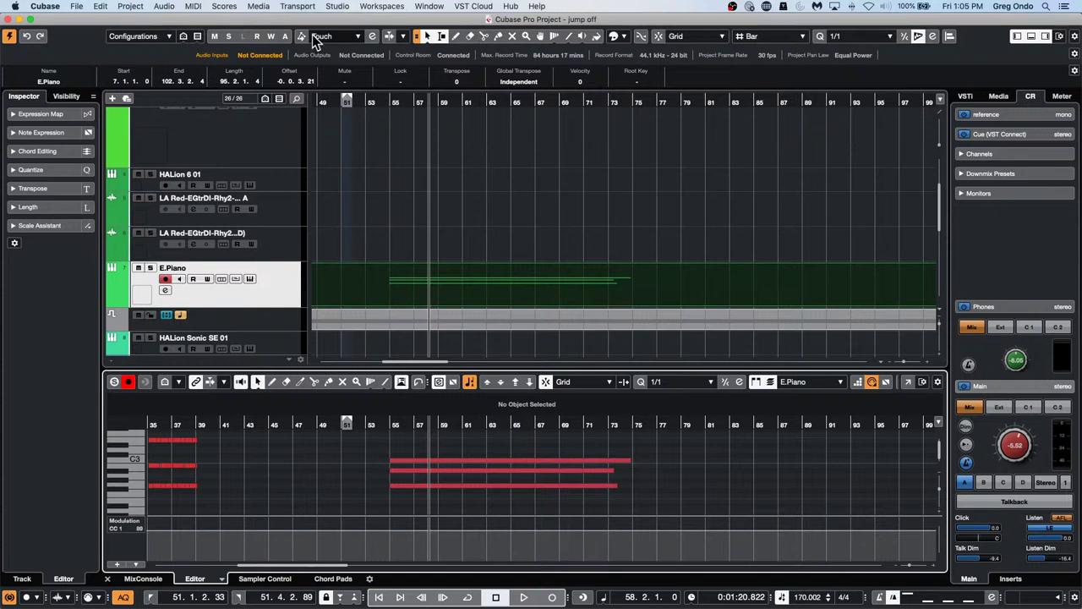
# - Open the Pool window to examine the project's audio files and their storage paths
pyautogui.click(259, 7)
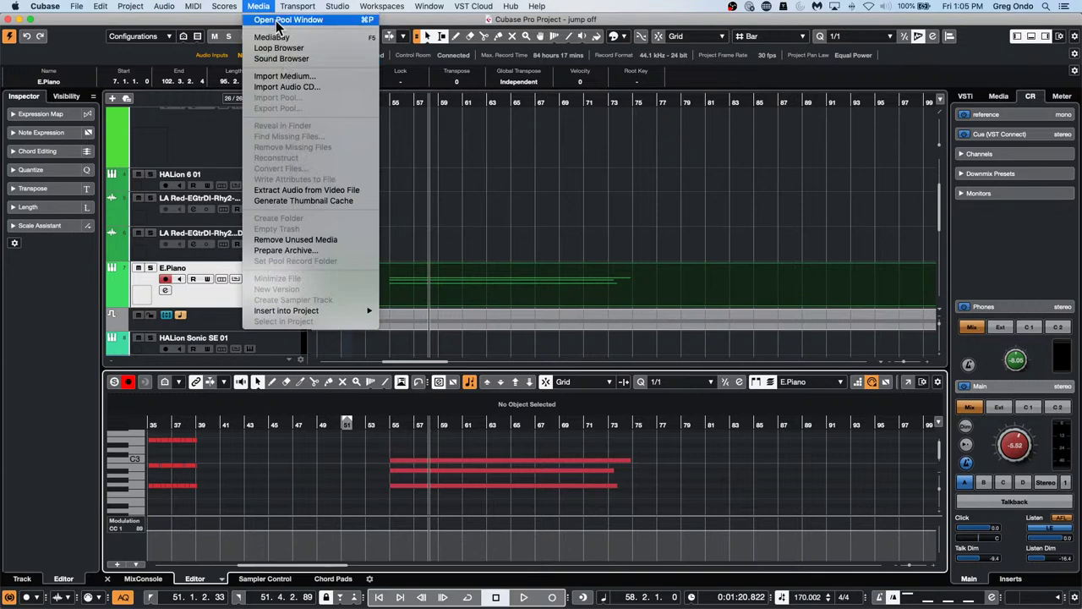
pyautogui.click(581, 172)
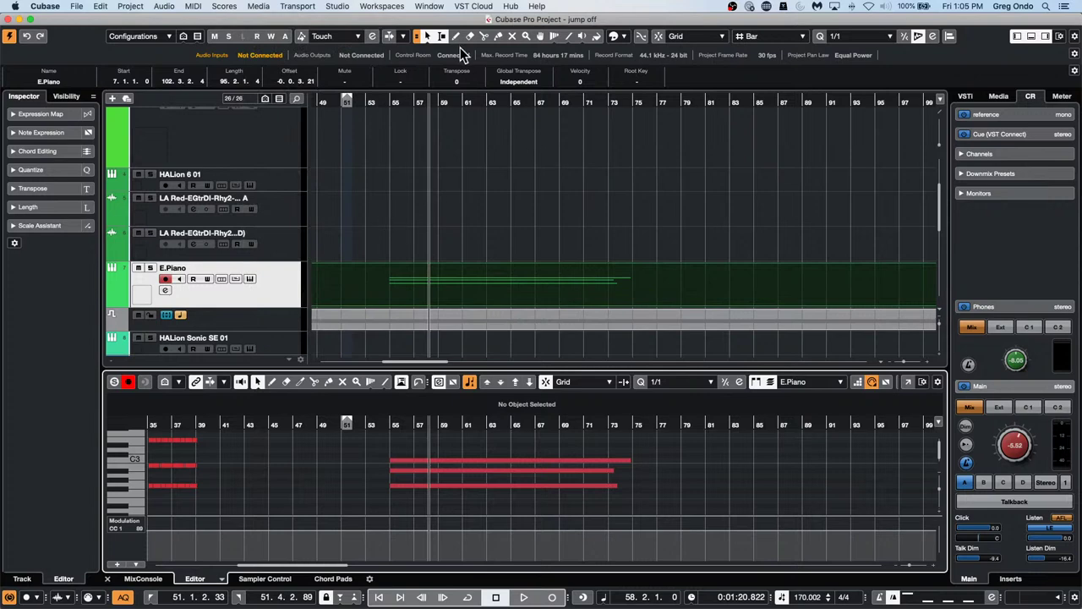
pyautogui.click(456, 101)
pyautogui.moveTo(457, 102); pyautogui.dragTo(447, 67)
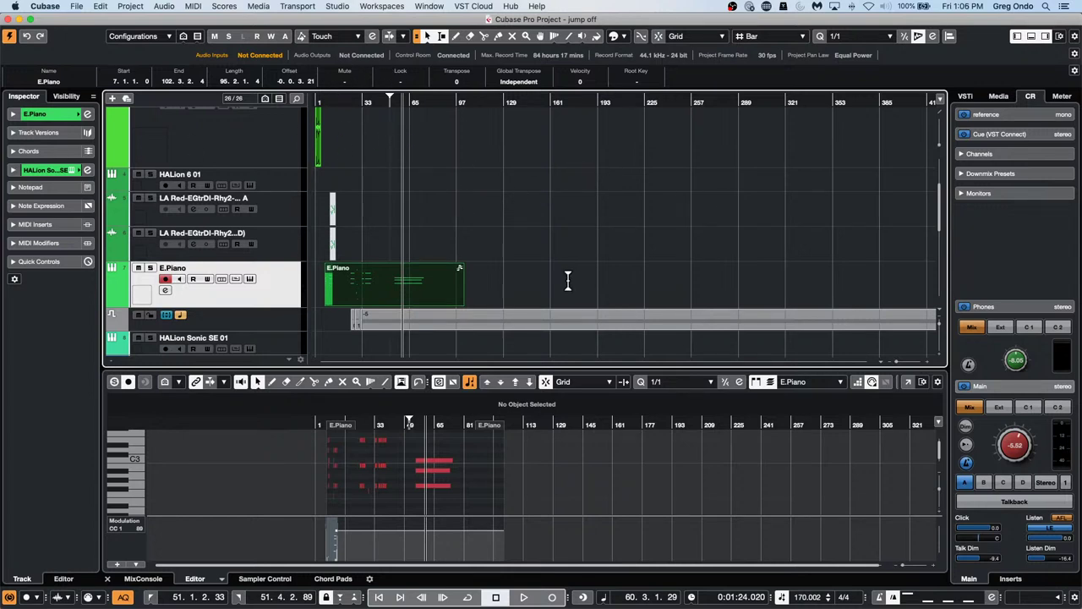
pyautogui.click(258, 6)
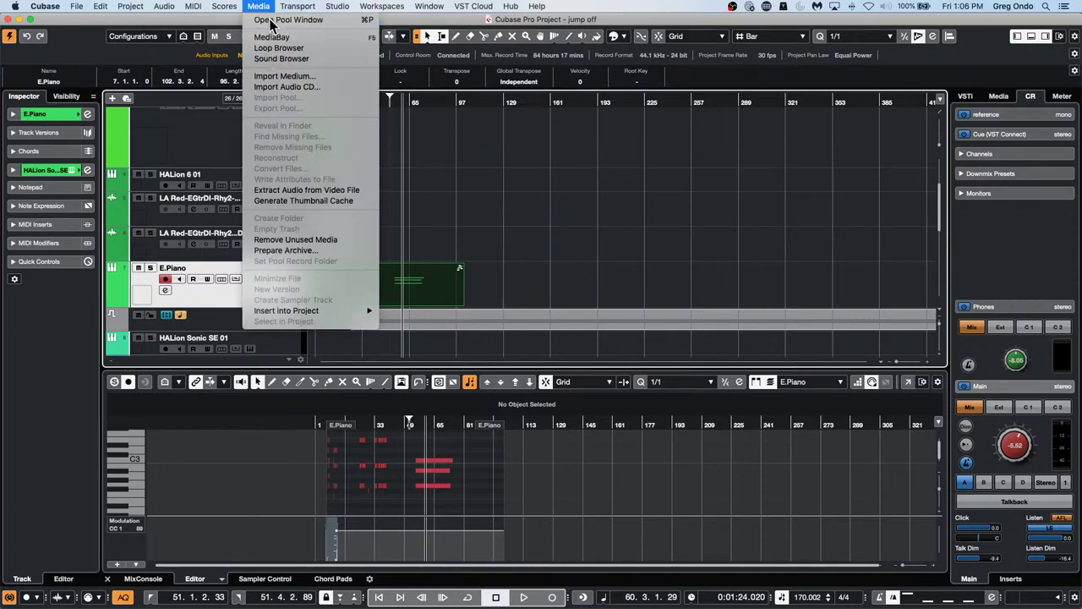
pyautogui.click(270, 20)
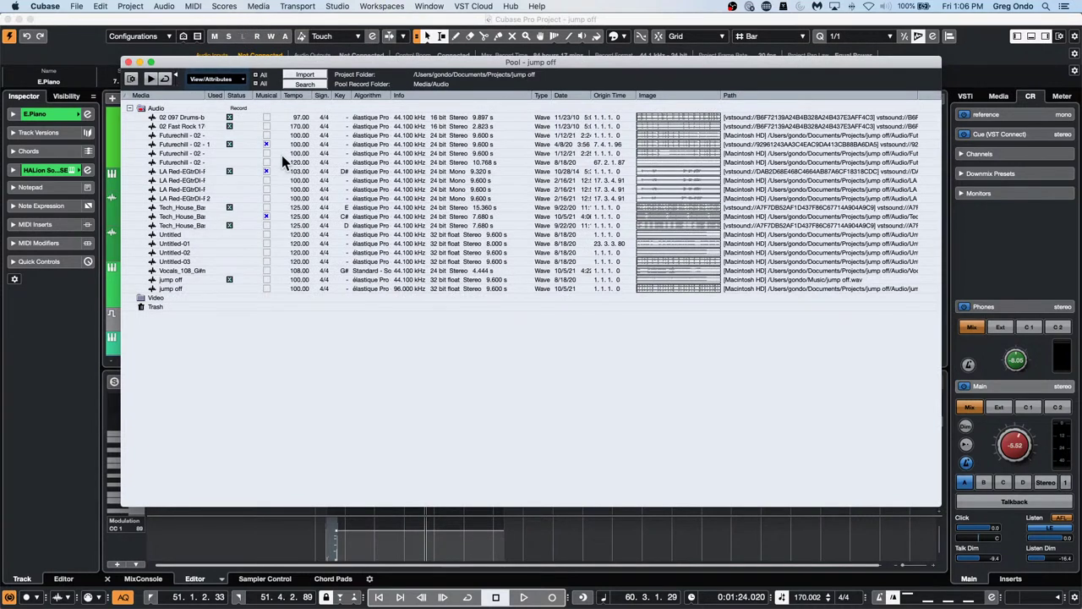
# - Look over the file management commands available for a Futurechill audio clip and close the Pool
pyautogui.rightClick(179, 138)
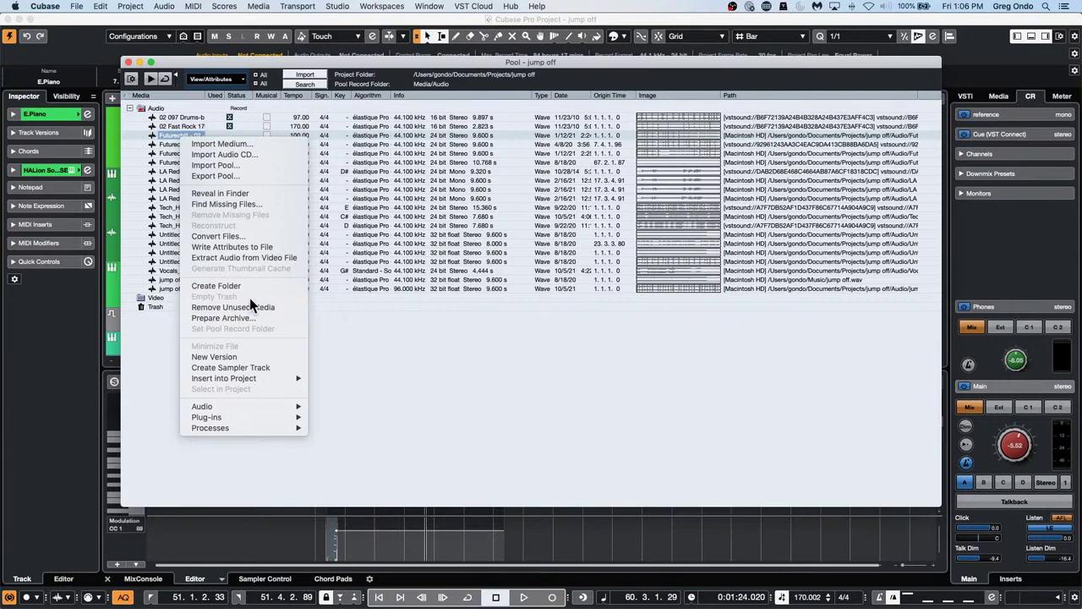
pyautogui.click(536, 394)
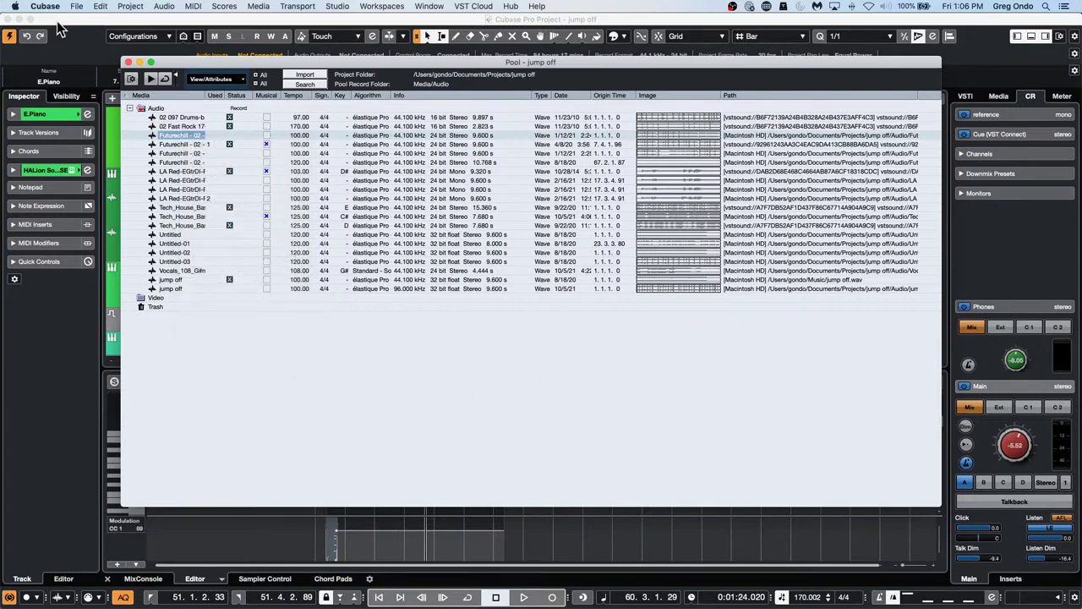
pyautogui.click(127, 64)
pyautogui.click(582, 193)
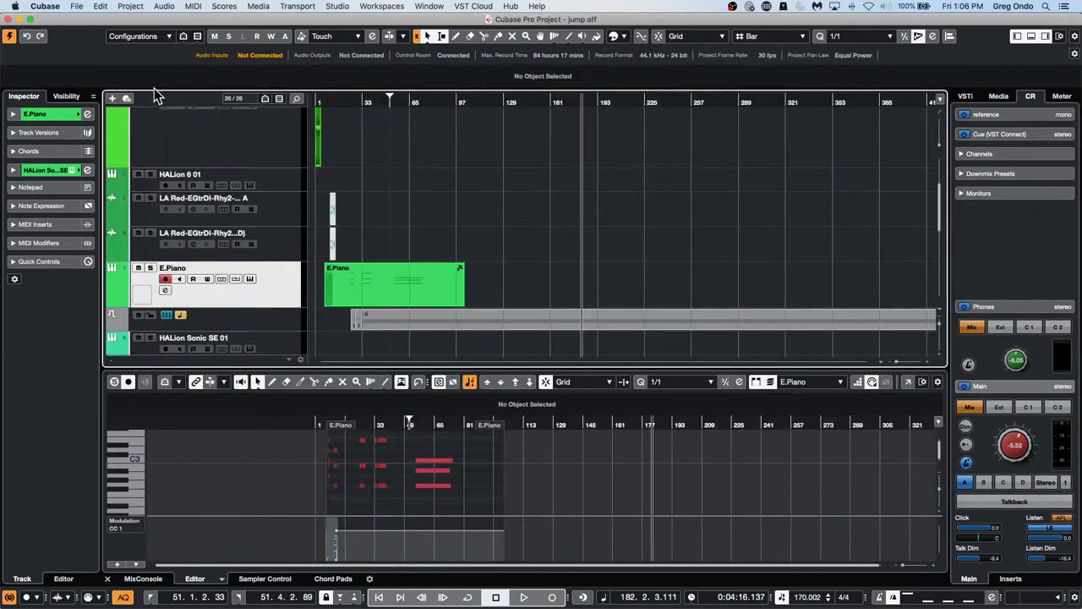
pyautogui.click(101, 6)
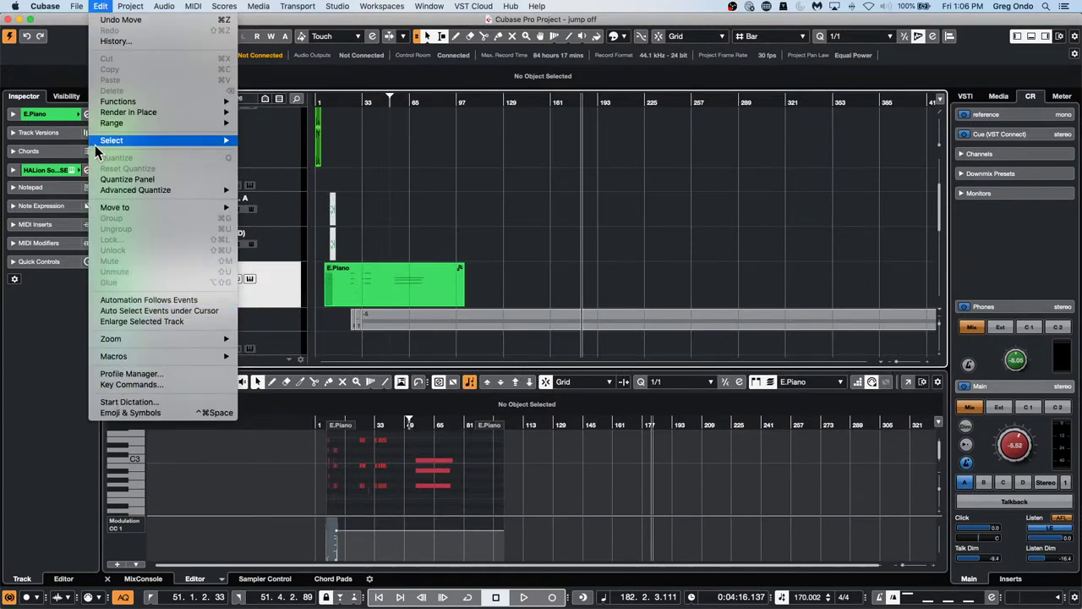
pyautogui.click(639, 201)
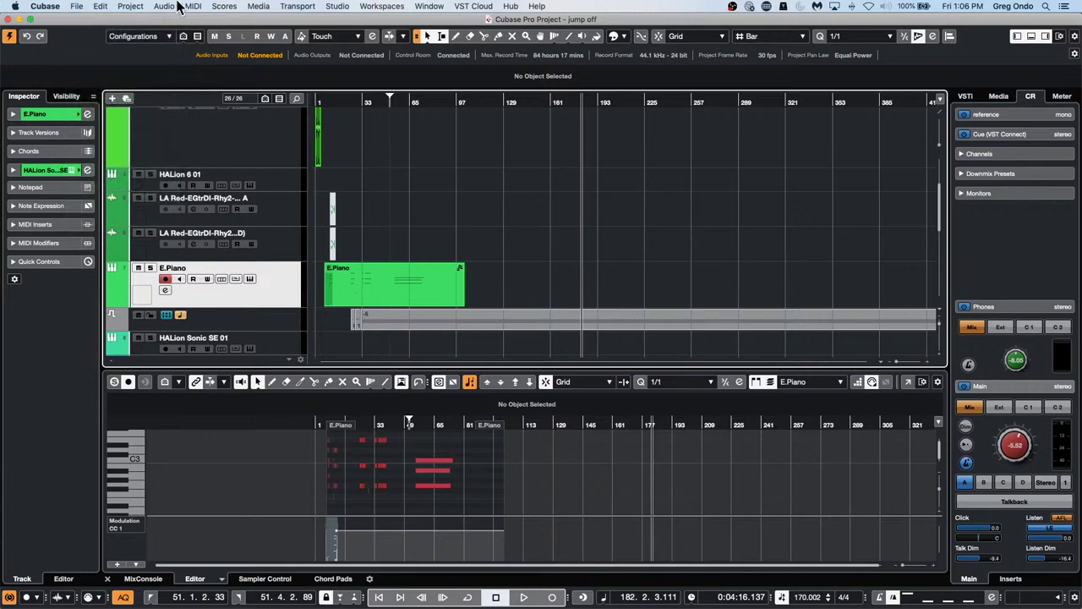
# - Start creating an empty project with Prompt for project location selected, and cancel at the folder selection
pyautogui.click(76, 6)
pyautogui.click(91, 22)
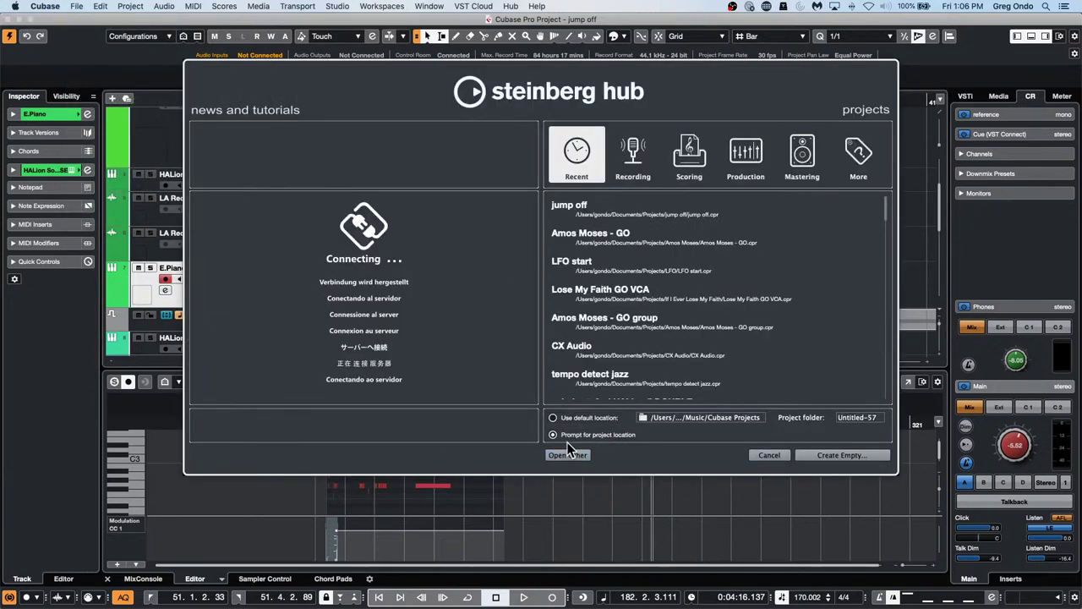
pyautogui.click(553, 416)
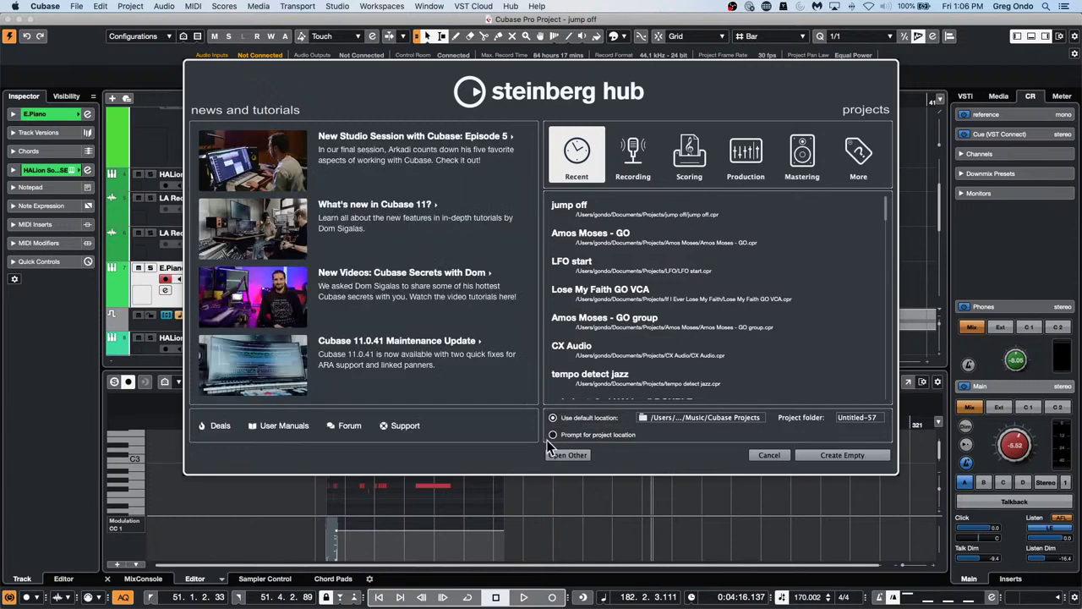
pyautogui.click(553, 435)
pyautogui.click(844, 458)
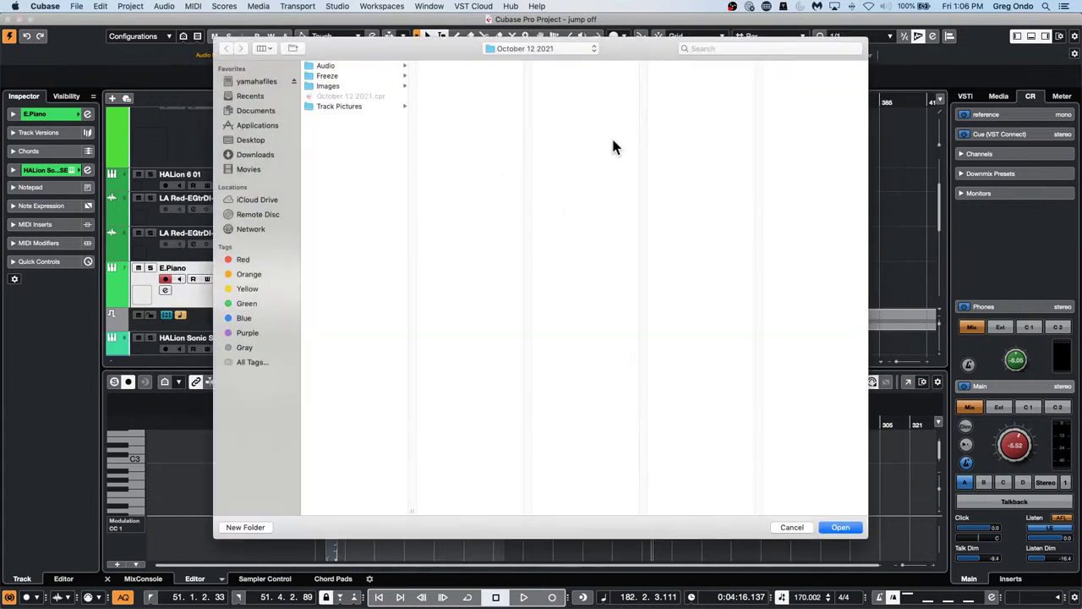
pyautogui.click(792, 527)
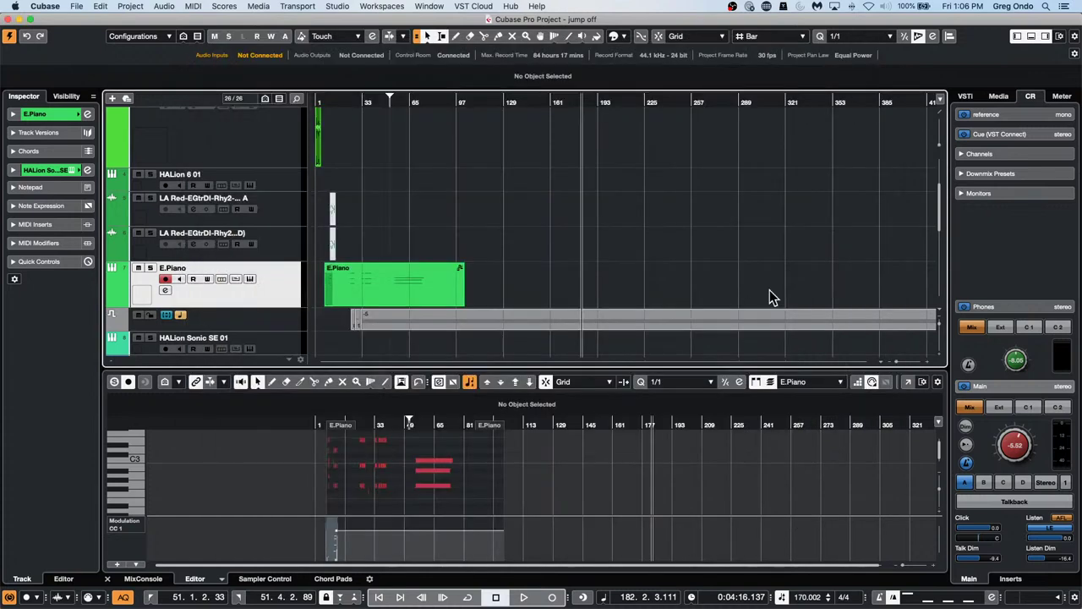
pyautogui.click(573, 203)
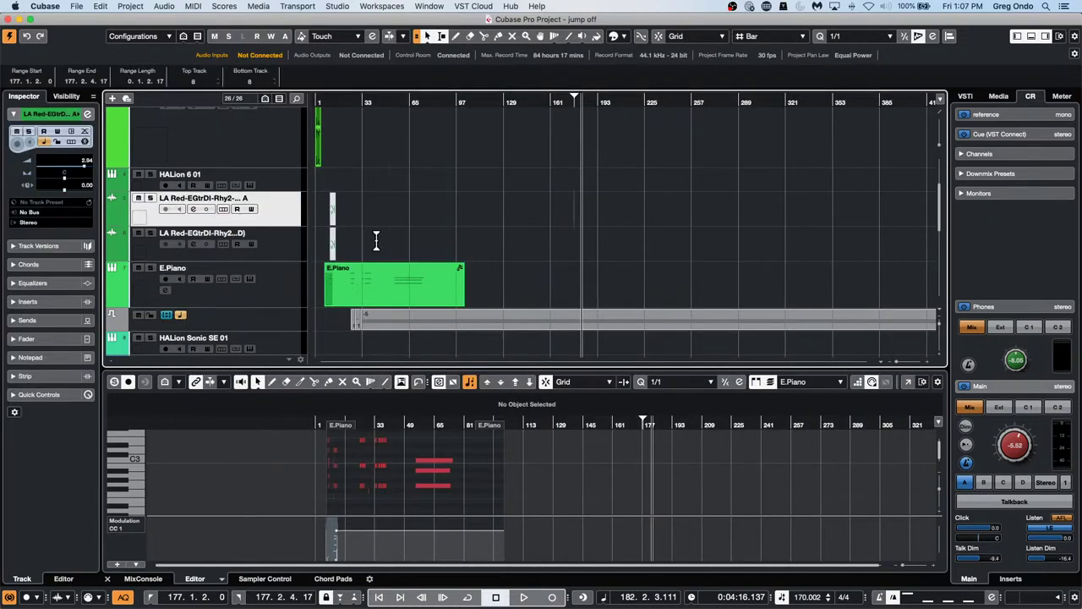
pyautogui.rightClick(567, 230)
pyautogui.click(567, 230)
# - Bring up the new project options with Prompt for project location selected, and cancel without creating a project
pyautogui.click(76, 7)
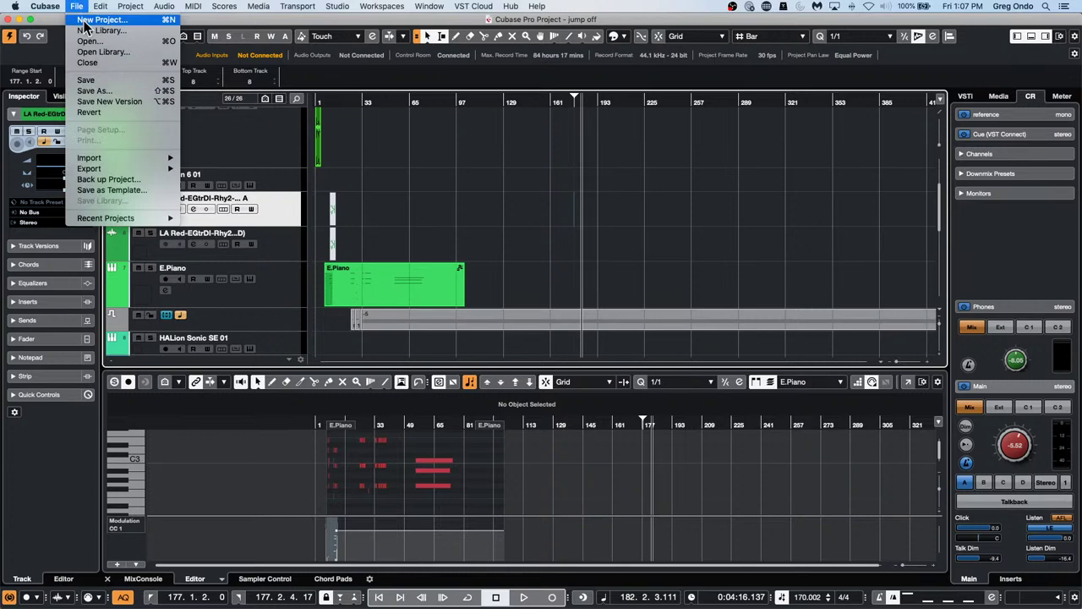
pyautogui.click(85, 20)
pyautogui.click(554, 434)
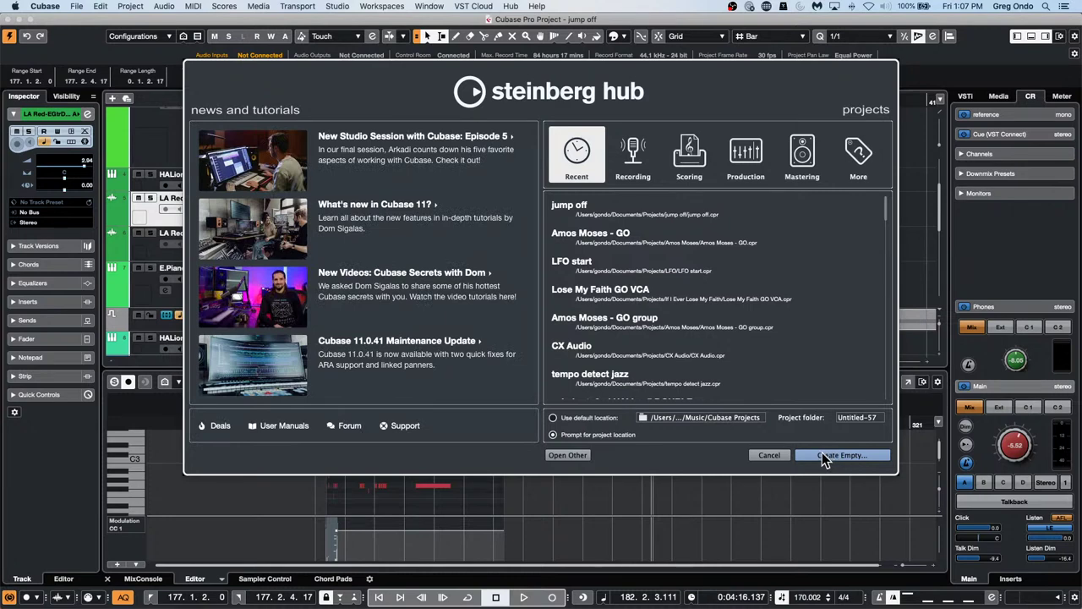
pyautogui.click(769, 455)
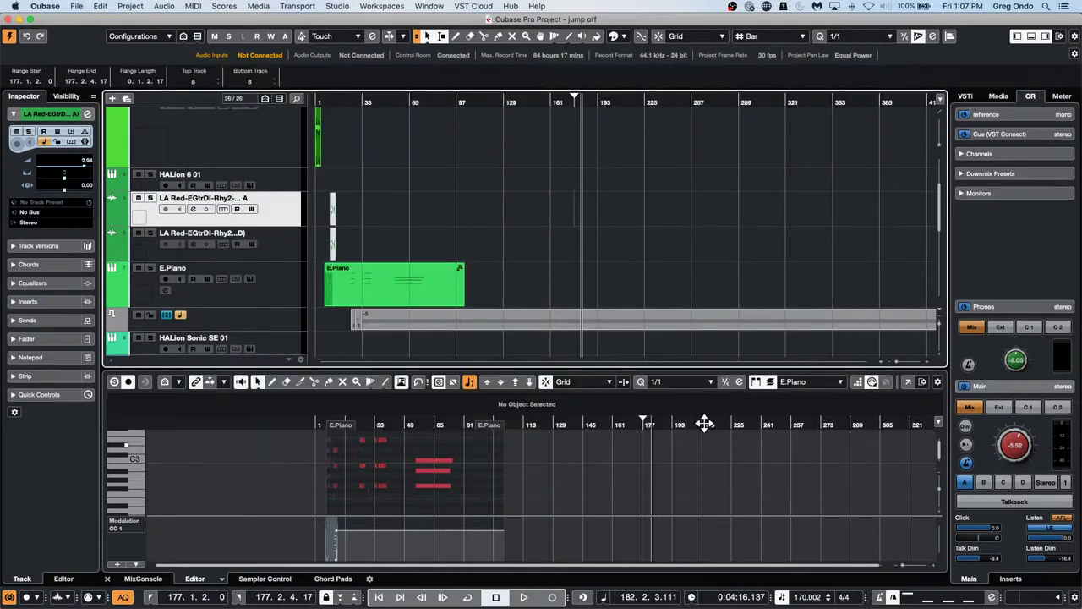
# - Start backing up the project as far as the destination folder selection, and cancel it
pyautogui.click(77, 7)
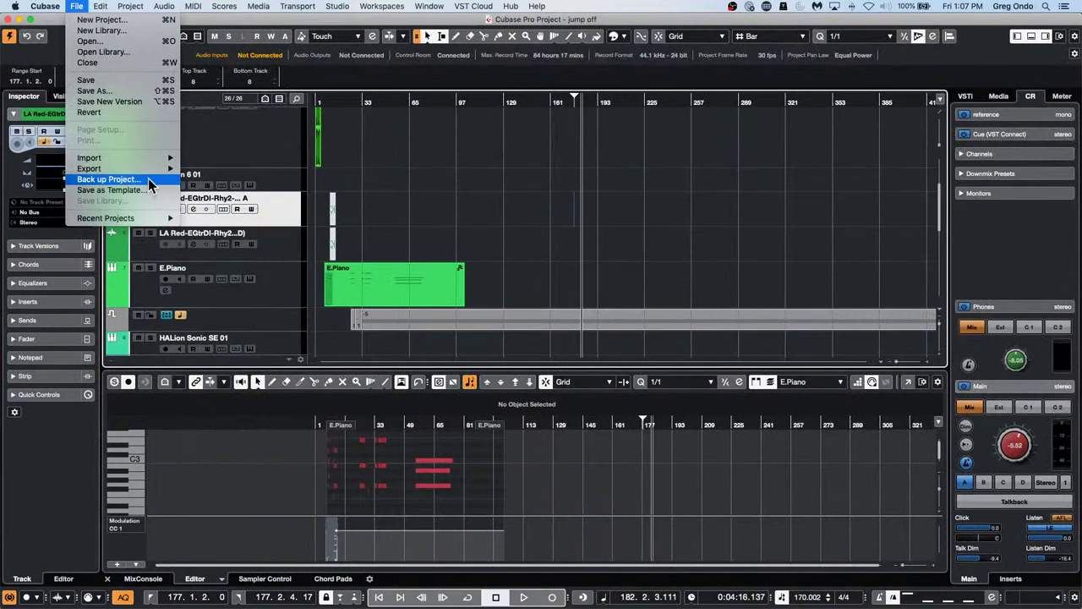
pyautogui.click(148, 179)
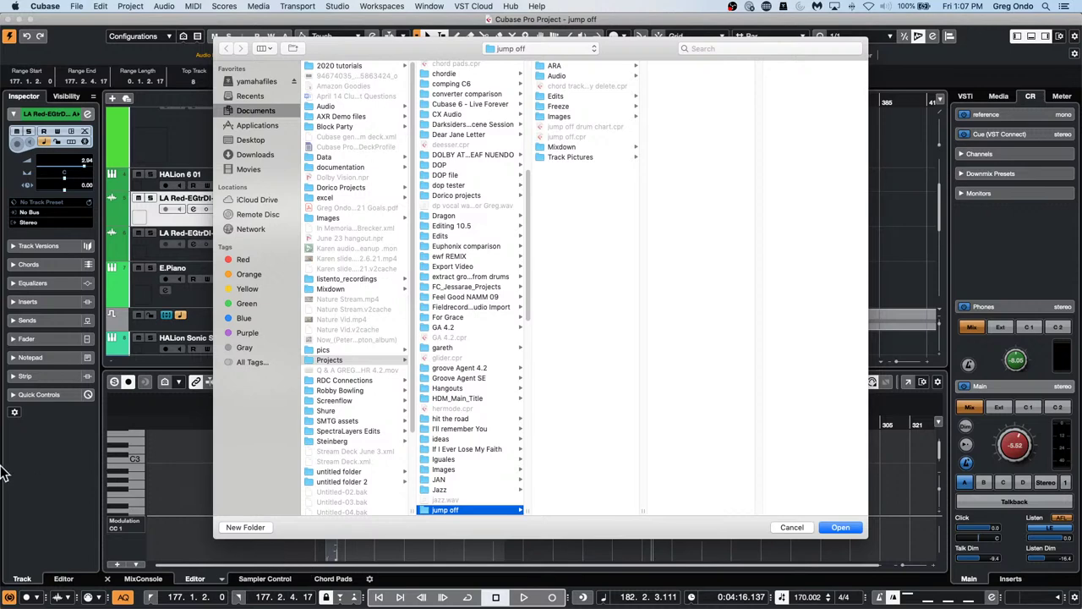
pyautogui.click(798, 529)
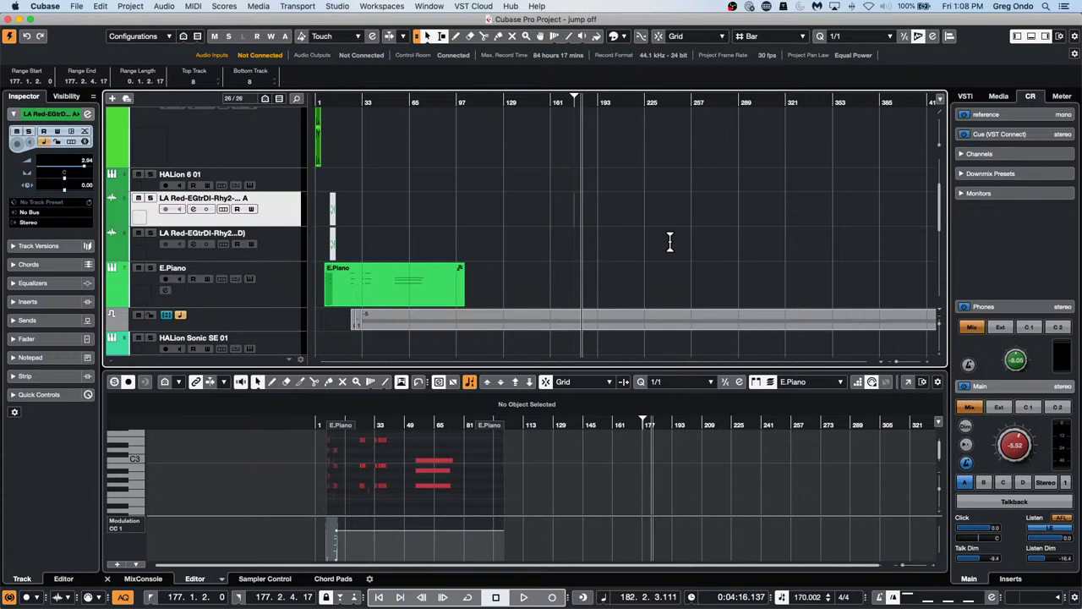
# - Play the project and check the Stereo output bus's device ports in Audio Connections
pyautogui.click(517, 105)
pyautogui.press('space')
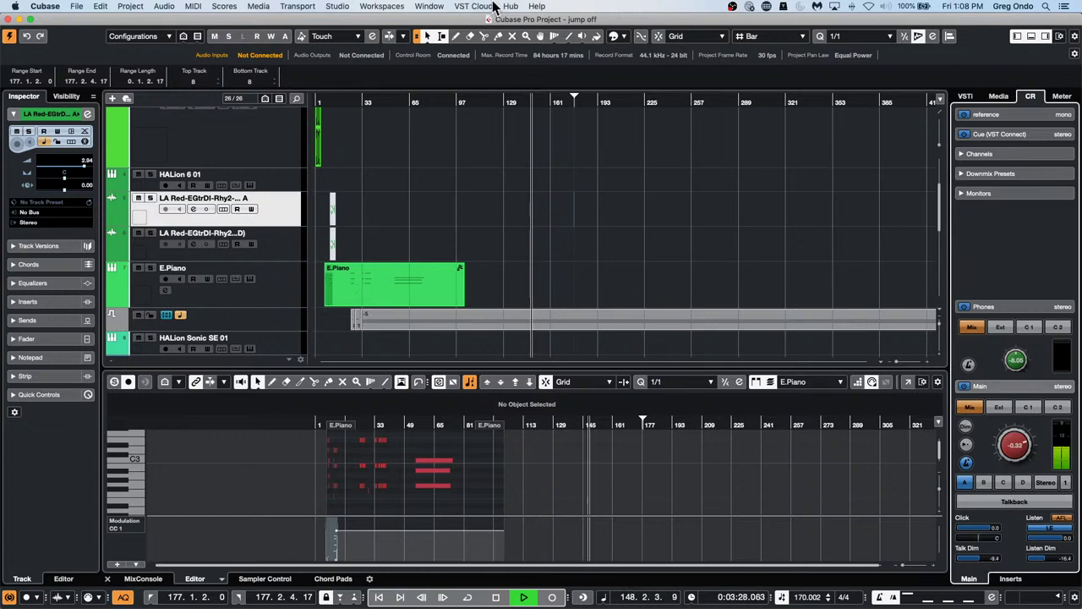
pyautogui.click(337, 6)
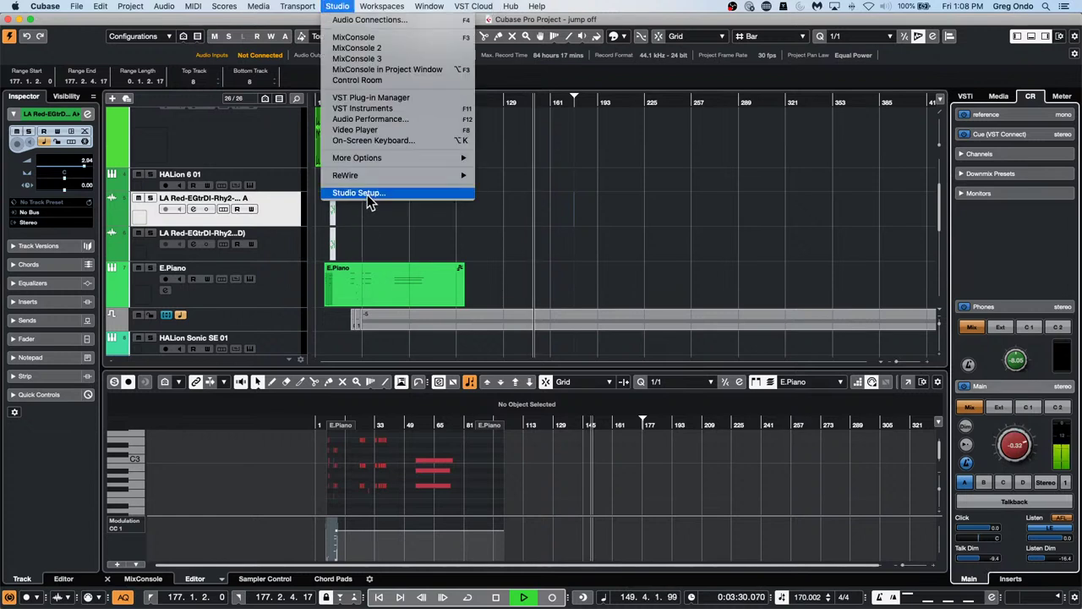
pyautogui.click(350, 20)
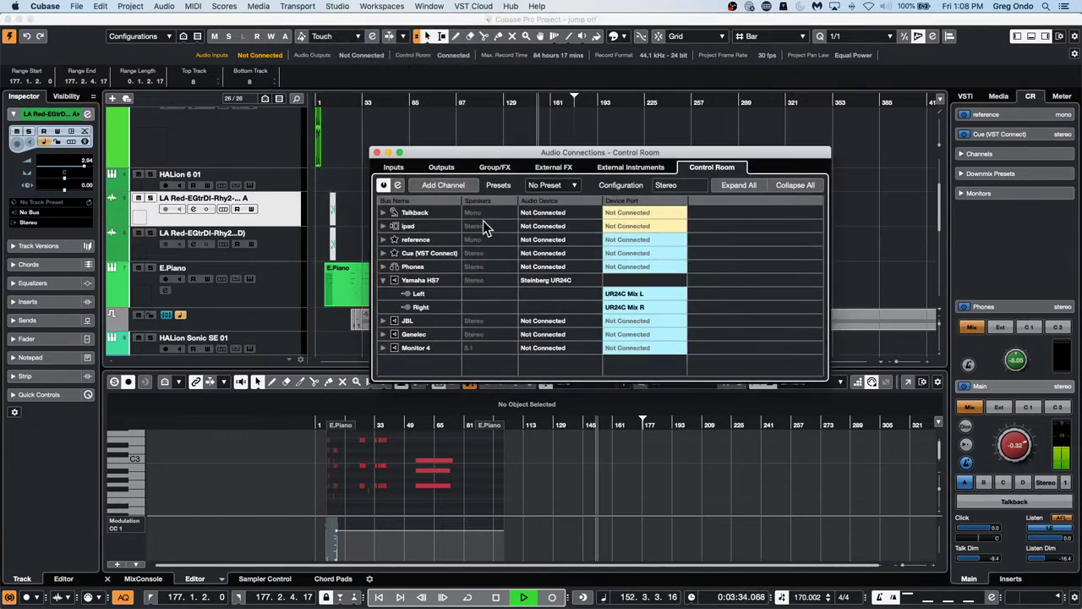
pyautogui.click(440, 167)
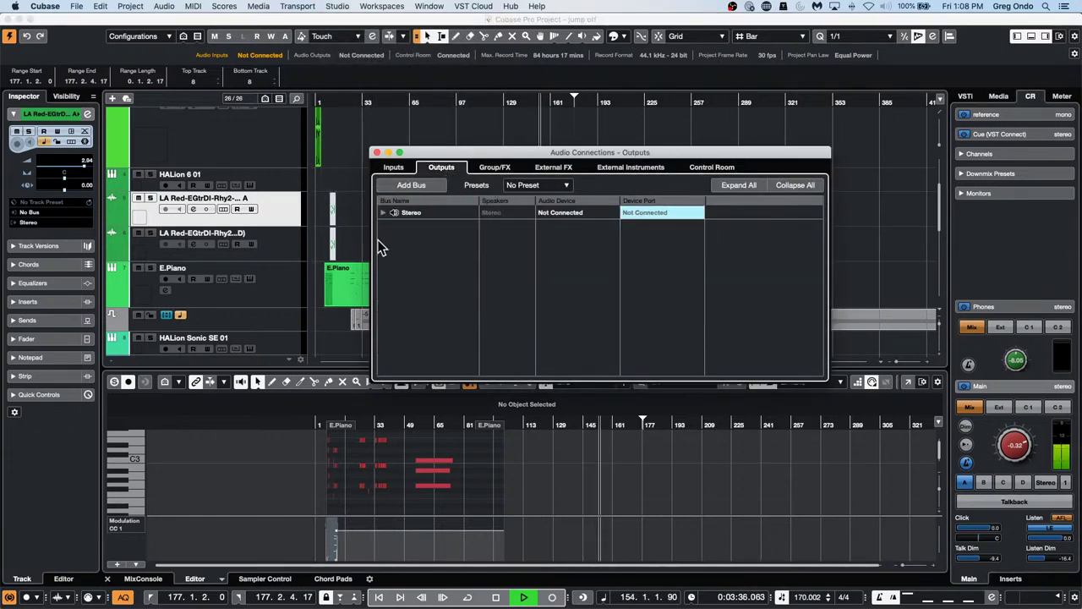
pyautogui.click(384, 212)
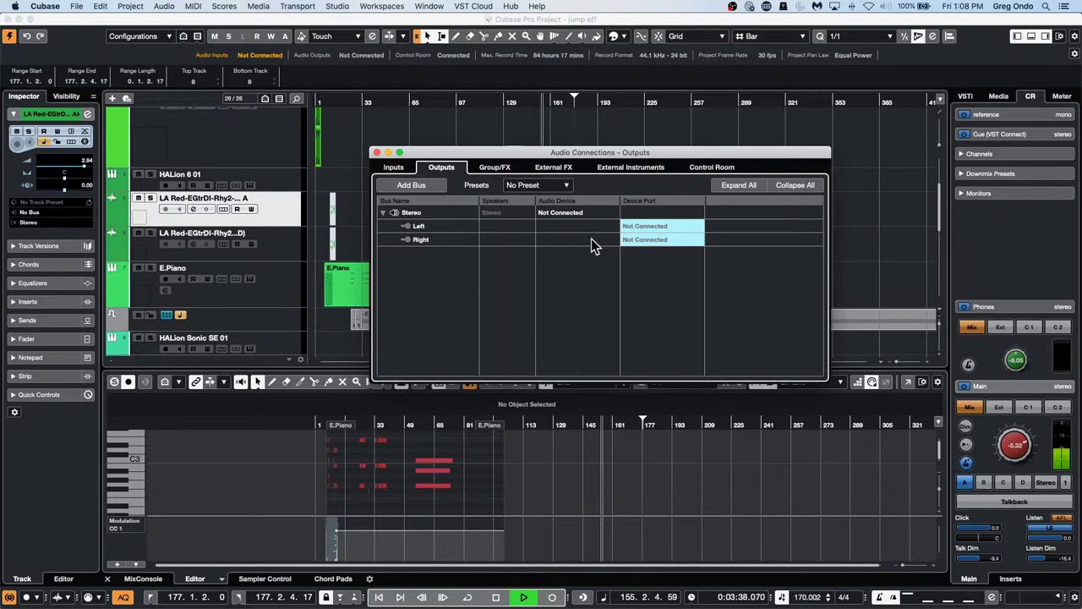
pyautogui.click(377, 152)
# - Review the General and Click Sounds settings in Metronome Setup, close it, and stop playback
pyautogui.click(336, 6)
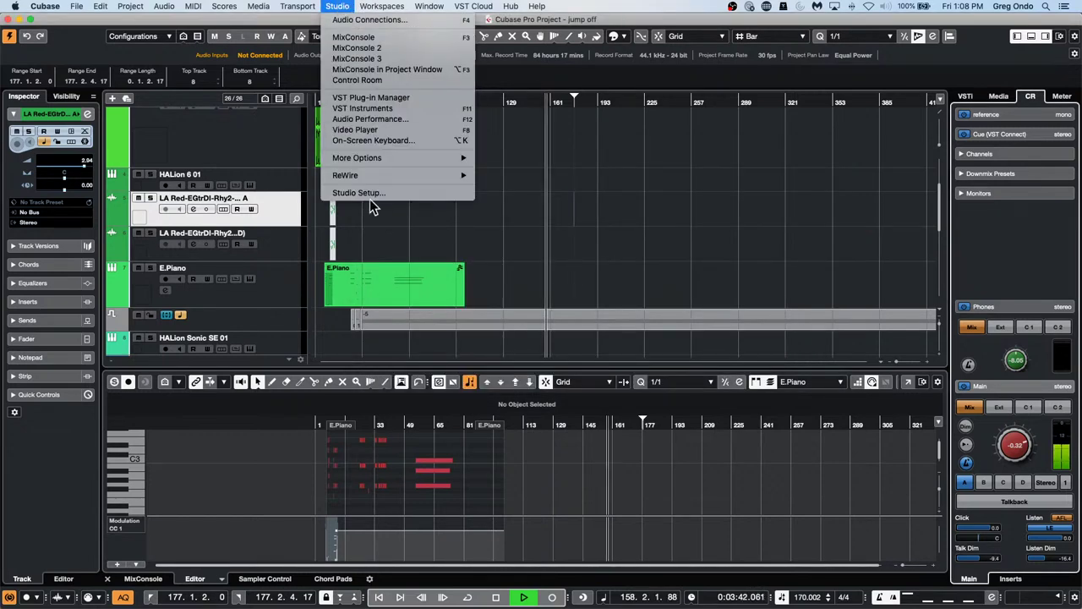
pyautogui.moveTo(297, 6)
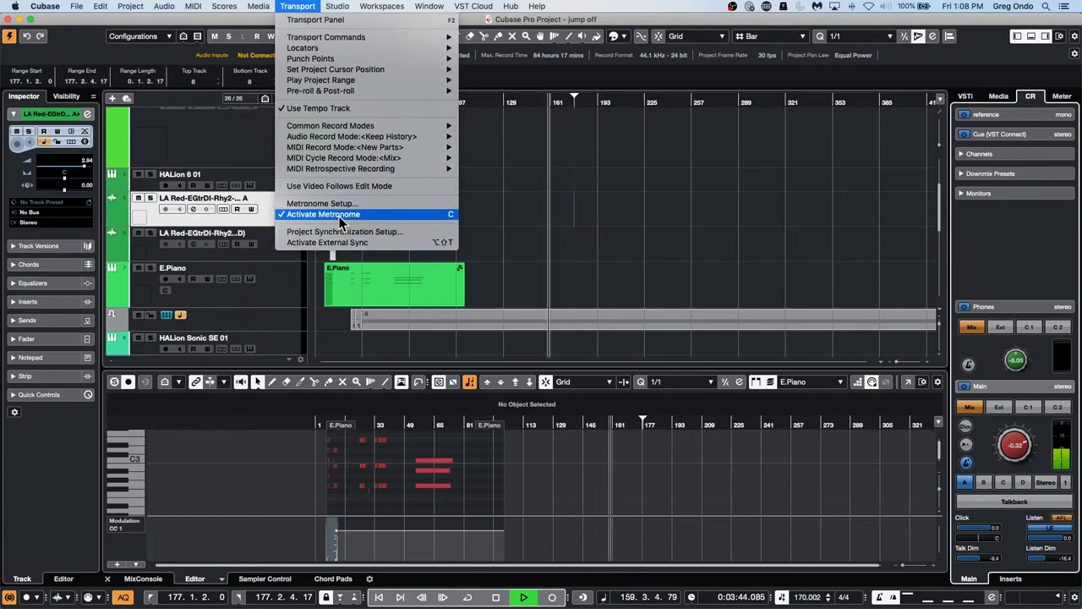
pyautogui.click(337, 203)
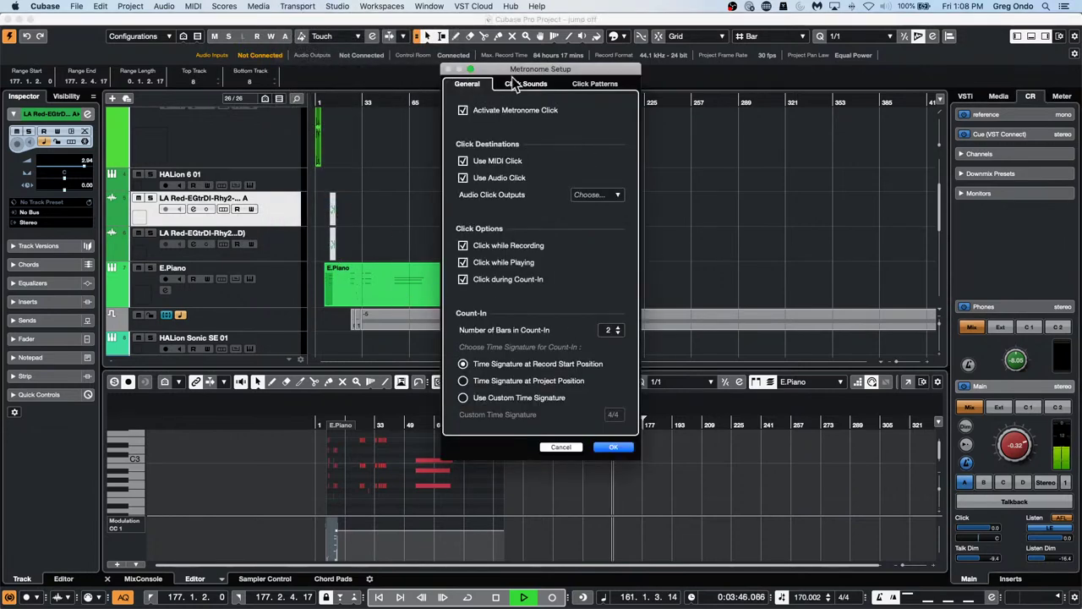
pyautogui.click(538, 88)
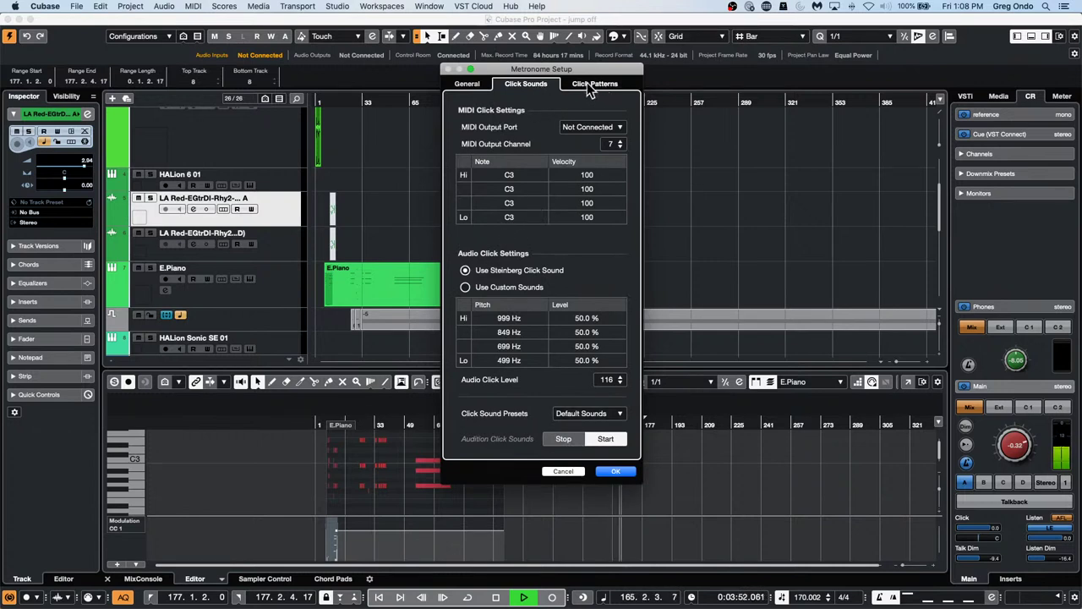
pyautogui.click(470, 87)
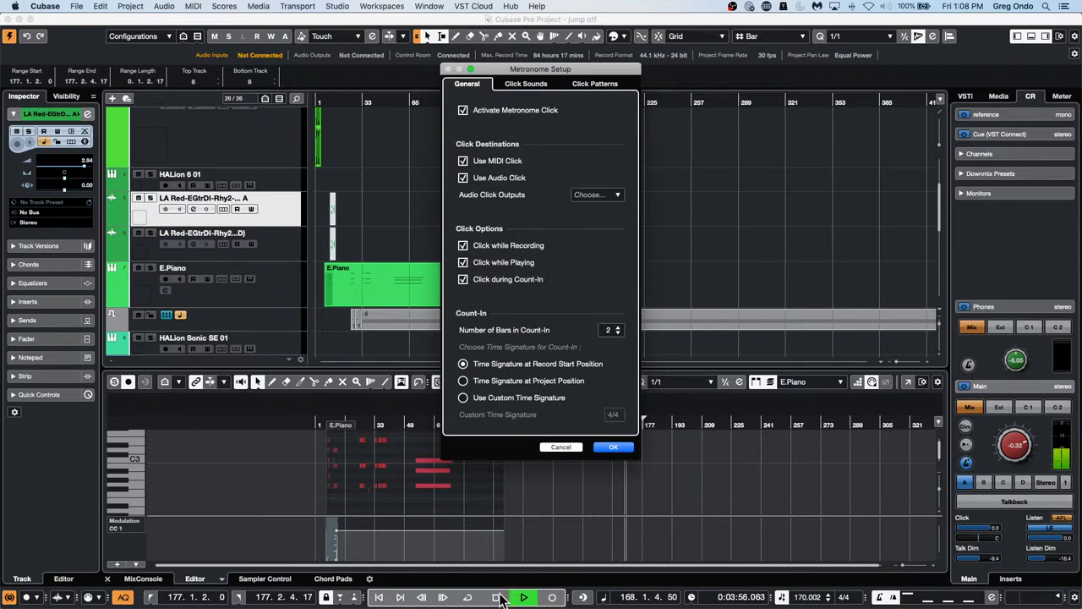
pyautogui.click(614, 446)
pyautogui.press('space')
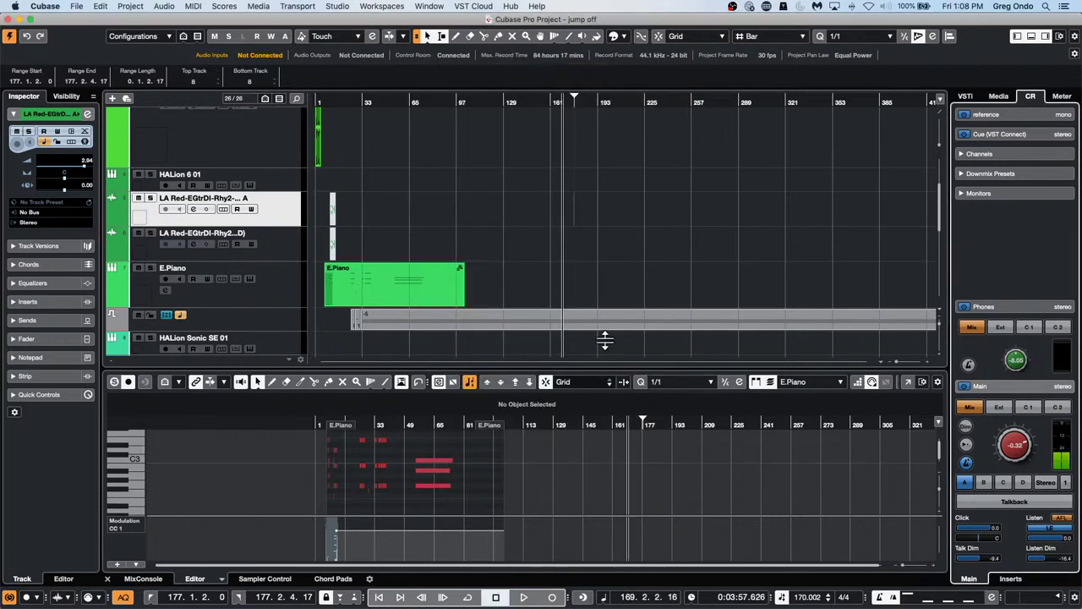
# - Review the Audio Click Outputs choices in Metronome Setup, and close the dialog
pyautogui.click(429, 6)
pyautogui.moveTo(337, 6)
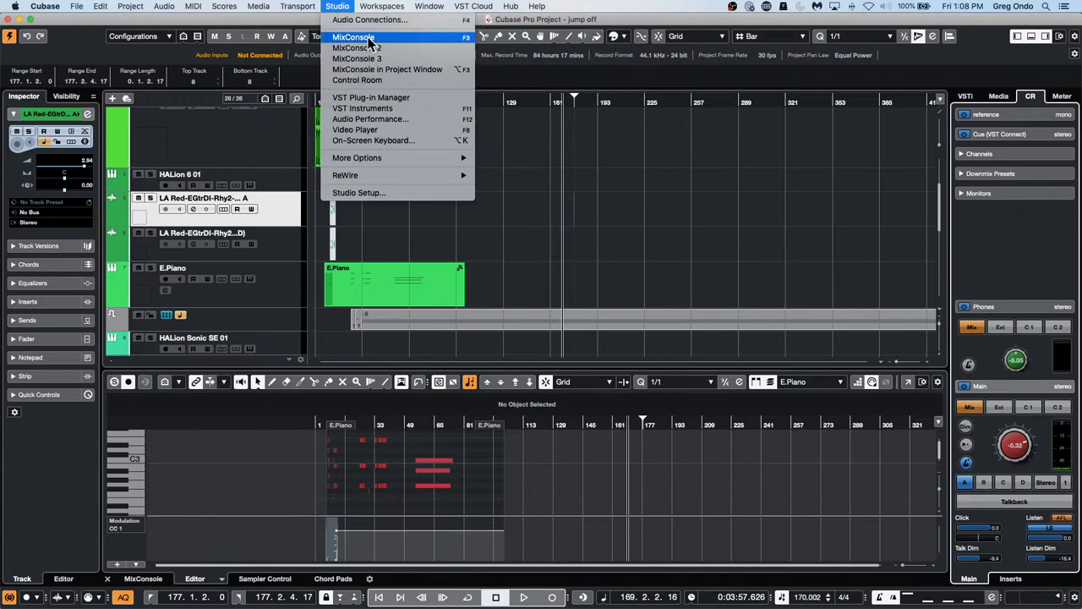
pyautogui.moveTo(302, 7)
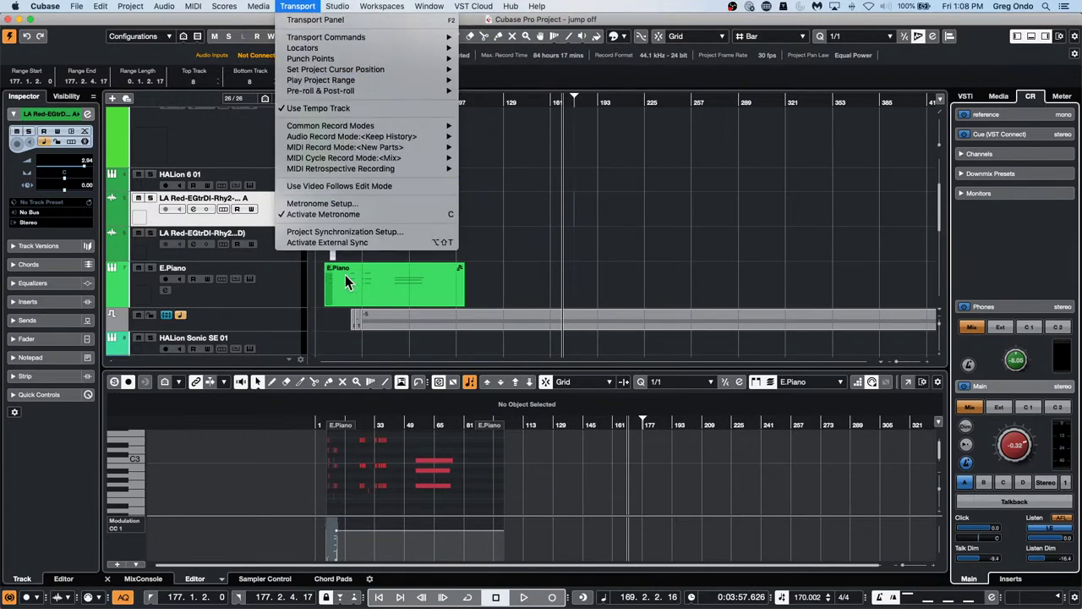
pyautogui.click(369, 203)
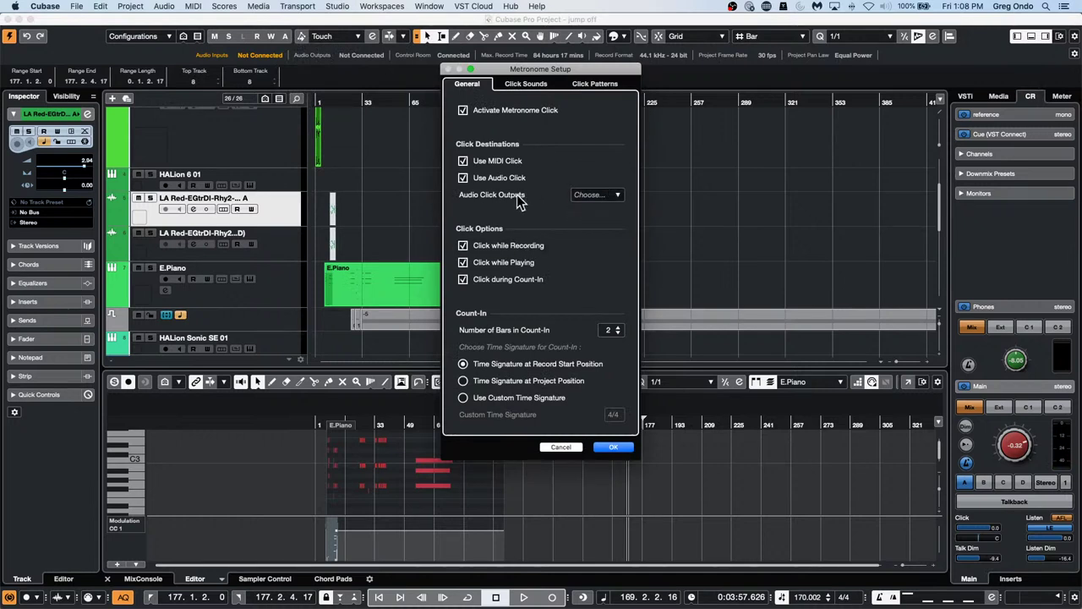
pyautogui.click(595, 195)
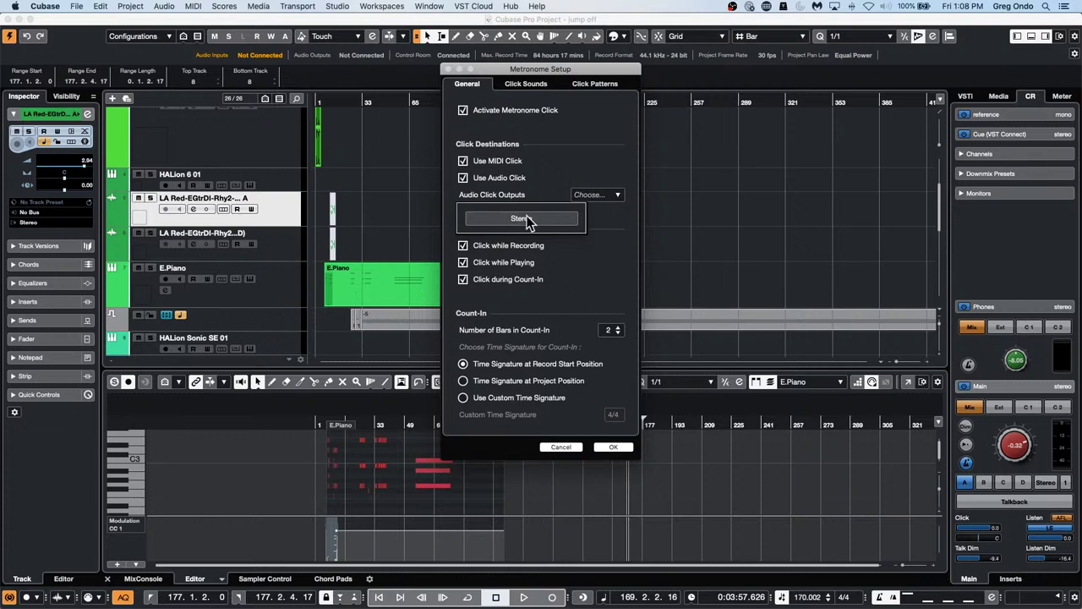
pyautogui.click(619, 213)
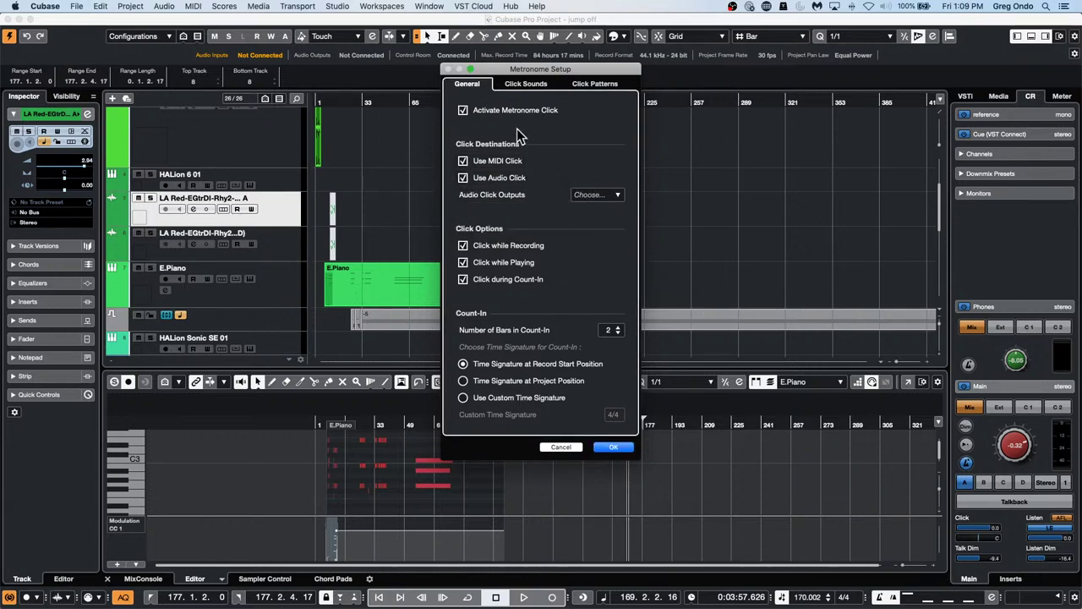
pyautogui.click(614, 447)
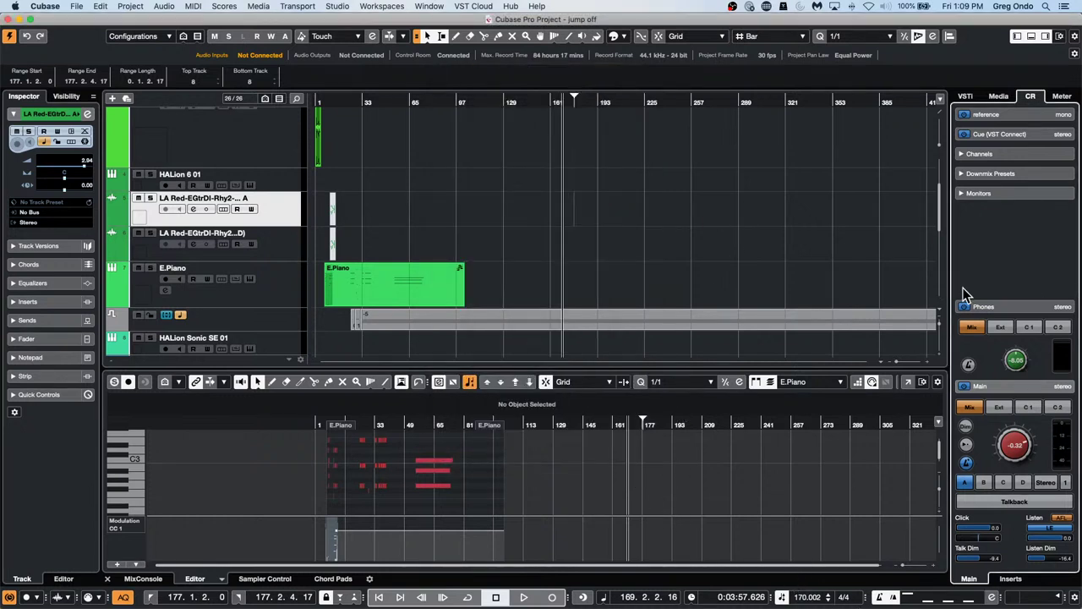
# - Play the project to check the metronome click on the Control Room's Main channel, and stop playback
pyautogui.click(1016, 387)
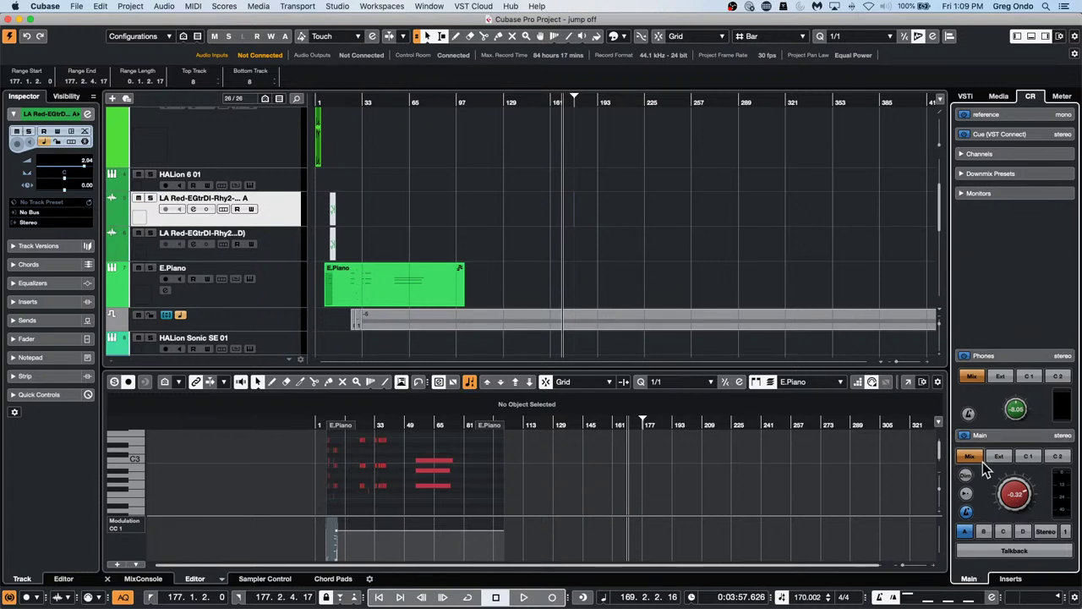
pyautogui.press('space')
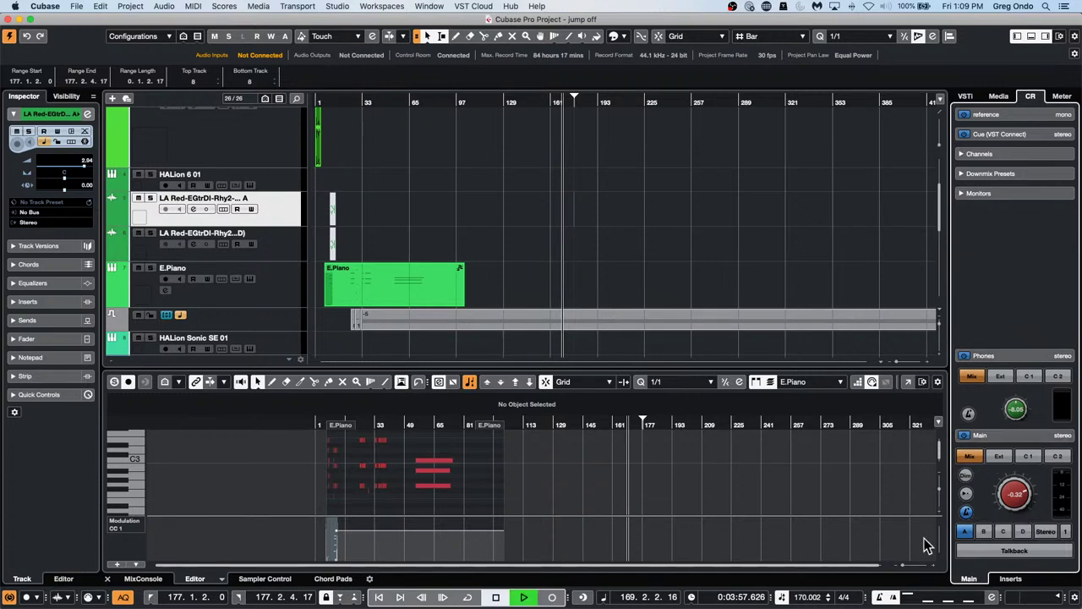
pyautogui.click(968, 513)
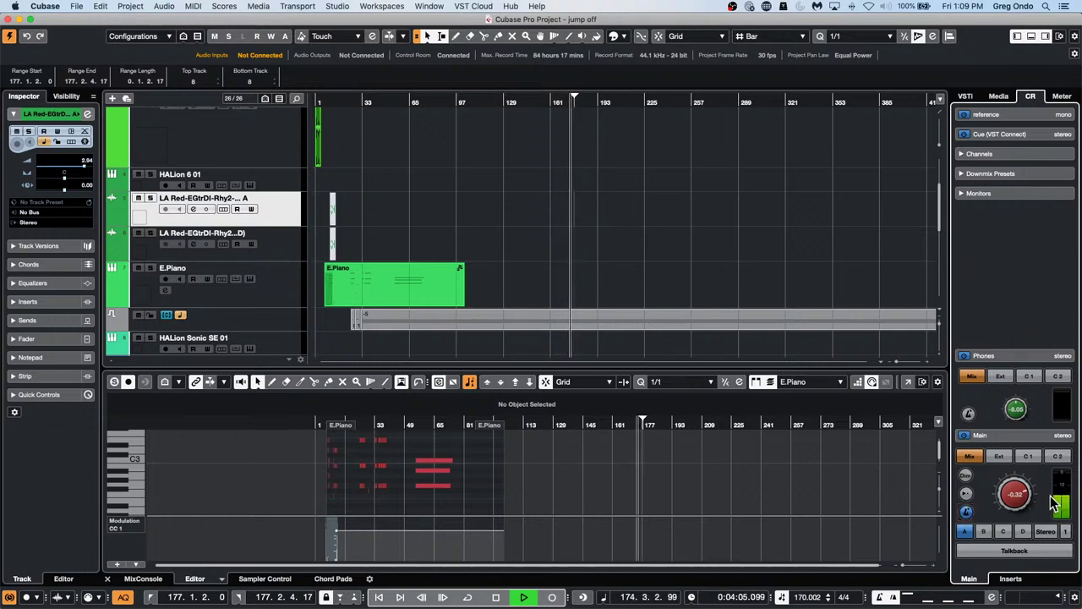
pyautogui.press('space')
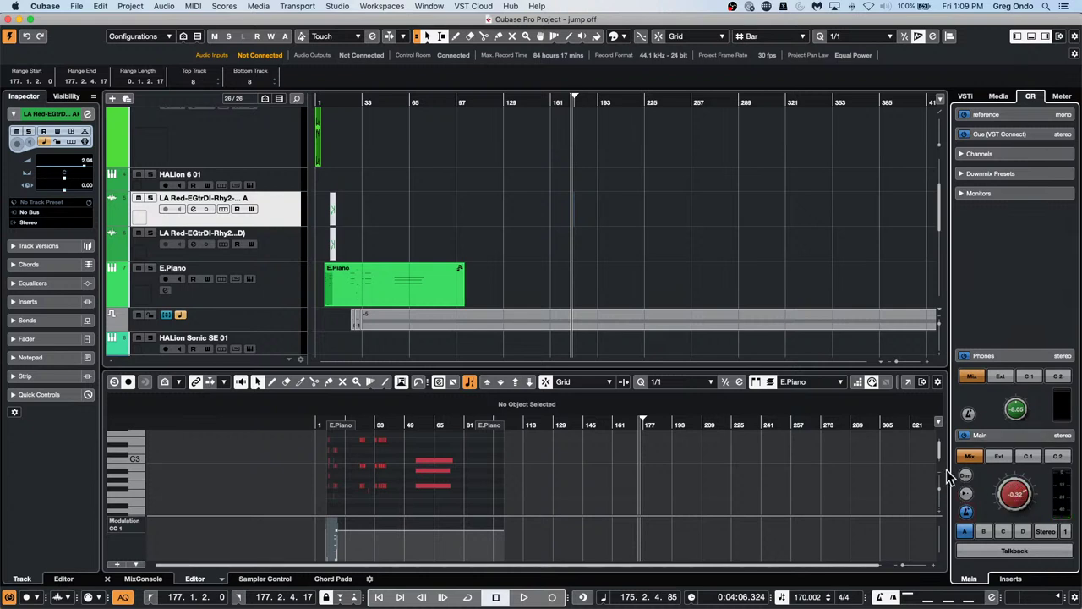
pyautogui.click(965, 514)
# - Open the E.Piano part in a separate Key Editor window, with the ruler in Bars+Beats and the chord at bar 55 in close view
pyautogui.click(909, 381)
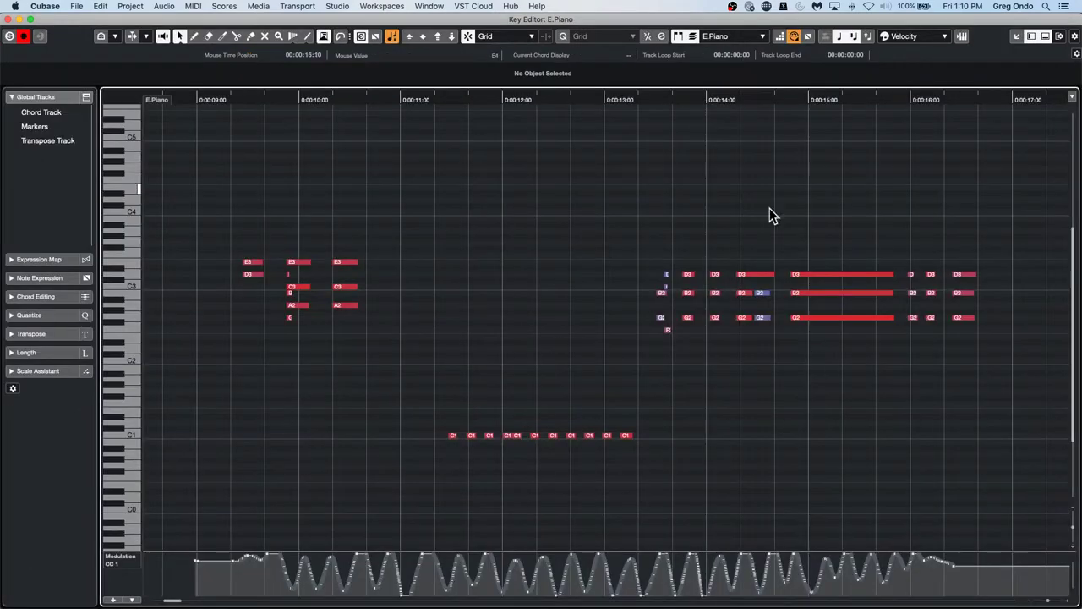
pyautogui.moveTo(453, 95); pyautogui.dragTo(475, 74)
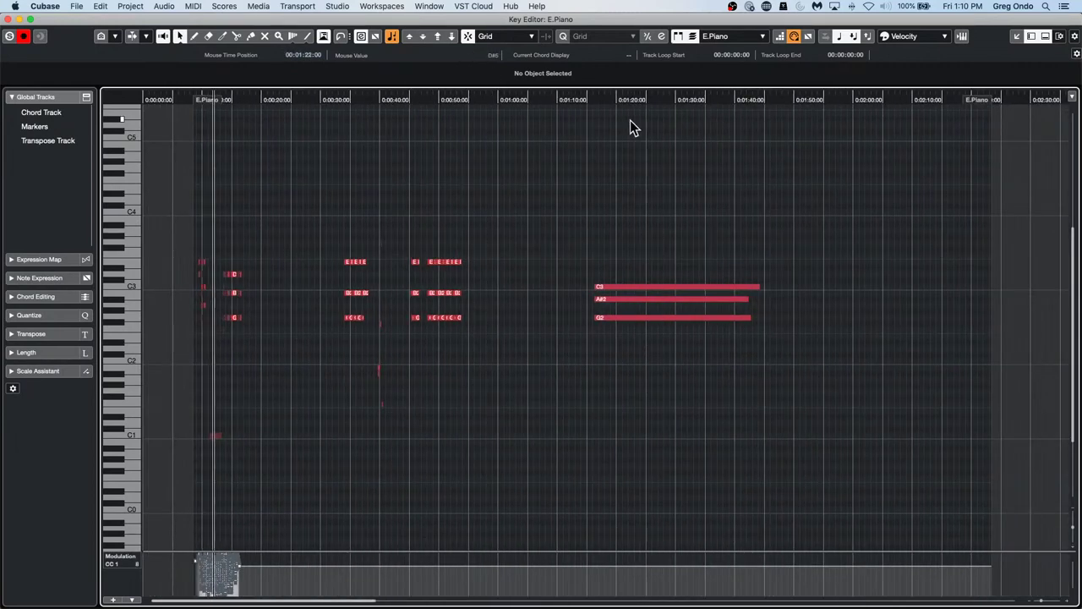
pyautogui.rightClick(670, 98)
pyautogui.click(667, 106)
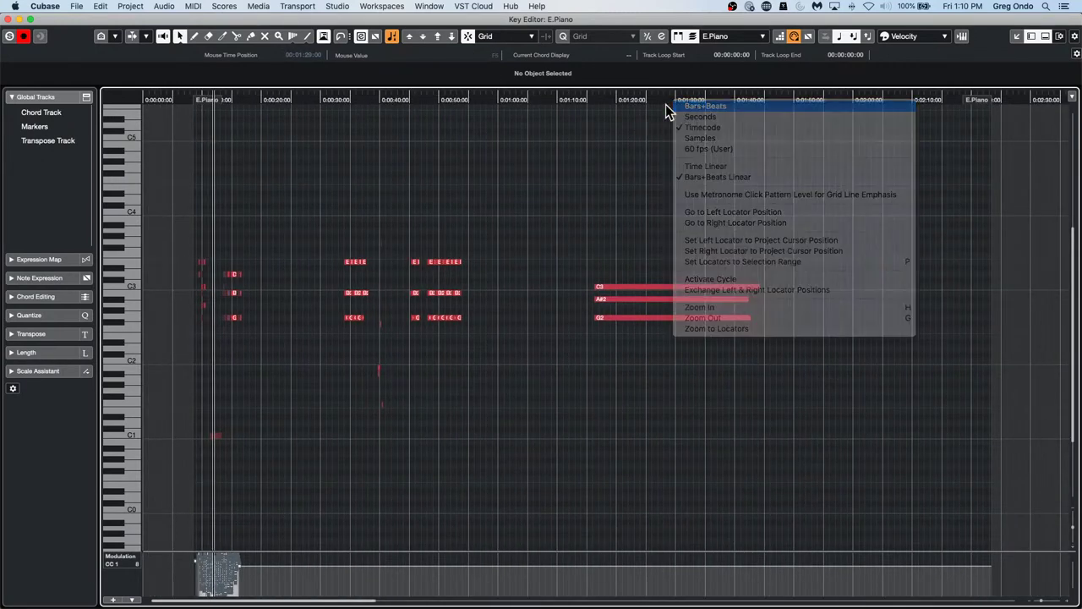
pyautogui.moveTo(663, 99); pyautogui.dragTo(649, 148)
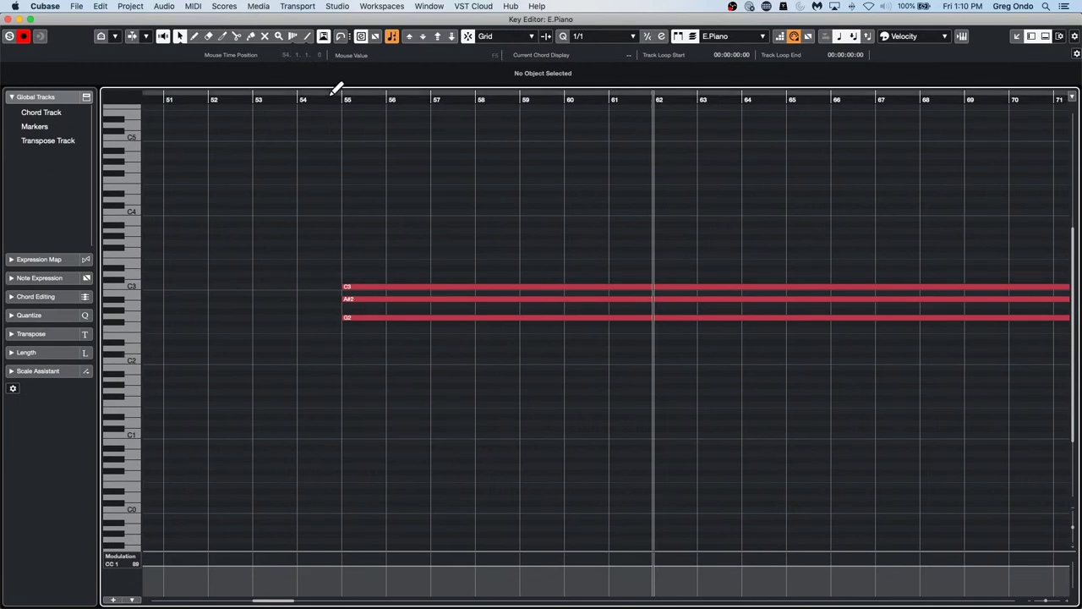
pyautogui.moveTo(329, 99); pyautogui.dragTo(408, 199)
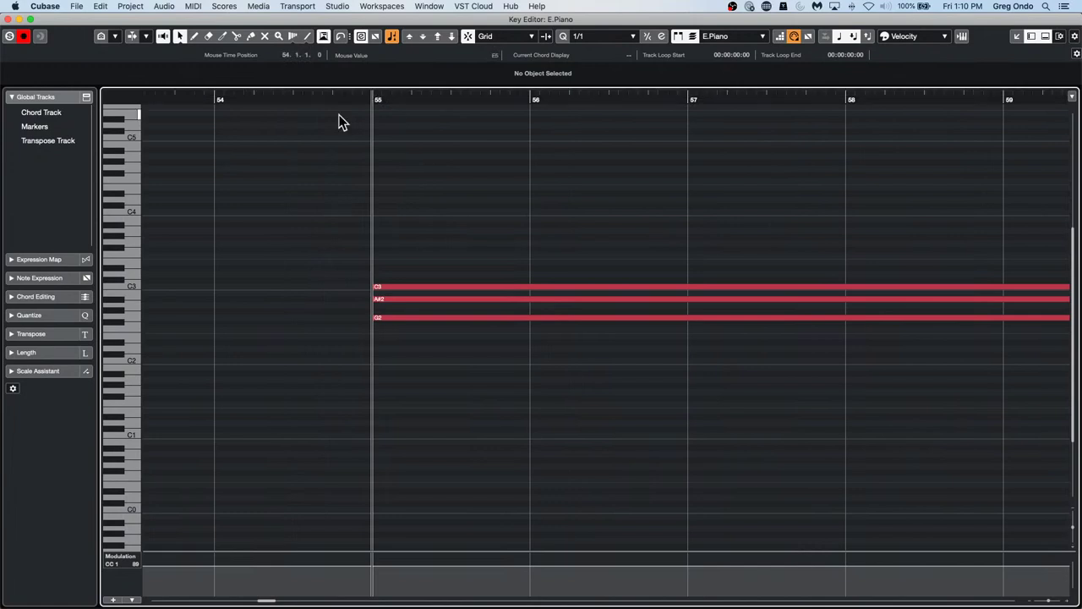
pyautogui.moveTo(359, 97); pyautogui.dragTo(425, 306)
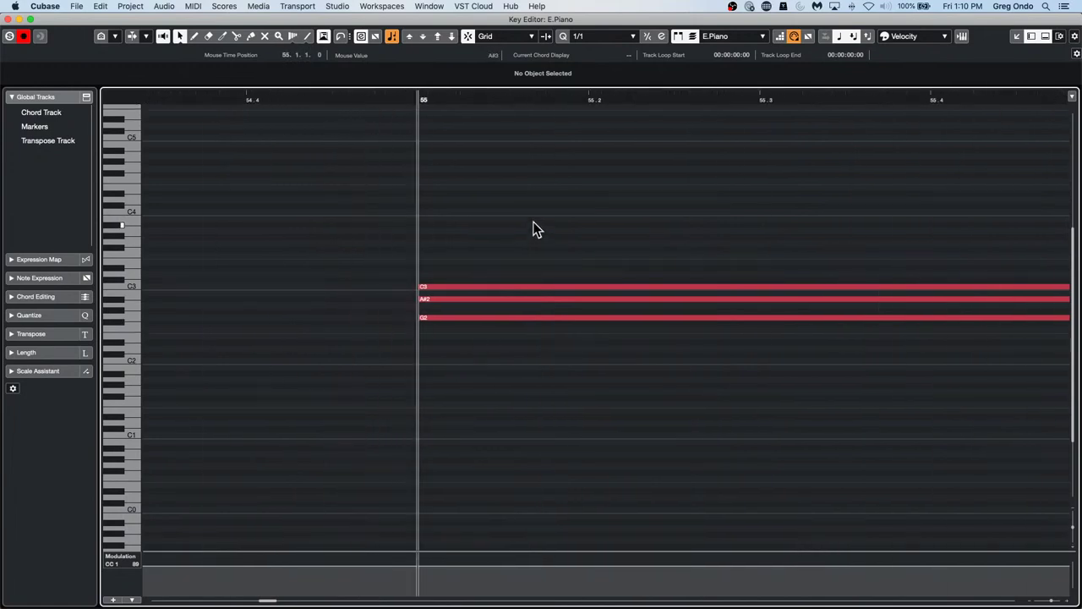
# - Trim the starts of the G2, A#2 and C3 notes at bar 55 diagonally three times, and undo all the trims
pyautogui.rightClick(408, 243)
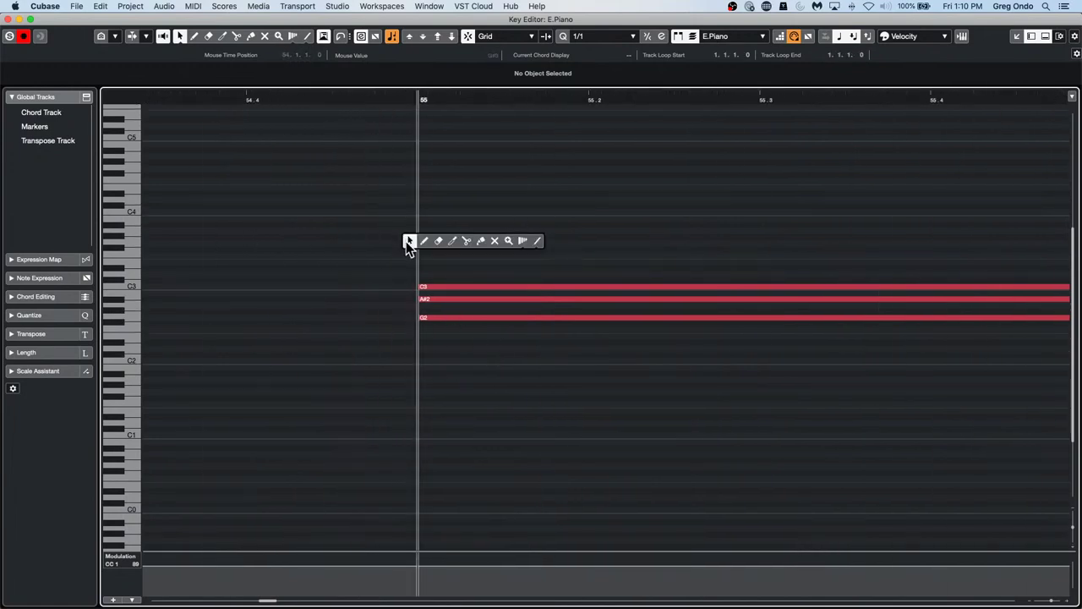
pyautogui.click(453, 241)
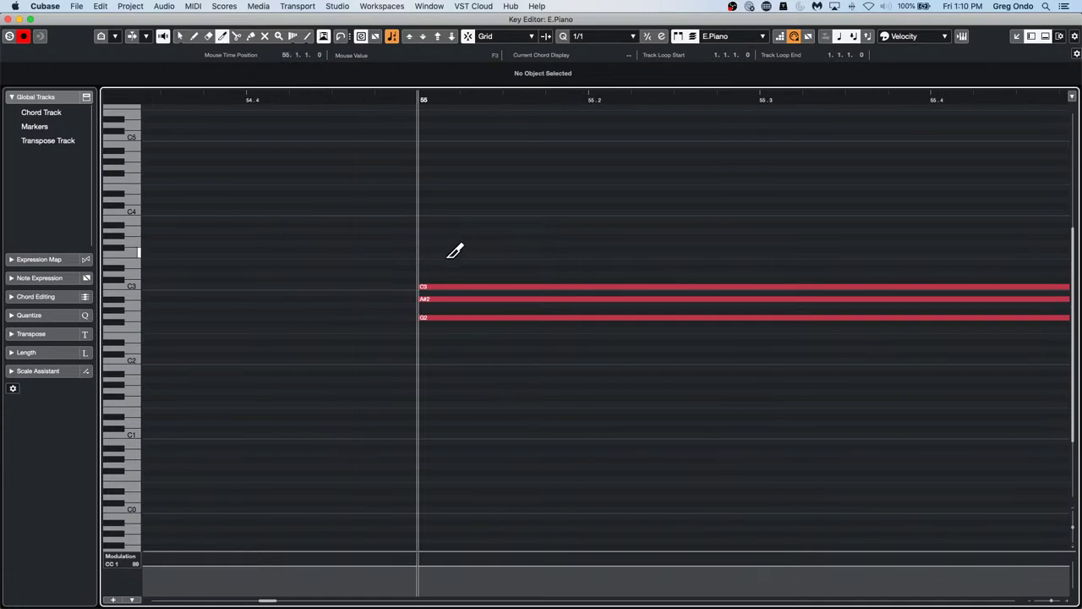
pyautogui.moveTo(437, 294); pyautogui.dragTo(479, 229)
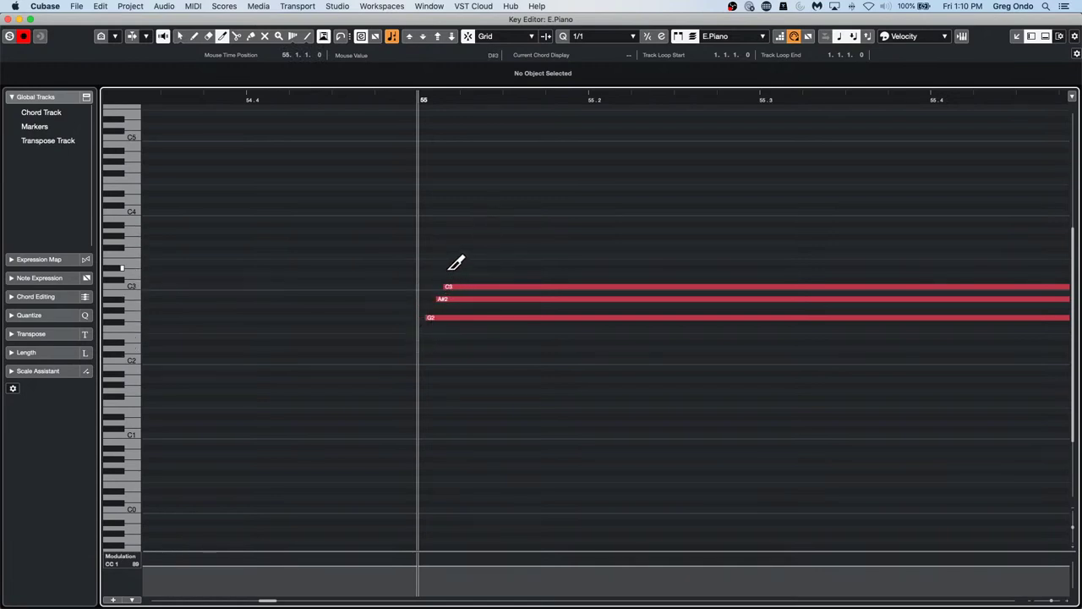
pyautogui.moveTo(469, 316); pyautogui.dragTo(511, 243)
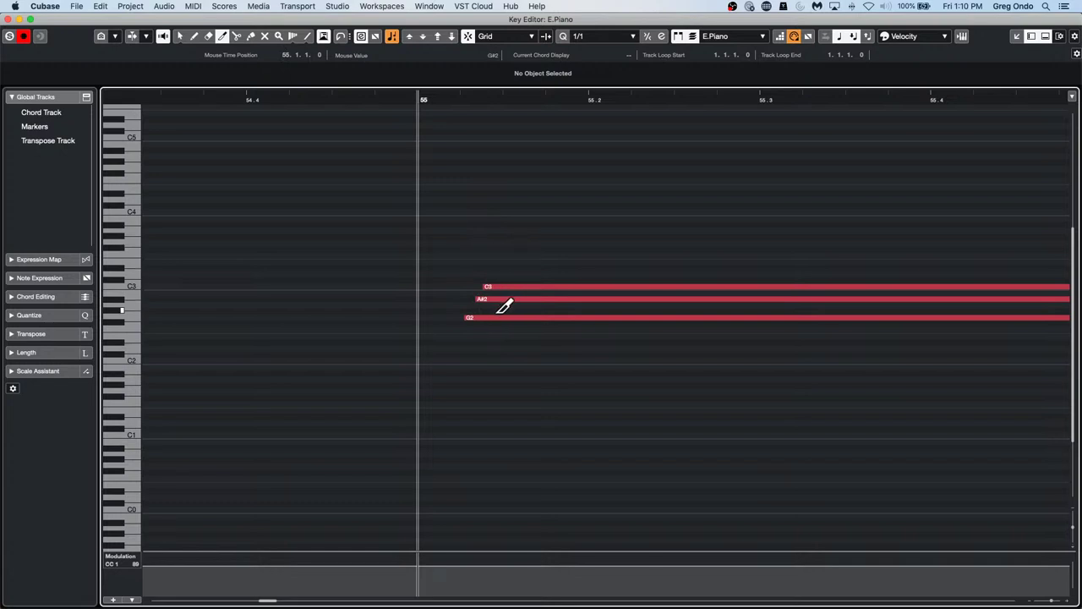
pyautogui.moveTo(503, 306); pyautogui.dragTo(542, 262)
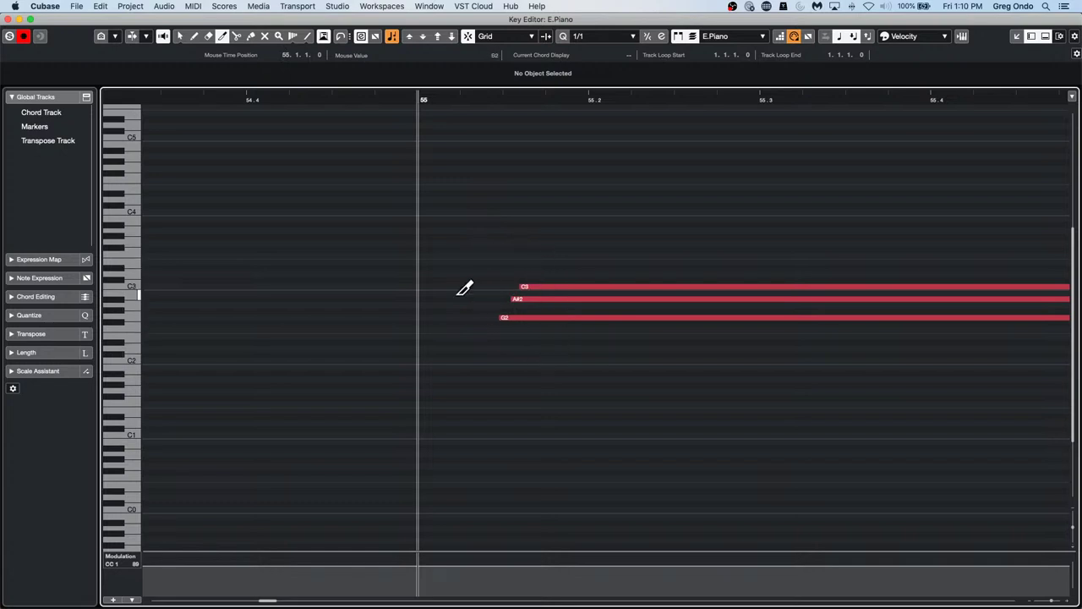
pyautogui.press('super+z')
pyautogui.press('super+z')
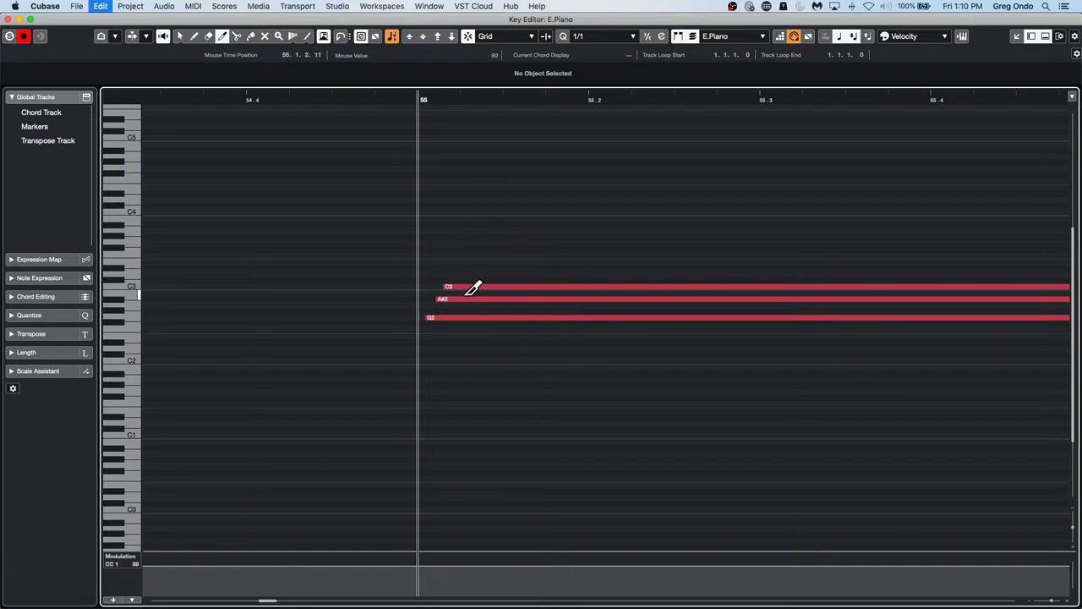
pyautogui.press('super+z')
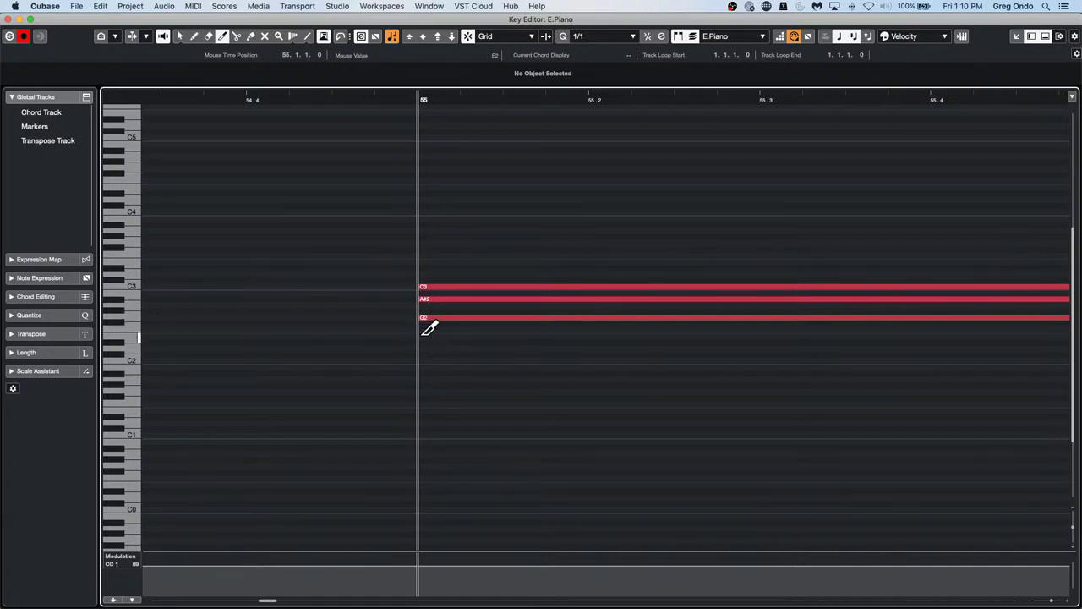
# - Trim the chord's note starts diagonally just after bar 55 and again around beat 55.2, and undo both trims
pyautogui.press('super+shift+z')
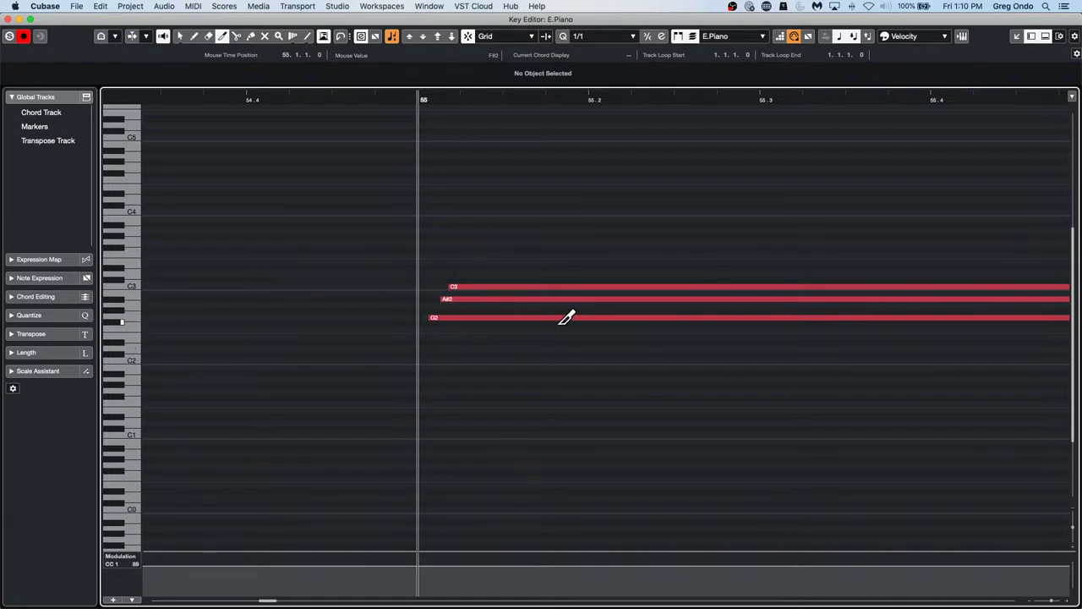
pyautogui.press('super+shift+z')
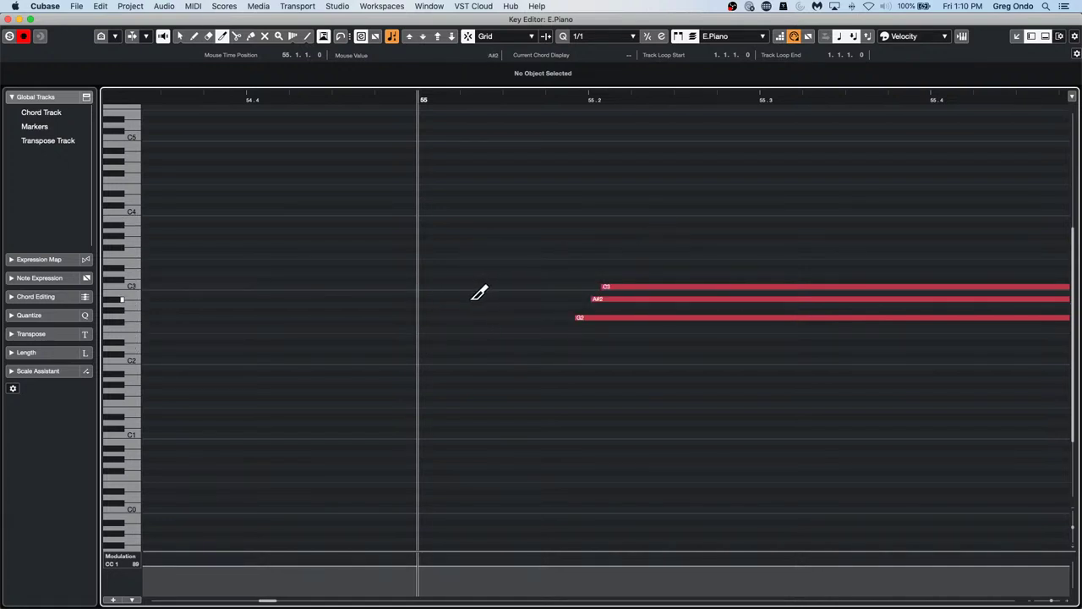
pyautogui.press('super+z')
pyautogui.press('super+z')
# - Trim the ends of the bar 55 chord's notes diagonally between 55 and 55.2, and undo the trim
pyautogui.rightClick(460, 253)
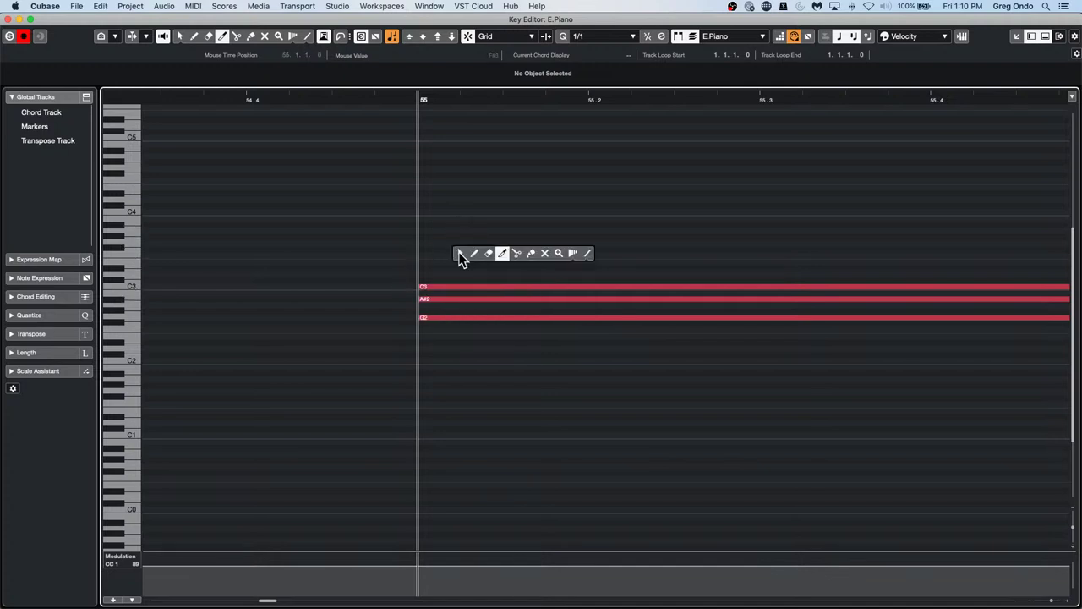
pyautogui.click(502, 253)
pyautogui.moveTo(464, 319); pyautogui.dragTo(547, 218)
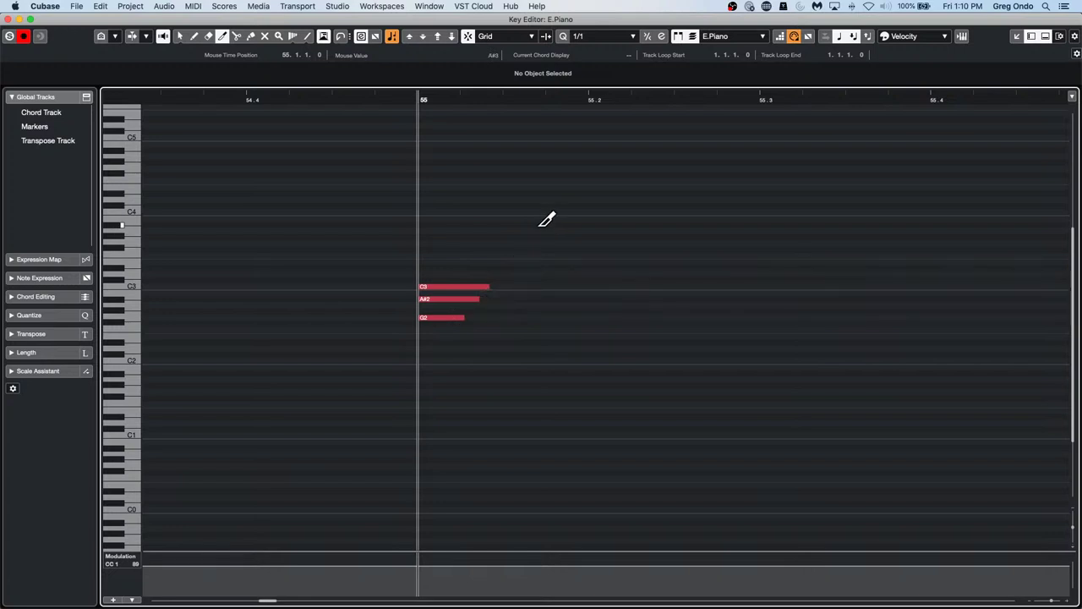
pyautogui.press('super+z')
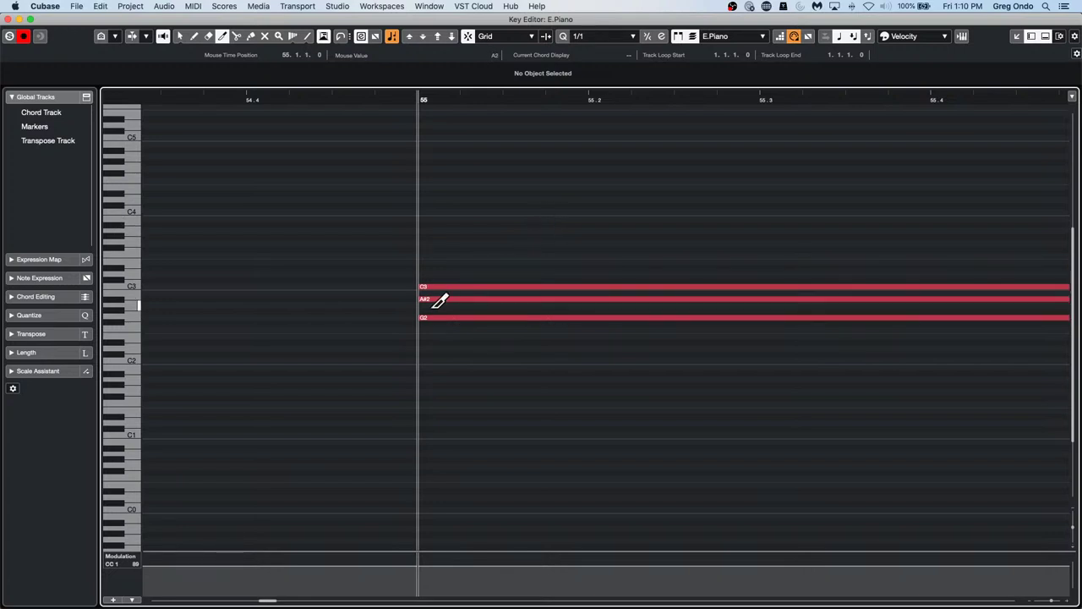
# - Trim the starts of the G2, A#2 and C3 notes diagonally just after bar 55, and close the Key Editor window
pyautogui.moveTo(431, 328); pyautogui.dragTo(516, 226)
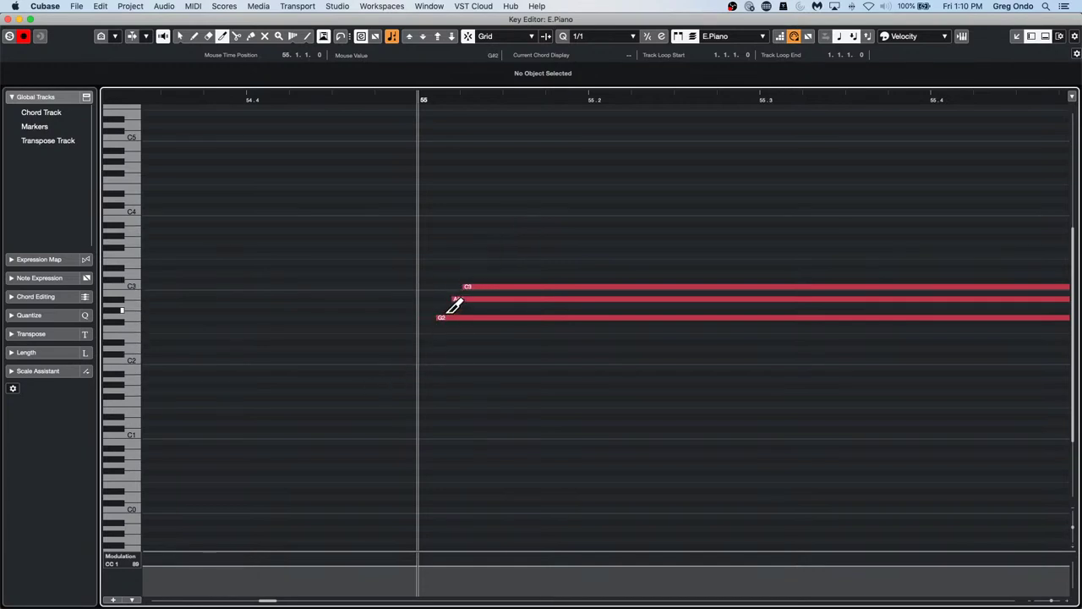
pyautogui.click(9, 18)
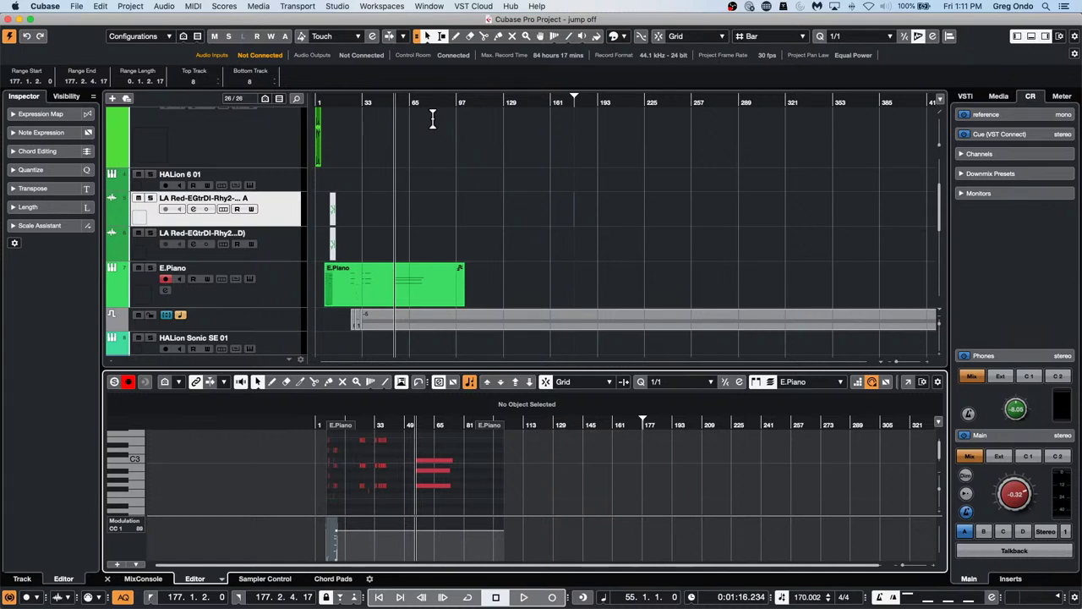
# - Draw a freehand CC 1 (Modulation) curve that dips and rises from about bar 43 to bar 79 in the E.Piano part
pyautogui.click(359, 284)
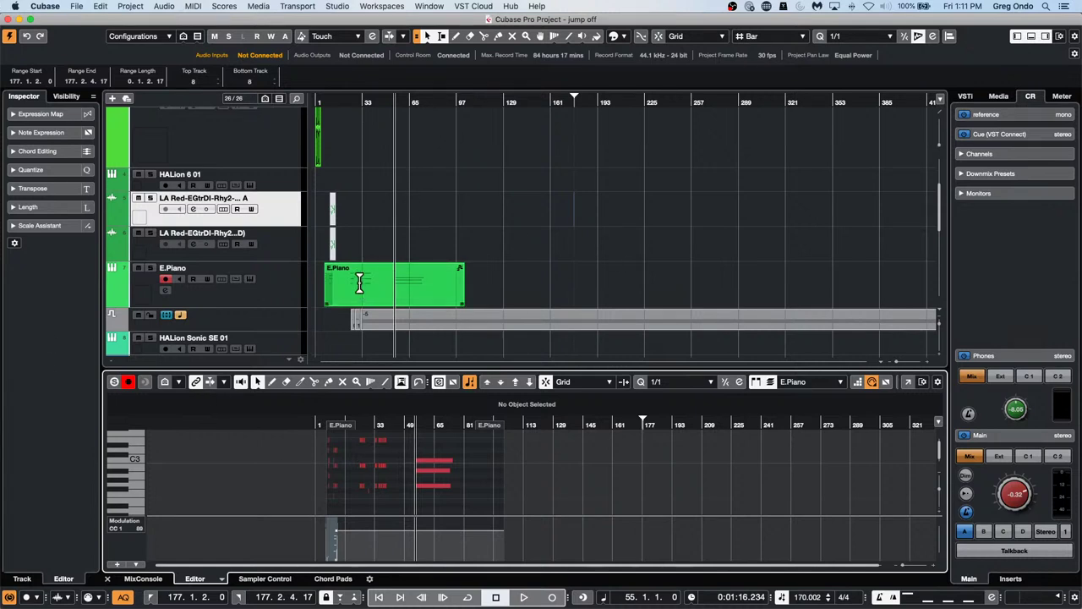
pyautogui.click(377, 301)
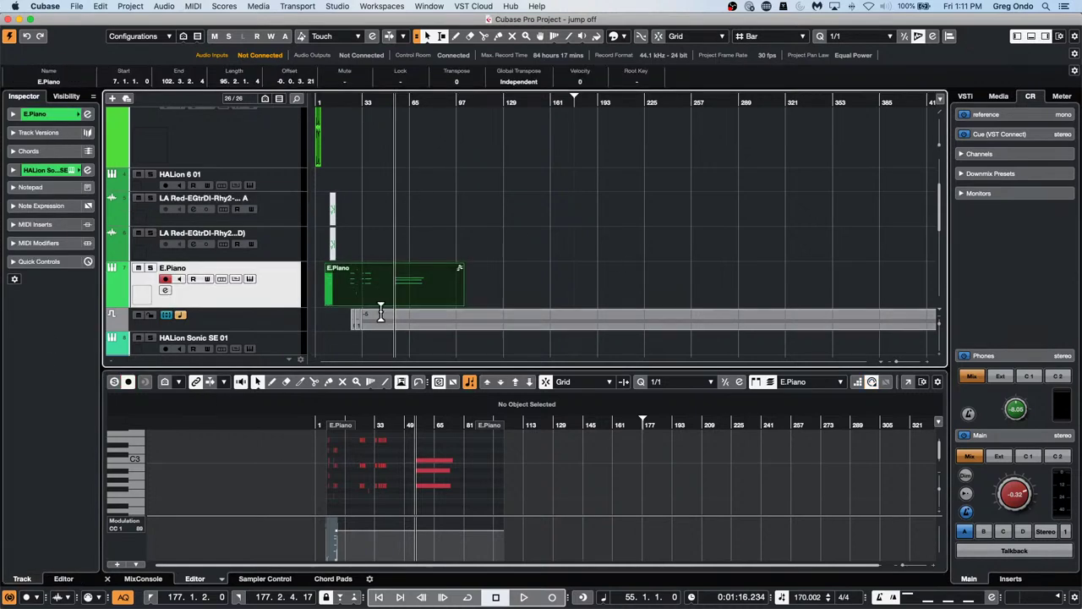
pyautogui.click(127, 521)
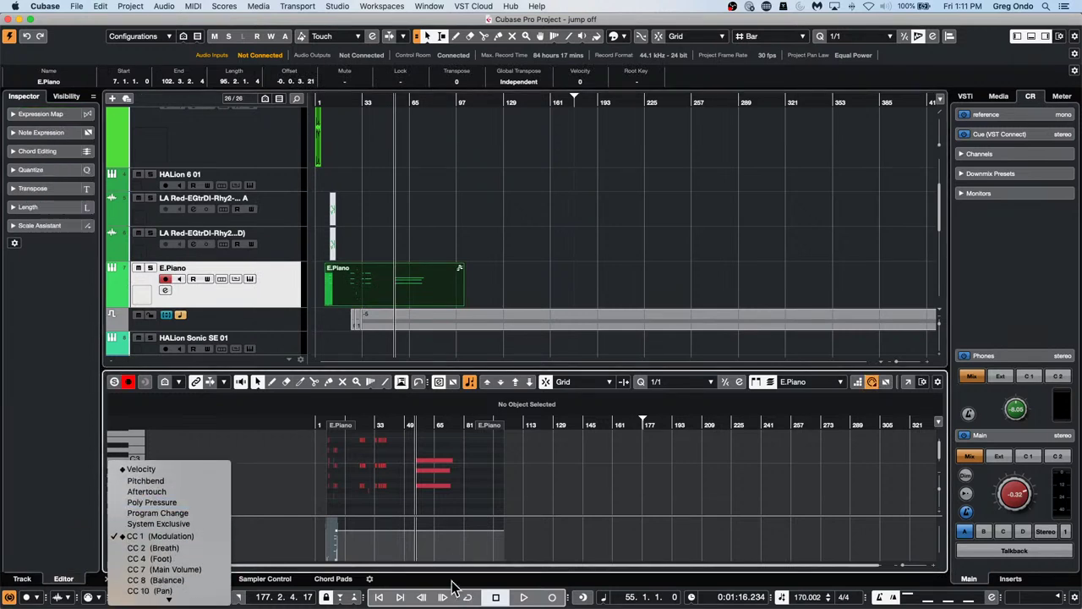
pyautogui.click(368, 555)
pyautogui.rightClick(394, 543)
pyautogui.click(407, 542)
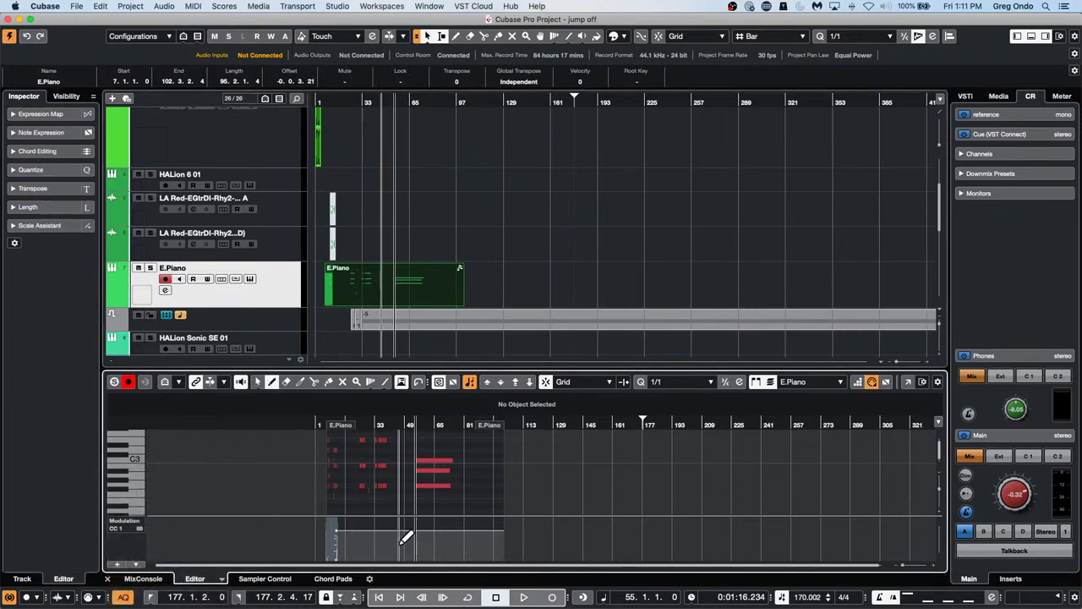
pyautogui.moveTo(399, 542)
pyautogui.mouseDown()
pyautogui.moveTo(454, 552)
pyautogui.moveTo(466, 536)
pyautogui.mouseUp()
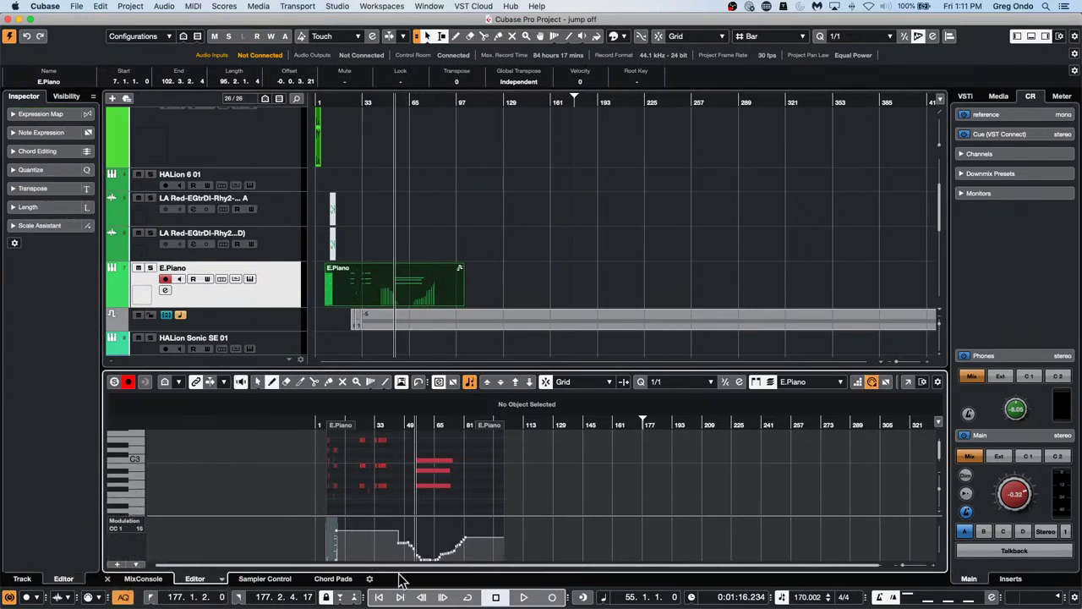
# - Open the E.Piano part in a separate Key Editor window and show Program Change data in an enlarged controller lane
pyautogui.click(906, 385)
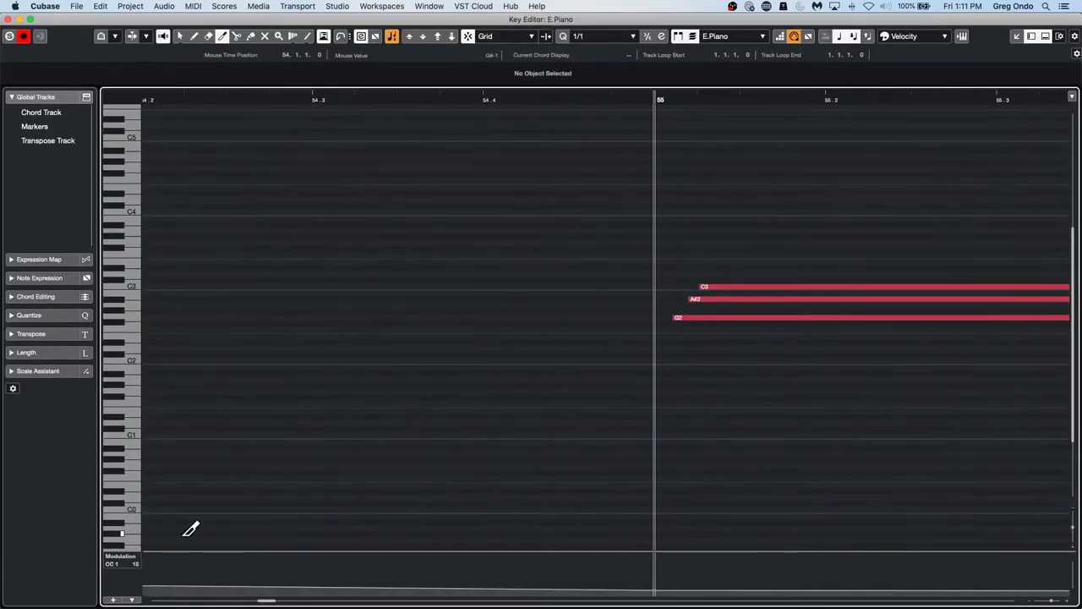
pyautogui.click(131, 559)
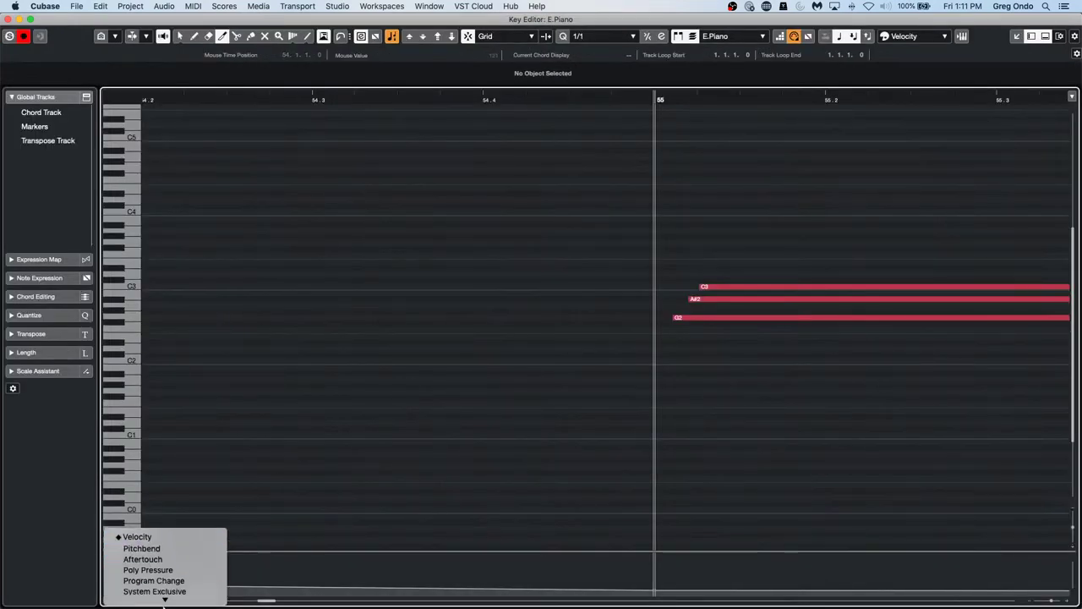
pyautogui.click(211, 516)
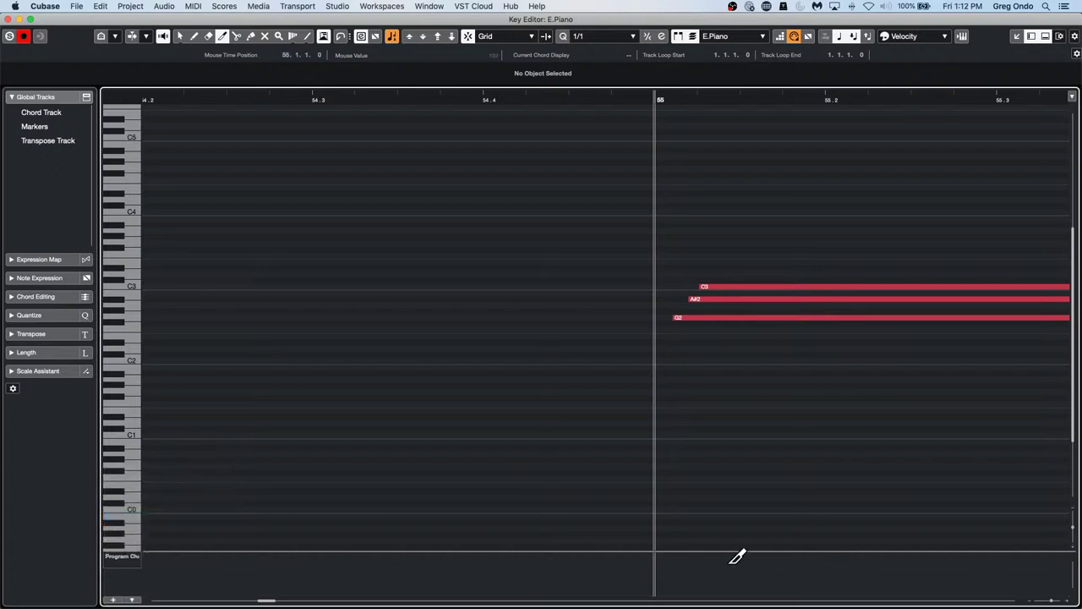
pyautogui.moveTo(606, 549); pyautogui.dragTo(575, 429)
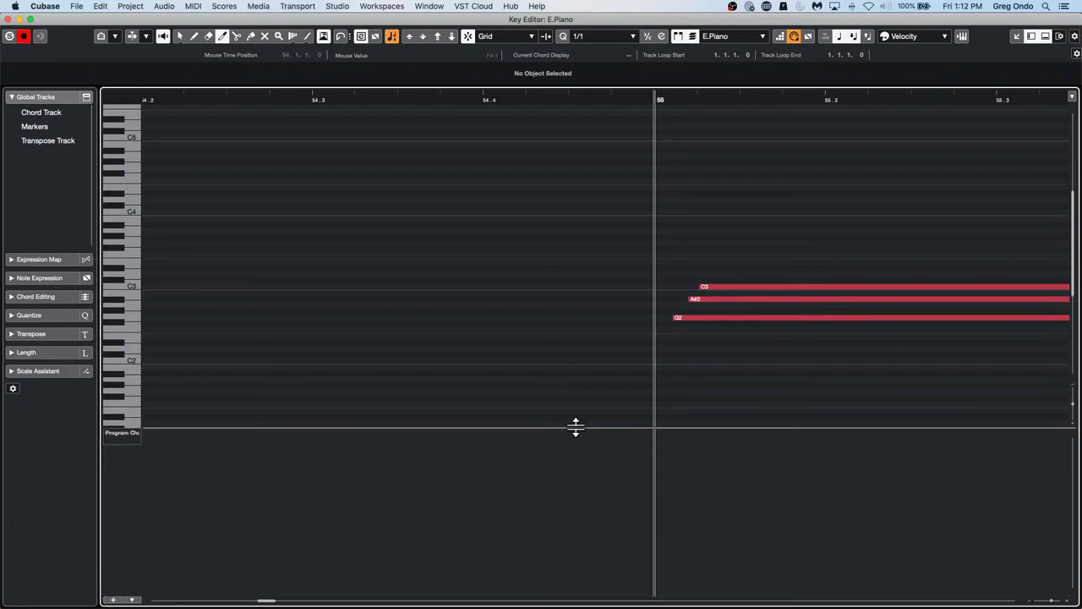
# - Draw a freehand Program Change curve that falls and rises between about bar 31 and bar 67
pyautogui.moveTo(430, 97); pyautogui.dragTo(448, 15)
pyautogui.rightClick(329, 478)
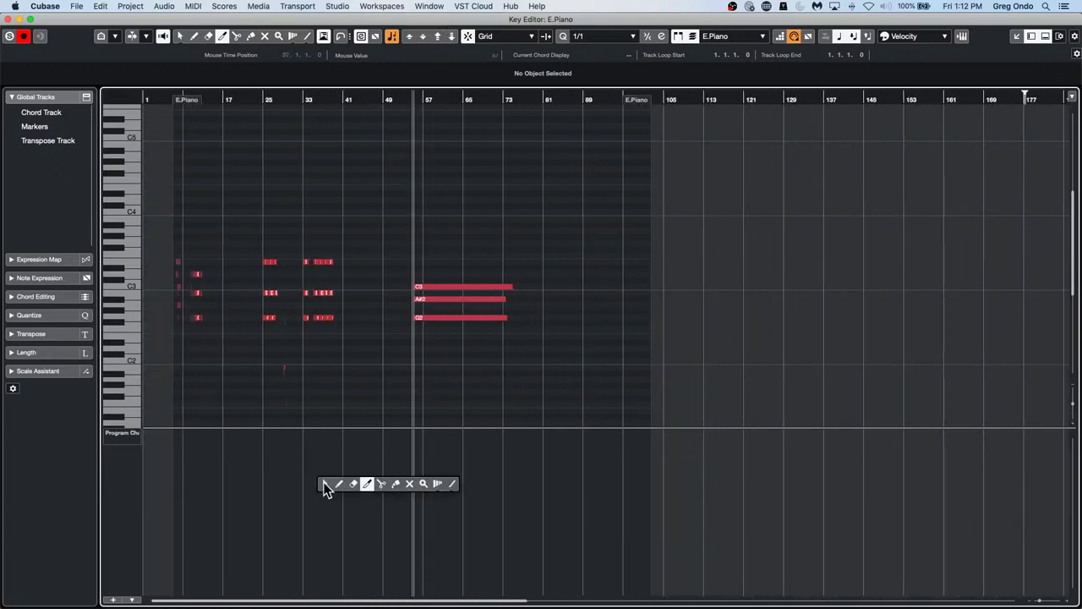
pyautogui.click(339, 484)
pyautogui.moveTo(293, 471)
pyautogui.mouseDown()
pyautogui.moveTo(377, 548)
pyautogui.moveTo(473, 490)
pyautogui.mouseUp()
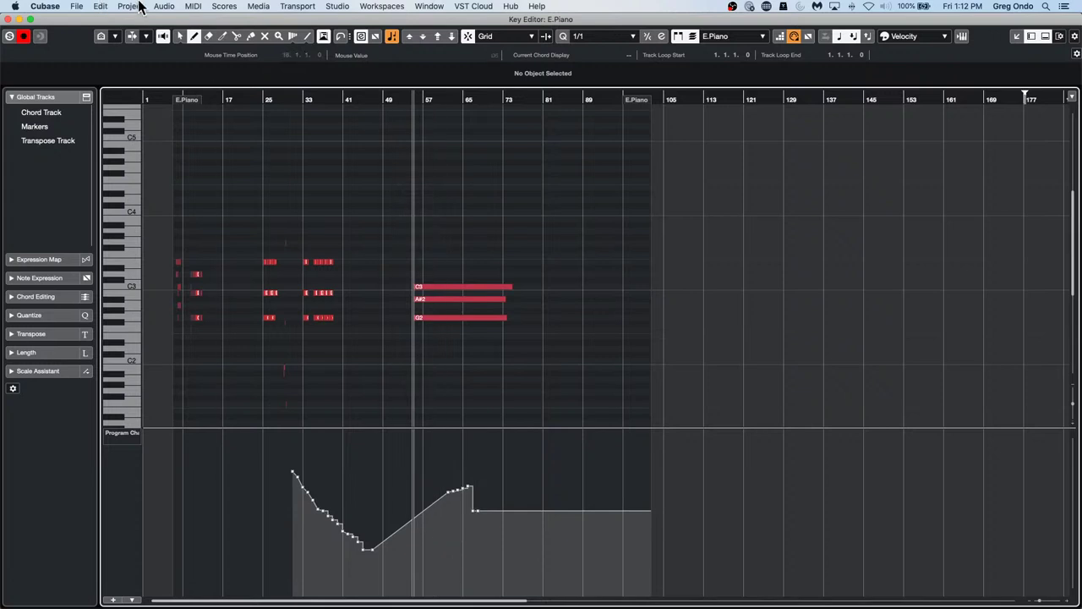
# - Delete the continuous controllers from the E.Piano part with the Delete Continuous Controllers function
pyautogui.click(193, 7)
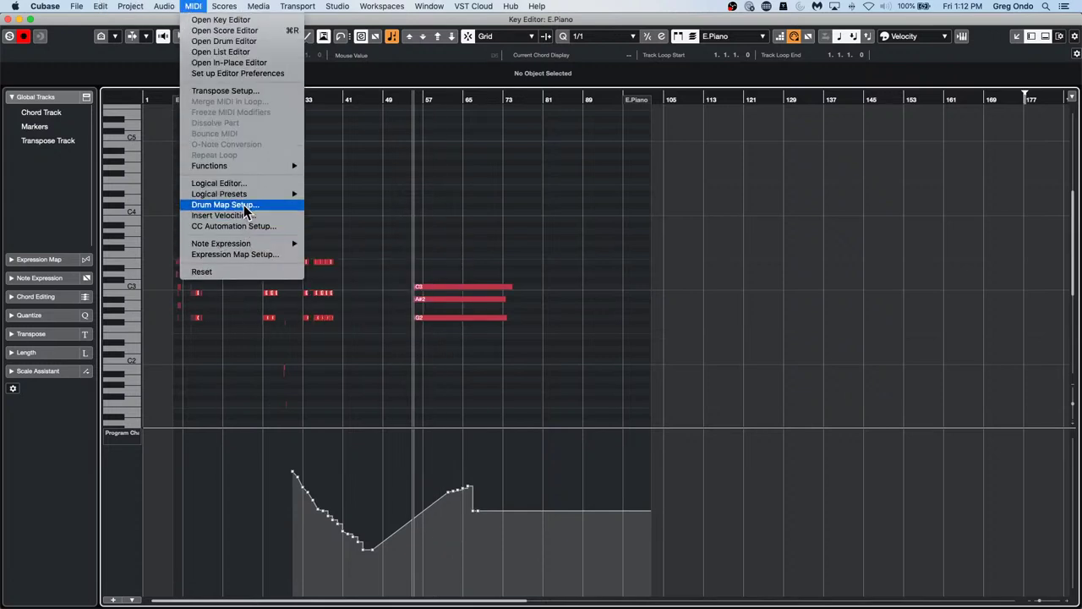
pyautogui.moveTo(253, 166)
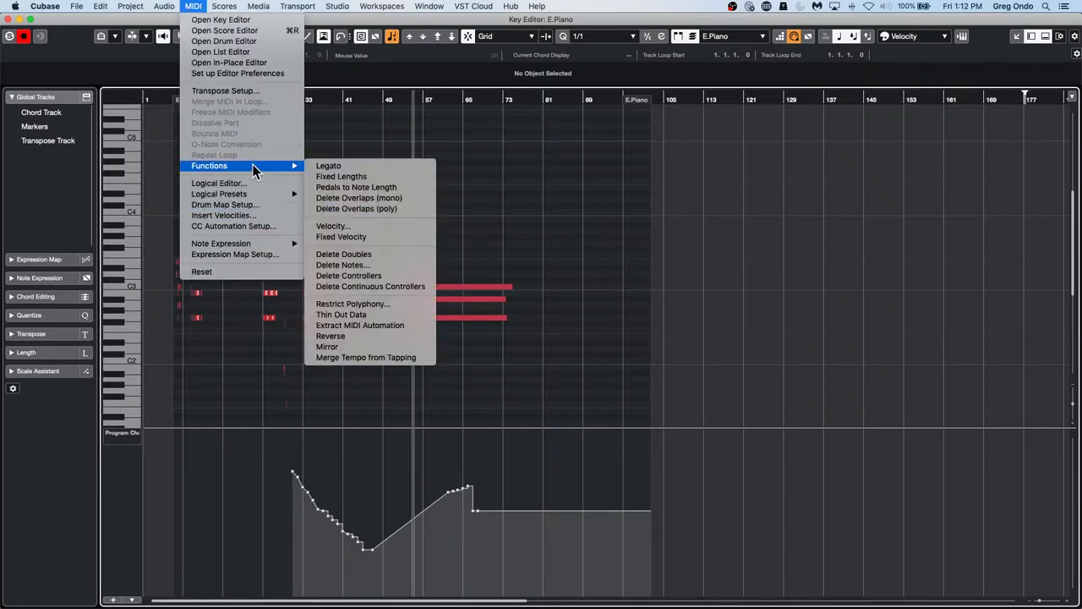
pyautogui.click(378, 286)
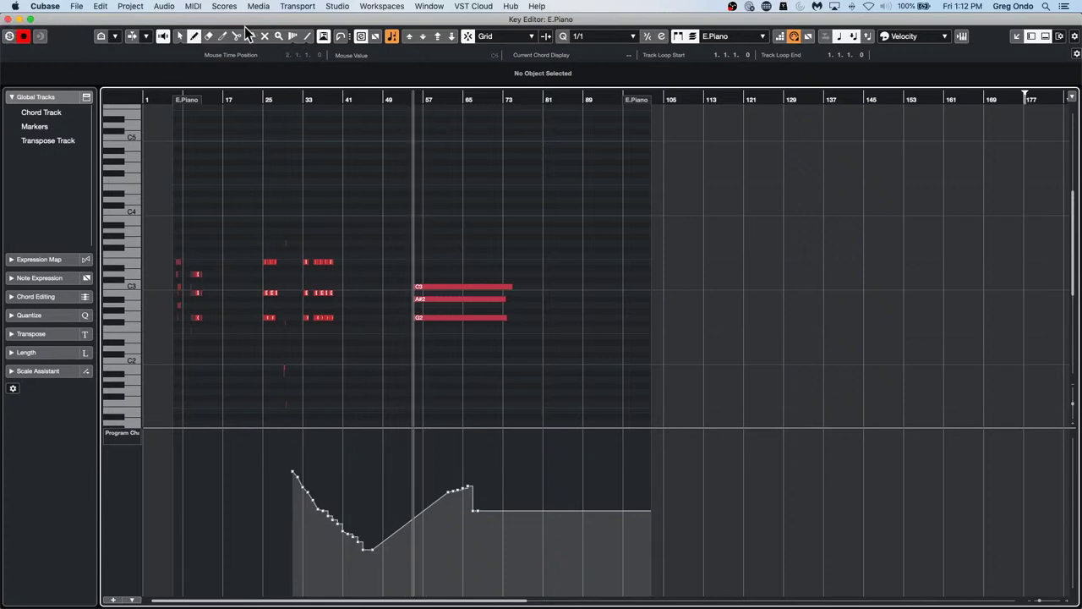
# - Switch the controller lane to CC 1 (Modulation) and undo the controller deletion
pyautogui.click(129, 433)
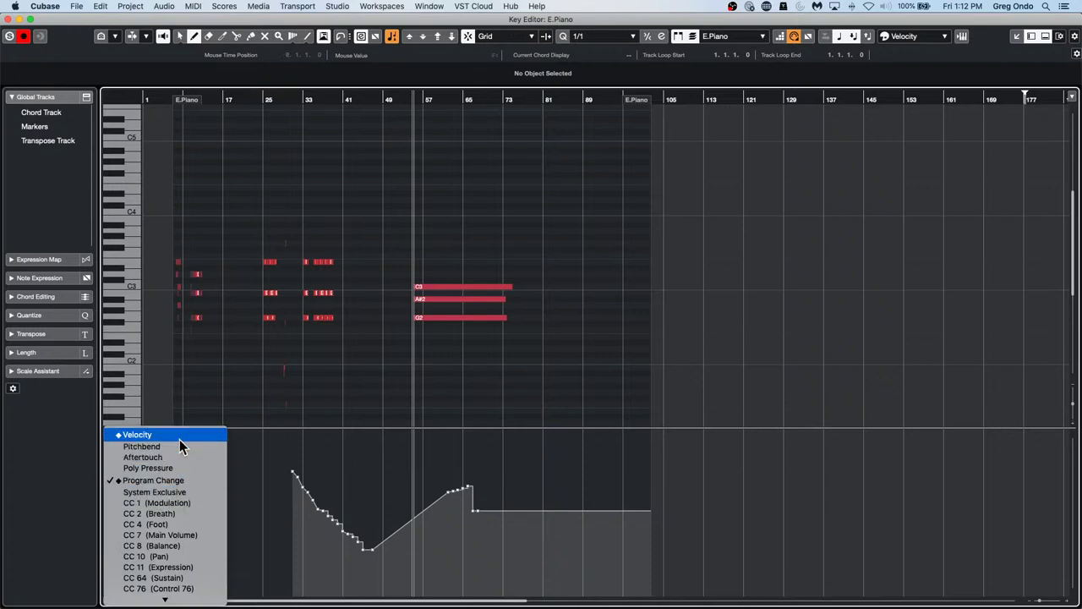
pyautogui.click(161, 503)
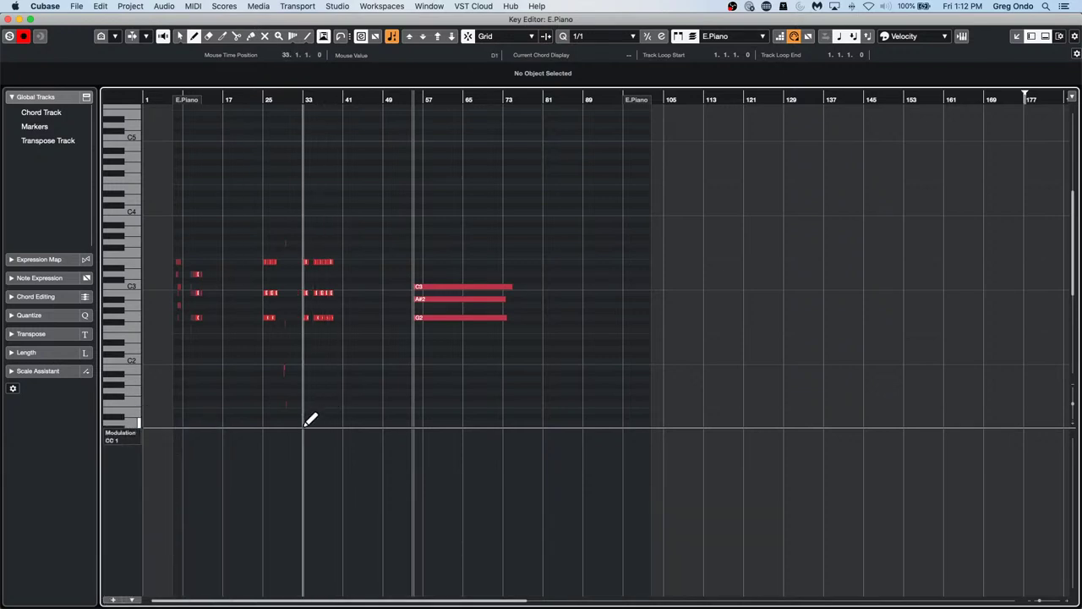
pyautogui.press('super+v')
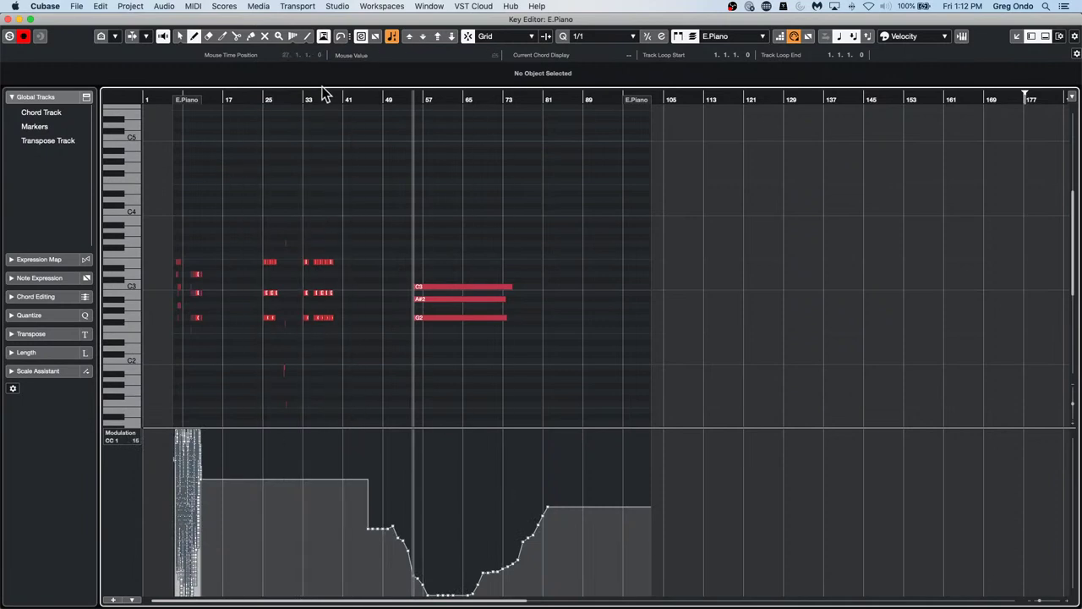
# - Open the Logical Editor and add a Program Change lane below the Modulation lane
pyautogui.click(304, 8)
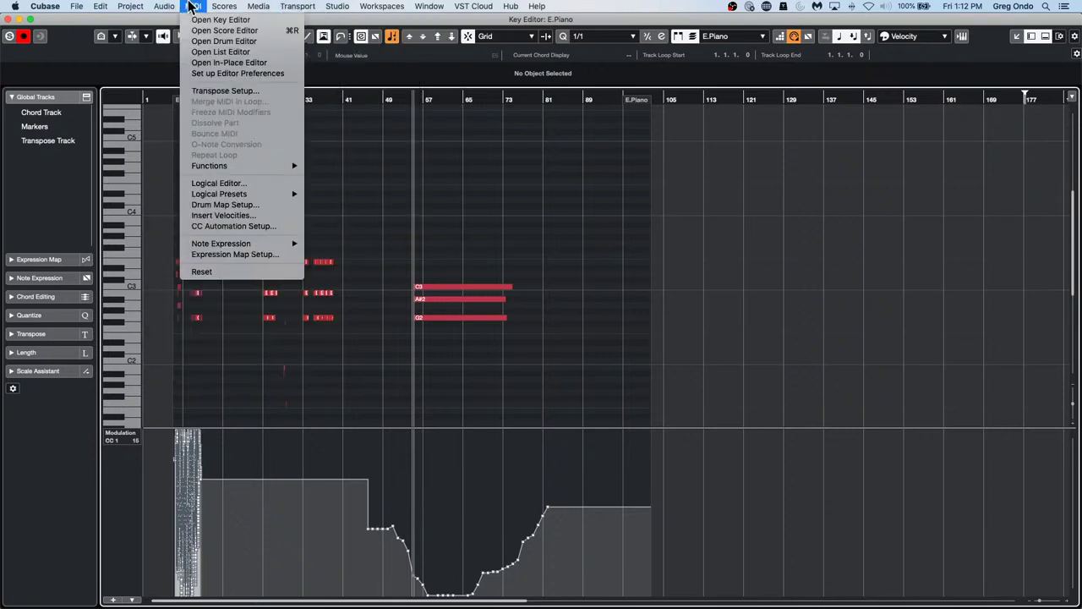
pyautogui.moveTo(220, 7)
pyautogui.click(287, 184)
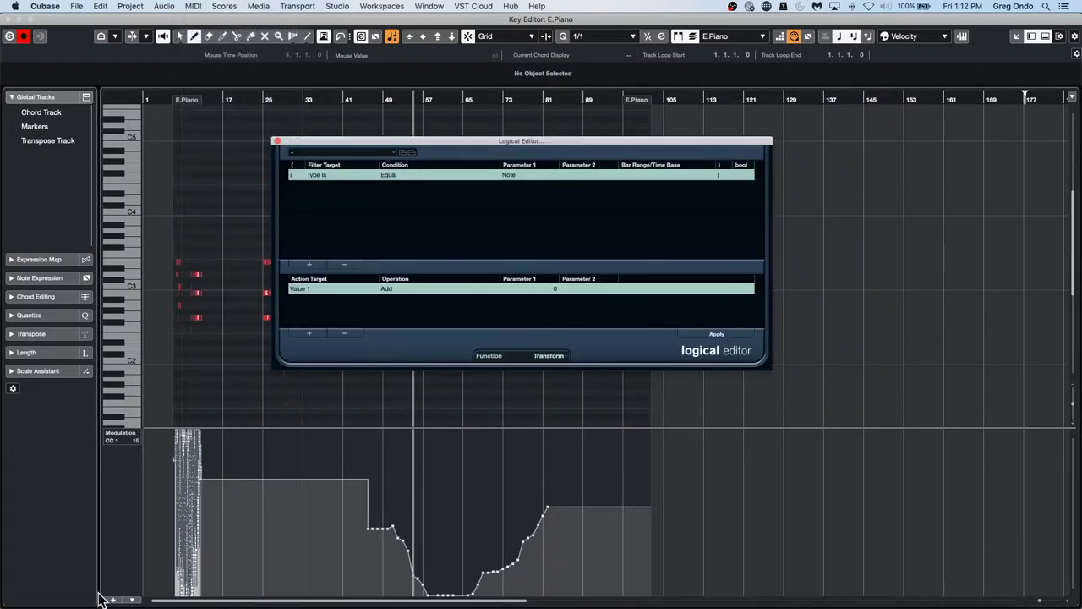
pyautogui.click(132, 599)
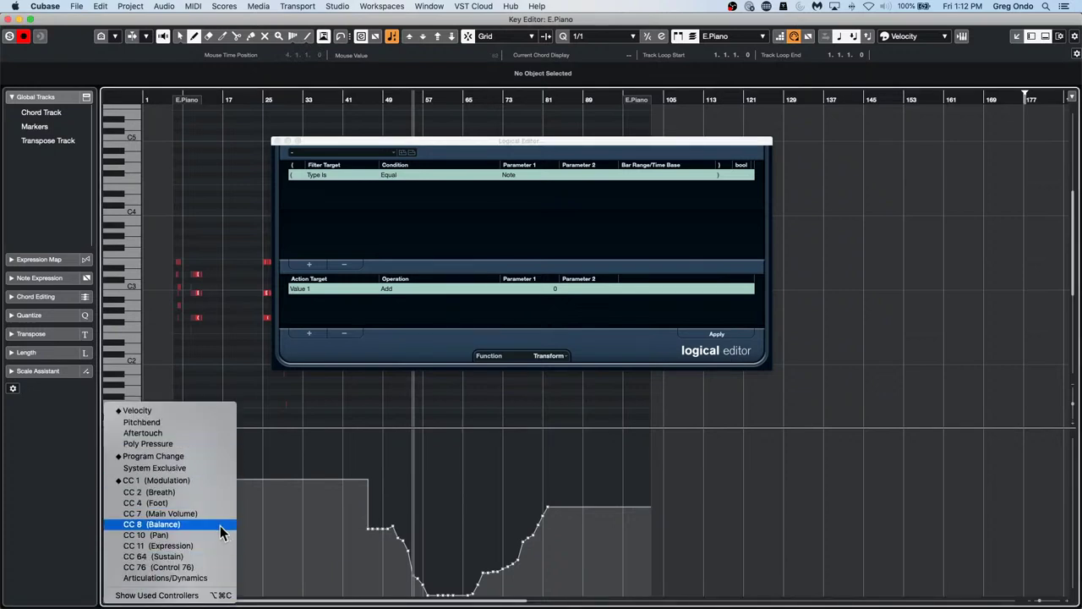
pyautogui.click(206, 456)
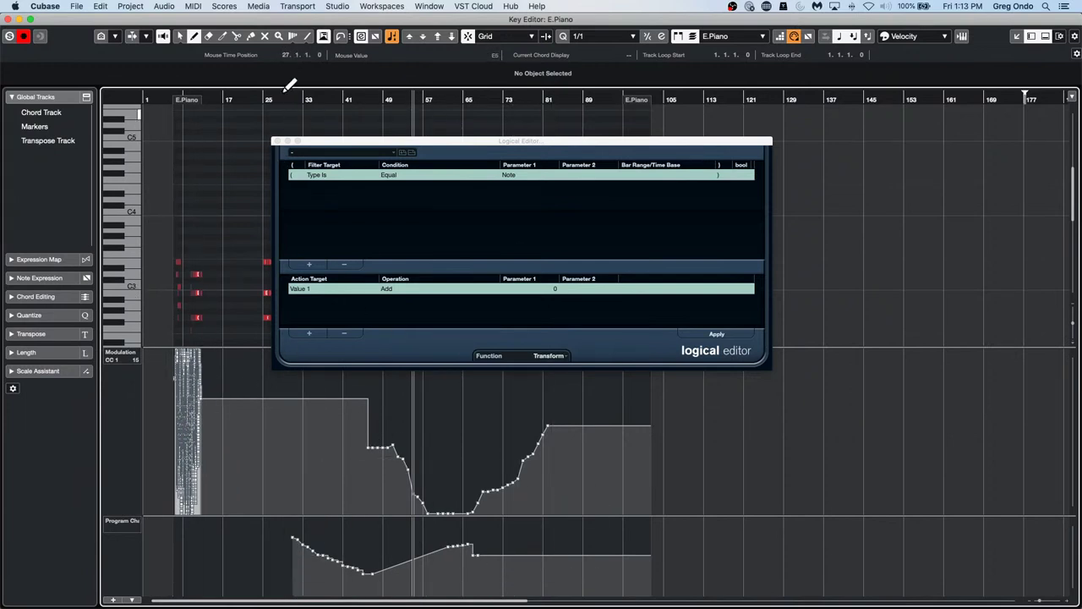
# - Run Delete Continuous Controllers with both the Modulation and Program Change lanes shown, and undo it
pyautogui.click(193, 6)
pyautogui.moveTo(251, 9)
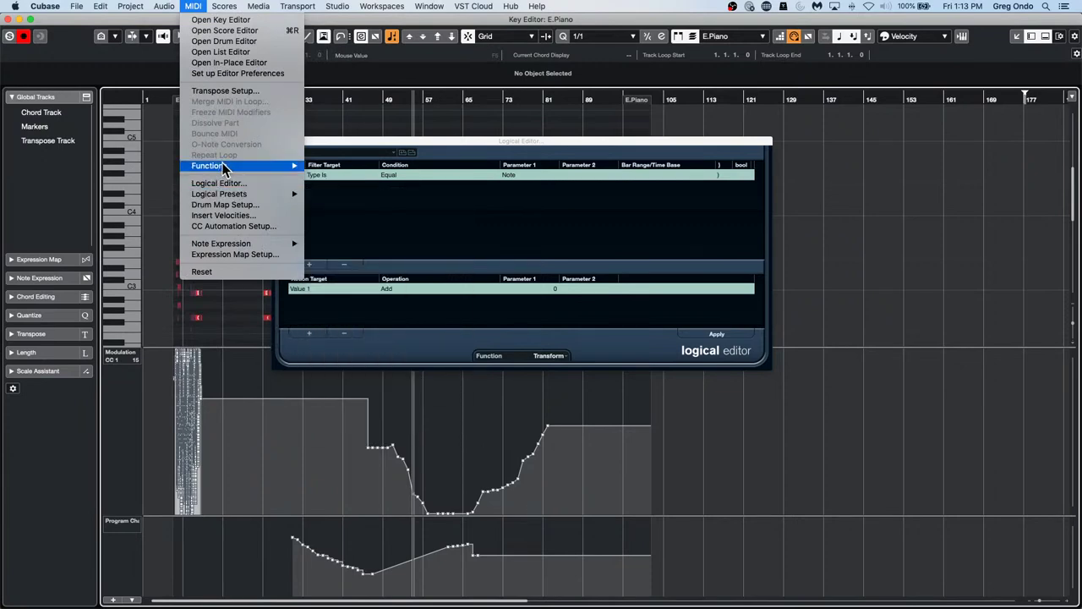
pyautogui.moveTo(211, 167)
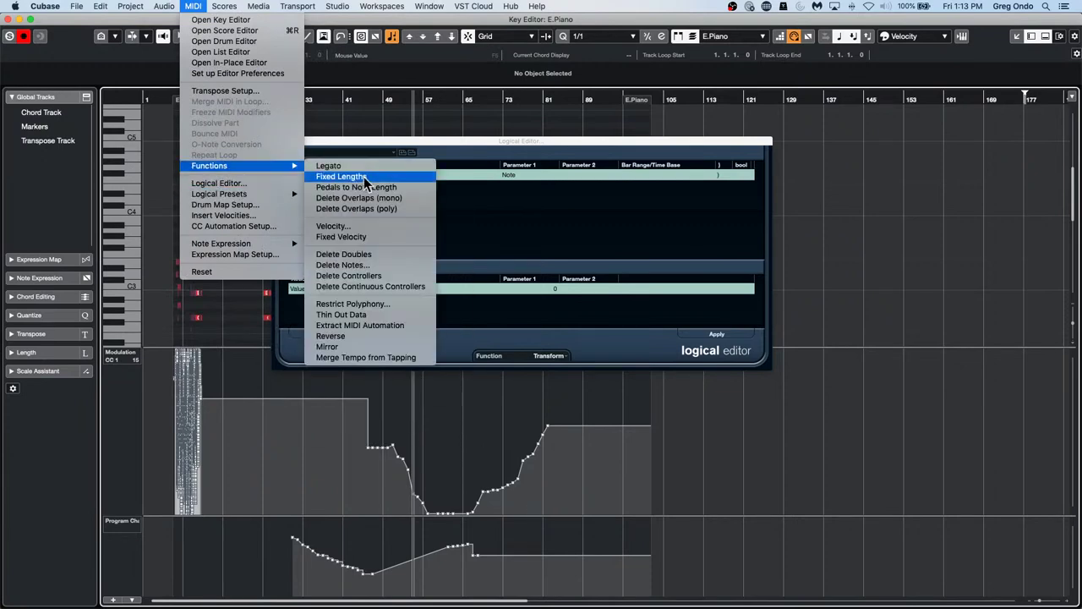
pyautogui.click(400, 287)
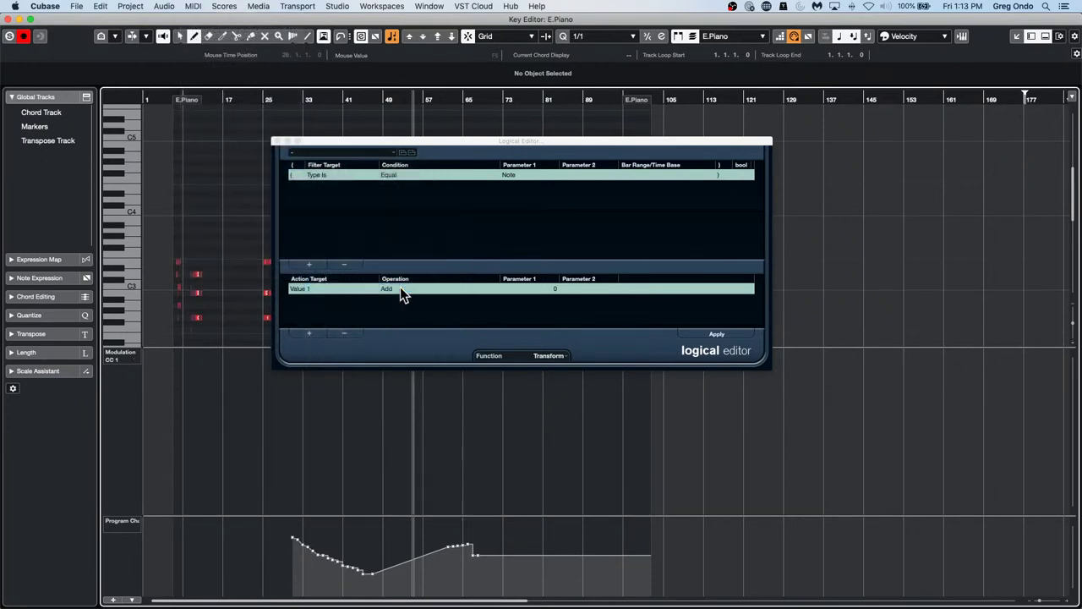
pyautogui.press('super+z')
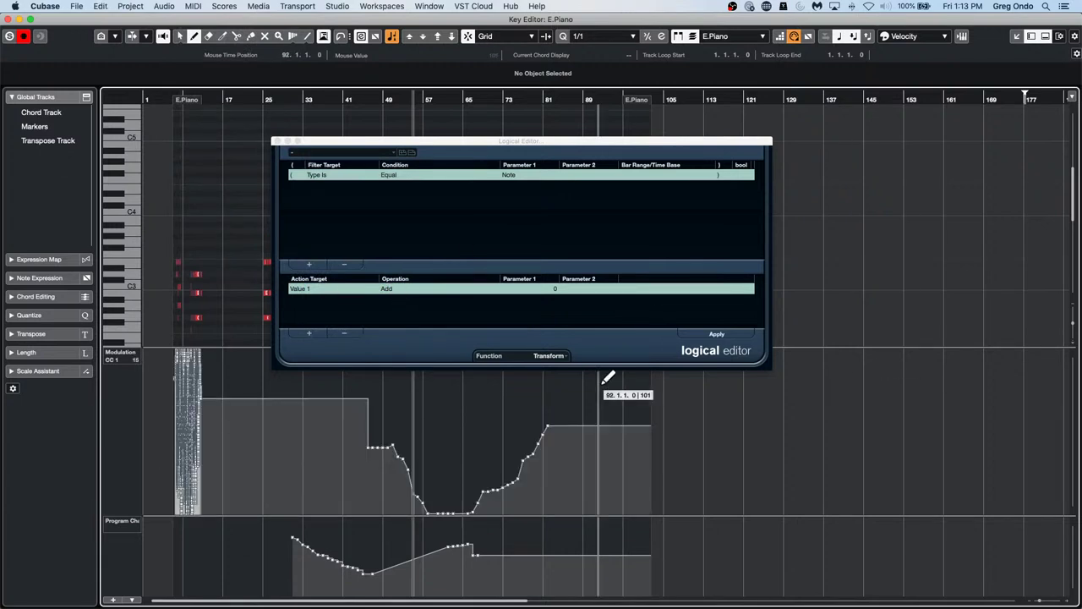
# - Set the Logical Editor to delete events whose type equals Program Change, and remove its action row
pyautogui.click(565, 356)
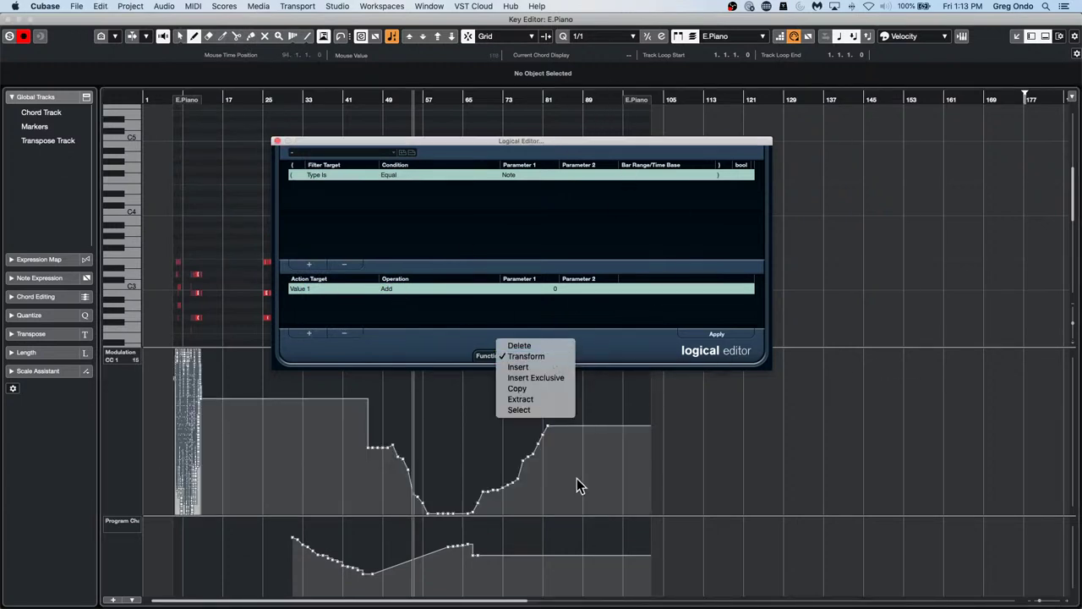
pyautogui.click(523, 345)
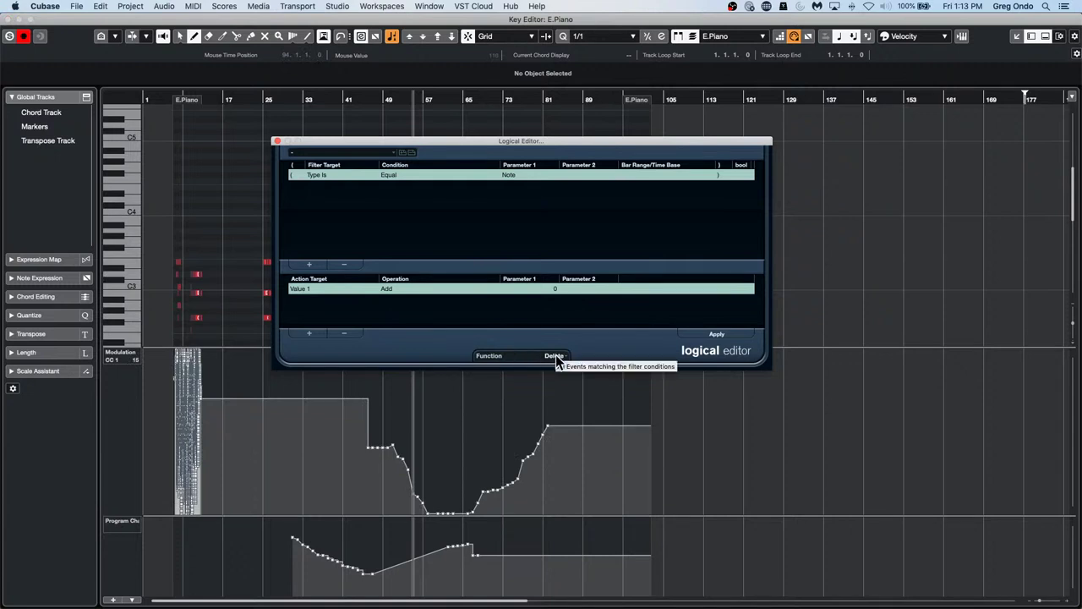
pyautogui.click(521, 174)
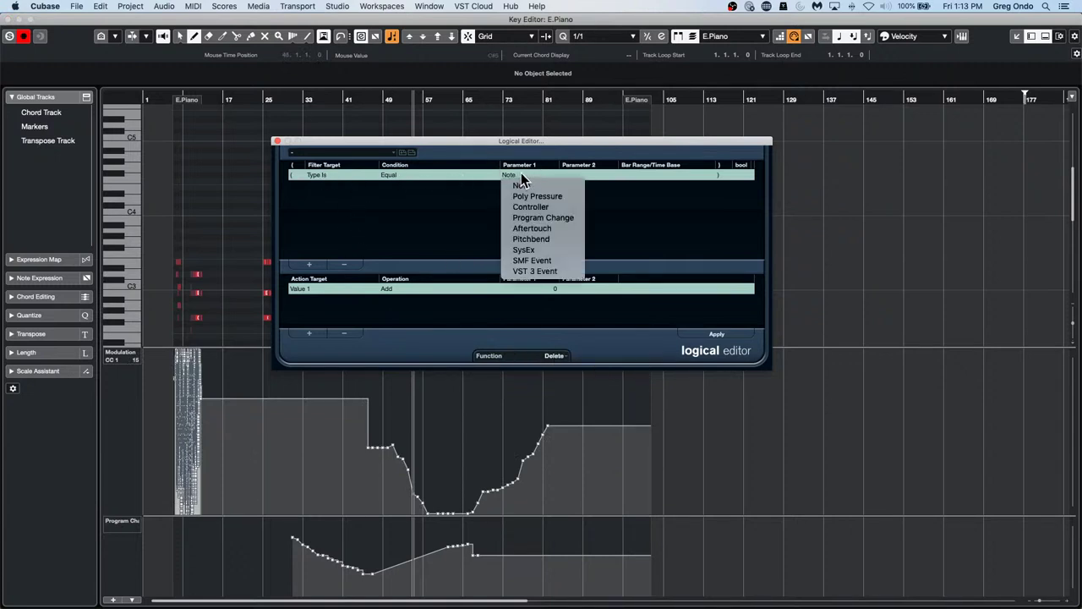
pyautogui.click(574, 217)
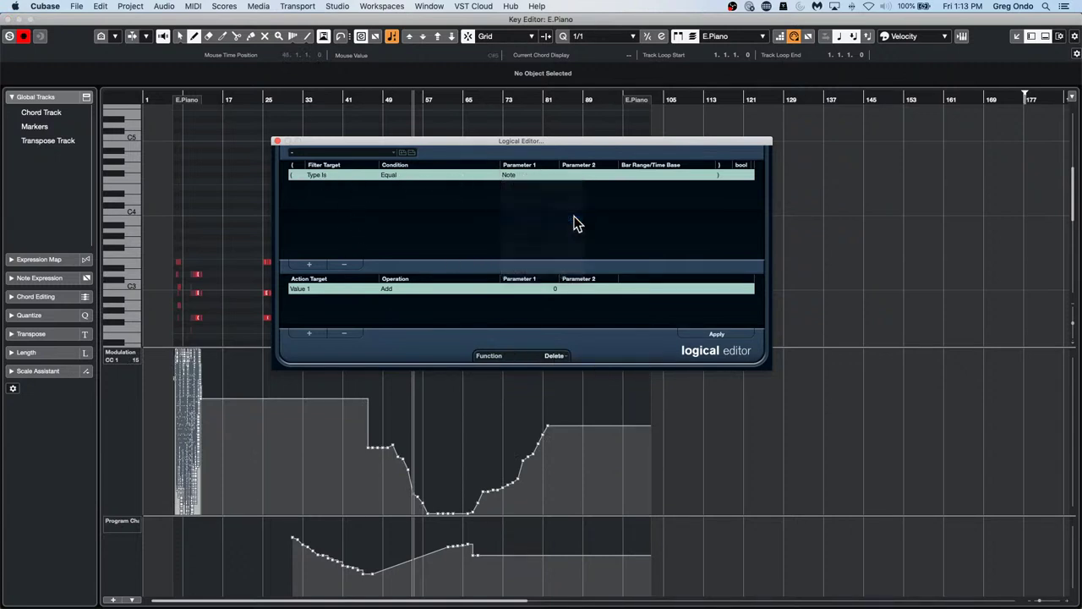
pyautogui.click(352, 333)
# - Add a second filter condition with the type equal to Controller
pyautogui.click(306, 263)
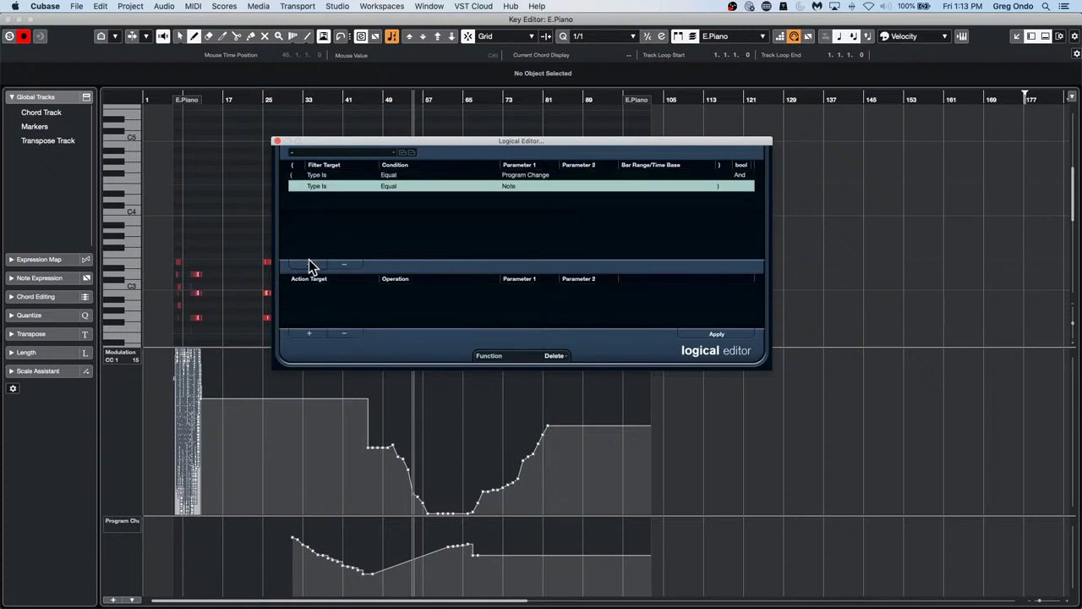
pyautogui.click(331, 187)
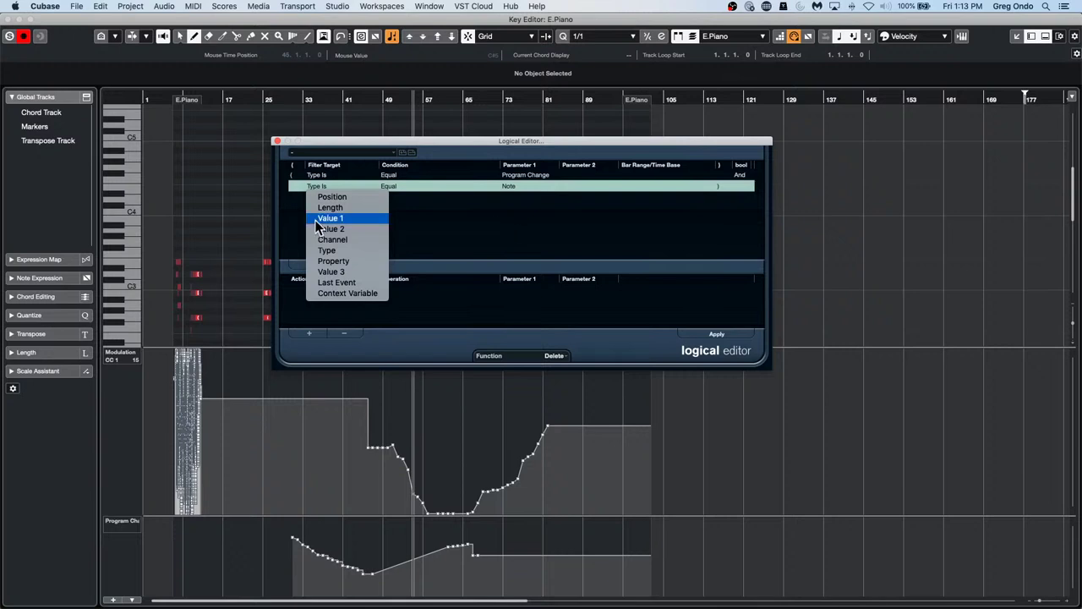
pyautogui.click(397, 202)
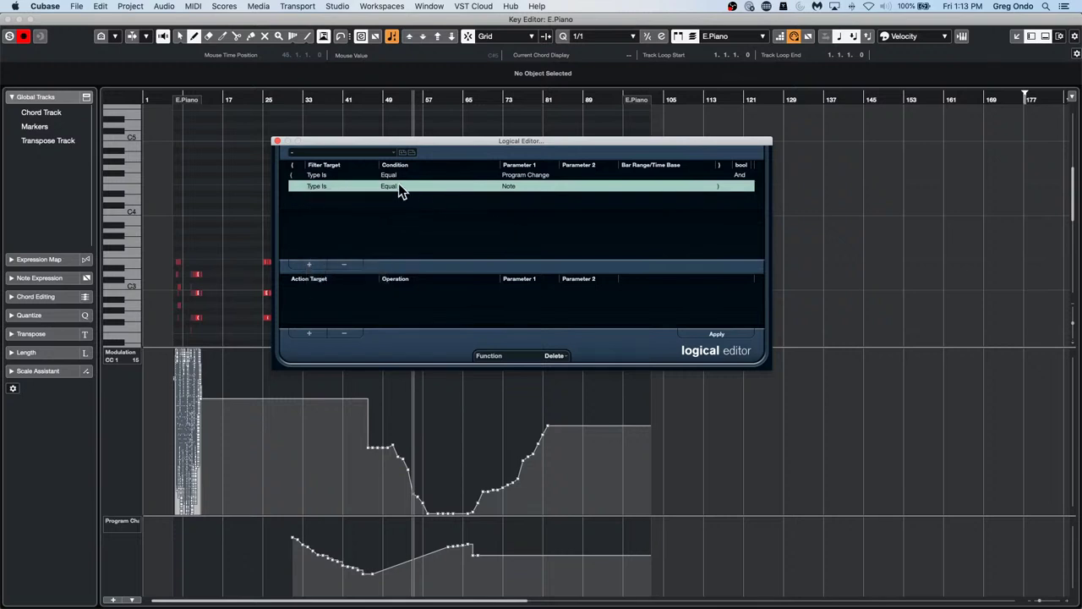
pyautogui.click(399, 187)
pyautogui.click(545, 175)
pyautogui.click(526, 186)
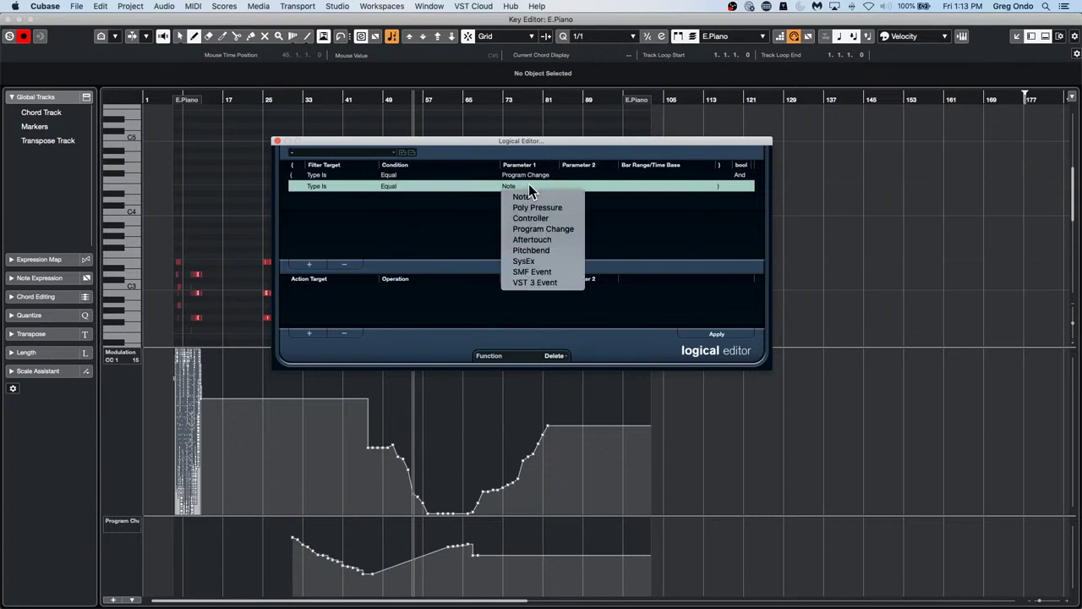
pyautogui.click(563, 219)
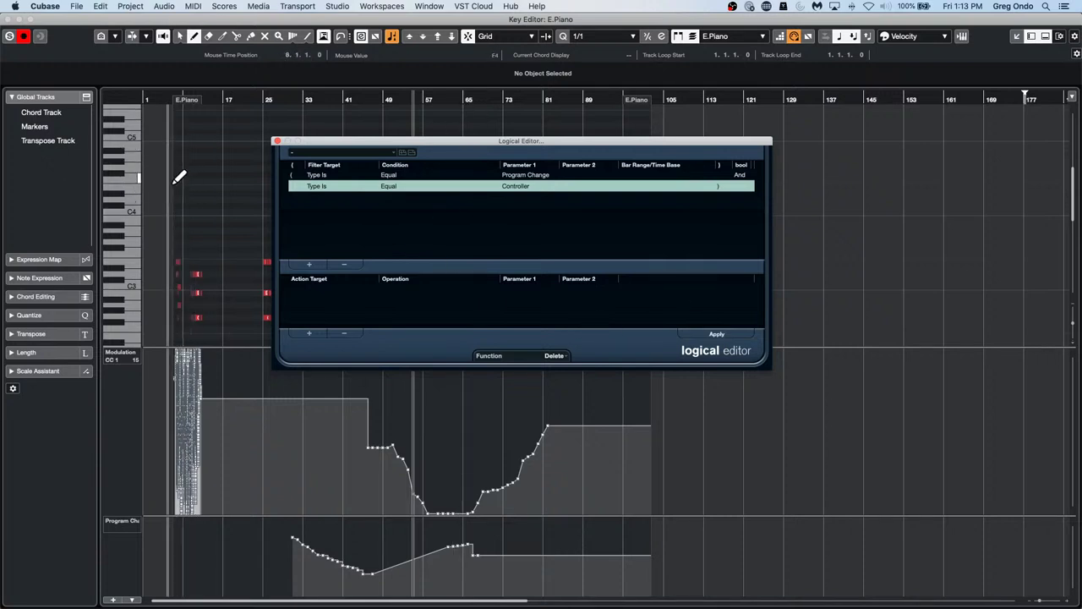
# - Select all events in the part and try the deletion with the Program Change and Controller conditions joined by And
pyautogui.press('super+a')
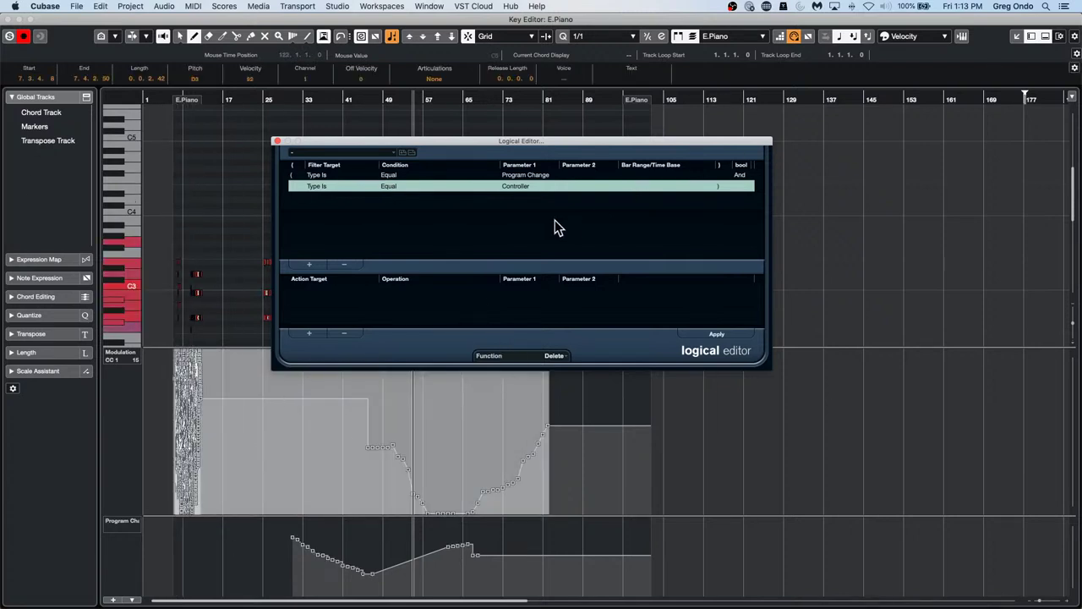
pyautogui.click(742, 175)
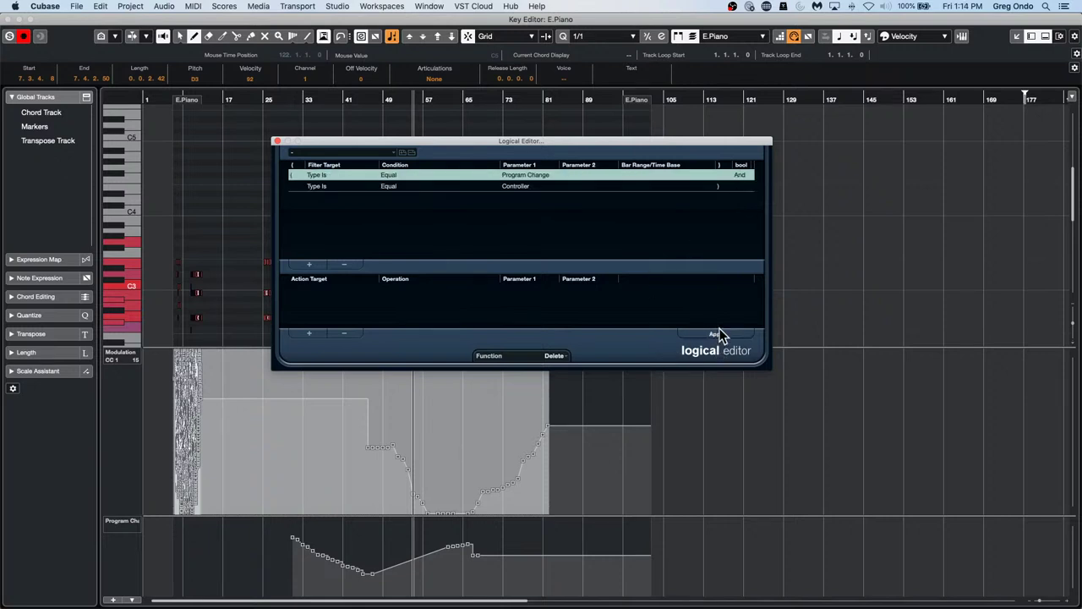
pyautogui.click(627, 391)
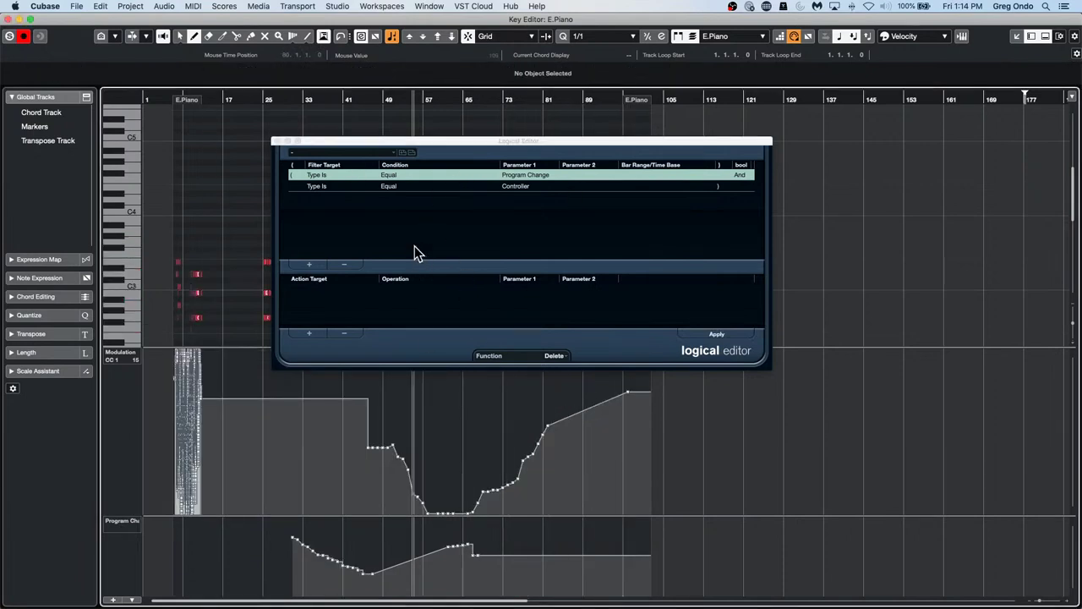
# - Reduce the Logical Editor filter to a single condition with the type equal to Program Change
pyautogui.click(345, 265)
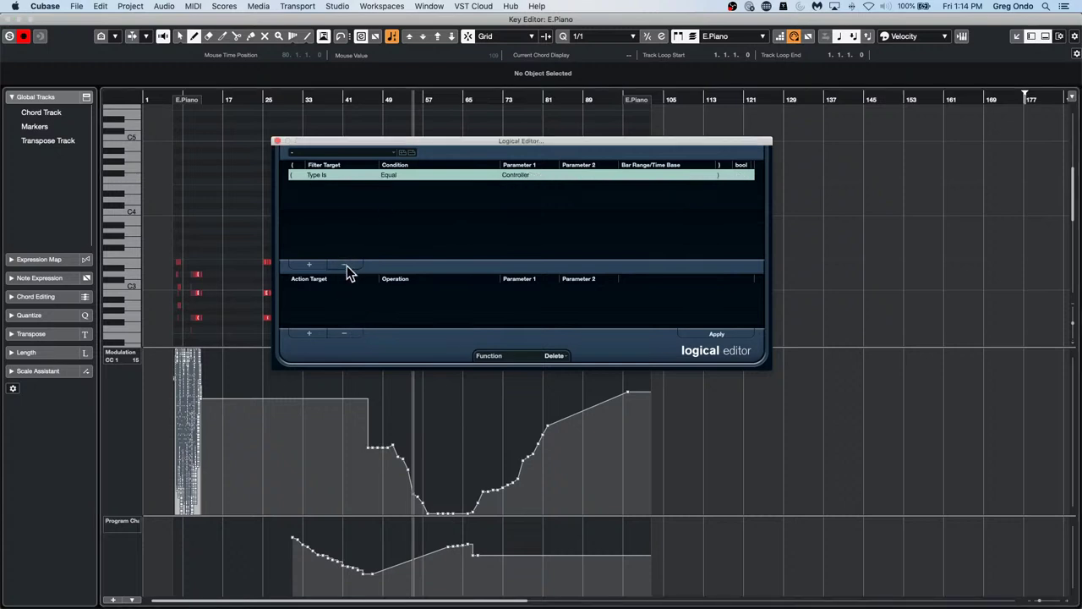
pyautogui.click(526, 173)
pyautogui.click(550, 217)
pyautogui.click(526, 175)
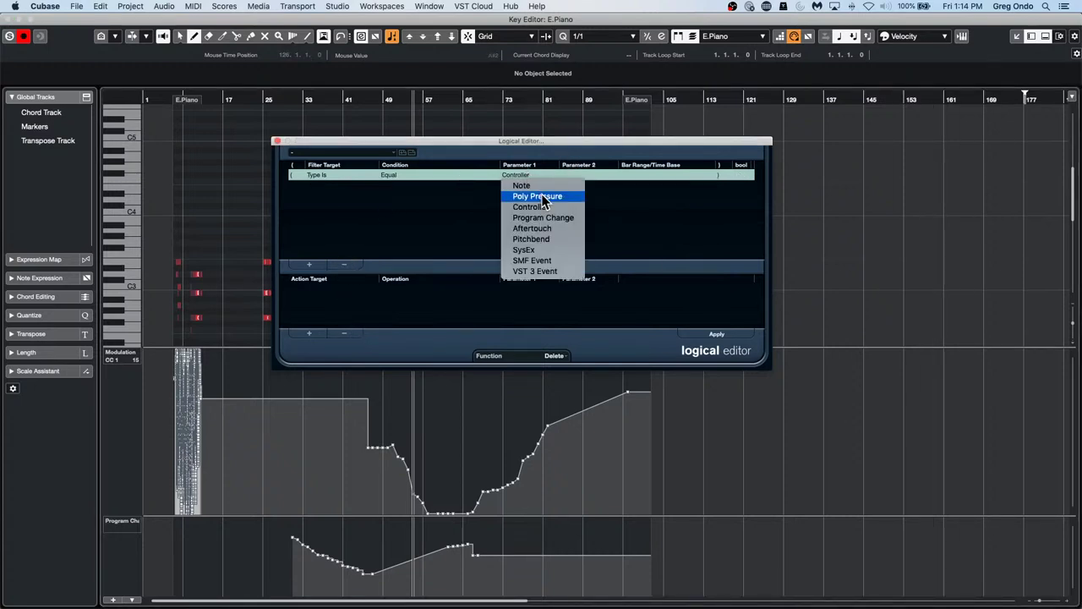
pyautogui.click(550, 217)
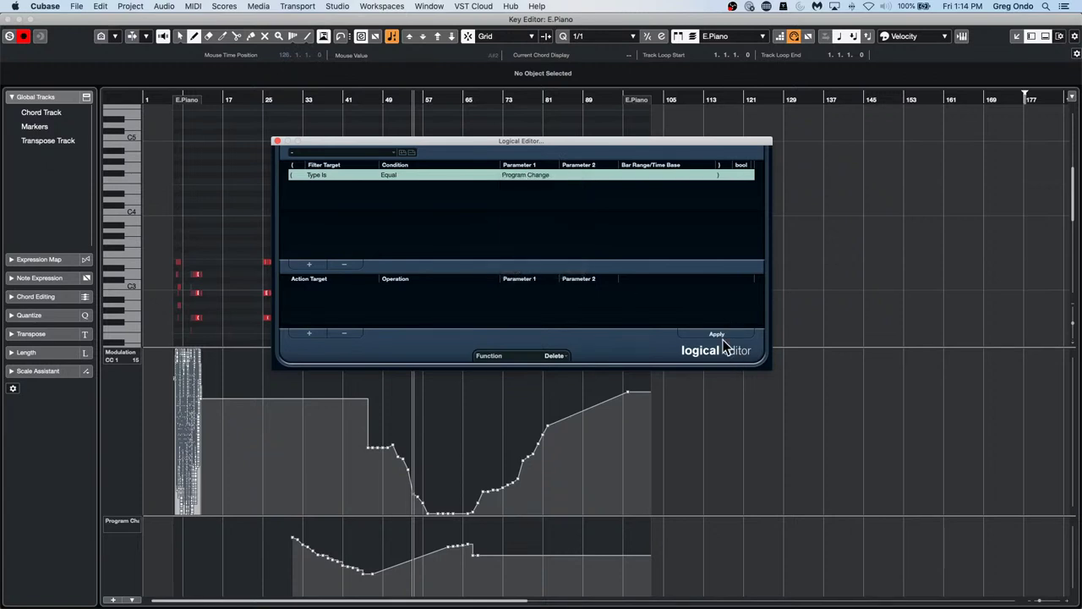
# - Try the Program Change deletion and undo it, and add a second filter condition with the type equal to Controller
pyautogui.click(717, 336)
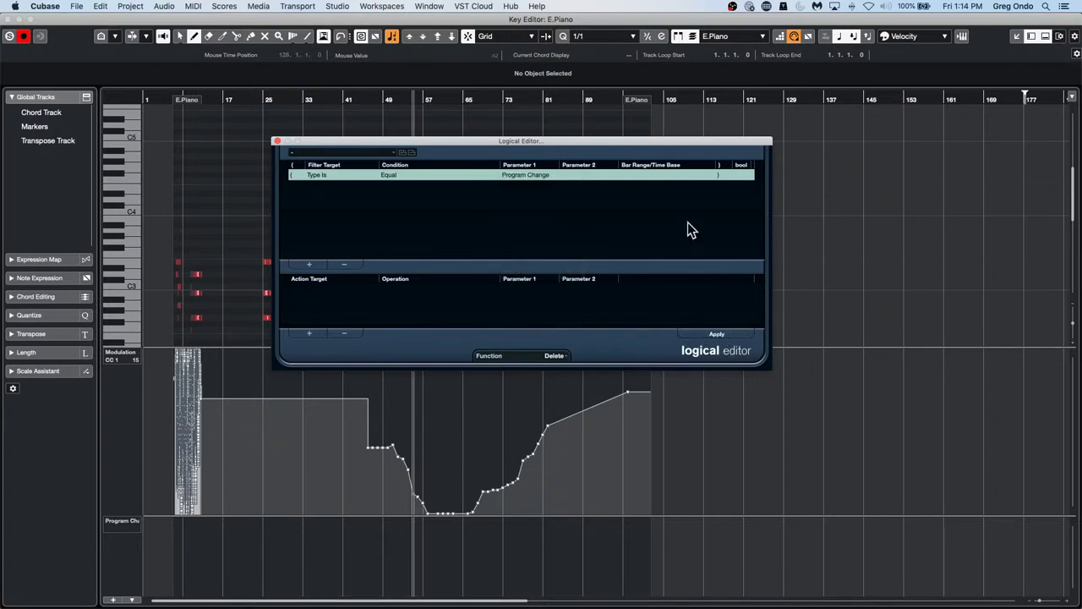
pyautogui.click(309, 264)
pyautogui.press('super+z')
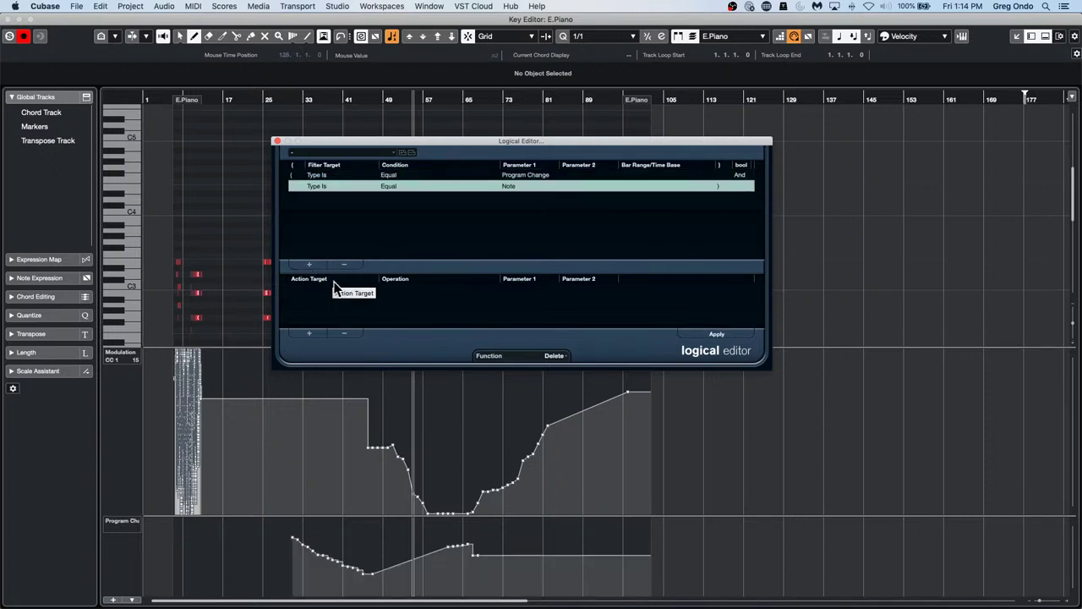
pyautogui.click(742, 175)
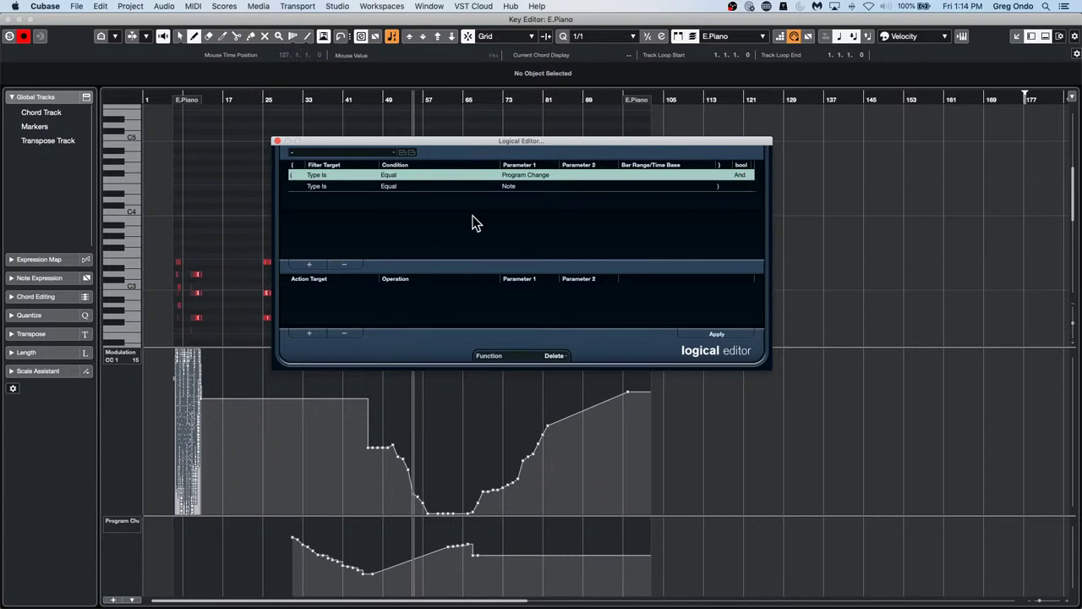
pyautogui.click(318, 188)
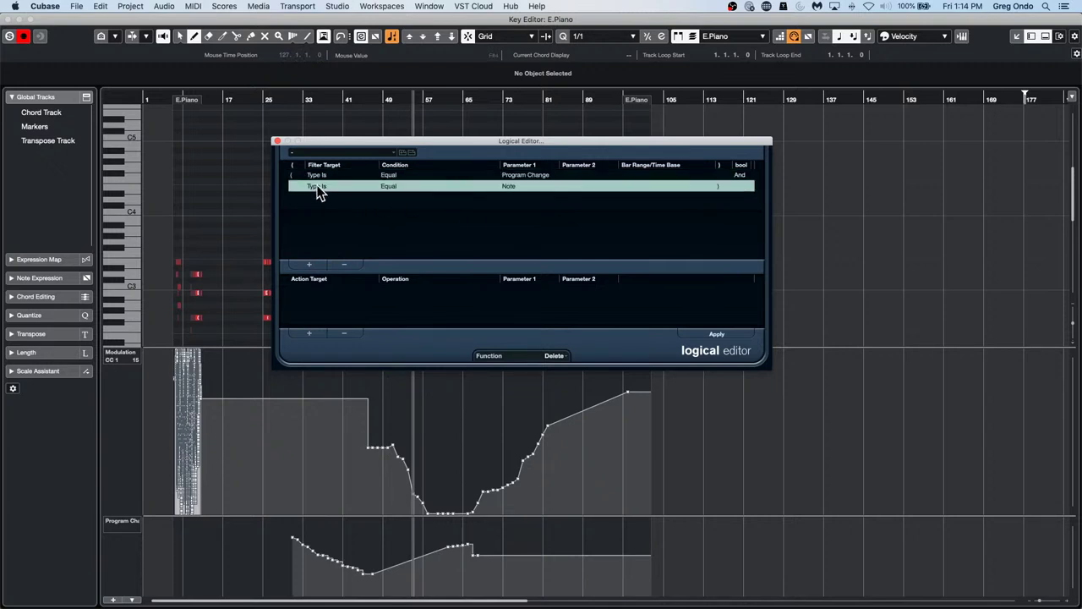
pyautogui.click(513, 188)
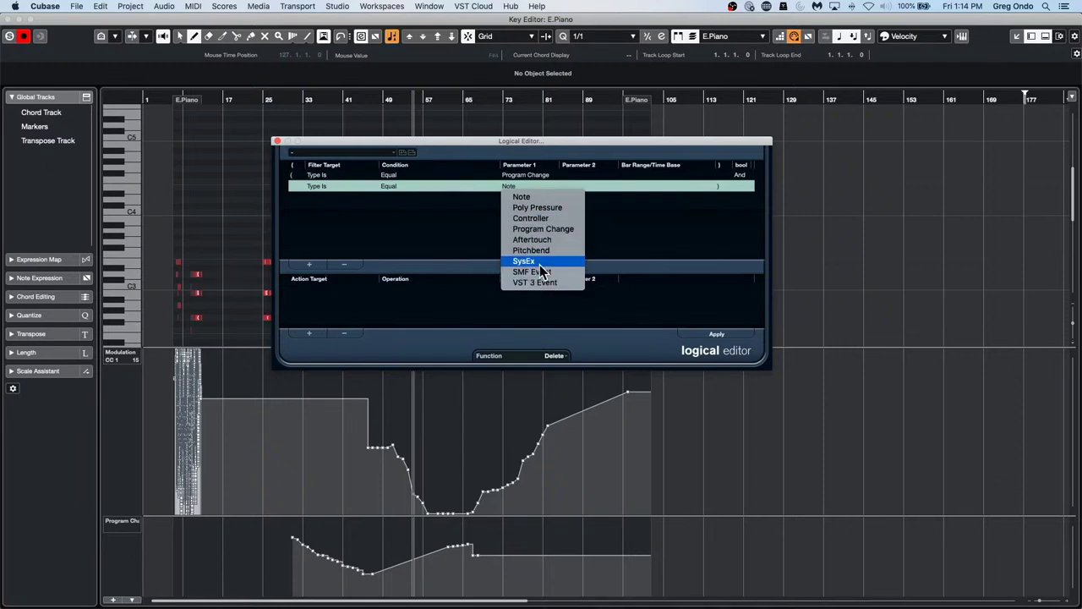
pyautogui.click(563, 219)
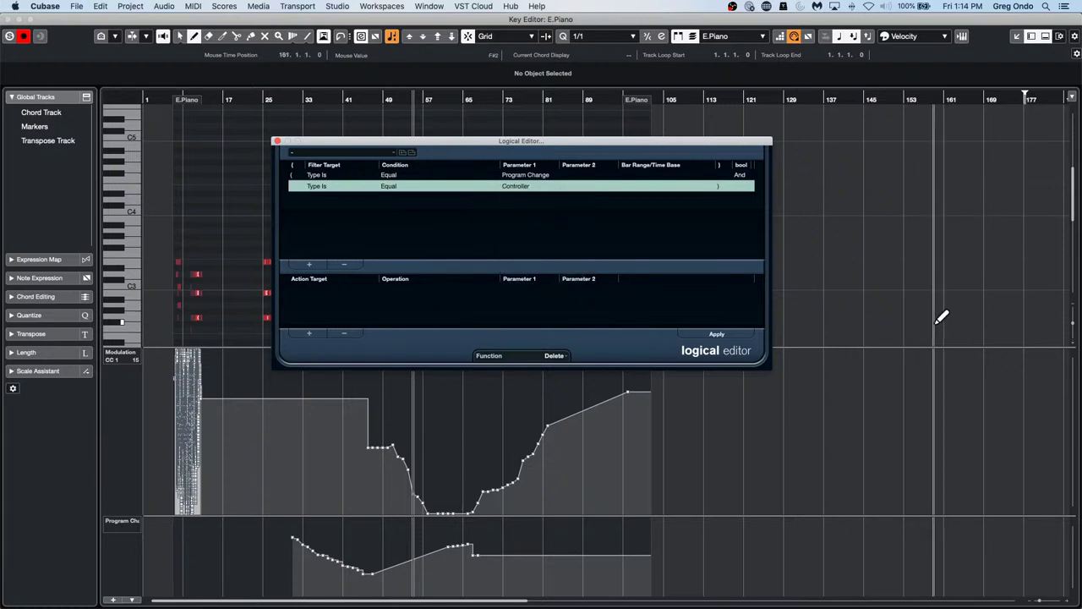
# - Add a third filter condition with Value 1 equal to 1
pyautogui.click(309, 265)
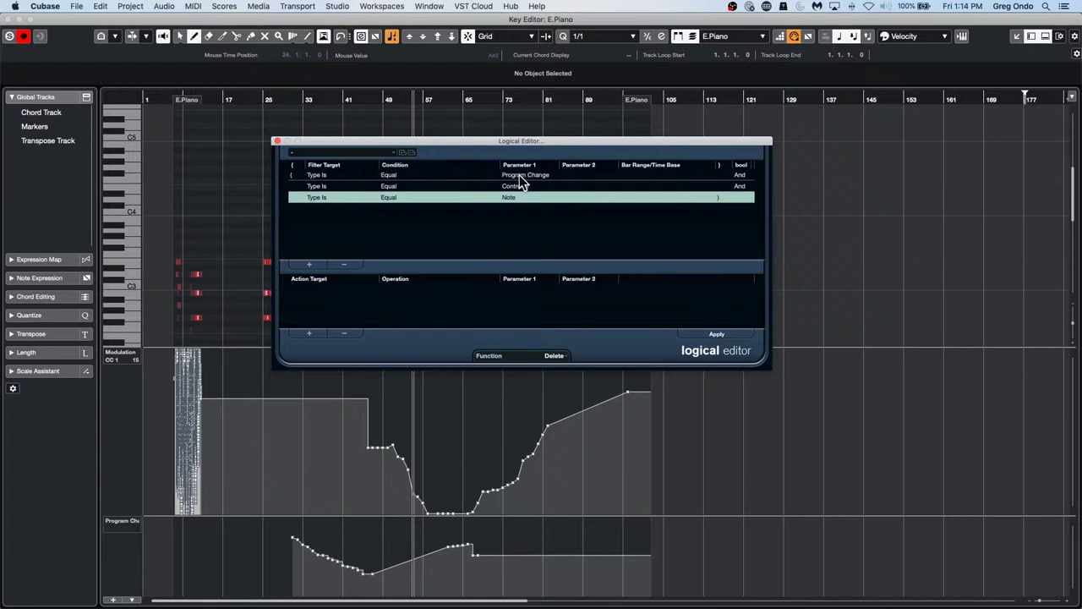
pyautogui.click(319, 197)
pyautogui.click(340, 230)
pyautogui.click(399, 196)
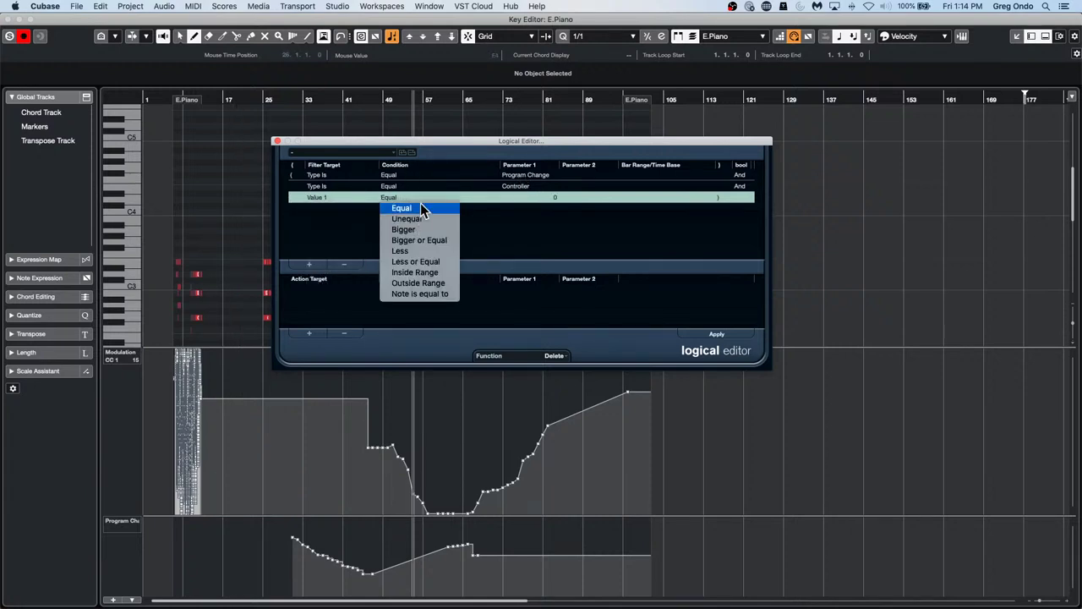
pyautogui.click(420, 205)
pyautogui.click(554, 198)
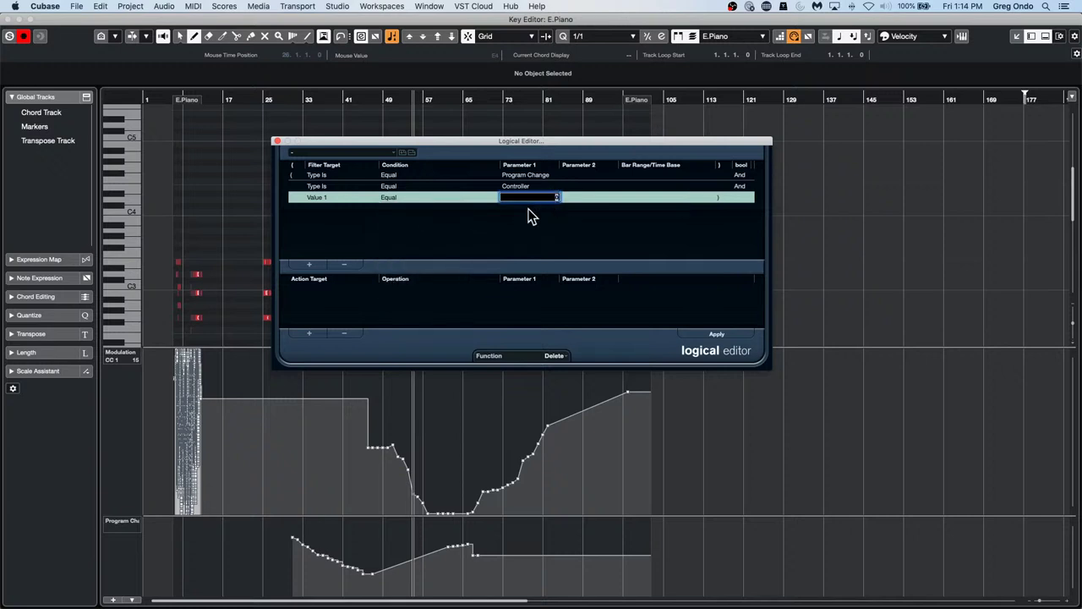
pyautogui.write('1')
pyautogui.press('Return')
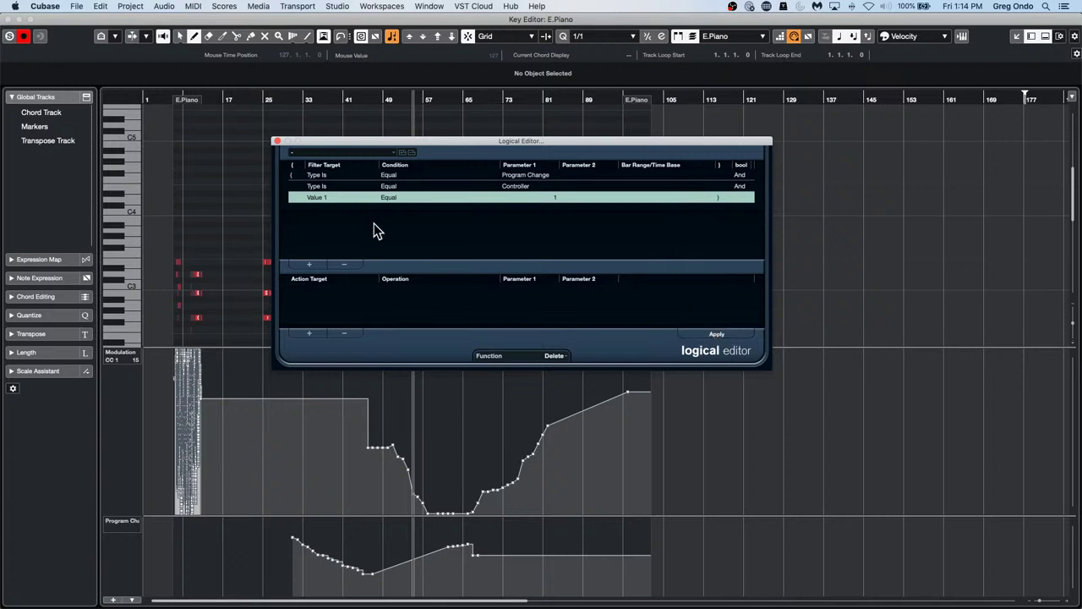
# - Remove the Controller and Value 1 conditions, and apply the deletion of Program Change events, leaving the Logical Editor closed
pyautogui.click(346, 265)
pyautogui.click(347, 265)
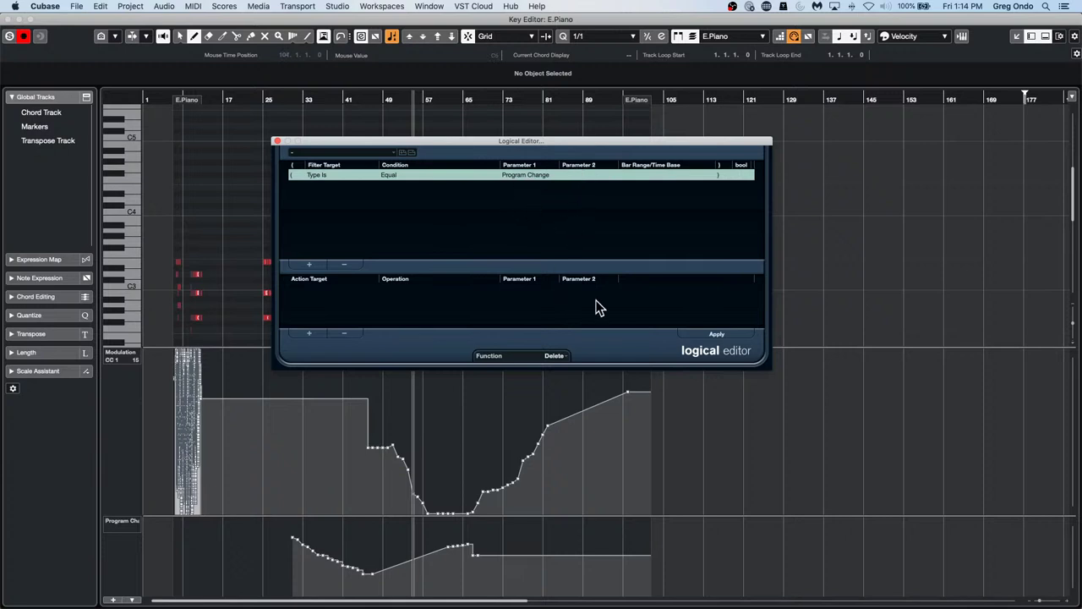
pyautogui.click(715, 334)
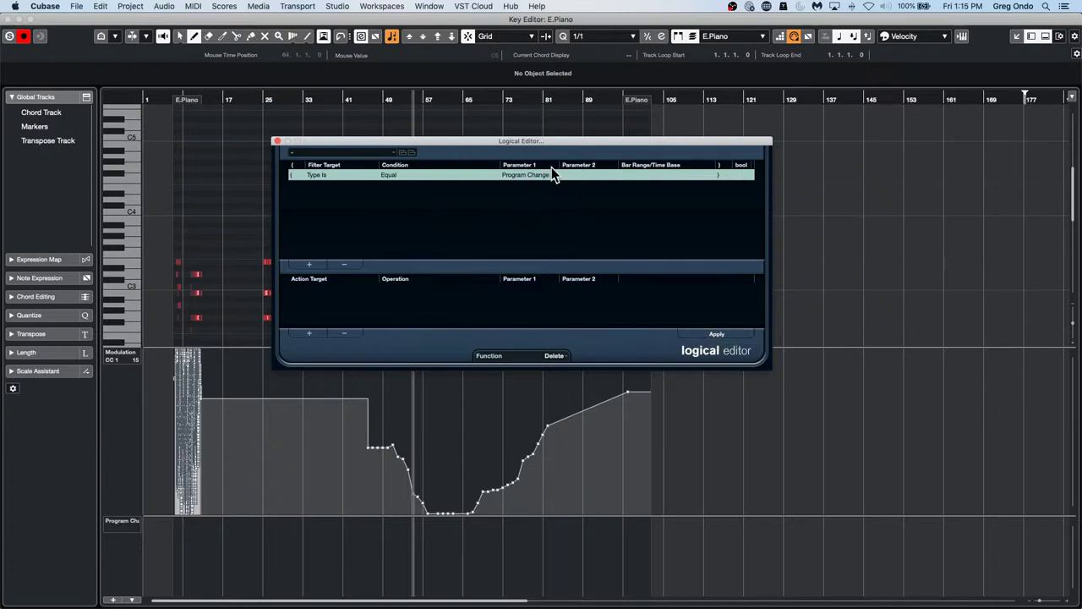
pyautogui.click(277, 141)
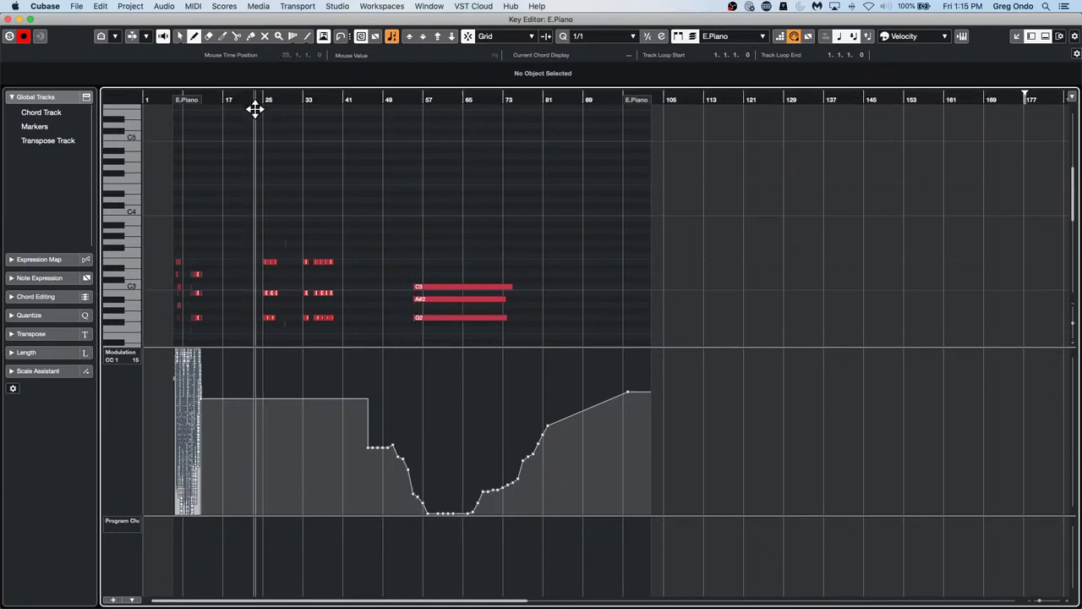
# - Position the project cursor at bar 24 in the Key Editor and switch to the Object Selection tool
pyautogui.moveTo(254, 108); pyautogui.dragTo(265, 121)
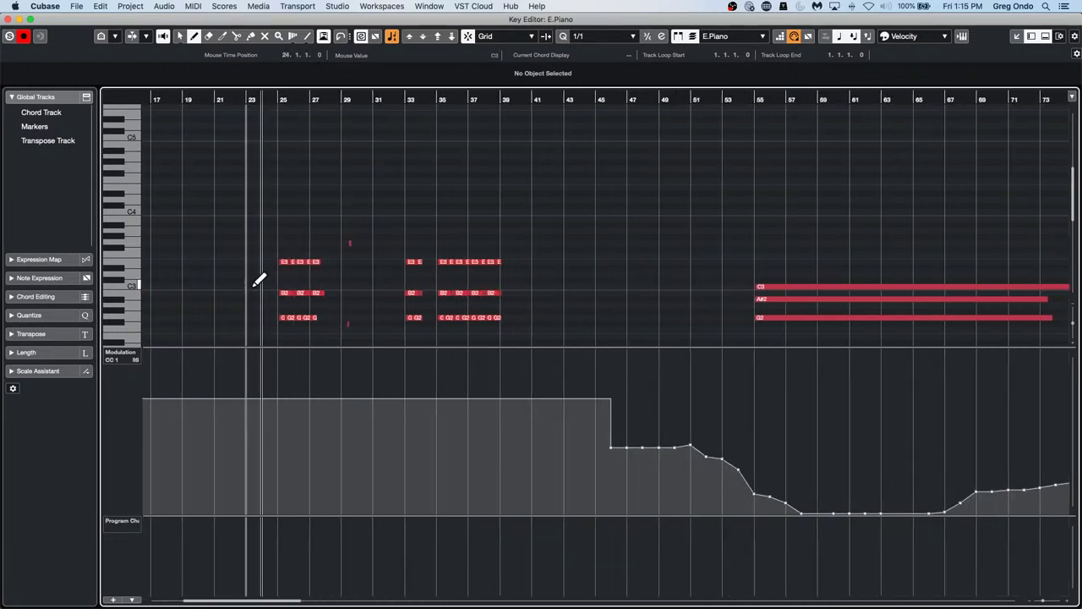
pyautogui.click(169, 7)
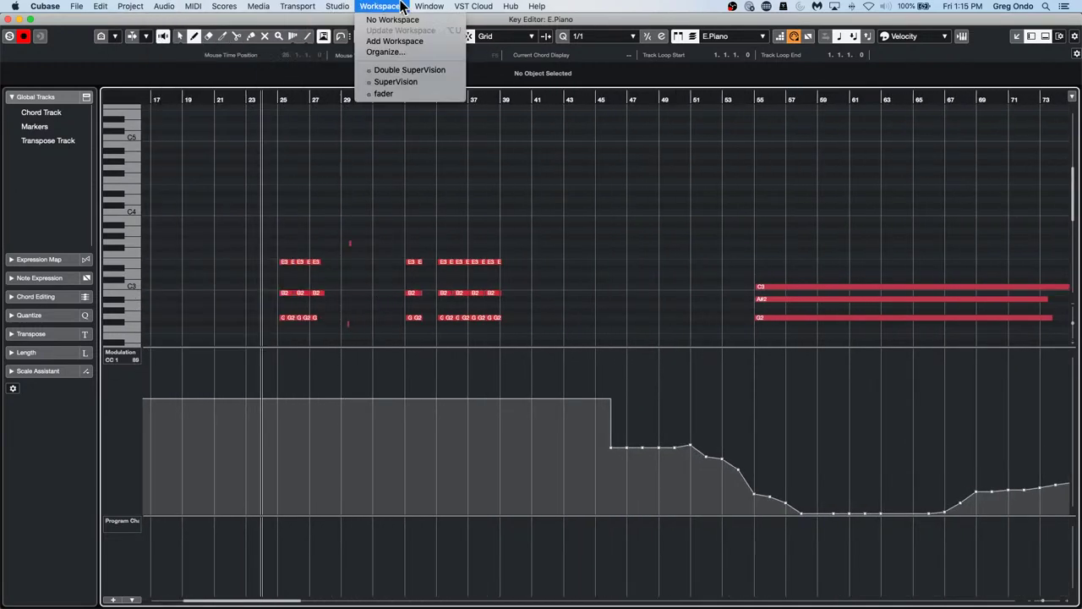
pyautogui.click(2, 42)
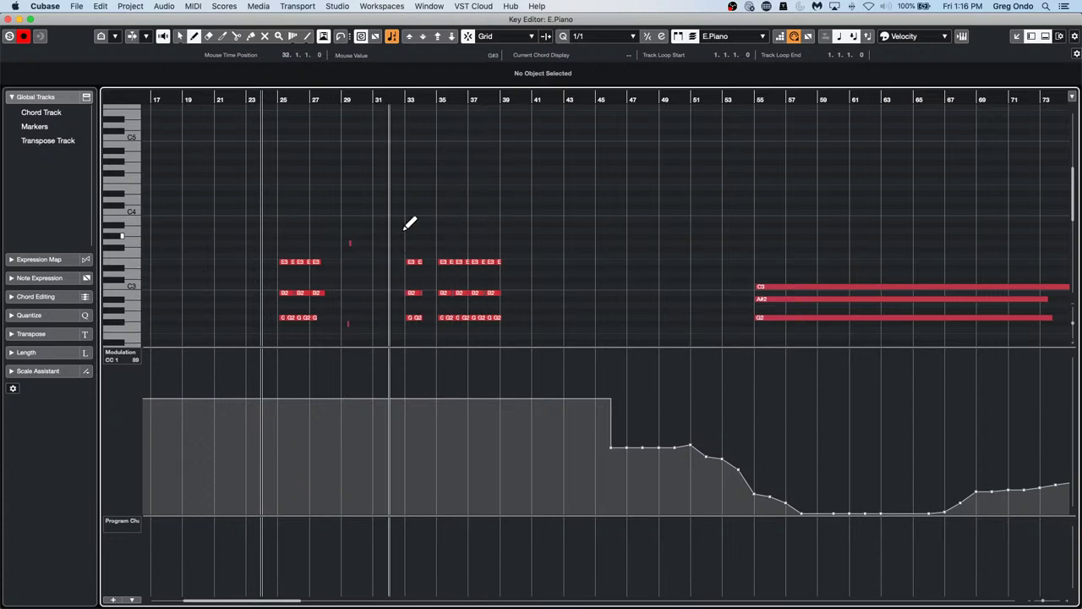
pyautogui.rightClick(413, 184)
pyautogui.click(399, 185)
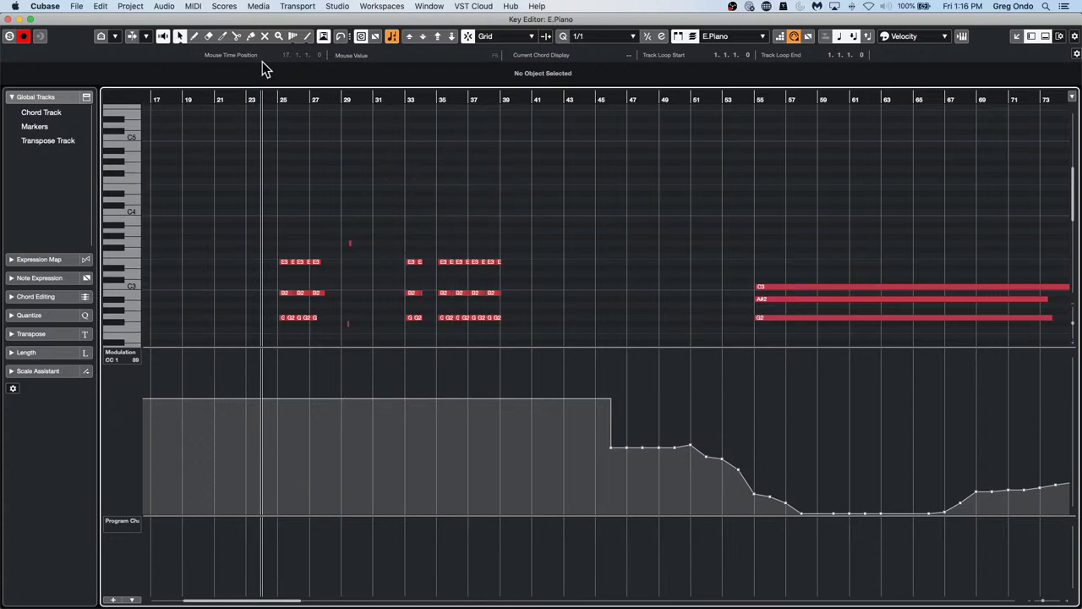
# - Open the Logical Editor and set its function to Select
pyautogui.click(76, 6)
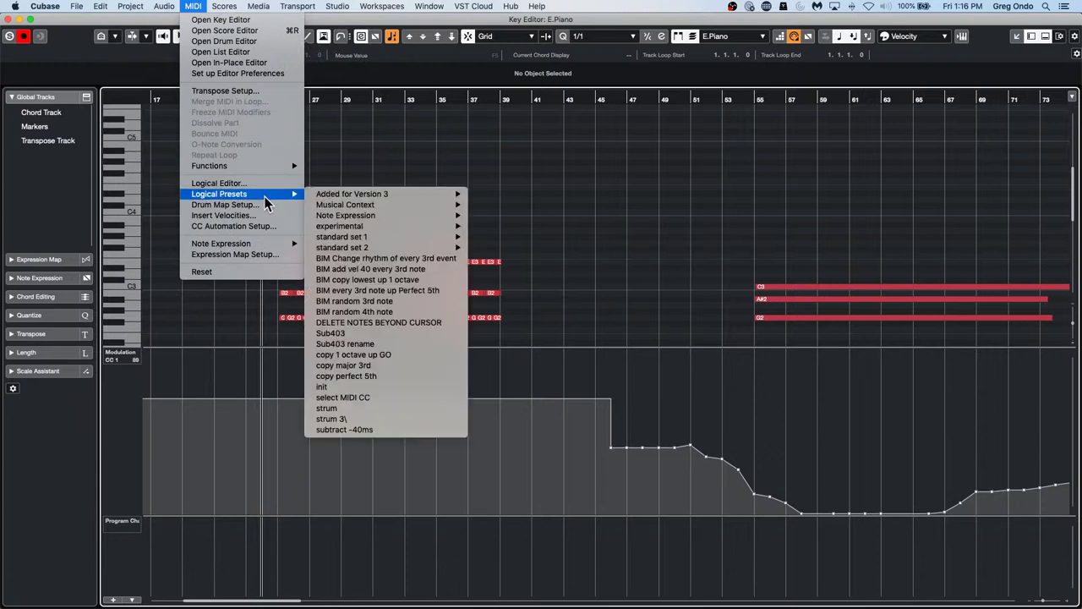
pyautogui.click(267, 185)
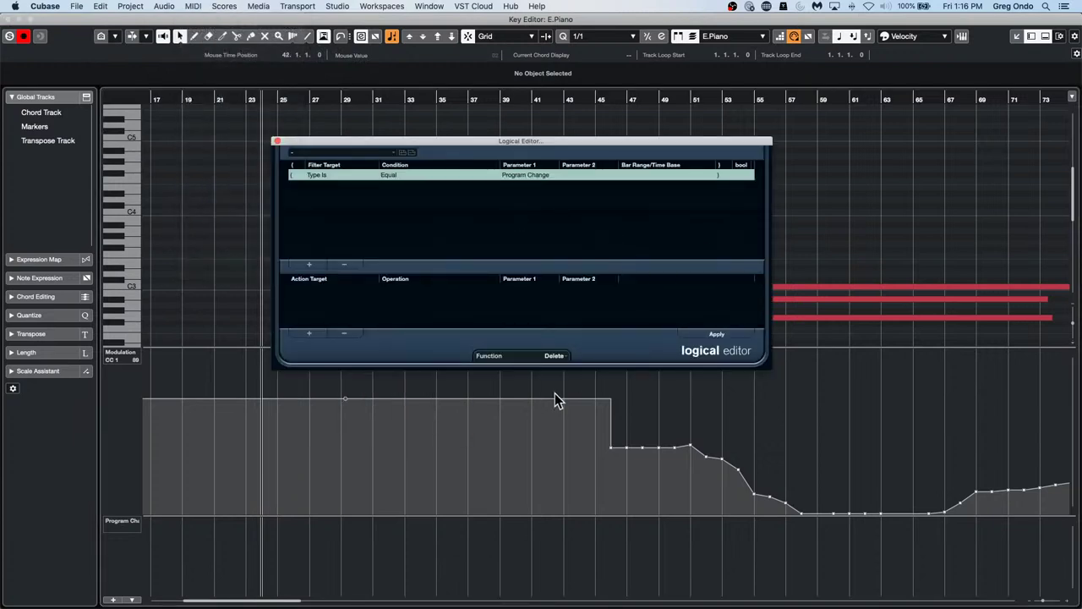
pyautogui.click(565, 366)
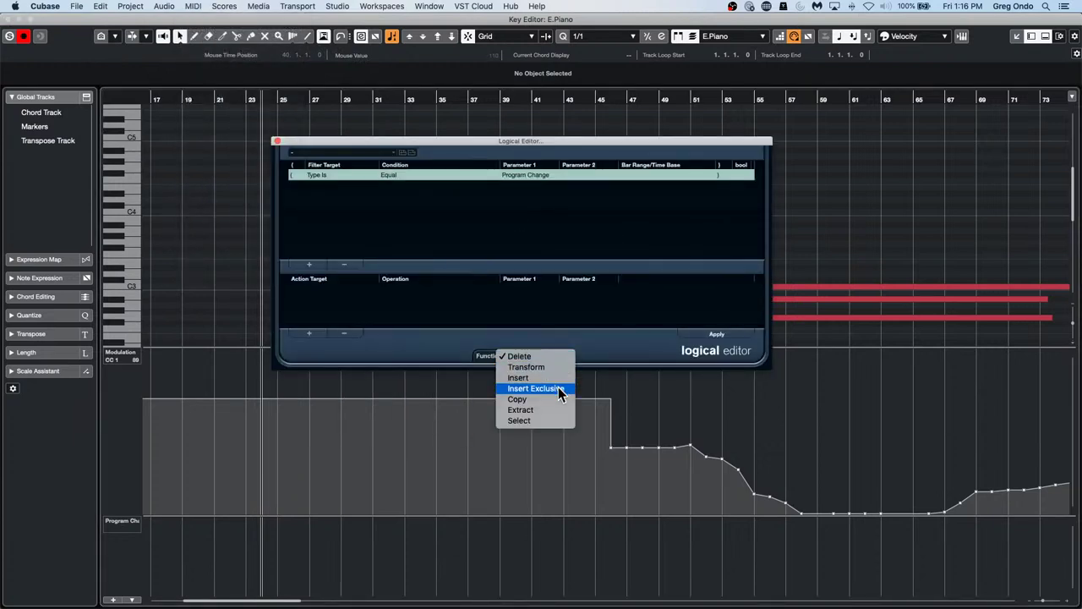
pyautogui.click(546, 420)
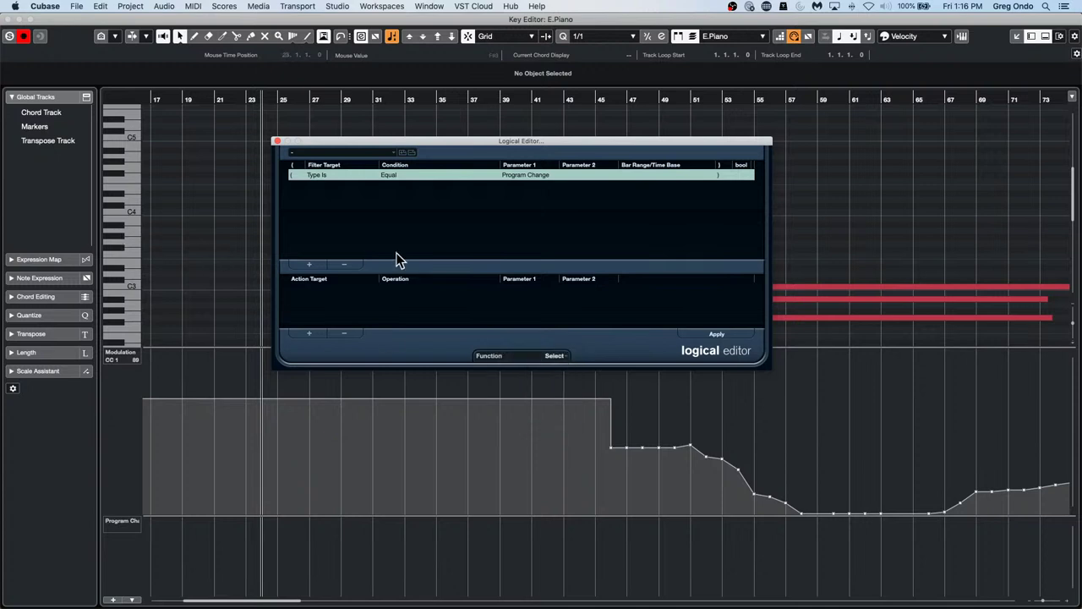
# - Replace the filter with a single condition, type equal to Note, and apply it to select the part's notes
pyautogui.click(347, 266)
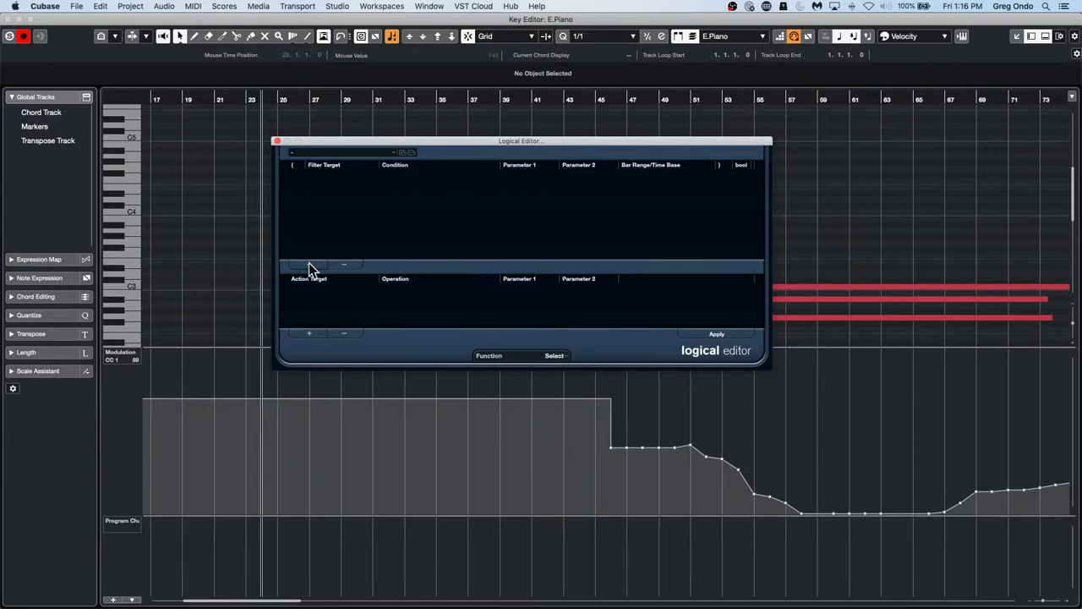
pyautogui.click(308, 265)
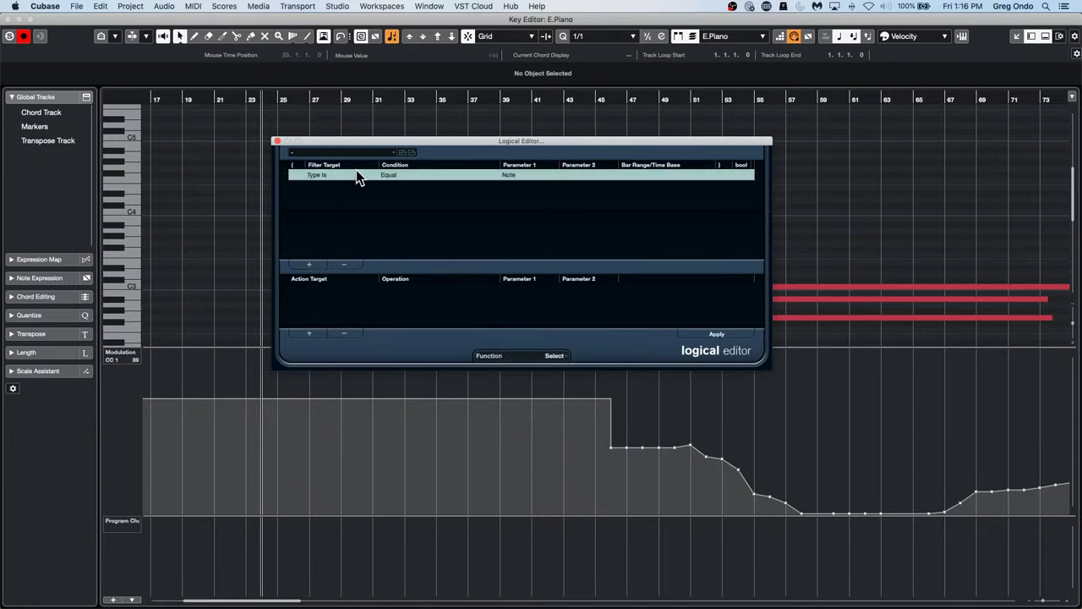
pyautogui.click(723, 335)
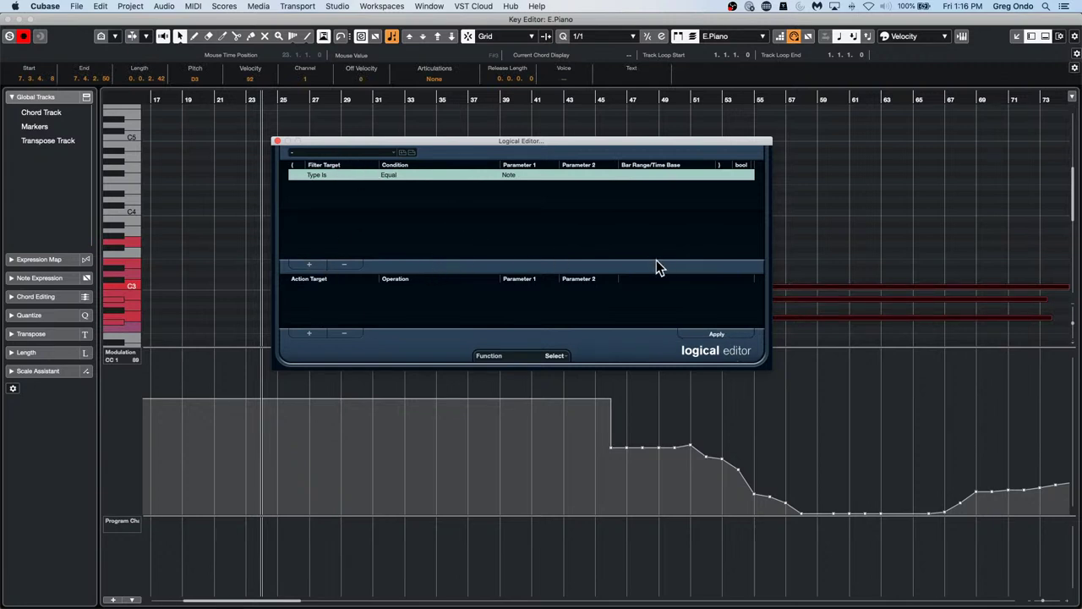
# - Try the selection with an added Controller condition joined by And, and return to selecting with the Note condition alone
pyautogui.click(309, 264)
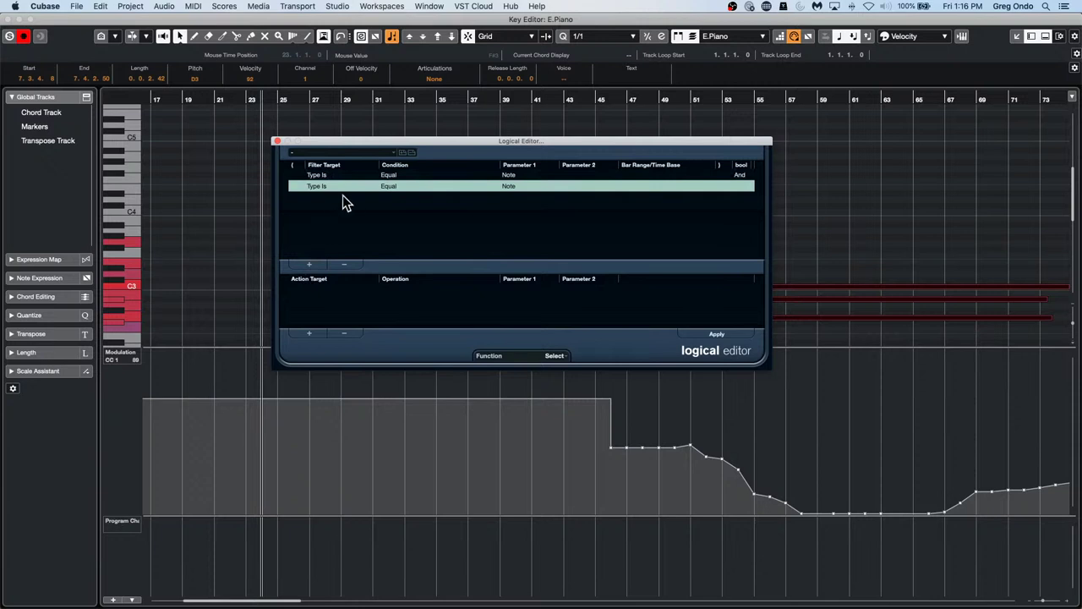
pyautogui.click(510, 187)
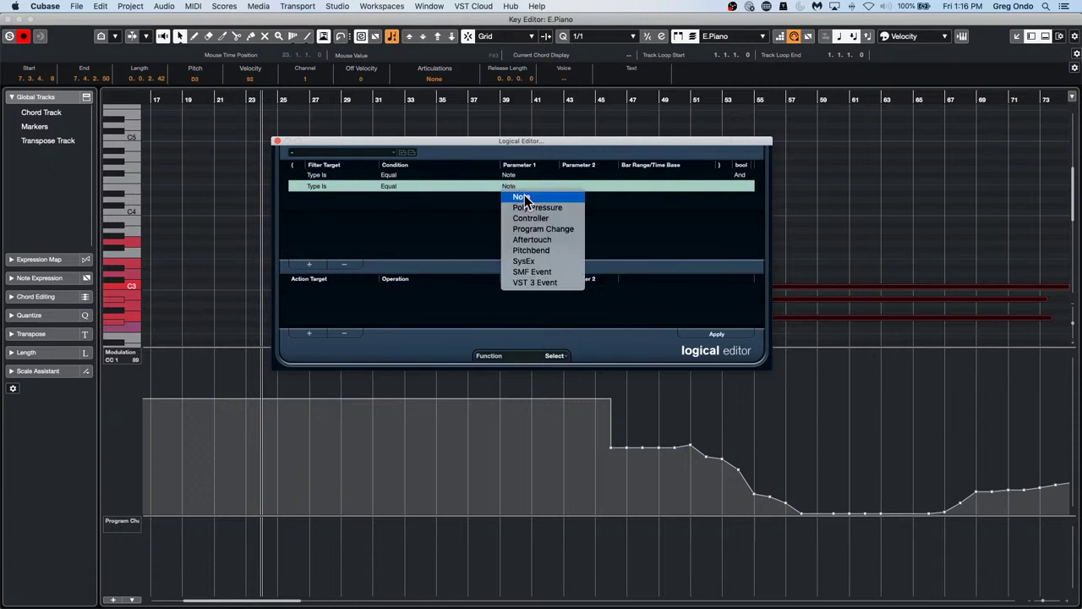
pyautogui.click(538, 217)
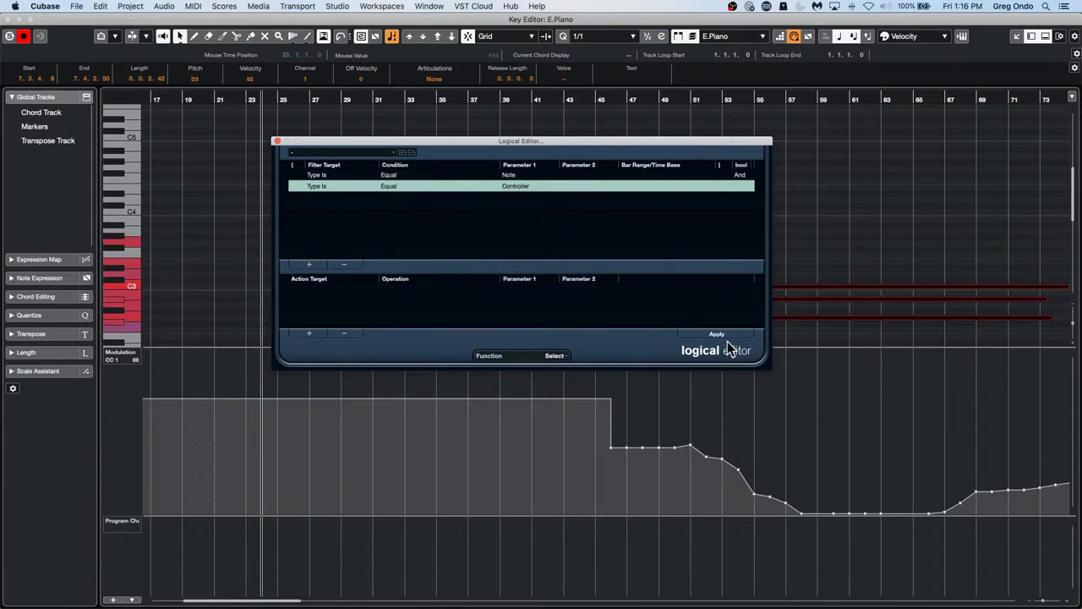
pyautogui.click(724, 332)
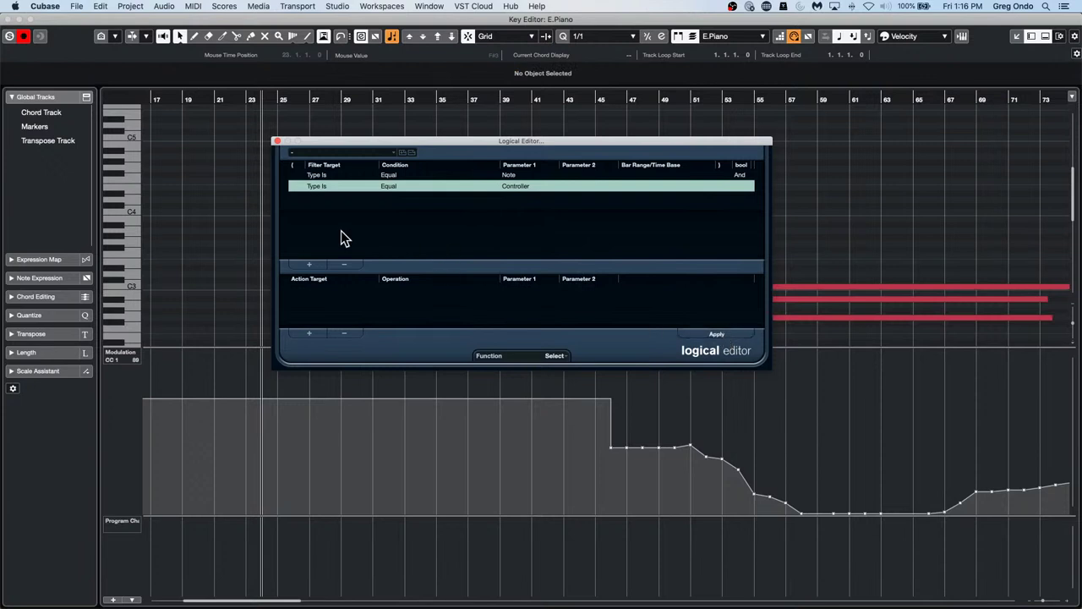
pyautogui.click(344, 264)
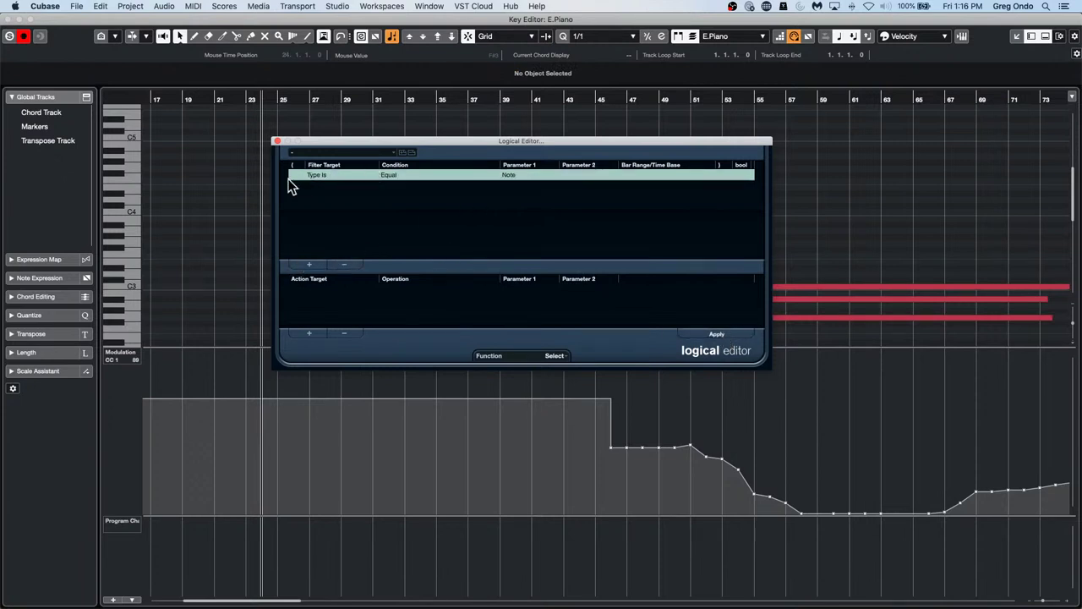
pyautogui.click(716, 334)
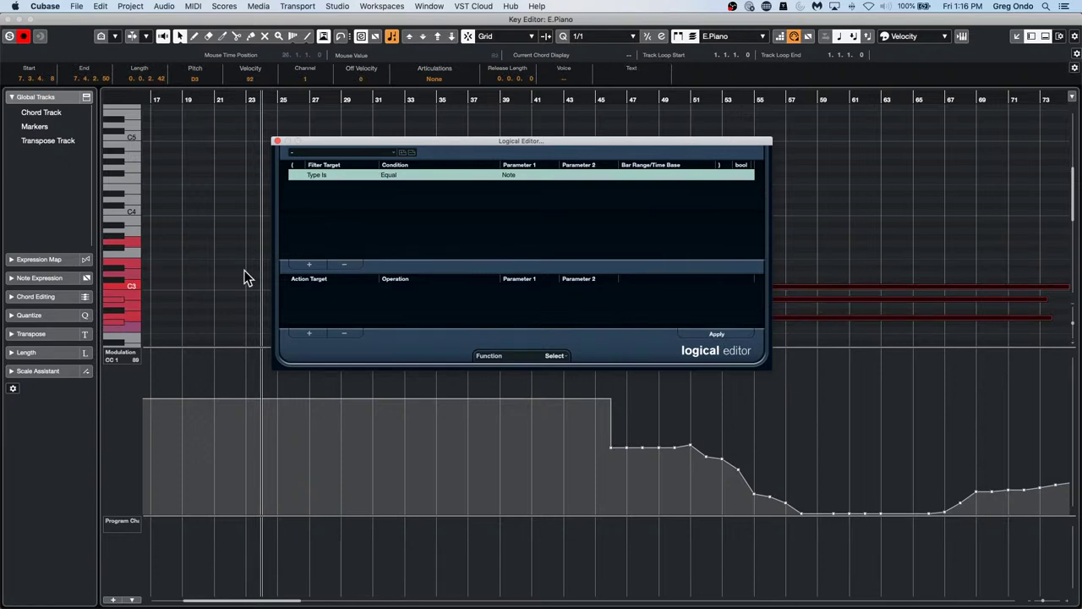
# - Close the Key Editor window and the Logical Editor to return to the project window
pyautogui.click(11, 19)
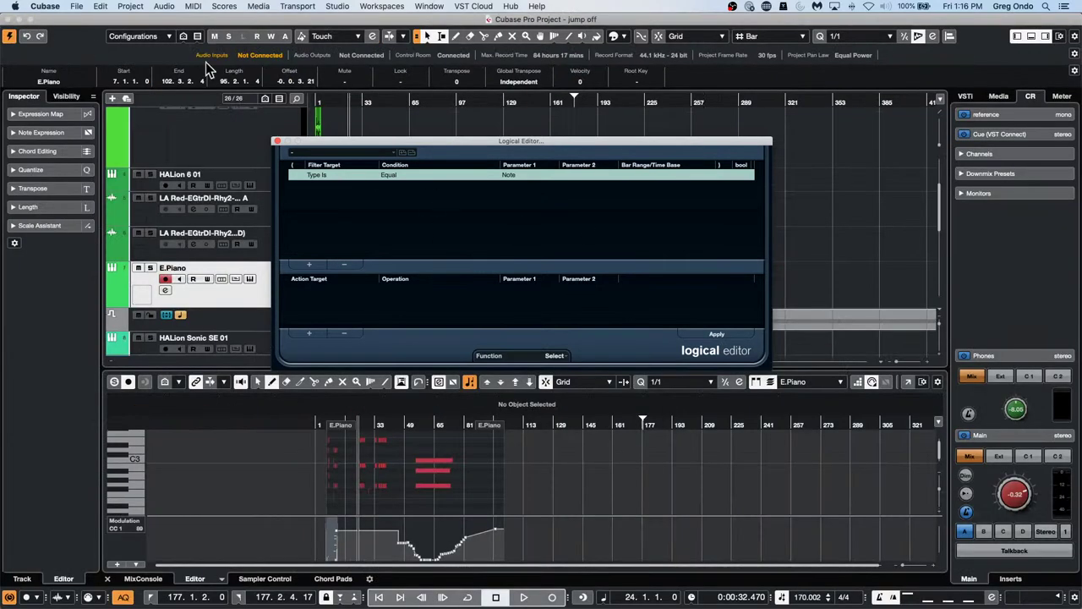
pyautogui.moveTo(377, 141); pyautogui.dragTo(669, 268)
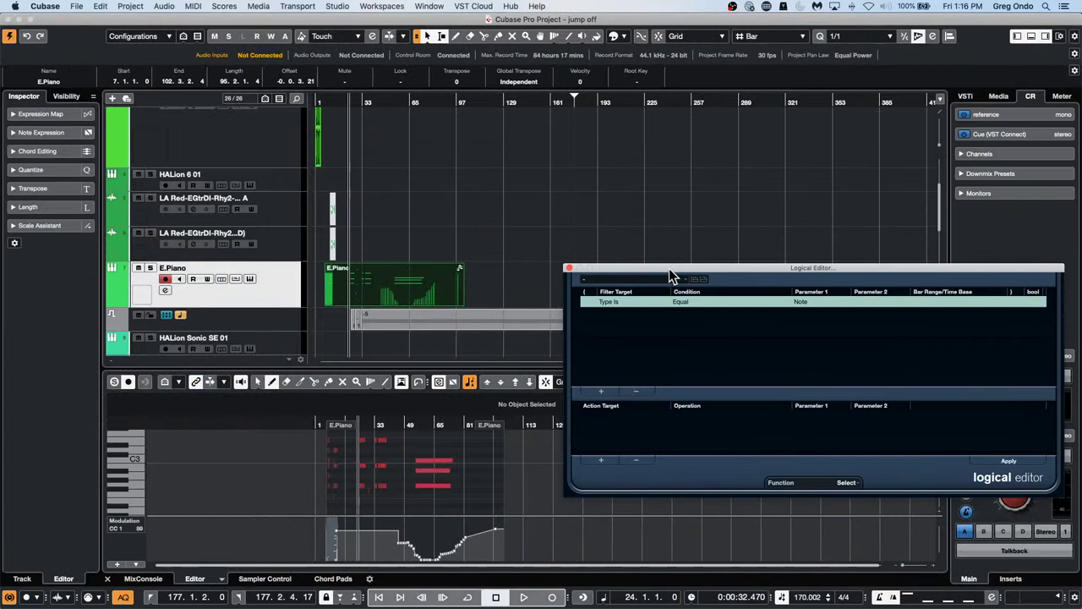
pyautogui.click(569, 268)
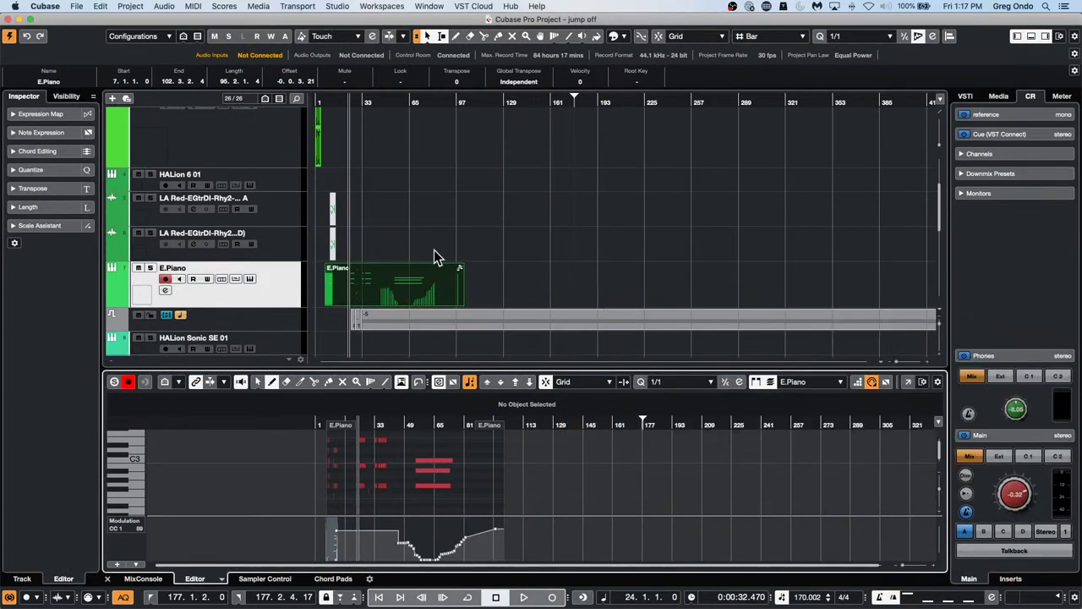
# - Copy the E.Piano part directly after the original and open the Project Logical Editor
pyautogui.moveTo(461, 294); pyautogui.dragTo(596, 293)
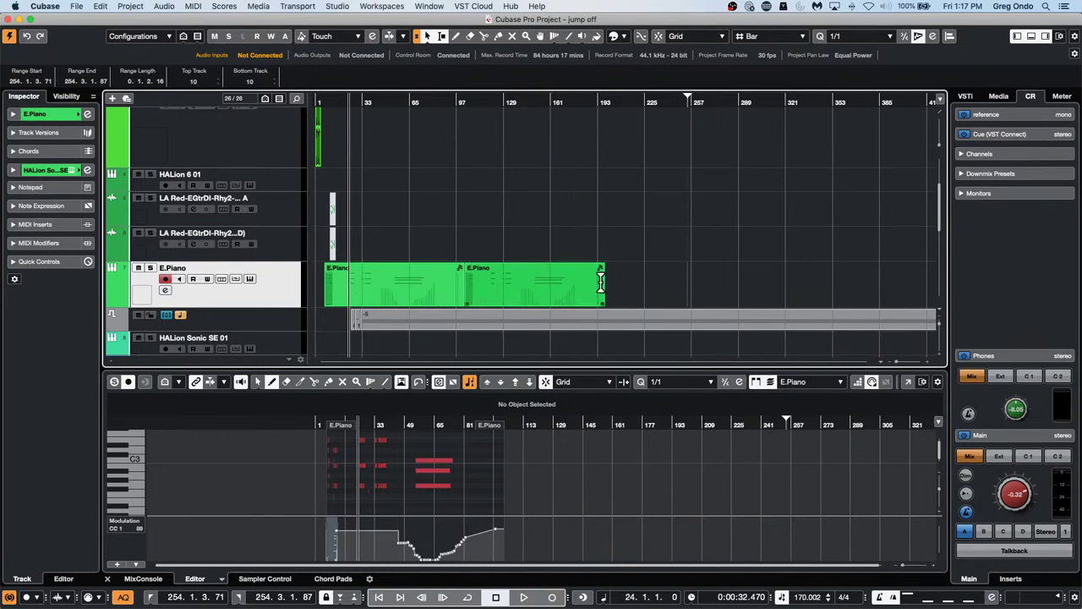
pyautogui.click(164, 6)
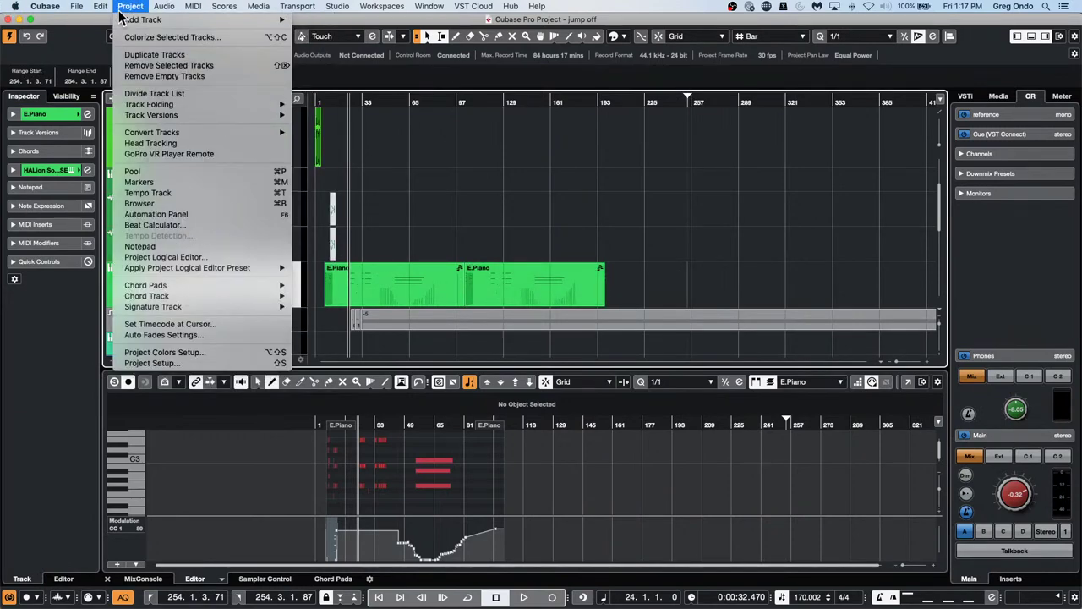
pyautogui.click(171, 257)
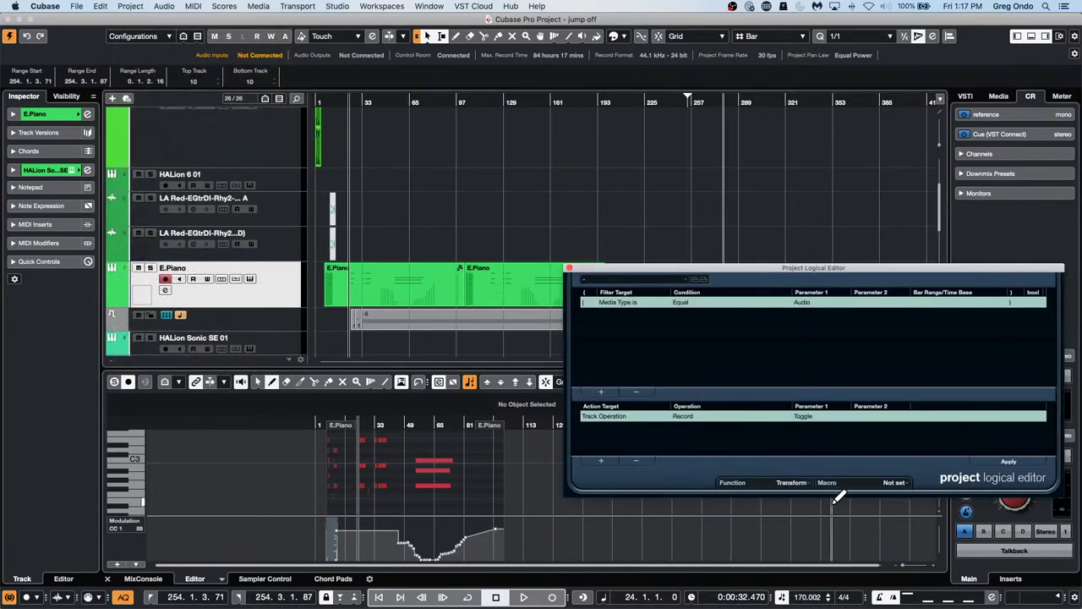
# - Set the function to Select with the filter Container Type equal to Track, and remove the action line
pyautogui.click(791, 484)
pyautogui.click(778, 494)
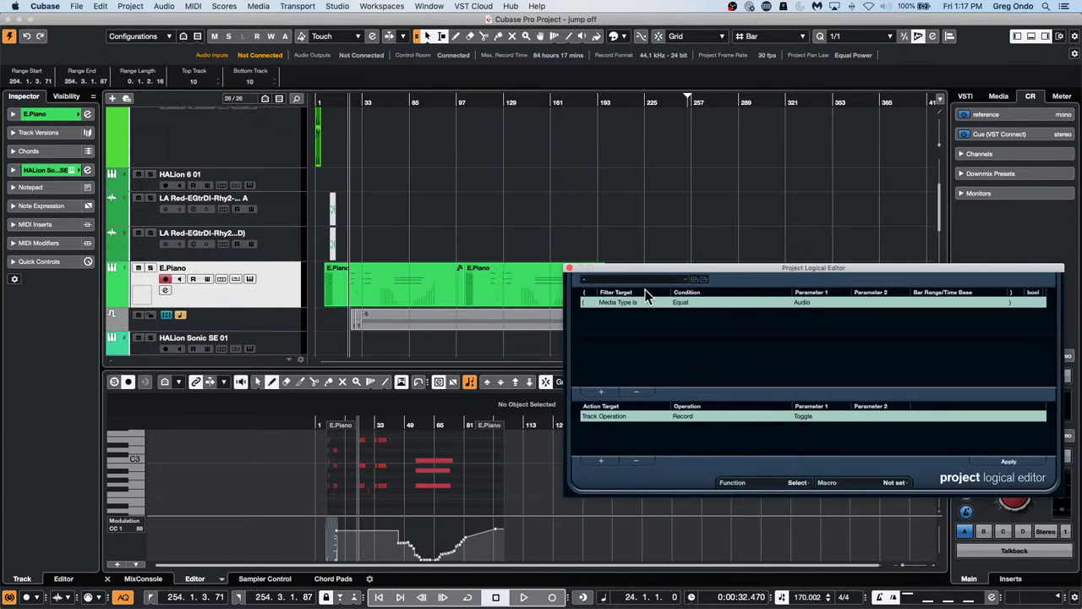
pyautogui.click(637, 304)
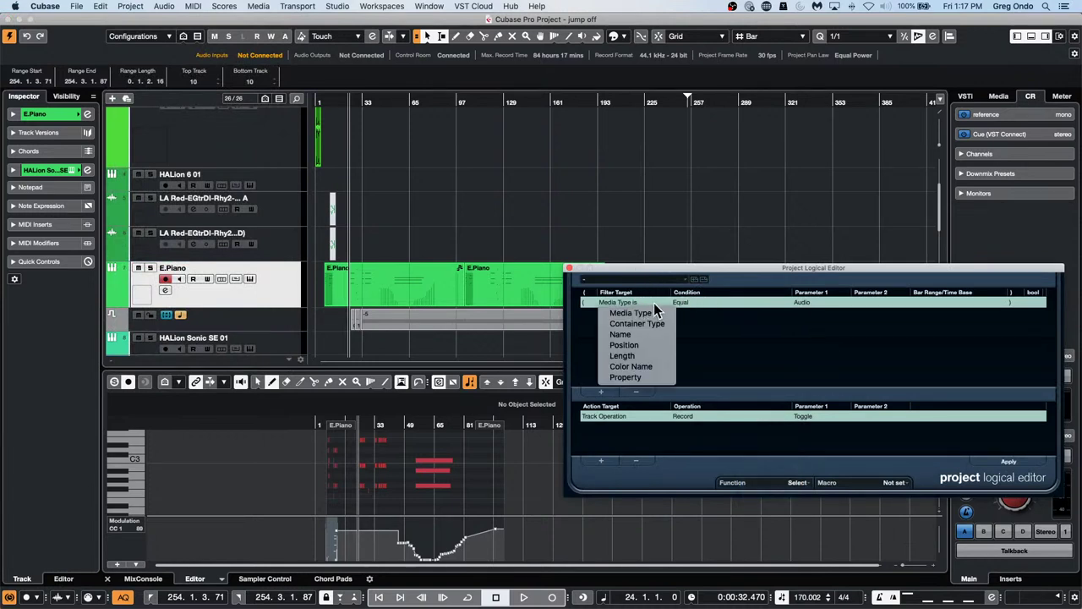
pyautogui.click(640, 324)
pyautogui.click(810, 303)
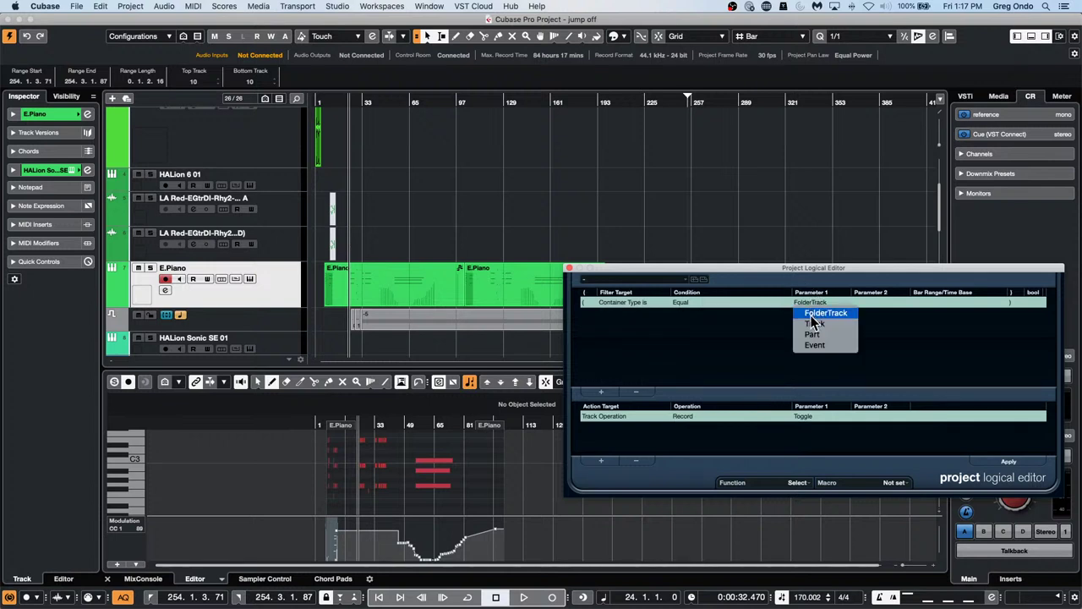
pyautogui.click(812, 324)
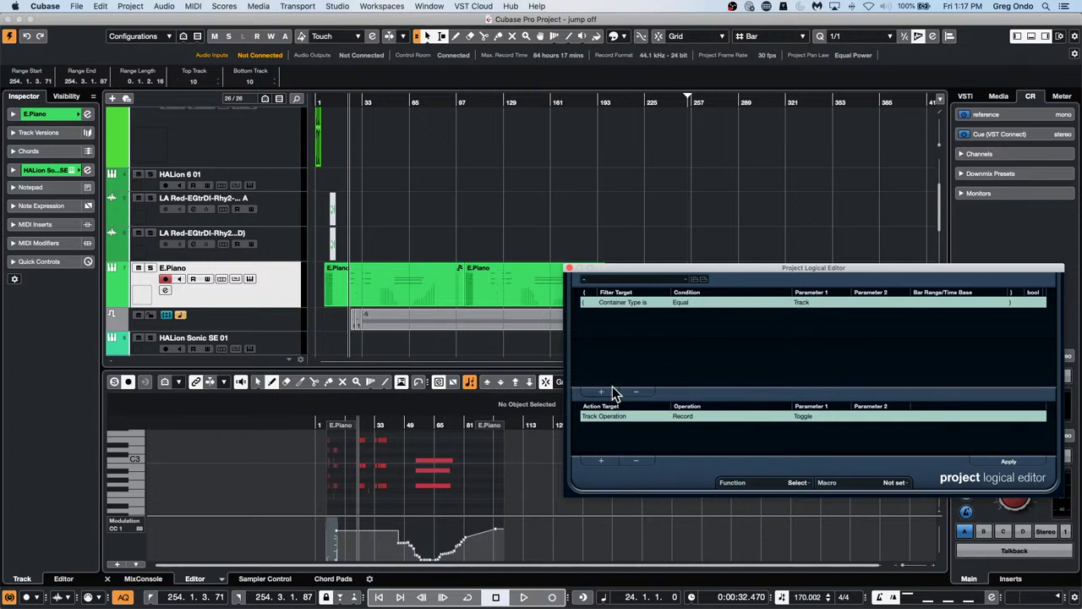
pyautogui.click(629, 462)
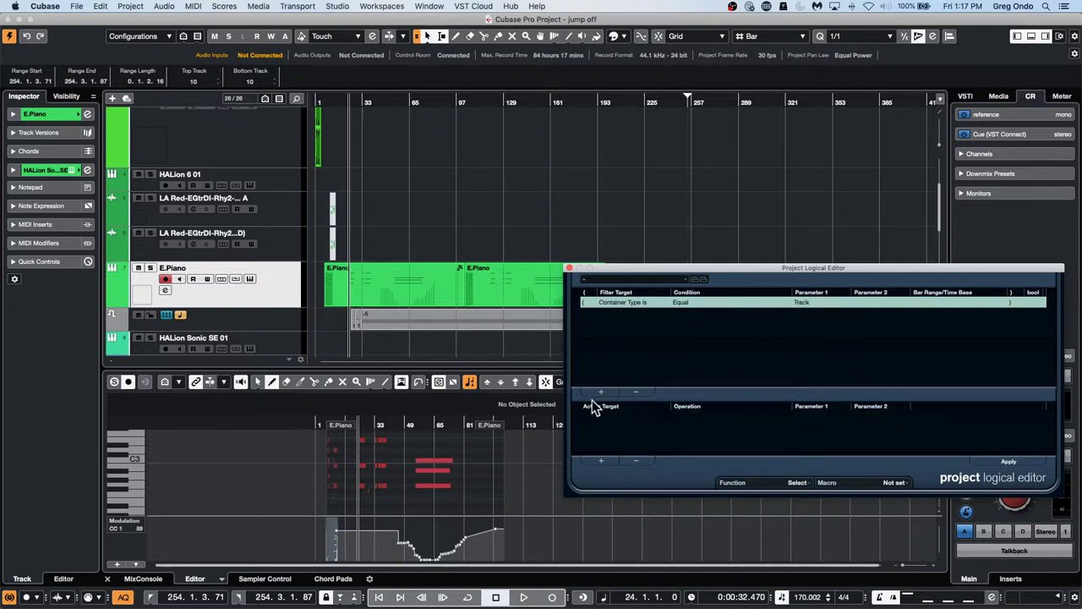
# - Add an And condition, Name contains Piano, and apply it to select the matching track
pyautogui.click(604, 392)
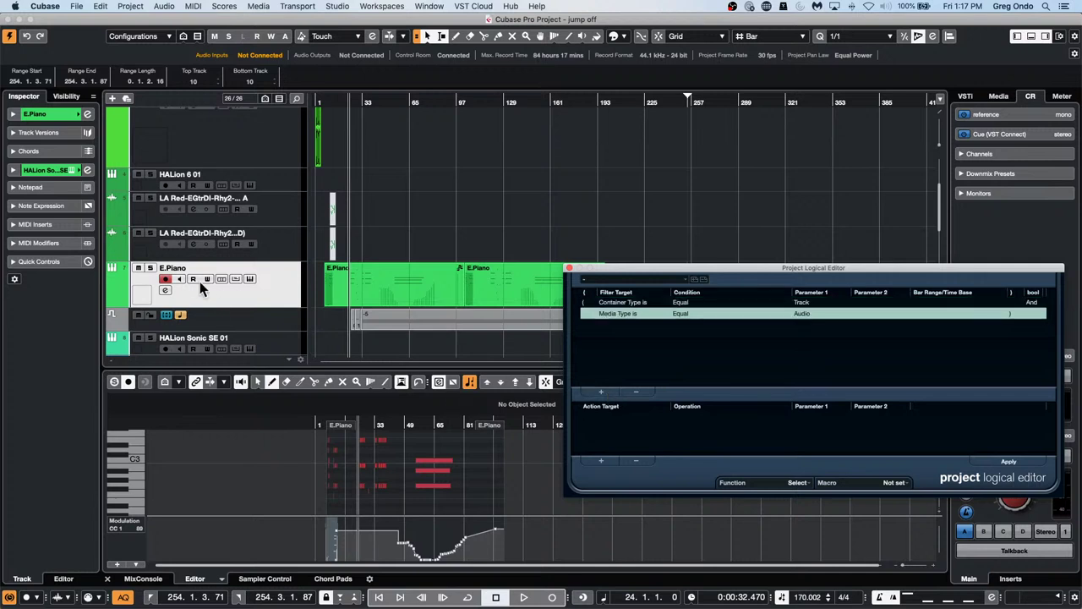
pyautogui.click(636, 315)
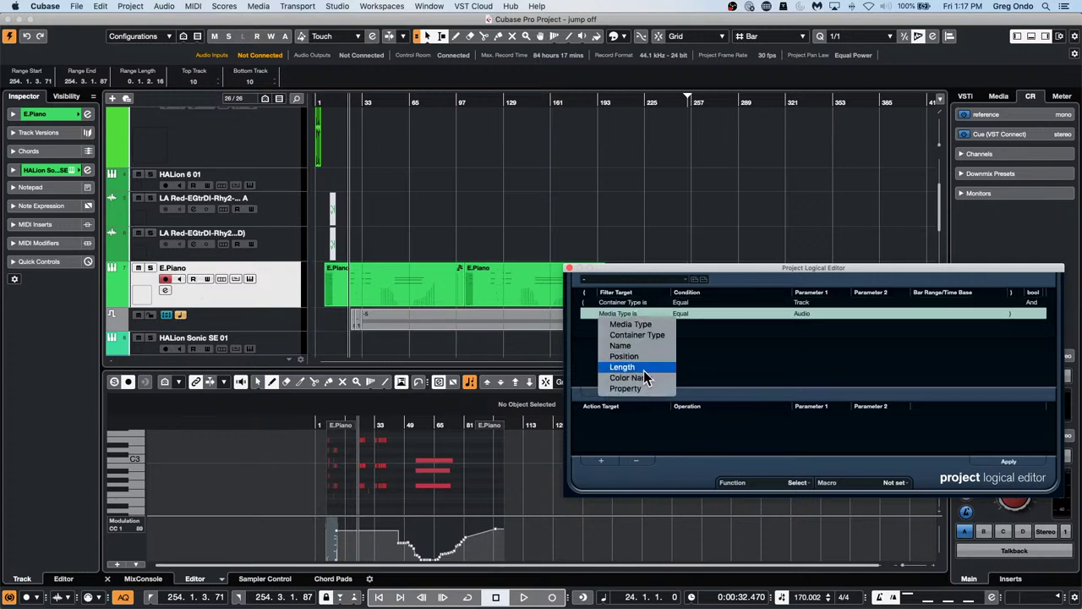
pyautogui.click(646, 346)
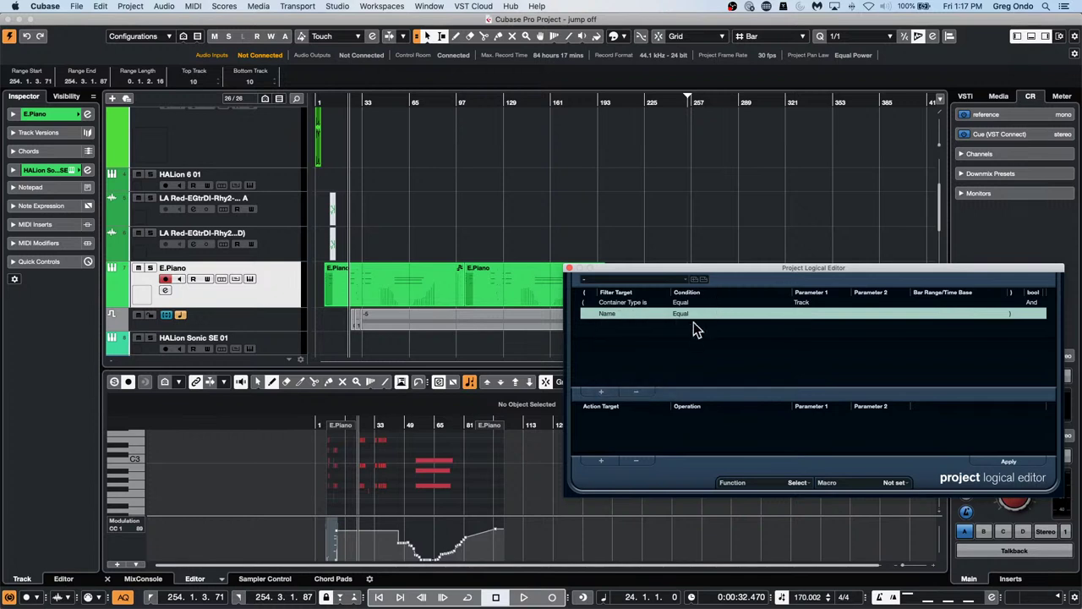
pyautogui.click(695, 322)
pyautogui.click(699, 334)
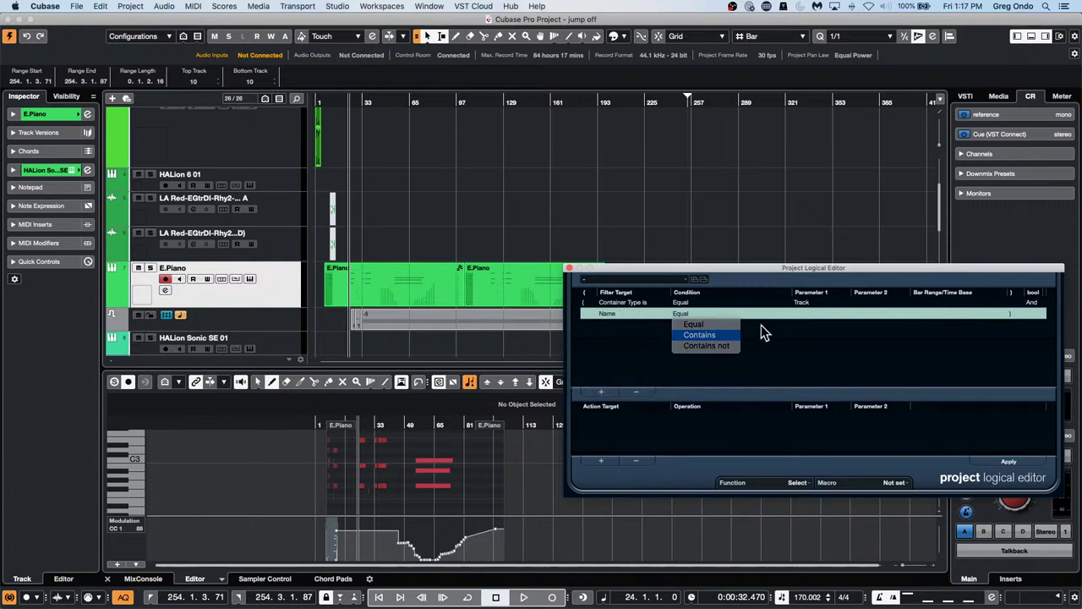
pyautogui.click(821, 314)
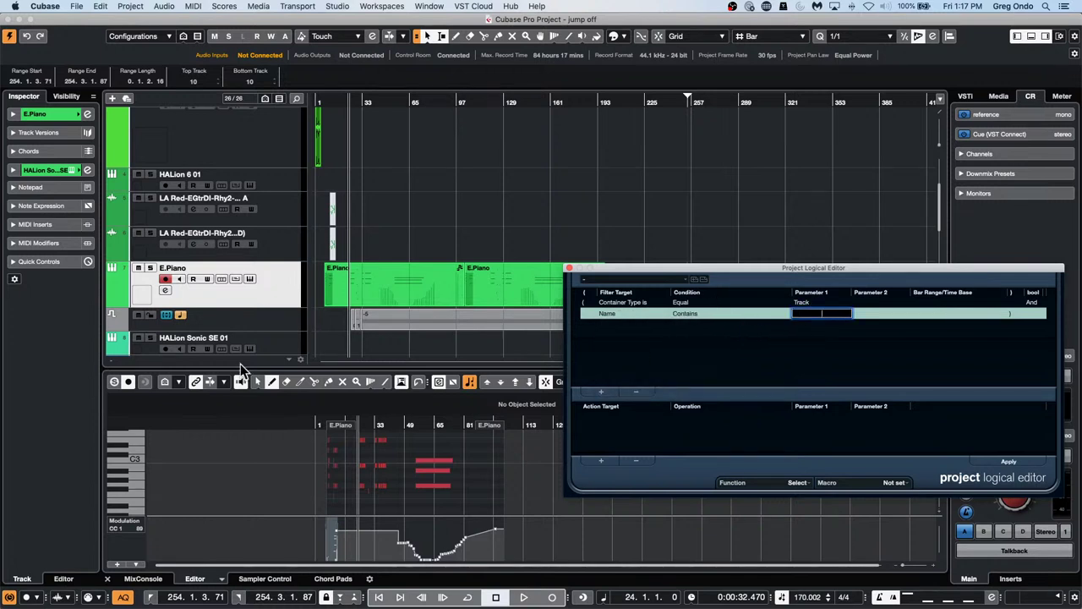
pyautogui.write('Pa')
pyautogui.write('ano')
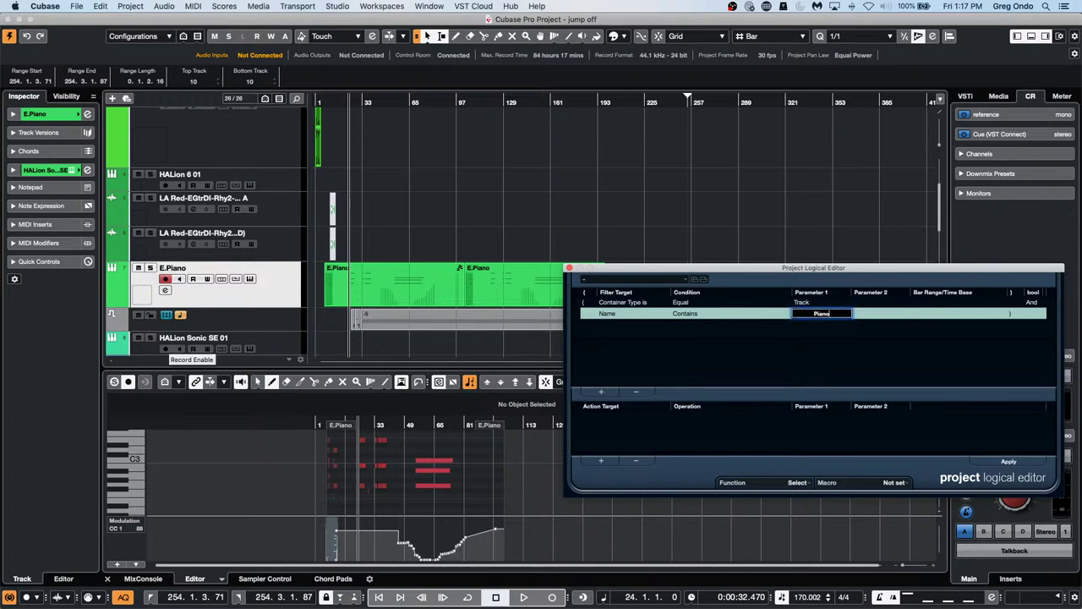
pyautogui.press('Return')
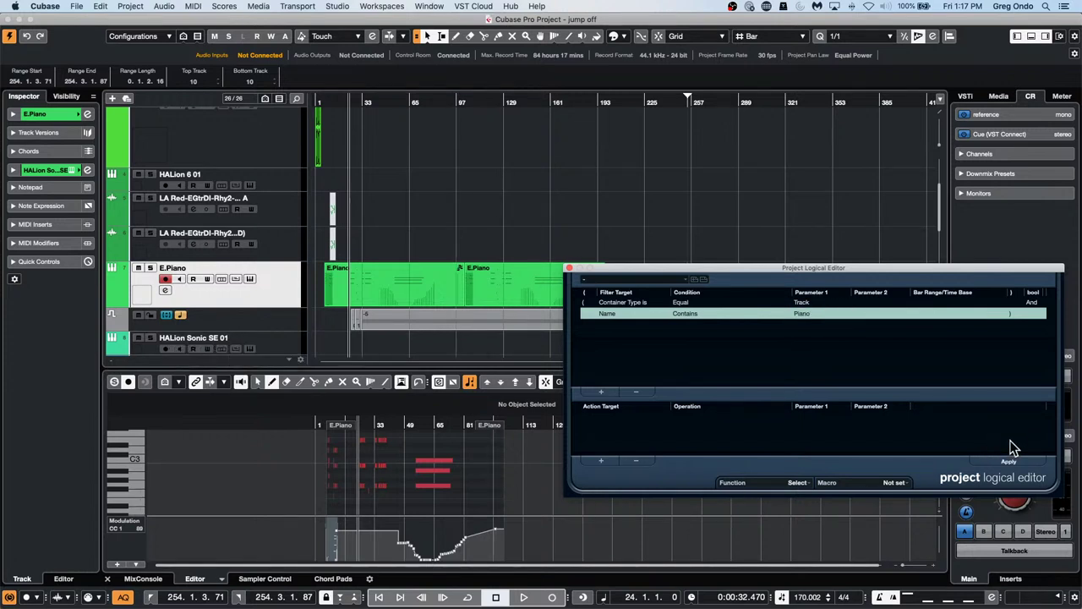
pyautogui.click(1008, 462)
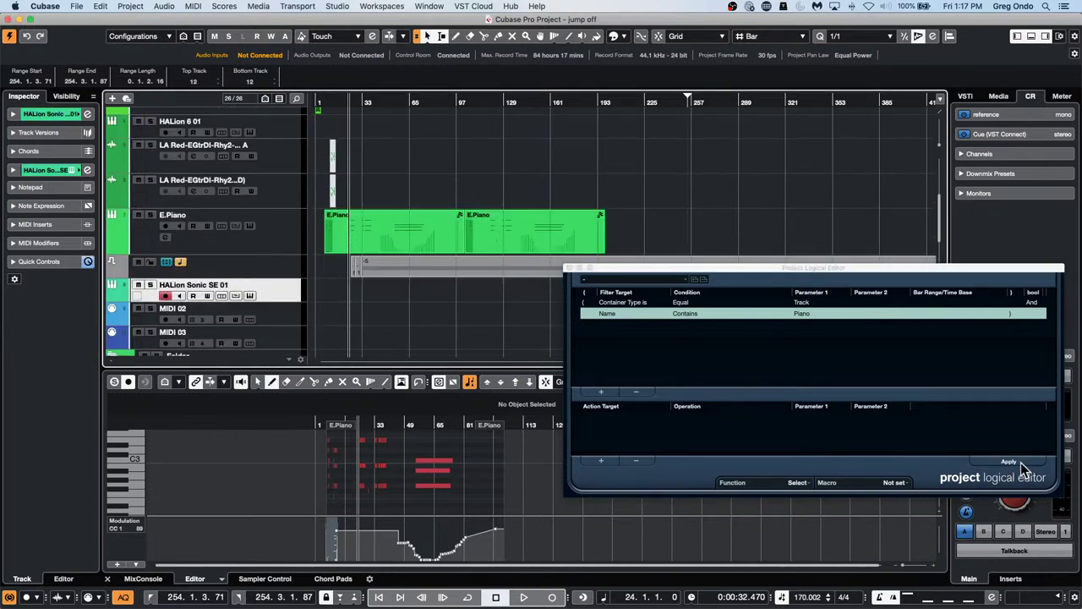
pyautogui.click(1017, 460)
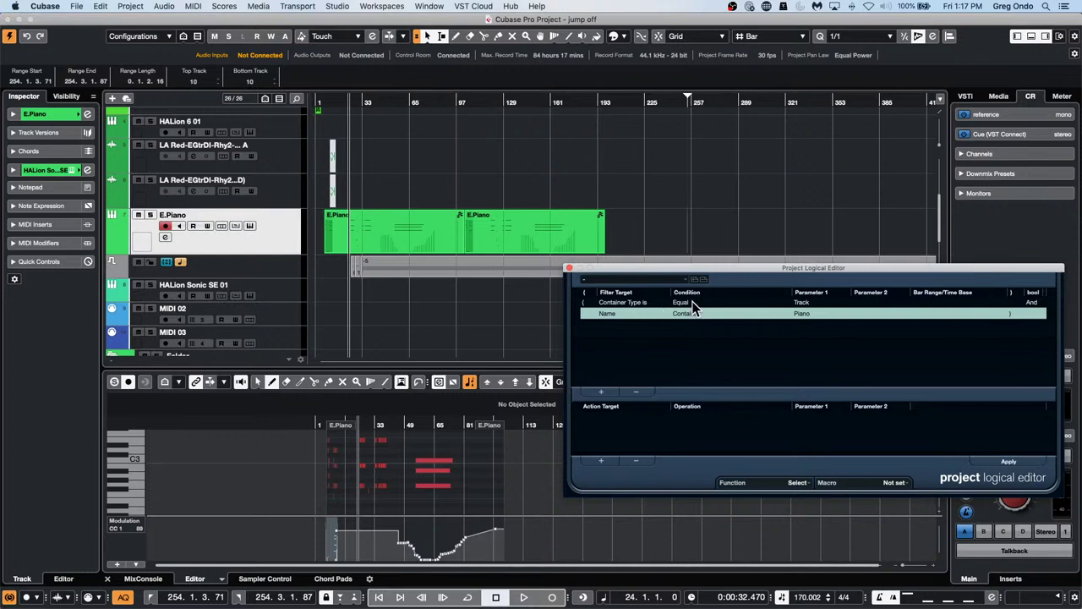
# - Change the Container Type condition to Event, clear the current selection, and apply the filter together with the Piano name condition
pyautogui.click(809, 302)
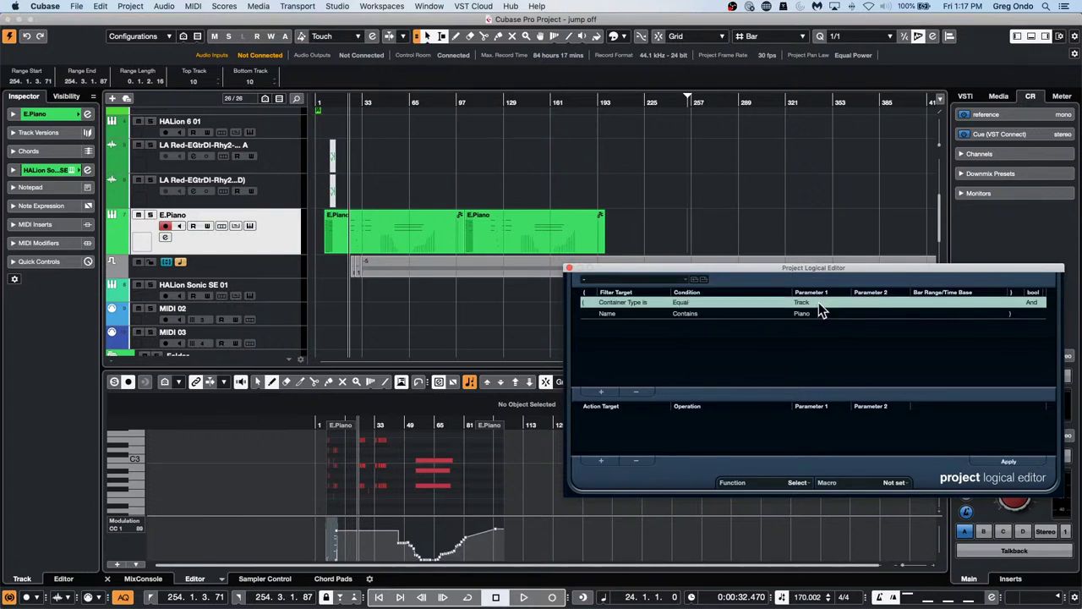
pyautogui.click(818, 302)
pyautogui.click(813, 345)
pyautogui.click(535, 224)
pyautogui.click(295, 294)
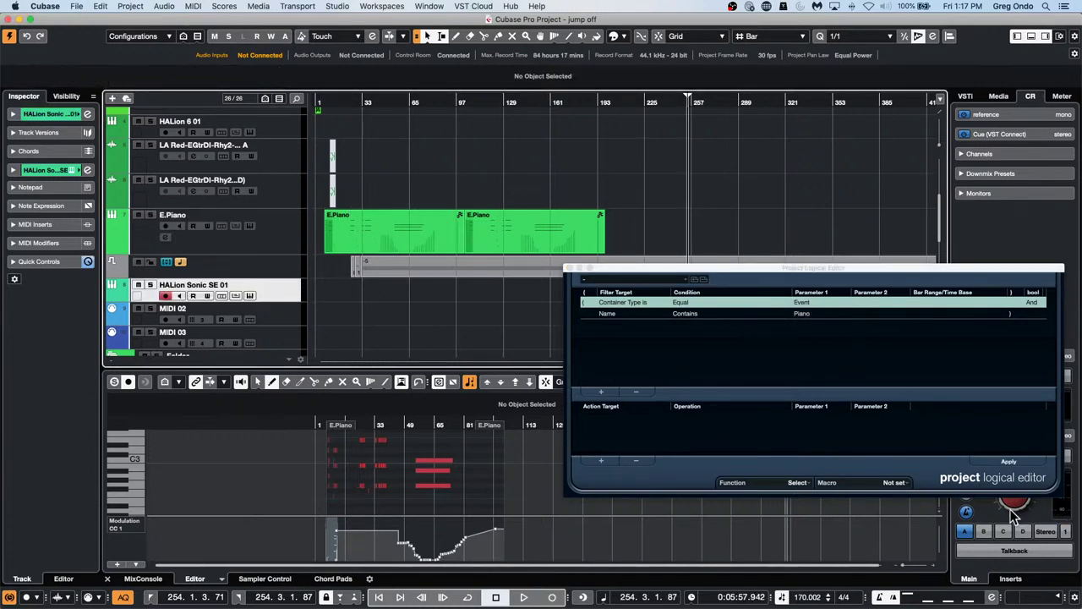
pyautogui.click(1009, 462)
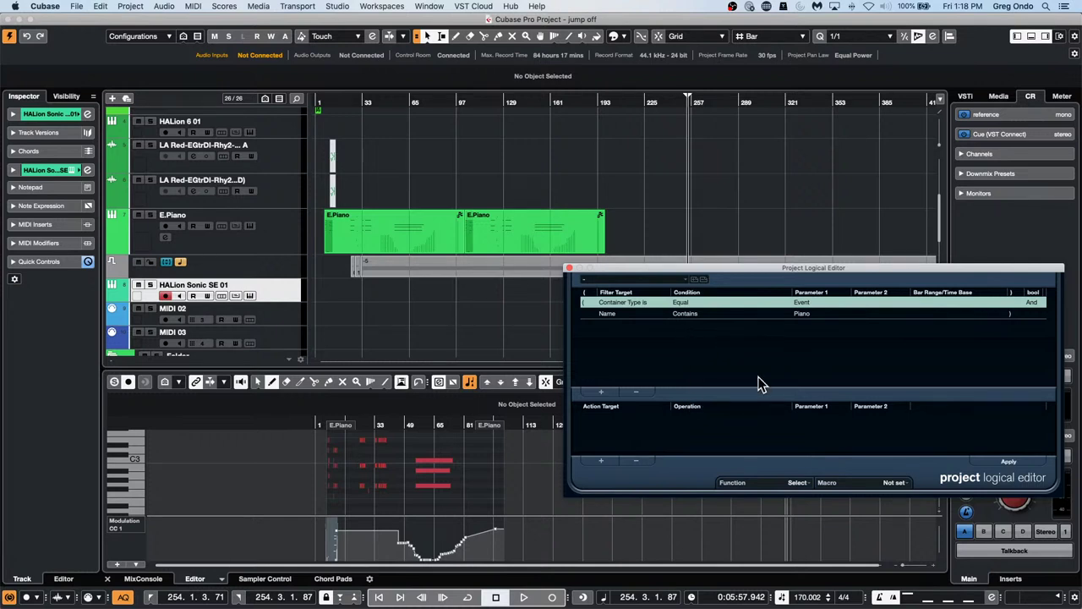
# - Remove the Name condition and apply the Container Type equal to Event filter to select all events
pyautogui.click(808, 316)
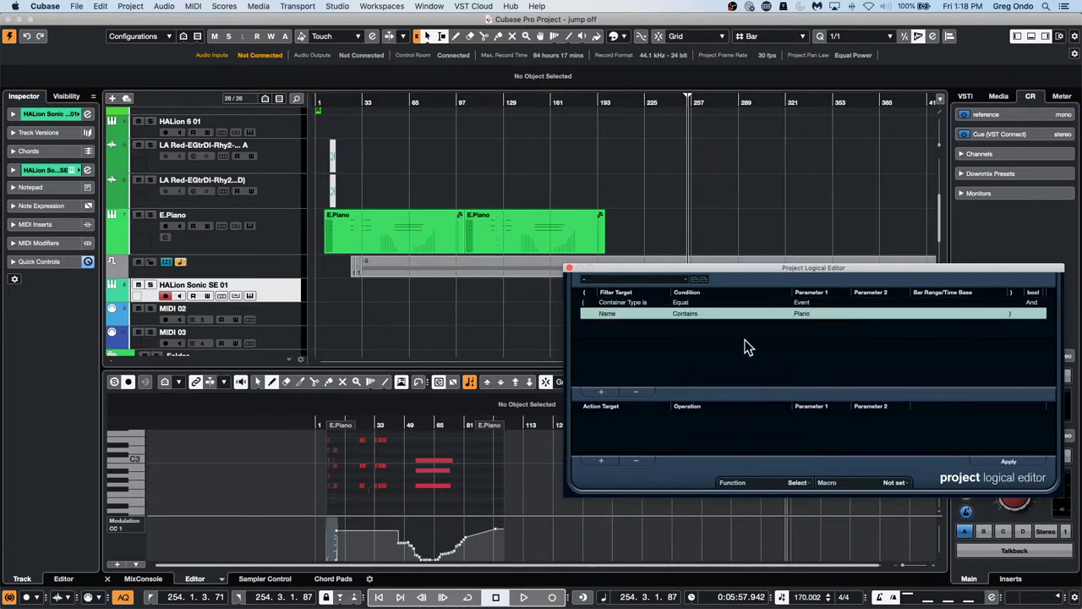
pyautogui.click(637, 393)
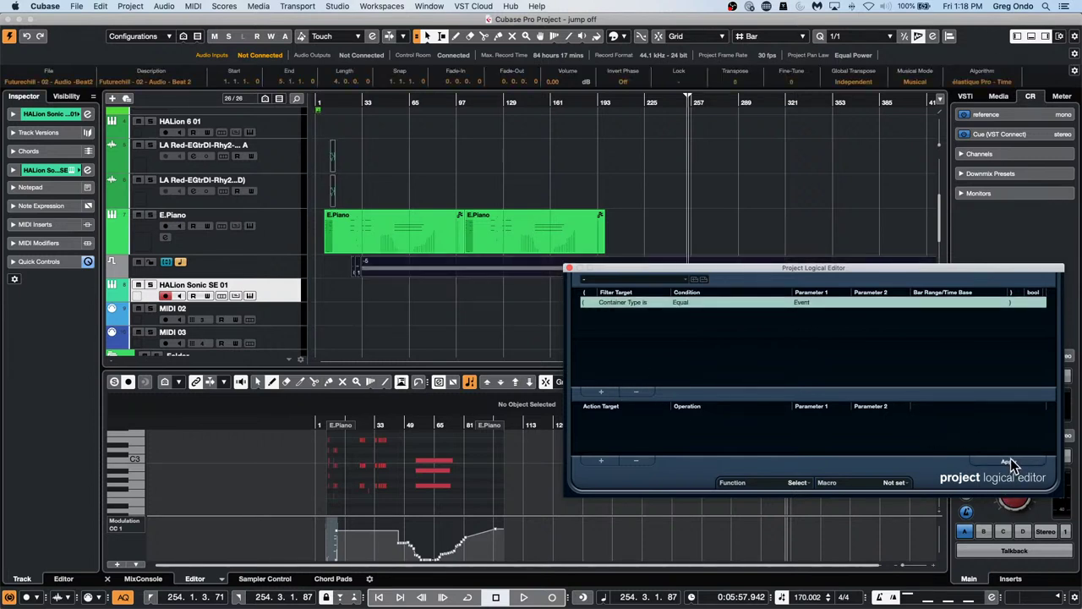
pyautogui.click(404, 320)
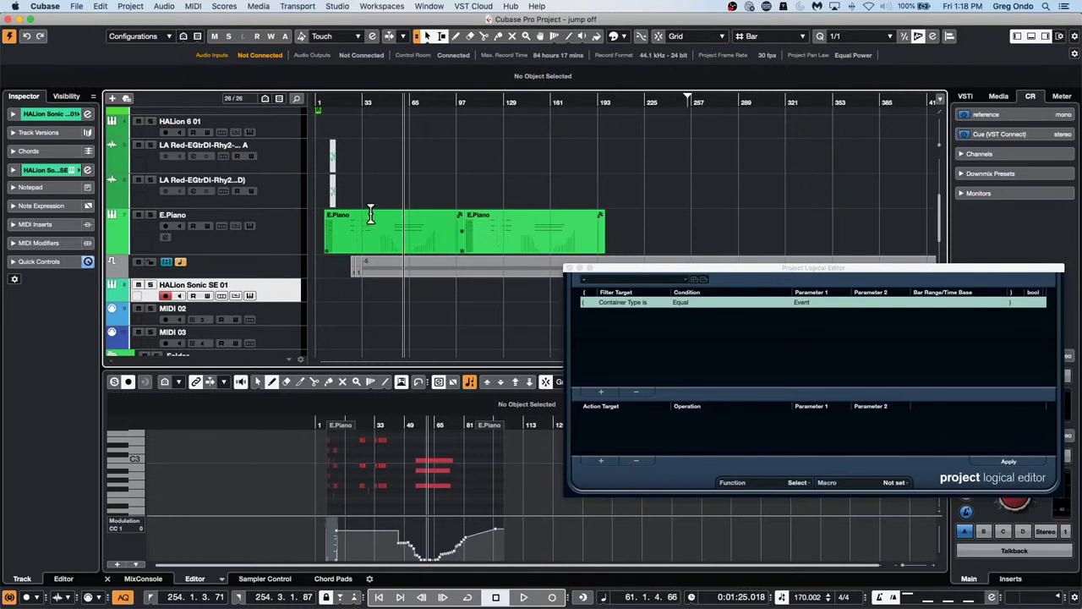
pyautogui.click(445, 269)
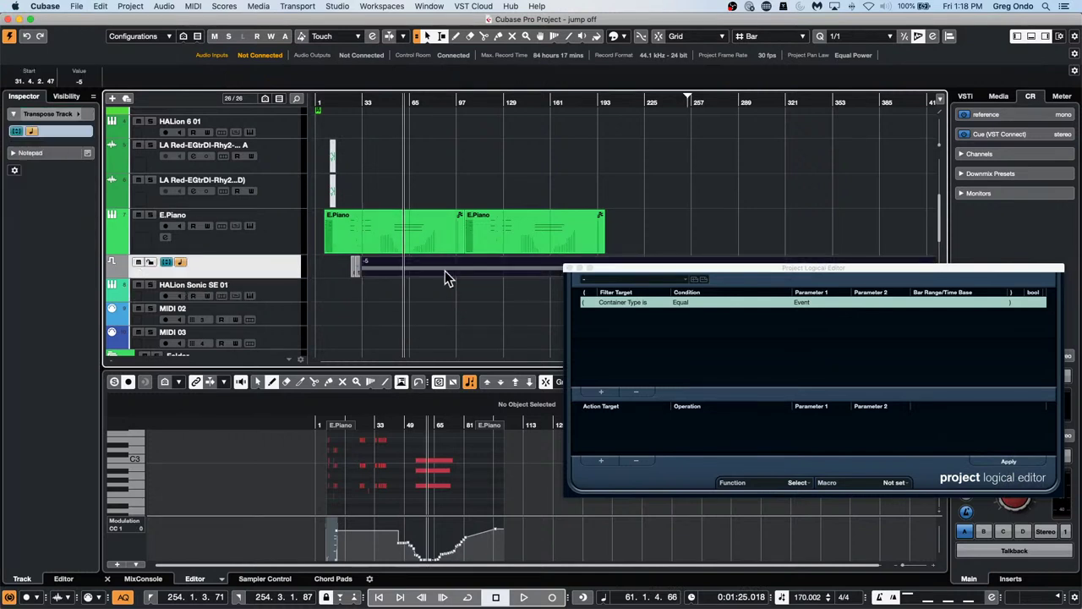
pyautogui.click(1001, 456)
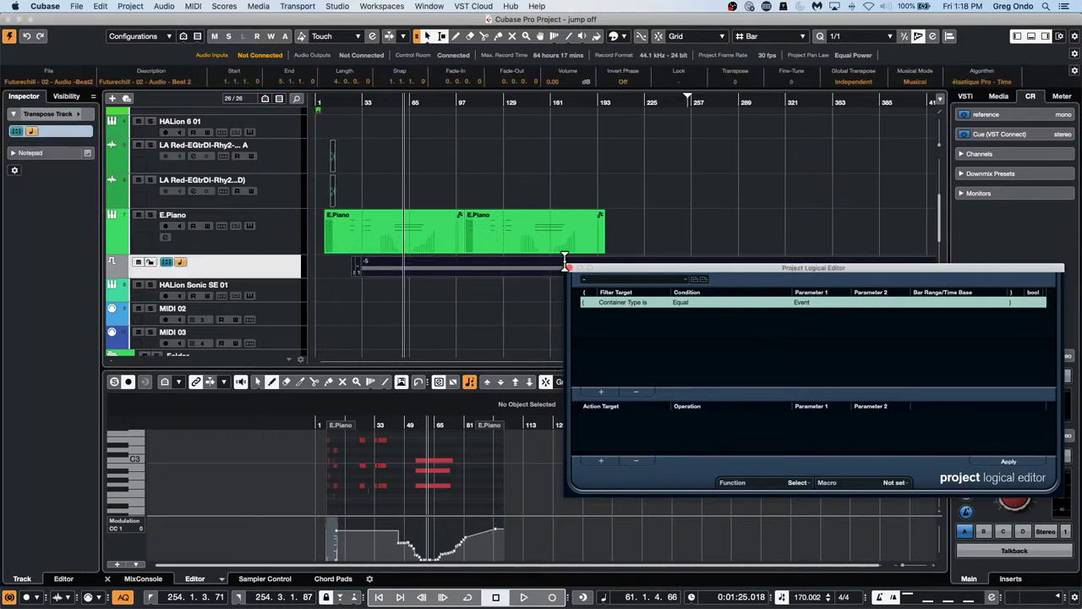
# - Deselect the events near the Futurechill audio clip and reapply the Event filter to check which objects it selects
pyautogui.scroll(3, 397, 139)
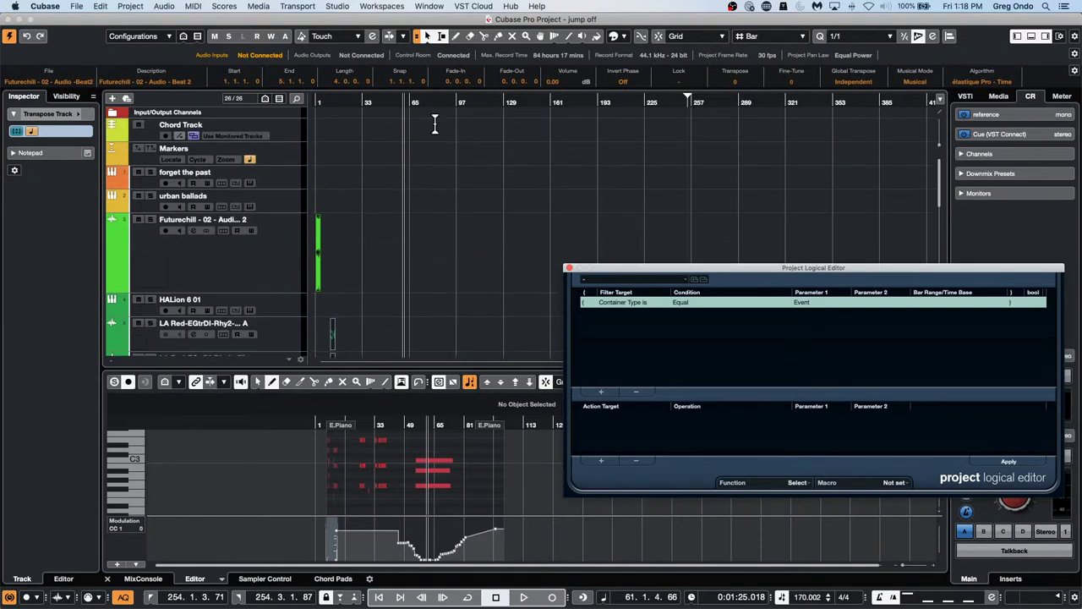
pyautogui.moveTo(340, 103); pyautogui.dragTo(244, 155)
pyautogui.click(376, 229)
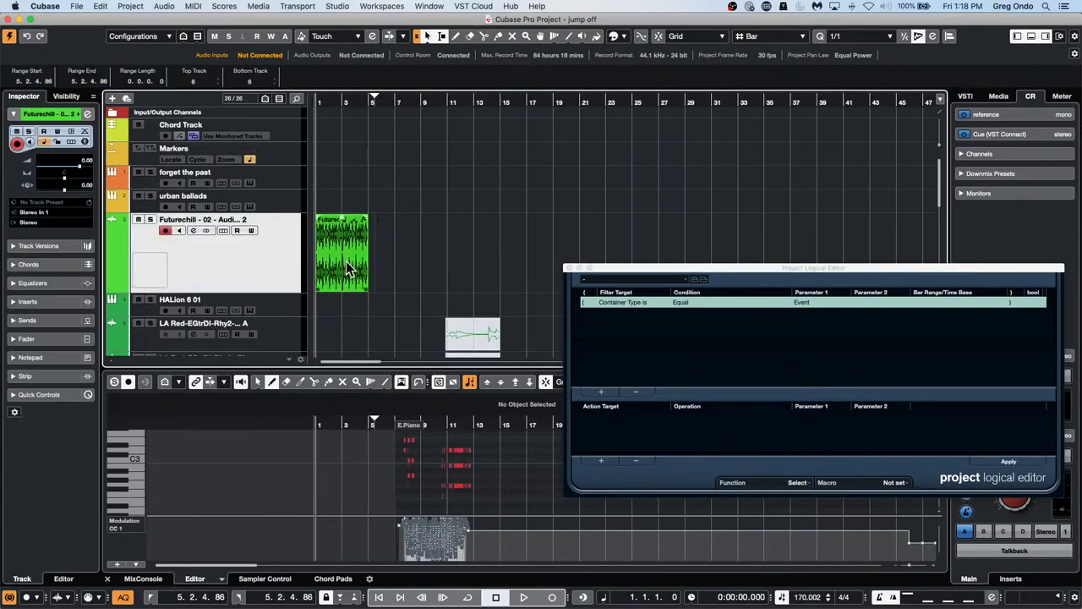
pyautogui.click(500, 224)
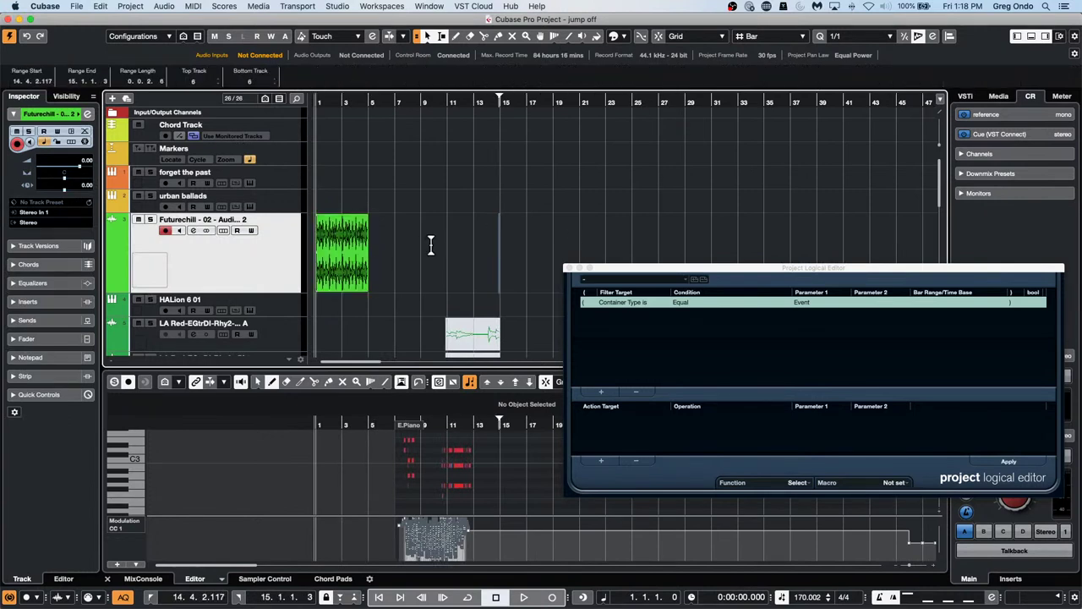
pyautogui.click(807, 303)
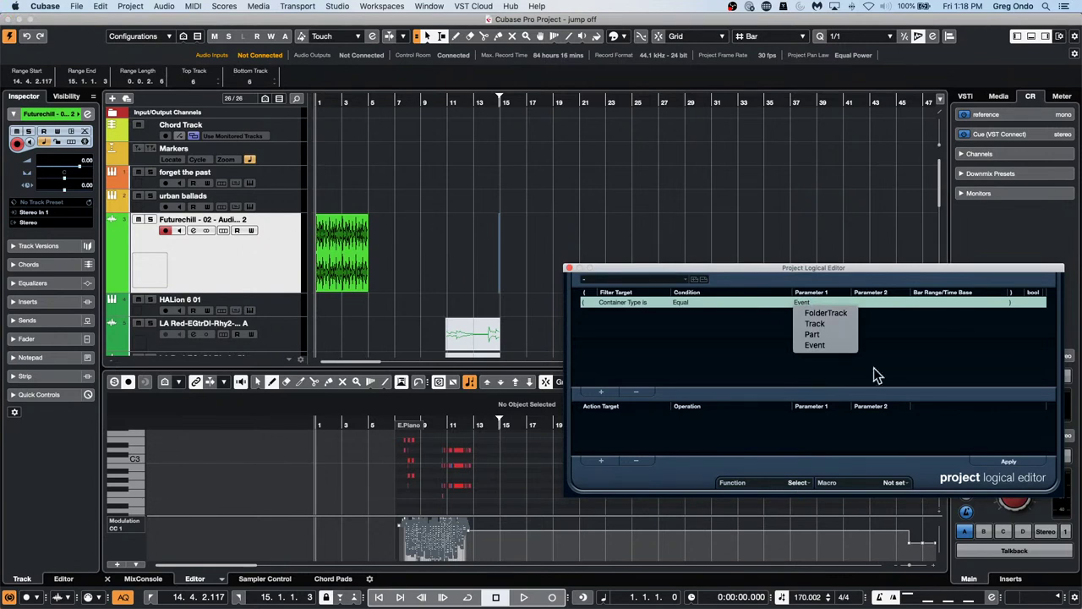
pyautogui.click(873, 438)
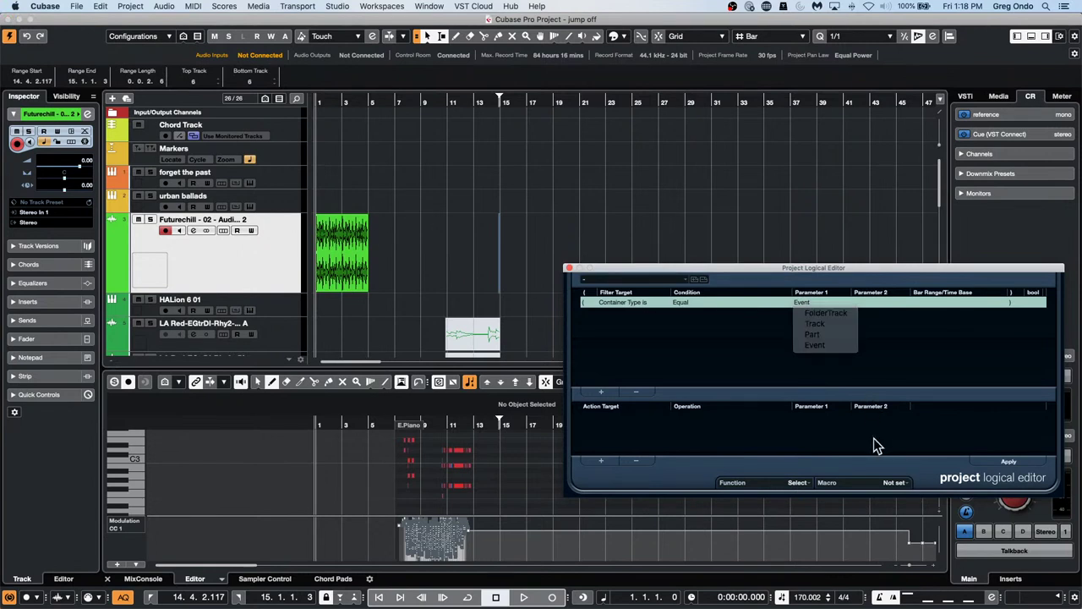
pyautogui.click(1010, 463)
pyautogui.click(498, 217)
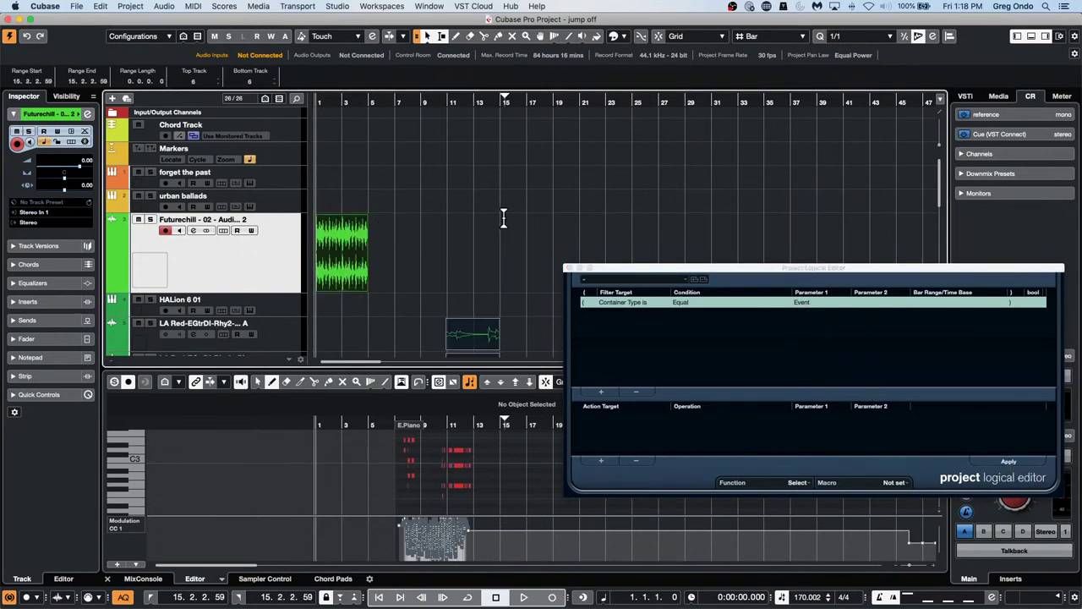
pyautogui.click(501, 219)
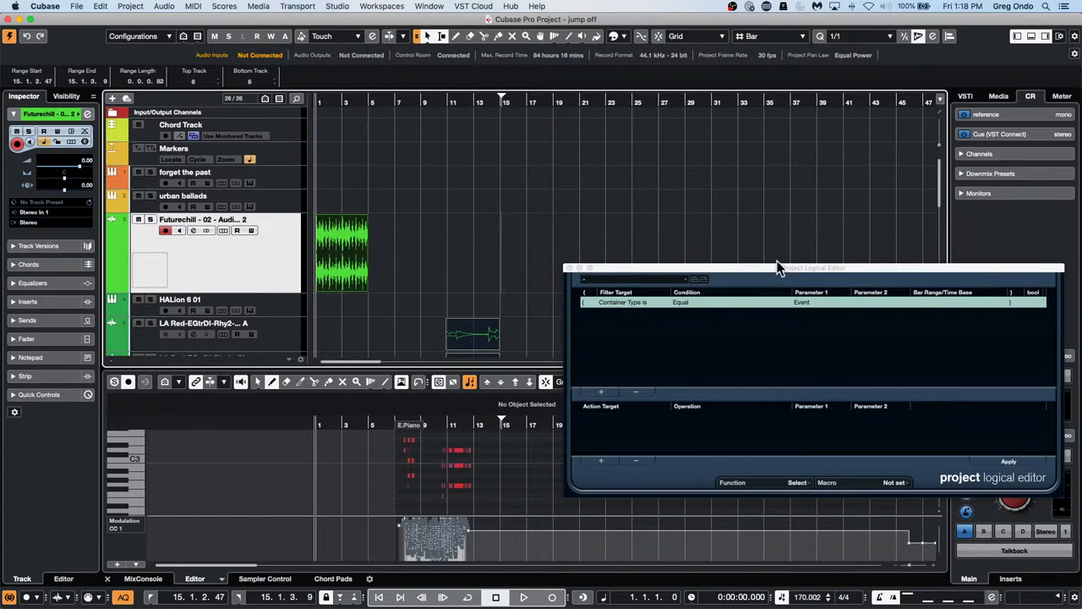
# - Add an And condition, Media Type equal to MIDI, to the Event filter, clear the current selection, and apply the filter
pyautogui.click(600, 393)
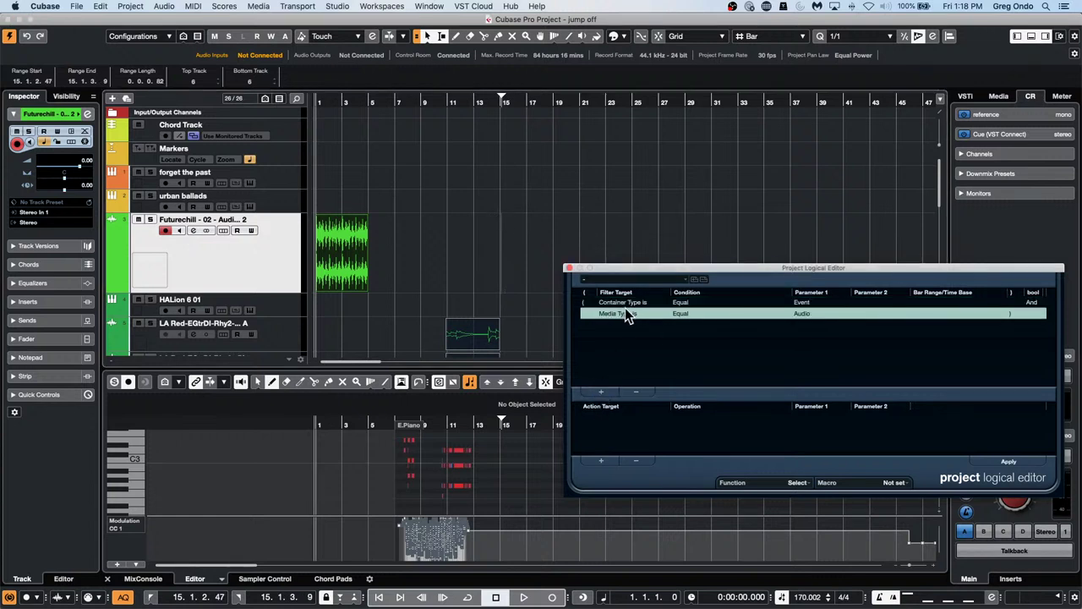
pyautogui.click(626, 313)
pyautogui.click(630, 325)
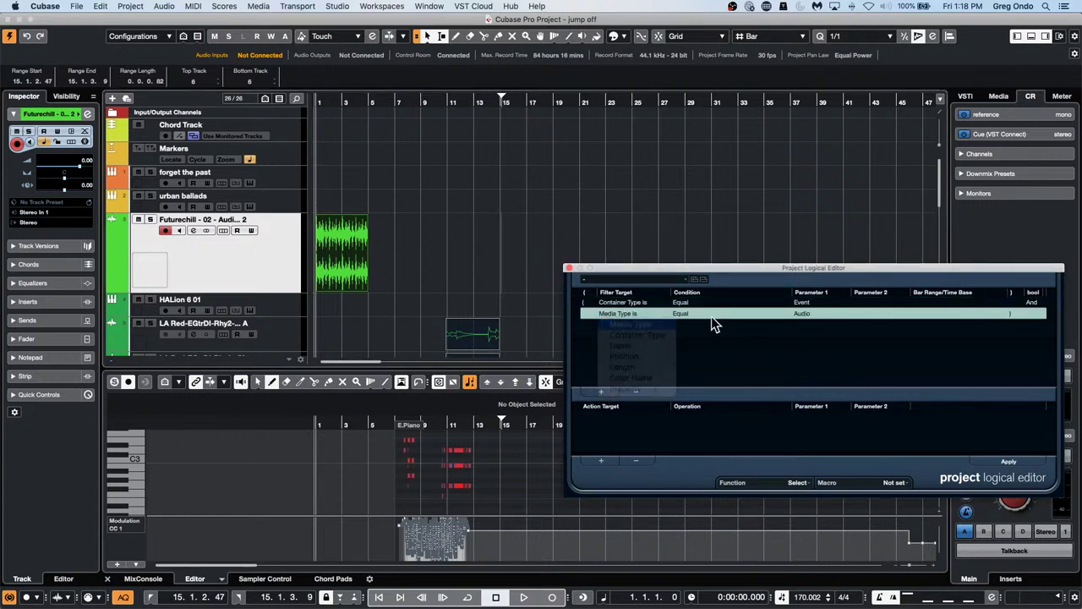
pyautogui.click(809, 310)
pyautogui.click(830, 334)
pyautogui.click(730, 196)
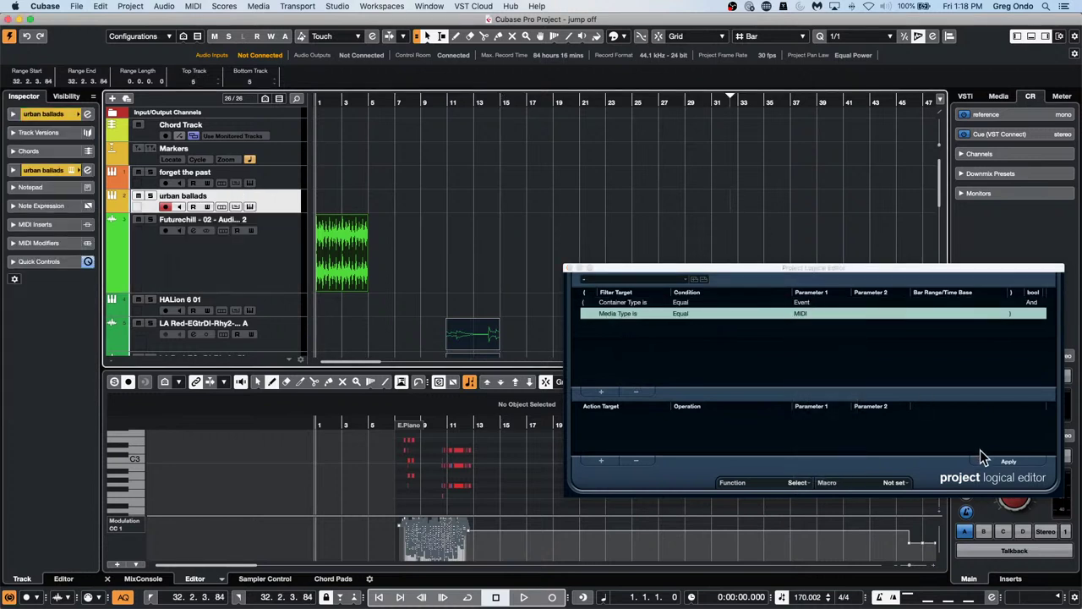
pyautogui.click(1006, 461)
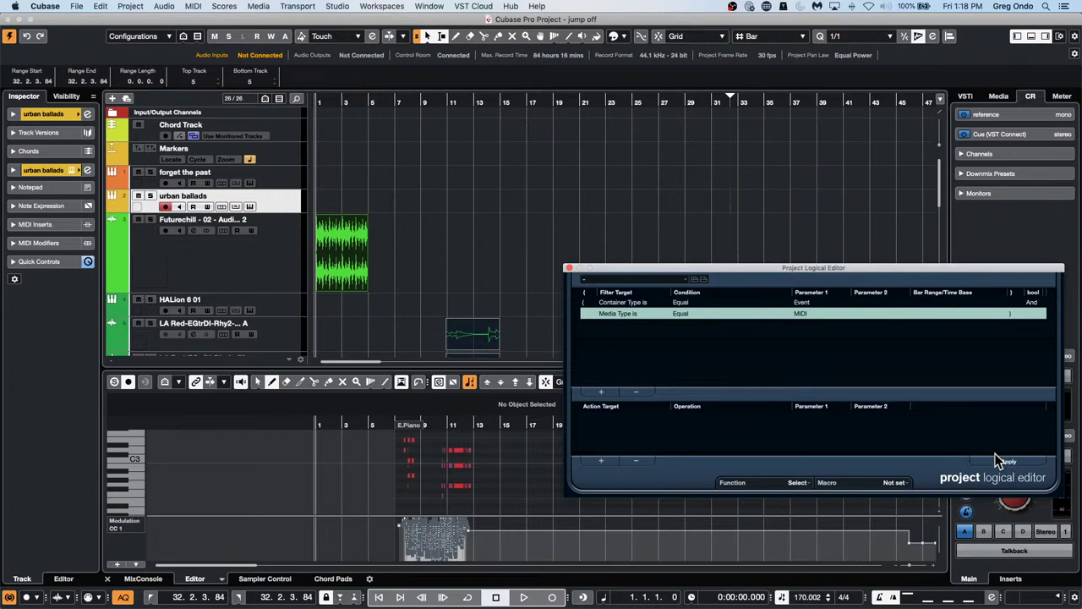
# - Reapply the Event and MIDI filter and look through the tracks to check which objects it selects
pyautogui.click(414, 219)
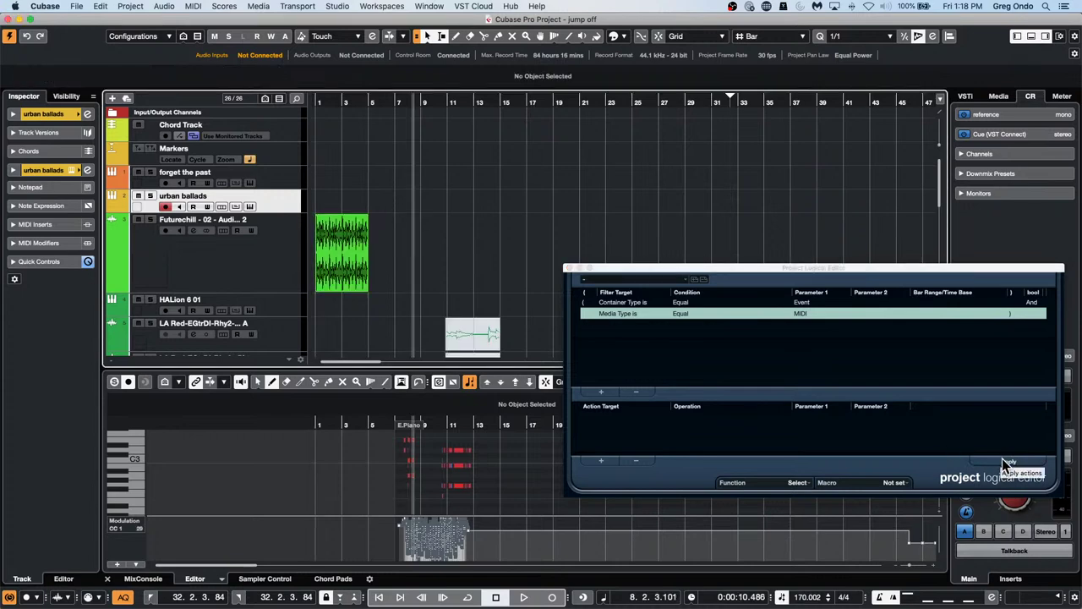
pyautogui.click(1004, 461)
pyautogui.scroll(-5, 526, 270)
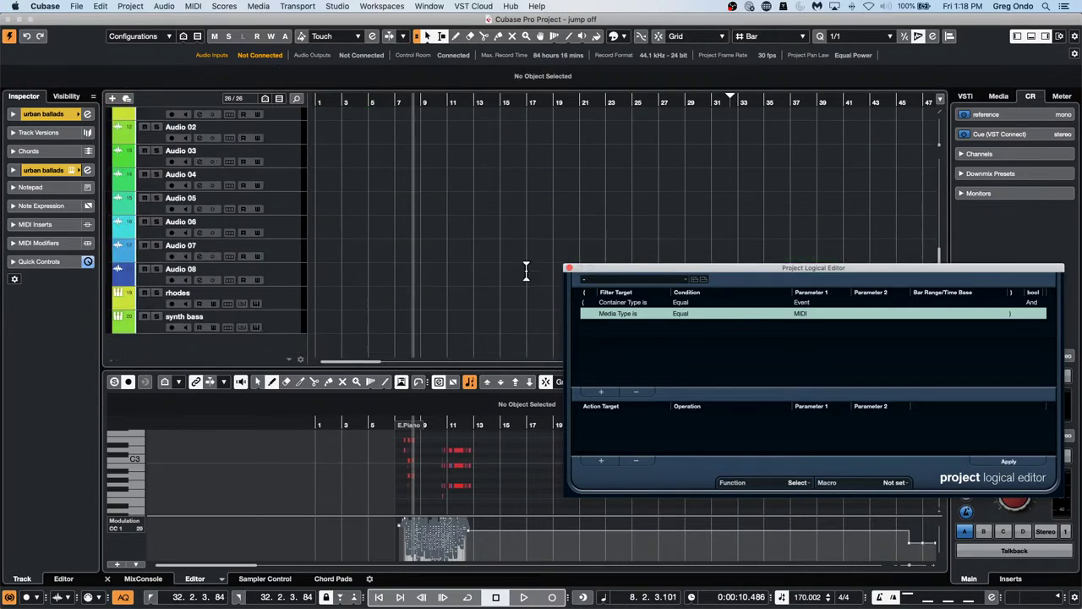
pyautogui.scroll(6, 526, 270)
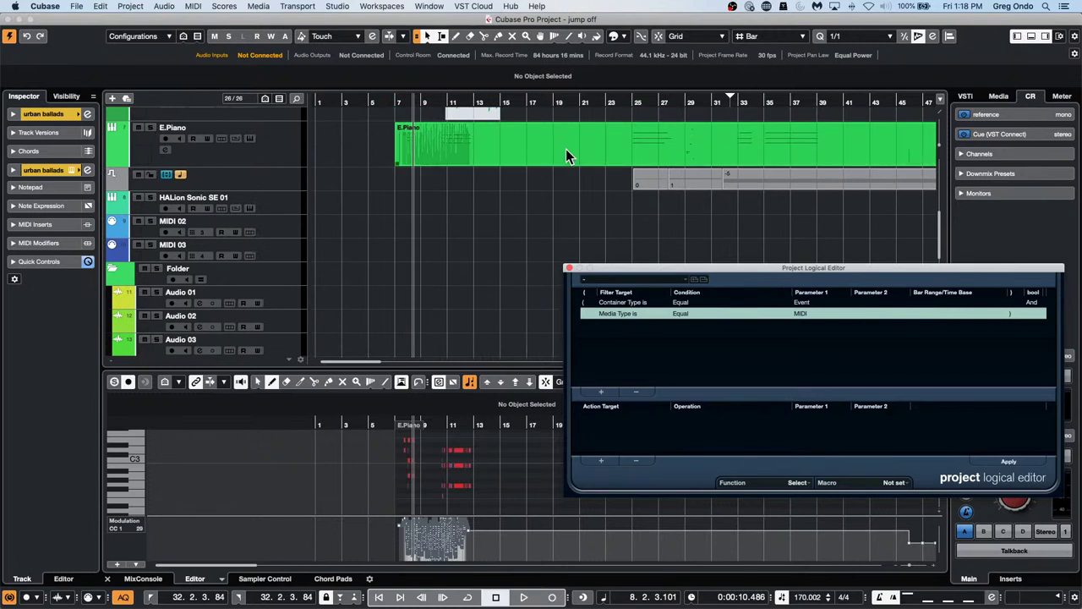
# - Review the media types available for the Media Type condition and close the Project Logical Editor
pyautogui.click(797, 312)
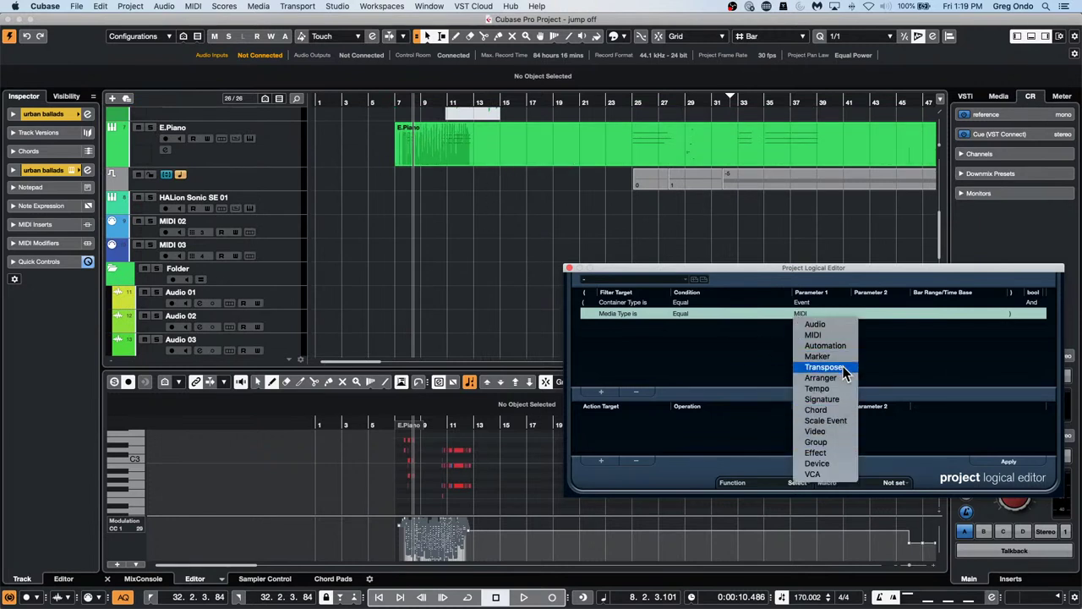
pyautogui.click(569, 271)
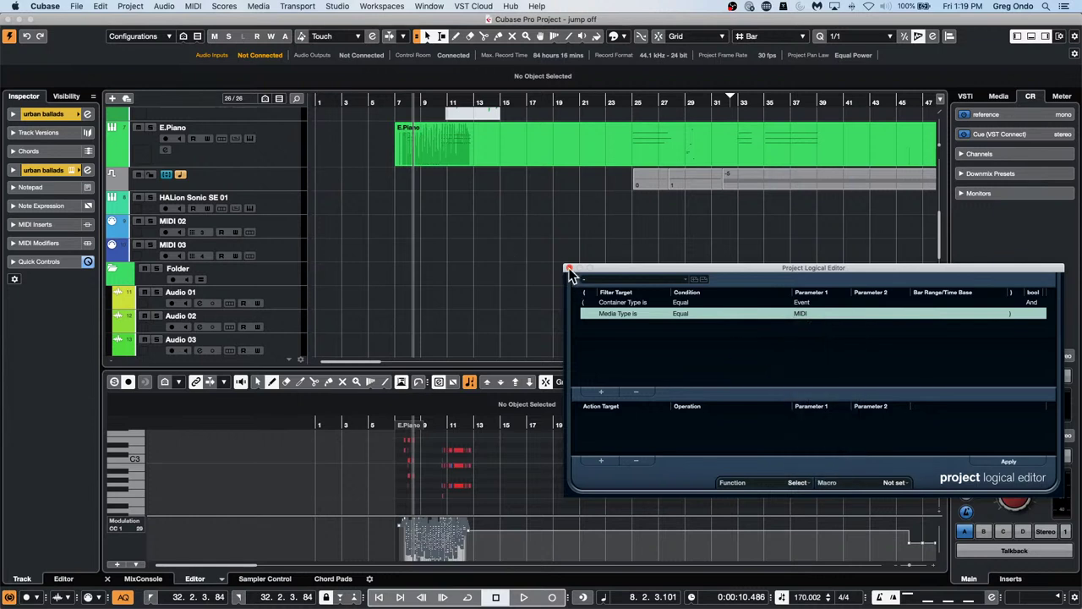
pyautogui.click(569, 271)
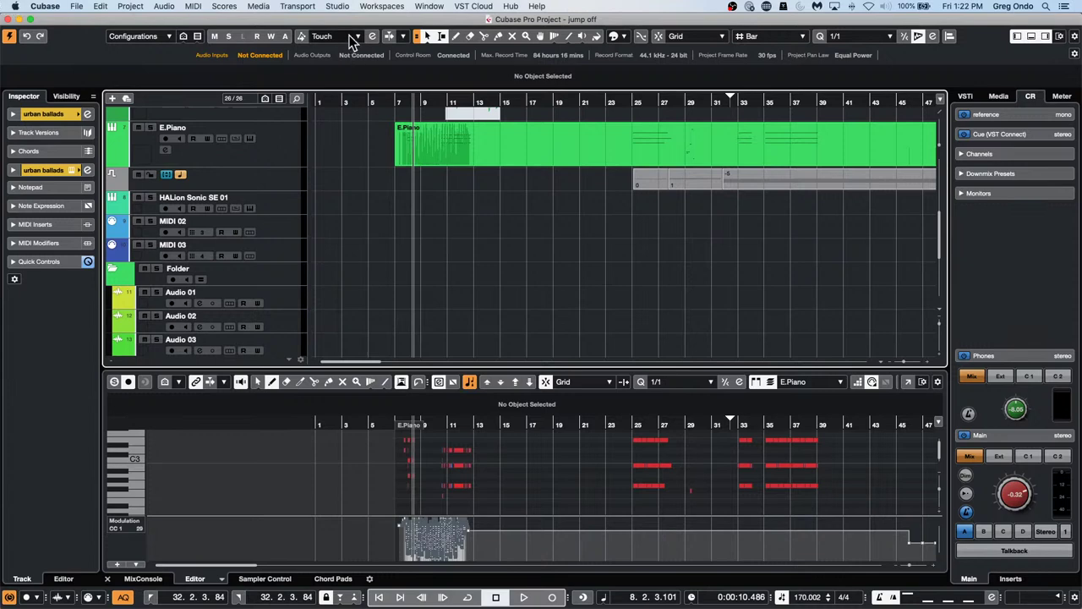
# - Open the SL One.cpr project from the SL One folder in Projects and activate it
pyautogui.click(193, 6)
pyautogui.click(410, 213)
pyautogui.click(77, 6)
pyautogui.moveTo(131, 224)
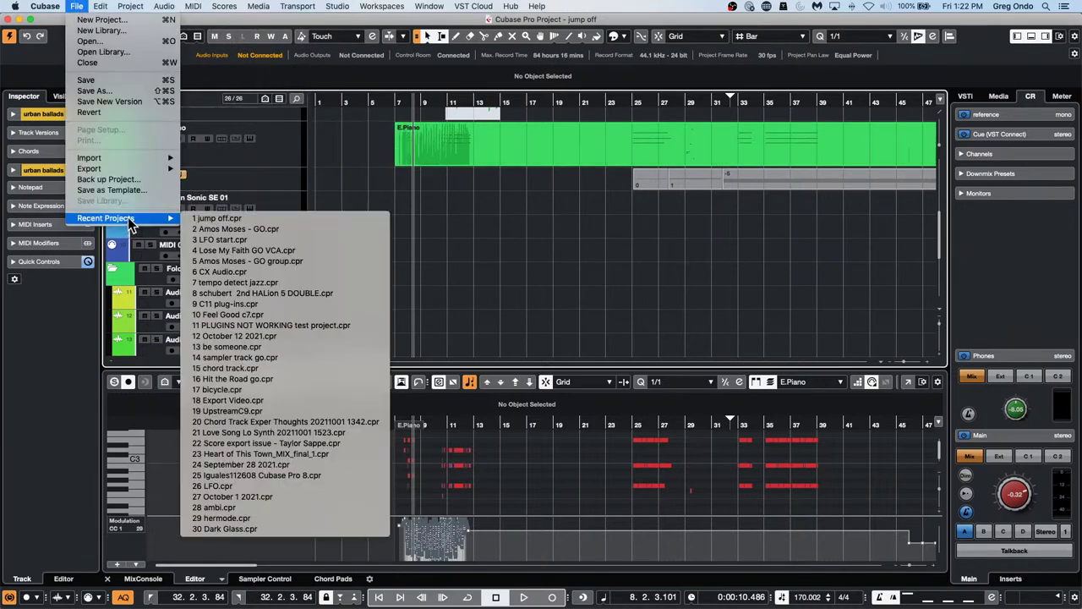
pyautogui.click(323, 337)
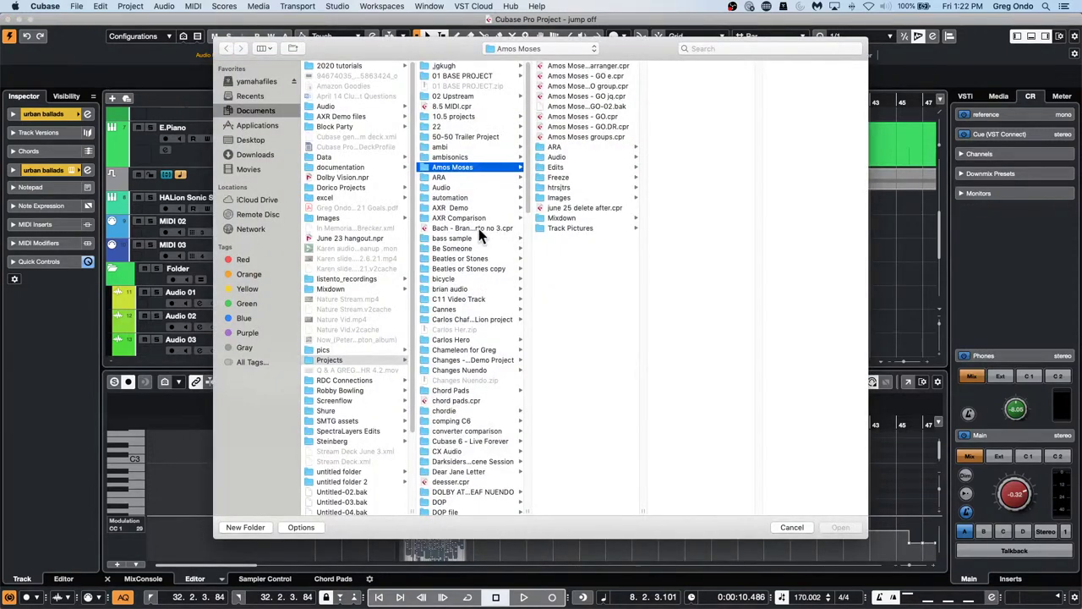
pyautogui.scroll(-20, 495, 308)
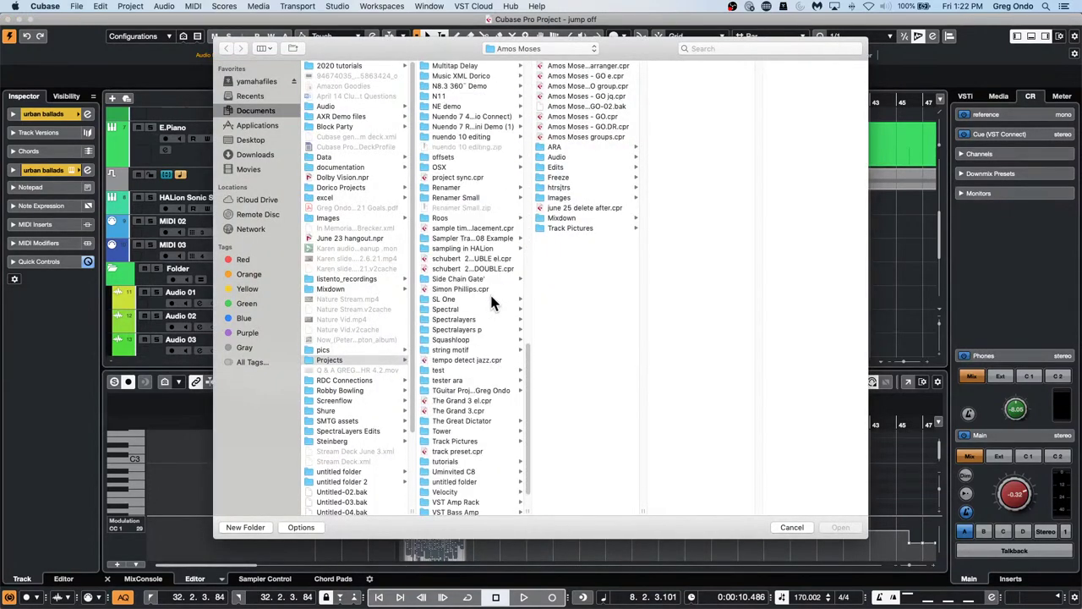
pyautogui.click(456, 298)
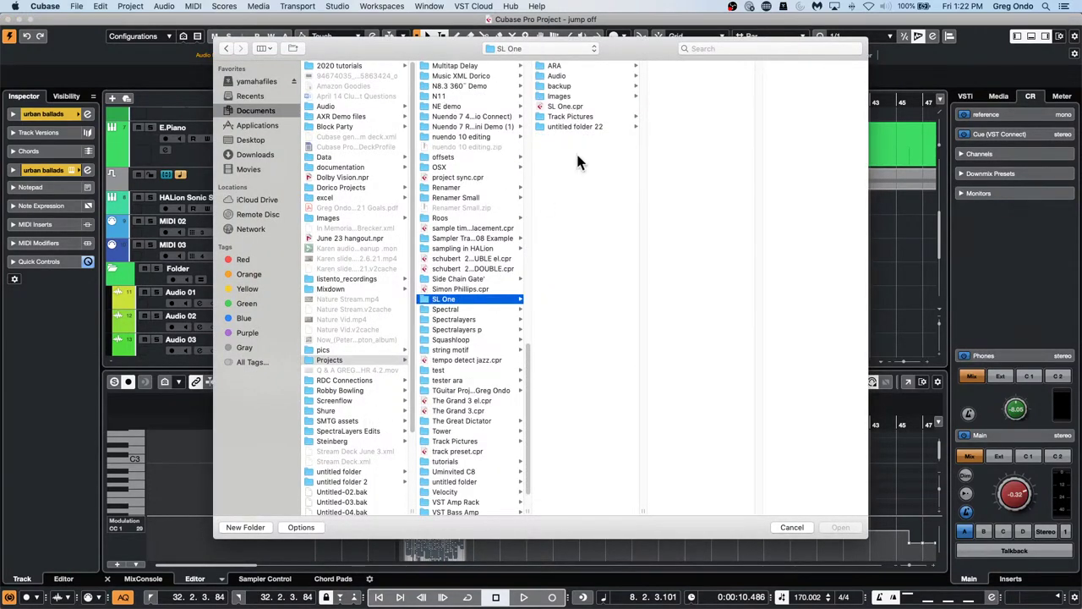
pyautogui.click(564, 107)
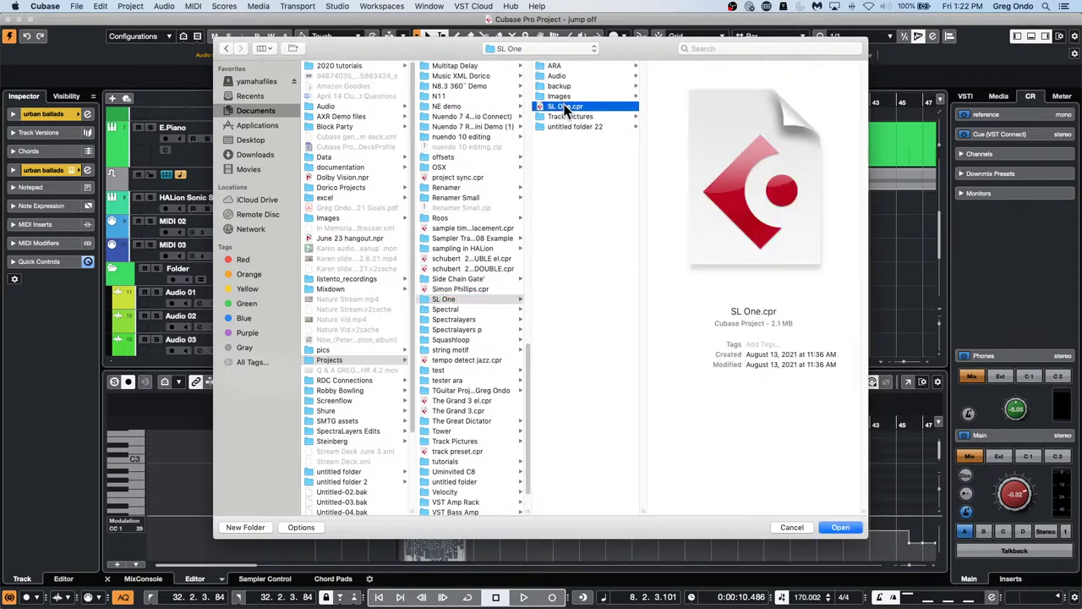
pyautogui.doubleClick(564, 105)
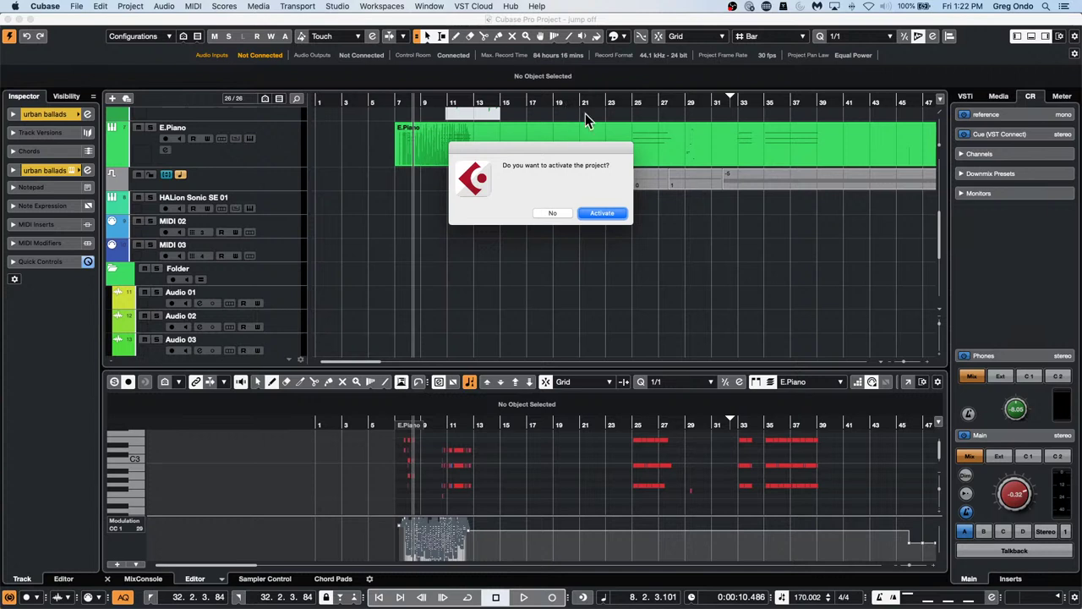
pyautogui.click(606, 217)
pyautogui.click(614, 217)
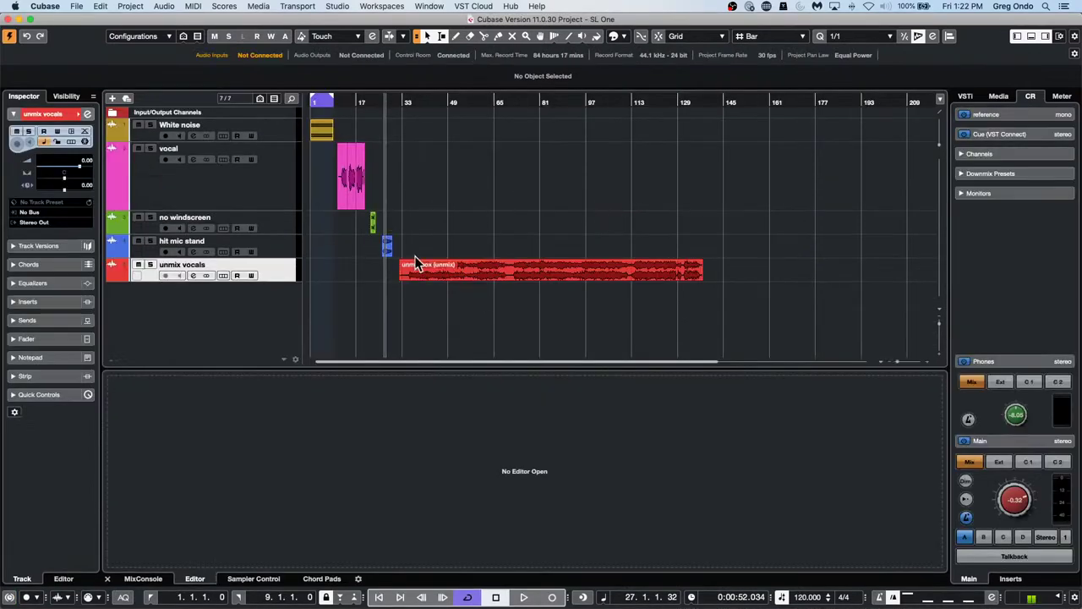
# - Select the unmix vox event on the unmix vocals track and audition it from about bar 49
pyautogui.click(497, 276)
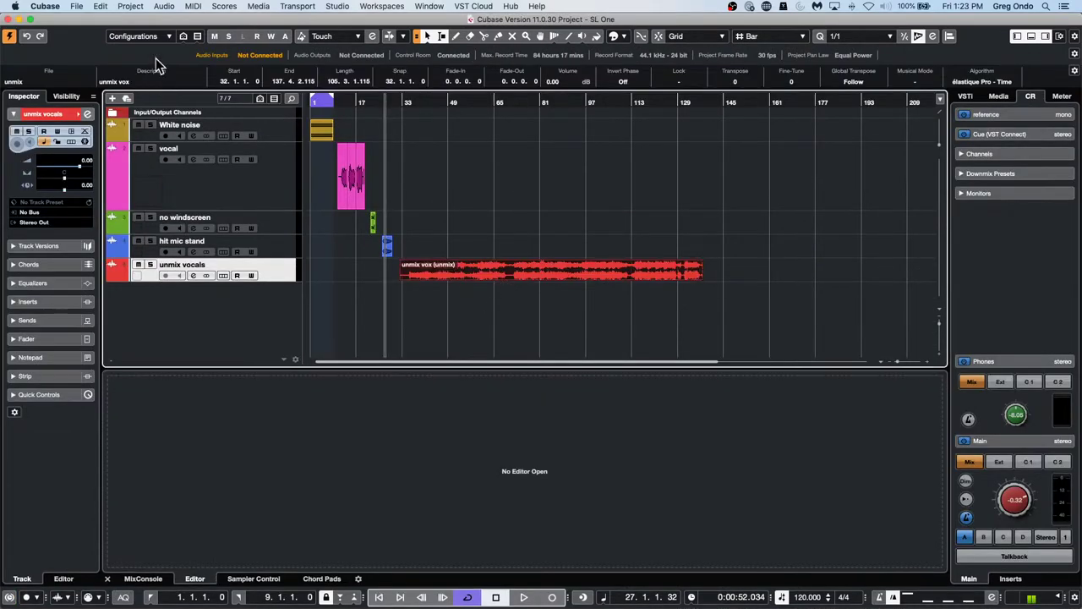
pyautogui.click(448, 102)
pyautogui.press('space')
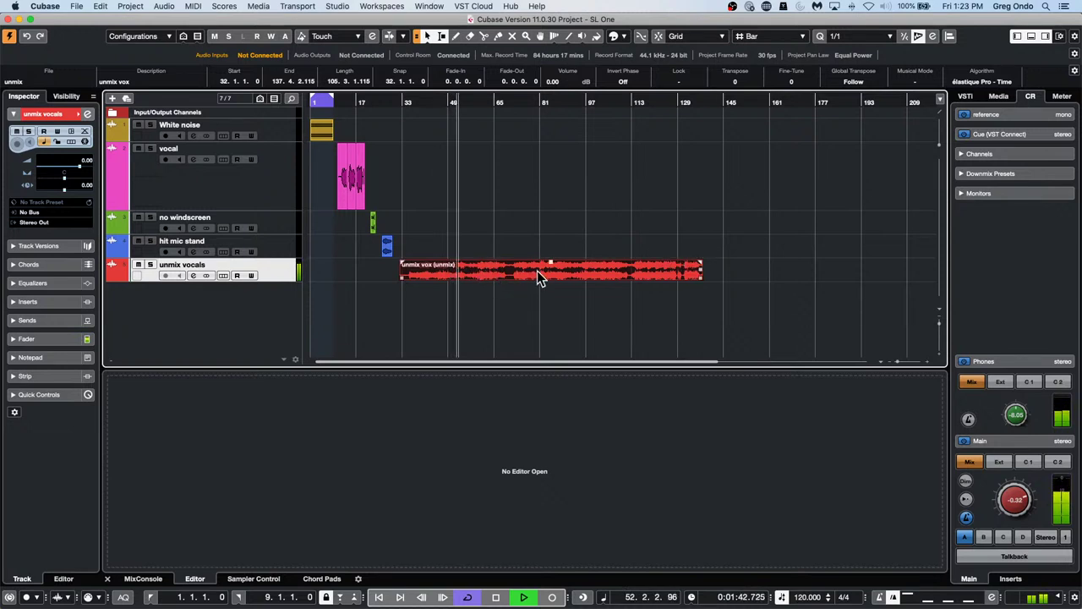
pyautogui.press('space')
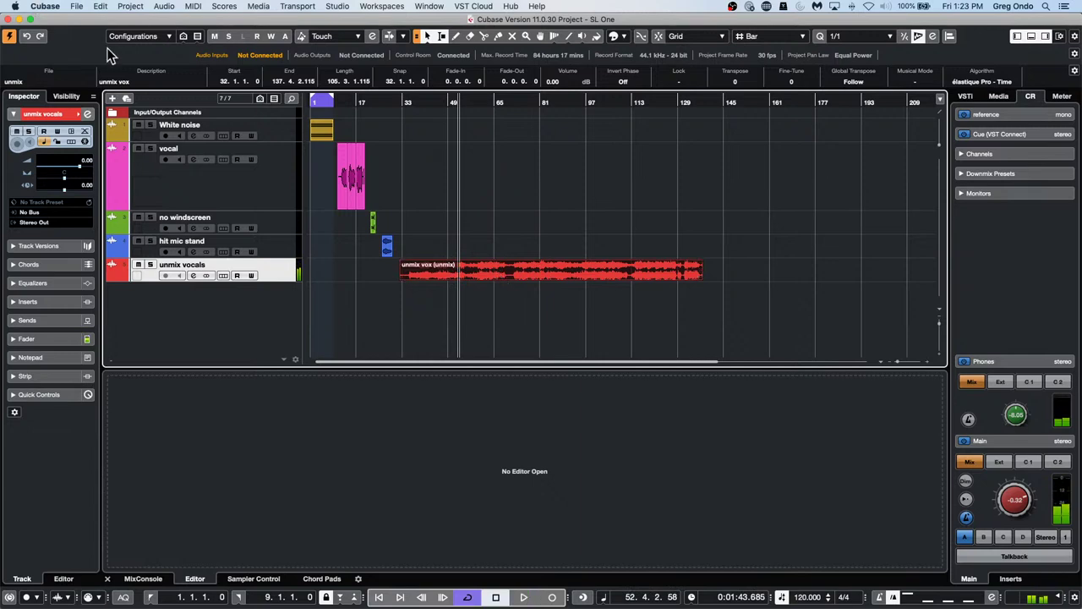
# - Open the selected unmix vox event in the SpectraLayers extension
pyautogui.click(164, 7)
pyautogui.moveTo(265, 113)
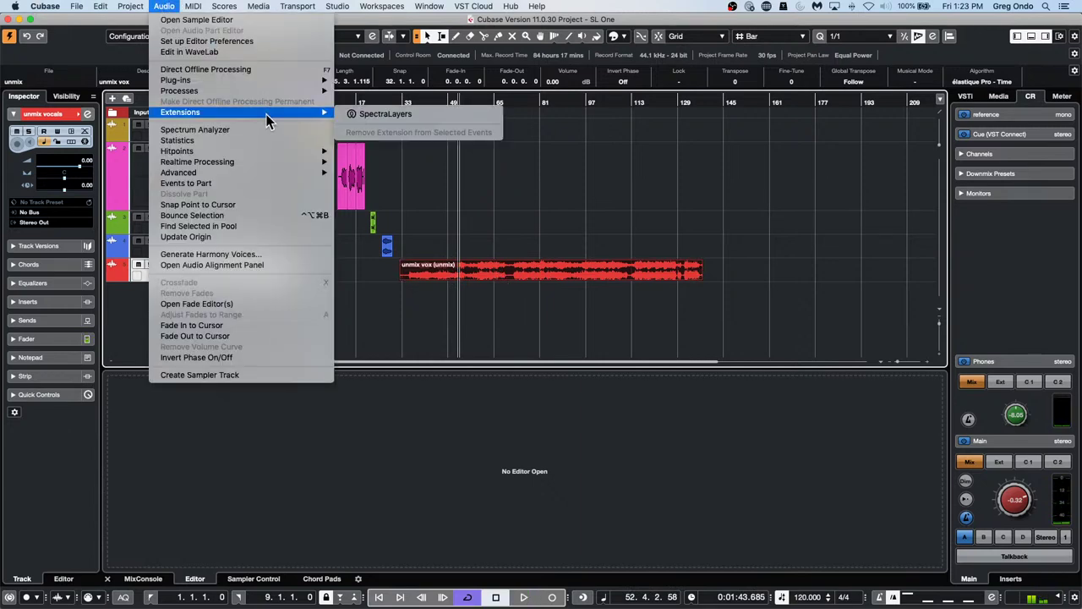
pyautogui.click(380, 116)
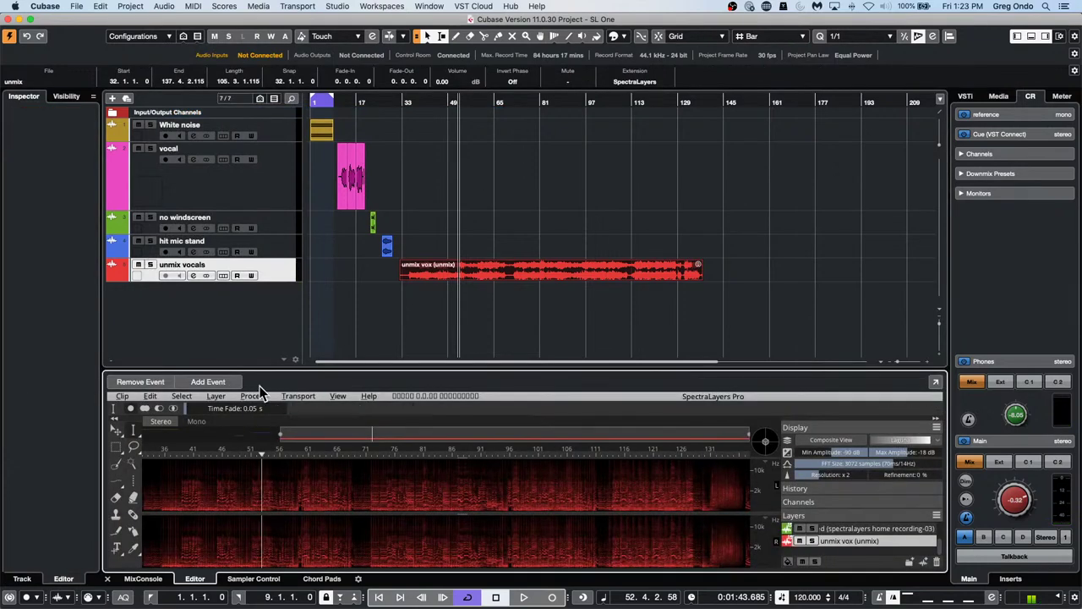
# - Unmix the unmix vox layer into Vocals, Piano, Drums and Bass stems non-destructively, with all sensitivities at 0.00
pyautogui.click(247, 397)
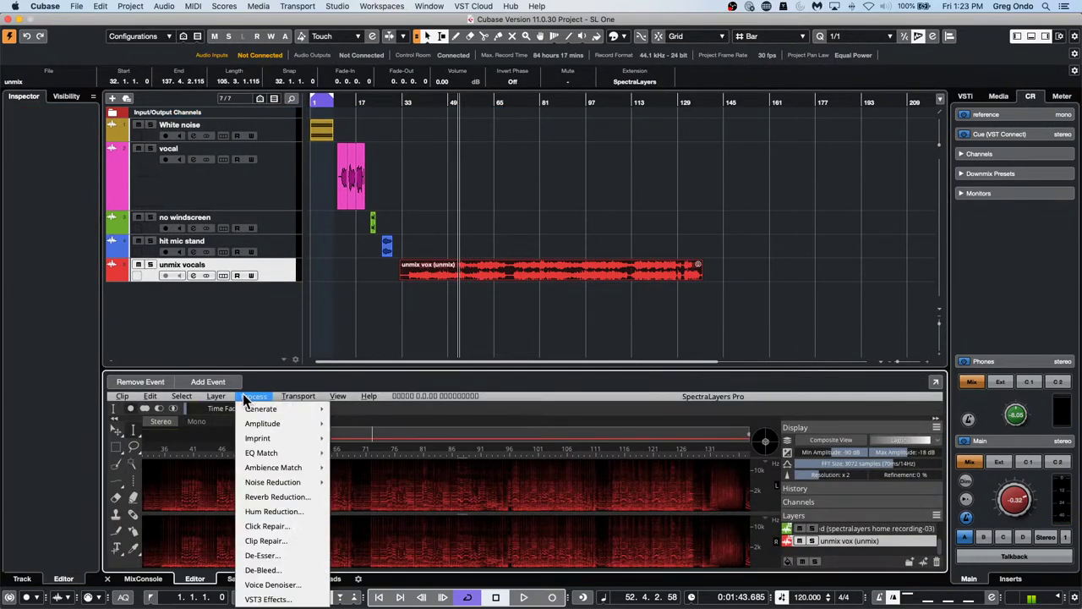
pyautogui.moveTo(229, 397)
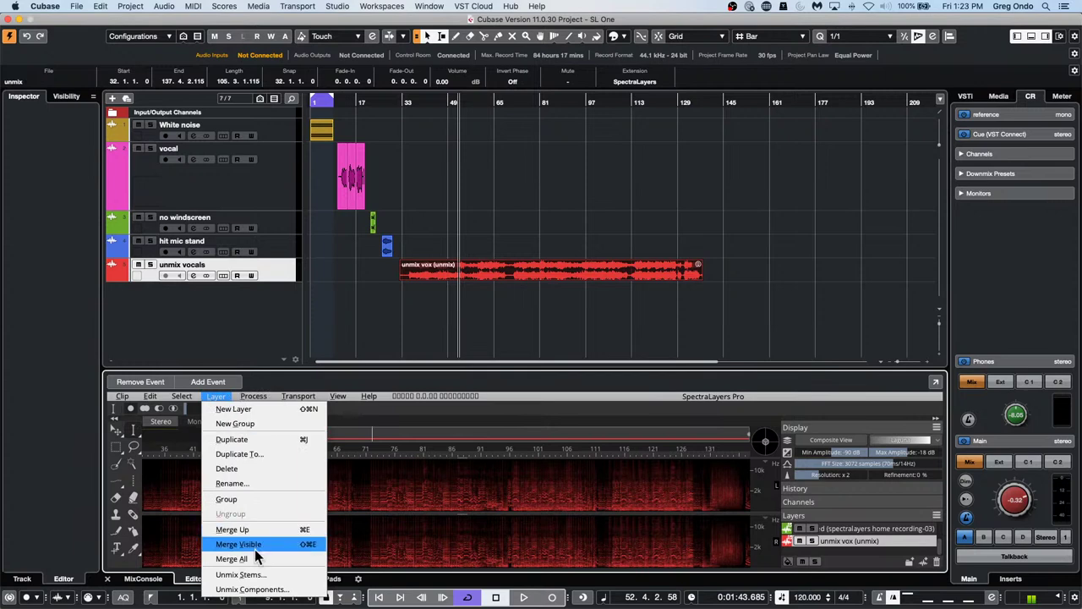
pyautogui.click(285, 575)
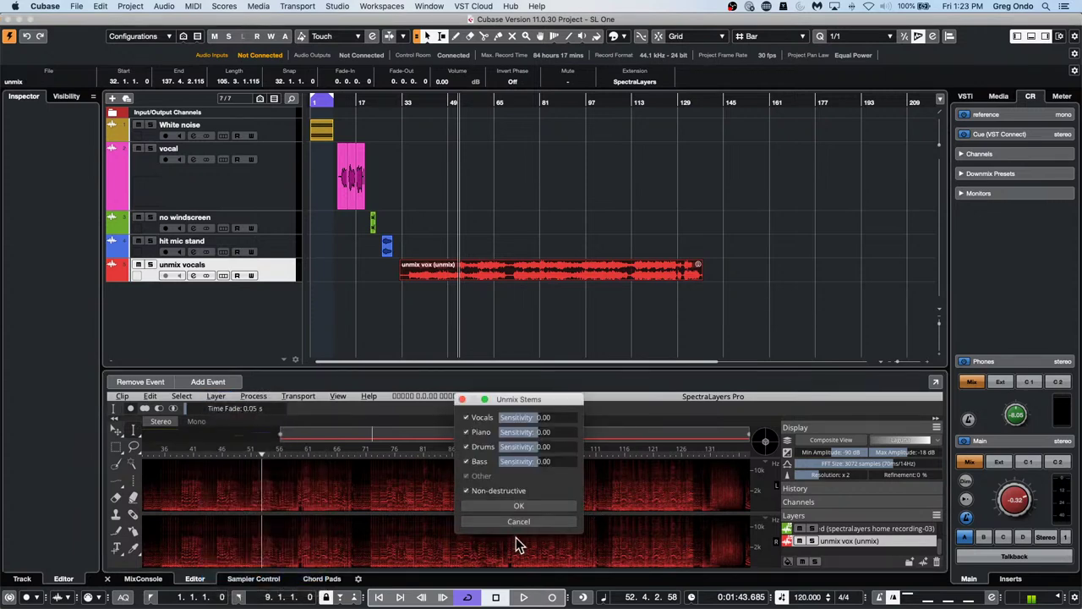
pyautogui.click(537, 505)
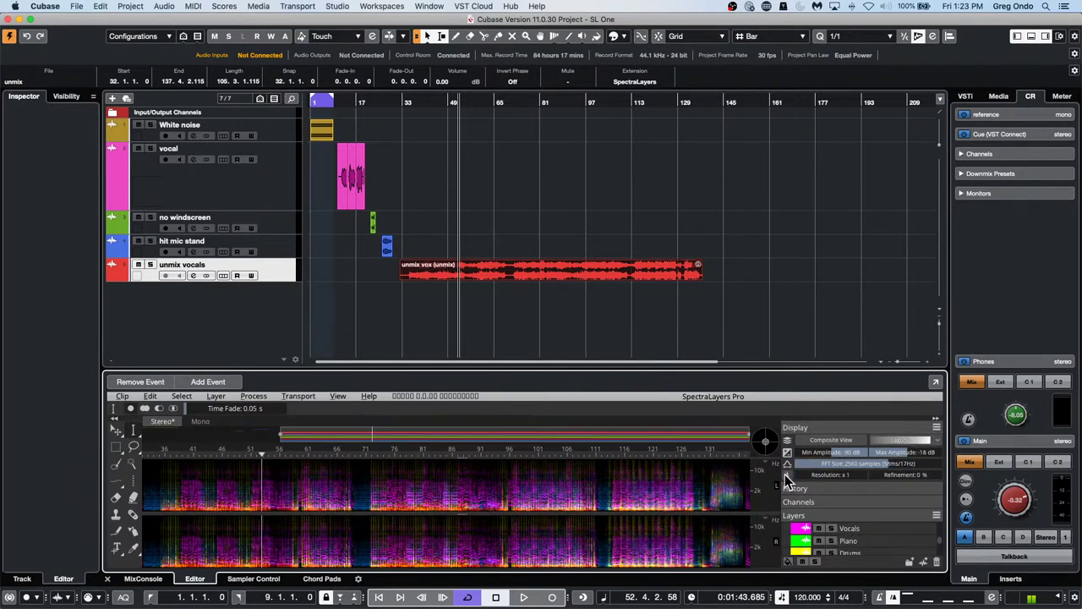
# - Play back the unmixed audio and lower the Control Room main level to -3.67
pyautogui.click(482, 164)
pyautogui.press('space')
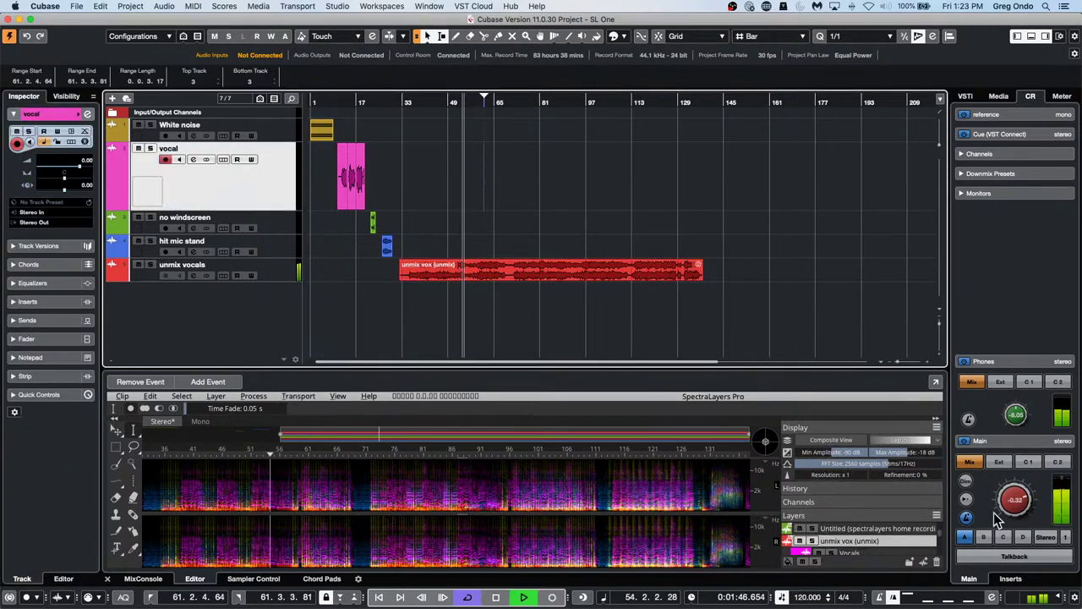
pyautogui.moveTo(1015, 499); pyautogui.dragTo(1016, 516)
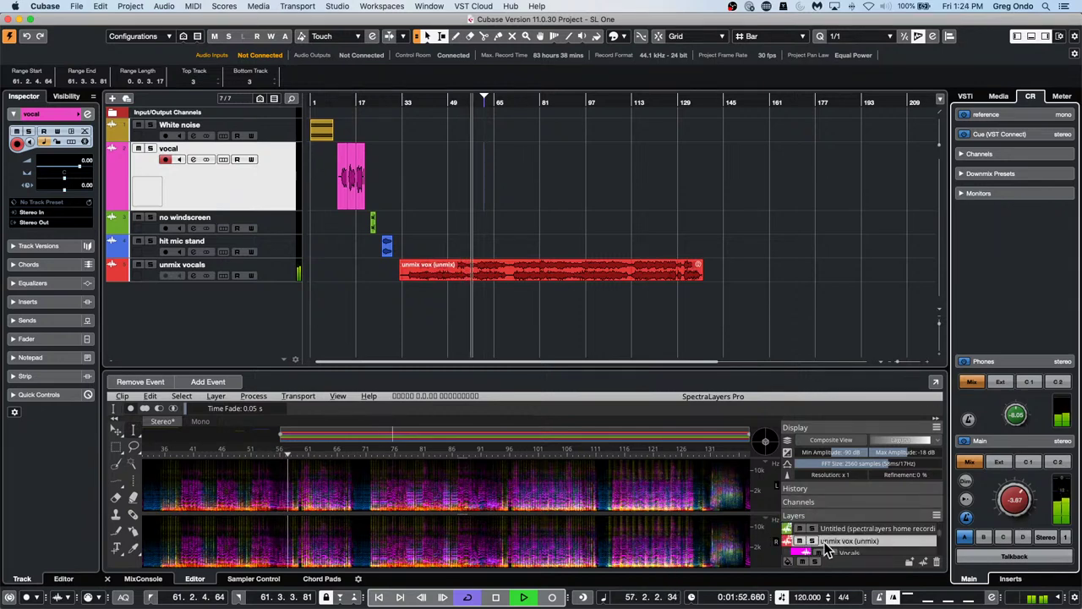
# - Solo the Vocals layer during playback to audition it alone, and turn its solo off again
pyautogui.scroll(-2, 828, 546)
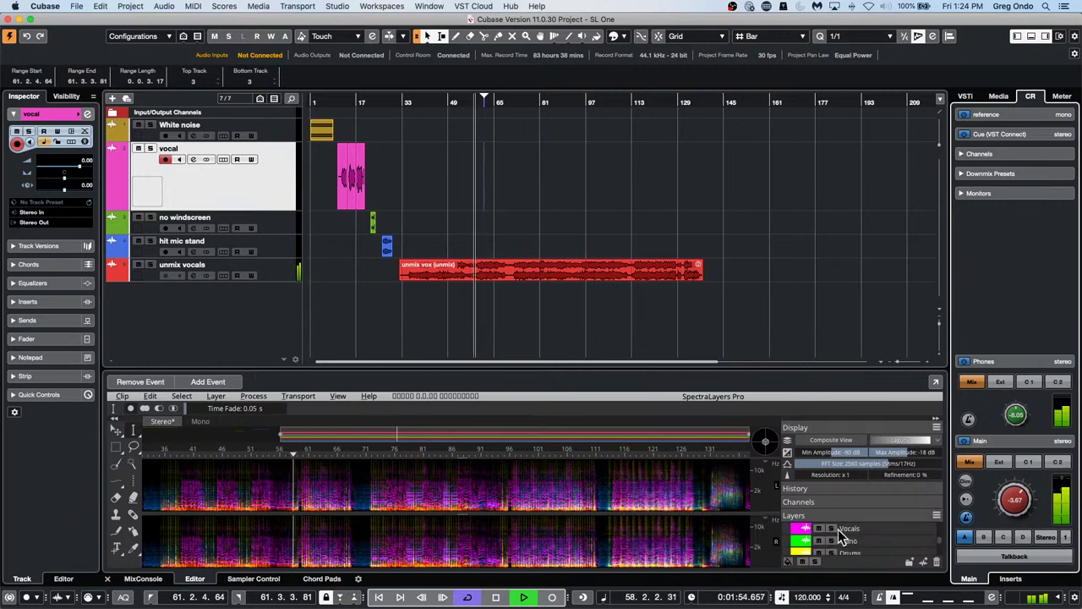
pyautogui.click(832, 529)
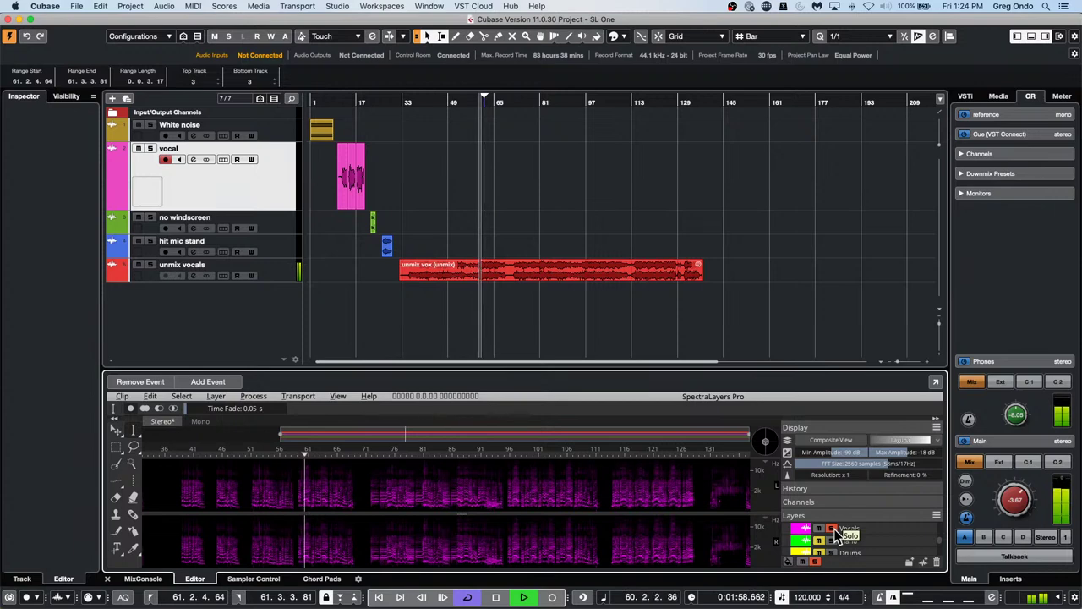
pyautogui.click(833, 531)
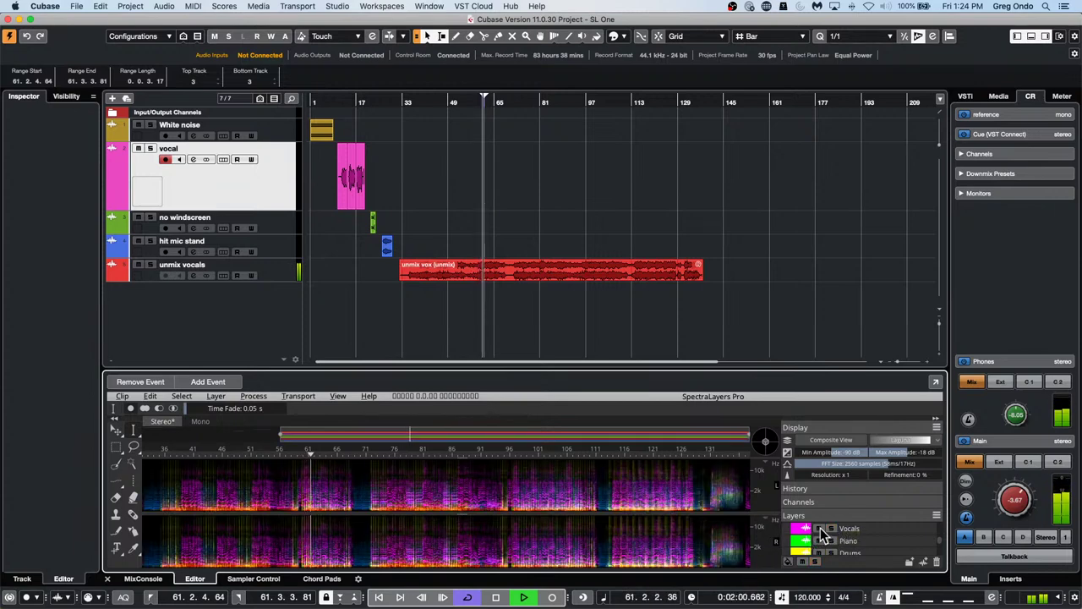
# - Audition the mix with the Vocals layer muted, restarting playback with cycle mode off, and unmute the layer
pyautogui.click(819, 528)
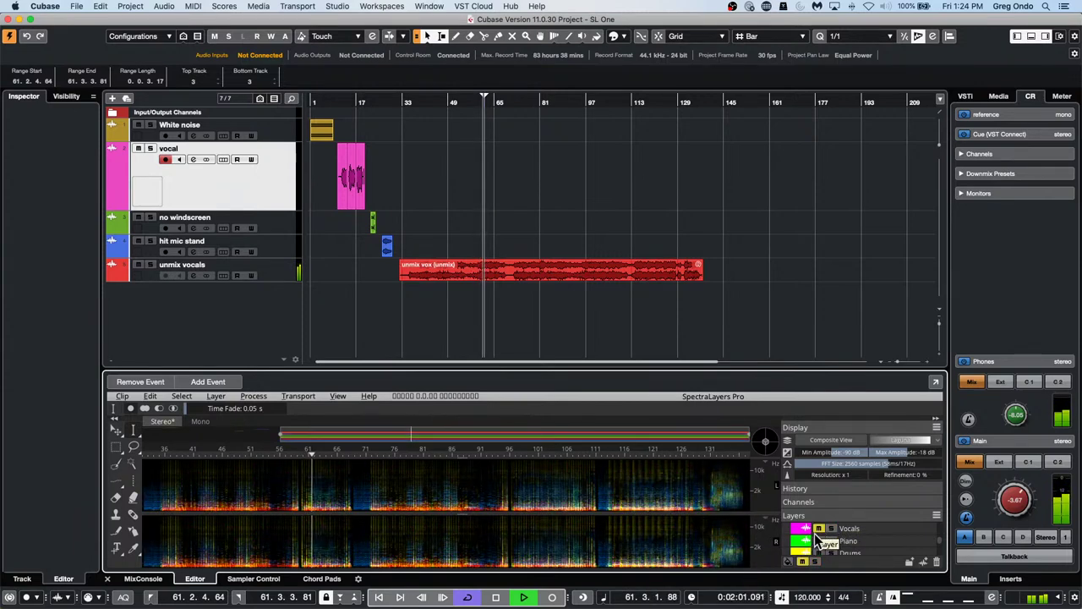
pyautogui.click(496, 597)
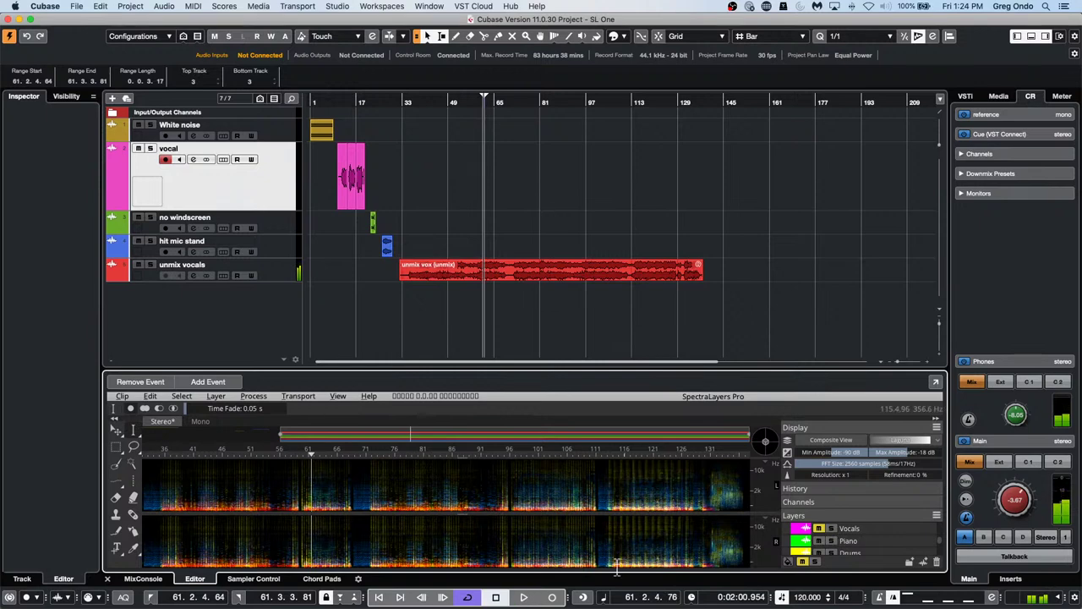
pyautogui.click(467, 597)
pyautogui.press('space')
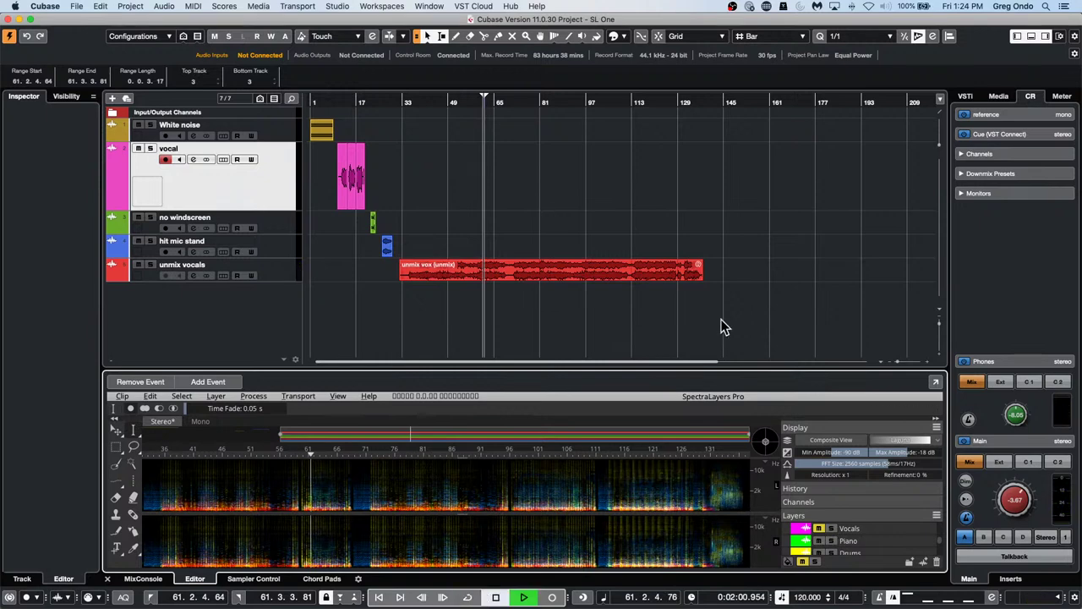
pyautogui.click(819, 529)
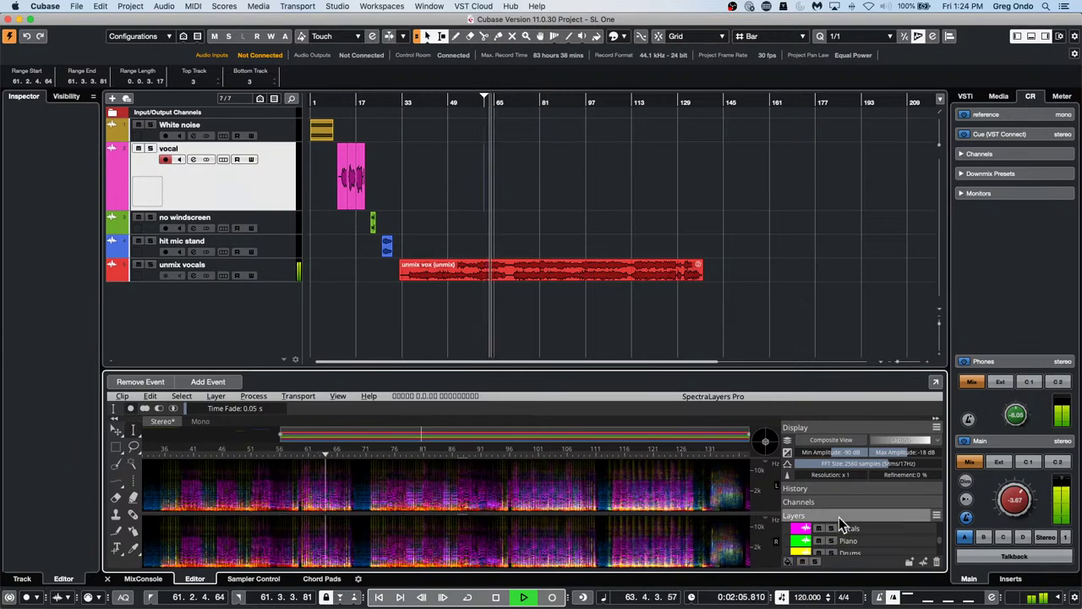
# - Solo the Vocals layer again during playback, turn its solo off and stop playback
pyautogui.click(831, 528)
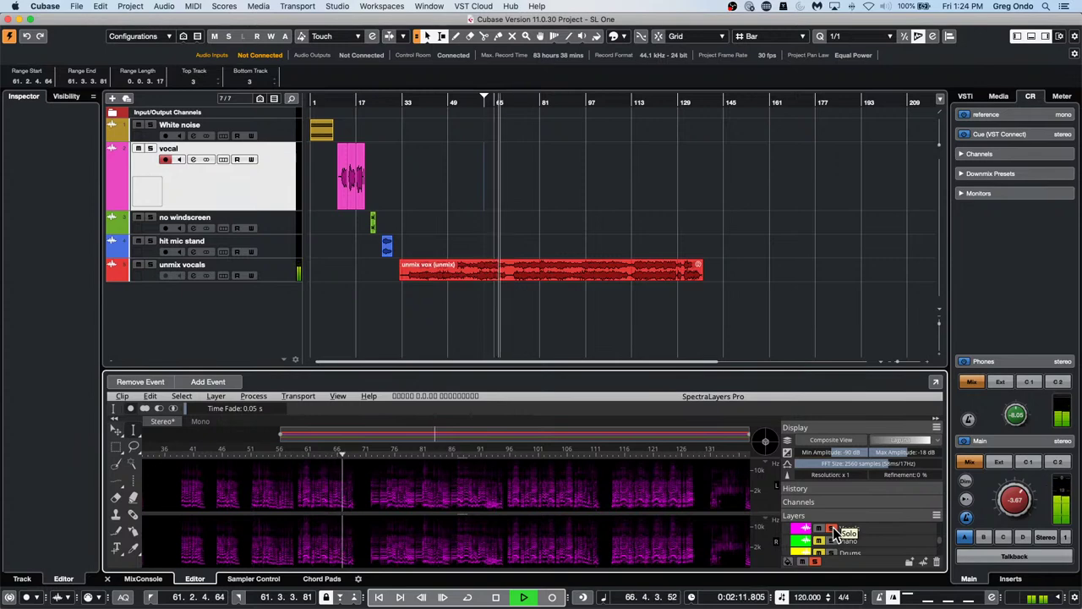
pyautogui.click(834, 531)
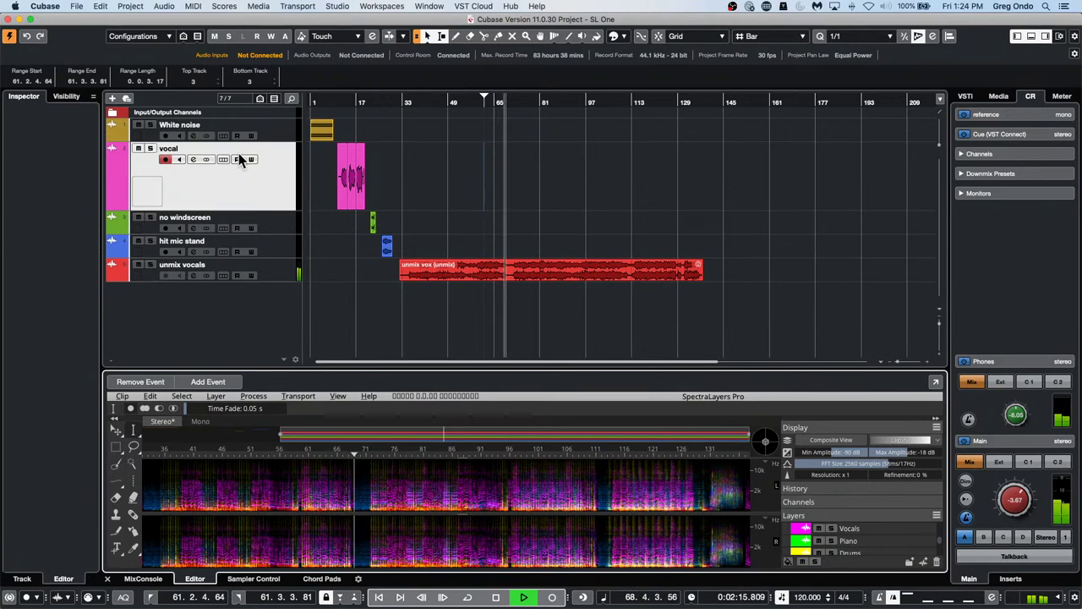
pyautogui.press('space')
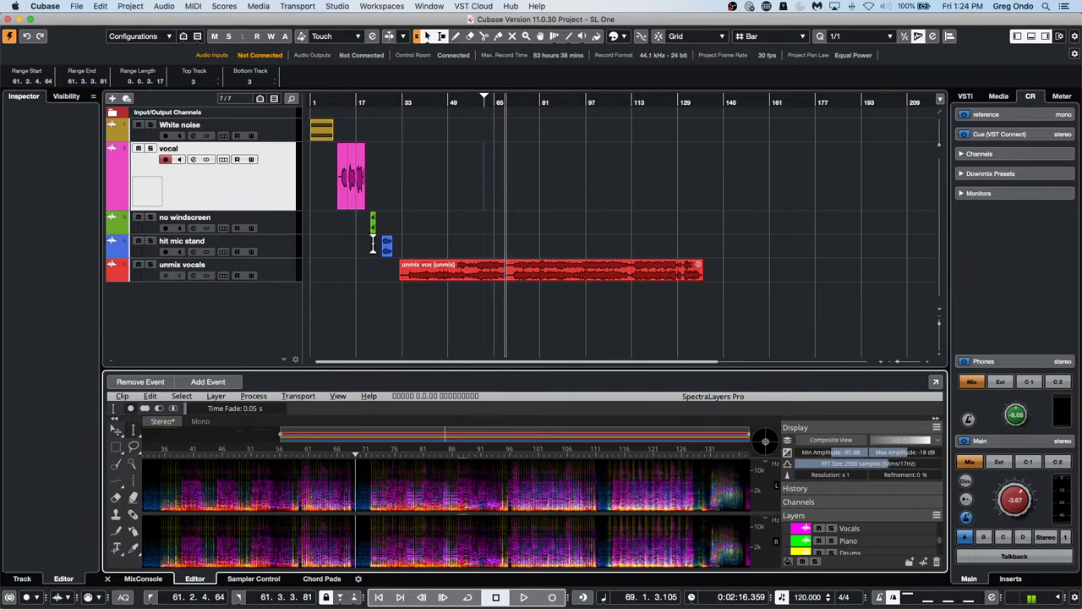
# - Remove the SpectraLayers extension from the unmix vox event on the unmix vocals track
pyautogui.click(594, 279)
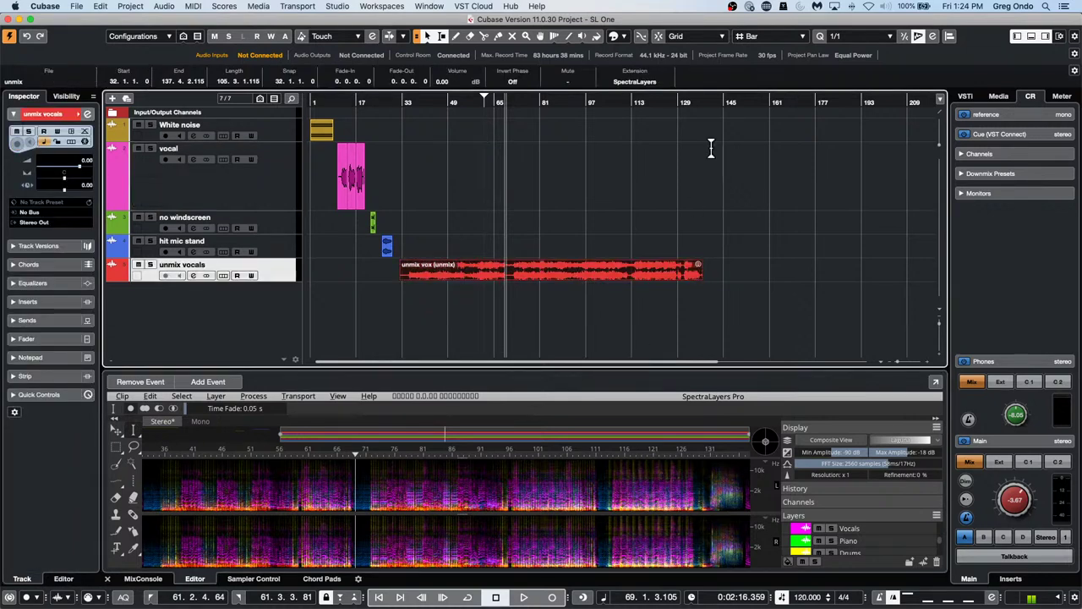
pyautogui.click(627, 81)
pyautogui.click(634, 81)
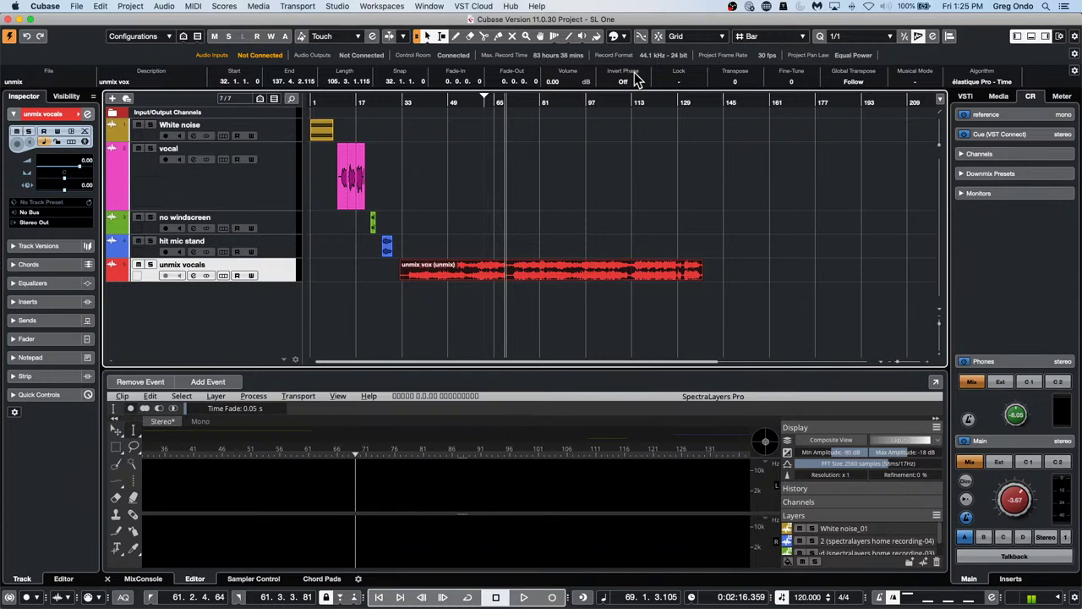
# - Create a new empty project in the October 12 2021 folder
pyautogui.click(76, 6)
pyautogui.click(89, 19)
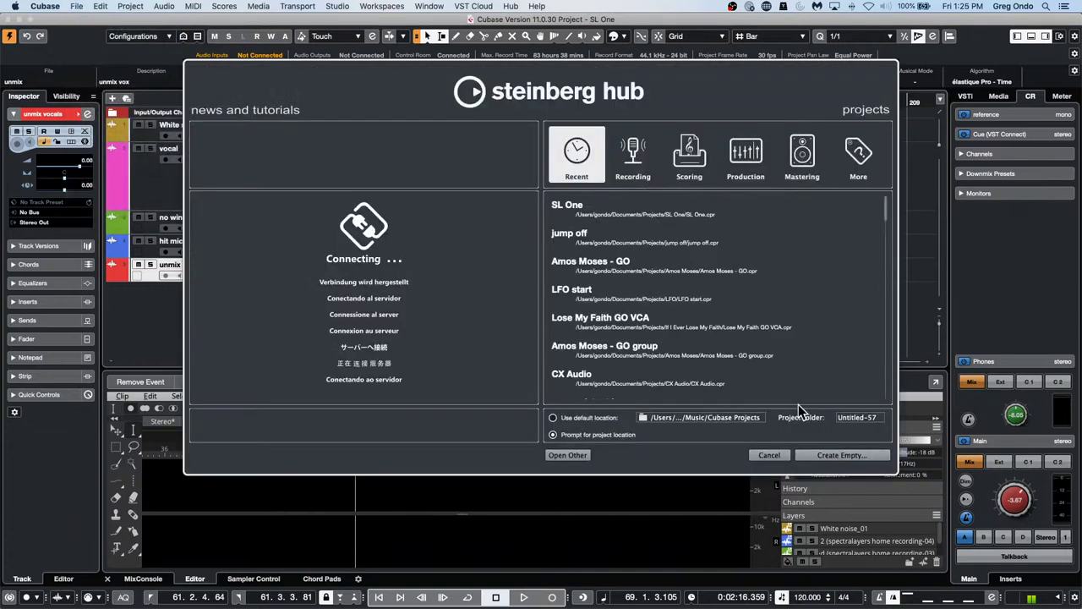
pyautogui.click(841, 461)
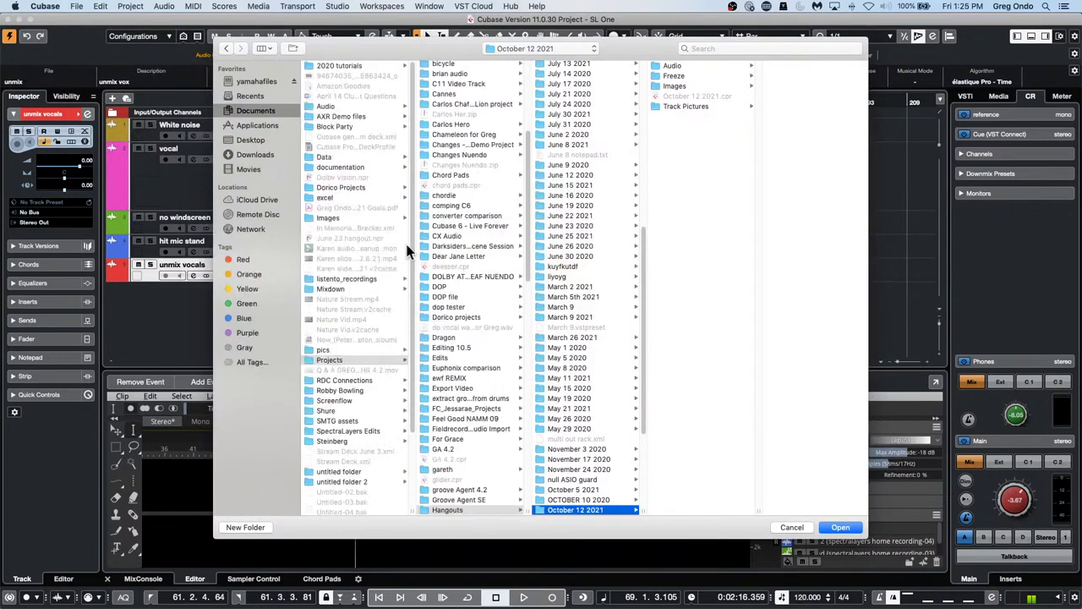
pyautogui.click(835, 526)
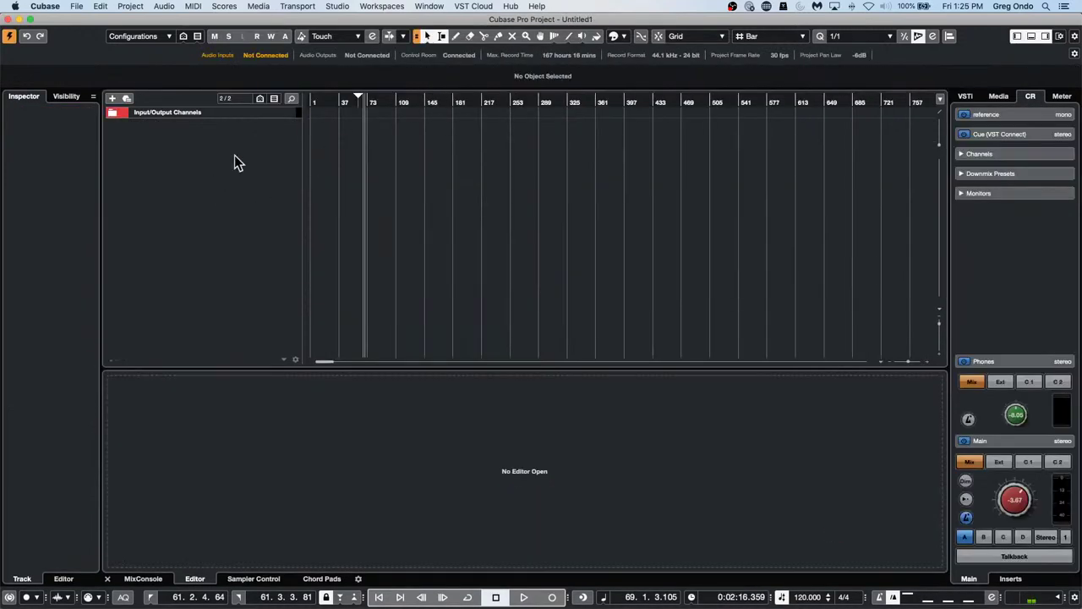
# - Add one stereo audio track named 11111
pyautogui.rightClick(234, 155)
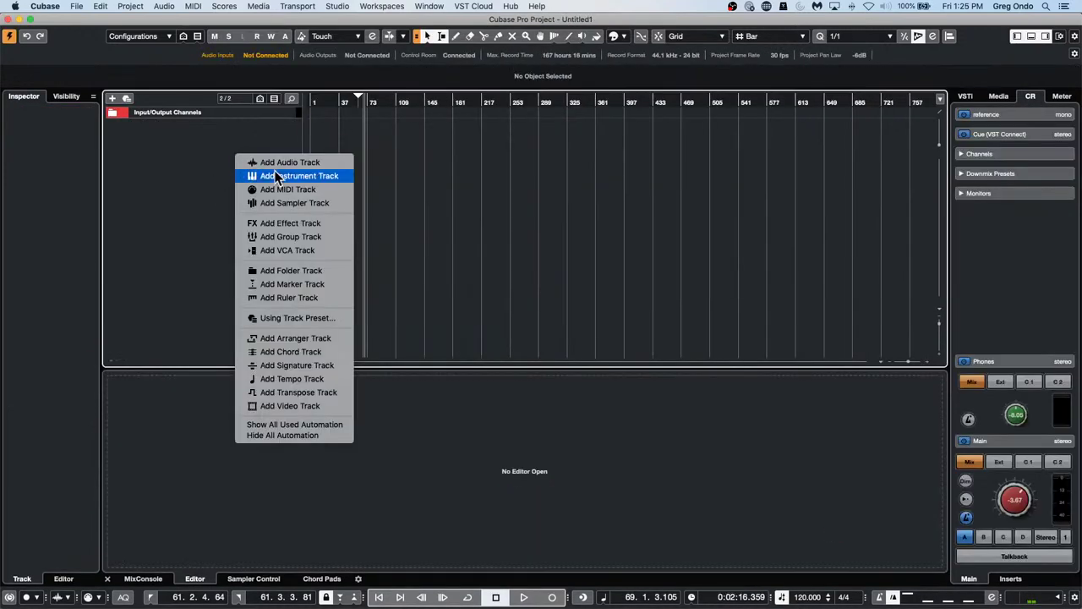
pyautogui.click(296, 164)
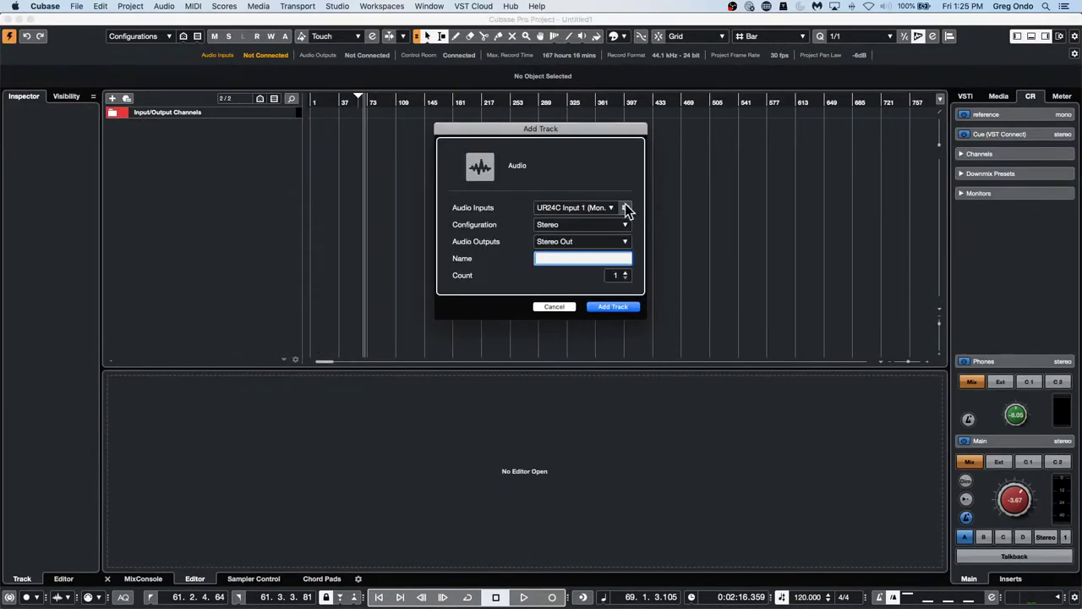
pyautogui.write('11111')
pyautogui.press('Return')
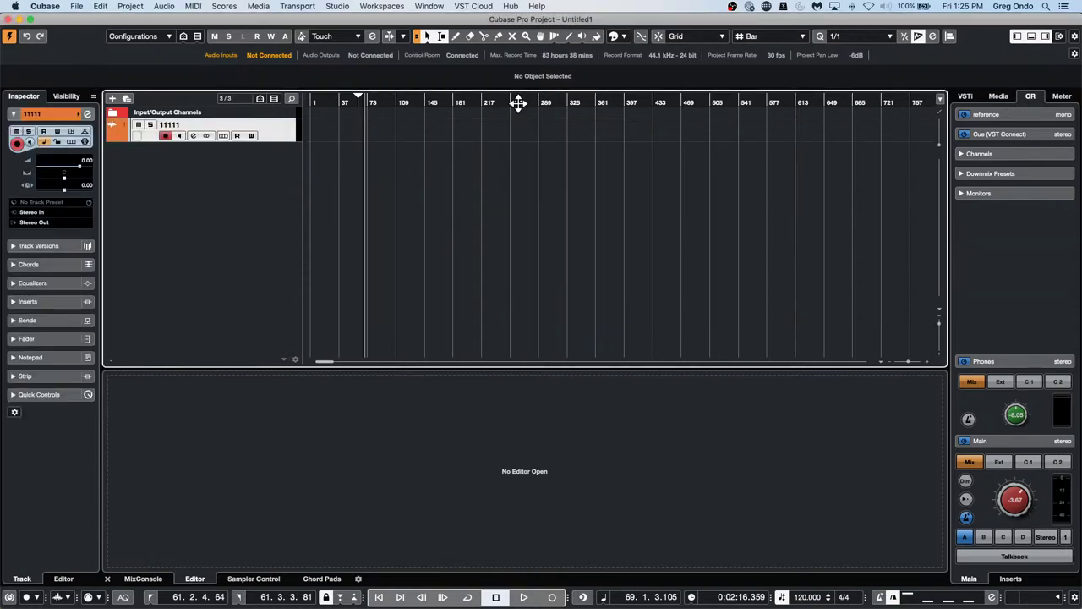
# - Record about 8.8 seconds of audio on the 11111 track, starting near bar 69
pyautogui.click(525, 598)
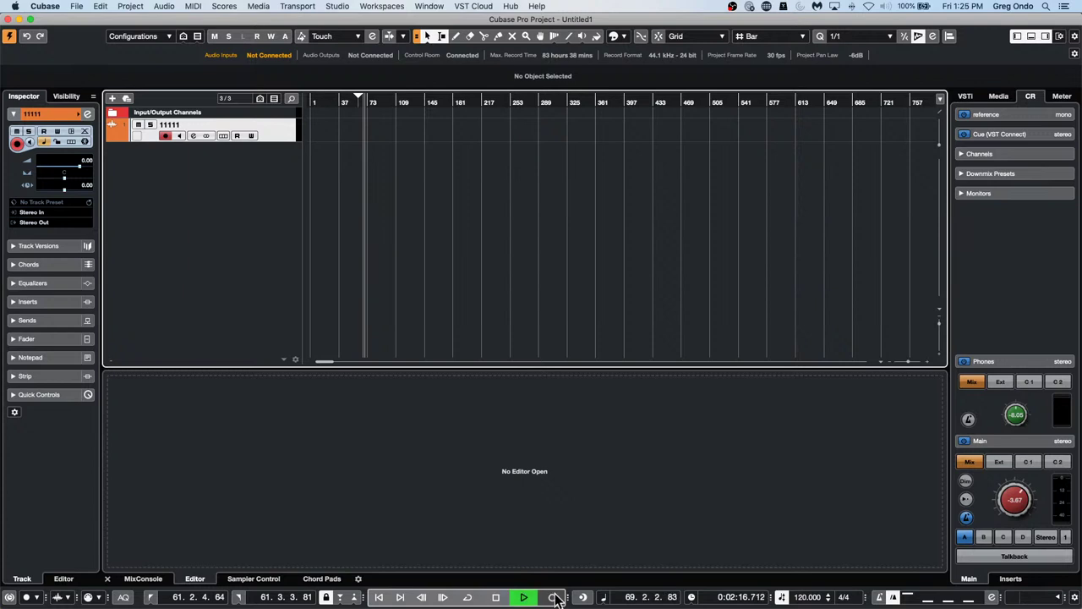
pyautogui.click(552, 597)
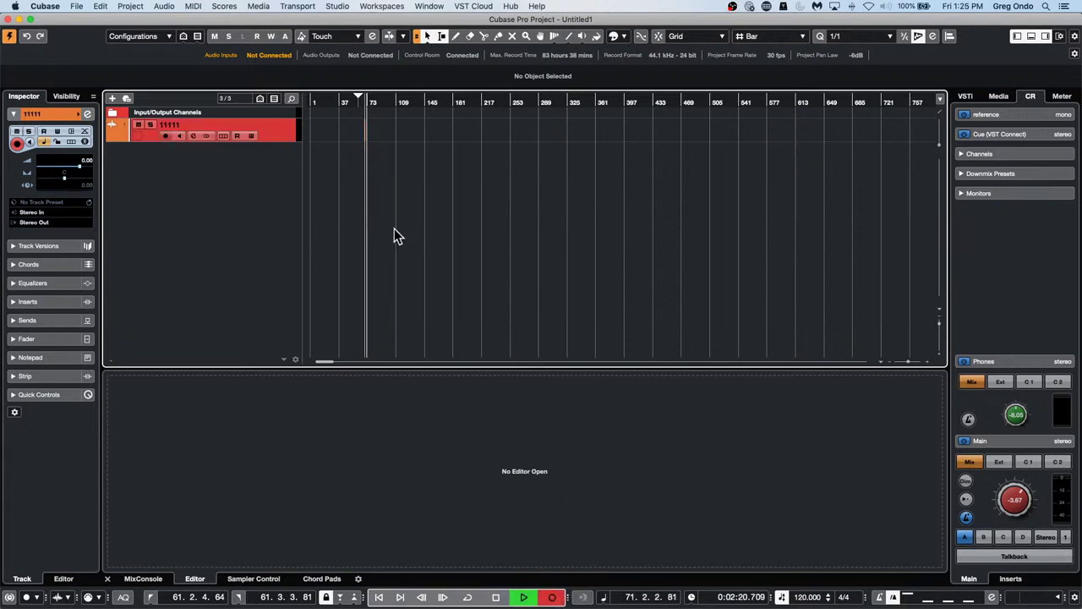
pyautogui.press('h')
pyautogui.press('h')
pyautogui.press('h')
pyautogui.press('h')
pyautogui.press('h')
pyautogui.press('h')
pyautogui.press('h')
pyautogui.press('h')
pyautogui.press('h')
pyautogui.press('h')
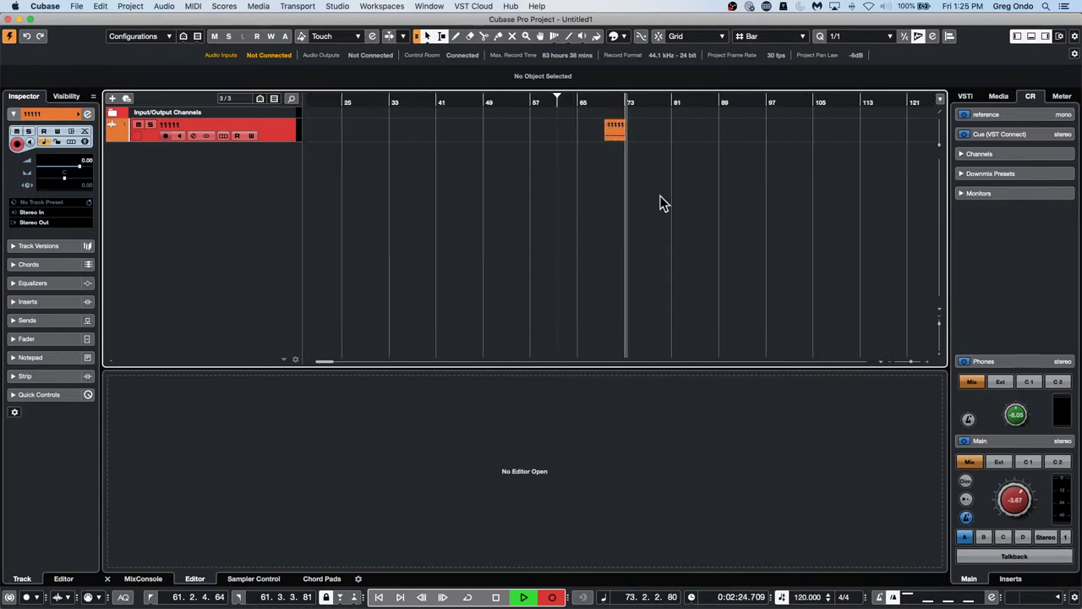
pyautogui.press('space')
# - Erase the recorded event from the 11111 track with the Erase tool
pyautogui.click(258, 5)
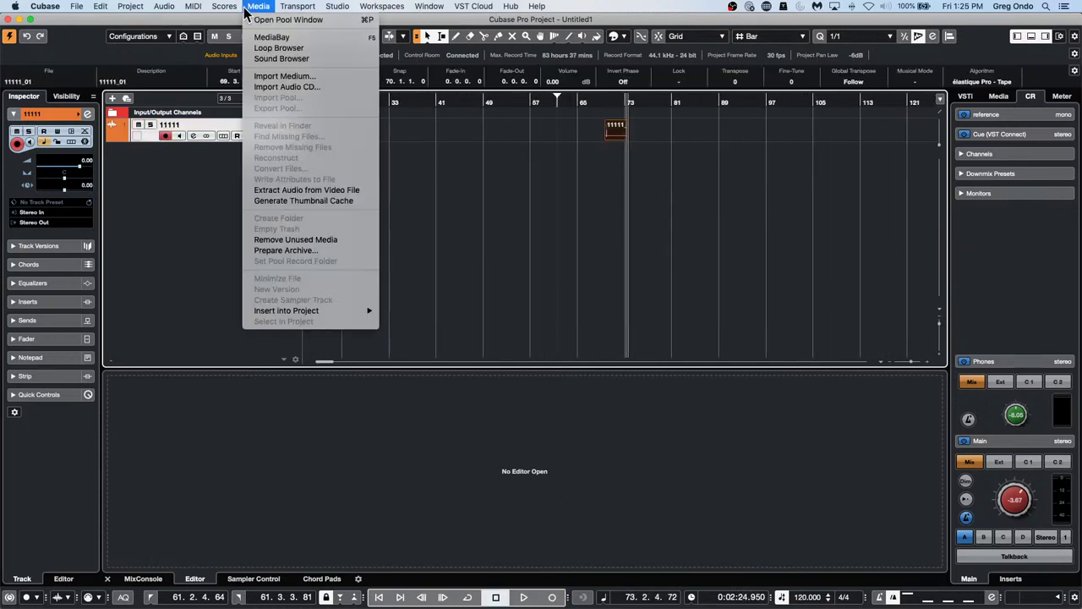
pyautogui.click(547, 152)
pyautogui.rightClick(547, 152)
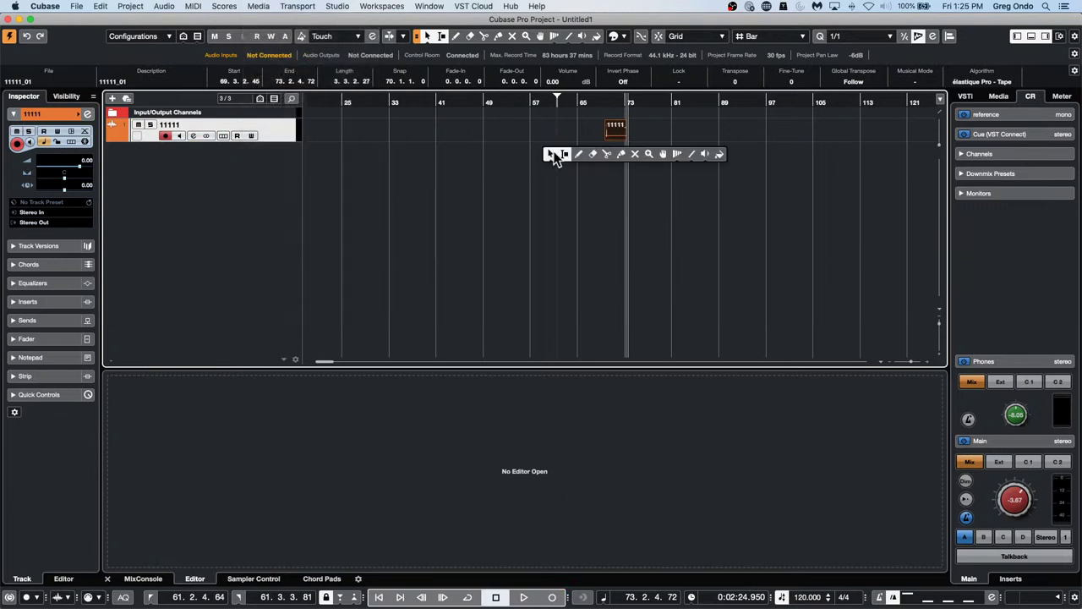
pyautogui.click(593, 154)
pyautogui.click(612, 129)
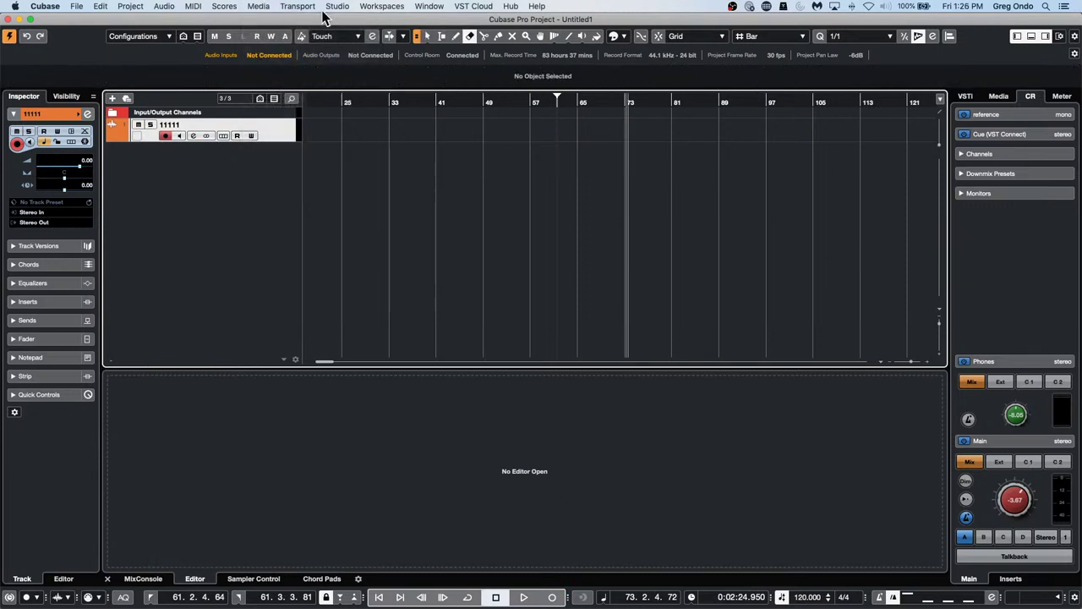
# - Open the Pool, examine the contents of its Trash folder and try to drag the 11111_01 clip back to the project
pyautogui.click(232, 6)
pyautogui.moveTo(254, 6)
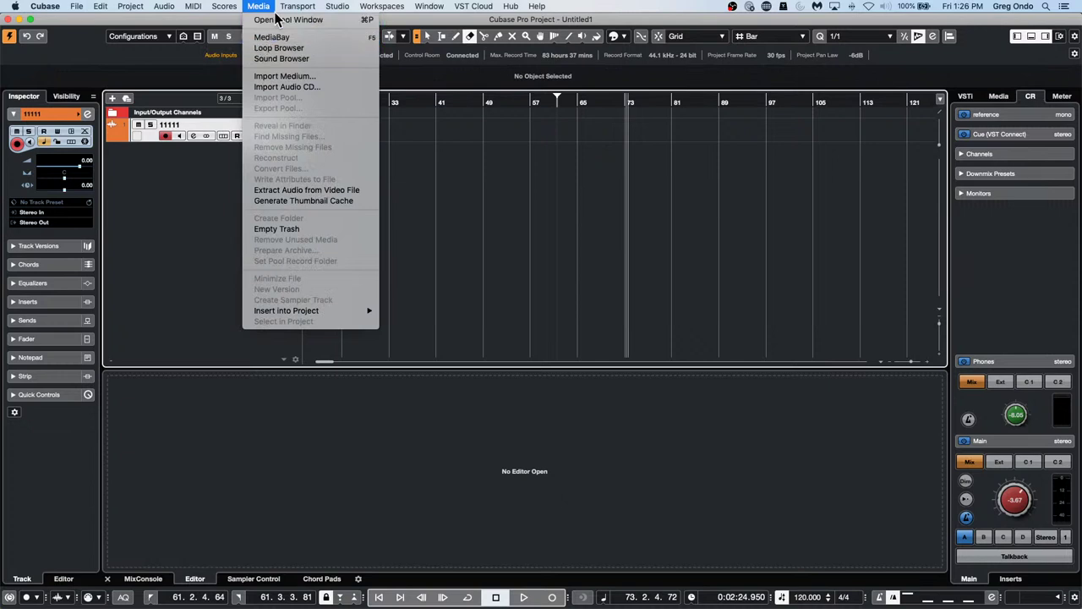
pyautogui.click(279, 19)
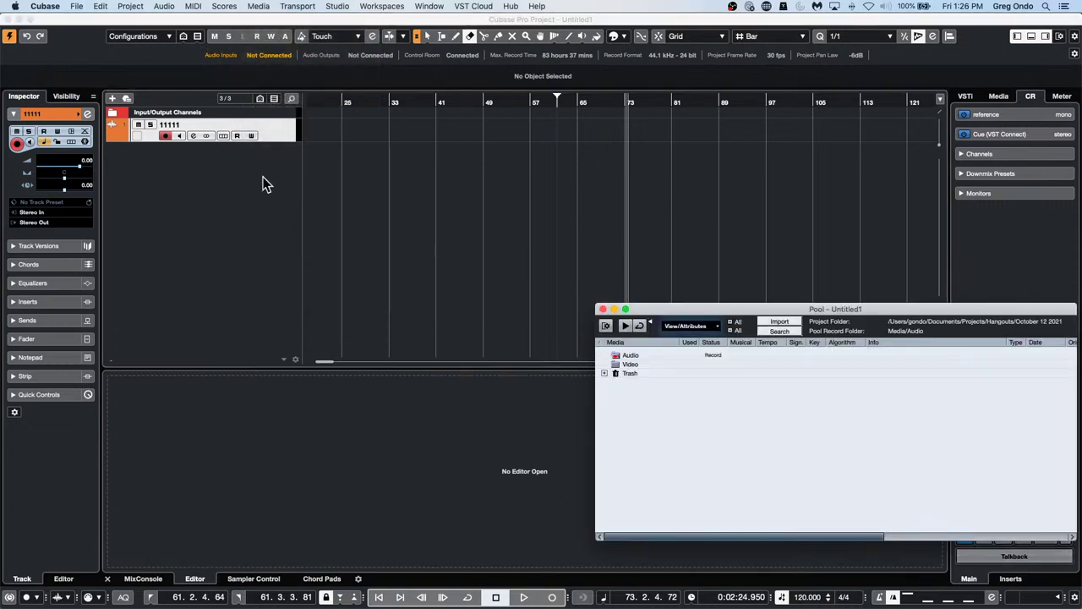
pyautogui.click(605, 372)
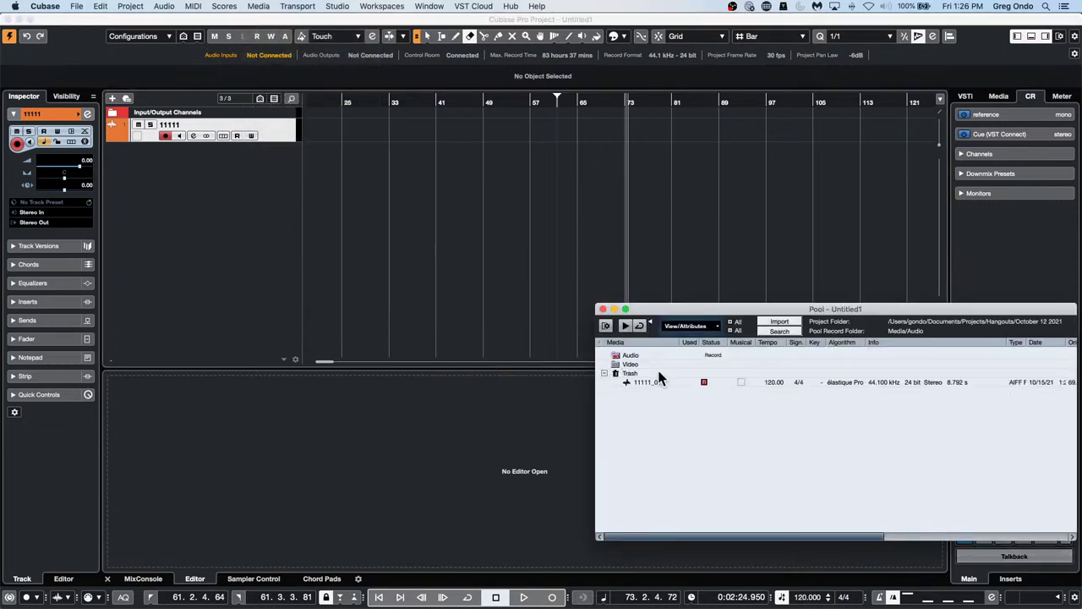
pyautogui.rightClick(633, 354)
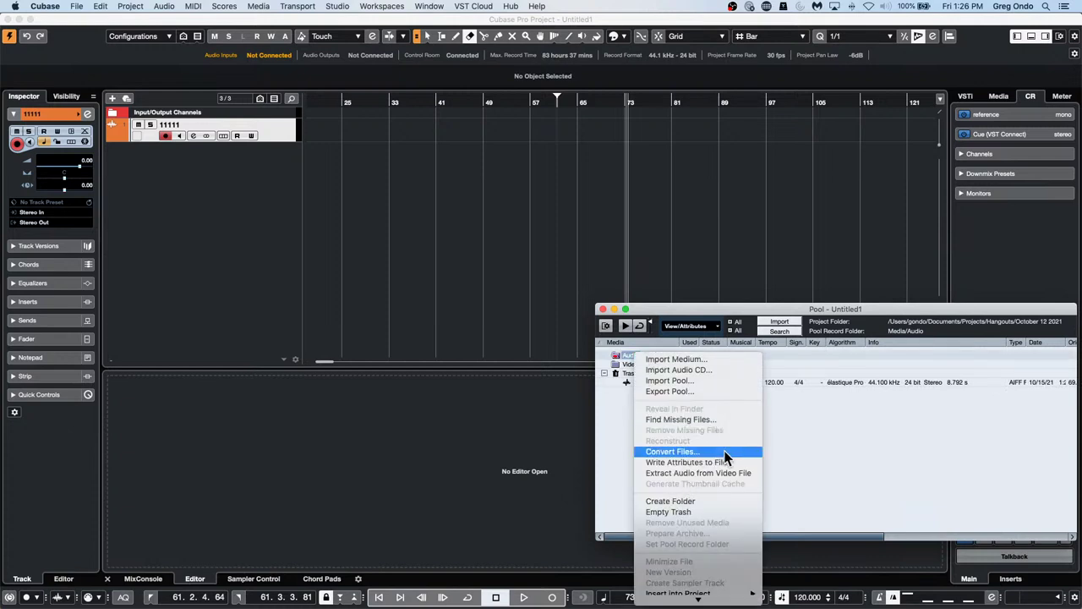
pyautogui.click(842, 479)
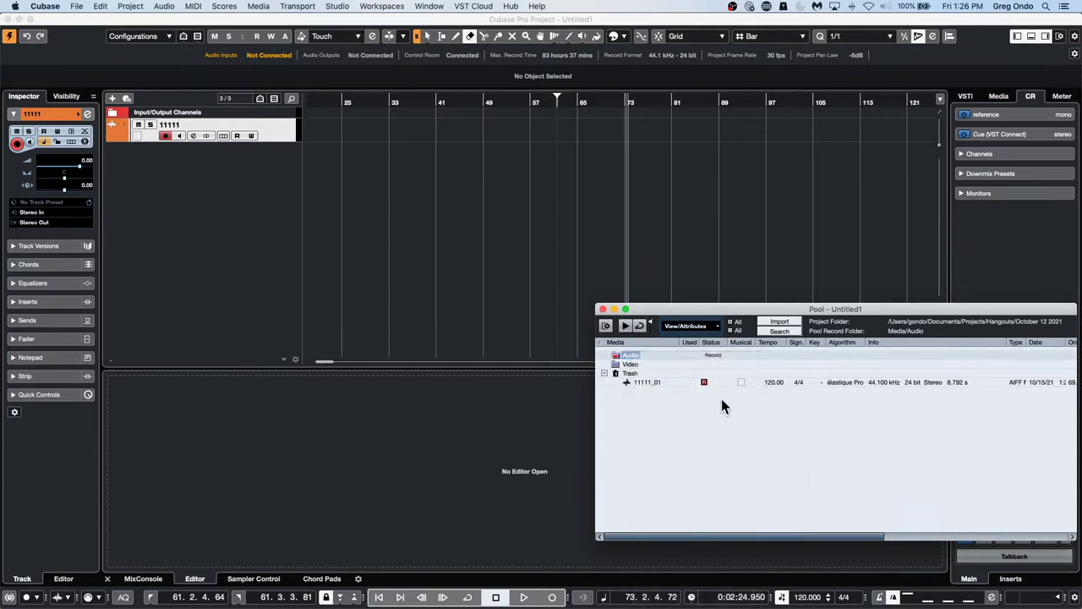
pyautogui.click(643, 382)
pyautogui.moveTo(643, 382); pyautogui.dragTo(394, 135)
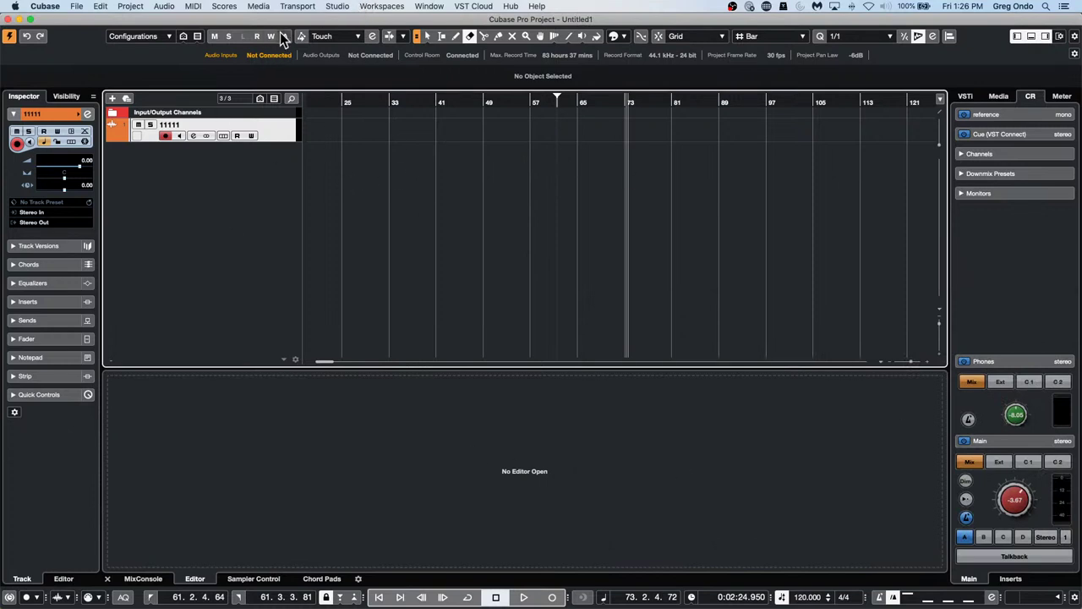
# - Undo the erasing of the recorded event and switch back to the Object Selection tool
pyautogui.click(257, 6)
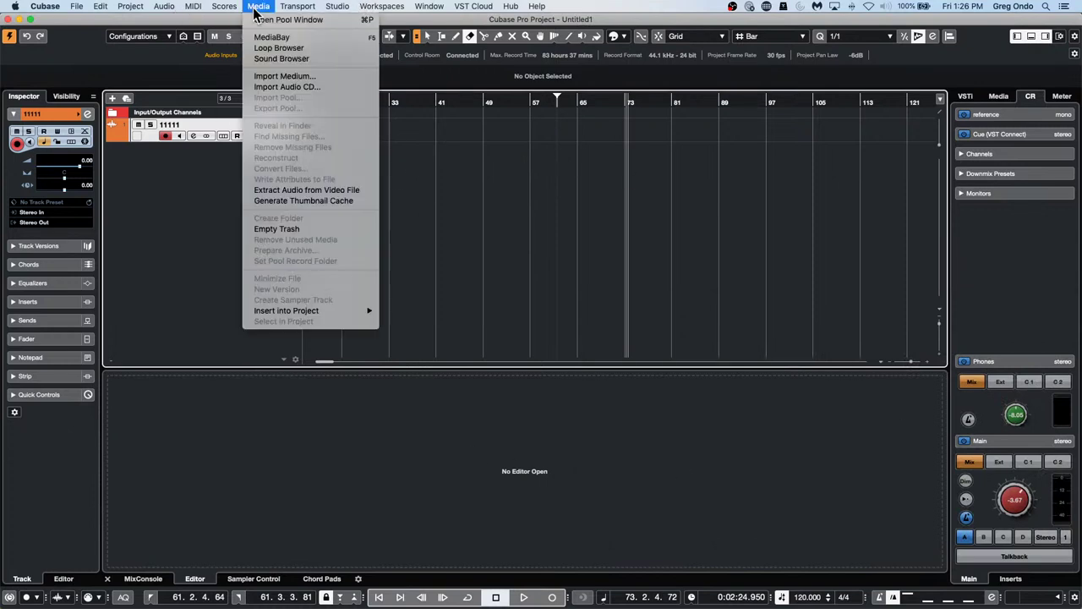
pyautogui.click(532, 107)
pyautogui.press('super+z')
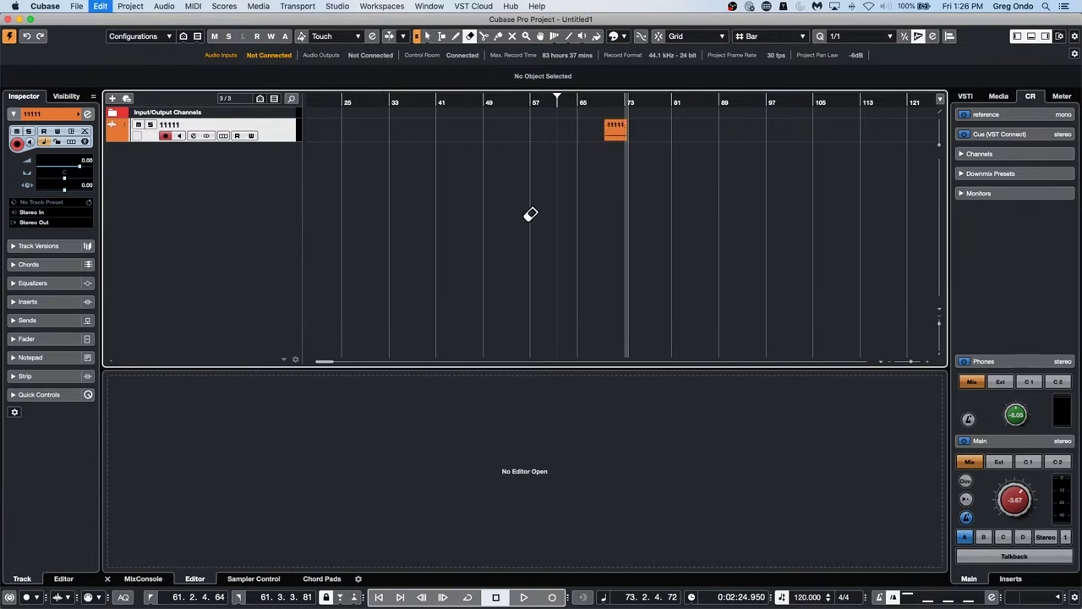
pyautogui.rightClick(608, 144)
pyautogui.click(614, 156)
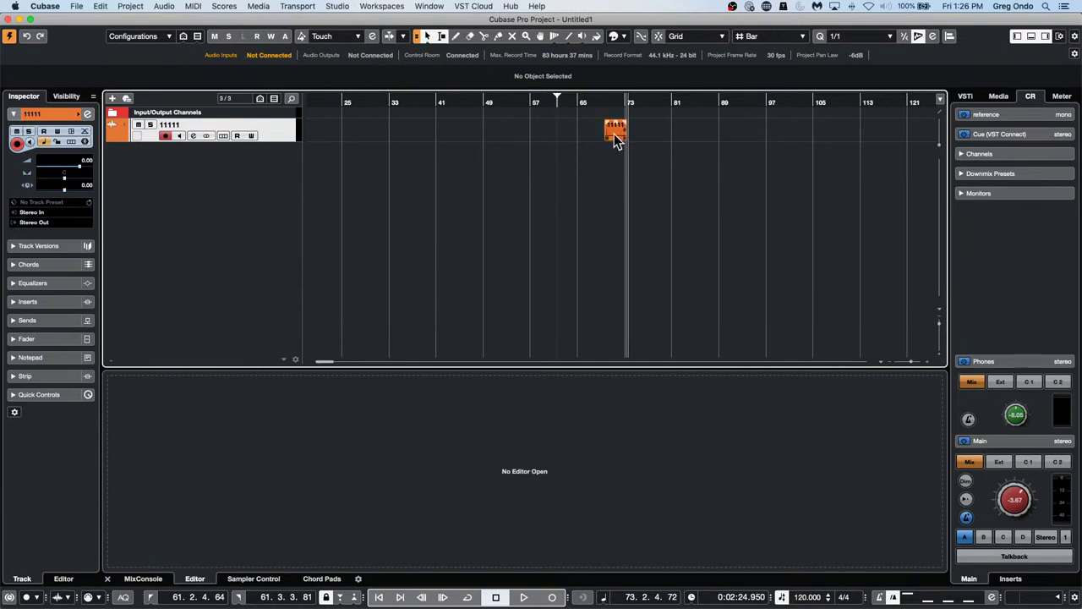
pyautogui.click(258, 7)
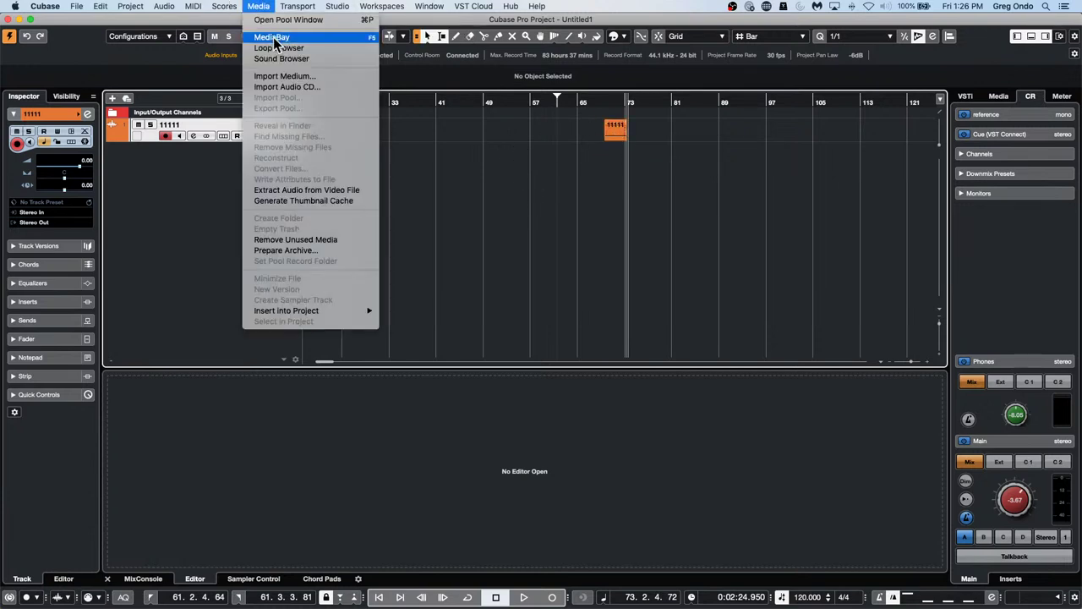
pyautogui.click(273, 38)
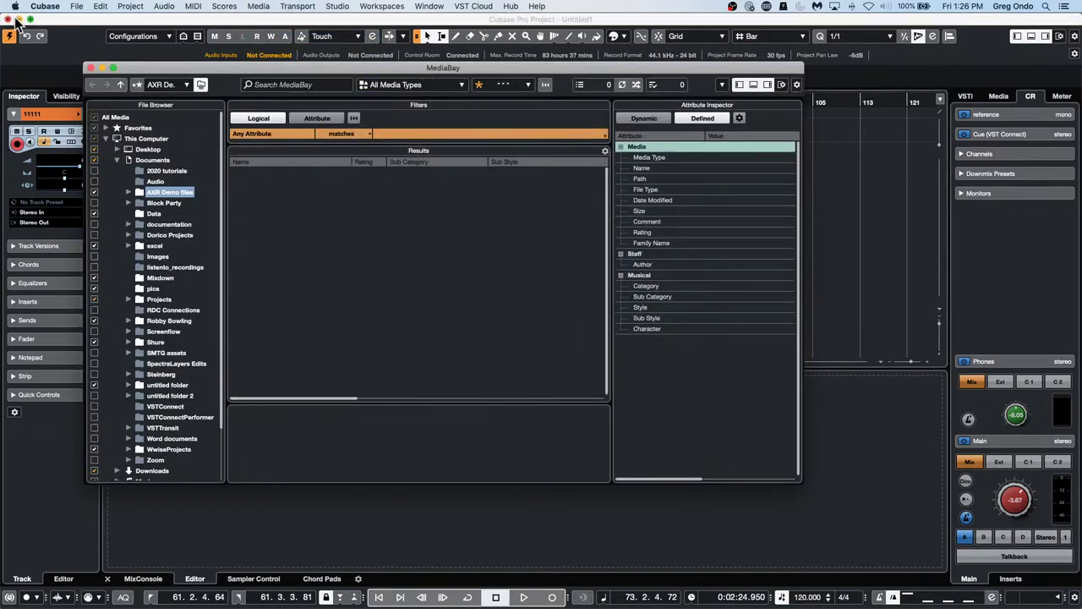
pyautogui.click(90, 67)
# - Open the Pool again and remove the 11111 track from the project
pyautogui.click(169, 7)
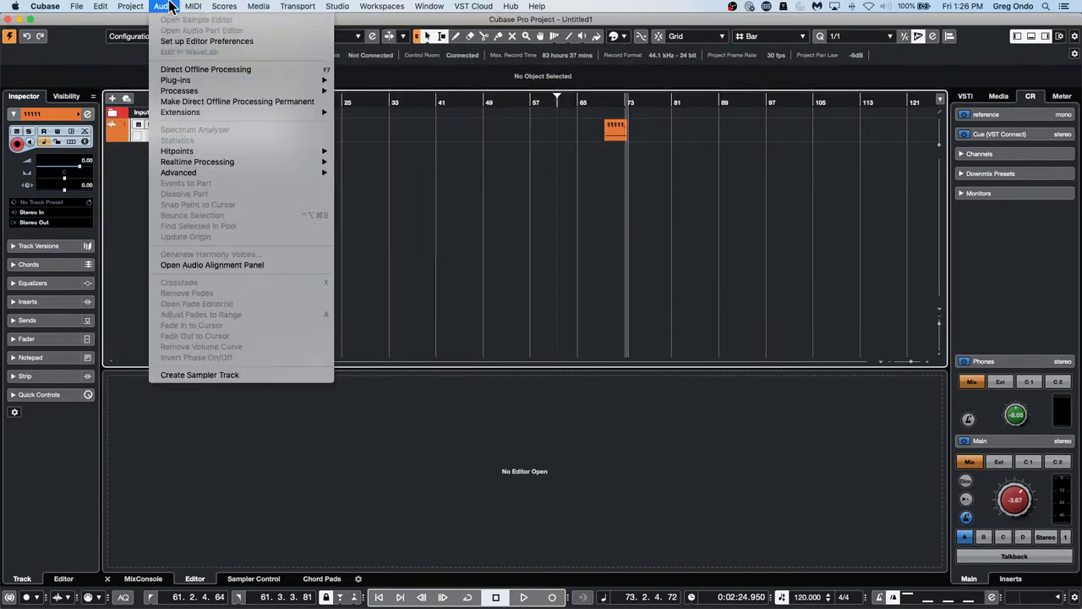
pyautogui.click(267, 22)
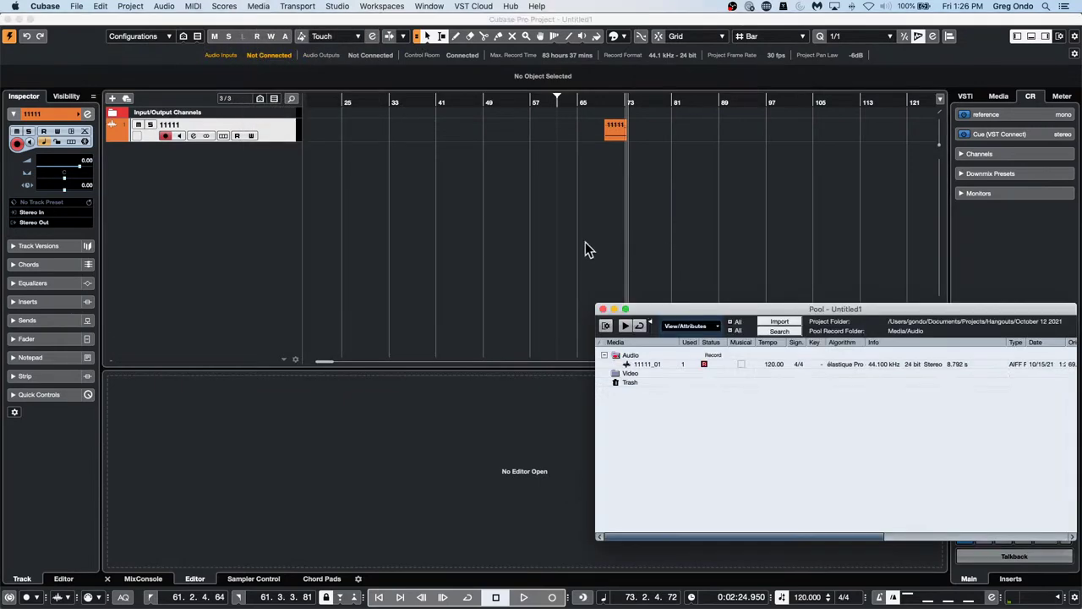
pyautogui.rightClick(293, 123)
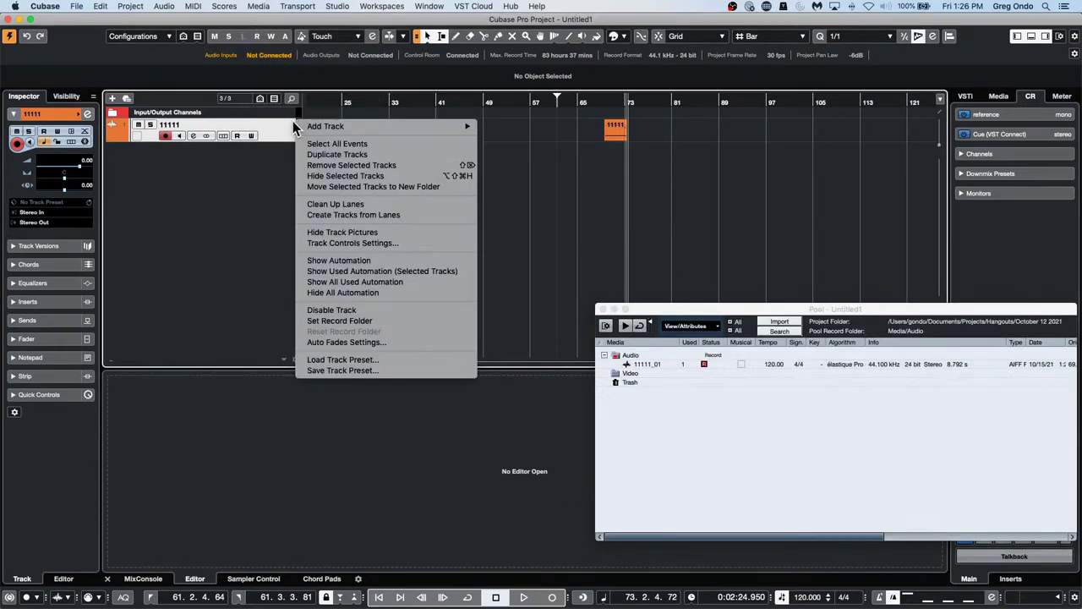
pyautogui.click(292, 121)
pyautogui.rightClick(283, 123)
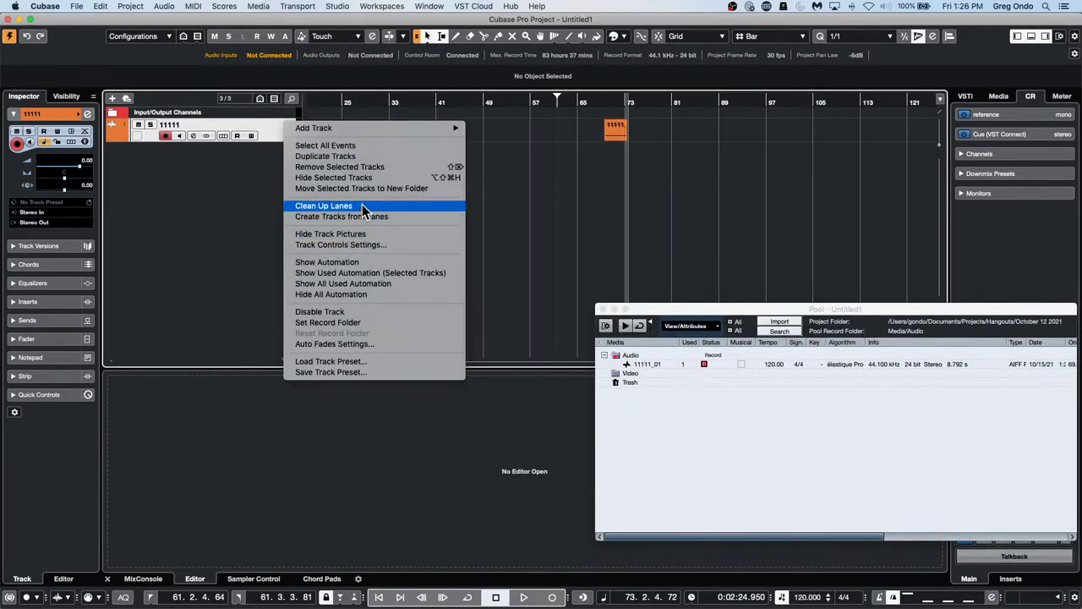
pyautogui.click(376, 167)
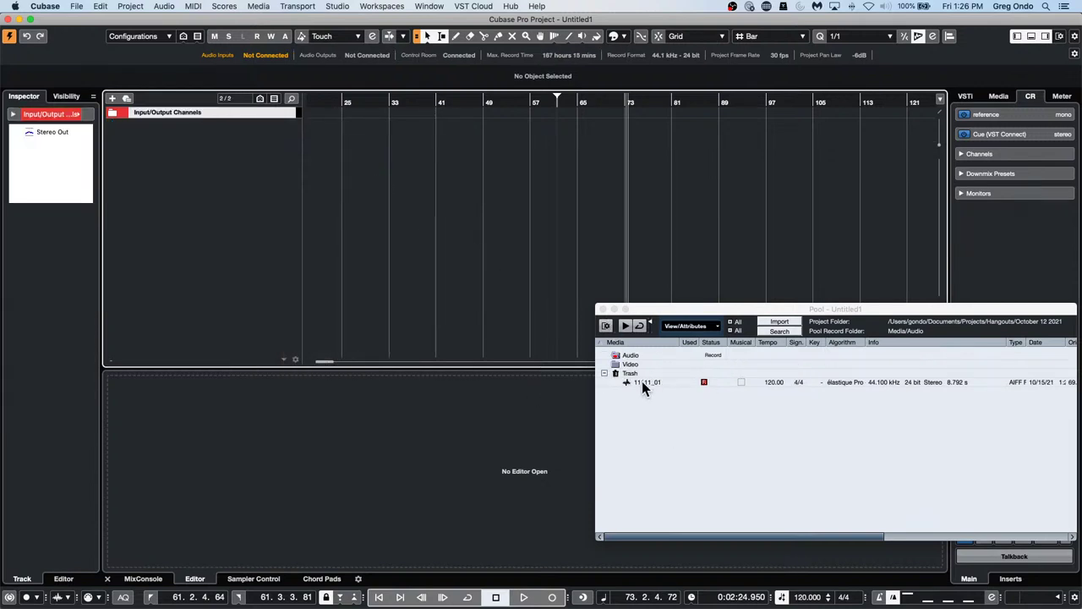
# - Move the 11111_01 clip from the Pool's Trash folder into its Audio folder, then remove the unused media to the Trash
pyautogui.moveTo(643, 381); pyautogui.dragTo(640, 361)
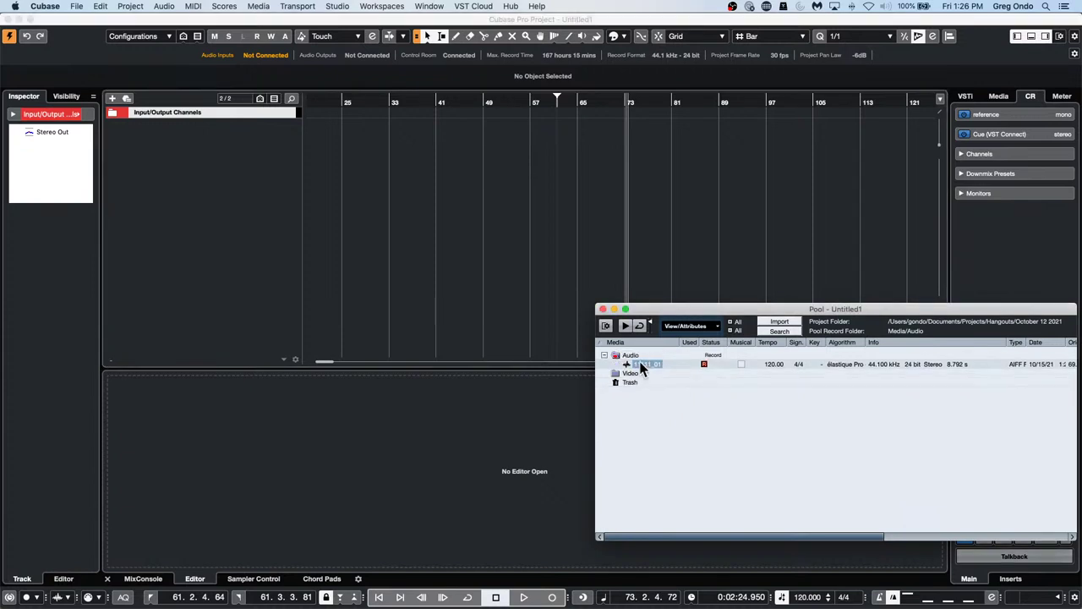
pyautogui.press('Delete')
pyautogui.click(169, 7)
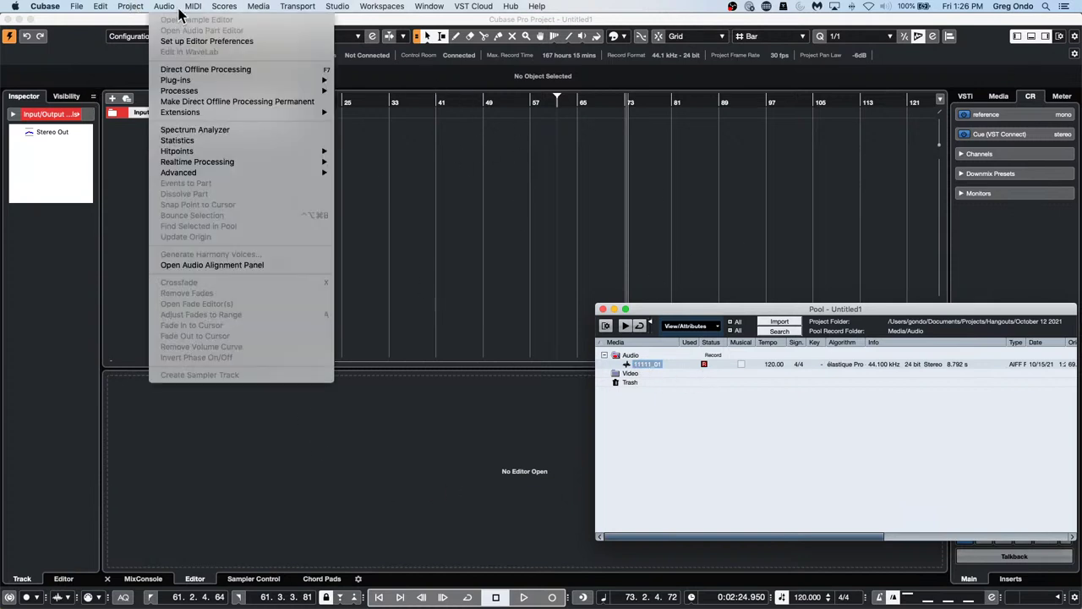
pyautogui.moveTo(196, 80)
pyautogui.click(667, 425)
pyautogui.rightClick(648, 418)
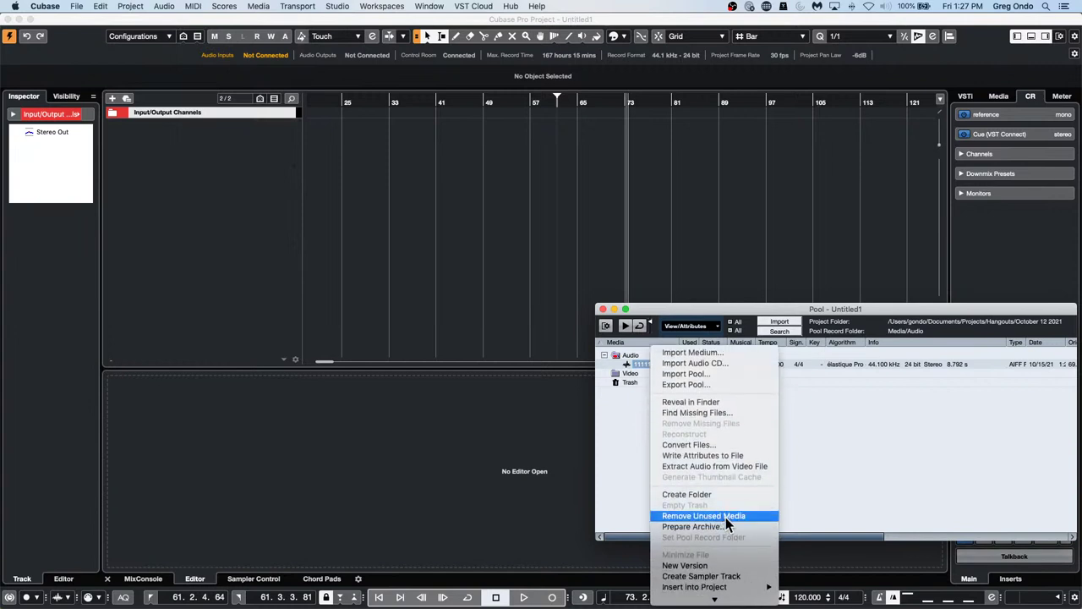
pyautogui.click(720, 516)
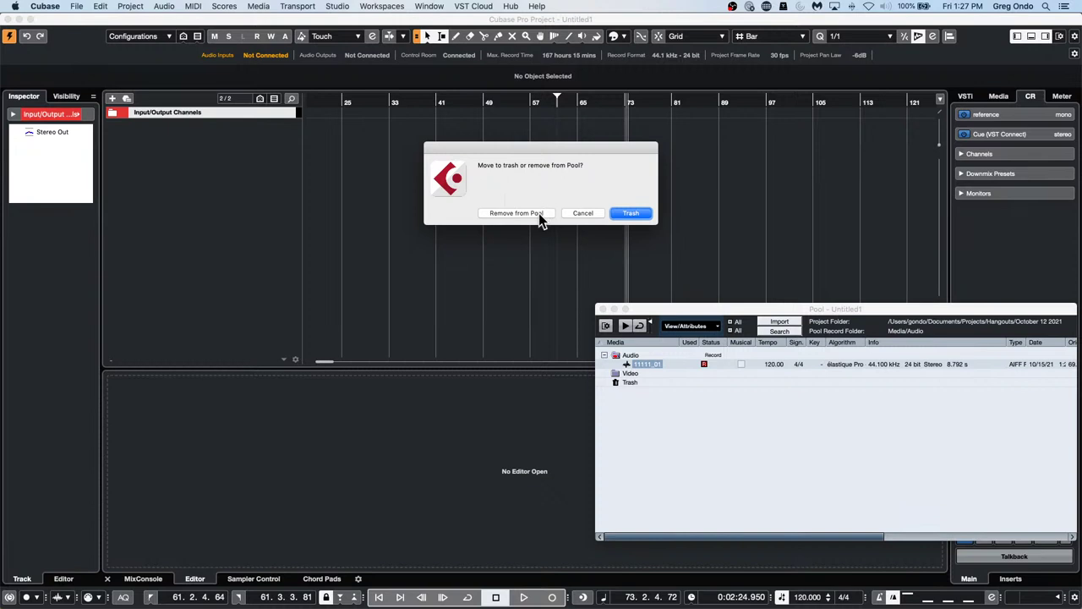
pyautogui.click(640, 215)
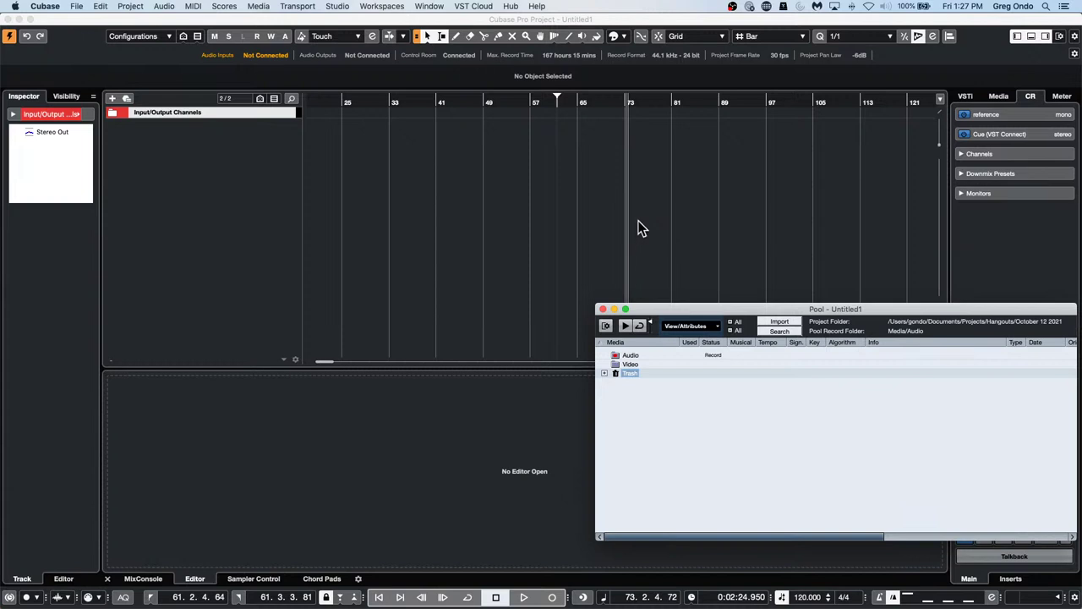
# - Restore the 11111_01 clip from the Trash folder to the Audio folder, check that folder's contents and close the Pool
pyautogui.click(604, 374)
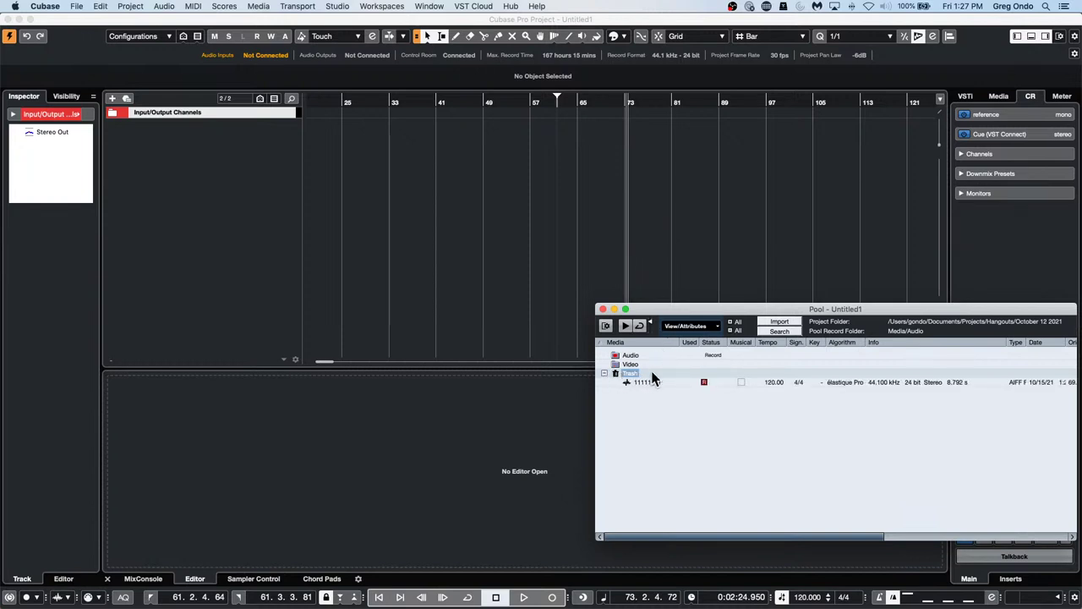
pyautogui.moveTo(646, 381); pyautogui.dragTo(644, 353)
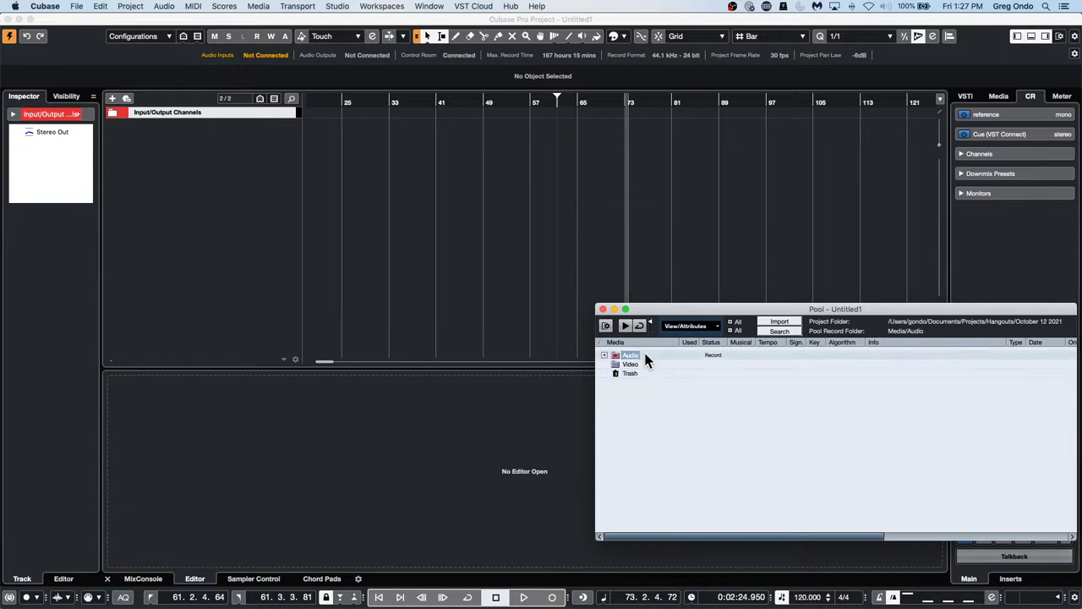
pyautogui.click(604, 355)
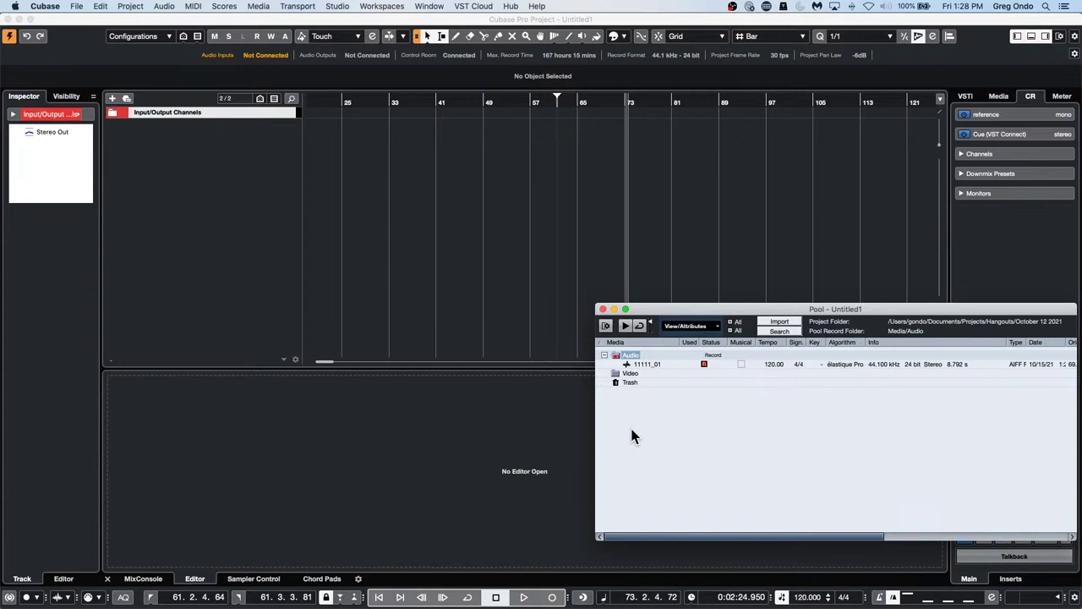
pyautogui.click(603, 309)
# - Add one stereo audio track routed to Stereo Out and record a take about one bar long on it
pyautogui.rightClick(201, 143)
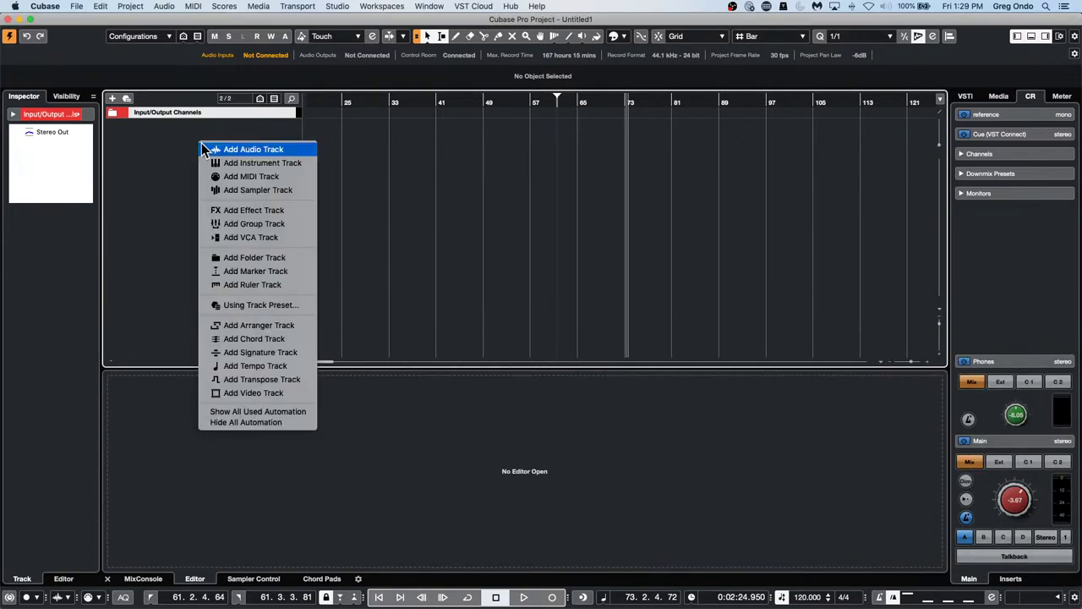
pyautogui.click(291, 152)
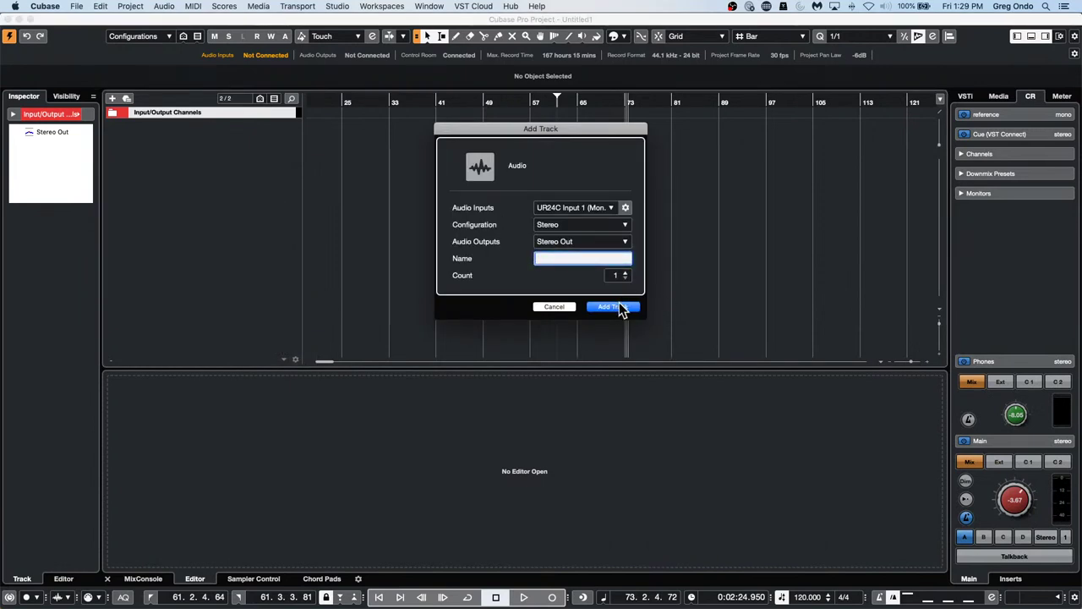
pyautogui.click(622, 310)
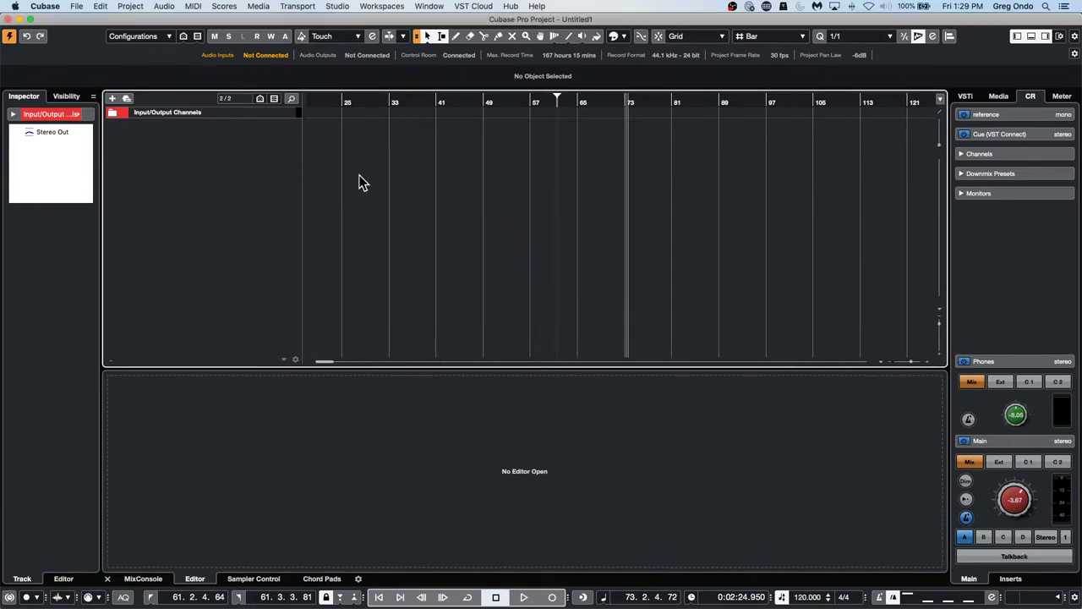
pyautogui.click(551, 597)
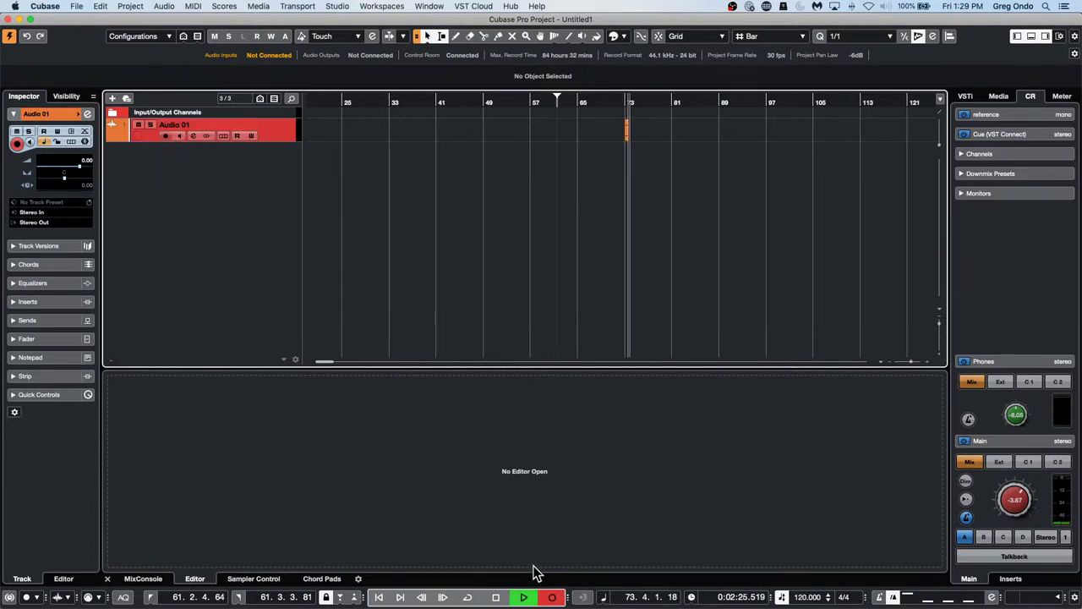
pyautogui.click(495, 596)
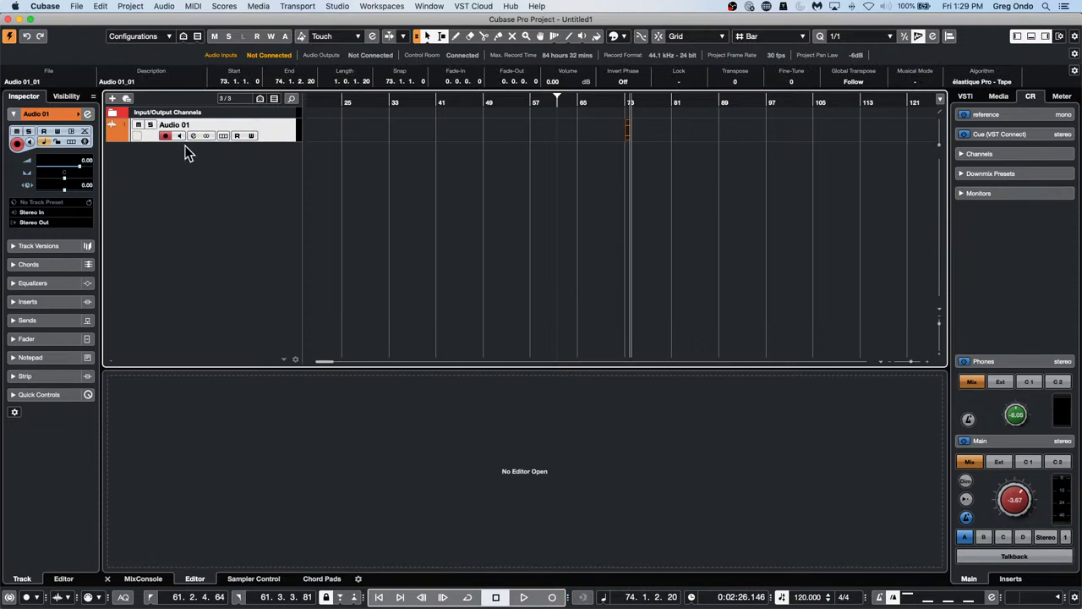
# - Examine the Auto Monitoring options in the VST preferences and keep the mode on Manual
pyautogui.click(65, 7)
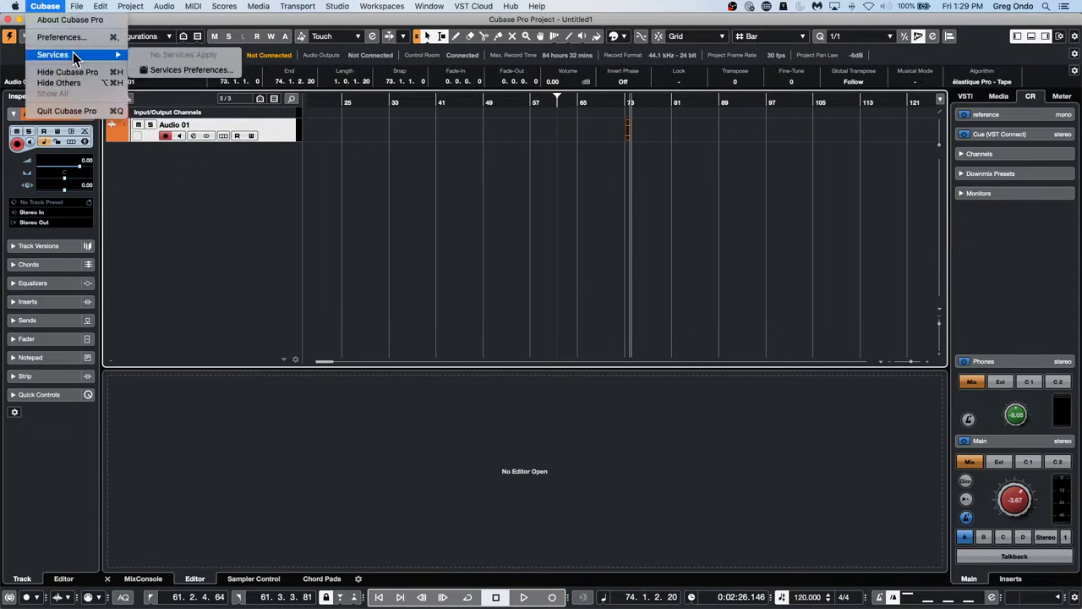
pyautogui.click(74, 38)
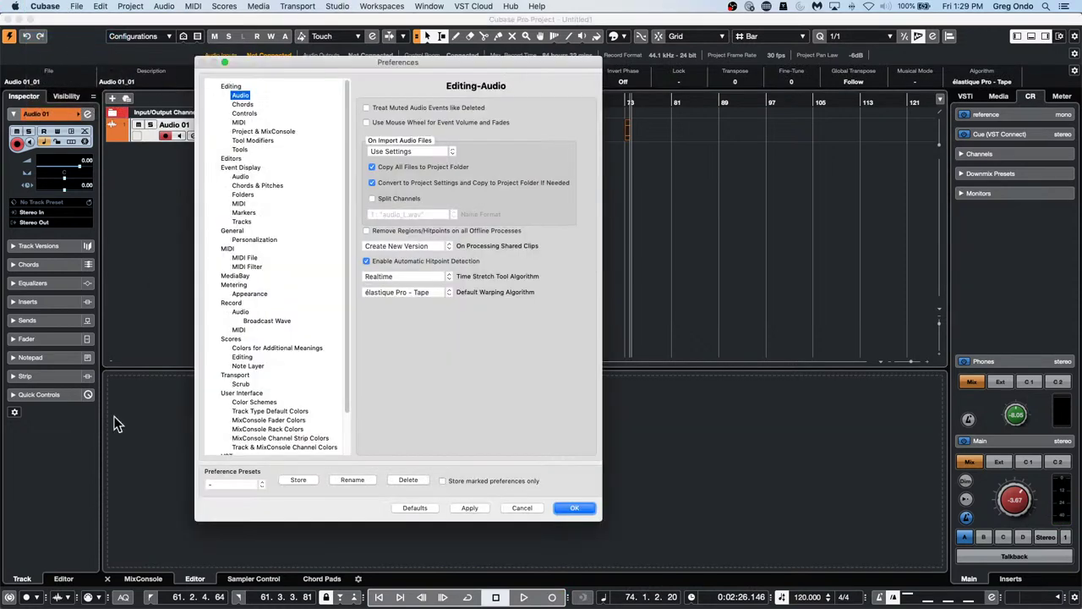
pyautogui.scroll(-2, 280, 287)
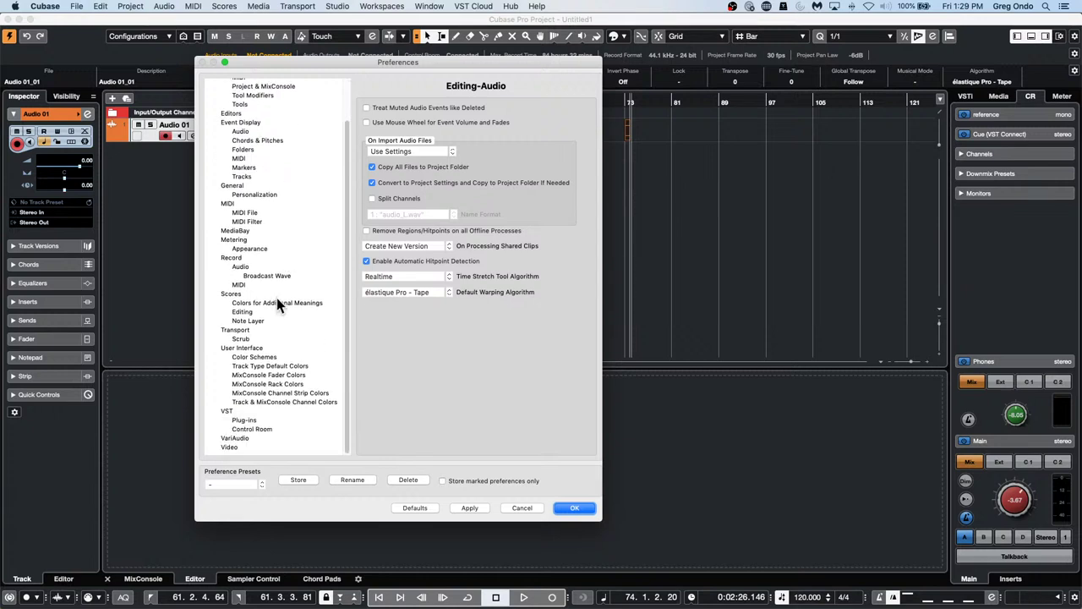
pyautogui.click(227, 411)
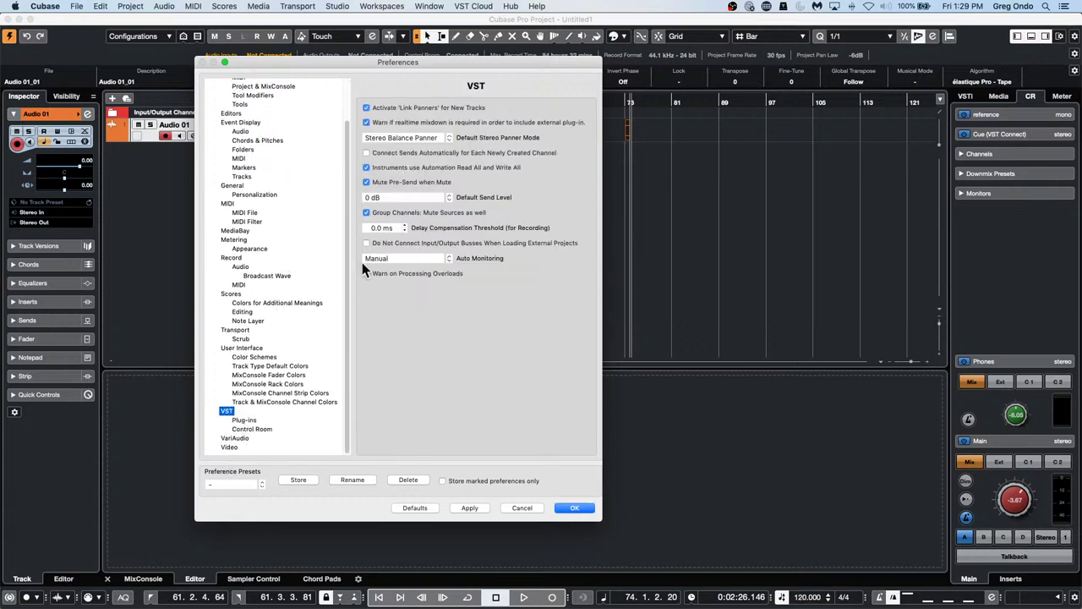
pyautogui.click(435, 257)
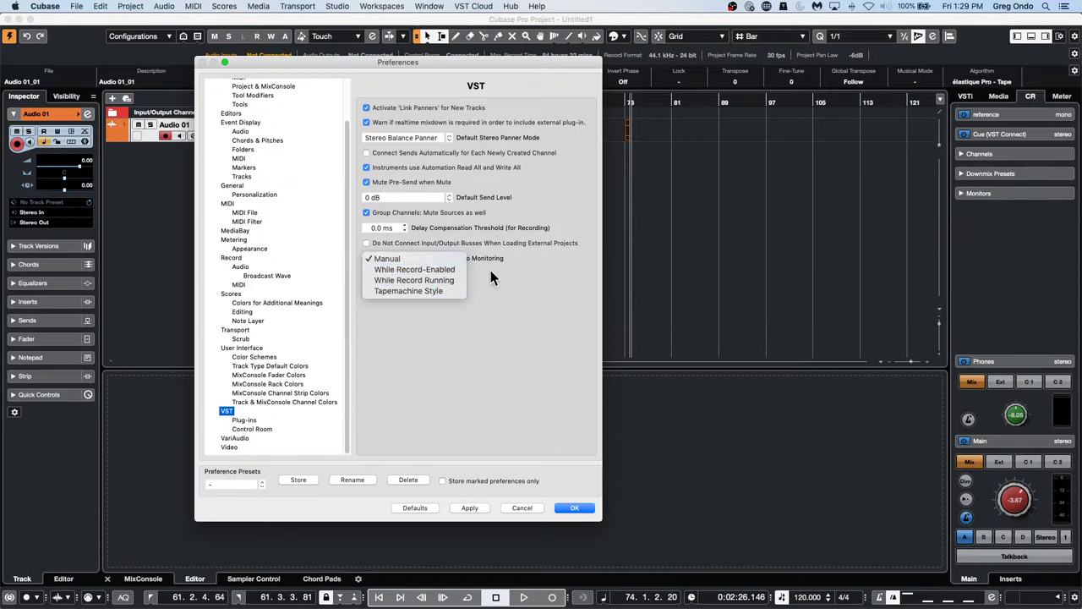
pyautogui.click(426, 258)
pyautogui.click(433, 255)
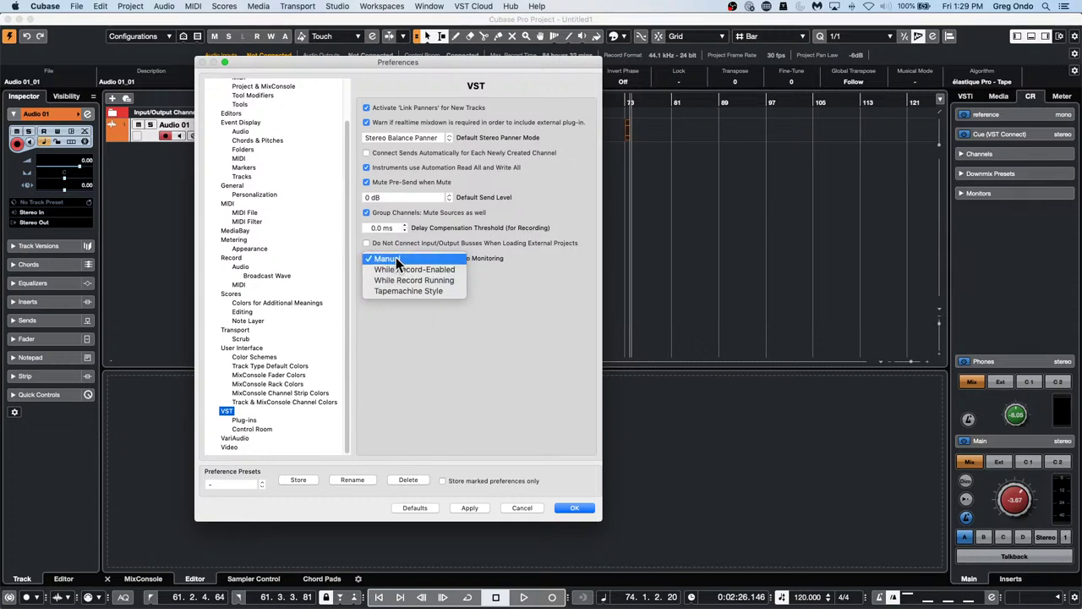
pyautogui.click(573, 505)
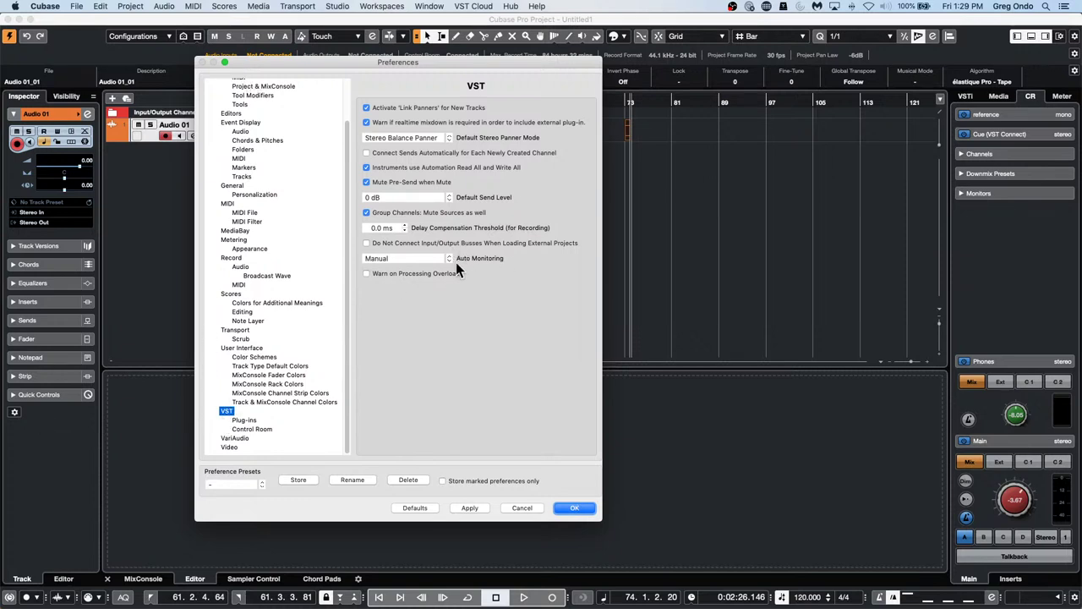
pyautogui.click(419, 258)
pyautogui.click(538, 274)
pyautogui.click(575, 507)
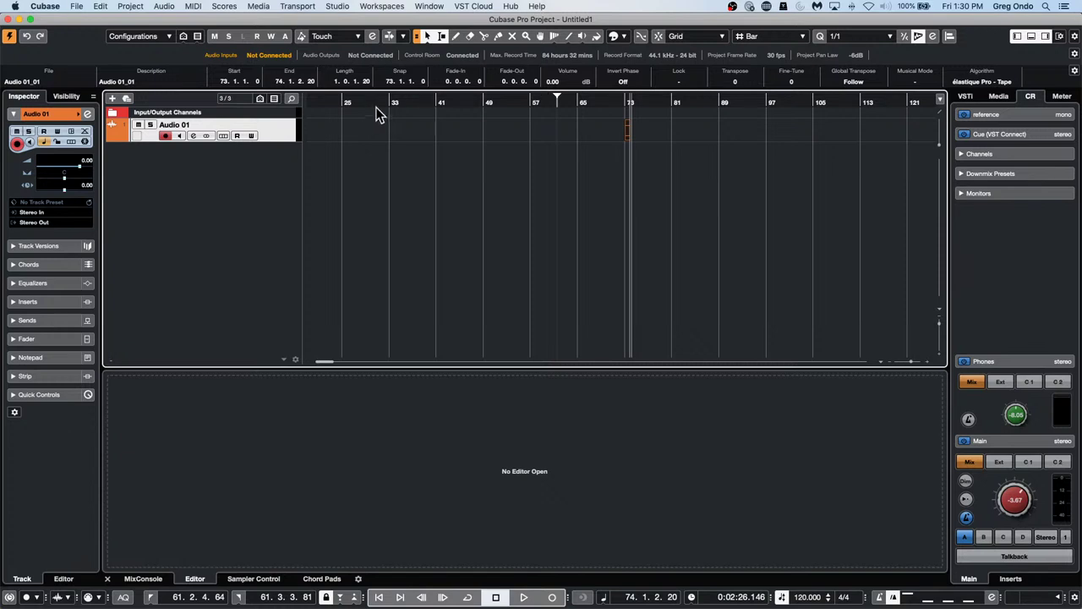
# - Open the recent project Amos Moses - GO.cpr and activate it
pyautogui.click(78, 6)
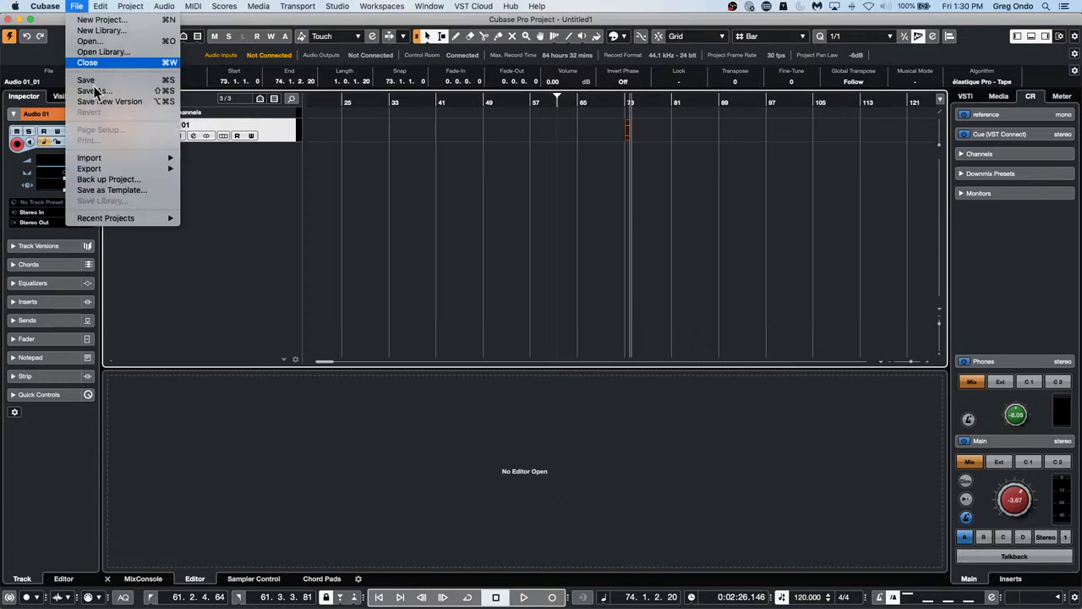
pyautogui.moveTo(155, 222)
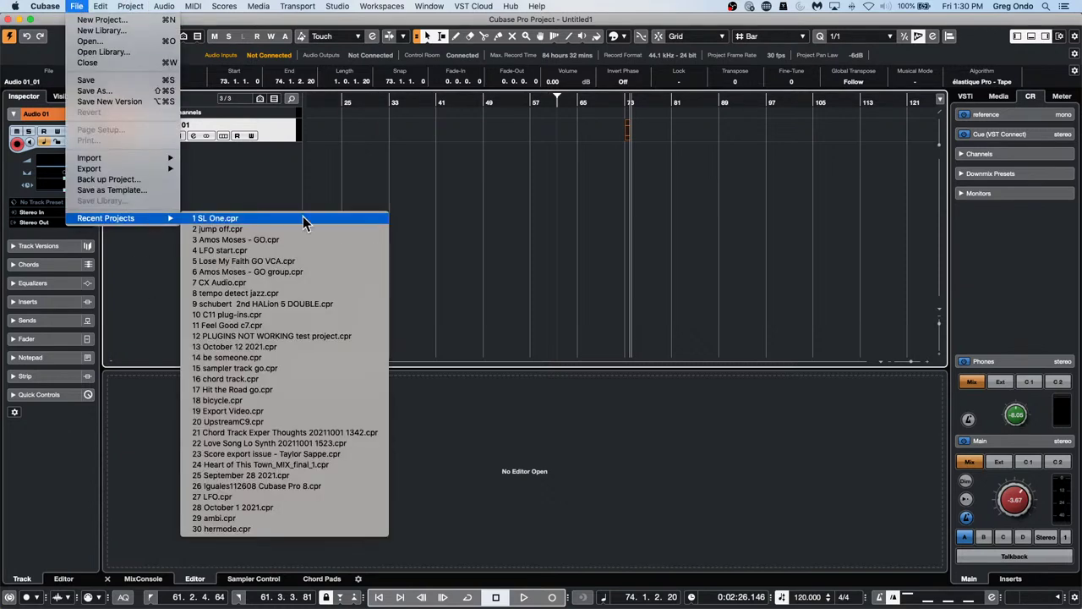
pyautogui.click(311, 239)
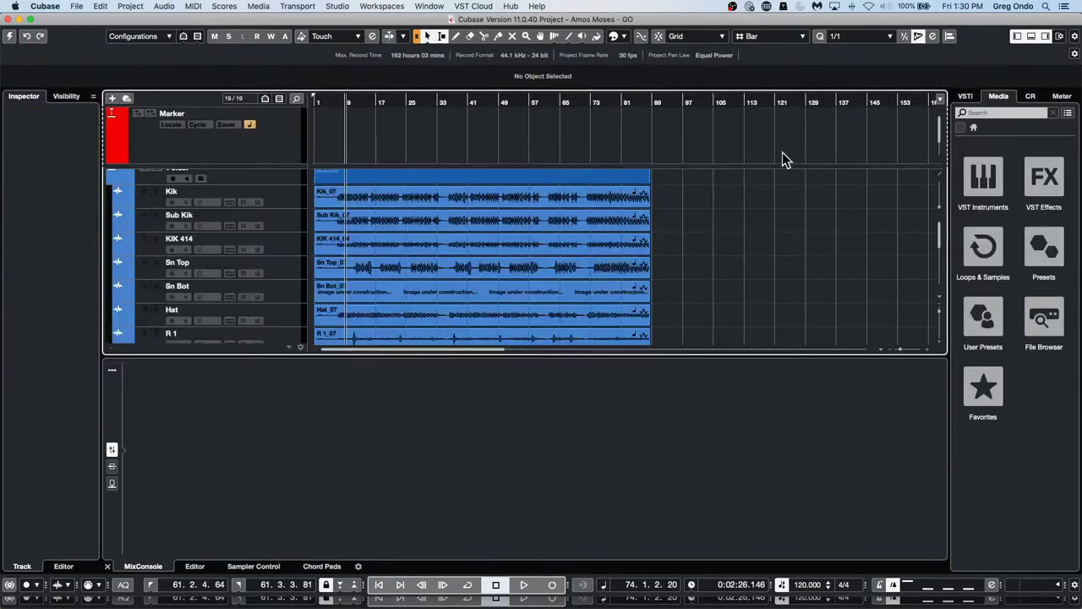
pyautogui.click(357, 106)
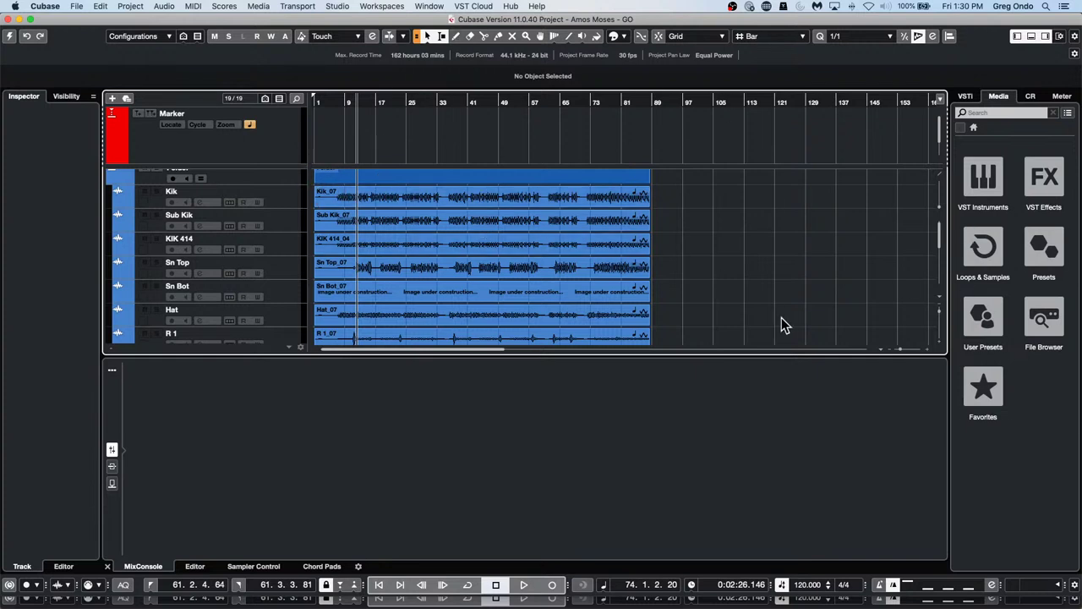
pyautogui.click(1031, 96)
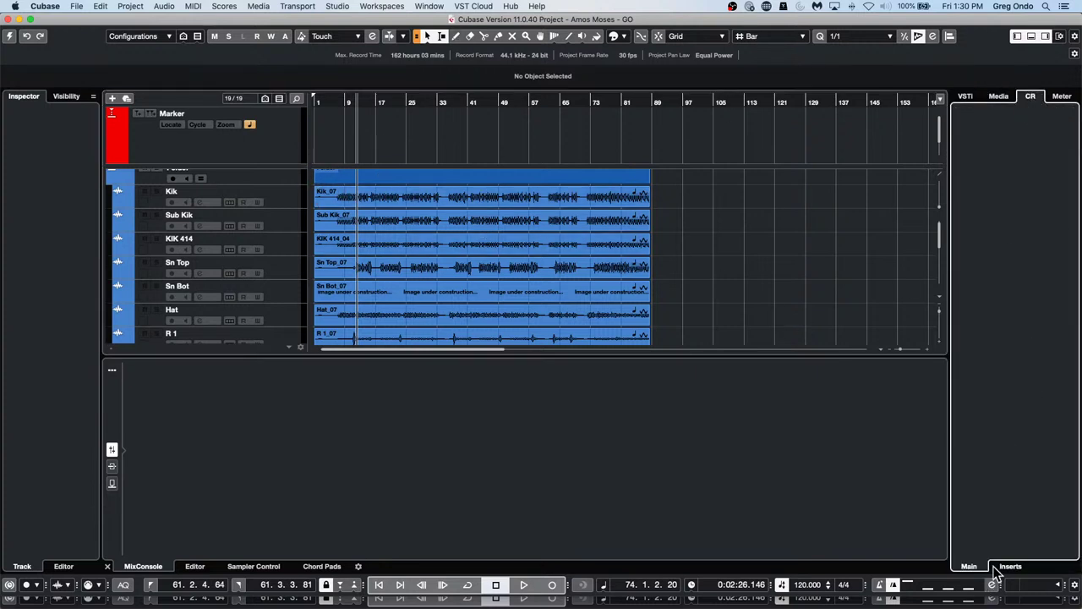
pyautogui.click(10, 37)
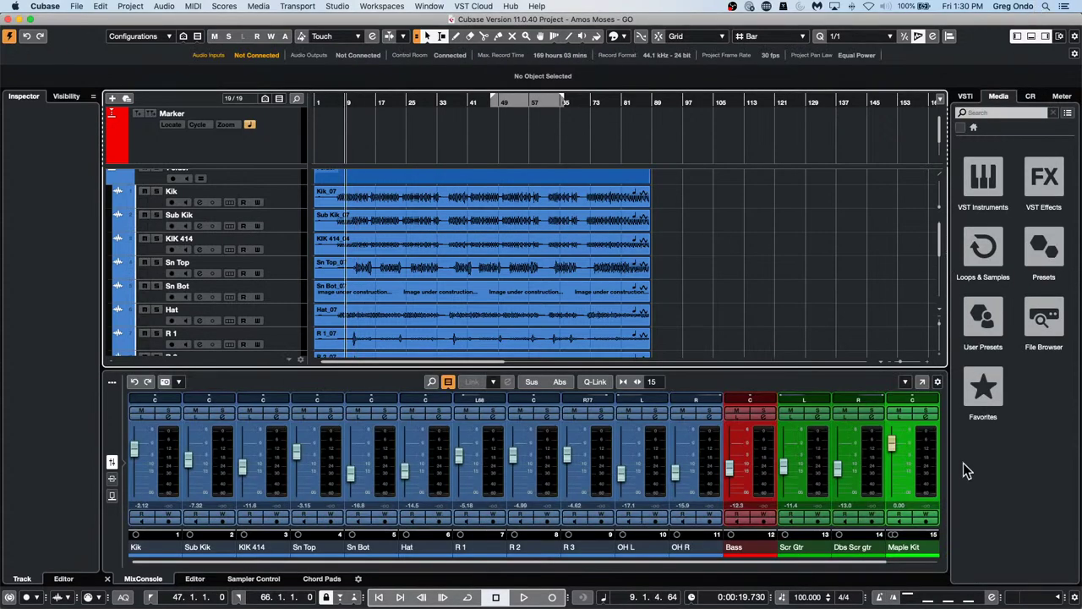
# - Show the Control Room, lower its Main level to -13.2 and start playback of the project
pyautogui.click(1032, 95)
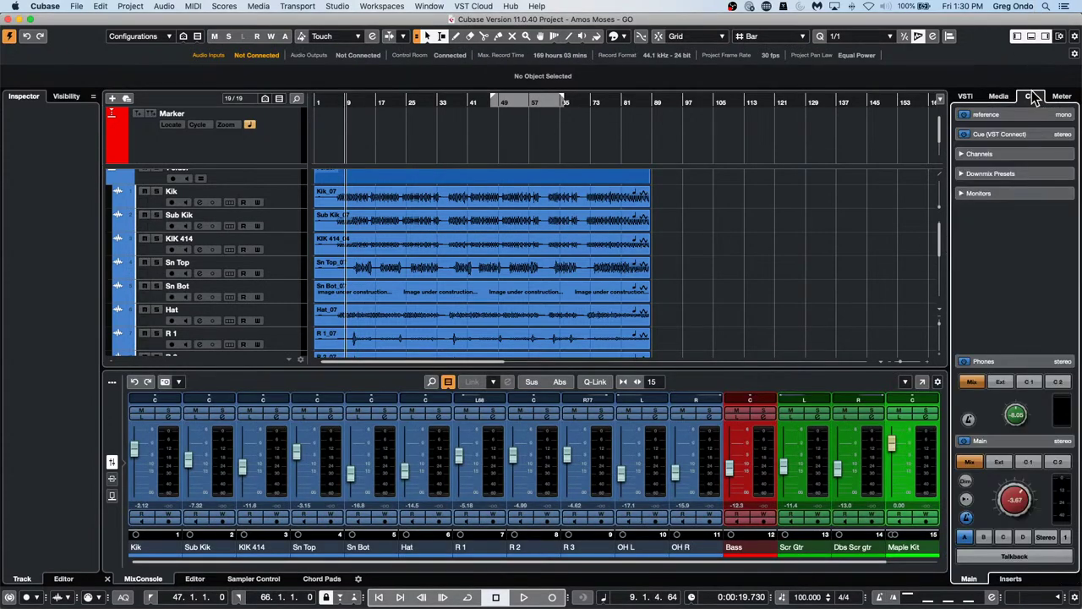
pyautogui.scroll(-2, 1020, 524)
pyautogui.press('space')
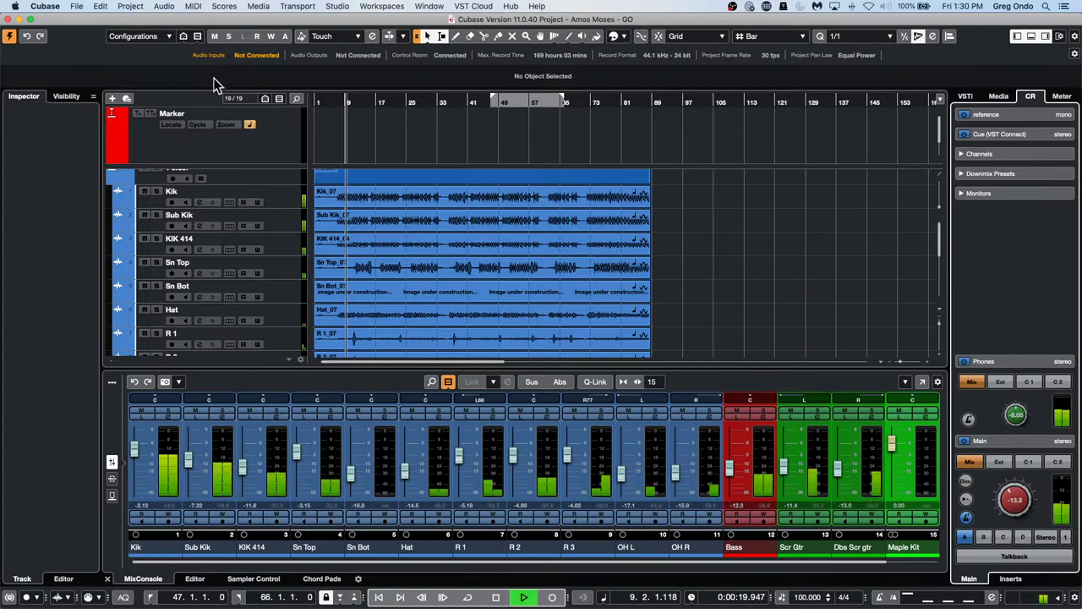
# - Relocate the running playback to several positions along the ruler, zooming the timeline in and out from there
pyautogui.click(464, 102)
pyautogui.click(416, 102)
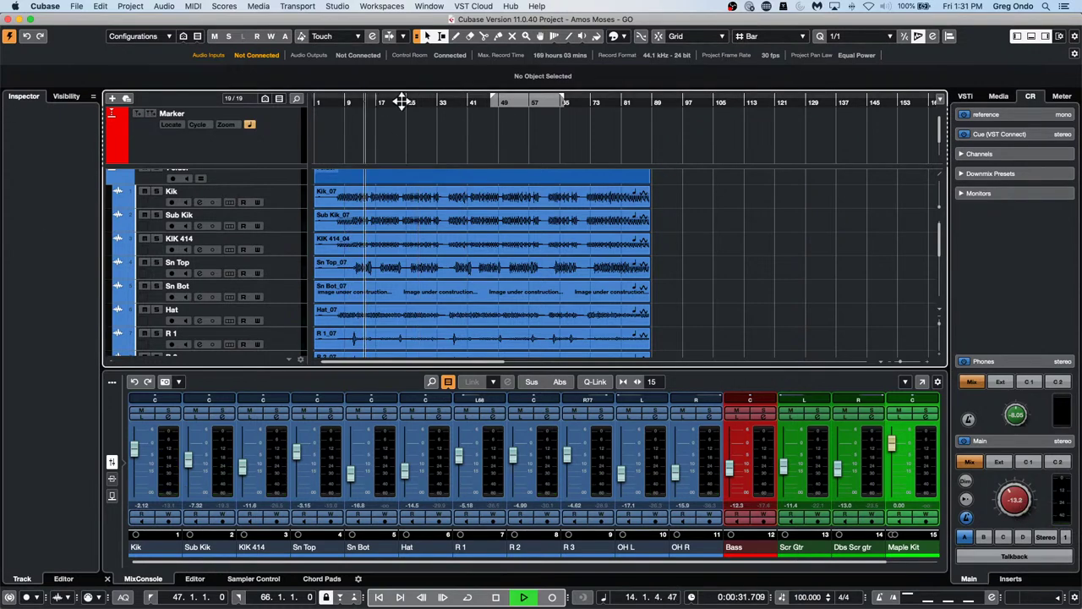
pyautogui.moveTo(443, 102); pyautogui.dragTo(443, 140)
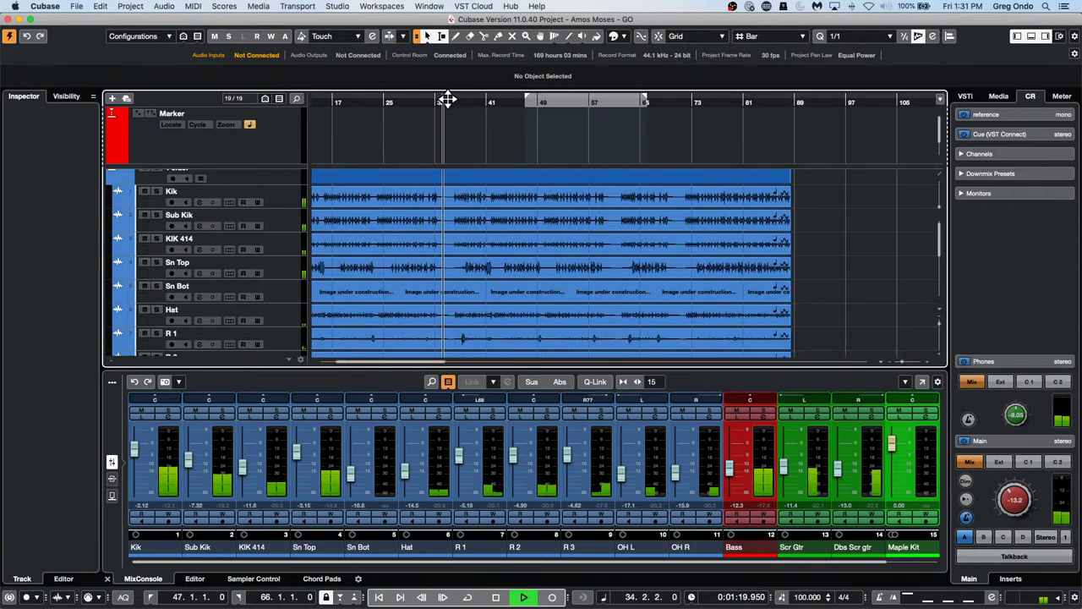
pyautogui.moveTo(447, 102); pyautogui.dragTo(447, 54)
pyautogui.moveTo(316, 108); pyautogui.dragTo(329, 144)
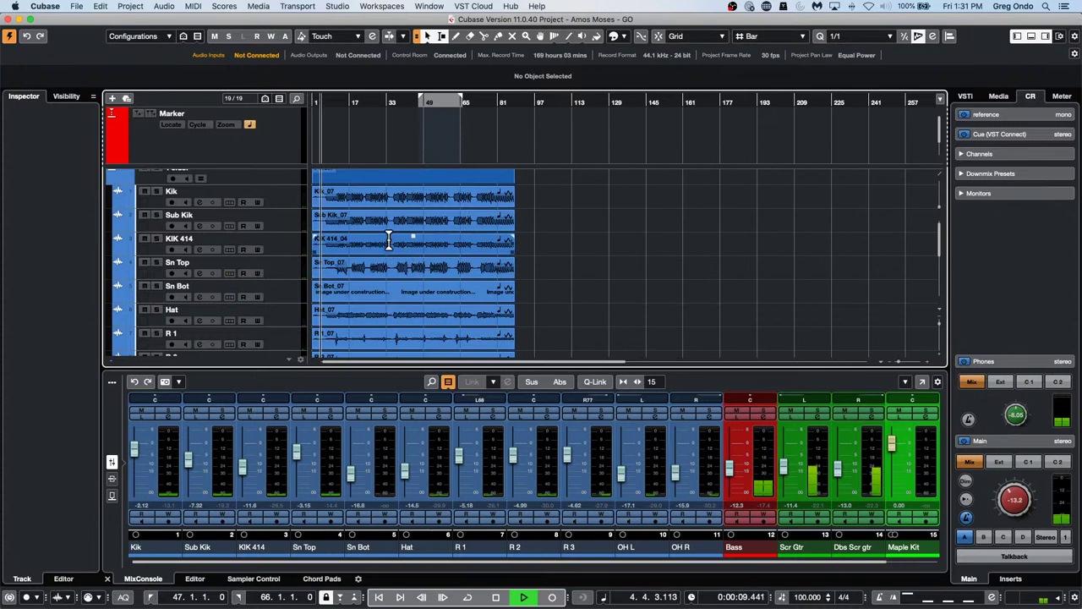
# - Relocate playback to several points directly within the event display, over the KIK 414 and Sn Top events
pyautogui.press('3')
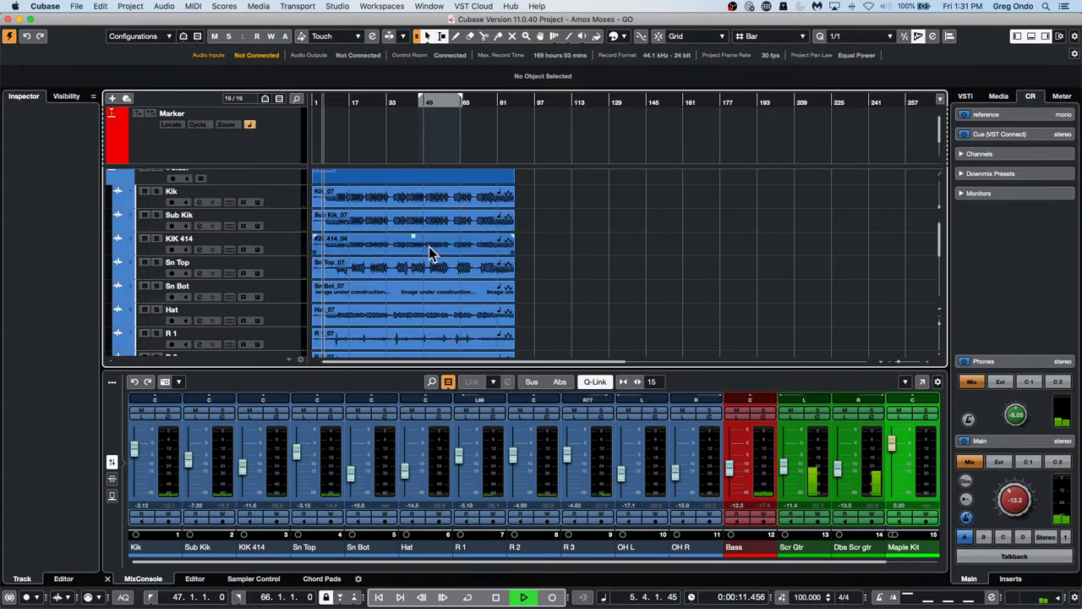
pyautogui.keyDown('alt'); pyautogui.keyDown('shift'); pyautogui.click(429, 247); pyautogui.keyUp('shift'); pyautogui.keyUp('alt')
pyautogui.keyDown('alt'); pyautogui.keyDown('shift'); pyautogui.click(474, 250); pyautogui.keyUp('shift'); pyautogui.keyUp('alt')
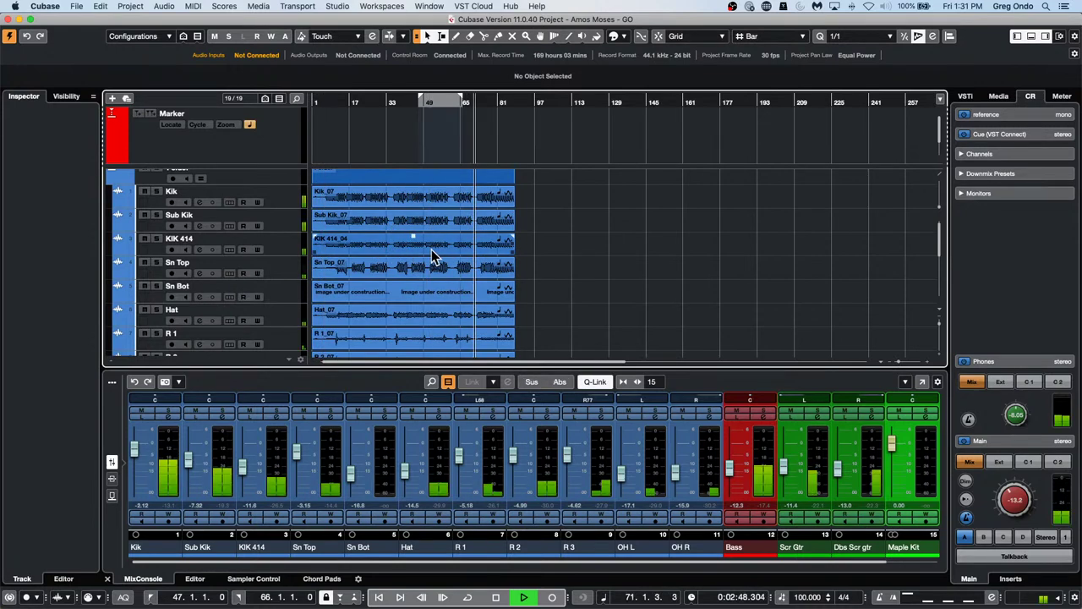
pyautogui.keyDown('alt'); pyautogui.keyDown('shift'); pyautogui.click(343, 252); pyautogui.keyUp('shift'); pyautogui.keyUp('alt')
pyautogui.keyDown('alt'); pyautogui.keyDown('shift'); pyautogui.click(419, 265); pyautogui.keyUp('shift'); pyautogui.keyUp('alt')
pyautogui.keyDown('alt'); pyautogui.keyDown('shift'); pyautogui.click(462, 276); pyautogui.keyUp('shift'); pyautogui.keyUp('alt')
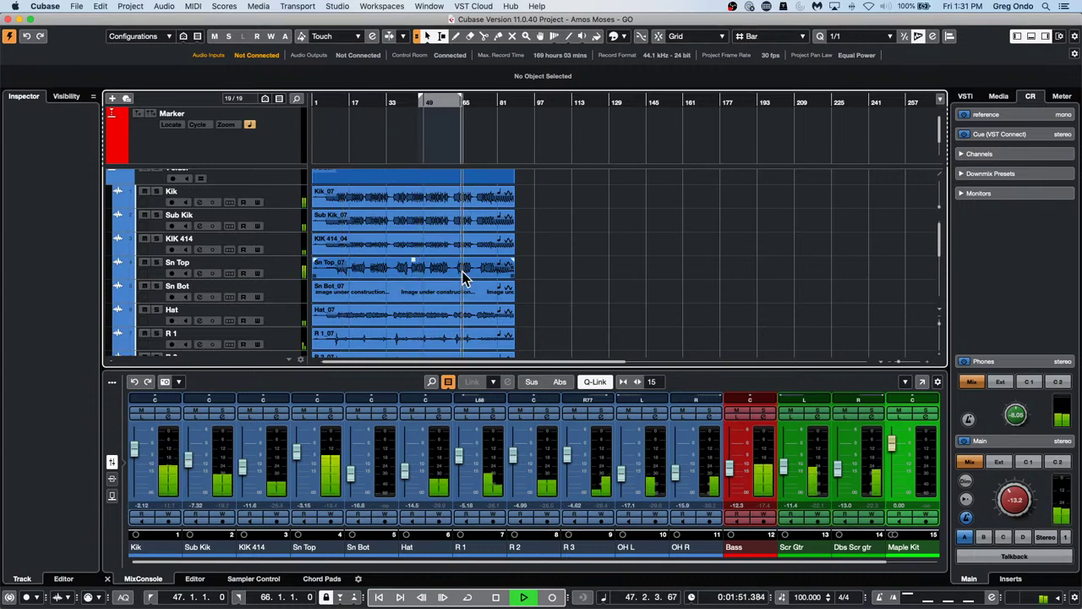
# - Relocate the running playback to several points directly over the Hat, Sn Bot, Sn Top and Sub Kik events
pyautogui.keyDown('alt'); pyautogui.keyDown('shift'); pyautogui.click(404, 317); pyautogui.keyUp('shift'); pyautogui.keyUp('alt')
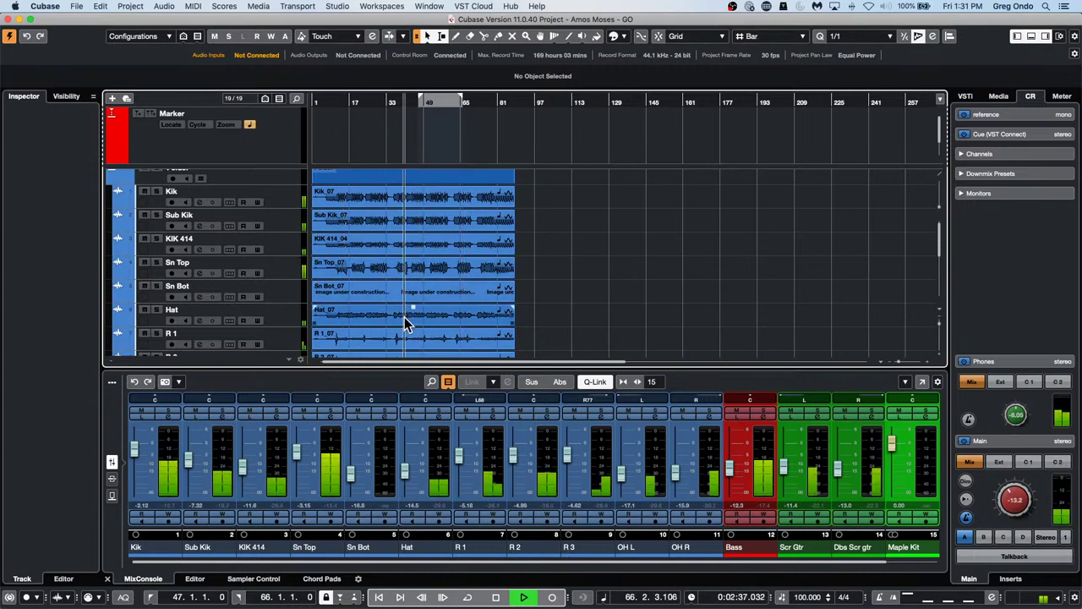
pyautogui.keyDown('alt'); pyautogui.keyDown('shift'); pyautogui.click(348, 301); pyautogui.keyUp('shift'); pyautogui.keyUp('alt')
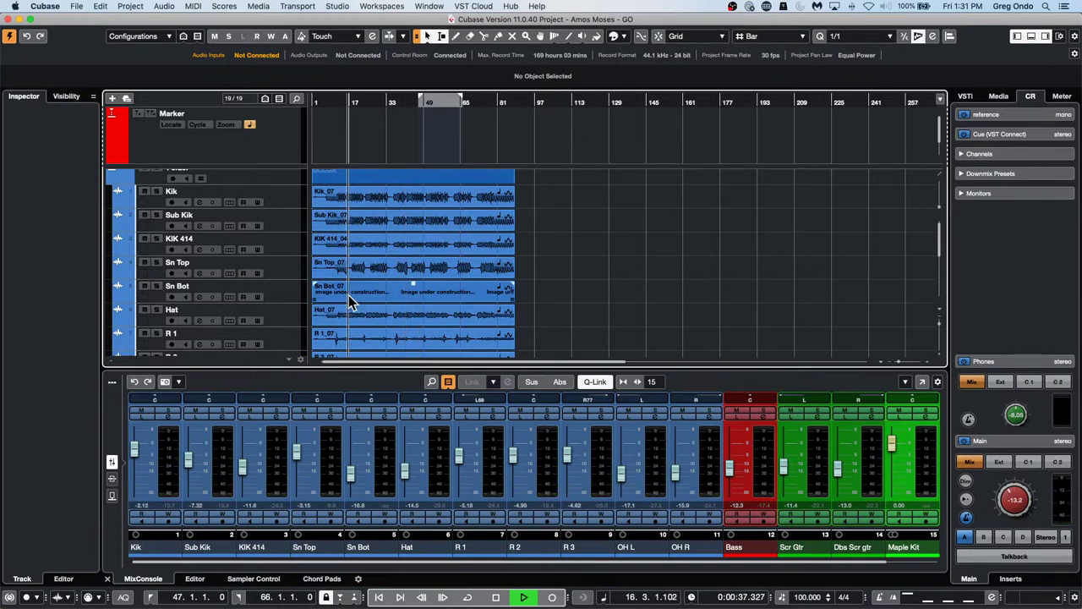
pyautogui.keyDown('alt'); pyautogui.keyDown('shift'); pyautogui.click(482, 269); pyautogui.keyUp('shift'); pyautogui.keyUp('alt')
pyautogui.keyDown('alt'); pyautogui.keyDown('shift'); pyautogui.click(401, 226); pyautogui.keyUp('shift'); pyautogui.keyUp('alt')
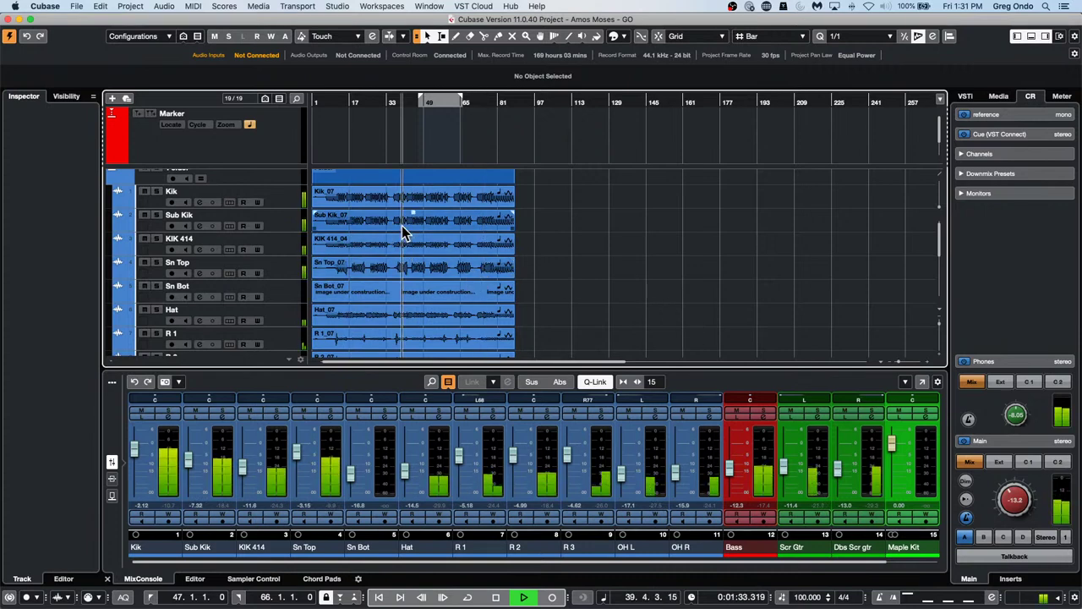
pyautogui.keyDown('alt'); pyautogui.keyDown('shift'); pyautogui.click(336, 221); pyautogui.keyUp('shift'); pyautogui.keyUp('alt')
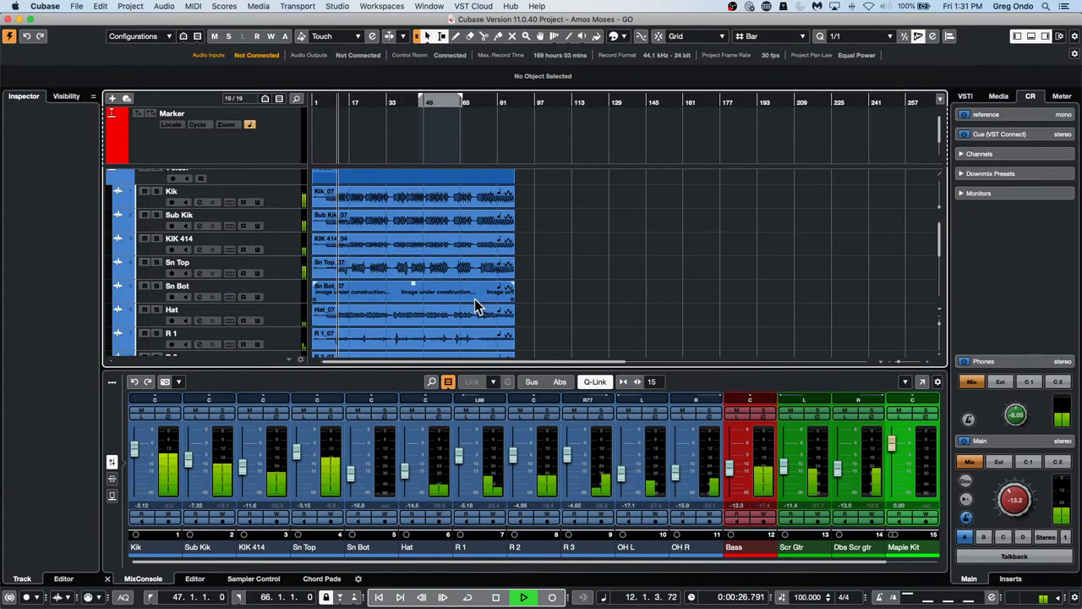
# - Relocate playback twice along the ruler, select the Sn Top event, and deselect it while locating to empty space near bar 151
pyautogui.click(381, 106)
pyautogui.click(478, 108)
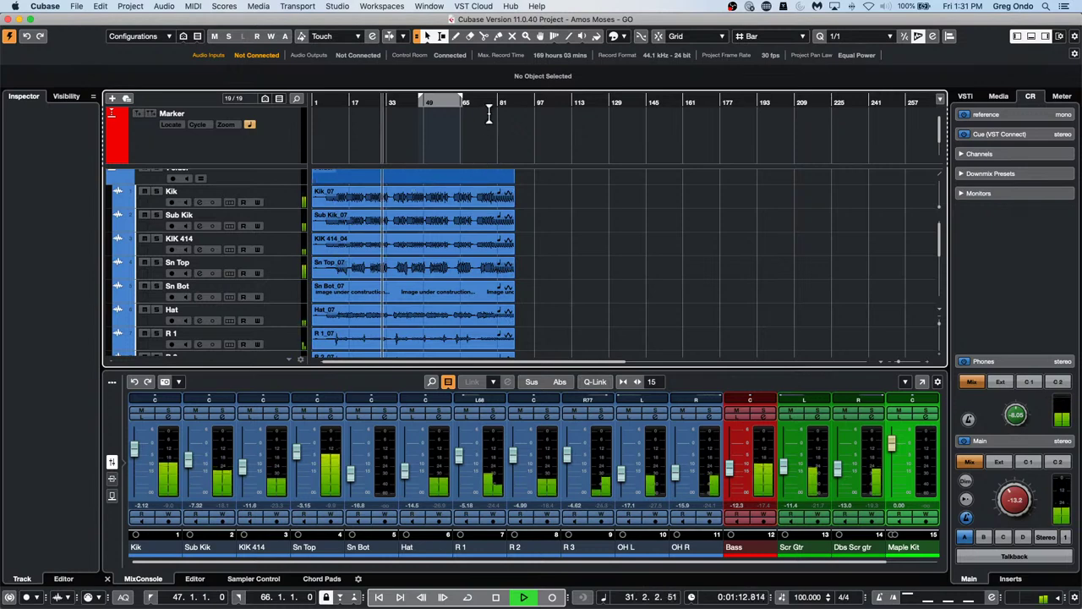
pyautogui.click(377, 260)
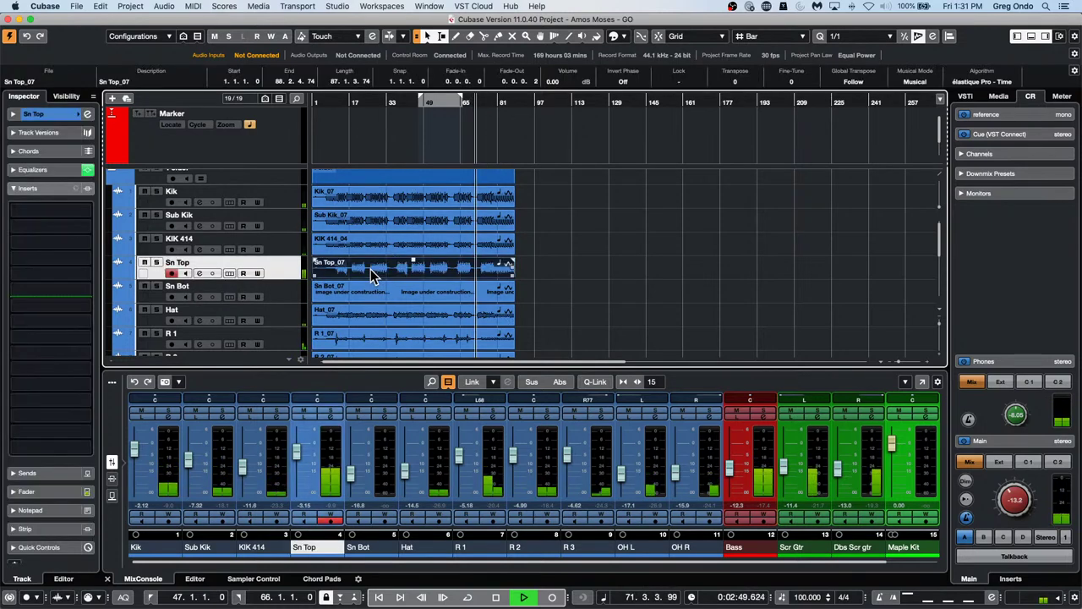
pyautogui.click(660, 299)
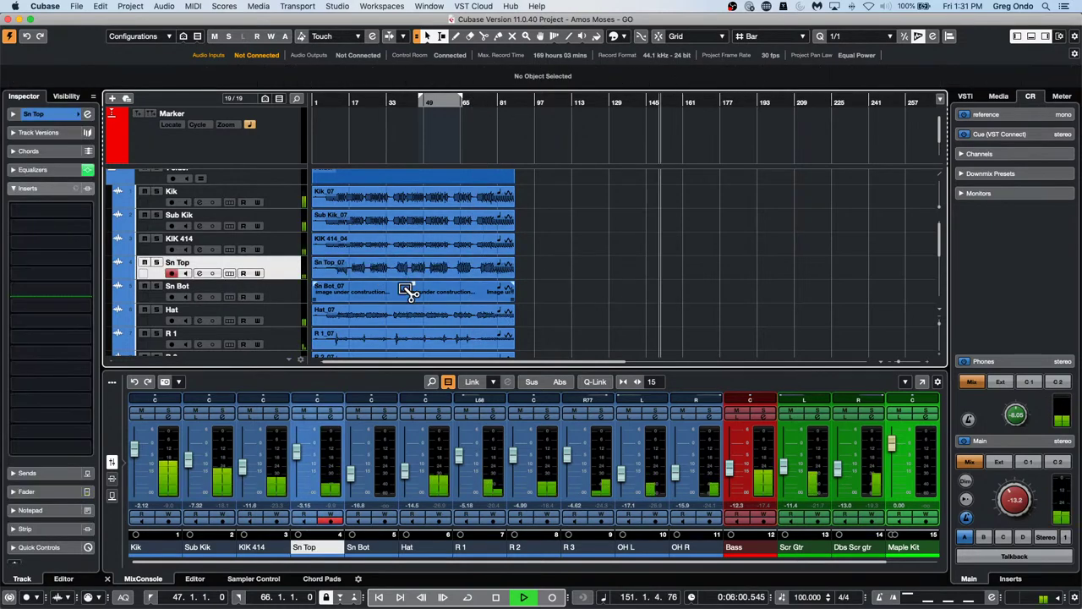
# - Relocate playback to three points over the Sn Top event, ending near bar 63, and stop playback
pyautogui.keyDown('alt'); pyautogui.keyDown('shift'); pyautogui.click(345, 273); pyautogui.keyUp('shift'); pyautogui.keyUp('alt')
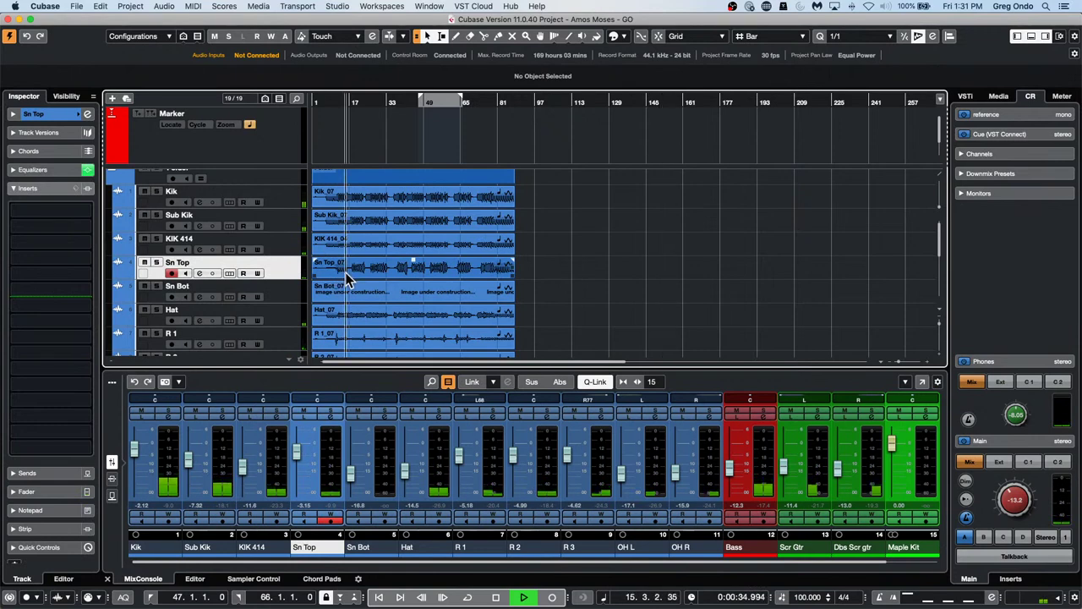
pyautogui.click(432, 270)
pyautogui.click(457, 268)
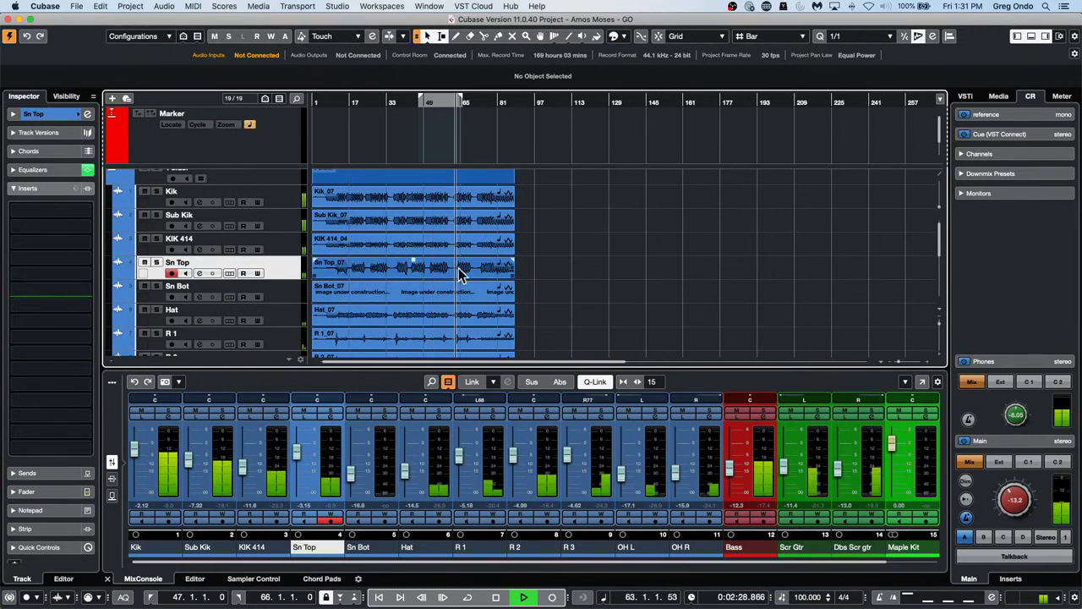
pyautogui.press('space')
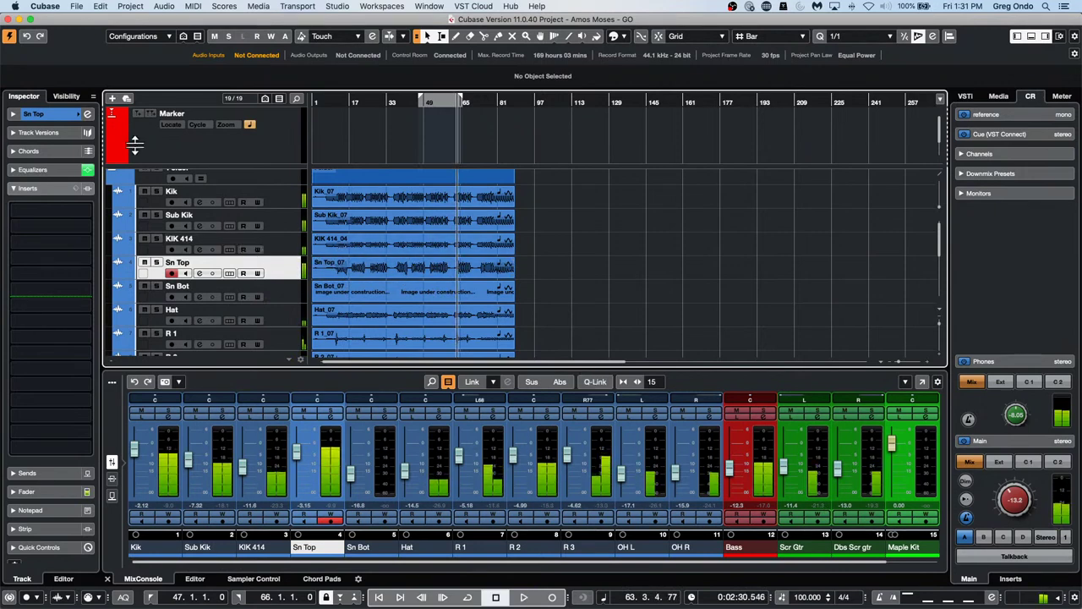
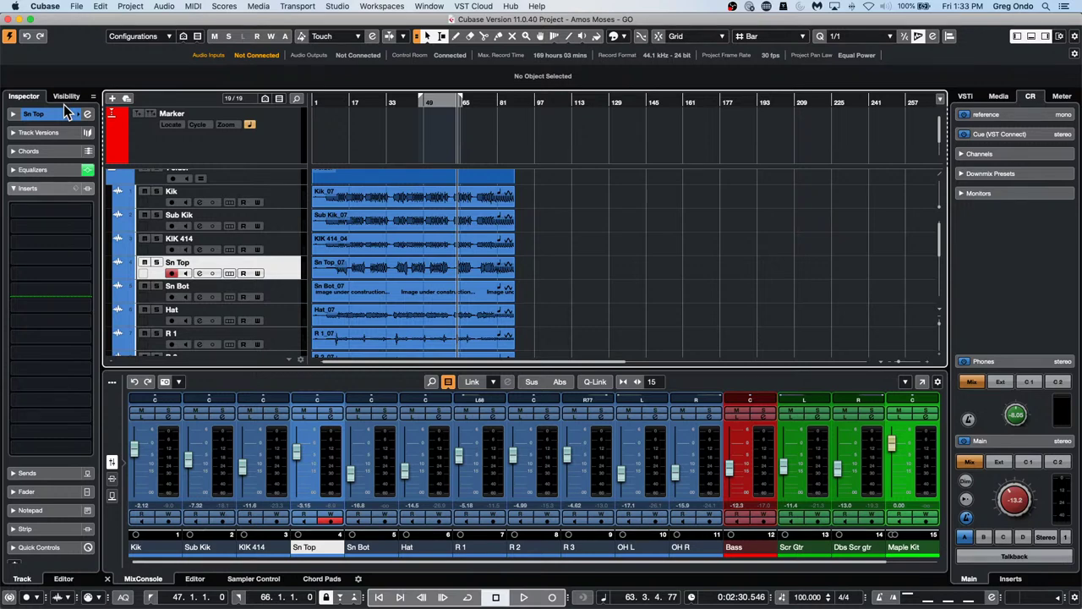
# - Open the Sub Kik_07 event for editing and apply the SpectraLayers extension to it
pyautogui.doubleClick(399, 220)
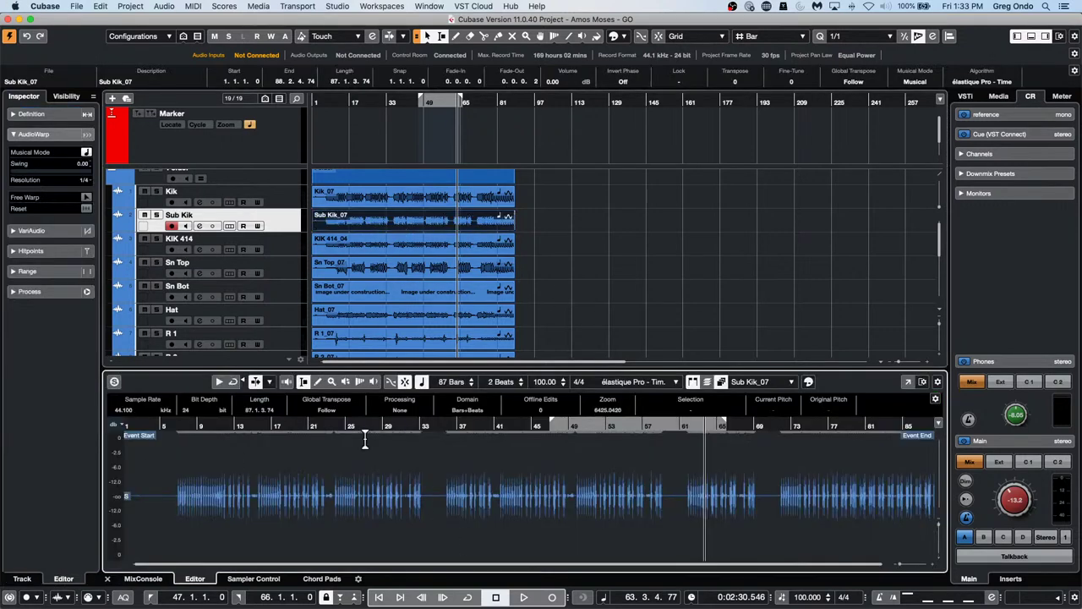
pyautogui.click(193, 7)
pyautogui.moveTo(251, 171)
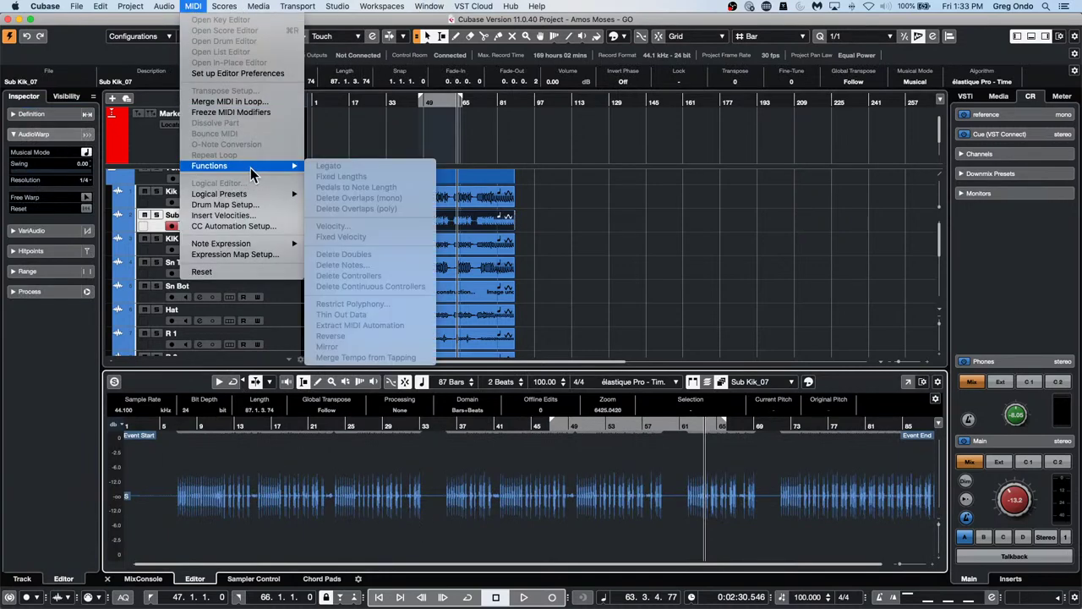
pyautogui.moveTo(168, 6)
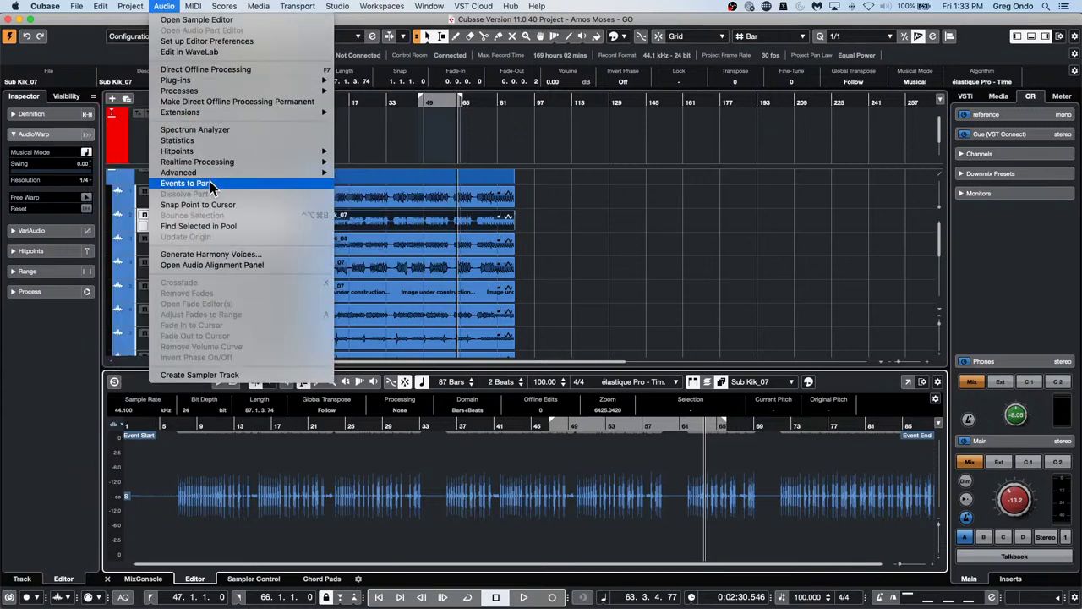
pyautogui.moveTo(211, 176)
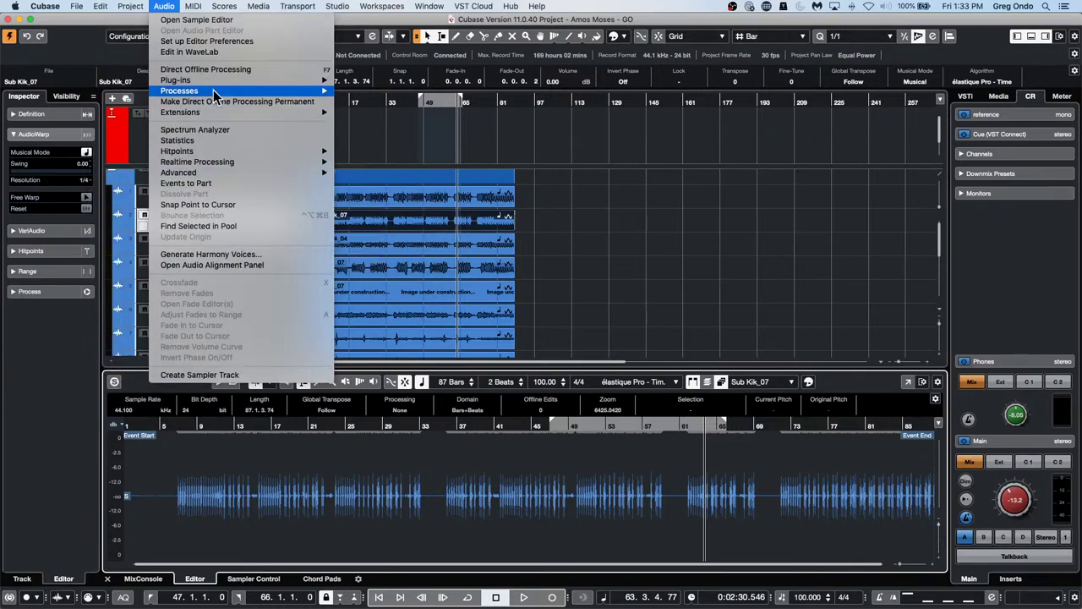
pyautogui.moveTo(228, 111)
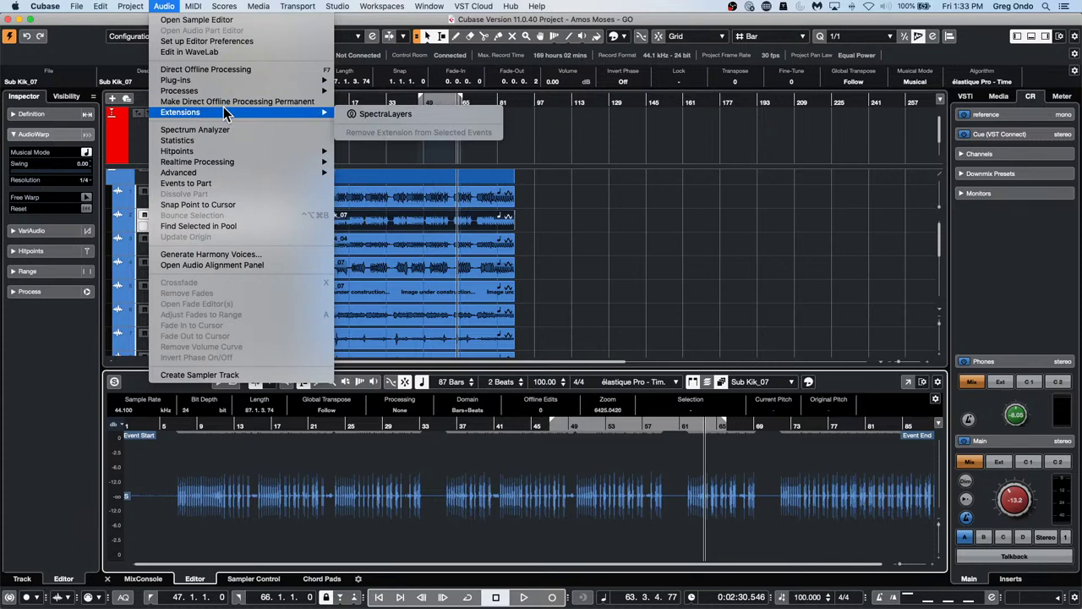
pyautogui.click(411, 114)
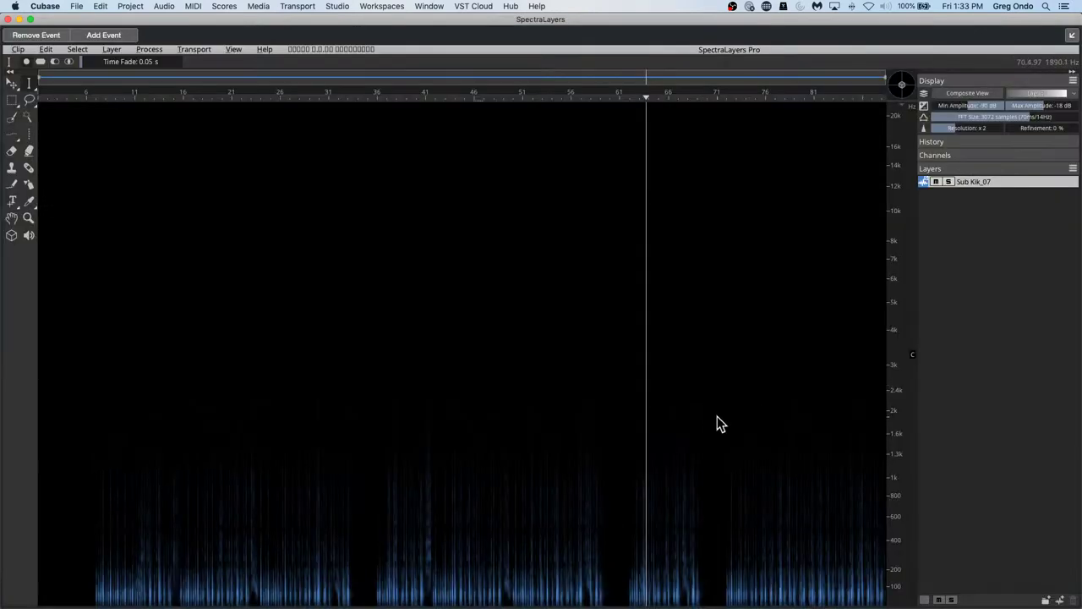
# - Change the spectrogram's colour map and try a rectangular selection over the first kick section, from about 500 Hz to 2 kHz
pyautogui.click(974, 92)
pyautogui.click(899, 86)
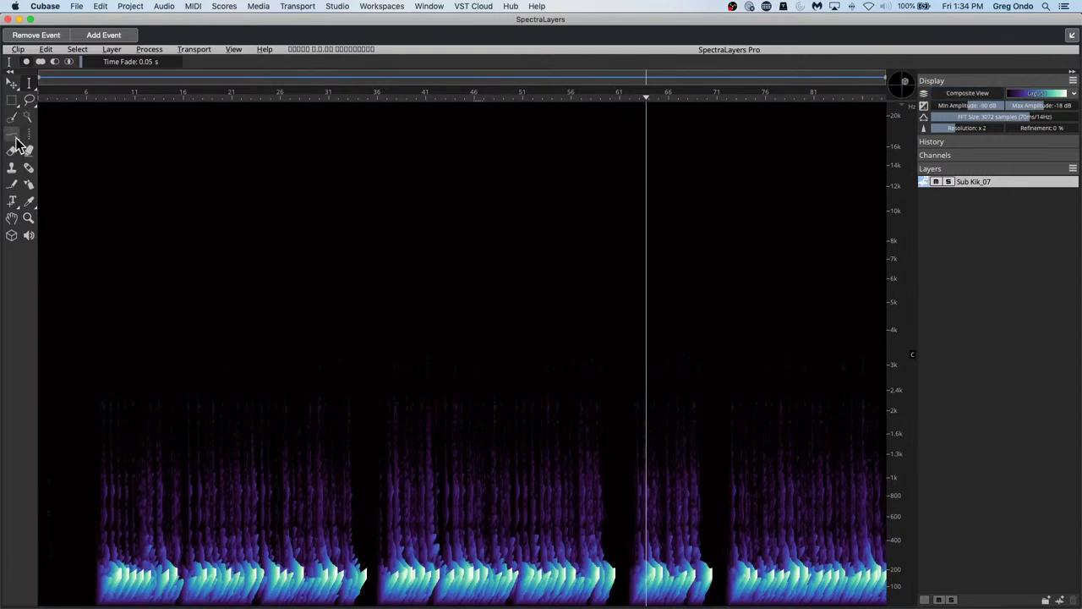
pyautogui.click(12, 100)
pyautogui.moveTo(125, 410); pyautogui.dragTo(356, 531)
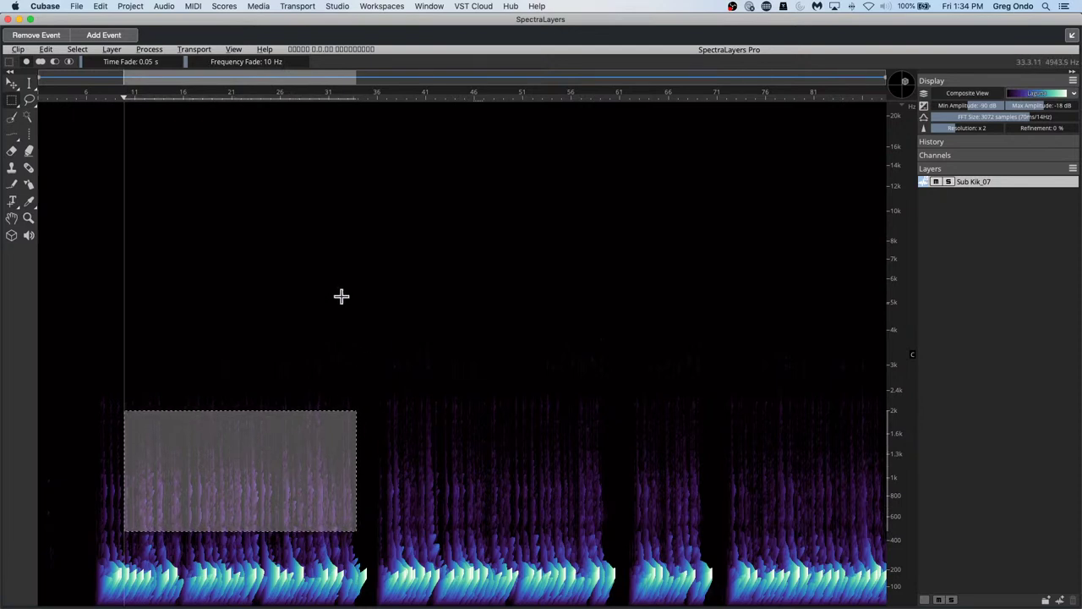
pyautogui.click(310, 278)
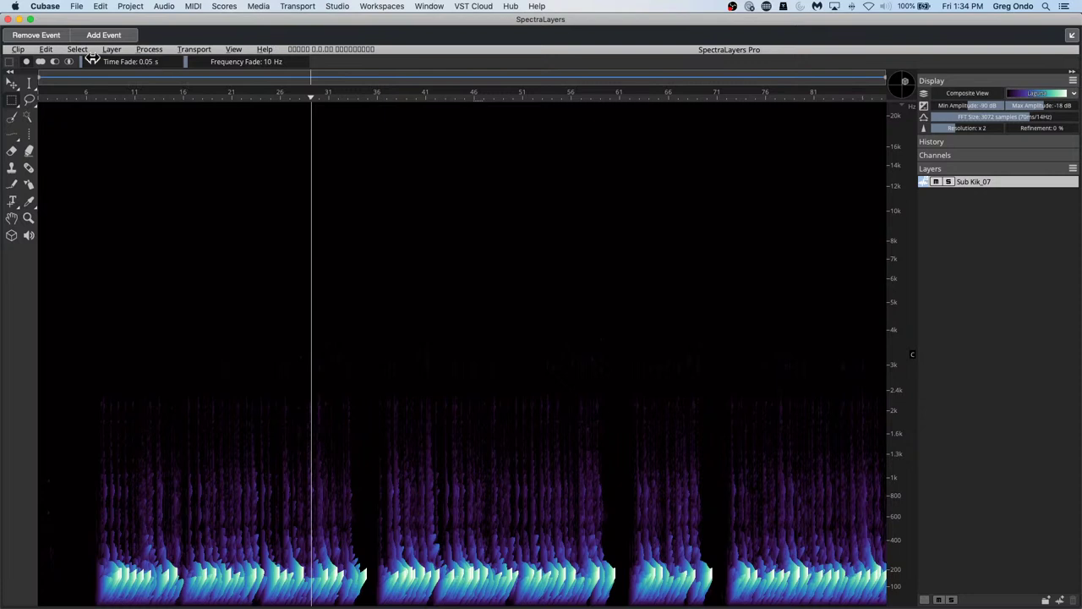
# - Select a rectangular region of about 800 Hz to 3 kHz over the first kick section and review the available audio processes
pyautogui.moveTo(110, 369); pyautogui.dragTo(355, 501)
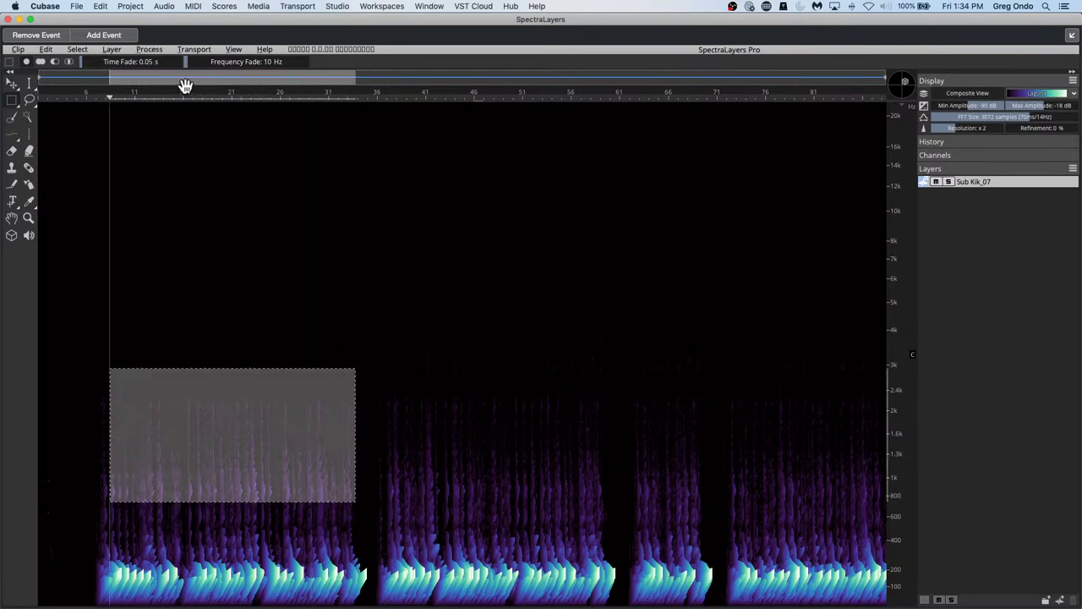
pyautogui.click(149, 49)
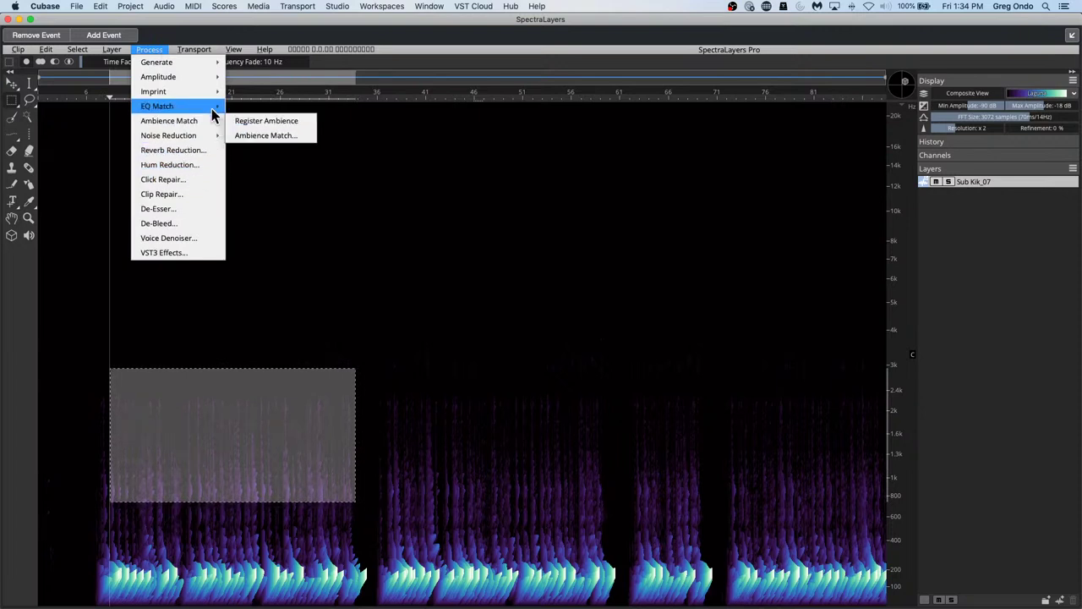
pyautogui.moveTo(212, 121)
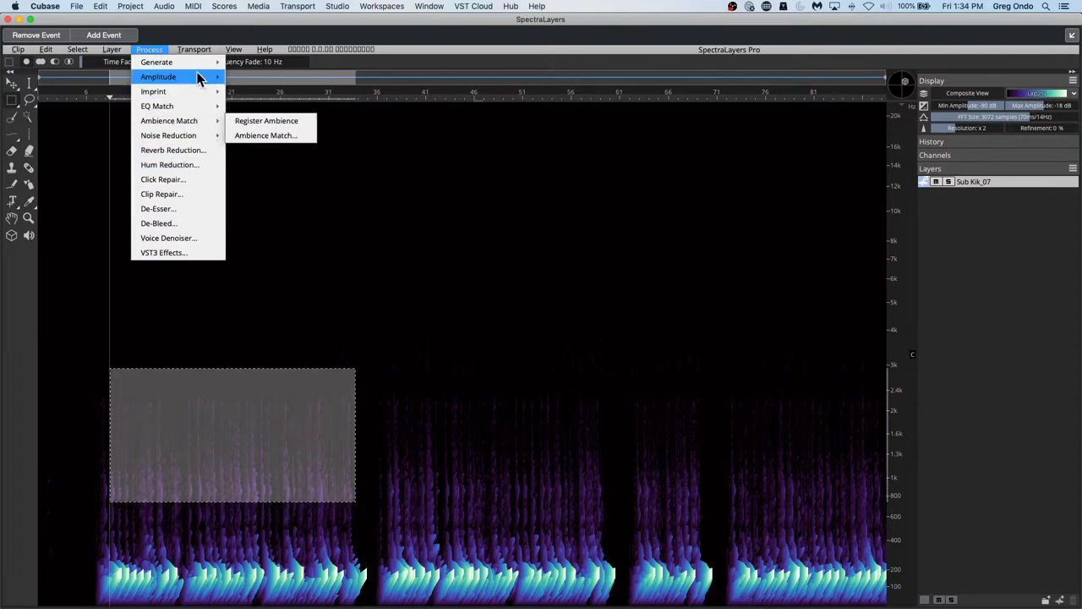
pyautogui.moveTo(113, 50)
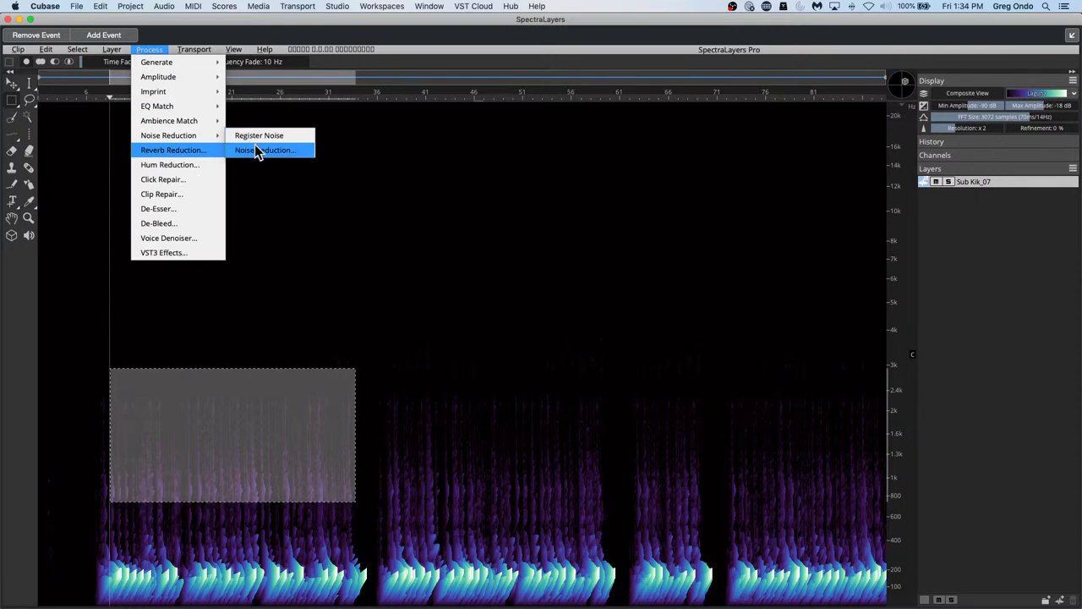
pyautogui.click(257, 150)
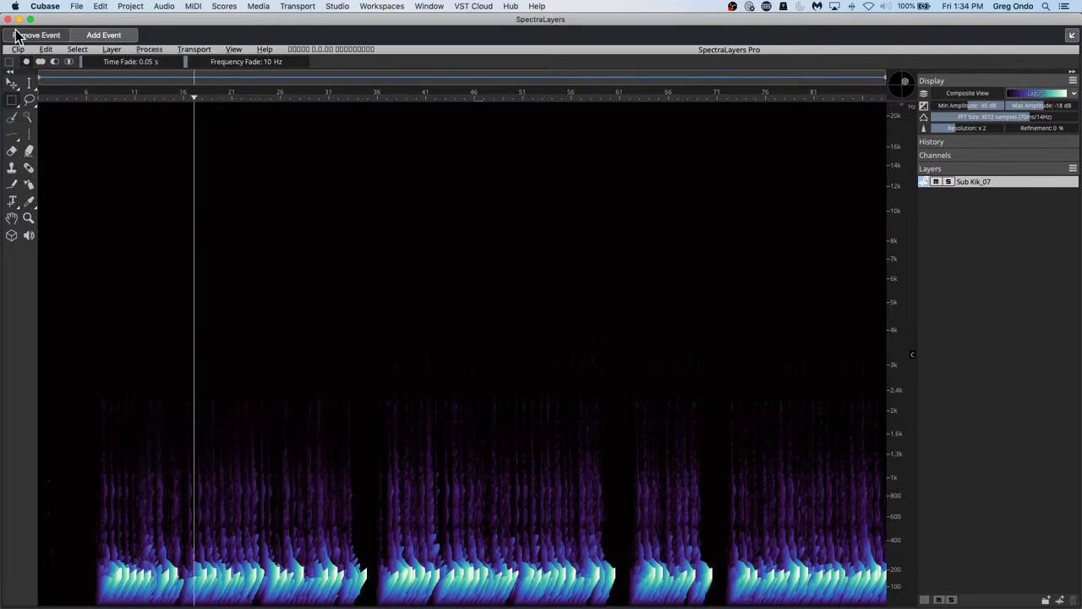
# - Dock SpectraLayers back into the project window and remove the extension from the Sub Kik_07 event
pyautogui.click(1072, 38)
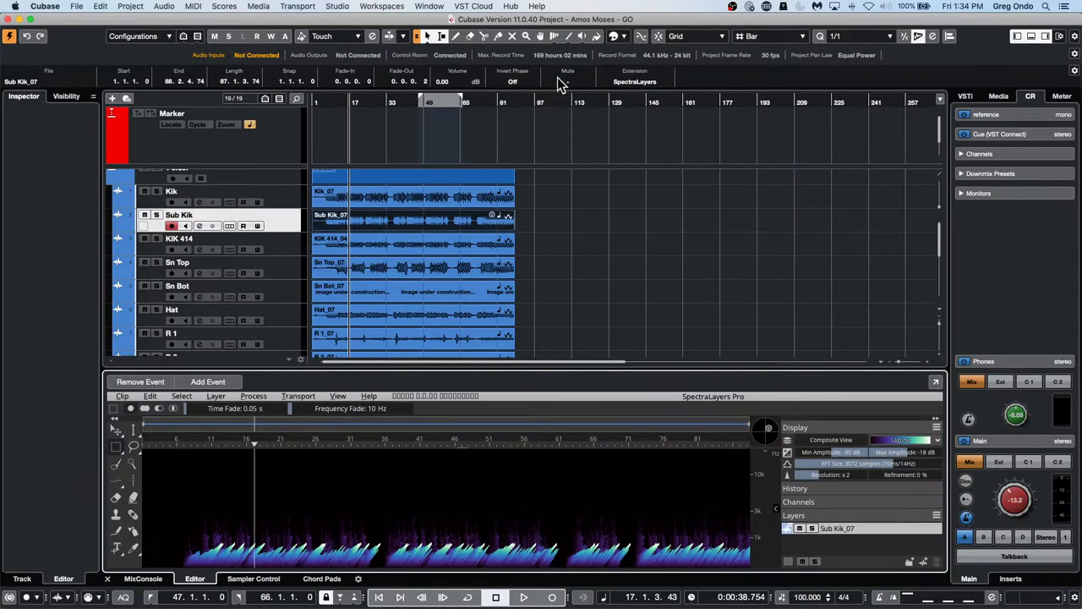
pyautogui.click(626, 82)
pyautogui.click(629, 84)
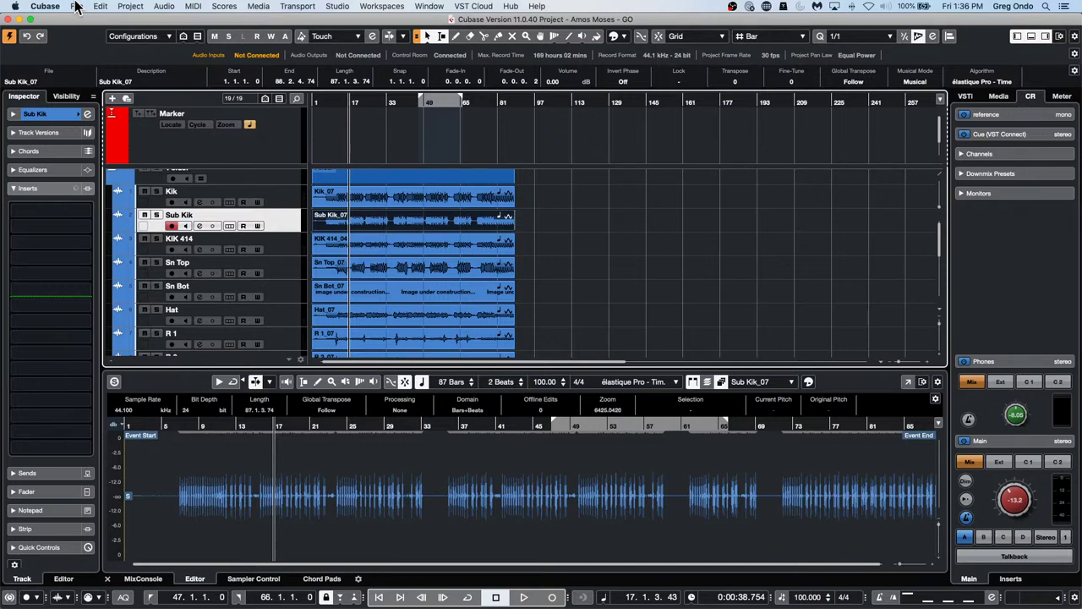
# - Check the external monitor's scaled resolution in the macOS System Preferences display settings and close them
pyautogui.click(14, 7)
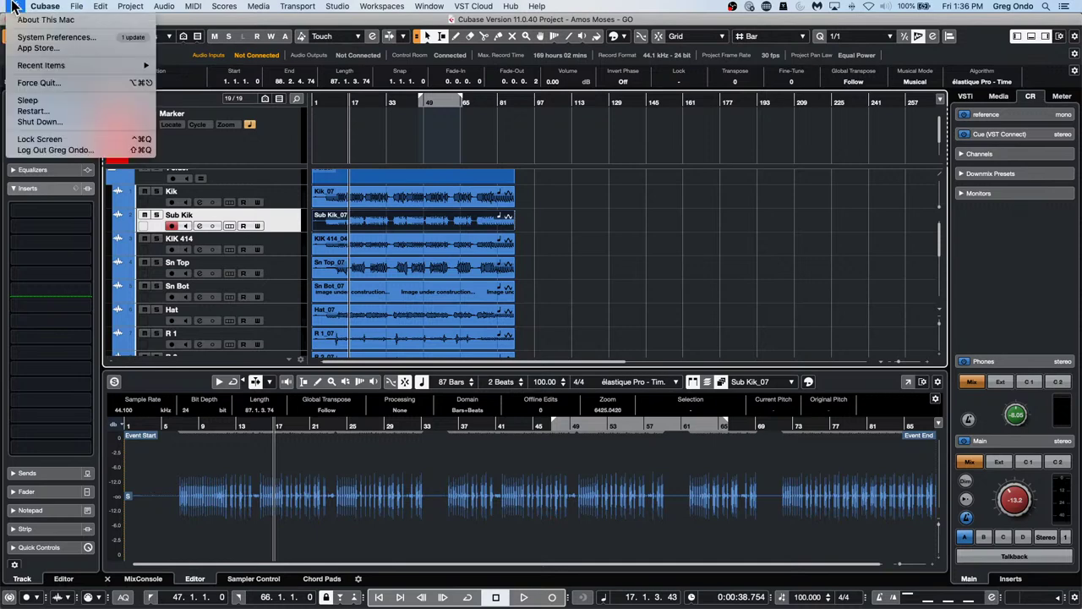
pyautogui.click(65, 38)
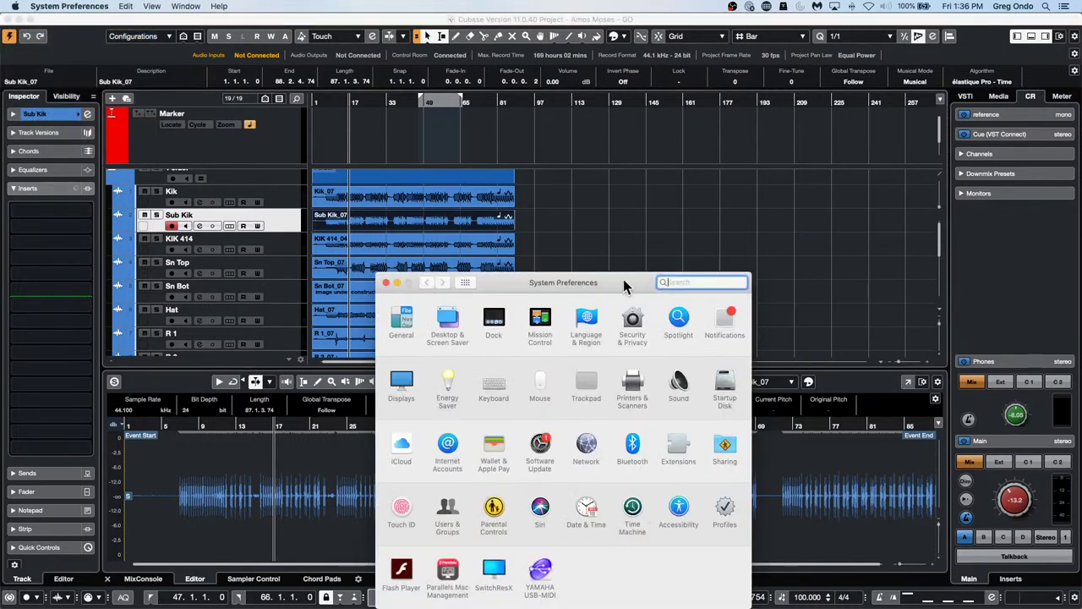
pyautogui.moveTo(625, 285); pyautogui.dragTo(633, 186)
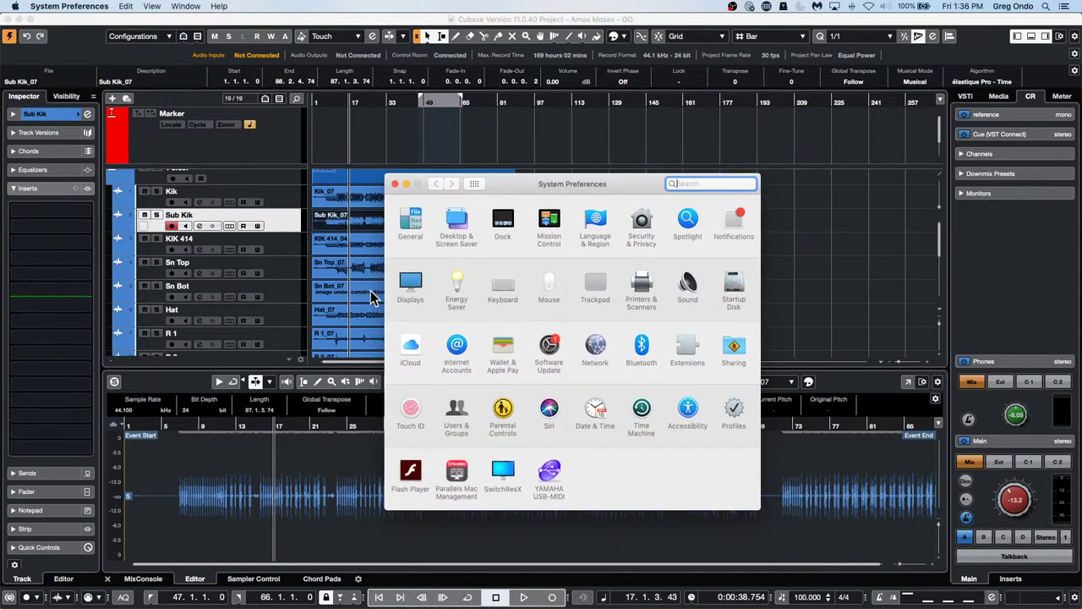
pyautogui.click(412, 284)
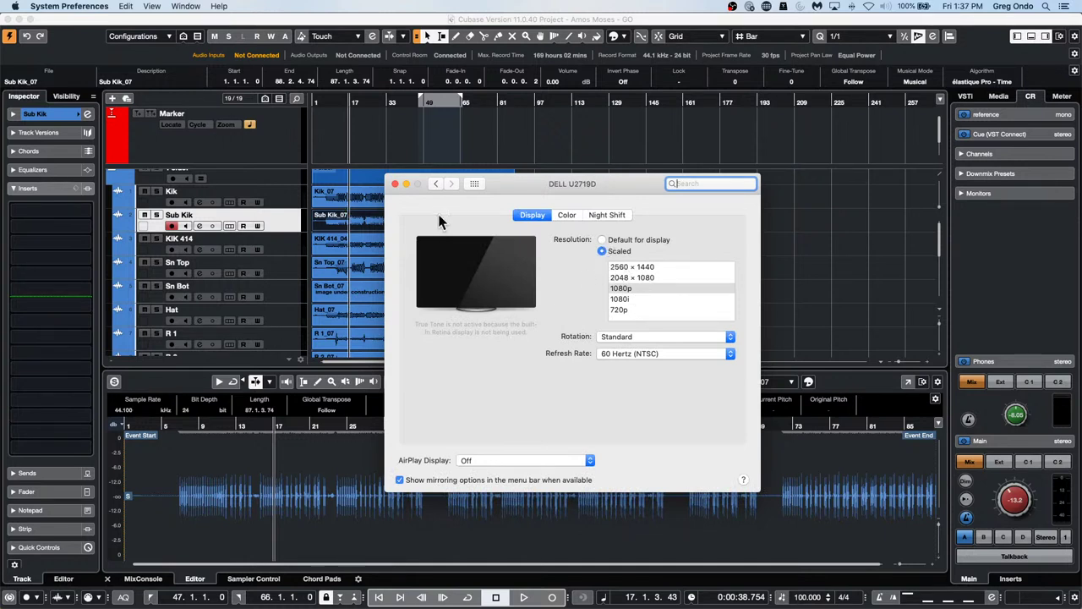
pyautogui.click(394, 184)
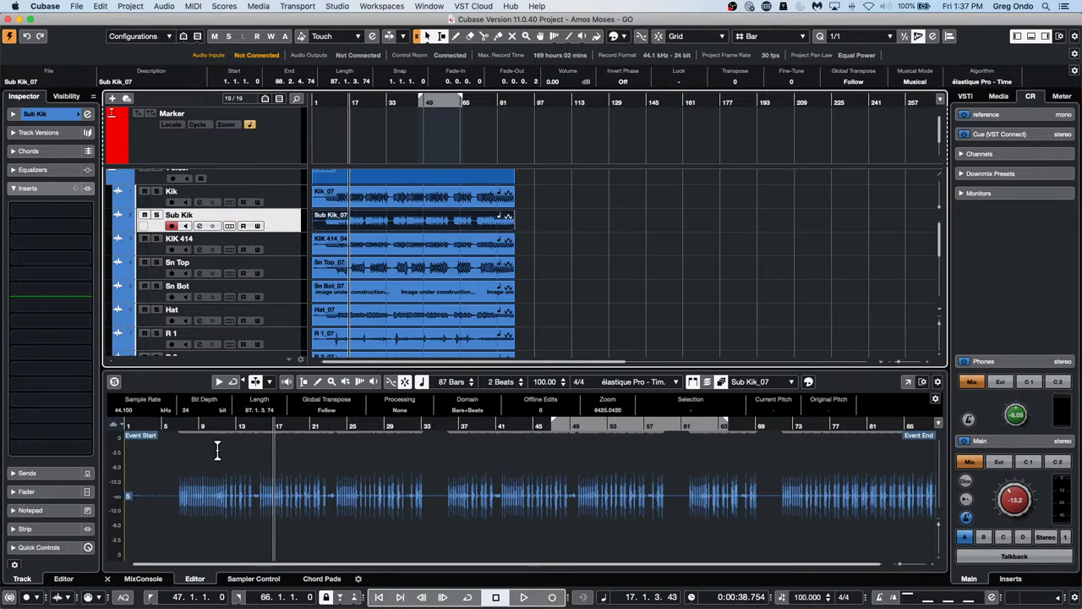
# - Split the Sn Top_07 event into sections using the toolbox's Split tool and mute three of the sections with the Mute tool
pyautogui.rightClick(420, 268)
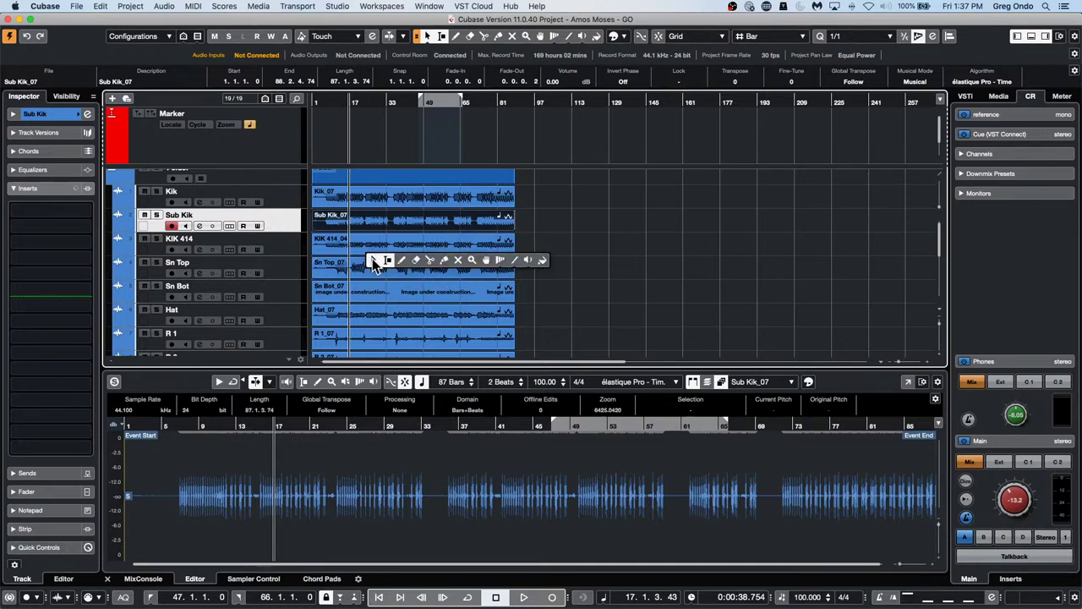
pyautogui.click(430, 258)
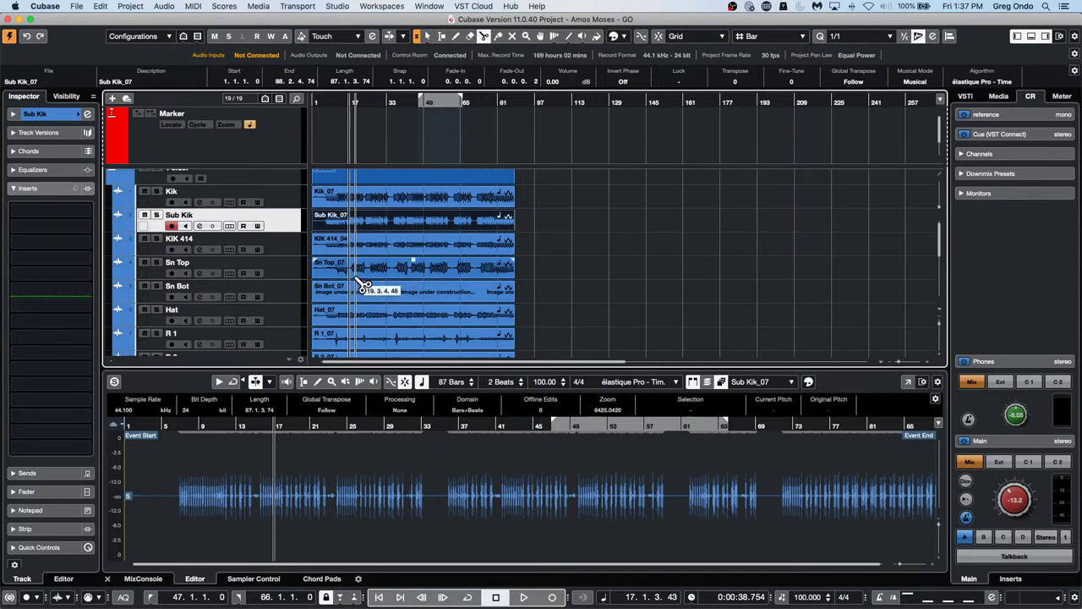
pyautogui.rightClick(424, 286)
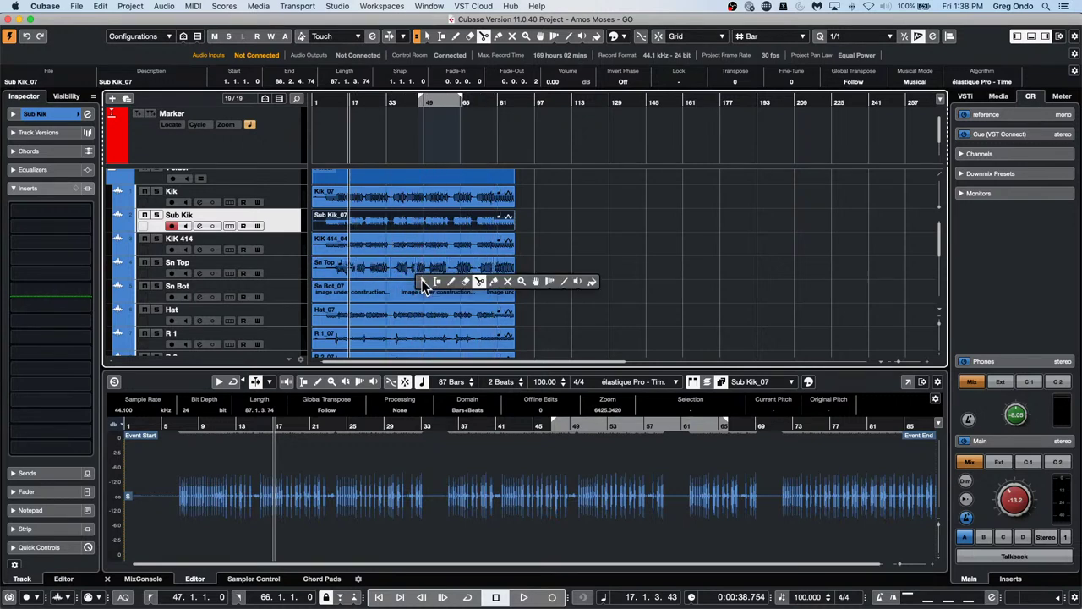
pyautogui.click(507, 281)
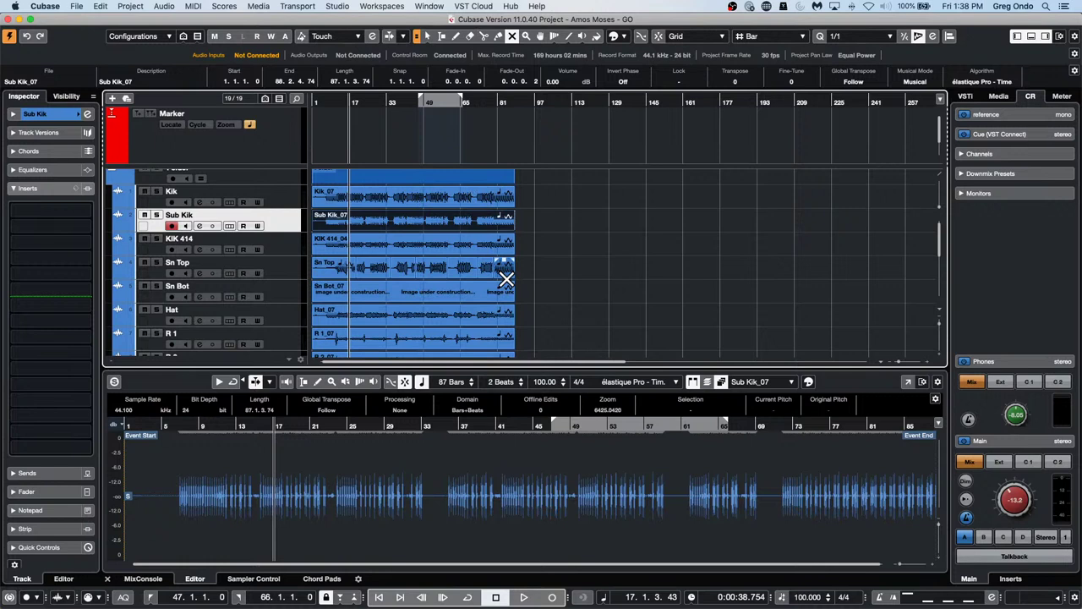
pyautogui.click(379, 269)
pyautogui.click(434, 269)
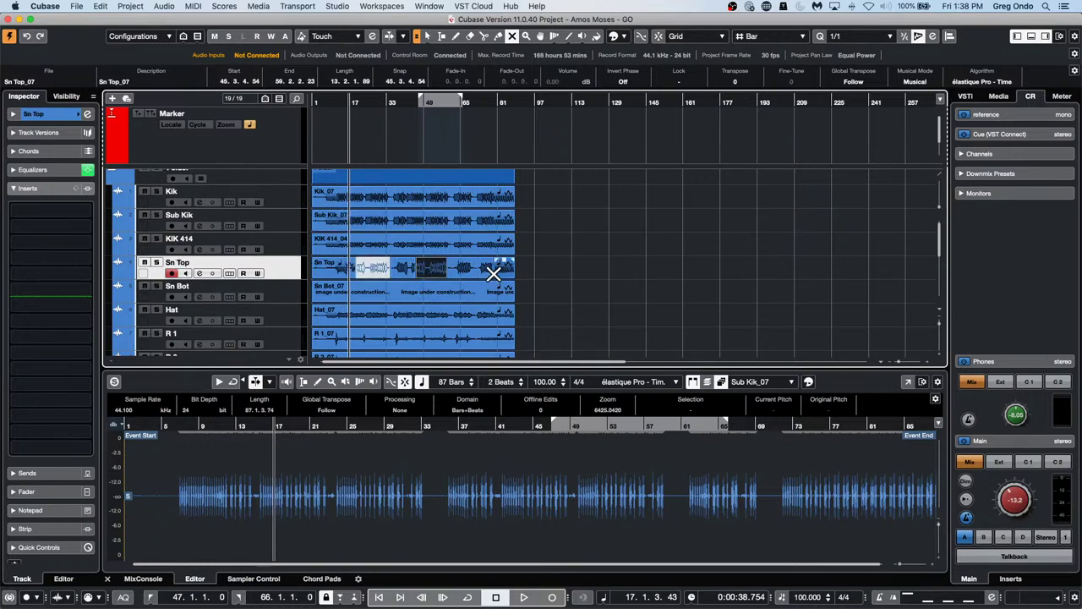
pyautogui.click(487, 270)
pyautogui.click(546, 279)
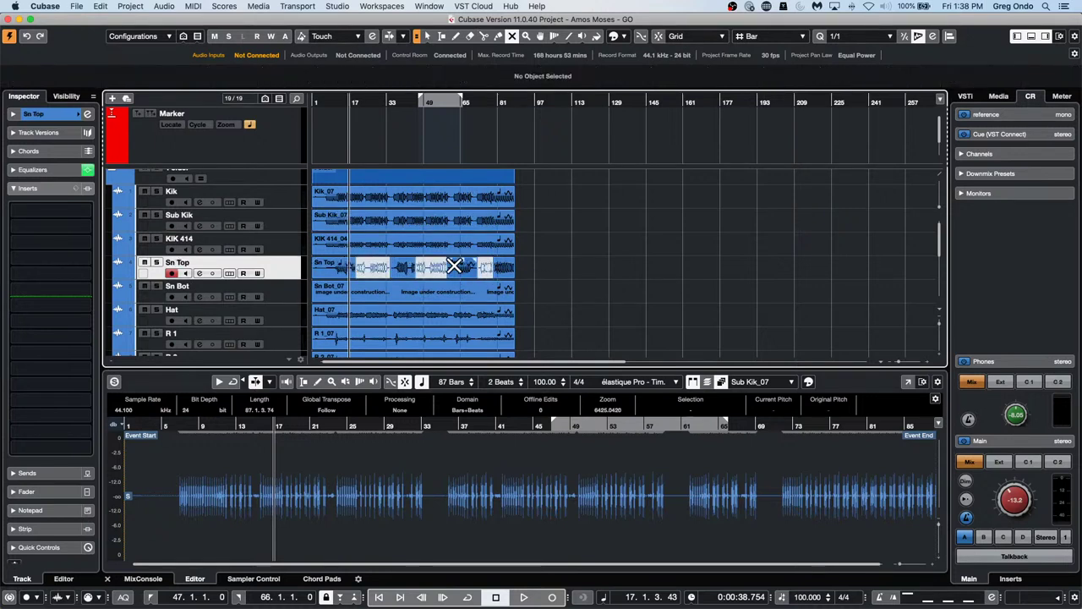
# - Try muting and unmuting the Sn Top section around bar 41 with the Mute tool, and toggle the Sn Top track's mute
pyautogui.rightClick(397, 265)
pyautogui.click(480, 263)
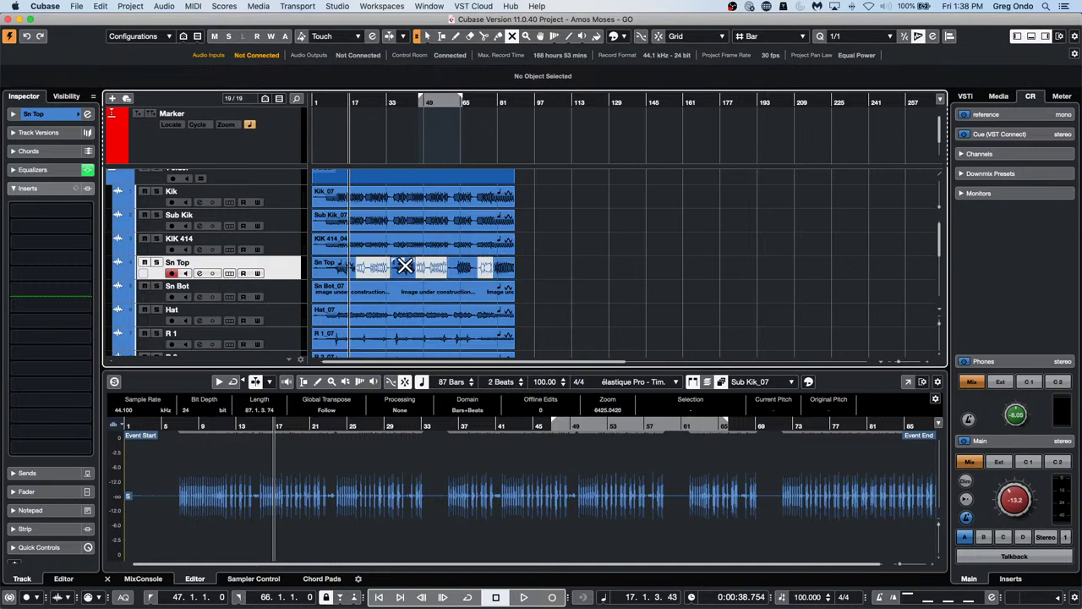
pyautogui.click(405, 266)
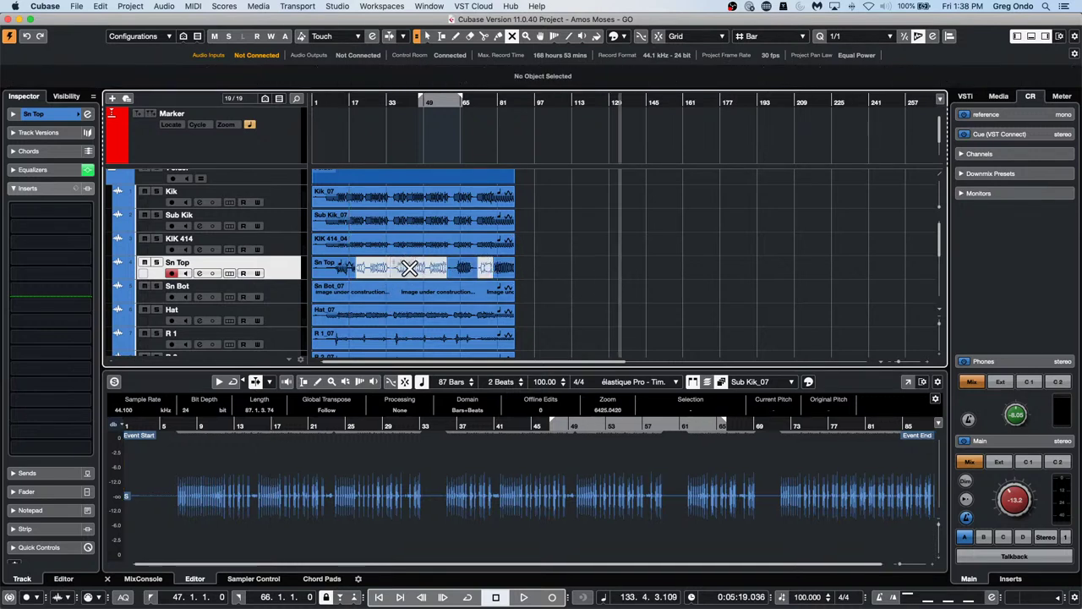
pyautogui.click(589, 282)
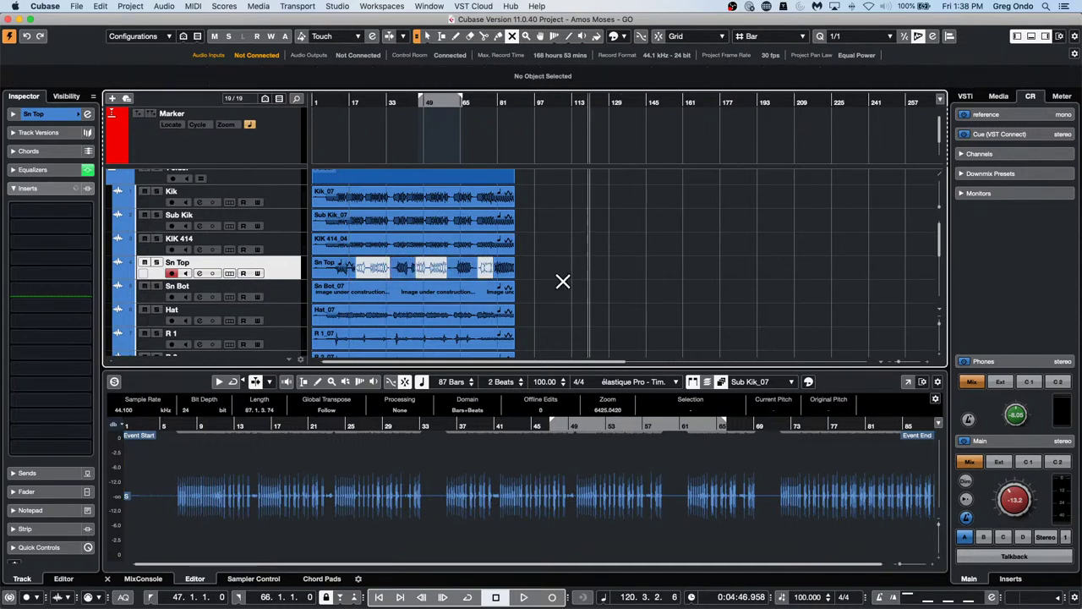
pyautogui.click(144, 263)
pyautogui.click(145, 264)
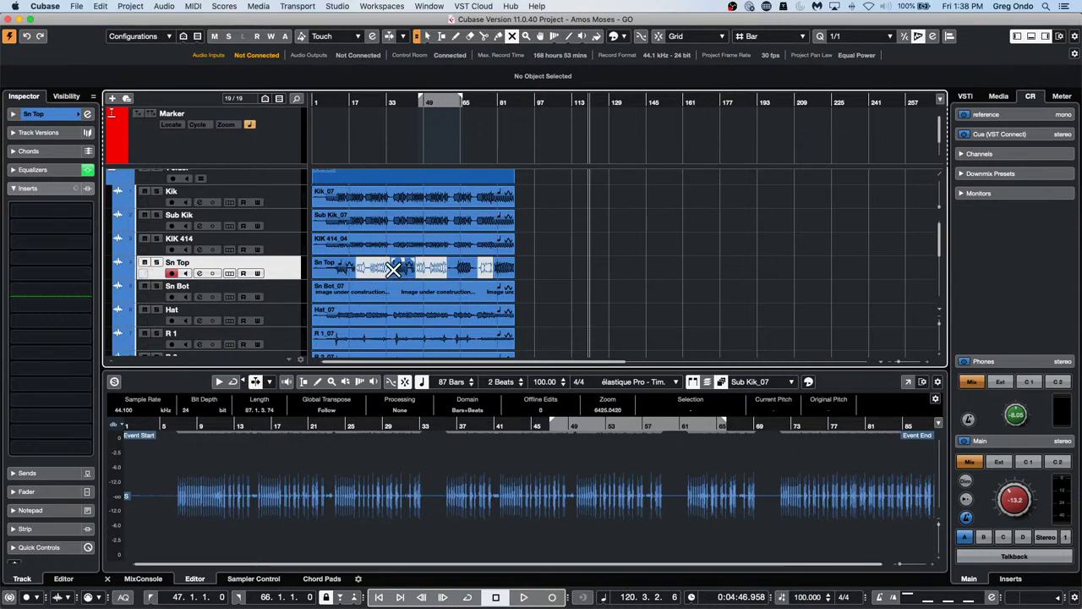
pyautogui.click(144, 263)
pyautogui.click(145, 264)
# - Unmute the muted sections on the Sn Top track with the toolbox's Mute tool
pyautogui.rightClick(372, 272)
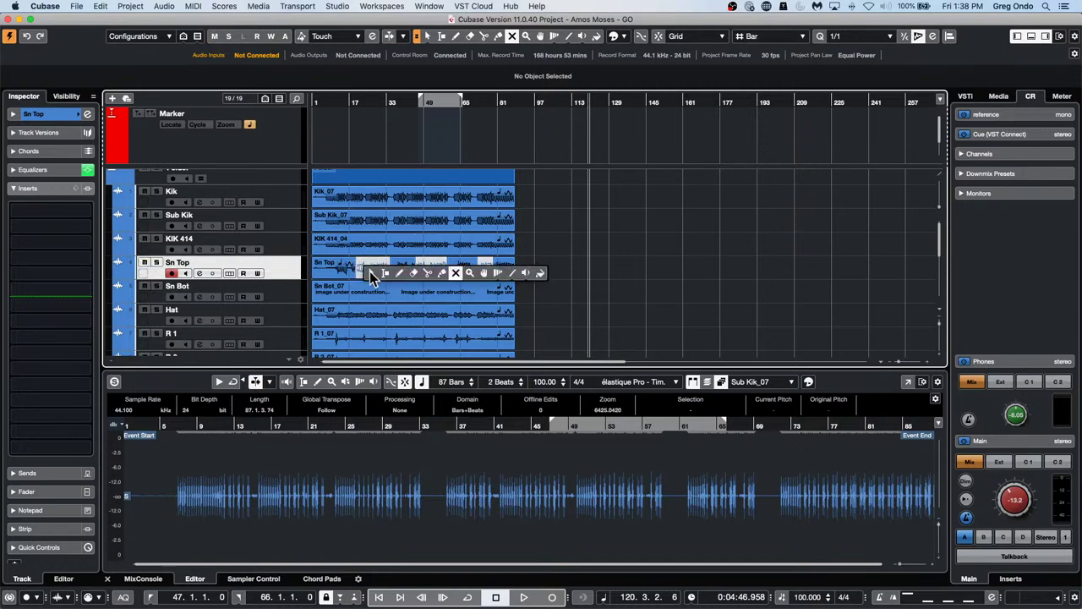
pyautogui.click(454, 274)
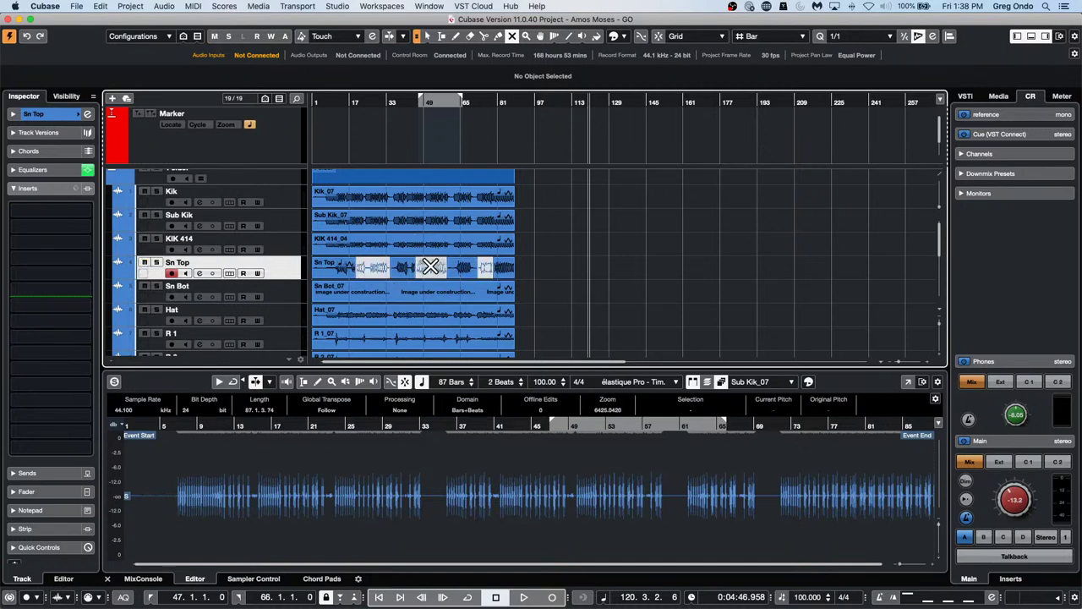
pyautogui.click(431, 266)
pyautogui.click(374, 268)
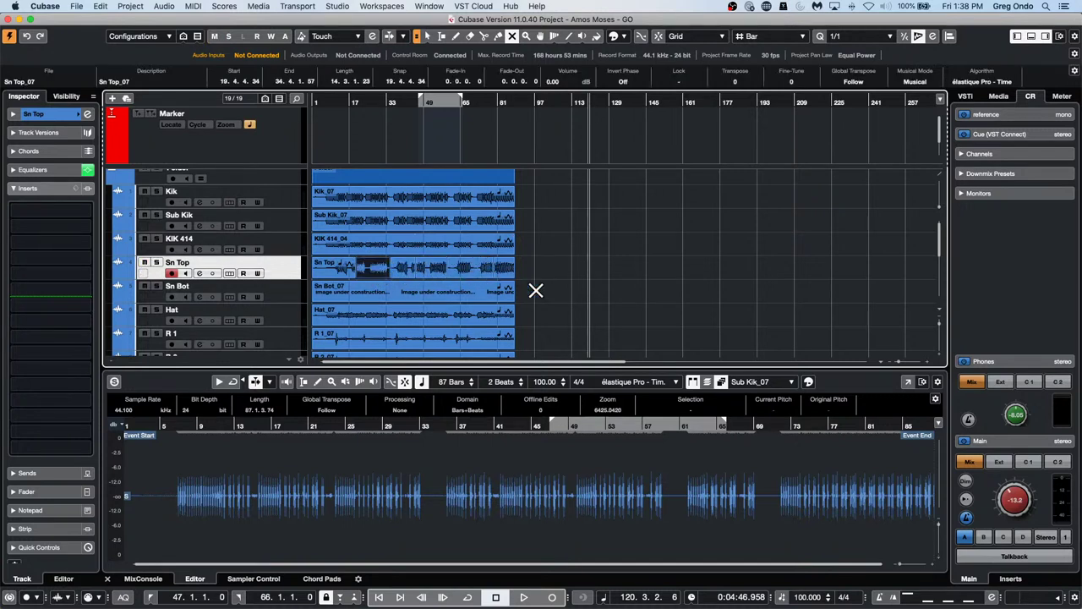
pyautogui.click(428, 268)
pyautogui.click(558, 272)
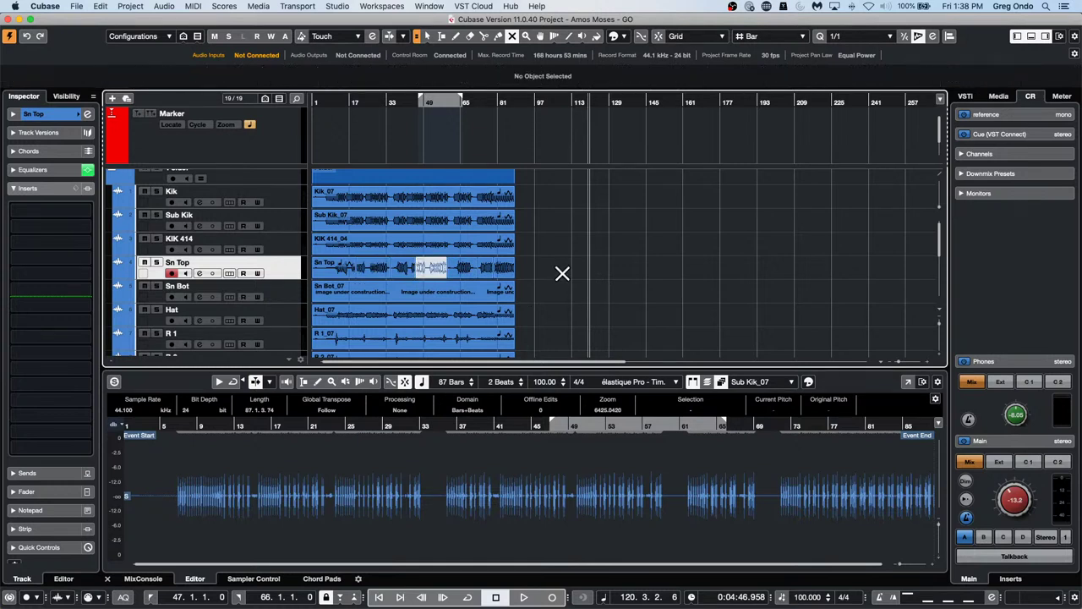
pyautogui.click(432, 267)
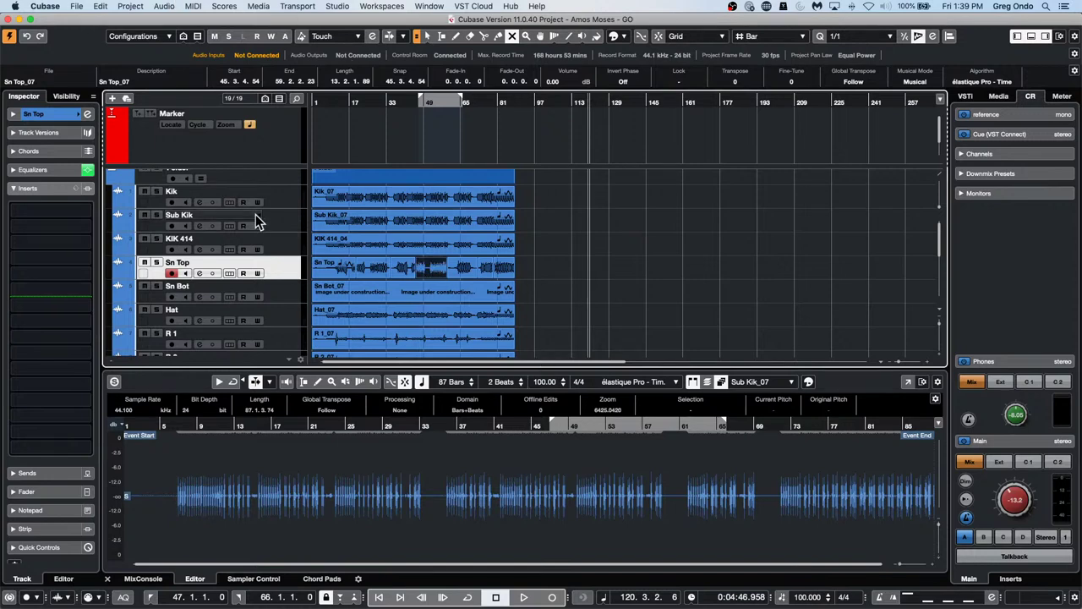
# - Open the recent project jump off.cpr and activate it
pyautogui.click(78, 6)
pyautogui.moveTo(135, 218)
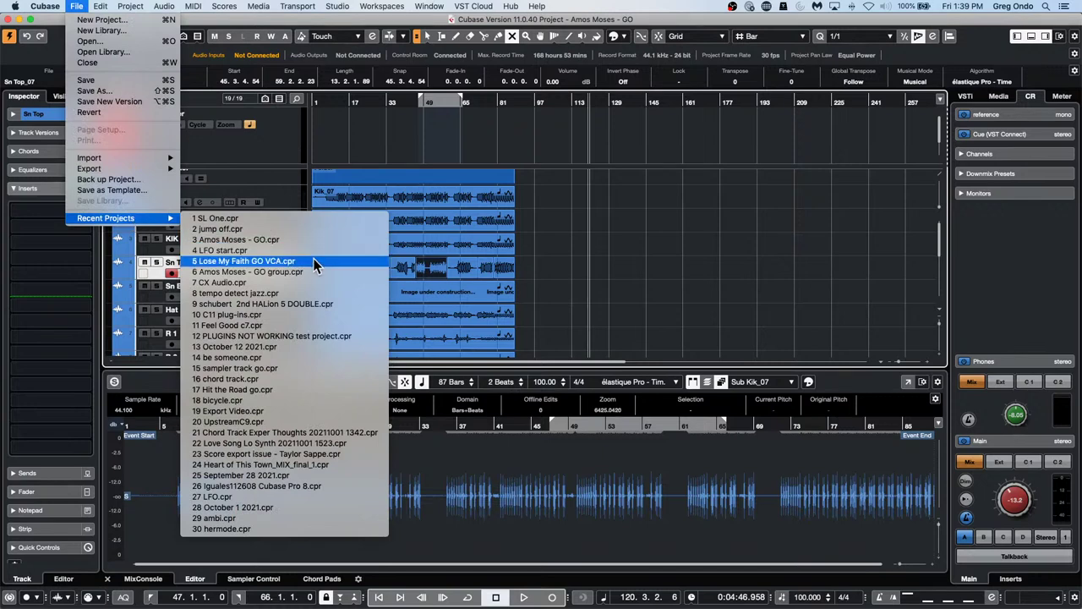
pyautogui.click(317, 229)
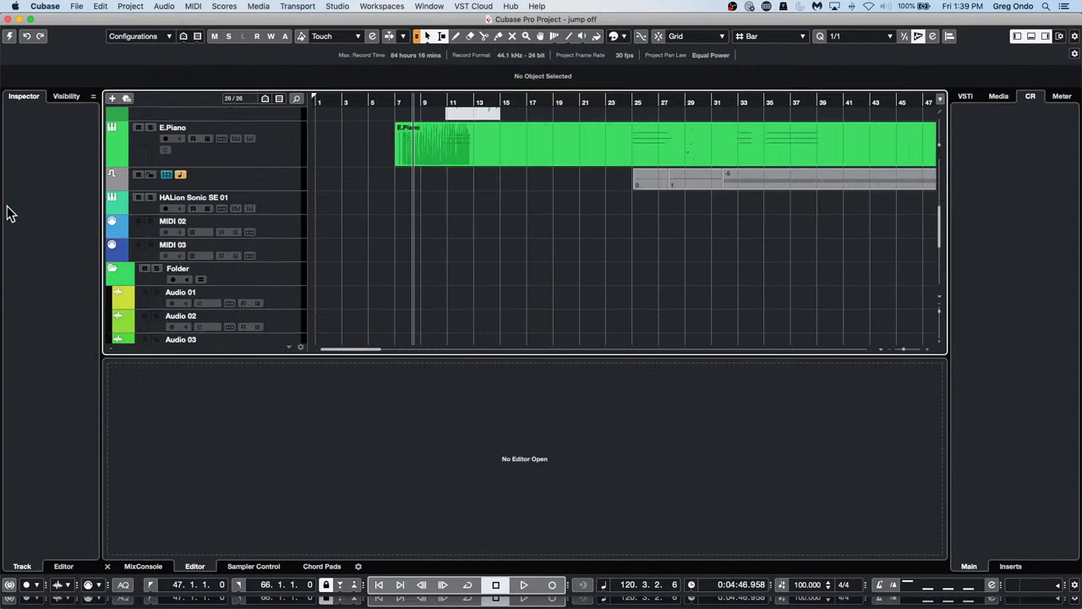
pyautogui.click(7, 38)
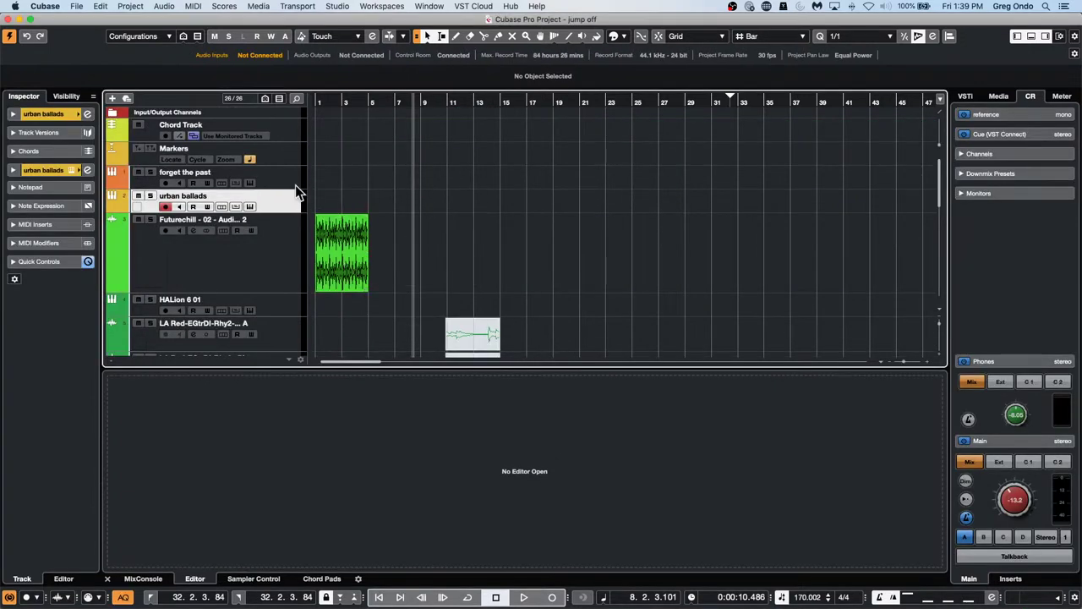
# - Open the urban ballads track's Groove Agent SE instrument, start its internal pattern playback, and move its window clear of the track list
pyautogui.click(250, 208)
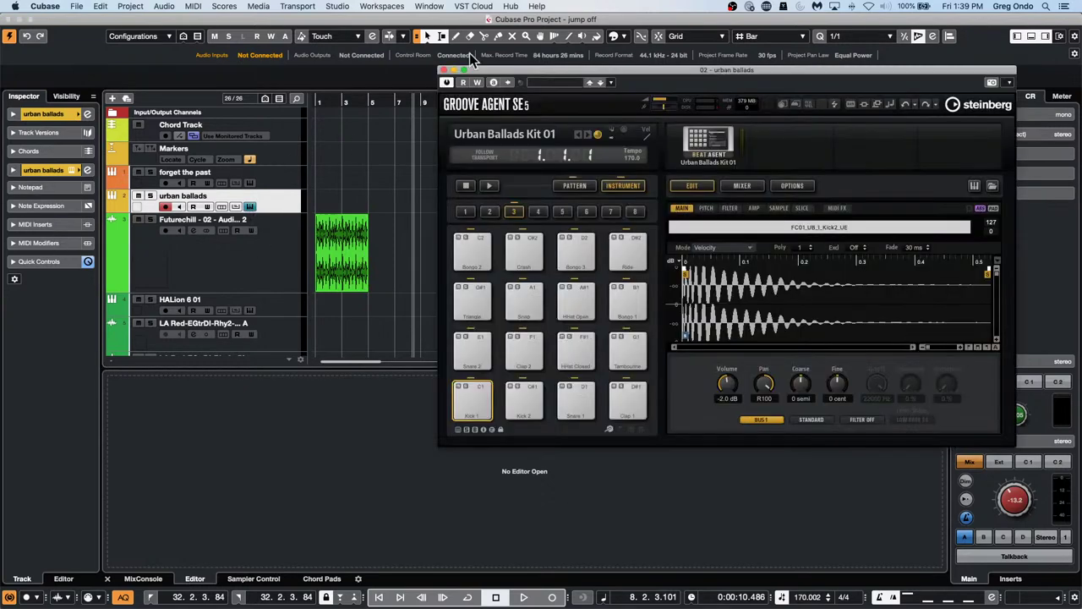
pyautogui.moveTo(600, 65); pyautogui.dragTo(372, 61)
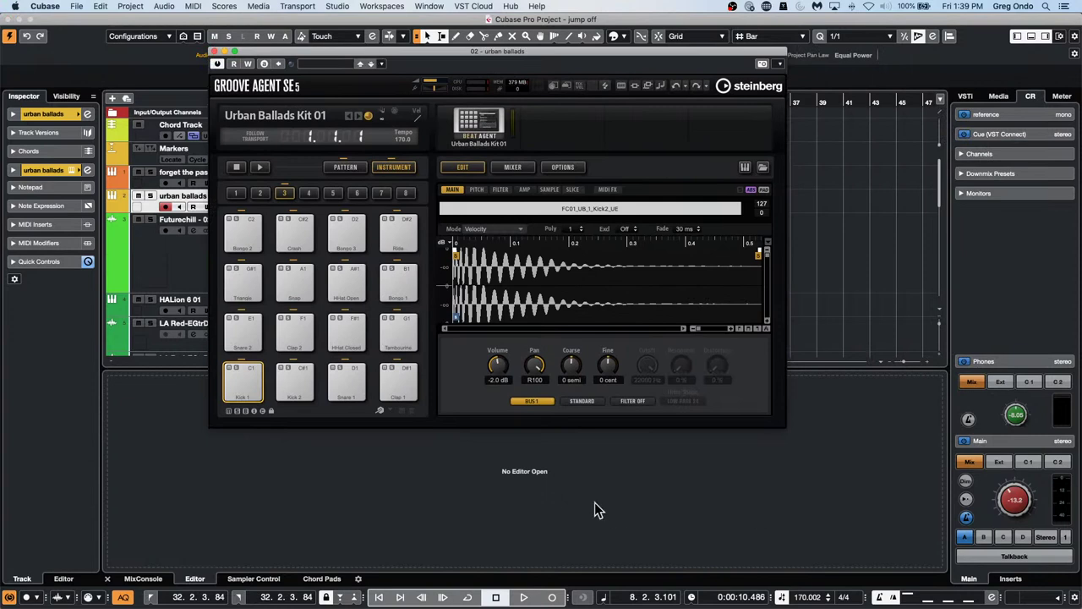
pyautogui.click(263, 168)
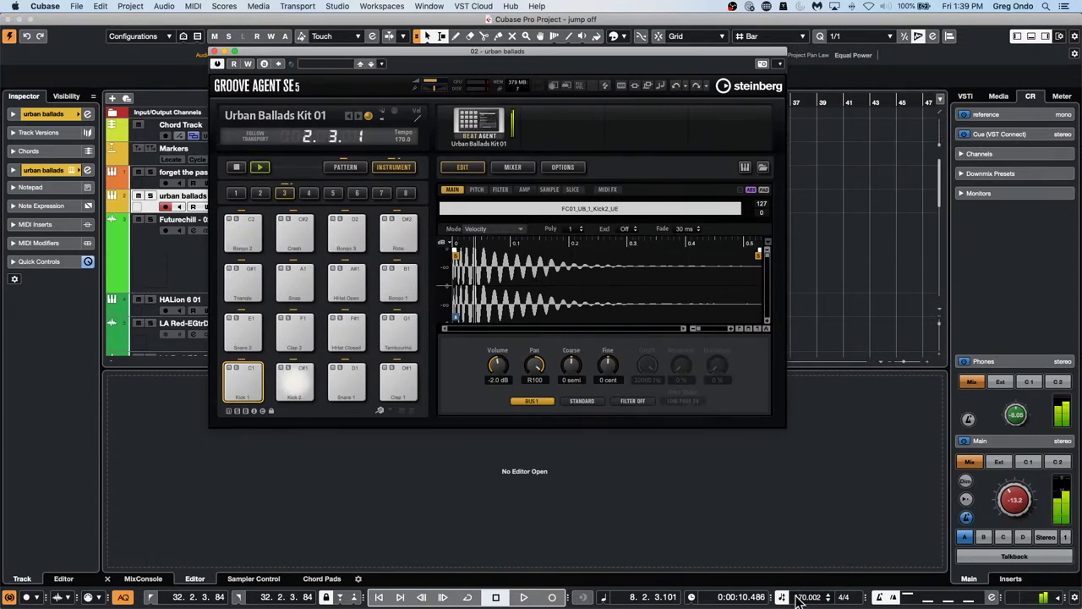
pyautogui.click(496, 597)
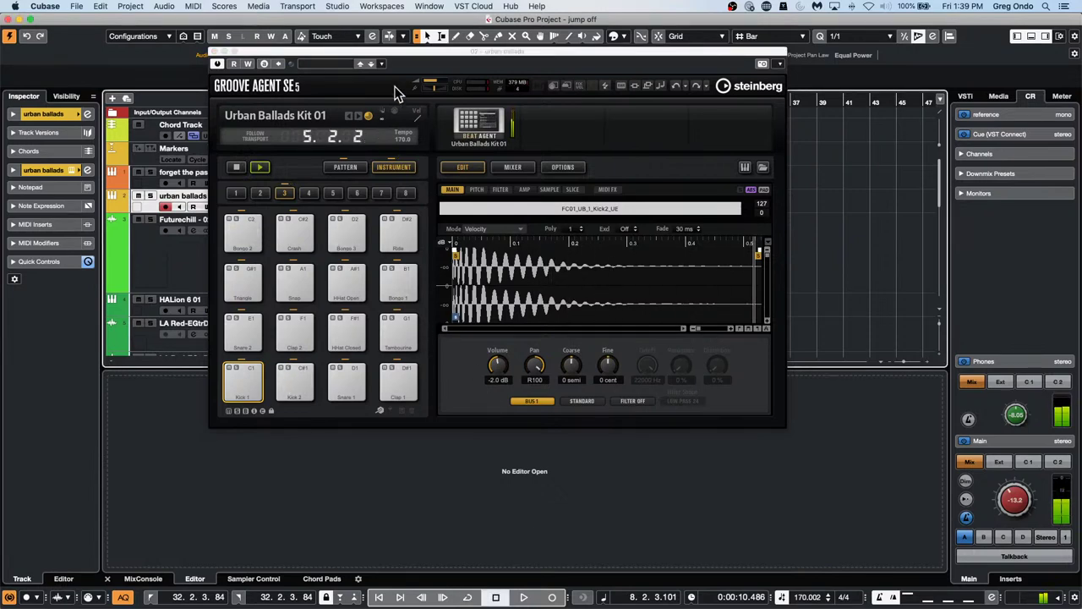
pyautogui.moveTo(411, 52); pyautogui.dragTo(761, 135)
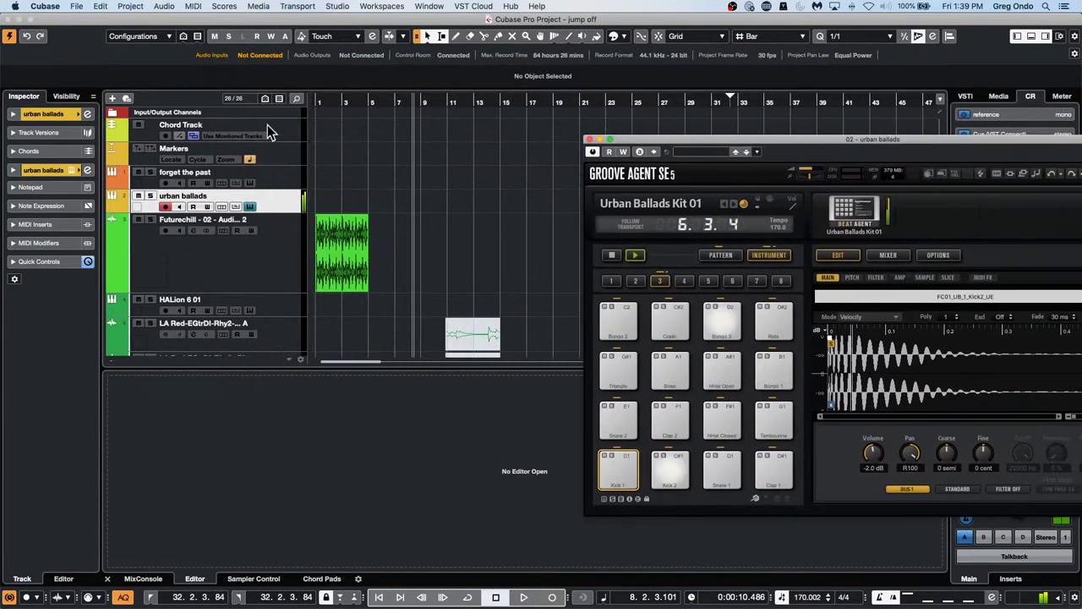
# - Return the project cursor to the start and try entering 120 as the project tempo
pyautogui.click(358, 98)
pyautogui.press('.')
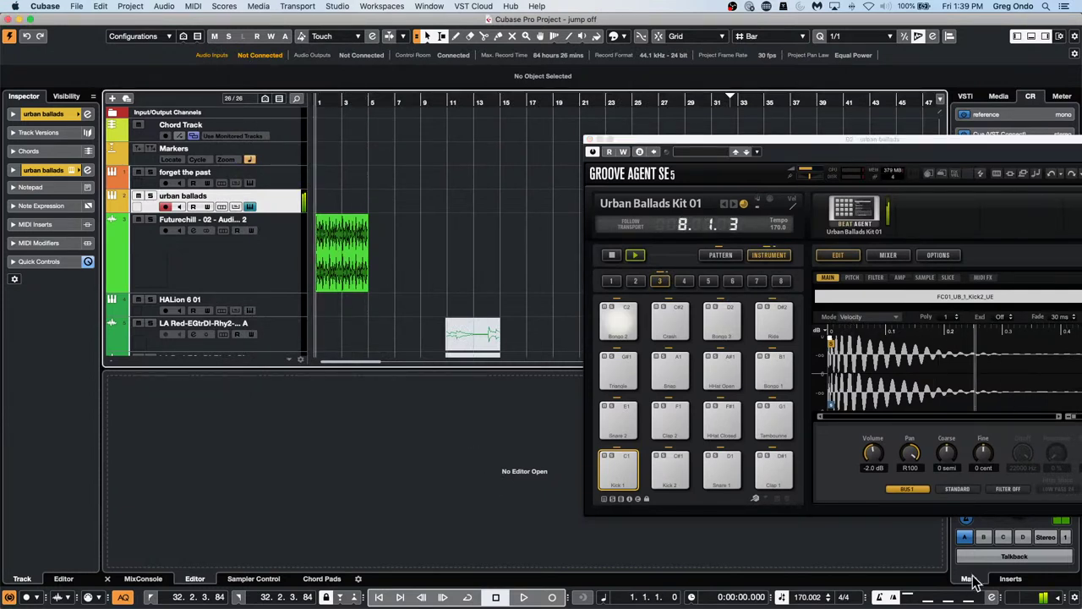
pyautogui.doubleClick(810, 598)
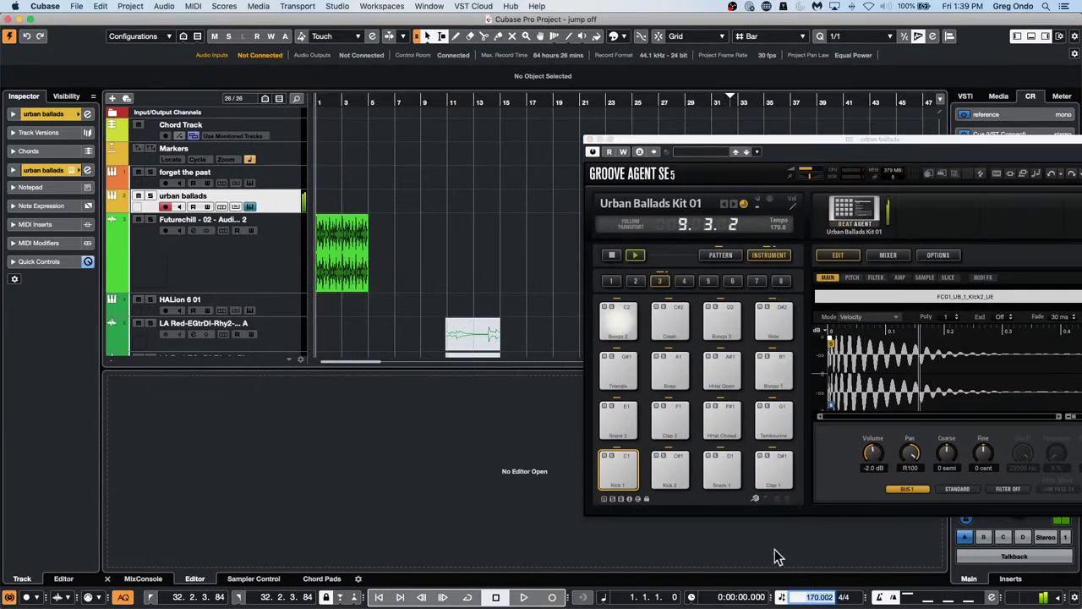
pyautogui.write('120')
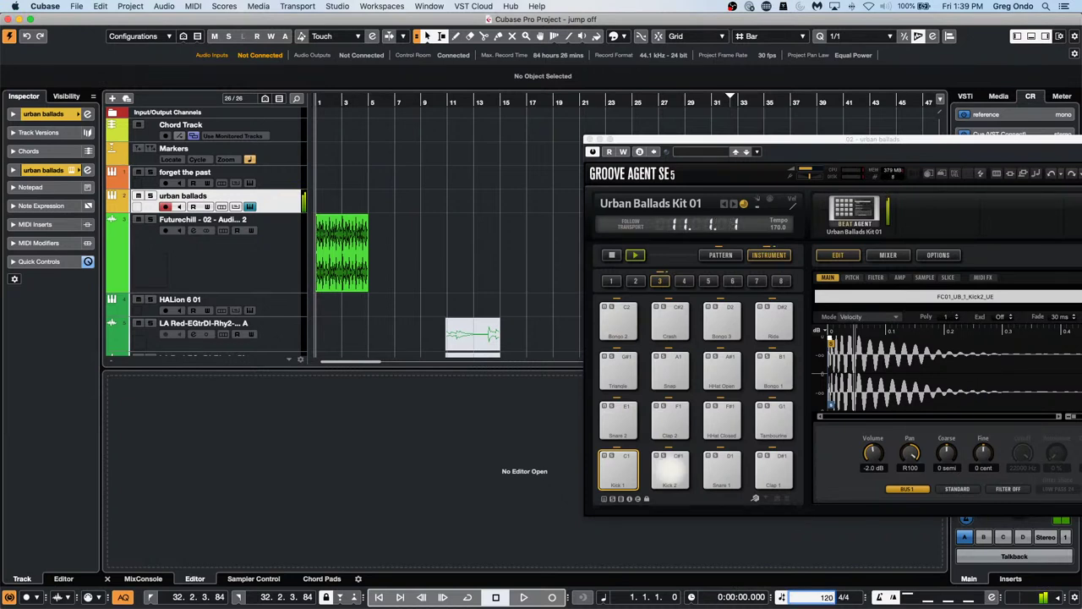
pyautogui.press('BackSpace')
pyautogui.press('BackSpace')
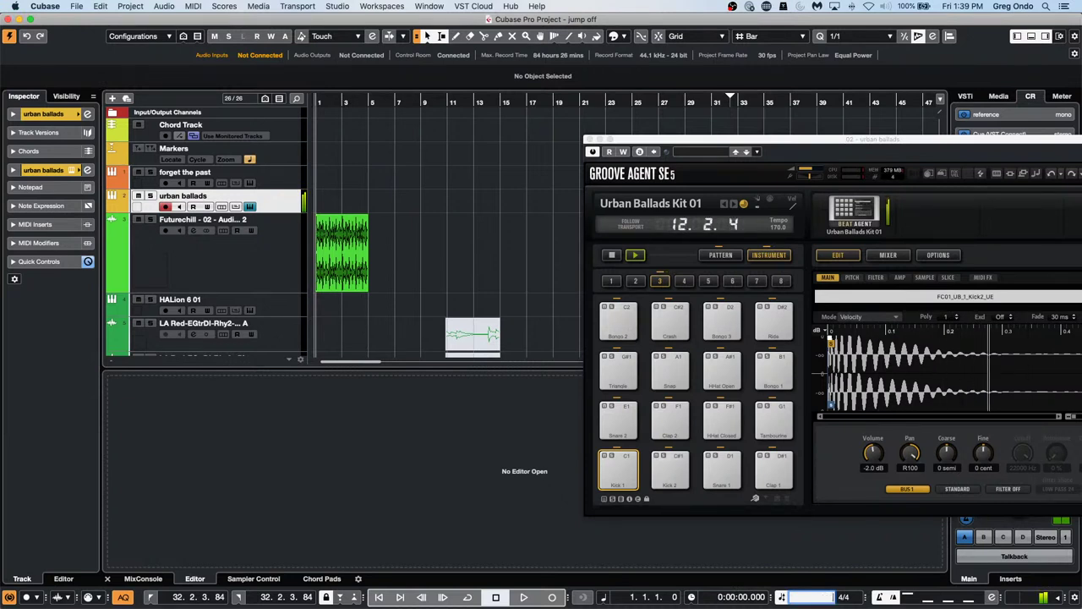
# - Set the project tempo to 100 BPM and move the Groove Agent window so it is fully visible
pyautogui.write('00')
pyautogui.press('Return')
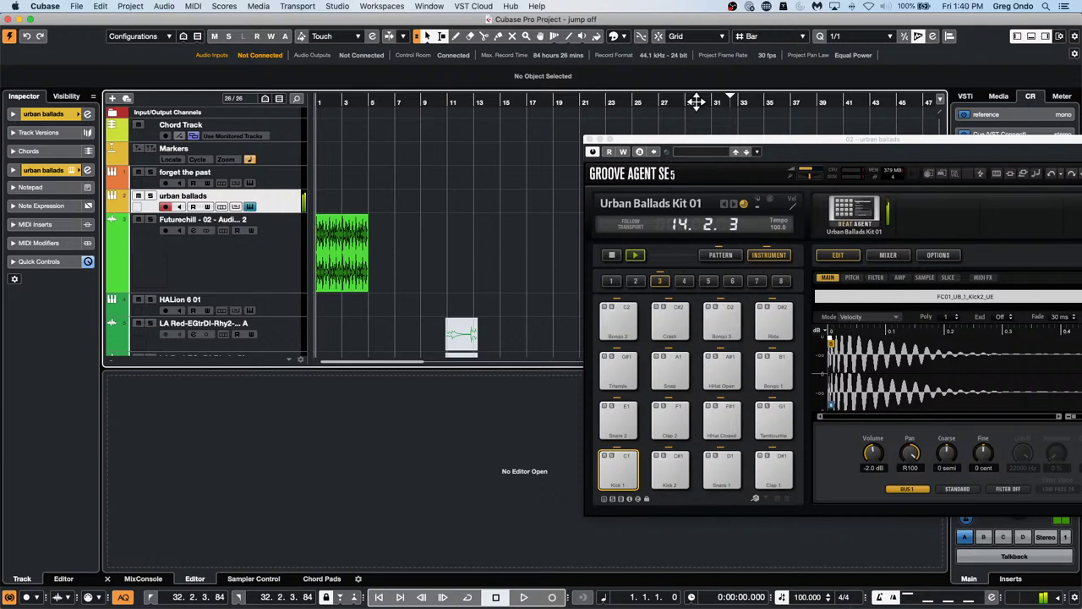
pyautogui.moveTo(706, 142); pyautogui.dragTo(528, 36)
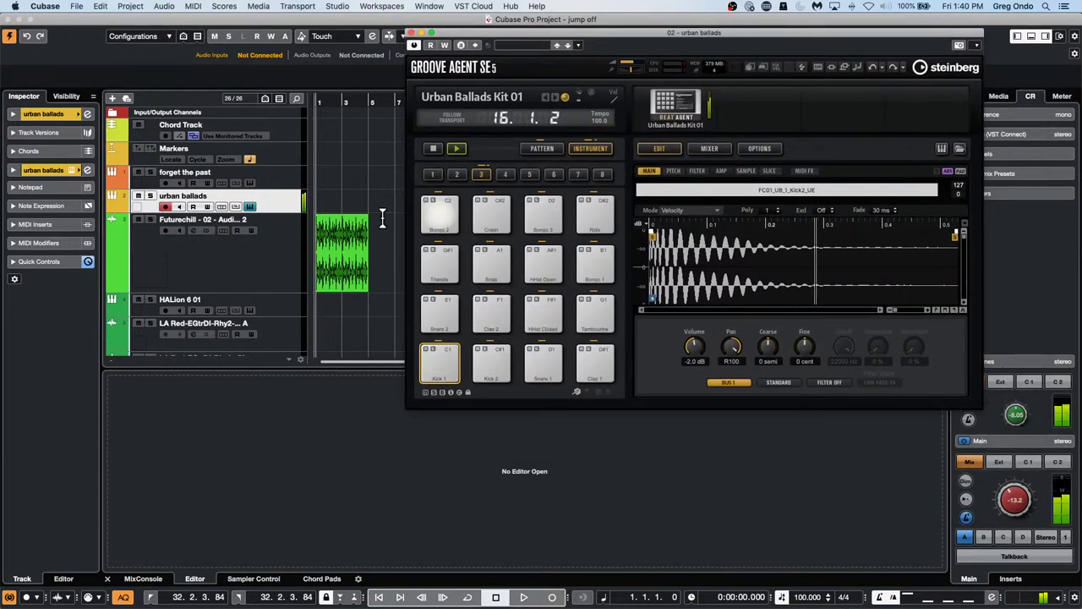
# - Reload Urban Ballads Kit 01 into the kit slot together with its patterns, and close the loading dialog
pyautogui.click(681, 115)
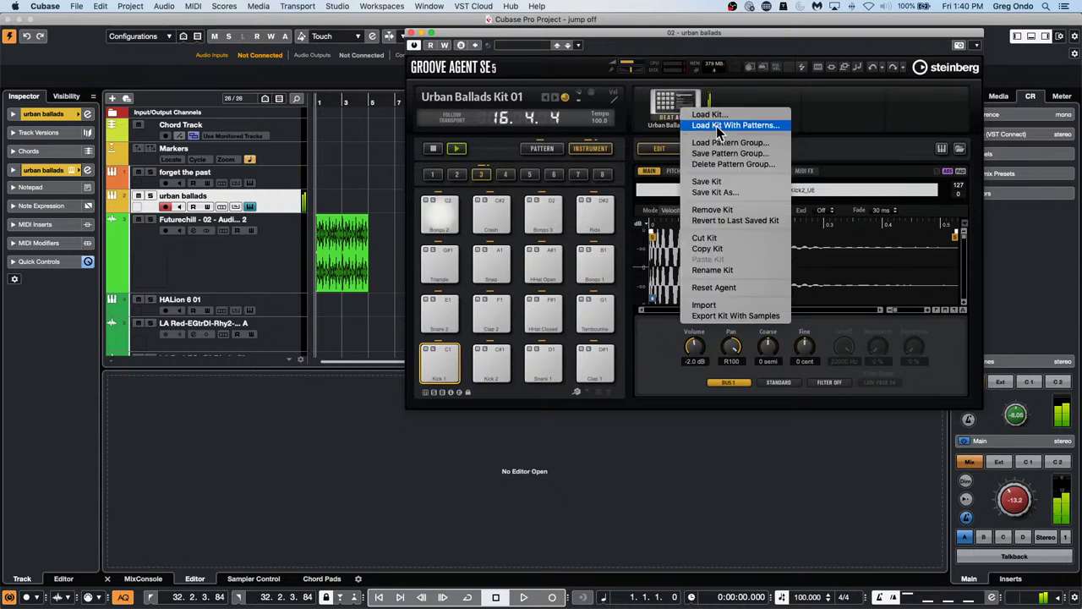
pyautogui.click(717, 126)
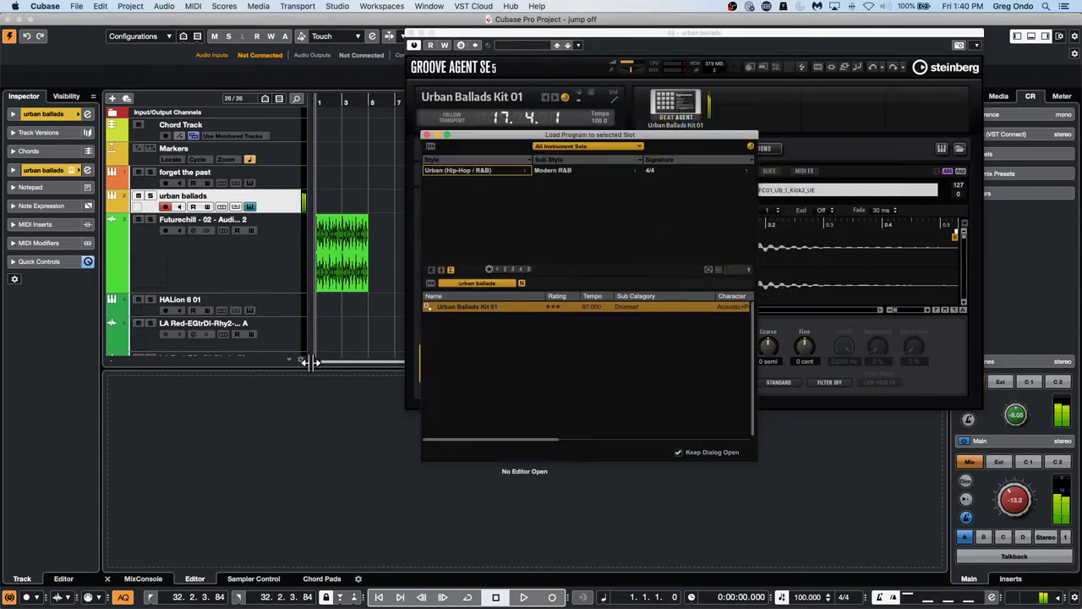
pyautogui.doubleClick(494, 307)
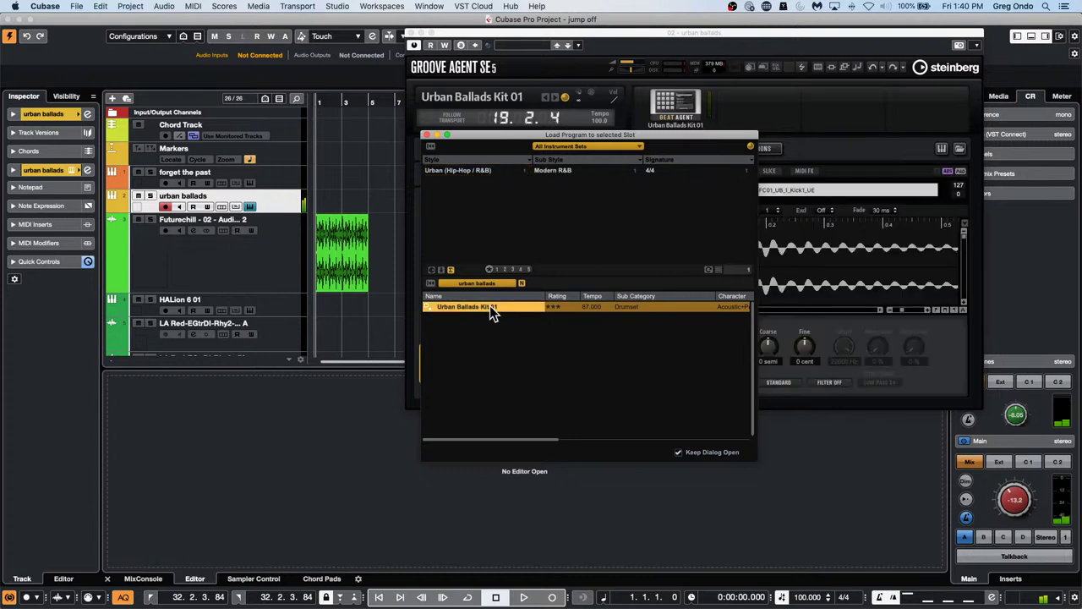
pyautogui.click(426, 136)
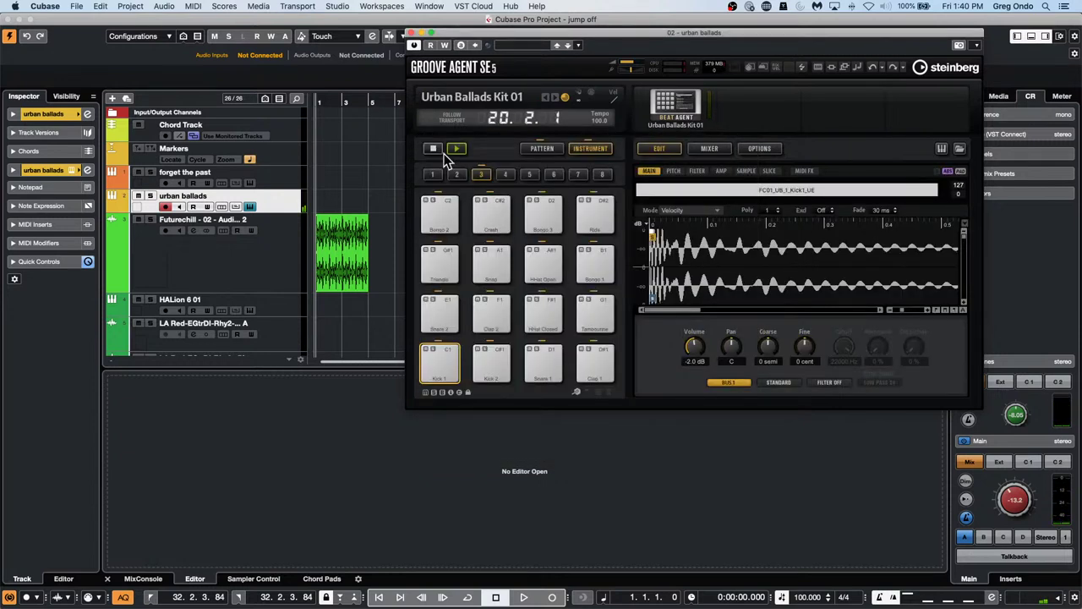
# - Switch the pads to patterns and audition the Break and Groove 4 patterns
pyautogui.click(550, 147)
pyautogui.click(454, 319)
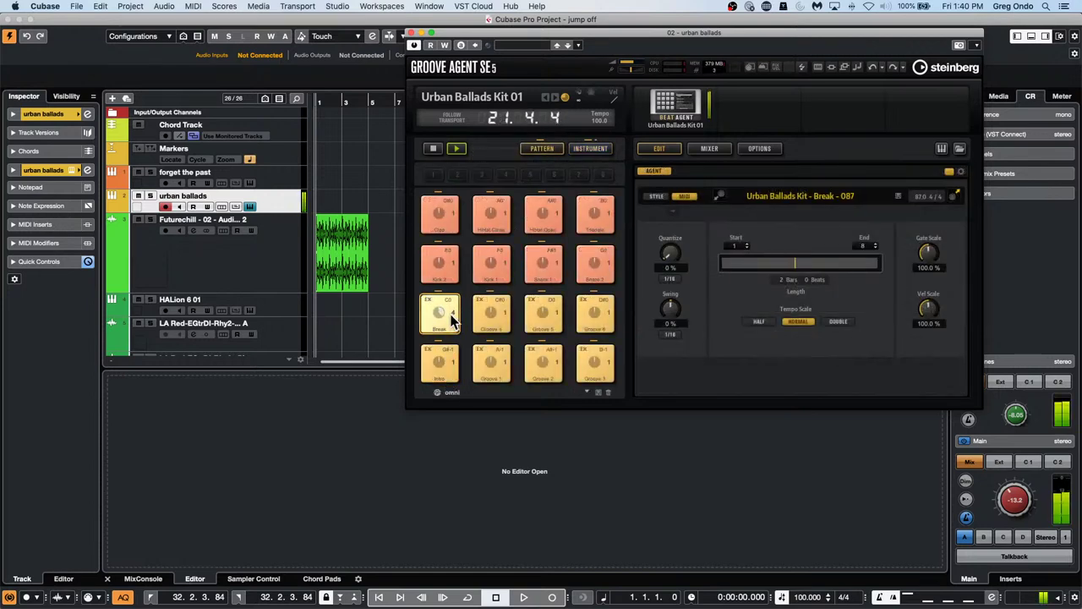
pyautogui.click(493, 306)
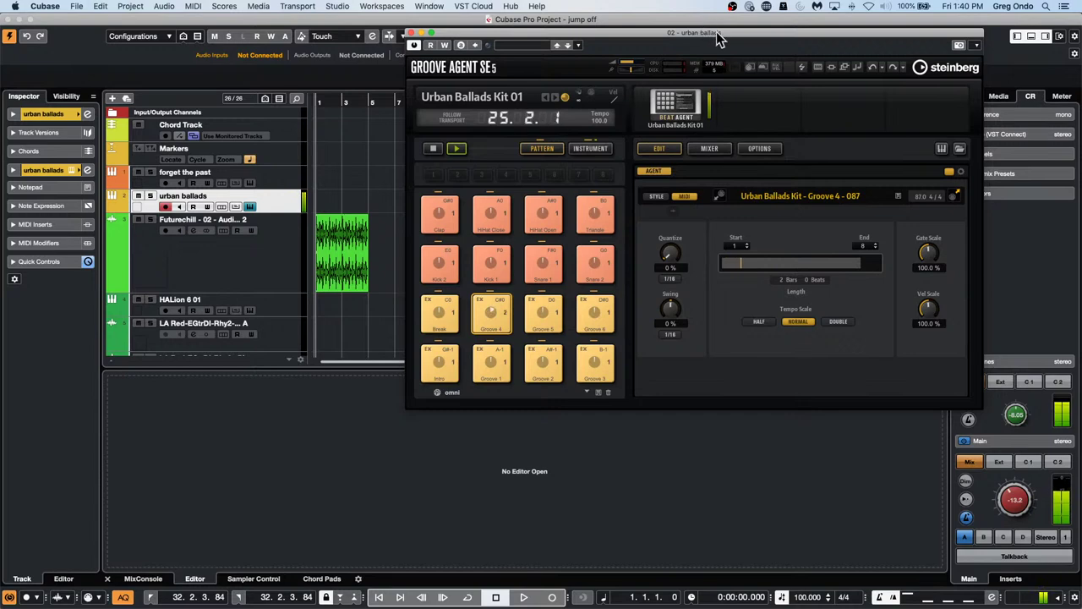
# - Show Groove Agent's built-in browser and filter the kits by the Urban (Hip-Hop / R&B) style
pyautogui.moveTo(716, 31); pyautogui.dragTo(524, 46)
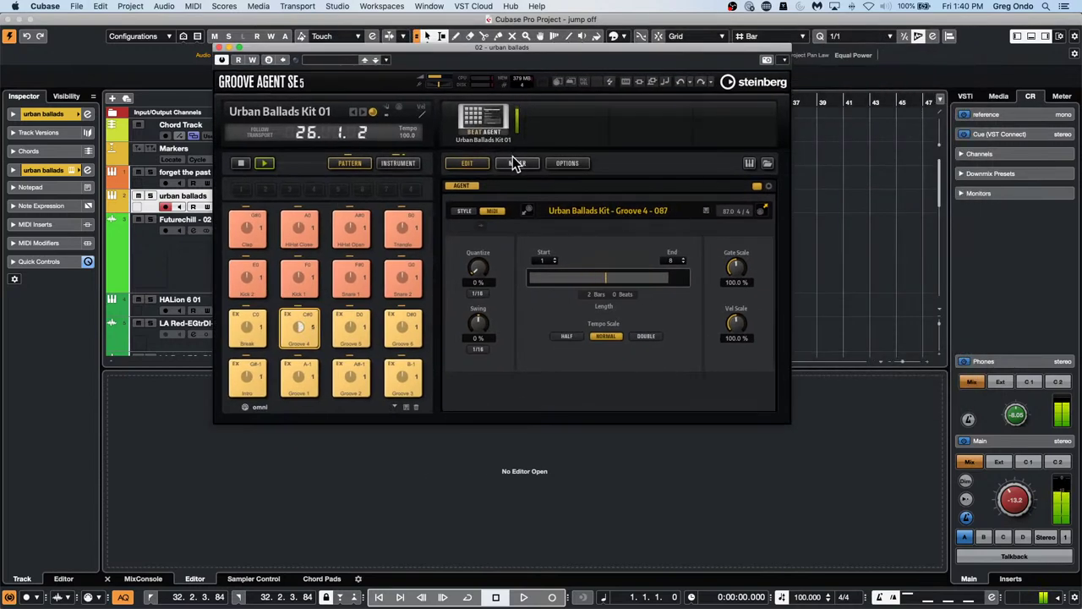
pyautogui.click(767, 162)
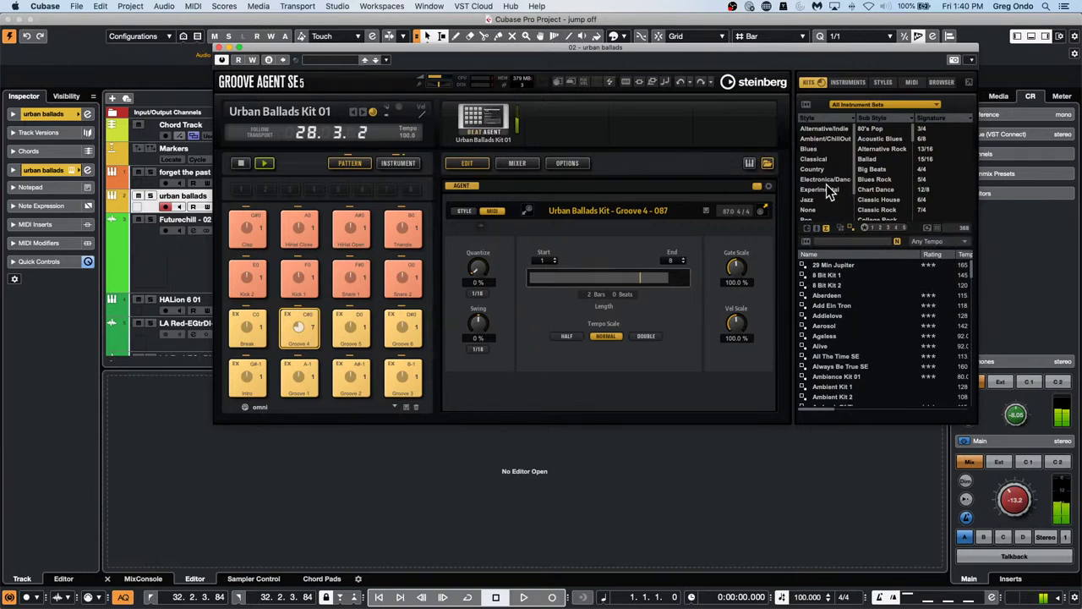
pyautogui.scroll(-1, 825, 184)
pyautogui.scroll(-1, 828, 190)
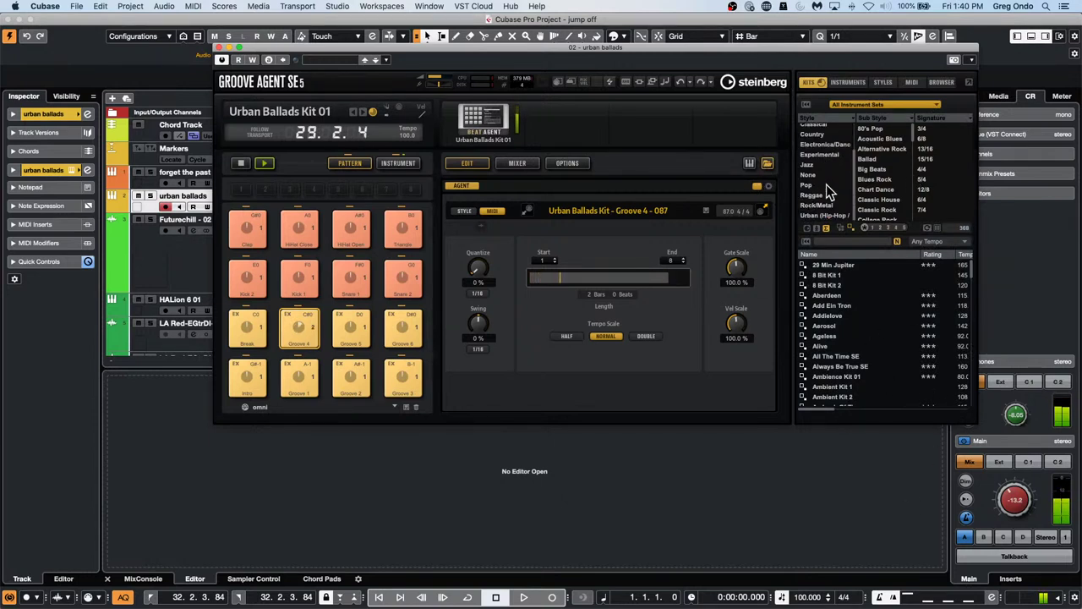
pyautogui.click(824, 215)
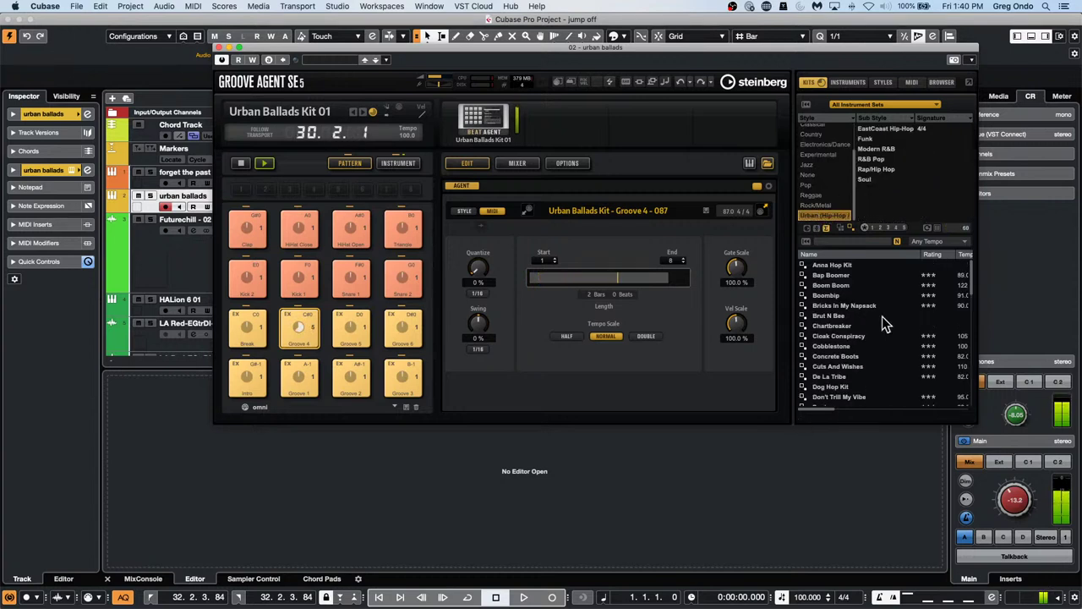
# - Load the Boombip kit and audition its Groove 5 pattern
pyautogui.click(823, 295)
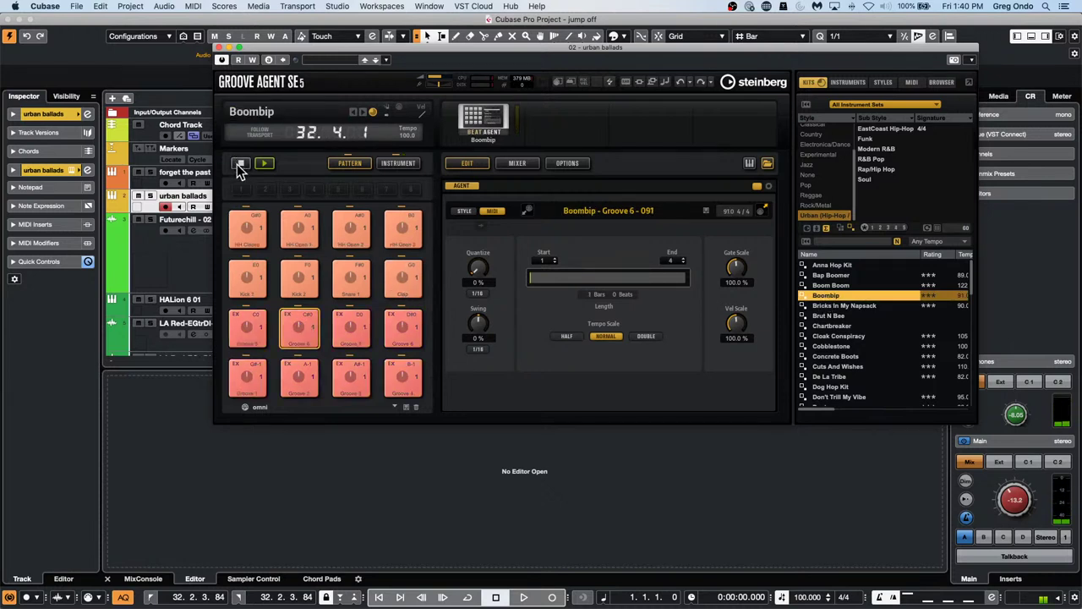
pyautogui.click(248, 331)
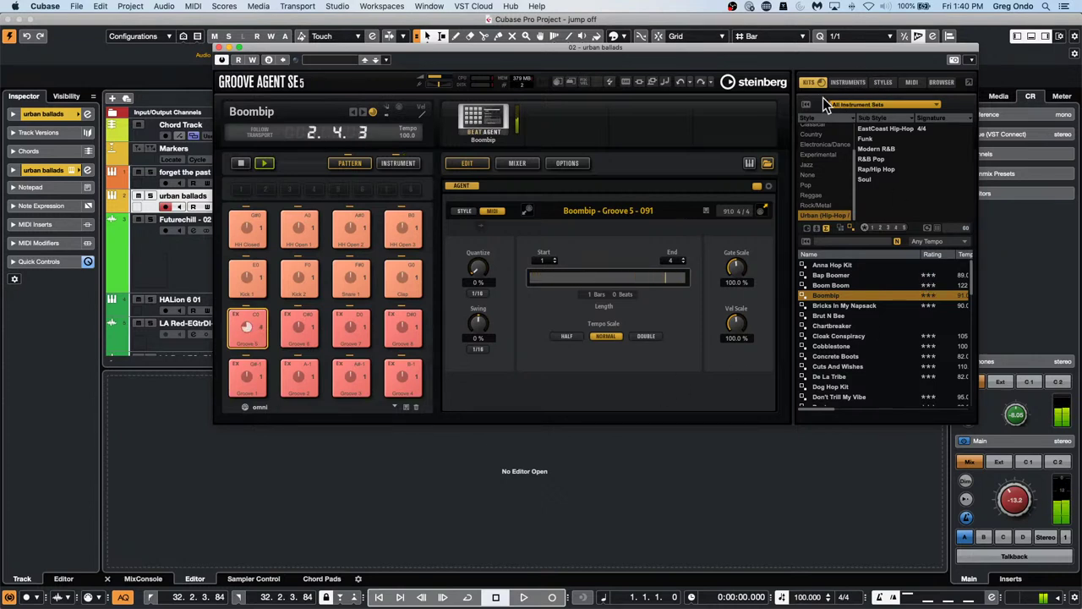
# - Load Urban Ballads Kit 01 from the filtered kit list and play its Break pattern
pyautogui.scroll(-10, 866, 351)
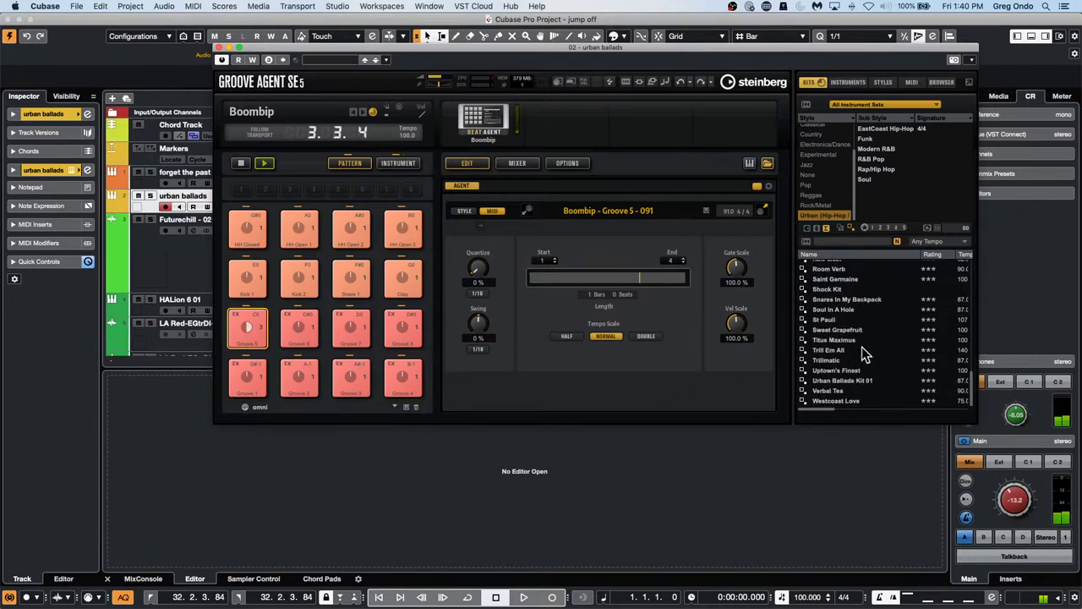
pyautogui.doubleClick(838, 381)
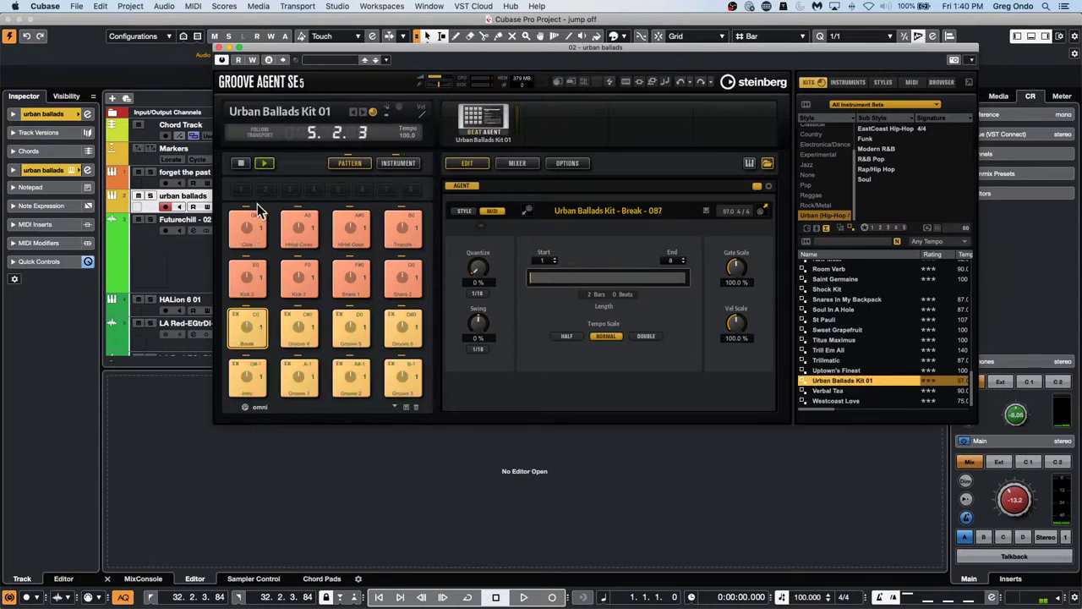
pyautogui.click(263, 165)
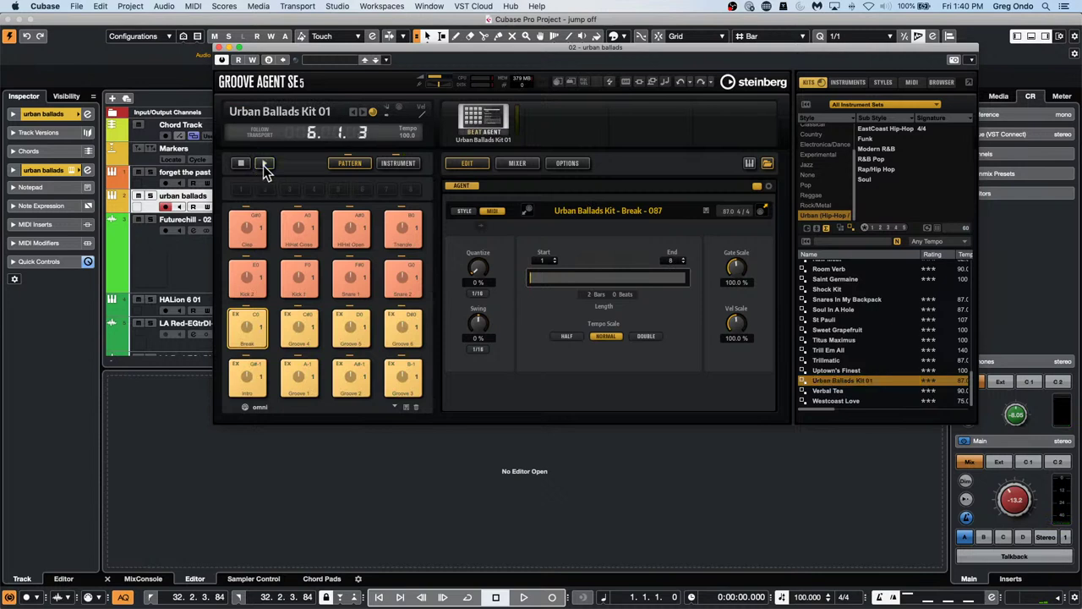
pyautogui.click(249, 323)
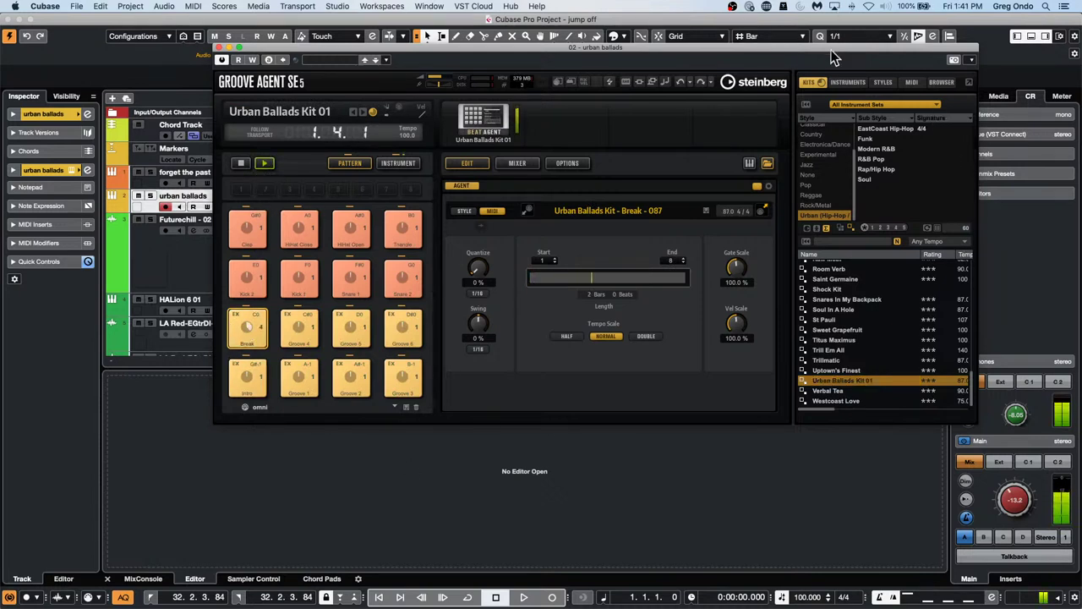
# - Browse the styles and assign Disco Funk 02 - Groove 01 - 120 to the Break pad, restarting pattern playback
pyautogui.click(879, 82)
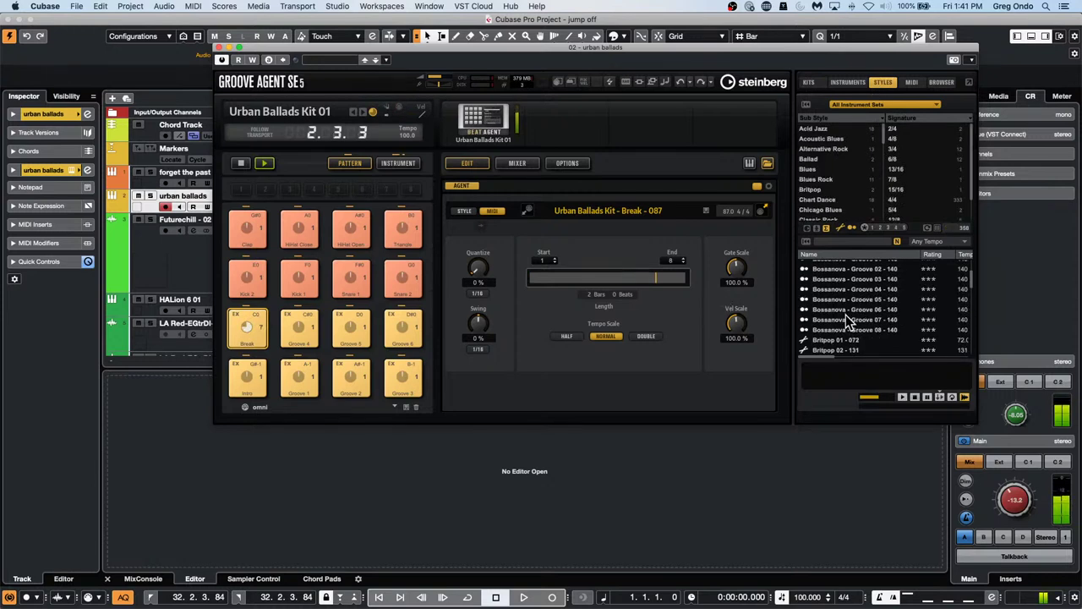
pyautogui.scroll(-10, 849, 321)
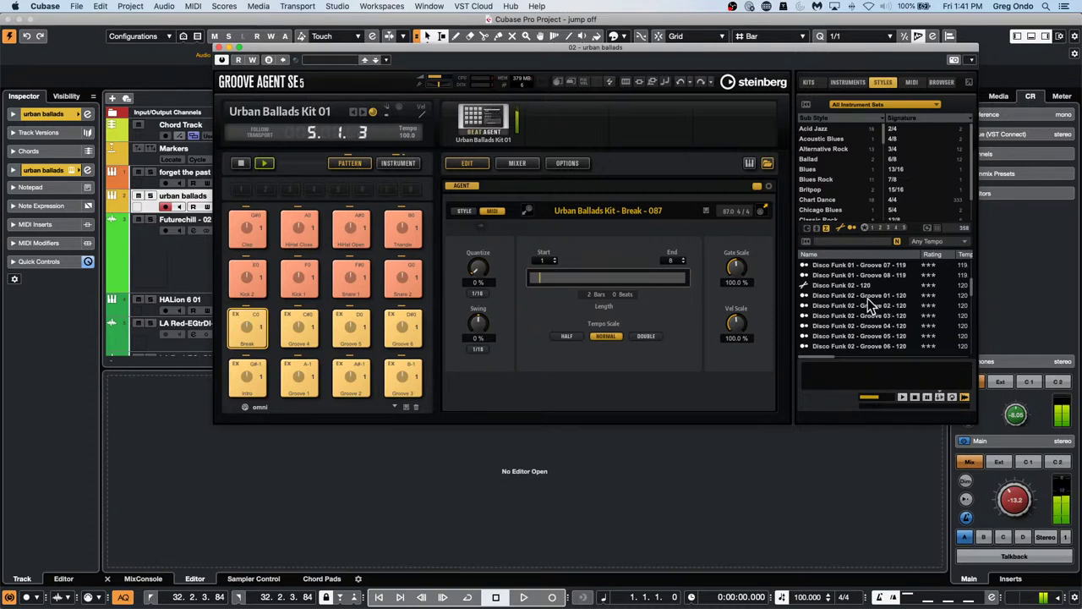
pyautogui.moveTo(867, 298); pyautogui.dragTo(248, 322)
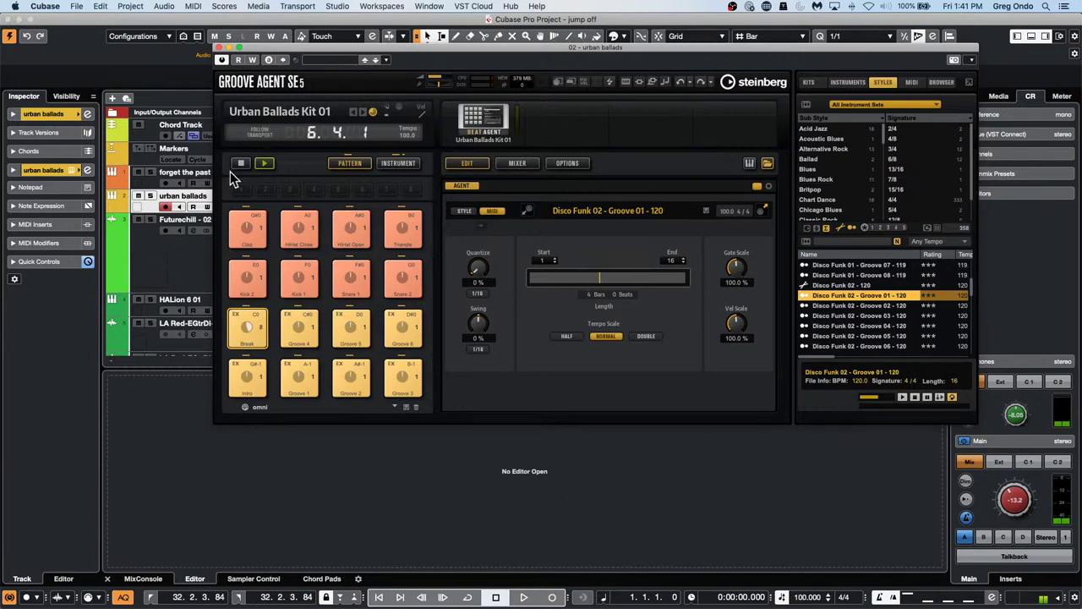
pyautogui.click(262, 162)
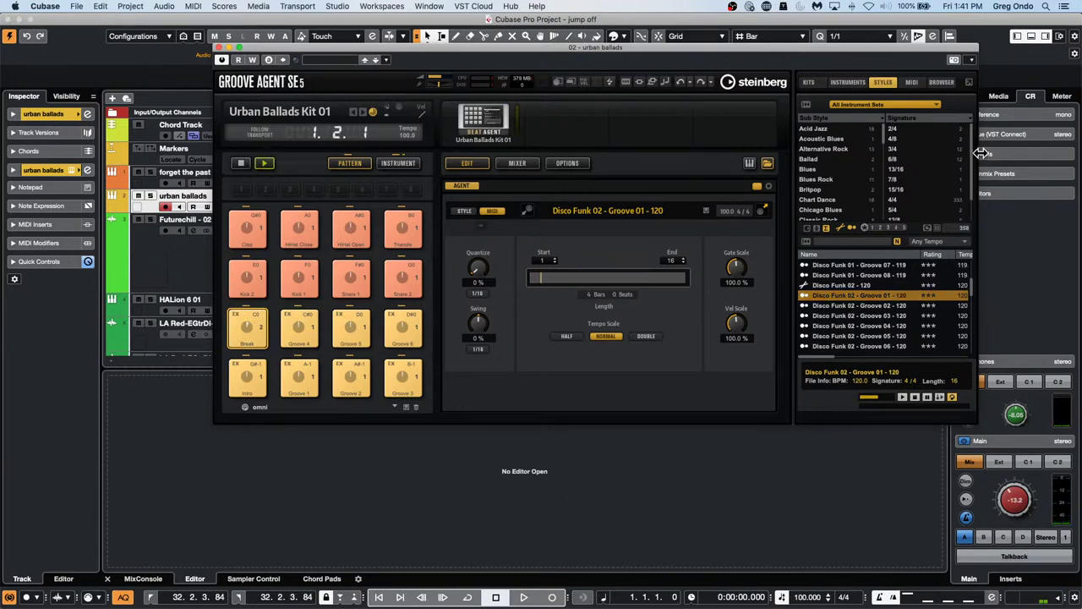
# - Move the plug-in window off the tracks and place Disco Funk 02 - Groove 01 - 120 on the urban ballads track at bar 1
pyautogui.moveTo(439, 49); pyautogui.dragTo(638, 44)
pyautogui.moveTo(1036, 290); pyautogui.dragTo(374, 208)
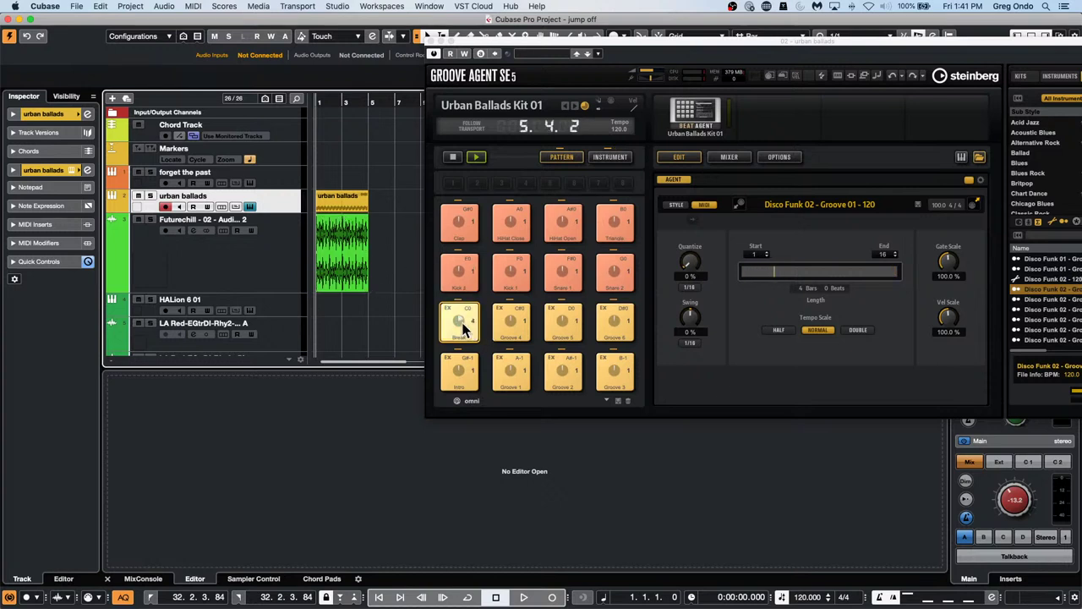
# - Play the Groove 4 pattern and set the project tempo to 100 BPM
pyautogui.click(513, 325)
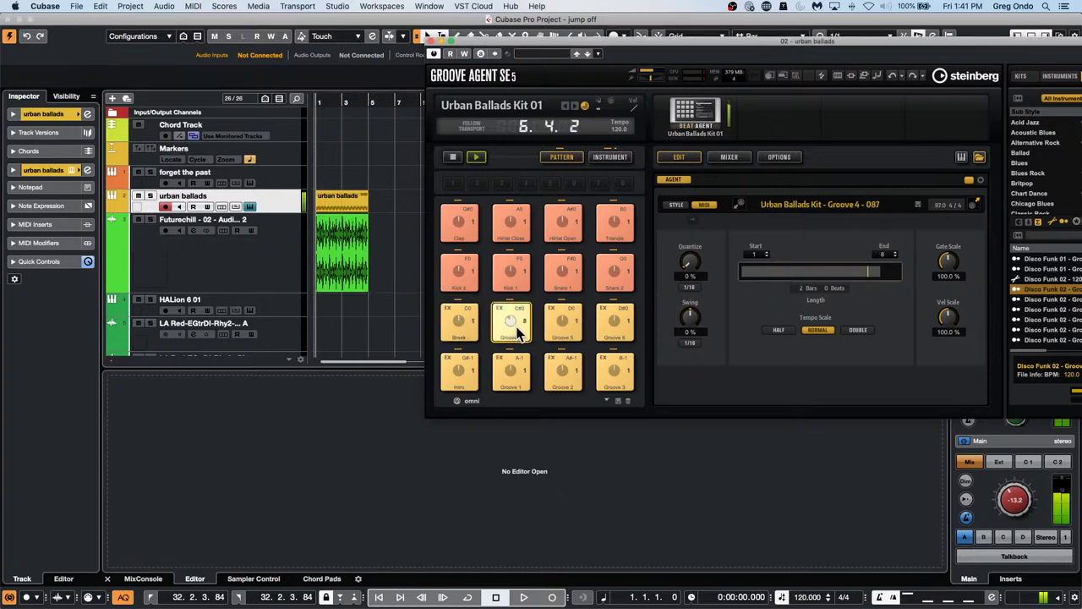
pyautogui.click(811, 597)
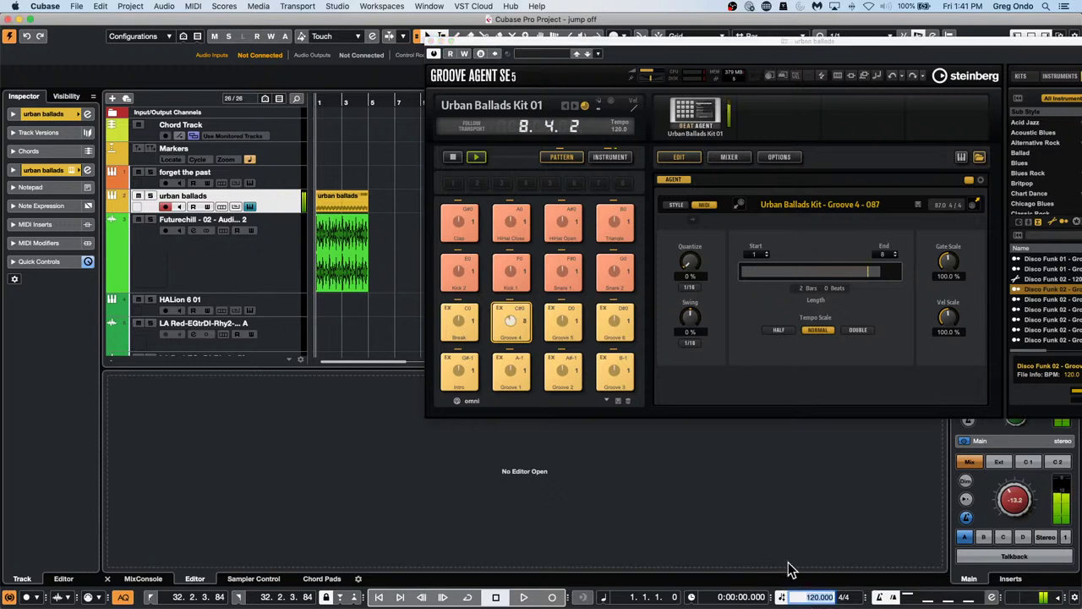
pyautogui.write('100')
pyautogui.press('Return')
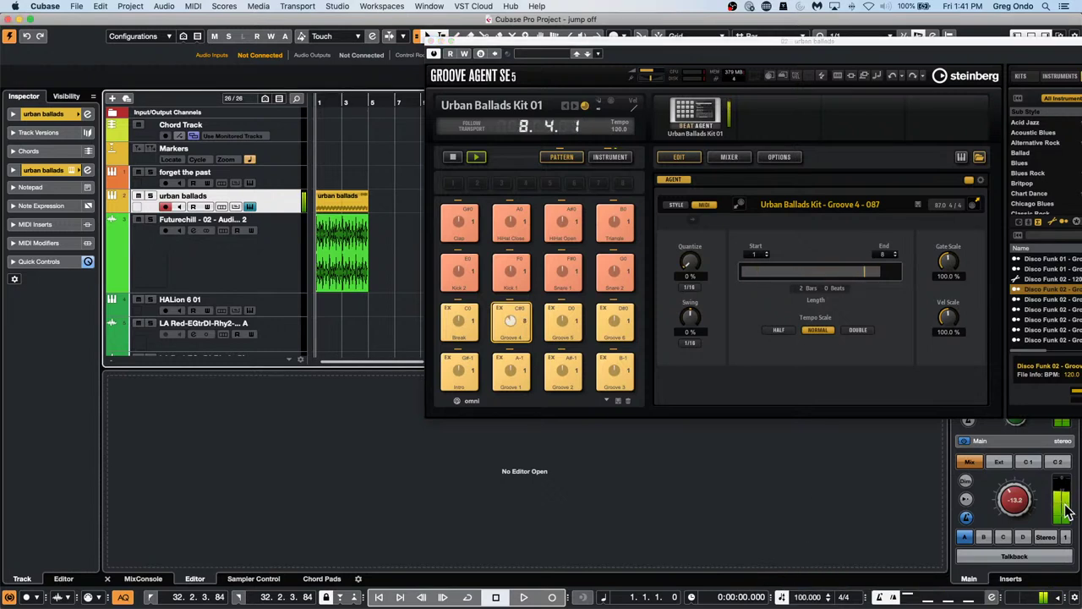
# - Place the Groove 4 pattern on the urban ballads track at bar 5 and stop the pattern playback
pyautogui.moveTo(514, 329); pyautogui.dragTo(377, 210)
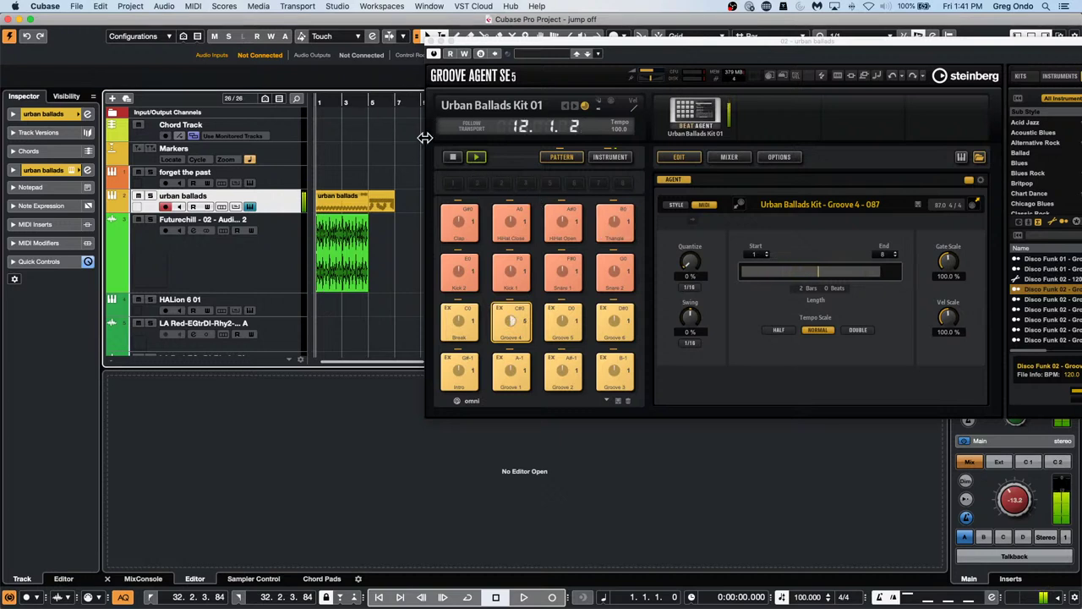
pyautogui.click(475, 157)
pyautogui.moveTo(609, 41); pyautogui.dragTo(489, 17)
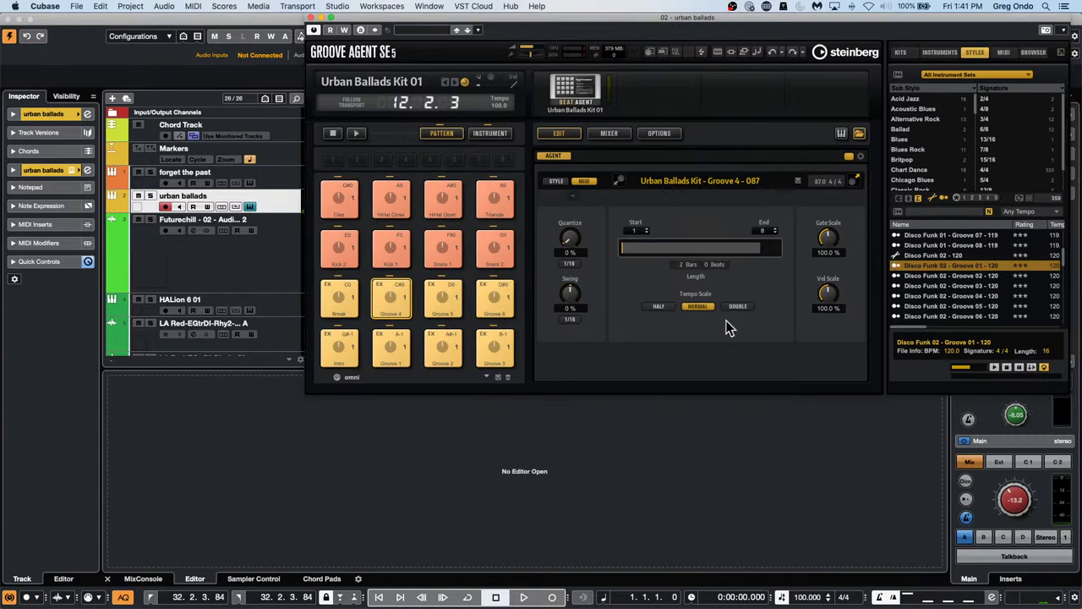
# - Switch the pads back to instruments and move the plug-in window clear of the first bars of the arrangement
pyautogui.click(374, 287)
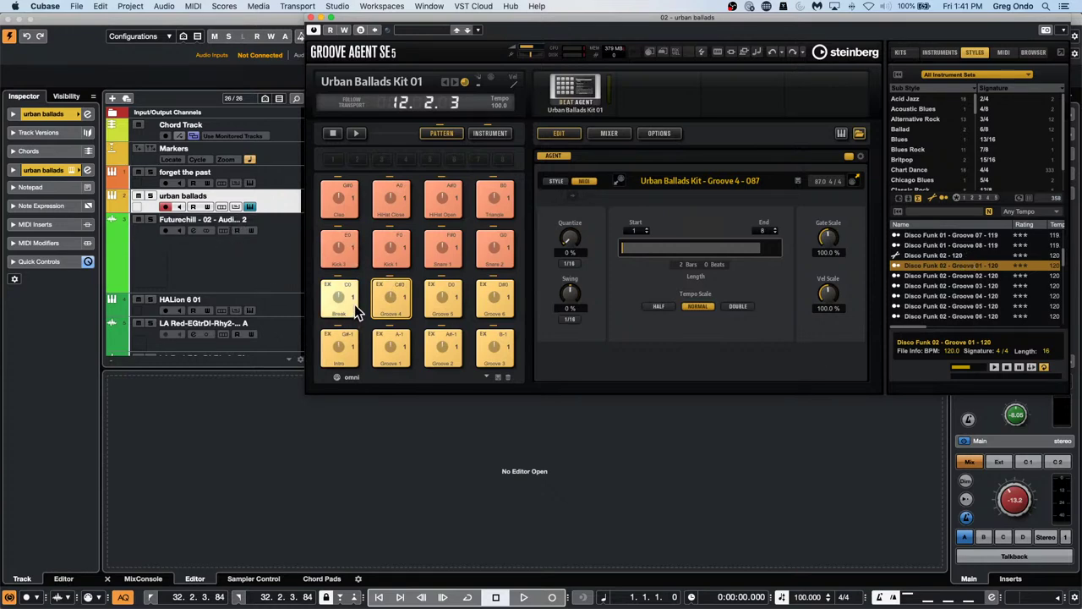
pyautogui.click(492, 135)
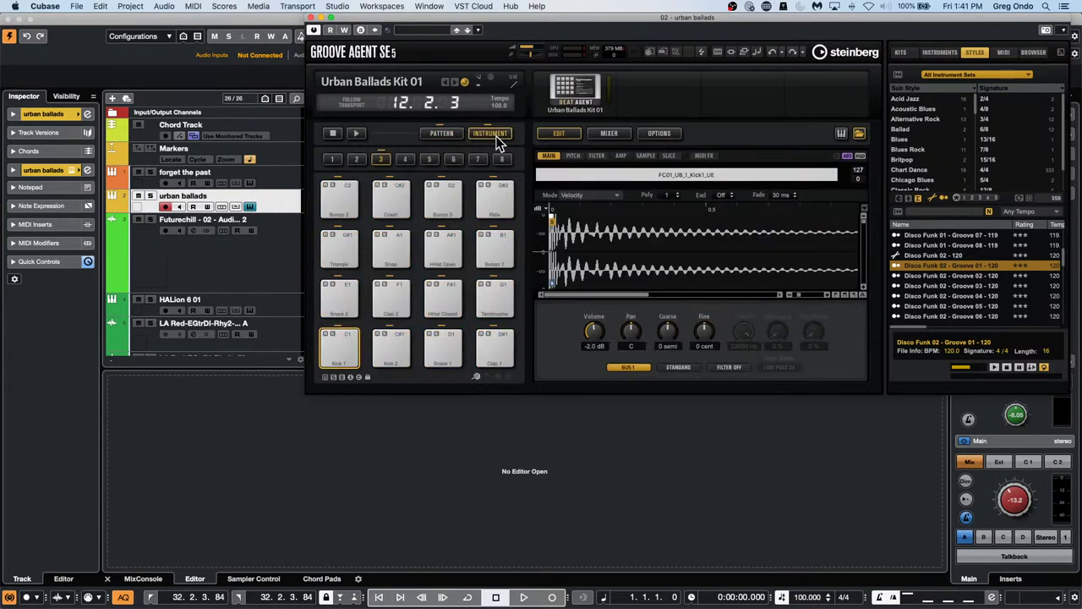
pyautogui.moveTo(366, 28); pyautogui.dragTo(493, 27)
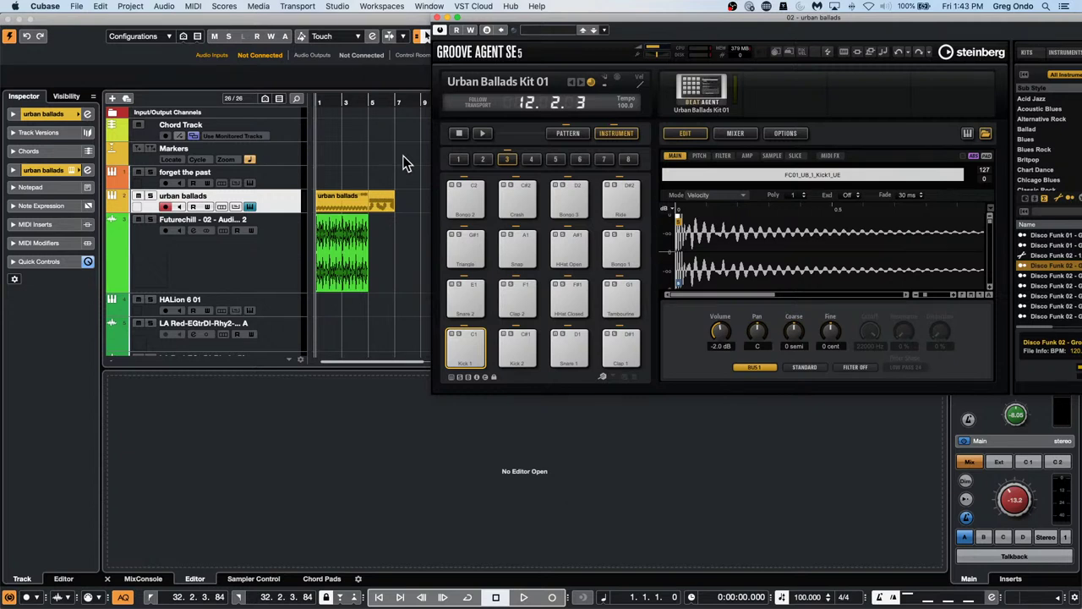
# - Open the dialog for loading a kit with patterns, view the available instrument sets and choose All
pyautogui.click(719, 86)
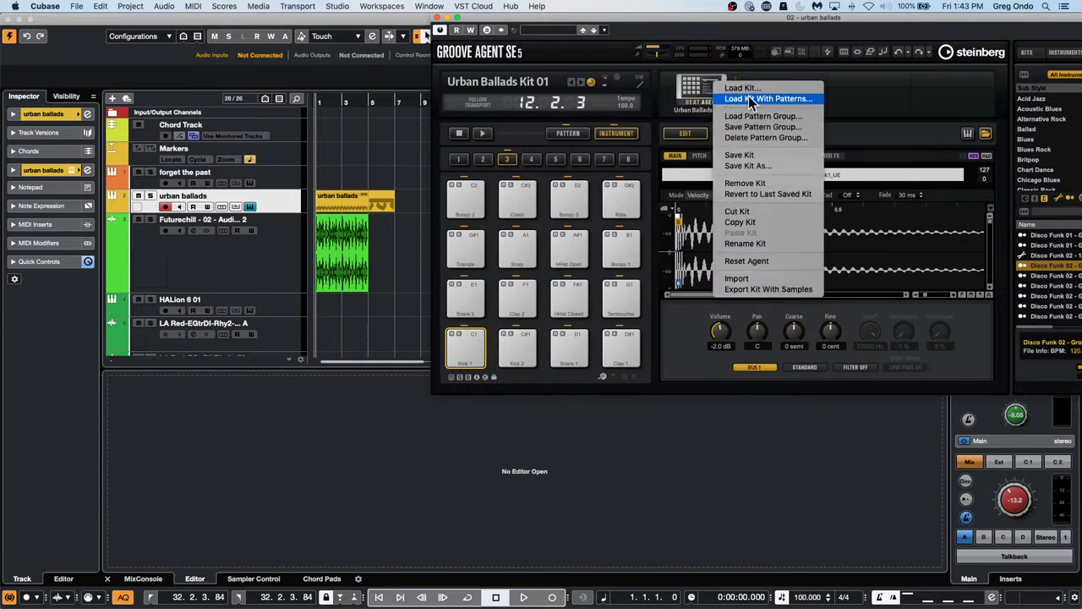
pyautogui.click(752, 98)
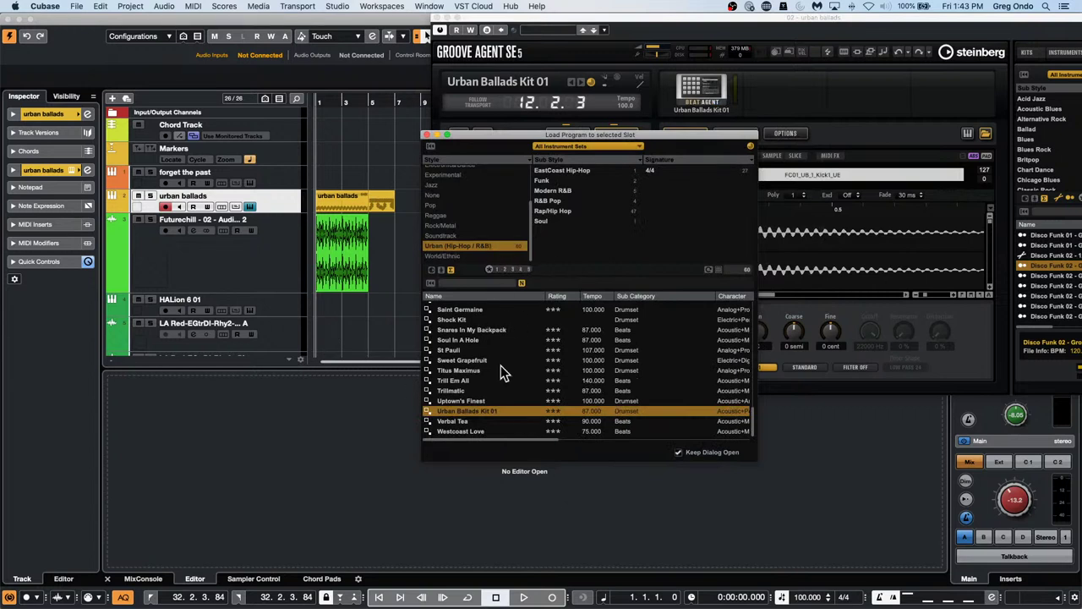
pyautogui.click(566, 146)
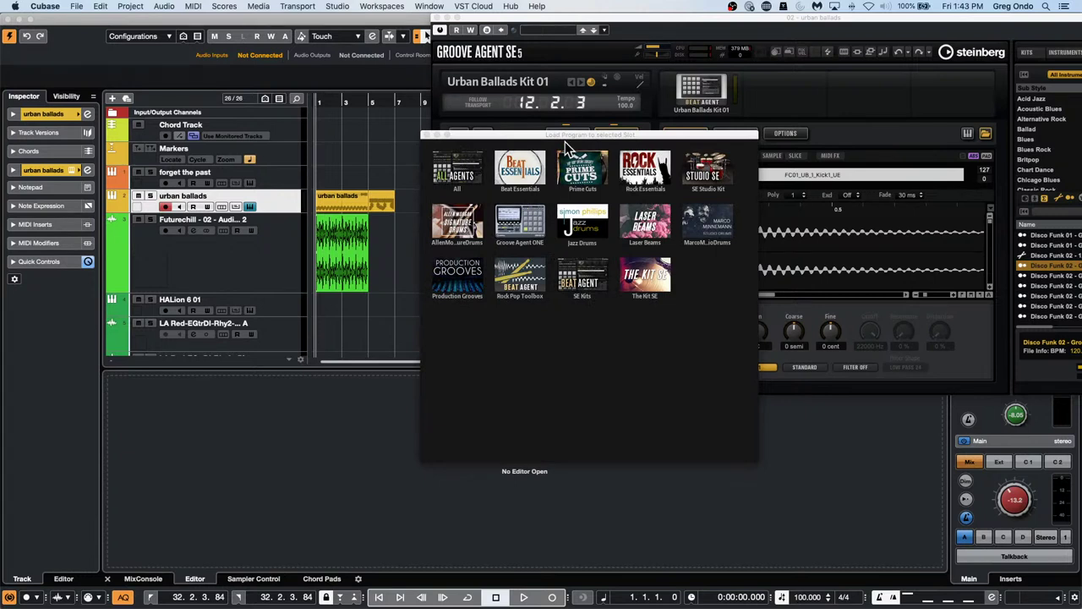
pyautogui.click(478, 167)
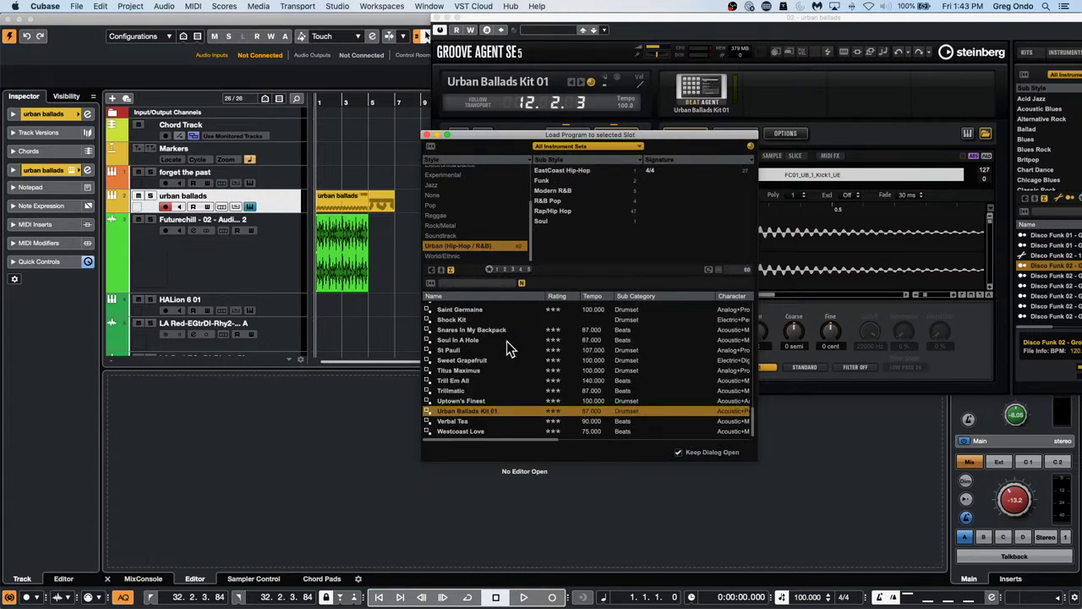
# - Clear the Urban (Hip-Hop / R&B) style filter and load the VA BCH kit, closing the load dialog
pyautogui.click(497, 247)
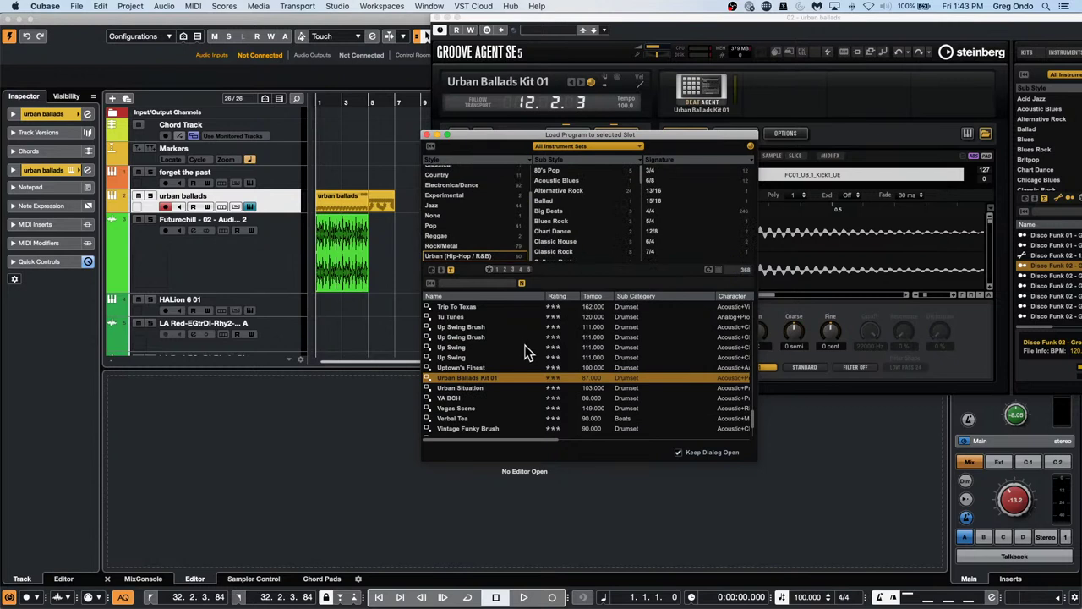
pyautogui.click(480, 397)
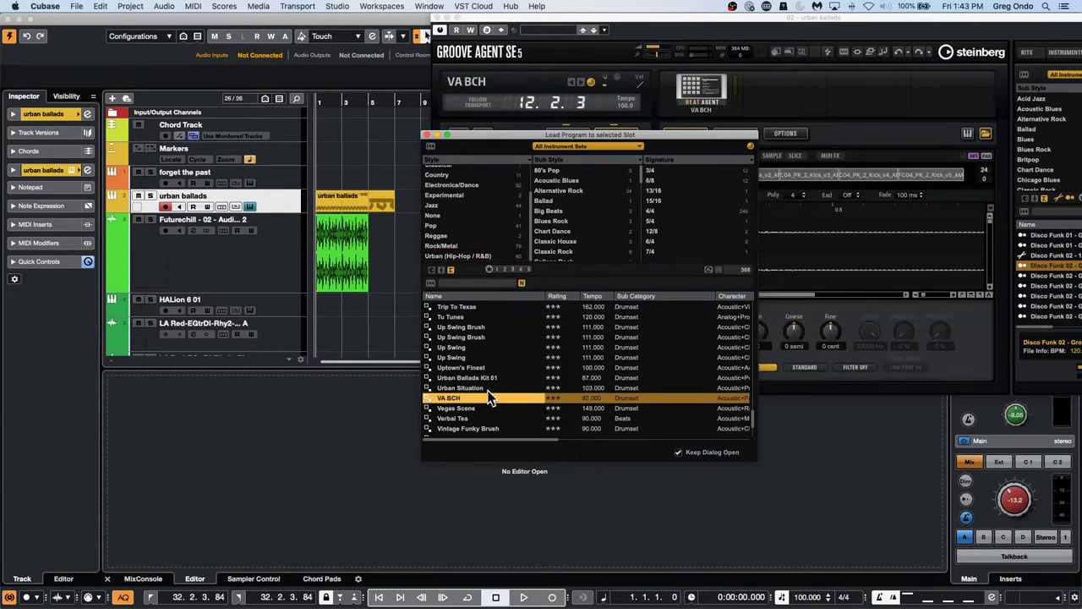
pyautogui.click(426, 134)
pyautogui.click(553, 285)
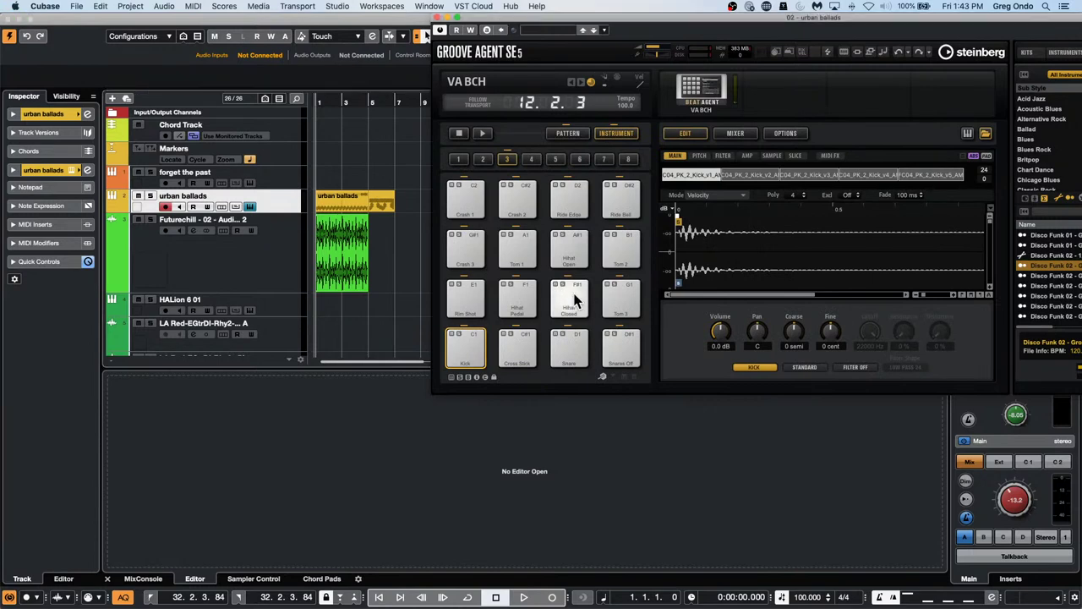
# - Audition the Break and Groove 1 patterns and place the Break pattern on the urban ballads track at bar 8
pyautogui.click(564, 132)
pyautogui.click(462, 291)
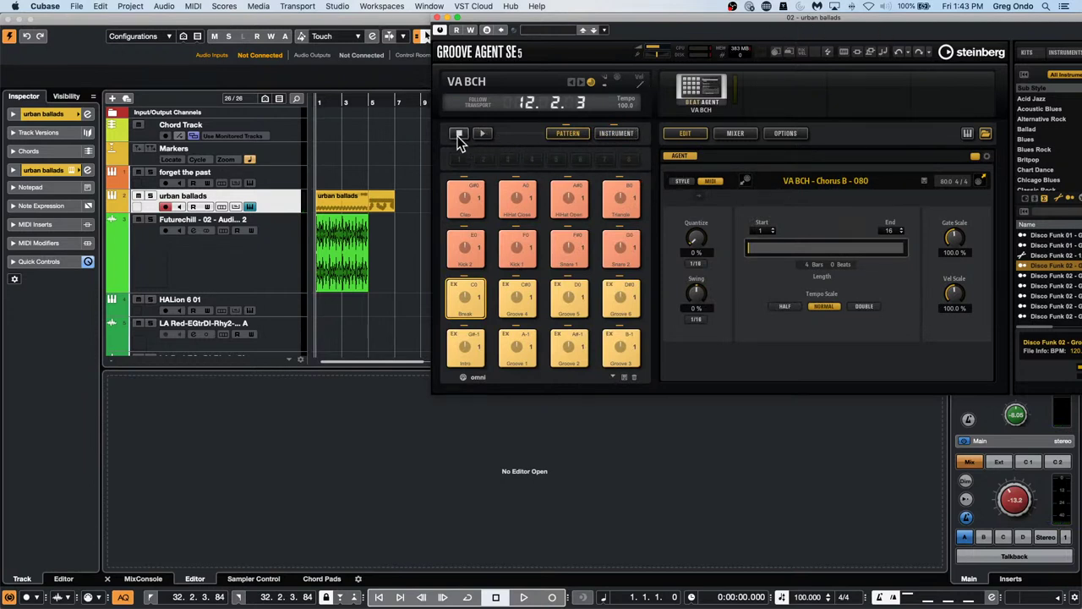
pyautogui.click(520, 346)
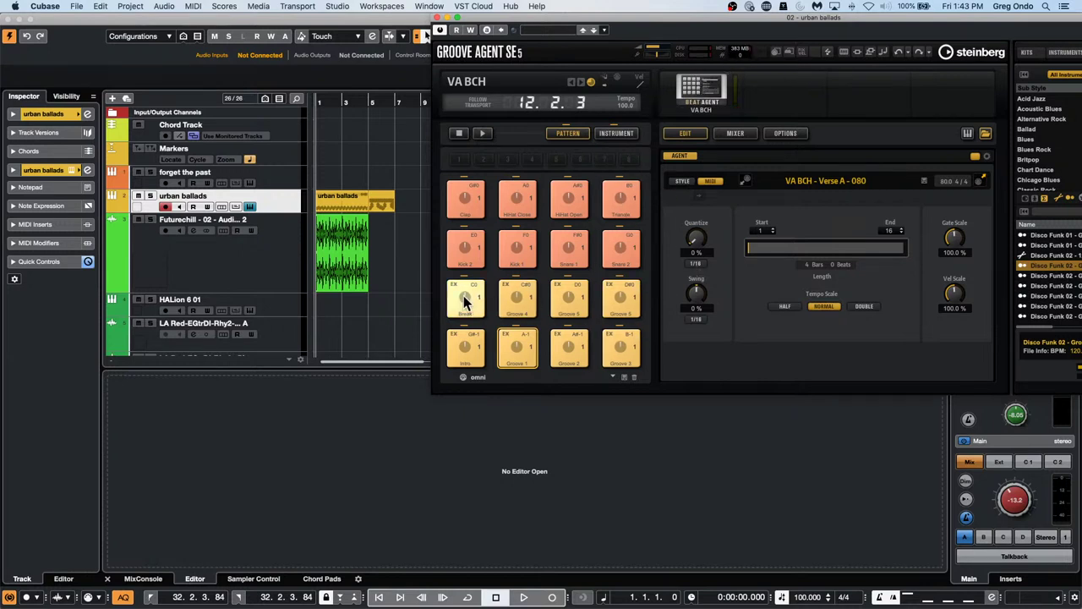
pyautogui.moveTo(460, 300); pyautogui.dragTo(410, 201)
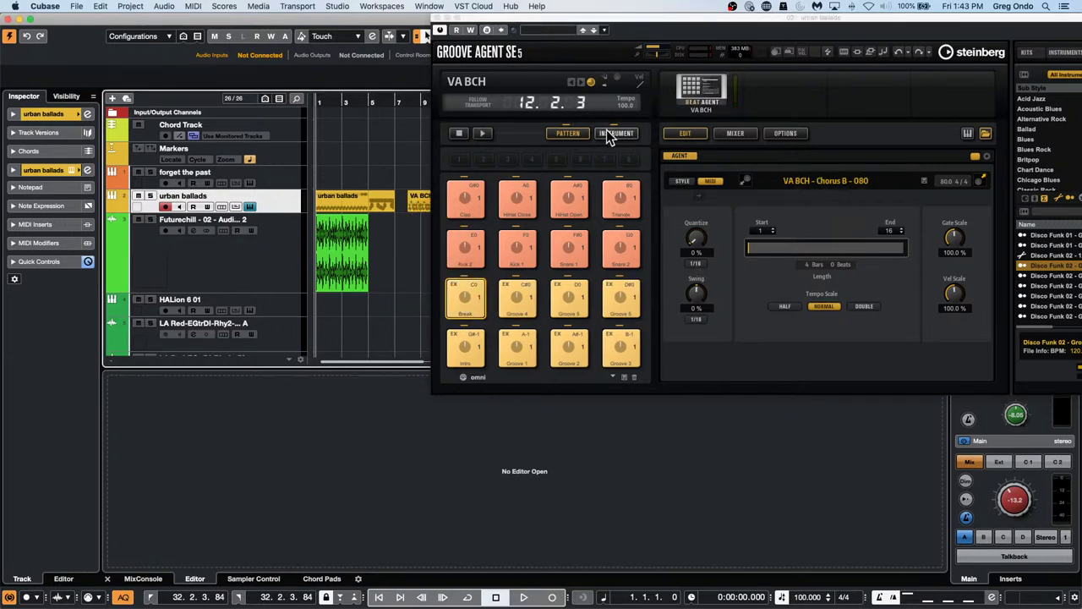
# - Switch the pads to instruments and audition the Rim Shot and Kick sounds
pyautogui.click(616, 133)
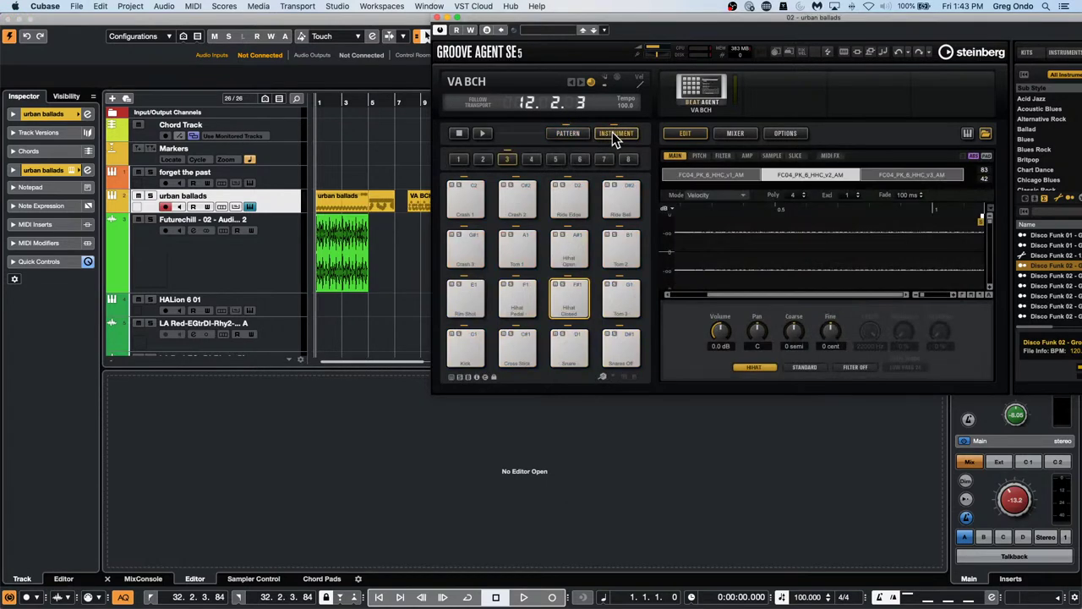
pyautogui.click(465, 300)
pyautogui.click(463, 345)
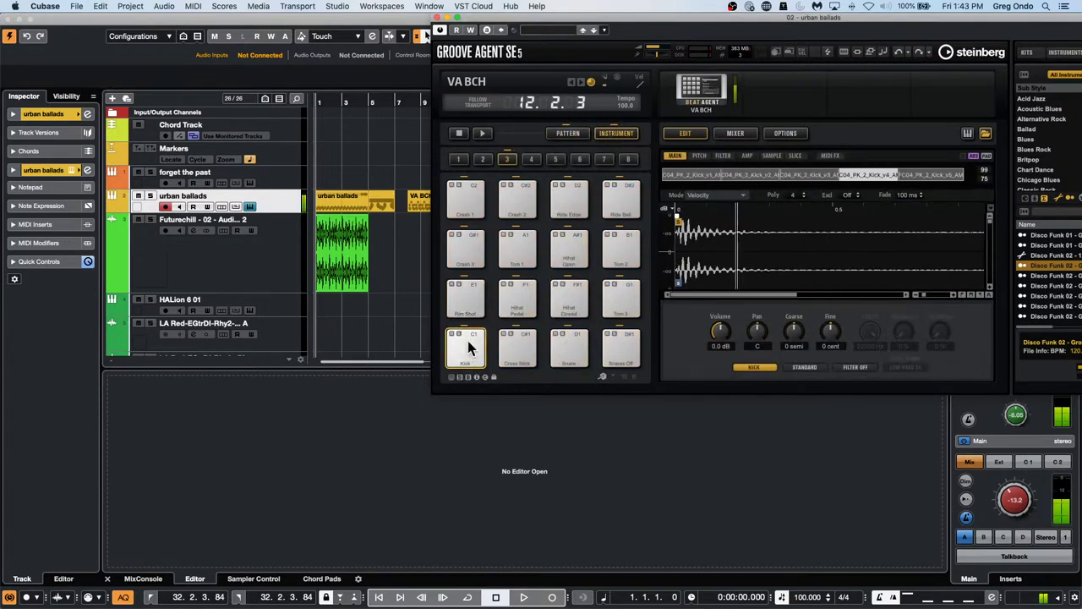
pyautogui.click(470, 340)
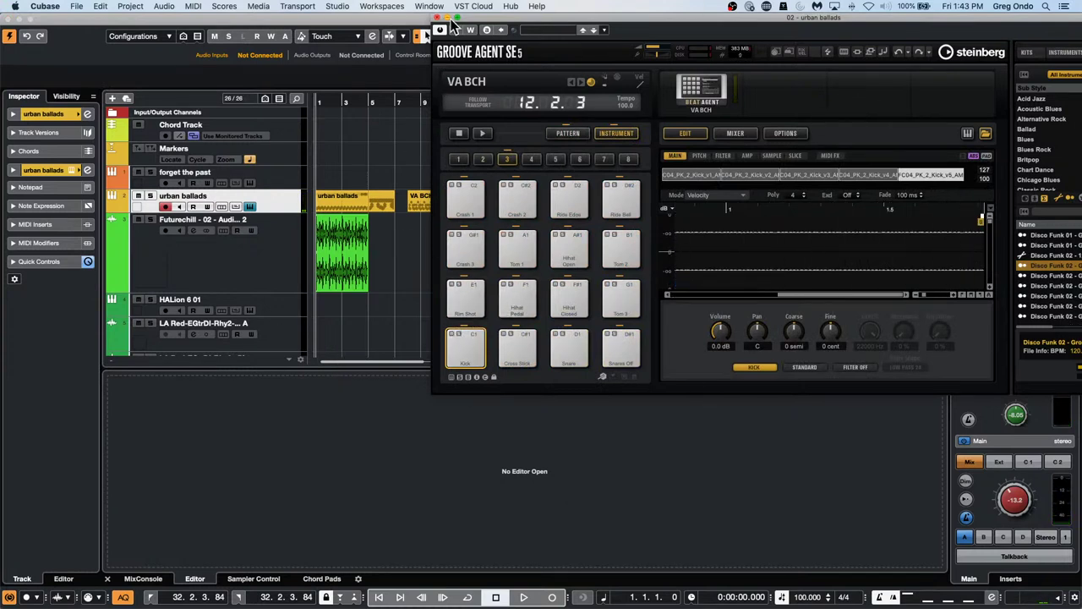
# - Play the project from the newly placed pattern with the urban ballads track soloed, and move the plug-in window clear of the arrangement
pyautogui.moveTo(406, 105); pyautogui.dragTo(407, 138)
pyautogui.press('space')
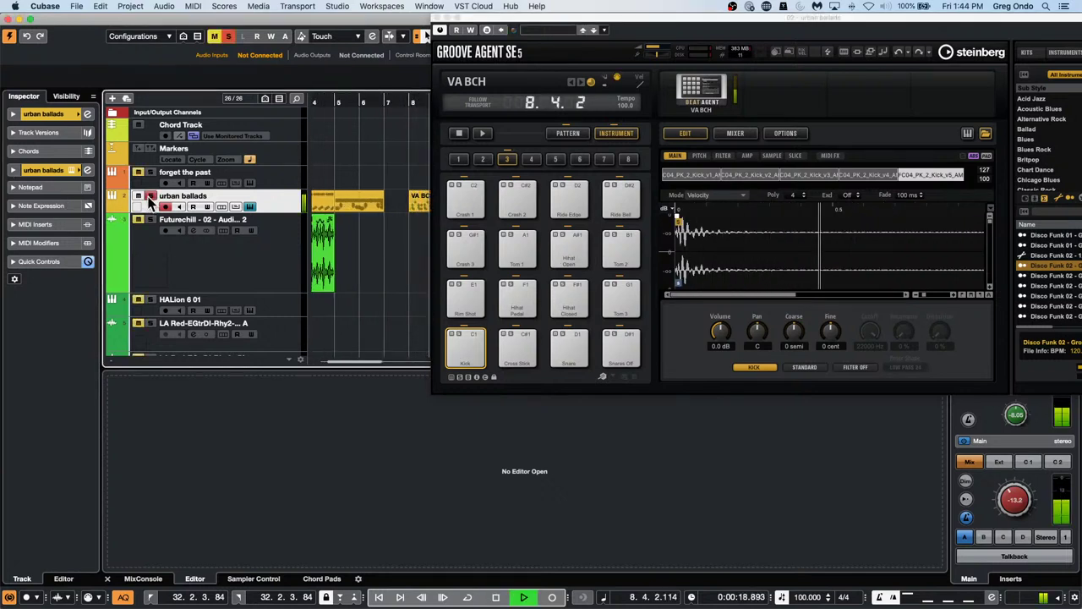
pyautogui.click(150, 196)
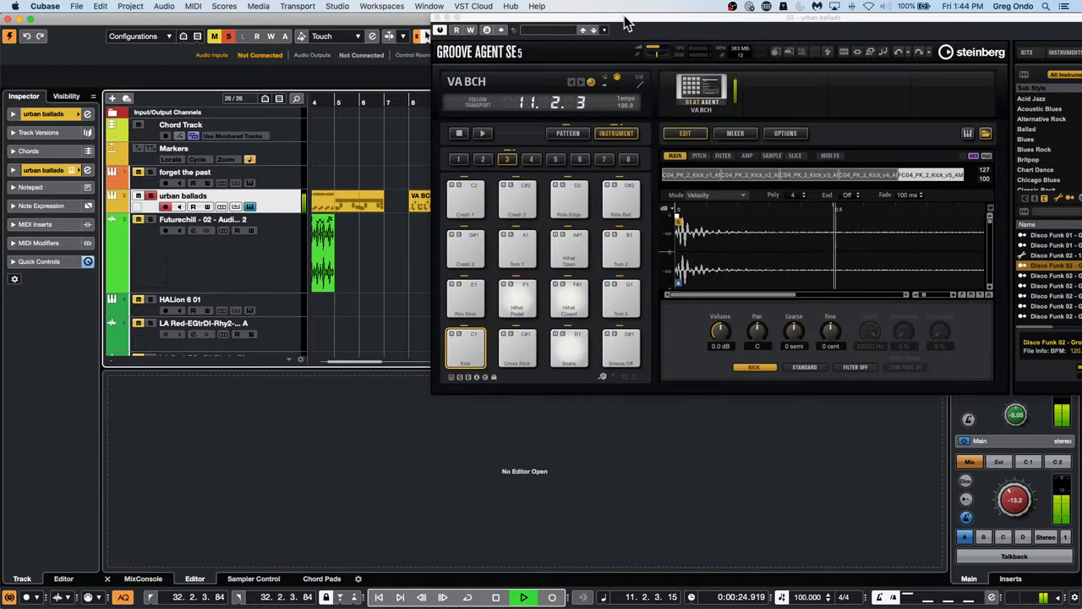
pyautogui.moveTo(624, 15); pyautogui.dragTo(758, 32)
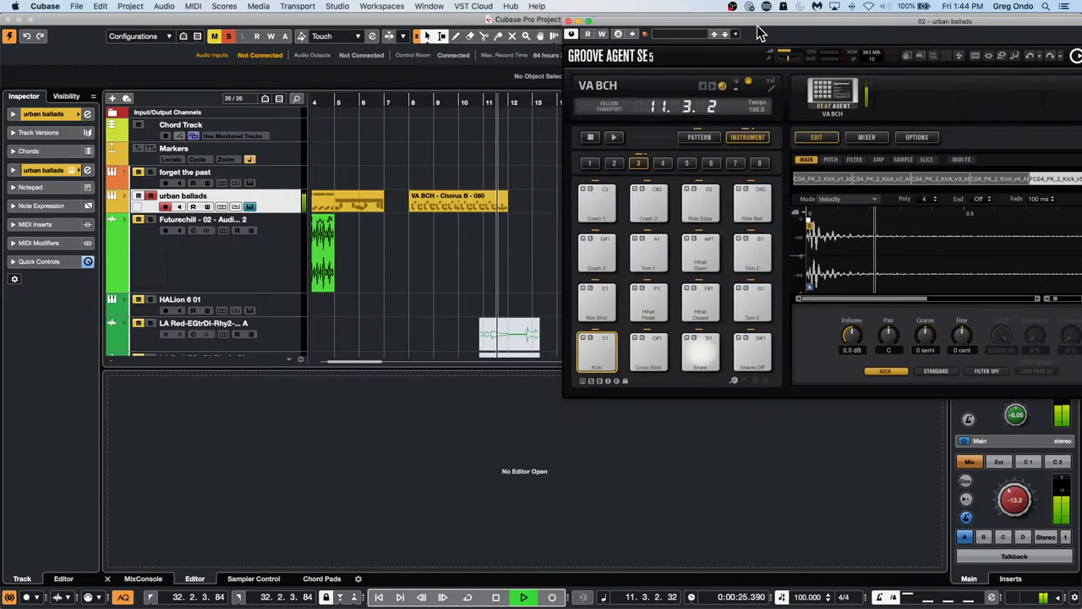
# - Audition the Kick 2 and Kick 1 patterns, and place the Break pattern on the urban ballads track at bar 13
pyautogui.click(701, 137)
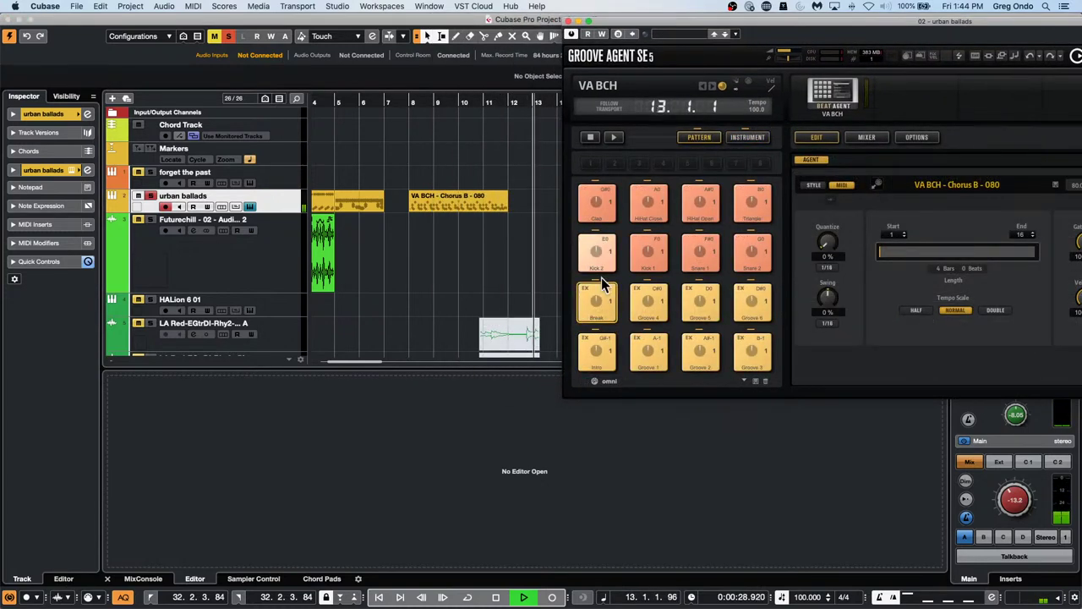
pyautogui.click(589, 262)
pyautogui.click(649, 253)
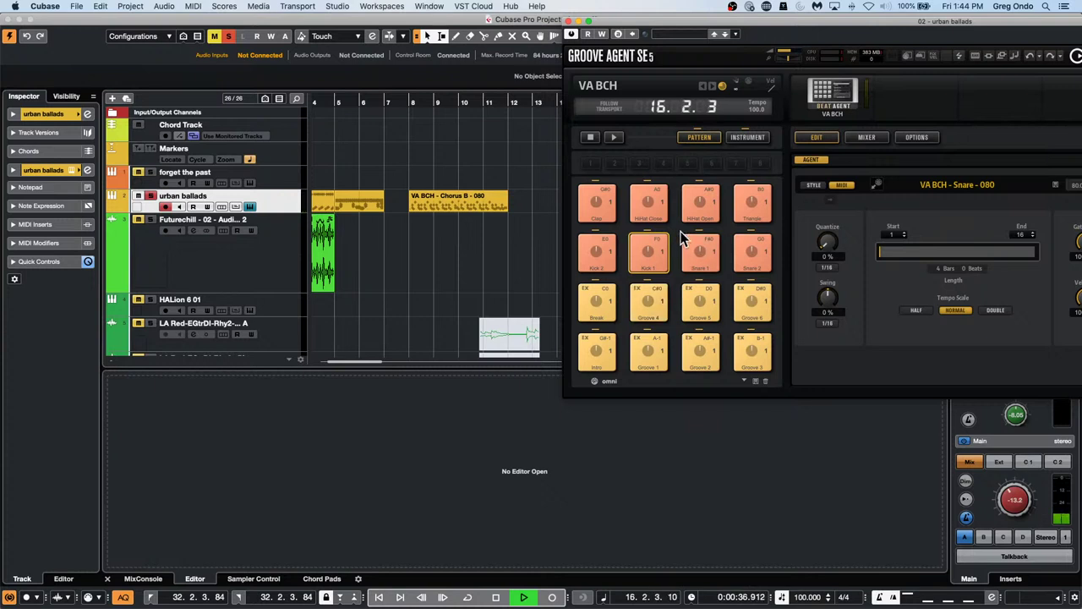
pyautogui.press('space')
pyautogui.moveTo(597, 303); pyautogui.dragTo(539, 203)
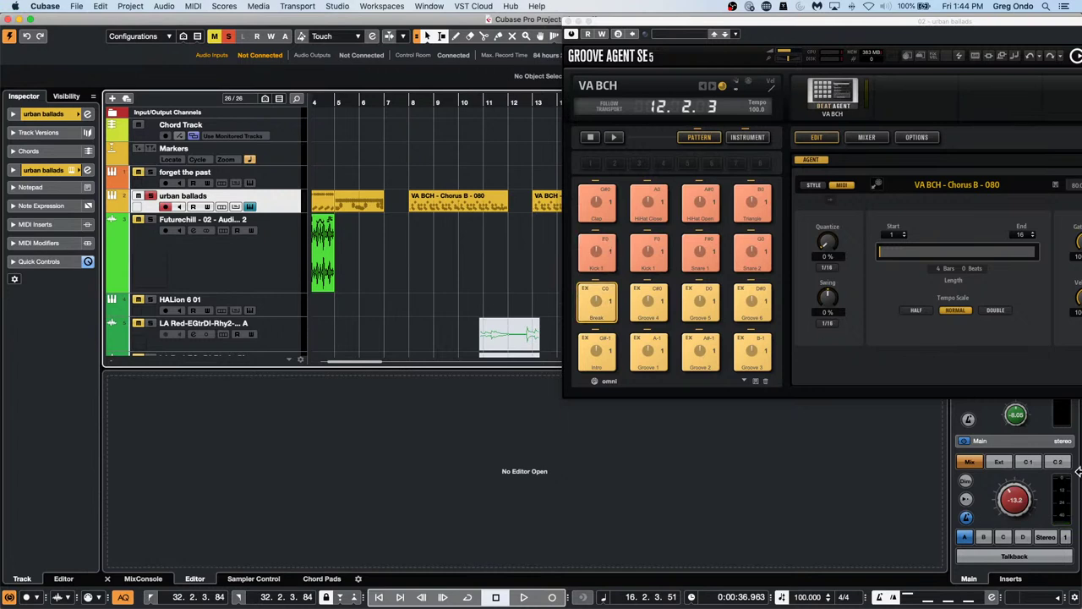
# - Return the pads to instruments and audition the individual drum sounds, including Rim Shot and Kick
pyautogui.click(741, 135)
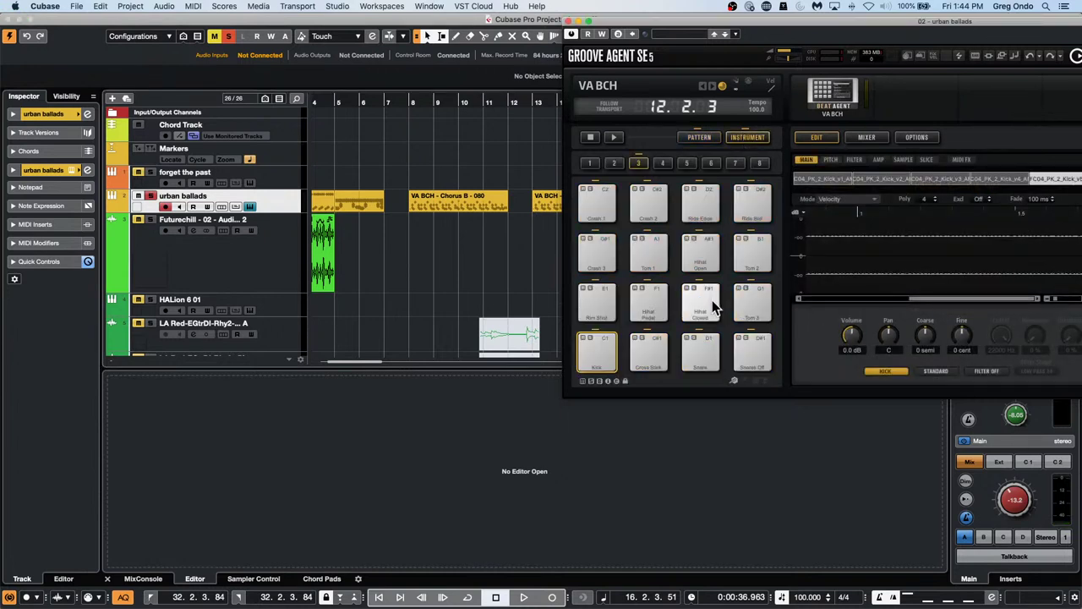
pyautogui.click(636, 362)
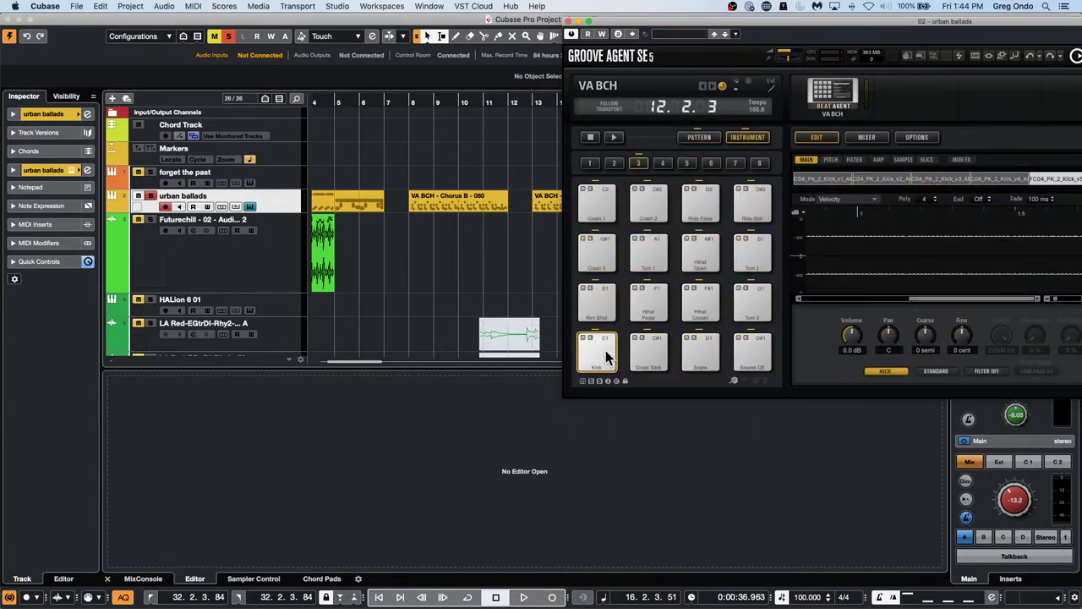
pyautogui.click(659, 300)
pyautogui.click(601, 303)
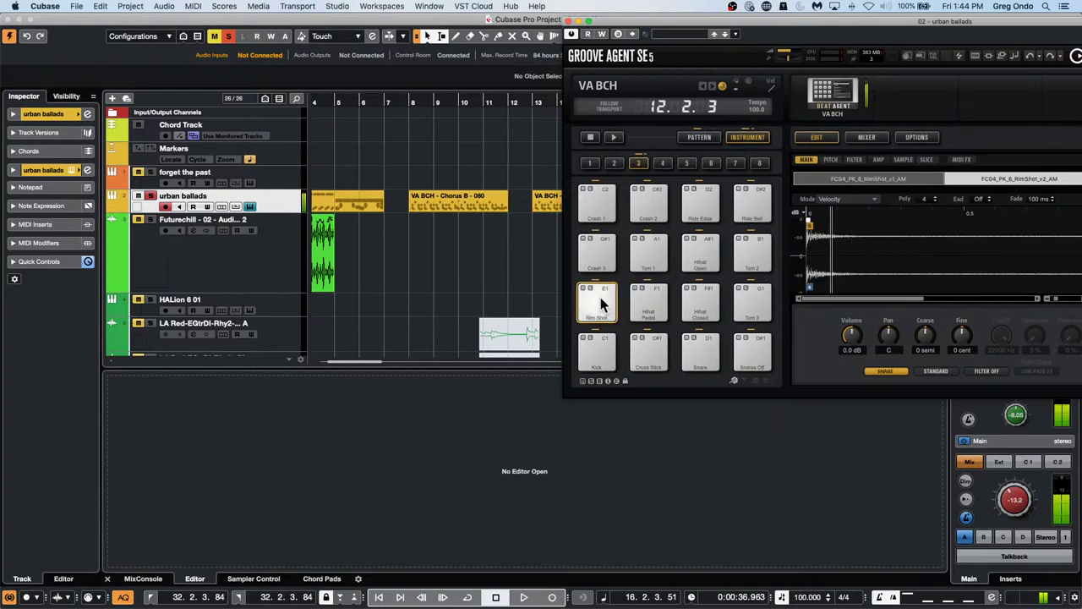
pyautogui.click(590, 350)
pyautogui.click(597, 341)
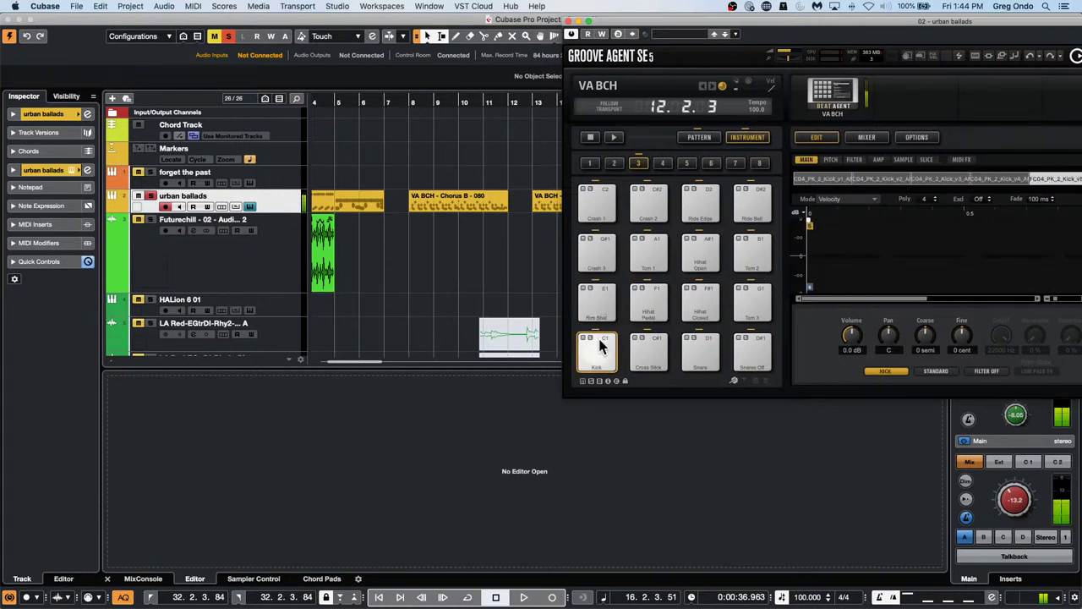
pyautogui.moveTo(599, 343); pyautogui.dragTo(603, 345)
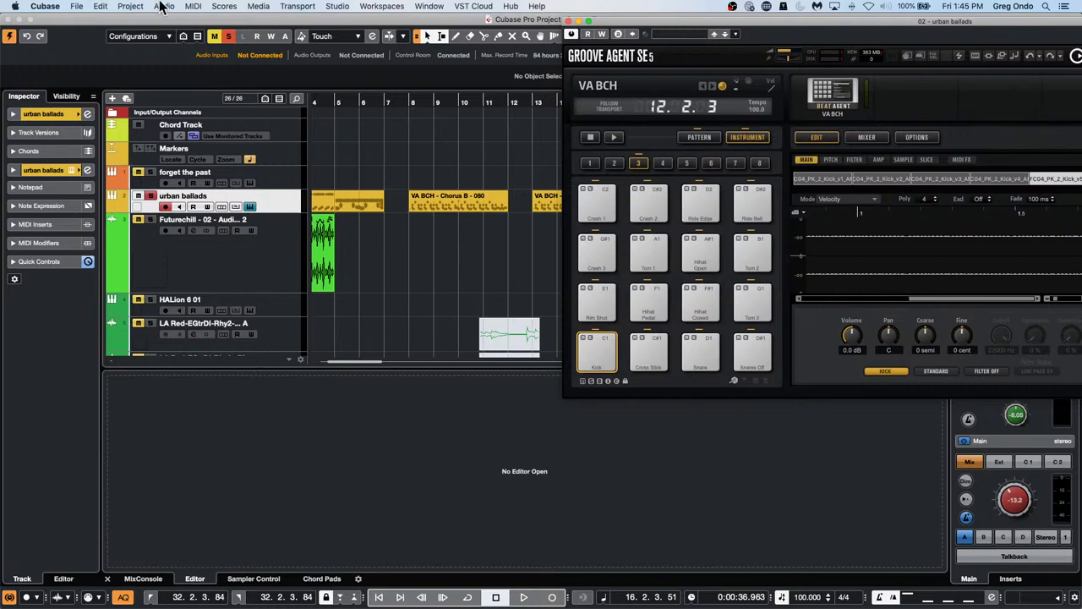
# - Open the Key Commands settings and find the StartStop command in the Transport category
pyautogui.click(131, 6)
pyautogui.moveTo(99, 6)
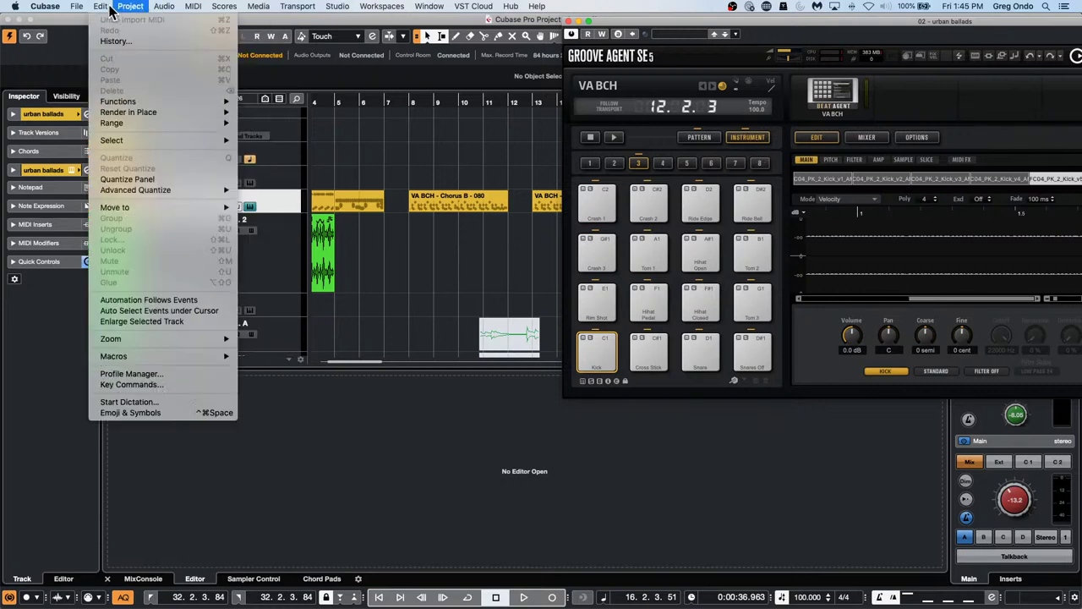
pyautogui.click(165, 385)
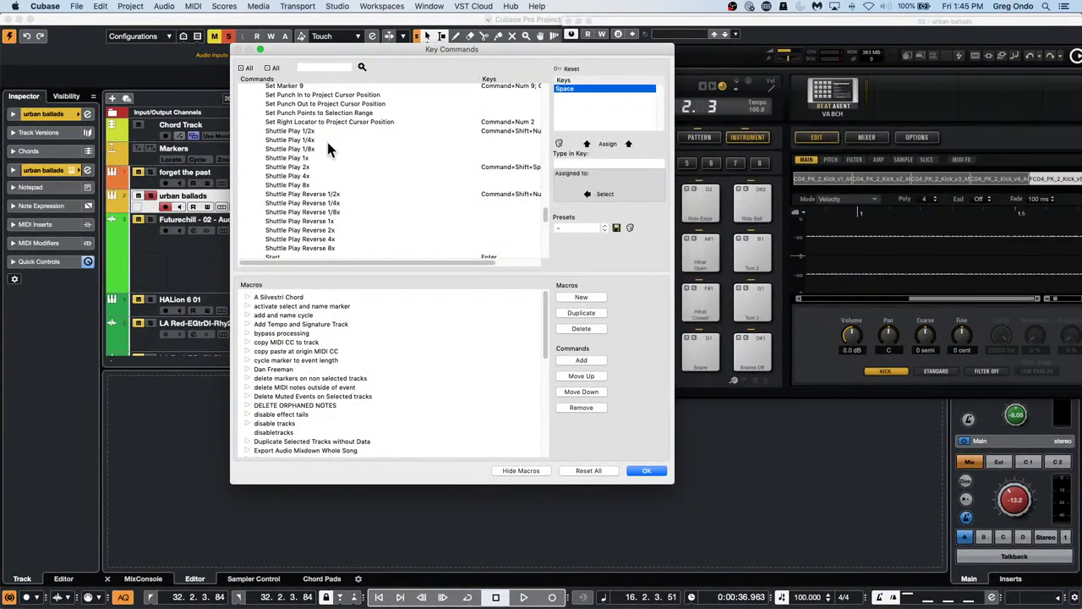
pyautogui.scroll(3, 430, 135)
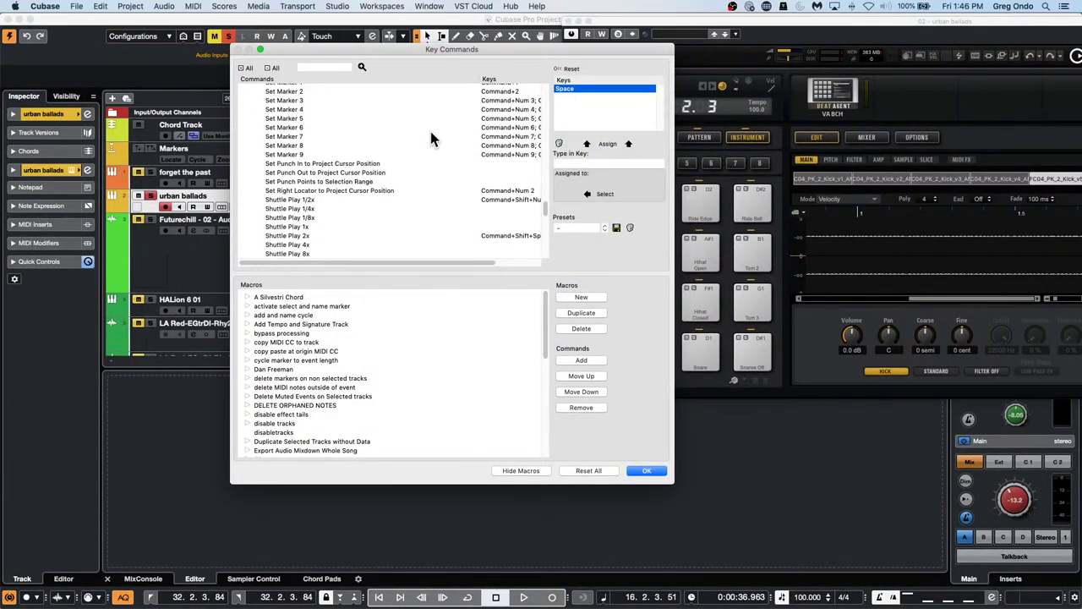
pyautogui.scroll(15, 430, 131)
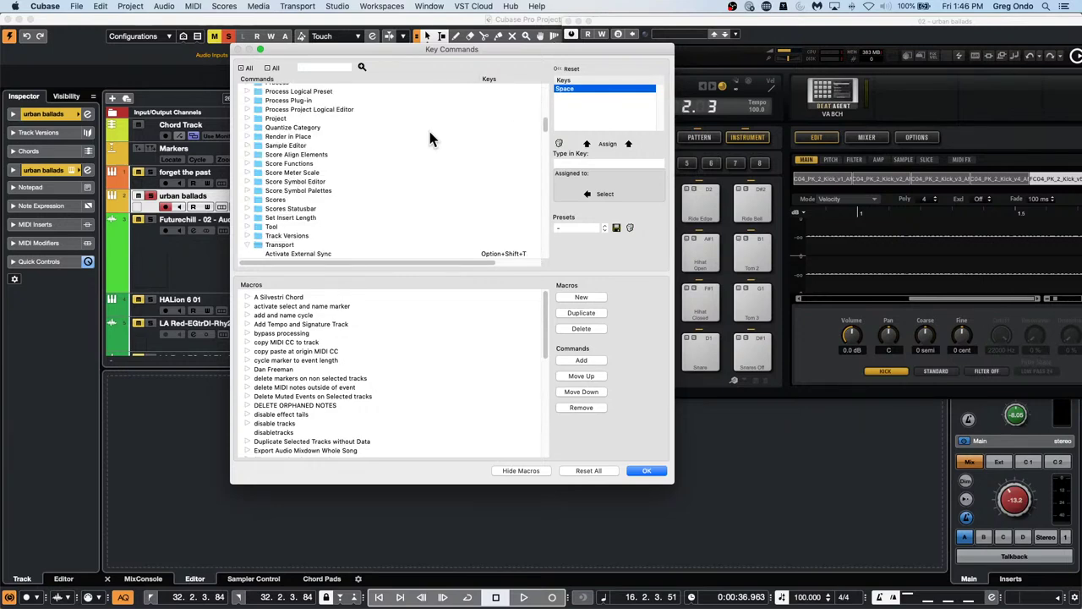
pyautogui.scroll(10, 429, 131)
pyautogui.scroll(-20, 429, 131)
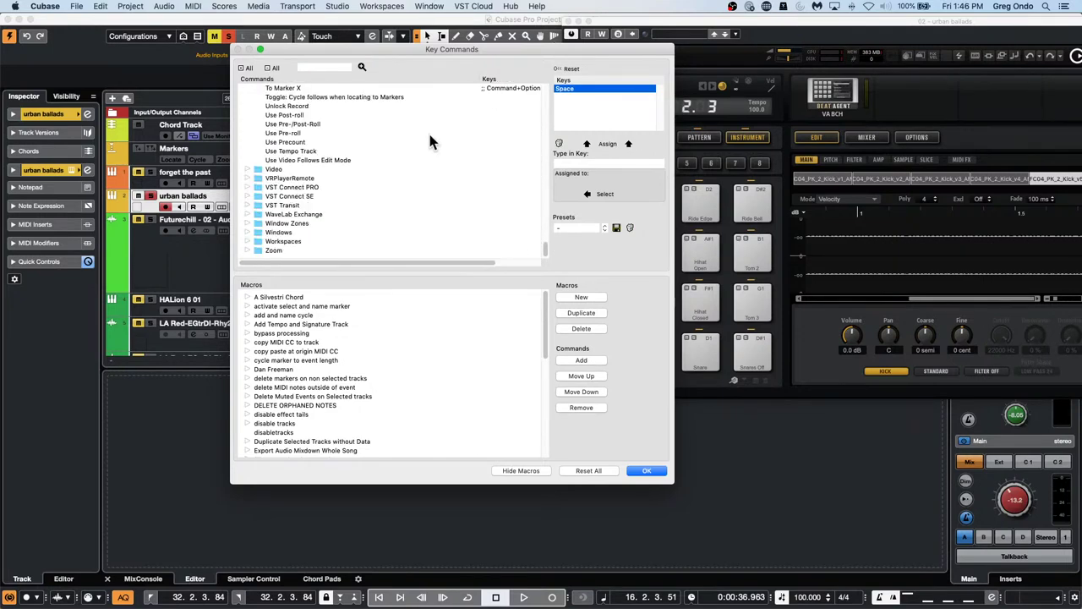
pyautogui.scroll(5, 279, 160)
pyautogui.click(279, 158)
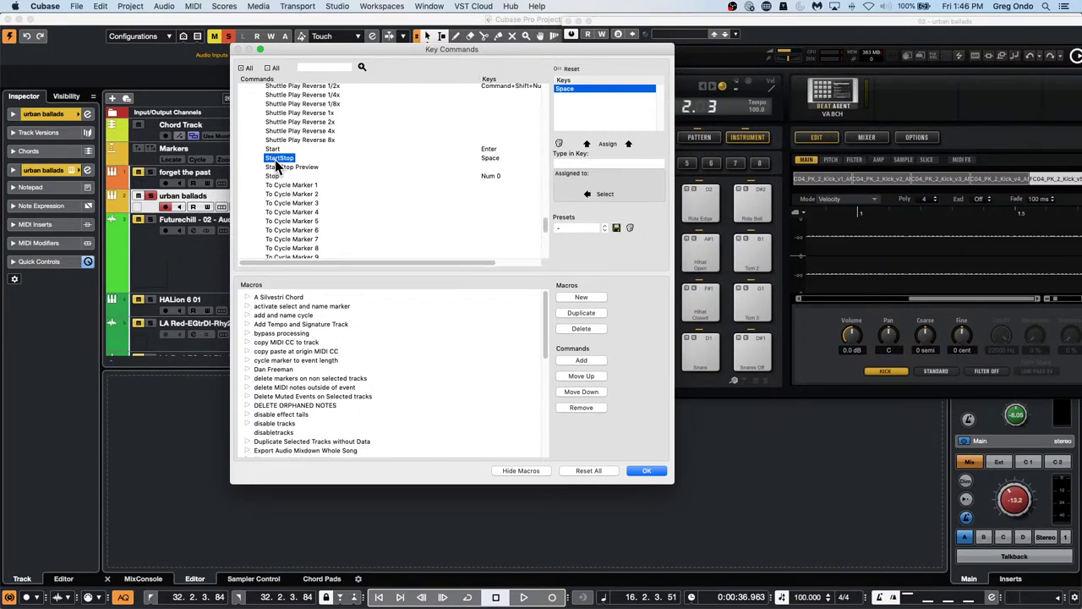
# - Collapse the Transport category, look through the other key command categories and close the dialog
pyautogui.scroll(10, 279, 162)
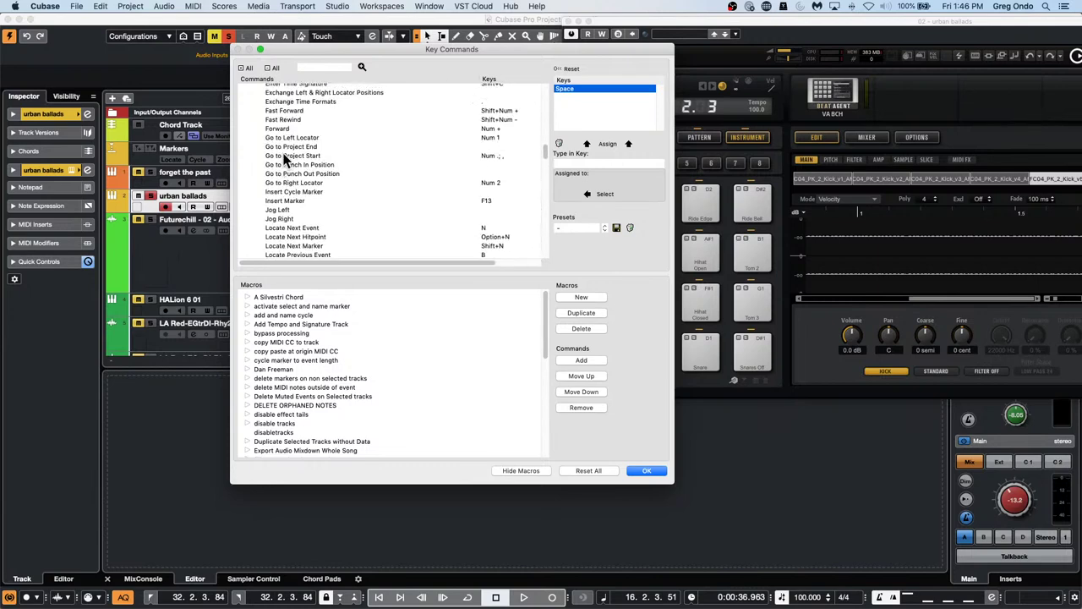
pyautogui.scroll(10, 286, 159)
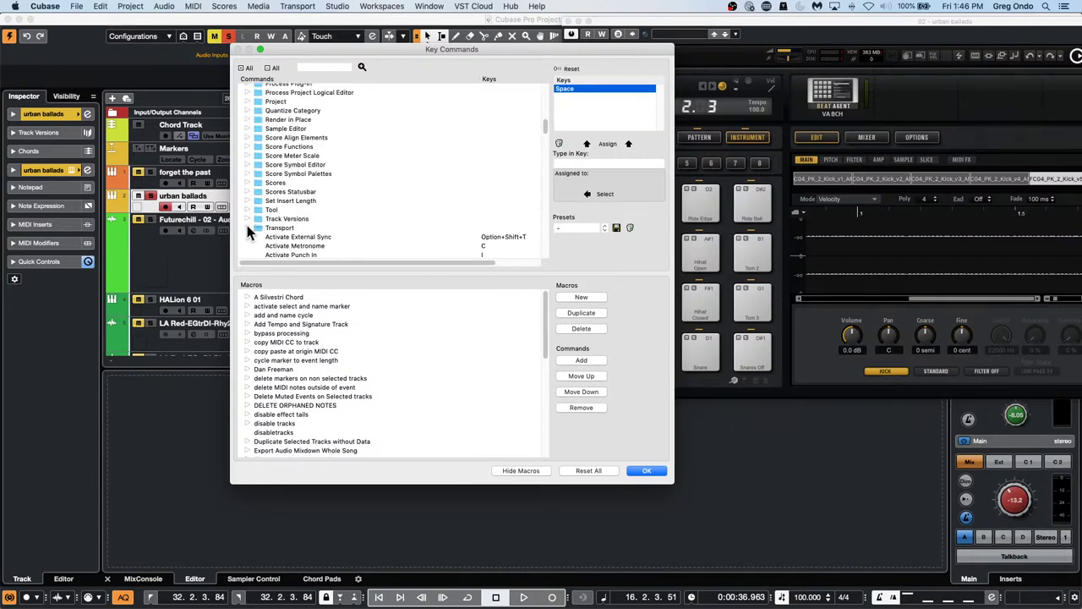
pyautogui.click(246, 224)
pyautogui.scroll(5, 364, 152)
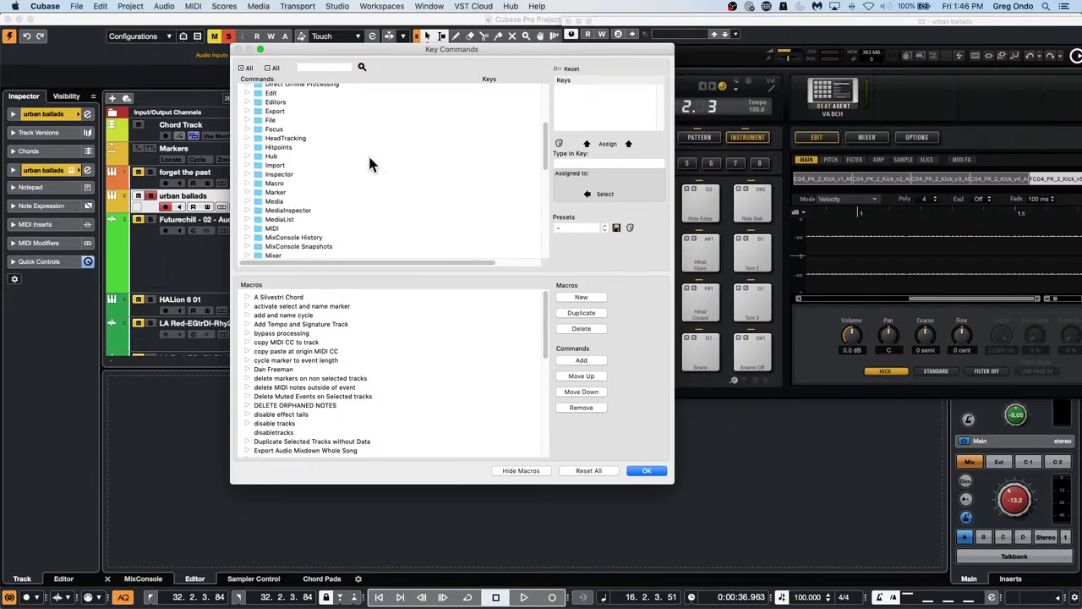
pyautogui.scroll(-6, 369, 162)
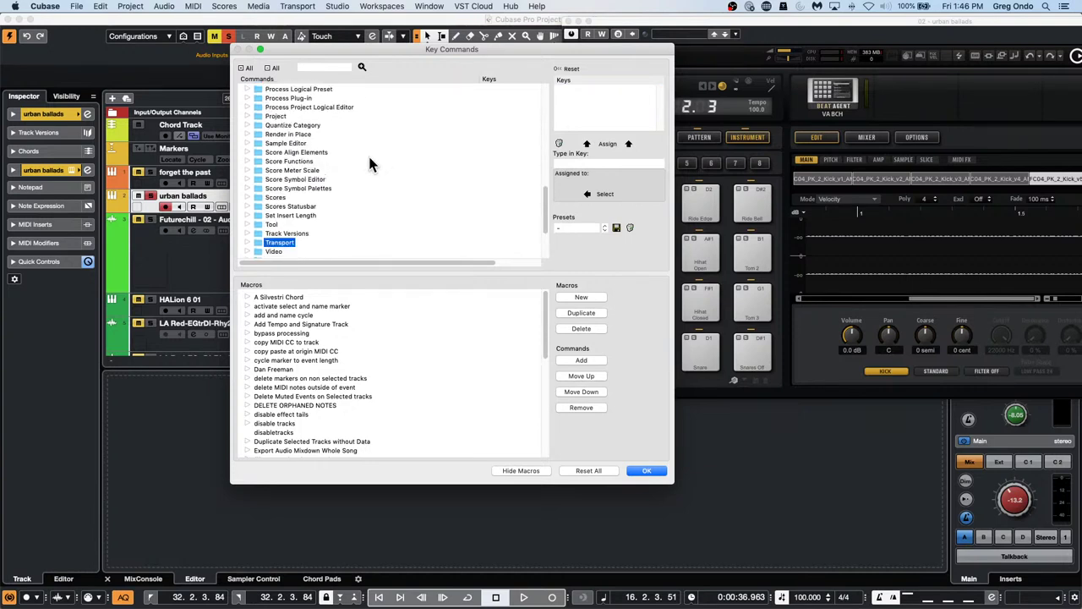
pyautogui.scroll(10, 370, 162)
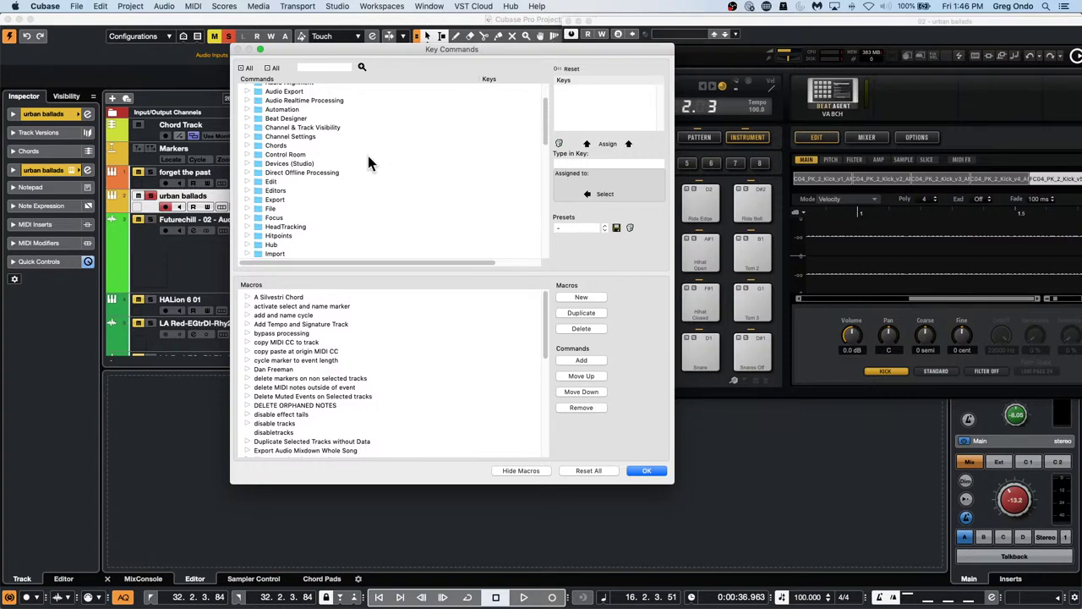
pyautogui.click(651, 471)
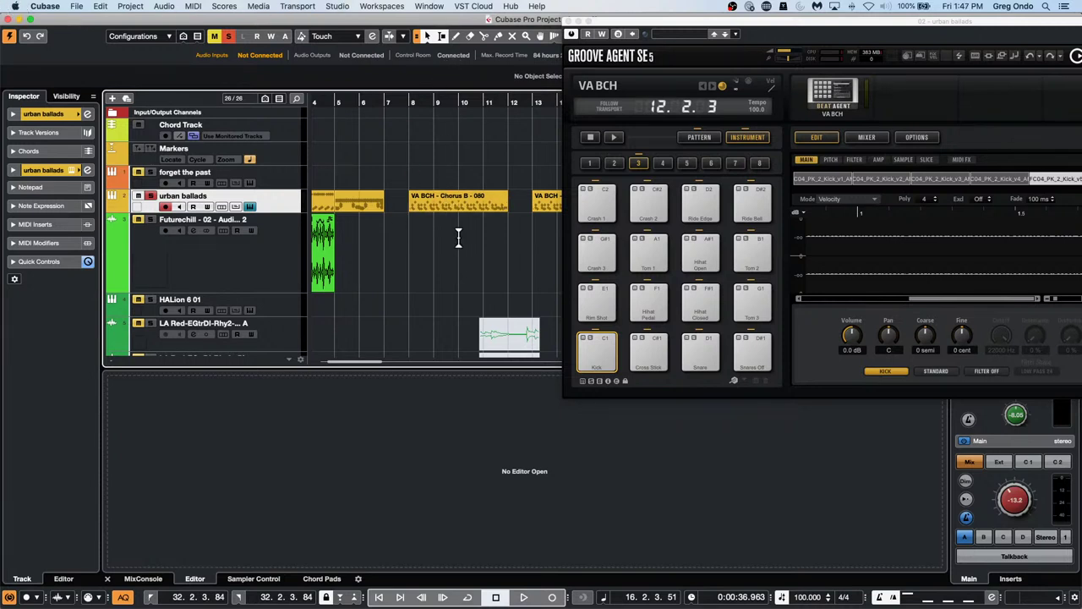
# - Render the VA BCH - Chorus B - 080 part at bar 8 in place as one event with channel settings, using the custom name Bob
pyautogui.click(487, 190)
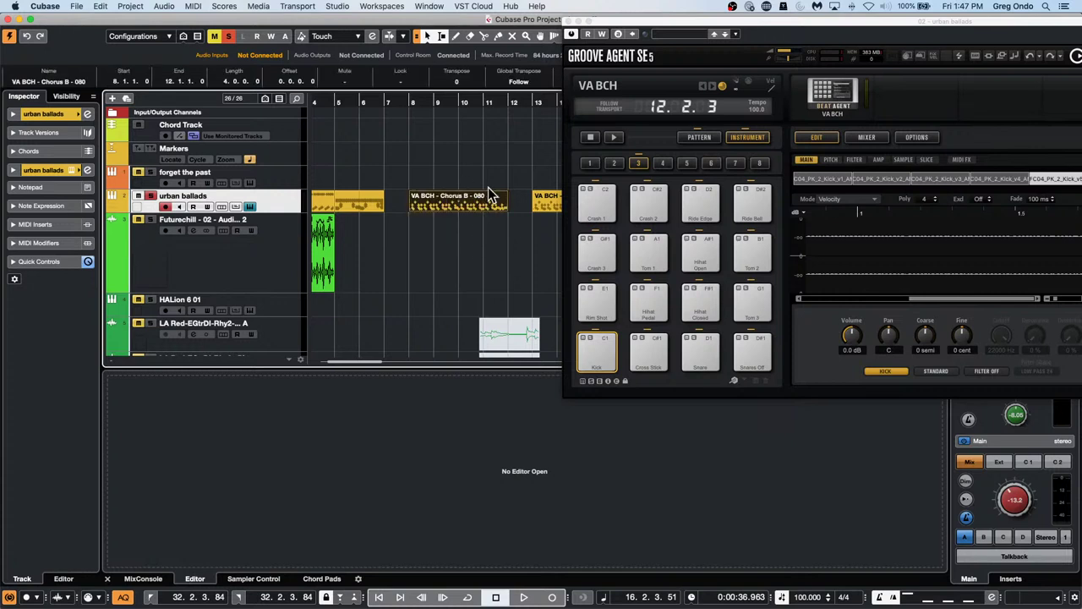
pyautogui.click(191, 7)
pyautogui.moveTo(177, 10)
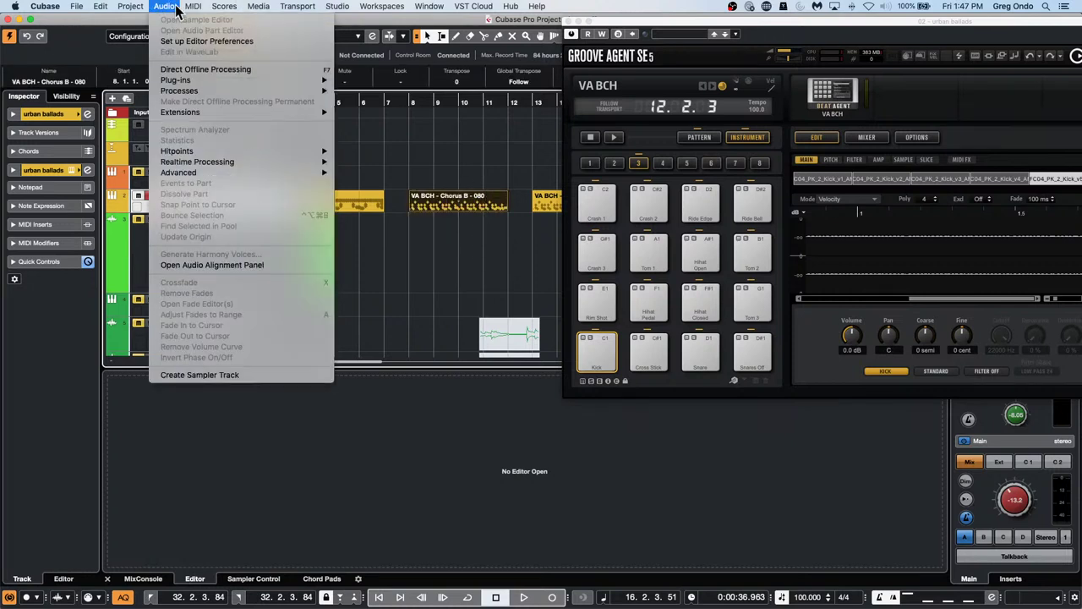
pyautogui.moveTo(55, 8)
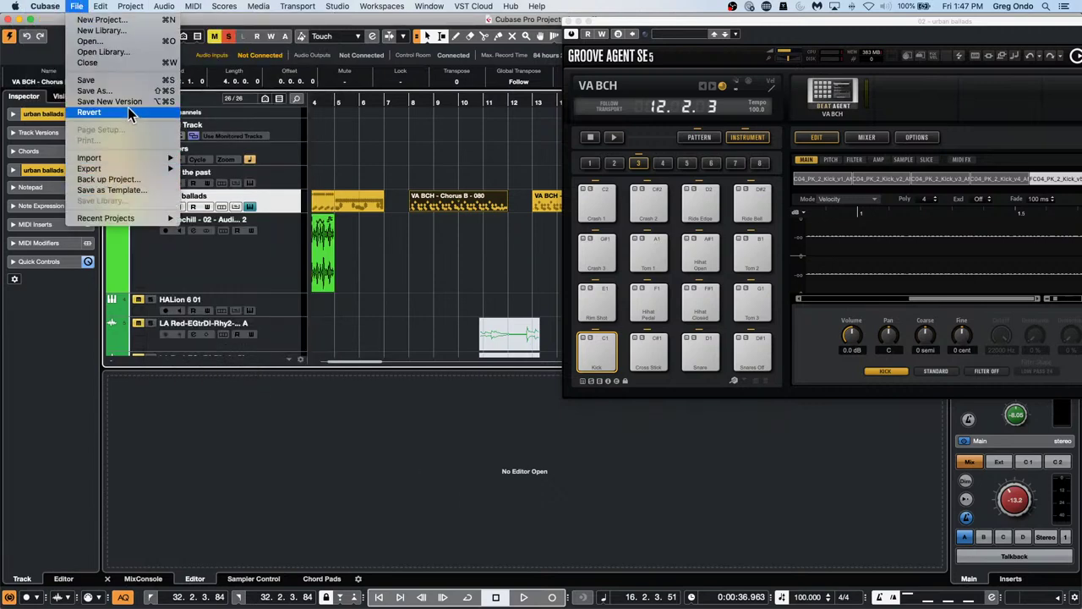
pyautogui.moveTo(108, 10)
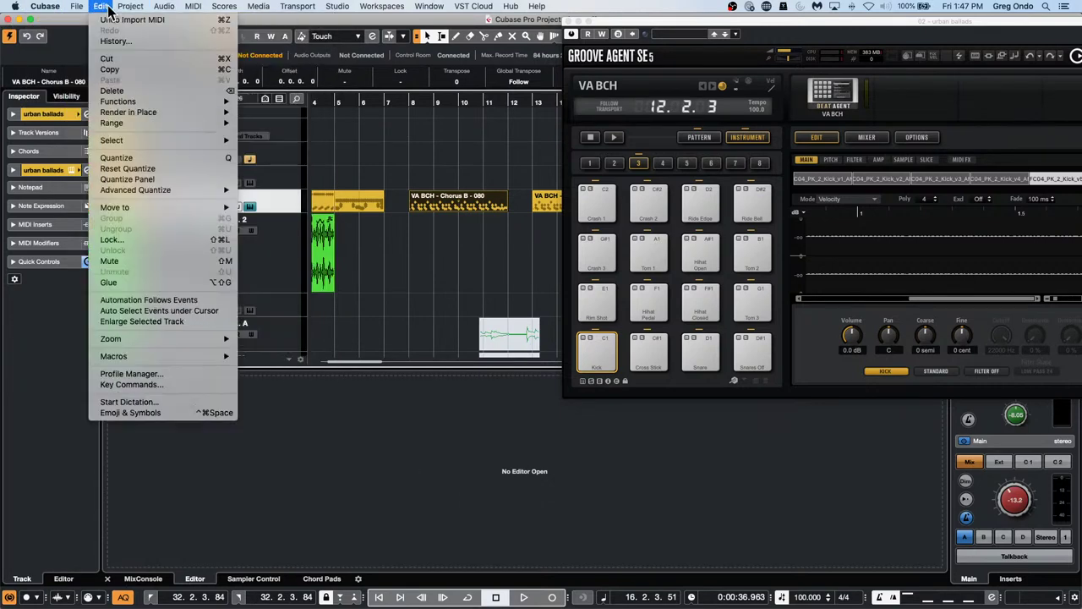
pyautogui.moveTo(135, 112)
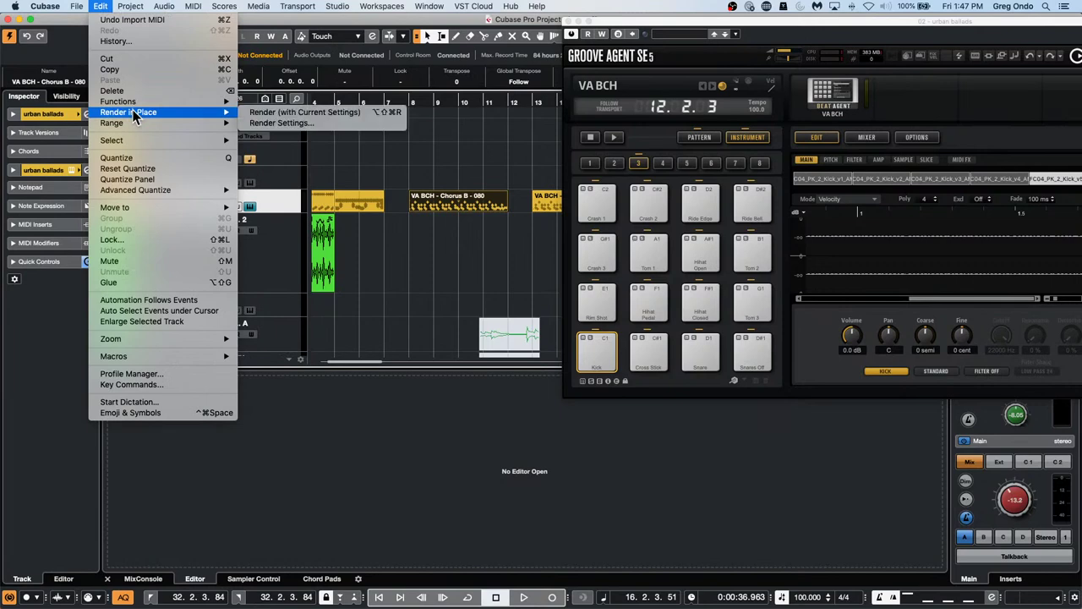
pyautogui.click(318, 124)
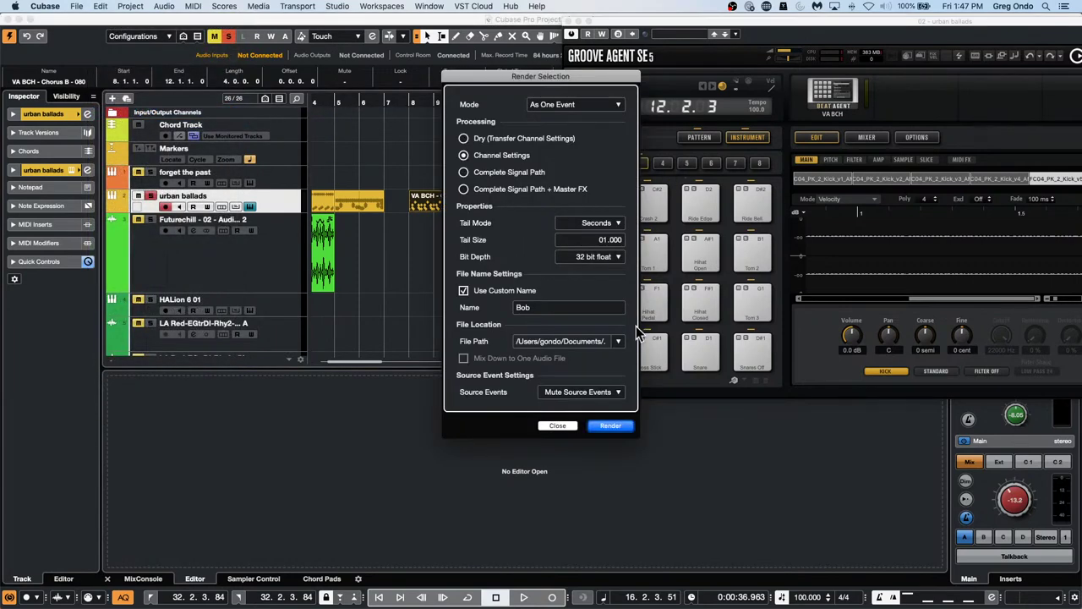
pyautogui.click(610, 425)
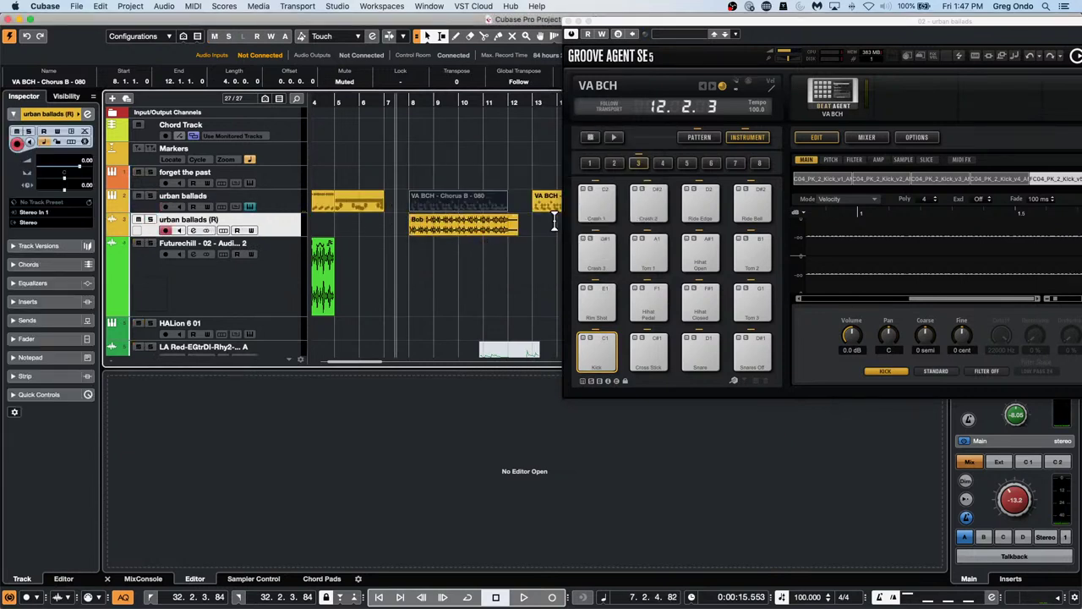
# - View the Export Audio Mixdown settings with channel selection switched to Multiple, and close the dialog without exporting
pyautogui.click(76, 6)
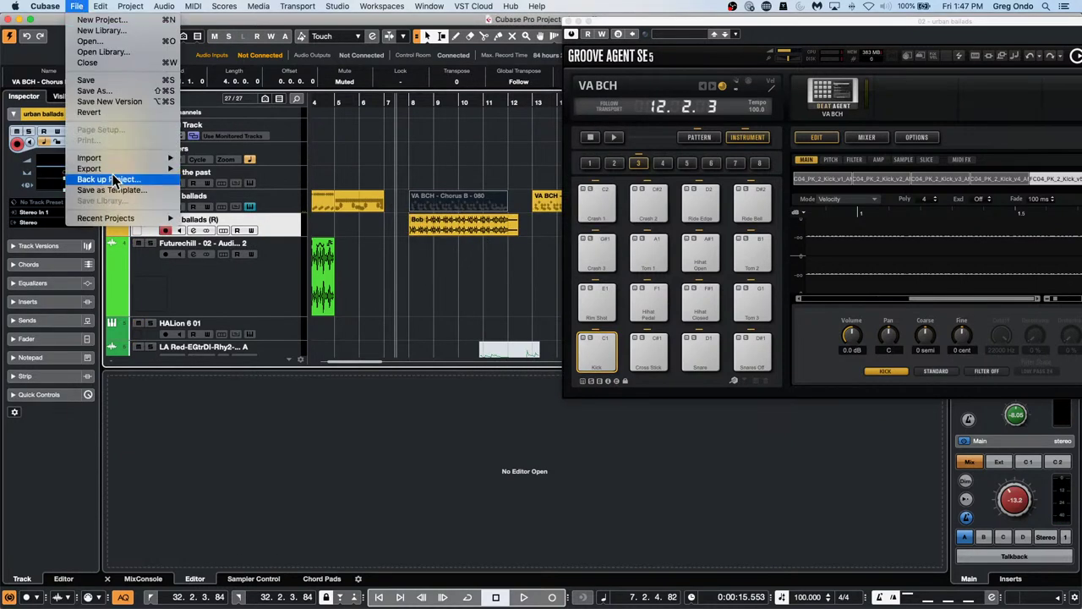
pyautogui.moveTo(119, 168)
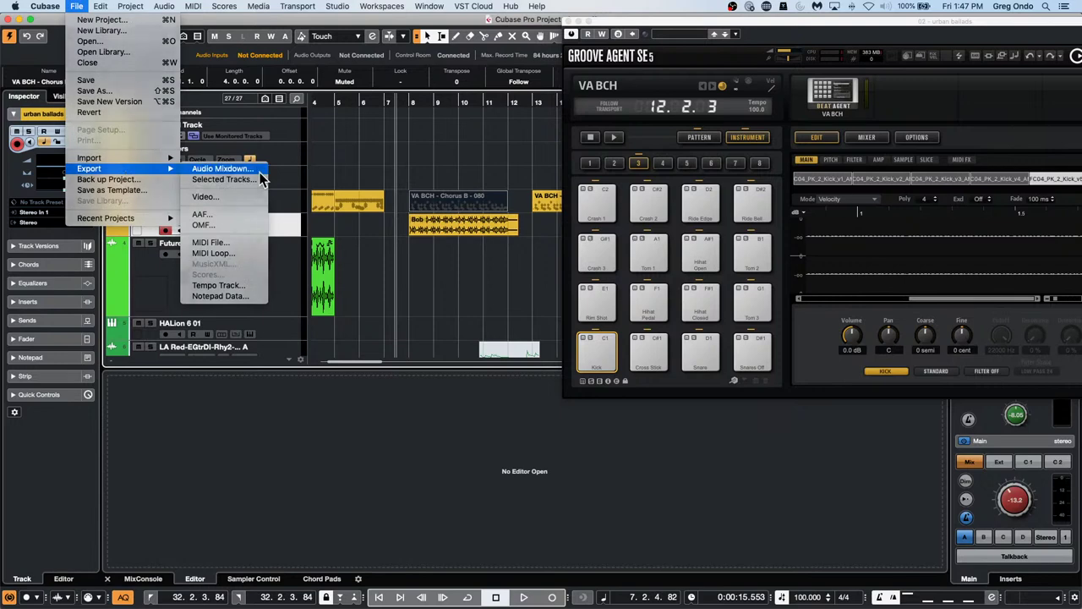
pyautogui.click(259, 171)
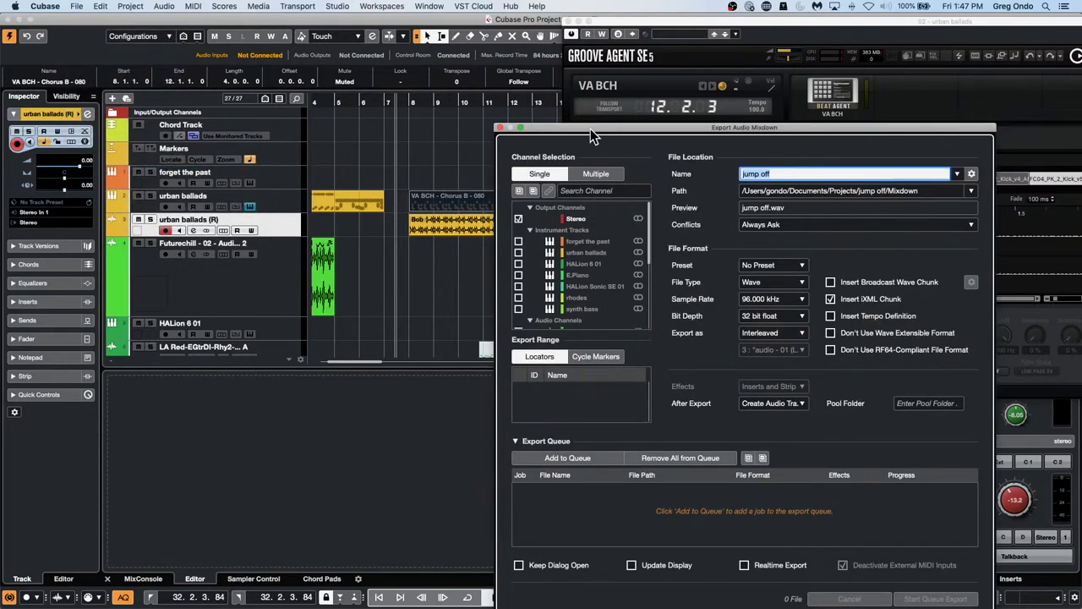
pyautogui.moveTo(592, 136); pyautogui.dragTo(328, 78)
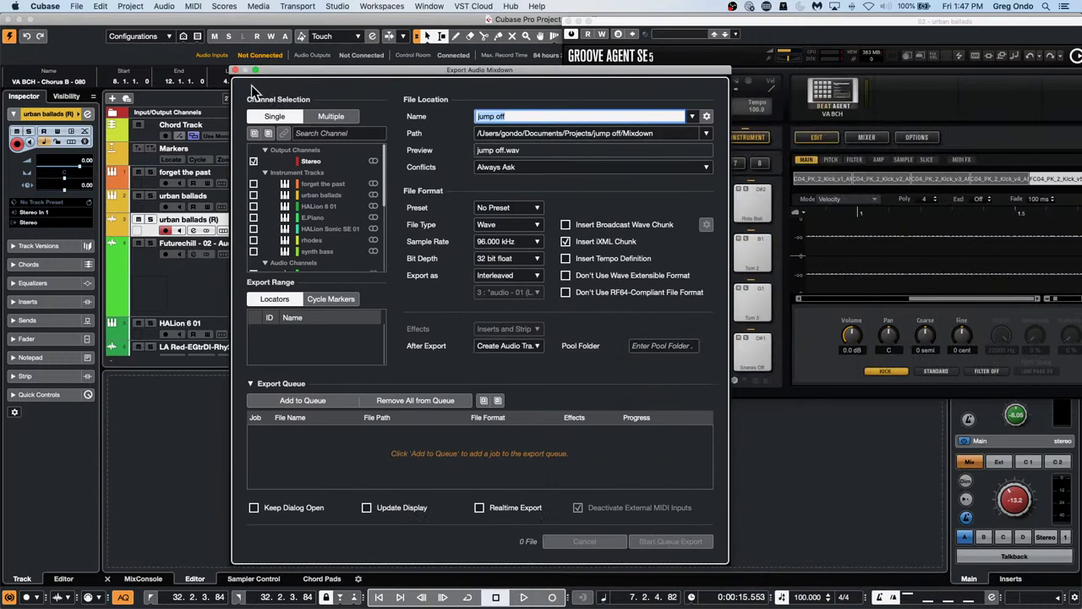
pyautogui.click(338, 116)
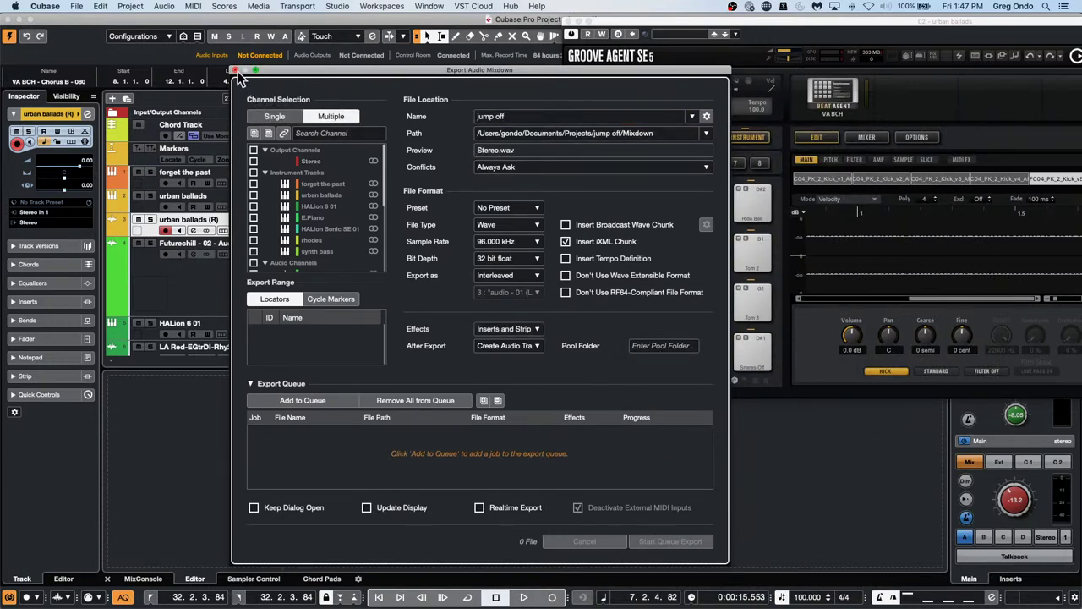
pyautogui.click(236, 70)
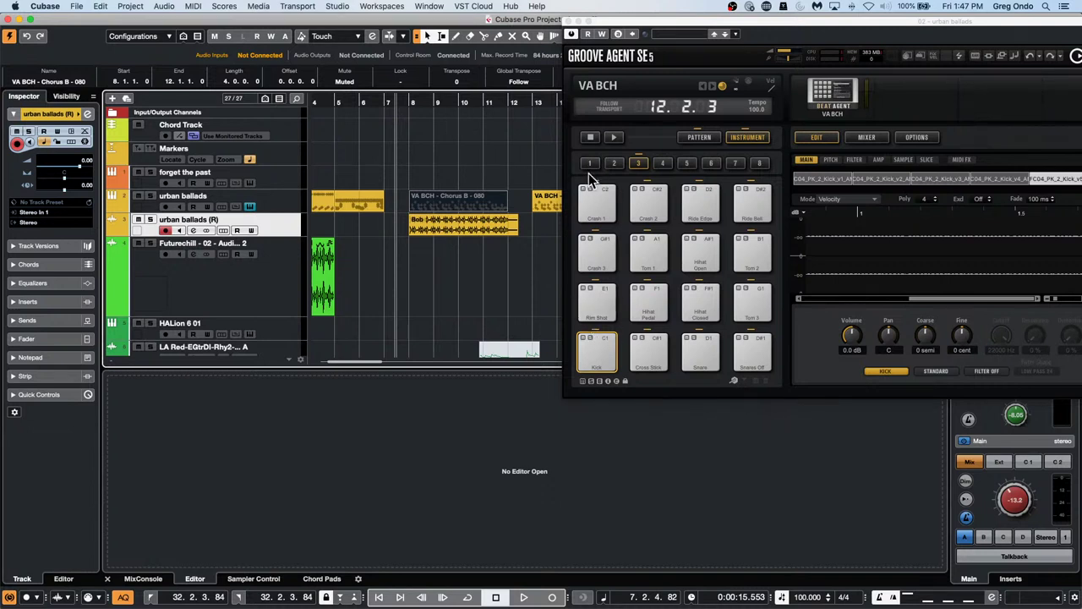
# - Undo the render in place of the Chorus B part
pyautogui.press('super+z')
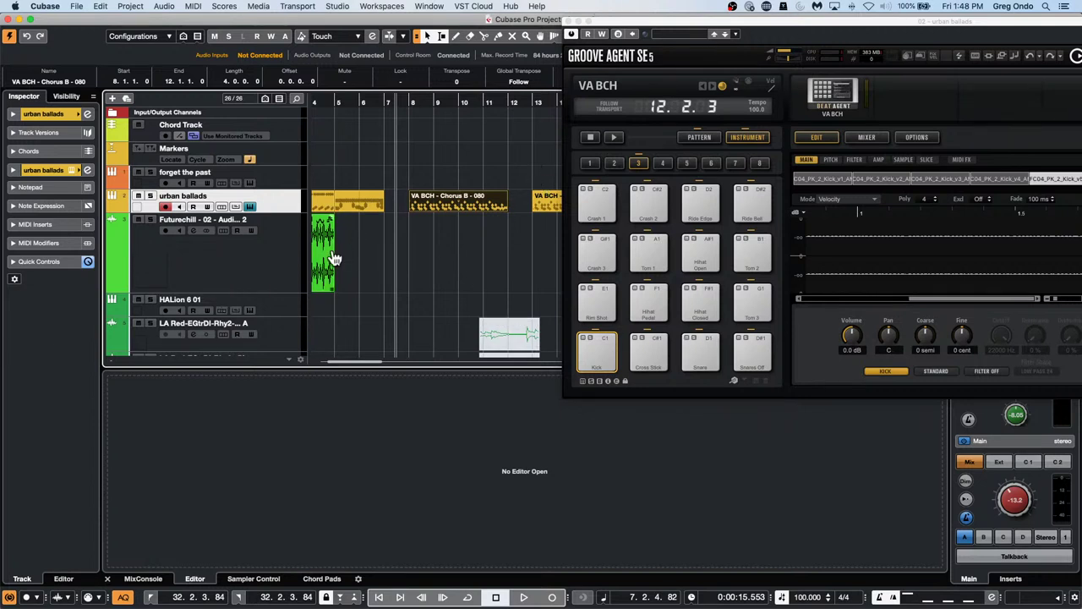
# - Open the Futurechill track's channel settings, close Groove Agent SE, and add EQ boosts of about 6.3 dB at 1233 Hz and 4.5 dB at 4624 Hz
pyautogui.click(267, 263)
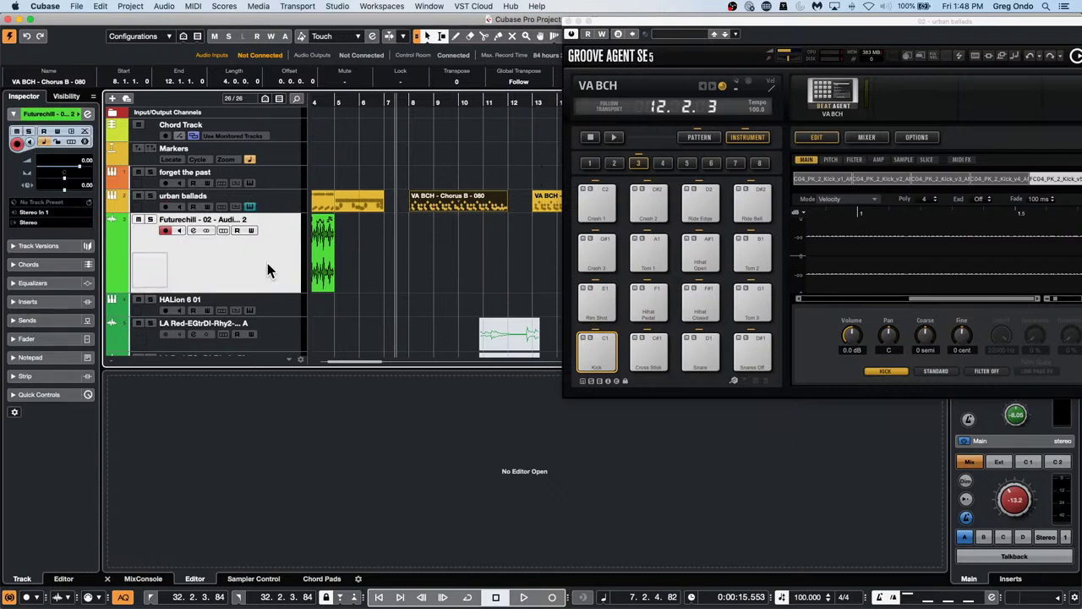
pyautogui.click(88, 114)
pyautogui.moveTo(435, 261); pyautogui.dragTo(470, 236)
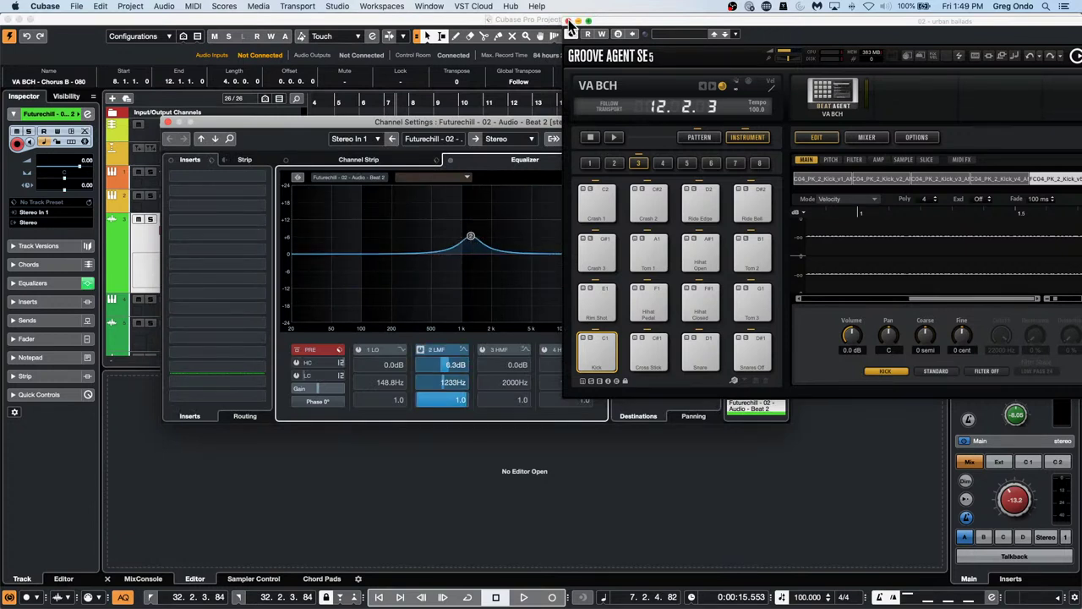
pyautogui.click(568, 20)
pyautogui.moveTo(457, 279); pyautogui.dragTo(528, 241)
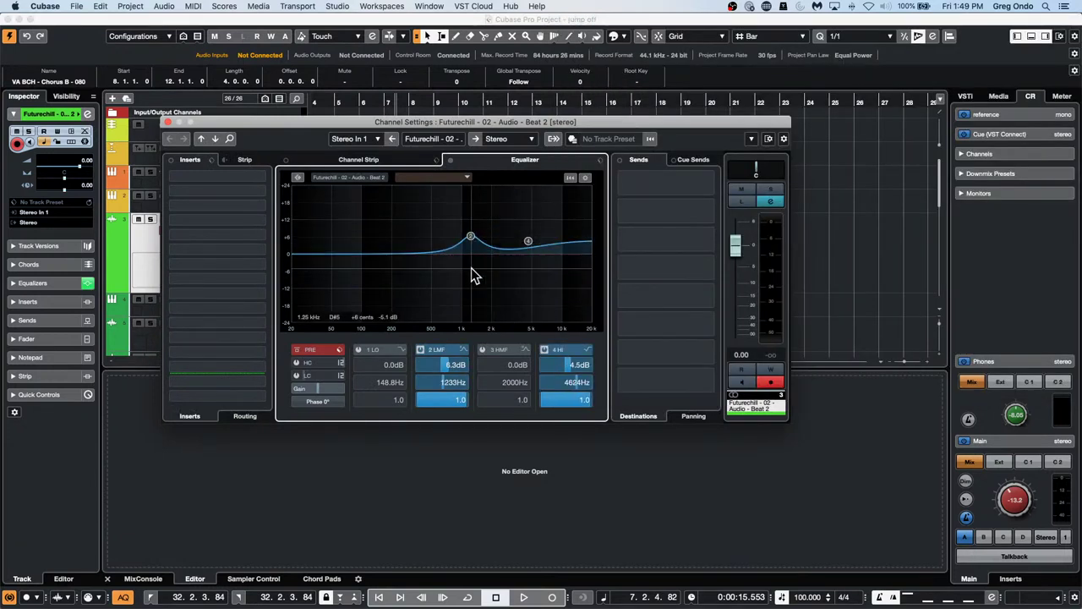
# - Set EQ band 1 to about -5.7 dB at 939 Hz, band 3 to 5.1 dB at 379 Hz and band 4 to -15.3 dB at 7469 Hz
pyautogui.moveTo(406, 258); pyautogui.dragTo(459, 270)
pyautogui.click(467, 256)
pyautogui.moveTo(529, 243); pyautogui.dragTo(549, 298)
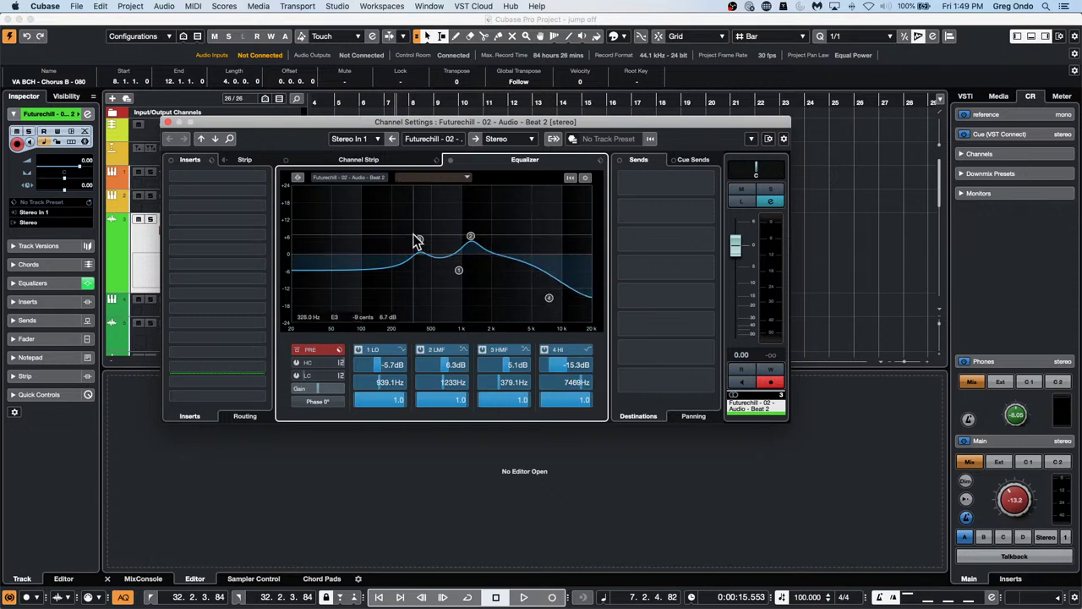
# - Readjust EQ band 2 to about 6.1 dB at 3807 Hz and band 3 to about 11.2 dB at 179 Hz, and close the channel settings
pyautogui.moveTo(470, 236); pyautogui.dragTo(534, 227)
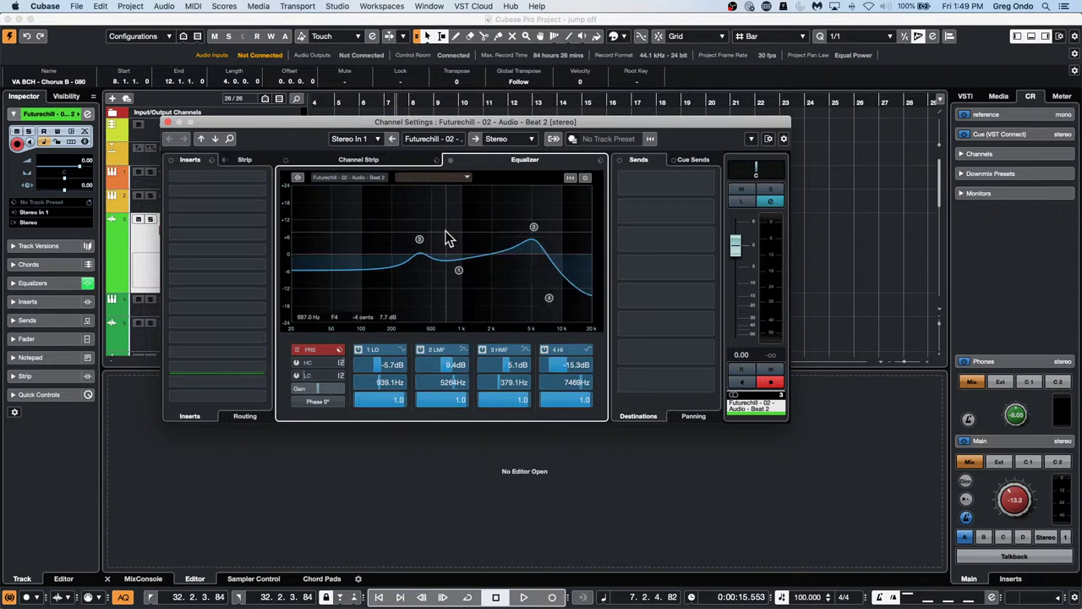
pyautogui.moveTo(419, 240); pyautogui.dragTo(381, 211)
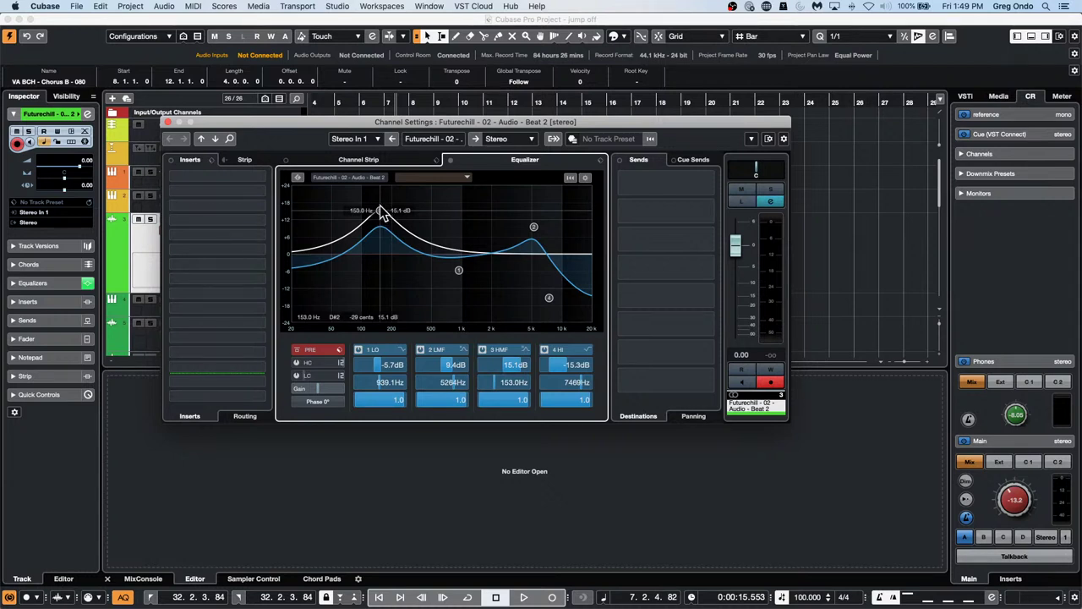
pyautogui.moveTo(382, 212)
pyautogui.mouseDown()
pyautogui.moveTo(382, 240)
pyautogui.moveTo(380, 229)
pyautogui.mouseUp()
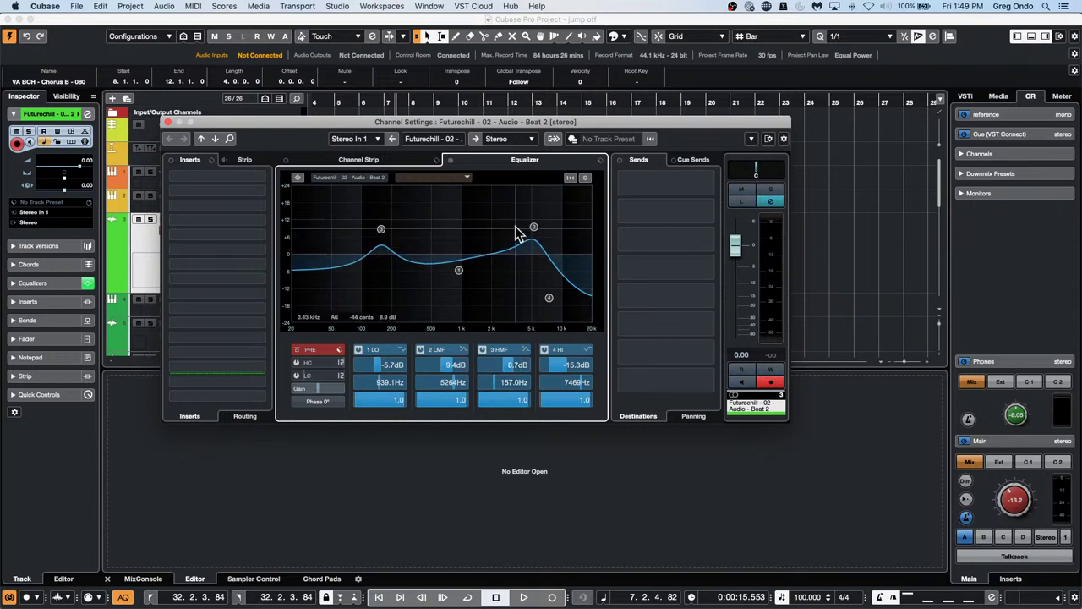
pyautogui.moveTo(533, 228)
pyautogui.mouseDown()
pyautogui.moveTo(526, 233)
pyautogui.moveTo(534, 222)
pyautogui.mouseUp()
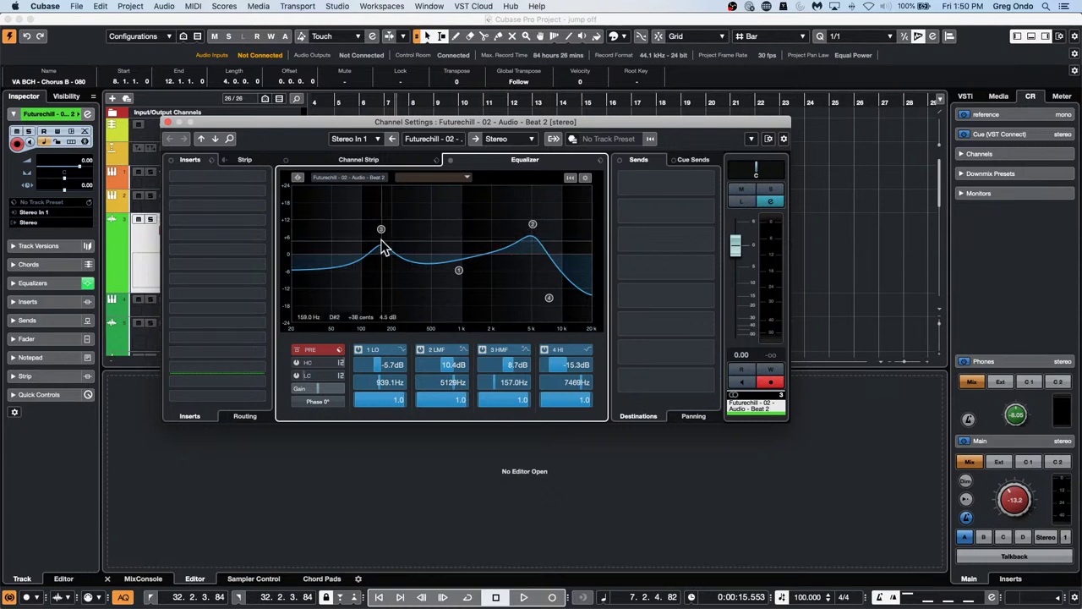
pyautogui.moveTo(383, 246); pyautogui.dragTo(367, 262)
pyautogui.moveTo(536, 222); pyautogui.dragTo(546, 224)
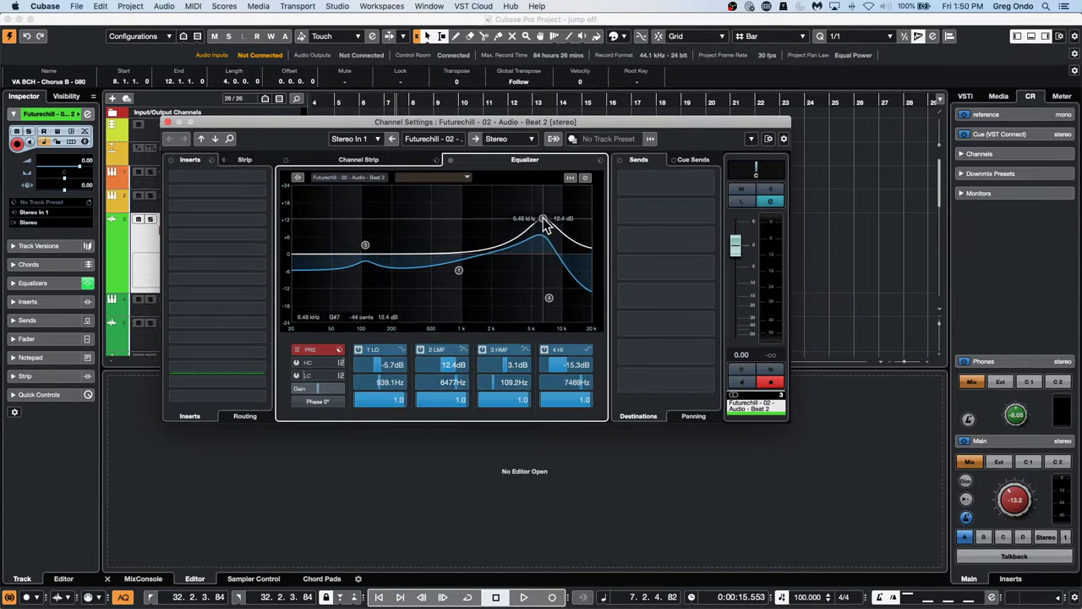
pyautogui.moveTo(545, 224)
pyautogui.mouseDown()
pyautogui.moveTo(531, 284)
pyautogui.moveTo(523, 221)
pyautogui.moveTo(559, 224)
pyautogui.moveTo(522, 231)
pyautogui.moveTo(526, 218)
pyautogui.moveTo(532, 266)
pyautogui.moveTo(532, 229)
pyautogui.mouseUp()
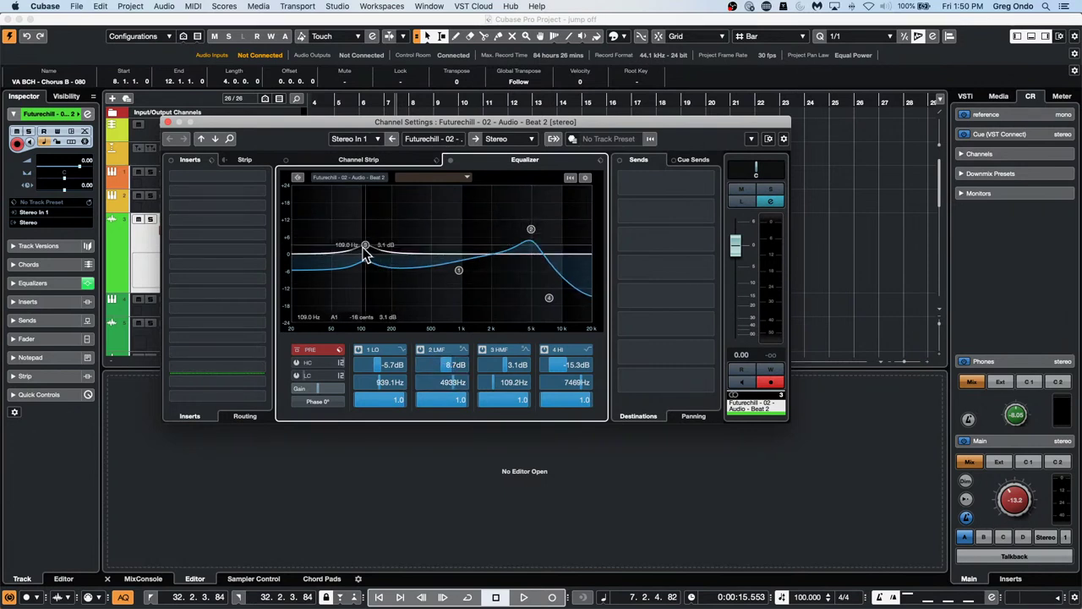
pyautogui.moveTo(363, 247); pyautogui.dragTo(387, 222)
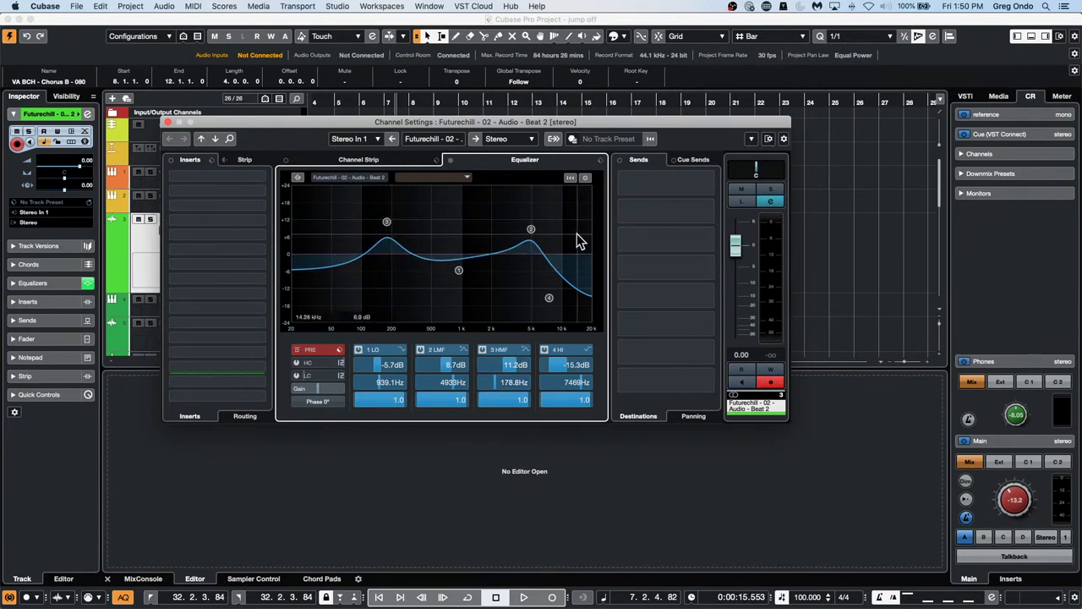
pyautogui.moveTo(530, 229)
pyautogui.mouseDown()
pyautogui.moveTo(526, 306)
pyautogui.moveTo(531, 233)
pyautogui.moveTo(583, 227)
pyautogui.moveTo(520, 236)
pyautogui.mouseUp()
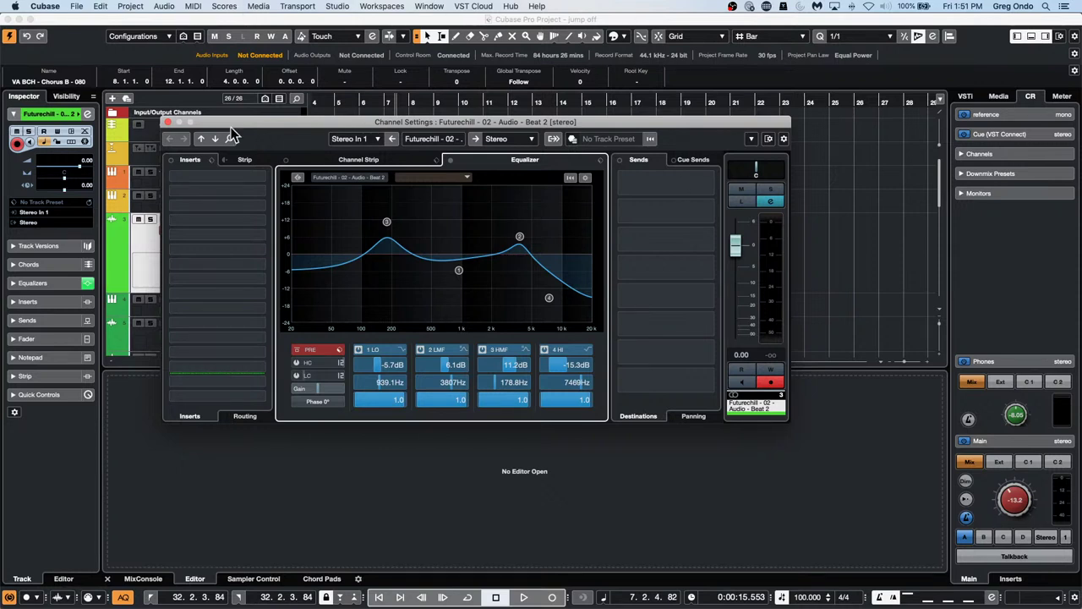
pyautogui.click(168, 123)
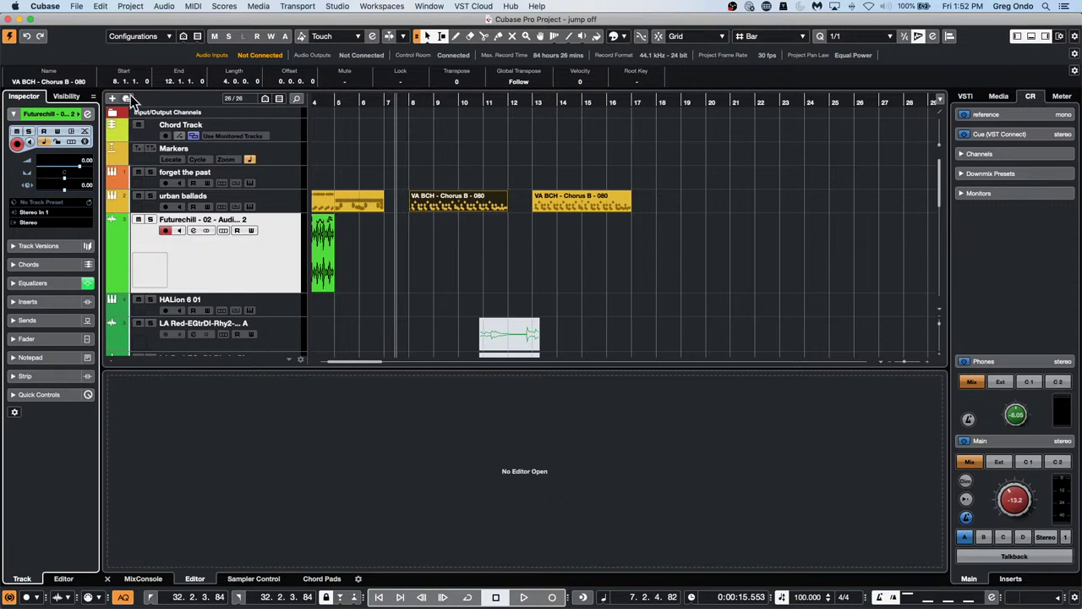
# - Show the basic track settings of the urban ballads track and examine the instruments available for it, keeping Groove Agent SE
pyautogui.click(287, 194)
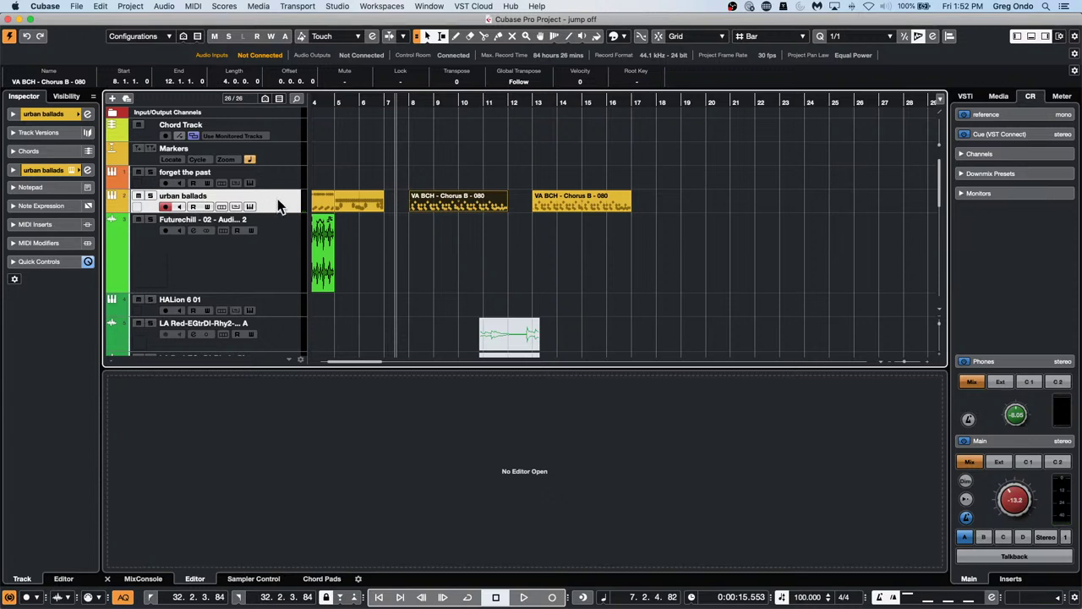
pyautogui.click(49, 114)
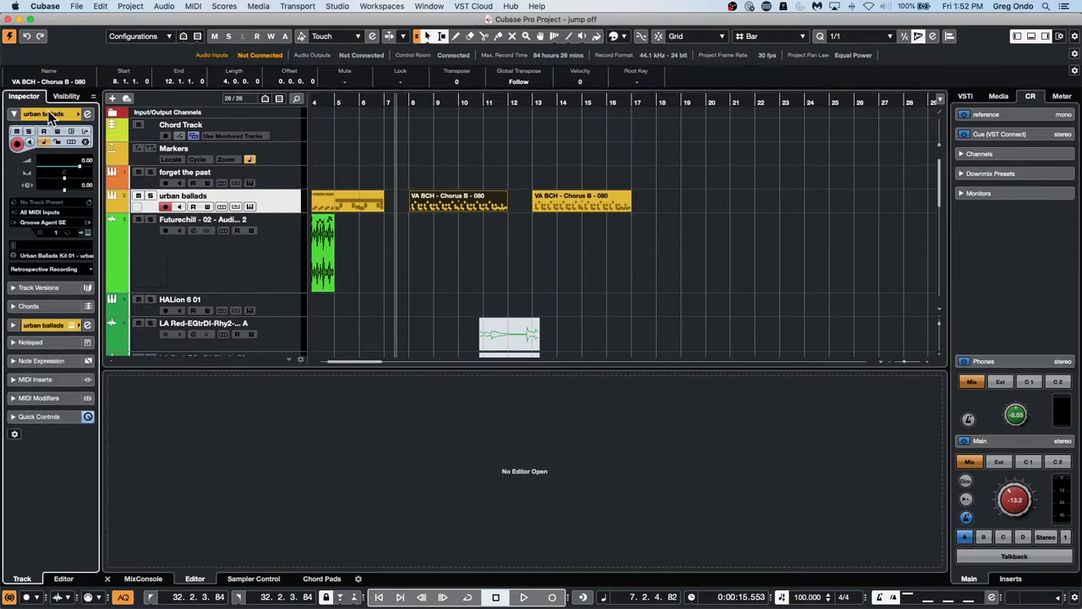
pyautogui.click(46, 221)
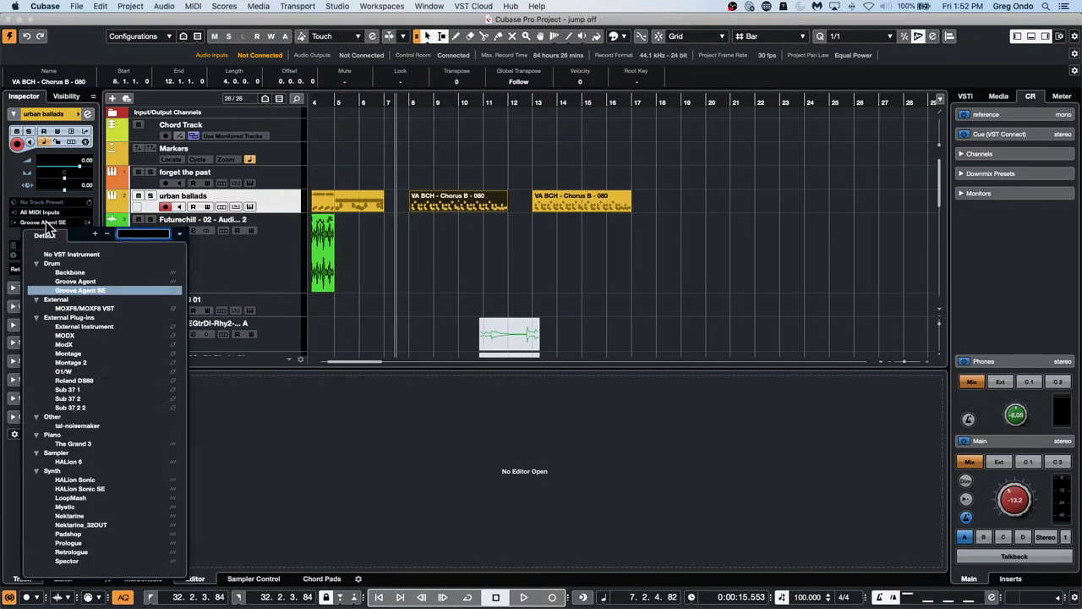
pyautogui.click(46, 222)
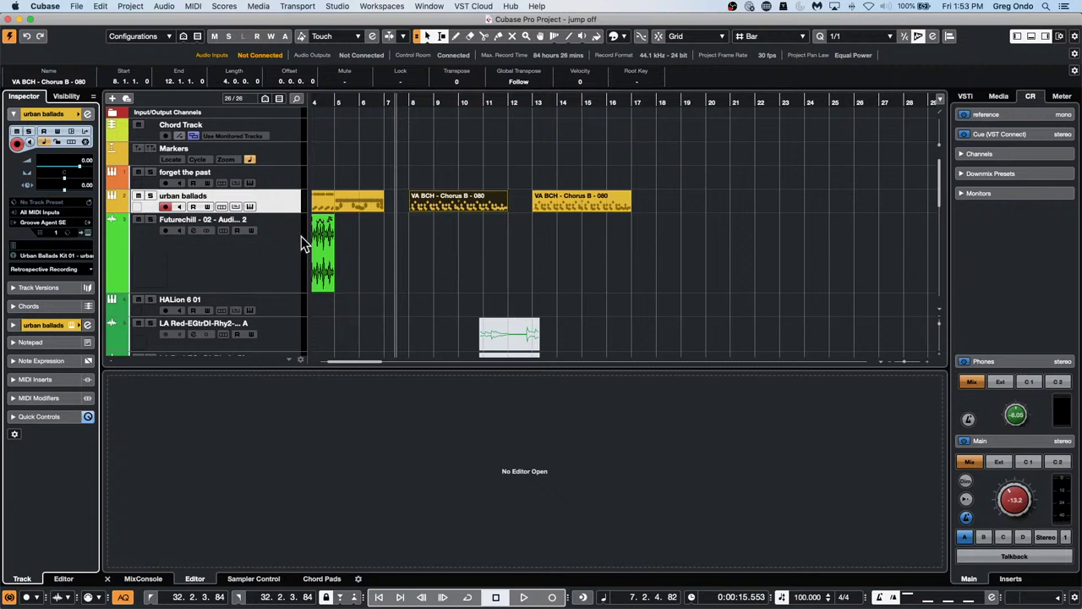
# - Open Audio Connections and examine the external instruments, including the MODX entry
pyautogui.click(342, 7)
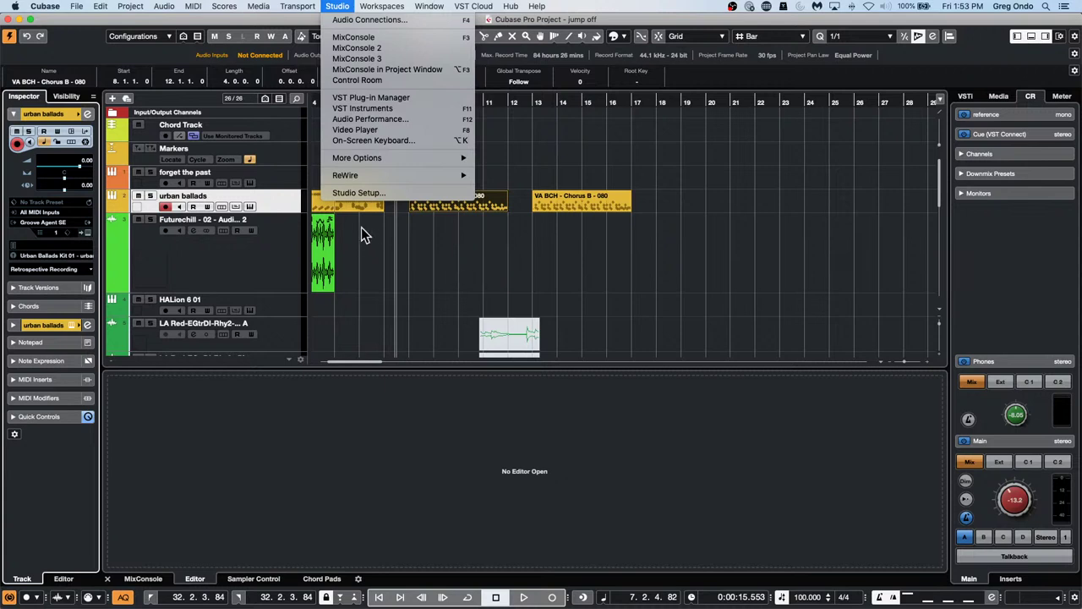
pyautogui.click(361, 21)
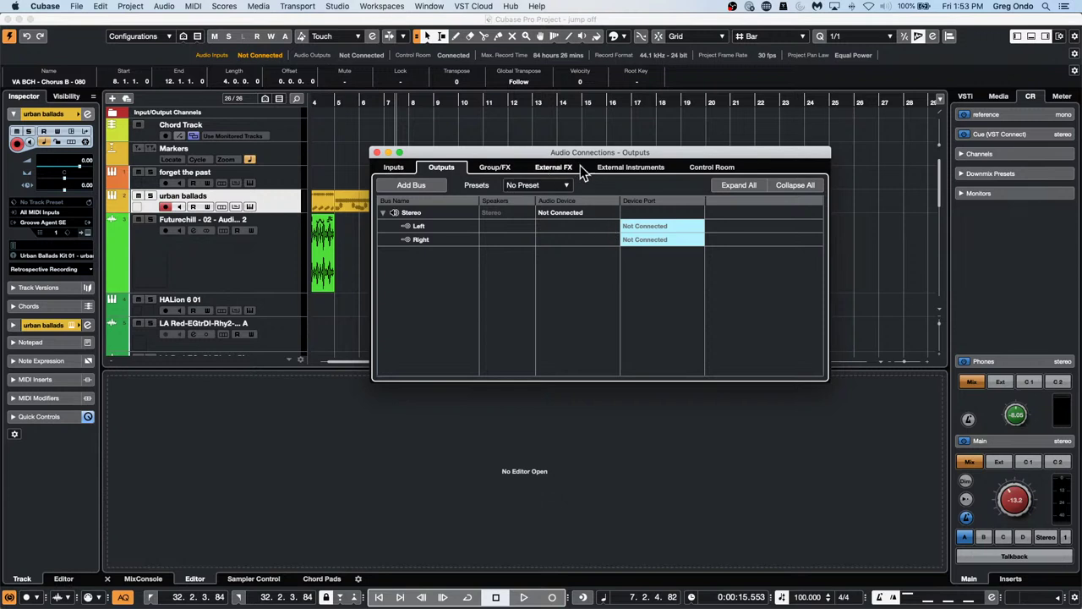
pyautogui.click(658, 169)
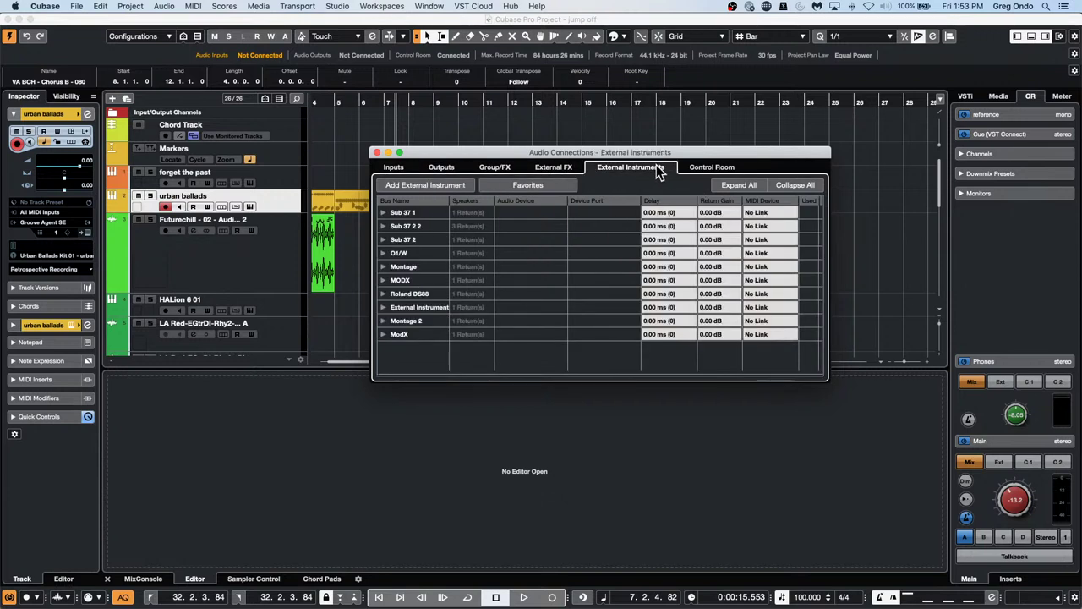
pyautogui.click(382, 280)
# - Add one instrument track below the Futurechill audio track, using the Montage external instrument with stereo outputs
pyautogui.click(217, 258)
pyautogui.rightClick(219, 257)
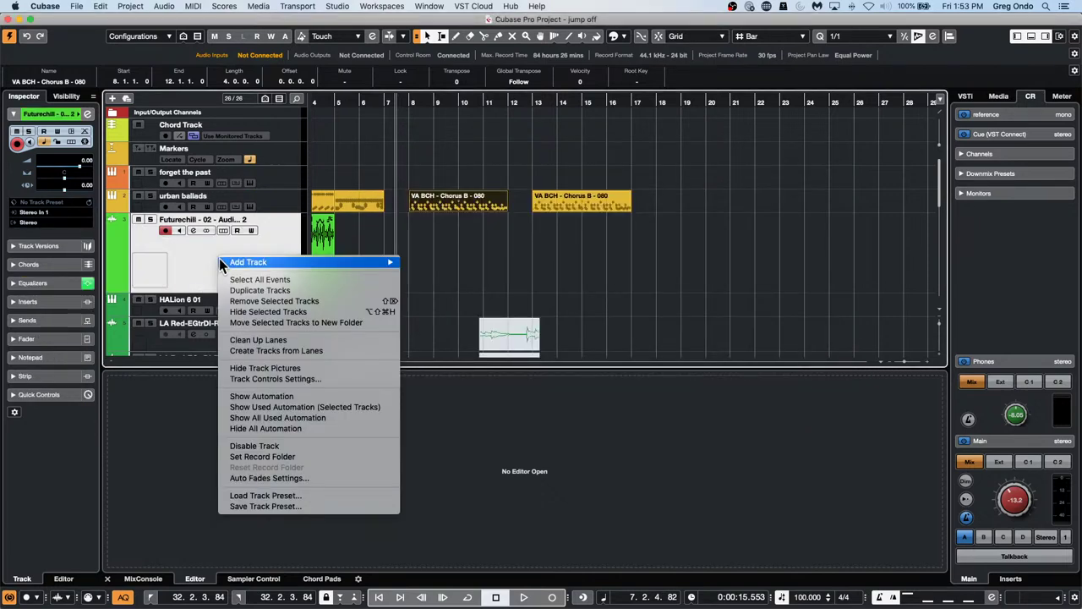
pyautogui.moveTo(395, 269)
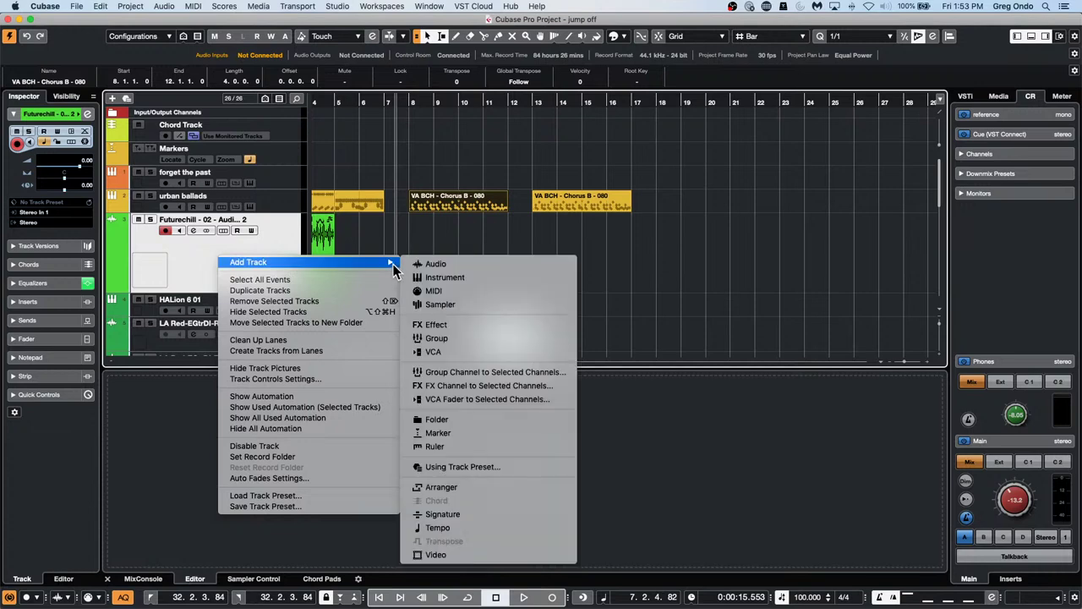
pyautogui.click(441, 277)
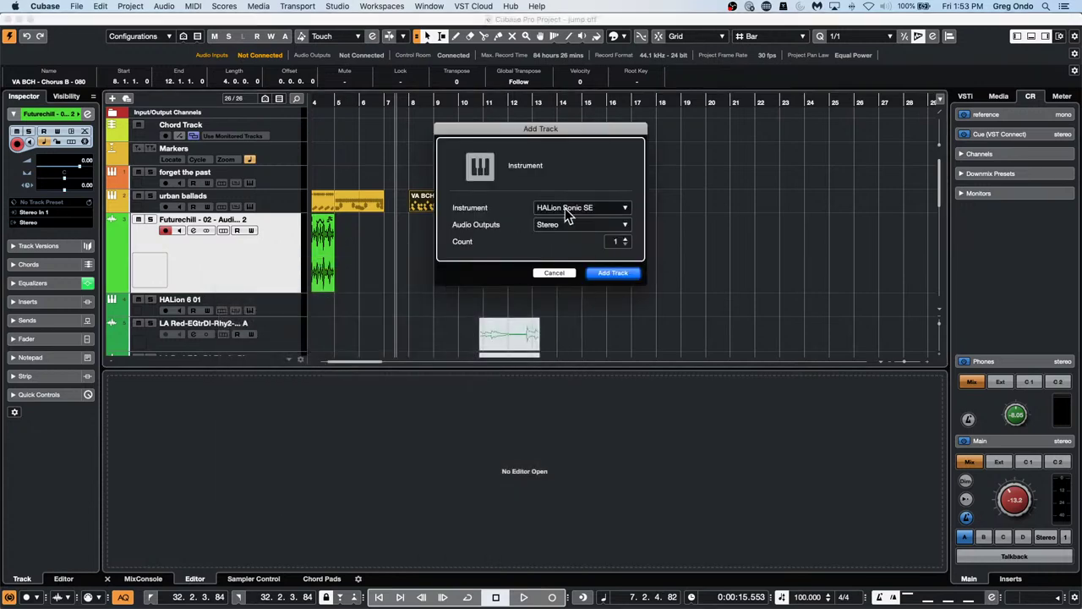
pyautogui.click(565, 208)
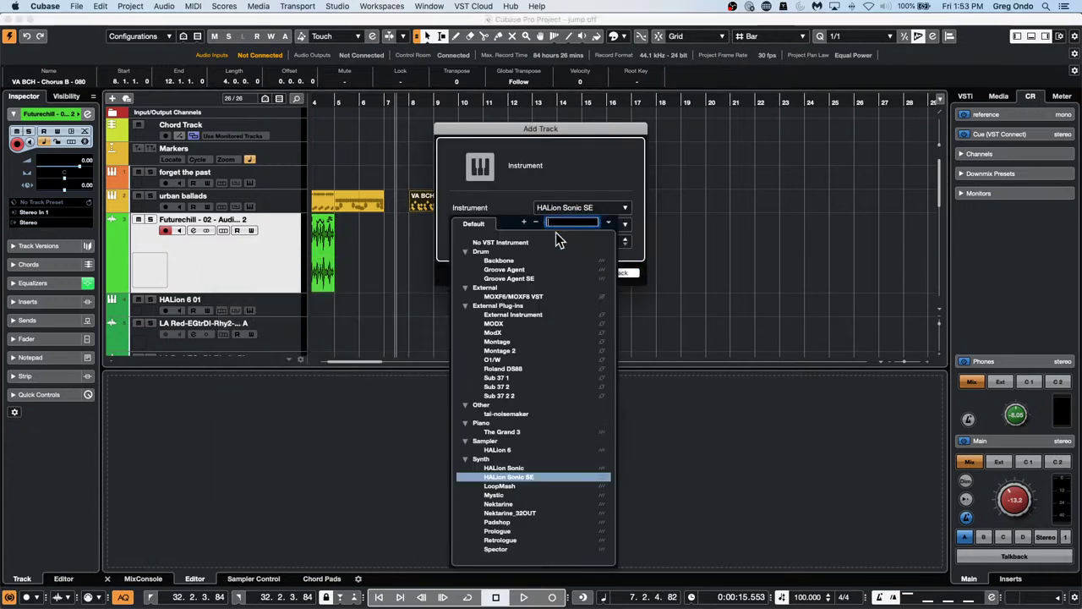
pyautogui.click(511, 342)
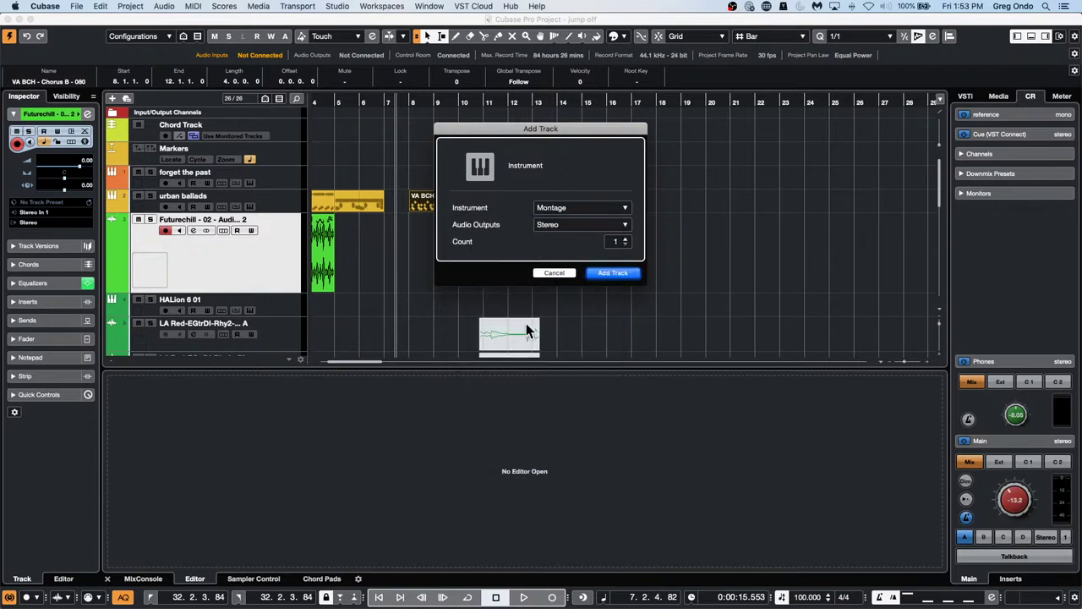
pyautogui.click(612, 272)
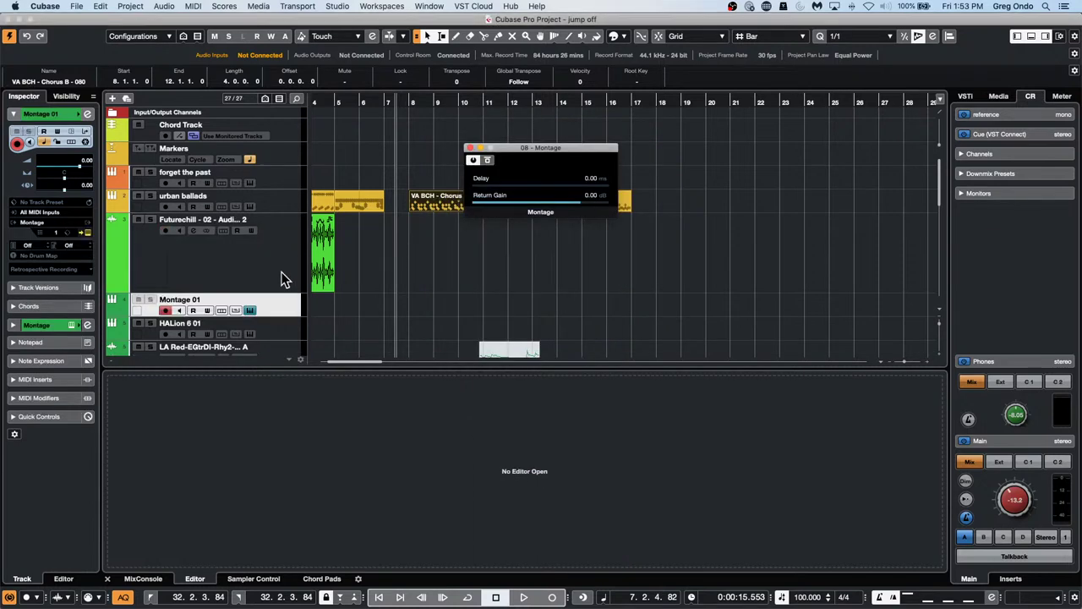
# - Boost EQ band 2 of the Montage track to about 1.4 dB at 308 Hz, and close its channel settings and instrument window
pyautogui.click(87, 115)
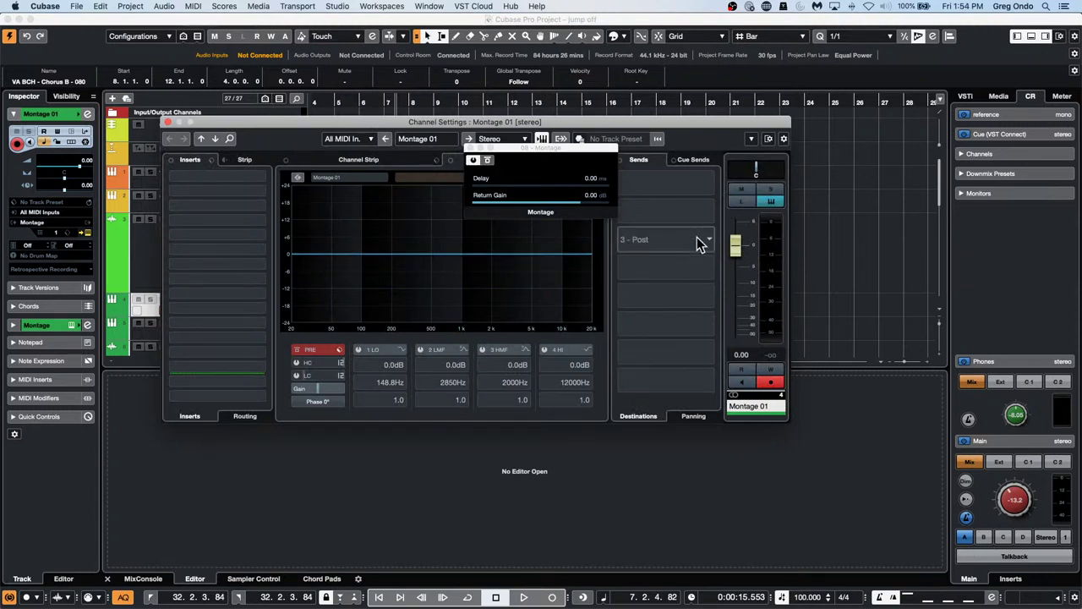
pyautogui.click(411, 245)
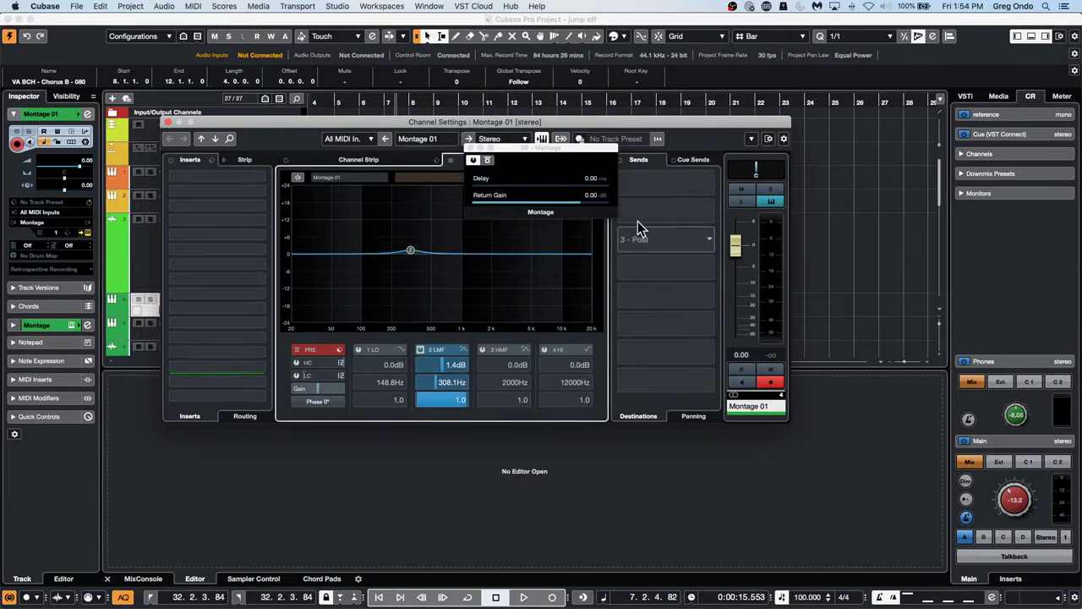
pyautogui.click(168, 121)
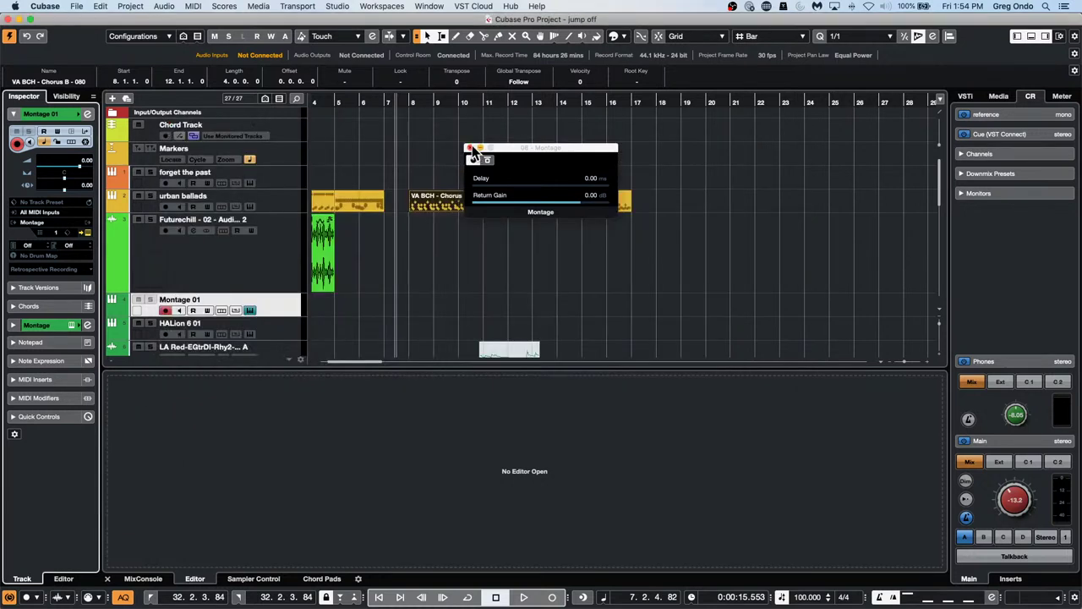
pyautogui.click(471, 148)
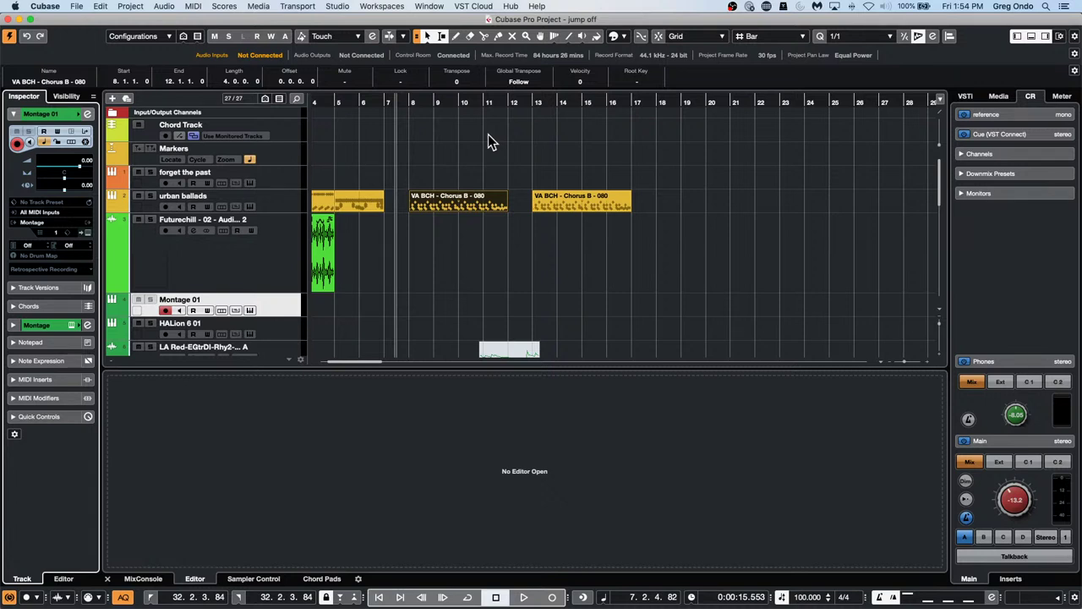
pyautogui.click(76, 6)
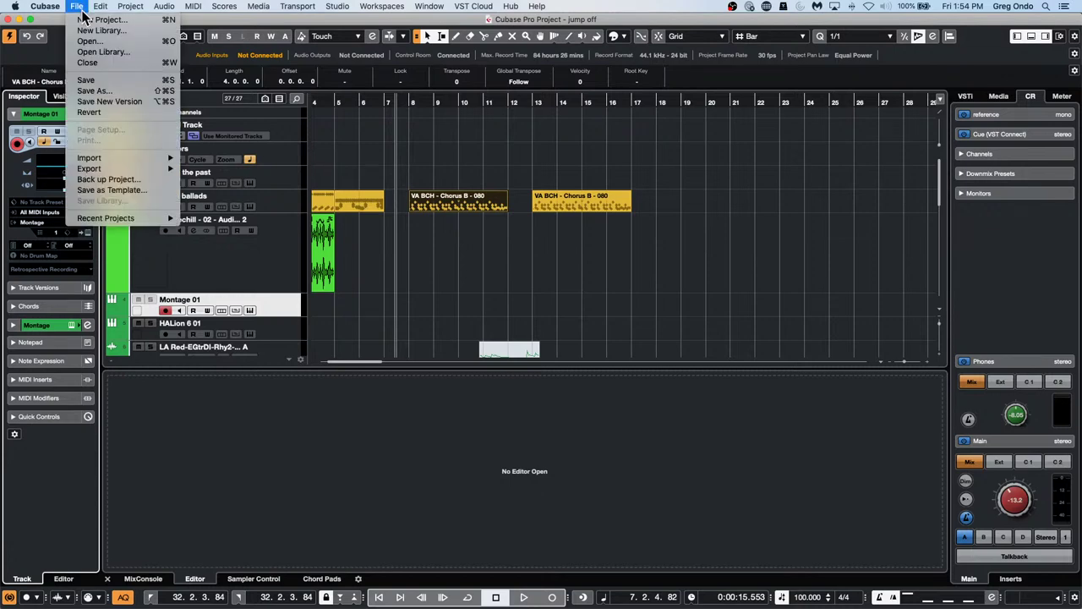
pyautogui.moveTo(134, 216)
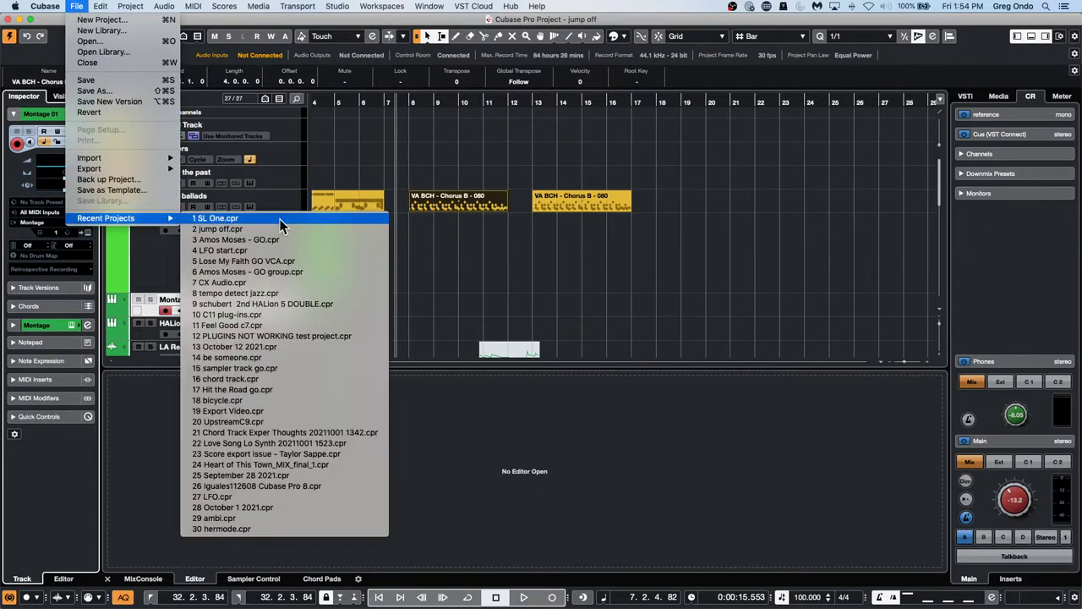
pyautogui.click(688, 257)
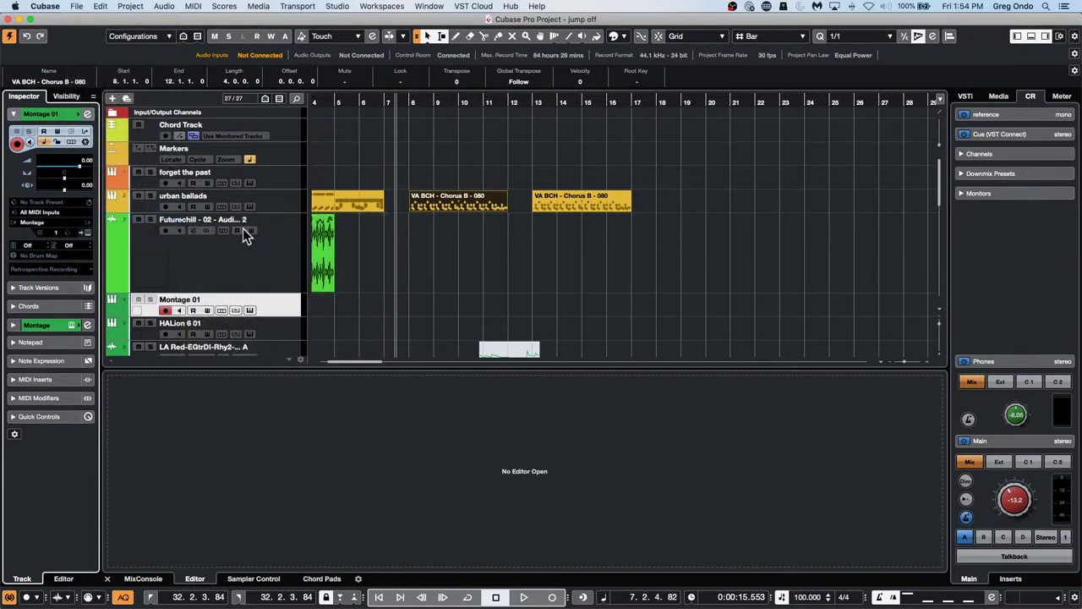
# - Open the recent project Feel Good c7.cpr, dismissing the missing plug-in warning and leaving the missing file unresolved
pyautogui.click(77, 5)
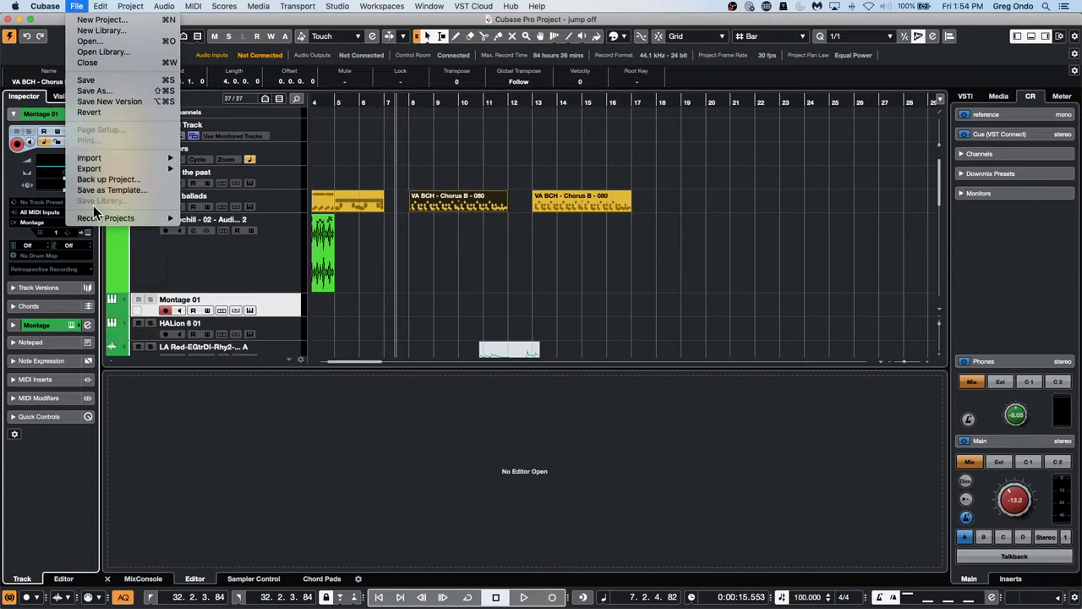
pyautogui.moveTo(97, 216)
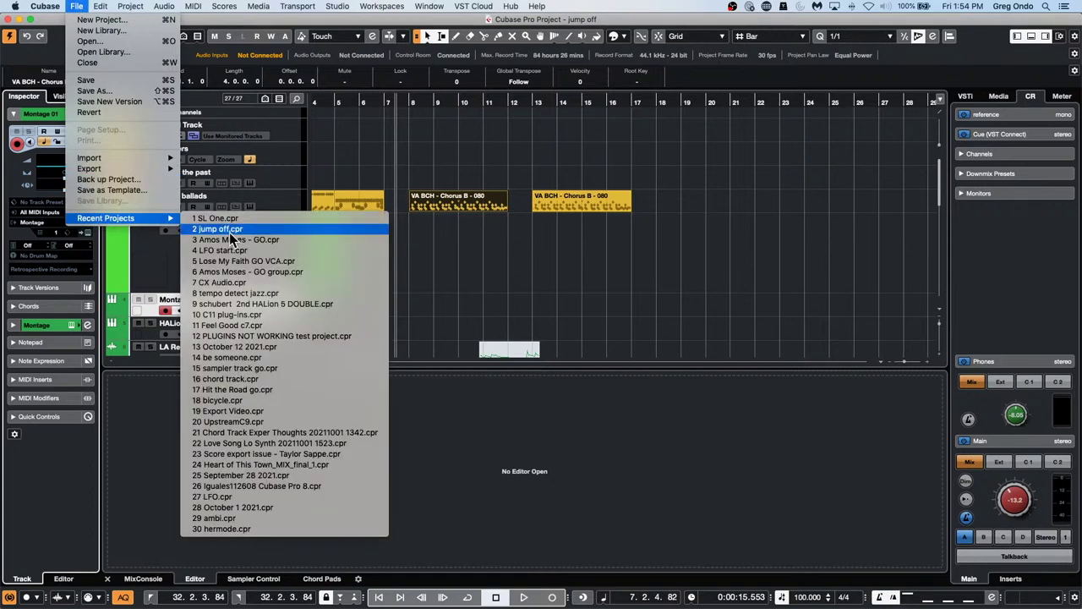
pyautogui.click(232, 325)
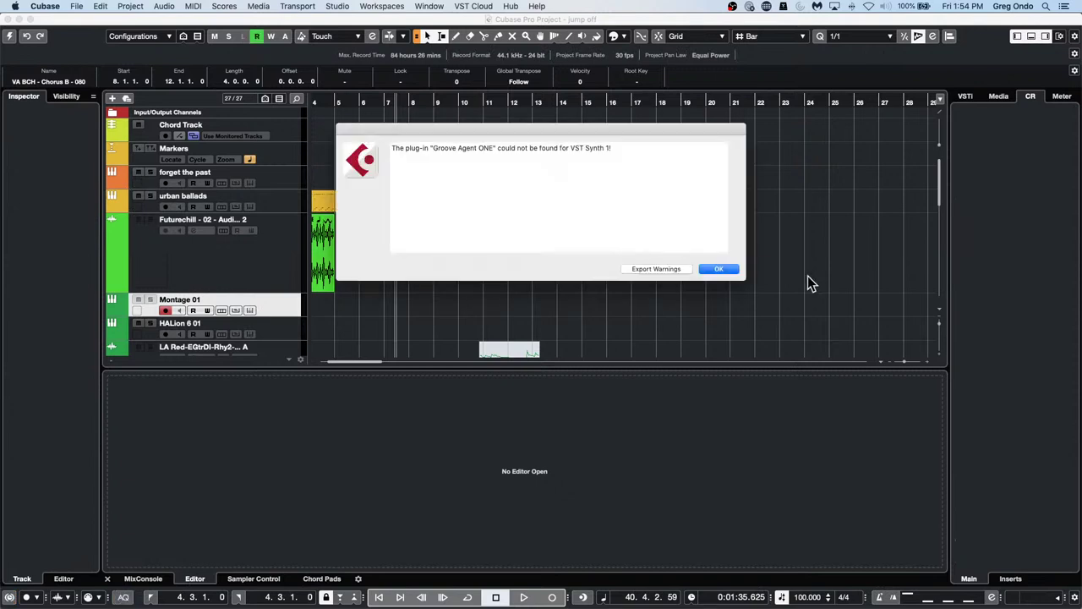
pyautogui.click(720, 271)
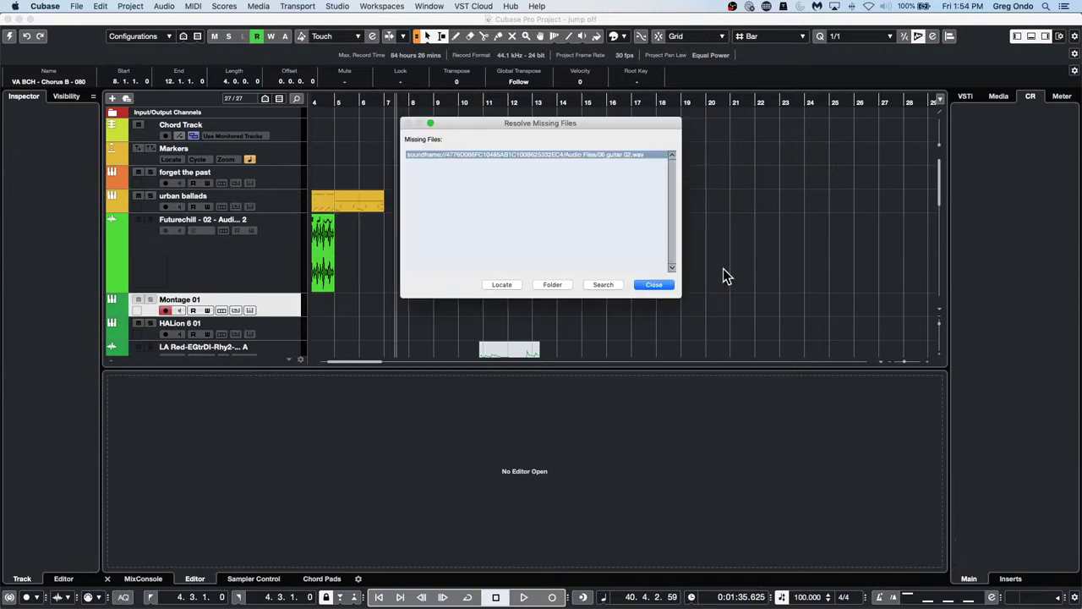
pyautogui.click(655, 284)
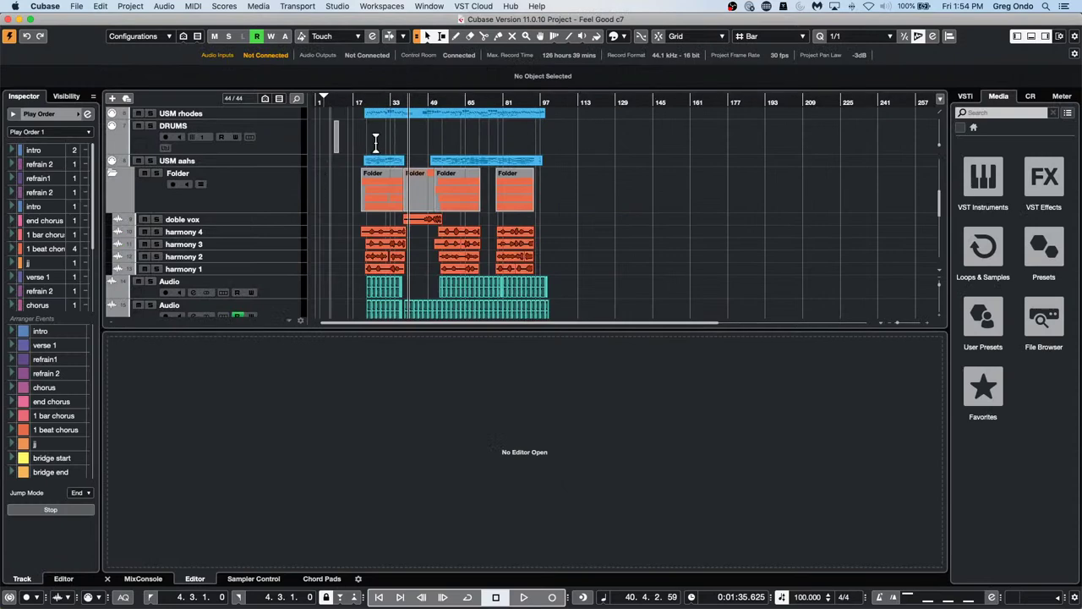
# - Play the project from about bar 19, solo the folder track holding the harmony vocals, and stop playback
pyautogui.moveTo(365, 101); pyautogui.dragTo(362, 126)
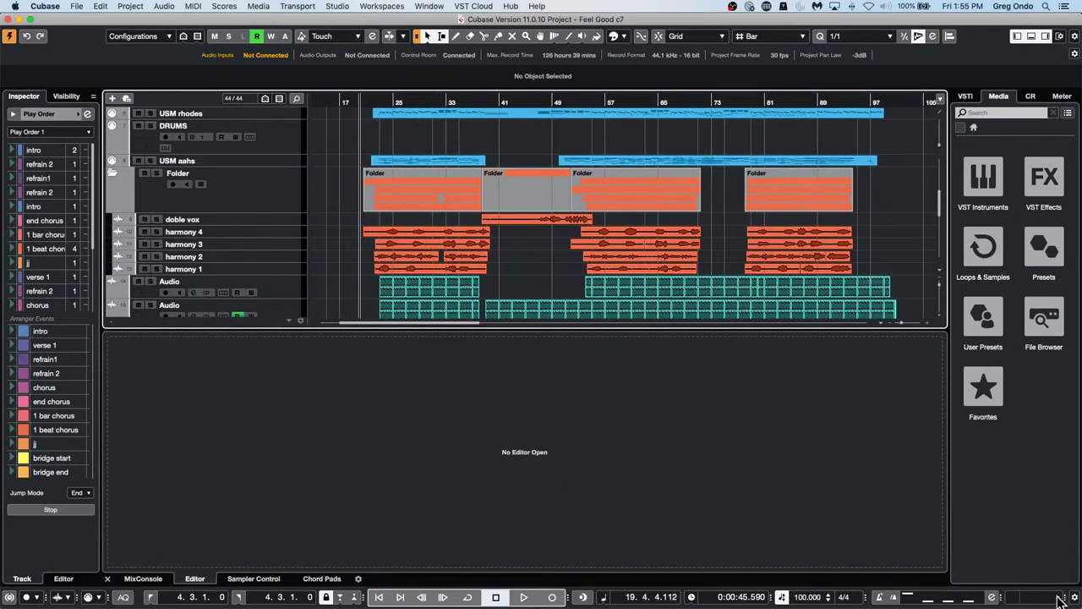
pyautogui.press('space')
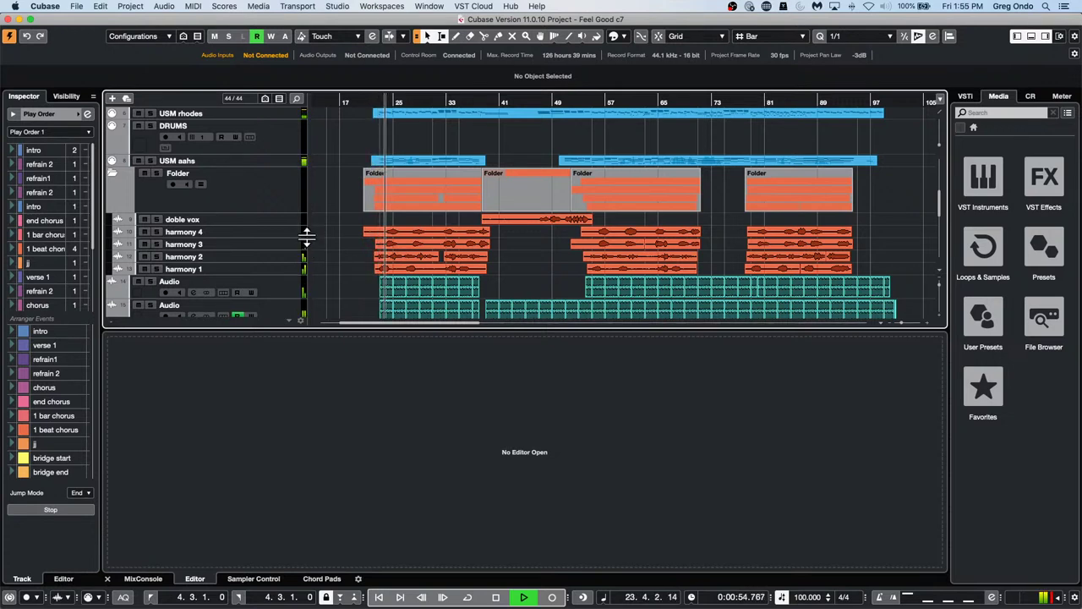
pyautogui.click(157, 173)
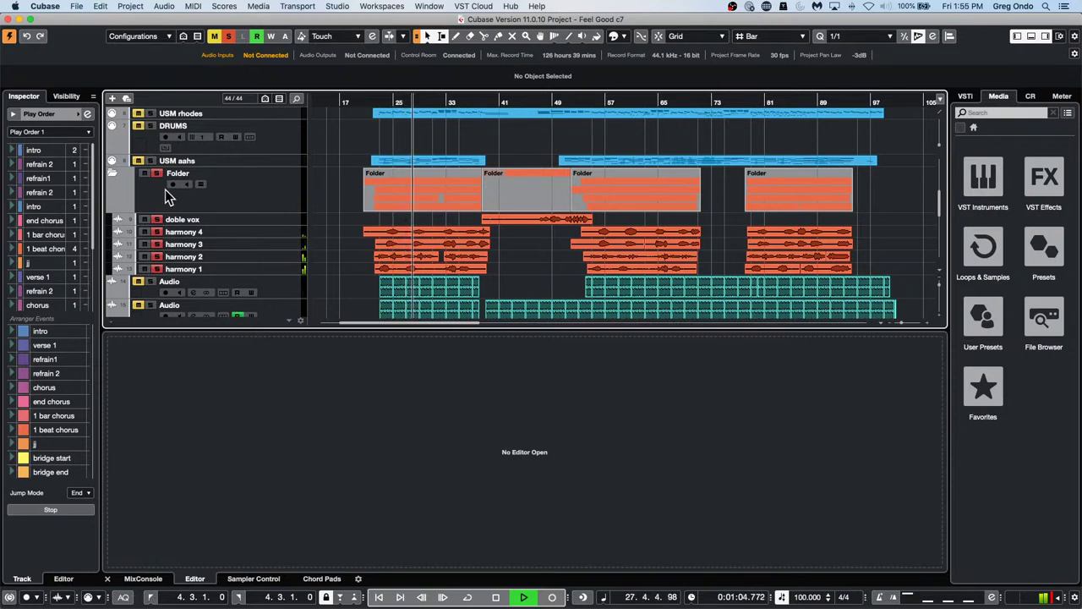
pyautogui.press('space')
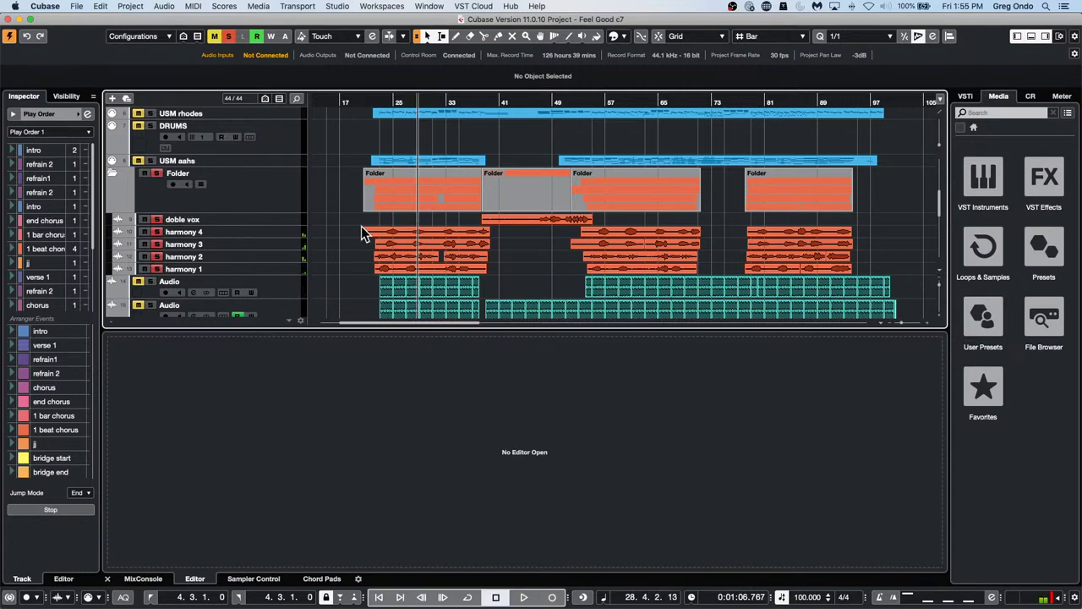
# - Add a stereo group channel outside the folder for the doble vox and harmony 4 to harmony 1 tracks, routed to Stereo Out
pyautogui.click(265, 219)
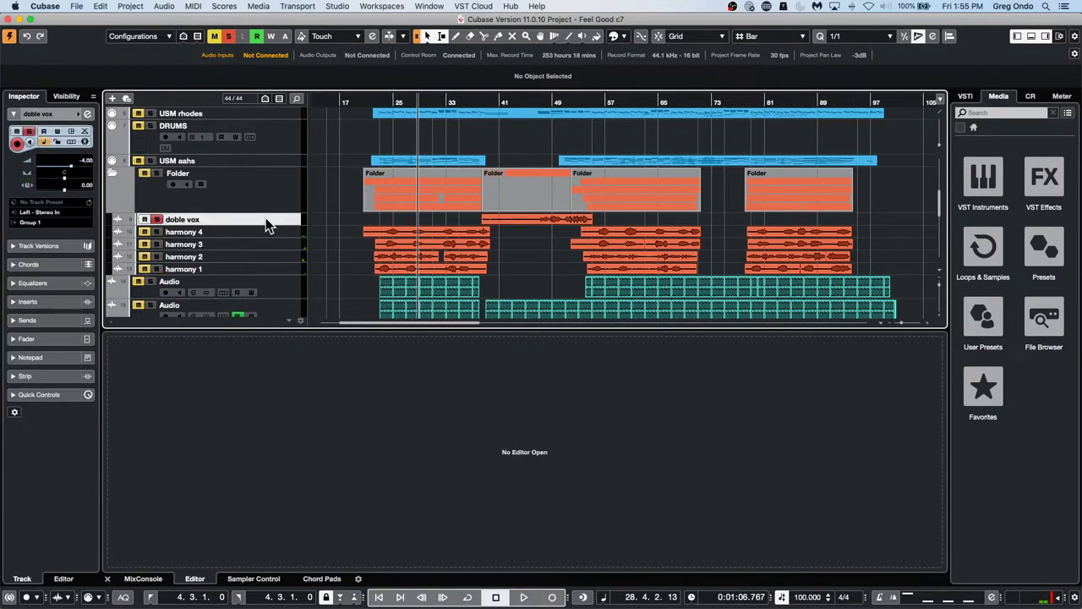
pyautogui.keyDown('shift'); pyautogui.click(283, 267); pyautogui.keyUp('shift')
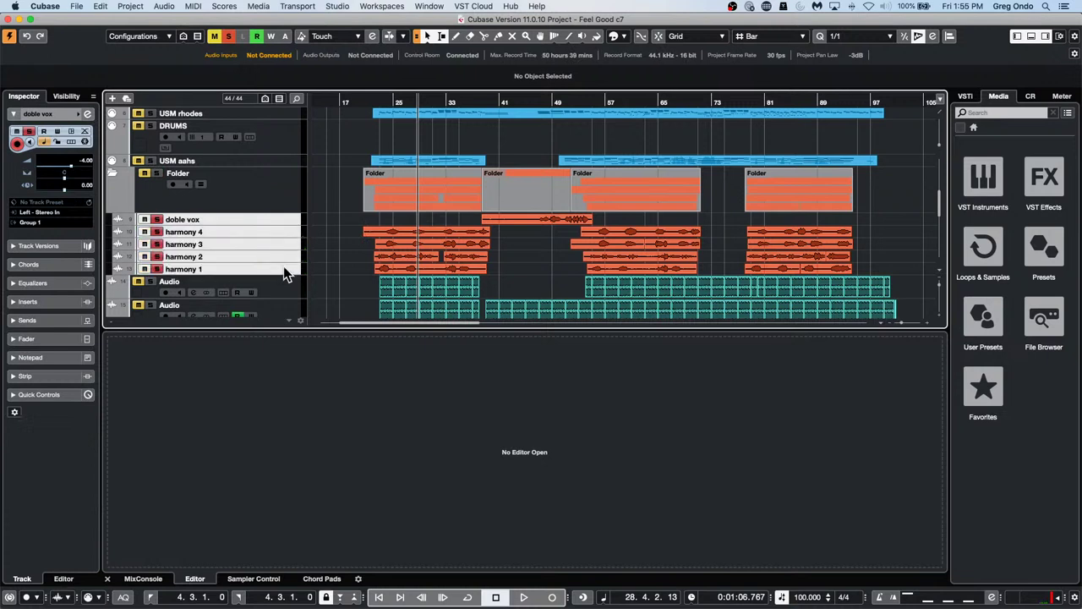
pyautogui.rightClick(272, 220)
pyautogui.moveTo(314, 225)
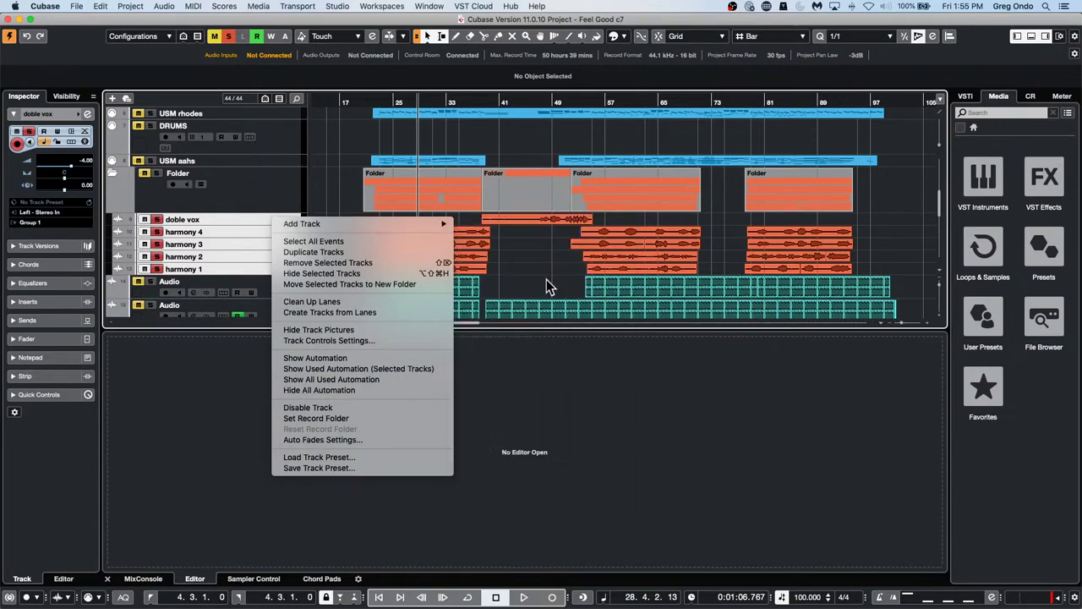
pyautogui.moveTo(435, 225)
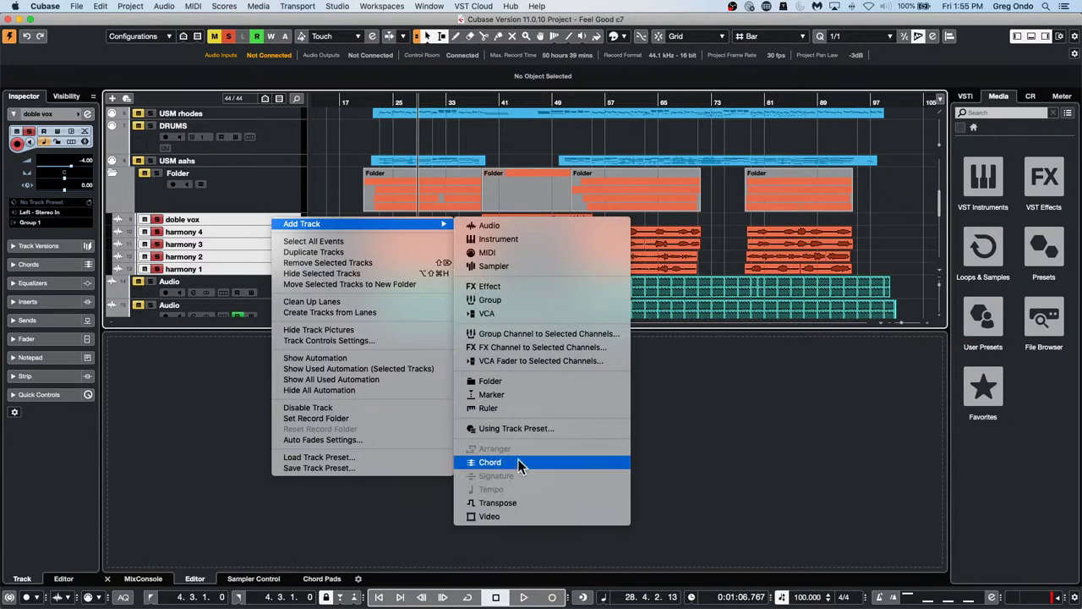
pyautogui.click(551, 334)
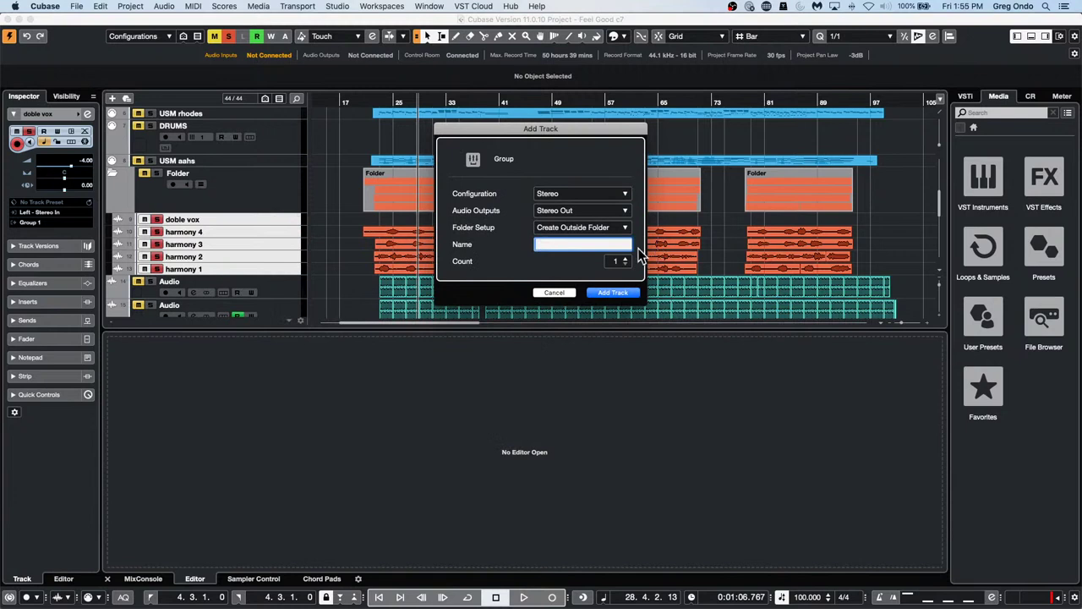
pyautogui.click(618, 294)
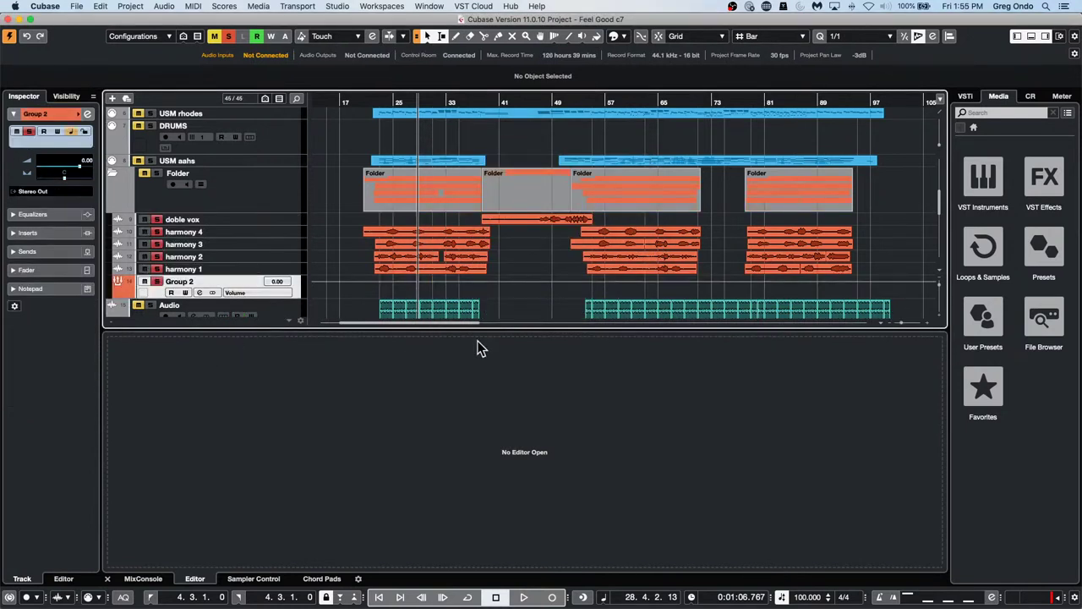
# - Play the soloed vocals through the new group channel and examine the insert effect categories available for it, without choosing an effect
pyautogui.press('space')
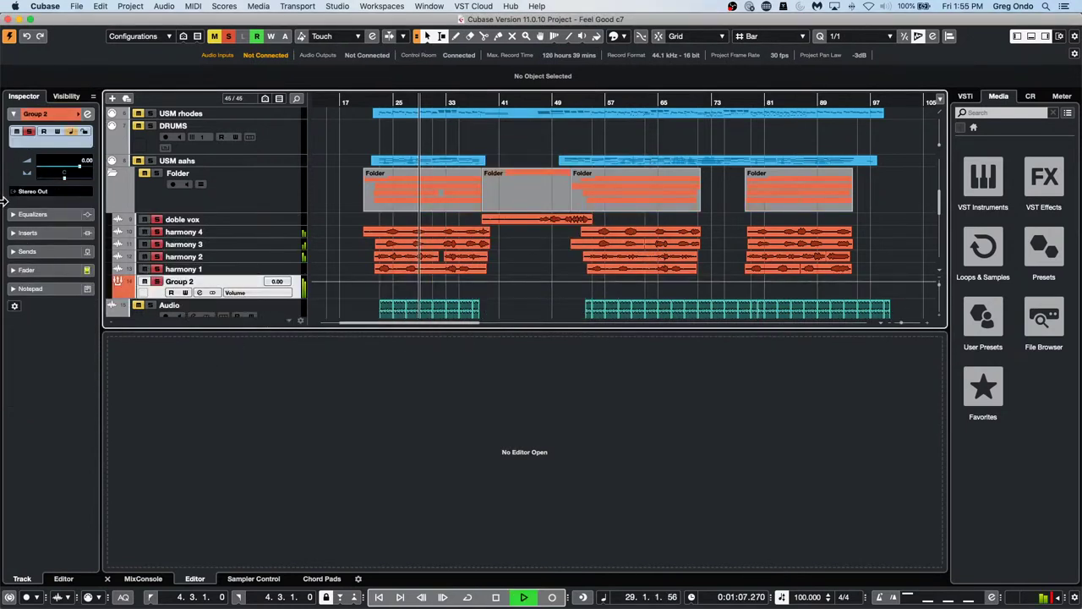
pyautogui.click(39, 232)
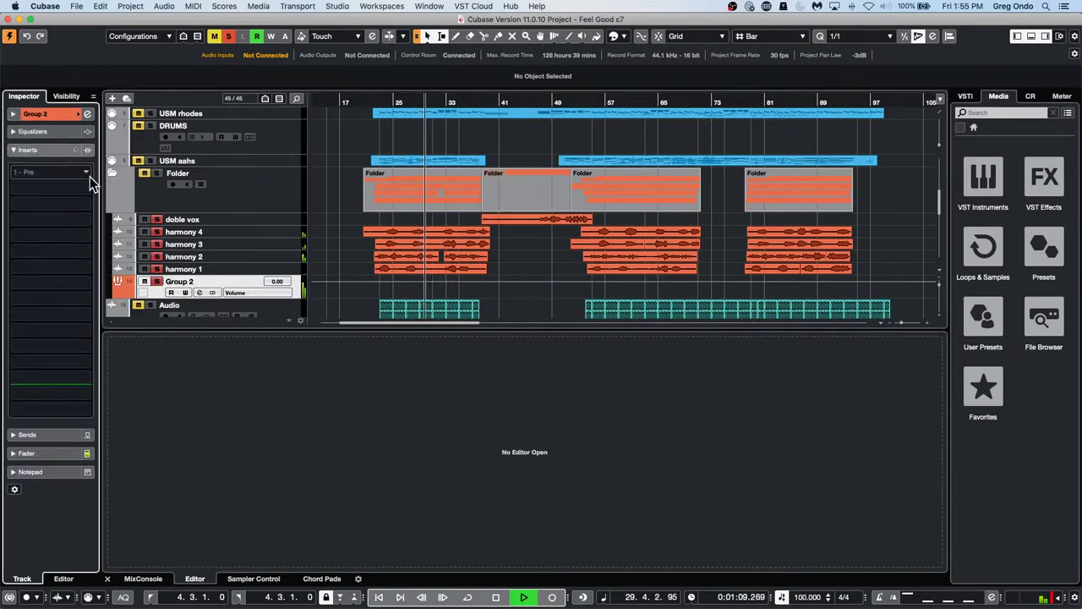
pyautogui.click(85, 175)
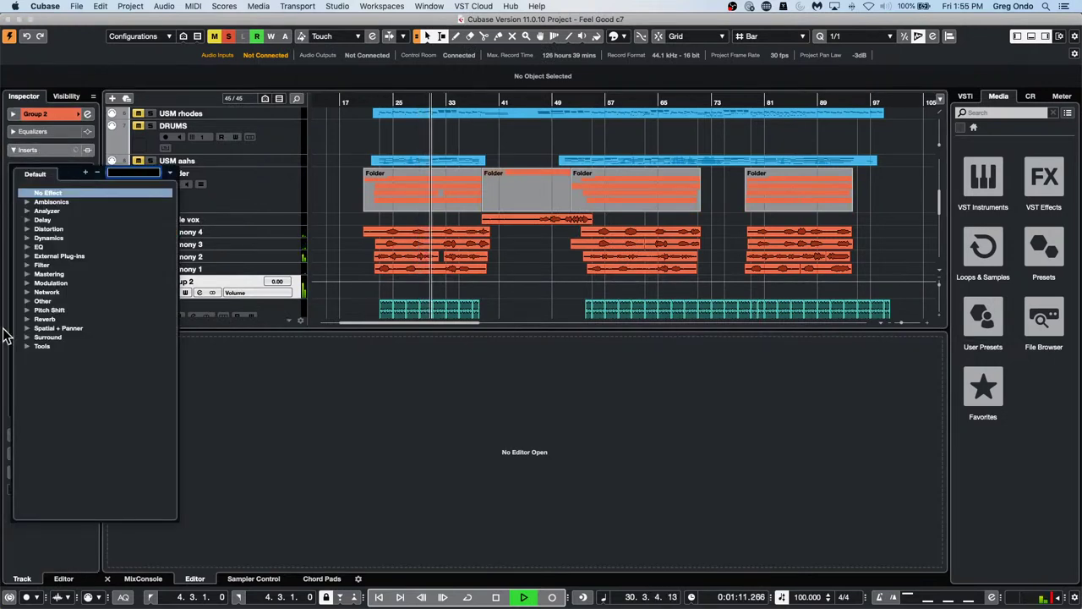
pyautogui.click(383, 100)
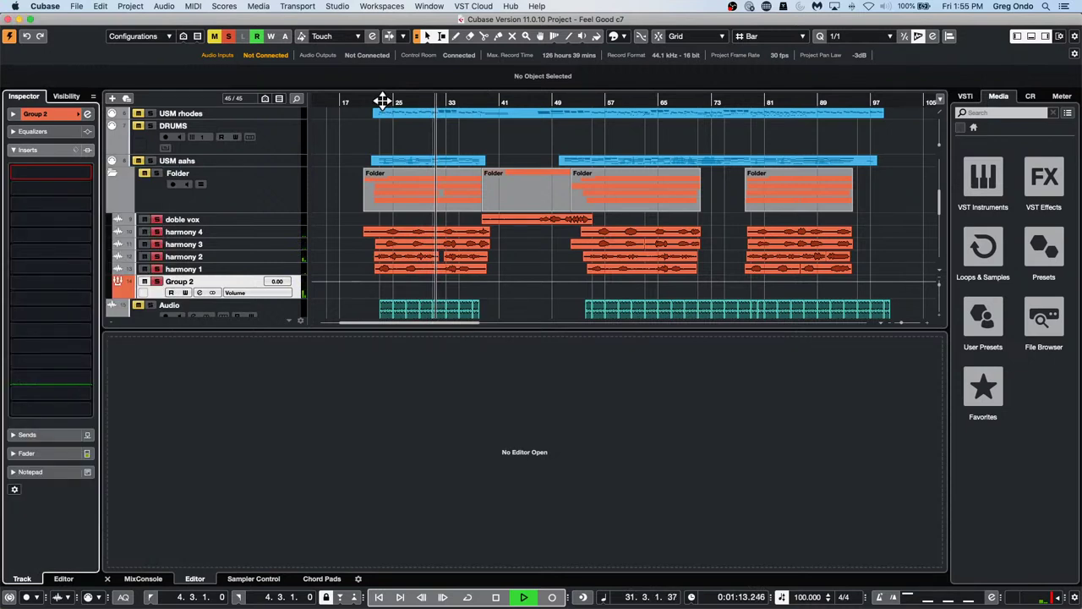
pyautogui.click(382, 100)
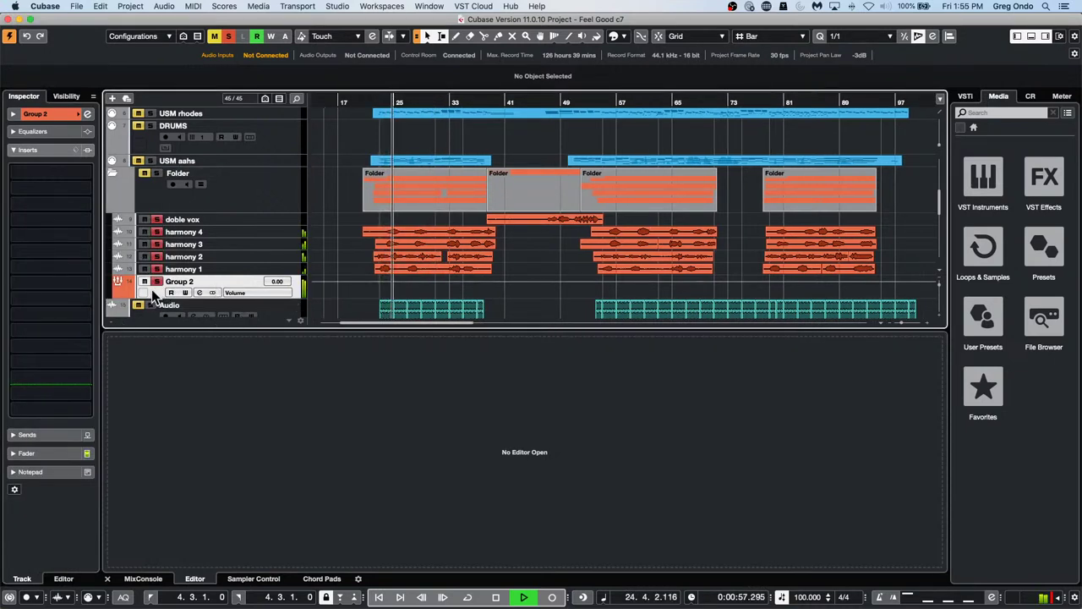
pyautogui.click(85, 173)
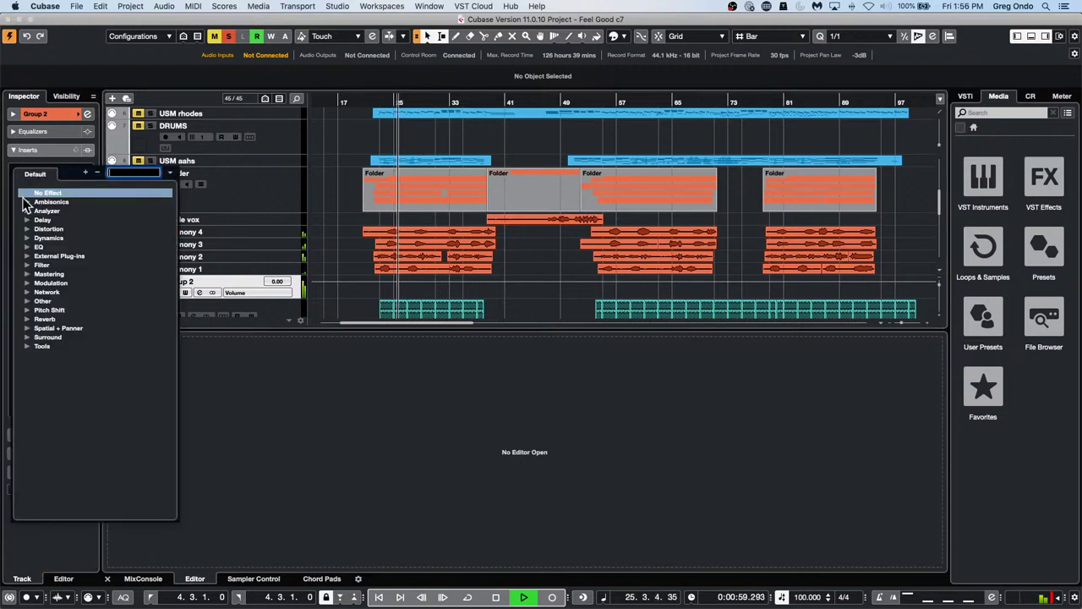
pyautogui.click(262, 184)
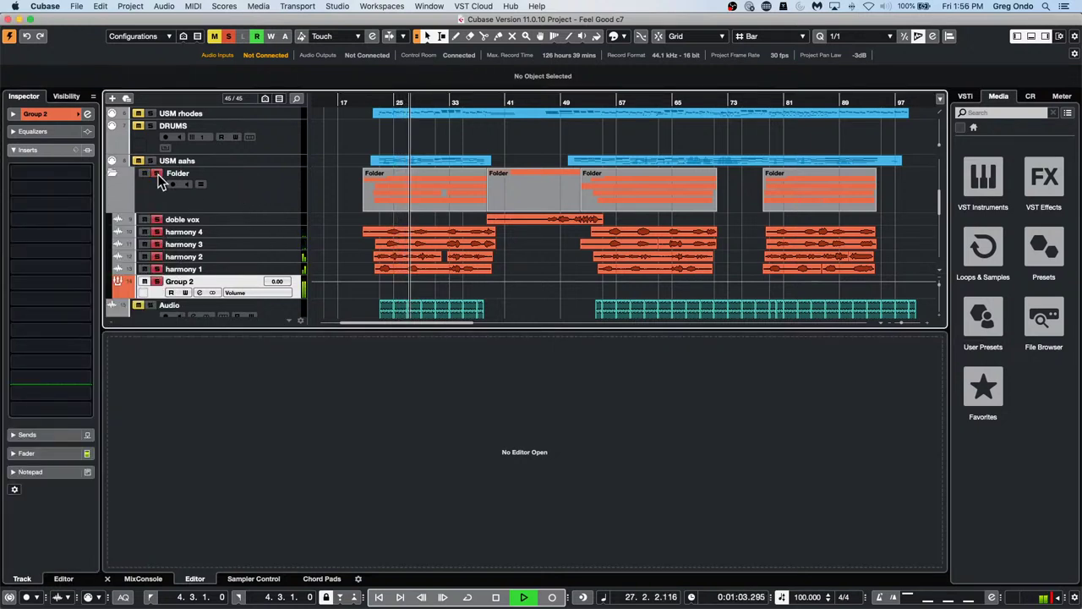
# - Insert the Compressor from the Dynamics effects on the vocal group channel and lower its threshold to -37.9 dB
pyautogui.click(69, 171)
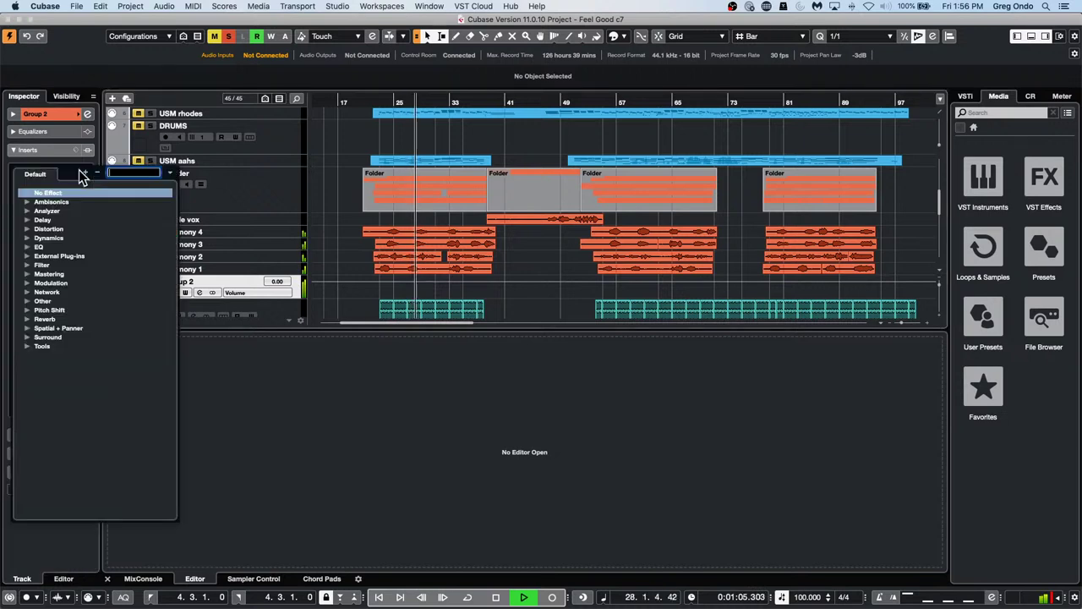
pyautogui.click(26, 237)
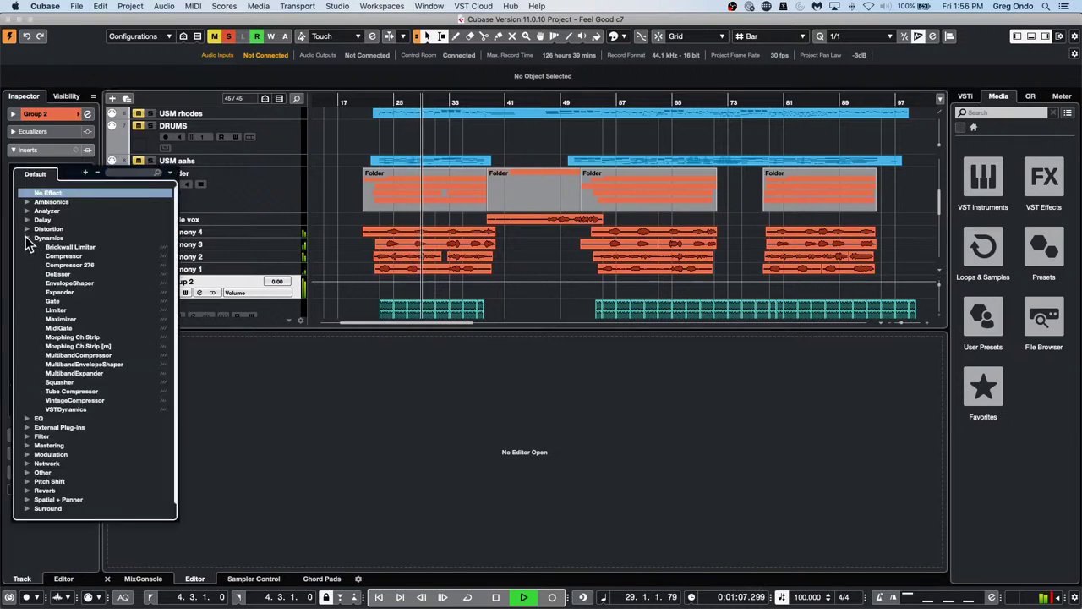
pyautogui.click(77, 257)
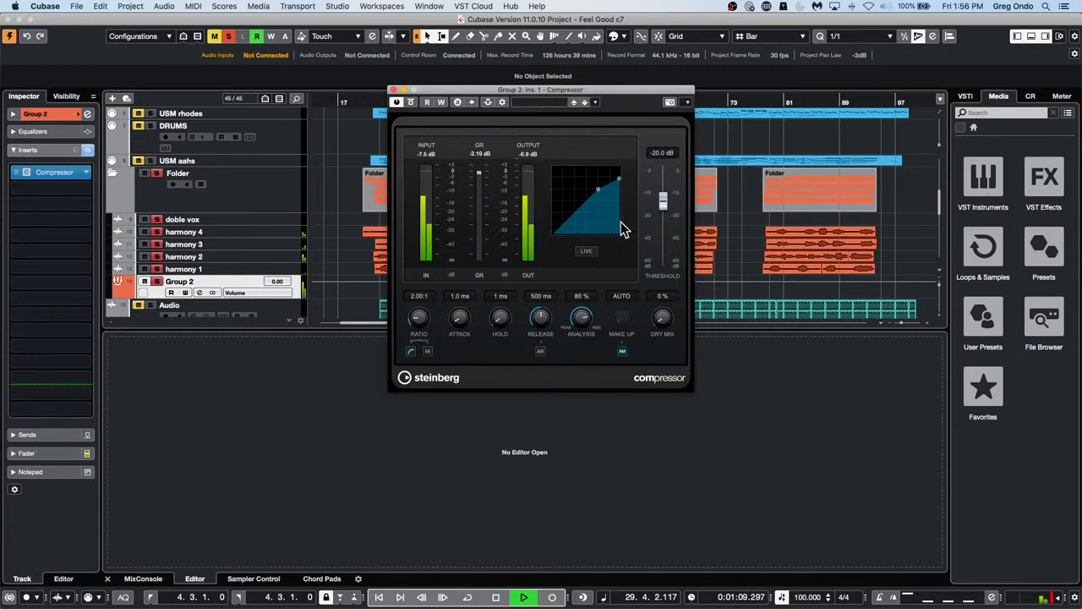
pyautogui.moveTo(593, 209); pyautogui.dragTo(594, 208)
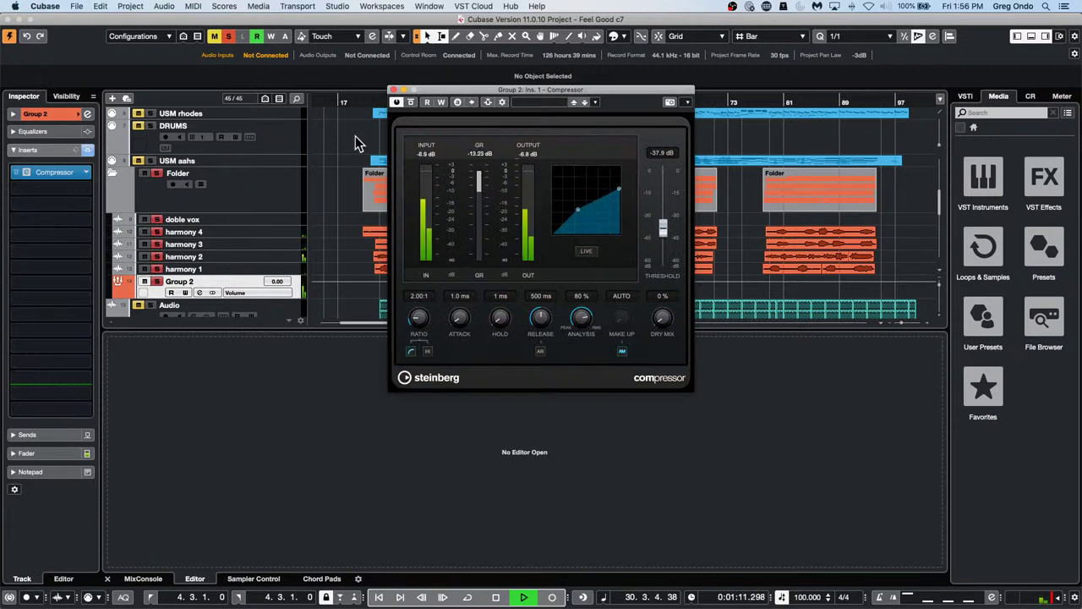
# - Turn off the solo on the vocals folder and deactivate all mutes to hear the full mix
pyautogui.click(158, 174)
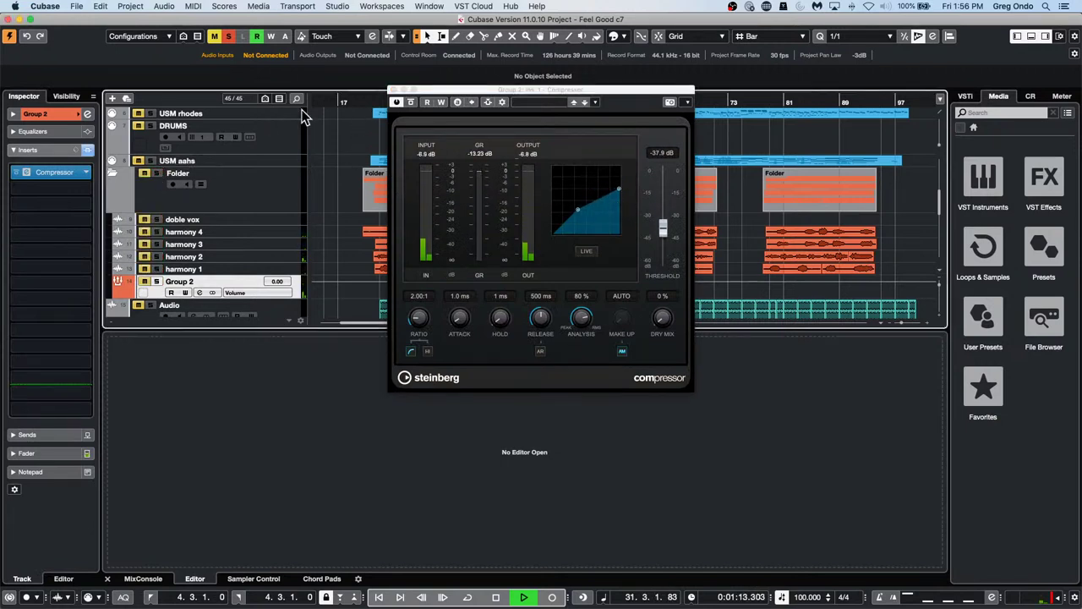
pyautogui.click(215, 37)
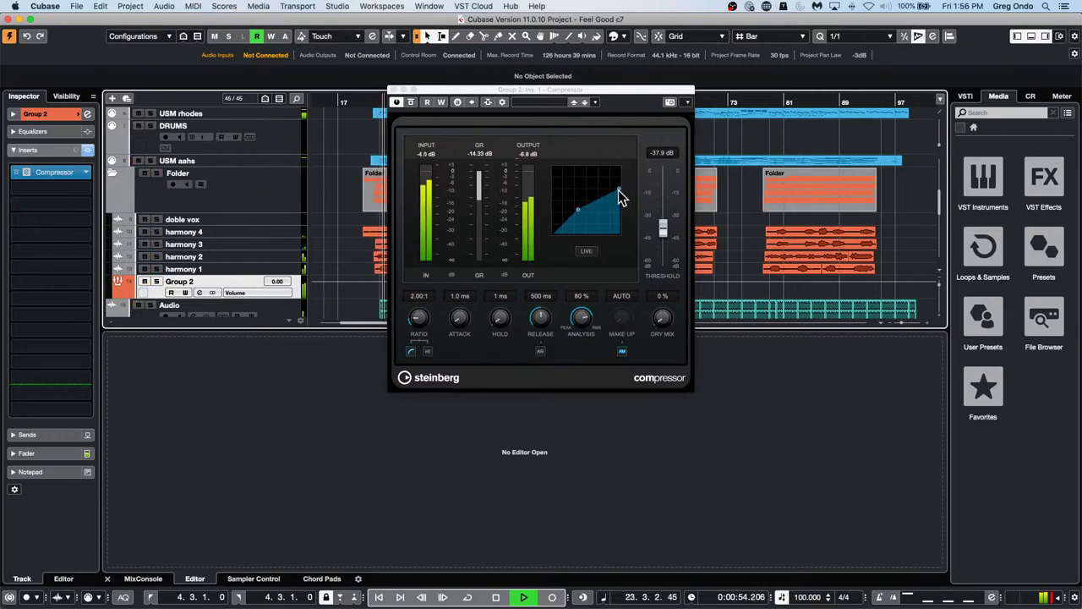
# - Set the compressor's ratio to 3.50:1, turn off automatic make-up, and raise the make-up gain to 13.1 dB
pyautogui.moveTo(618, 189); pyautogui.dragTo(619, 198)
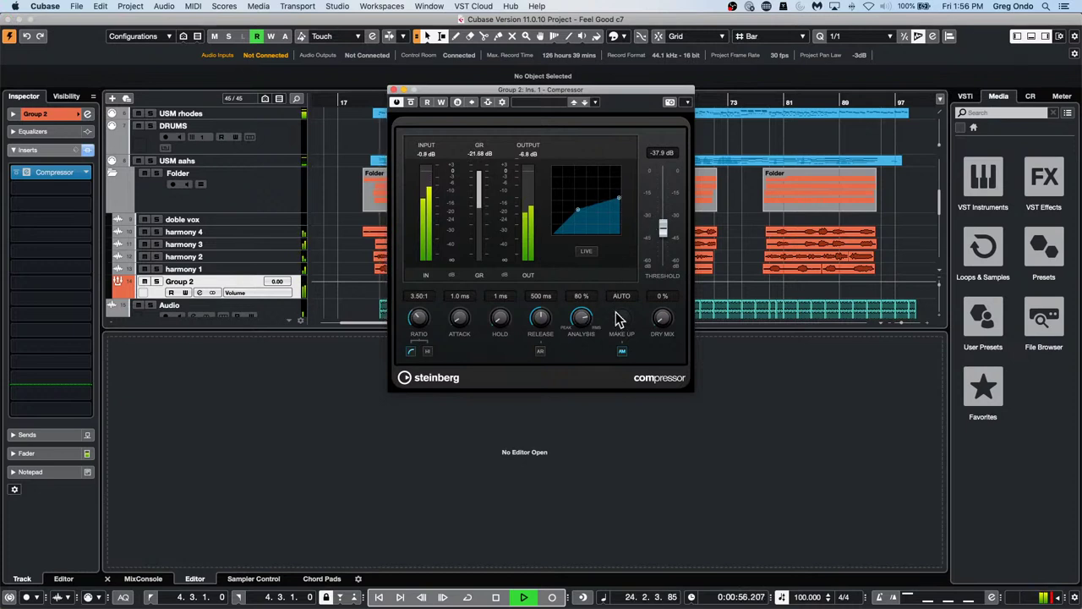
pyautogui.click(622, 351)
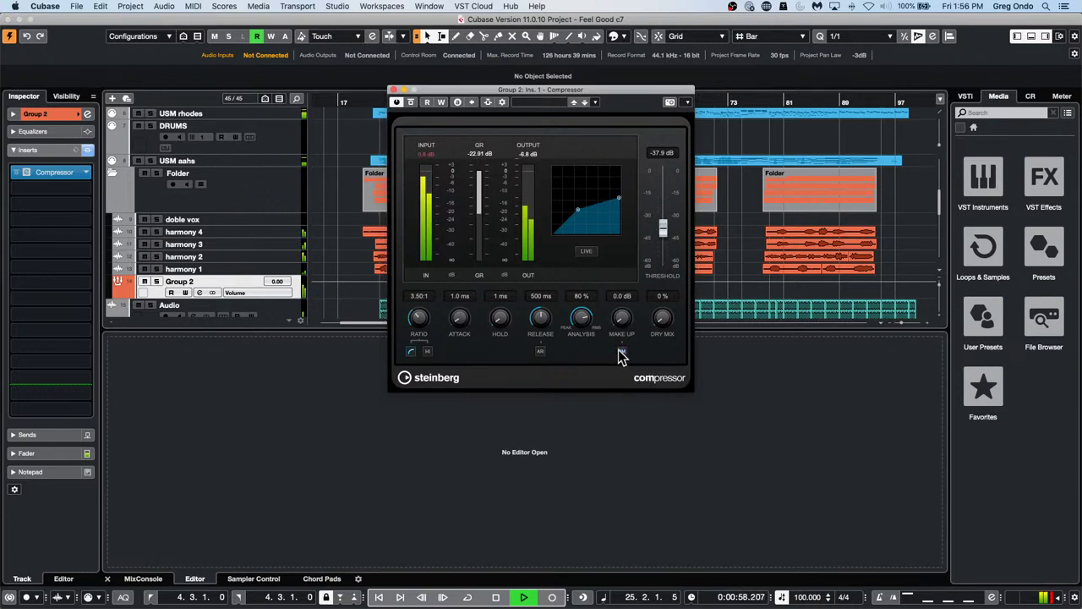
pyautogui.moveTo(620, 312); pyautogui.dragTo(620, 303)
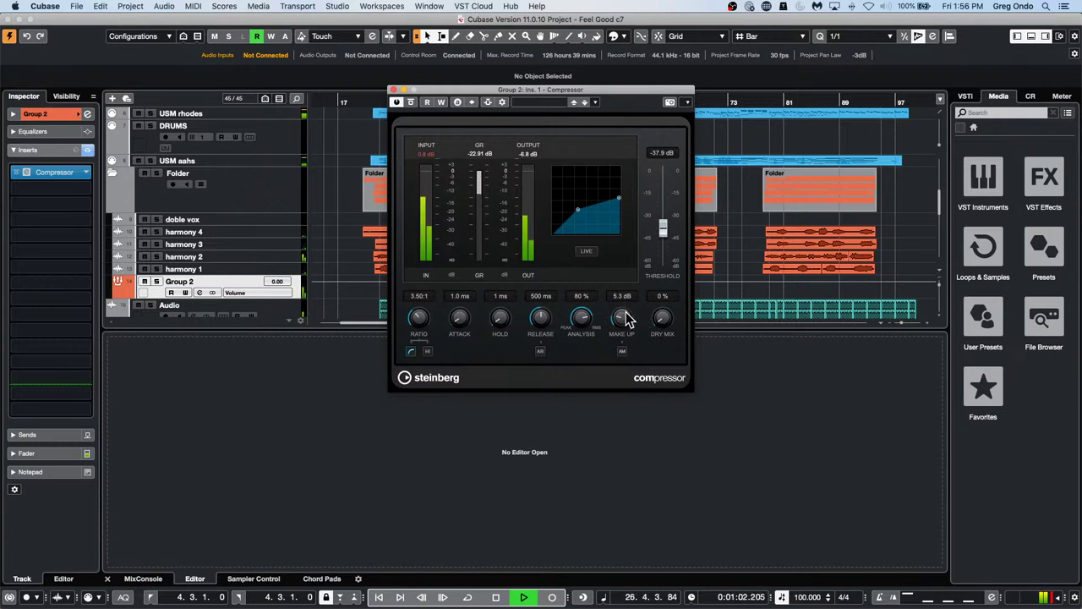
pyautogui.moveTo(627, 314)
pyautogui.mouseDown()
pyautogui.moveTo(632, 265)
pyautogui.moveTo(621, 299)
pyautogui.moveTo(632, 316)
pyautogui.mouseUp()
# - Raise the compressor's threshold to -26.6 dB, stop playback, and close the plug-in window
pyautogui.moveTo(577, 209); pyautogui.dragTo(592, 197)
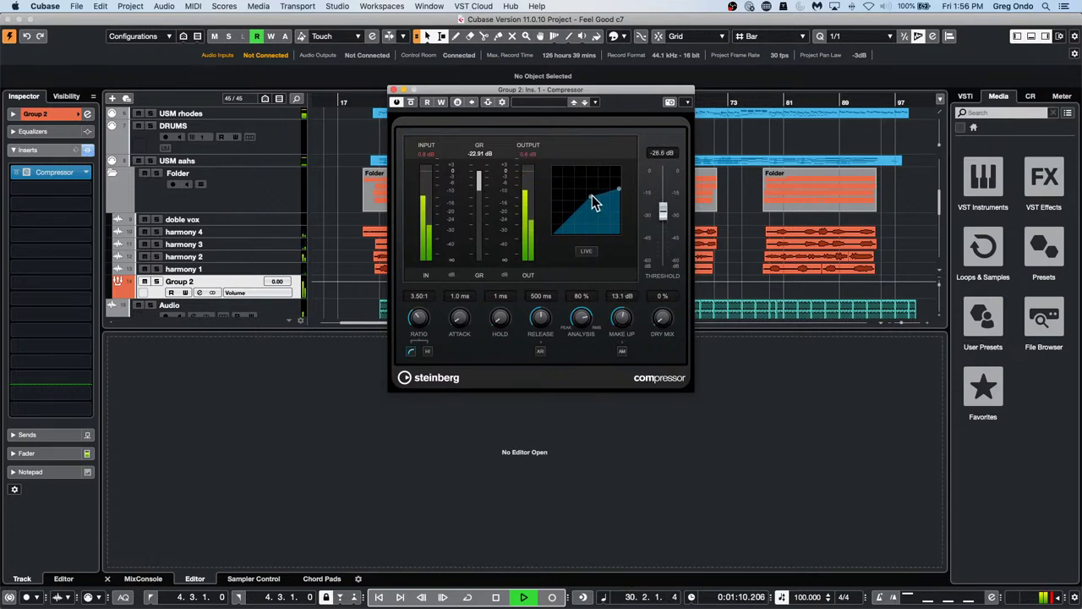
pyautogui.press('space')
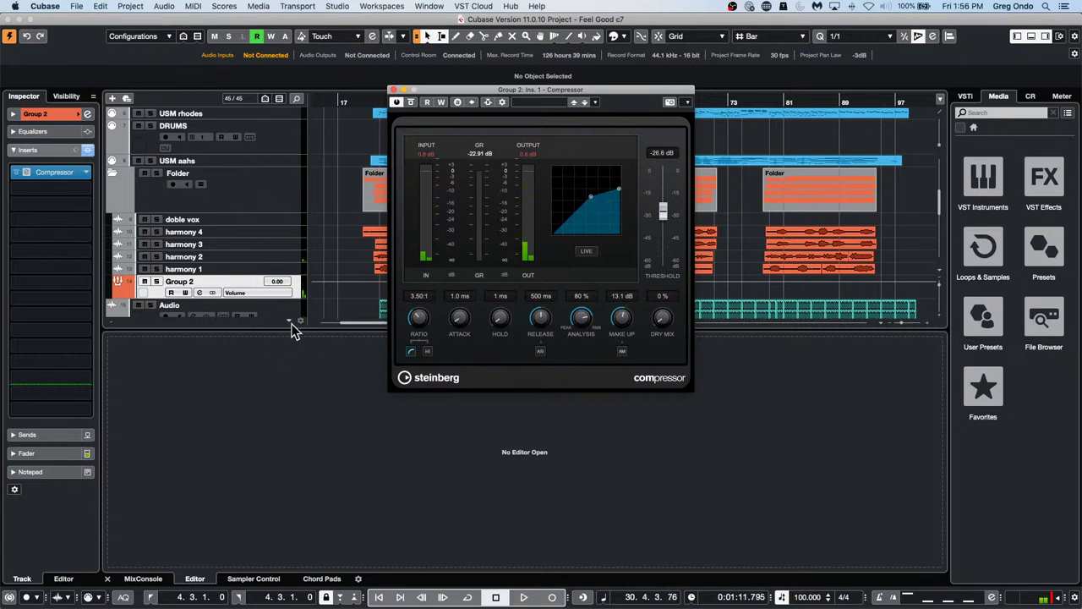
pyautogui.moveTo(475, 93); pyautogui.dragTo(674, 242)
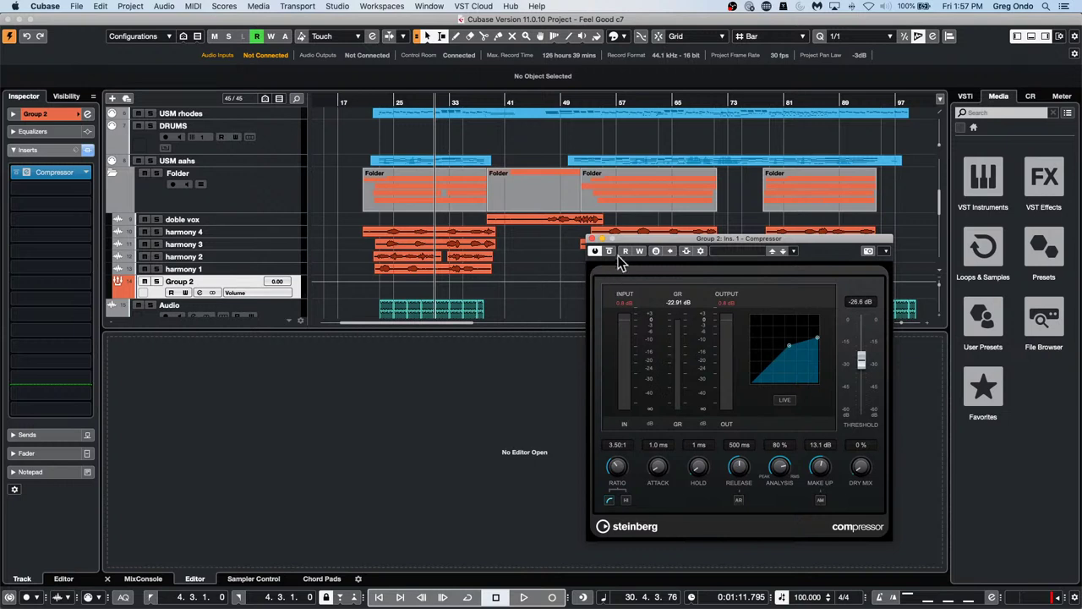
pyautogui.click(592, 238)
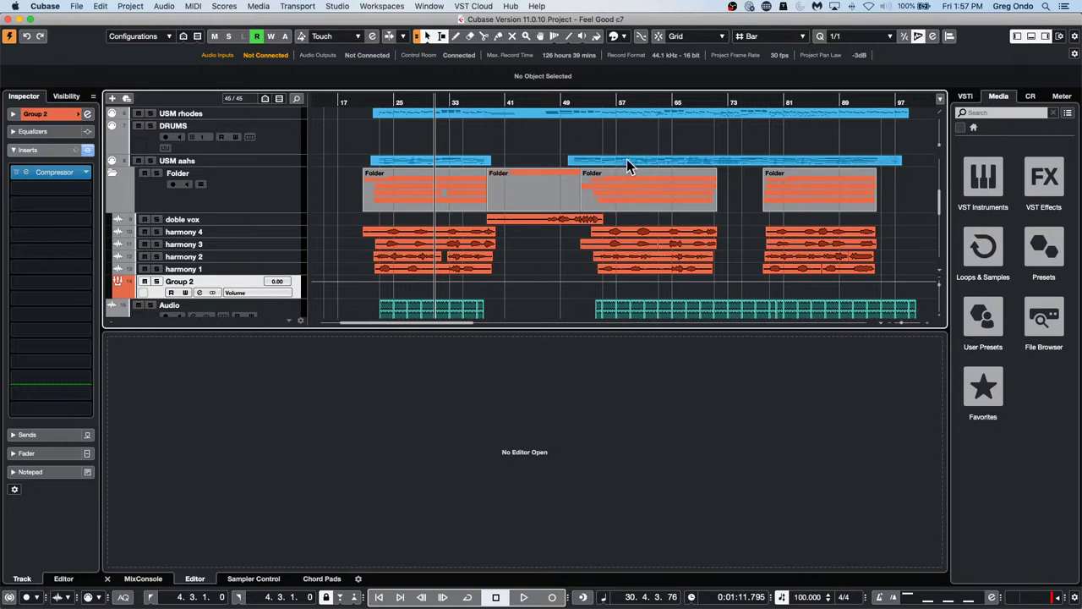
# - Open the USM rhodes part in the lower-zone Key Editor, reduce the editor's height, and hide the lower zone
pyautogui.scroll(6, 627, 159)
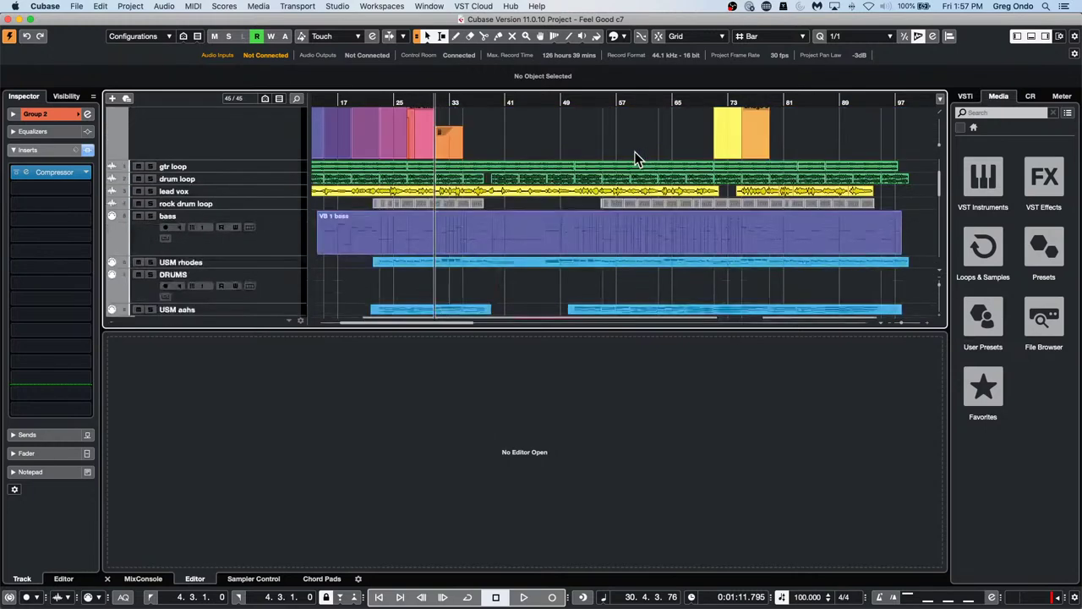
pyautogui.click(438, 263)
pyautogui.doubleClick(437, 263)
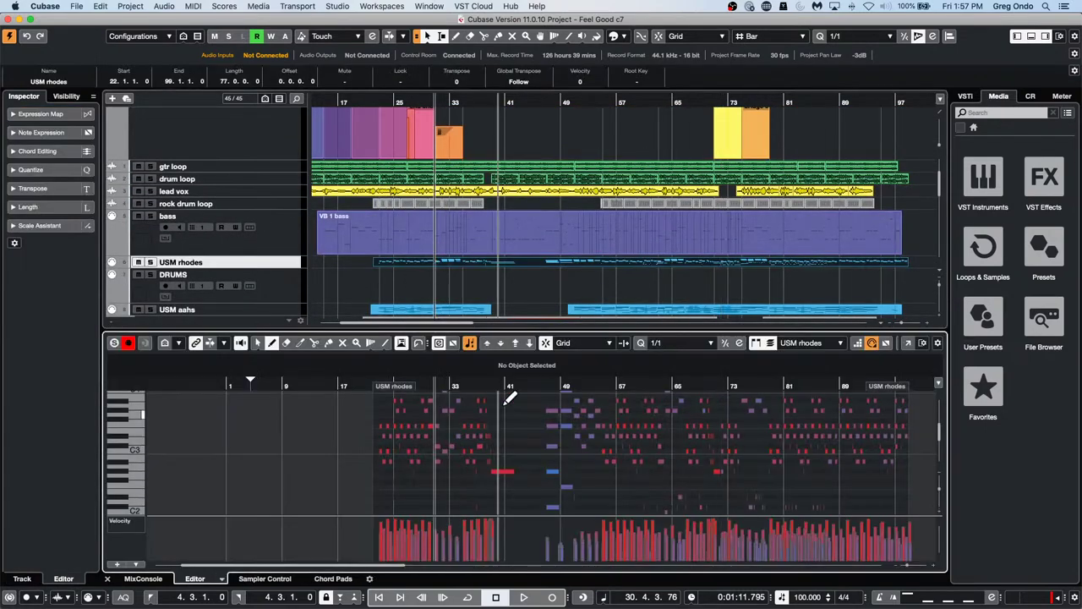
pyautogui.moveTo(538, 333); pyautogui.dragTo(538, 372)
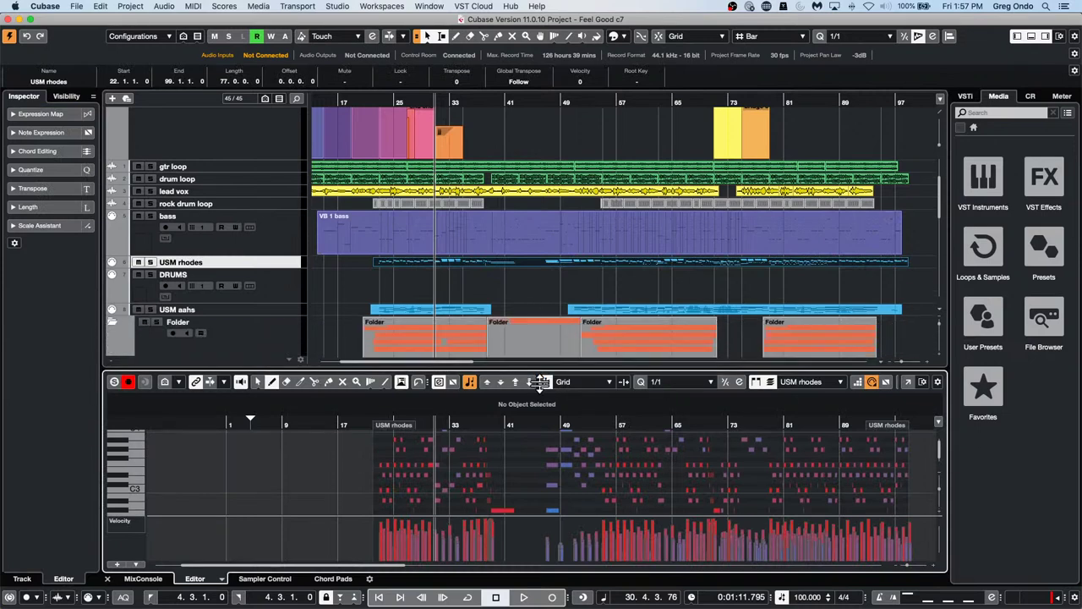
pyautogui.click(1032, 36)
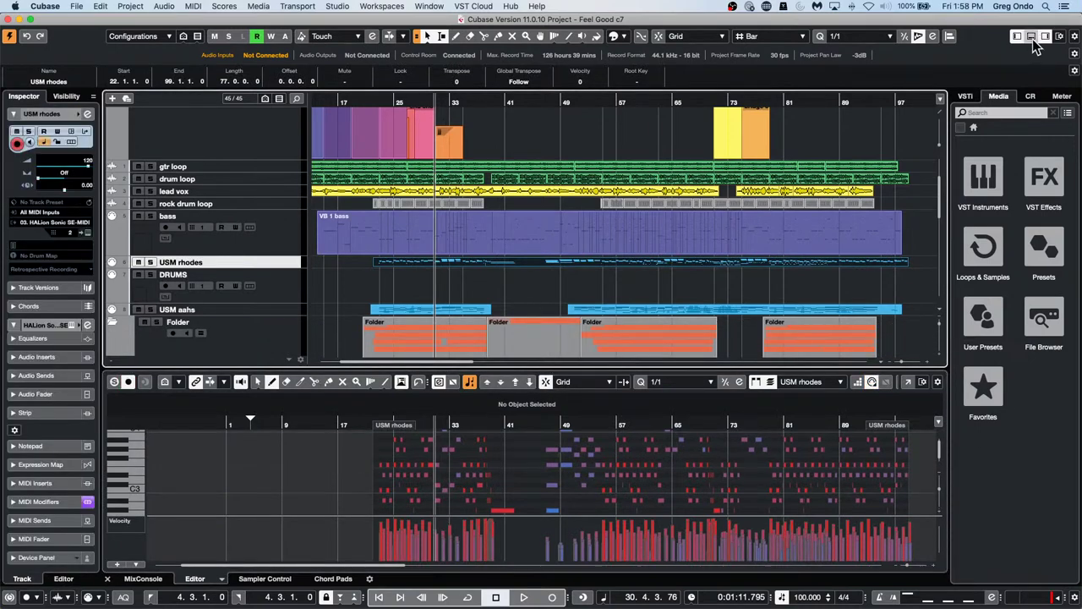
# - Set the Editors preference to "Double-click opens Editor in a Window" and apply it
pyautogui.click(45, 6)
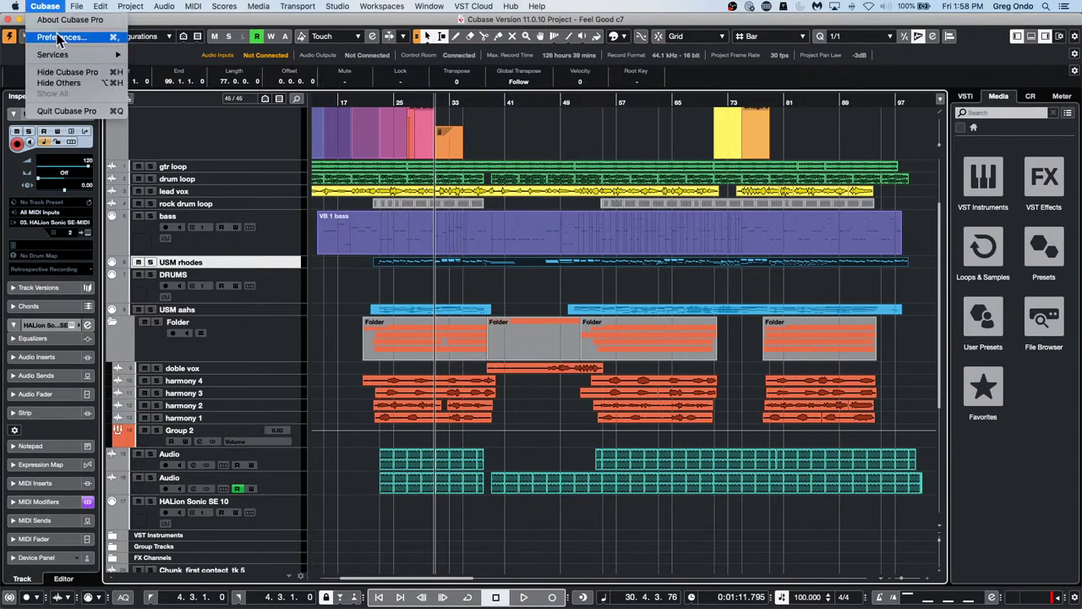
pyautogui.click(50, 34)
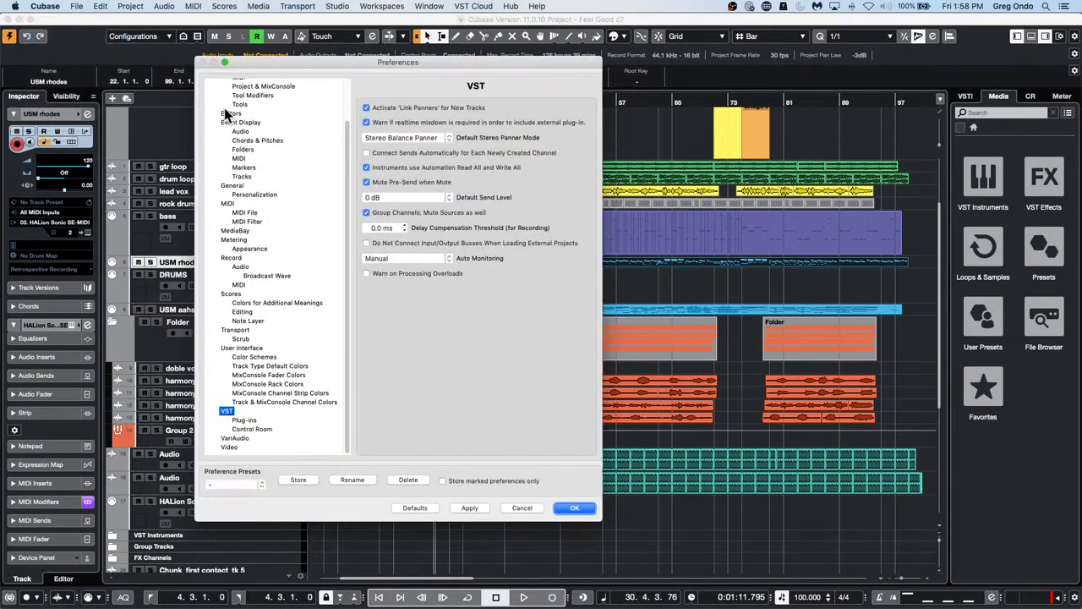
pyautogui.click(230, 113)
pyautogui.click(387, 152)
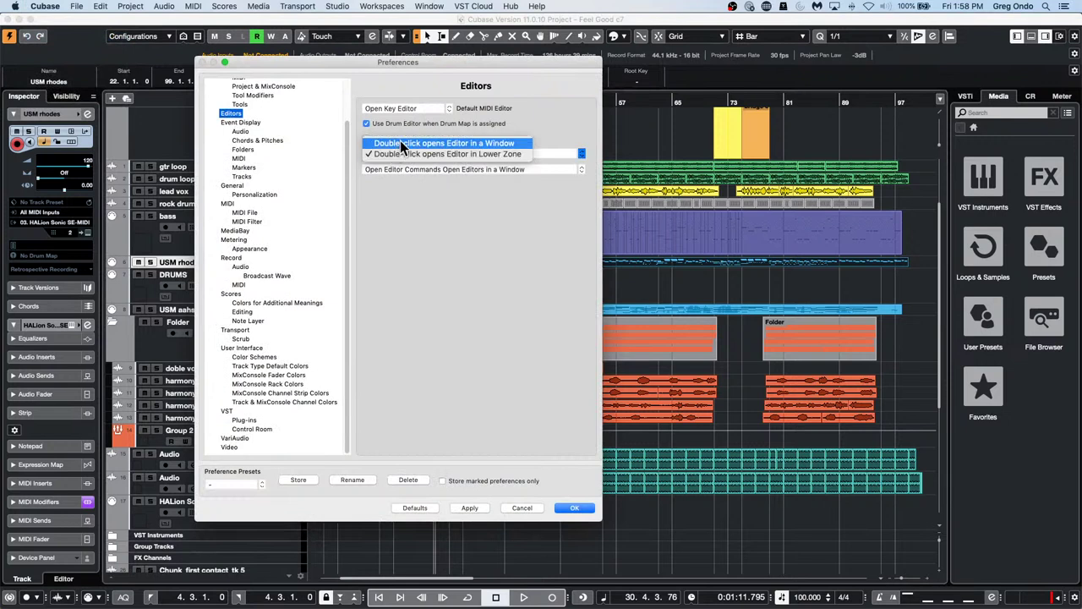
pyautogui.click(400, 143)
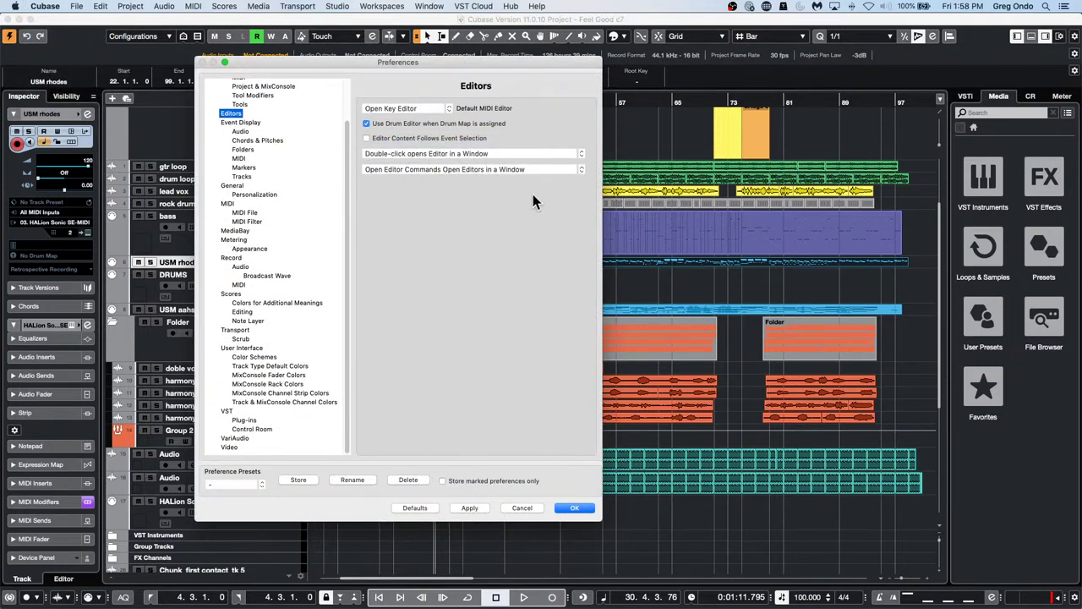
pyautogui.click(512, 153)
pyautogui.click(571, 294)
pyautogui.click(575, 508)
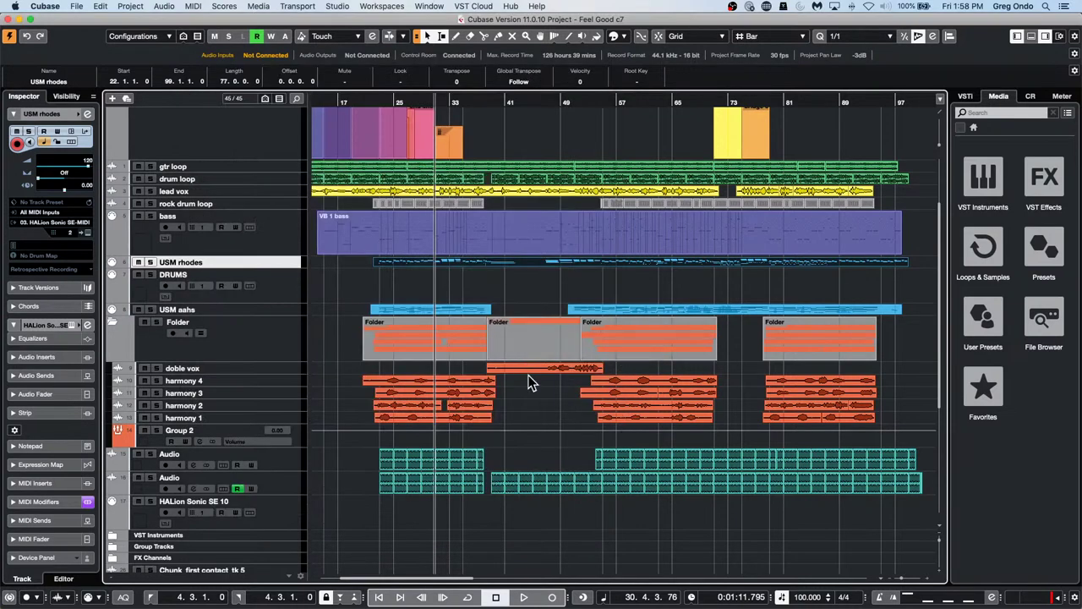
# - Open the USM rhodes part in a separate editor window, close that window, and show the lower zone again
pyautogui.doubleClick(489, 267)
pyautogui.click(7, 18)
pyautogui.click(1044, 36)
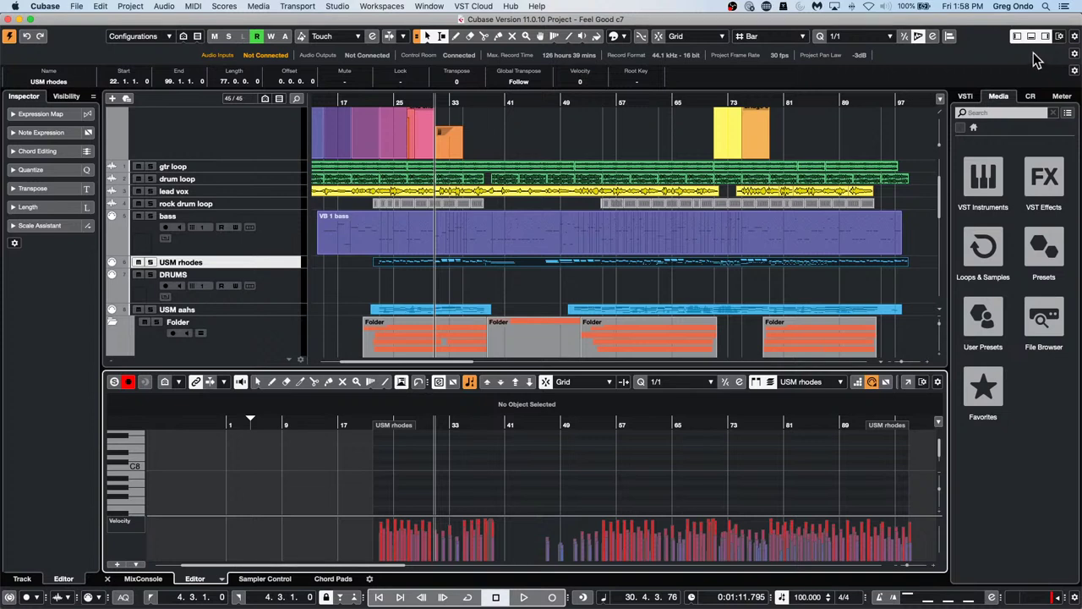
# - Add one ruler track below USM rhodes and slightly increase the arranger track's height
pyautogui.rightClick(259, 256)
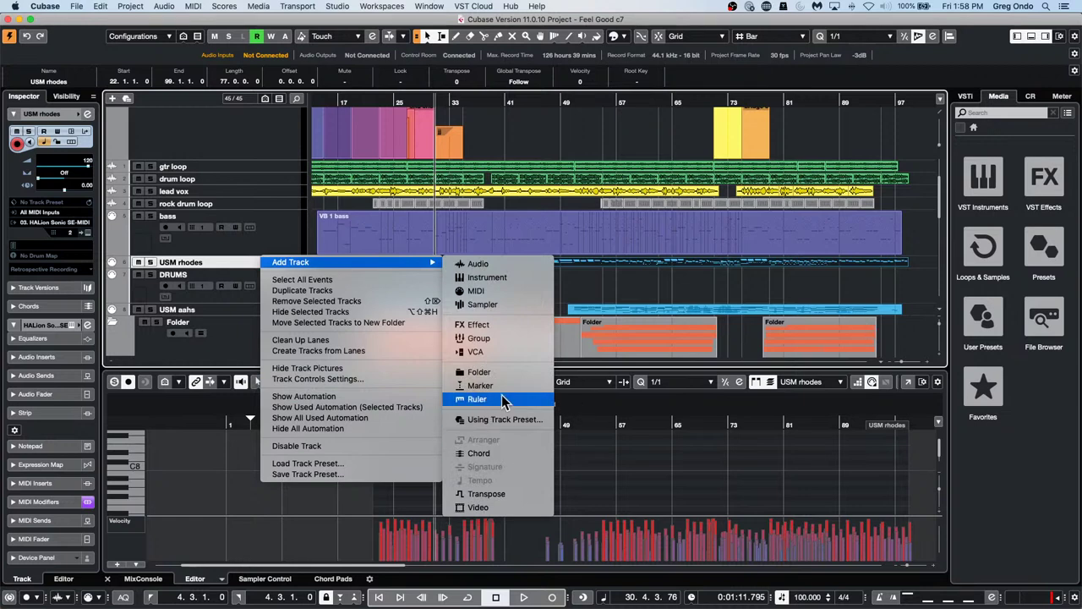
pyautogui.click(475, 398)
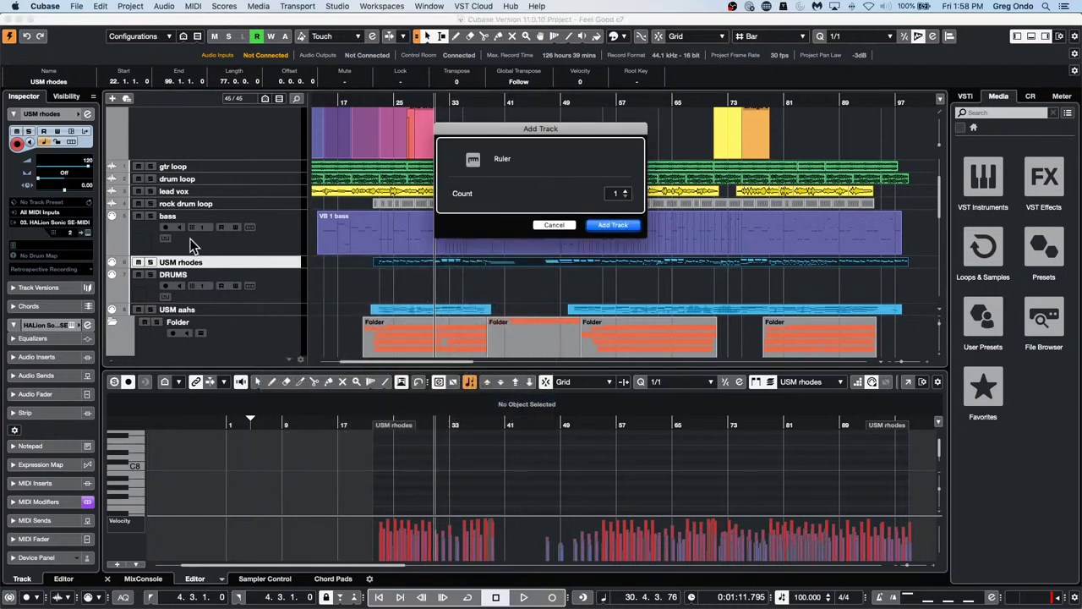
pyautogui.click(616, 227)
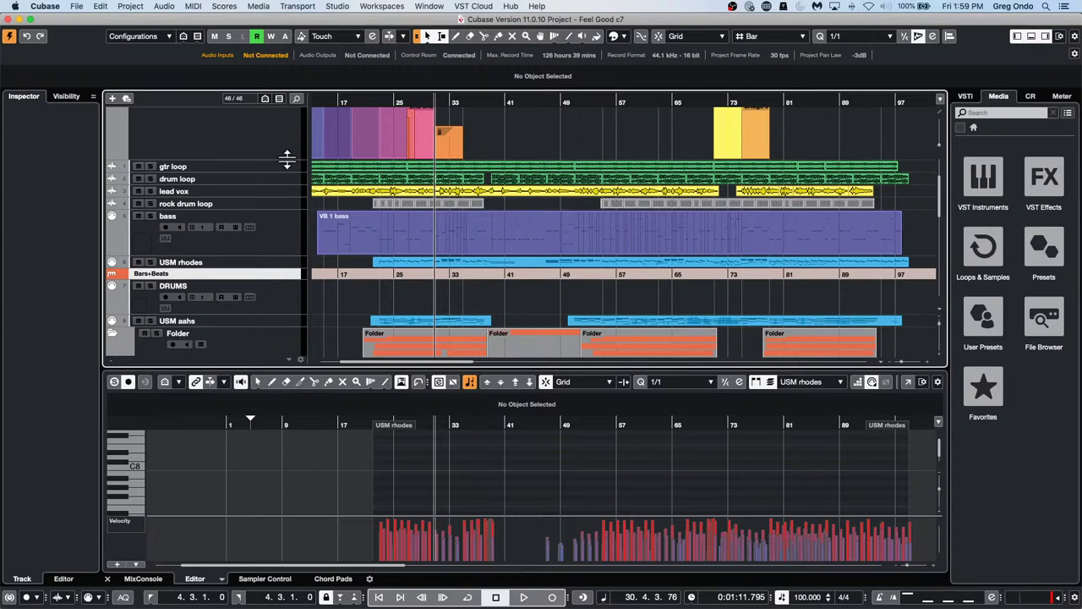
pyautogui.moveTo(288, 159)
pyautogui.mouseDown()
pyautogui.moveTo(287, 181)
pyautogui.moveTo(286, 171)
pyautogui.mouseUp()
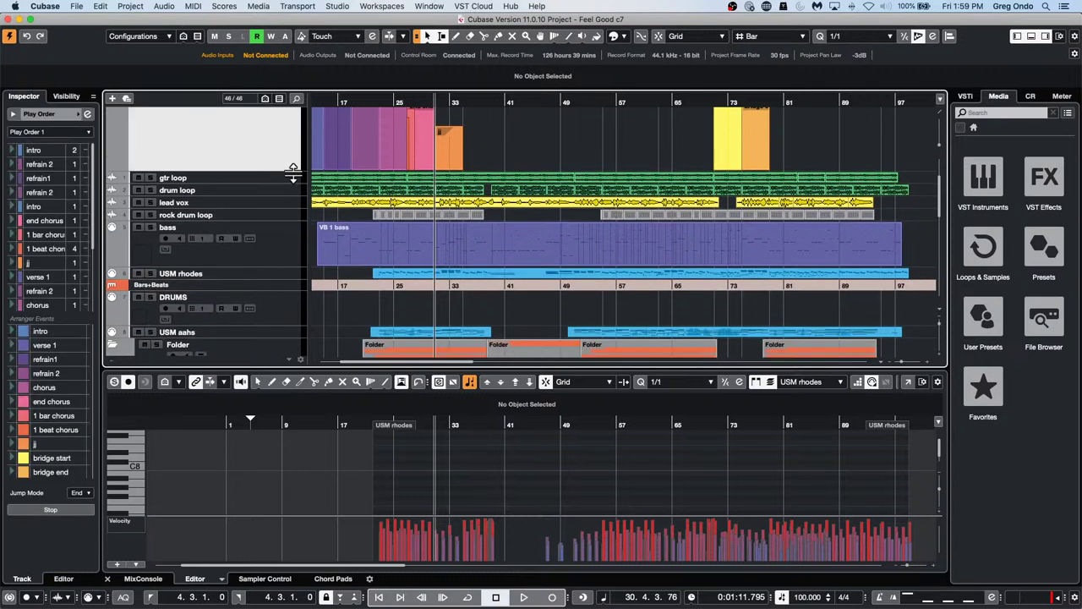
pyautogui.click(288, 288)
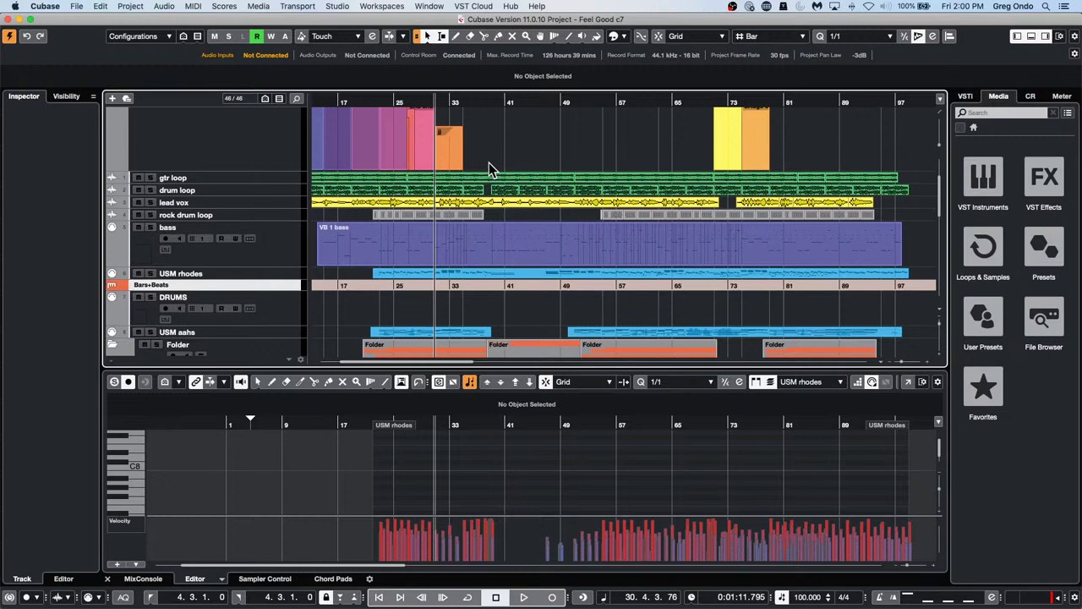
# - Examine the available ASIO drivers in Studio Setup, keep Steinberg UR24C, and close the setup
pyautogui.click(389, 7)
pyautogui.moveTo(338, 8)
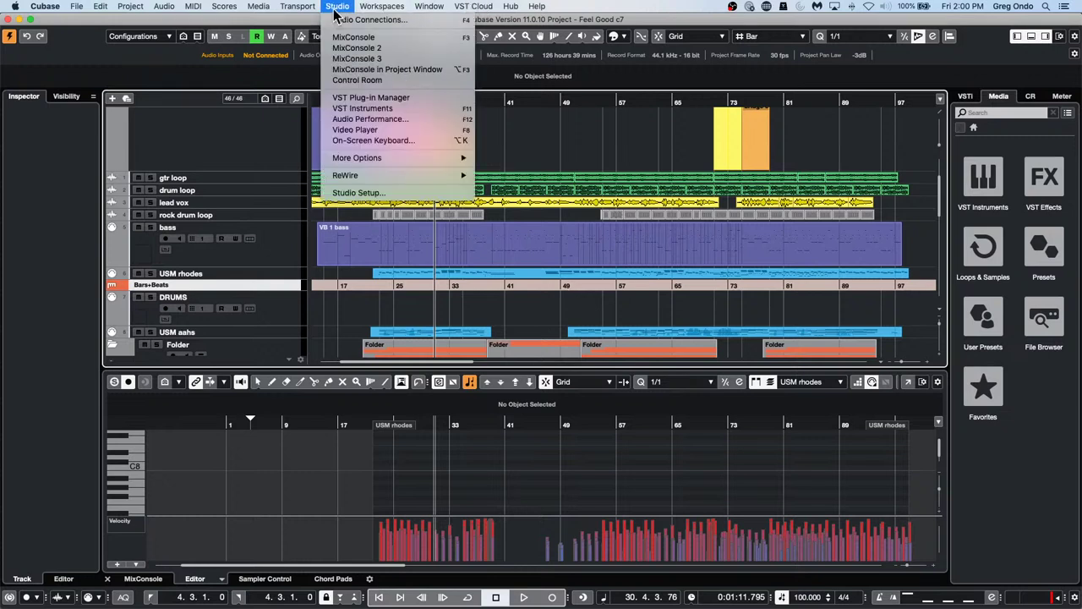
pyautogui.click(378, 195)
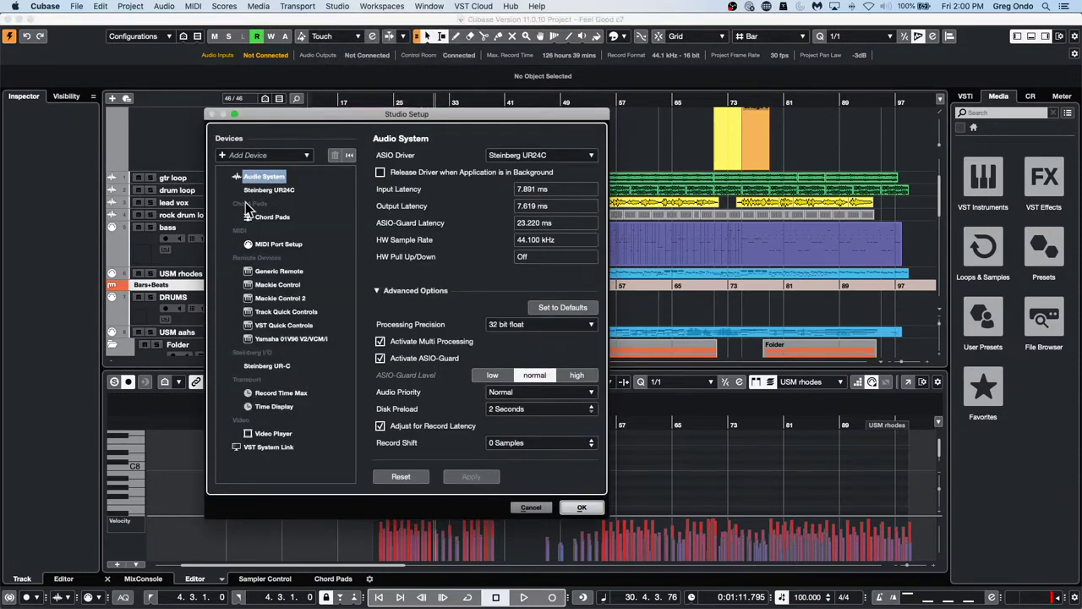
pyautogui.click(516, 154)
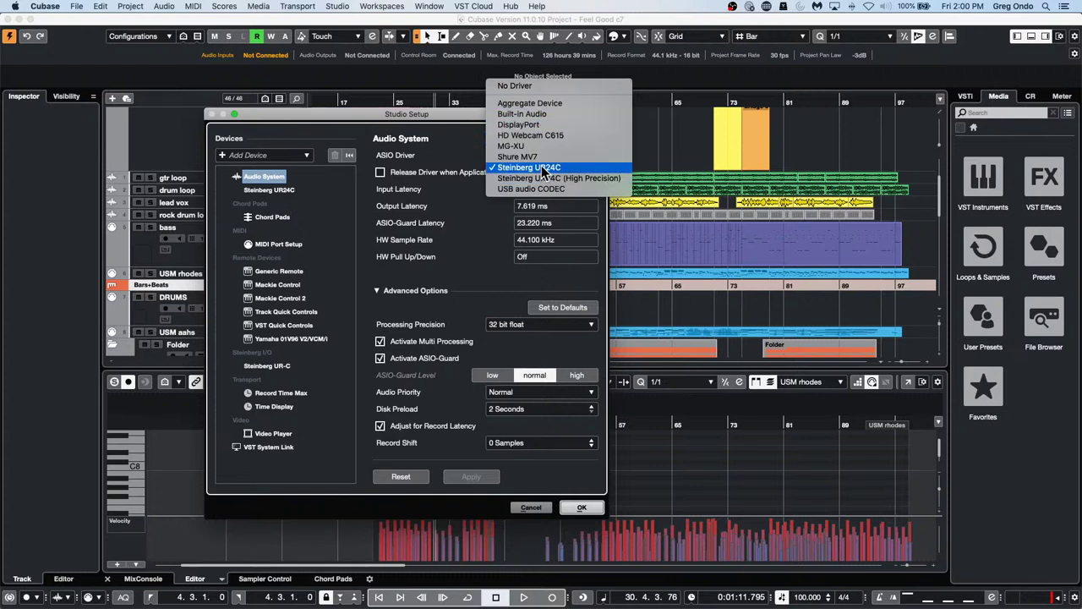
pyautogui.click(439, 202)
pyautogui.click(583, 509)
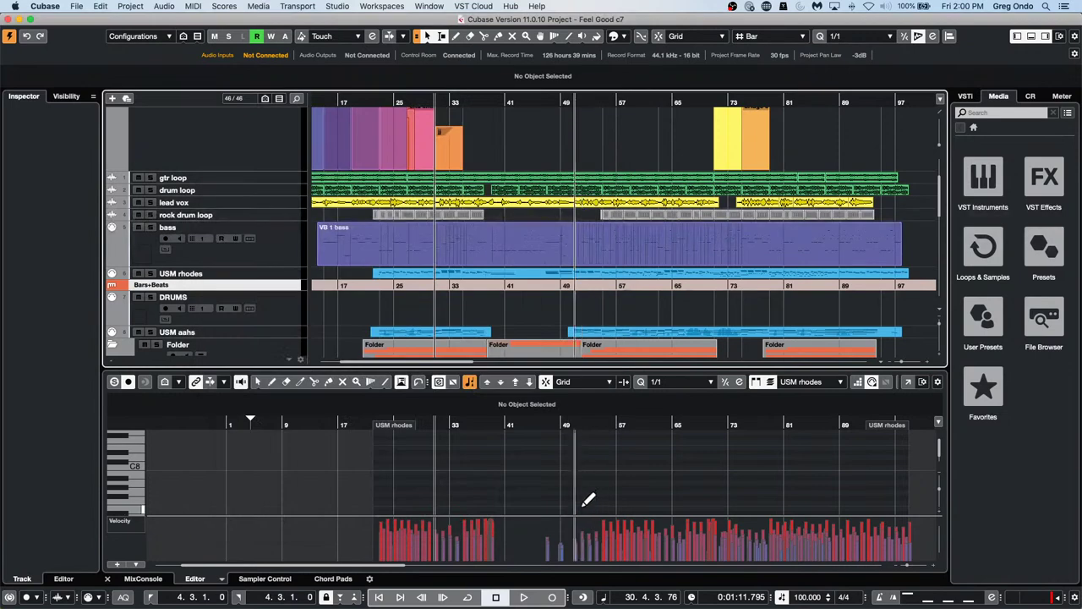
# - Open the Audio Connections window on the external instruments list
pyautogui.click(385, 6)
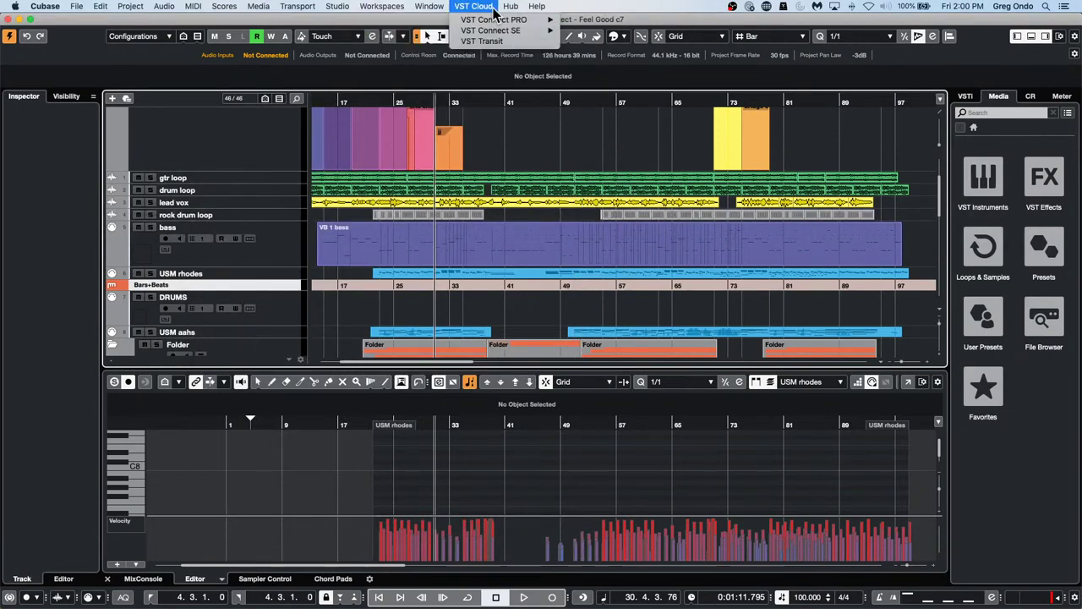
pyautogui.moveTo(397, 6)
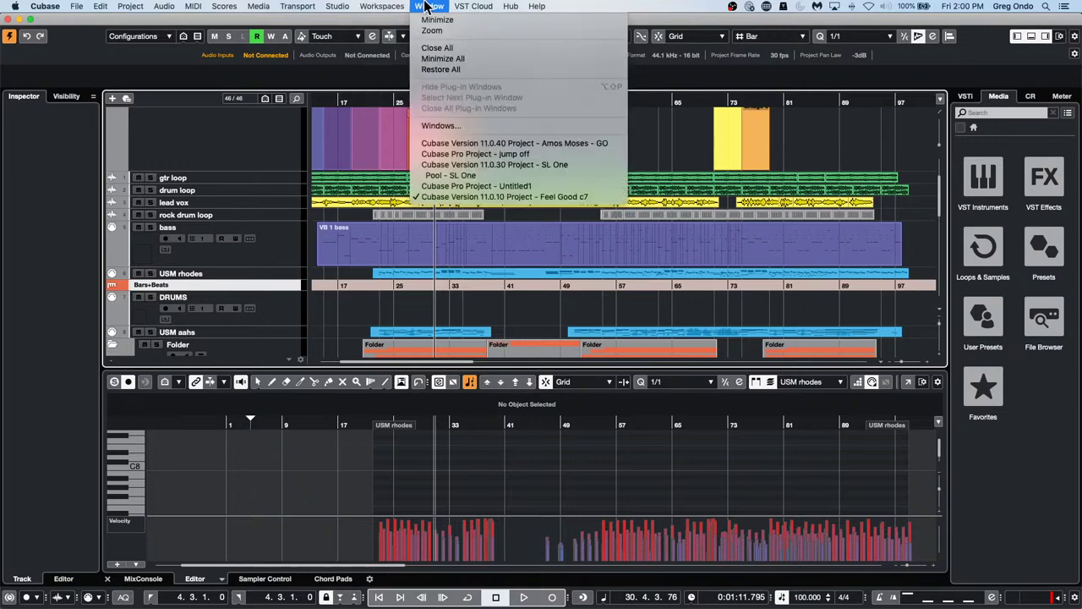
pyautogui.click(346, 21)
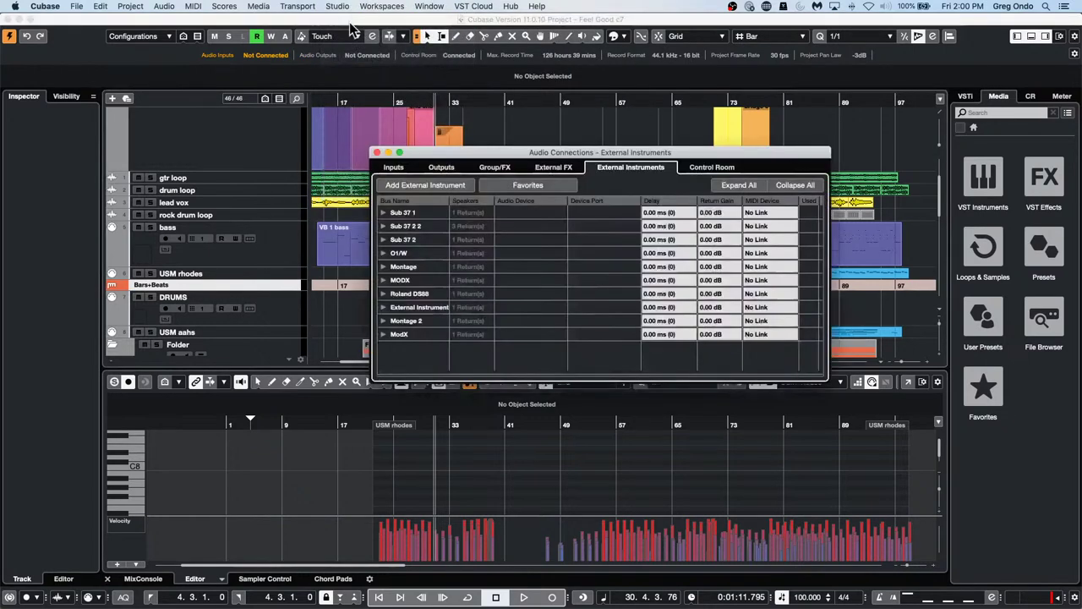
# - Examine the device port options for the Stereo Out bus's left channel in the output connections, and close Audio Connections without assigning one
pyautogui.click(440, 167)
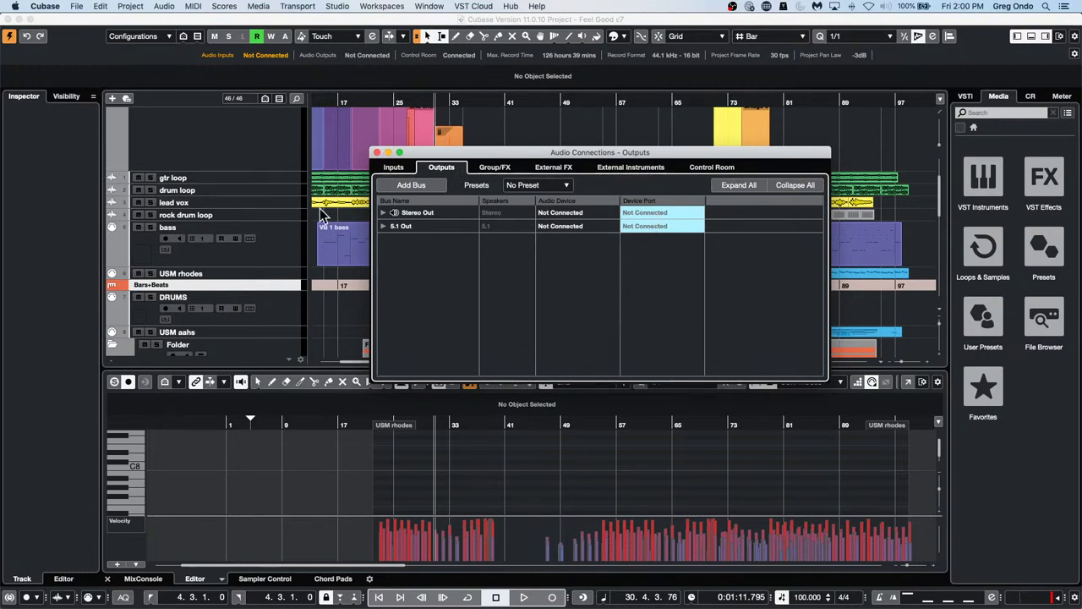
pyautogui.click(382, 213)
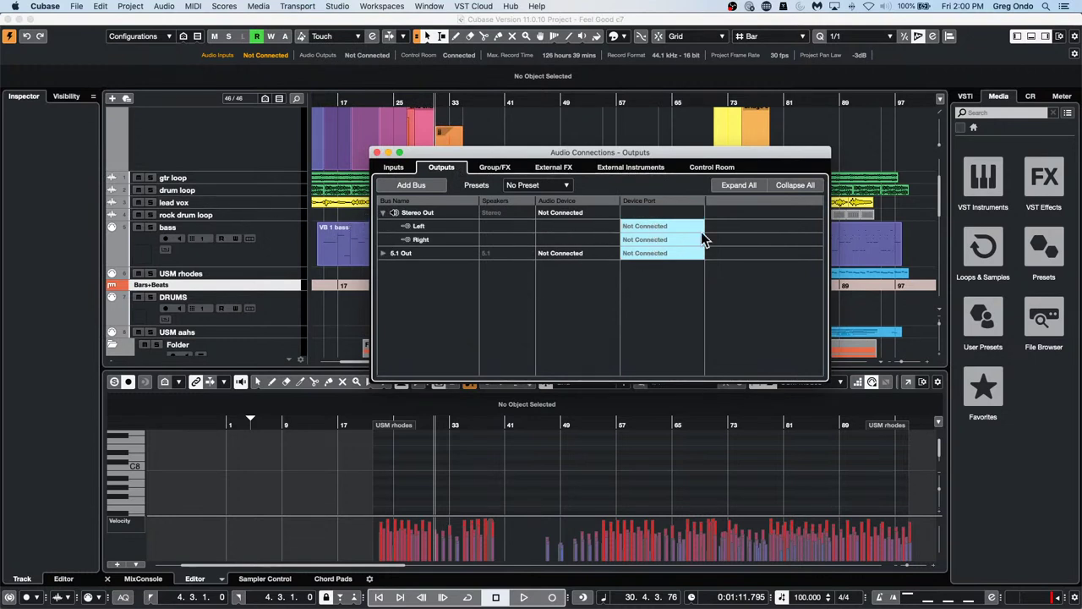
pyautogui.click(663, 227)
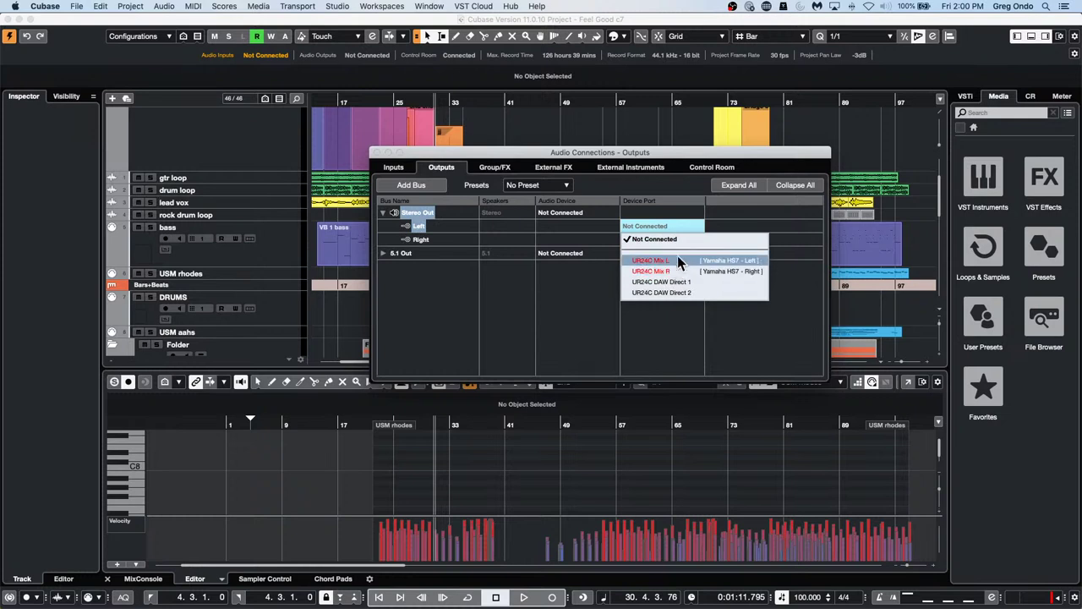
pyautogui.click(550, 300)
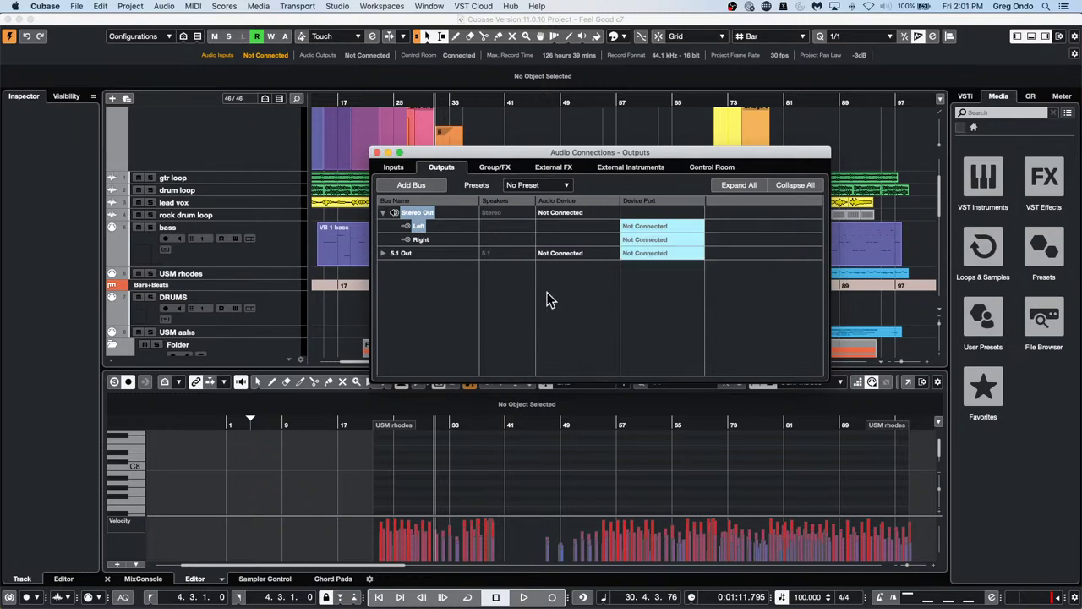
pyautogui.click(377, 153)
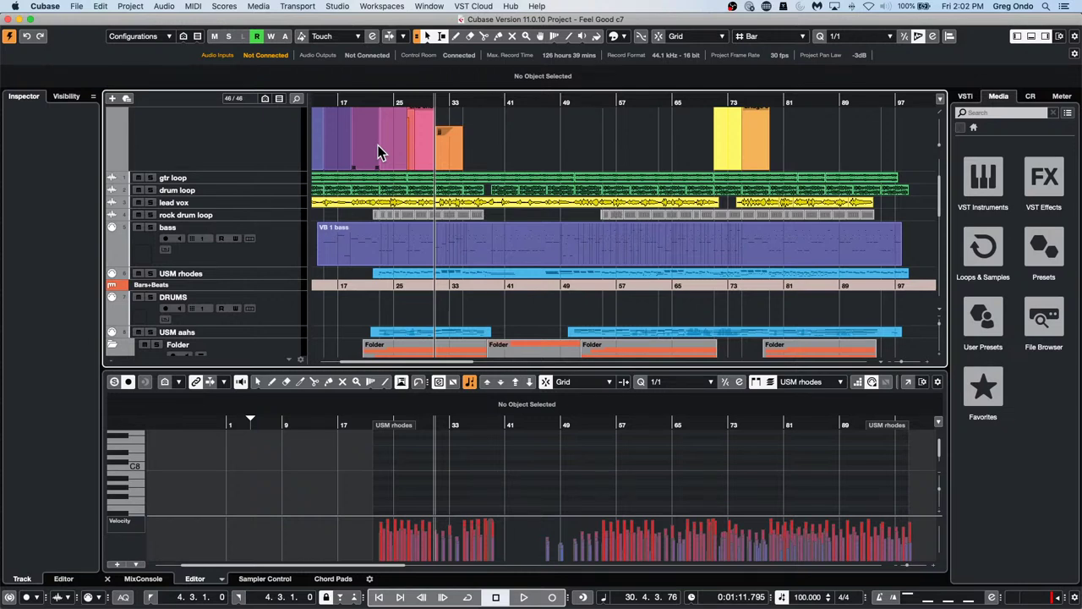
# - Select the first lead vox audio event and increase the lead vox track's height
pyautogui.click(372, 203)
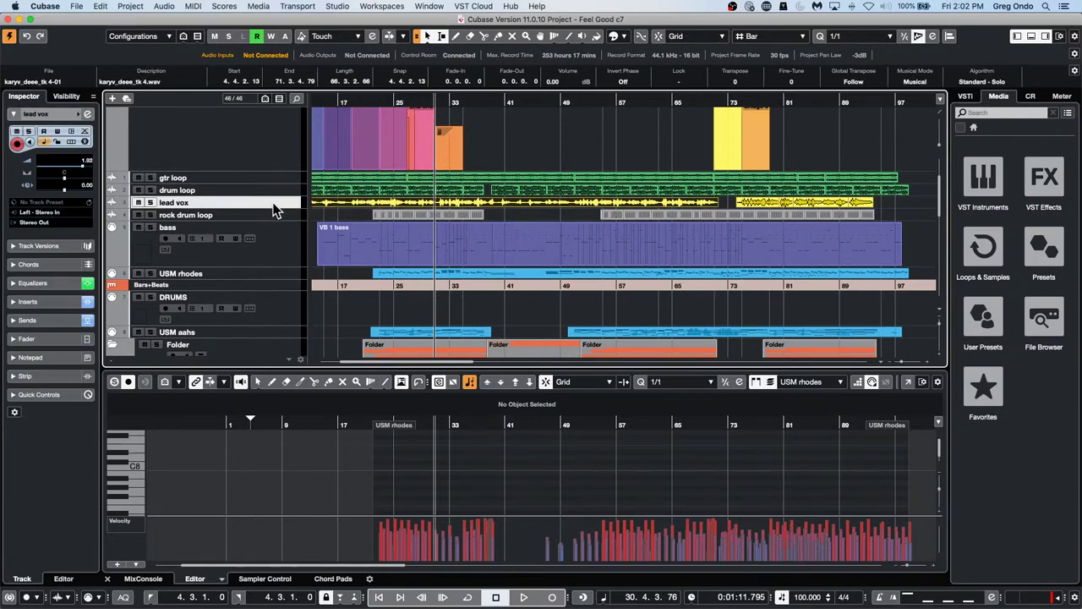
pyautogui.moveTo(274, 206); pyautogui.dragTo(276, 225)
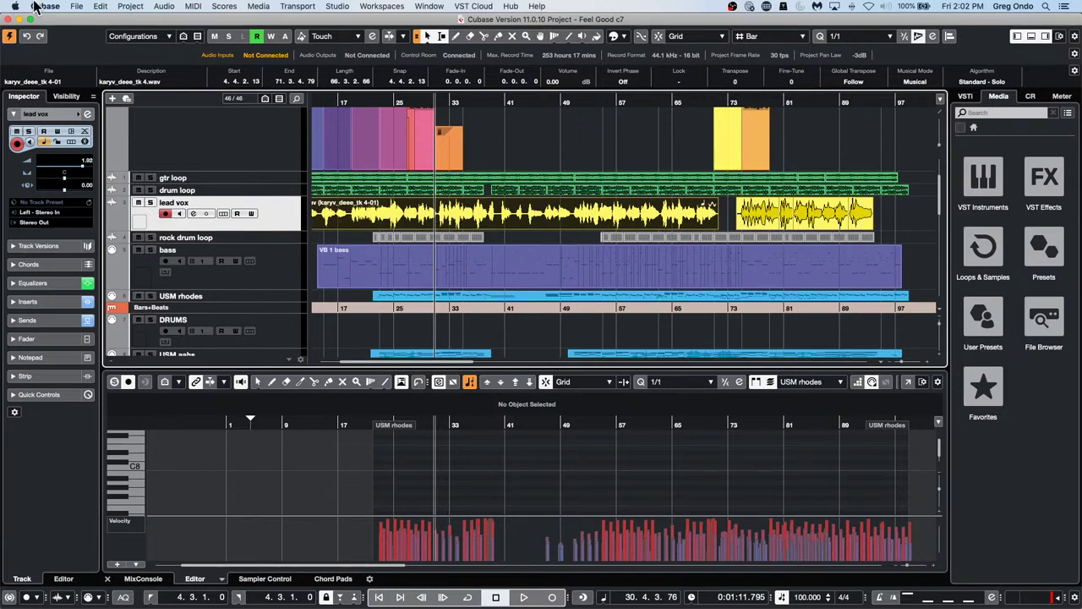
# - Open the Key Commands editor and search its command list for "transpose"
pyautogui.click(99, 7)
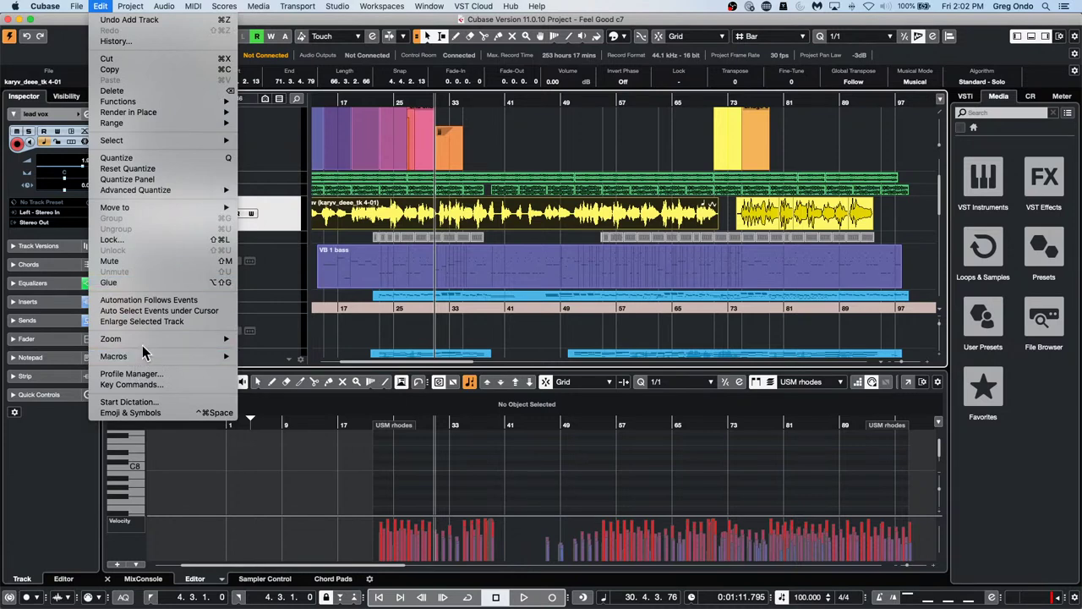
pyautogui.moveTo(144, 341)
pyautogui.click(110, 384)
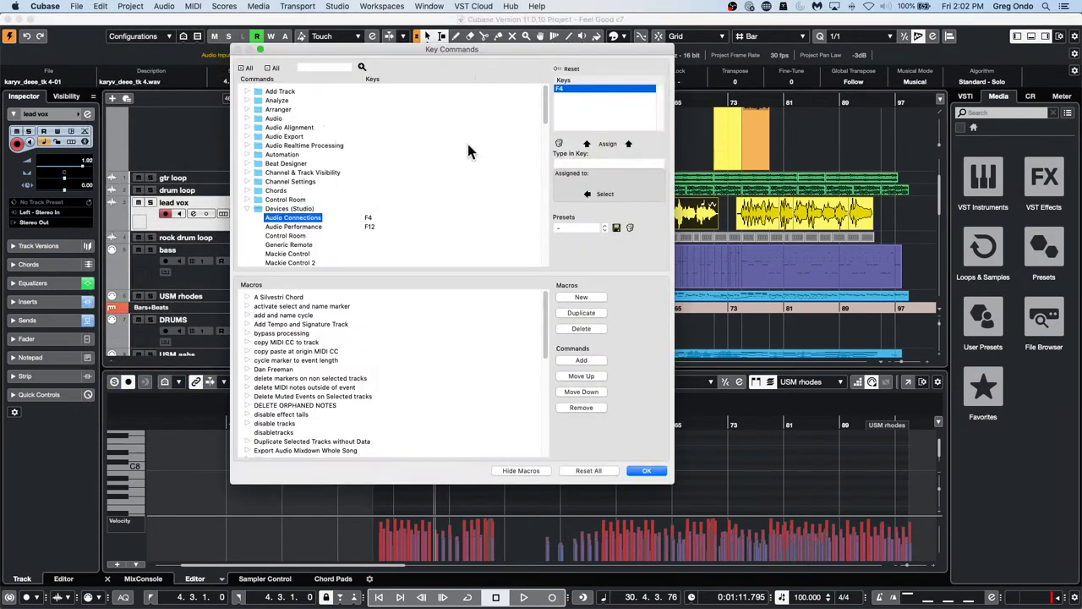
pyautogui.click(281, 92)
pyautogui.click(330, 67)
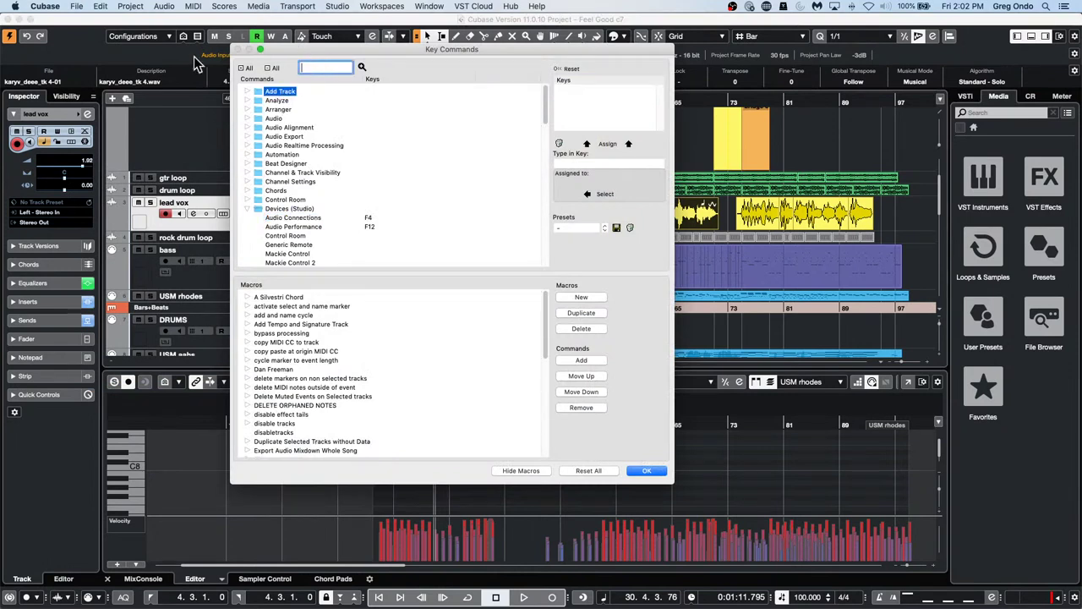
pyautogui.write('transpose')
pyautogui.press('Return')
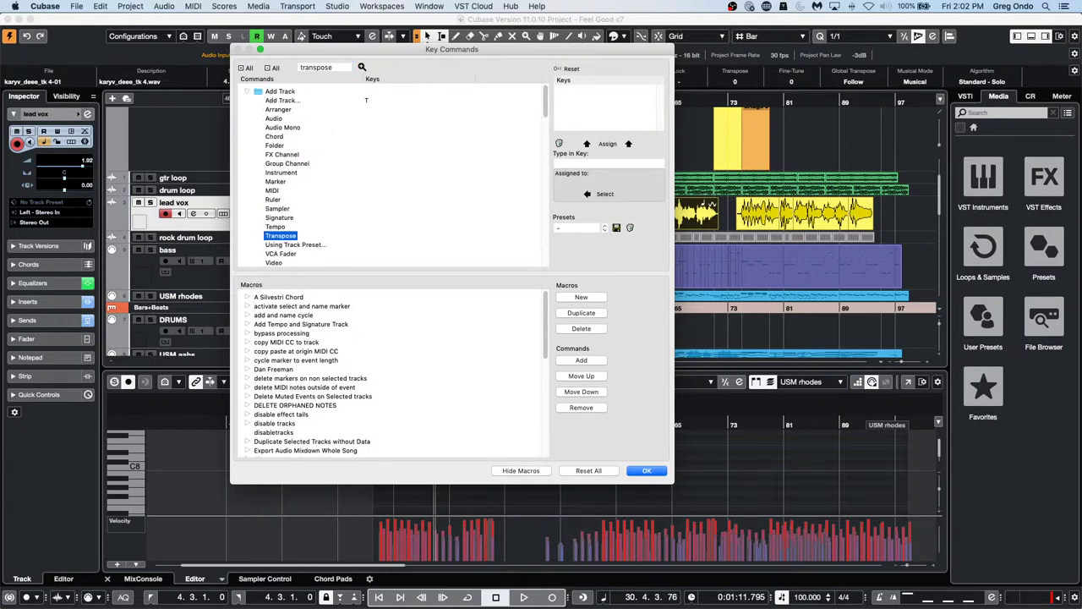
# - Step through the remaining transpose matches across the command categories, and close the Key Commands editor
pyautogui.click(360, 68)
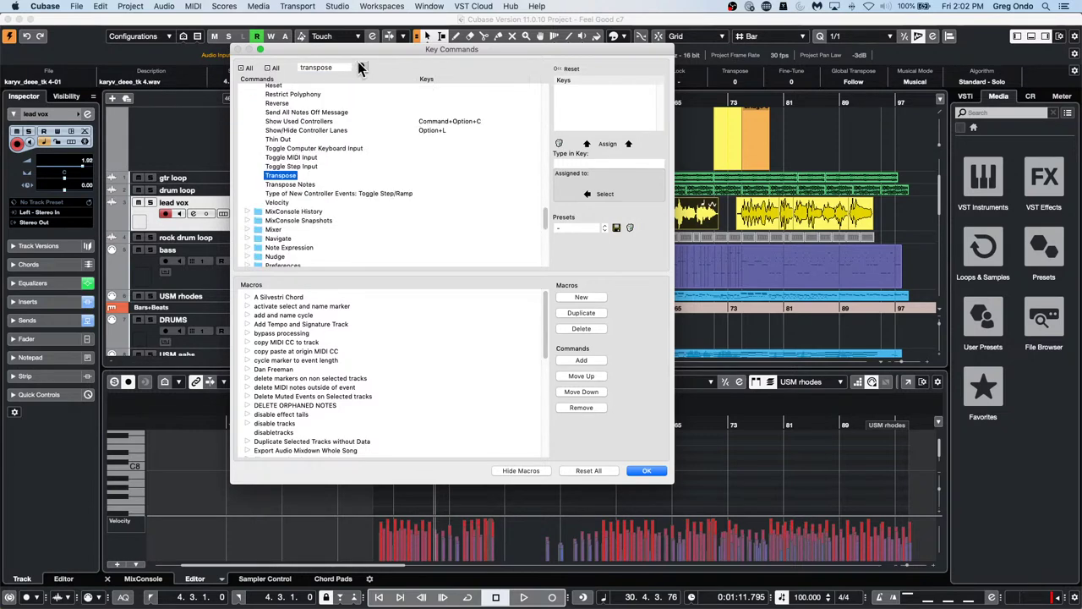
pyautogui.scroll(10, 344, 189)
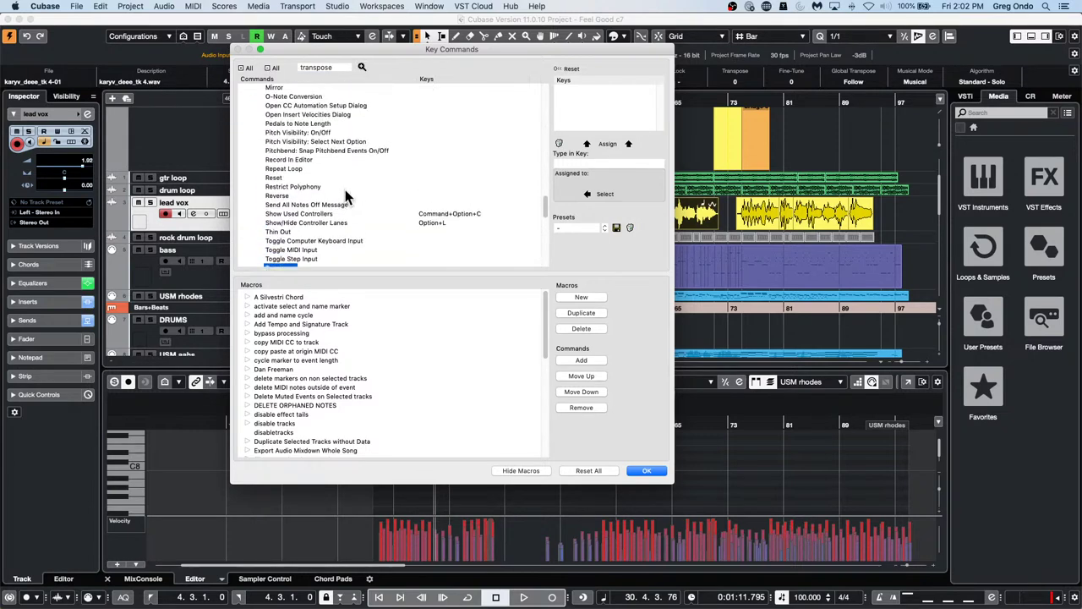
pyautogui.scroll(8, 344, 186)
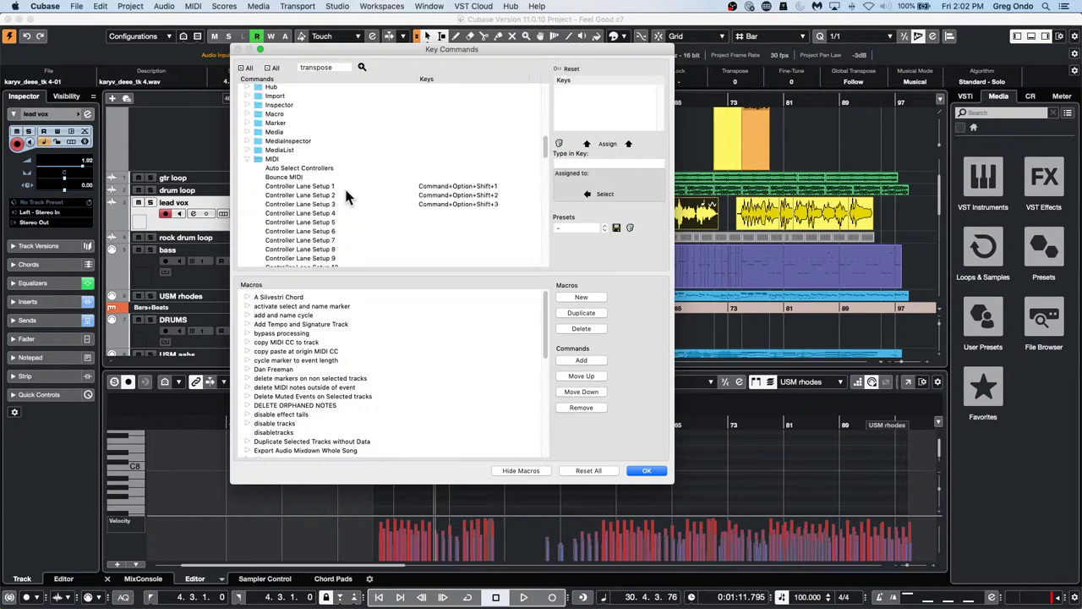
pyautogui.scroll(-15, 344, 186)
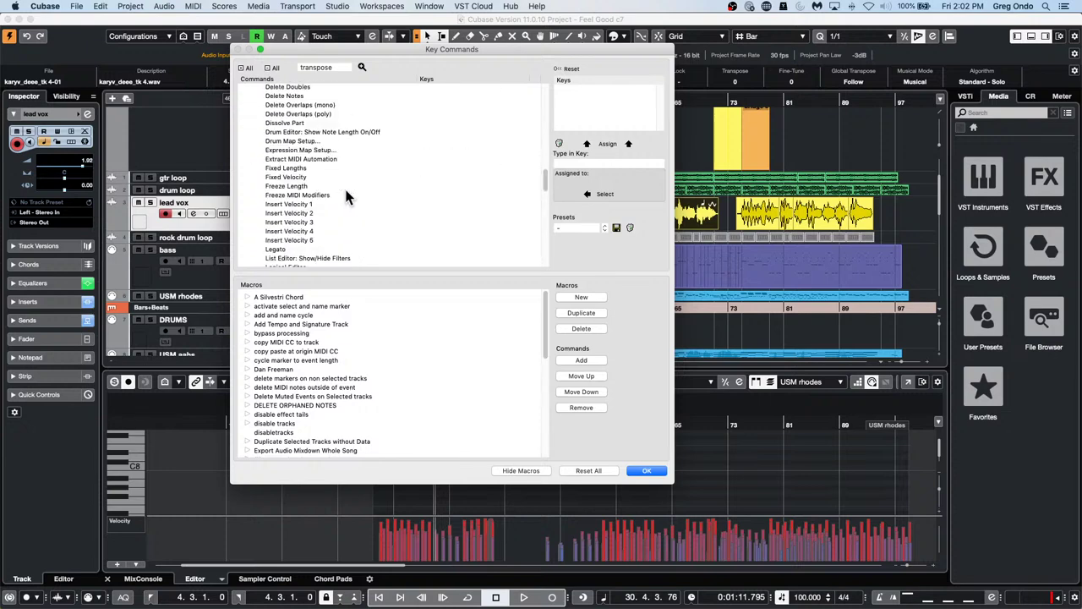
pyautogui.click(360, 67)
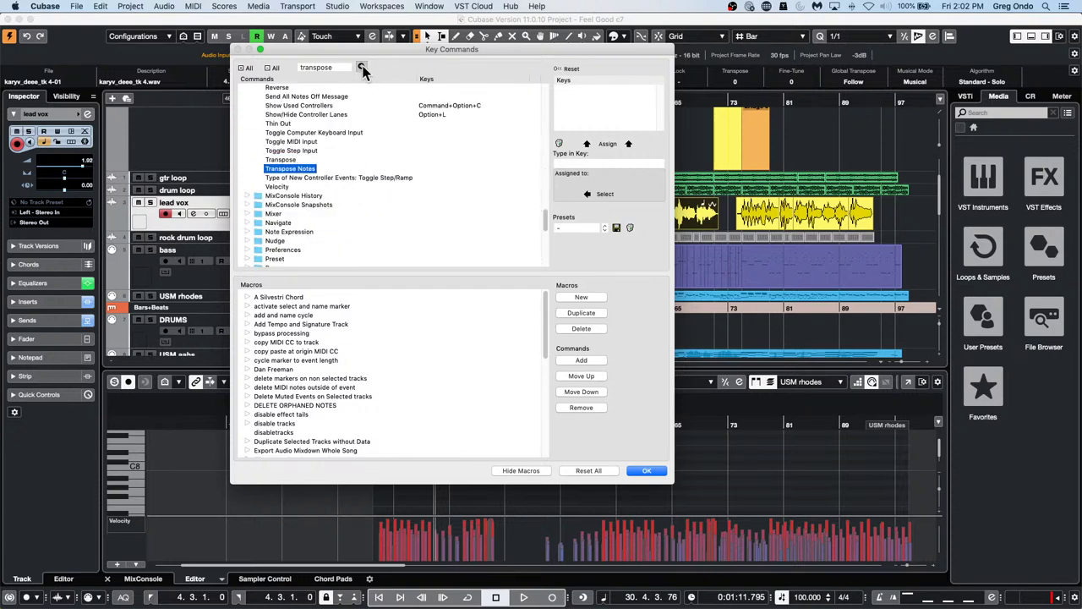
pyautogui.click(361, 67)
pyautogui.click(361, 67)
pyautogui.click(361, 67)
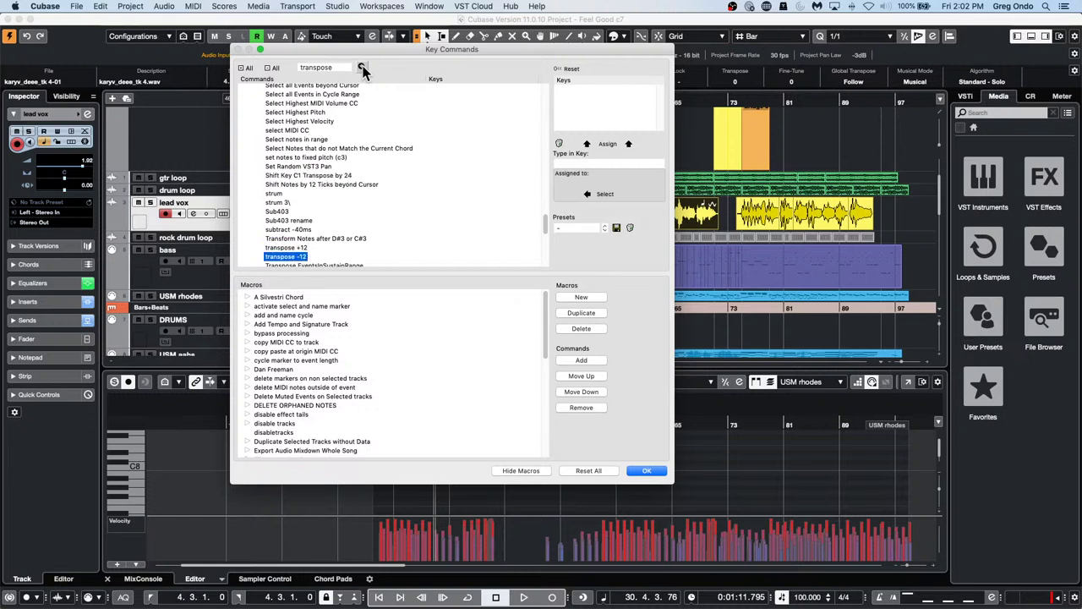
pyautogui.click(360, 67)
pyautogui.click(360, 66)
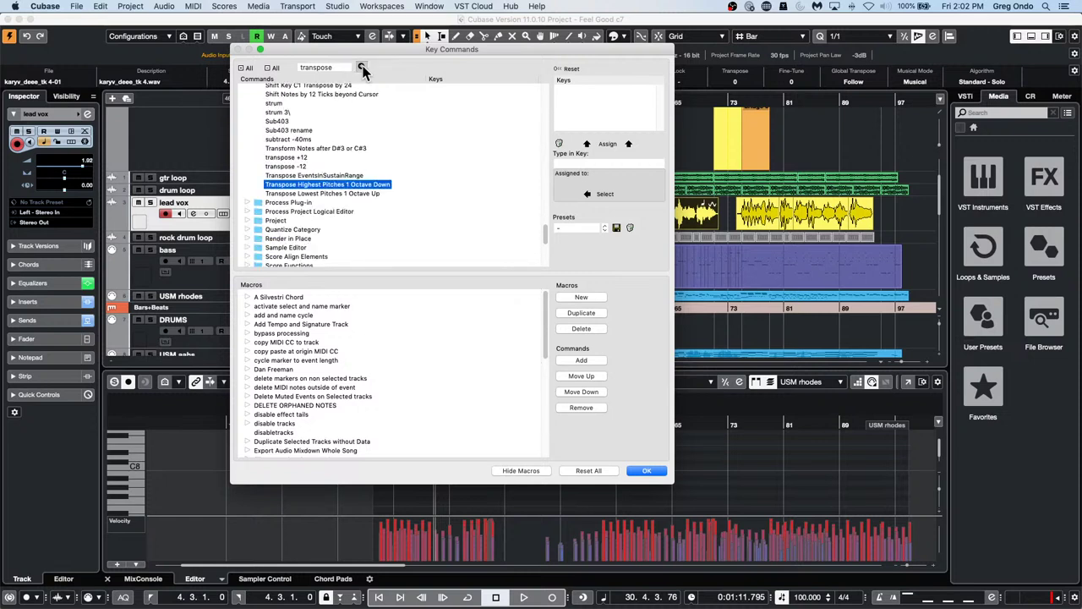
pyautogui.click(361, 66)
pyautogui.click(361, 66)
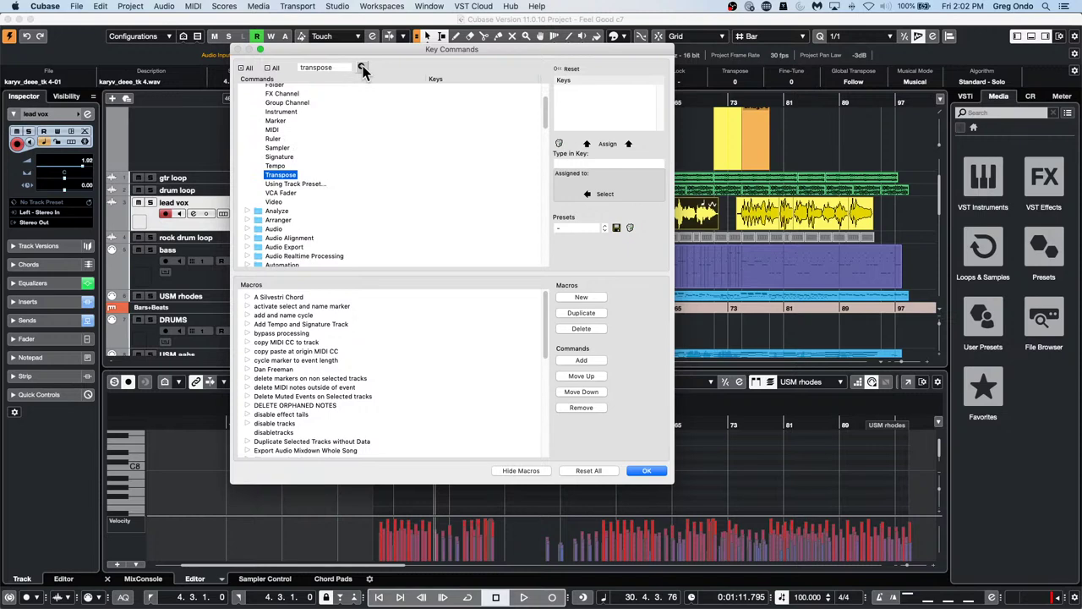
pyautogui.click(361, 66)
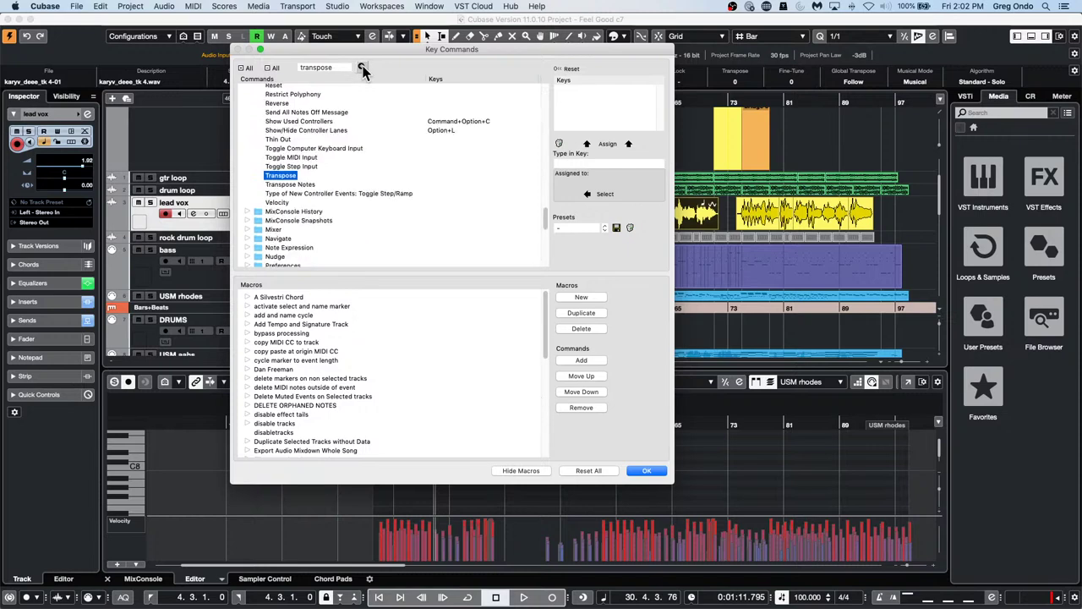
pyautogui.scroll(10, 349, 127)
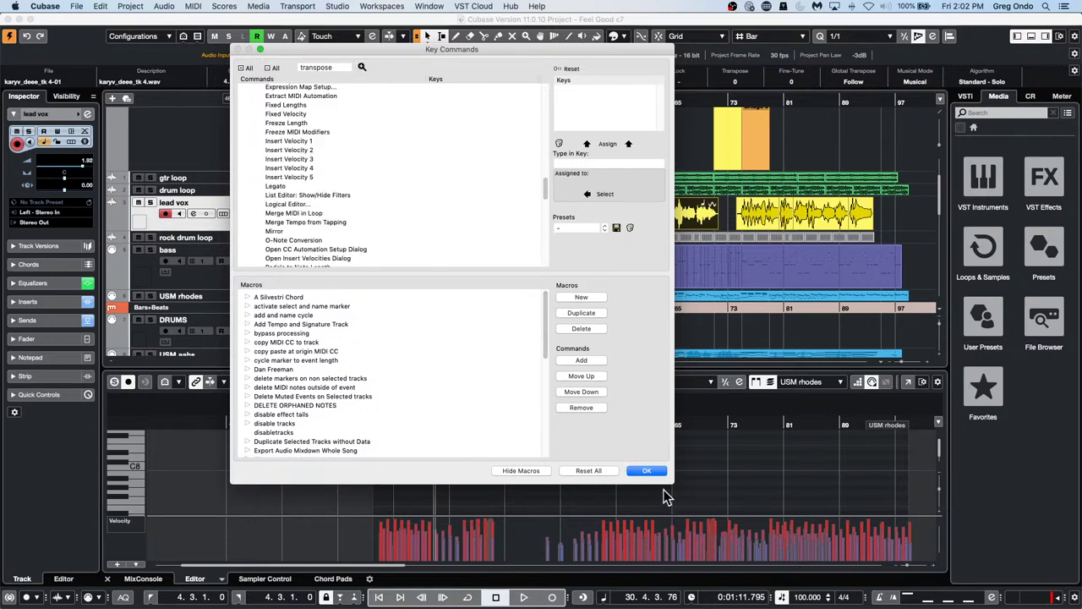
pyautogui.click(647, 470)
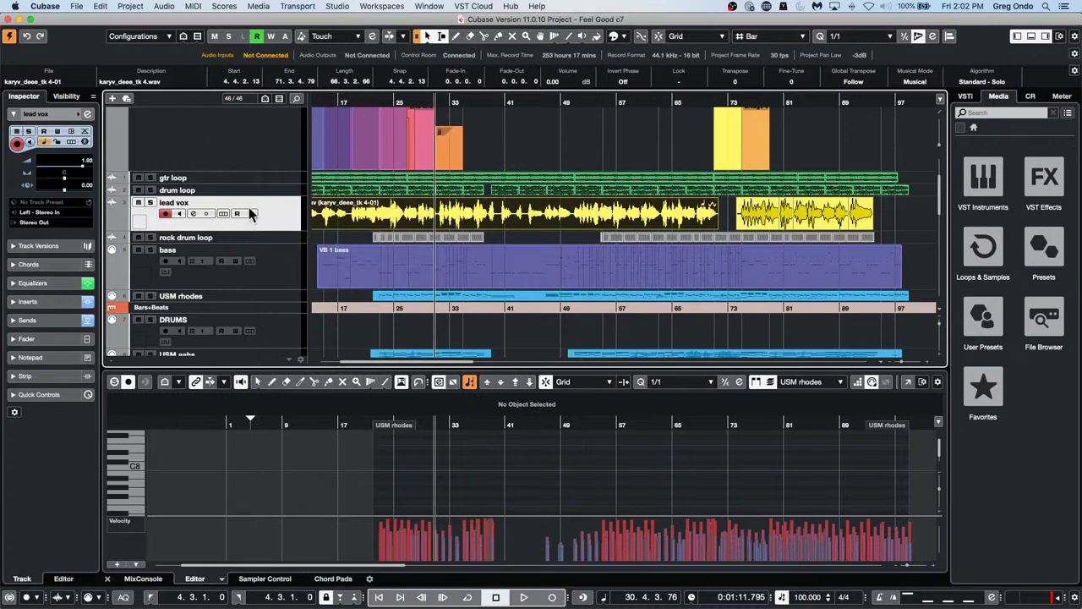
# - Solo the lead vox track and play a short passage of it
pyautogui.click(151, 205)
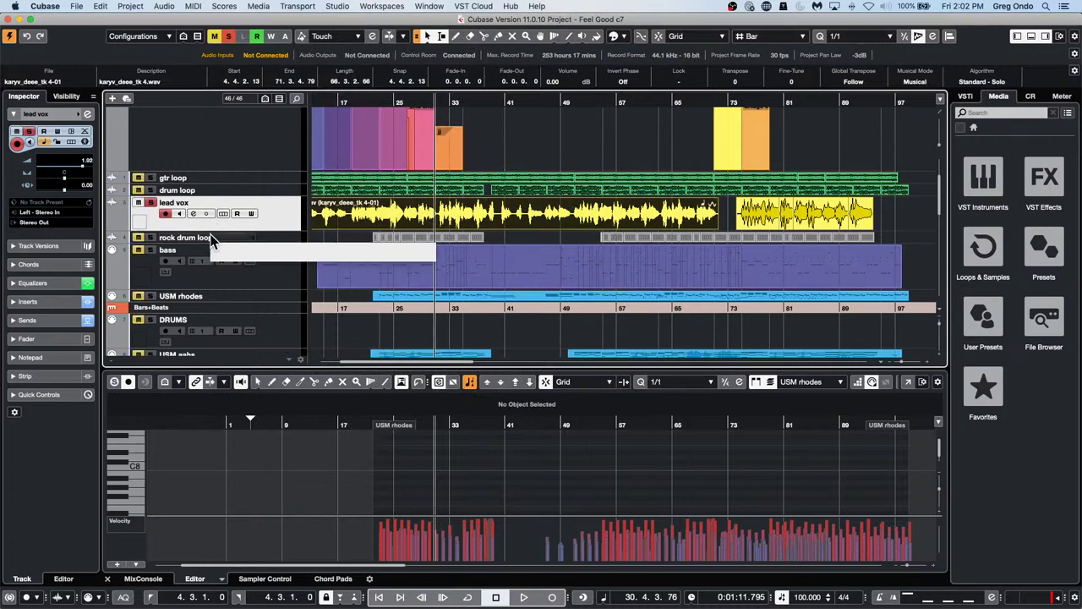
pyautogui.press('space')
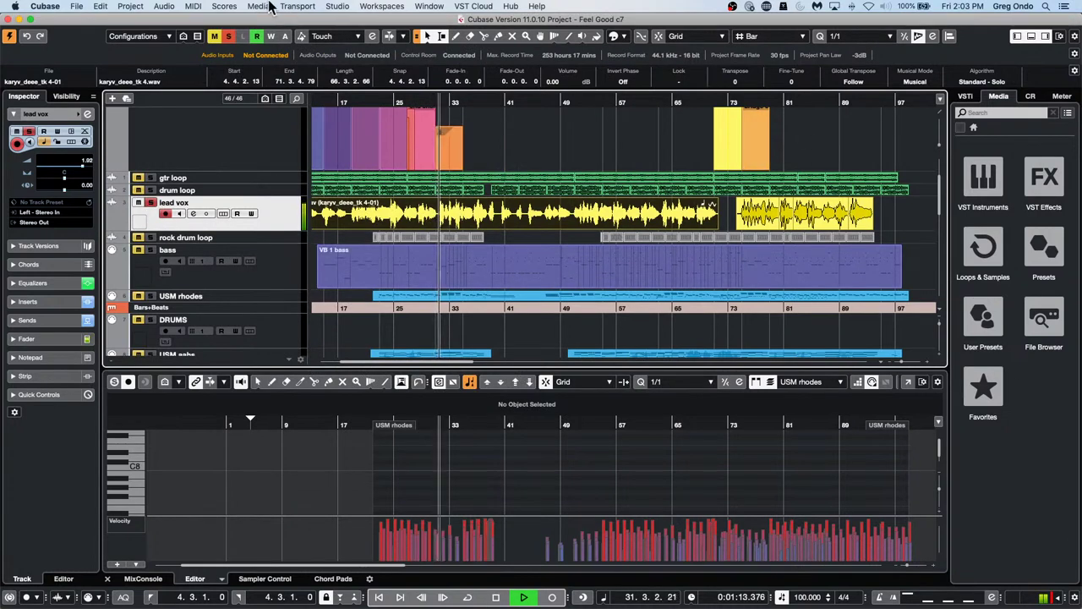
pyautogui.press('space')
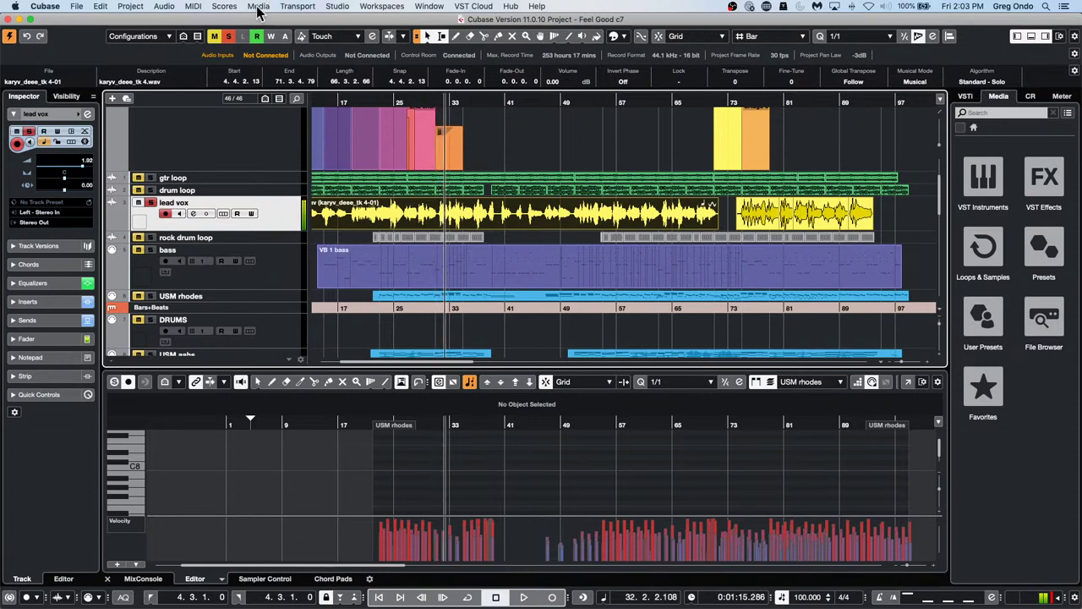
# - Apply offline Pitch Shift to the selected lead vox event with Transpose at -1, keeping the VariAudio data, and close the processing window
pyautogui.click(198, 8)
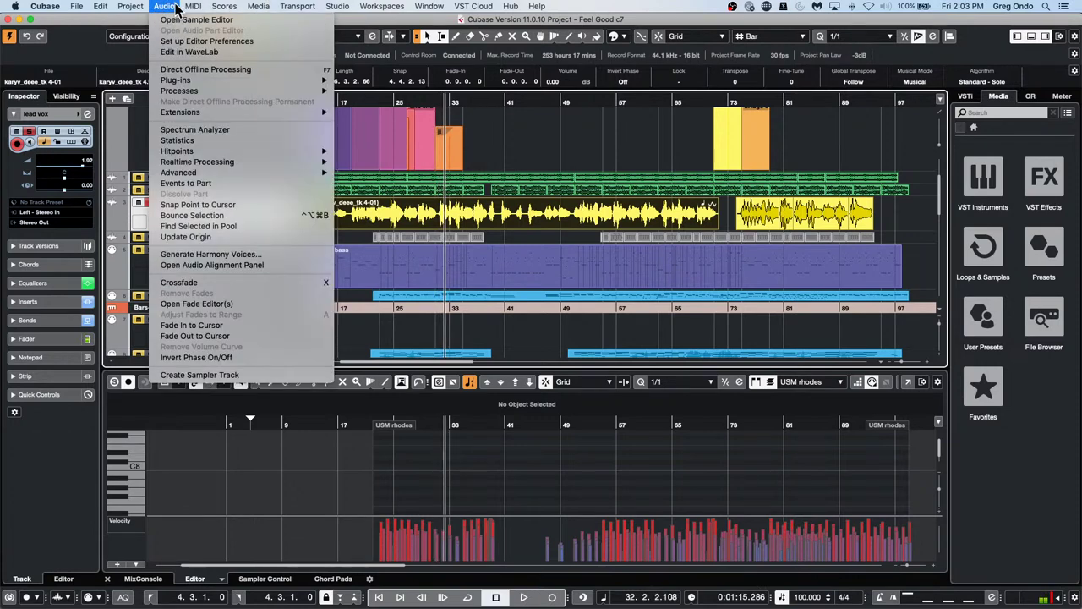
pyautogui.moveTo(254, 91)
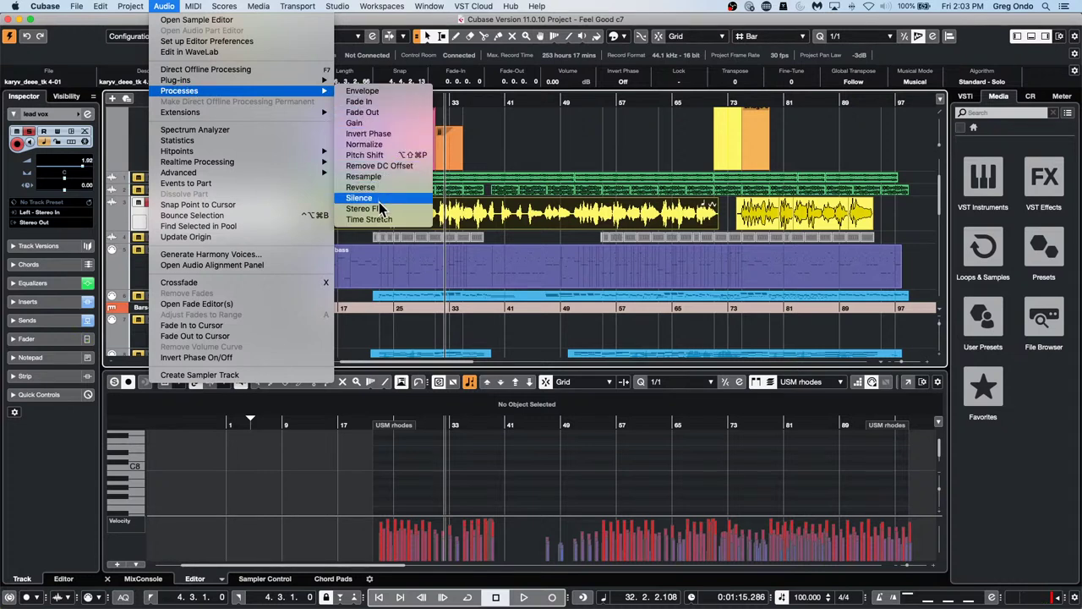
pyautogui.click(398, 156)
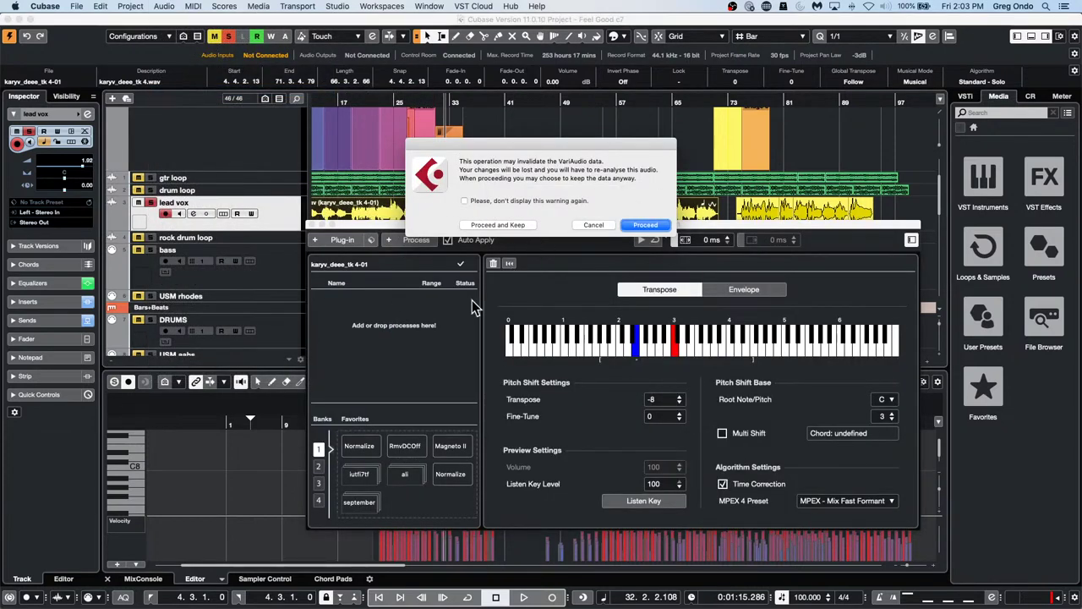
pyautogui.click(510, 227)
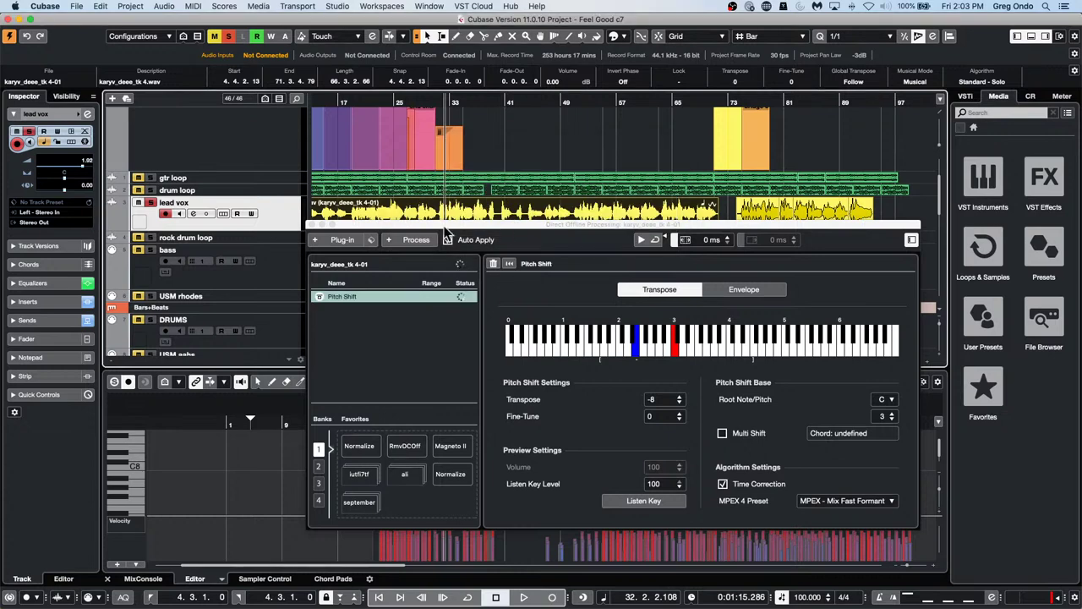
pyautogui.click(663, 350)
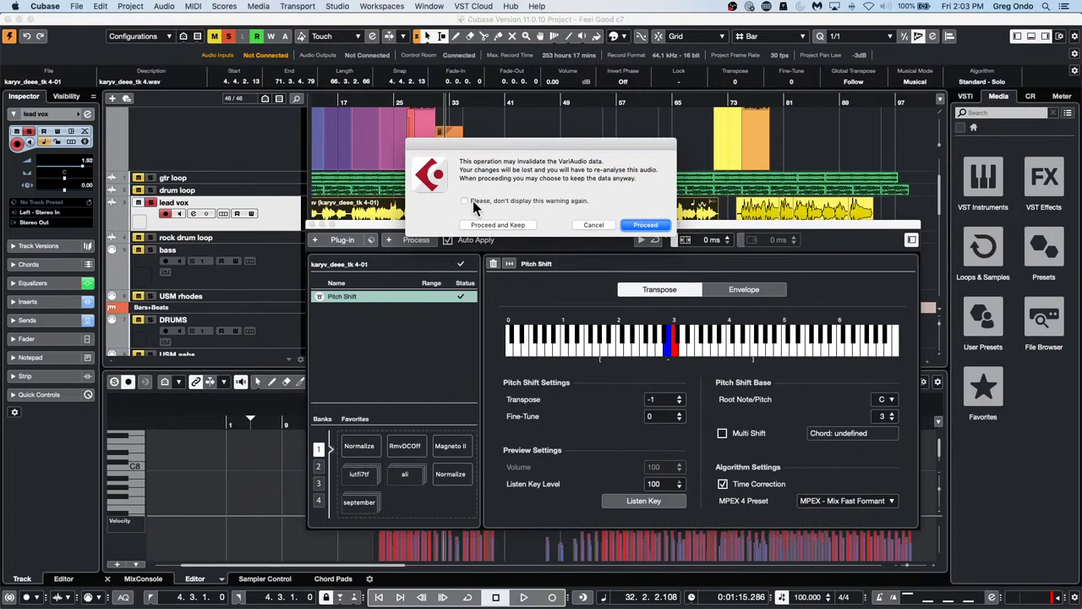
pyautogui.click(490, 225)
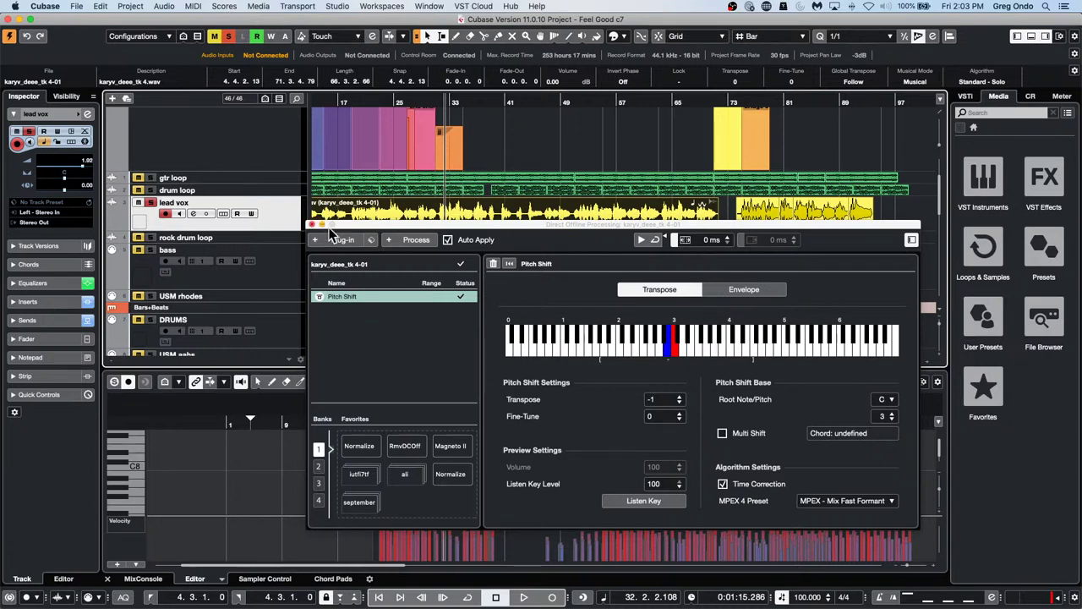
pyautogui.click(525, 153)
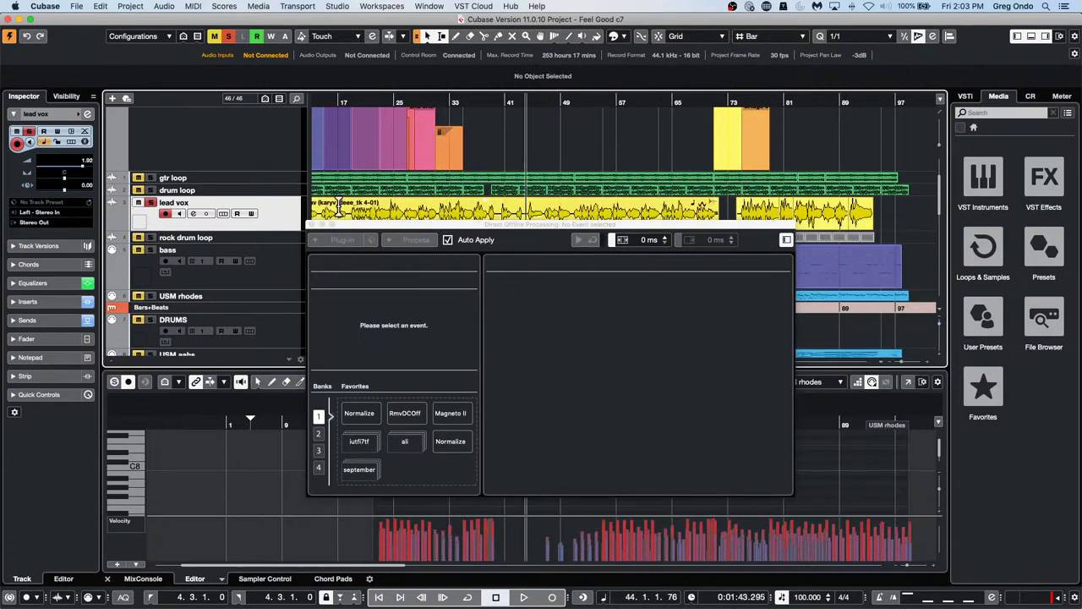
pyautogui.click(312, 225)
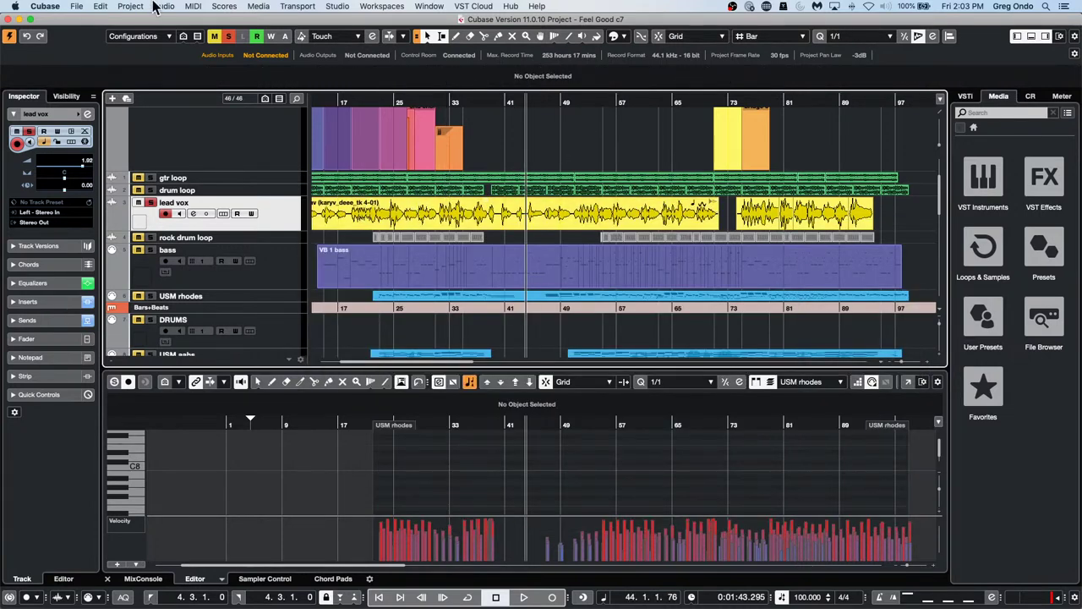
pyautogui.click(193, 6)
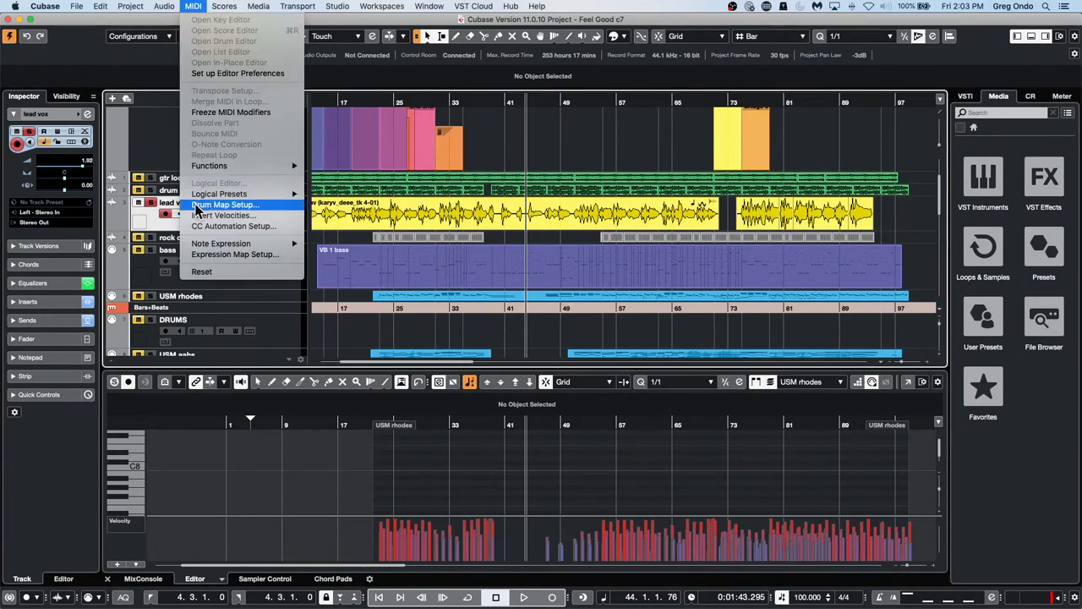
pyautogui.moveTo(164, 7)
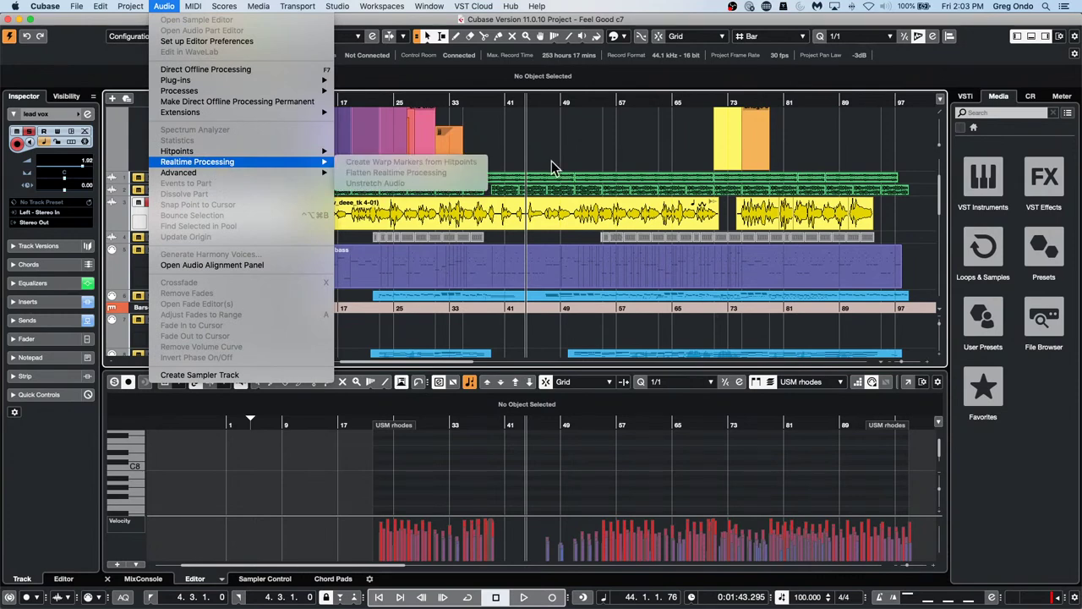
pyautogui.click(508, 219)
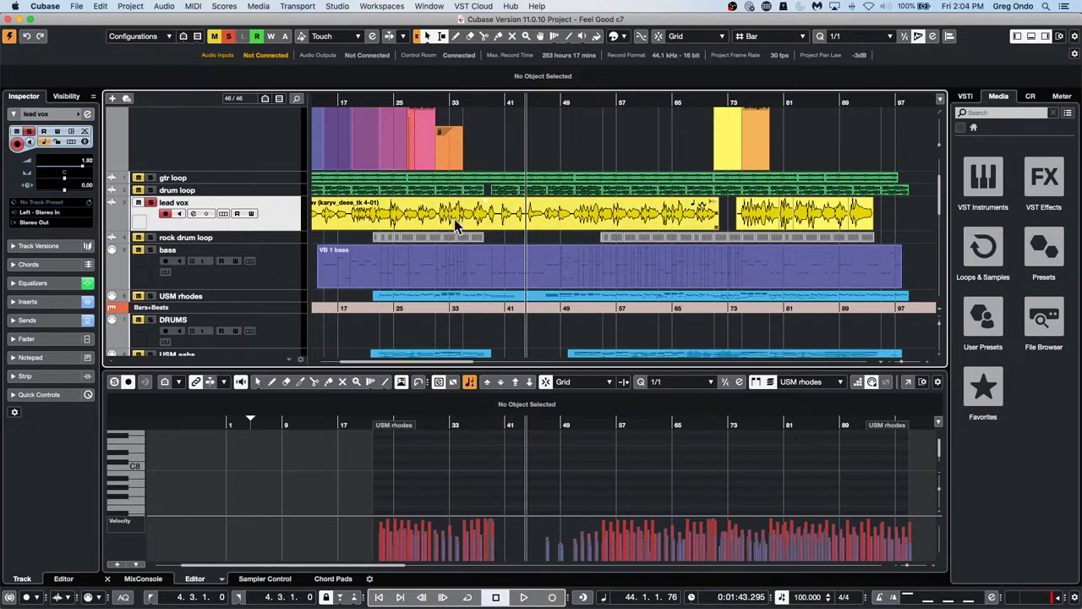
# - Remove the Pitch Shift process from the lead vox event's Direct Offline Processing list and close the processing window
pyautogui.press('F7')
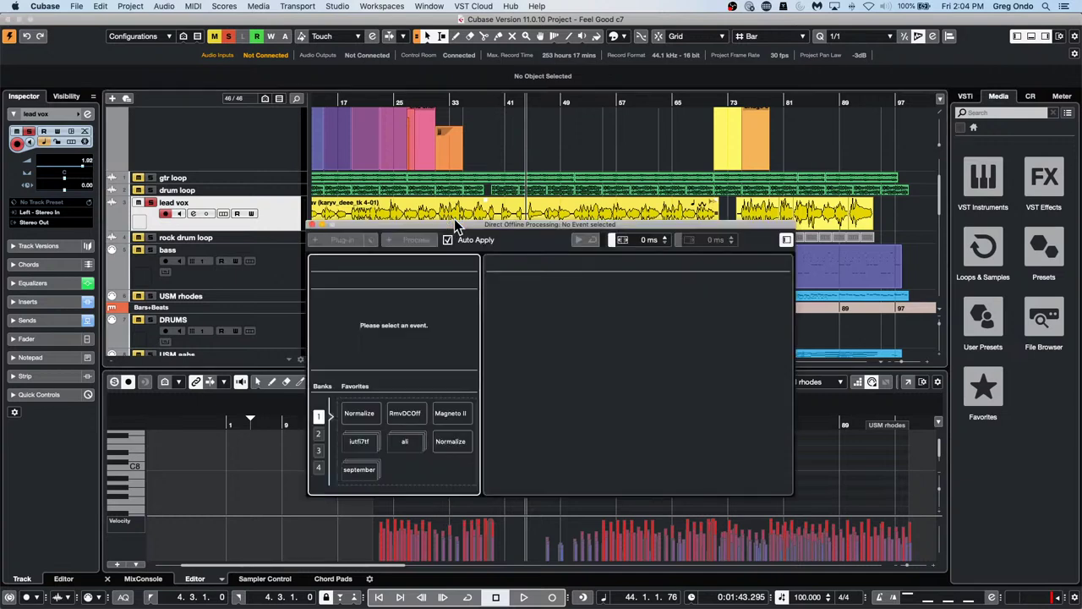
pyautogui.click(465, 218)
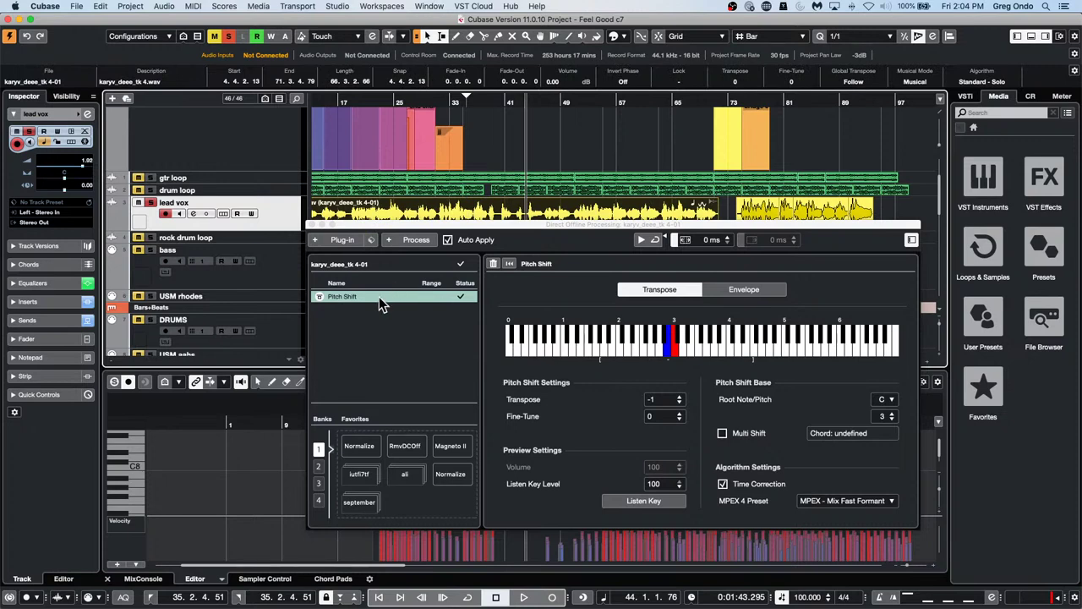
pyautogui.rightClick(379, 297)
pyautogui.click(412, 358)
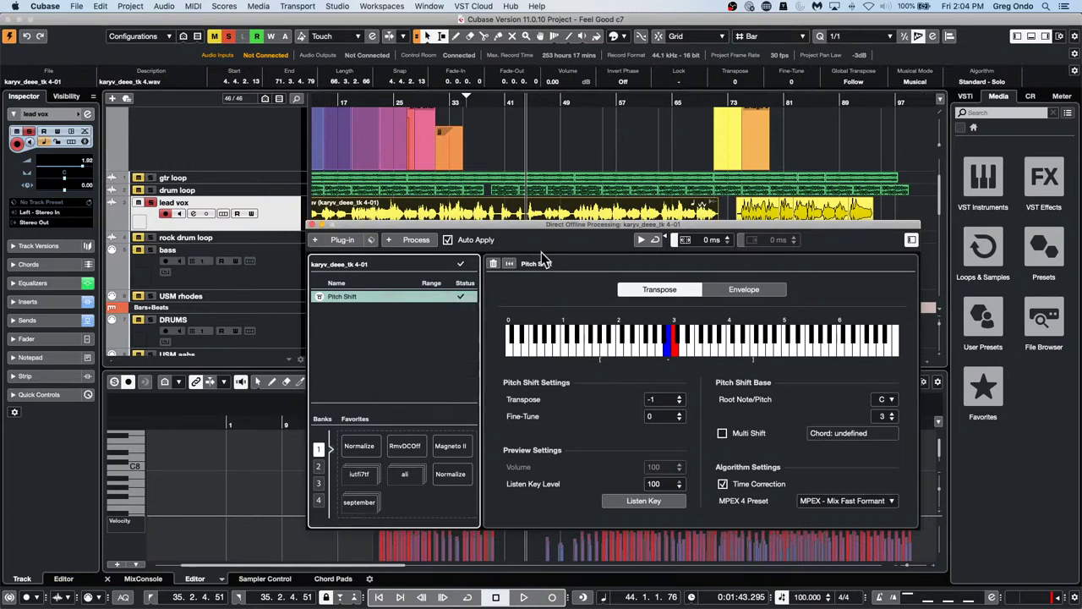
pyautogui.click(311, 224)
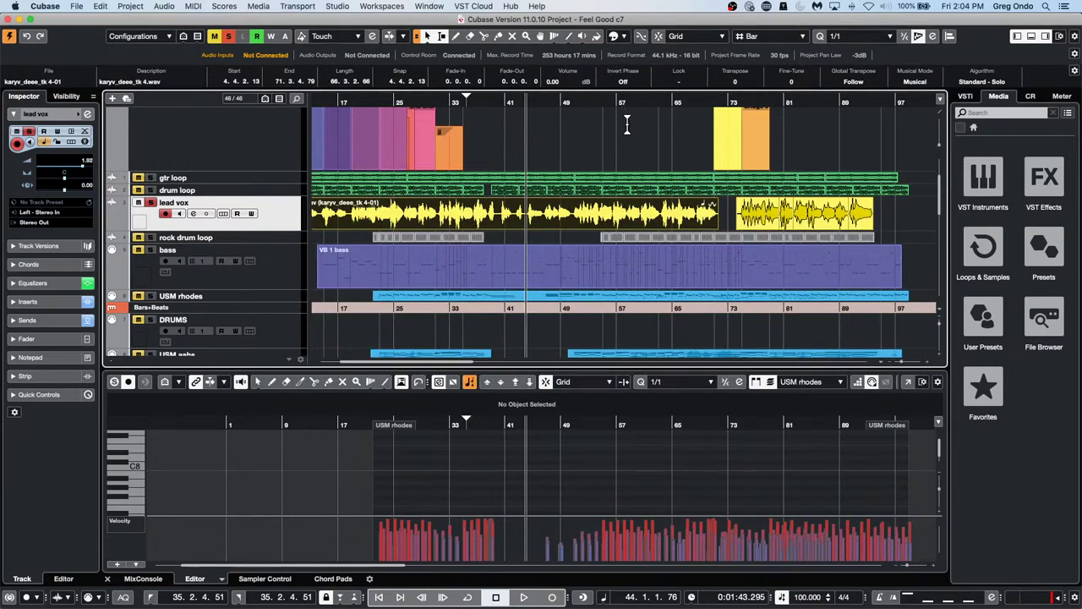
# - Start playback and try different transpose values on the selected lead vox event, stepping through 1 and 2 and entering 4
pyautogui.press('space')
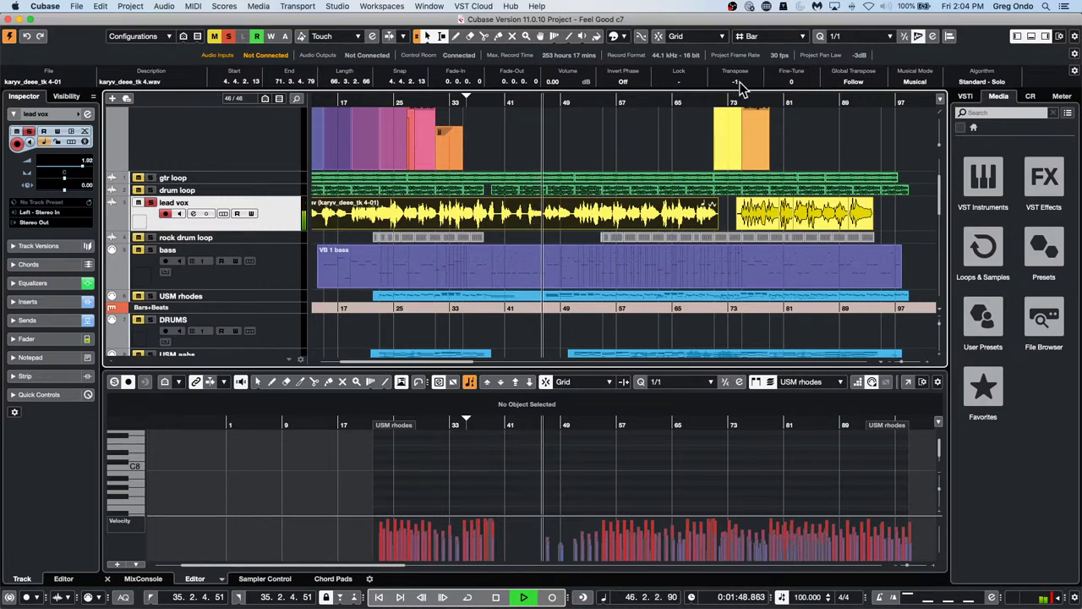
pyautogui.scroll(4, 741, 84)
pyautogui.scroll(1, 740, 84)
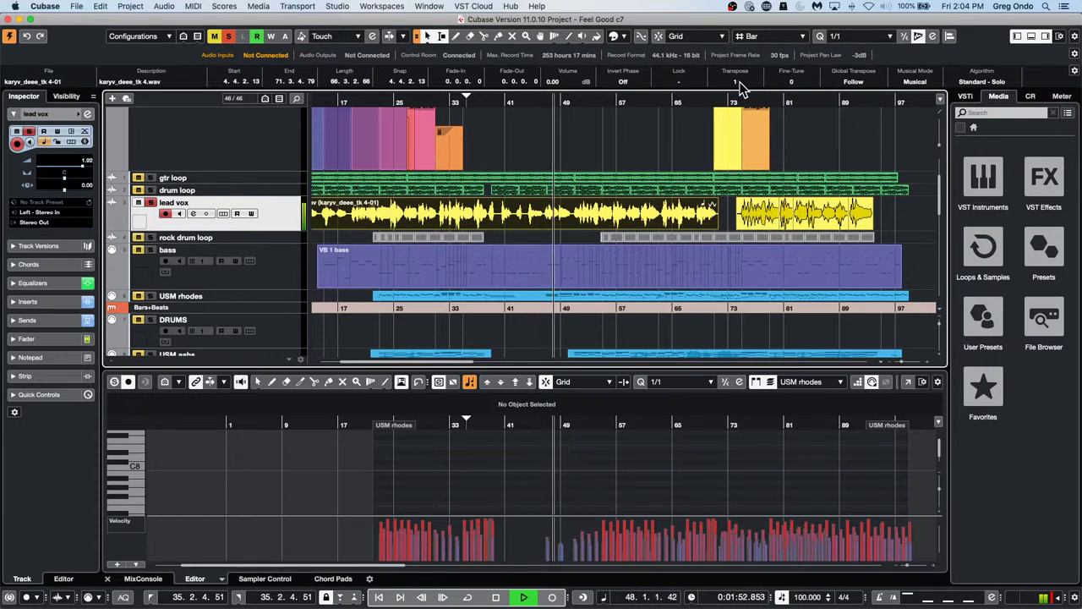
pyautogui.scroll(1, 740, 84)
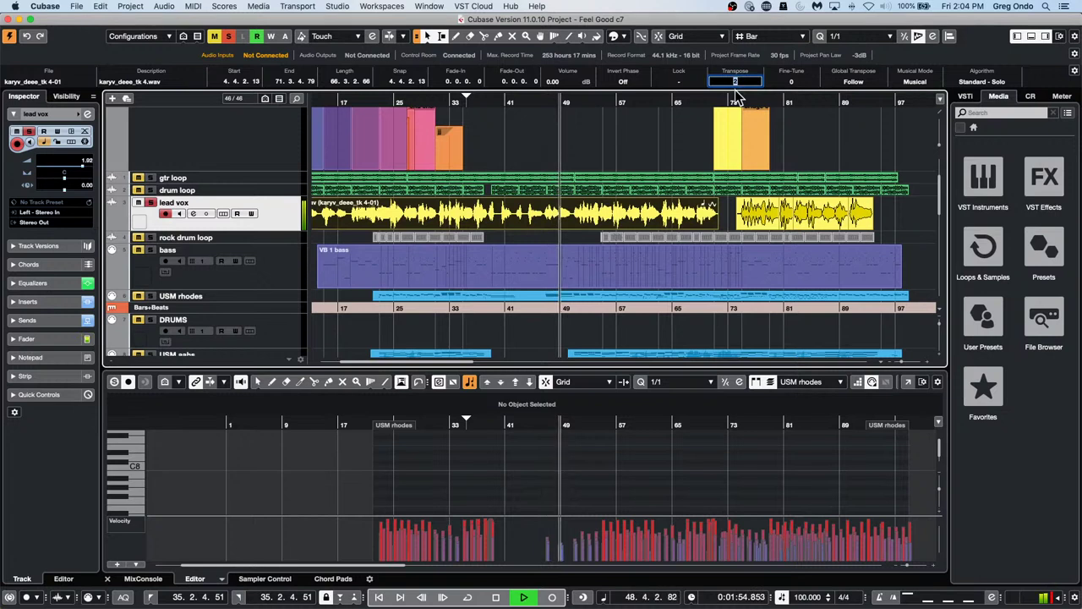
pyautogui.write('4')
pyautogui.press('Return')
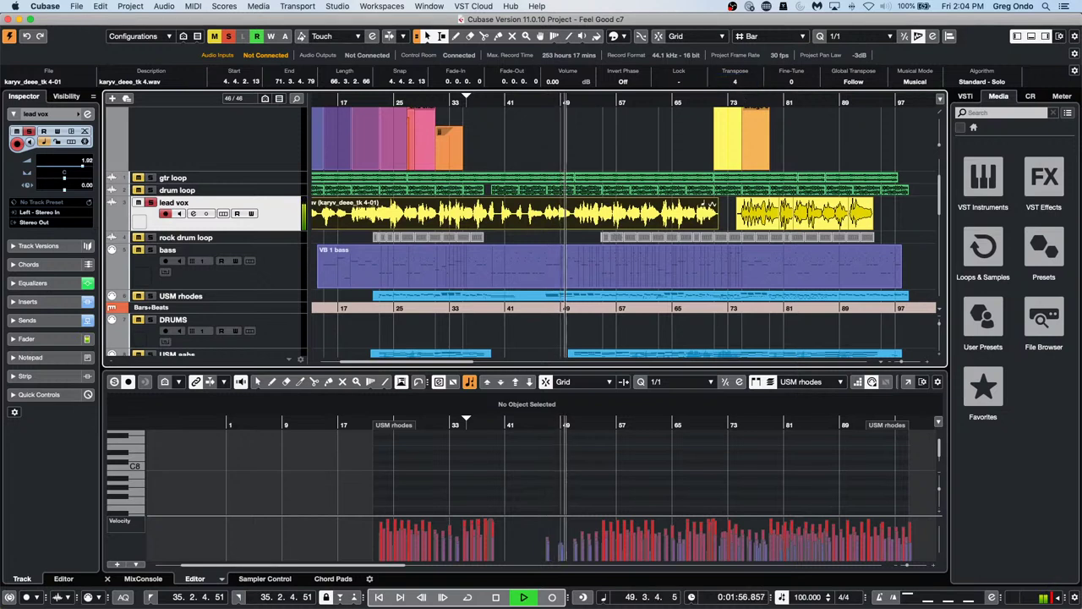
# - Try the lead vox event's transpose at -1 and lower values, reset it to 0, and stop playback
pyautogui.click(735, 81)
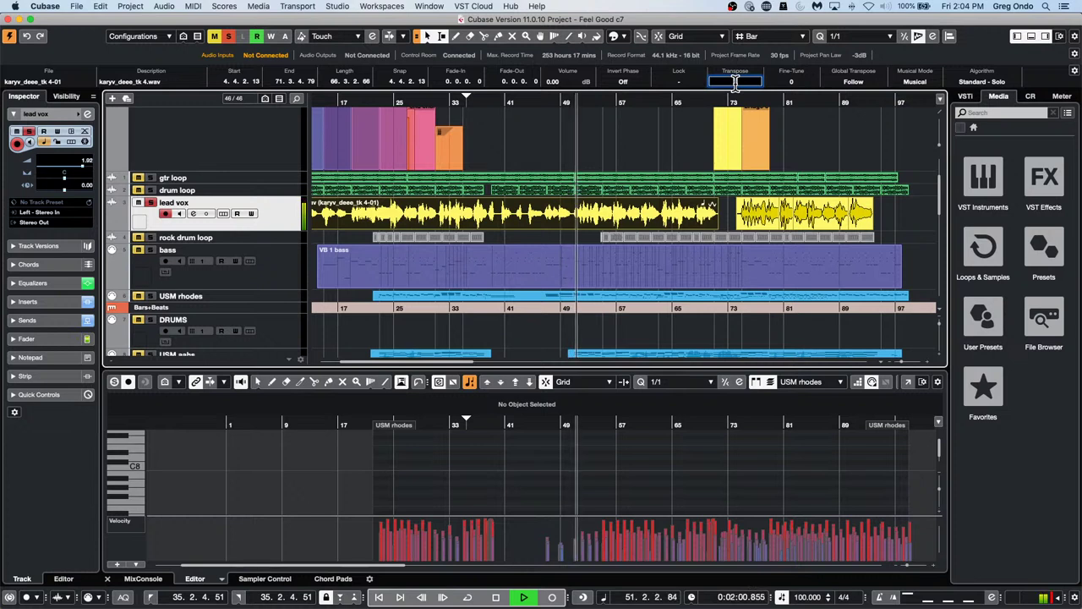
pyautogui.write('-1')
pyautogui.press('Return')
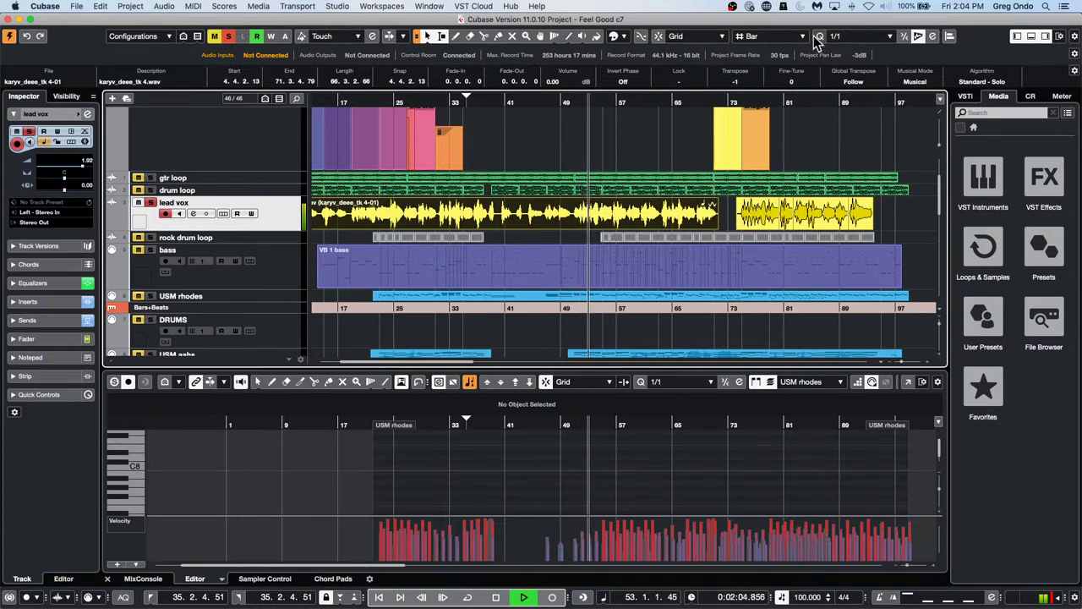
pyautogui.scroll(1, 739, 84)
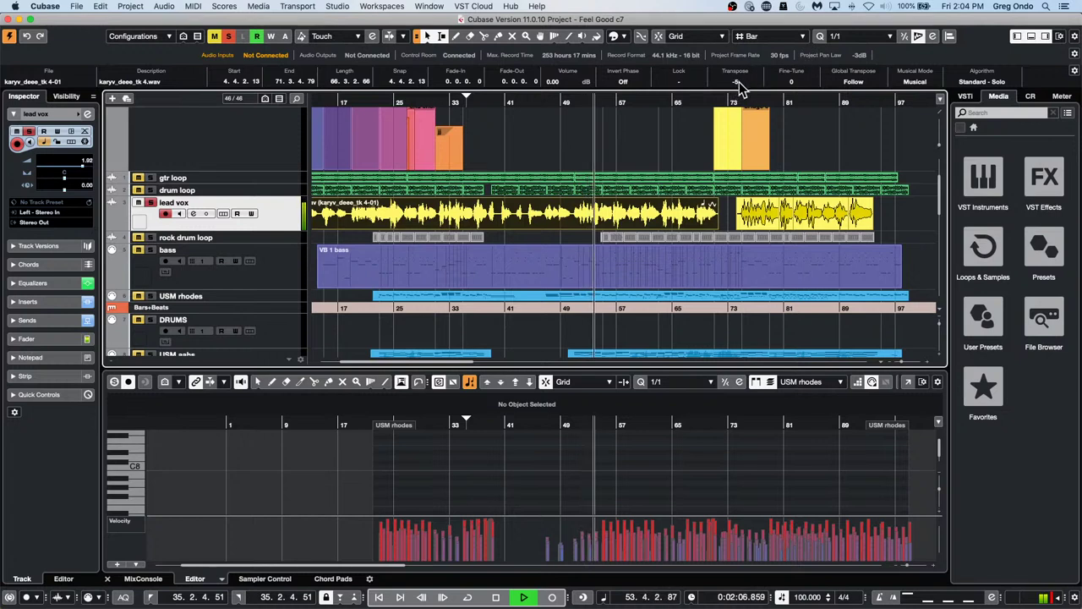
pyautogui.press('space')
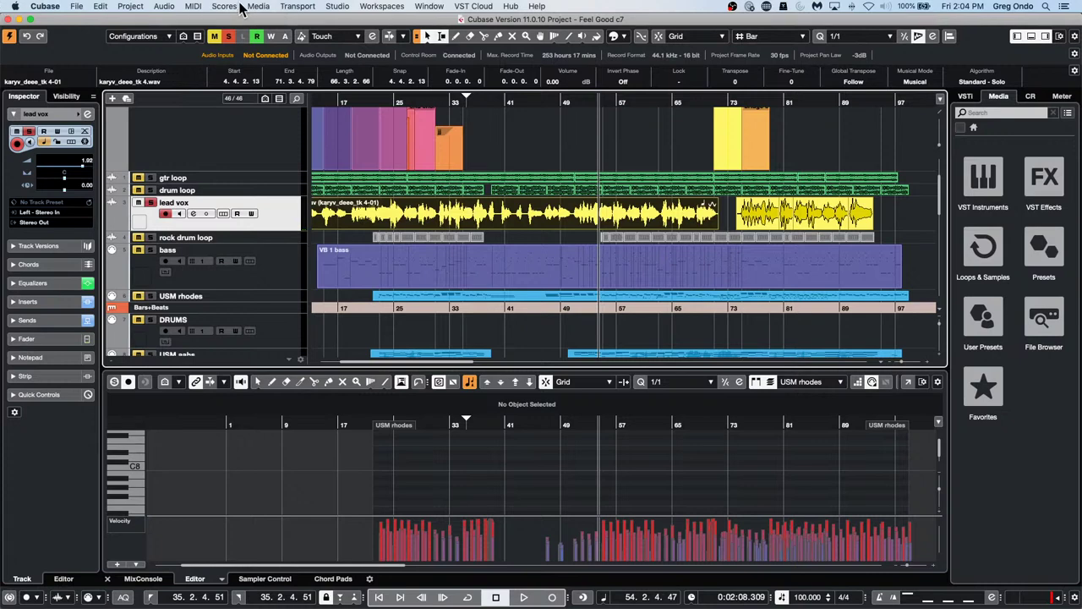
# - Select the VB 1 bass MIDI part and open the Logical Editor for it
pyautogui.click(200, 6)
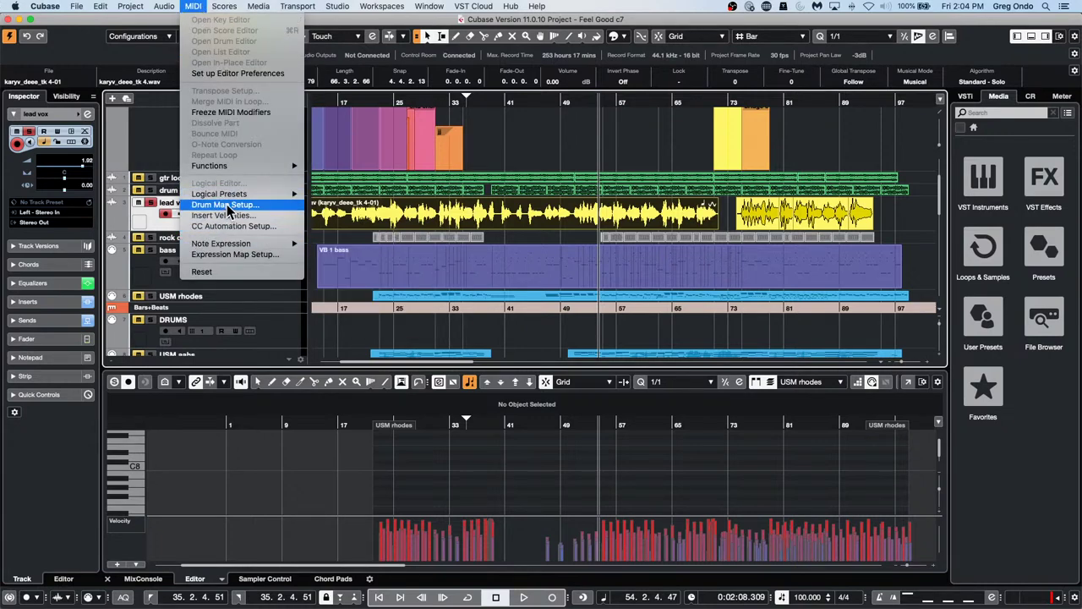
pyautogui.moveTo(232, 194)
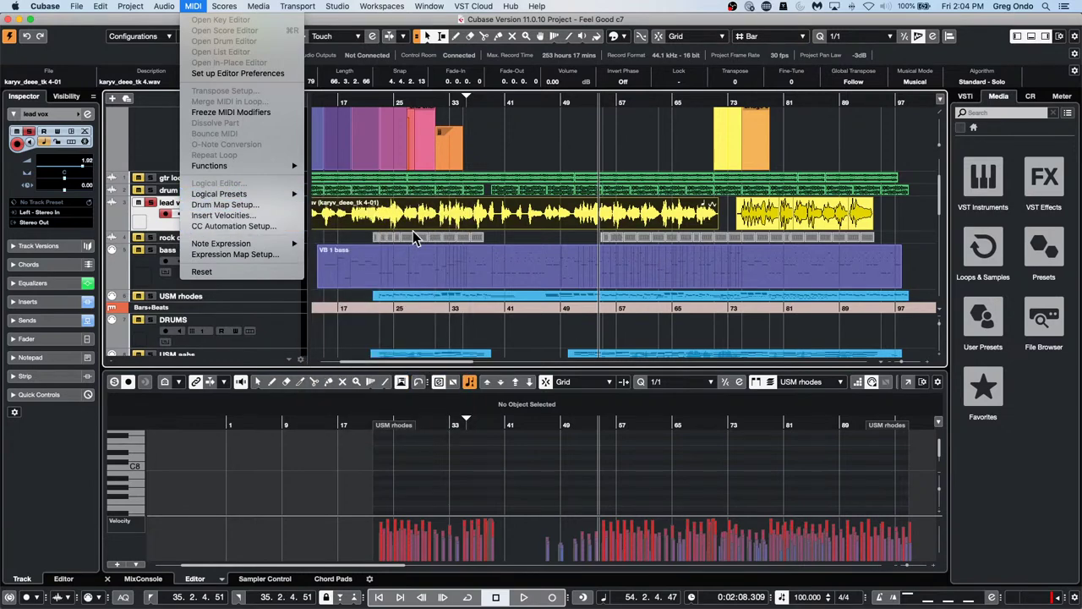
pyautogui.click(495, 275)
pyautogui.click(194, 8)
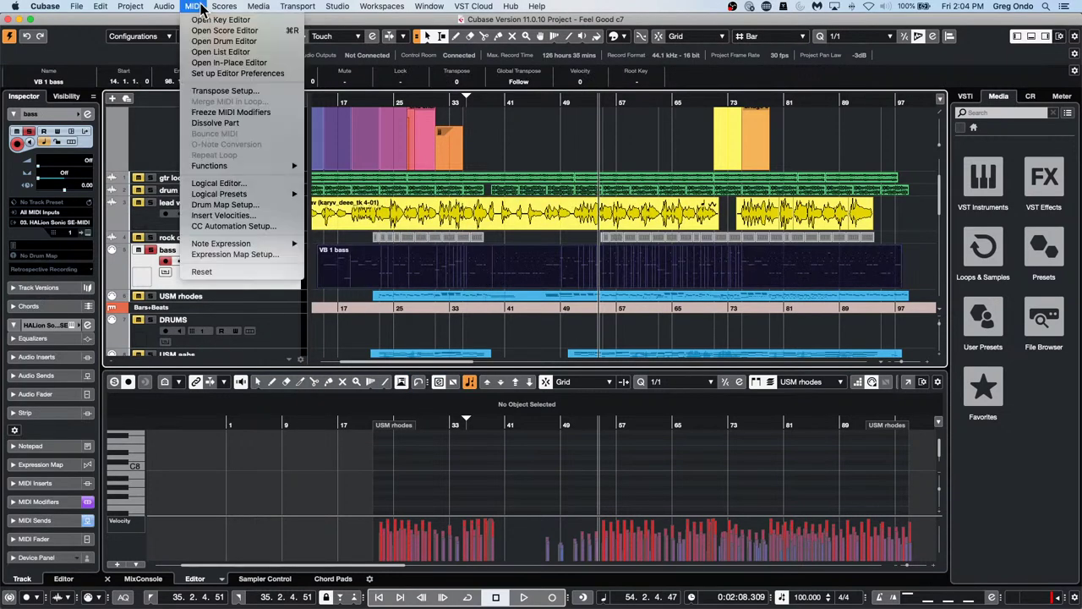
pyautogui.click(222, 182)
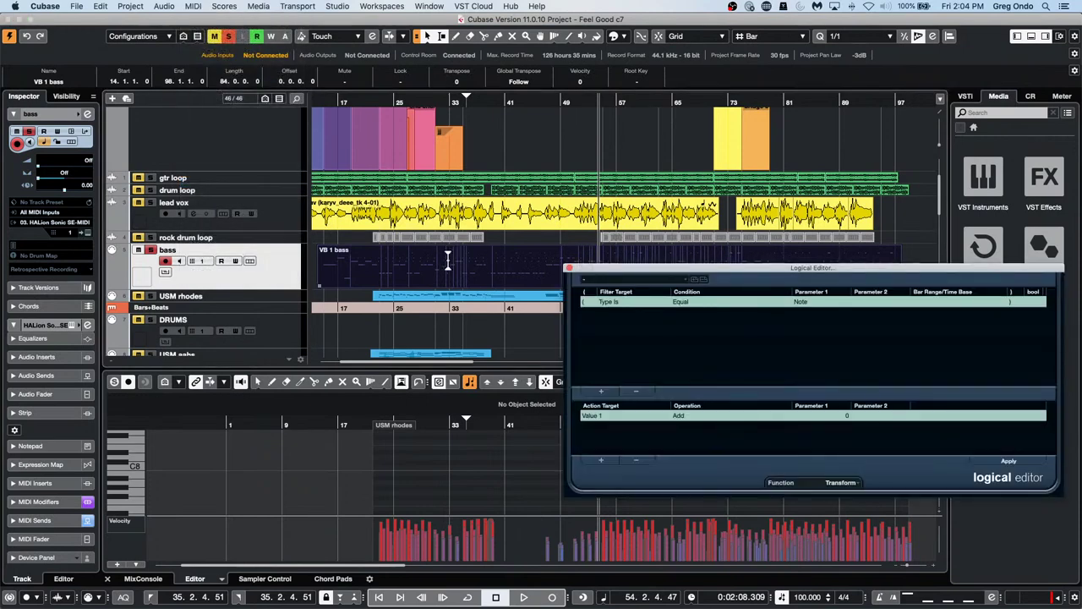
# - Set the Logical Editor's Value 1 action to Add 1, view the alternative operations, and close the editor without applying it
pyautogui.moveTo(679, 270); pyautogui.dragTo(369, 205)
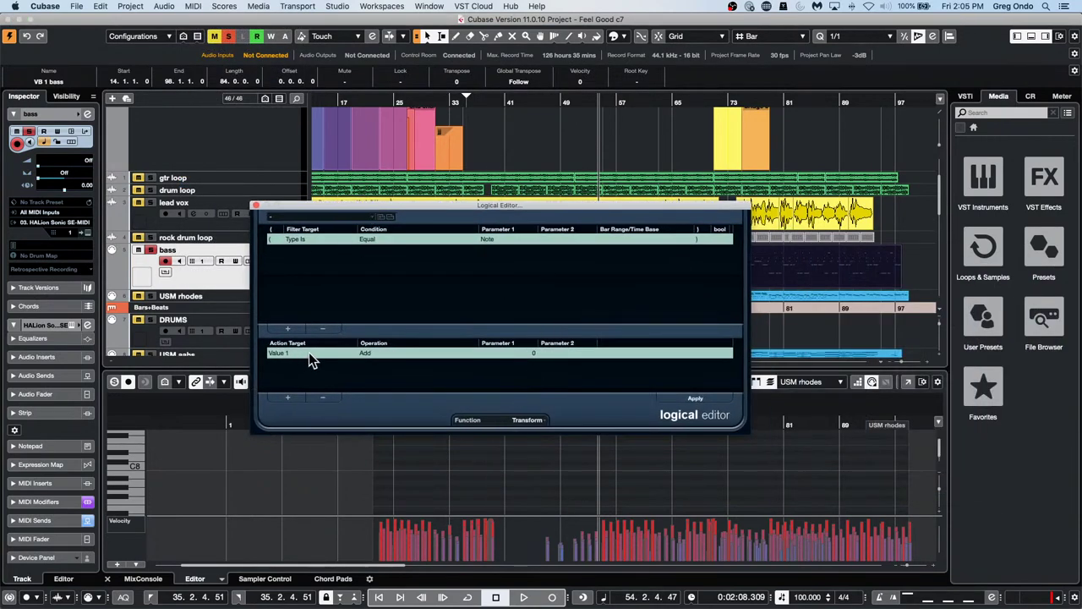
pyautogui.click(535, 353)
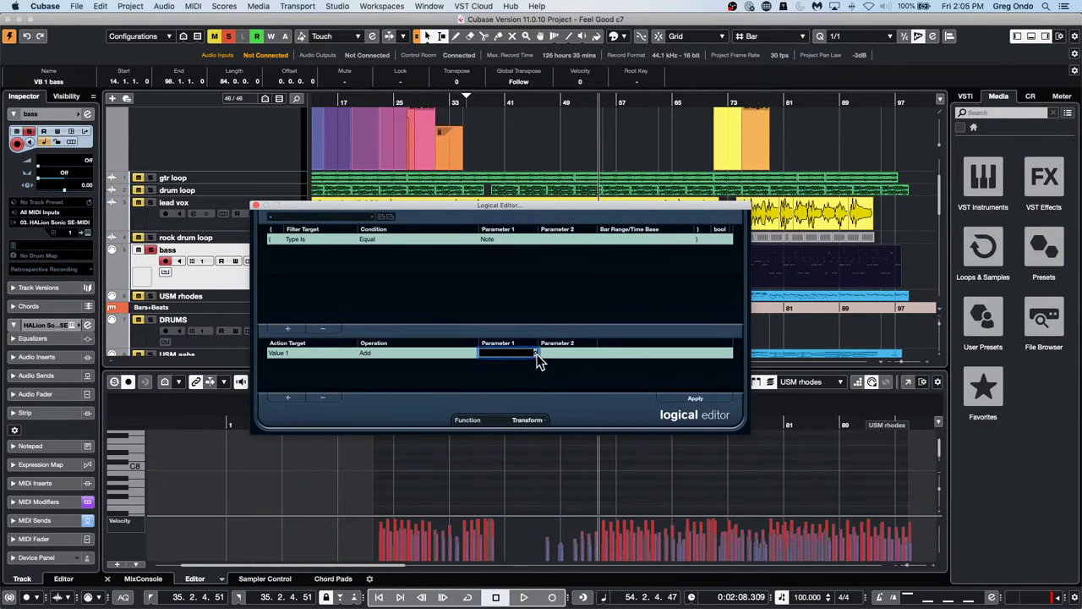
pyautogui.write('1')
pyautogui.press('Return')
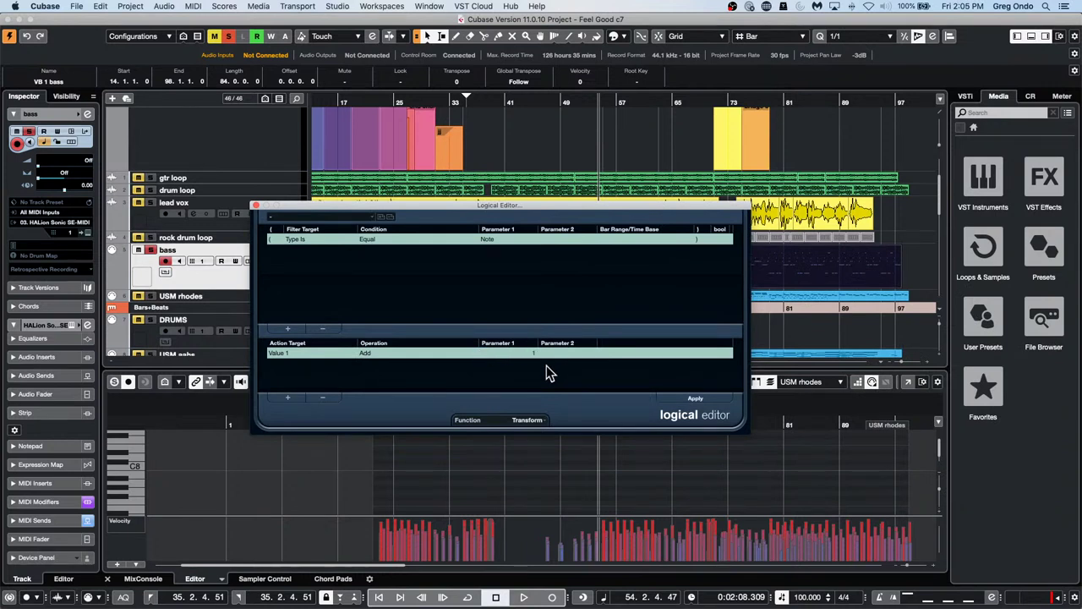
pyautogui.click(391, 357)
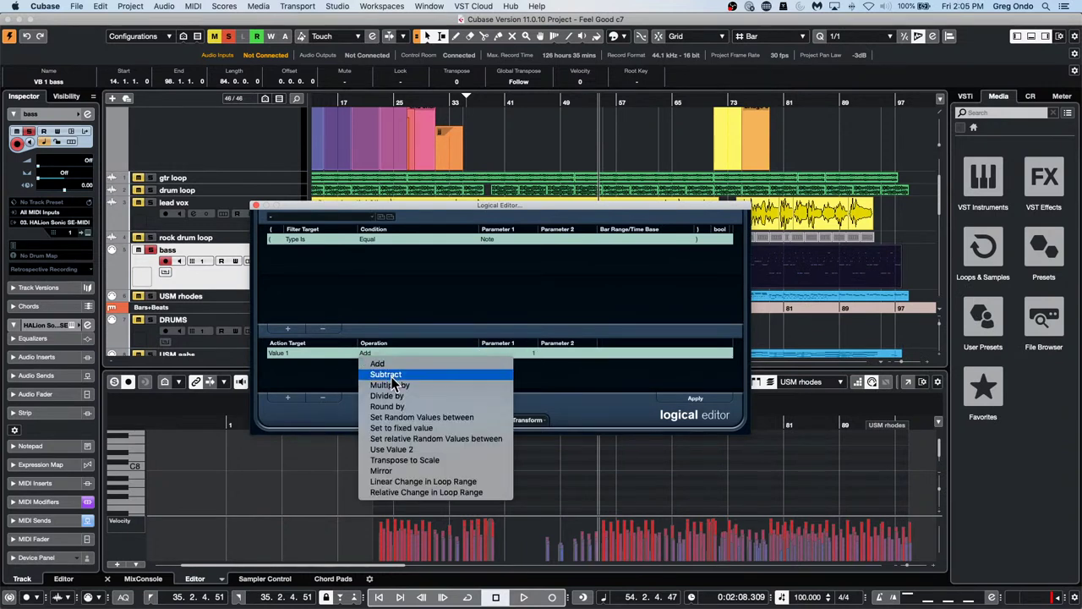
pyautogui.click(537, 364)
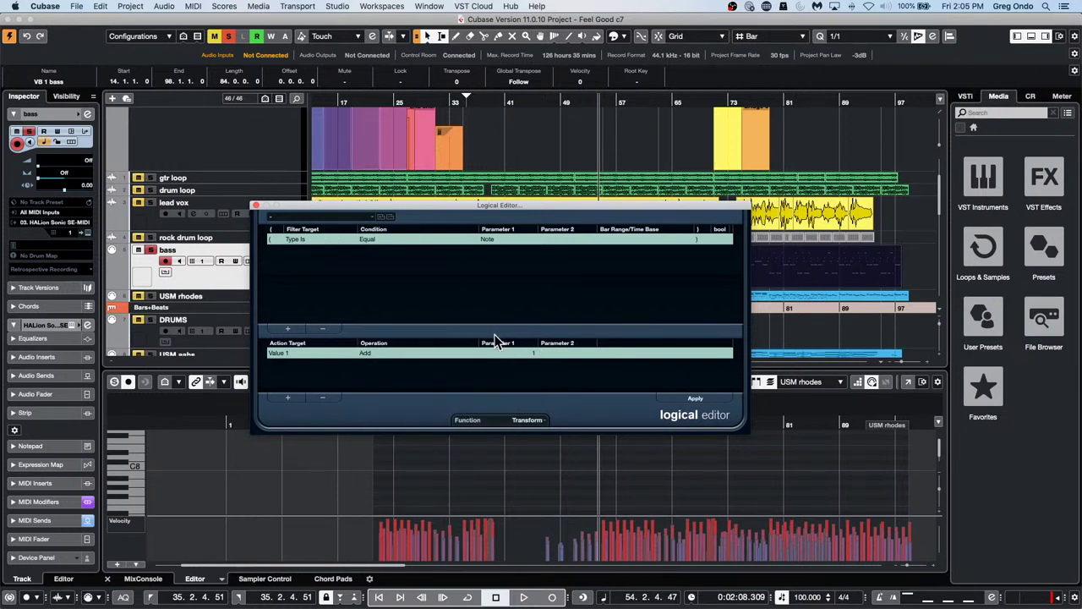
pyautogui.click(259, 206)
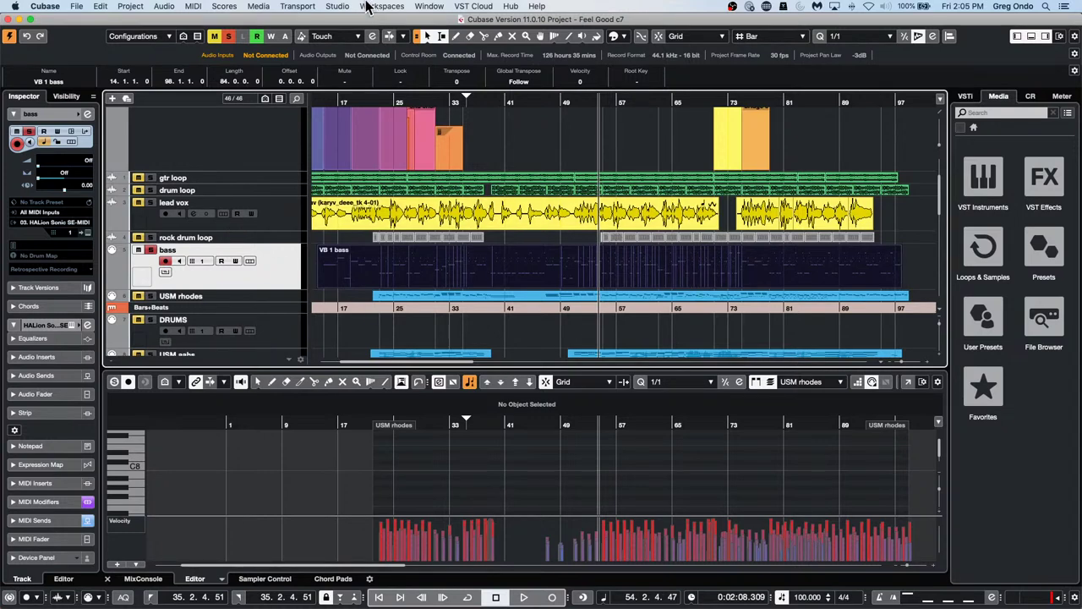
# - Browse Loops & Samples to the Sequel Library and select the 68Mod - Verse A - E.Piano loop
pyautogui.click(479, 90)
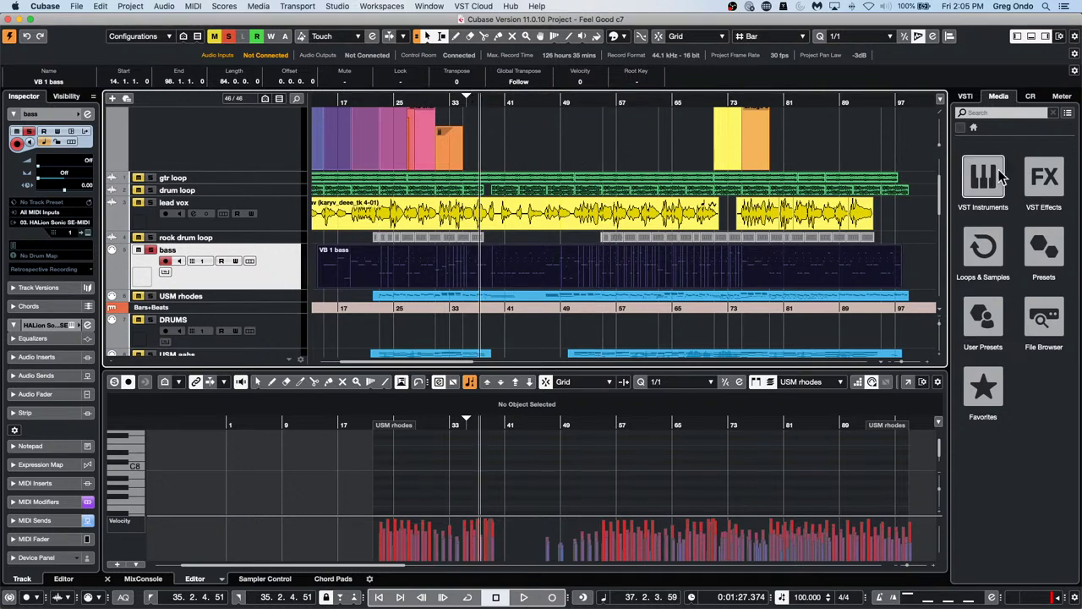
pyautogui.click(980, 246)
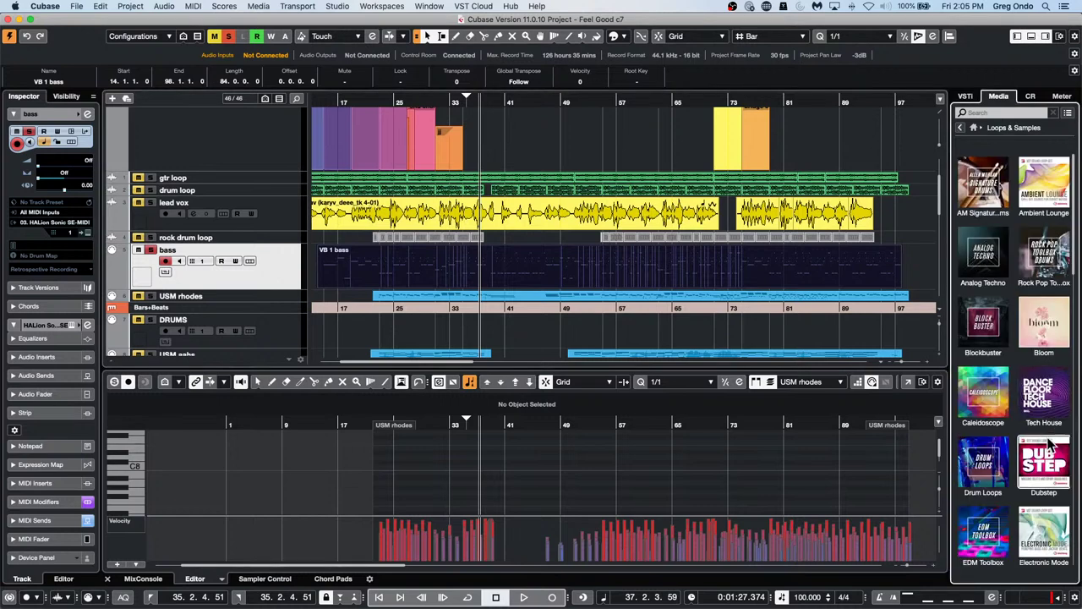
pyautogui.scroll(-10, 1048, 448)
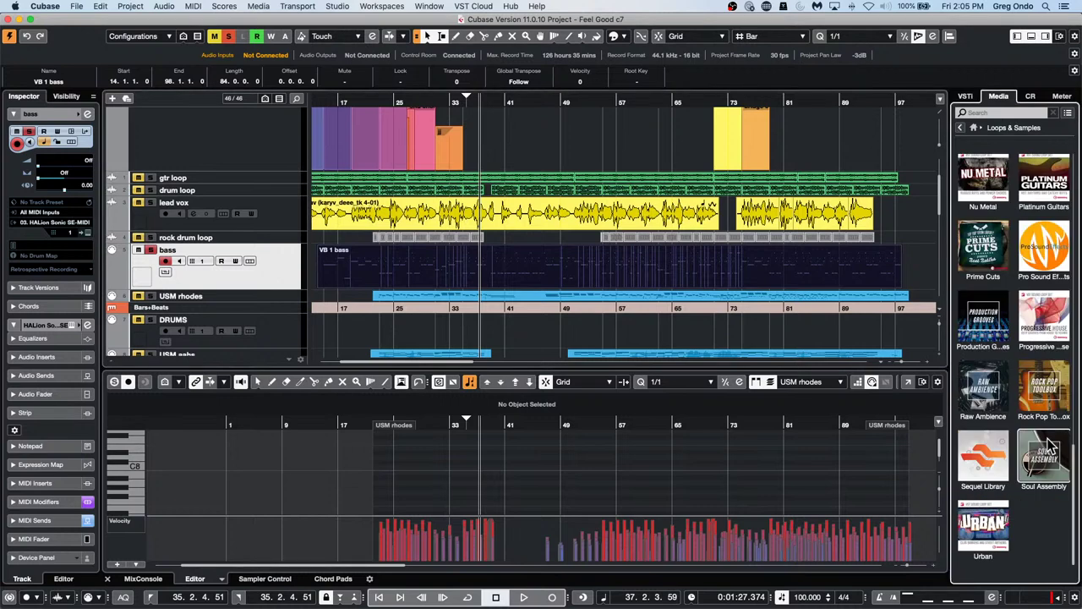
pyautogui.click(989, 457)
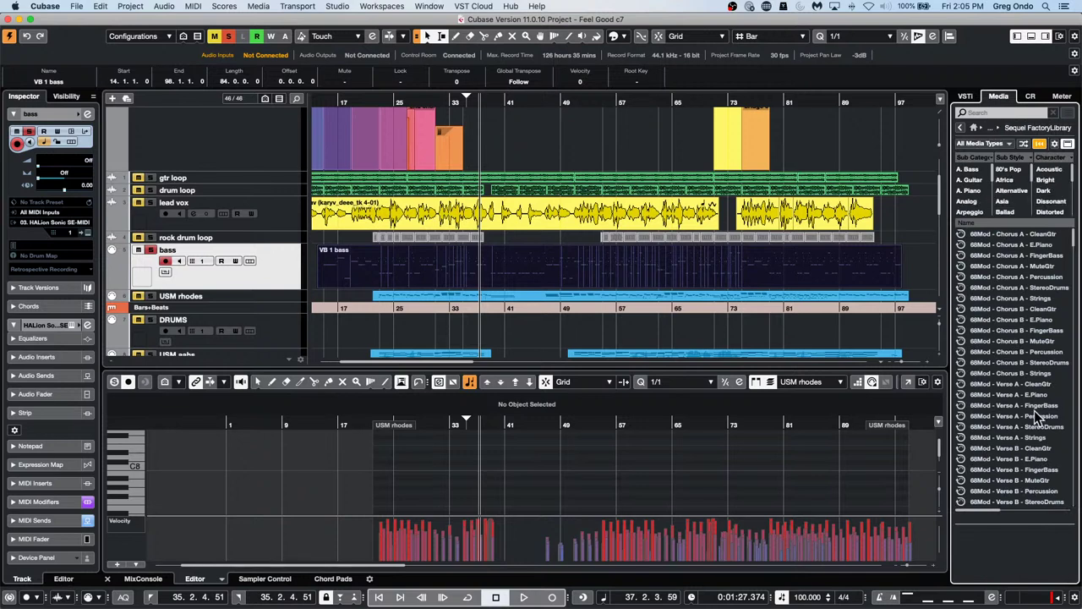
pyautogui.click(1006, 395)
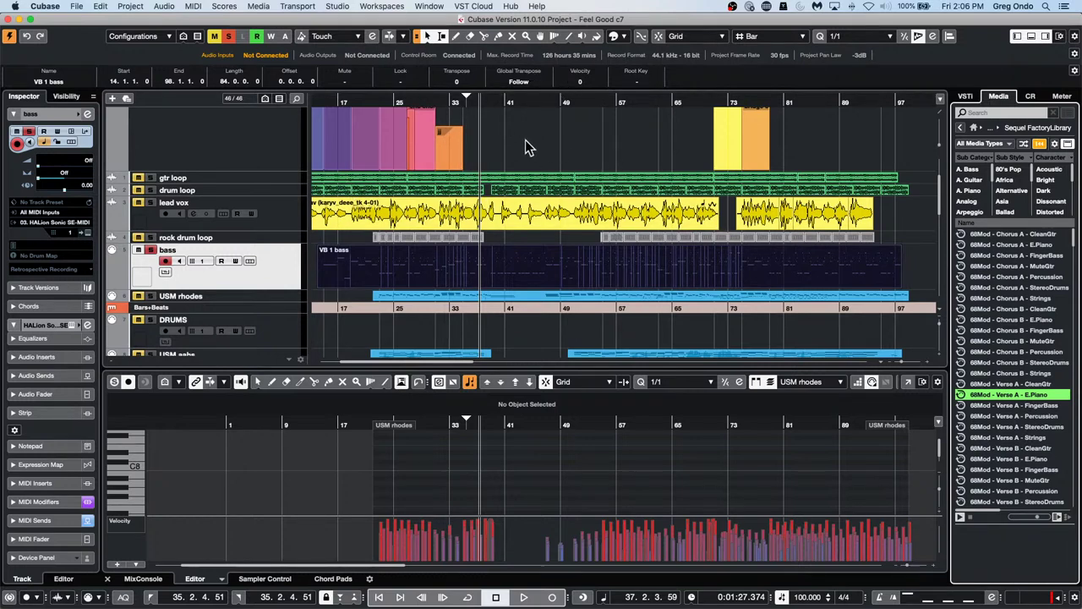
# - Return the media browser to the Loops & Samples overview and show the lead vox track's context commands
pyautogui.click(617, 133)
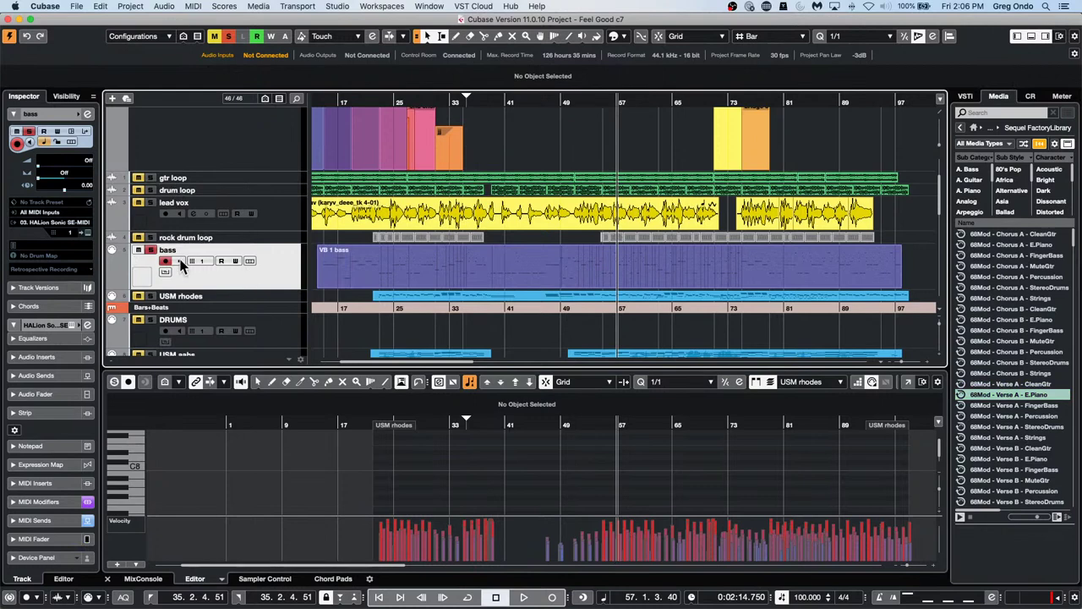
pyautogui.click(960, 127)
pyautogui.click(844, 127)
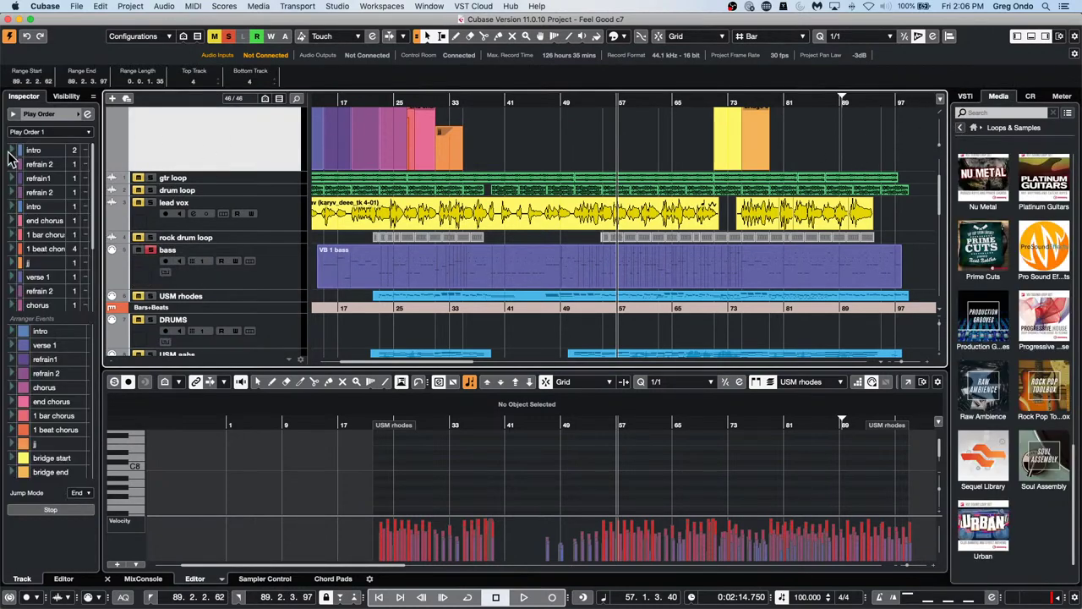
pyautogui.rightClick(276, 211)
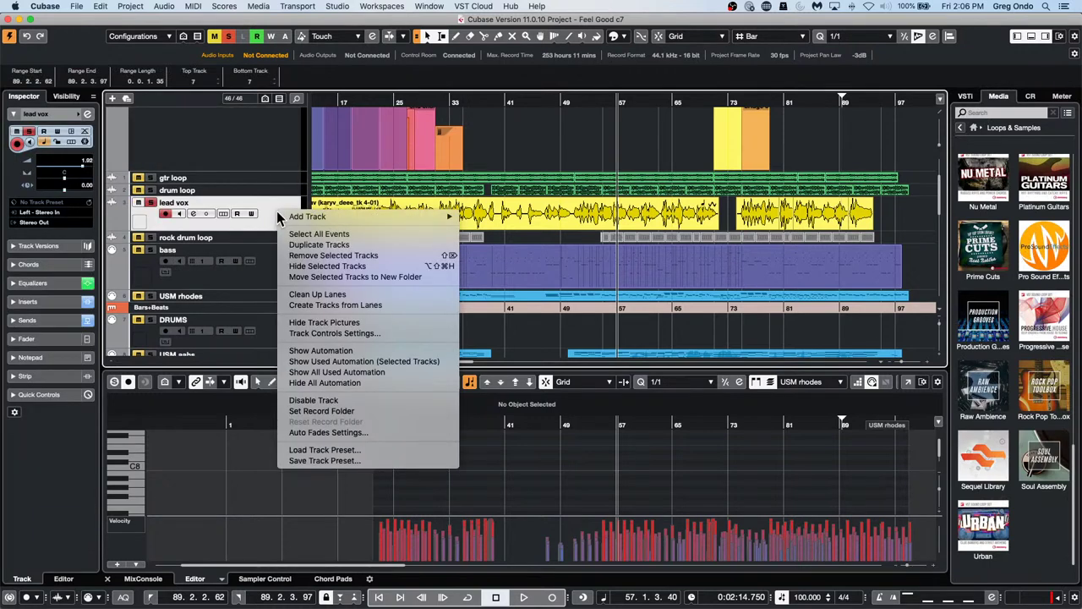
pyautogui.moveTo(366, 212)
# - Reopen the Sequel Library loops in the media browser and add a Transpose track below the lead vox track
pyautogui.click(983, 456)
pyautogui.click(996, 382)
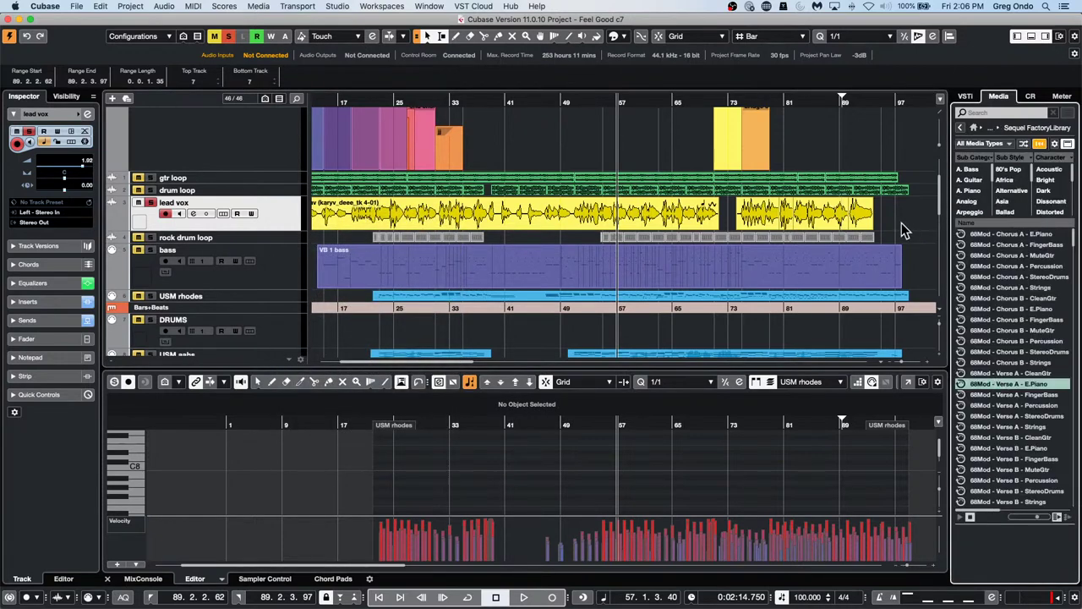
pyautogui.rightClick(276, 224)
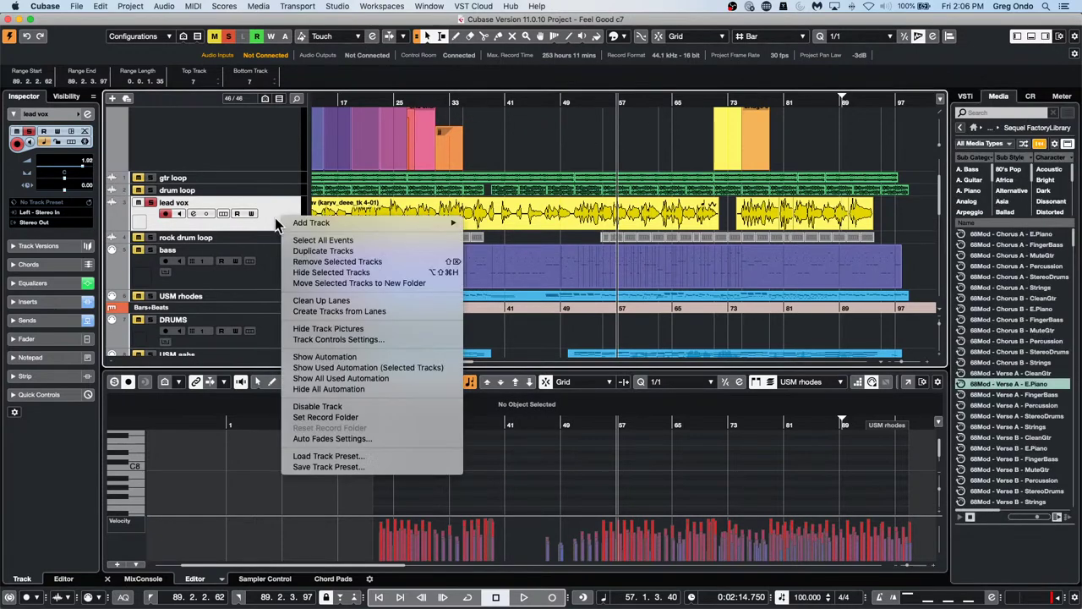
pyautogui.moveTo(346, 220)
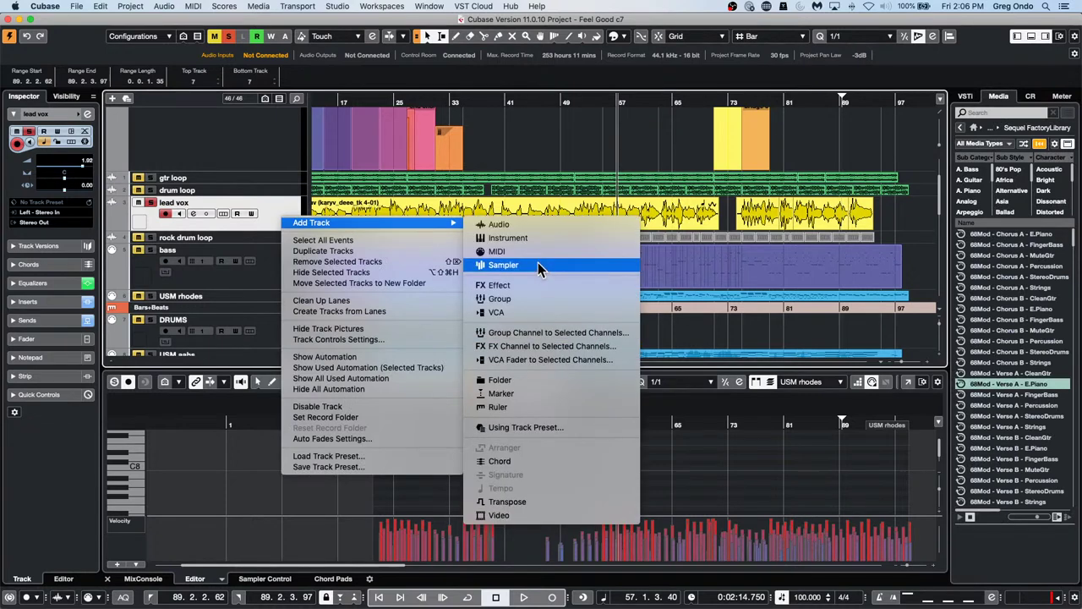
pyautogui.click(553, 500)
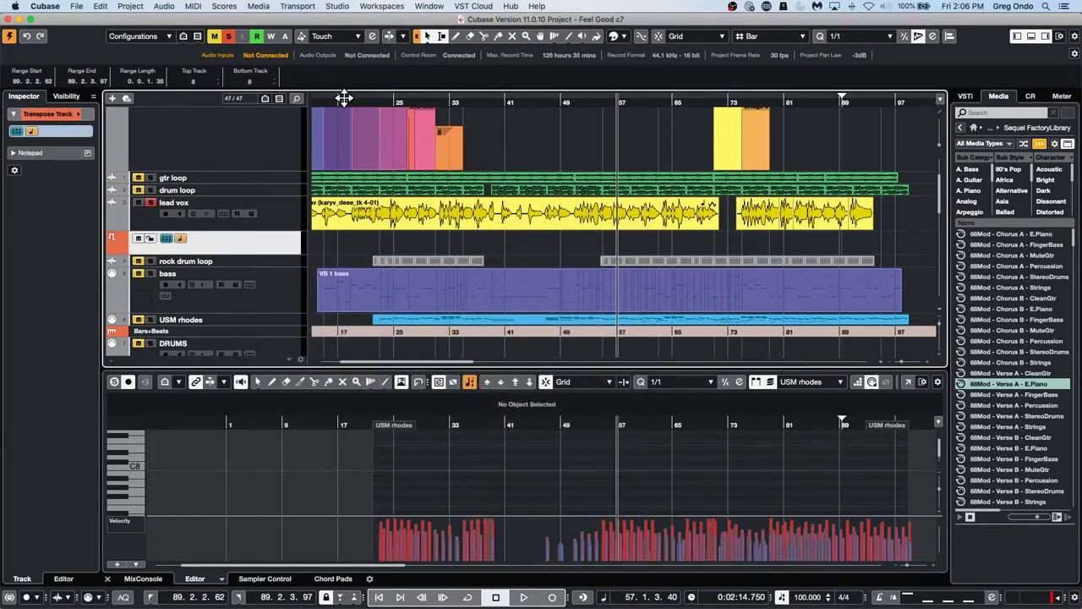
# - Start playback at about bar 9 and draw a transpose event at about bar 13 on the Transpose track
pyautogui.moveTo(344, 100); pyautogui.dragTo(370, 108)
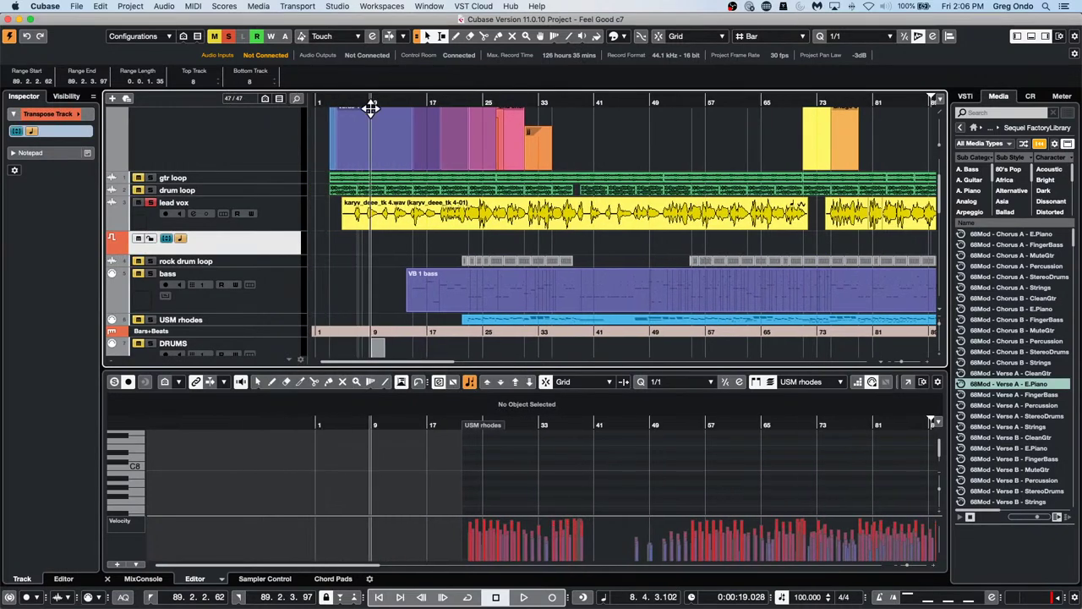
pyautogui.press('space')
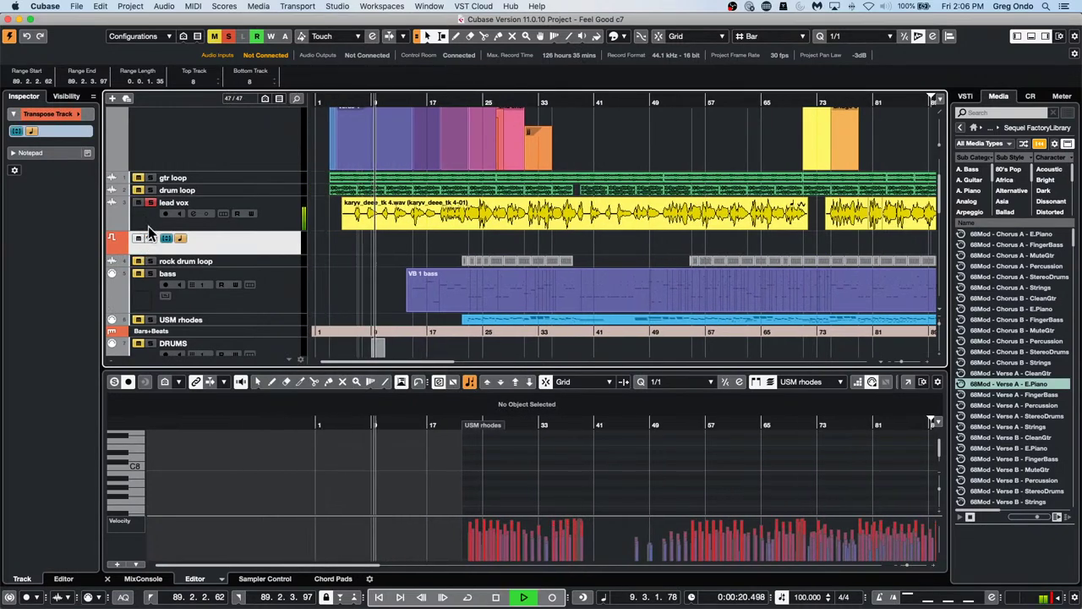
pyautogui.rightClick(386, 260)
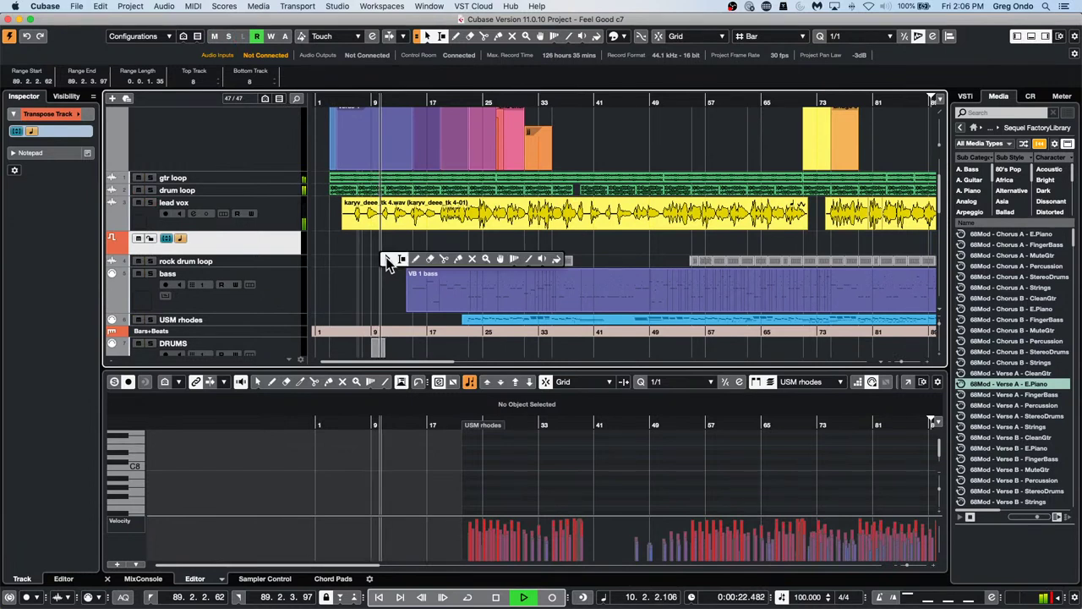
pyautogui.click(415, 259)
pyautogui.click(405, 243)
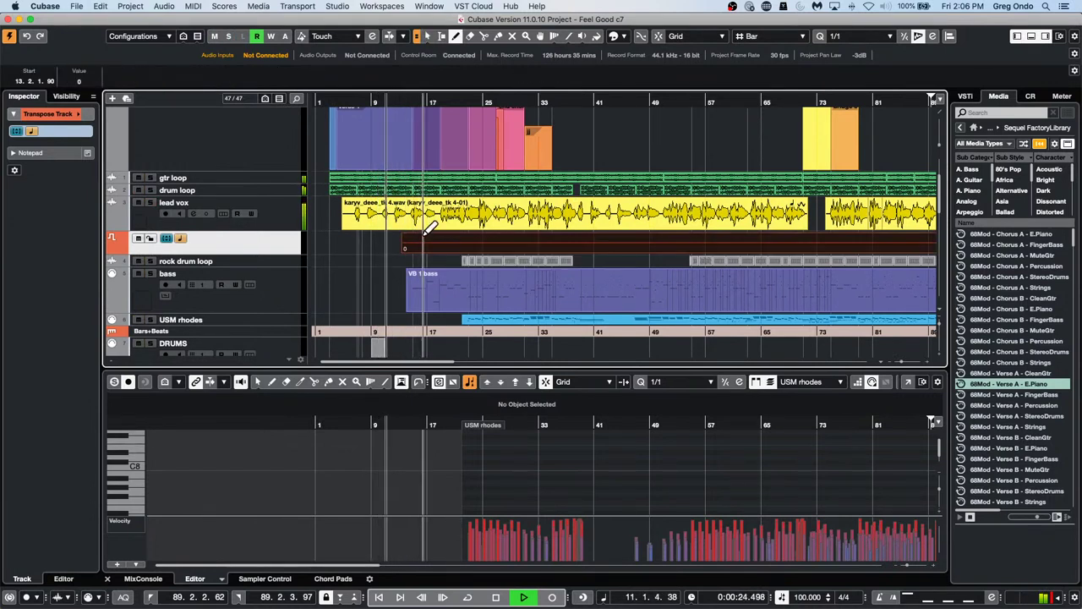
# - Set the value of the transpose event at bar 13 to -1
pyautogui.press('1')
pyautogui.click(407, 249)
pyautogui.click(407, 249)
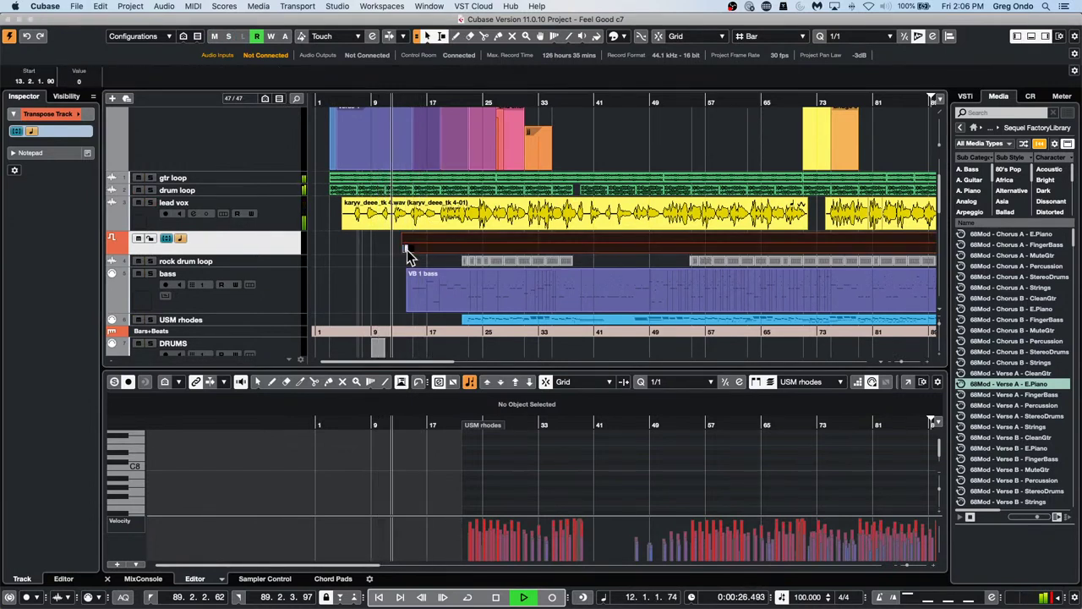
pyautogui.write('-1')
pyautogui.click(398, 253)
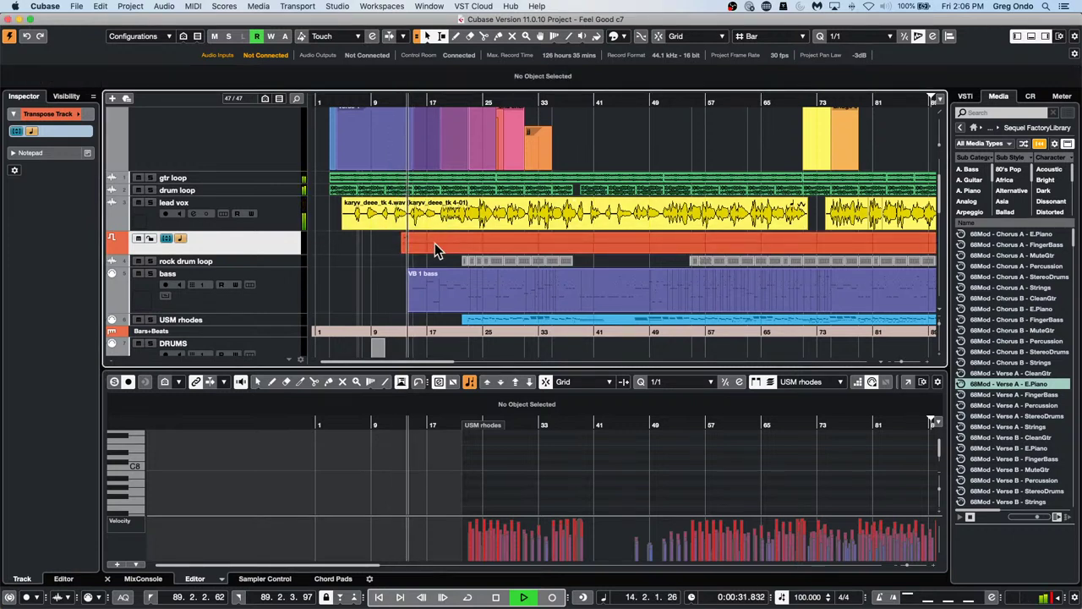
# - Draw a second transpose event at about bar 16 on the Transpose track and set its value to 2
pyautogui.press('8')
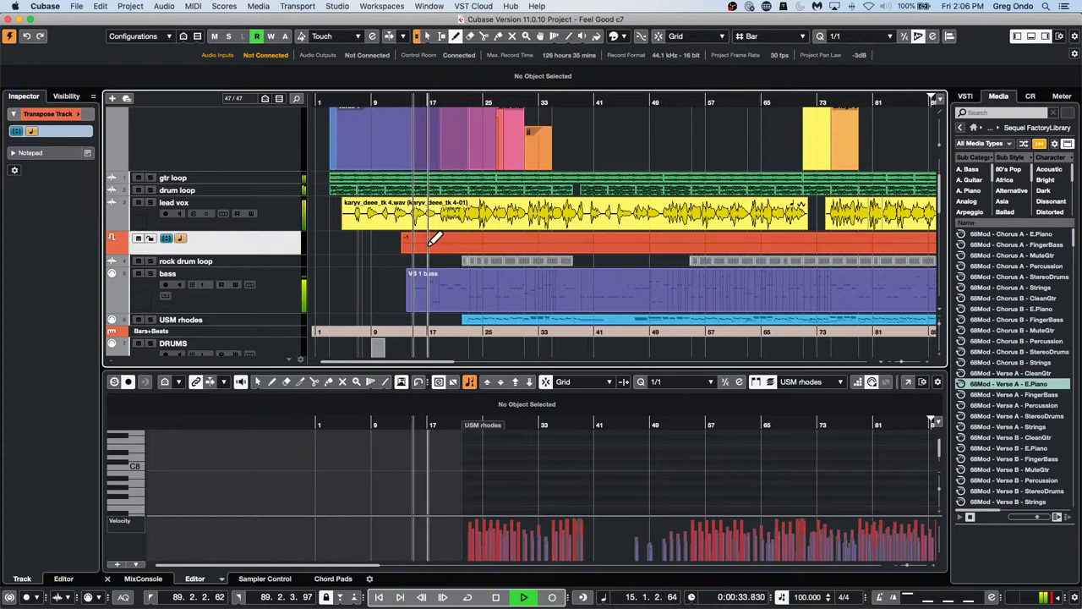
pyautogui.click(431, 243)
pyautogui.press('1')
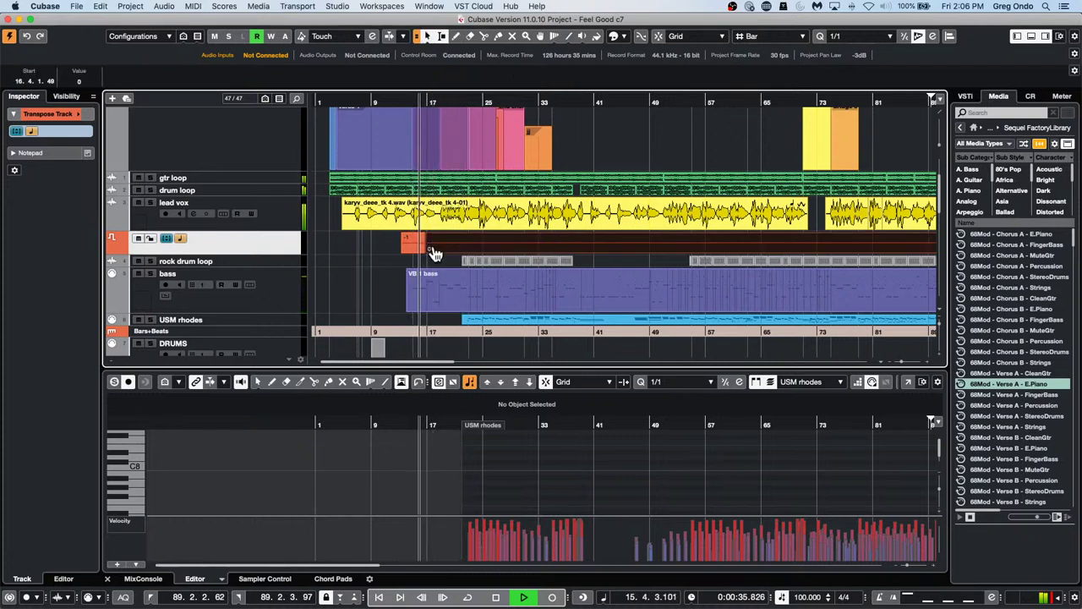
pyautogui.click(431, 249)
pyautogui.write('2')
pyautogui.press('Return')
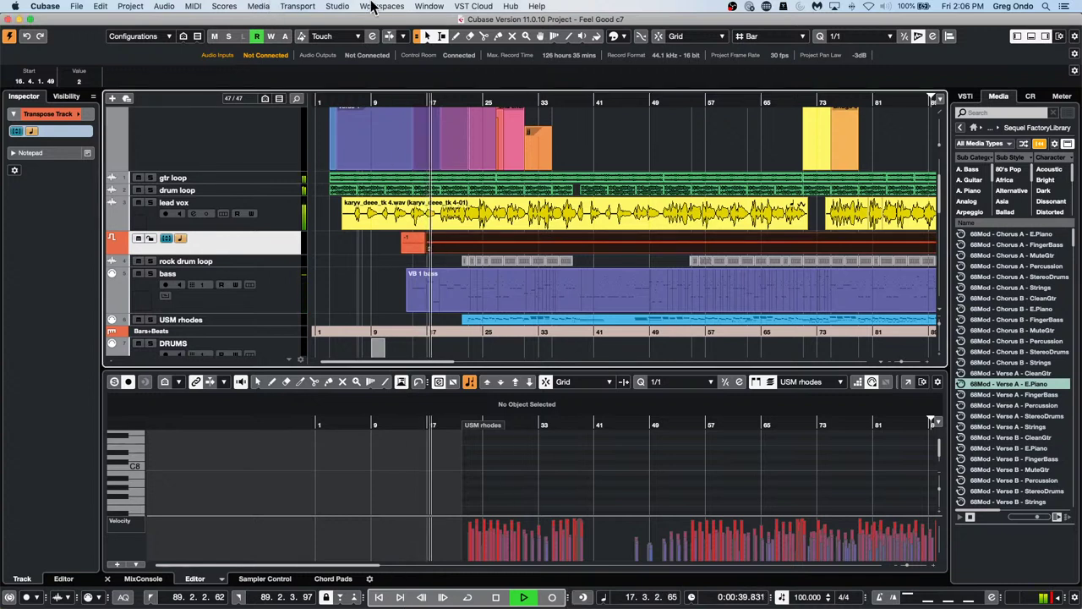
# - Play the transposed section again and examine the transpose settings of the lead vox and drum loop clips
pyautogui.click(379, 250)
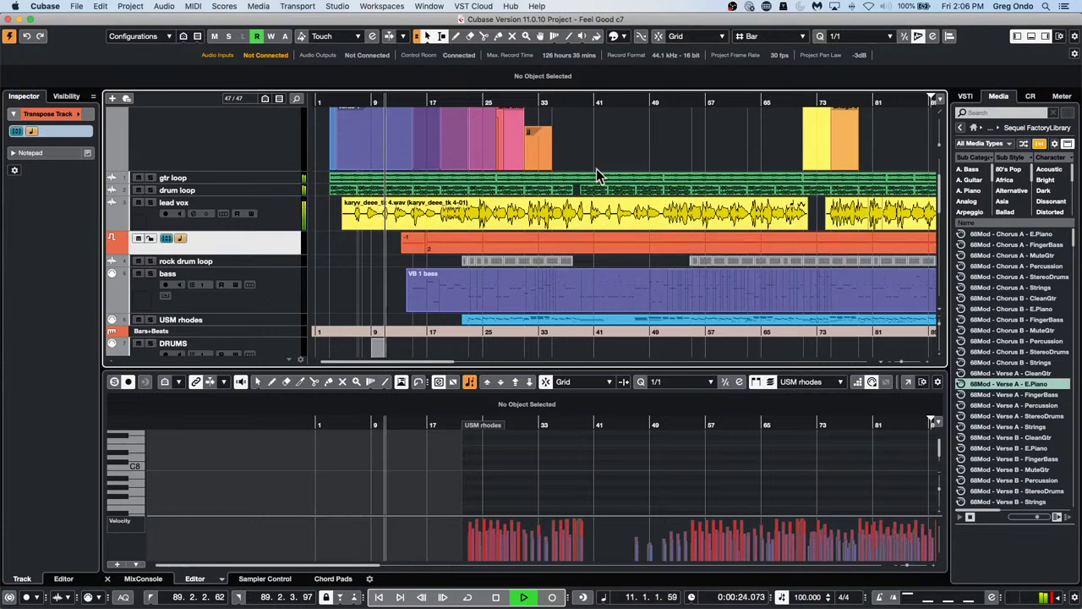
pyautogui.click(532, 221)
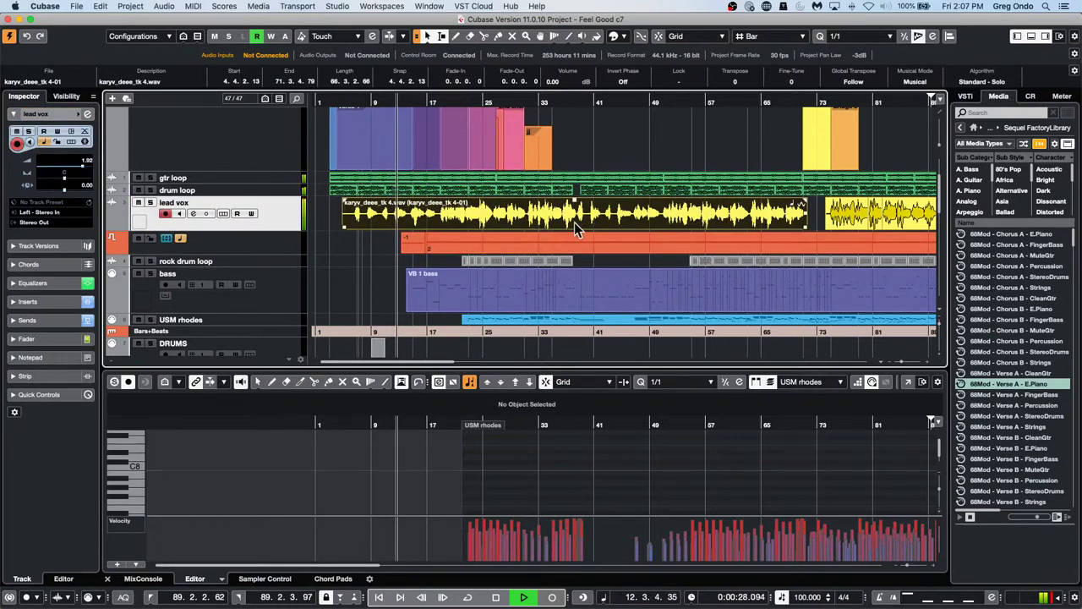
pyautogui.click(243, 266)
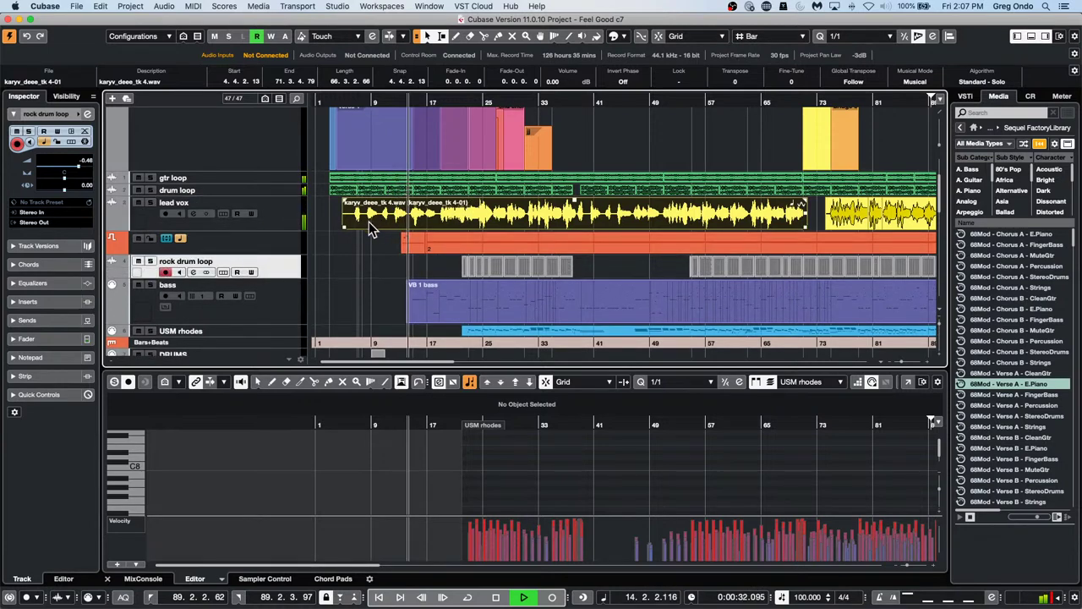
pyautogui.scroll(-1, 372, 229)
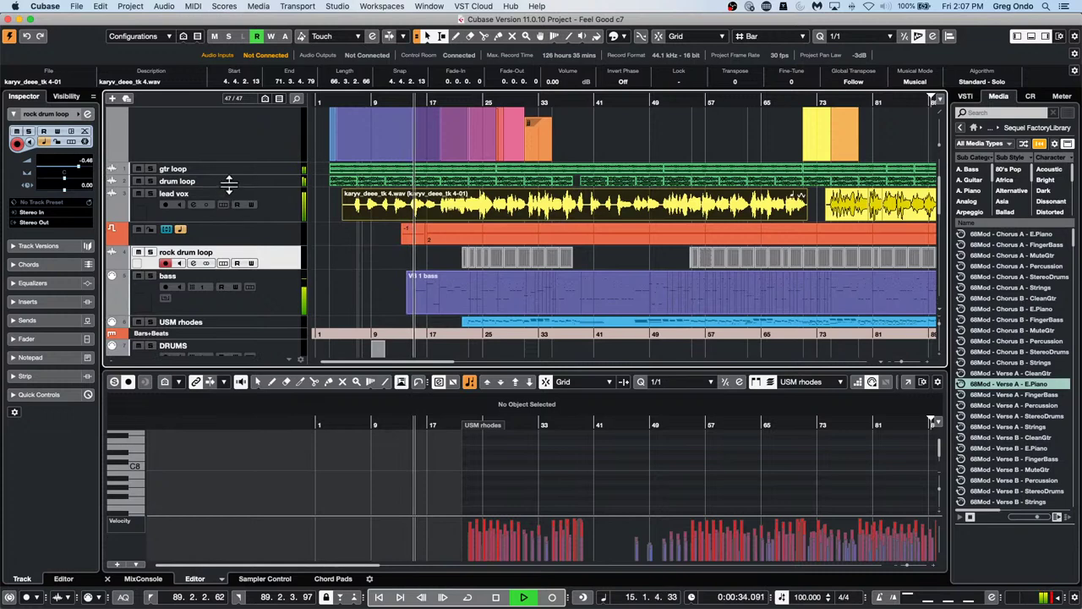
pyautogui.click(387, 182)
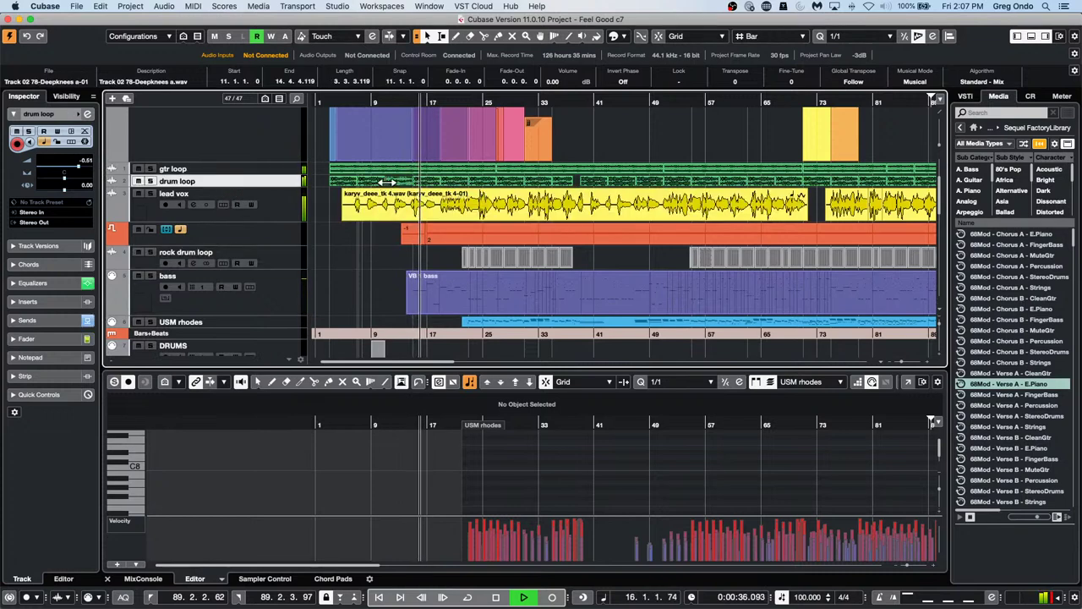
pyautogui.click(326, 181)
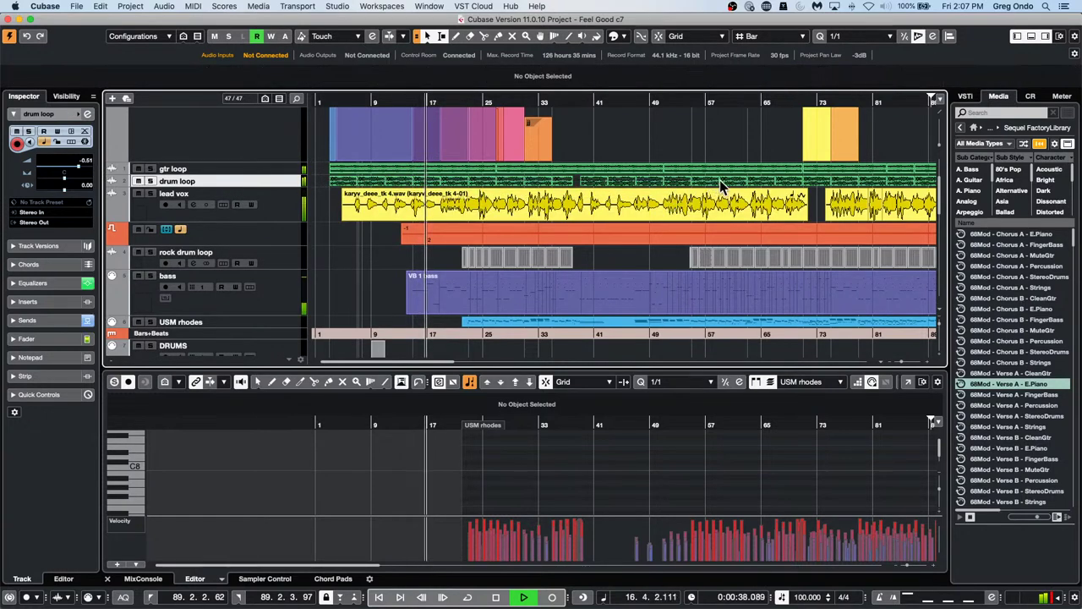
pyautogui.click(720, 184)
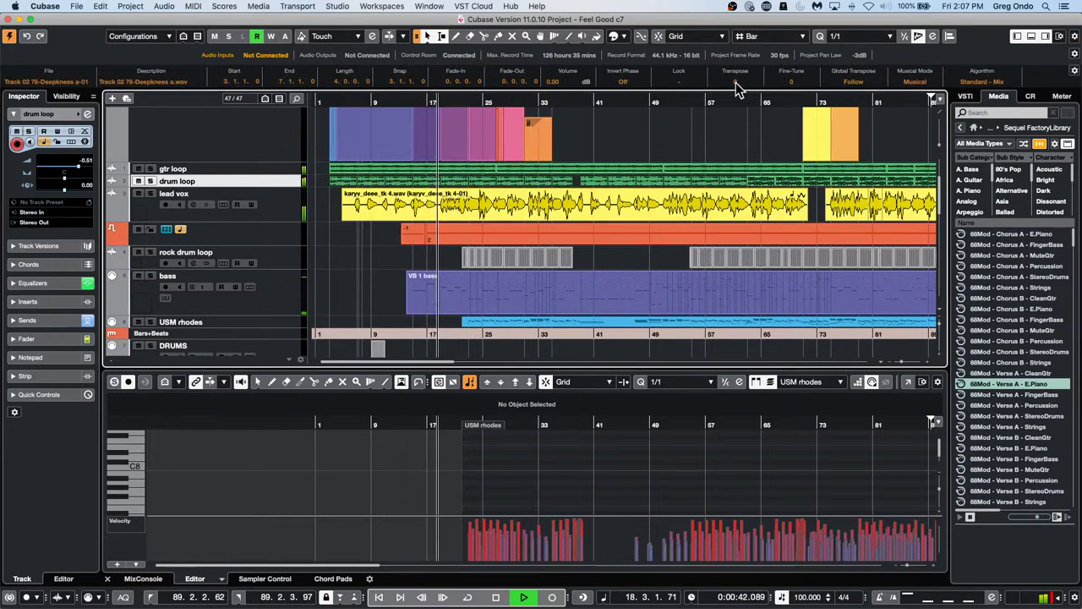
pyautogui.press('space')
pyautogui.click(616, 150)
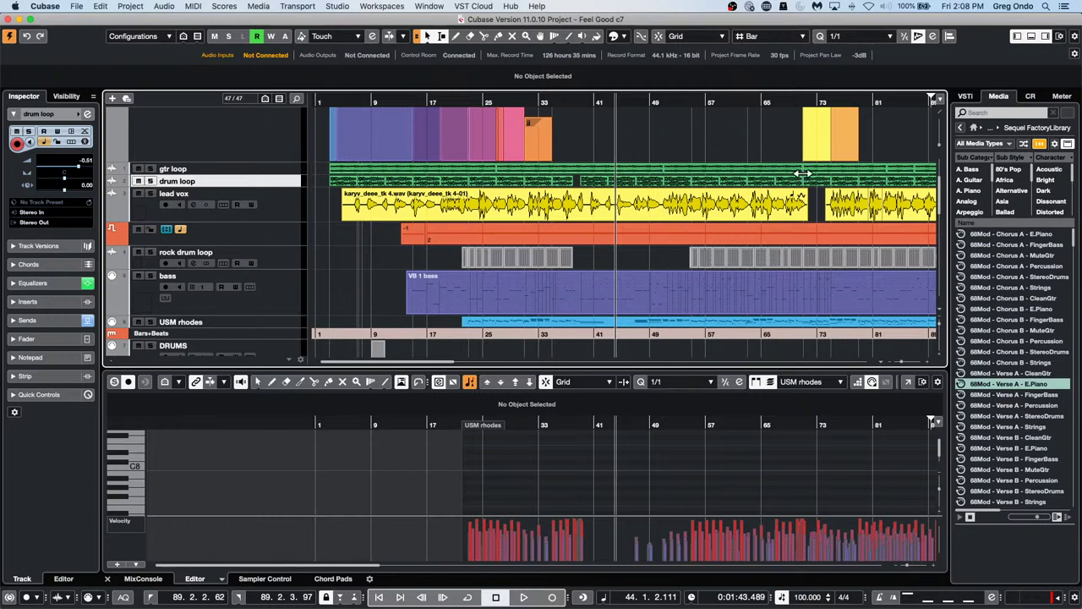
# - View the MIDI File export and import options in the Preferences and close them without changes
pyautogui.click(77, 7)
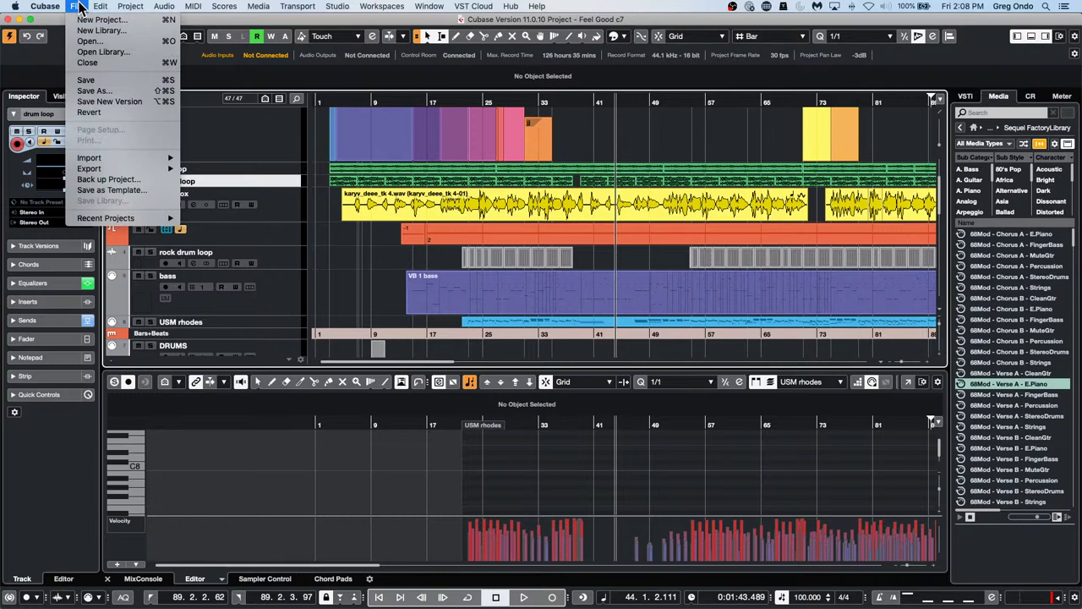
pyautogui.moveTo(53, 9)
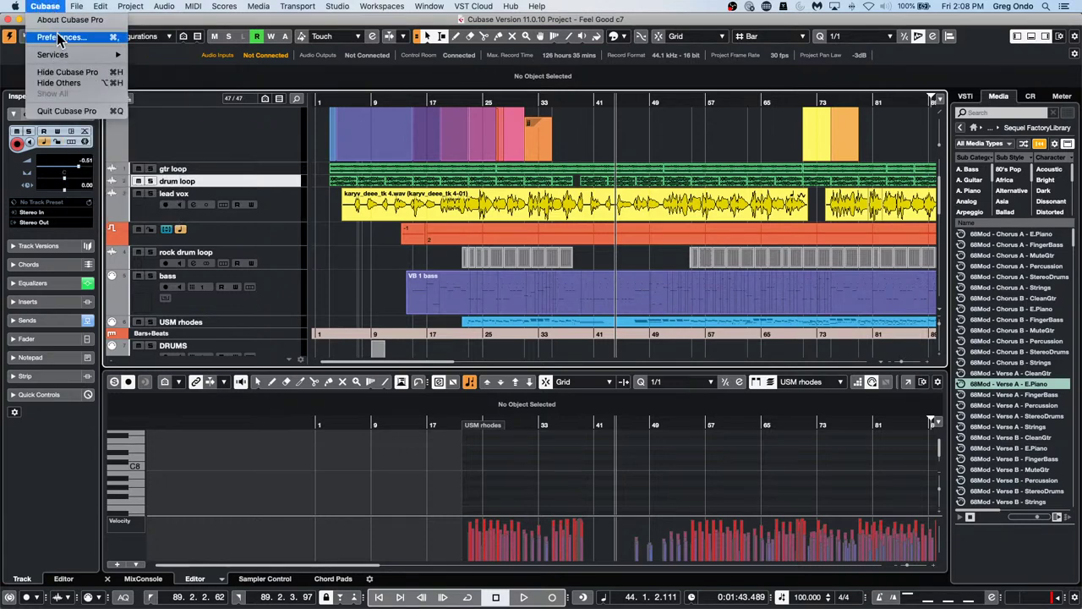
pyautogui.click(59, 38)
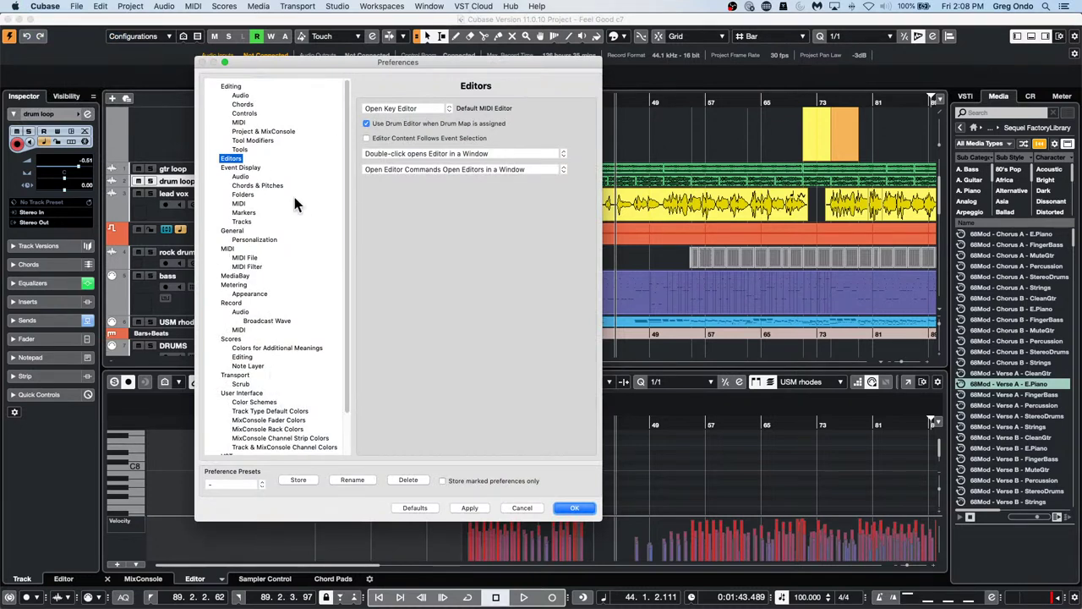
pyautogui.click(252, 258)
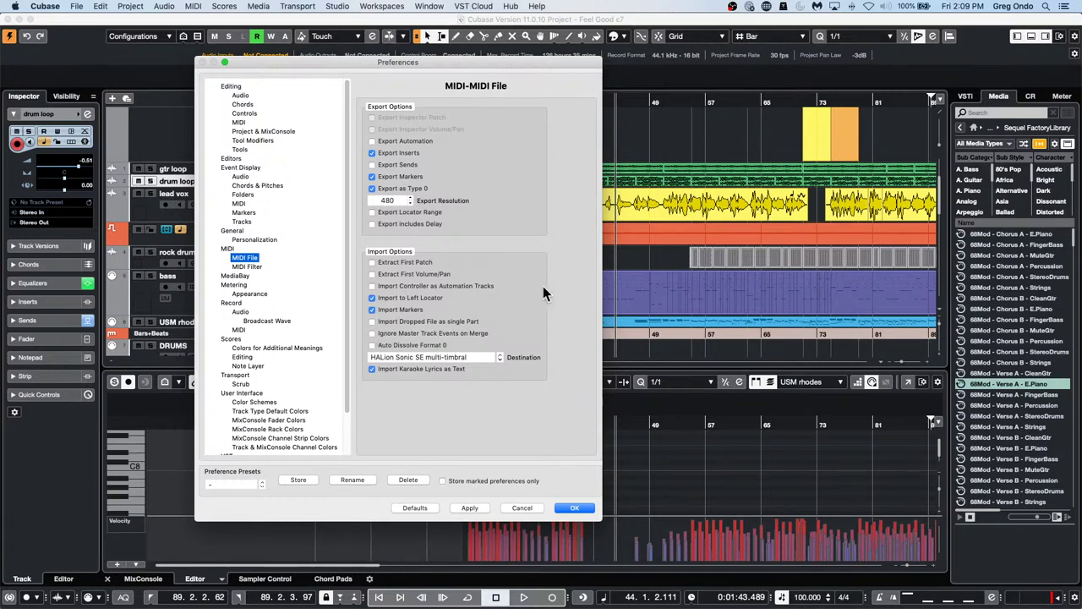
pyautogui.click(521, 508)
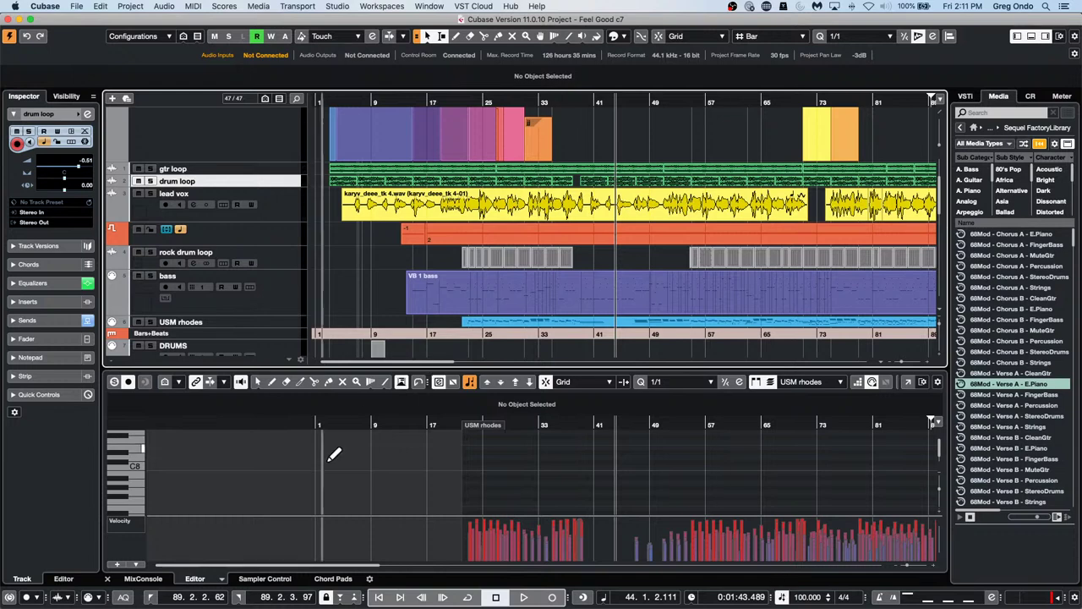
# - Play from about bar 5 with the lead vox track's sends open and lower its FX 2 send to -oo
pyautogui.click(274, 196)
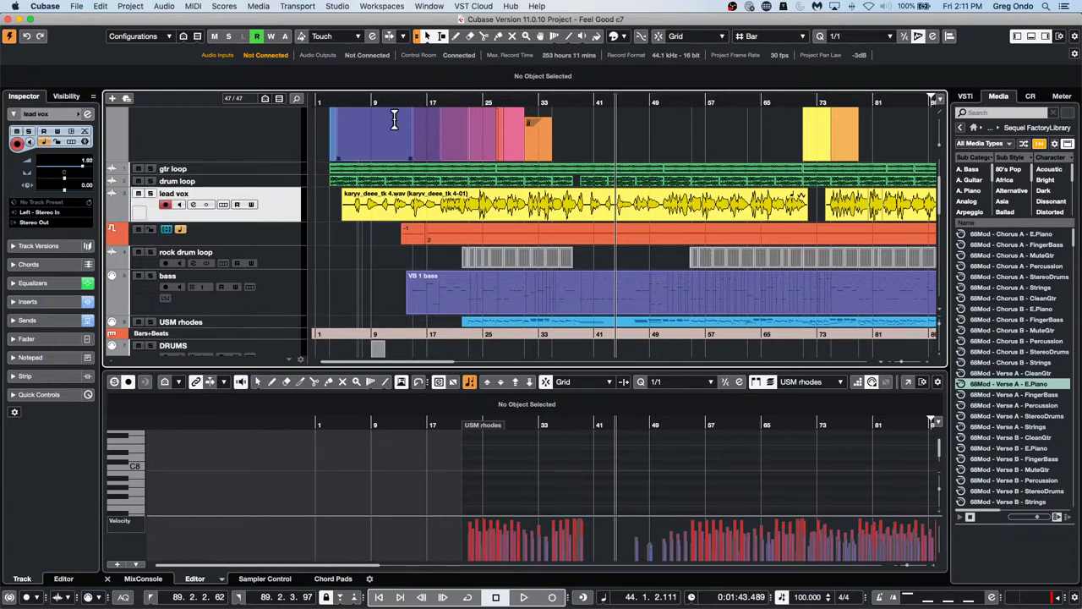
pyautogui.moveTo(371, 97); pyautogui.dragTo(338, 131)
pyautogui.press('space')
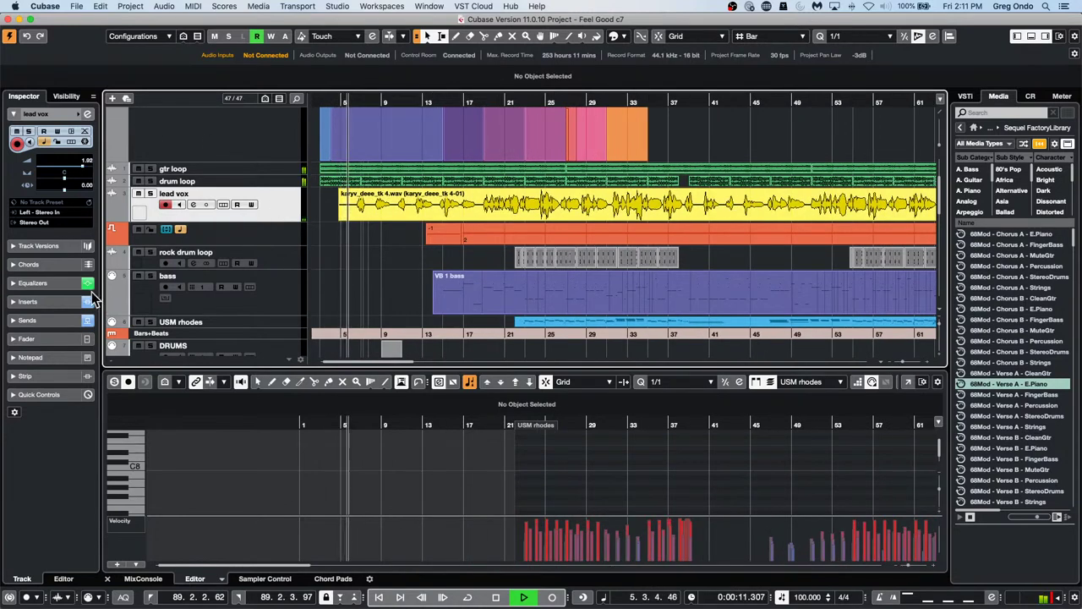
pyautogui.click(49, 321)
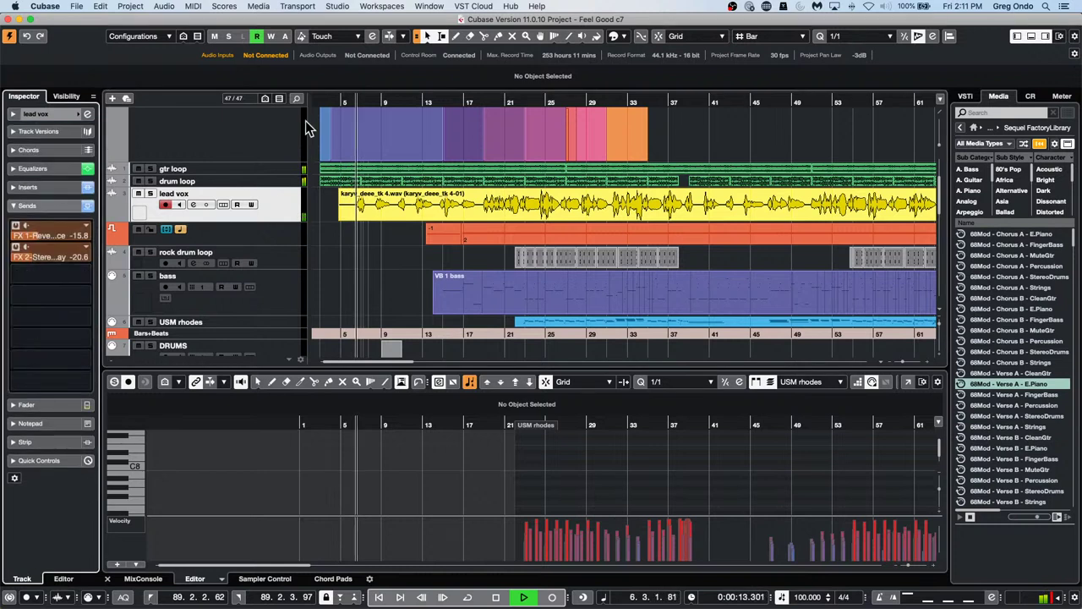
pyautogui.moveTo(26, 256); pyautogui.dragTo(81, 258)
pyautogui.moveTo(73, 268); pyautogui.dragTo(19, 266)
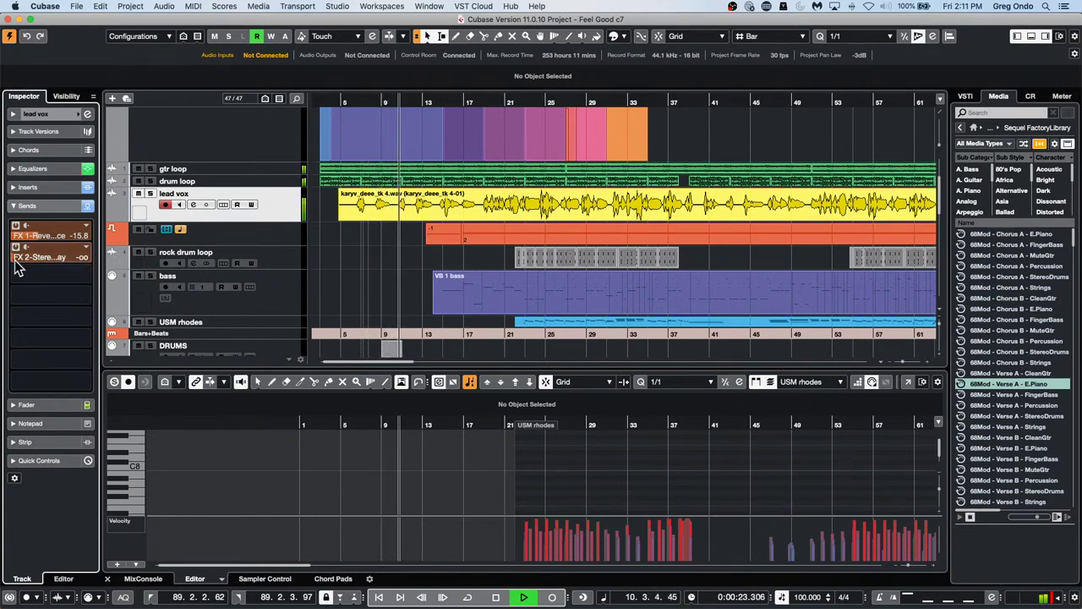
pyautogui.press('space')
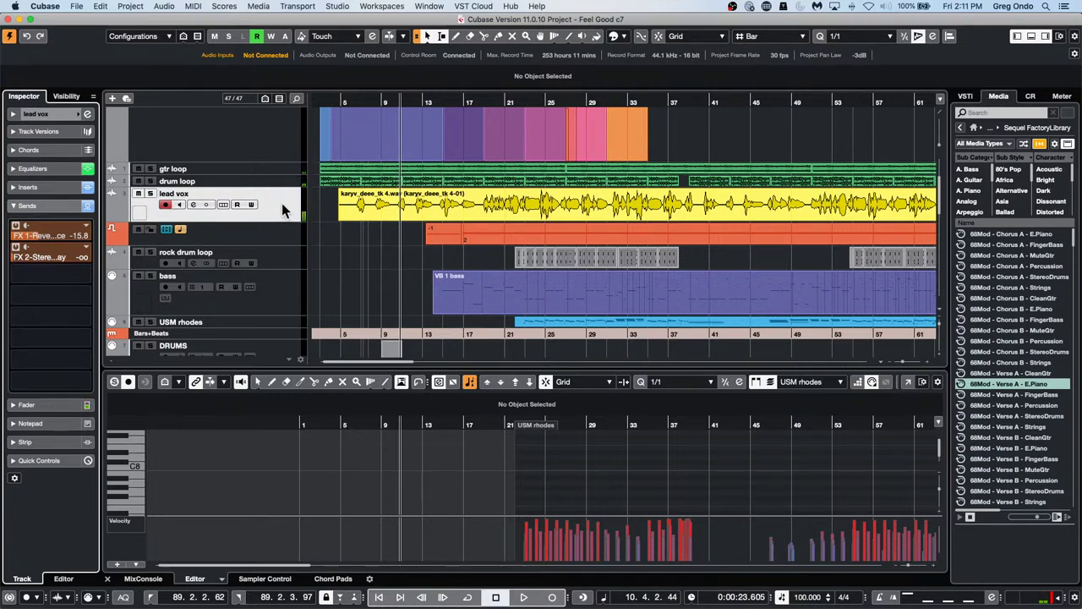
# - Enable automation writing on all tracks and record level moves on the lead vox FX 2 send while playing from about bar 6
pyautogui.click(347, 101)
pyautogui.press('space')
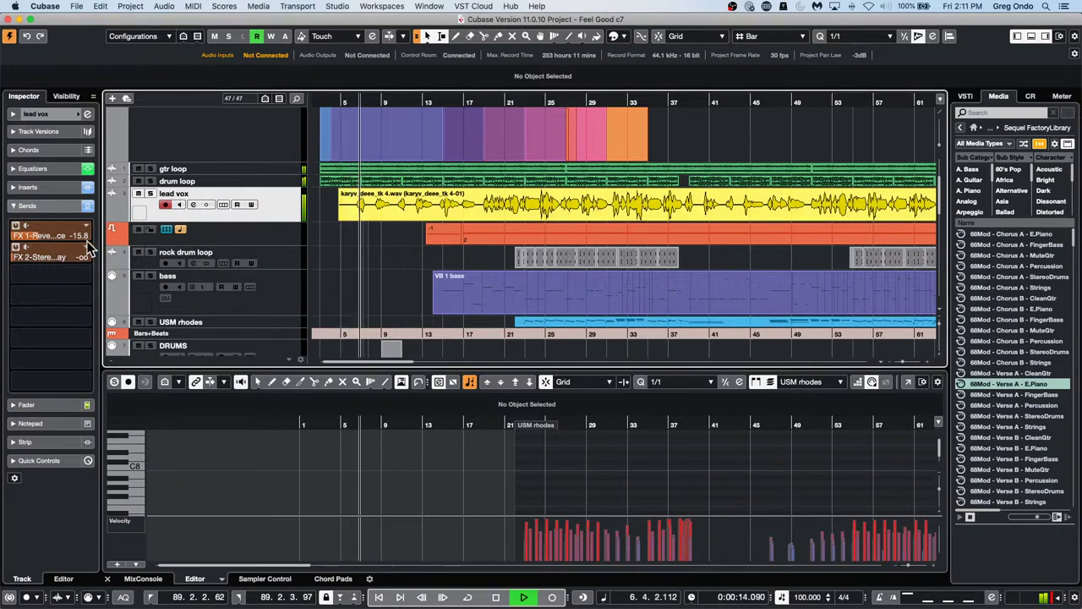
pyautogui.press('space')
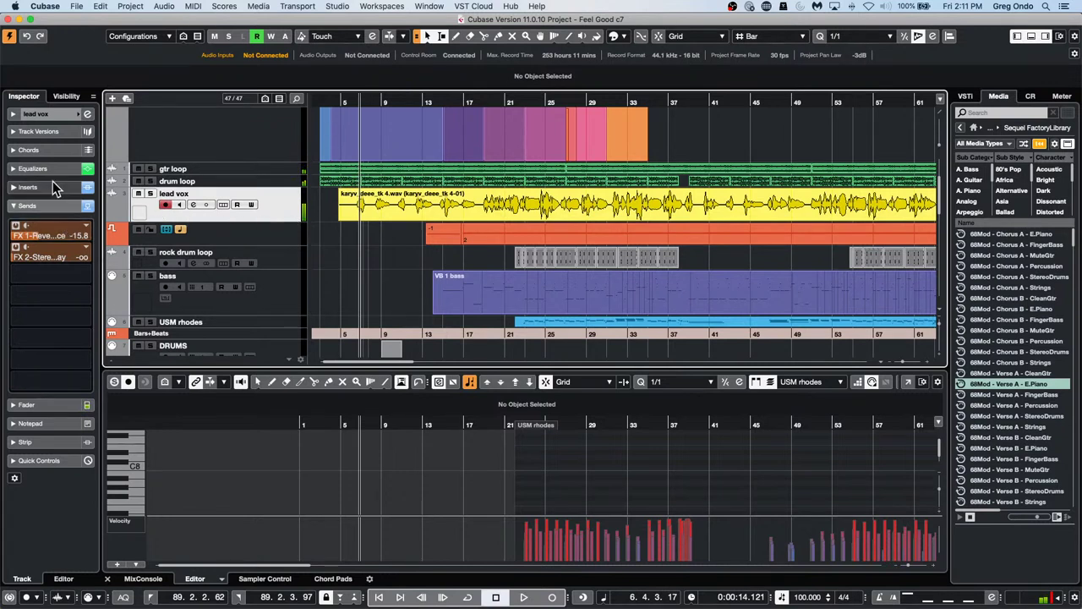
pyautogui.click(270, 35)
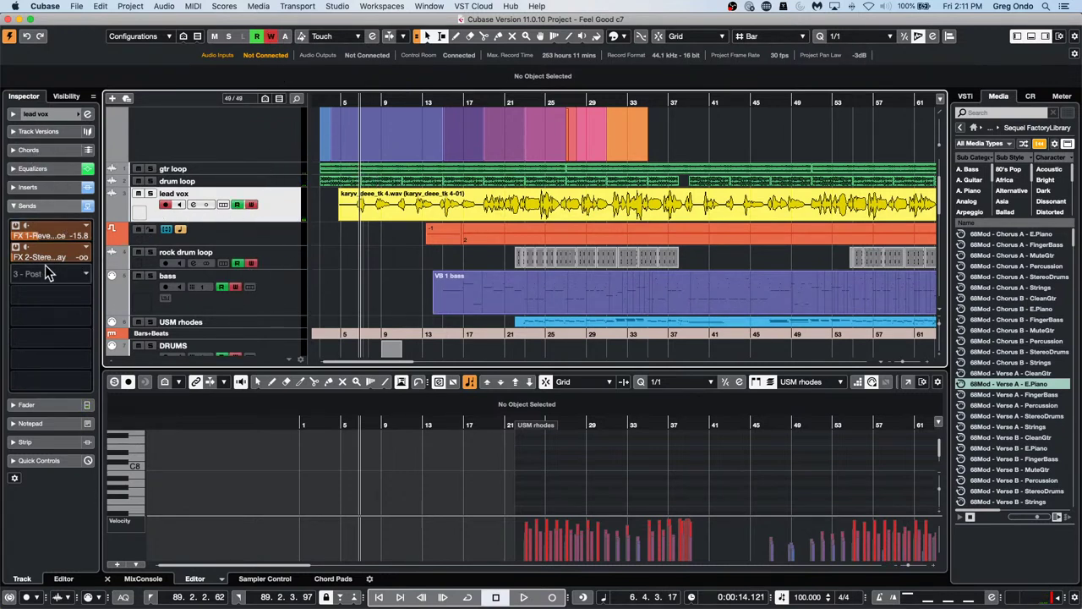
pyautogui.press('space')
pyautogui.moveTo(23, 258)
pyautogui.mouseDown()
pyautogui.moveTo(124, 250)
pyautogui.moveTo(28, 271)
pyautogui.mouseUp()
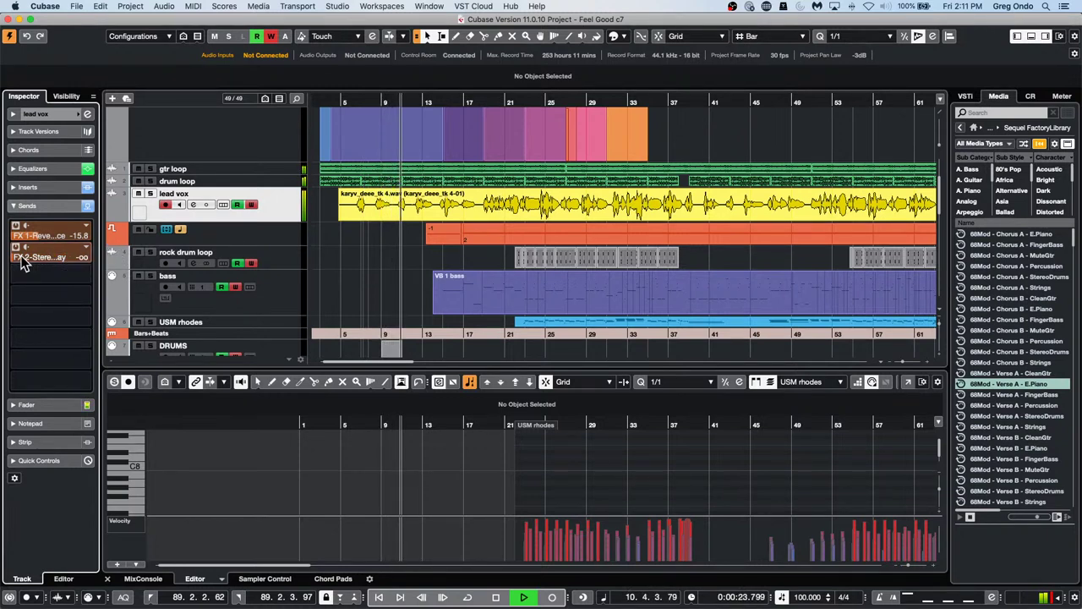
pyautogui.moveTo(35, 254)
pyautogui.mouseDown()
pyautogui.moveTo(94, 254)
pyautogui.moveTo(54, 260)
pyautogui.mouseUp()
pyautogui.press('space')
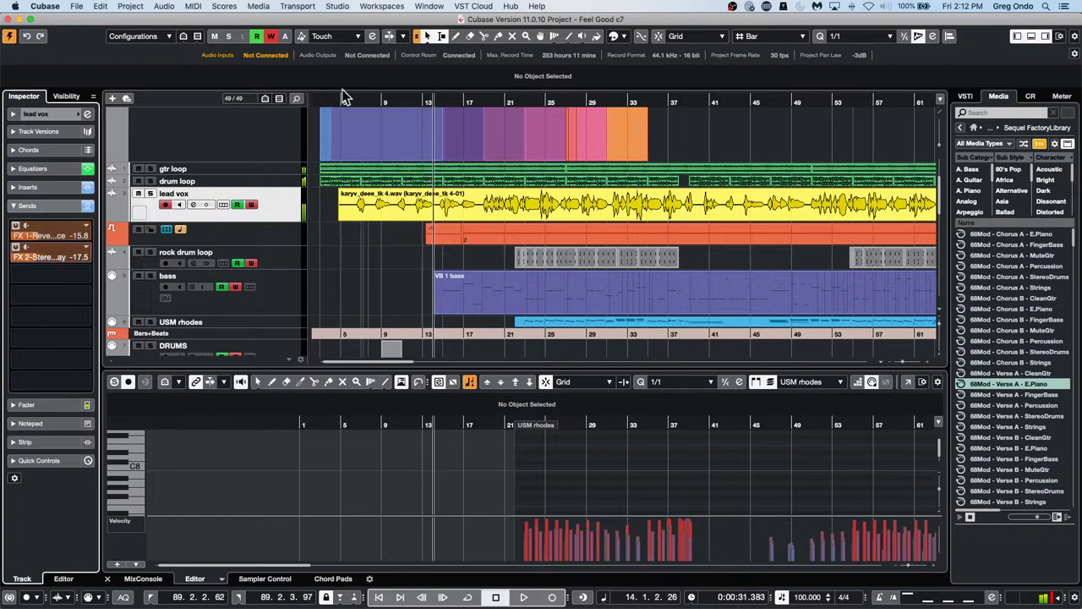
# - Play back from about bar 6 to review the FX 2 send automation recorded on the lead vox track
pyautogui.click(367, 102)
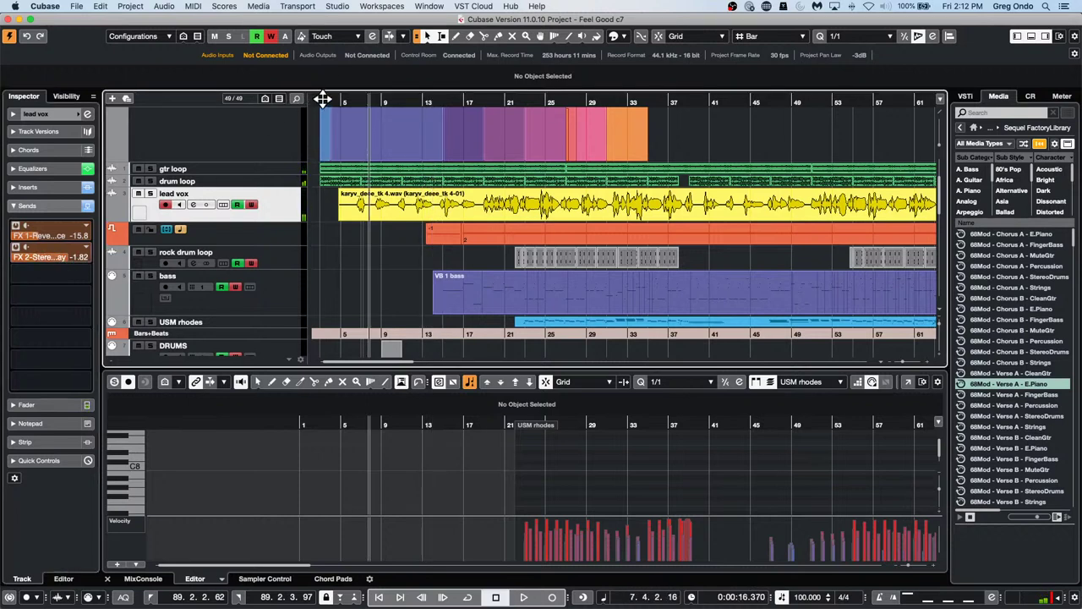
pyautogui.click(358, 102)
pyautogui.press('space')
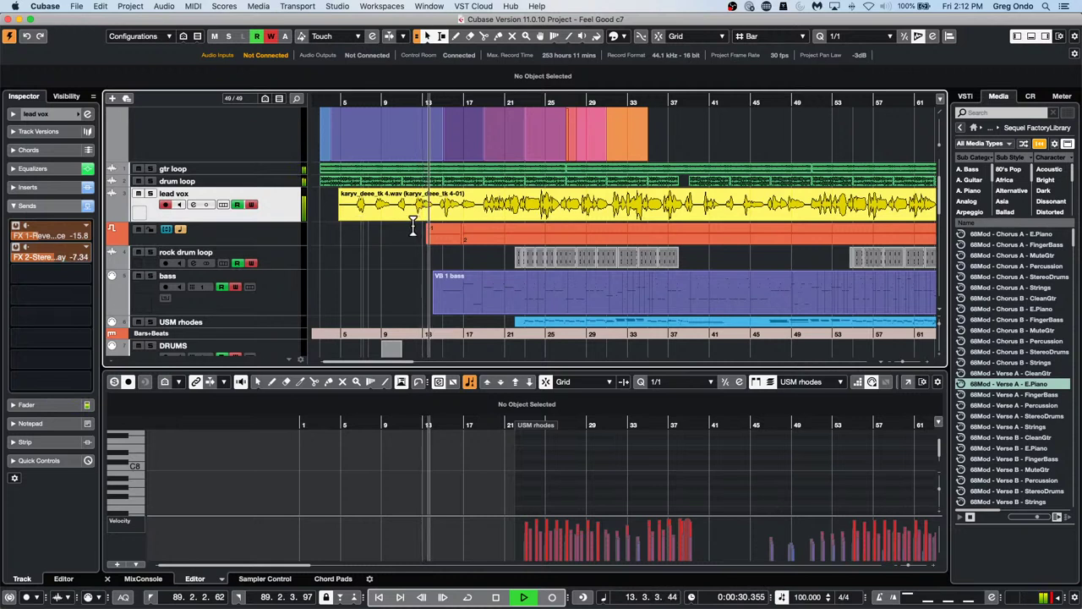
pyautogui.press('space')
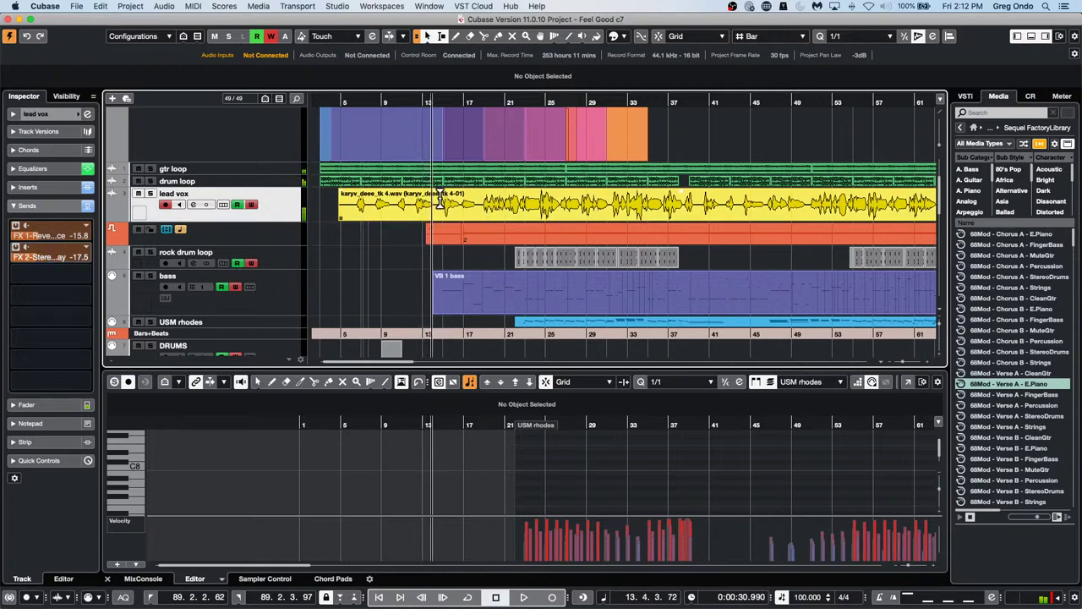
# - Select a lead vox range from about bar 14 to bar 16 and open Direct Offline Processing for it
pyautogui.moveTo(464, 207); pyautogui.dragTo(447, 206)
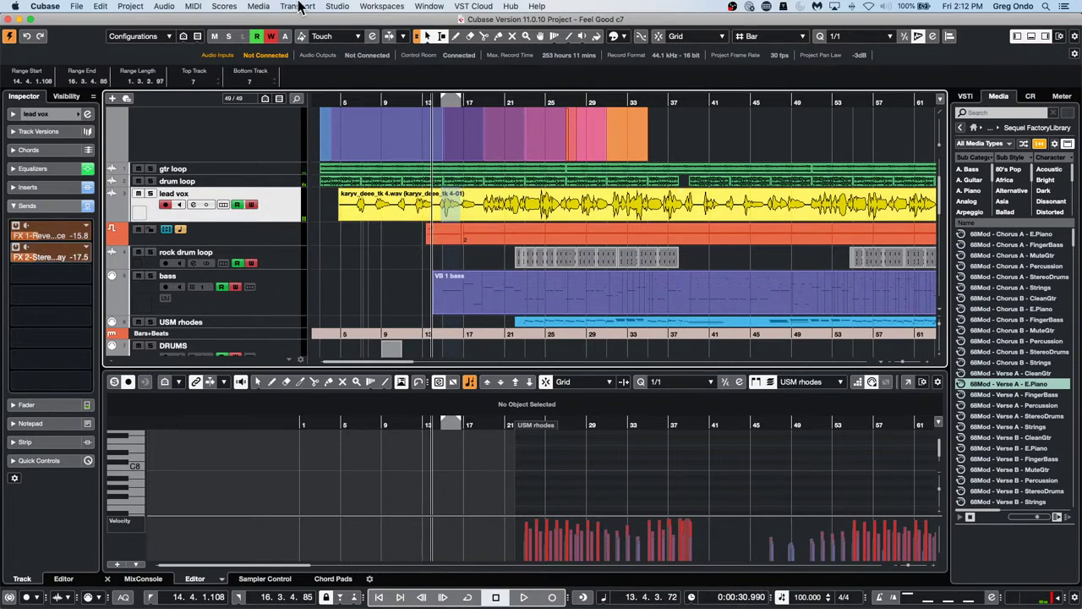
pyautogui.click(439, 102)
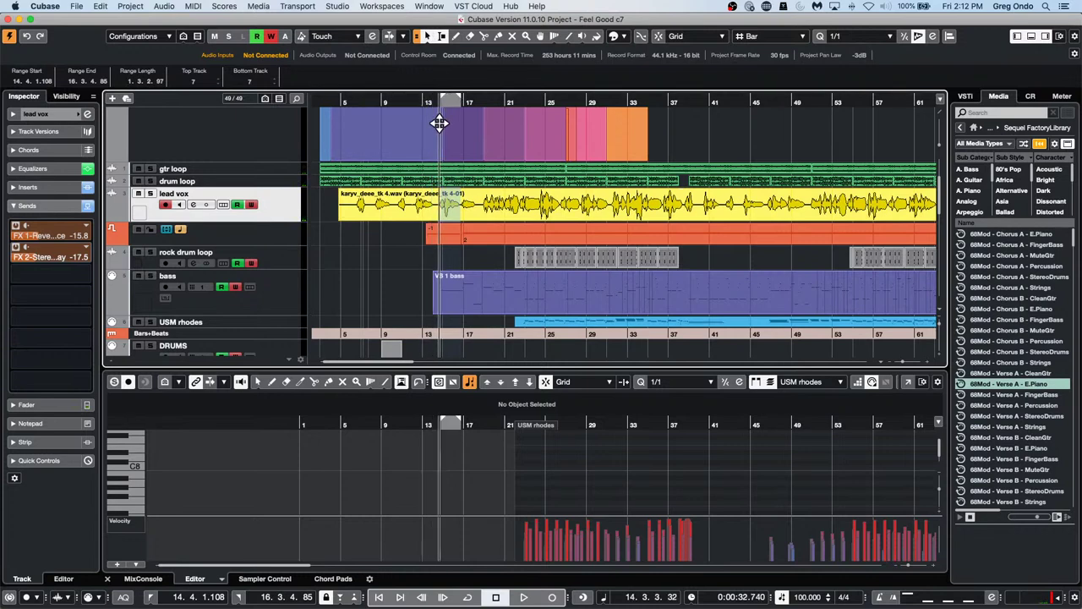
pyautogui.moveTo(440, 124); pyautogui.dragTo(437, 196)
pyautogui.scroll(-10, 229, 222)
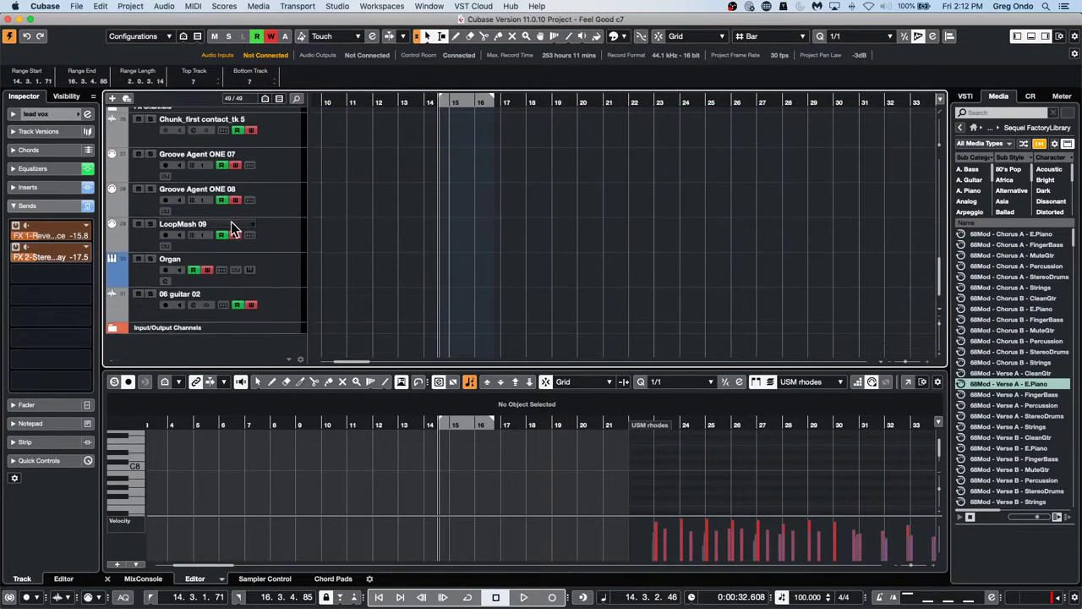
pyautogui.click(226, 6)
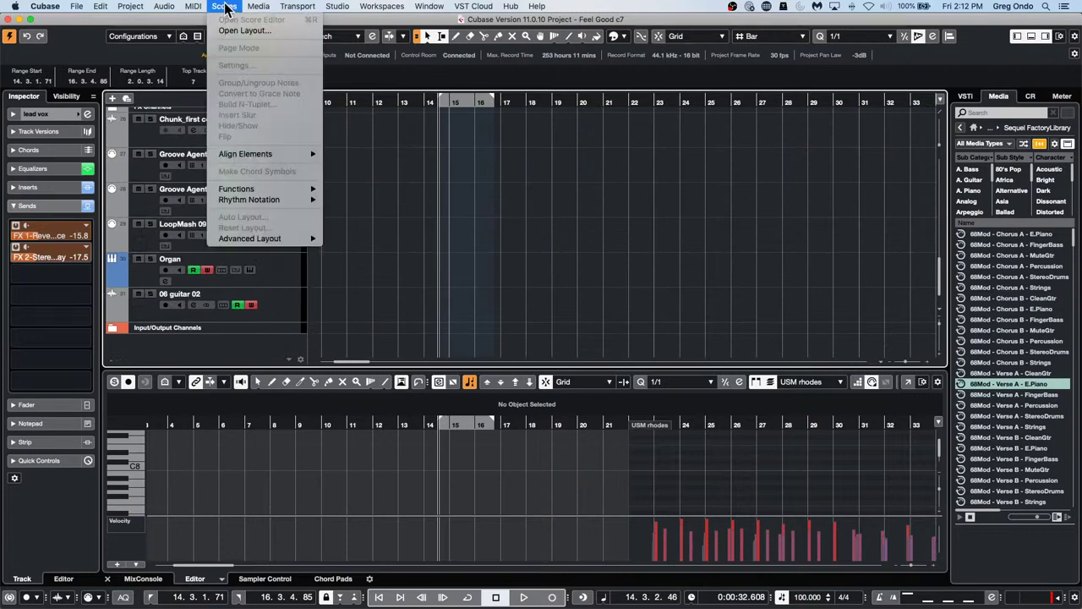
pyautogui.moveTo(163, 6)
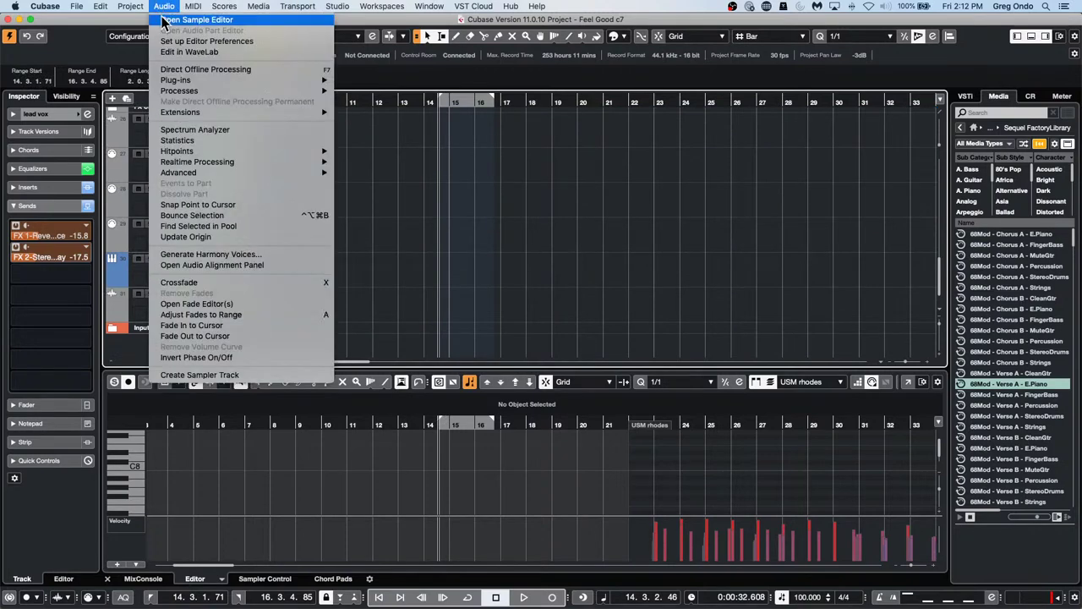
pyautogui.click(253, 69)
pyautogui.scroll(15, 577, 205)
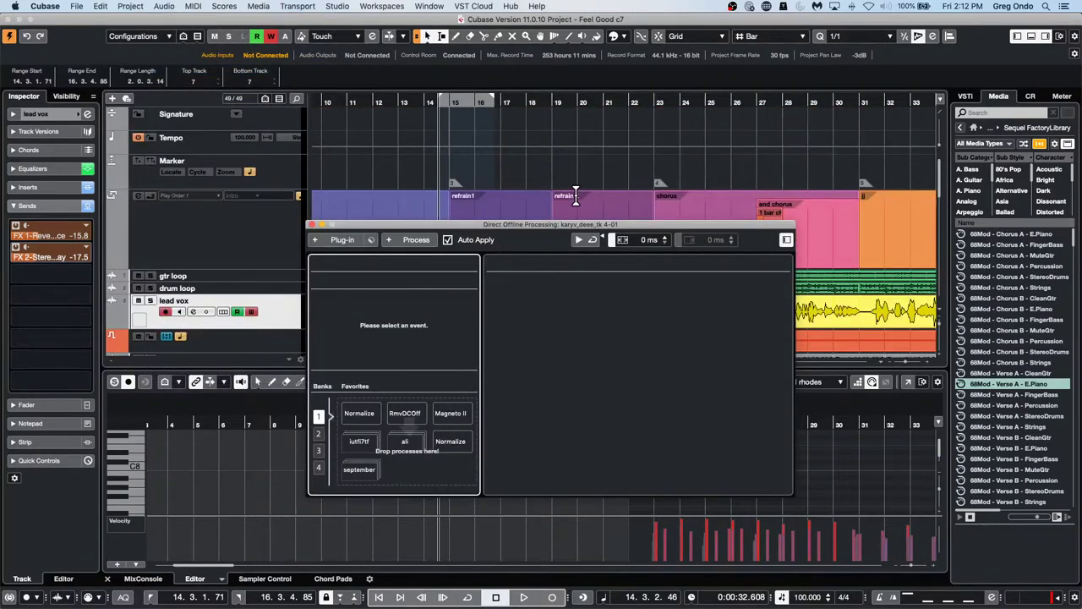
pyautogui.scroll(-4, 561, 190)
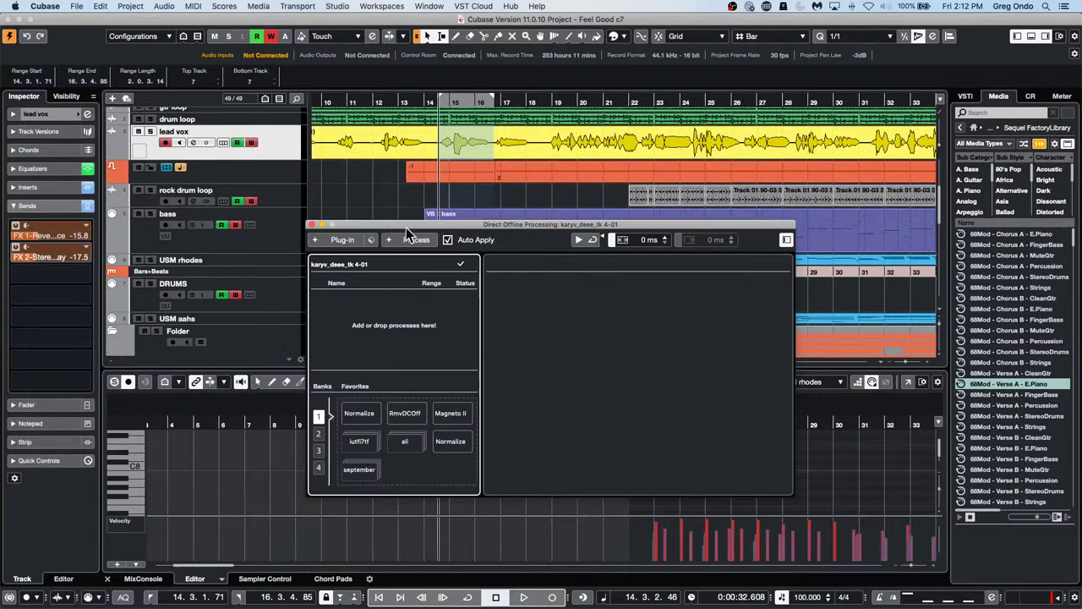
# - Add the MonoDelay plug-in as an offline process on the selected lead vox range and set its delay to 1/4 D
pyautogui.click(341, 240)
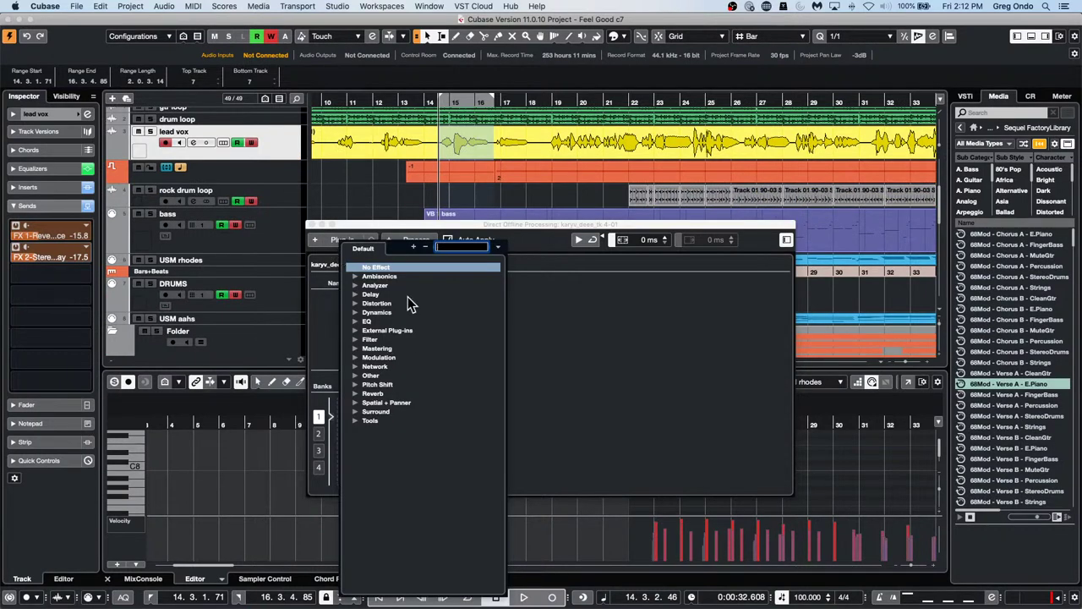
pyautogui.click(355, 294)
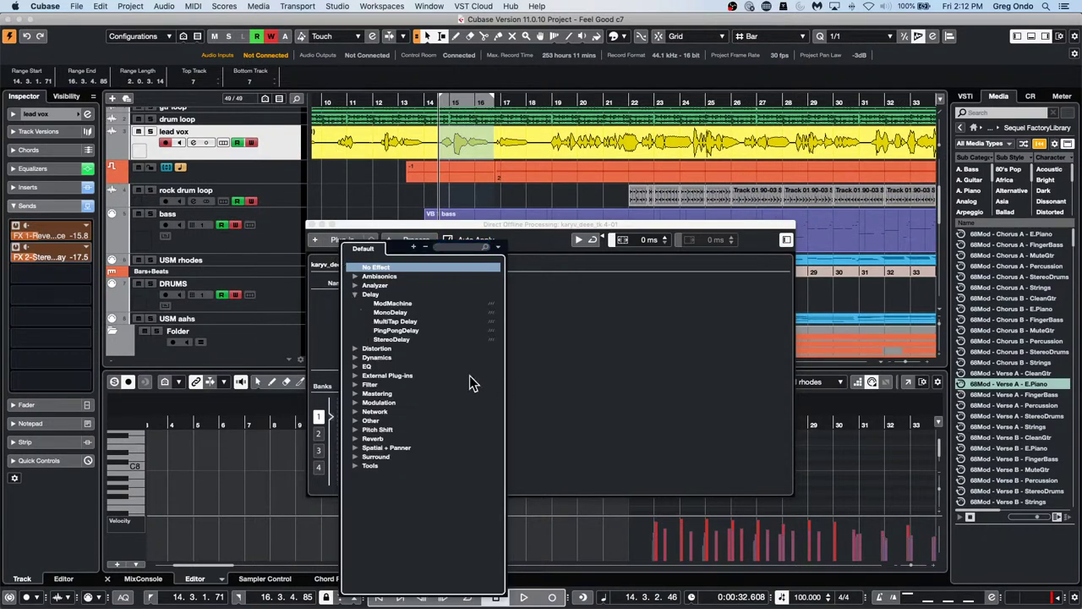
pyautogui.click(397, 313)
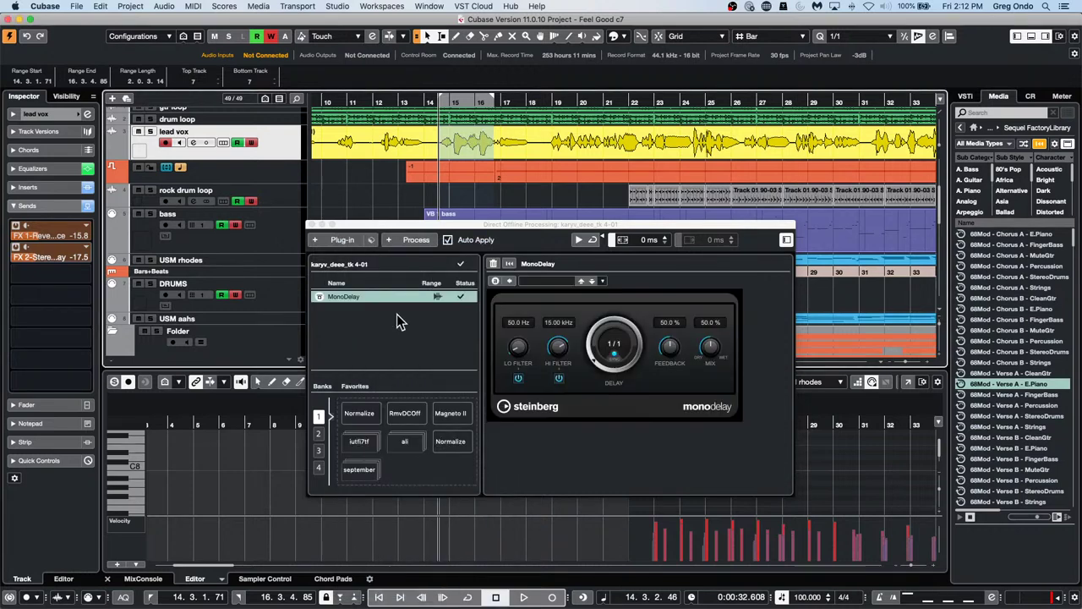
pyautogui.moveTo(596, 360); pyautogui.dragTo(584, 342)
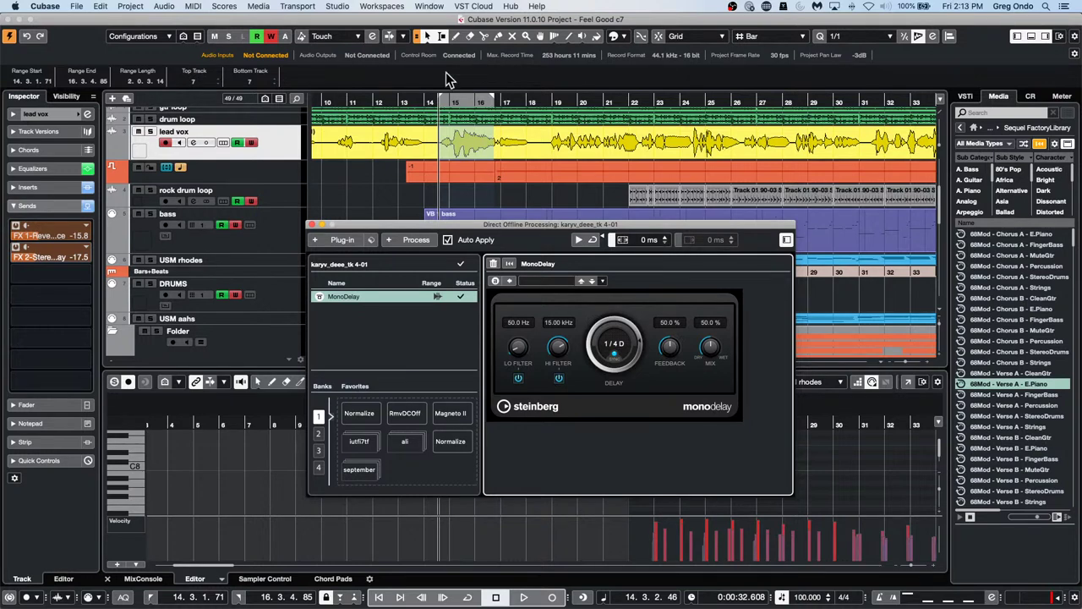
# - Play the delayed vocal phrase from about bar 12 and solo the lead vox track during playback
pyautogui.moveTo(424, 100); pyautogui.dragTo(376, 101)
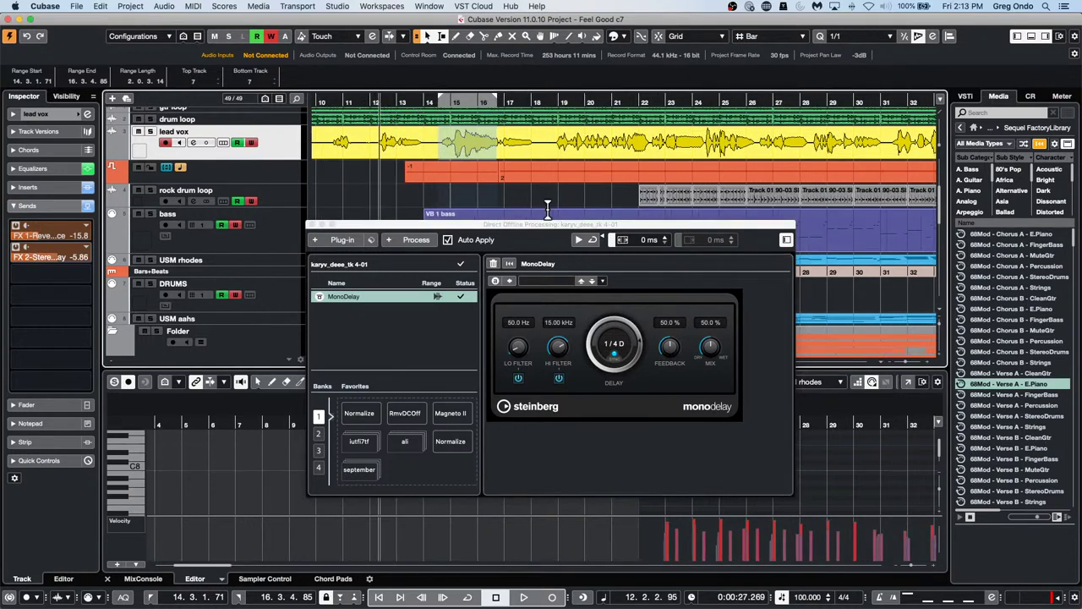
pyautogui.press('space')
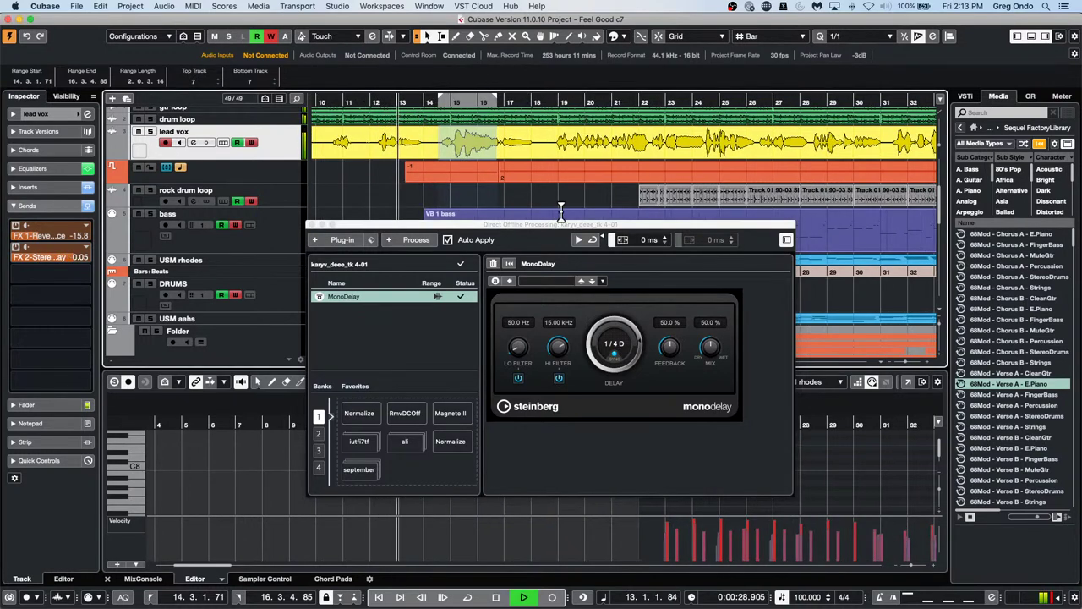
pyautogui.click(39, 260)
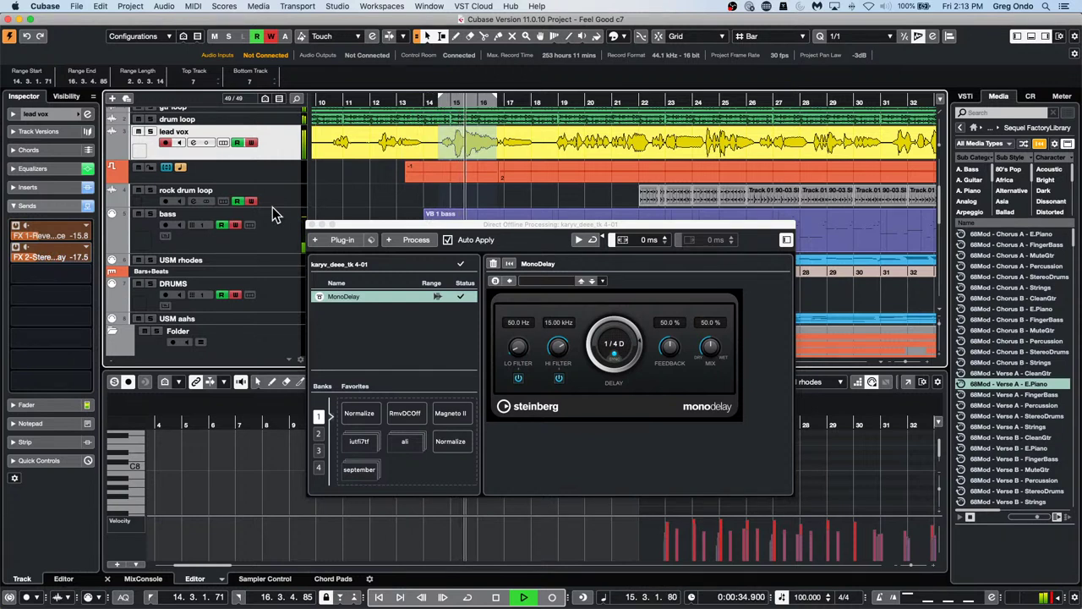
pyautogui.click(150, 133)
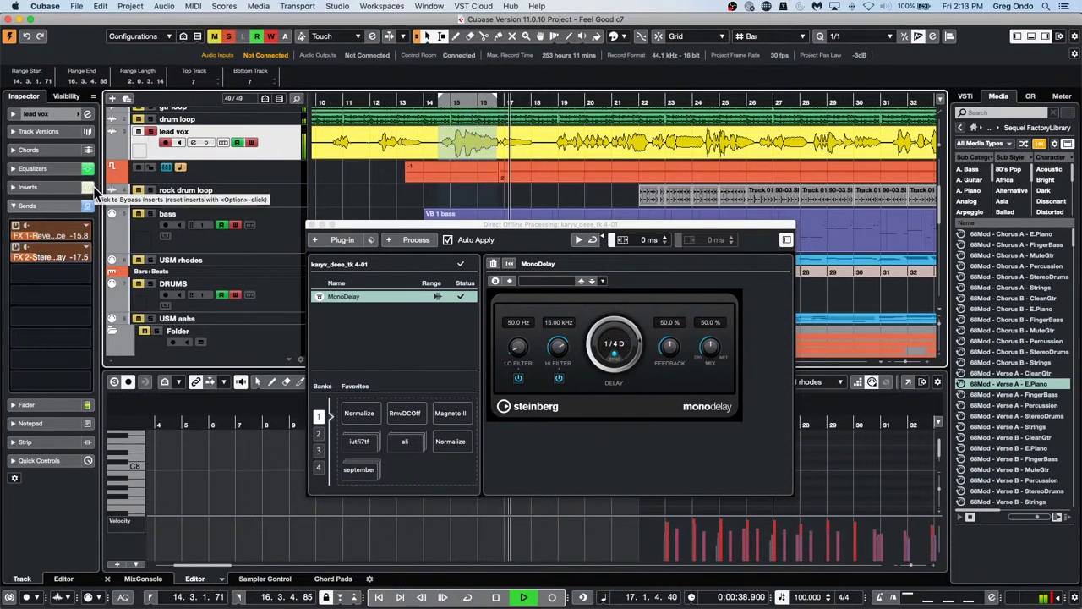
pyautogui.press('space')
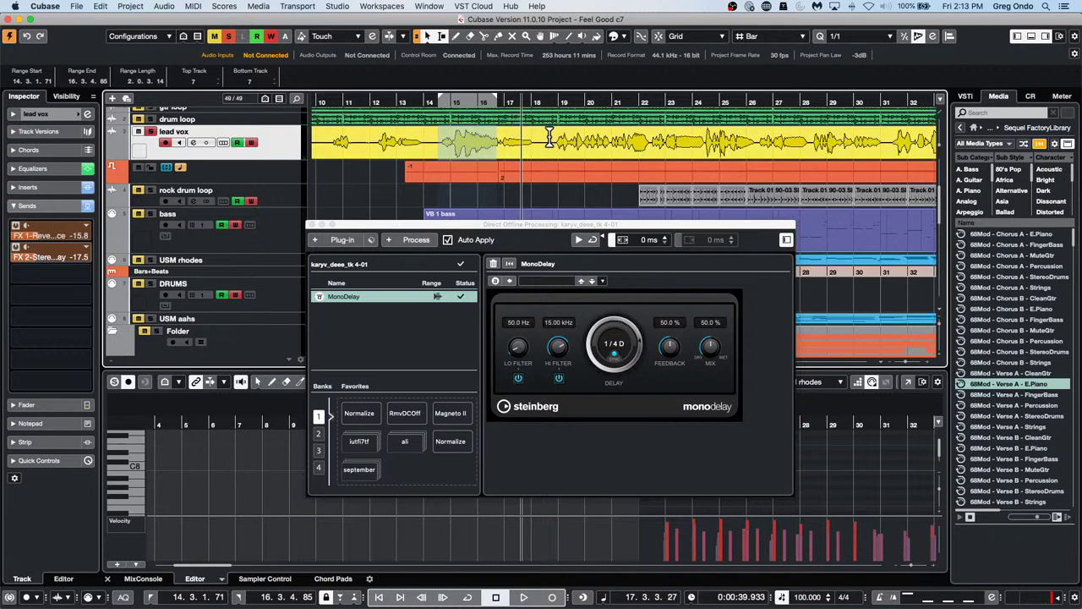
# - Select the lead vox range from about bar 17 to bar 18 and apply the Reverse process to it
pyautogui.moveTo(550, 138); pyautogui.dragTo(503, 139)
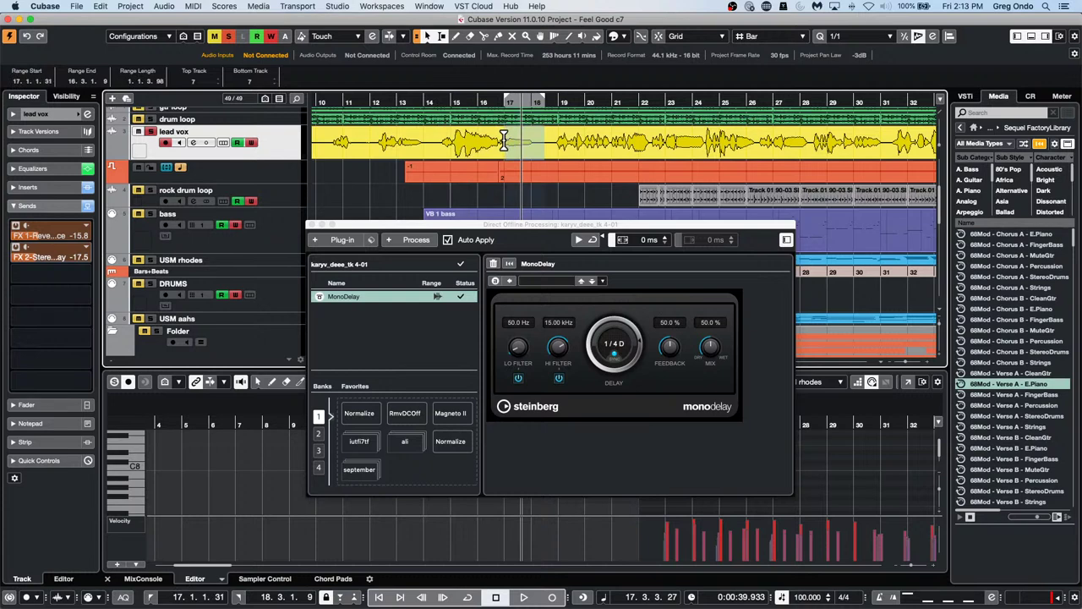
pyautogui.click(416, 240)
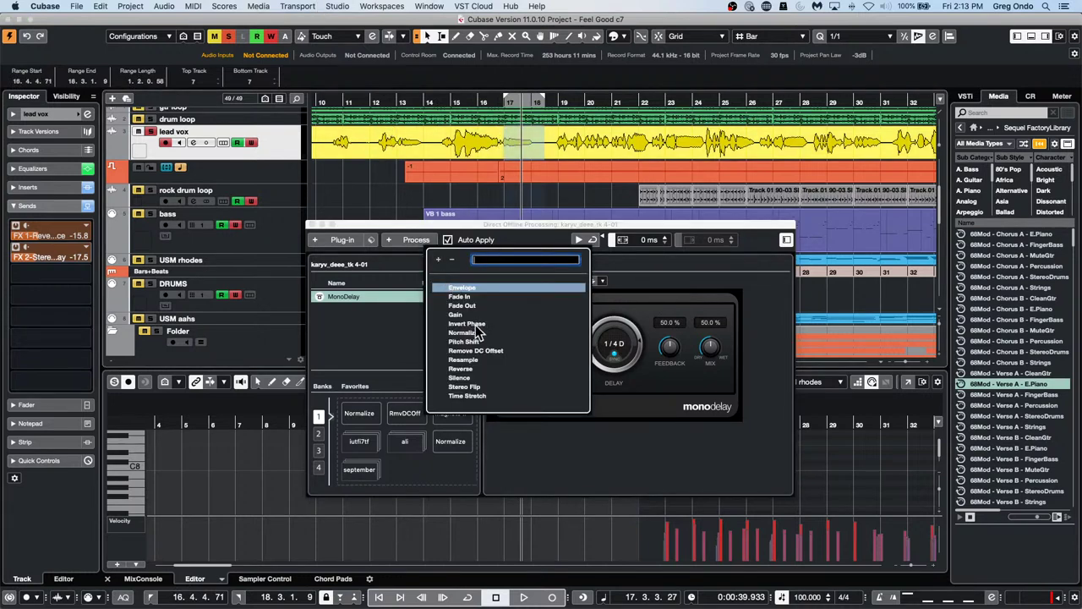
pyautogui.click(475, 372)
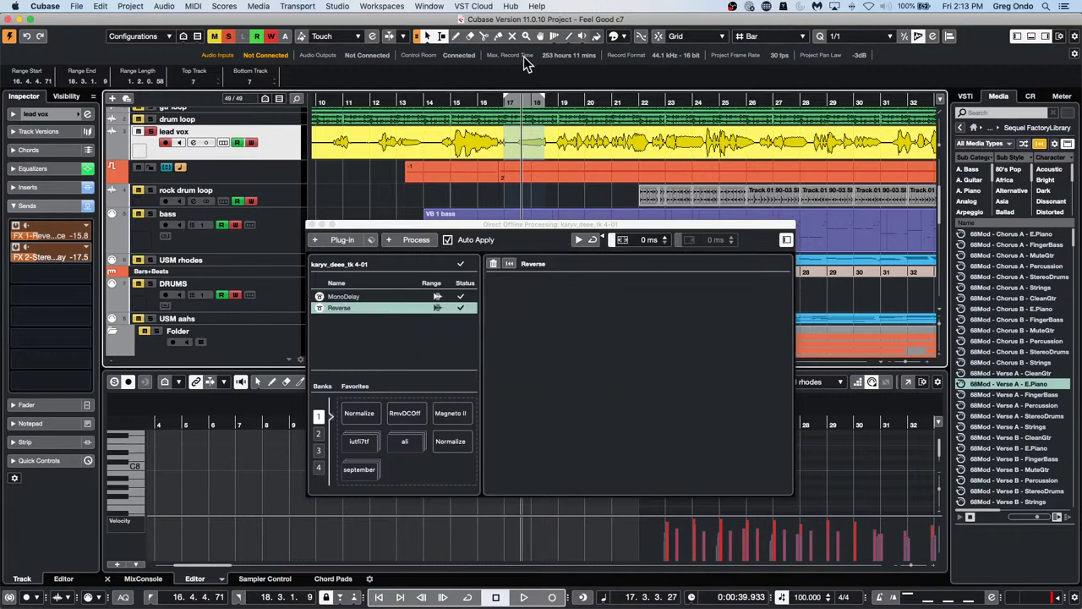
# - Add the REVerence reverb plug-in as an offline process on the reversed lead vox range
pyautogui.click(333, 240)
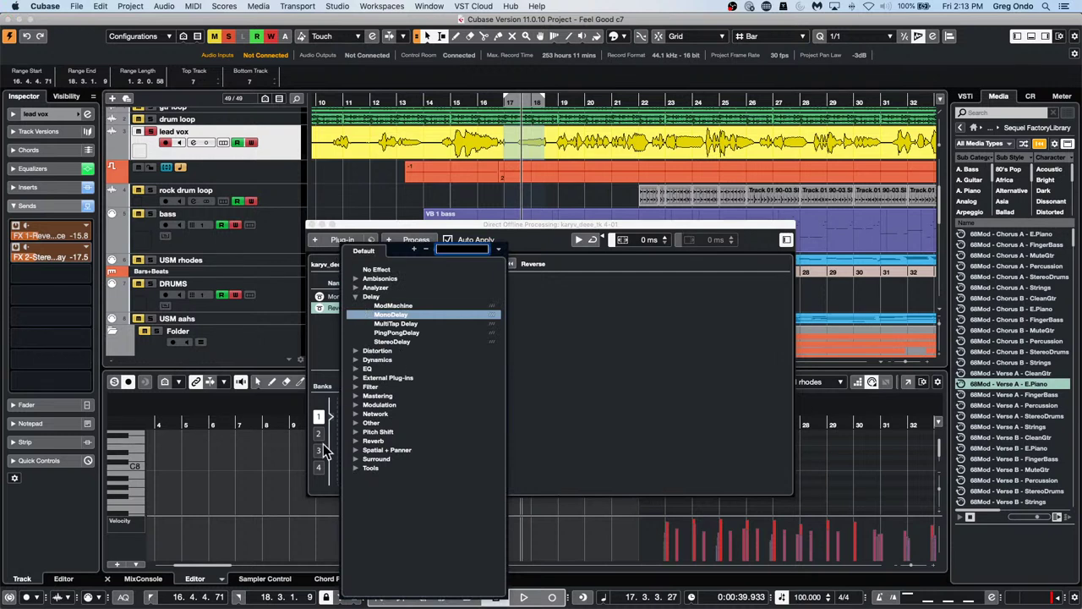
pyautogui.click(356, 441)
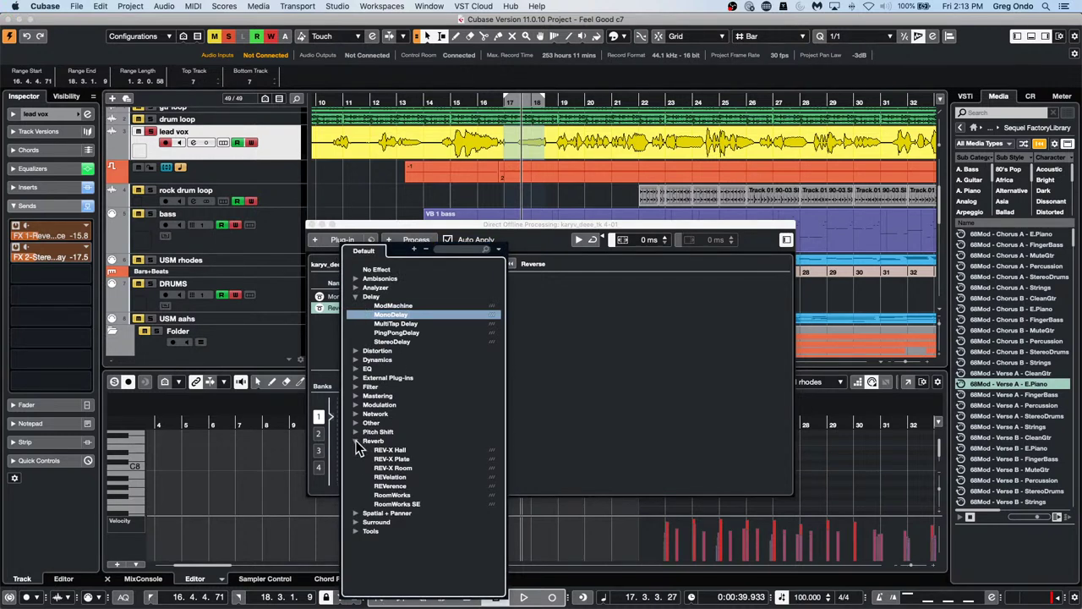
pyautogui.click(403, 487)
pyautogui.click(403, 488)
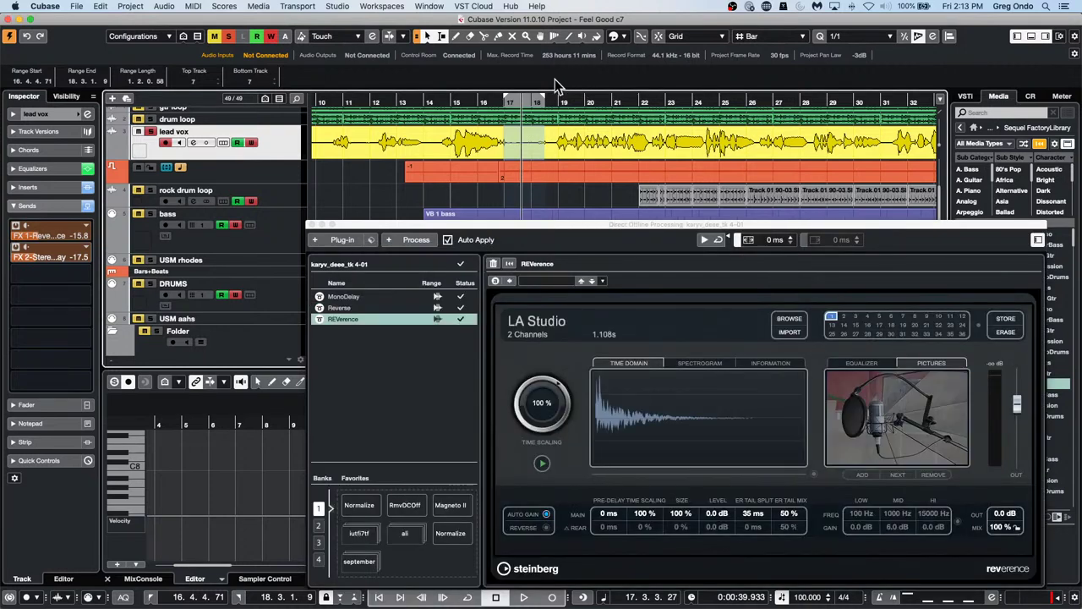
# - Play the processed lead vox from about bar 16 to hear the offline effects
pyautogui.click(480, 100)
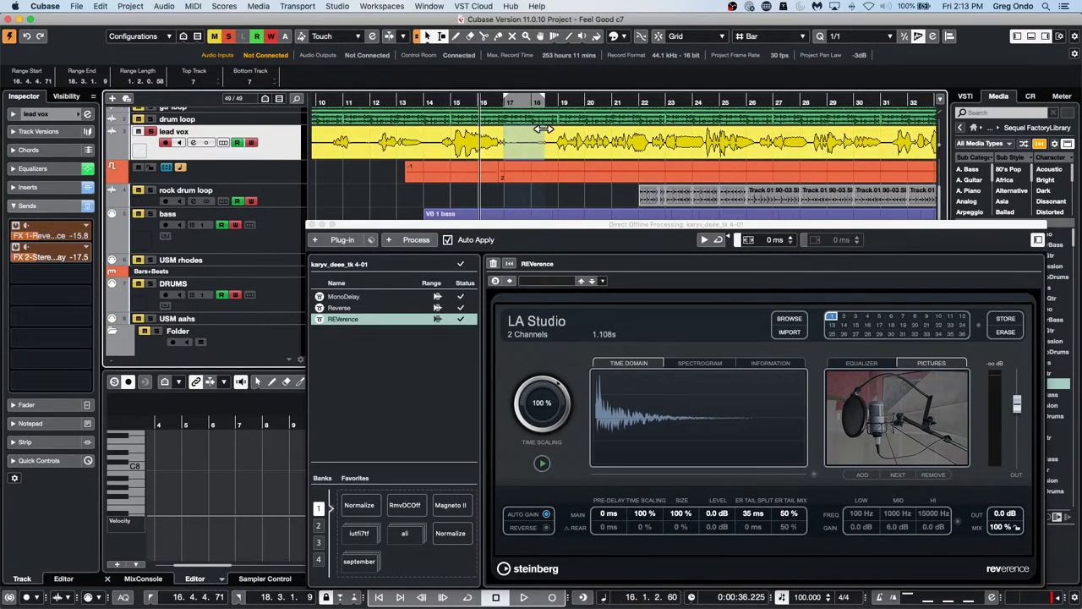
pyautogui.press('space')
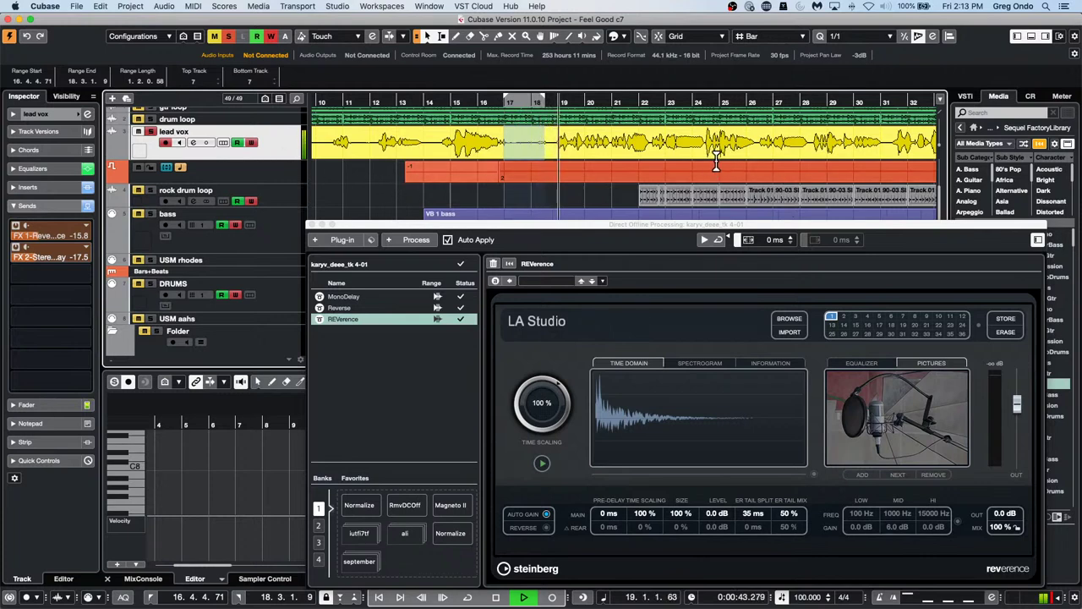
pyautogui.press('space')
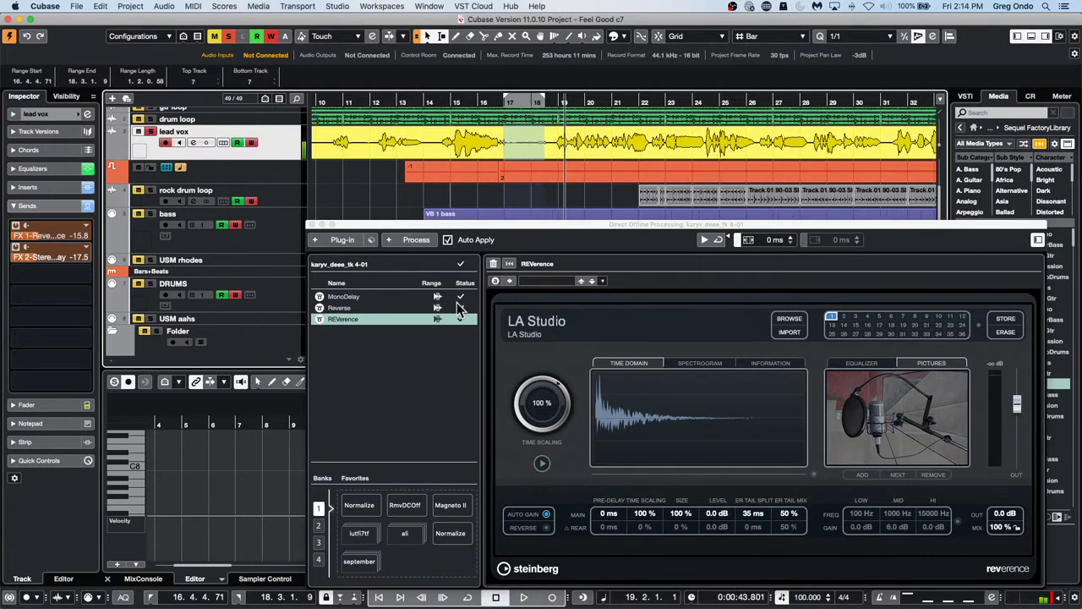
# - Delete the MonoDelay, Reverse and REVerence processes from the lead vox clip's offline process list
pyautogui.keyDown('shift'); pyautogui.click(369, 297); pyautogui.keyUp('shift')
pyautogui.rightClick(373, 296)
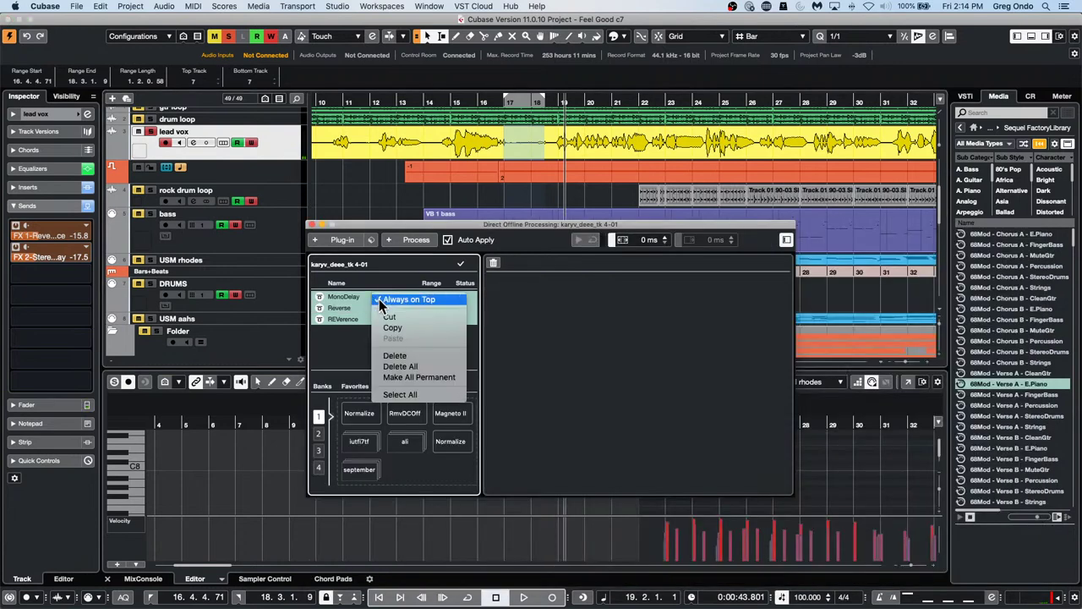
pyautogui.click(417, 356)
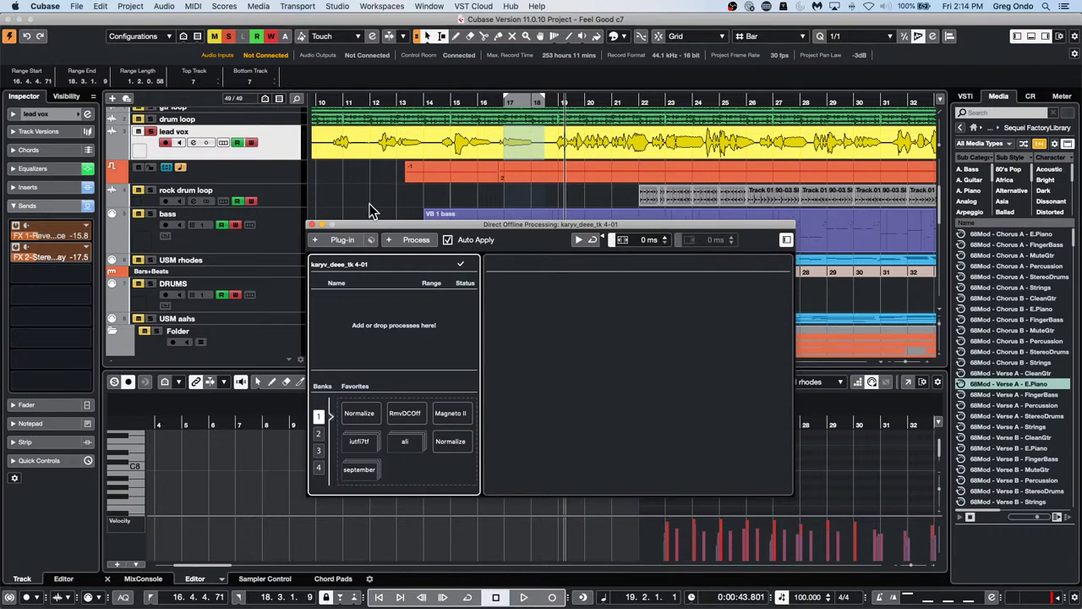
# - Close the offline processing window, then open the recent project jump off.cpr and activate it
pyautogui.click(312, 225)
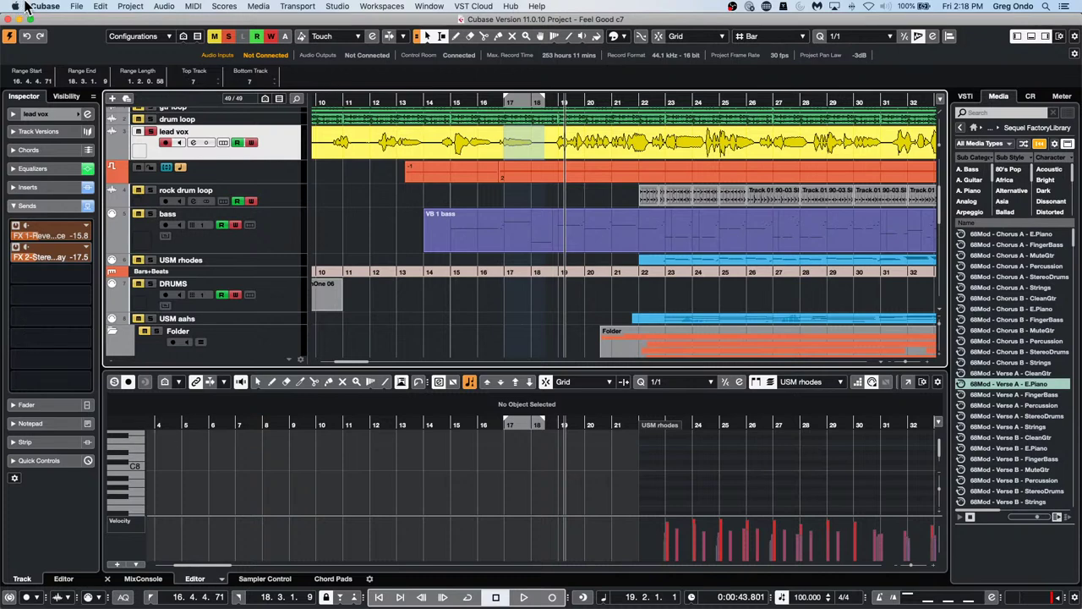
pyautogui.click(76, 7)
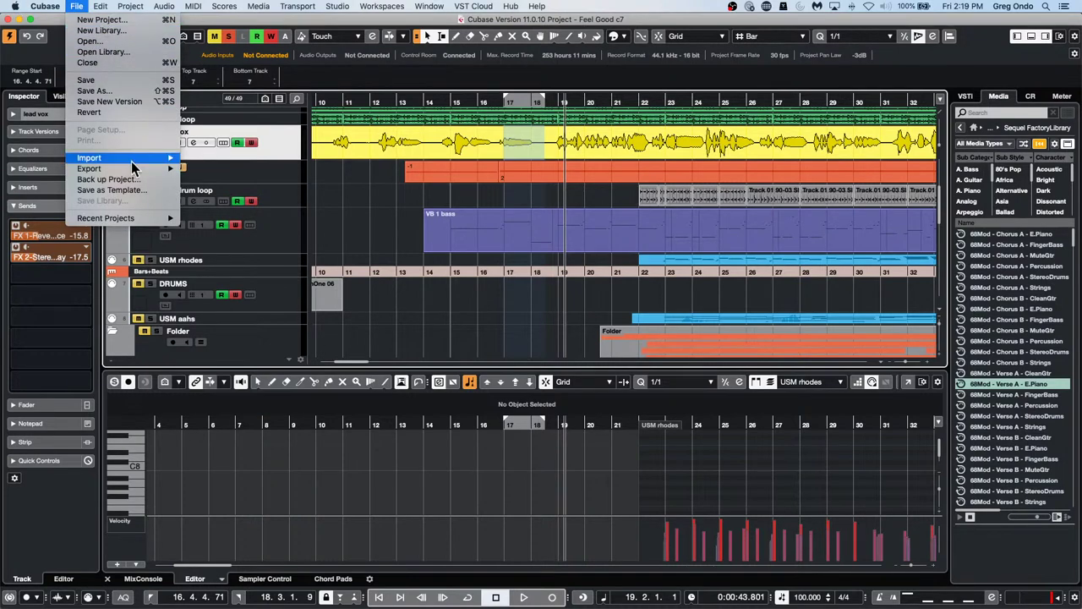
pyautogui.moveTo(130, 218)
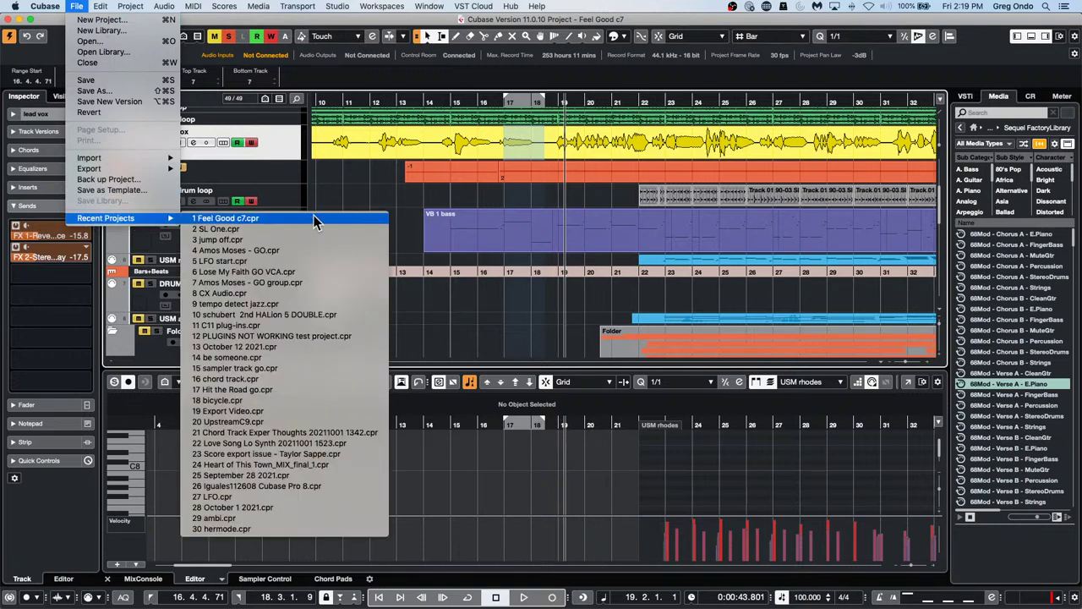
pyautogui.click(308, 240)
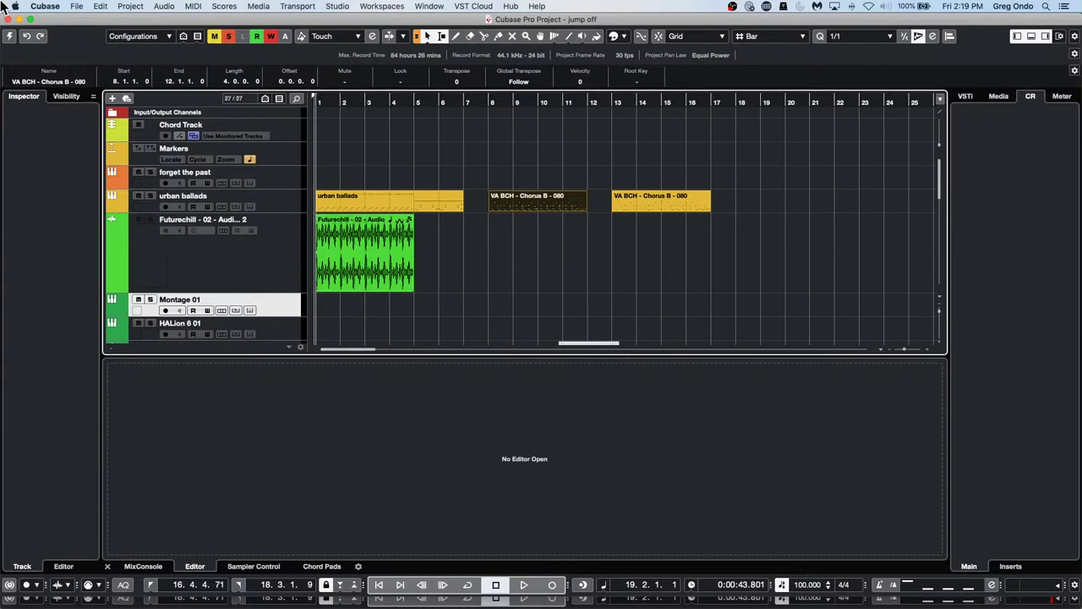
pyautogui.click(9, 36)
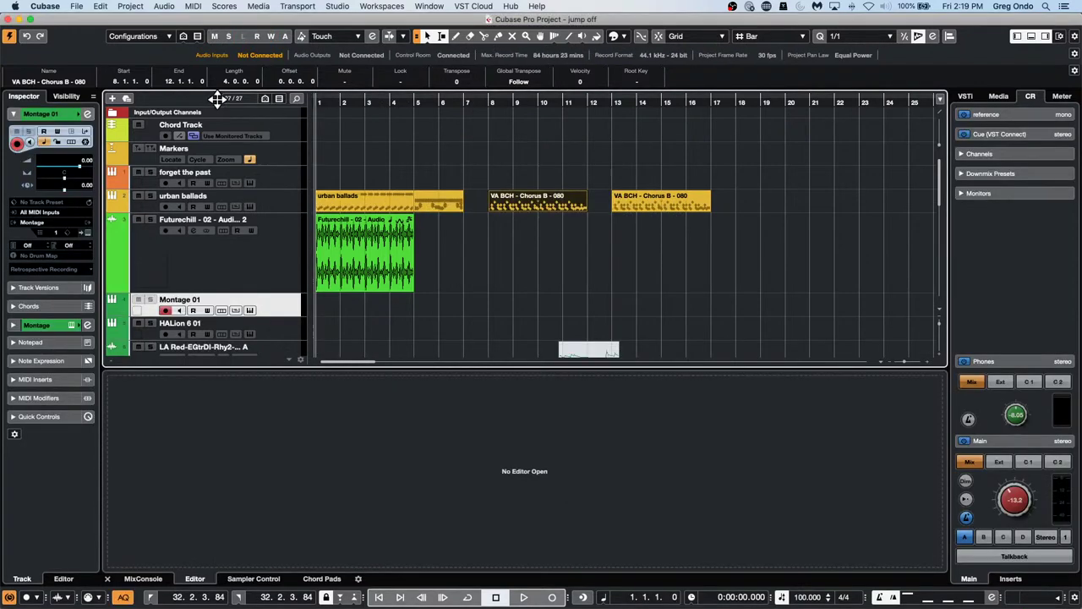
# - Solo the Futurechill audio track and play its drum loop from bar 1 to bar 5, raising the Control Room main level
pyautogui.press('h')
pyautogui.press('h')
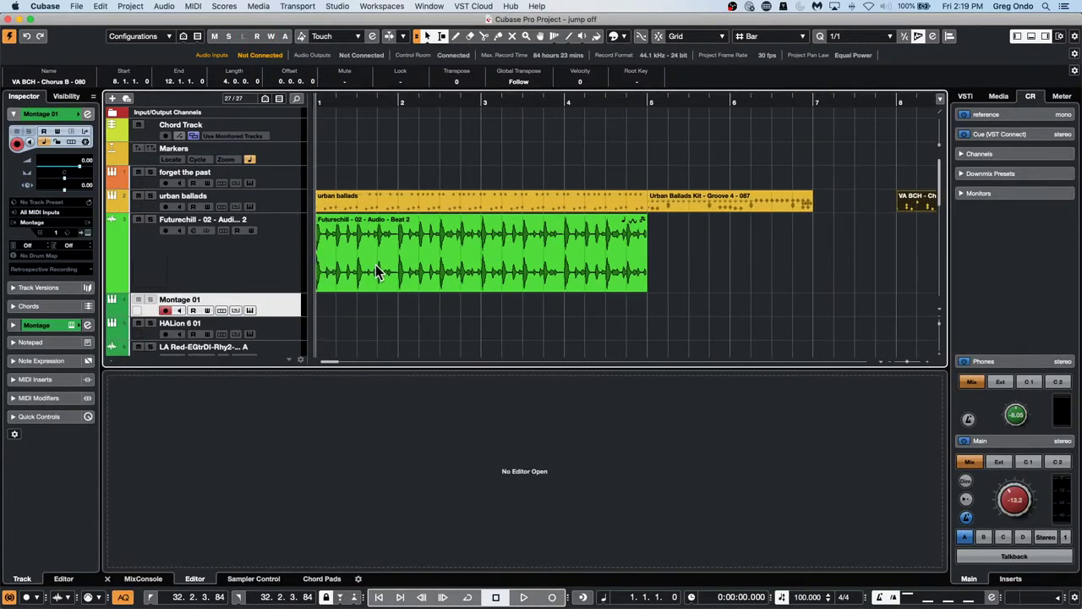
pyautogui.click(378, 270)
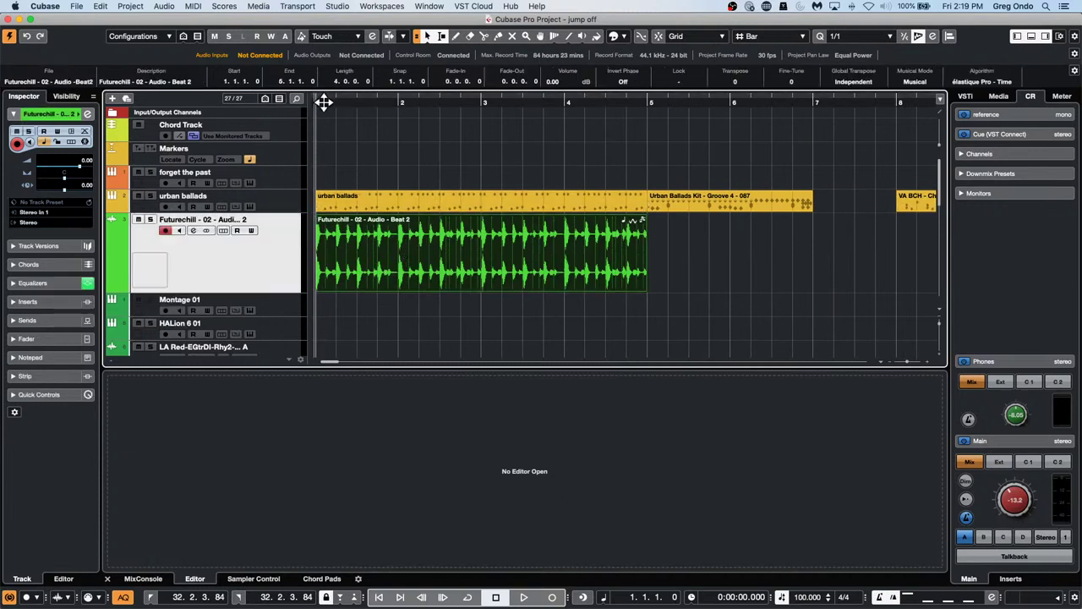
pyautogui.click(150, 220)
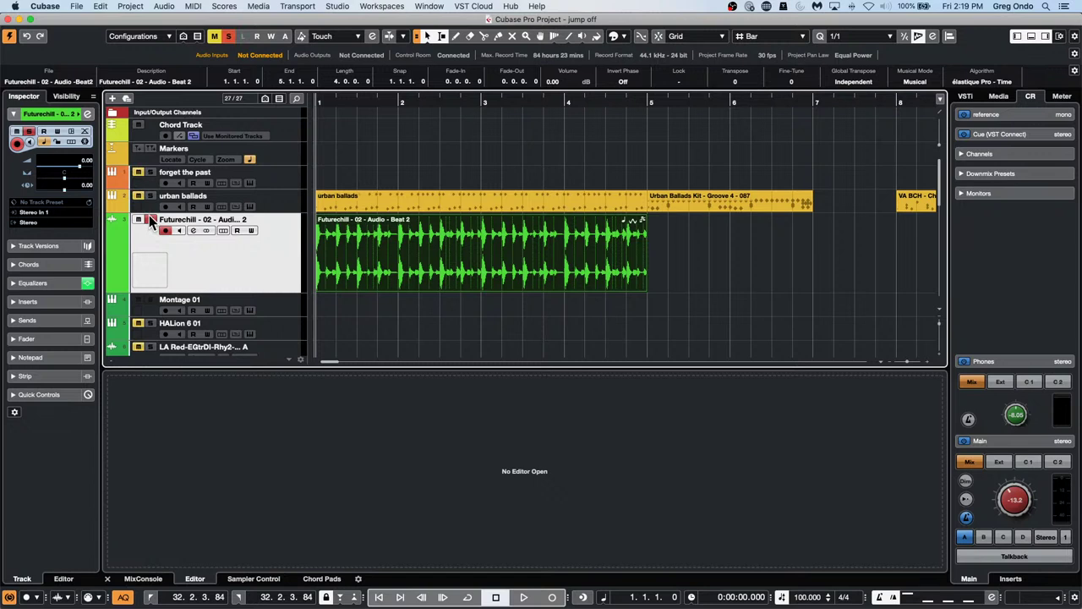
pyautogui.press('space')
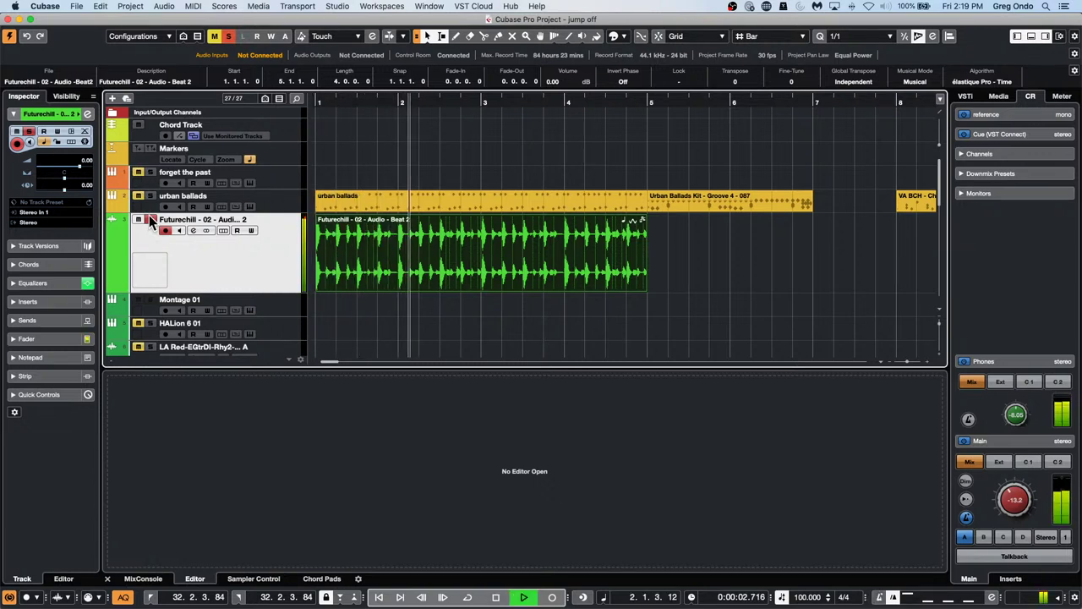
pyautogui.press('h')
pyautogui.press('h')
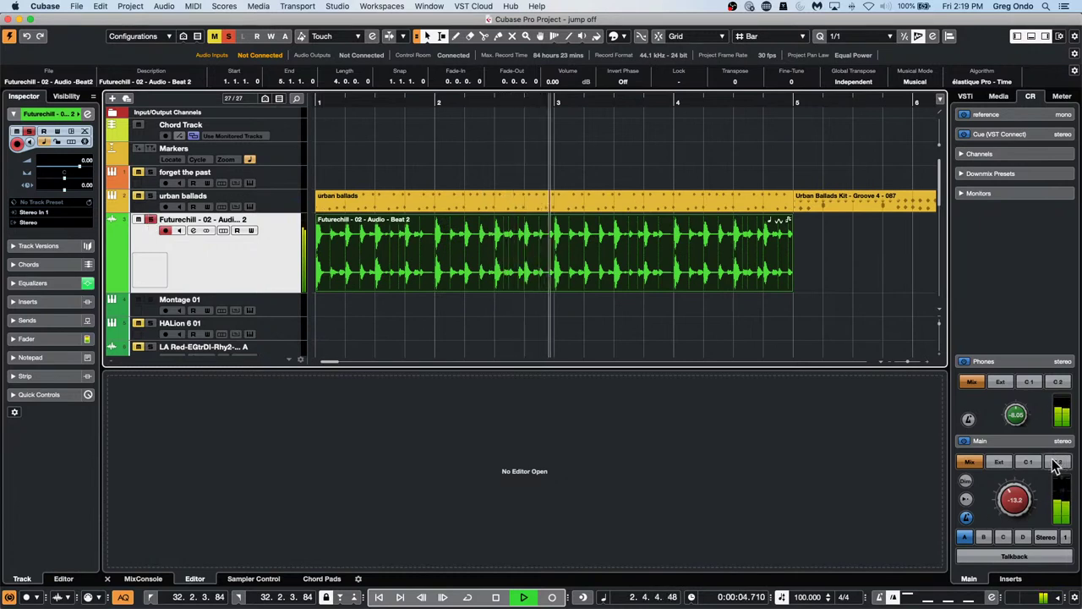
pyautogui.click(1017, 502)
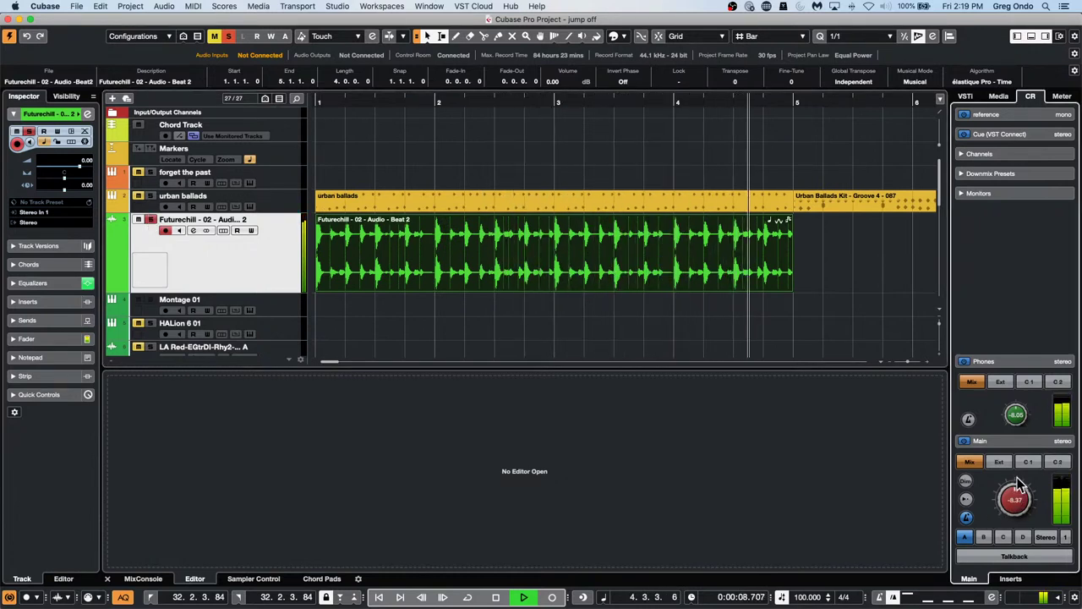
pyautogui.press('space')
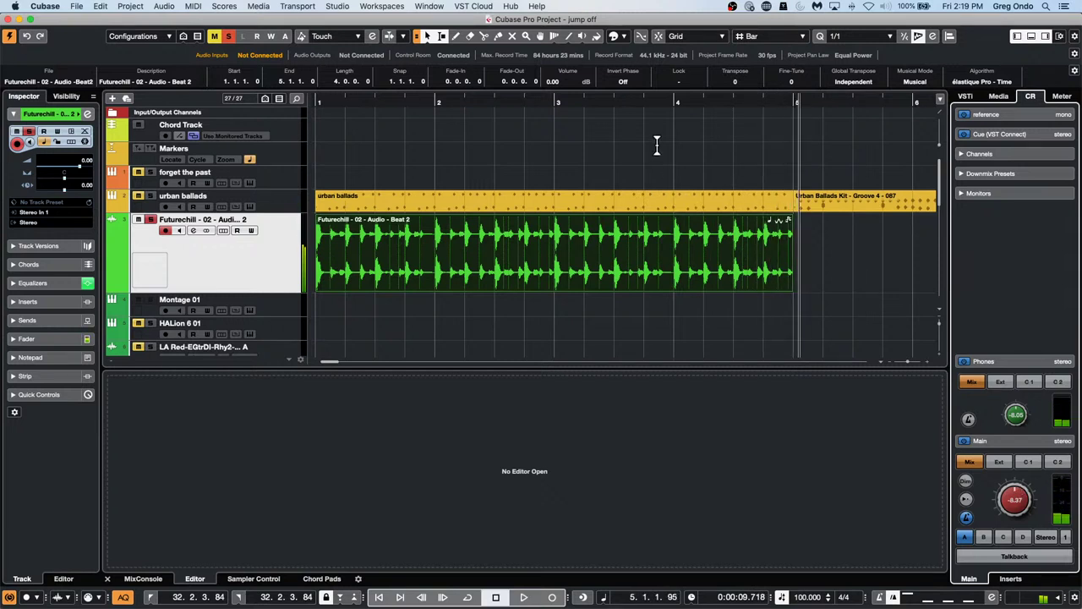
# - Open the Quantize Panel with AudioWarp active, choose the 1/8 preset and quantize the Futurechill drum loop
pyautogui.click(916, 36)
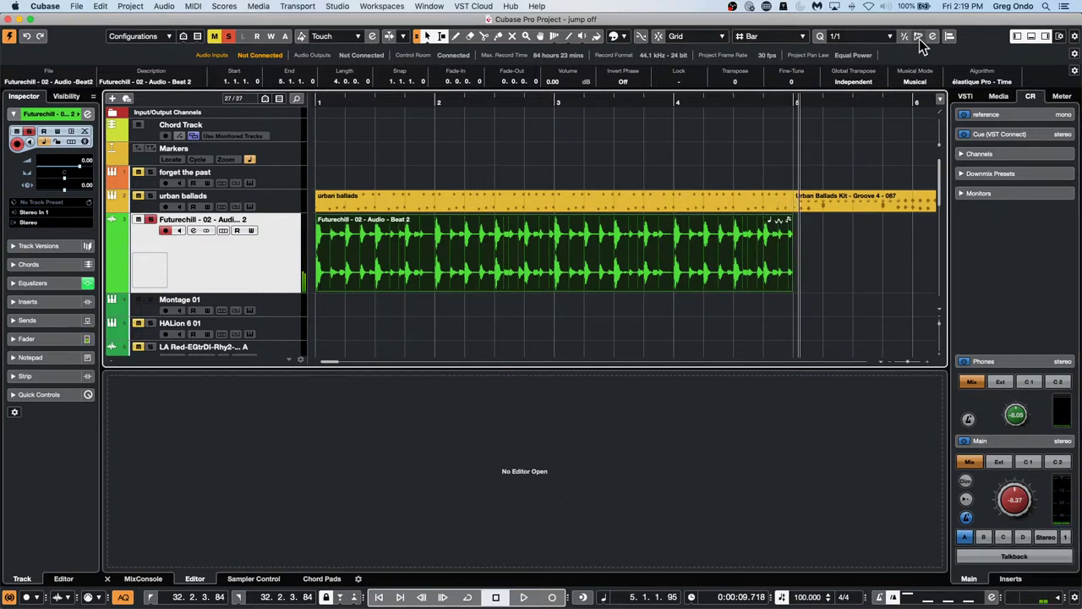
pyautogui.click(930, 36)
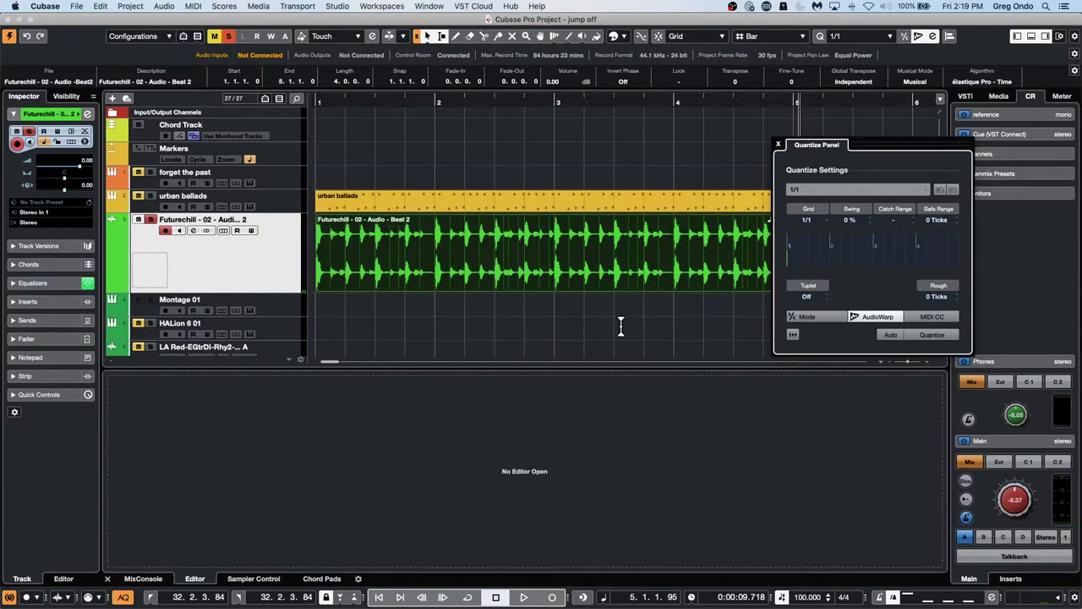
pyautogui.click(841, 189)
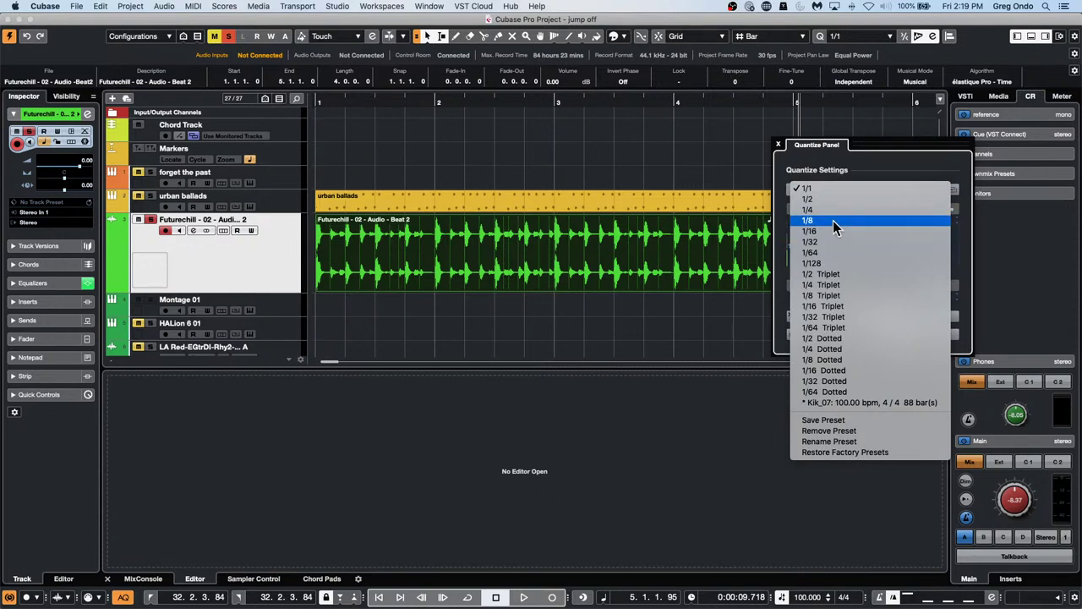
pyautogui.click(832, 221)
pyautogui.click(930, 337)
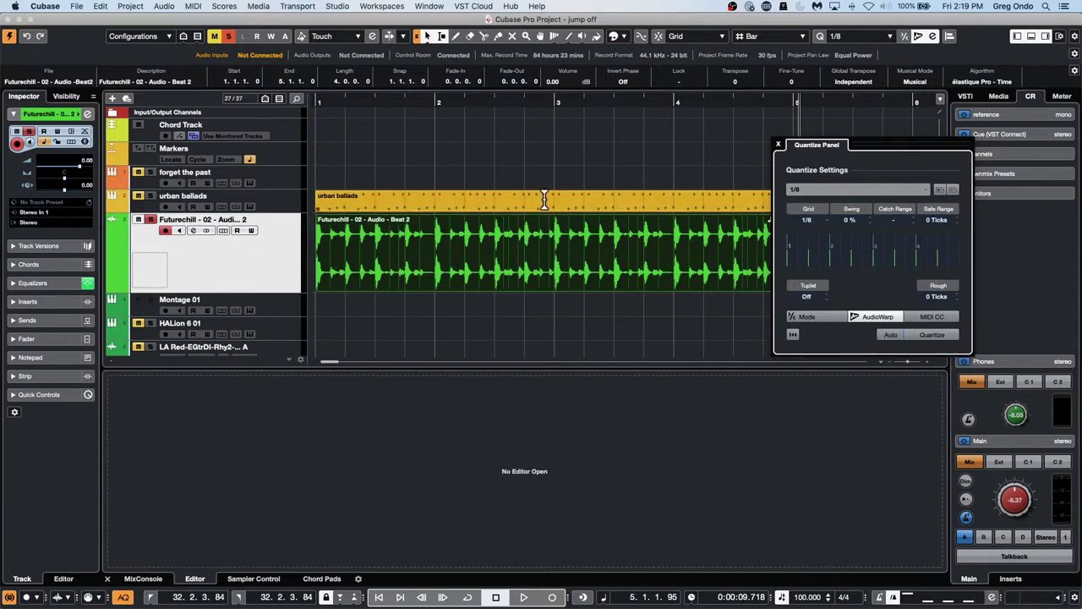
# - Increase the Futurechill track's height and apply the 1/8 quantize to its drum loop again
pyautogui.moveTo(573, 98)
pyautogui.mouseDown()
pyautogui.moveTo(571, 137)
pyautogui.moveTo(568, 119)
pyautogui.mouseUp()
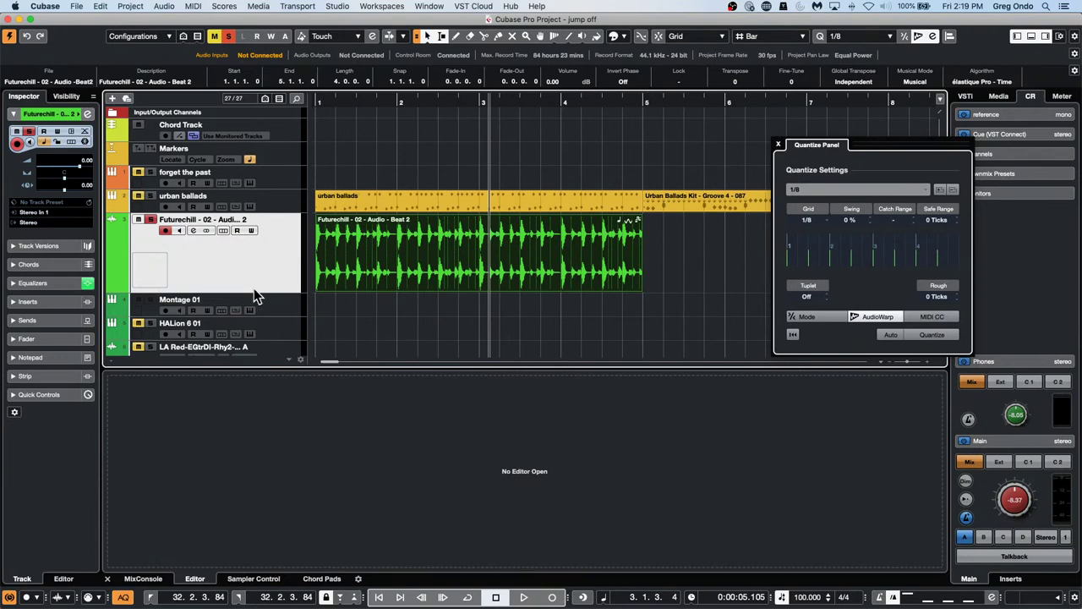
pyautogui.moveTo(254, 292); pyautogui.dragTo(248, 329)
pyautogui.moveTo(345, 104); pyautogui.dragTo(239, 118)
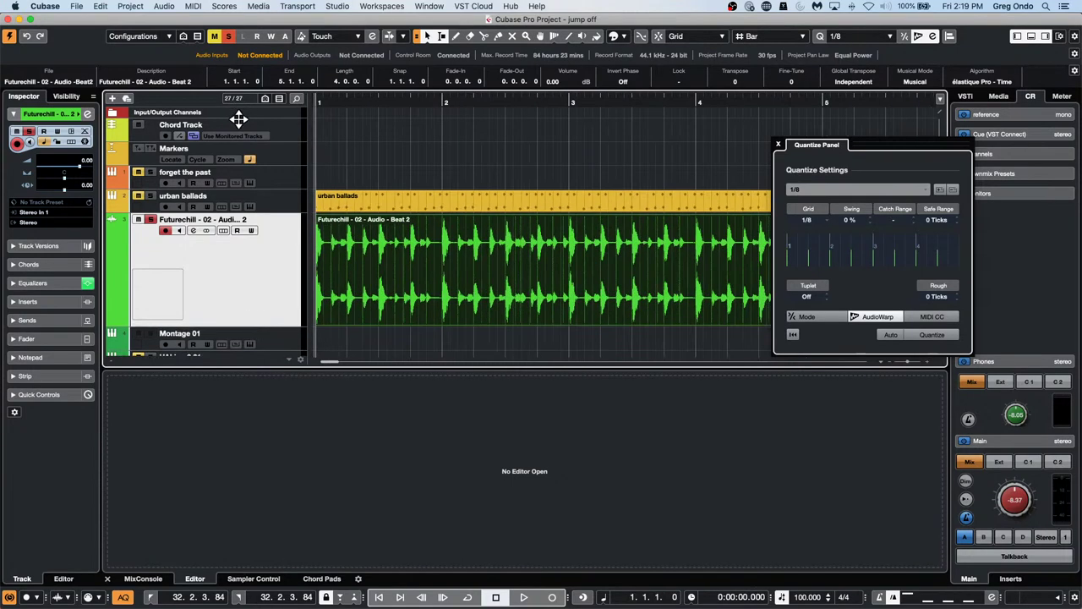
pyautogui.click(929, 334)
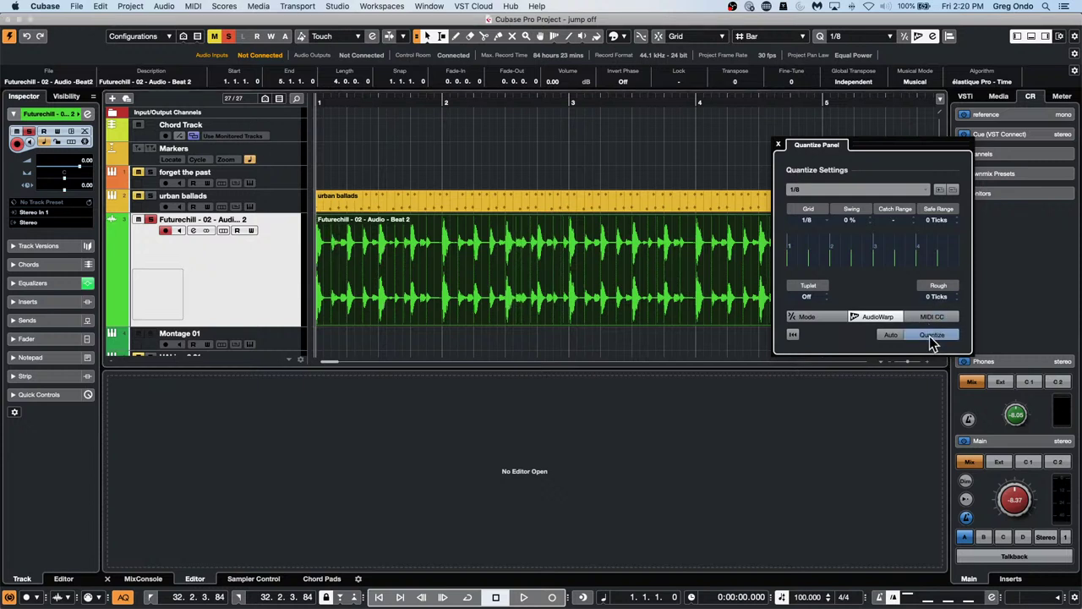
# - Change the quantize grid to 1/4 and quantize the Futurechill drum loop with AudioWarp
pyautogui.click(817, 217)
pyautogui.click(811, 205)
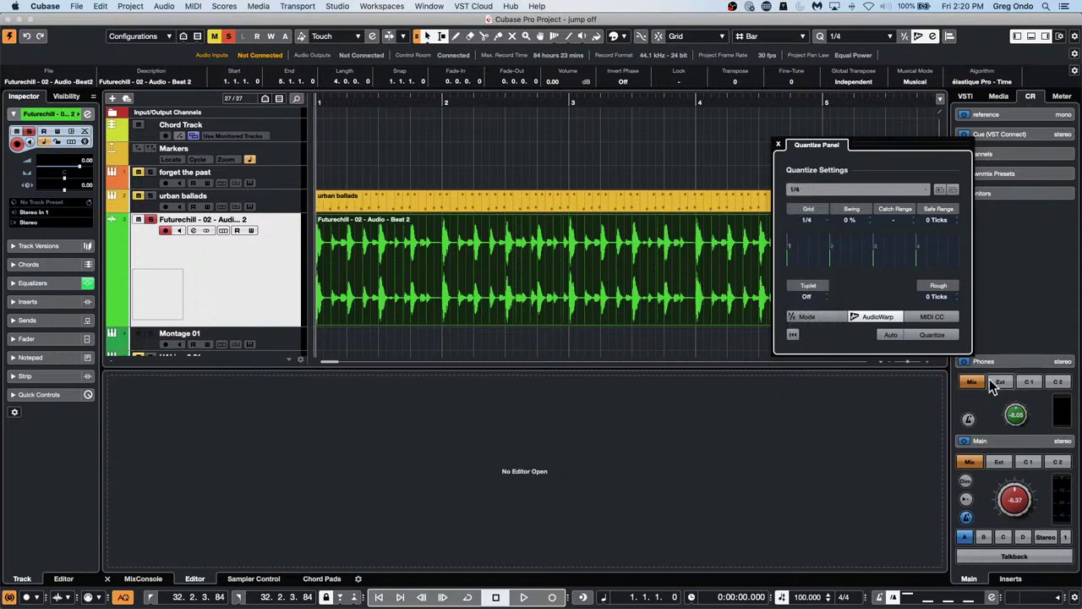
pyautogui.click(939, 335)
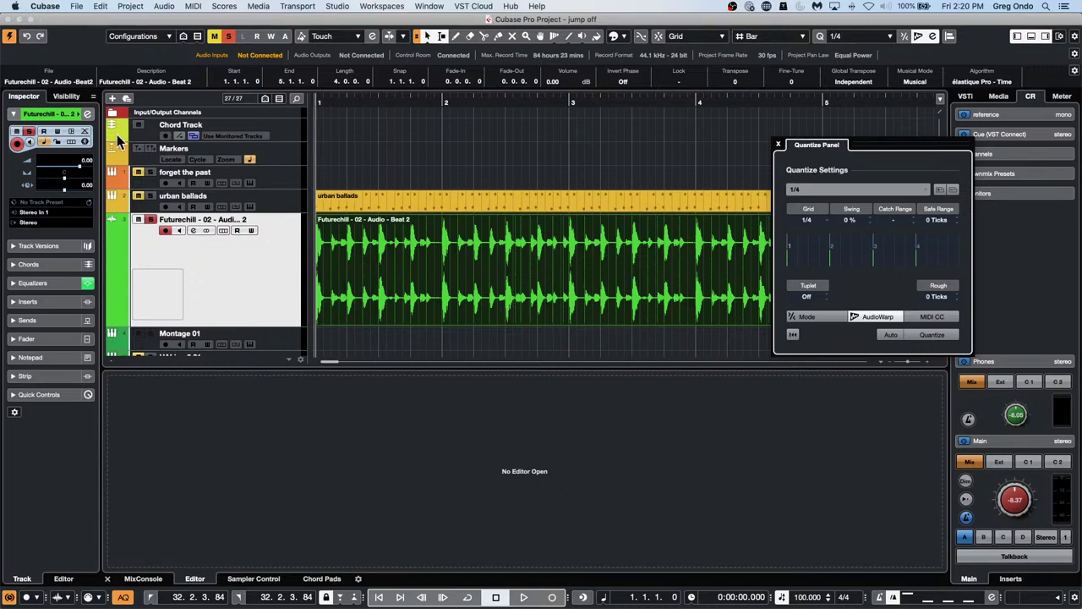
# - In the Sample Editor, set the Futurechill loop's hitpoint threshold to 7, create warp markers from the hitpoints, and close the editor
pyautogui.doubleClick(420, 291)
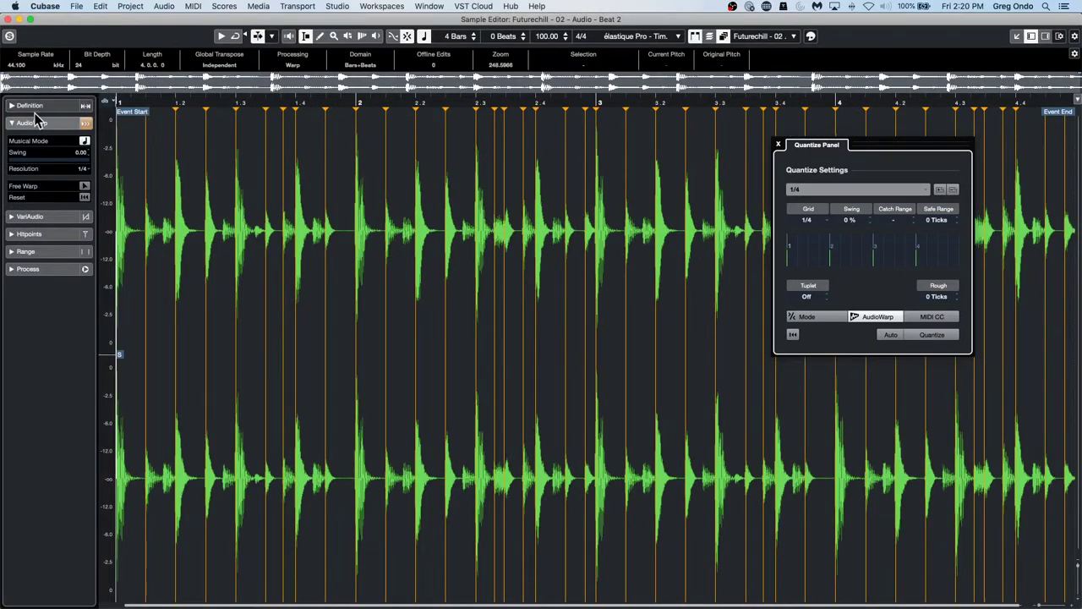
pyautogui.click(57, 232)
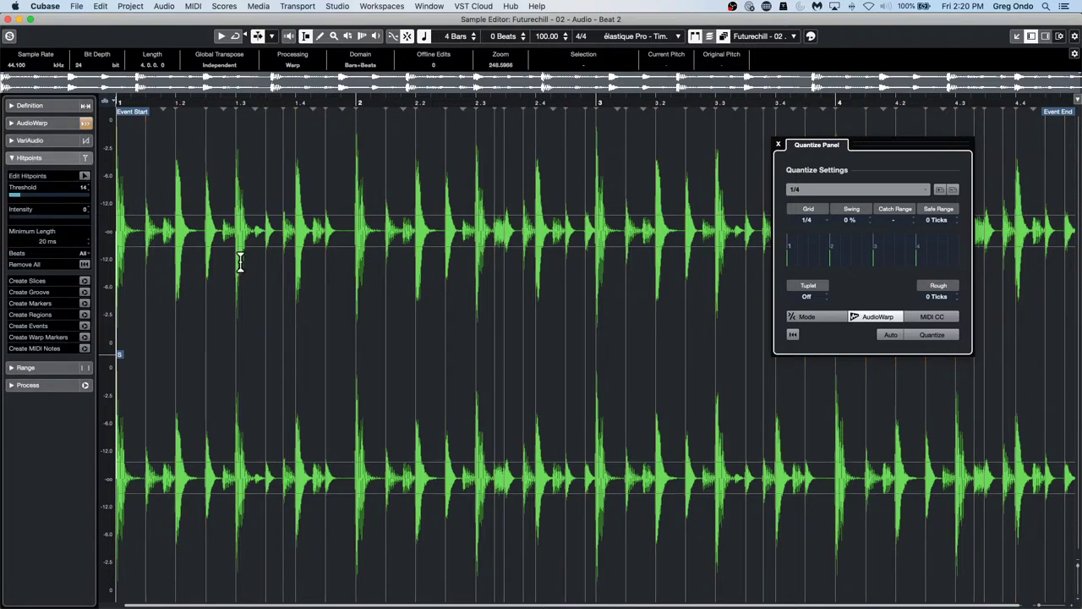
pyautogui.click(84, 175)
pyautogui.moveTo(22, 203); pyautogui.dragTo(15, 203)
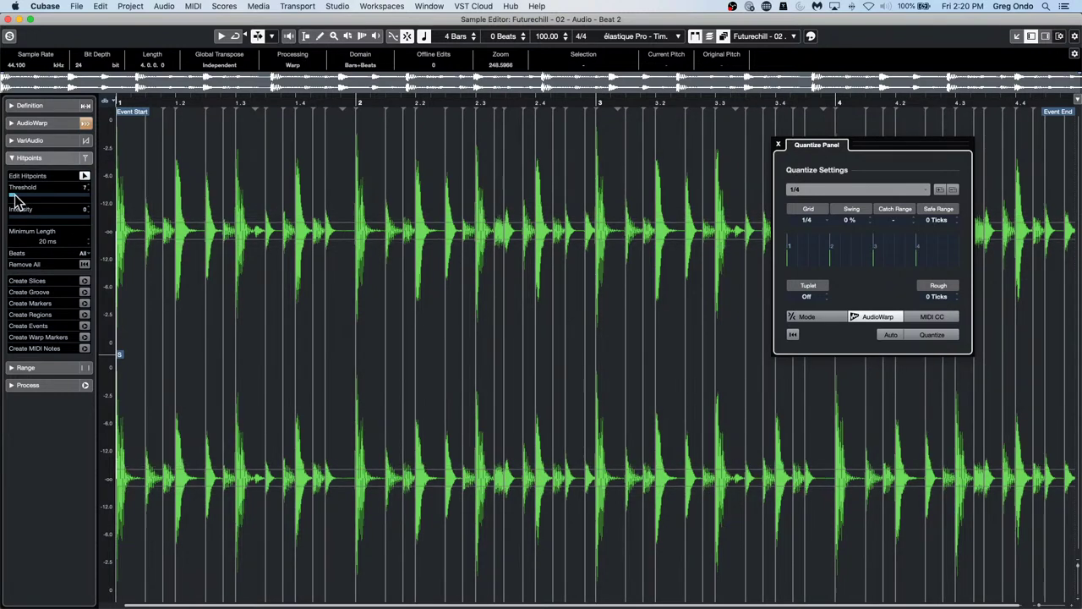
pyautogui.click(86, 339)
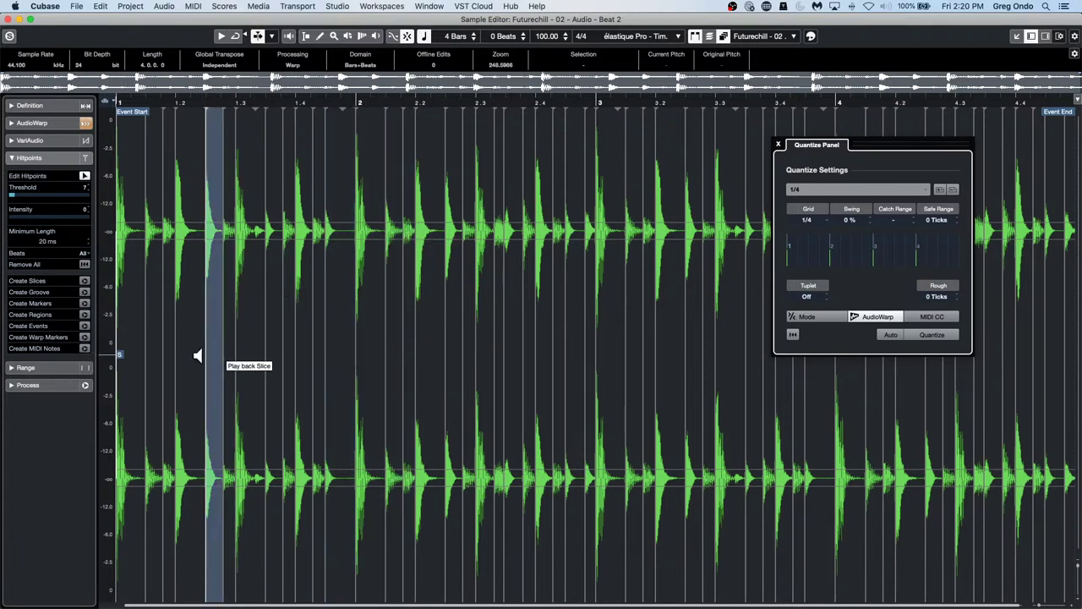
pyautogui.click(64, 120)
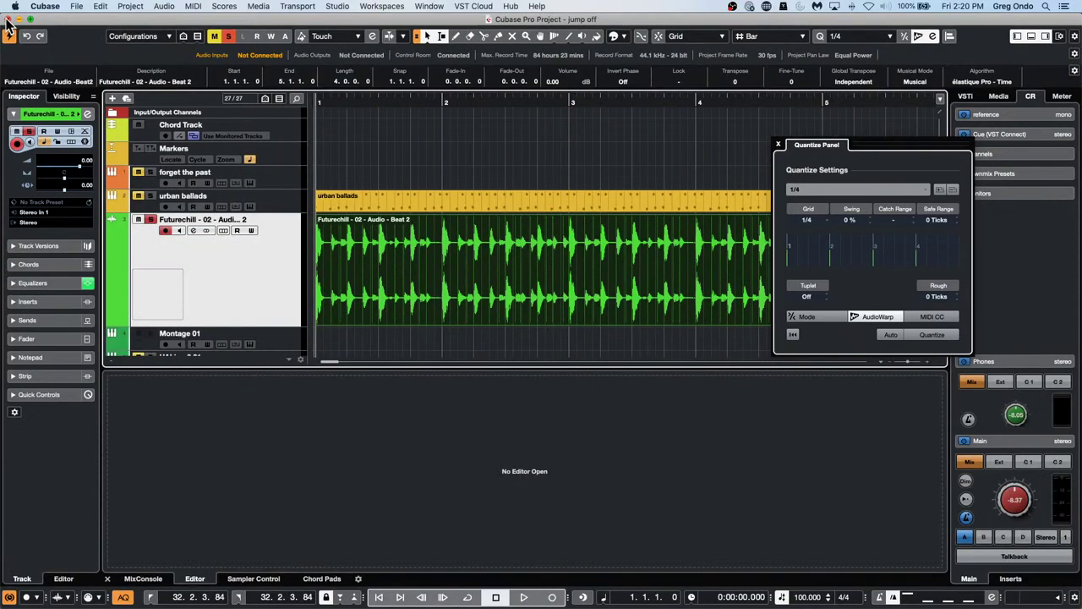
# - Quantize the Futurechill Beat 2 audio event with the 1/4 quantize preset and AudioWarp enabled
pyautogui.click(8, 19)
pyautogui.click(816, 188)
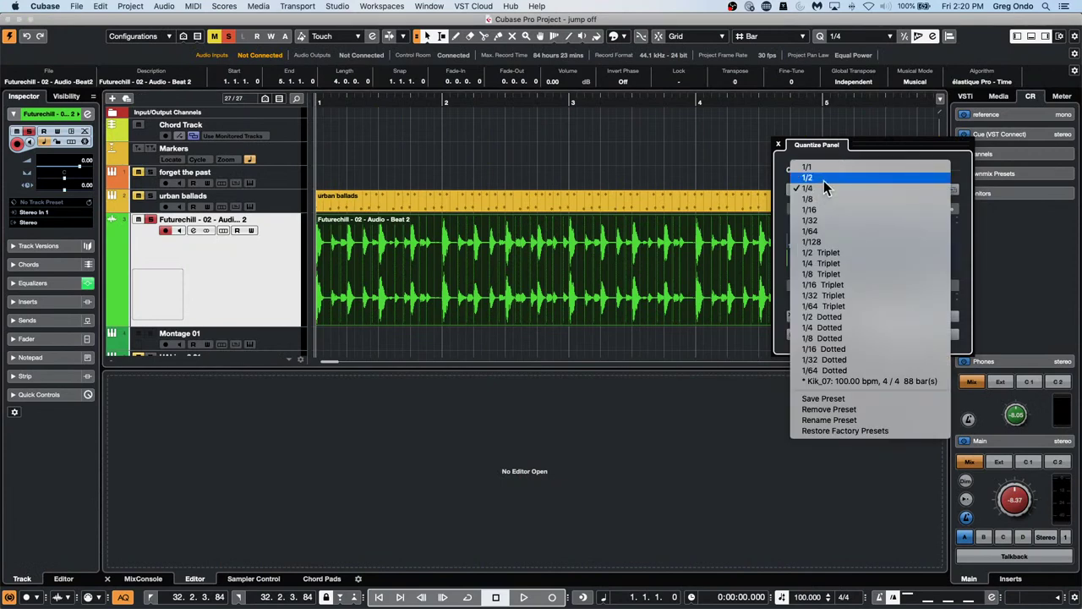
pyautogui.click(822, 187)
pyautogui.click(531, 345)
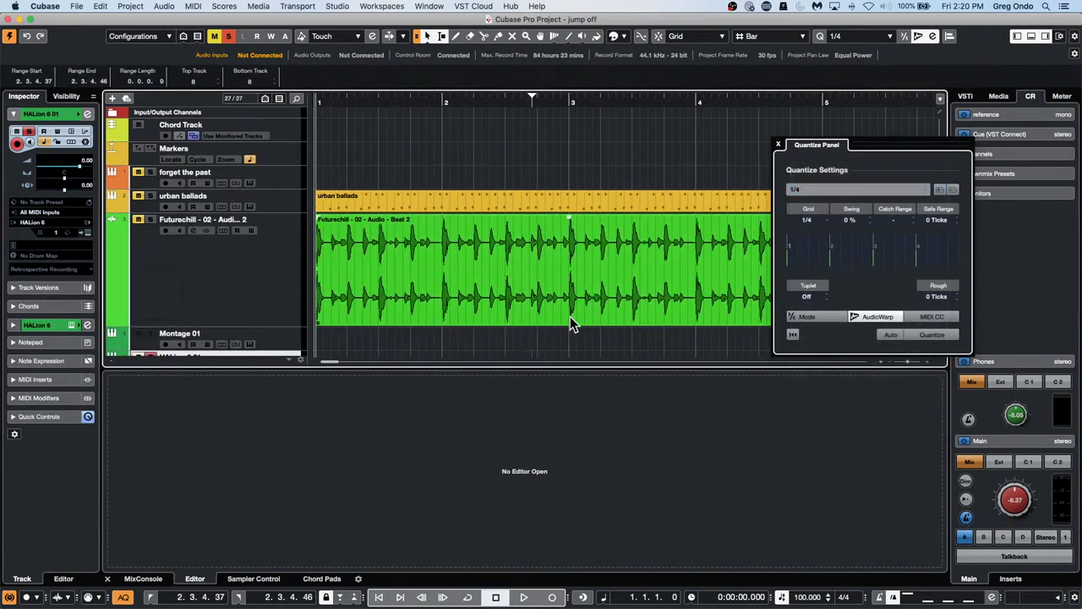
pyautogui.click(573, 314)
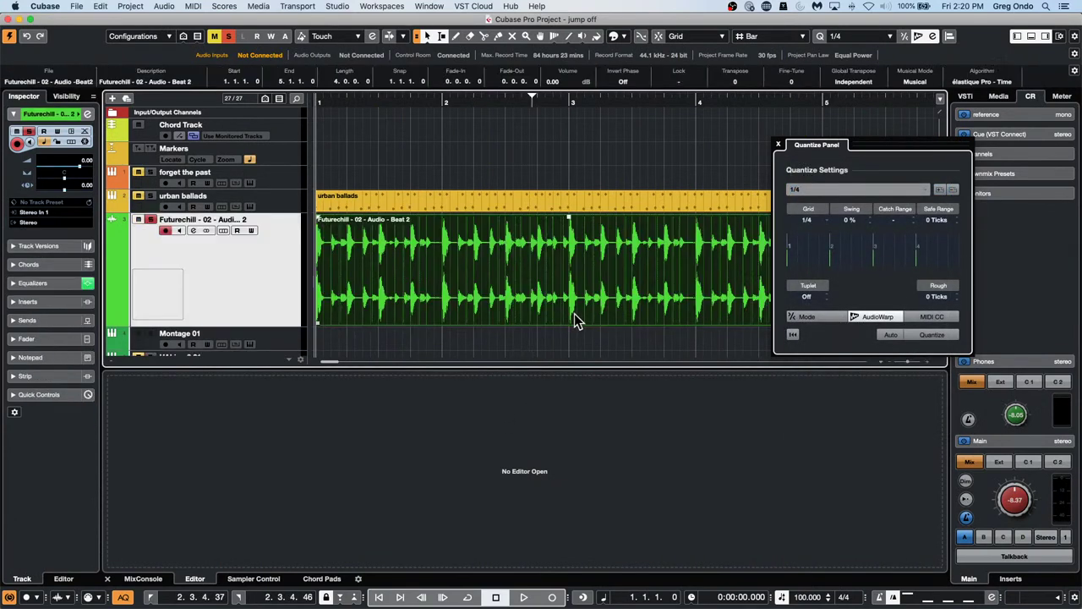
pyautogui.click(931, 335)
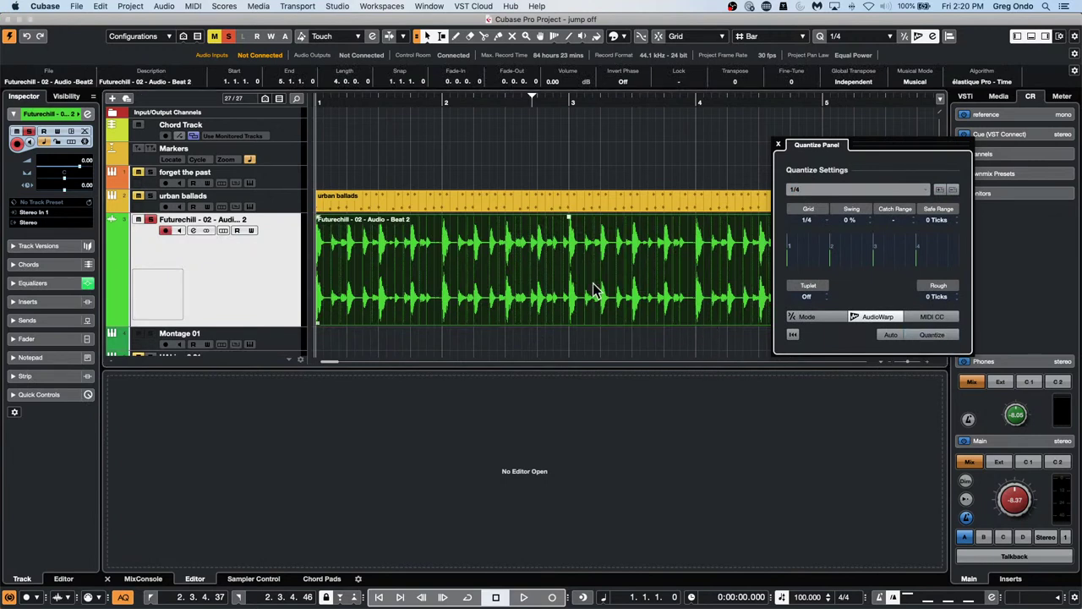
# - Quantize the same audio event to a 1/8 triplet grid and close the Quantize Panel
pyautogui.click(817, 218)
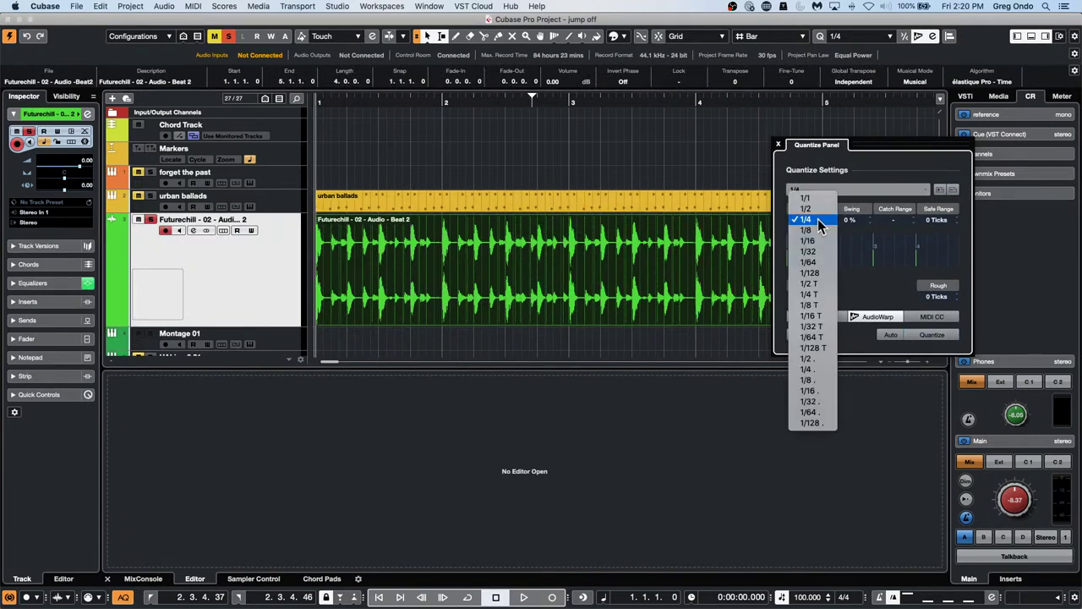
pyautogui.click(831, 308)
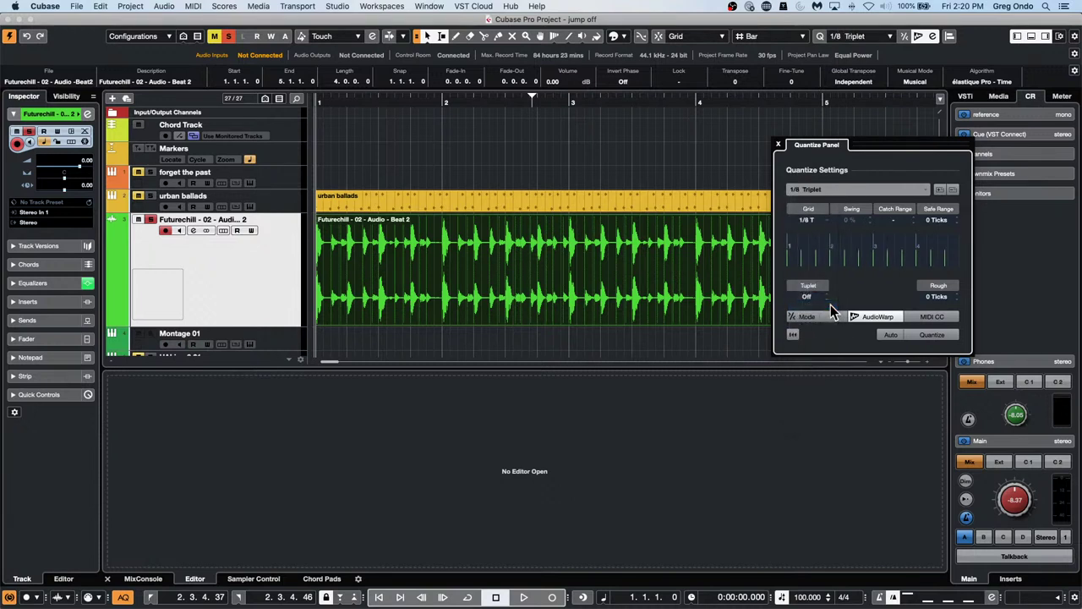
pyautogui.click(934, 335)
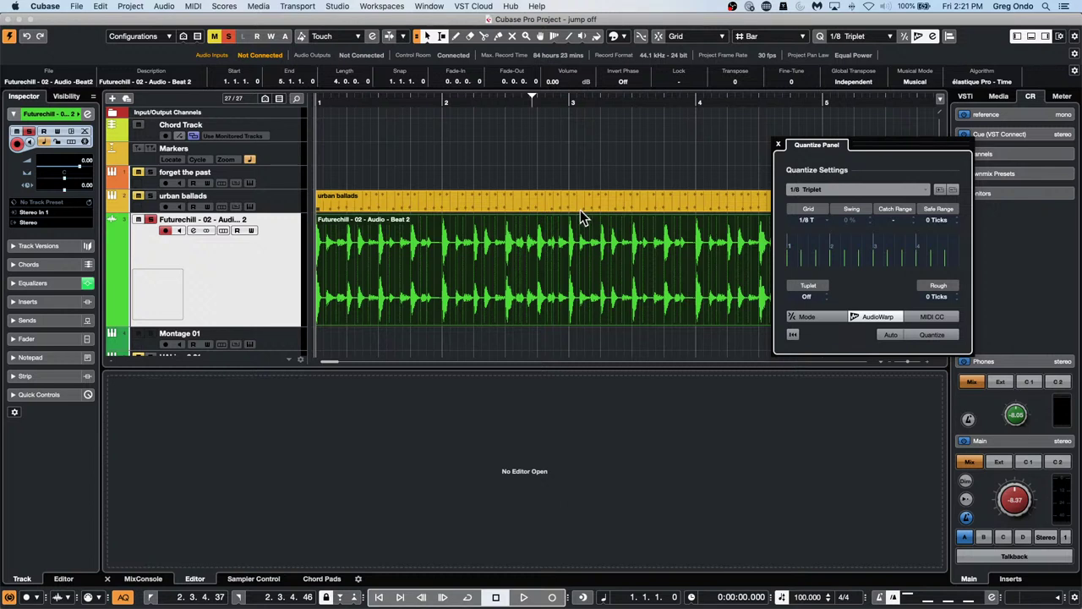
pyautogui.click(777, 145)
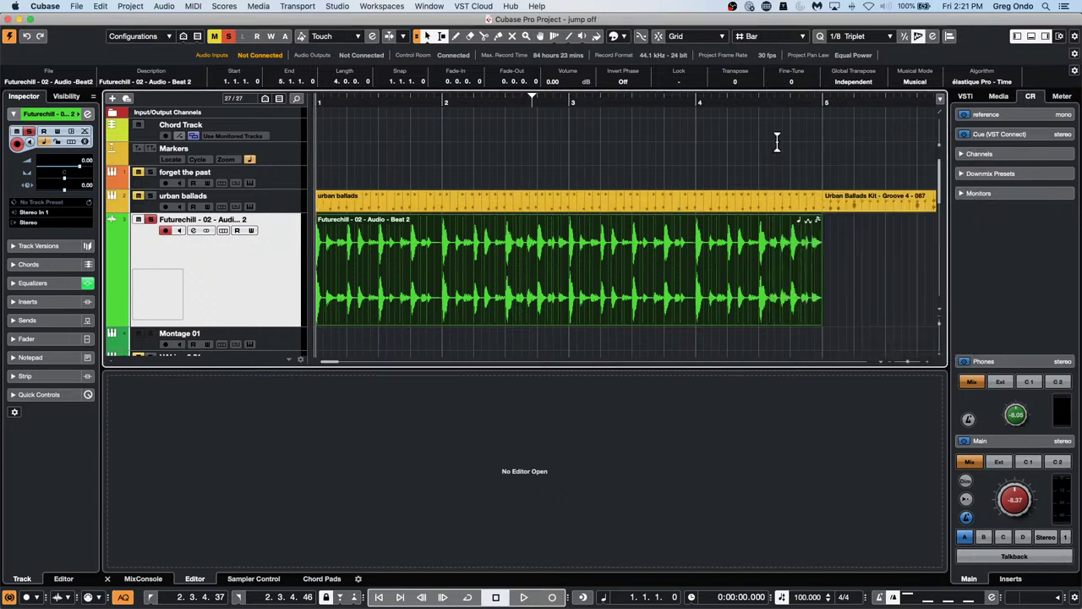
# - Audition the Main 3 pattern in Groove Agent and place it on the forget the past track at bar 1
pyautogui.click(487, 100)
pyautogui.moveTo(492, 51); pyautogui.dragTo(447, 54)
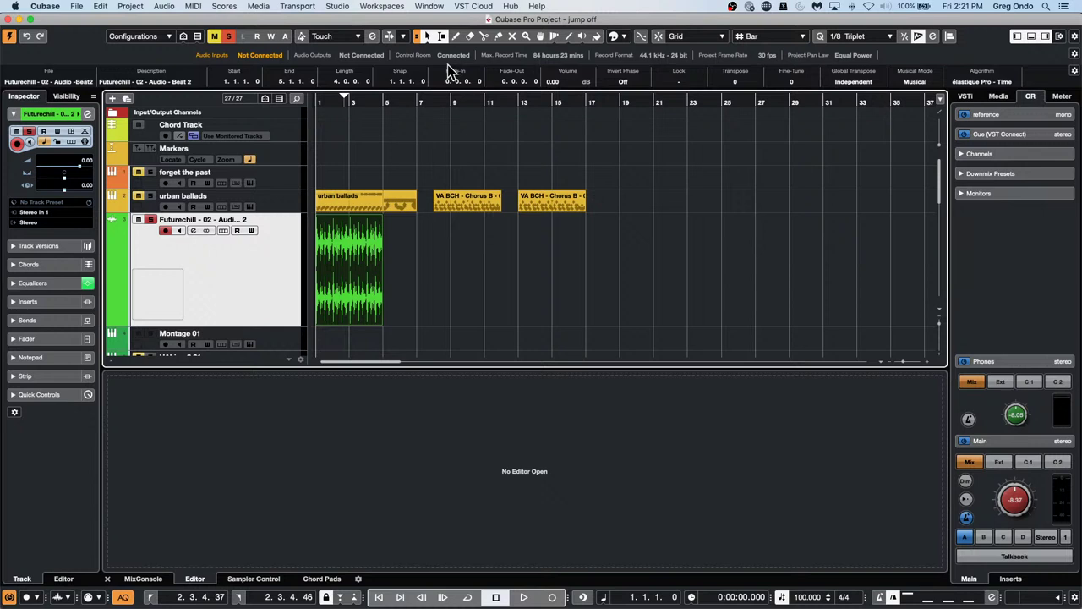
pyautogui.click(252, 187)
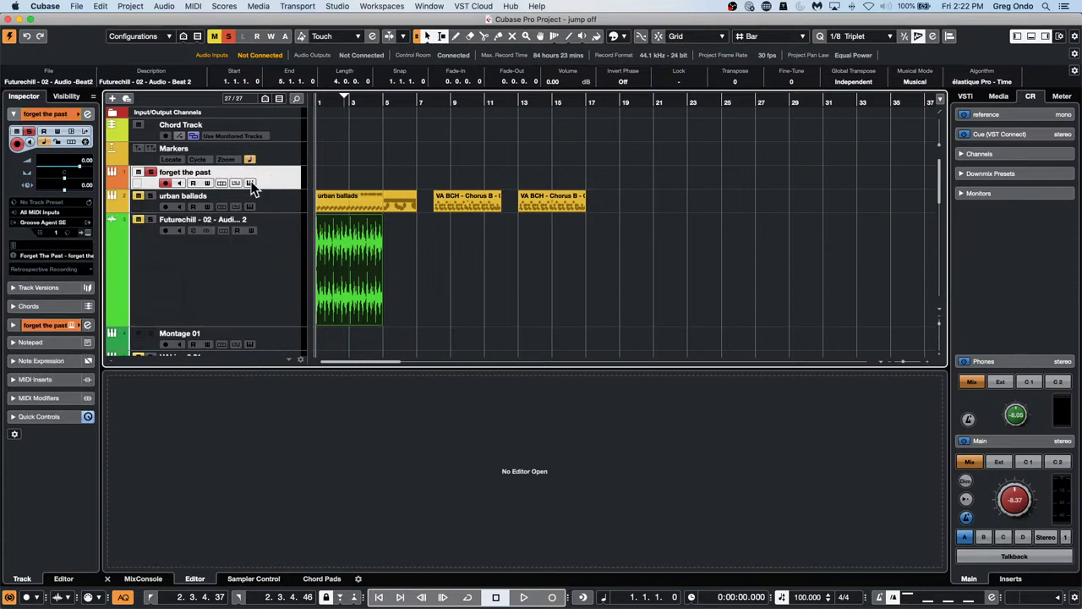
pyautogui.click(85, 233)
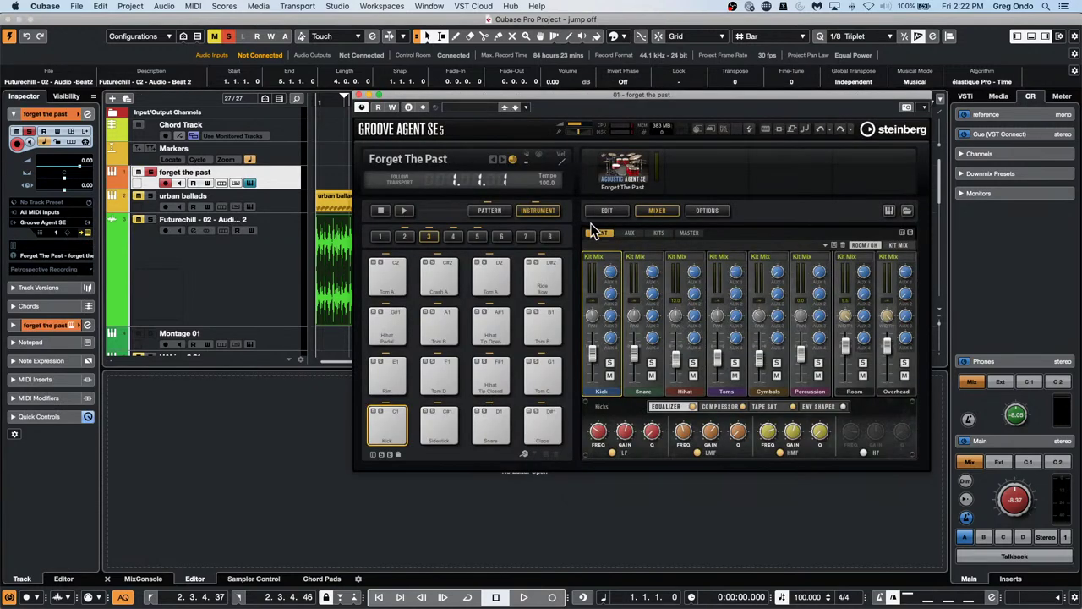
pyautogui.click(490, 209)
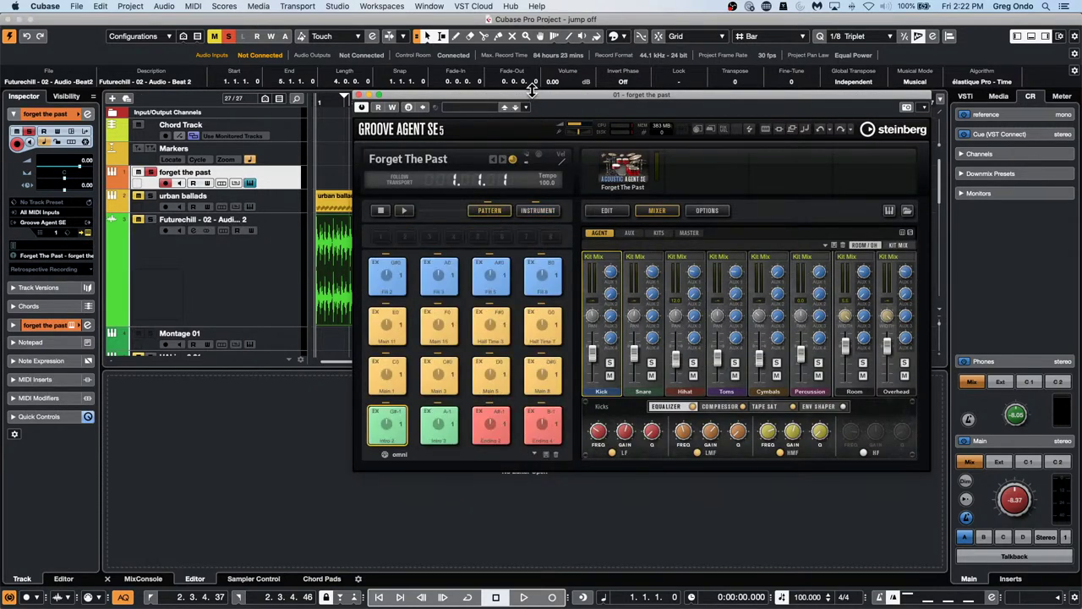
pyautogui.moveTo(534, 103); pyautogui.dragTo(831, 157)
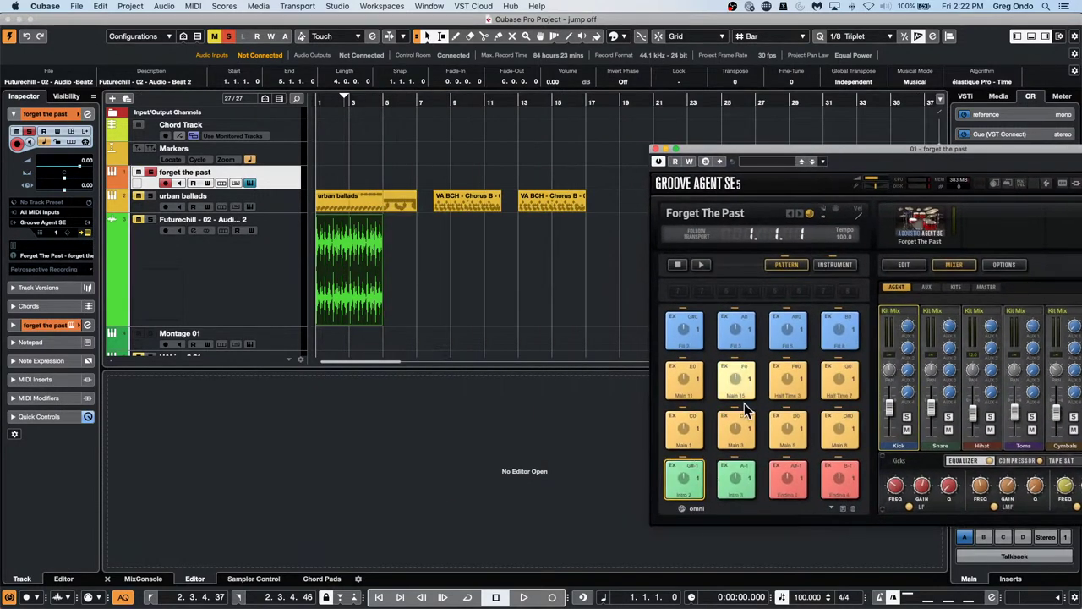
pyautogui.click(738, 431)
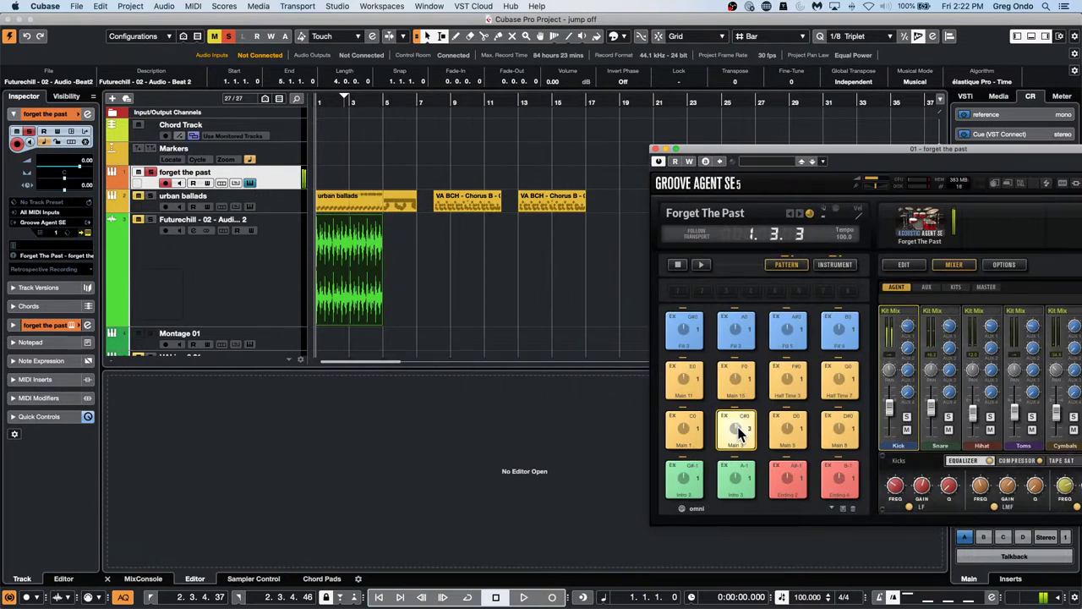
pyautogui.moveTo(738, 431); pyautogui.dragTo(317, 182)
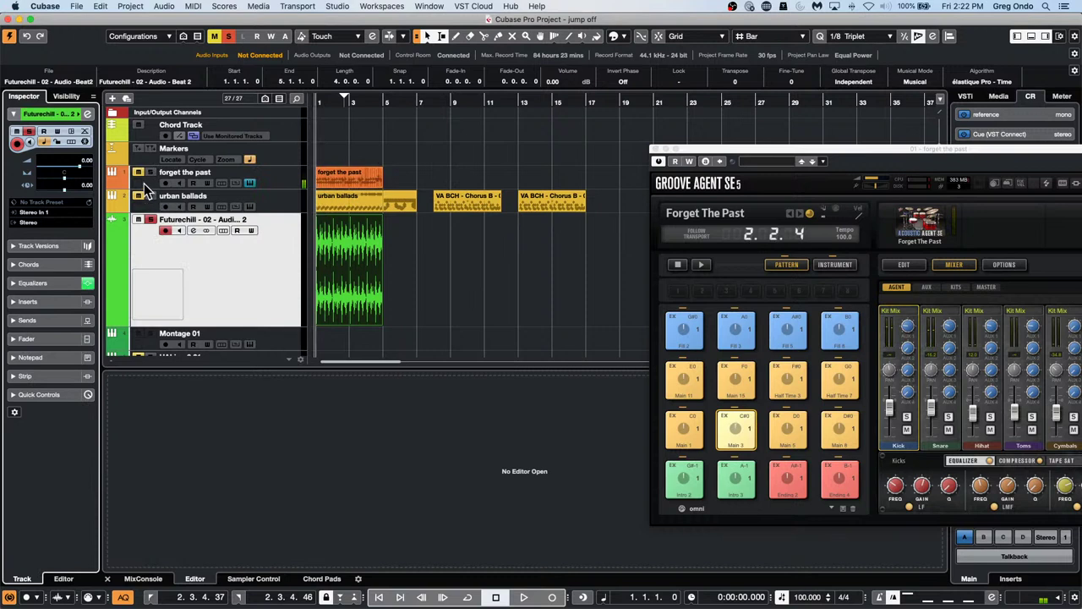
# - Solo the forget the past track instead of the Futurechill audio track, and set the locators around its drum part
pyautogui.click(150, 221)
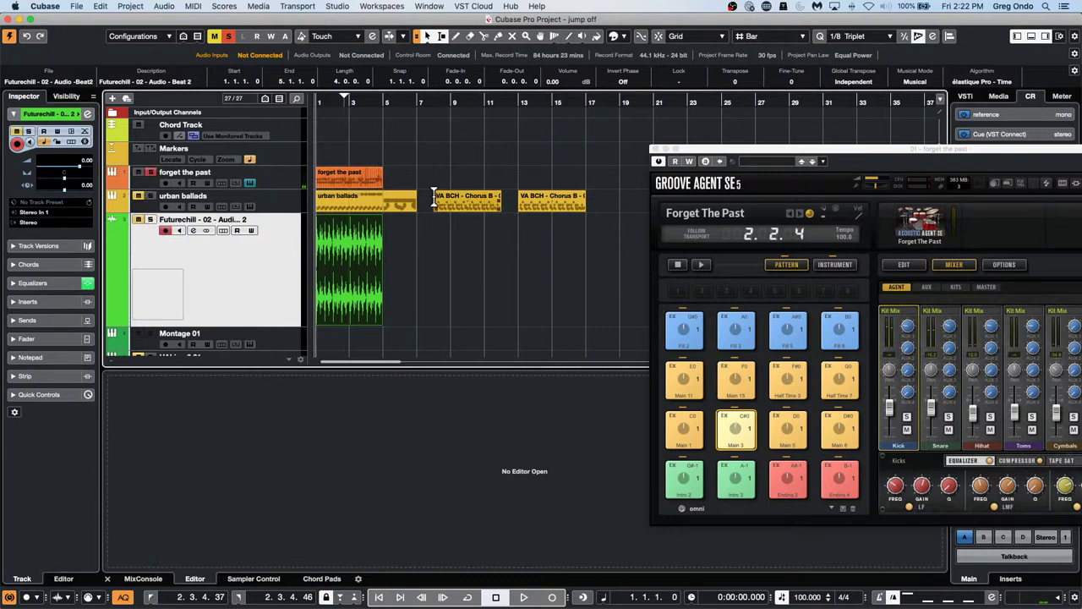
pyautogui.click(372, 183)
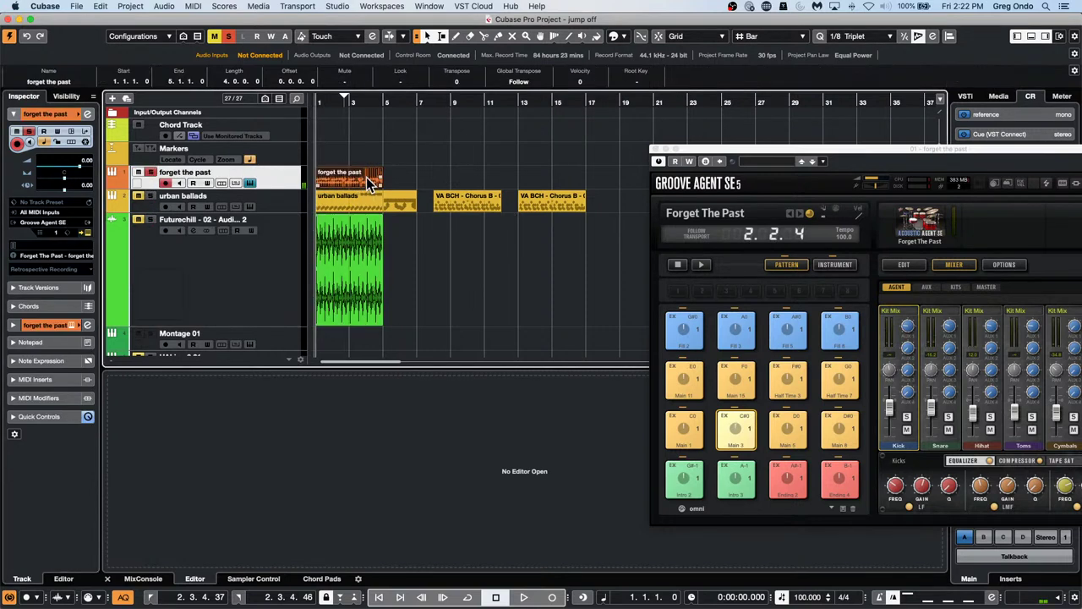
pyautogui.press('p')
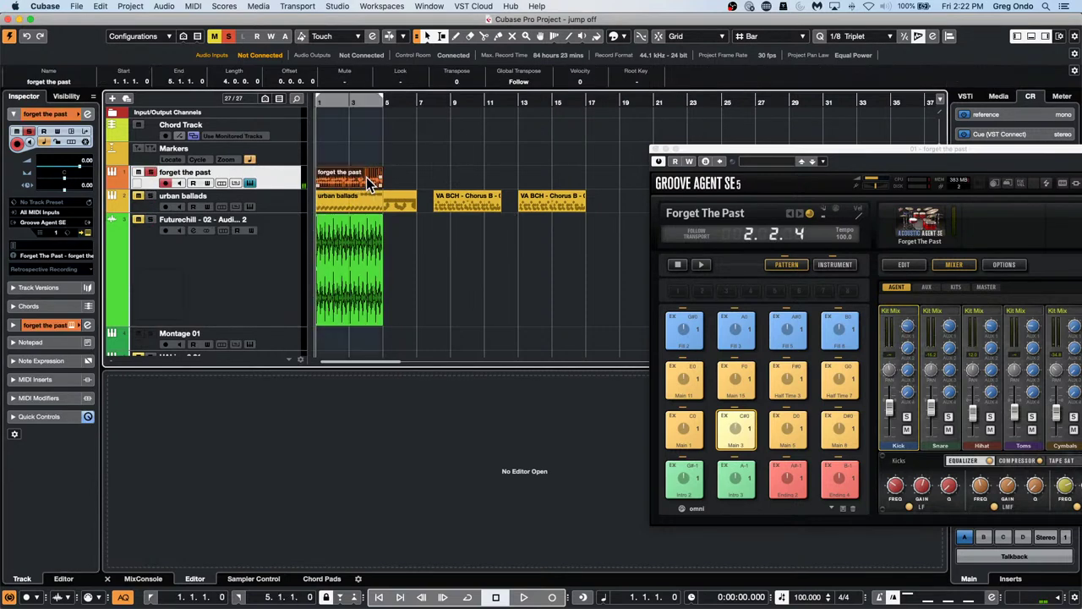
# - Turn on cycle mode for bars 1 to 5 and play back the looped drum part
pyautogui.click(334, 100)
pyautogui.press('h')
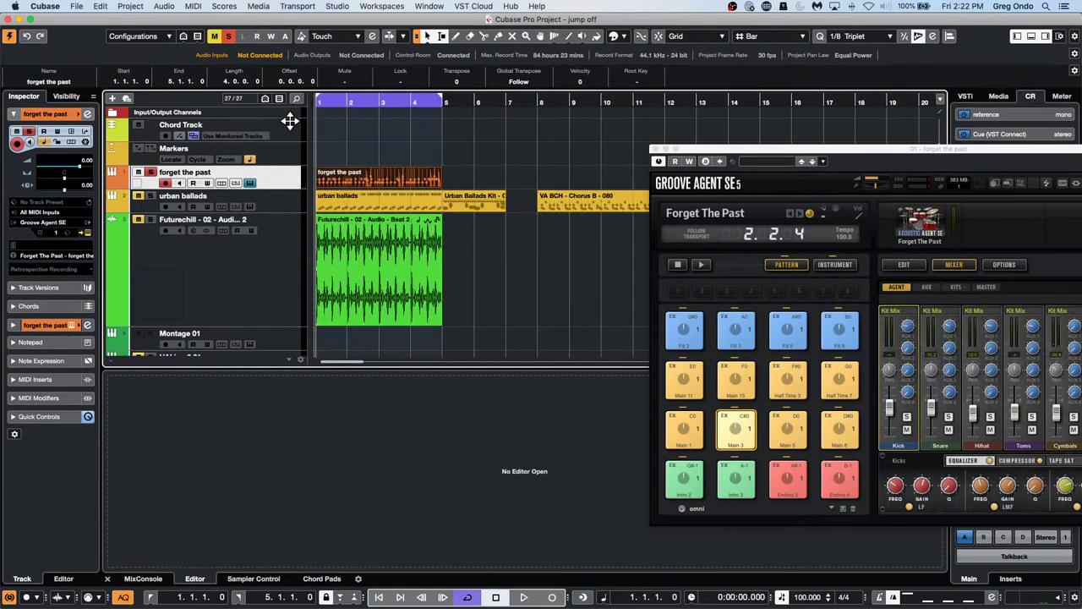
pyautogui.press('h')
pyautogui.press('space')
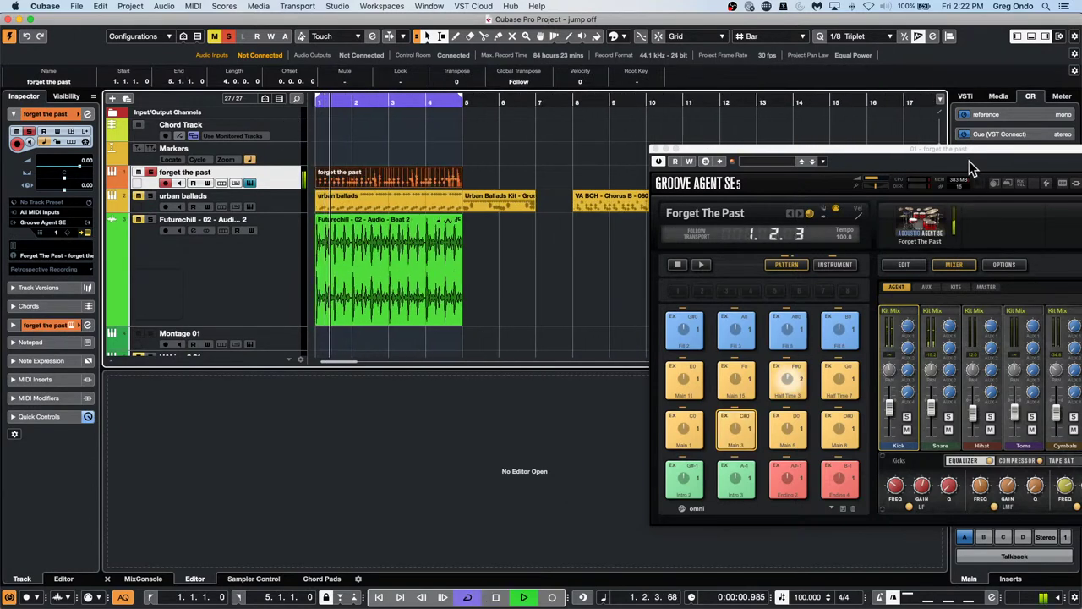
# - View Groove Agent's pattern edit page, then its instrument kit page with the snare's sound controls
pyautogui.moveTo(967, 148); pyautogui.dragTo(753, 129)
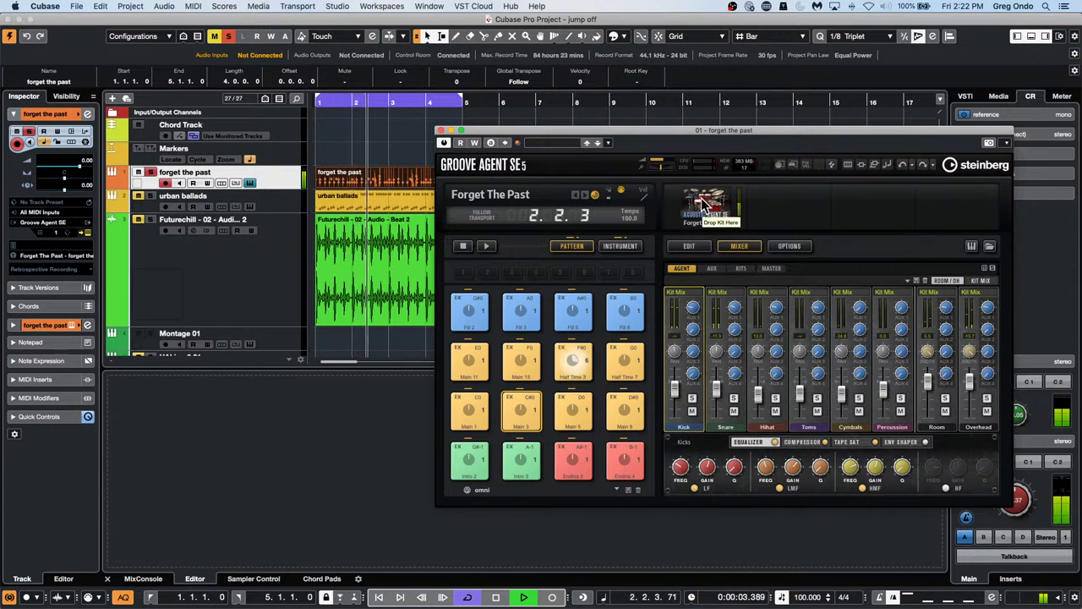
pyautogui.click(689, 245)
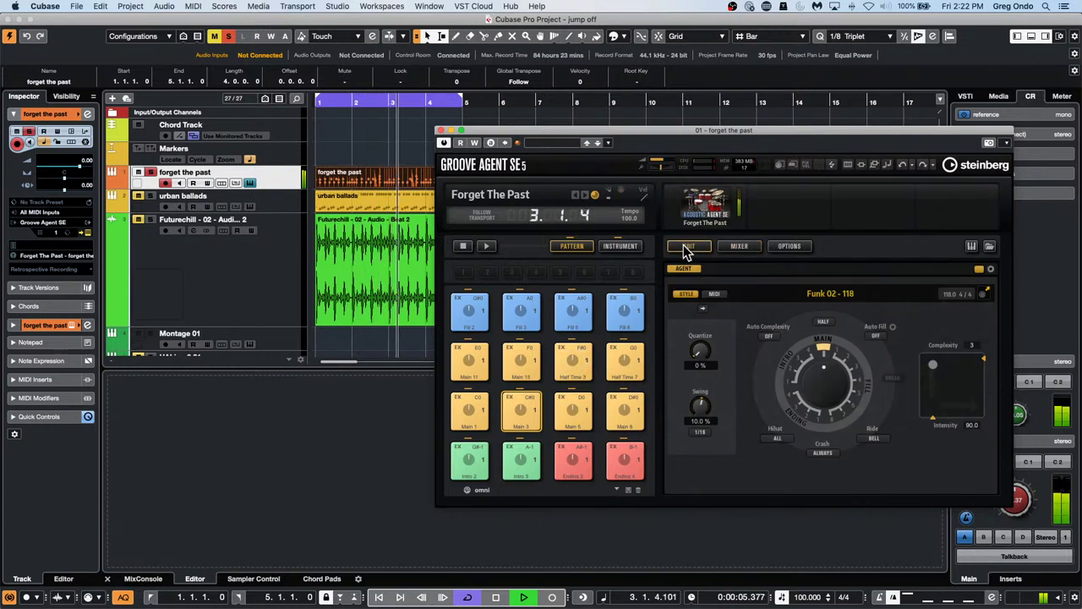
pyautogui.click(624, 246)
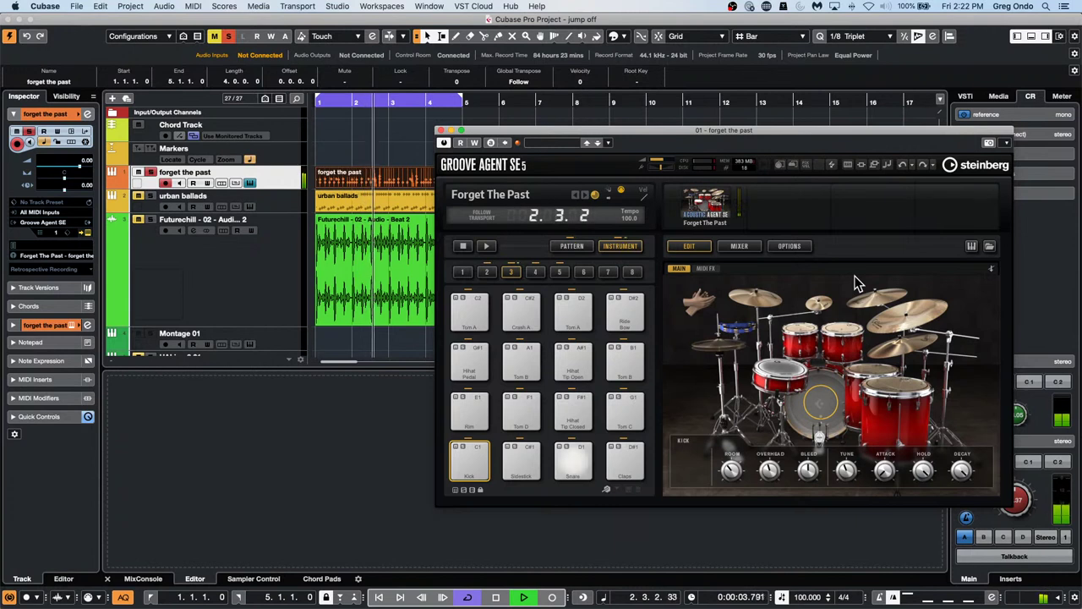
pyautogui.click(720, 348)
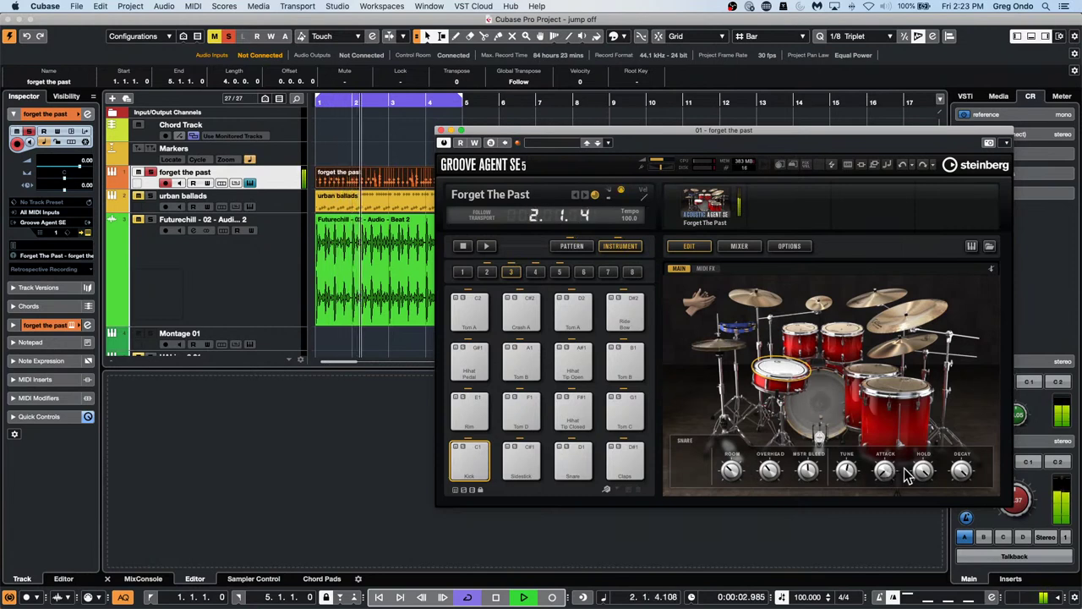
# - Lower the Snare fader and raise the Hihat fader in the Groove Agent mixer, then stop playback and close the instrument
pyautogui.click(754, 248)
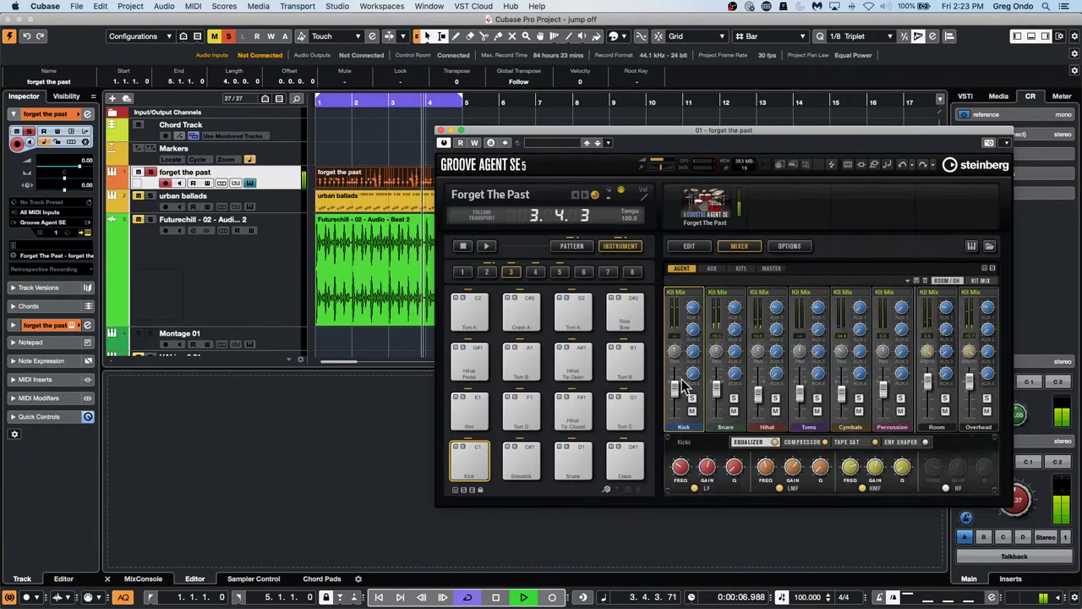
pyautogui.moveTo(759, 404)
pyautogui.mouseDown()
pyautogui.moveTo(760, 365)
pyautogui.moveTo(719, 367)
pyautogui.moveTo(719, 394)
pyautogui.moveTo(759, 395)
pyautogui.moveTo(759, 427)
pyautogui.moveTo(757, 387)
pyautogui.mouseUp()
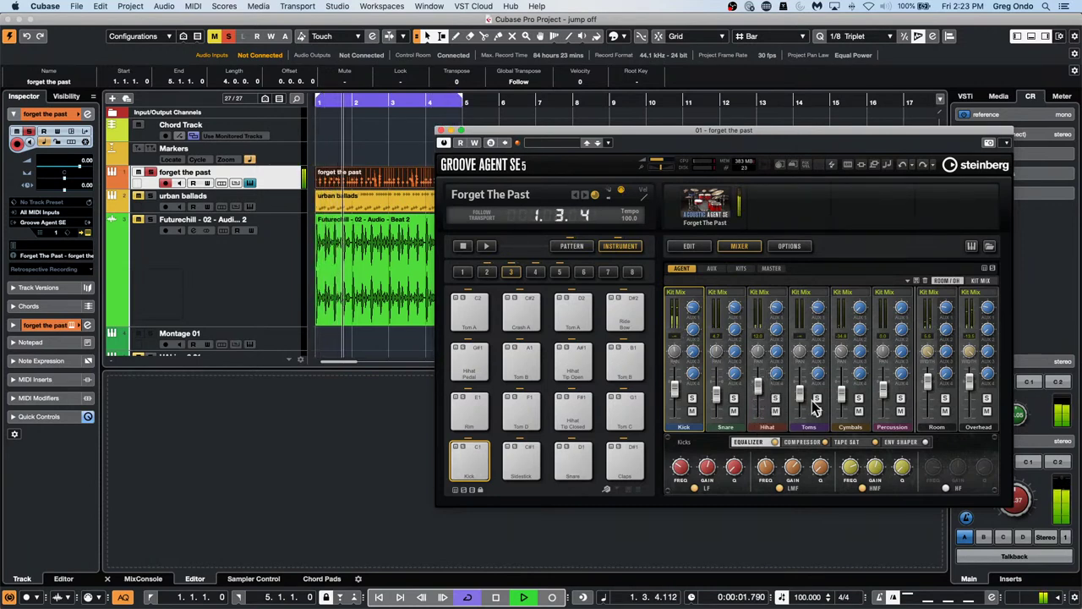
pyautogui.press('space')
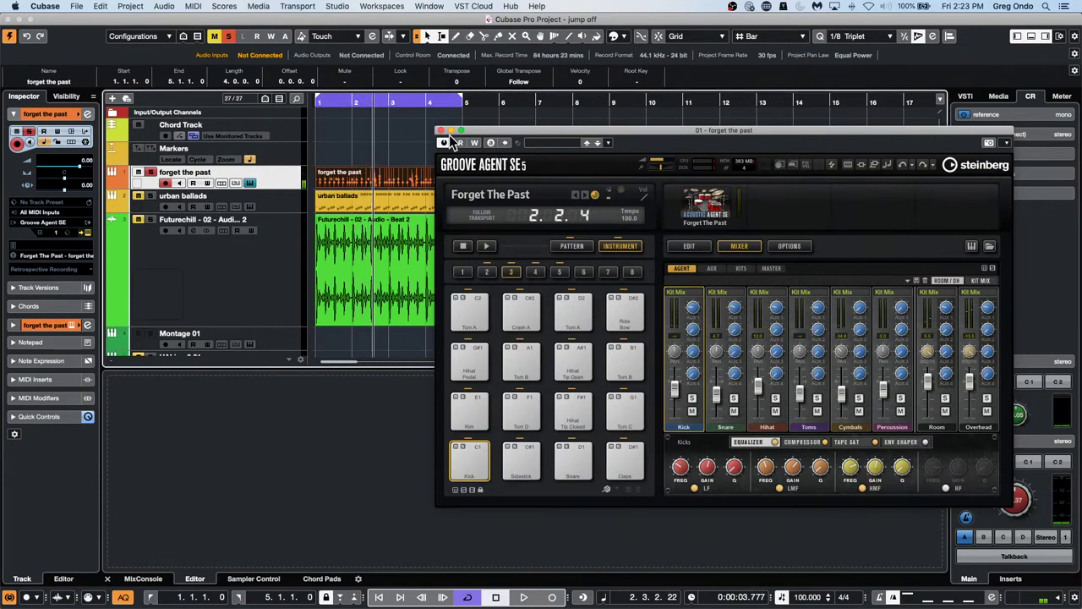
pyautogui.click(440, 132)
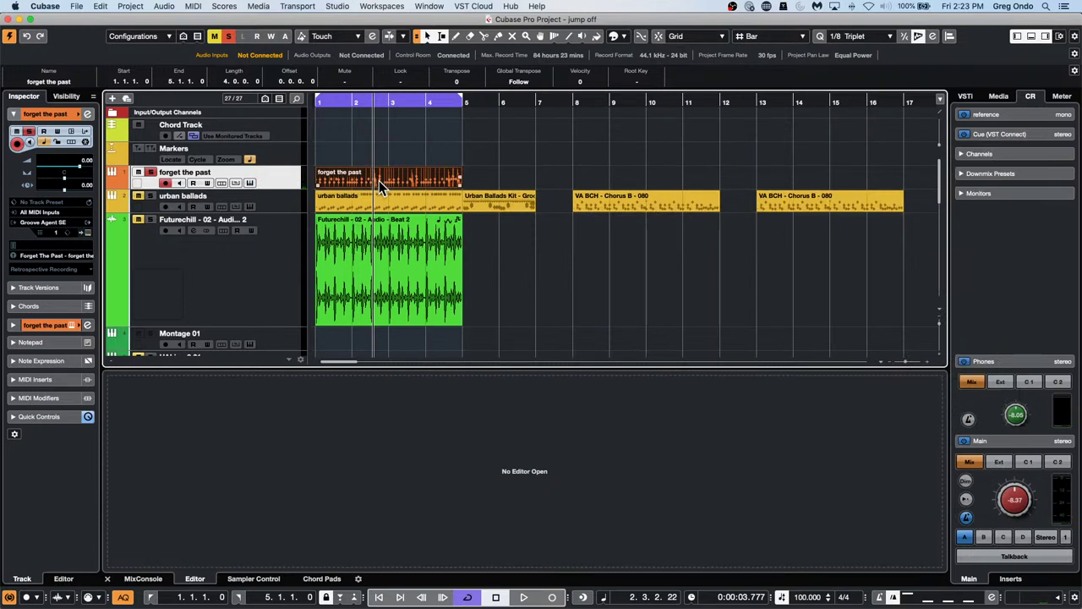
# - Lower the velocity of the first Snare note of the forget the past part in the Drum Editor, then close the editor
pyautogui.doubleClick(378, 180)
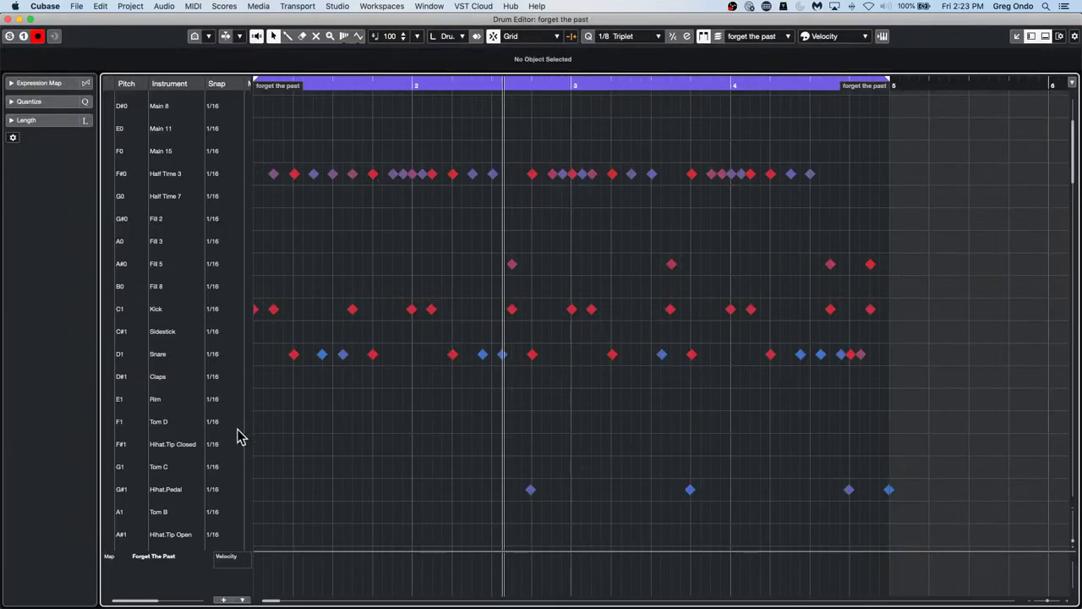
pyautogui.click(169, 181)
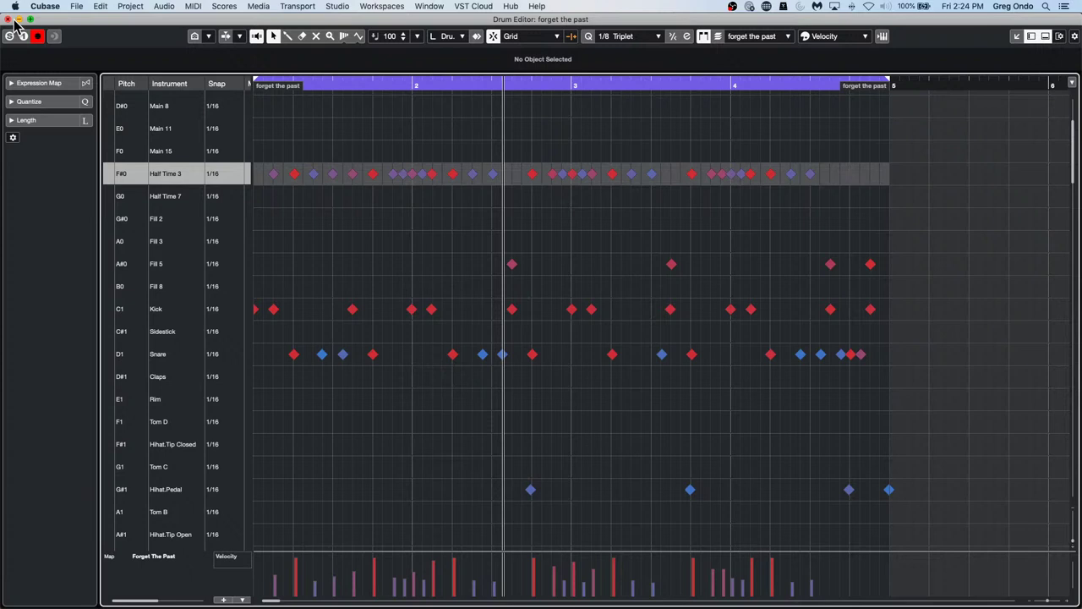
pyautogui.click(165, 358)
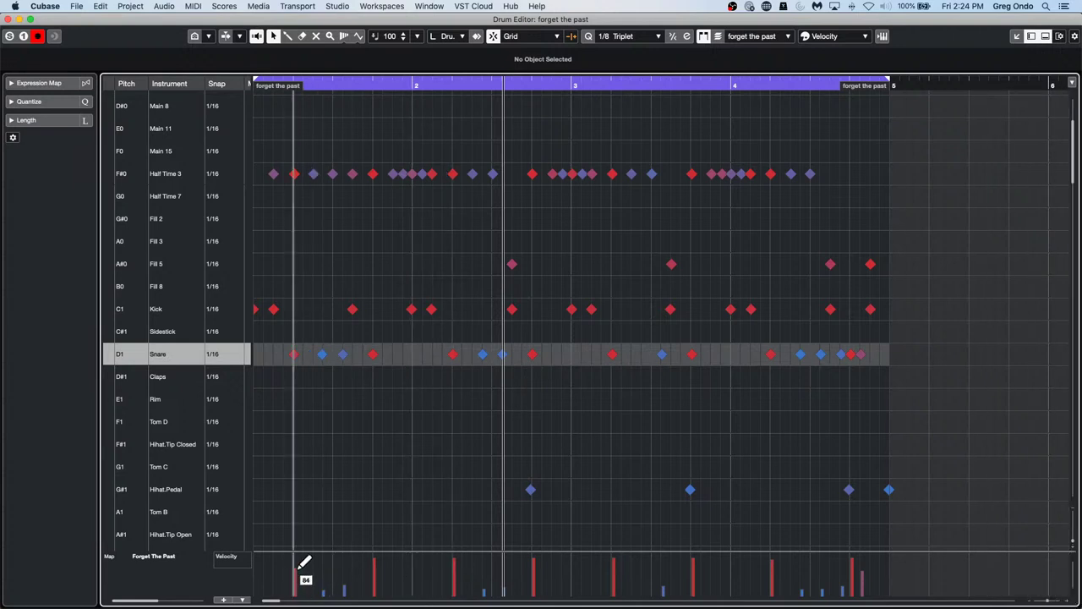
pyautogui.moveTo(306, 586)
pyautogui.mouseDown()
pyautogui.moveTo(307, 551)
pyautogui.moveTo(307, 589)
pyautogui.mouseUp()
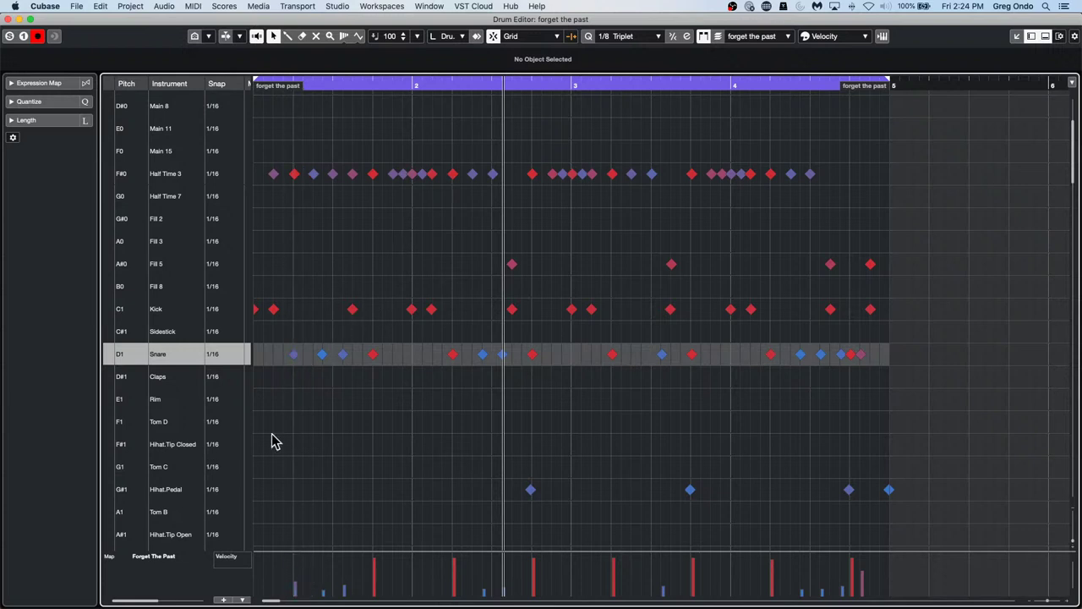
pyautogui.click(10, 19)
# - Erase the forget the past drum part and open a new empty part spanning bars 1 to 5 in the Drum Editor
pyautogui.rightClick(436, 169)
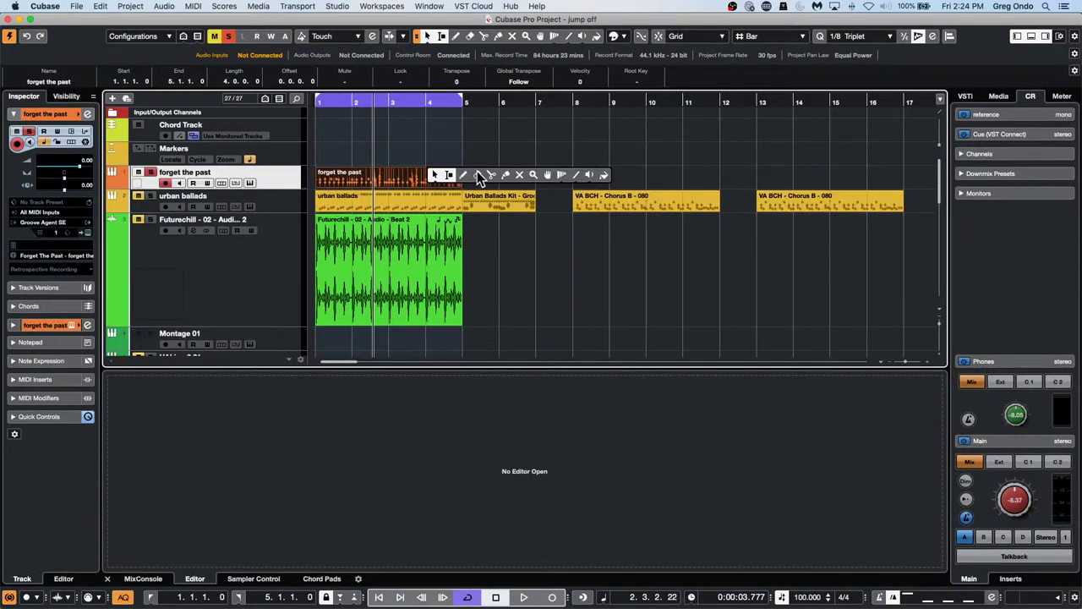
pyautogui.click(479, 176)
pyautogui.click(430, 176)
pyautogui.rightClick(430, 176)
pyautogui.click(430, 176)
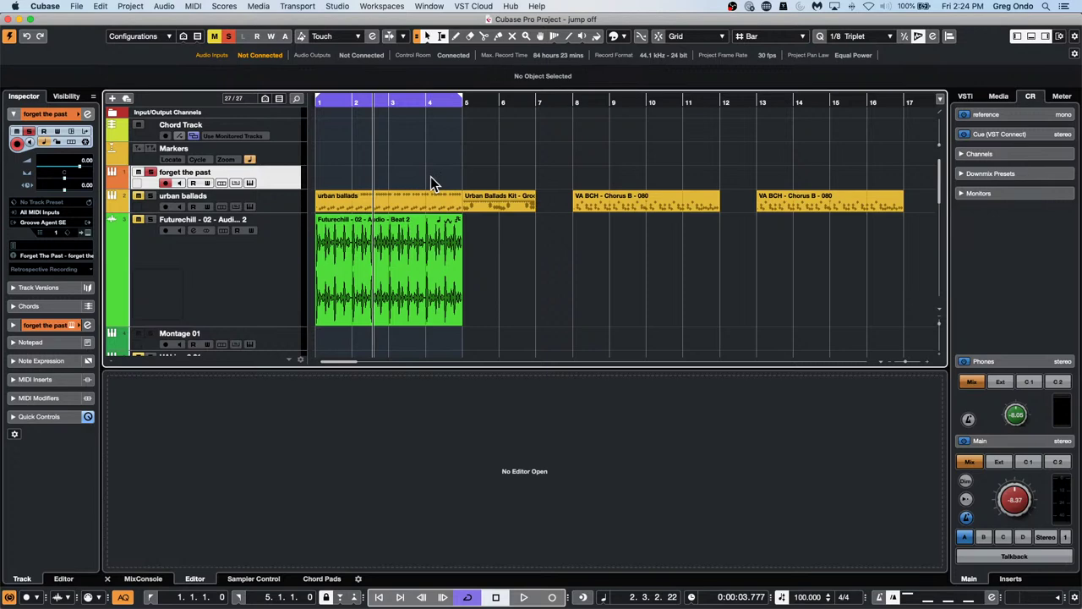
pyautogui.press('super+z')
pyautogui.doubleClick(374, 179)
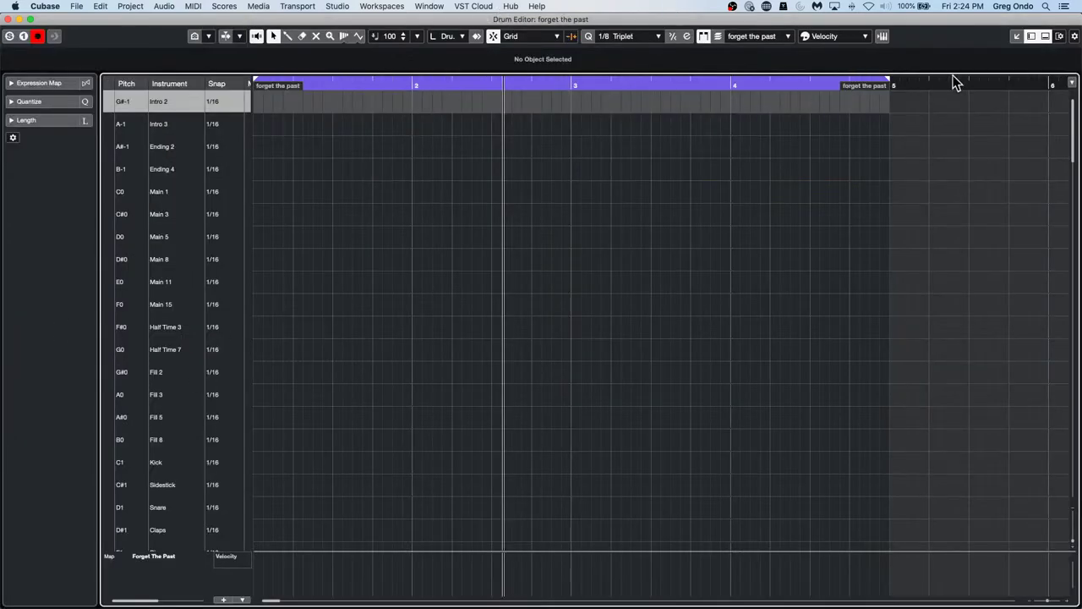
# - Shorten the forget the past part and the cycle range to bar 1, then start looped playback
pyautogui.moveTo(889, 88); pyautogui.dragTo(414, 86)
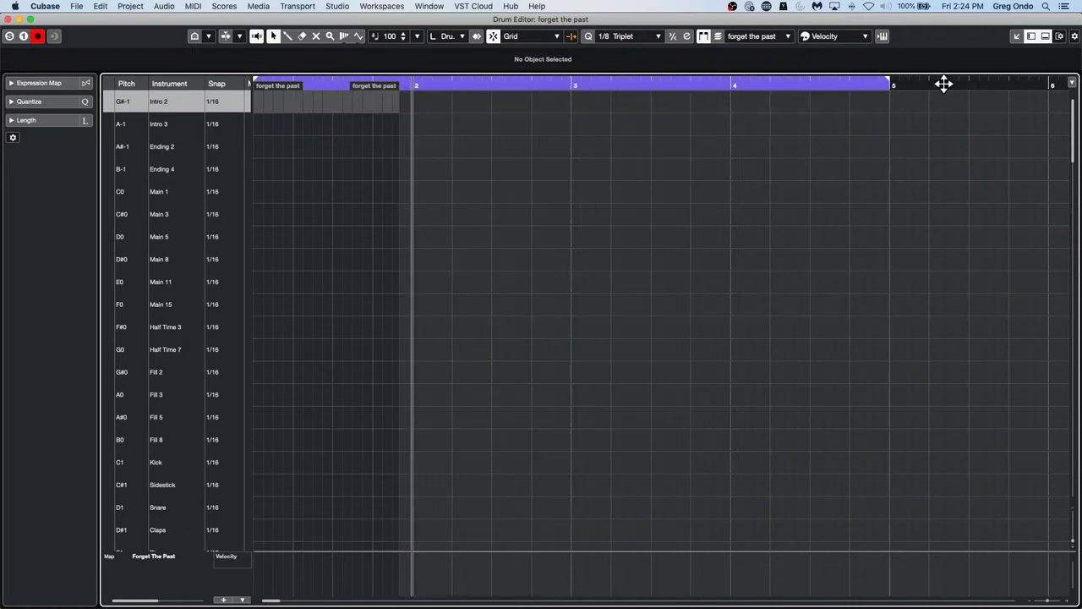
pyautogui.moveTo(888, 87); pyautogui.dragTo(401, 85)
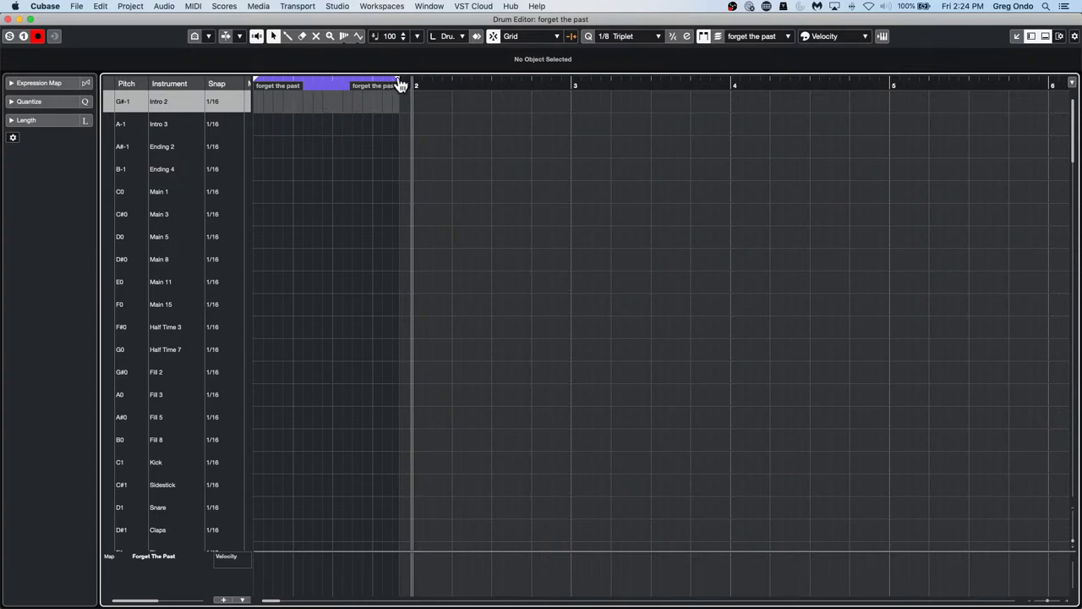
pyautogui.click(318, 86)
pyautogui.press('space')
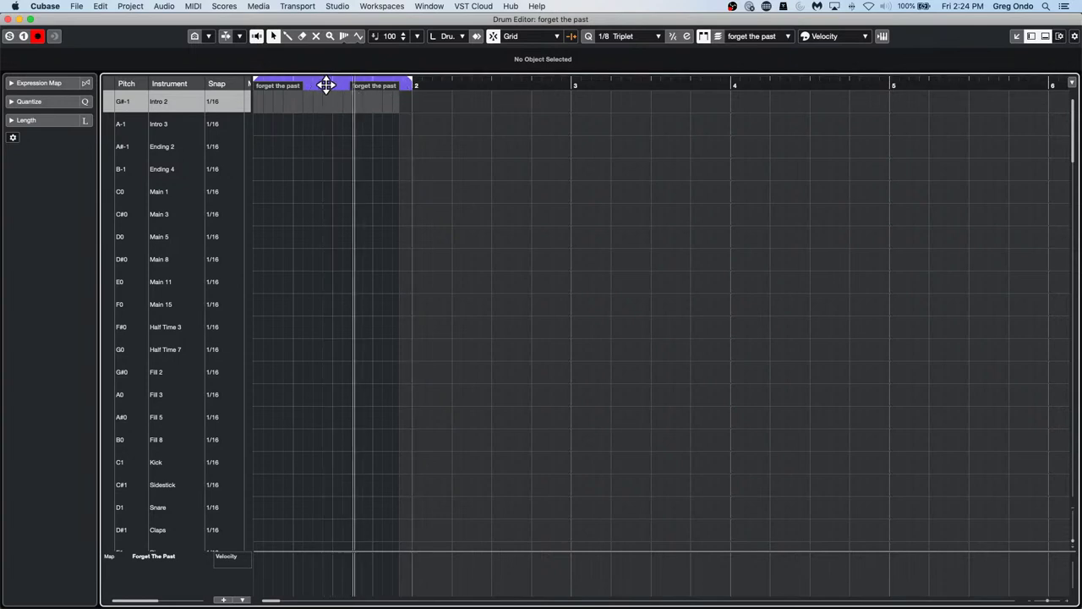
# - With the Drumstick tool, add Kick notes on 1.1, 1.3 and 1.3.3 and Snare notes on 1.2 and 1.4
pyautogui.rightClick(319, 311)
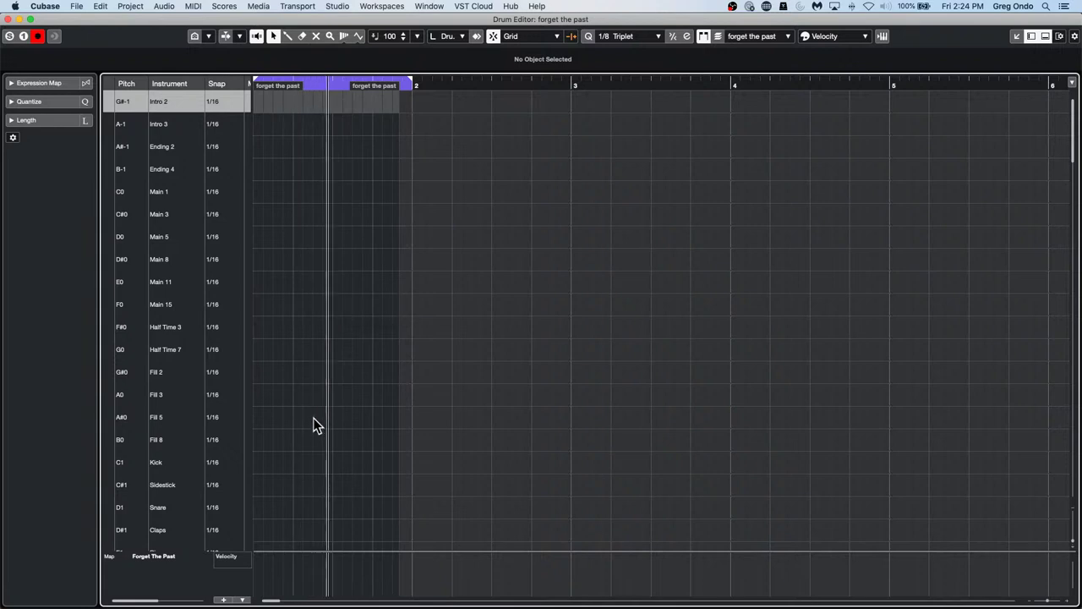
pyautogui.rightClick(277, 441)
pyautogui.click(292, 442)
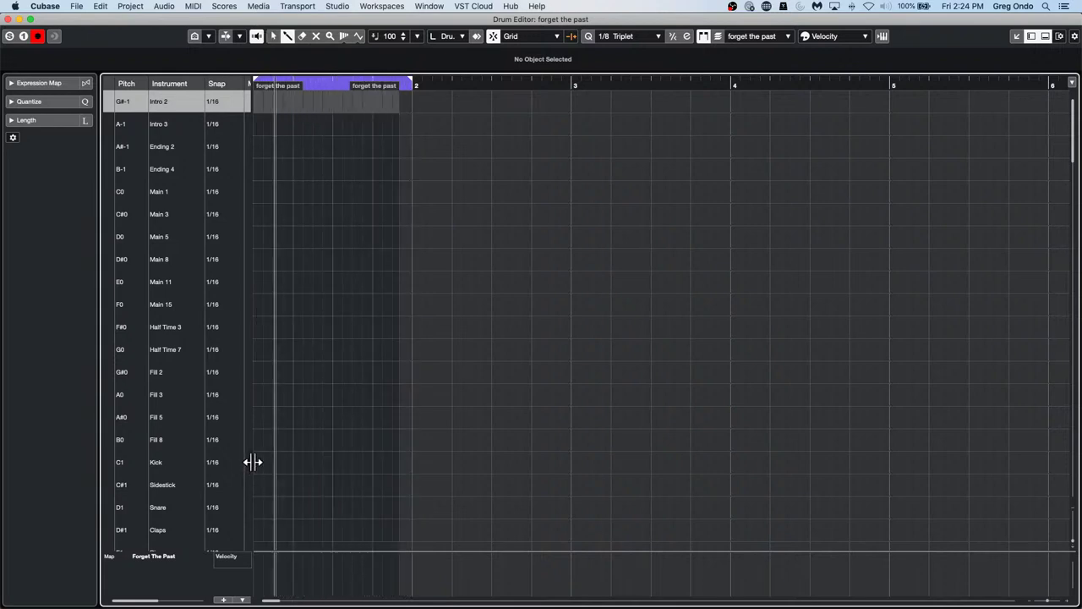
pyautogui.click(259, 465)
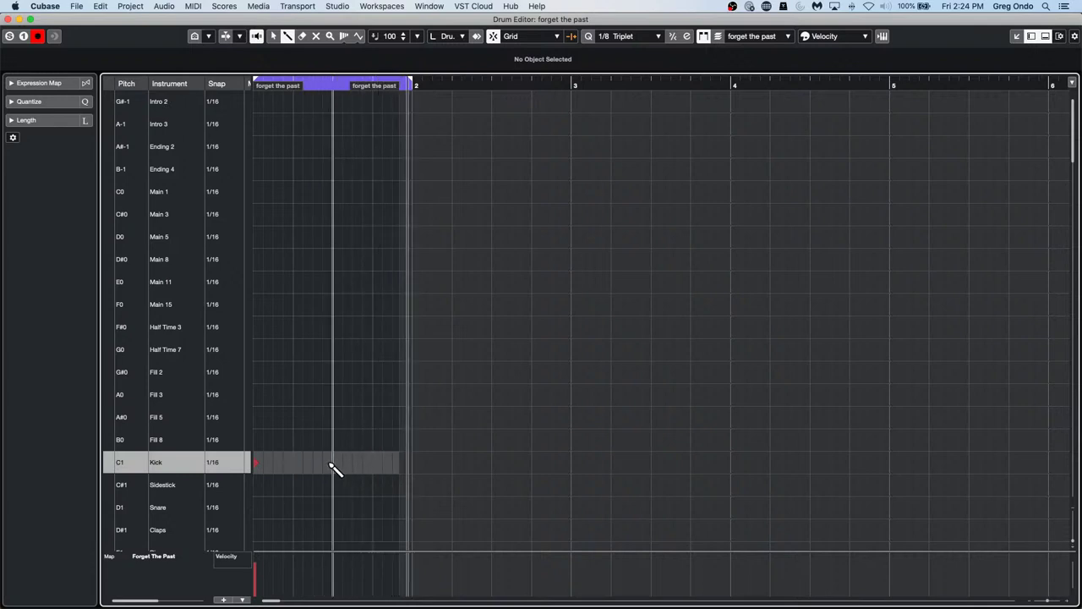
pyautogui.click(332, 462)
pyautogui.click(293, 507)
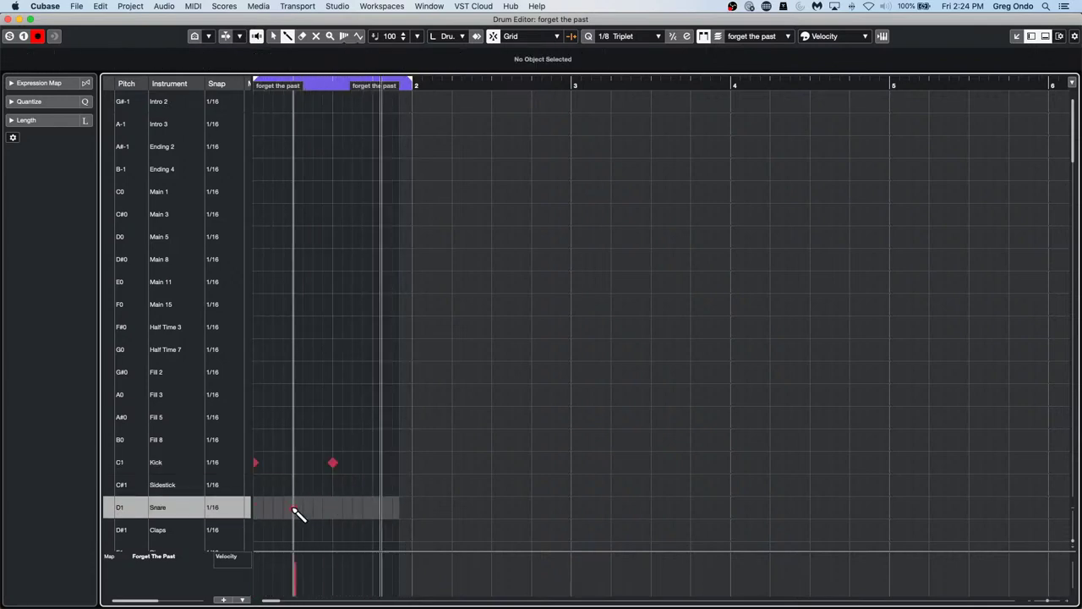
pyautogui.click(370, 508)
pyautogui.click(352, 463)
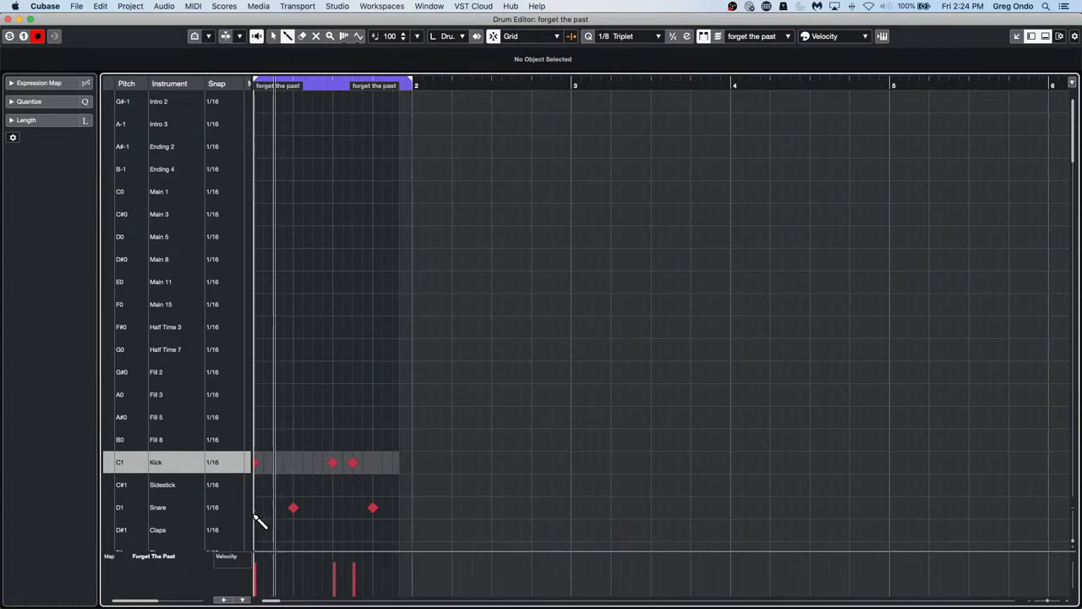
# - Paint sixteenth-note Hihat.Tip Closed hits across bar 1 and lower the velocity of roughly every second one
pyautogui.scroll(-5, 367, 398)
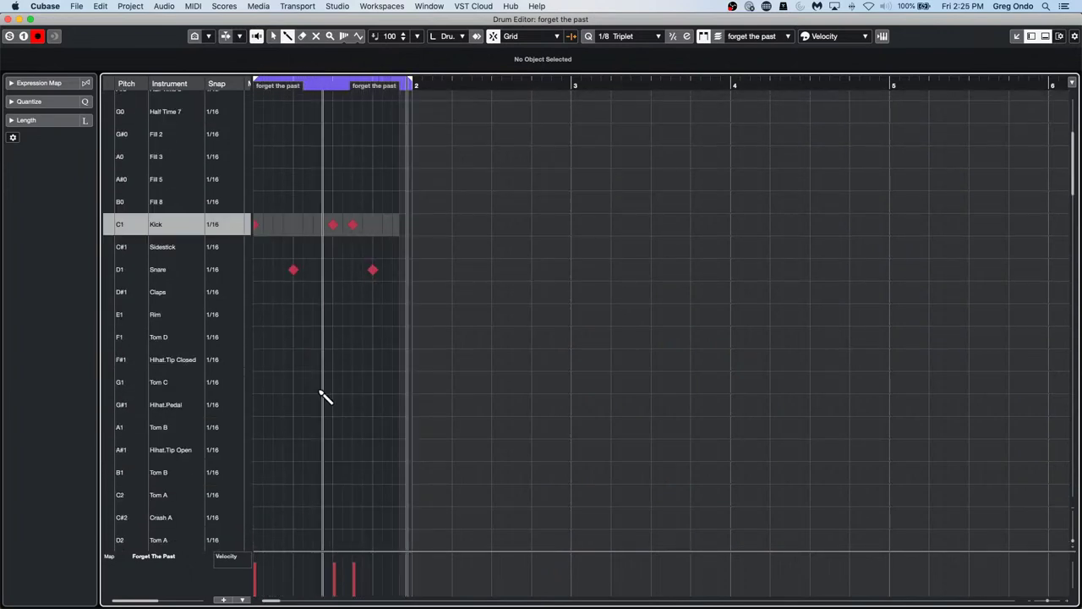
pyautogui.moveTo(261, 364); pyautogui.dragTo(423, 379)
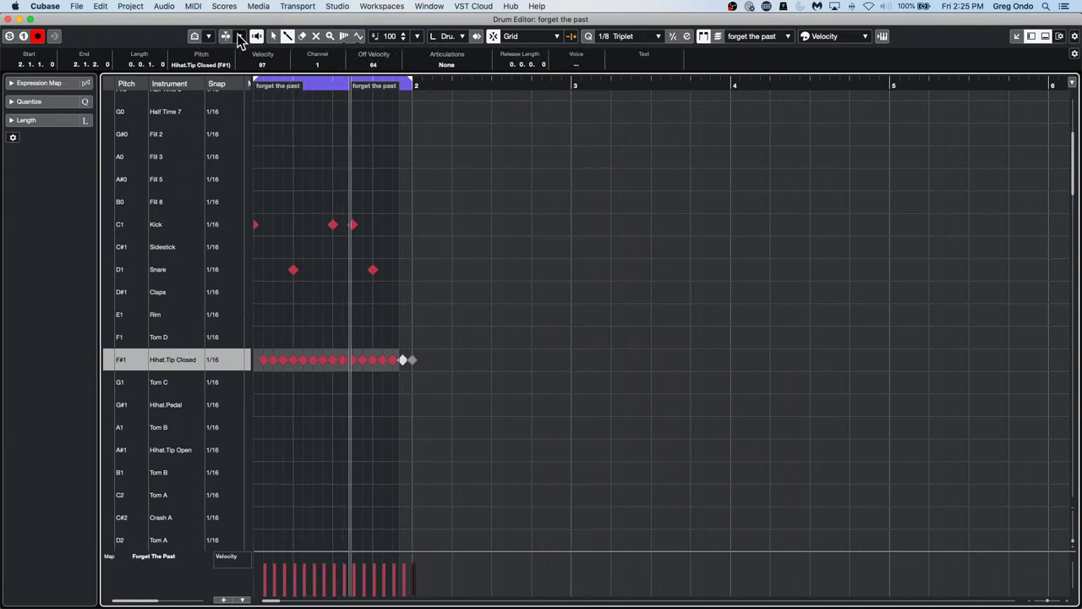
pyautogui.moveTo(313, 80); pyautogui.dragTo(242, 140)
pyautogui.click(284, 586)
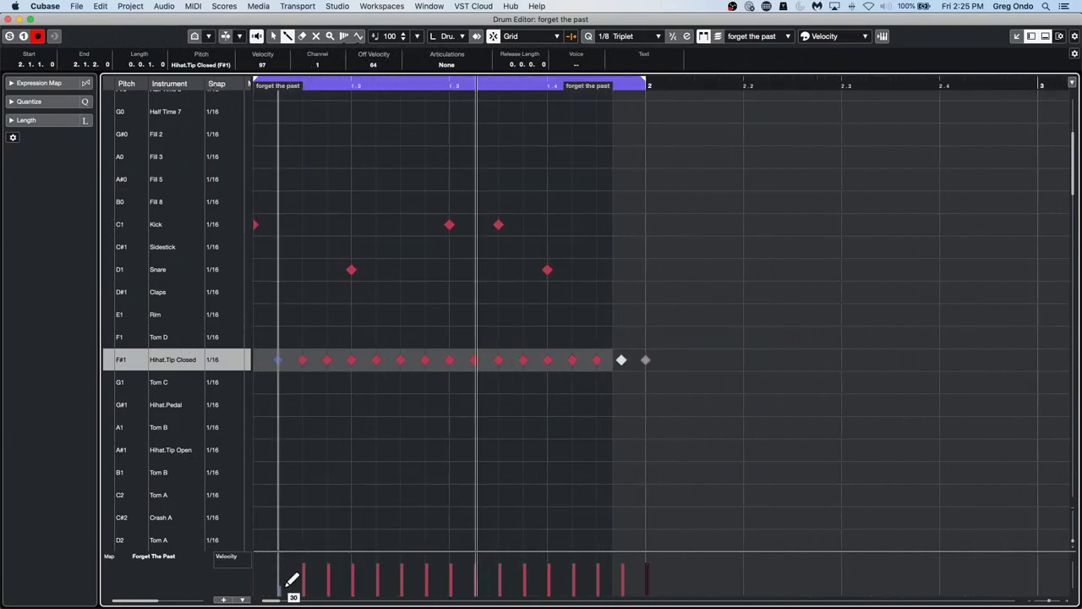
pyautogui.click(329, 580)
pyautogui.click(378, 581)
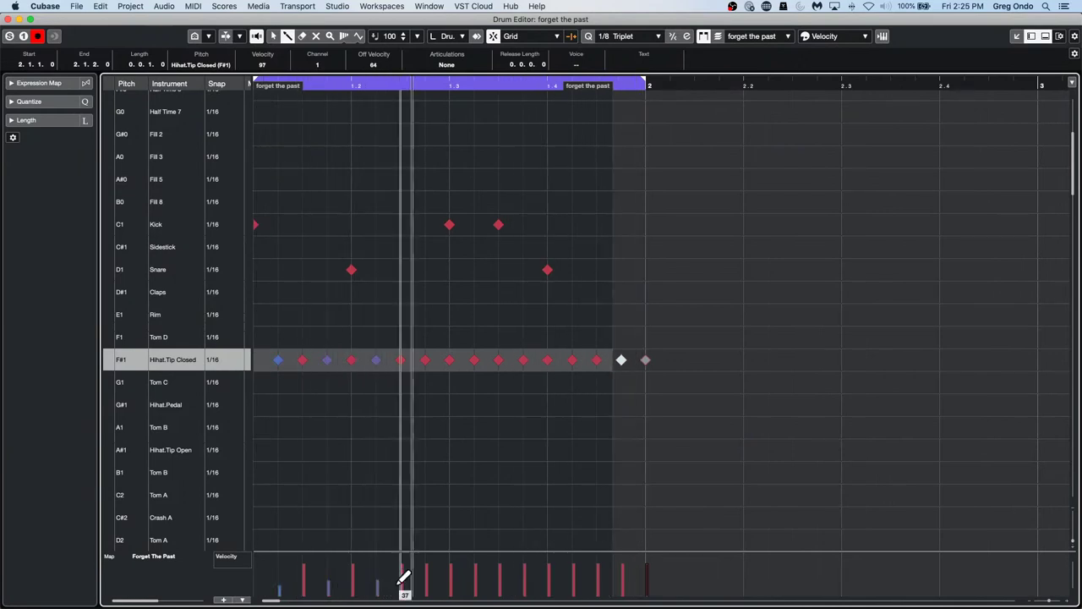
pyautogui.click(401, 583)
pyautogui.click(426, 579)
pyautogui.click(426, 562)
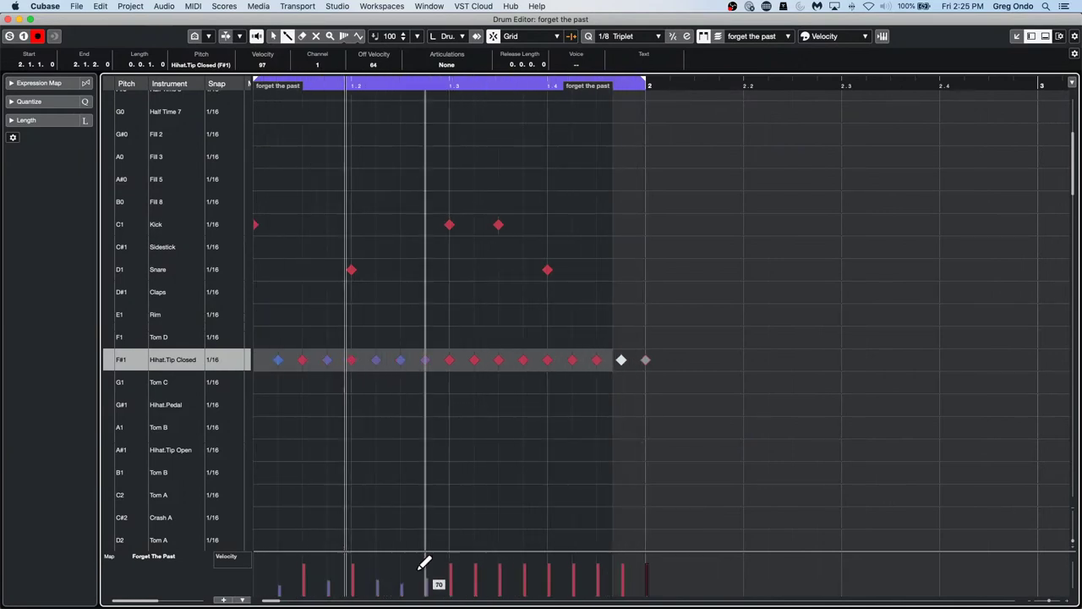
pyautogui.click(451, 582)
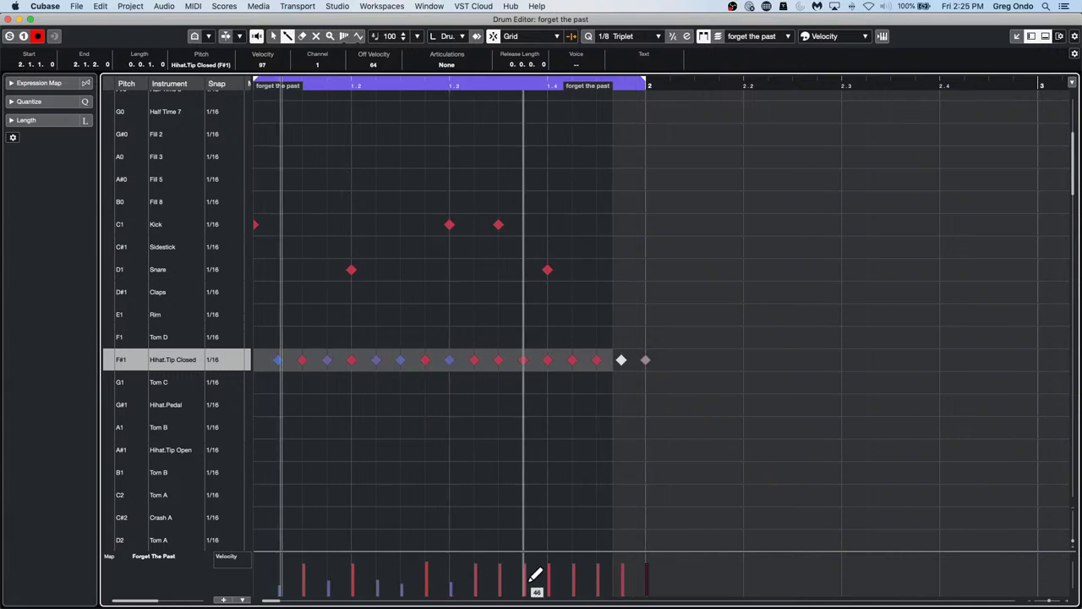
pyautogui.click(499, 581)
pyautogui.click(549, 583)
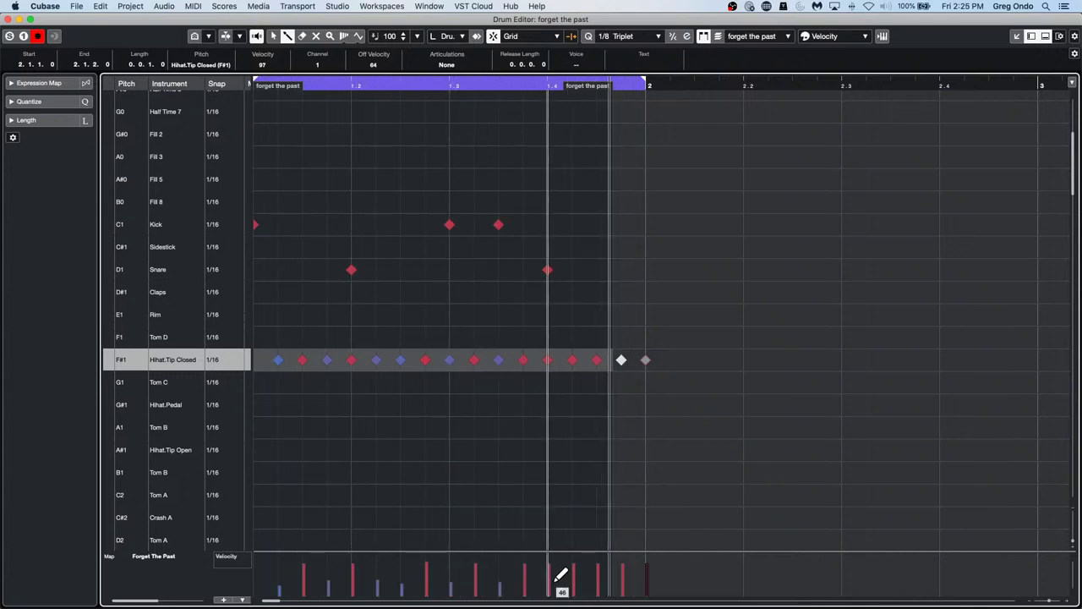
pyautogui.click(603, 584)
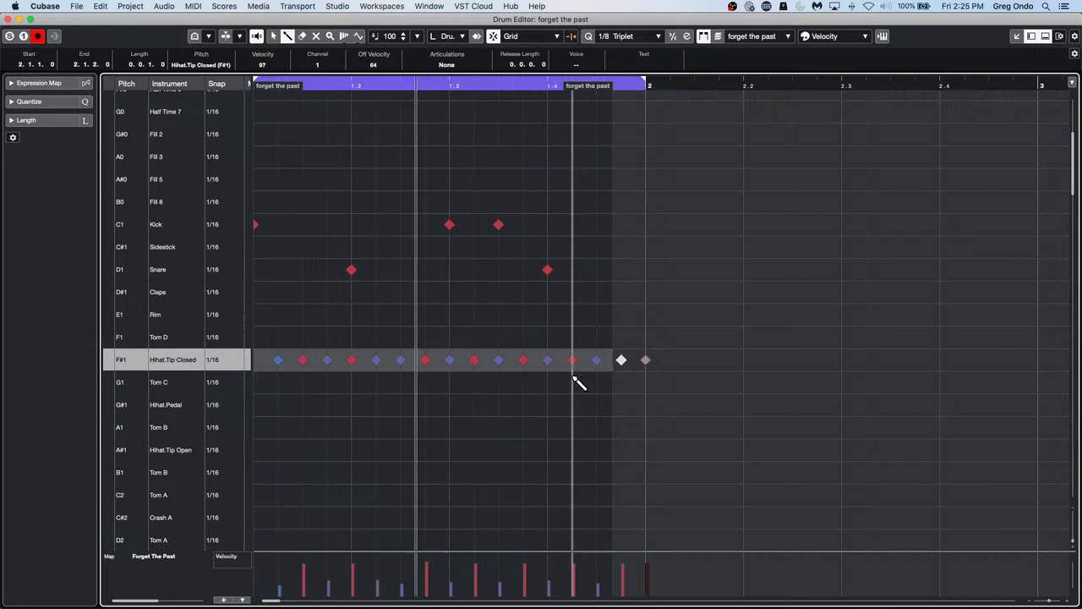
# - Raise the velocity of the Snare note on beat 2 and add a soft Snare note at 1.4.3 with a velocity of about 30
pyautogui.click(160, 273)
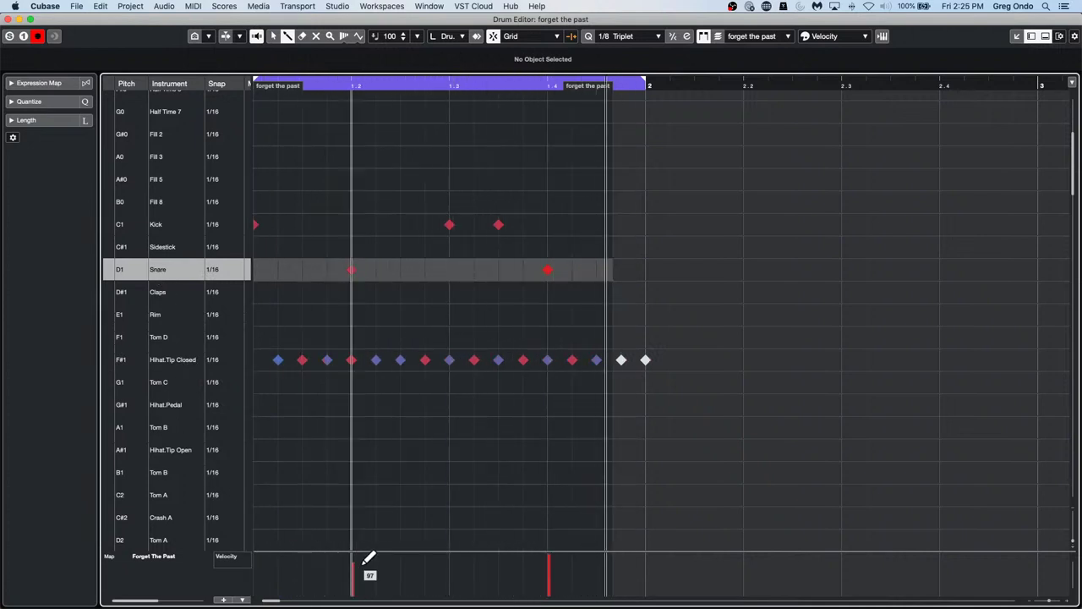
pyautogui.moveTo(362, 564); pyautogui.dragTo(366, 533)
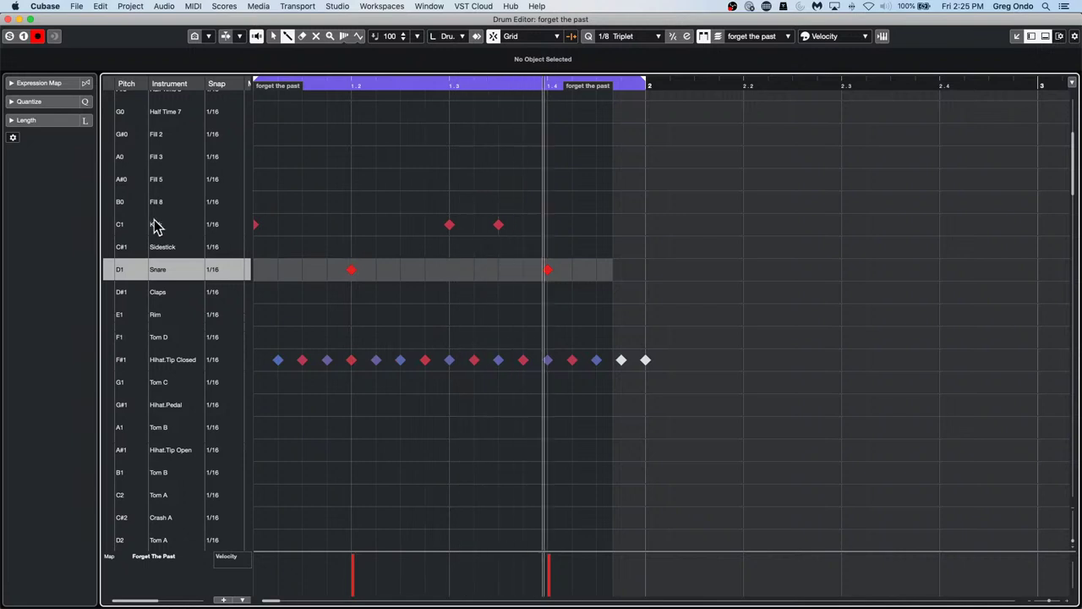
pyautogui.click(596, 269)
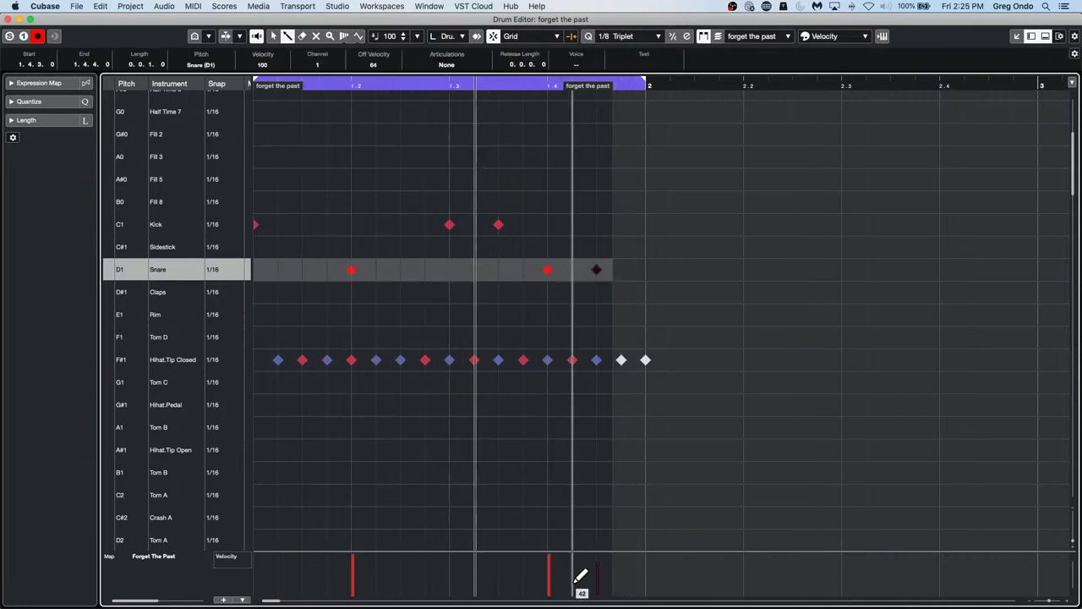
pyautogui.moveTo(601, 569); pyautogui.dragTo(607, 579)
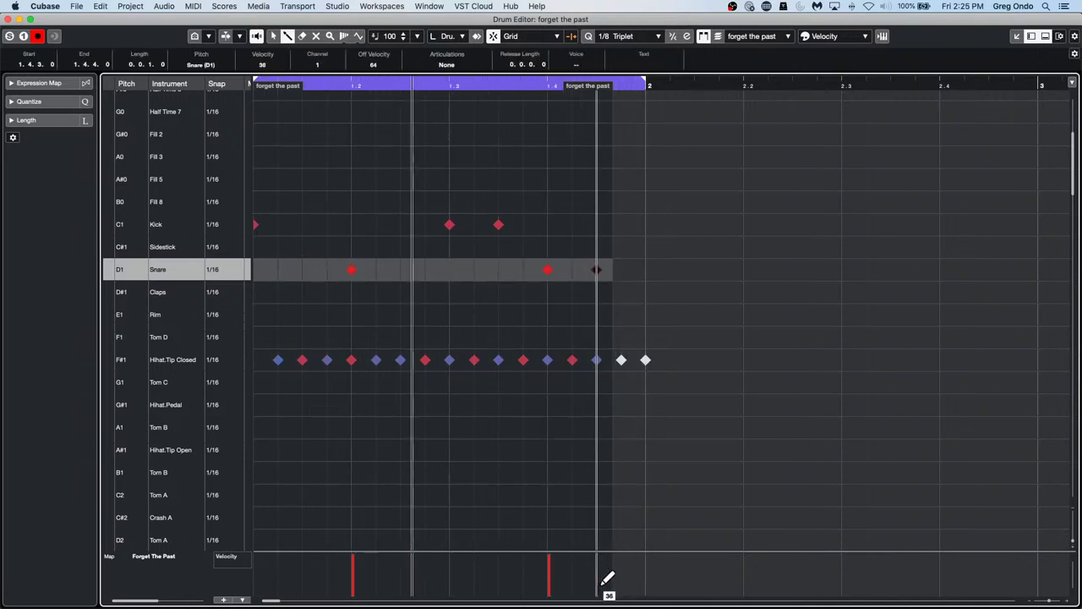
pyautogui.press('1')
pyautogui.click(548, 205)
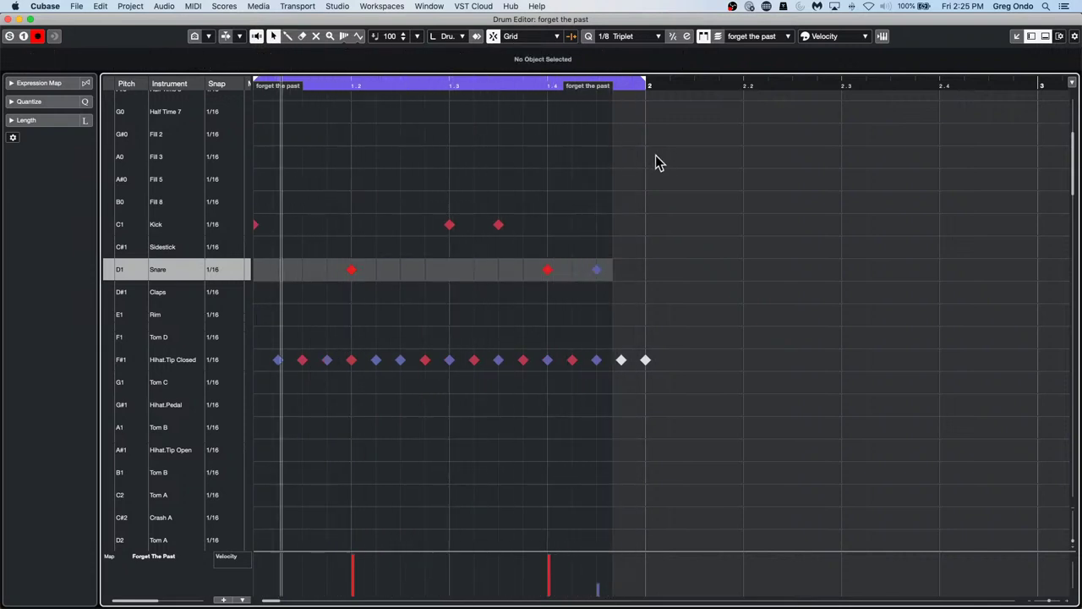
# - Switch back to the Drumstick tool, then close the Drum Editor and stop playback
pyautogui.rightClick(632, 306)
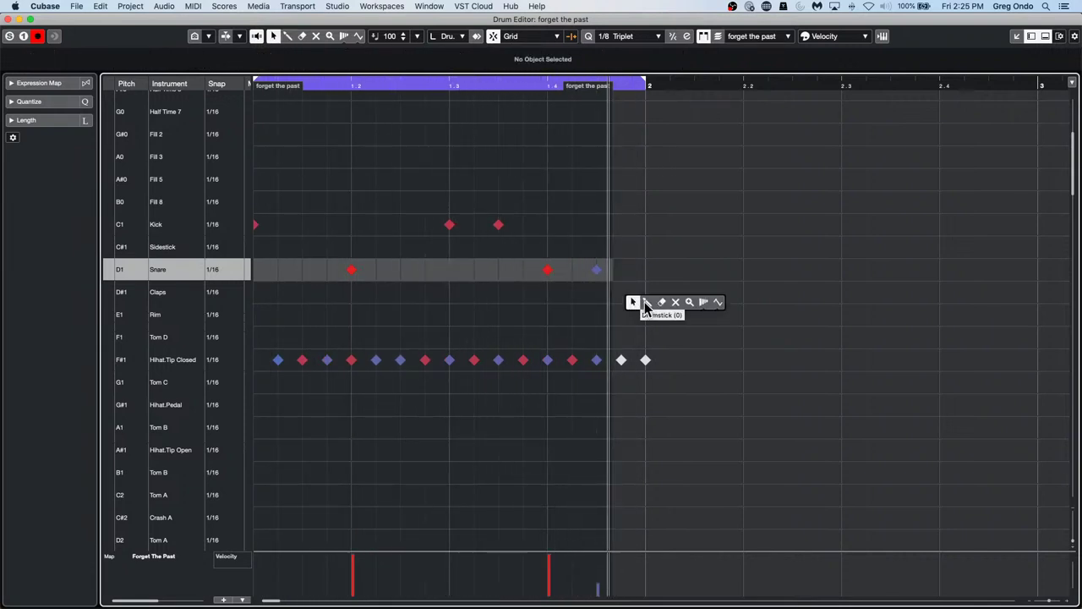
pyautogui.click(648, 302)
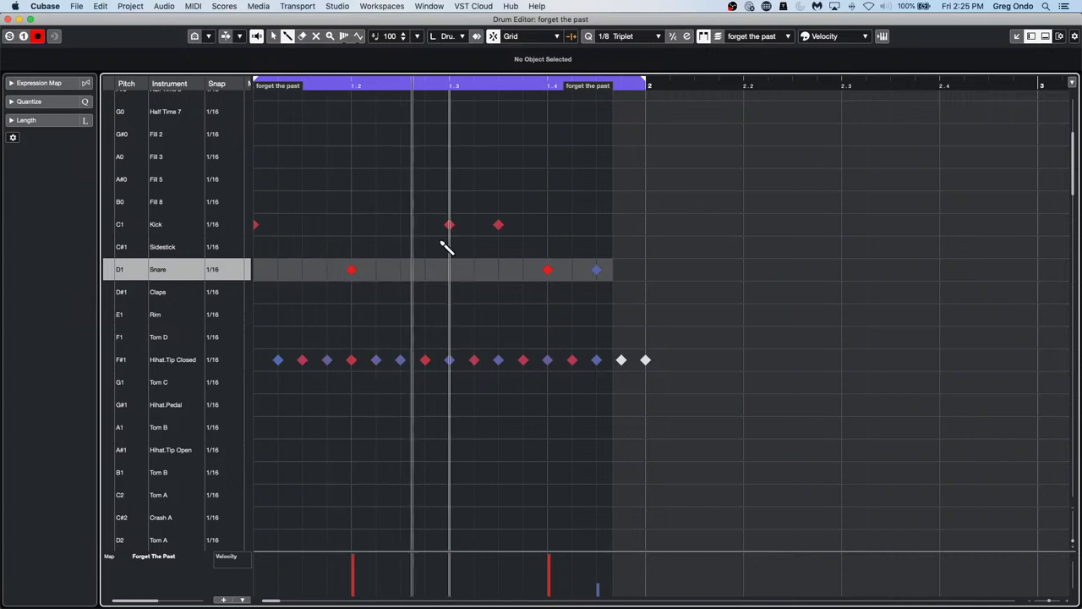
pyautogui.click(10, 18)
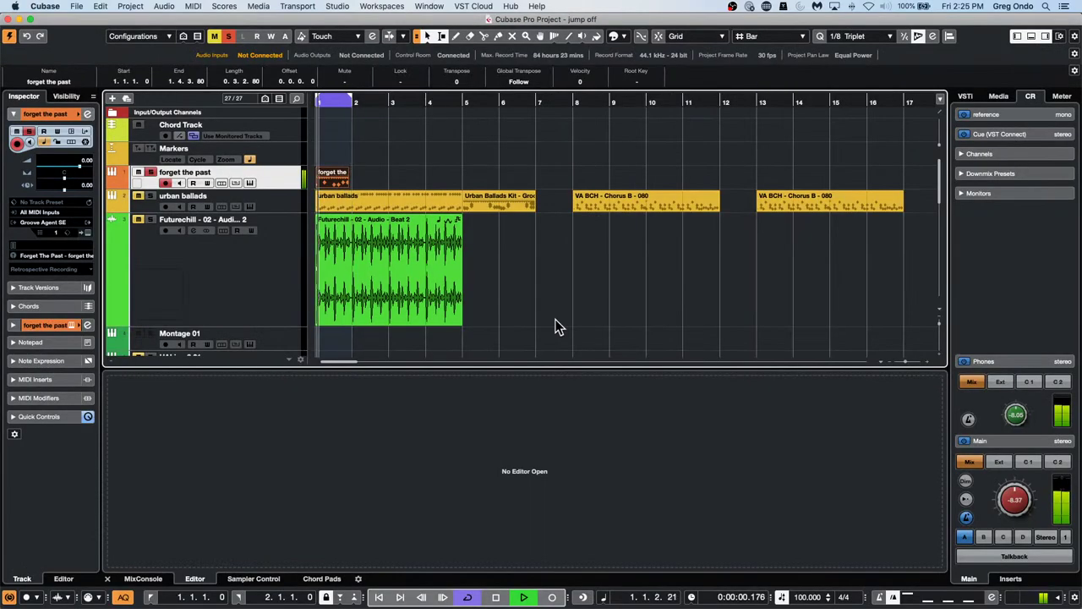
pyautogui.press('space')
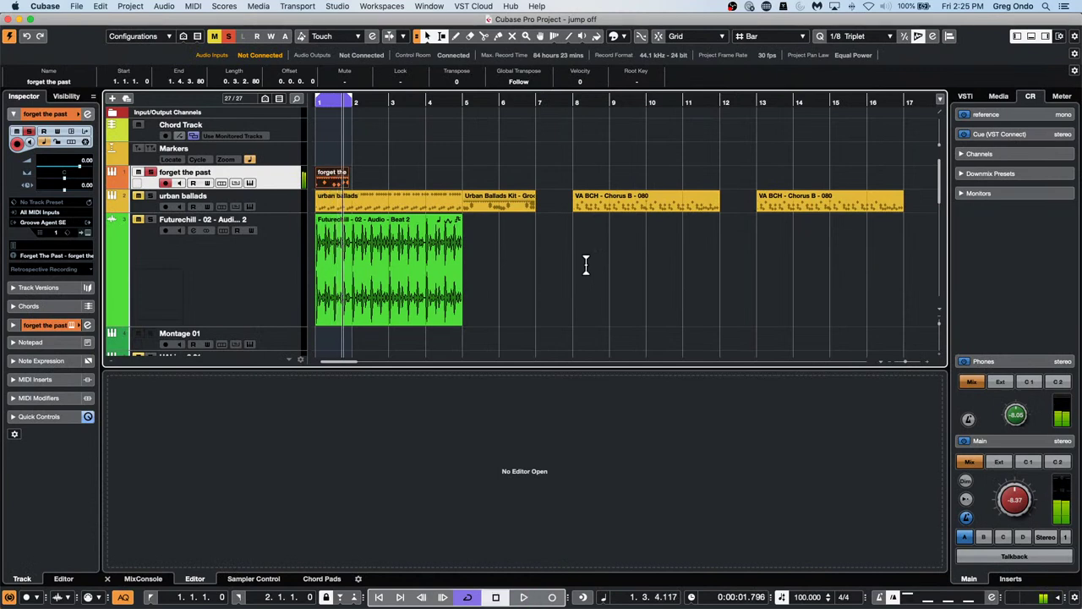
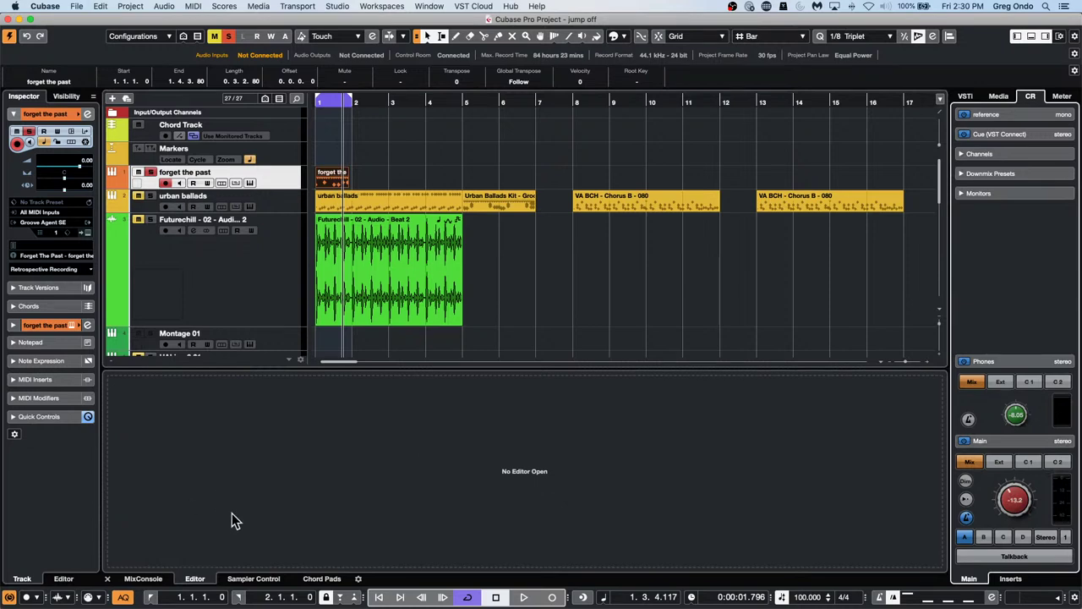
# - Show the MixConsole in the lower zone and turn the Control Room Main level fully down, then up to -16.3
pyautogui.moveTo(1014, 500); pyautogui.dragTo(992, 555)
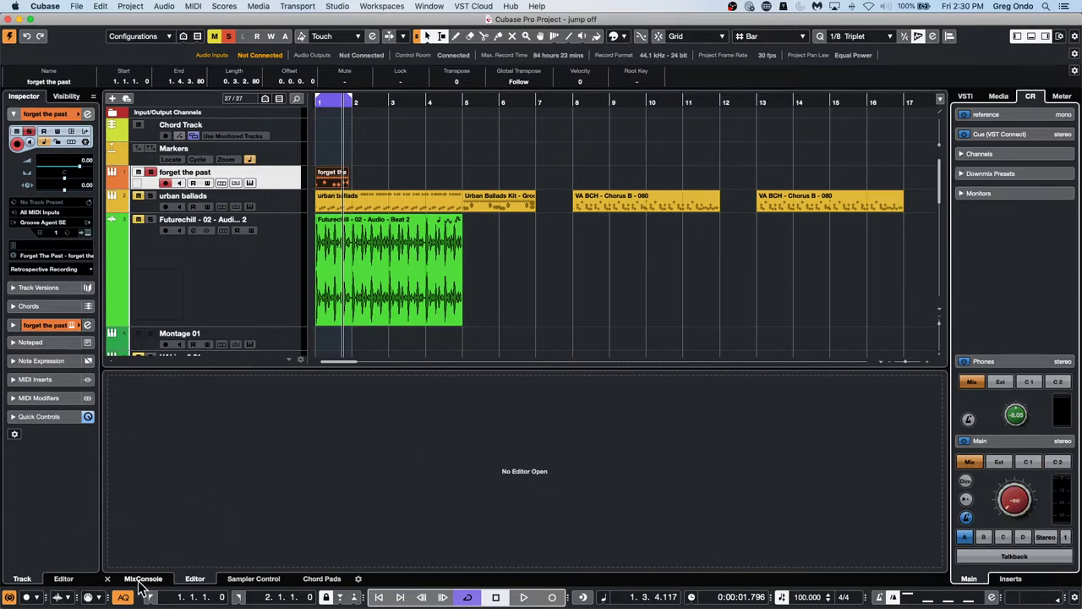
pyautogui.click(140, 580)
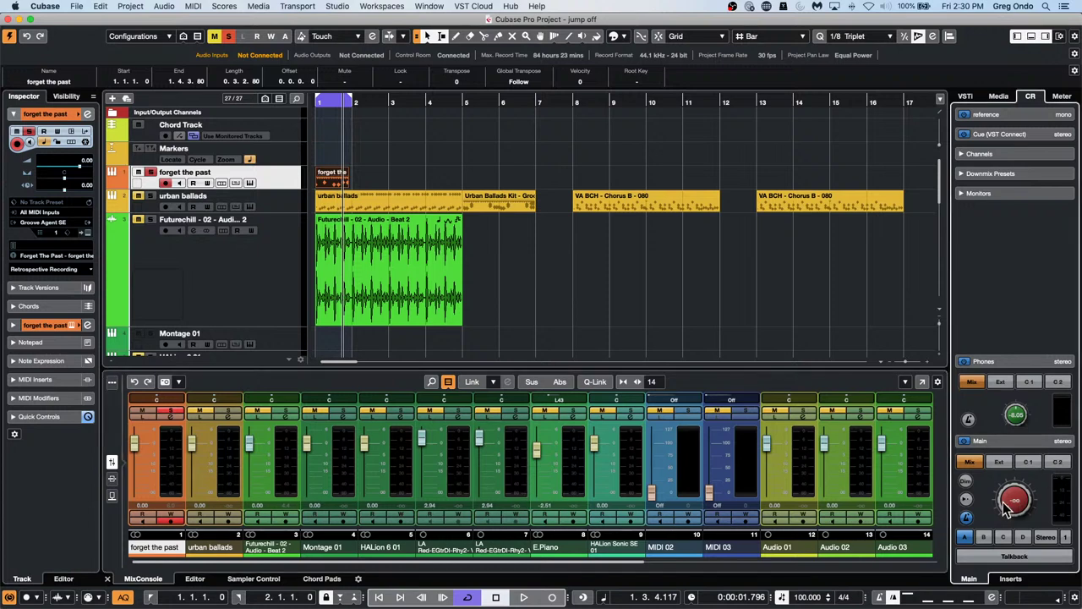
pyautogui.moveTo(1007, 507); pyautogui.dragTo(1000, 448)
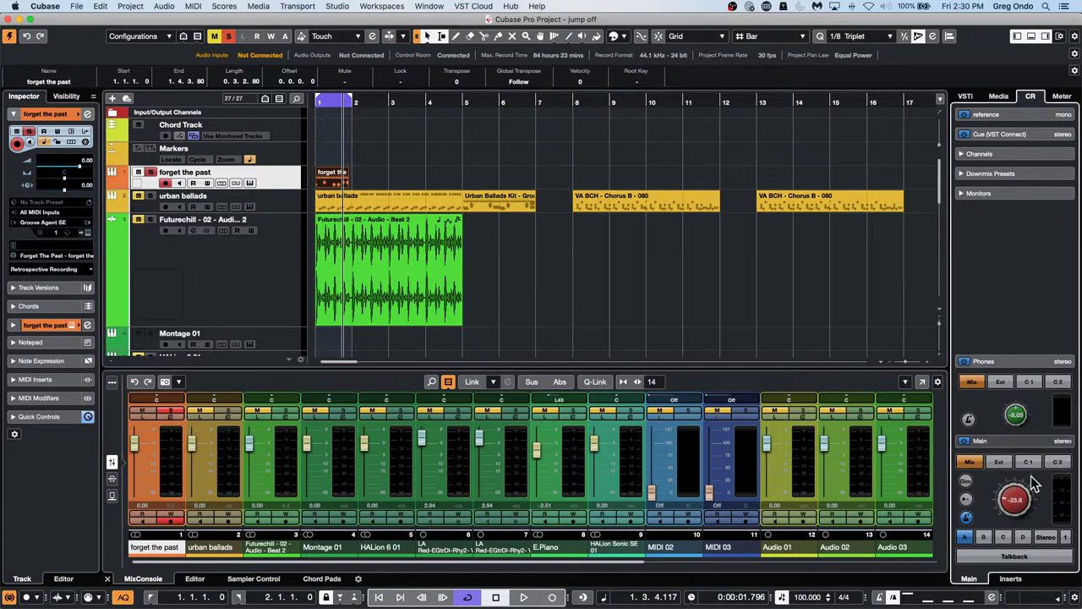
pyautogui.moveTo(1011, 484)
pyautogui.mouseDown()
pyautogui.moveTo(1032, 454)
pyautogui.moveTo(1015, 479)
pyautogui.mouseUp()
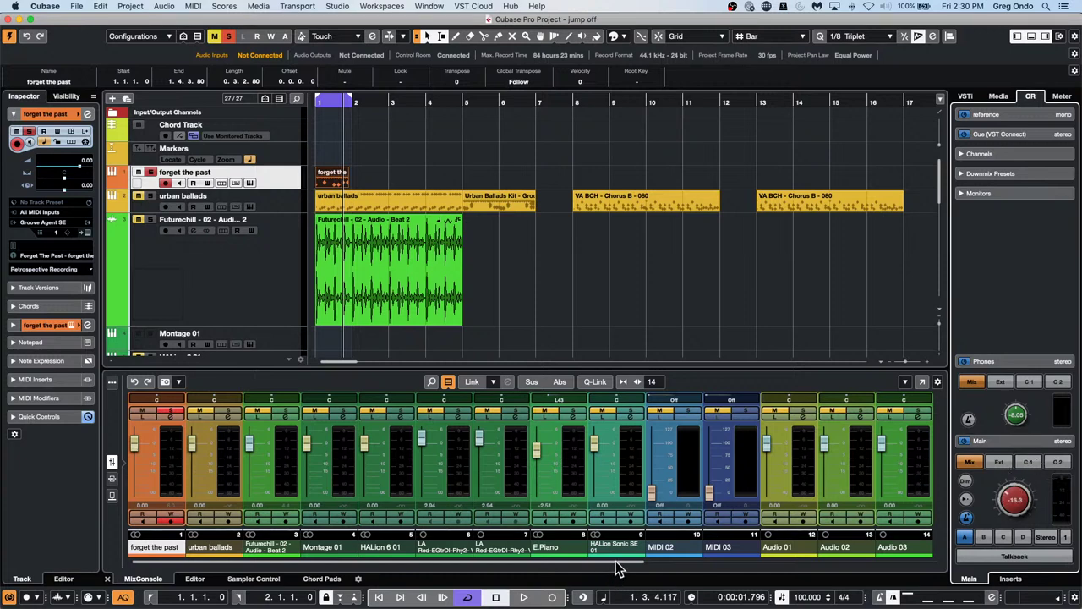
# - Set the Stereo output fader to 0.58 and the Control Room Main level to -8.66
pyautogui.hscroll(10, 615, 572)
pyautogui.moveTo(890, 443)
pyautogui.mouseDown()
pyautogui.moveTo(880, 462)
pyautogui.moveTo(902, 401)
pyautogui.moveTo(901, 496)
pyautogui.moveTo(899, 448)
pyautogui.moveTo(880, 520)
pyautogui.moveTo(896, 446)
pyautogui.mouseUp()
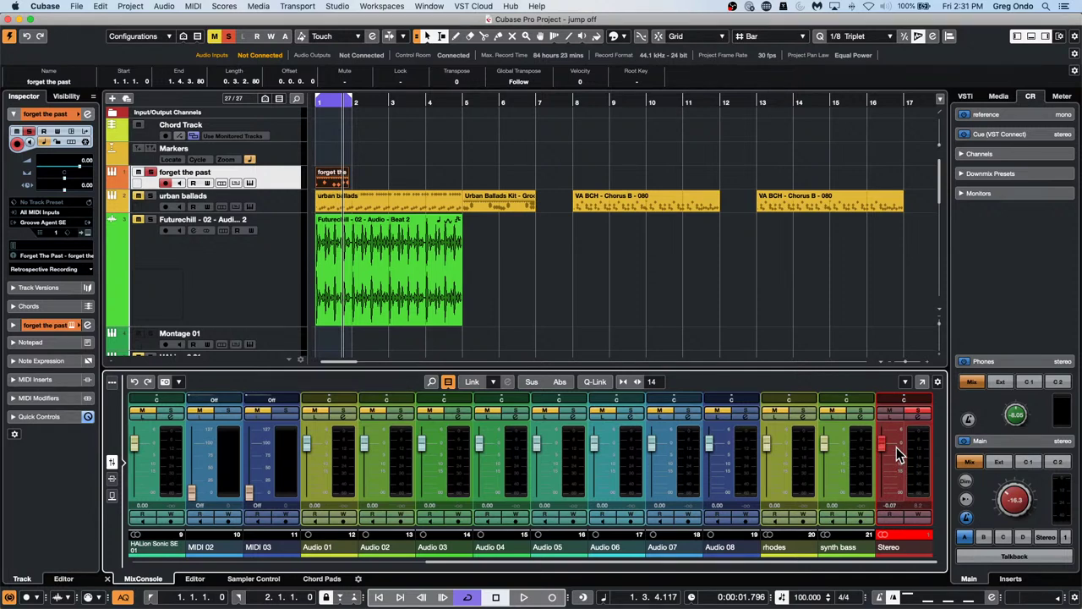
pyautogui.moveTo(896, 447)
pyautogui.mouseDown()
pyautogui.moveTo(833, 463)
pyautogui.moveTo(841, 446)
pyautogui.moveTo(842, 487)
pyautogui.moveTo(852, 442)
pyautogui.moveTo(849, 484)
pyautogui.moveTo(870, 422)
pyautogui.moveTo(881, 491)
pyautogui.moveTo(897, 450)
pyautogui.moveTo(885, 475)
pyautogui.moveTo(881, 443)
pyautogui.moveTo(886, 480)
pyautogui.moveTo(886, 441)
pyautogui.mouseUp()
pyautogui.moveTo(1010, 499); pyautogui.dragTo(975, 563)
pyautogui.moveTo(1003, 500); pyautogui.dragTo(1003, 492)
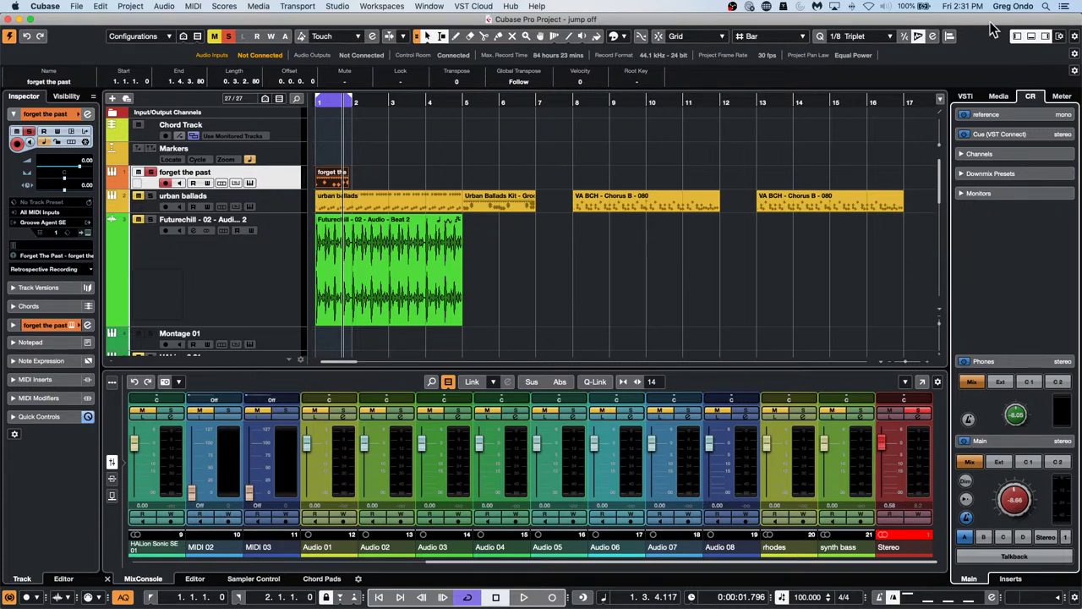
# - View the Stereo output's channel settings and the effect categories for its post-fader insert slot 16, then close them
pyautogui.click(919, 417)
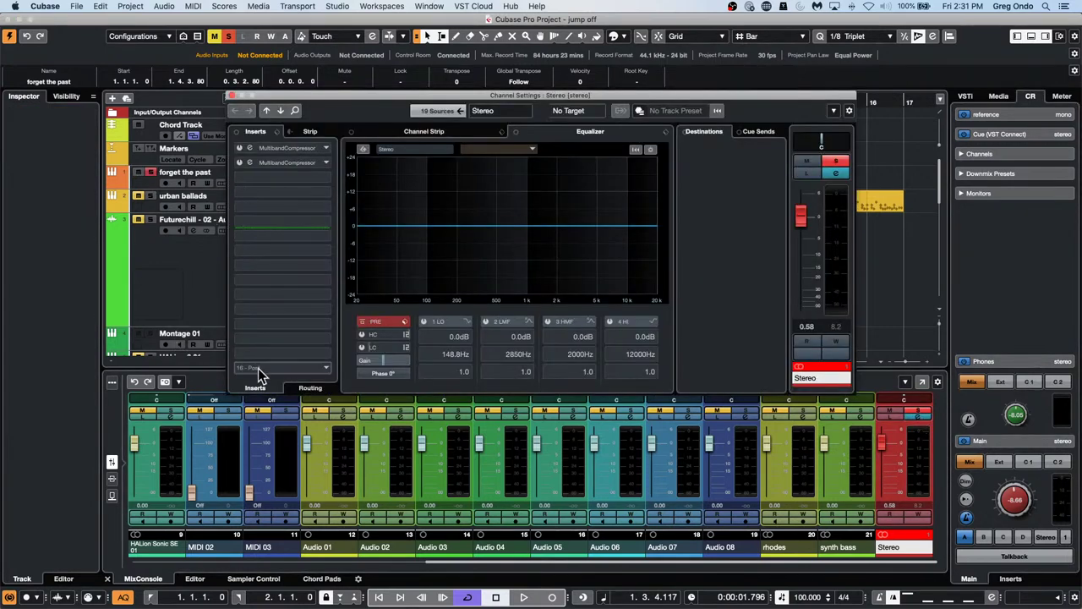
pyautogui.click(328, 371)
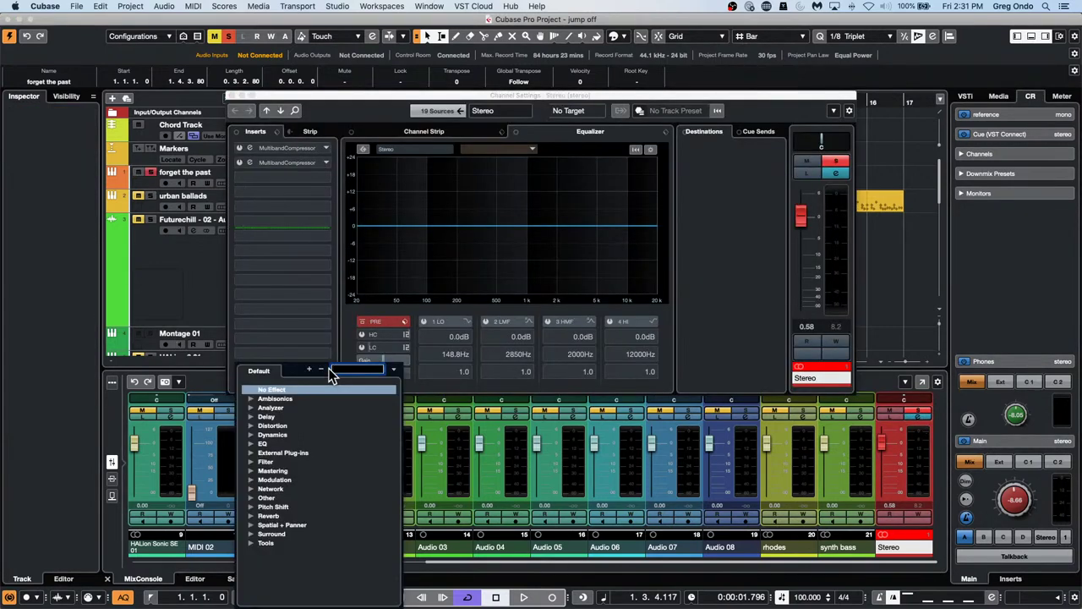
pyautogui.click(230, 95)
pyautogui.click(230, 95)
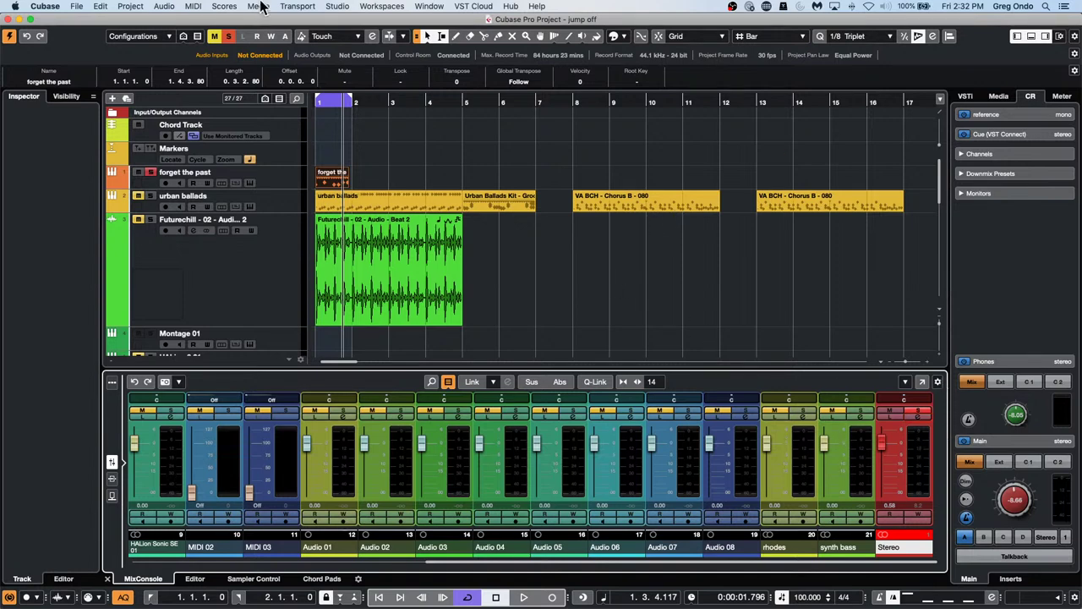
# - Open the recent project "schubert 2nd HALion 5 DOUBLE.cpr" and activate it
pyautogui.click(76, 7)
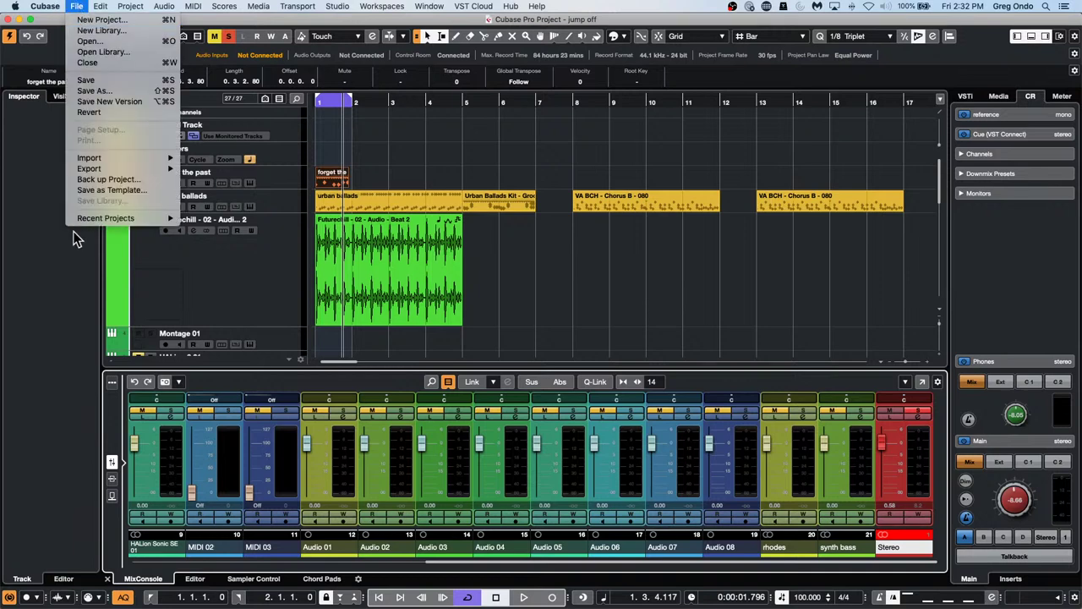
pyautogui.moveTo(127, 169)
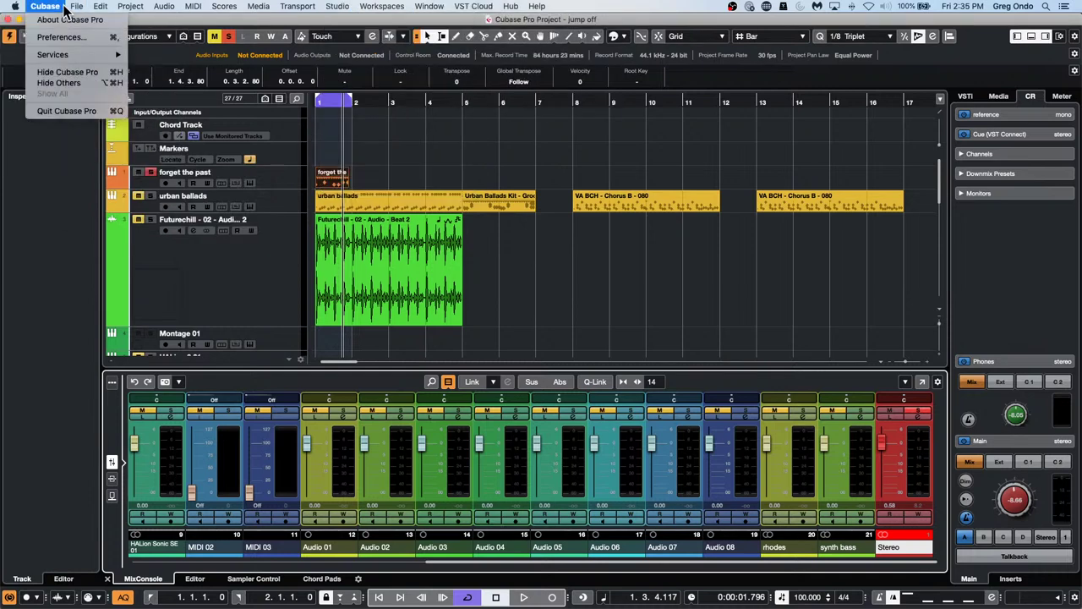
pyautogui.moveTo(135, 218)
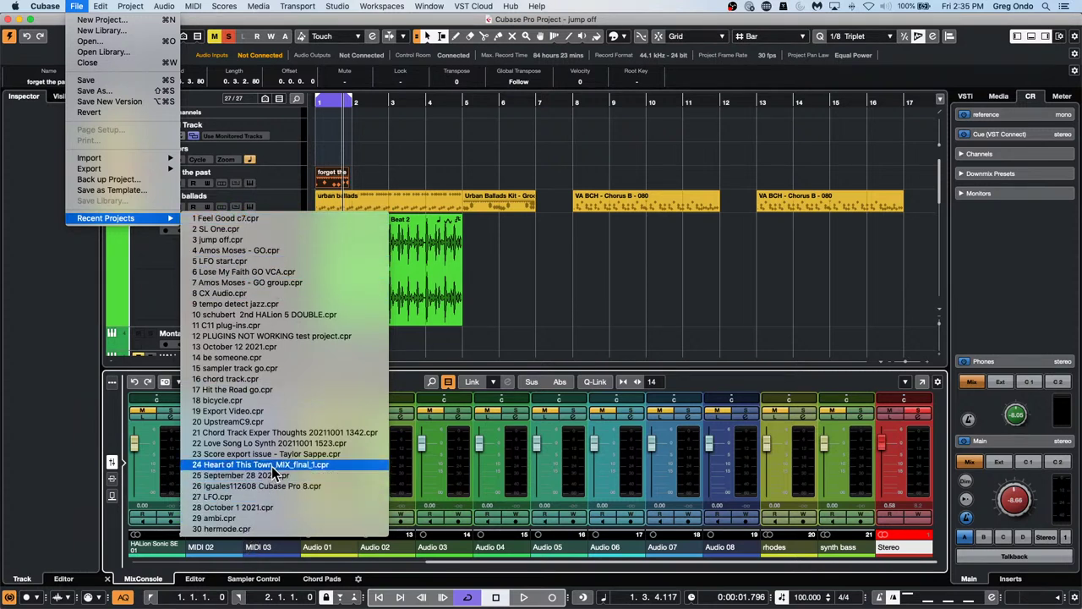
pyautogui.click(292, 315)
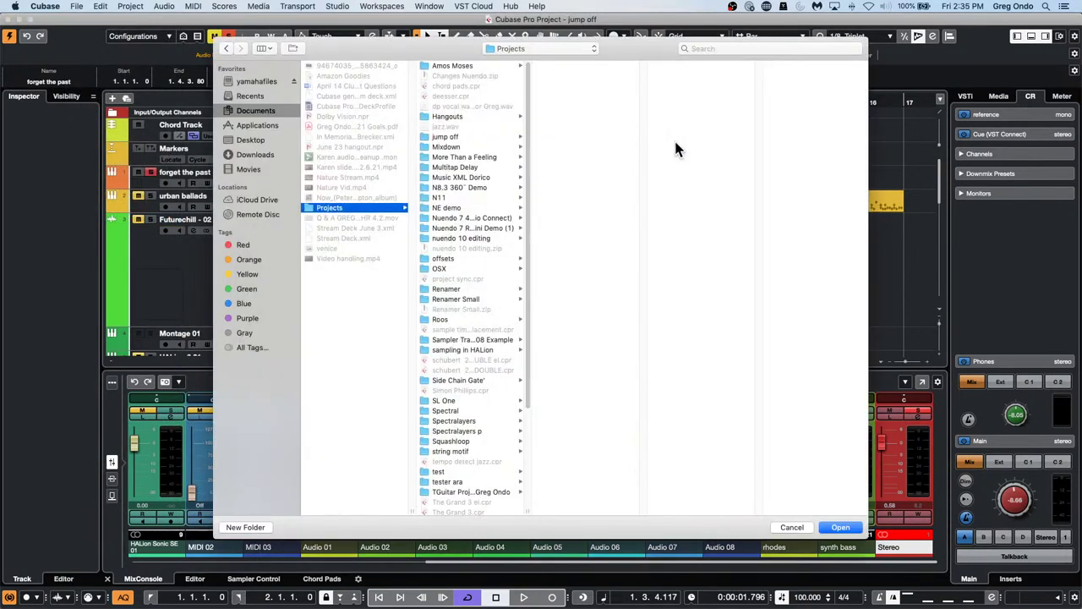
pyautogui.click(841, 526)
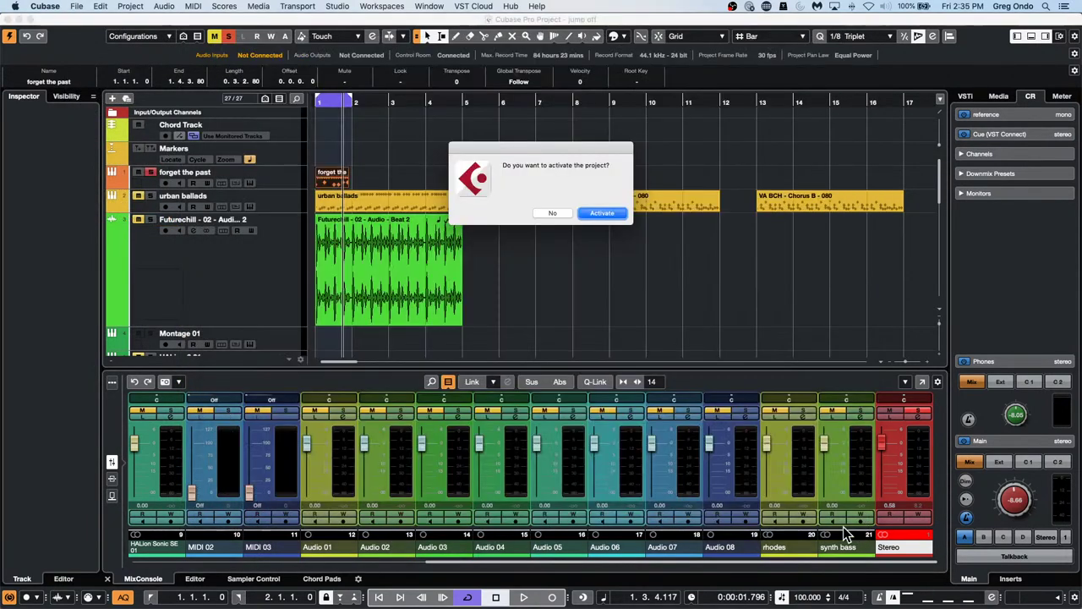
pyautogui.click(595, 214)
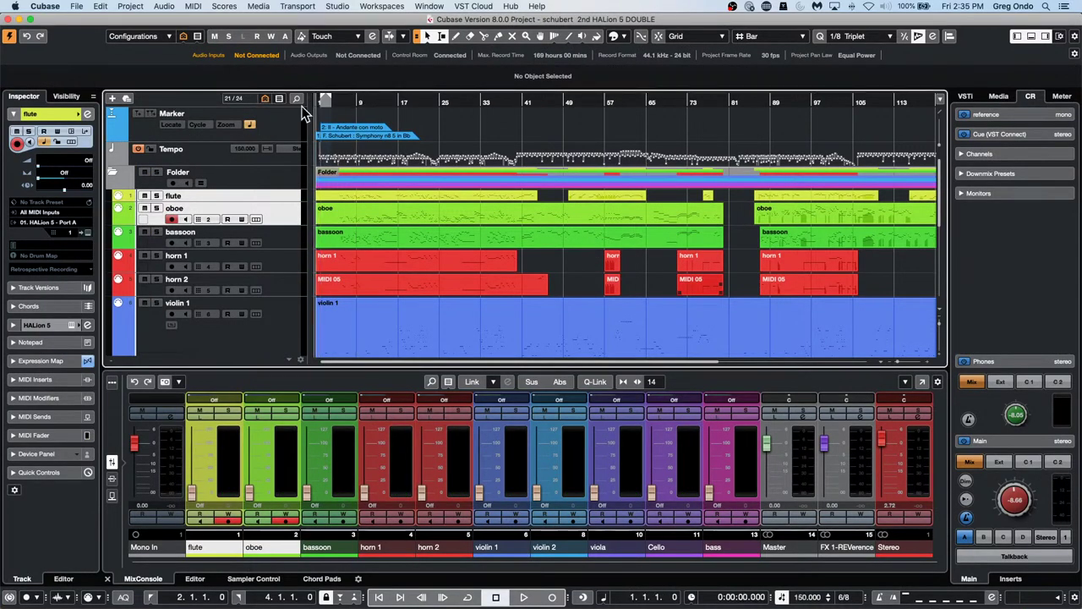
# - Start playback and set the Control Room Main level to -14.0
pyautogui.press('space')
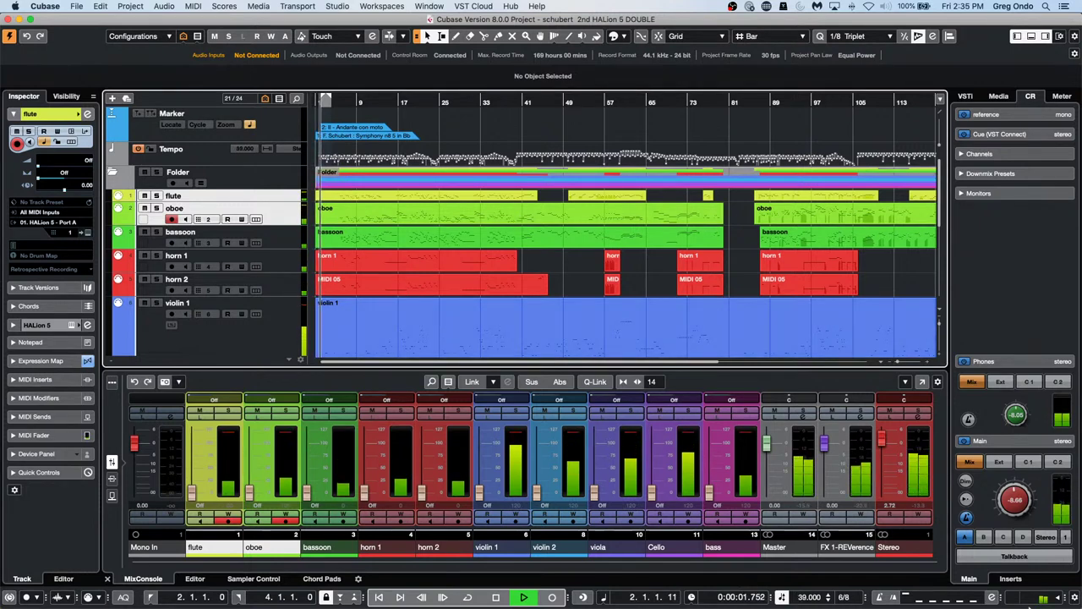
pyautogui.moveTo(1023, 504); pyautogui.dragTo(1016, 508)
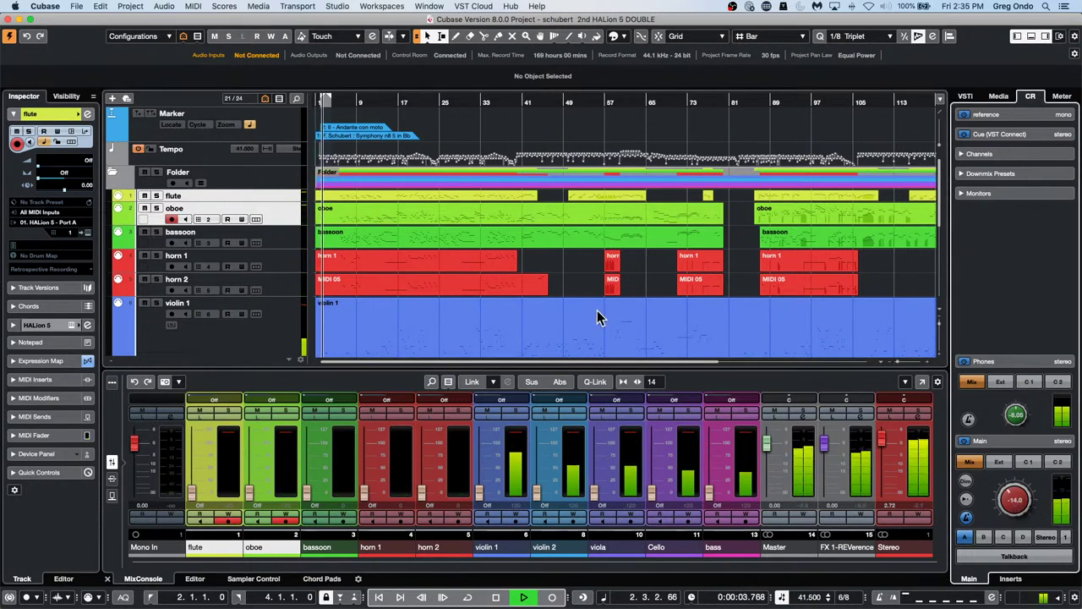
# - View the violin 1 part's notes and articulations in the Key Editor, and close the editor
pyautogui.scroll(-3, 556, 290)
pyautogui.doubleClick(388, 308)
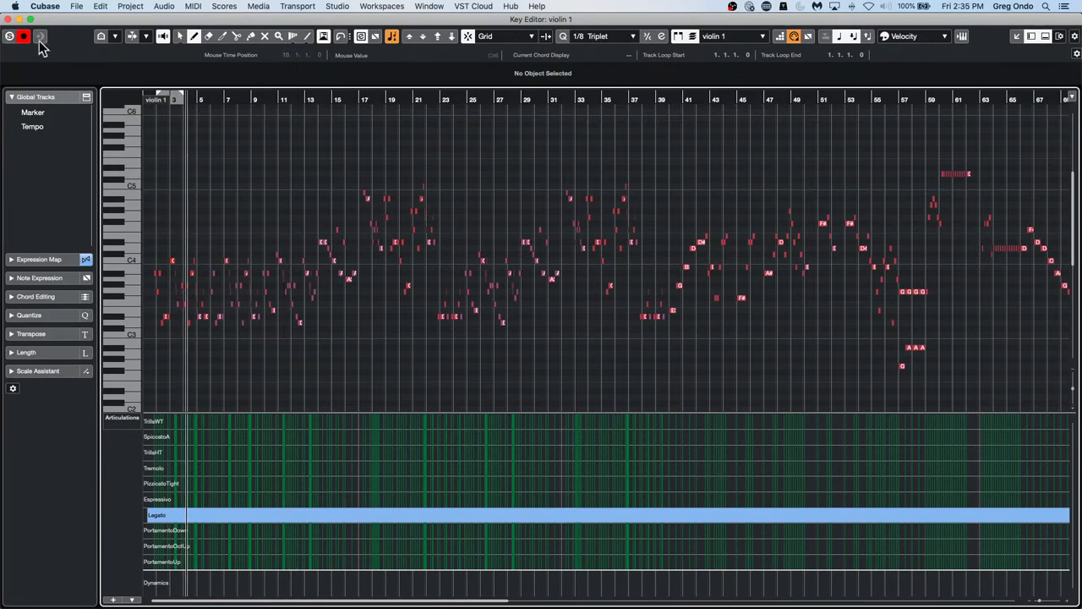
pyautogui.click(10, 19)
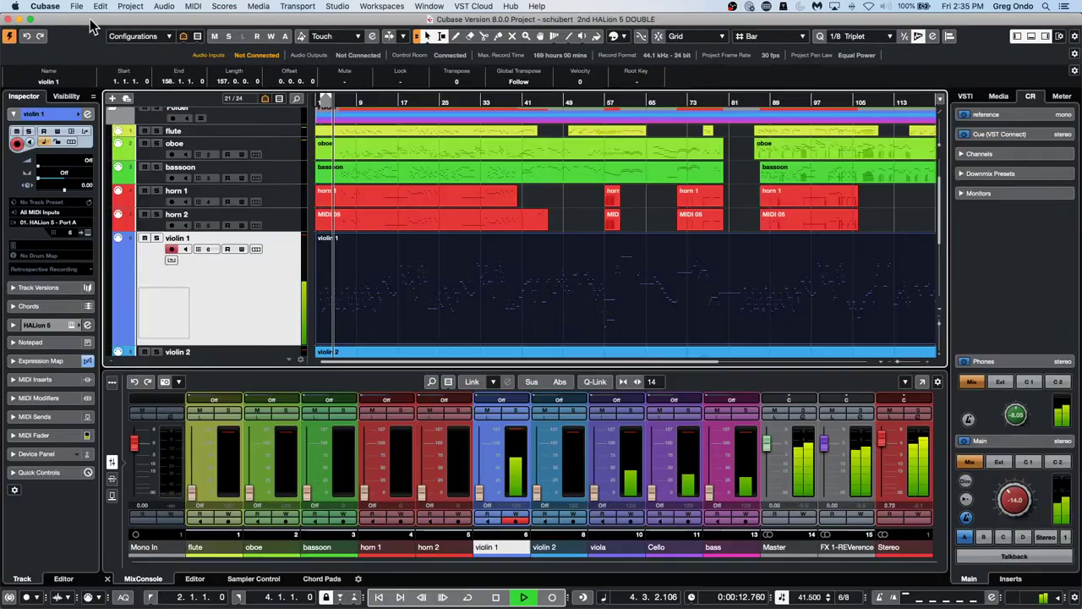
# - Open the violin 1 part in the Score Editor, apply the Single staff mode, and close the score
pyautogui.click(224, 6)
pyautogui.click(234, 23)
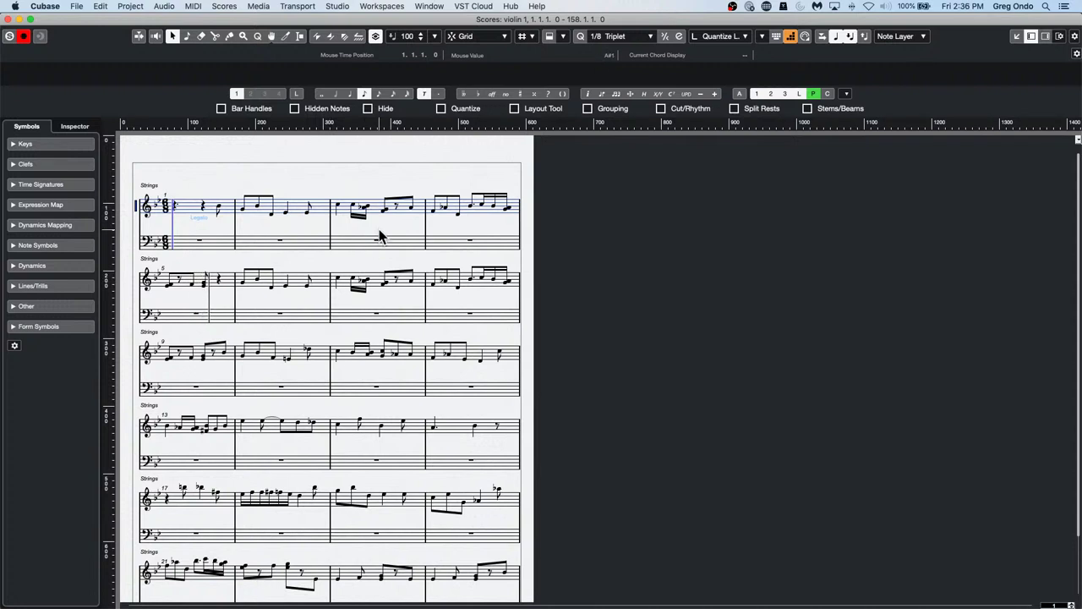
pyautogui.doubleClick(135, 204)
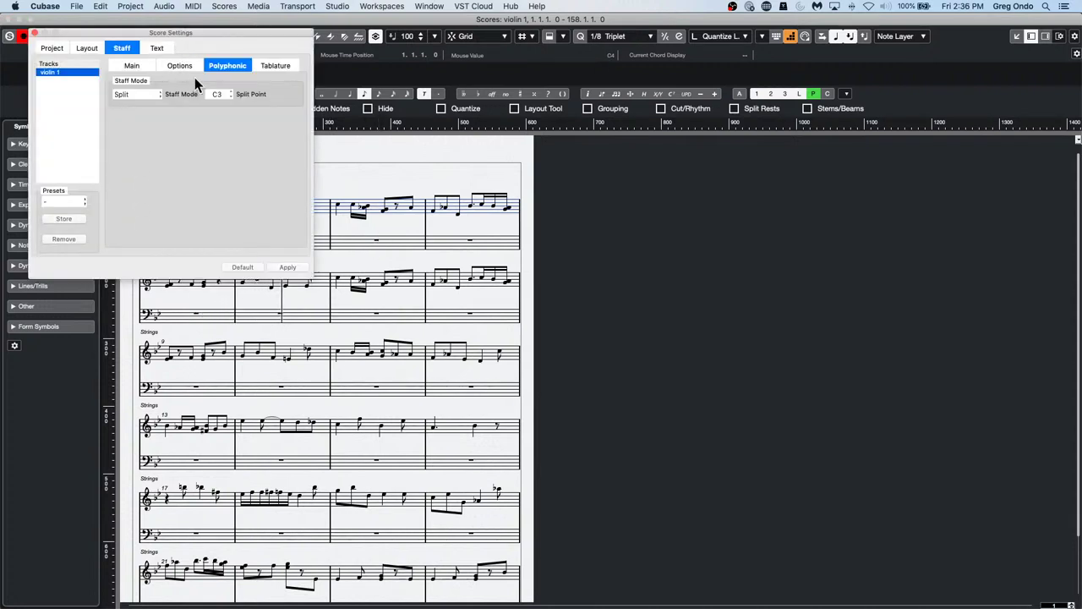
pyautogui.click(137, 94)
pyautogui.click(135, 84)
pyautogui.click(286, 266)
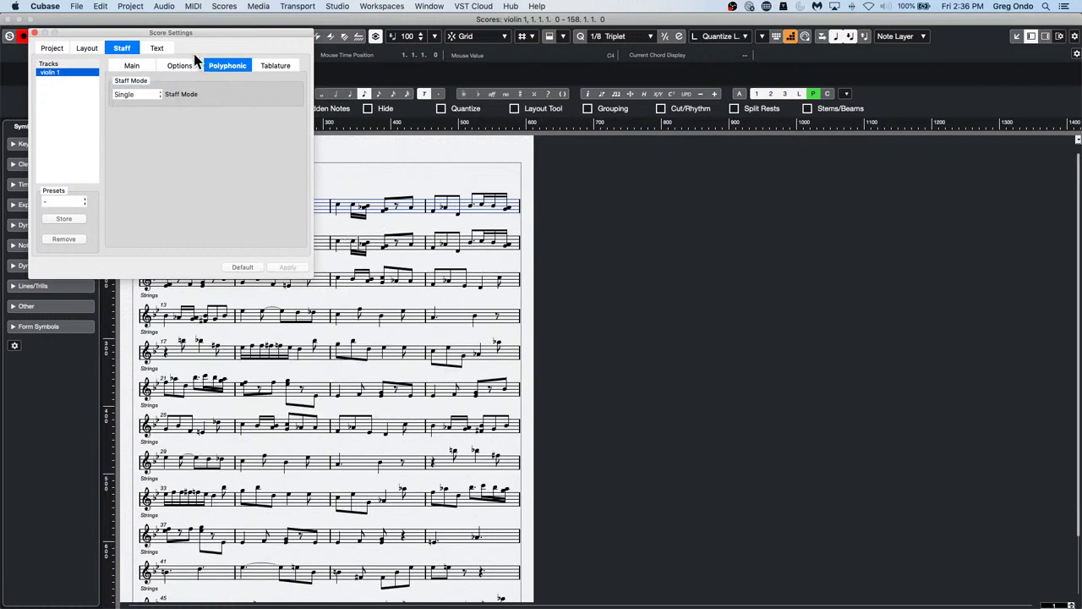
pyautogui.click(34, 33)
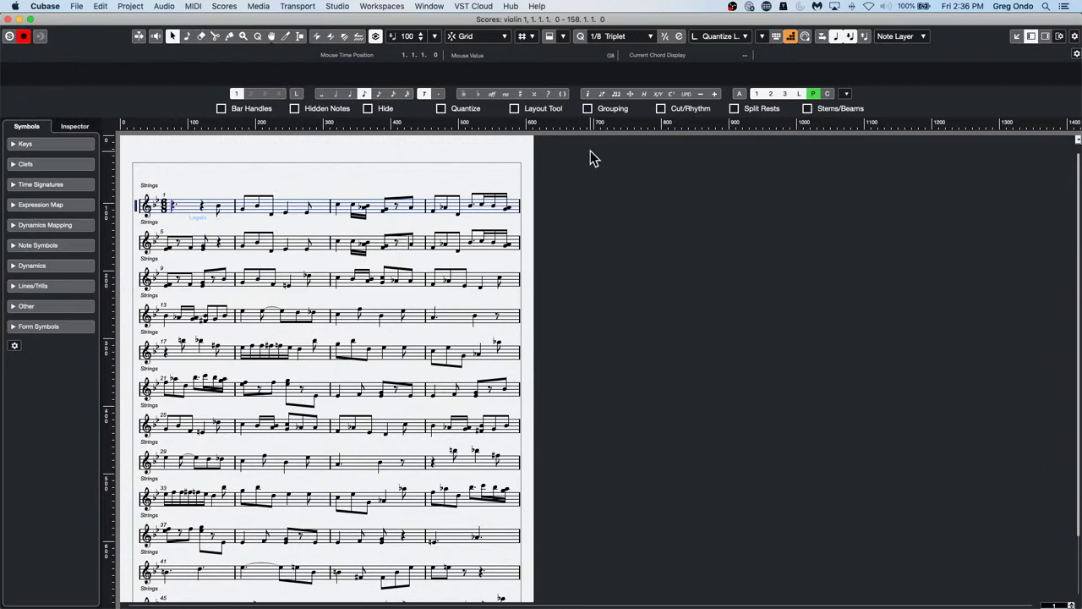
pyautogui.click(9, 20)
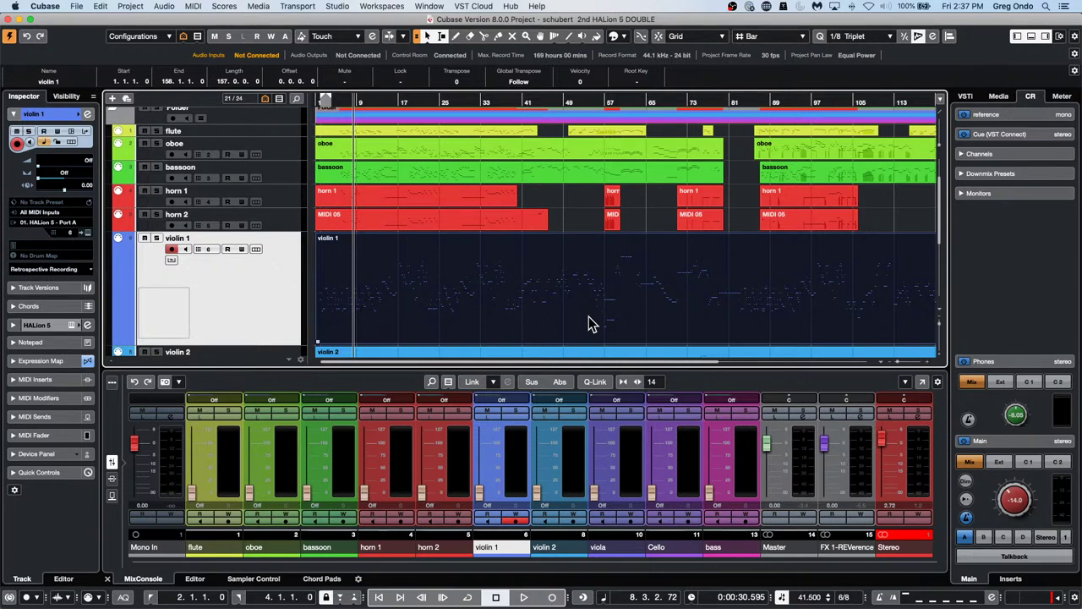
# - Delete the violin 1 part with the Erase tool and switch back to the Object Selection tool
pyautogui.click(370, 223)
pyautogui.moveTo(515, 102); pyautogui.dragTo(519, 30)
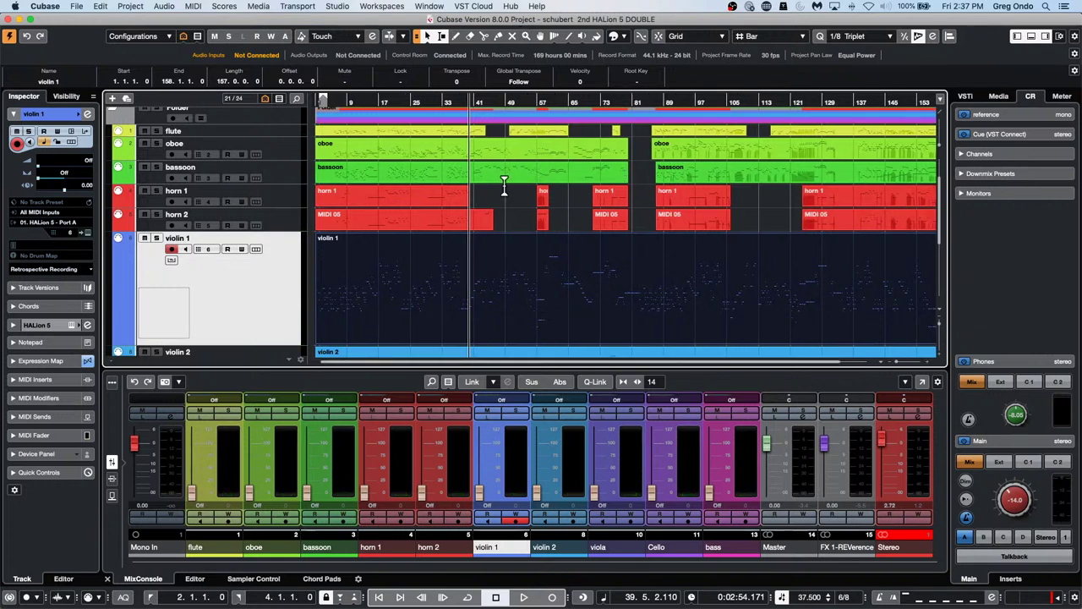
pyautogui.rightClick(489, 294)
pyautogui.click(532, 292)
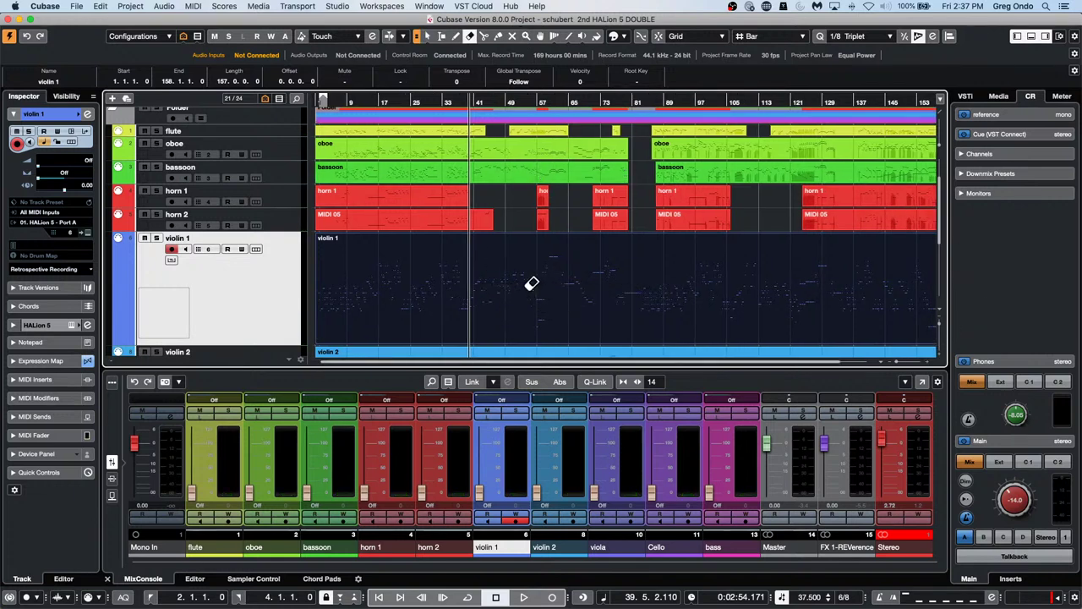
pyautogui.click(529, 285)
pyautogui.rightClick(530, 289)
pyautogui.click(530, 289)
# - Draw an empty part on the violin 1 track from about bar 39 to bar 84
pyautogui.rightClick(448, 282)
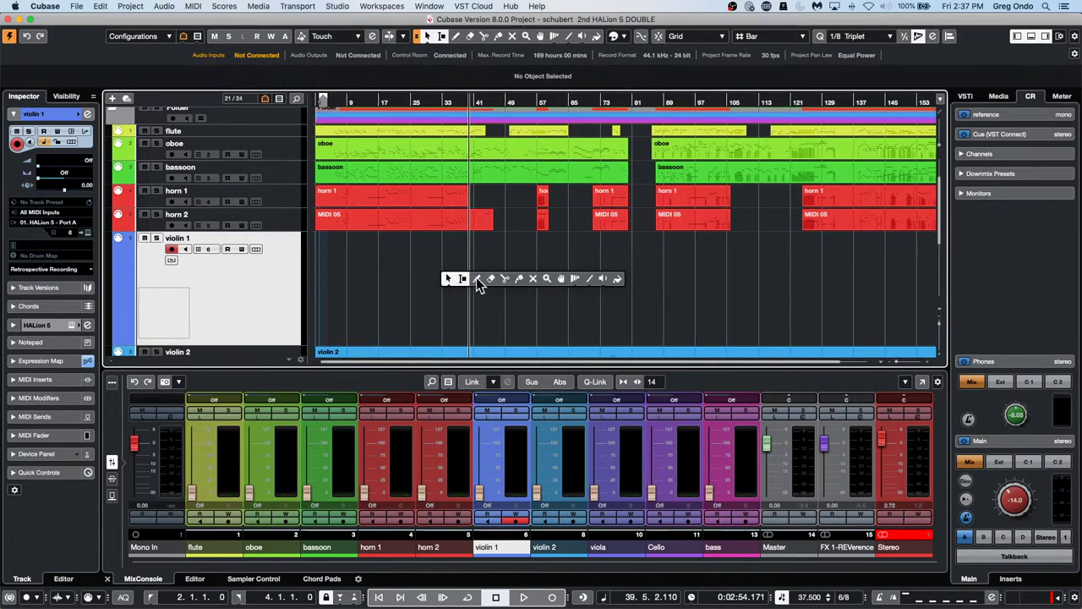
pyautogui.click(476, 280)
pyautogui.moveTo(473, 271)
pyautogui.mouseDown()
pyautogui.moveTo(652, 281)
pyautogui.moveTo(647, 289)
pyautogui.mouseUp()
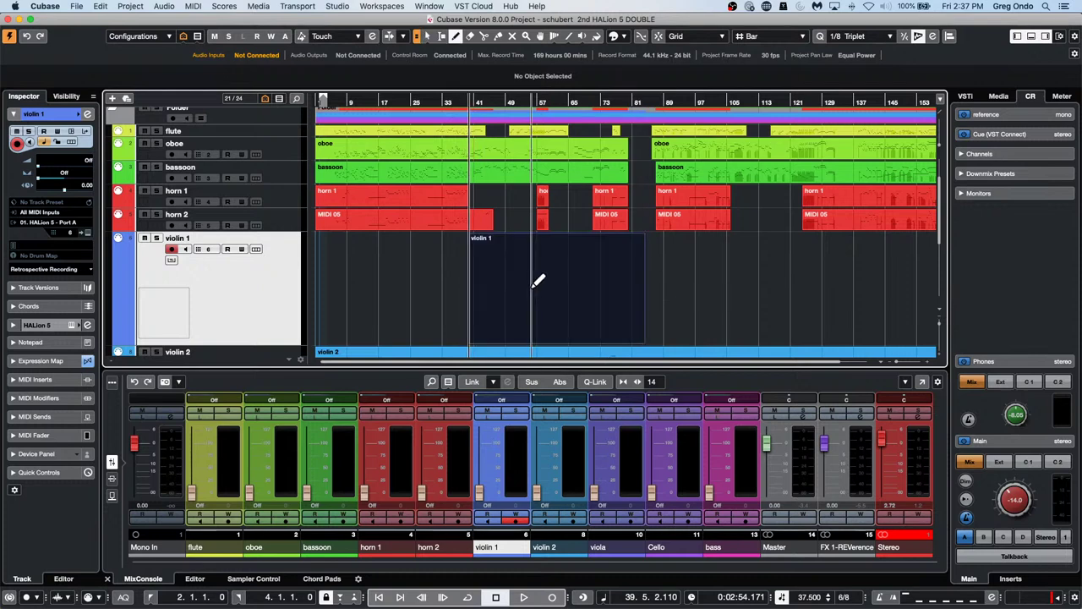
# - Open the empty violin 1 part in the Score Editor and prepare to insert straight eighth notes, with triplets off
pyautogui.doubleClick(533, 324)
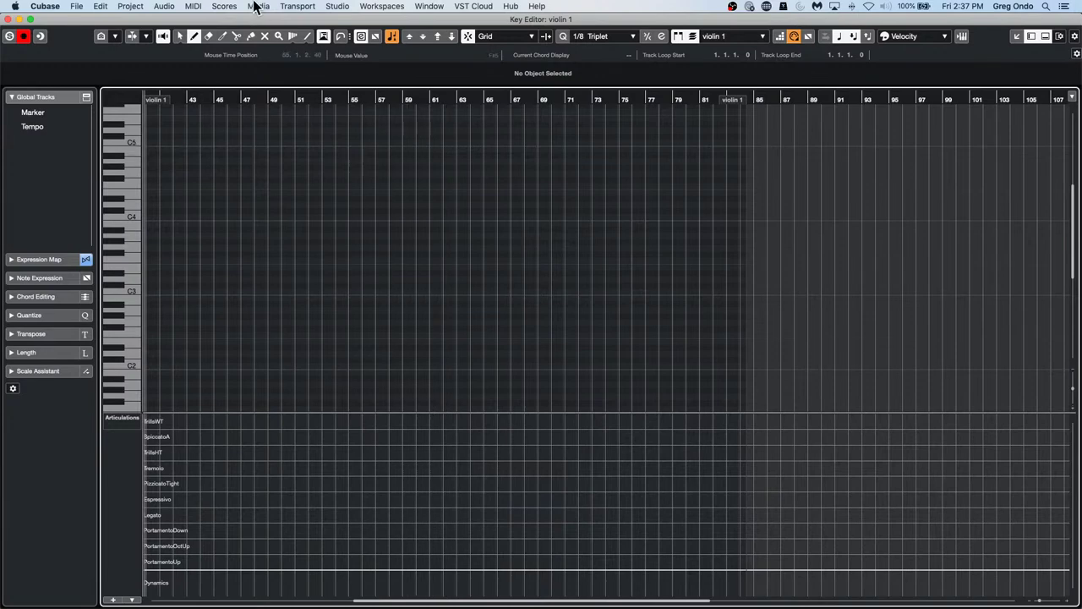
pyautogui.click(258, 7)
pyautogui.click(230, 20)
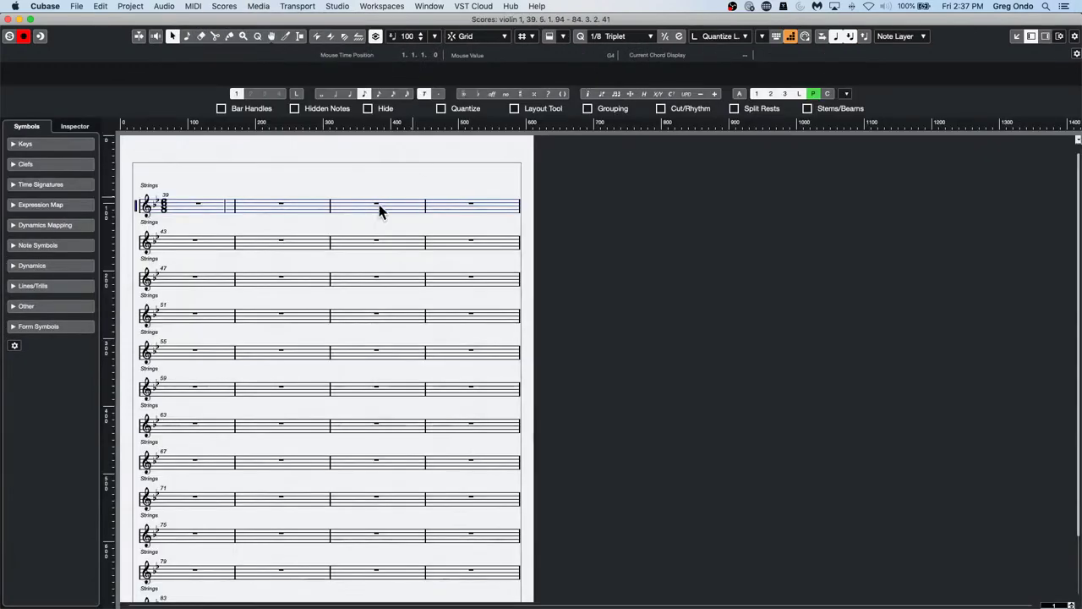
pyautogui.rightClick(193, 210)
pyautogui.click(231, 208)
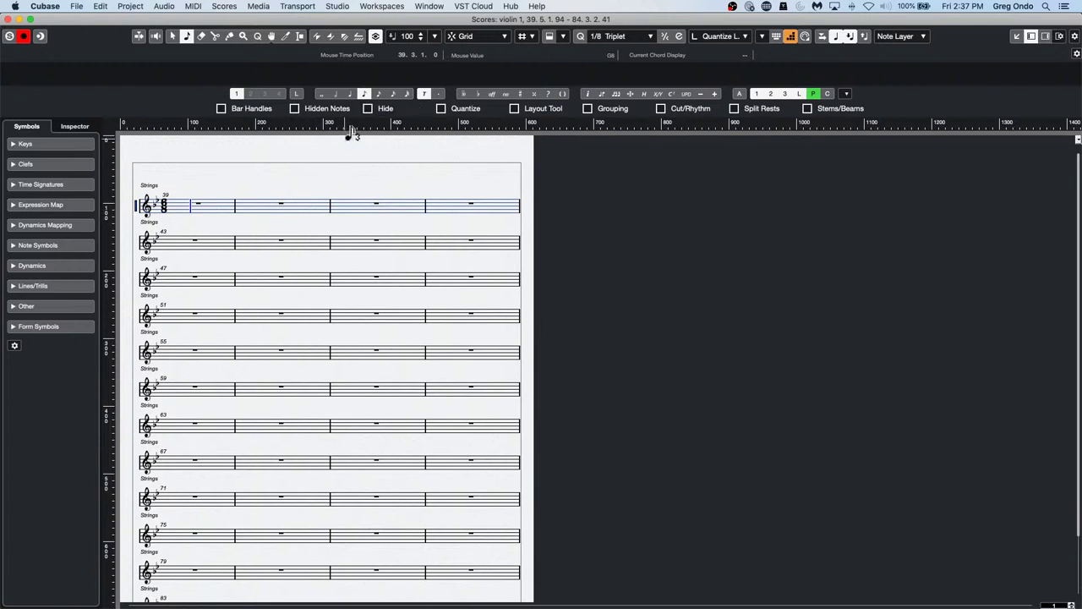
pyautogui.click(425, 95)
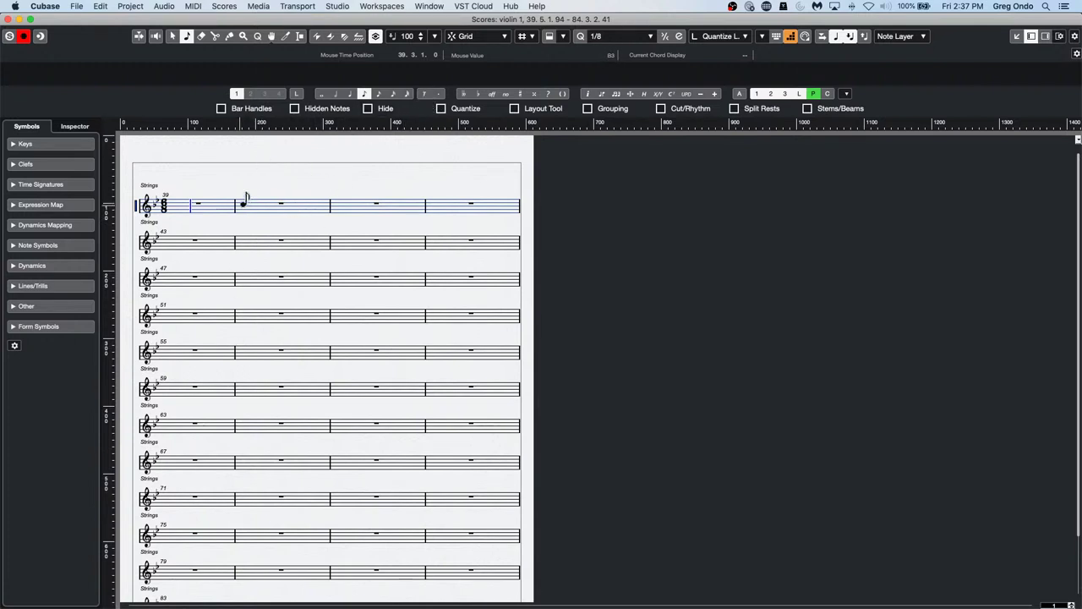
# - Insert six eighth notes of varying pitch across bar 40 of the violin 1 staff and close the Score and Key Editors
pyautogui.click(243, 201)
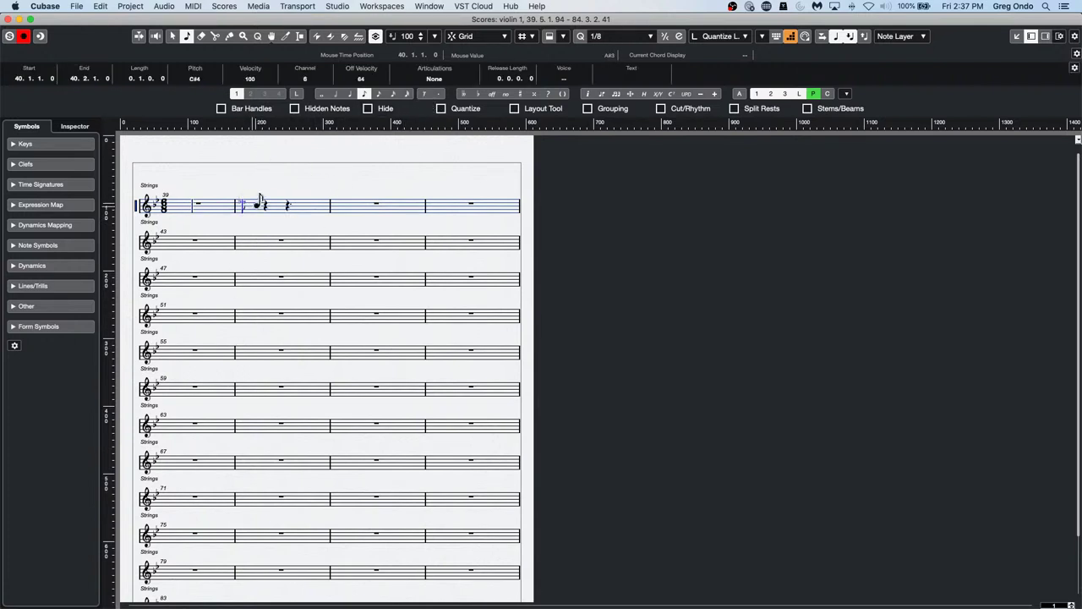
pyautogui.click(260, 207)
pyautogui.click(275, 201)
pyautogui.click(287, 206)
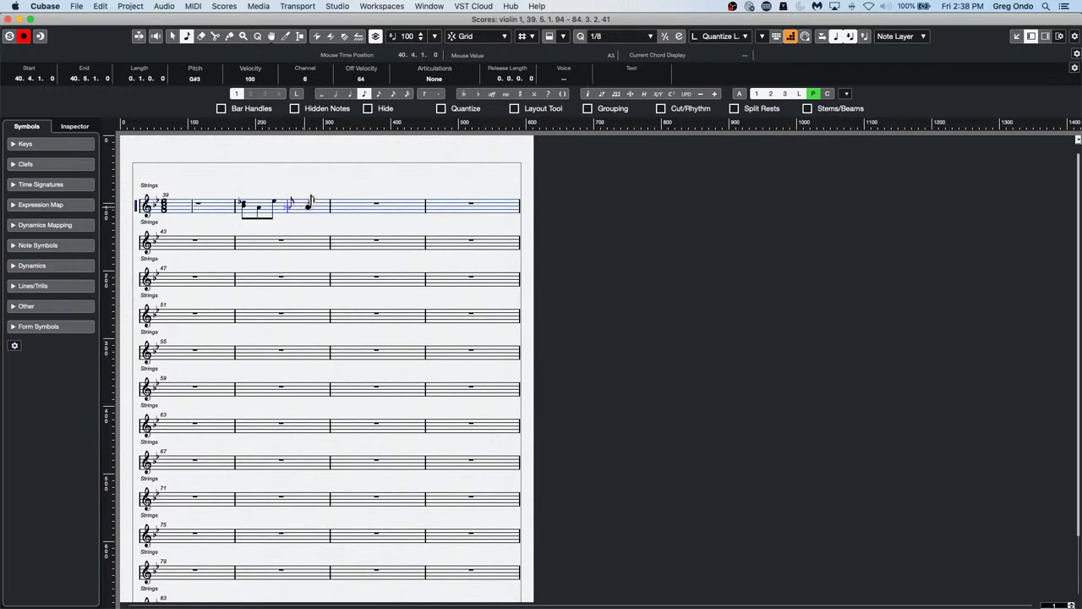
pyautogui.click(301, 206)
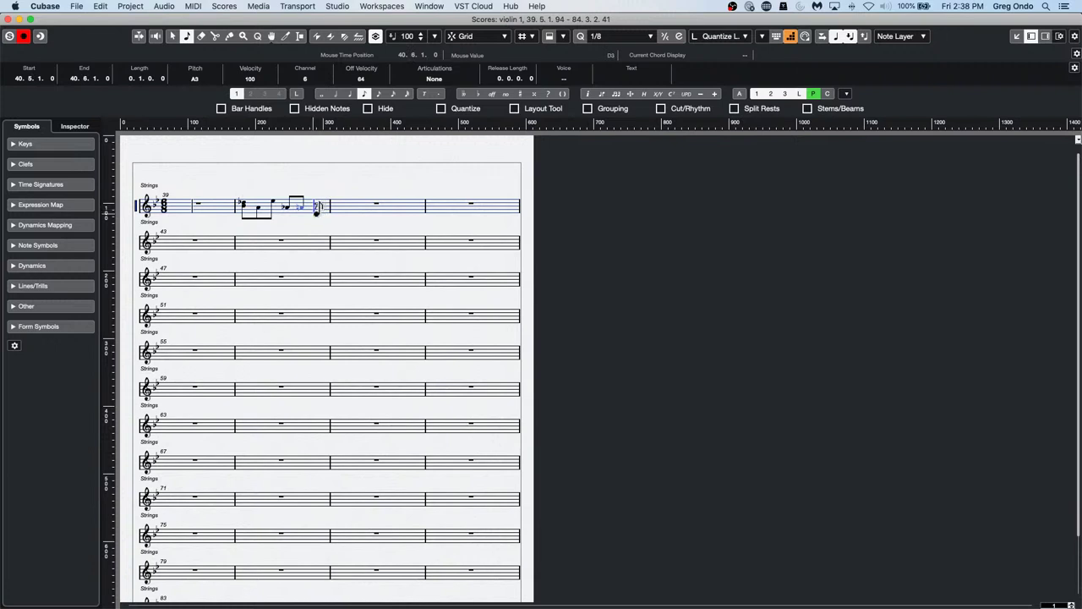
pyautogui.click(313, 211)
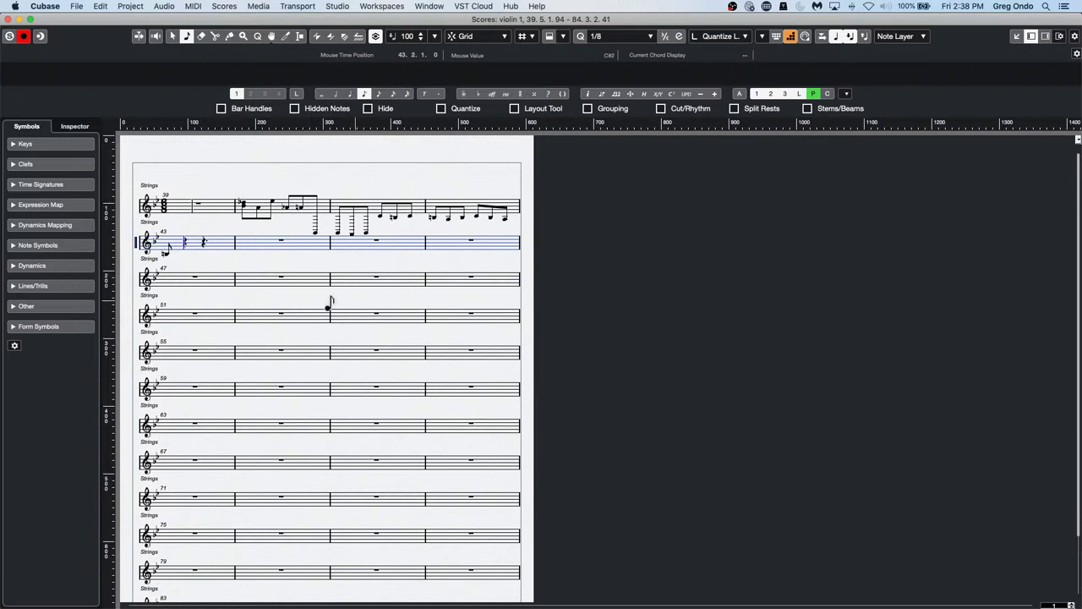
pyautogui.click(9, 18)
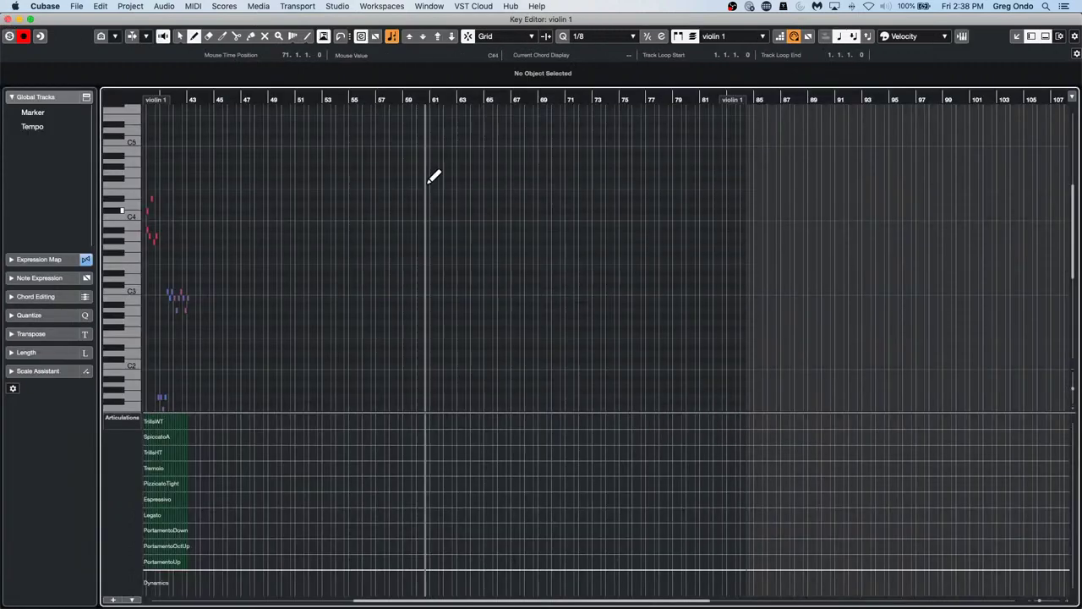
pyautogui.click(10, 18)
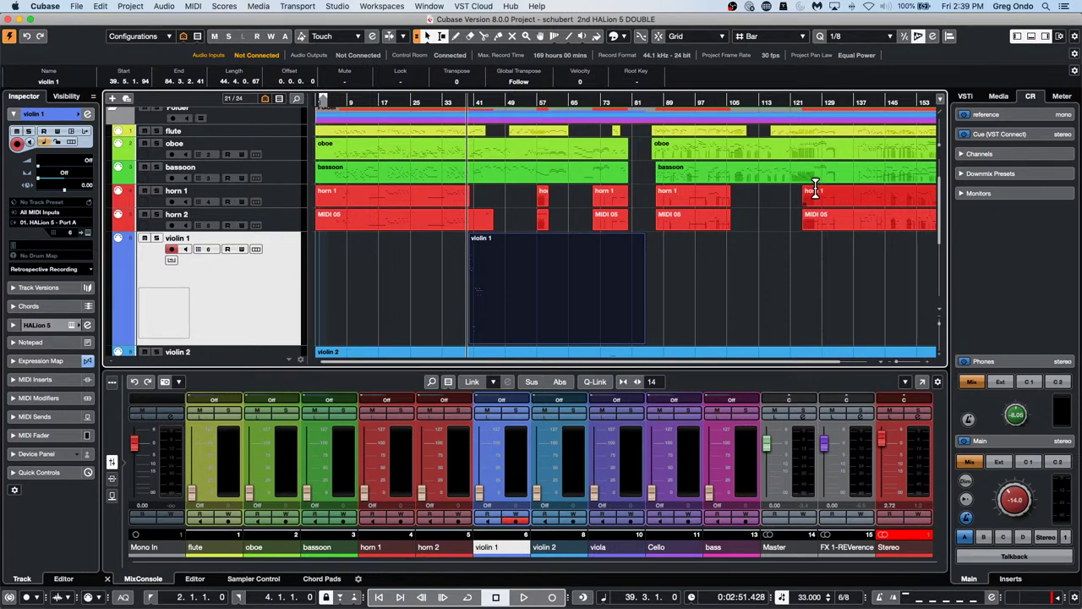
# - Open the recent project "Amos Moses - GO.cpr"
pyautogui.click(557, 158)
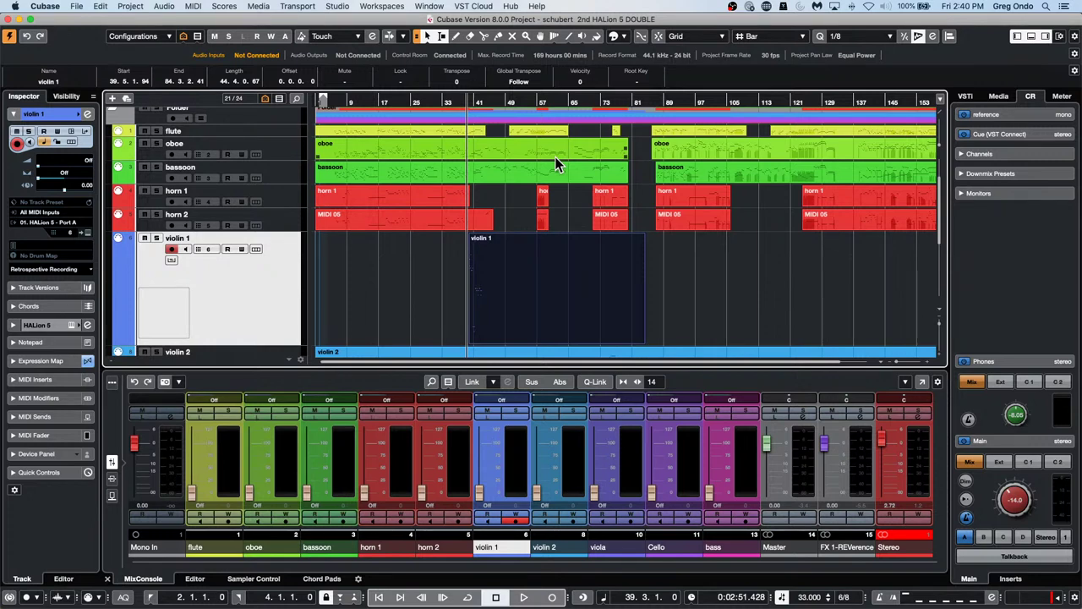
pyautogui.click(79, 7)
pyautogui.moveTo(129, 218)
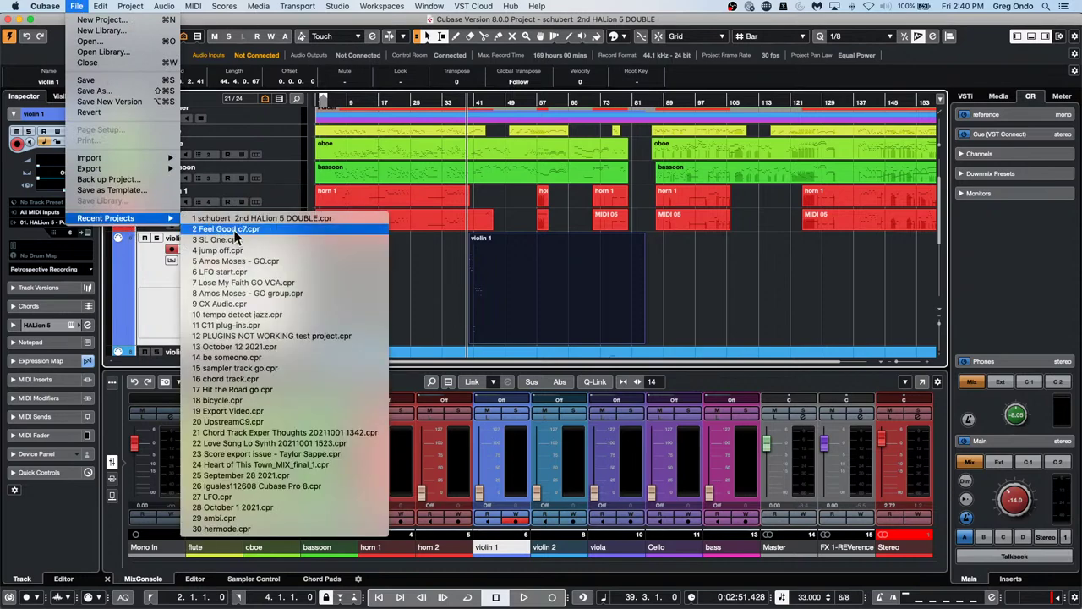
pyautogui.click(249, 260)
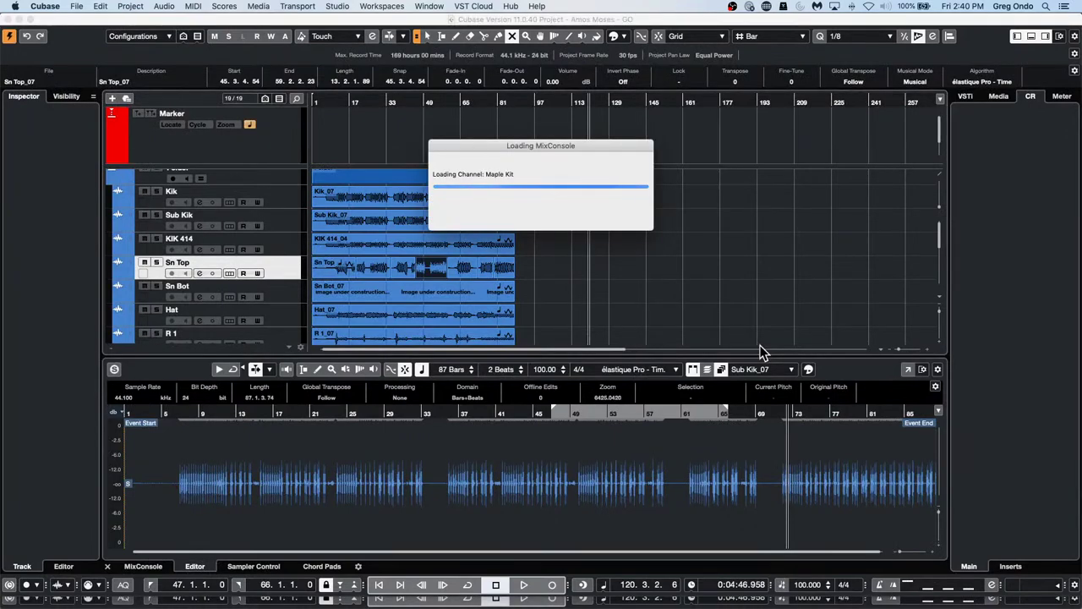
# - Show the MixConsole in the lower zone and enlarge the zone for taller channel faders
pyautogui.click(143, 578)
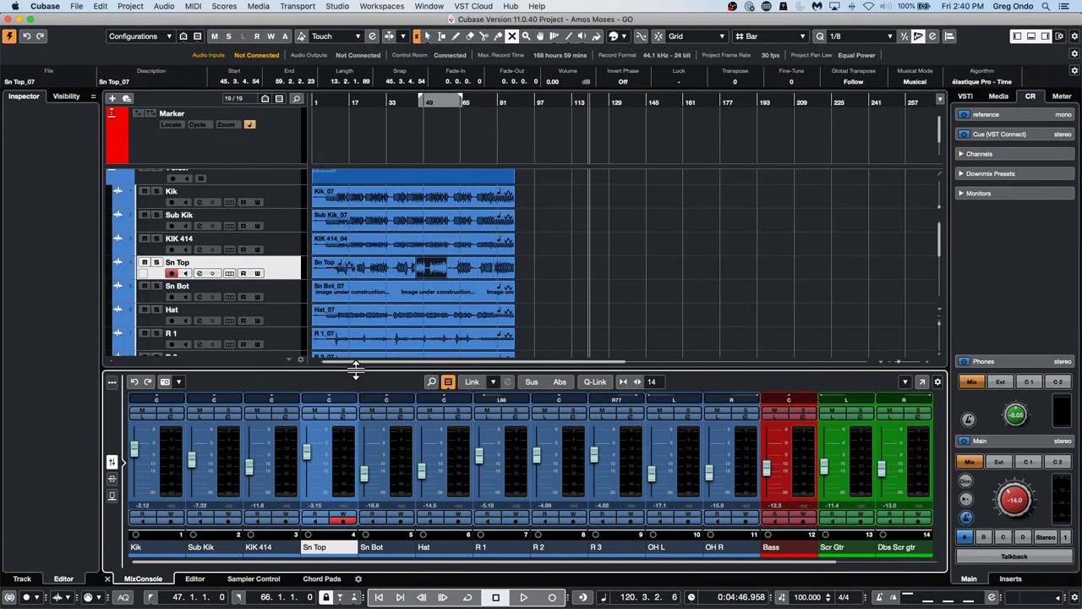
pyautogui.moveTo(355, 369); pyautogui.dragTo(365, 316)
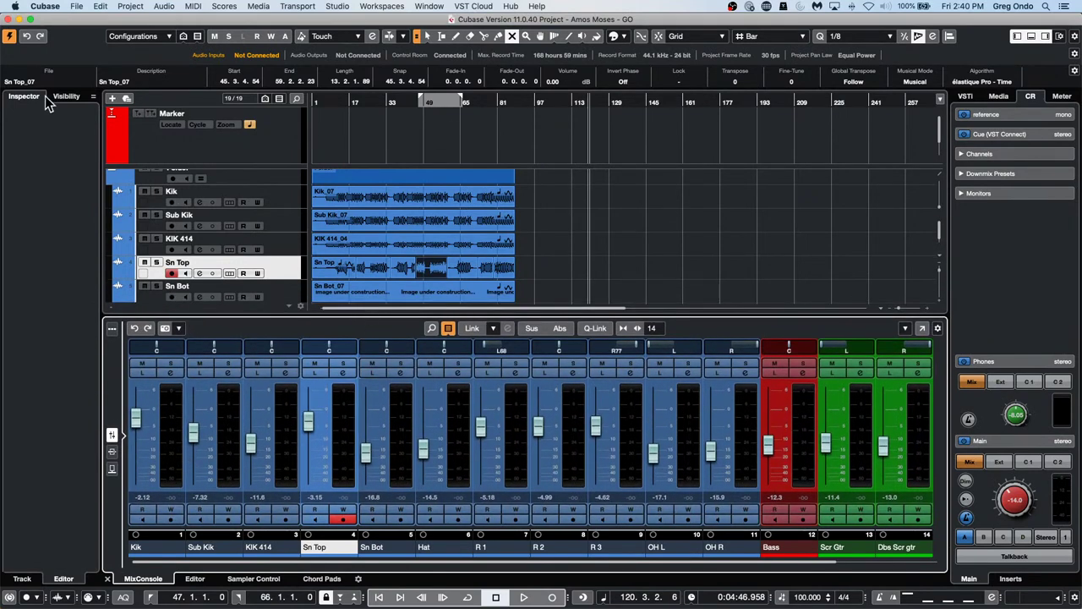
# - Add two stereo MultiTap Delay FX tracks outside any folder after the Maple Kit track and close the delay's plug-in window
pyautogui.scroll(-5, 253, 210)
pyautogui.rightClick(277, 260)
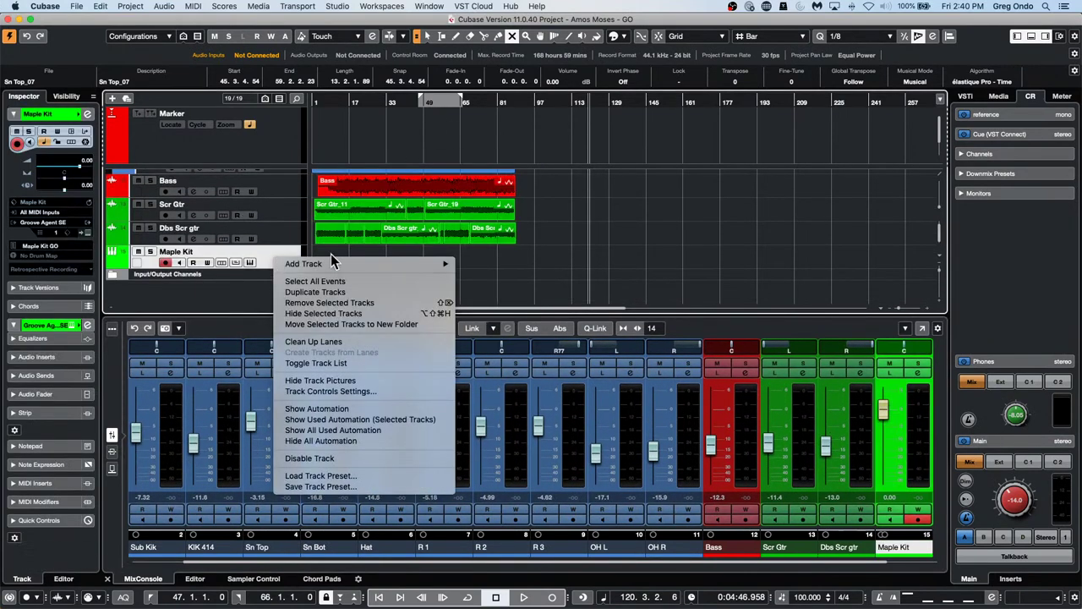
pyautogui.moveTo(413, 265)
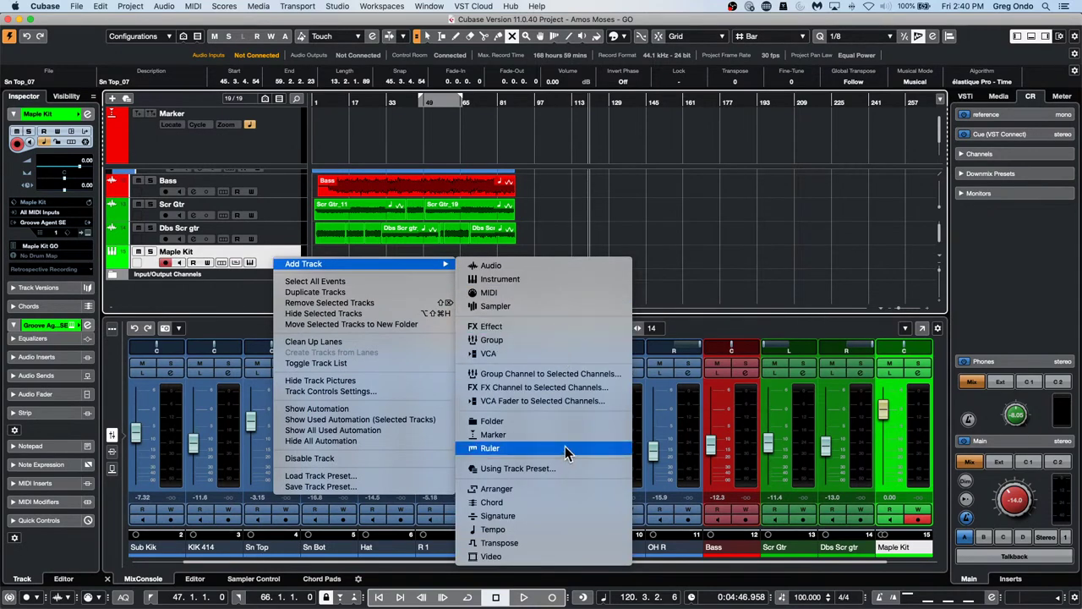
pyautogui.click(549, 327)
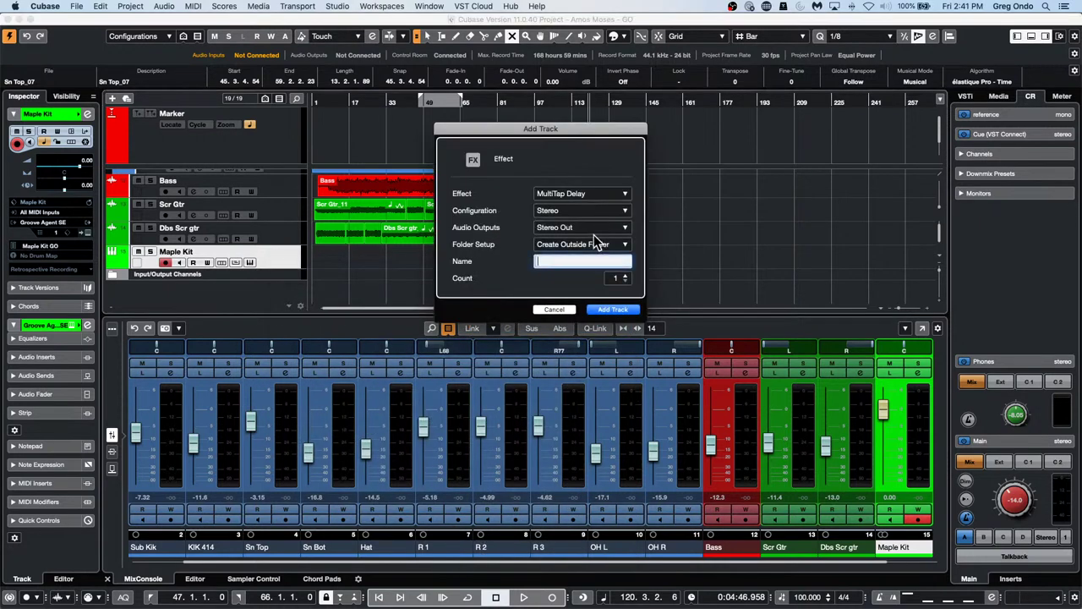
pyautogui.click(624, 275)
pyautogui.click(625, 276)
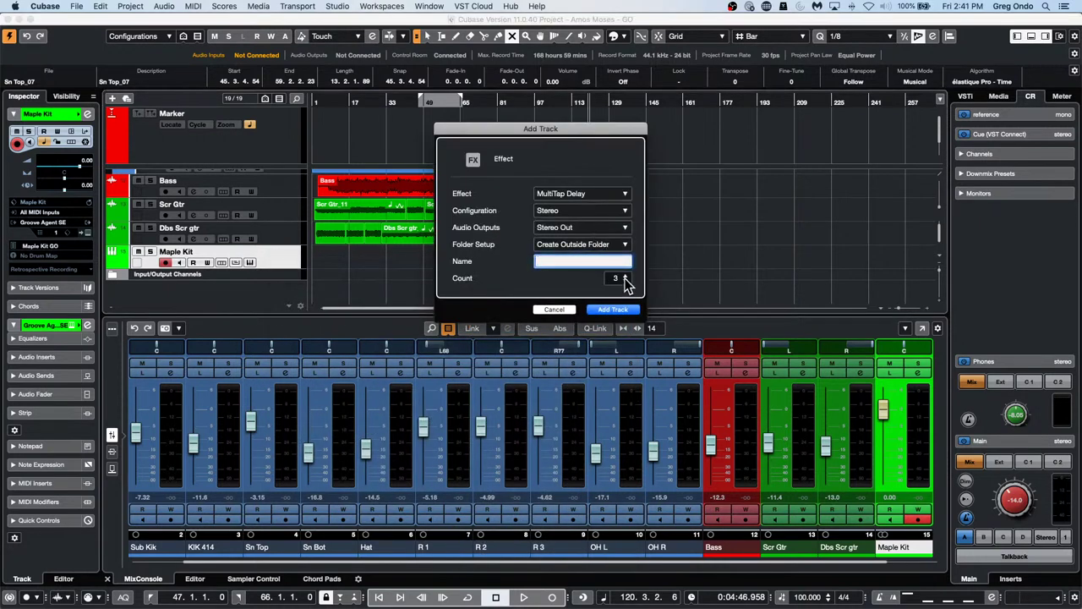
pyautogui.click(625, 280)
pyautogui.click(600, 311)
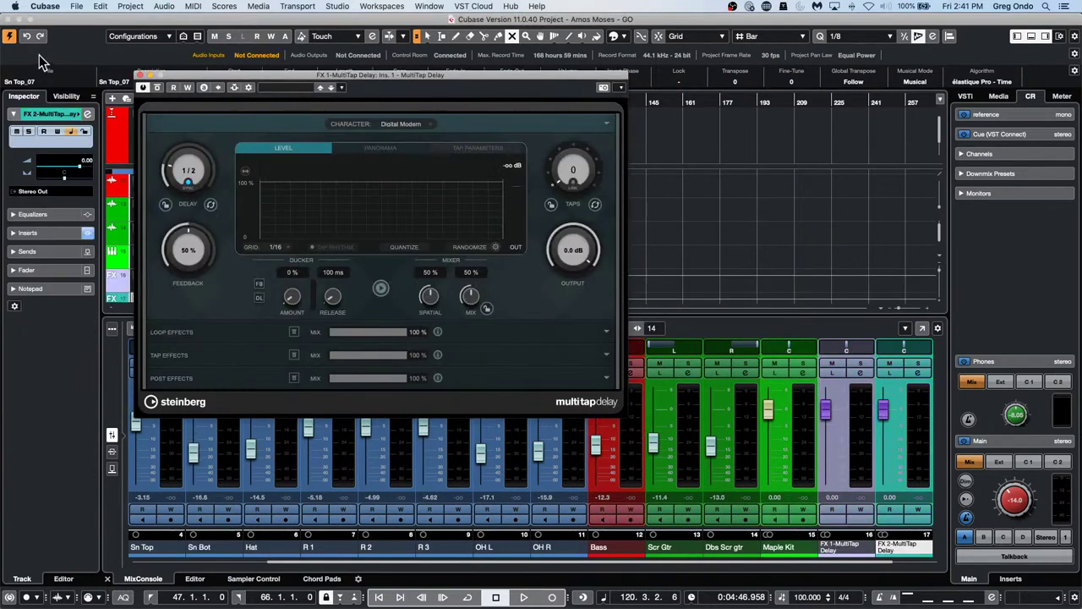
pyautogui.click(141, 75)
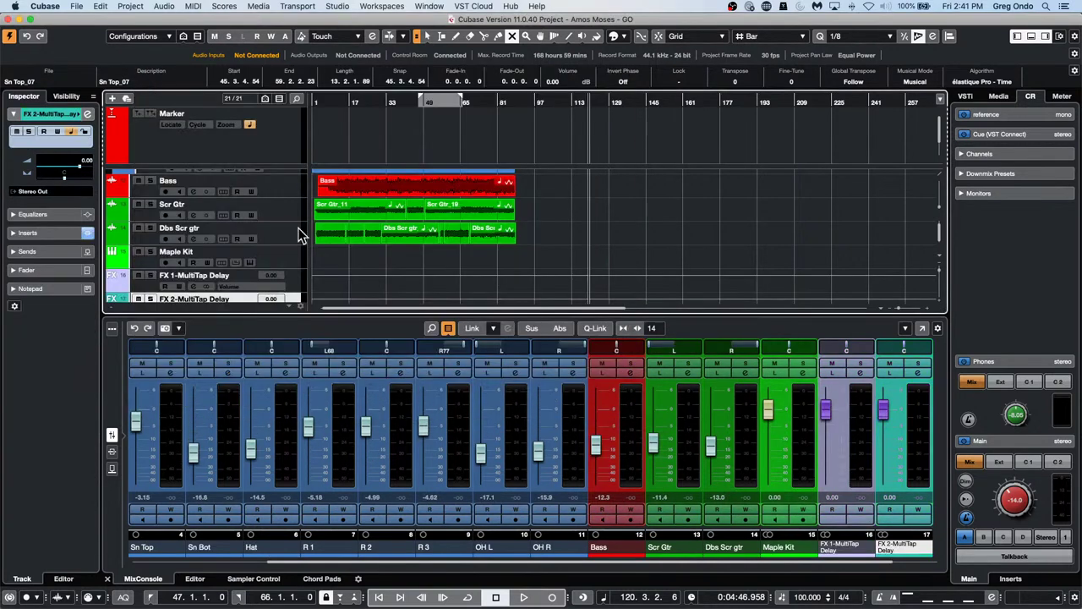
# - Select the drum tracks from Kik to OH R and add a stereo group channel for them, created outside the folder
pyautogui.scroll(2, 283, 206)
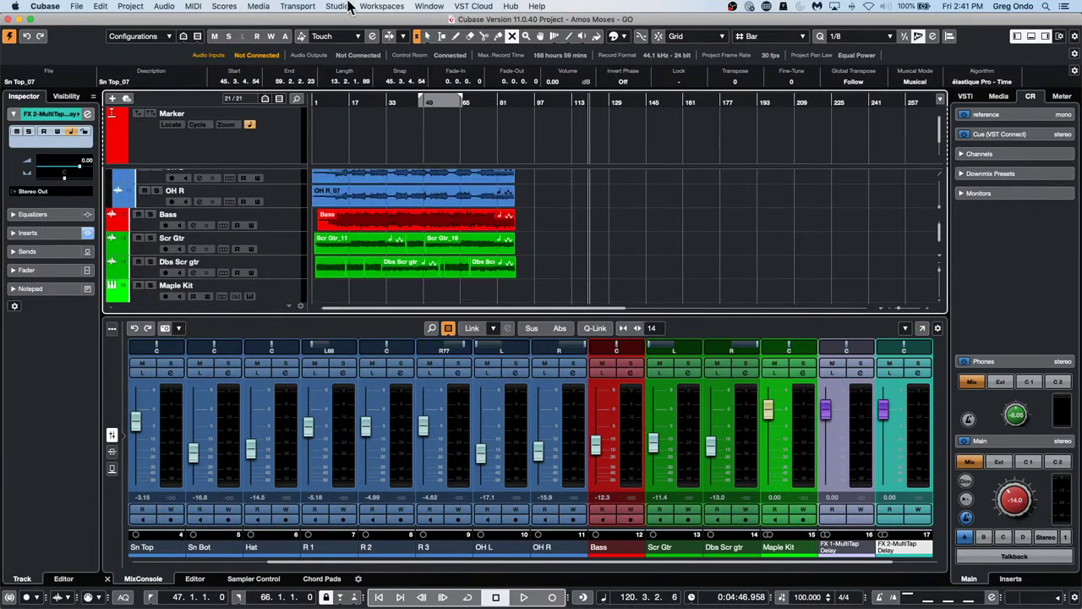
pyautogui.click(286, 197)
pyautogui.scroll(8, 288, 194)
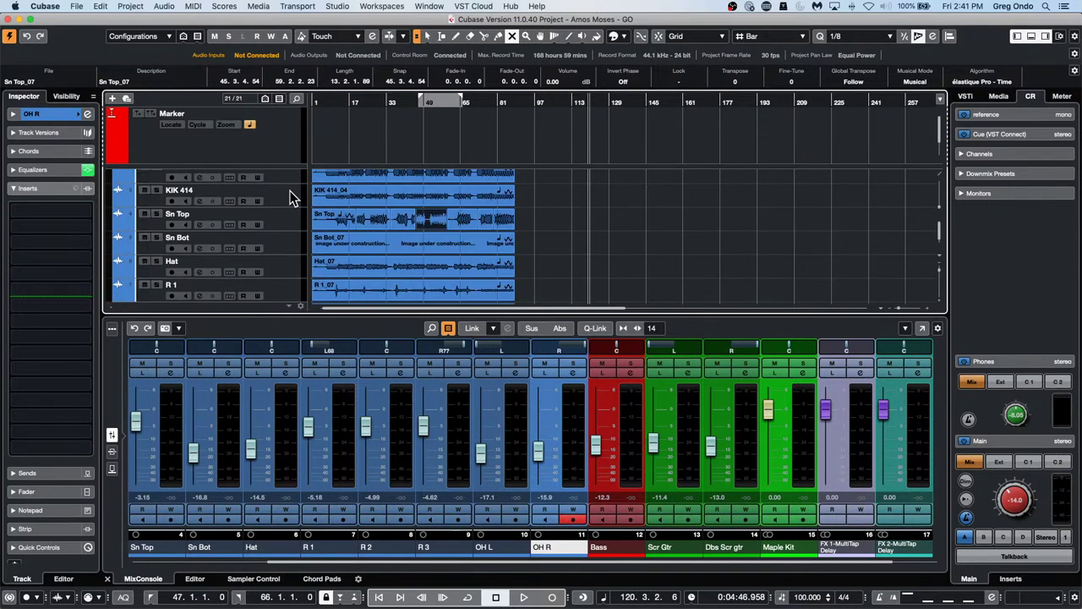
pyautogui.scroll(1, 287, 194)
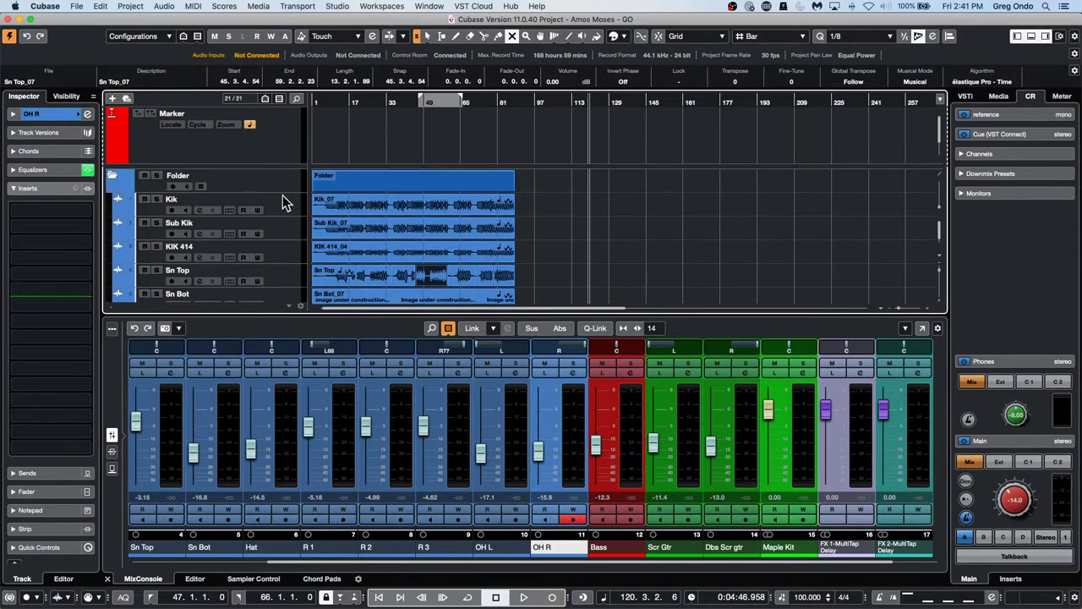
pyautogui.keyDown('shift'); pyautogui.click(286, 202); pyautogui.keyUp('shift')
pyautogui.rightClick(291, 198)
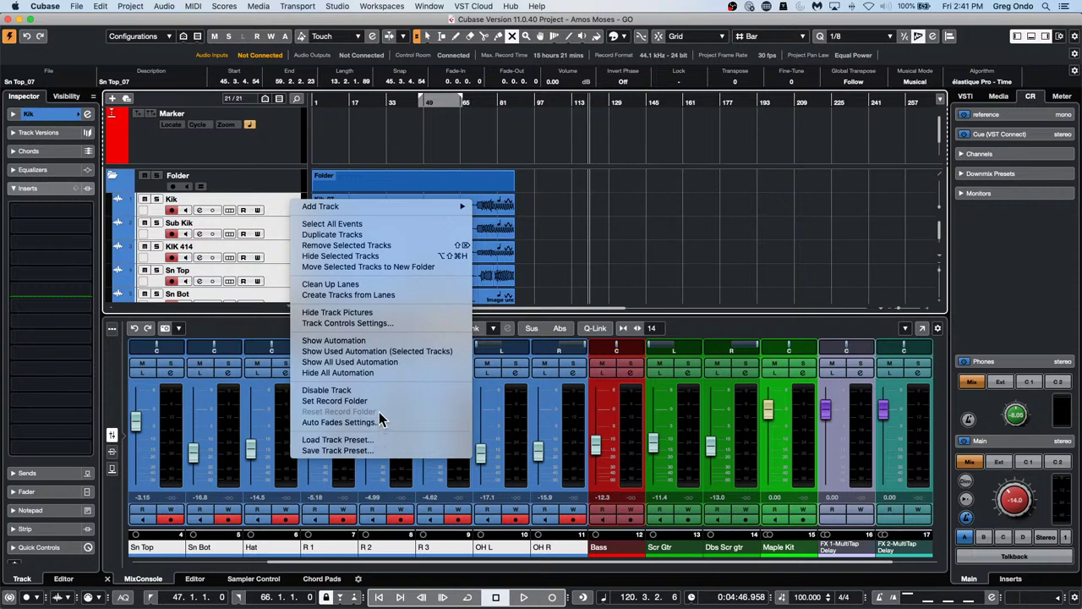
pyautogui.moveTo(423, 206)
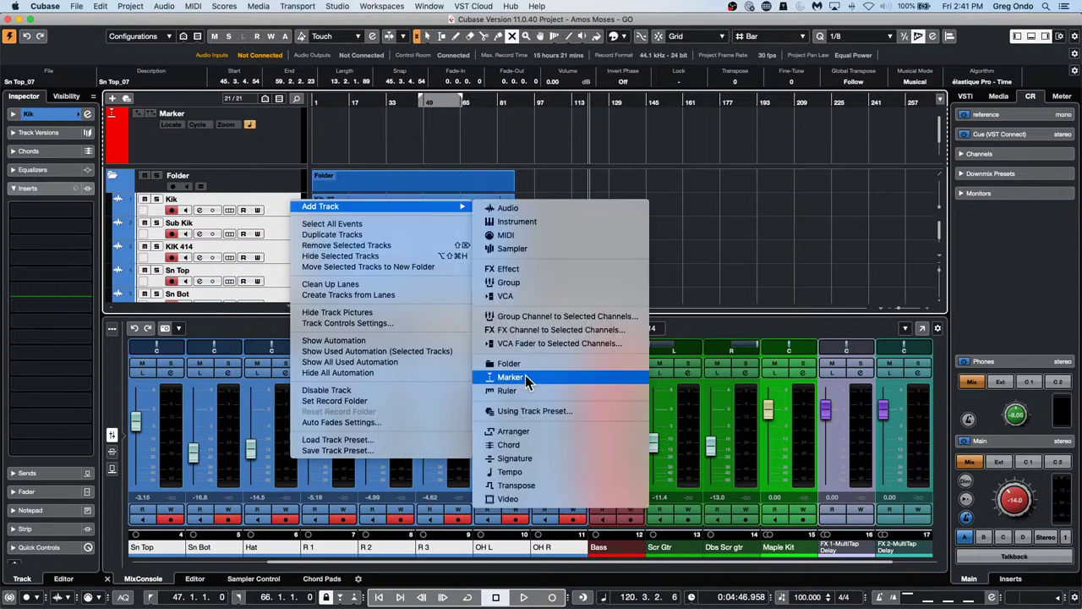
pyautogui.click(550, 318)
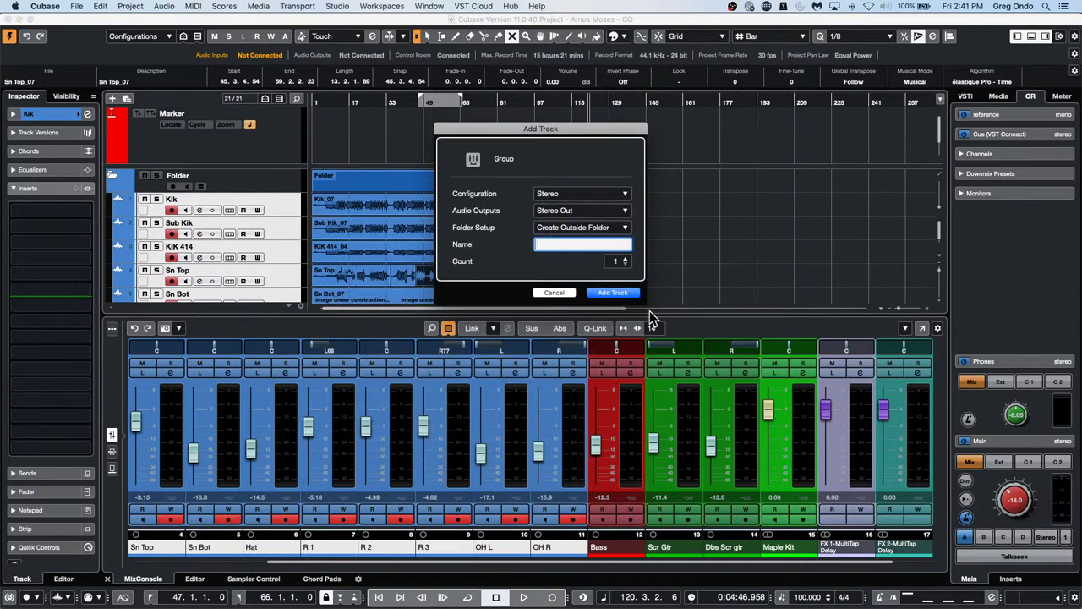
pyautogui.click(608, 292)
# - Show the zone assignments of the mixer channels beside the project
pyautogui.scroll(-5, 212, 220)
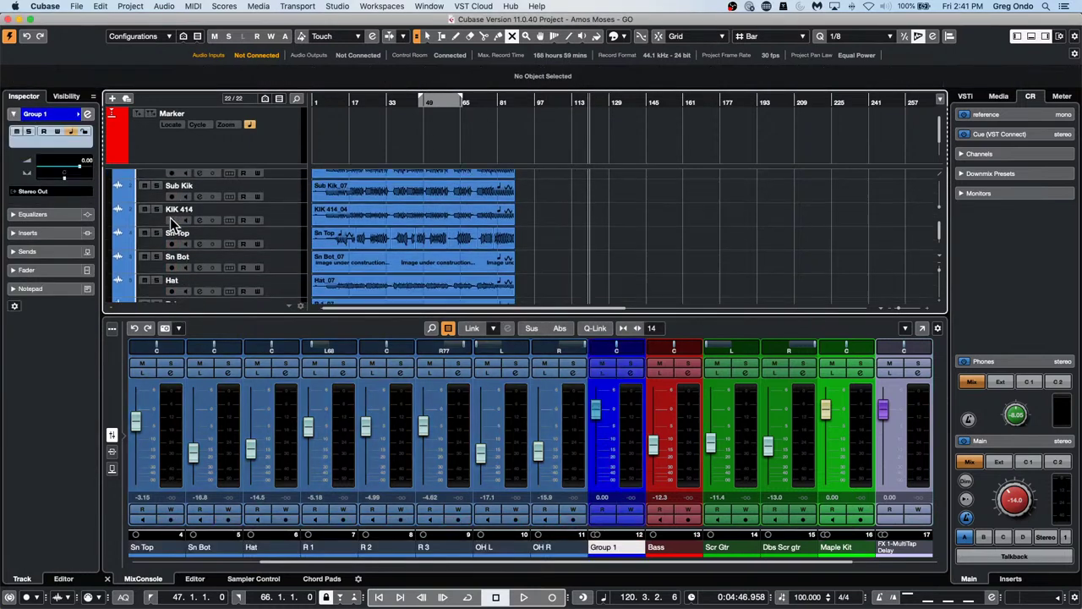
pyautogui.scroll(-1, 259, 290)
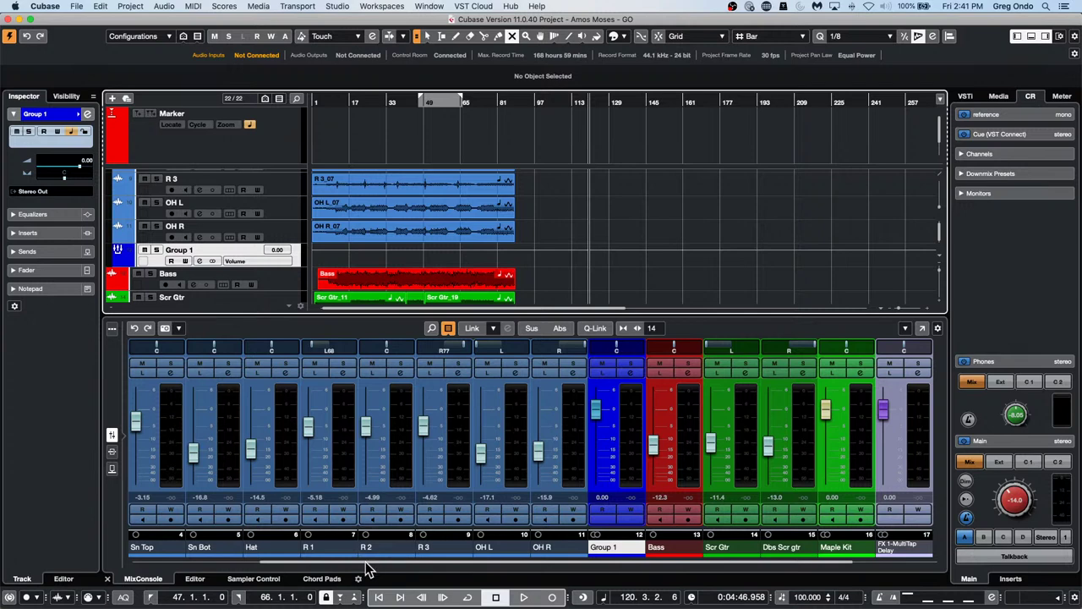
pyautogui.moveTo(366, 561); pyautogui.dragTo(813, 565)
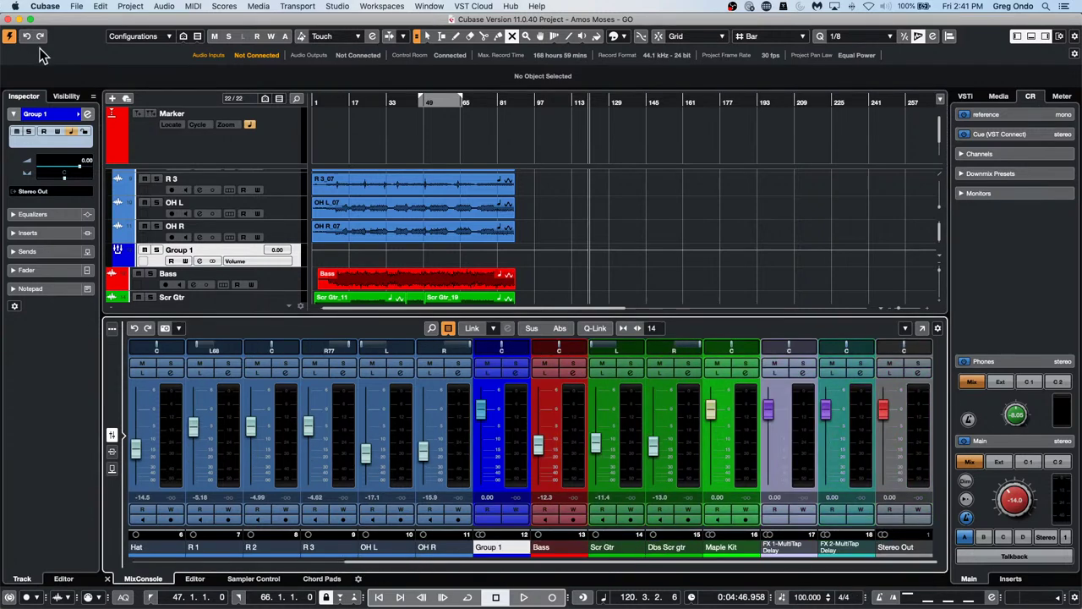
pyautogui.click(67, 96)
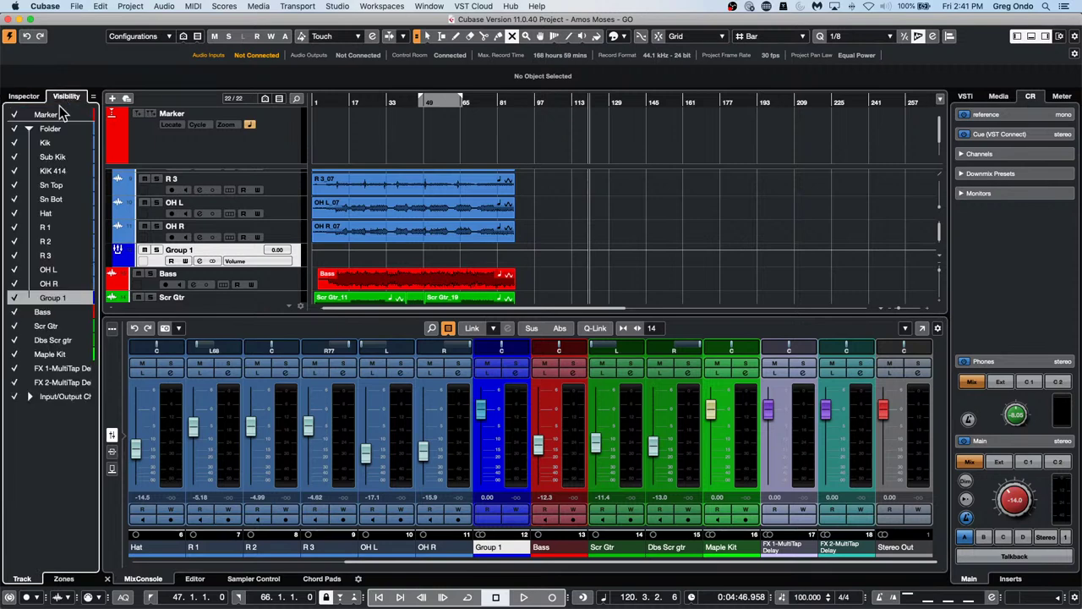
pyautogui.click(74, 578)
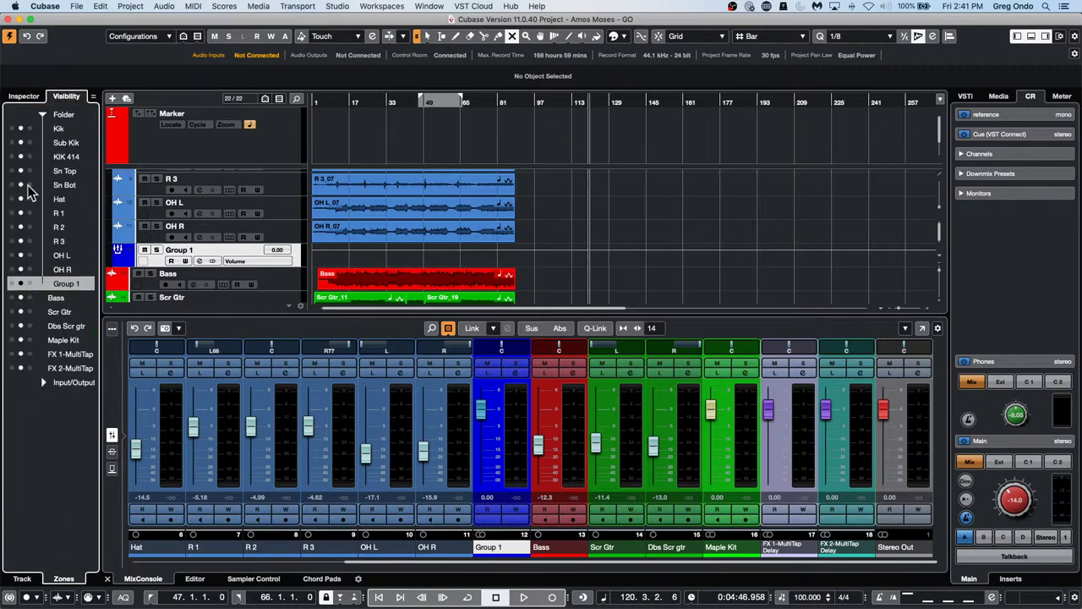
pyautogui.click(25, 100)
pyautogui.click(63, 99)
pyautogui.click(22, 580)
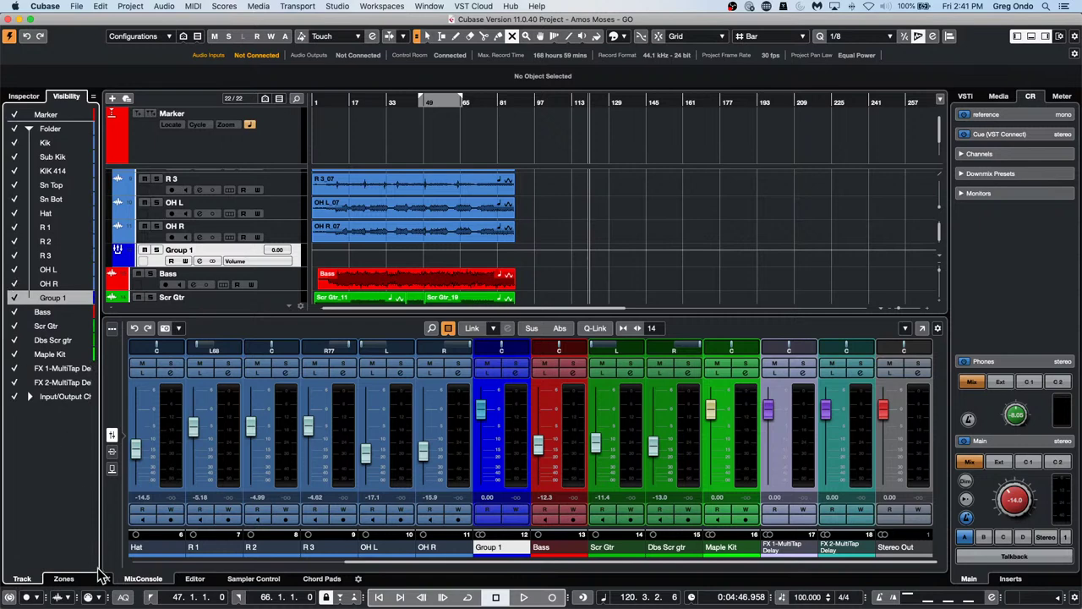
pyautogui.click(63, 580)
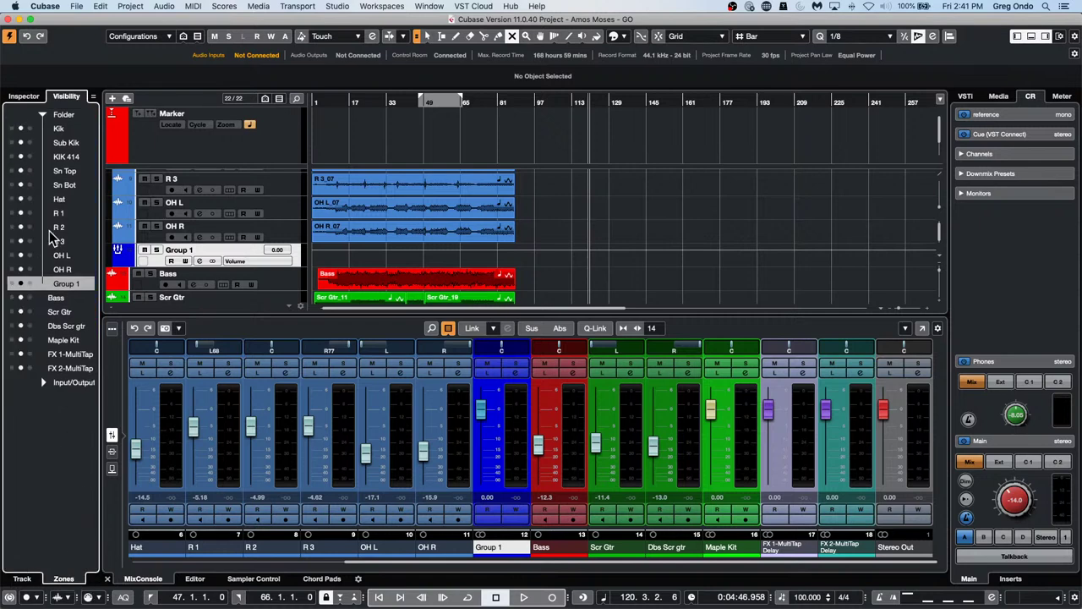
# - Assign Group 1, both MultiTap Delay FX channels and Stereo Out to the MixConsole's right zone and check them against the remaining channels
pyautogui.click(30, 285)
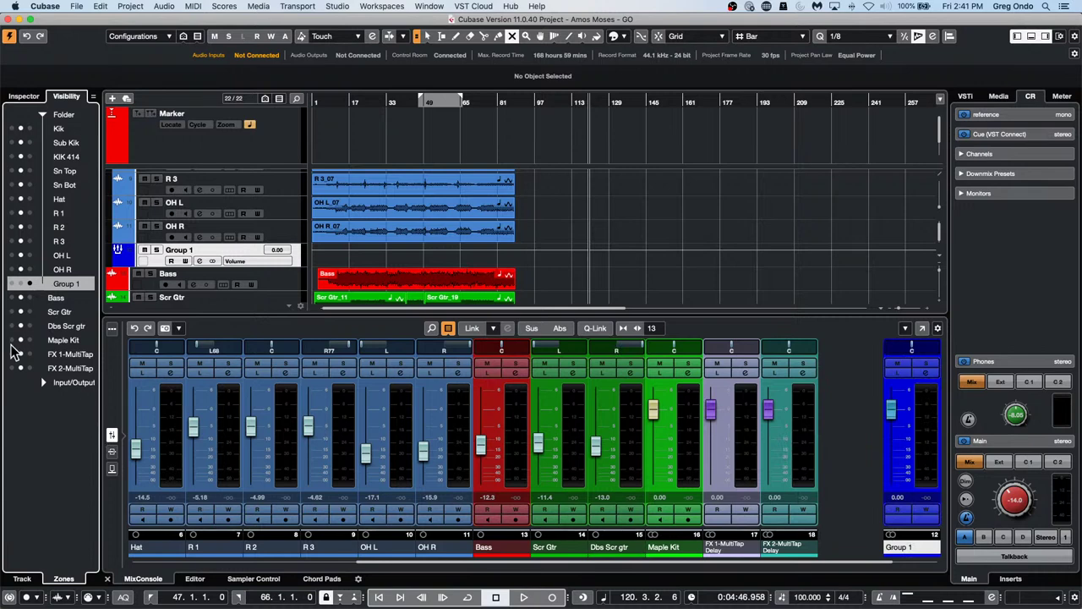
pyautogui.click(29, 355)
pyautogui.click(30, 368)
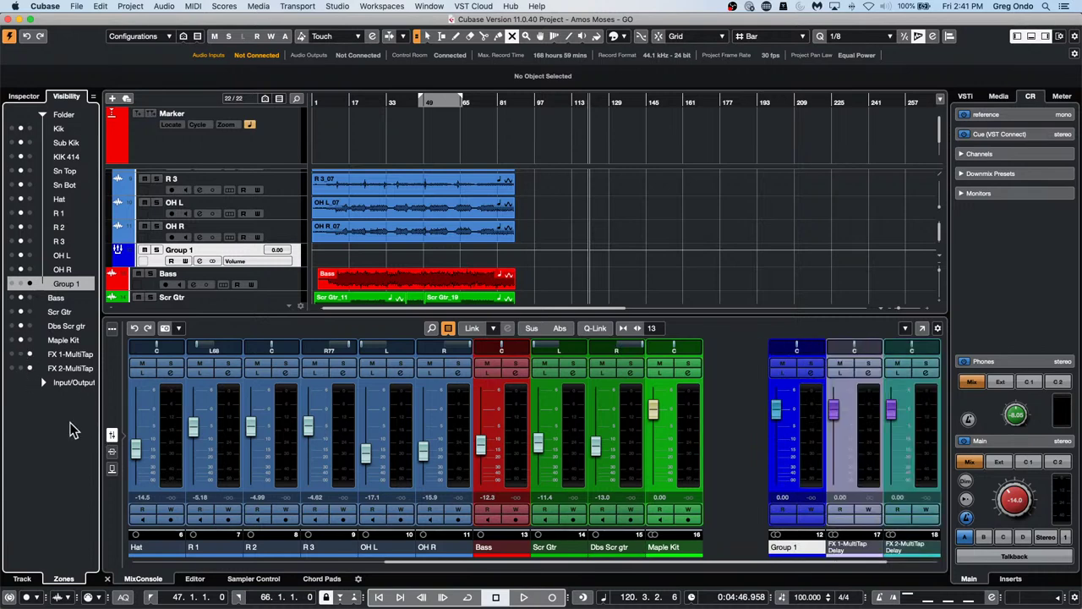
pyautogui.click(42, 382)
pyautogui.click(30, 396)
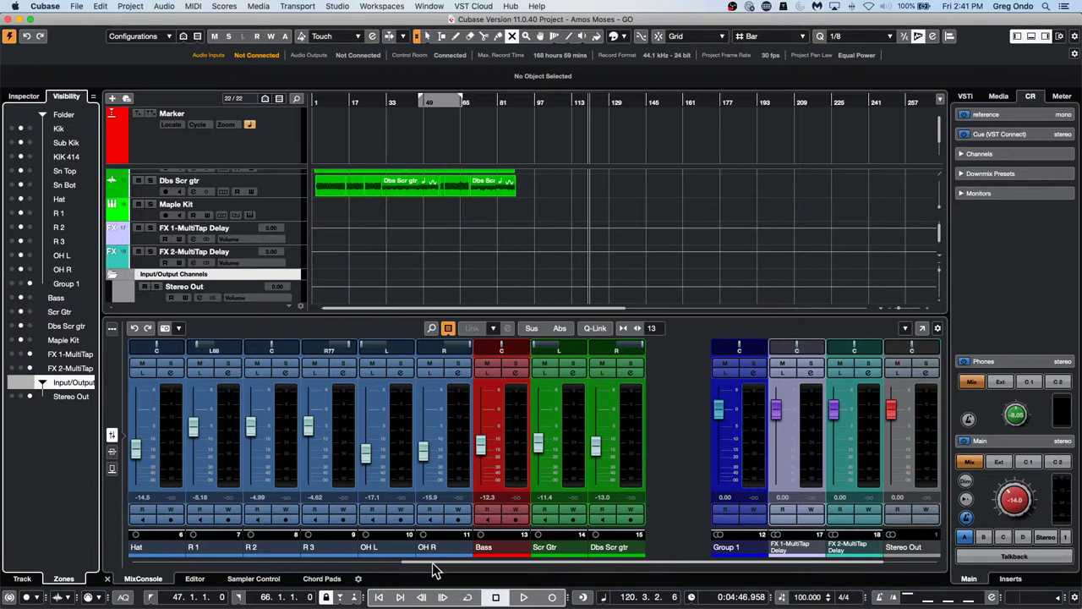
pyautogui.moveTo(437, 562); pyautogui.dragTo(541, 539)
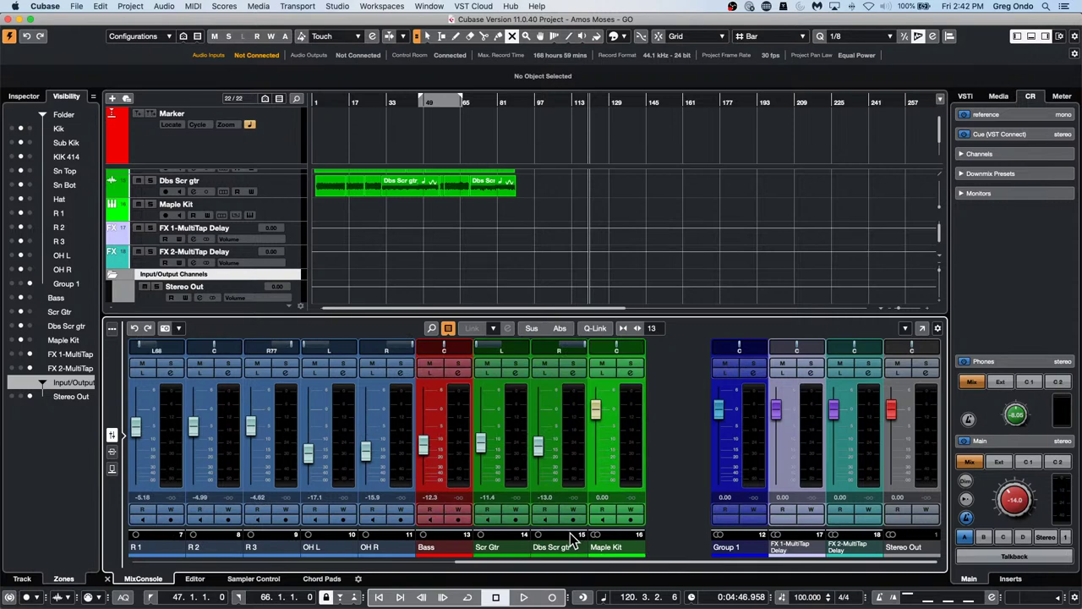
# - Assign the Bass channel to the MixConsole's left zone and check that it stays fixed beside the other channels
pyautogui.click(11, 297)
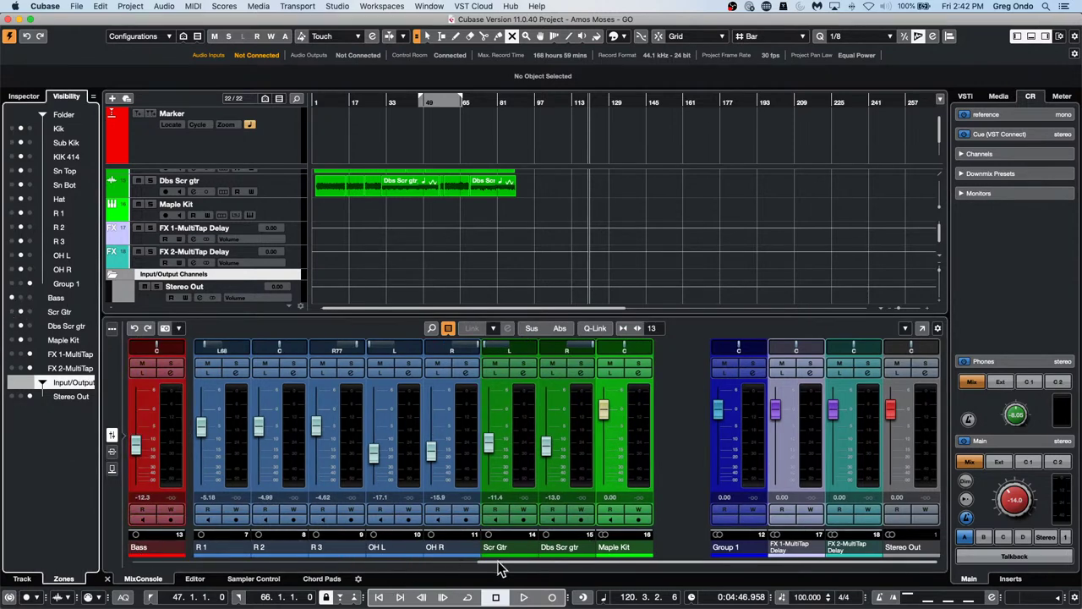
pyautogui.moveTo(499, 562)
pyautogui.mouseDown()
pyautogui.moveTo(468, 564)
pyautogui.moveTo(487, 563)
pyautogui.mouseUp()
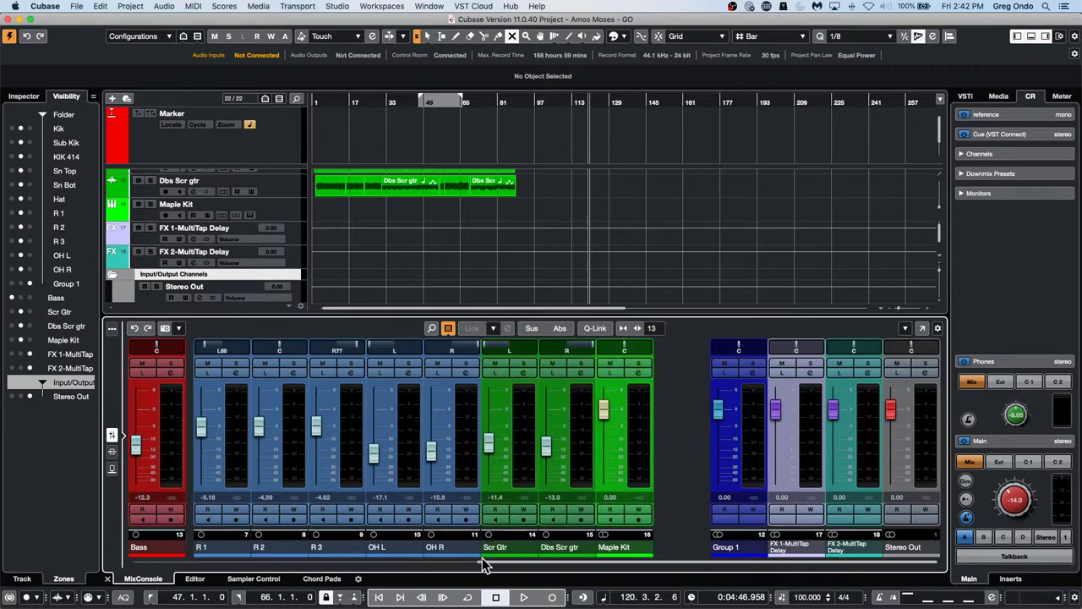
pyautogui.moveTo(625, 563); pyautogui.dragTo(305, 570)
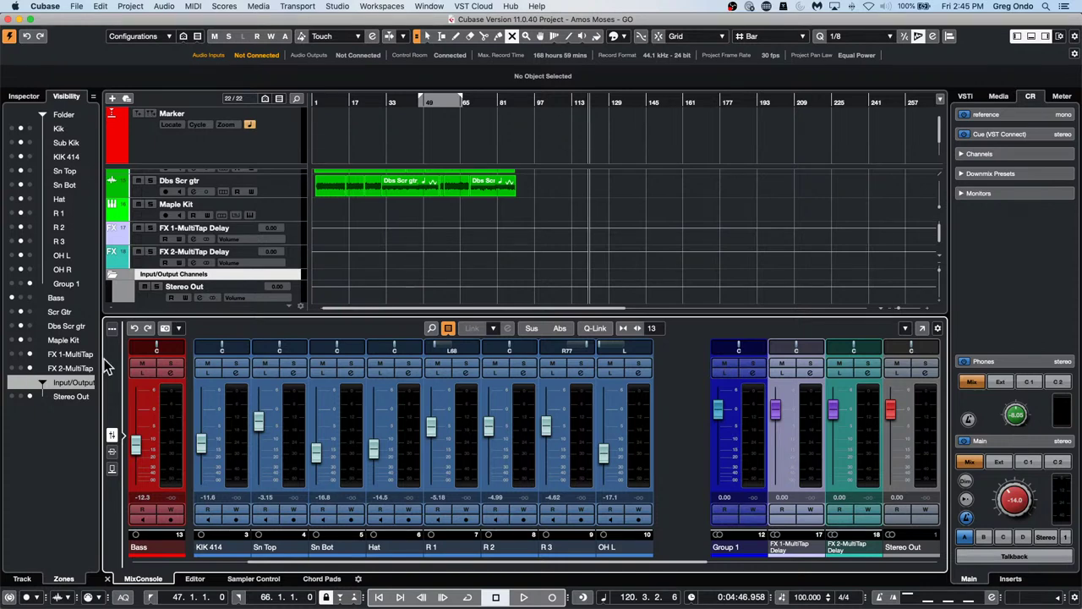
# - With object and range selection combined, select a range from about bar 21 to 54 on R 1, then select the whole R 1_07 event
pyautogui.scroll(5, 423, 224)
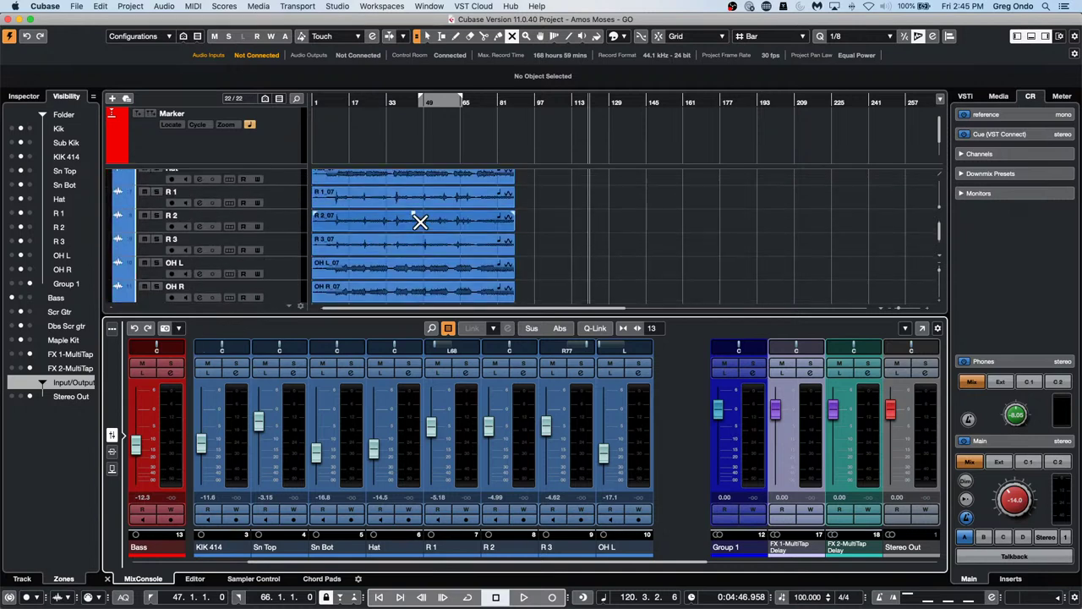
pyautogui.rightClick(418, 193)
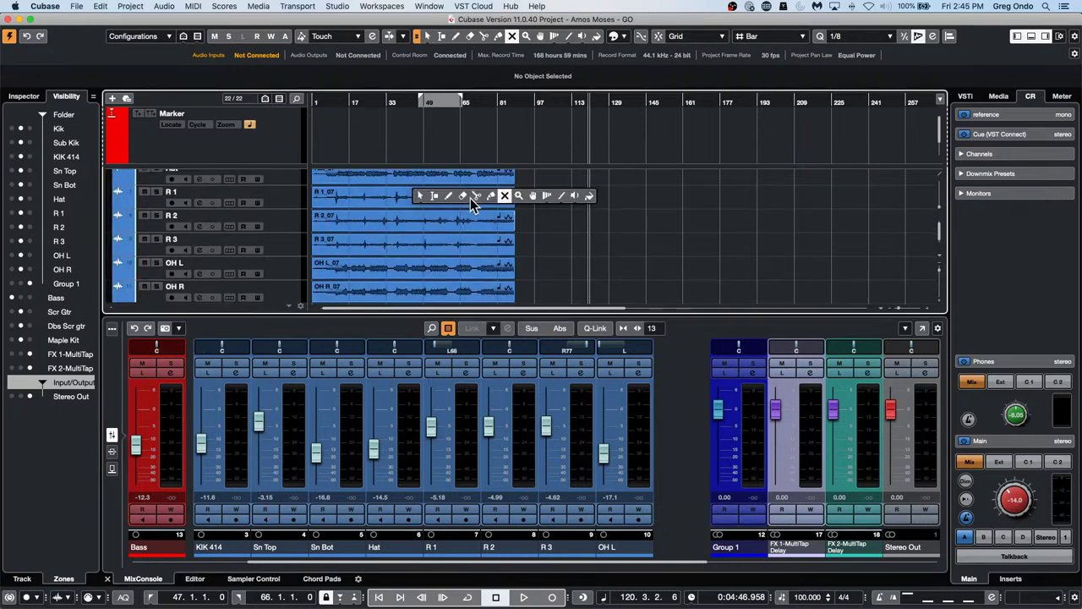
pyautogui.click(423, 195)
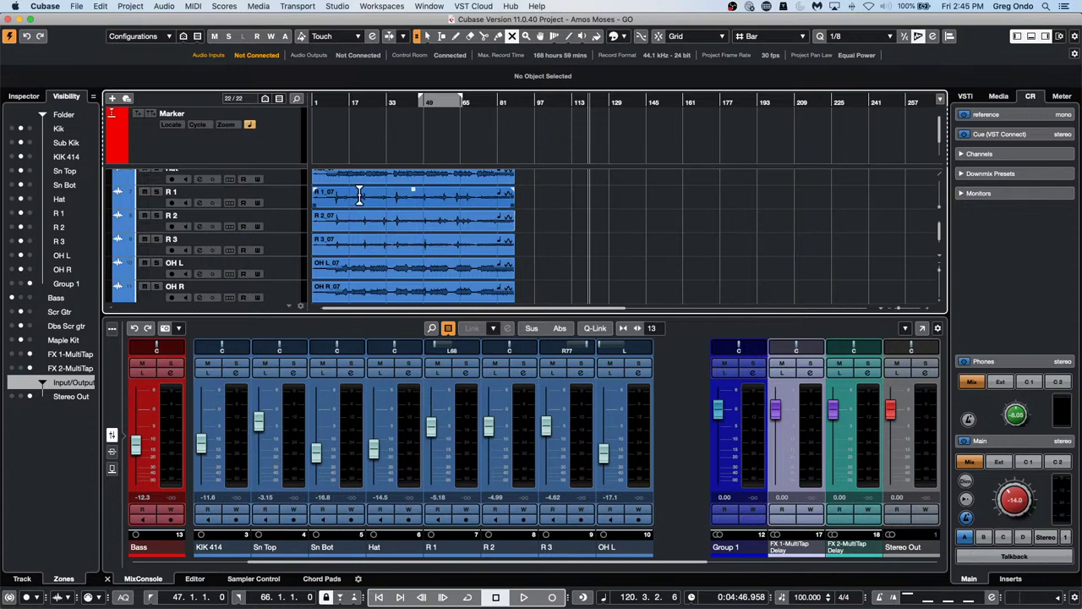
pyautogui.moveTo(364, 199); pyautogui.dragTo(429, 200)
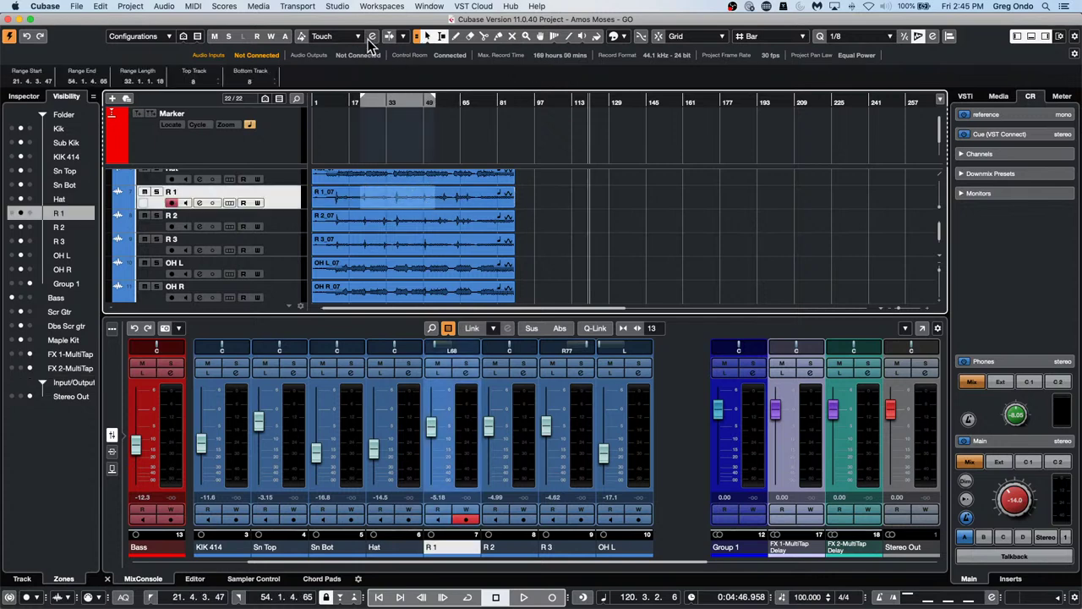
pyautogui.click(427, 36)
pyautogui.click(468, 203)
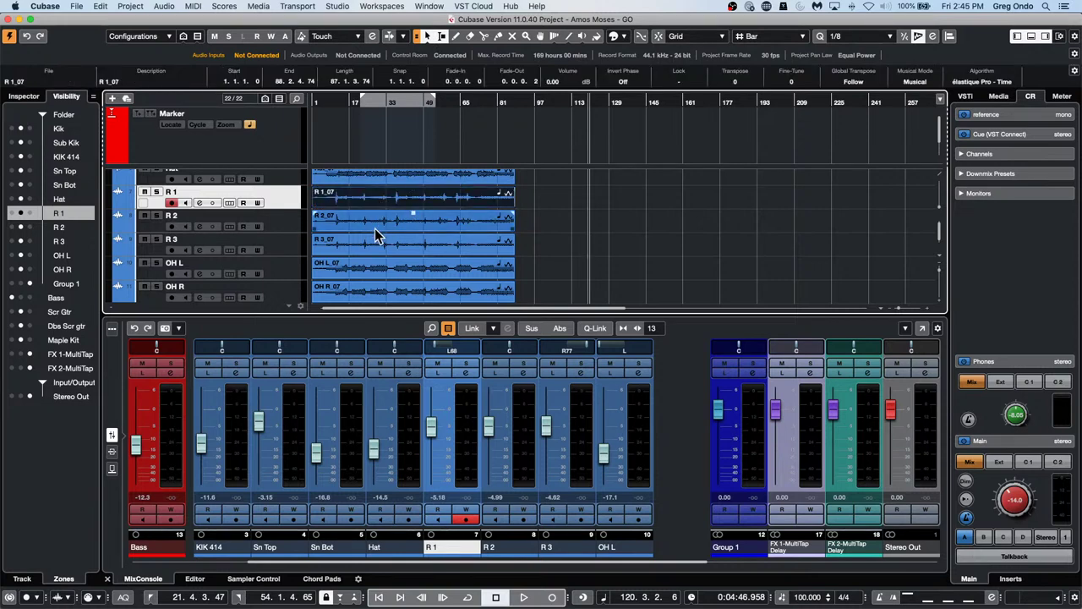
# - Enlarge the R 2 track and move a range about 19 bars long from its event to about bar 101
pyautogui.moveTo(278, 231); pyautogui.dragTo(280, 253)
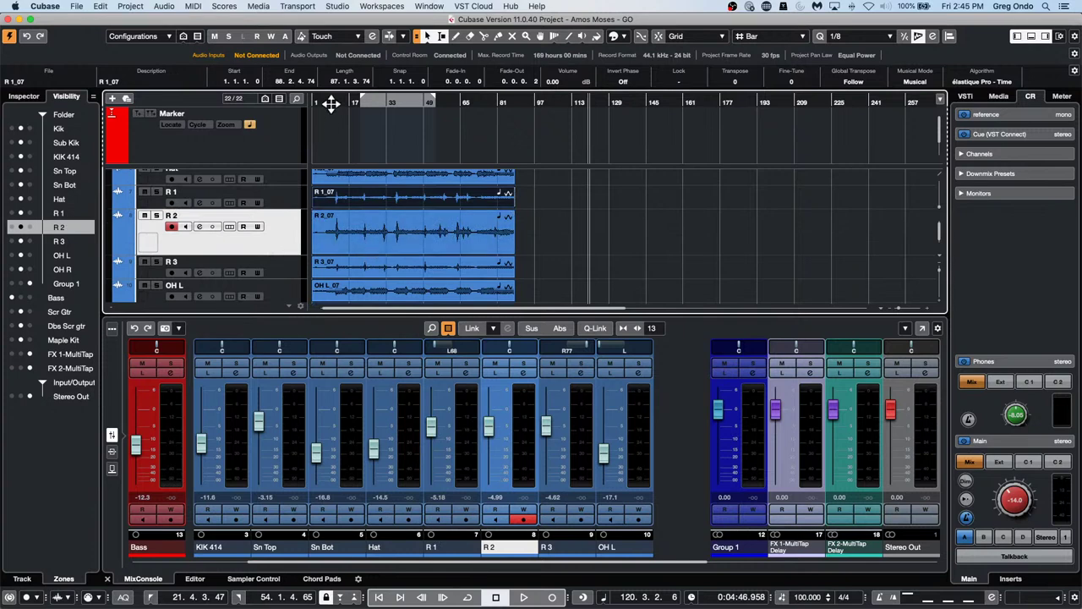
pyautogui.moveTo(331, 103); pyautogui.dragTo(322, 164)
pyautogui.rightClick(323, 159)
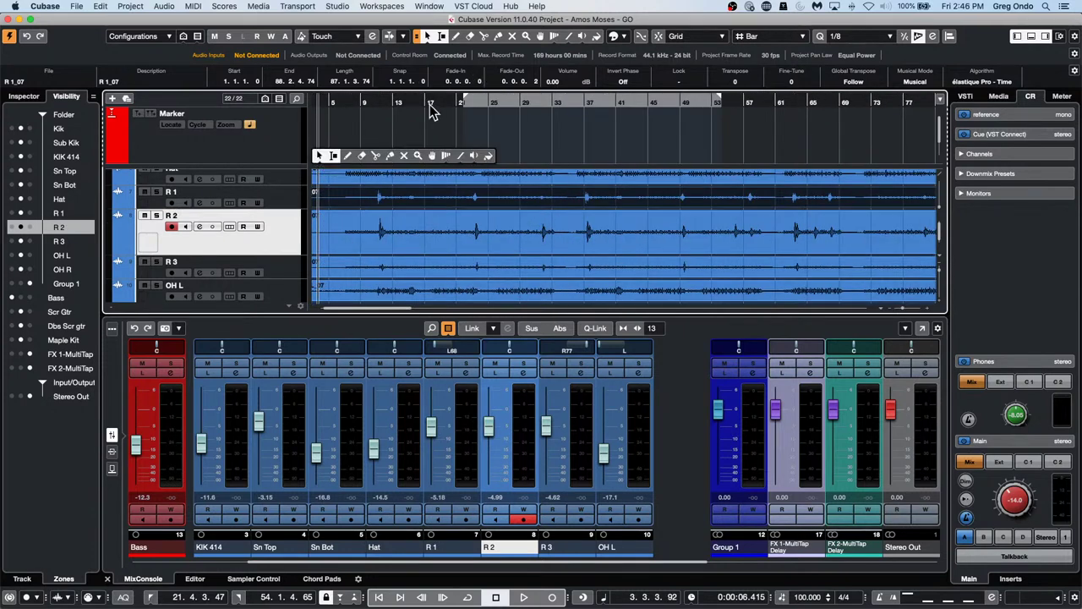
pyautogui.click(433, 106)
pyautogui.moveTo(434, 103); pyautogui.dragTo(436, 81)
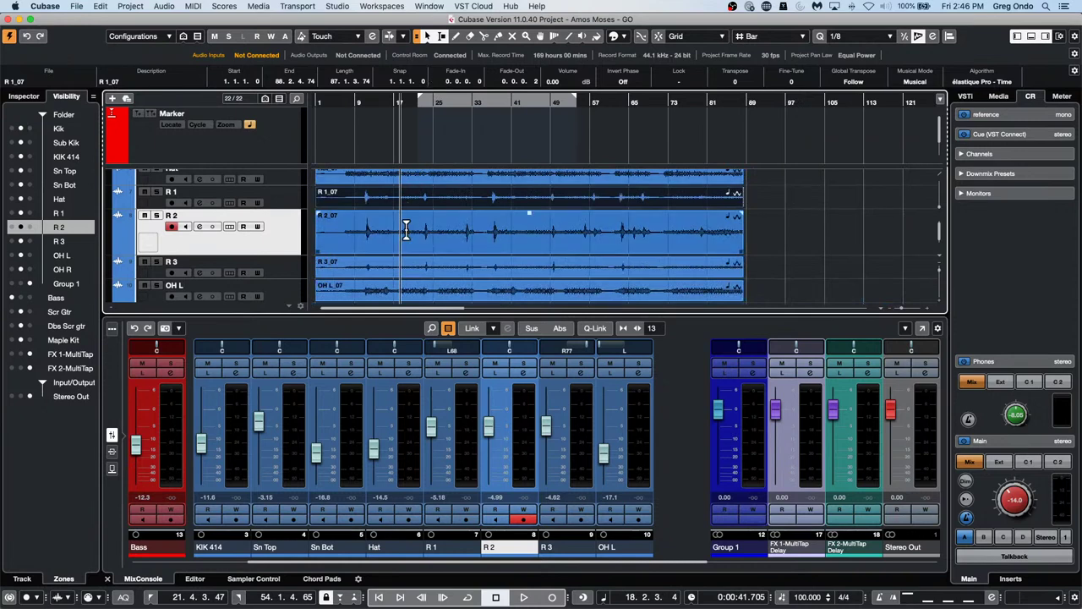
pyautogui.moveTo(406, 222); pyautogui.dragTo(858, 238)
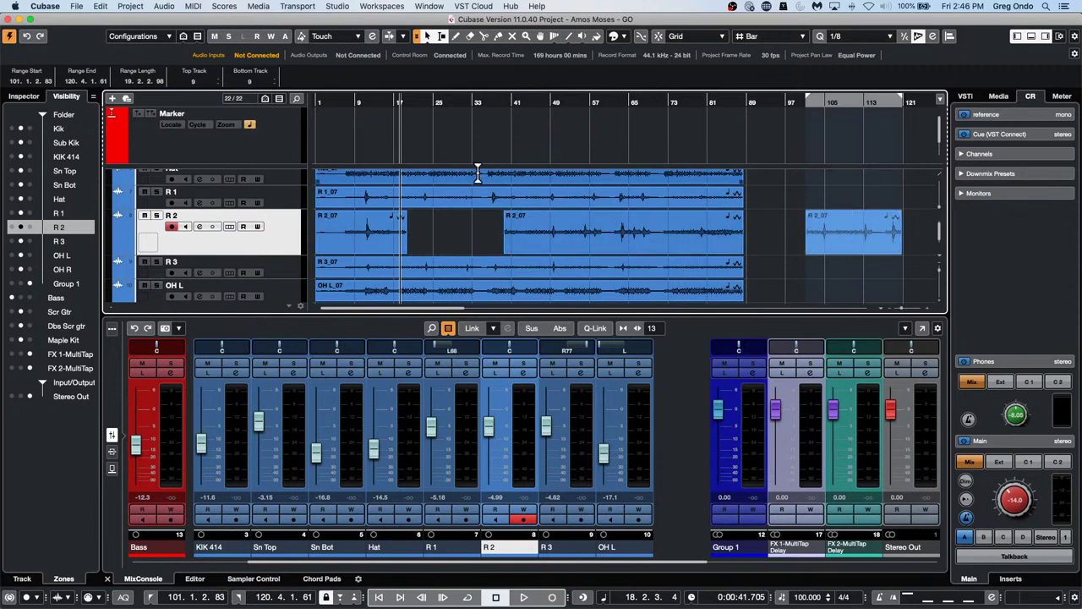
# - Try cutting the time of a range from about bar 46 to 73 on R 2, then undo the cut
pyautogui.moveTo(538, 221); pyautogui.dragTo(668, 219)
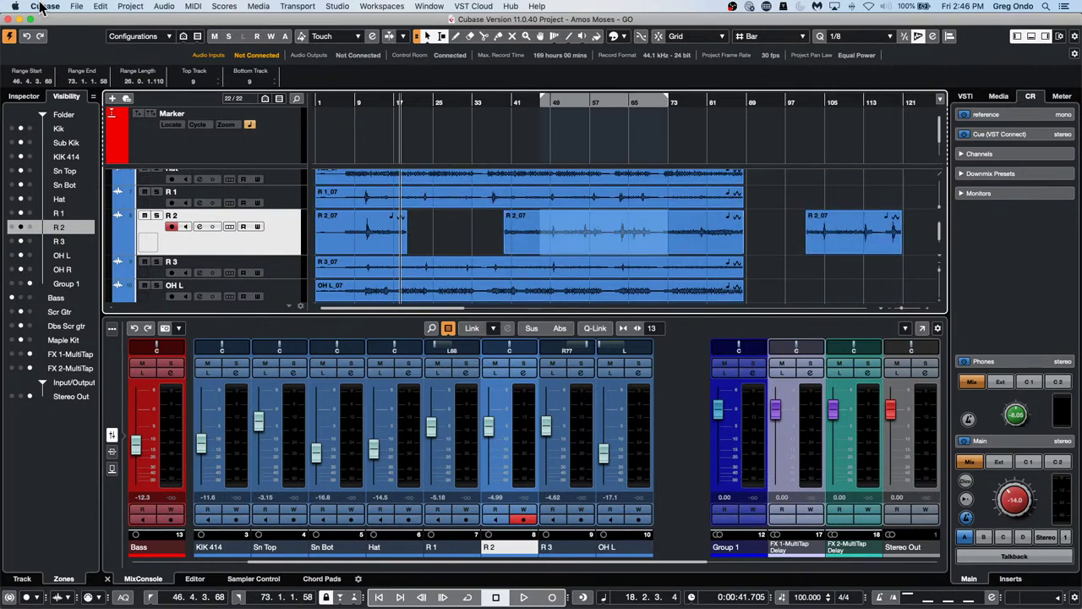
pyautogui.click(100, 6)
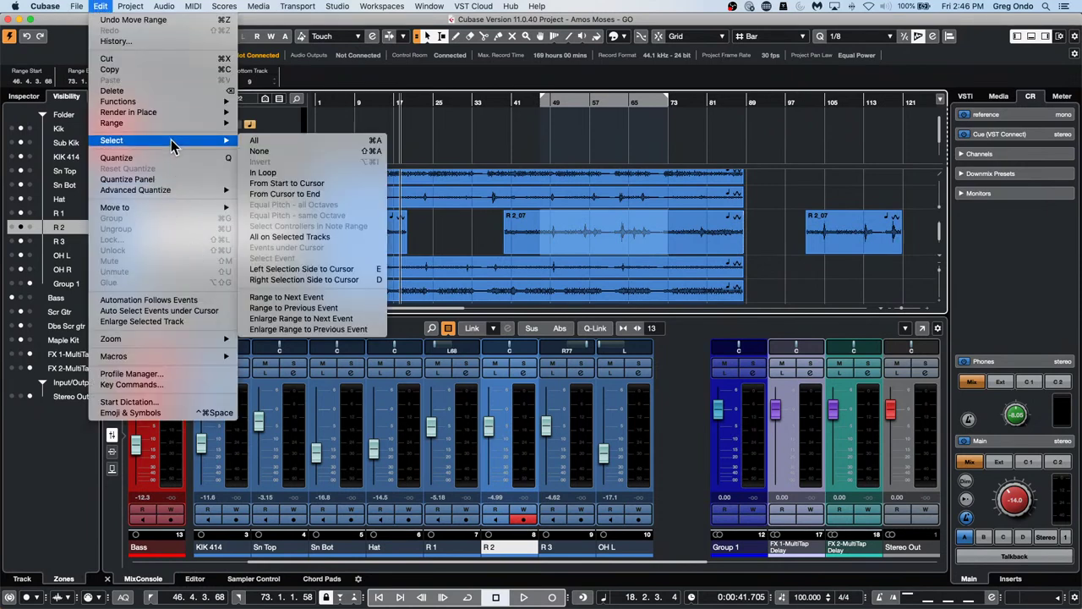
pyautogui.moveTo(177, 124)
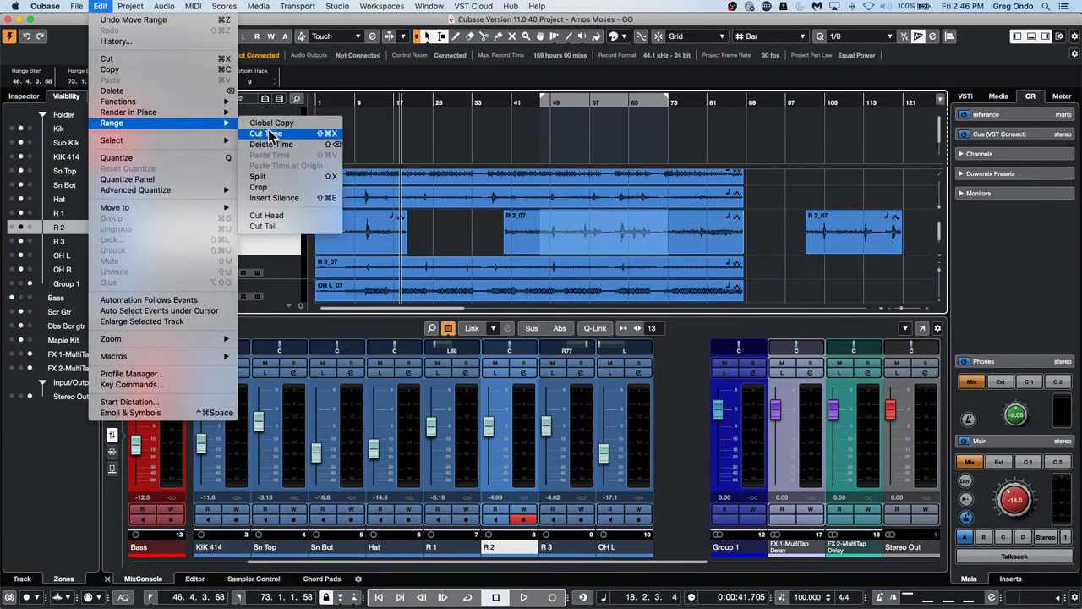
pyautogui.click(306, 135)
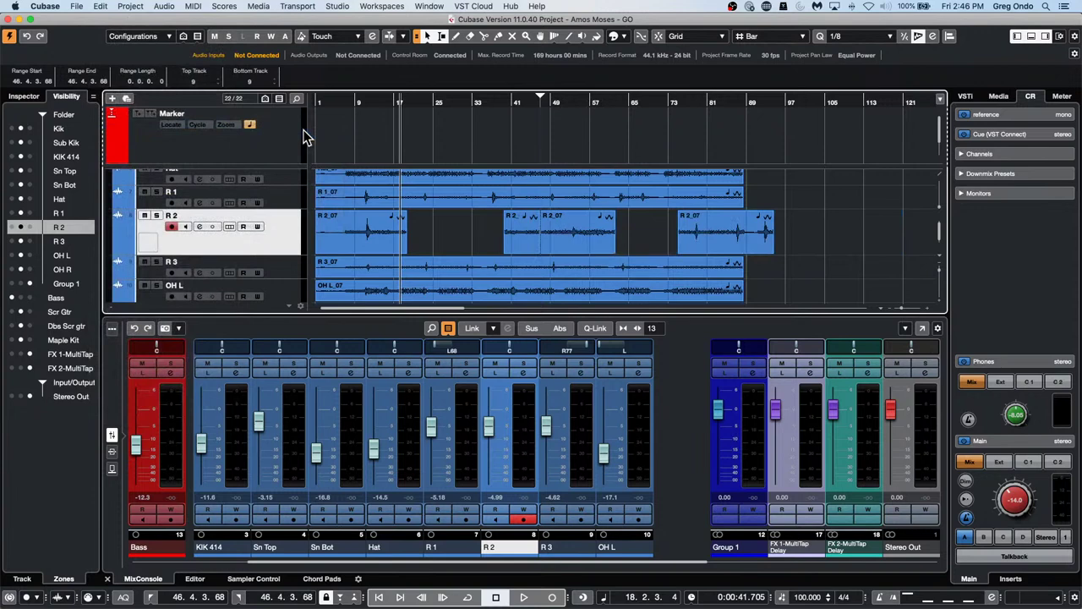
pyautogui.press('super+z')
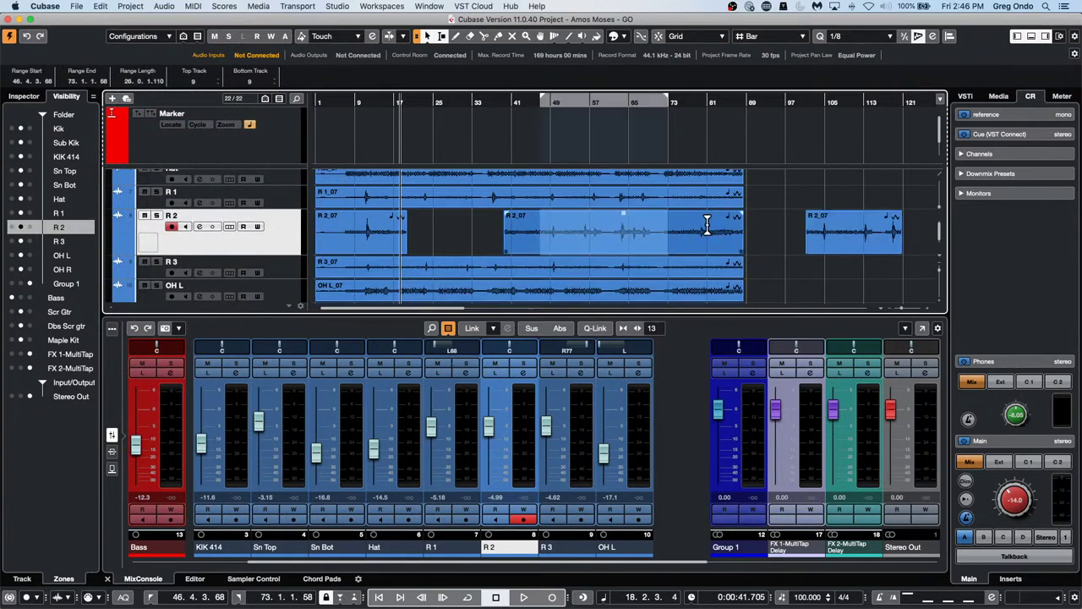
# - Rearrange R 2 by moving a range to about bar 88, another about 23 bars long to bar 19, and an event to bar 46
pyautogui.moveTo(710, 226); pyautogui.dragTo(746, 242)
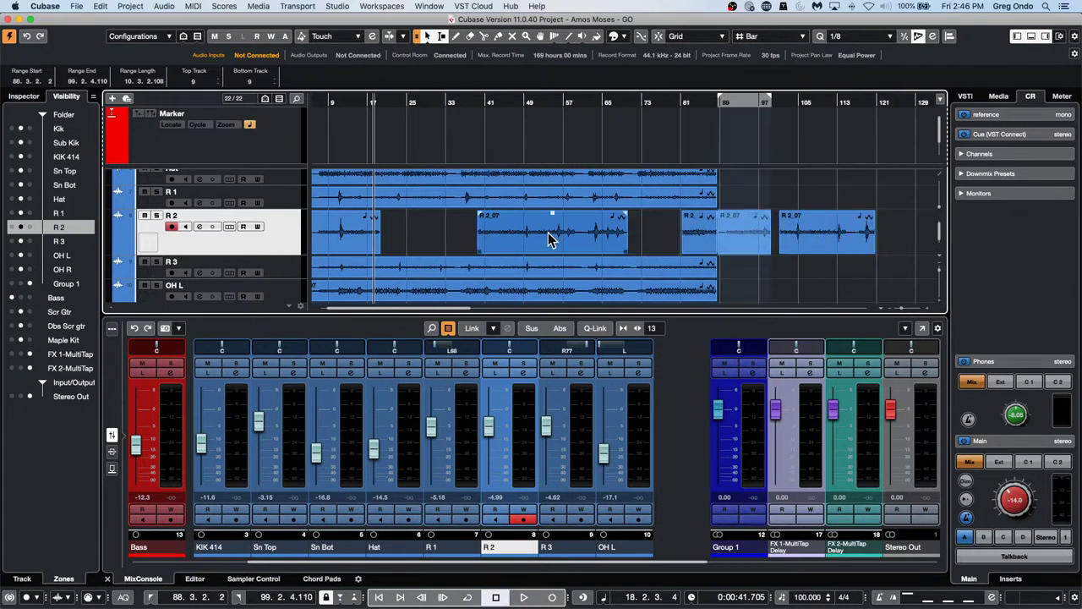
pyautogui.moveTo(529, 226); pyautogui.dragTo(446, 233)
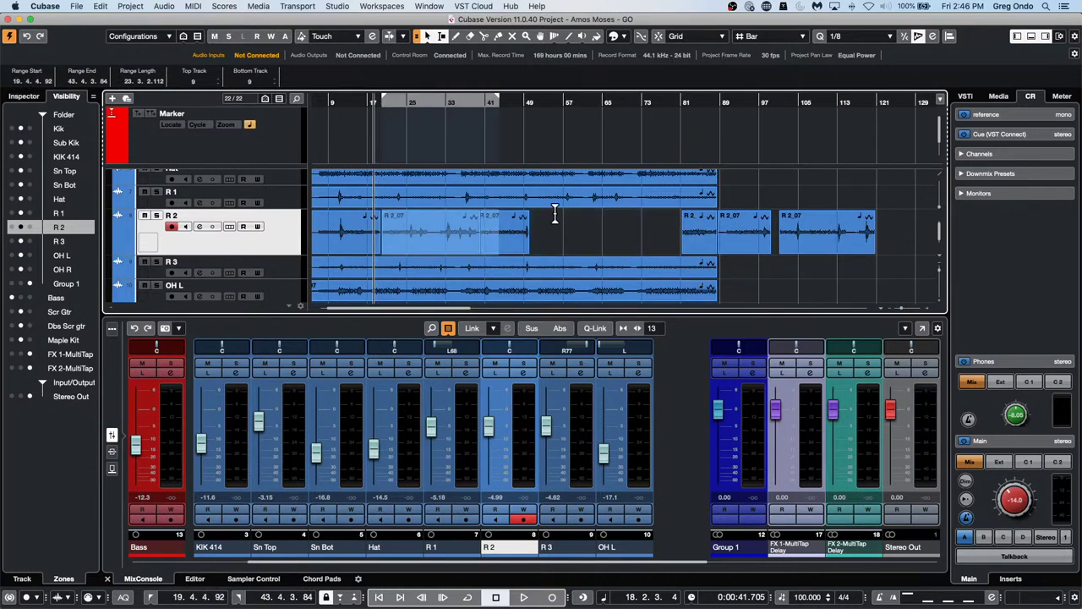
pyautogui.moveTo(522, 250); pyautogui.dragTo(549, 244)
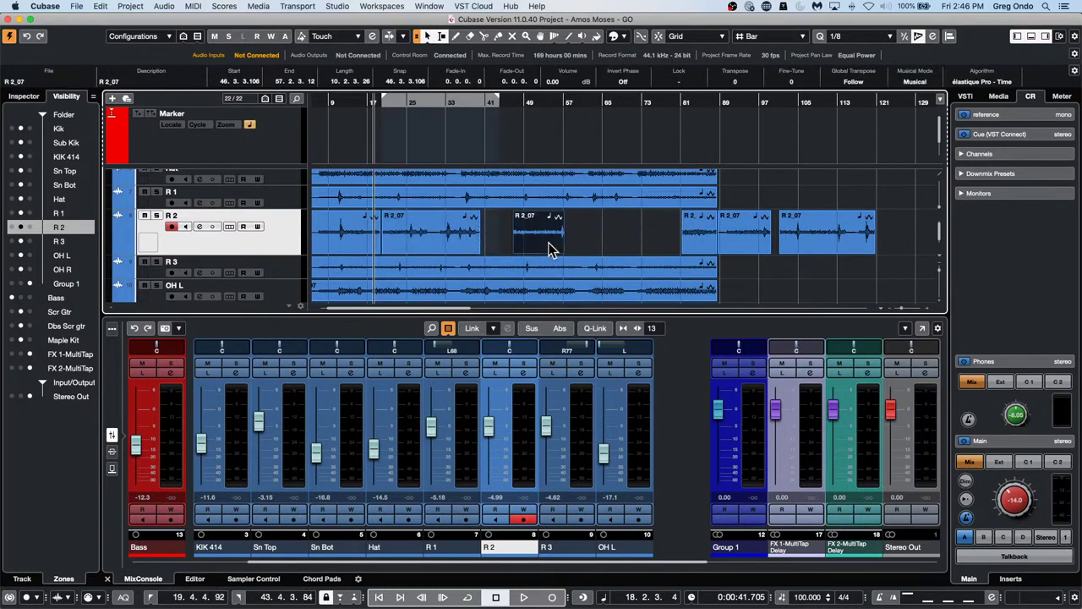
# - Move material out of the middle of the R 2 event at bar 19, placing a range about 8 bars long at about bar 71
pyautogui.click(427, 219)
pyautogui.moveTo(434, 224); pyautogui.dragTo(618, 234)
pyautogui.moveTo(398, 230); pyautogui.dragTo(648, 245)
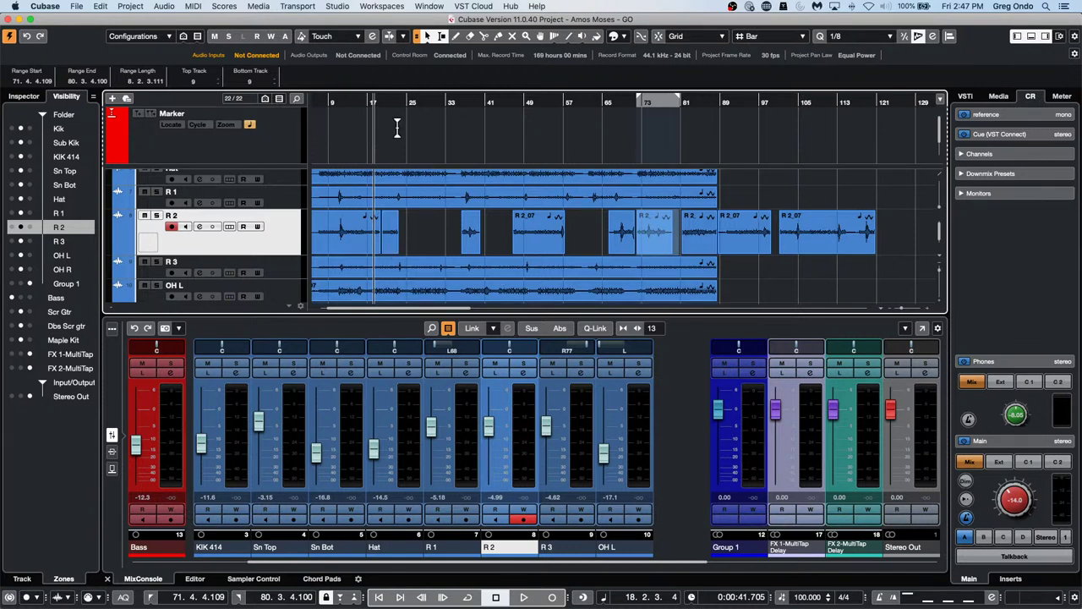
# - Erase the first event on R 2 with the Erase tool, then return to the combined selection tools
pyautogui.rightClick(365, 243)
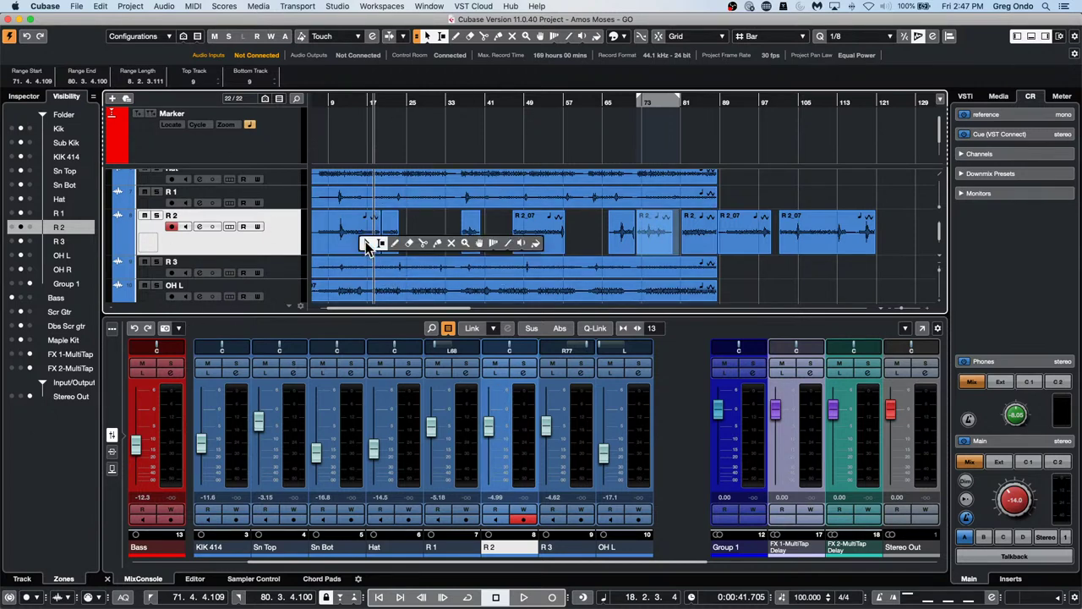
pyautogui.click(410, 244)
pyautogui.click(366, 231)
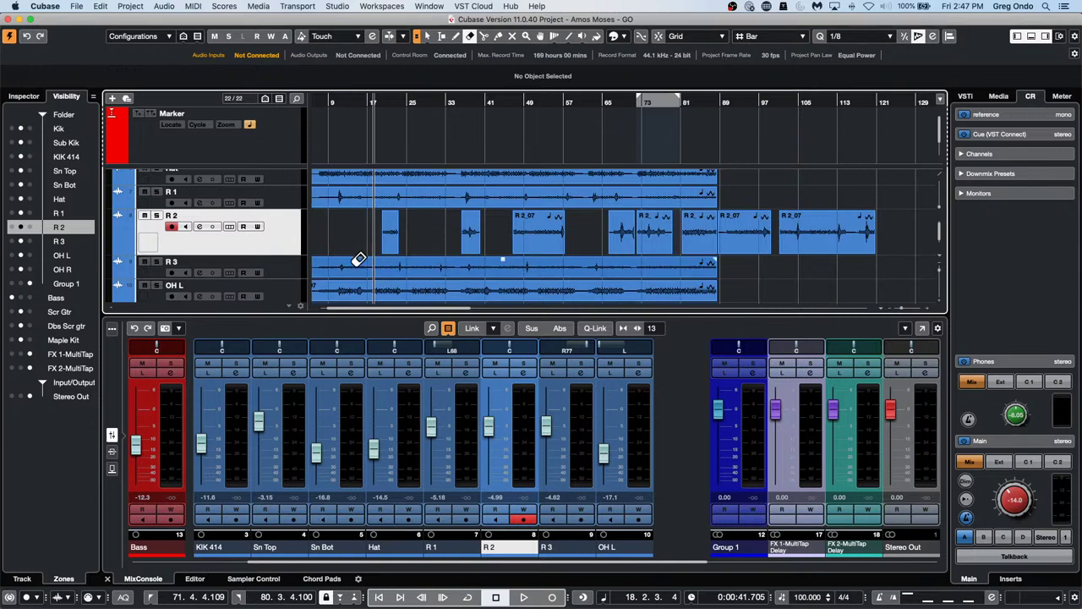
pyautogui.rightClick(376, 245)
pyautogui.click(387, 244)
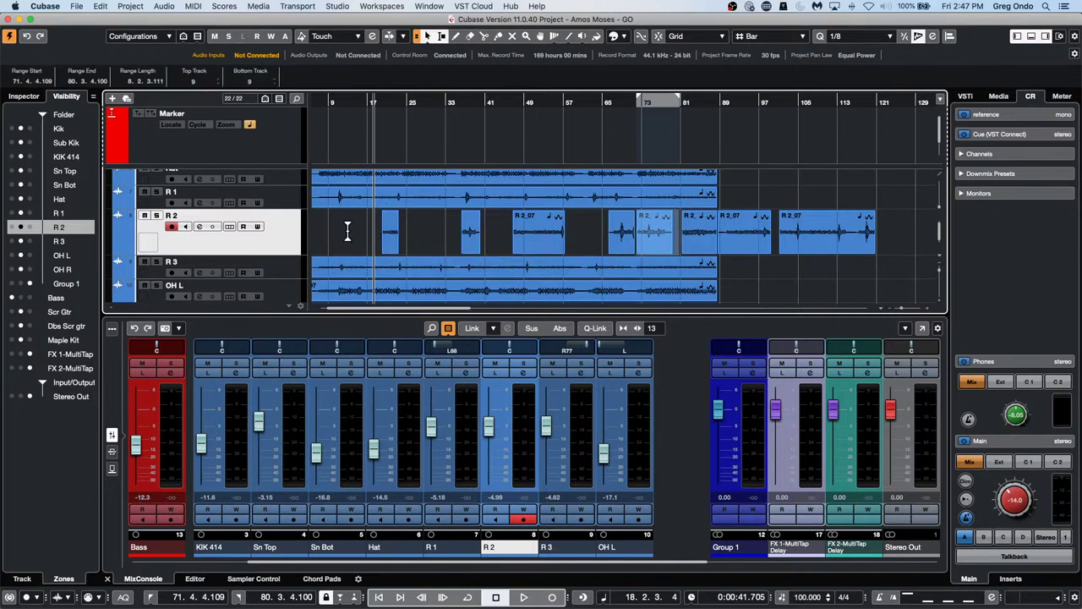
# - Lower the volume of the R 3_07 event to -60 dB, then raise it to 5.90 dB
pyautogui.click(369, 271)
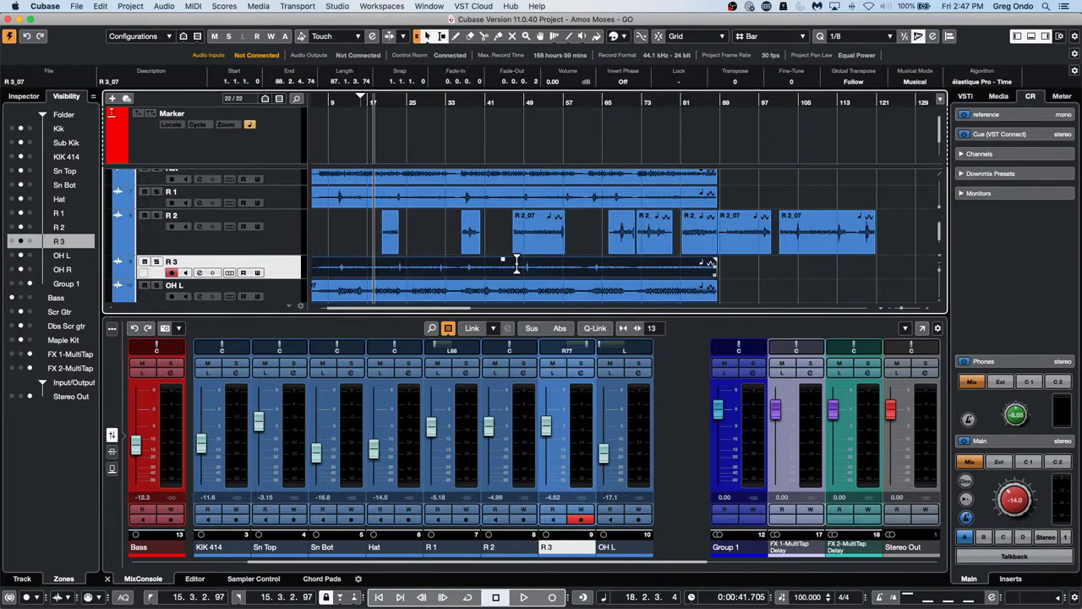
pyautogui.moveTo(503, 258); pyautogui.dragTo(501, 284)
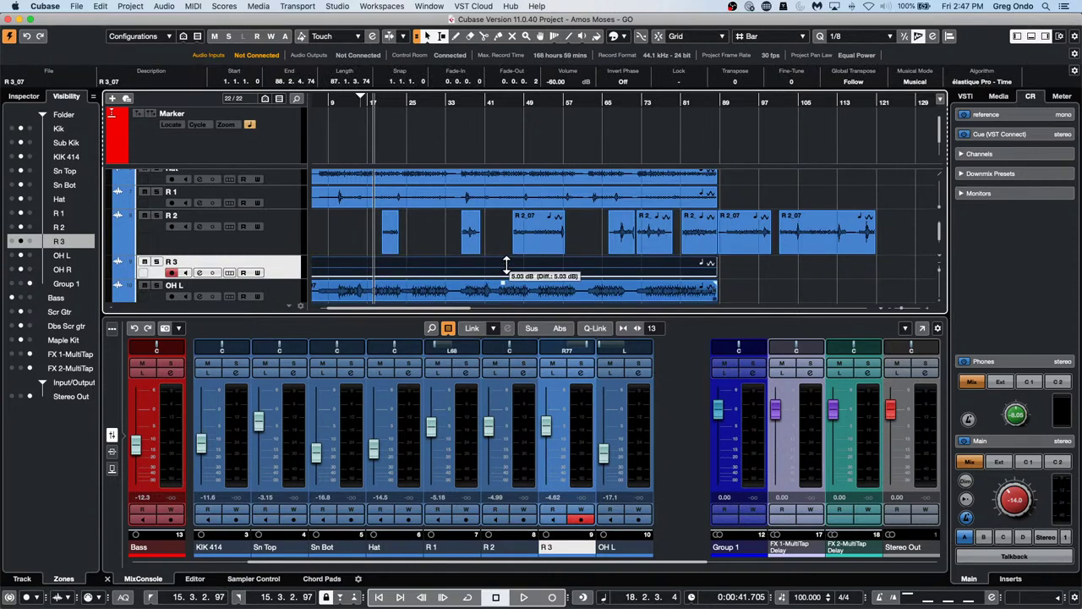
pyautogui.click(504, 271)
pyautogui.click(504, 272)
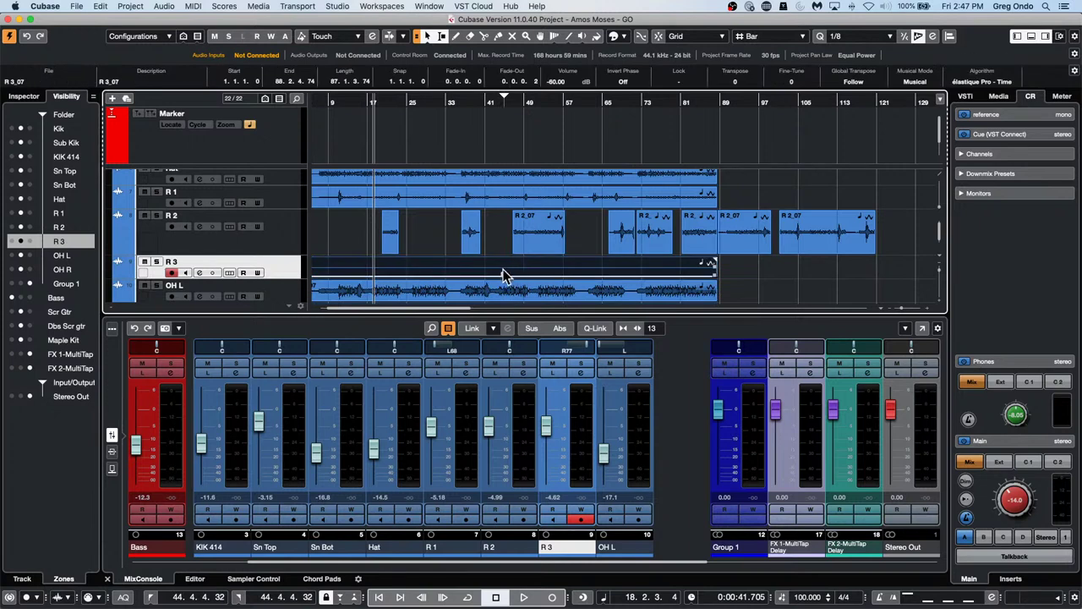
pyautogui.moveTo(505, 277); pyautogui.dragTo(519, 225)
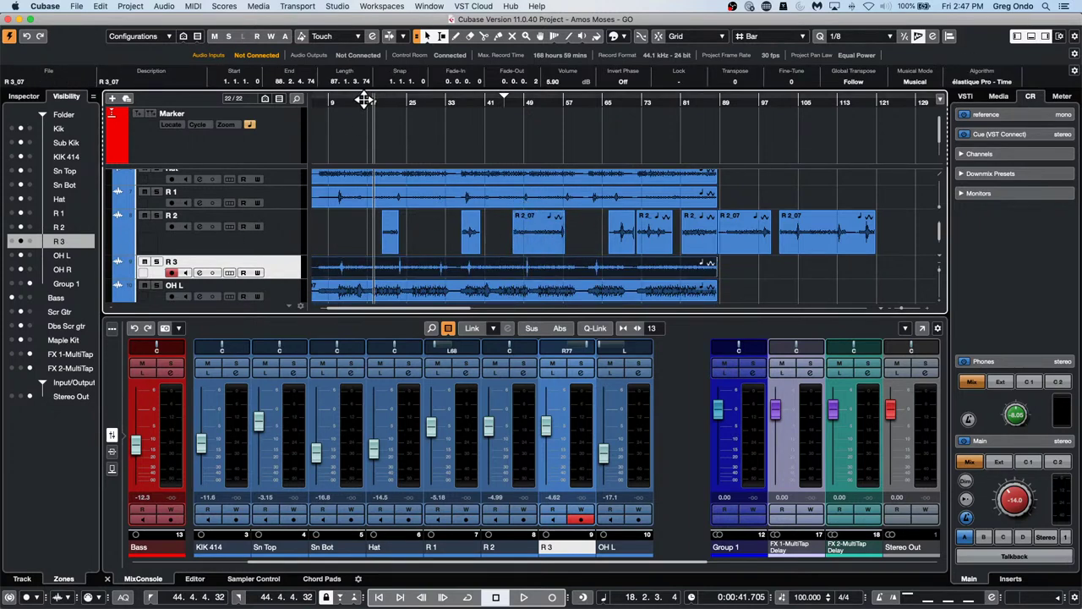
# - Raise the volume of the R 2 event at bar 19 to 6.78 dB and increase that of the event at about bar 36
pyautogui.moveTo(365, 97); pyautogui.dragTo(453, 169)
pyautogui.click(428, 218)
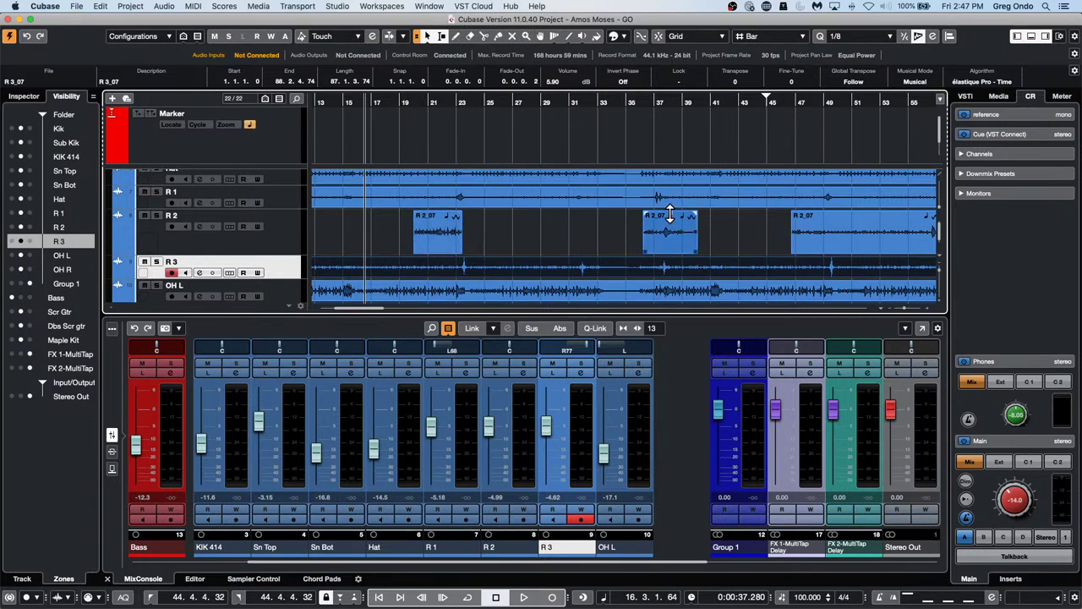
pyautogui.moveTo(664, 212); pyautogui.dragTo(696, 186)
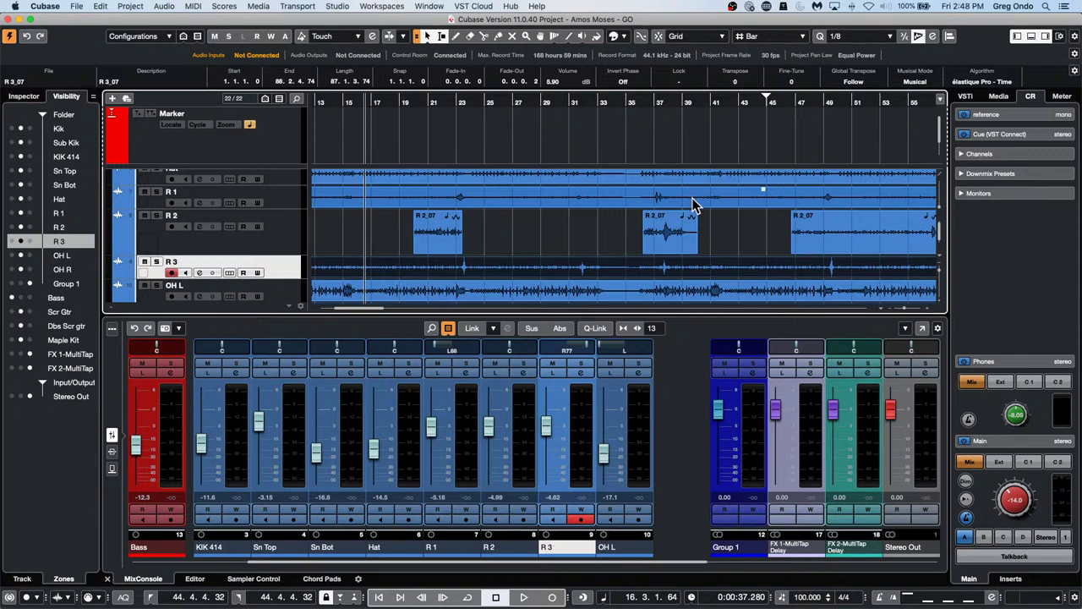
# - Using the Mute tool, mute the R 2 event at bar 19, unmute it and mute it again
pyautogui.rightClick(474, 239)
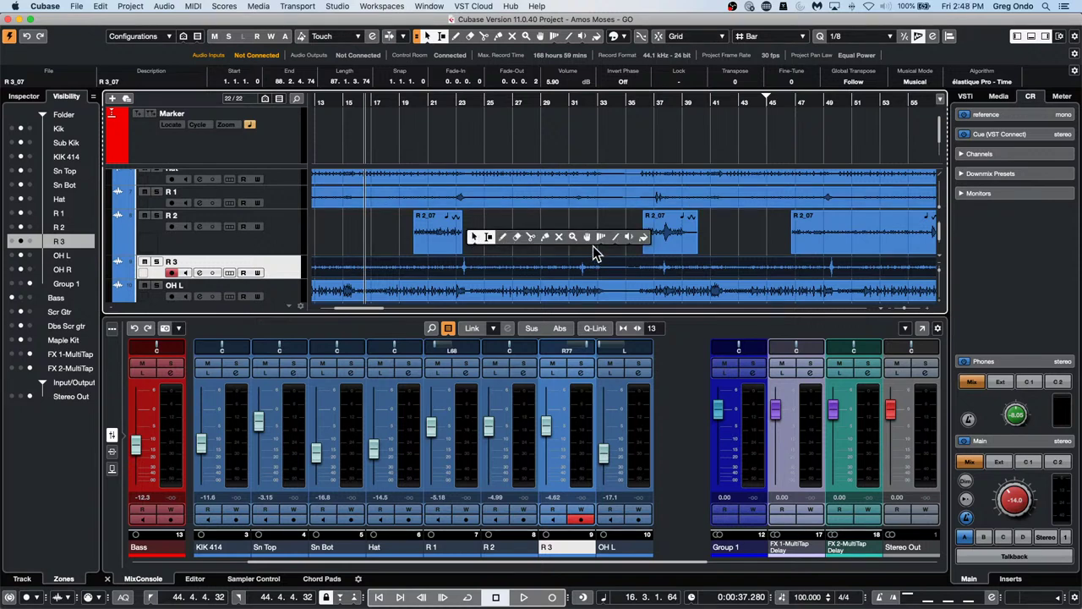
pyautogui.click(560, 237)
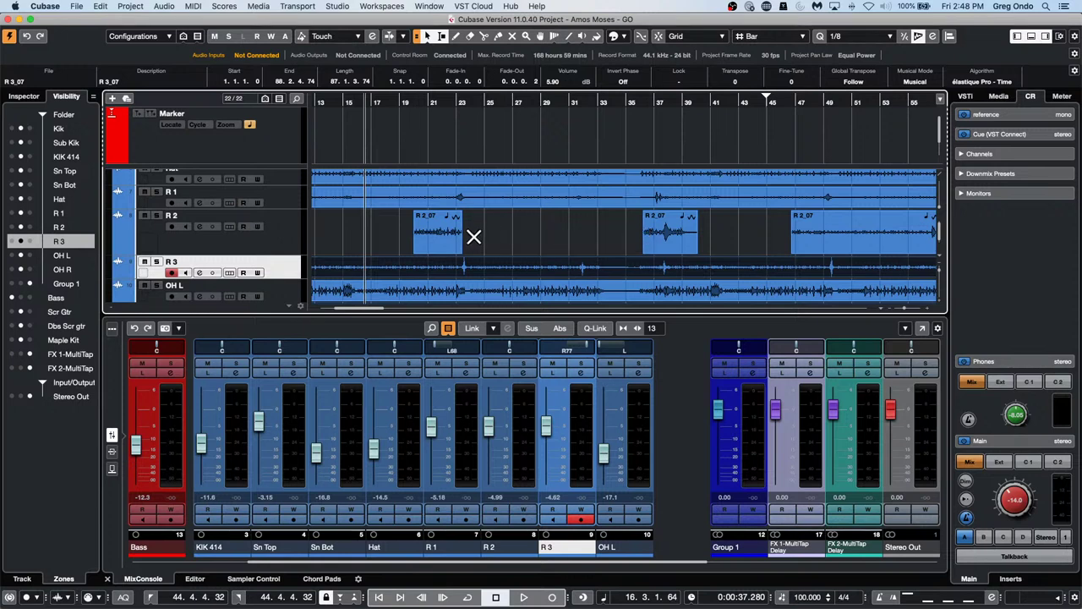
pyautogui.click(466, 234)
pyautogui.click(588, 242)
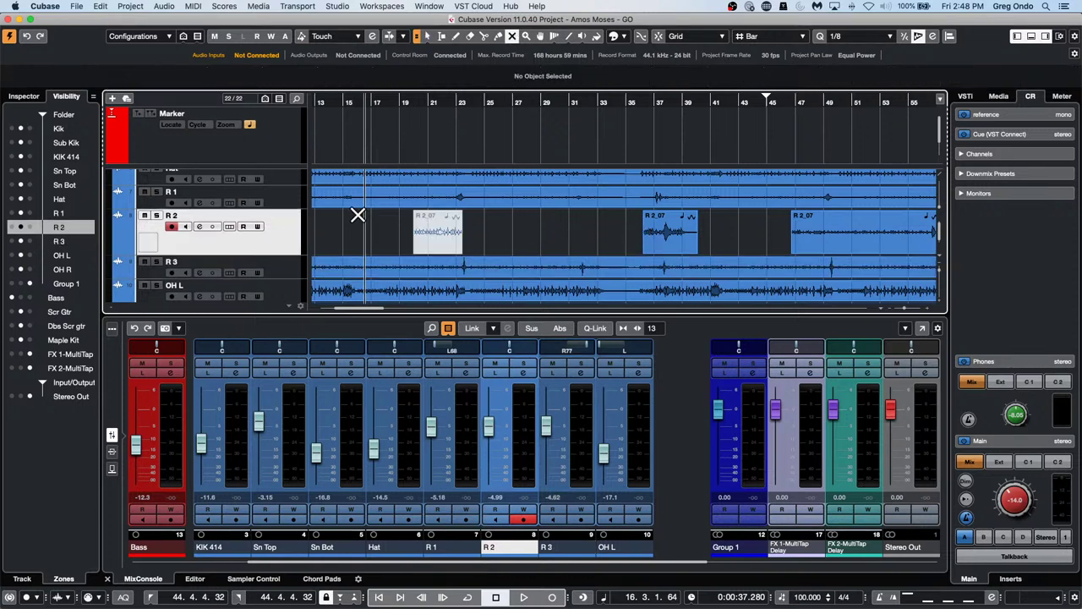
pyautogui.click(566, 238)
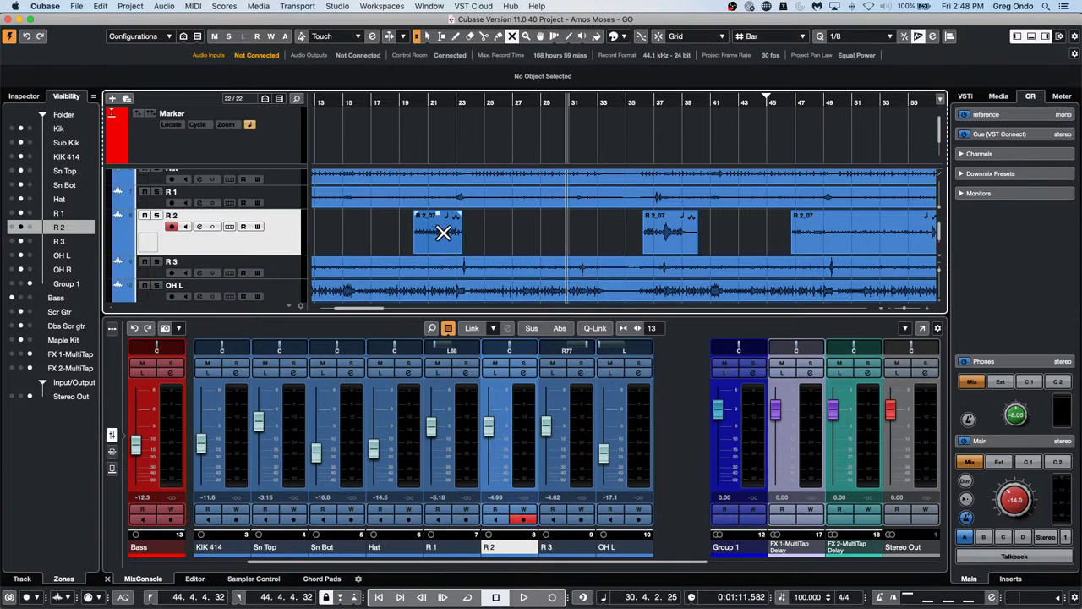
pyautogui.click(442, 232)
pyautogui.click(480, 229)
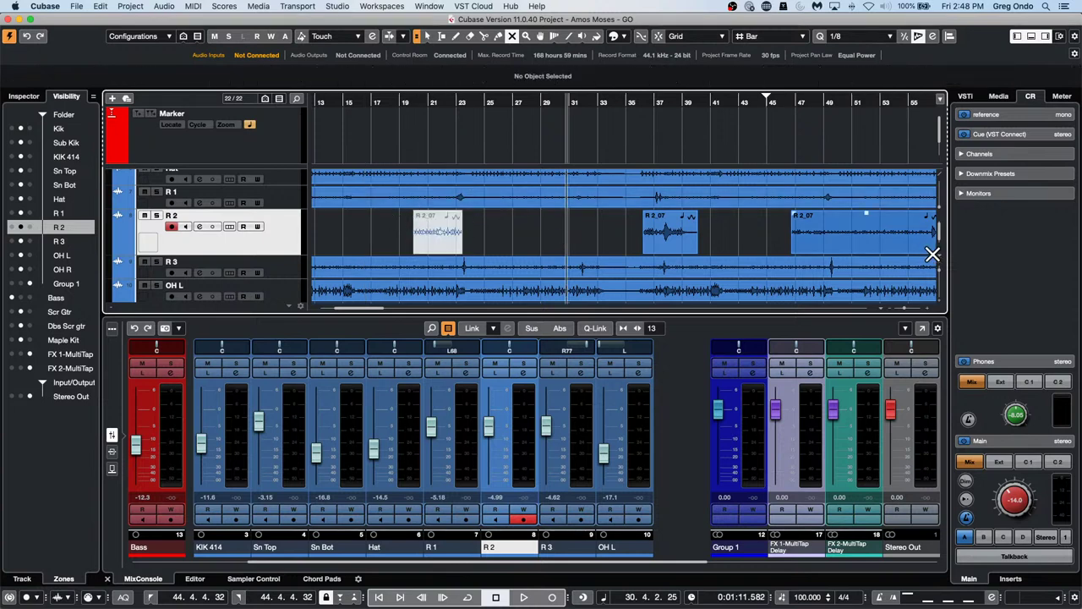
# - Mute the R 2 event at about bar 36, unmute both muted events and return to the combined selection tools
pyautogui.click(688, 229)
pyautogui.click(725, 230)
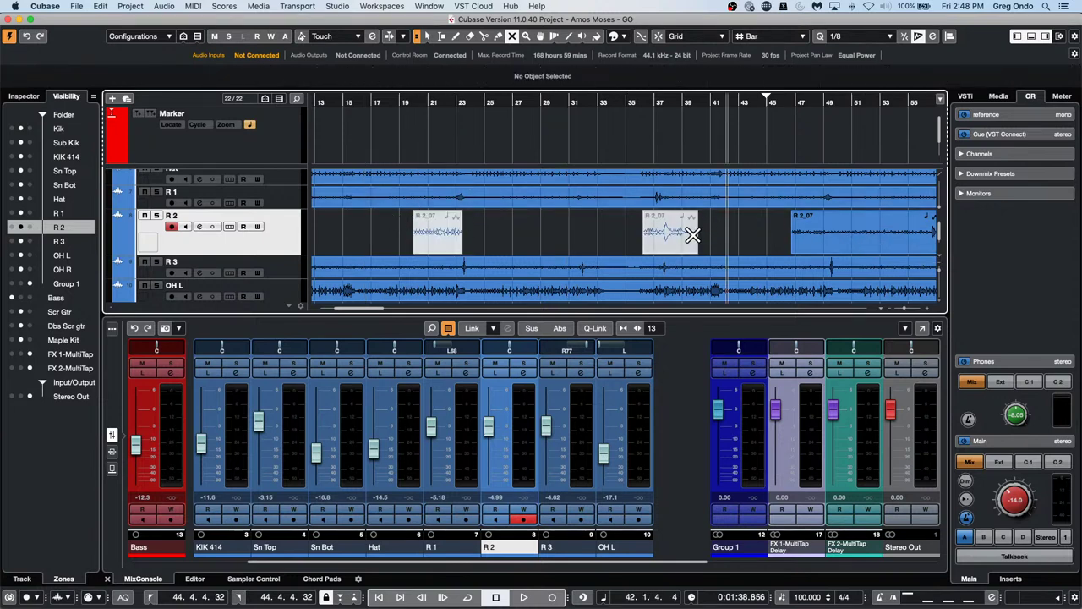
pyautogui.click(688, 234)
pyautogui.click(459, 230)
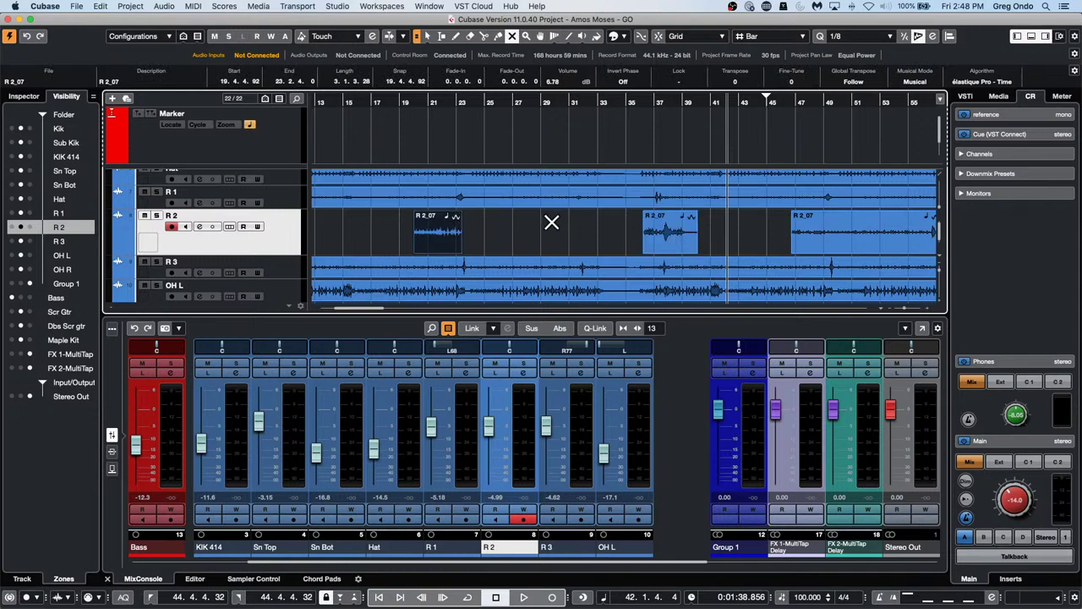
pyautogui.press('1')
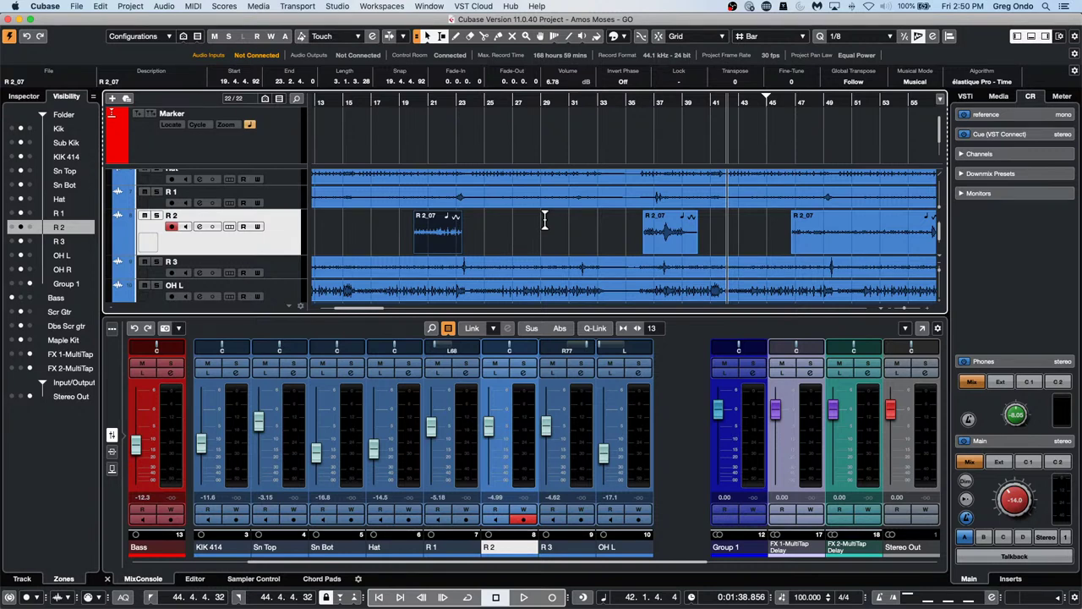
# - Revert the Amos Moses project to its previously saved version and close the SuperVision plug-in window
pyautogui.click(80, 6)
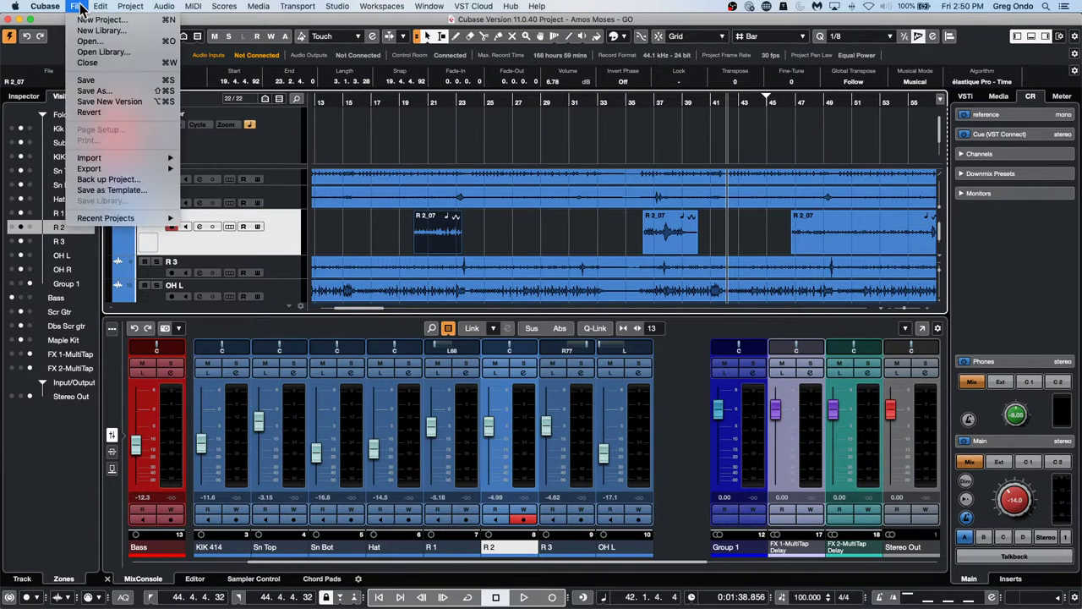
pyautogui.click(90, 115)
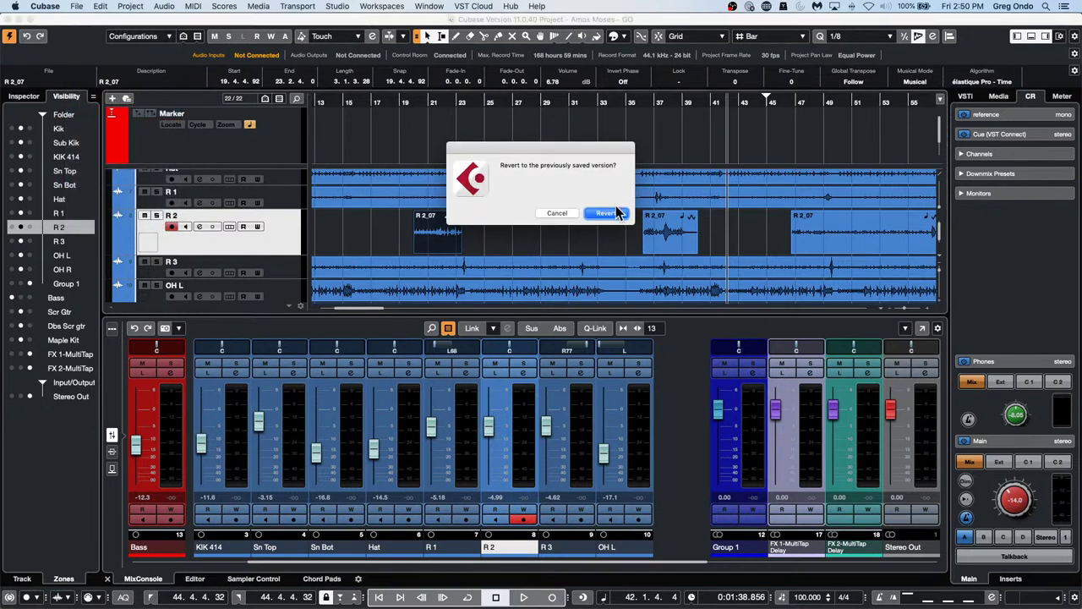
pyautogui.click(615, 217)
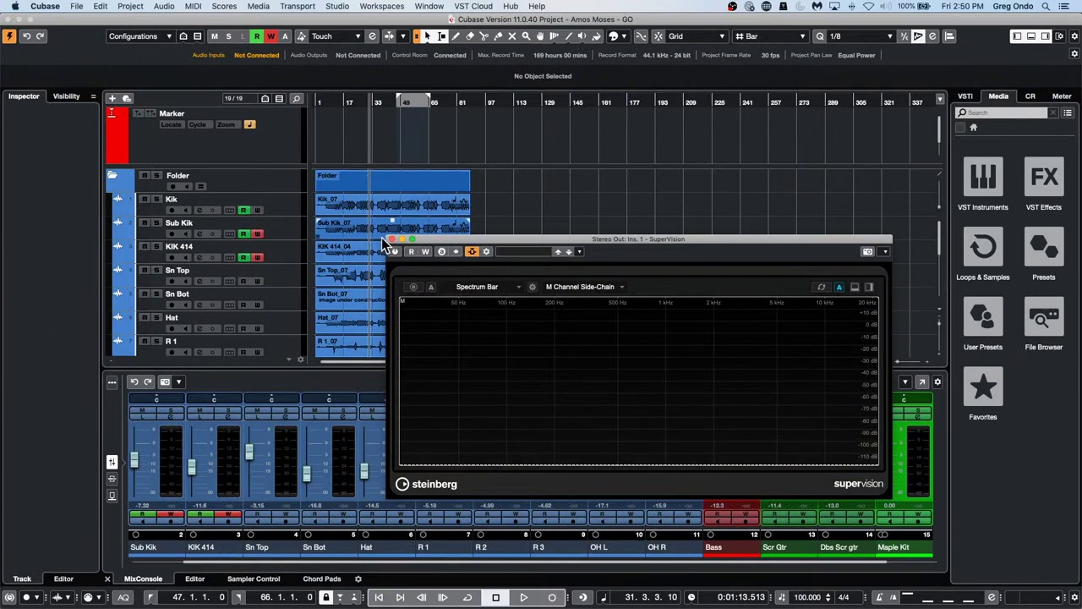
pyautogui.click(391, 242)
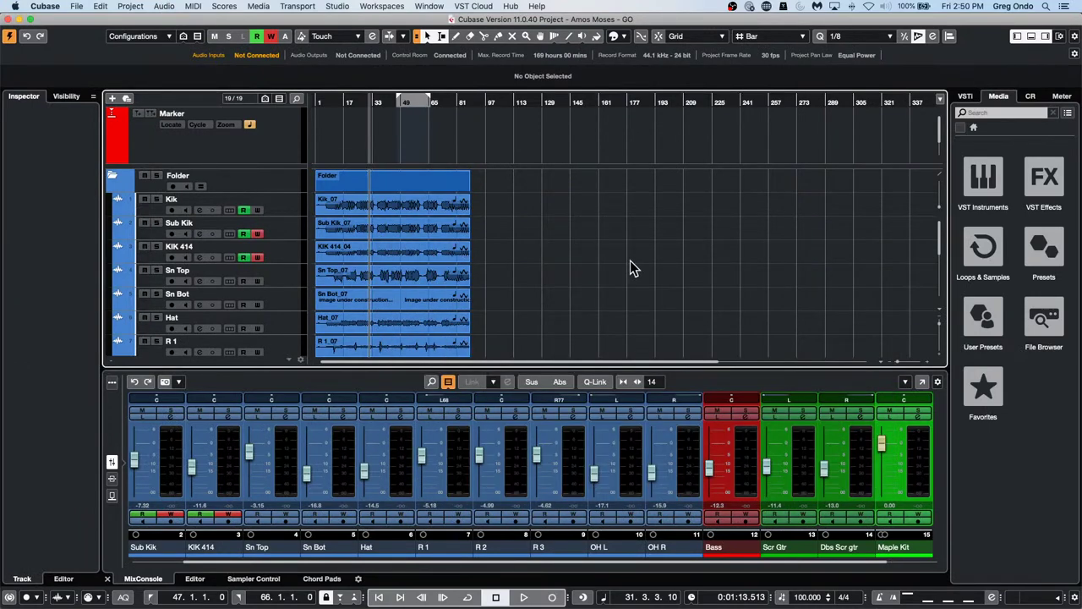
# - Open the recent project "schubert 2nd HALion 5 DOUBLE"
pyautogui.click(78, 6)
pyautogui.moveTo(99, 220)
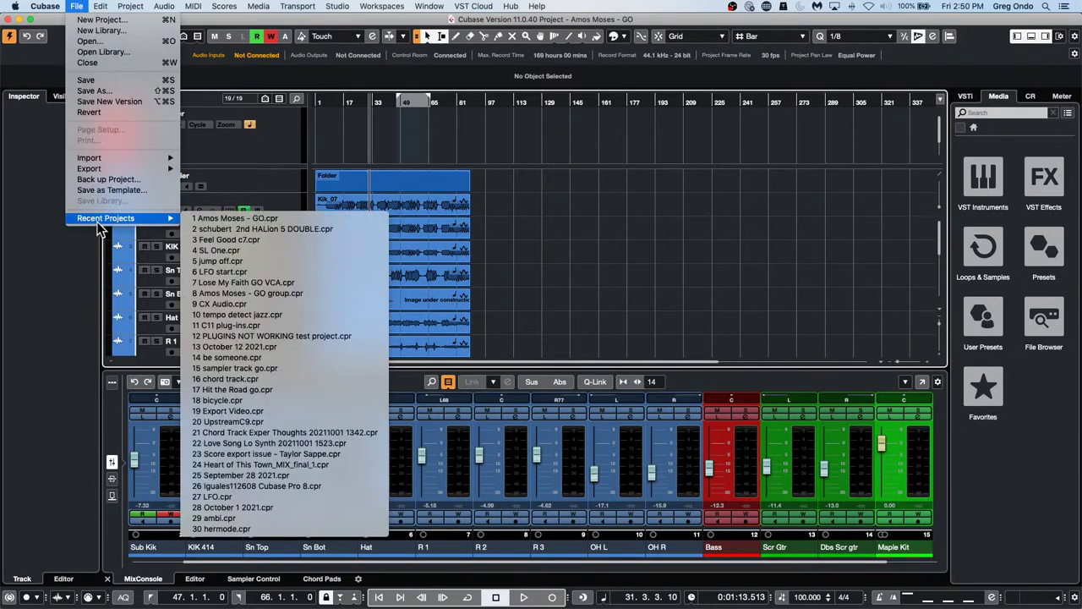
pyautogui.click(370, 228)
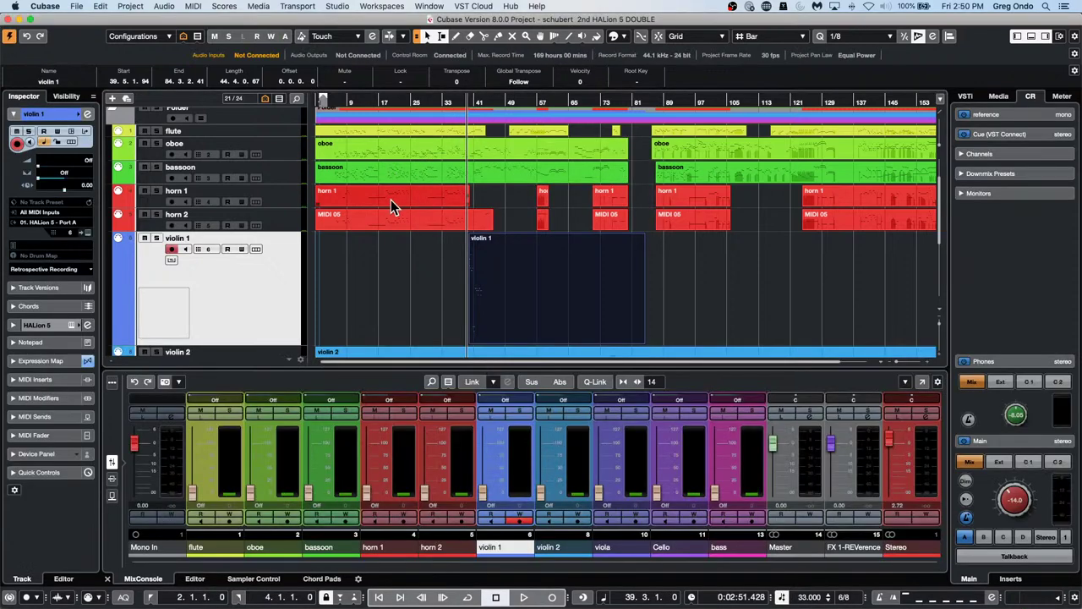
# - Open the viola part in the Key Editor and bring the notes around bar 15 into close view
pyautogui.scroll(-3, 391, 202)
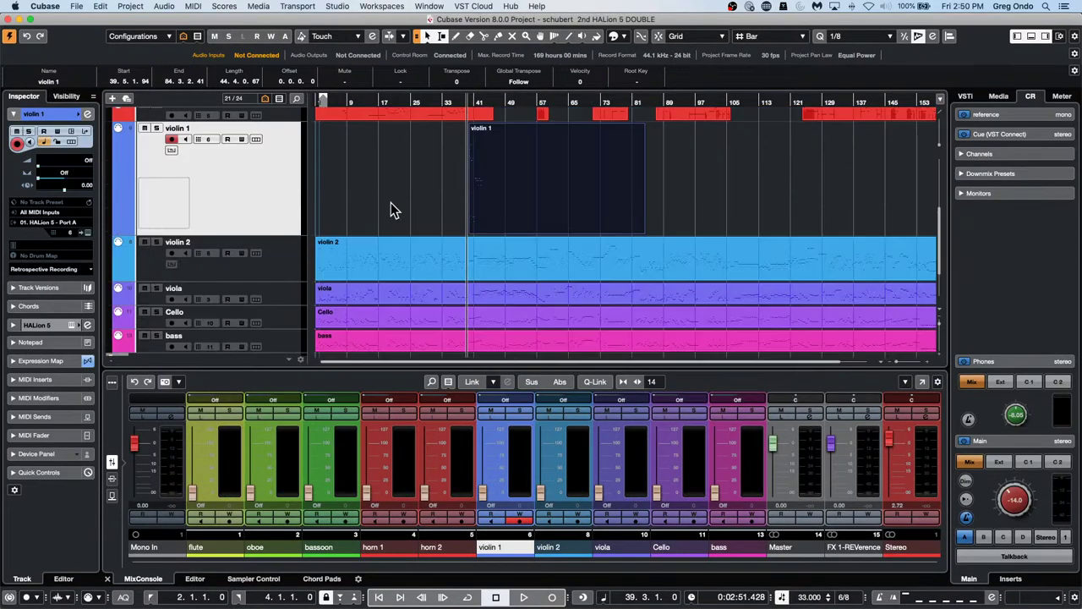
pyautogui.doubleClick(429, 294)
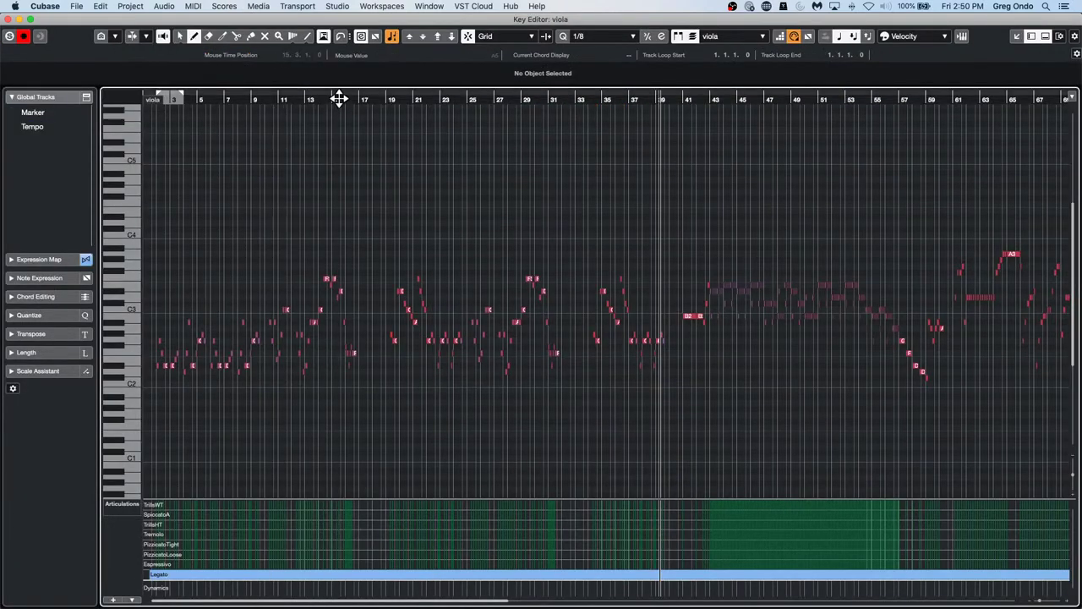
pyautogui.moveTo(338, 96); pyautogui.dragTo(321, 138)
# - Switch to the Object Selection tool and delete the stray D3 note at position 15.5
pyautogui.rightClick(438, 281)
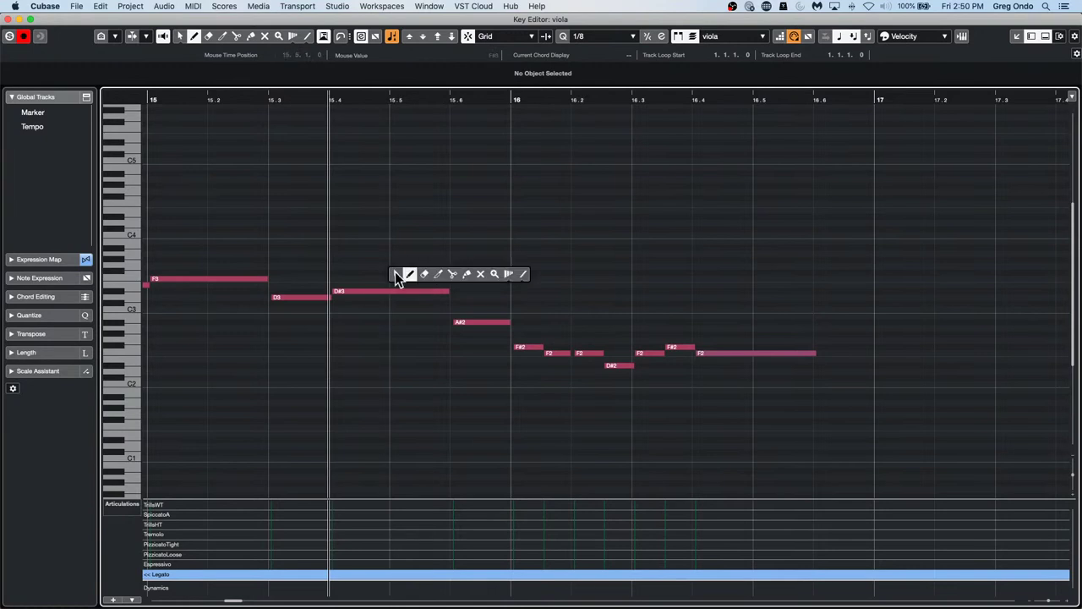
pyautogui.click(395, 271)
pyautogui.click(390, 295)
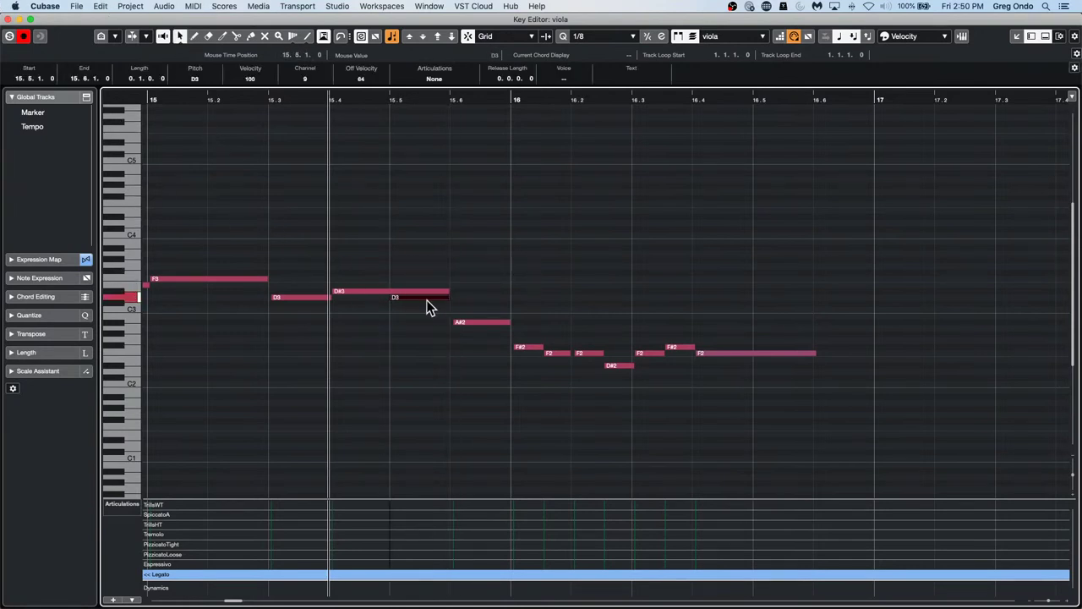
pyautogui.press('BackSpace')
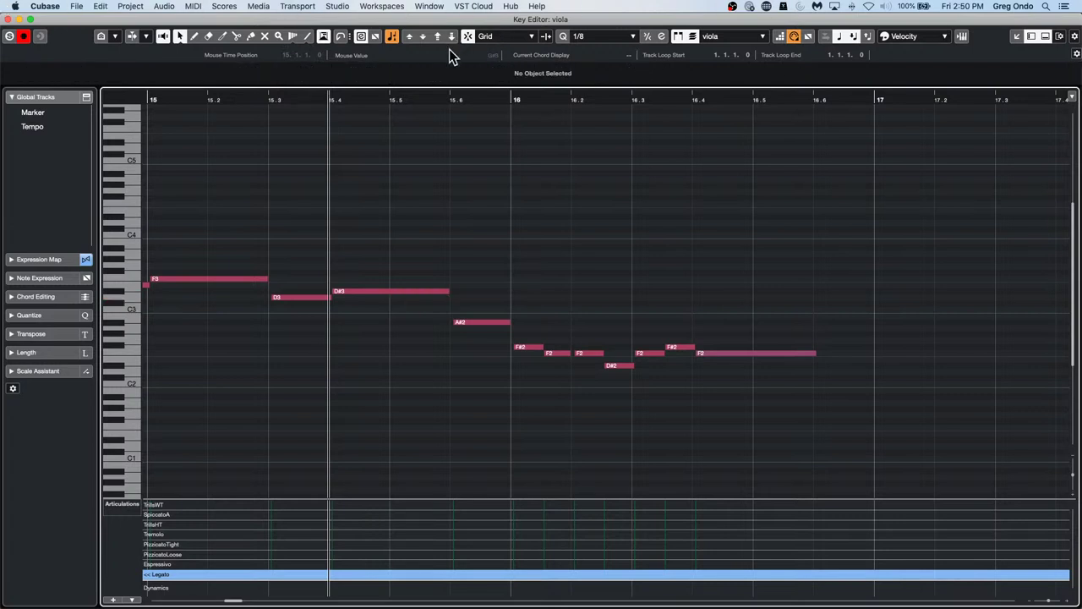
# - Open the Note Expression editor of the D#3 note in bar 15 and select the Volume expression parameter
pyautogui.doubleClick(369, 292)
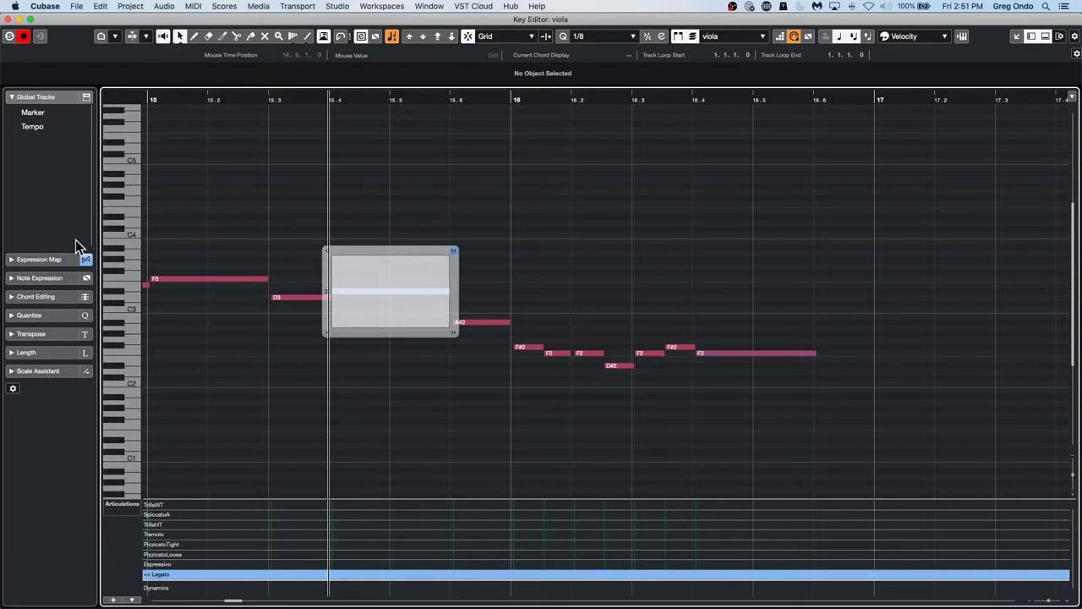
pyautogui.click(59, 277)
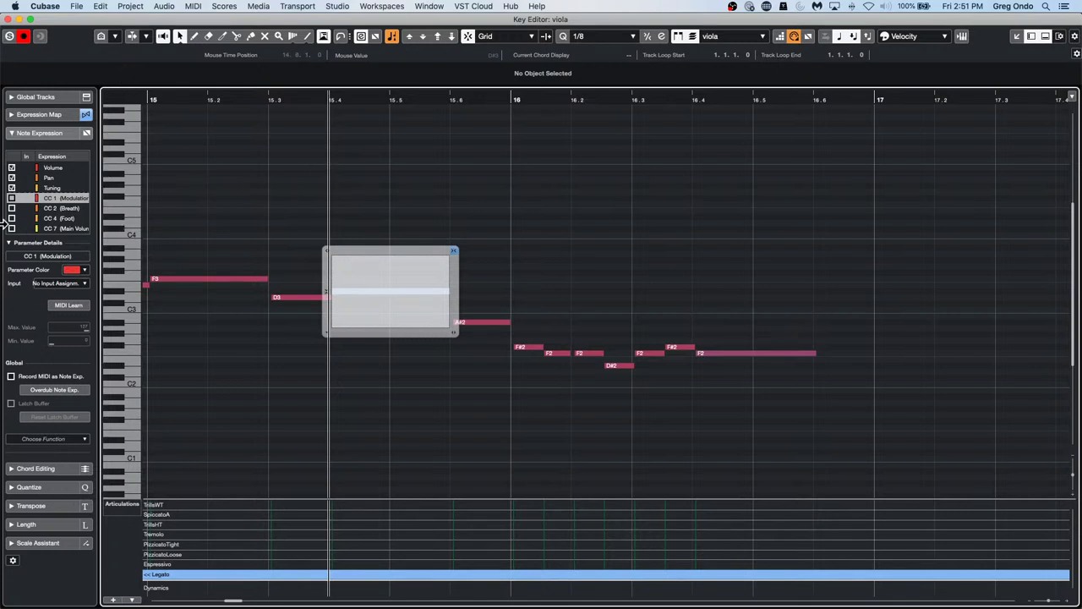
pyautogui.click(48, 168)
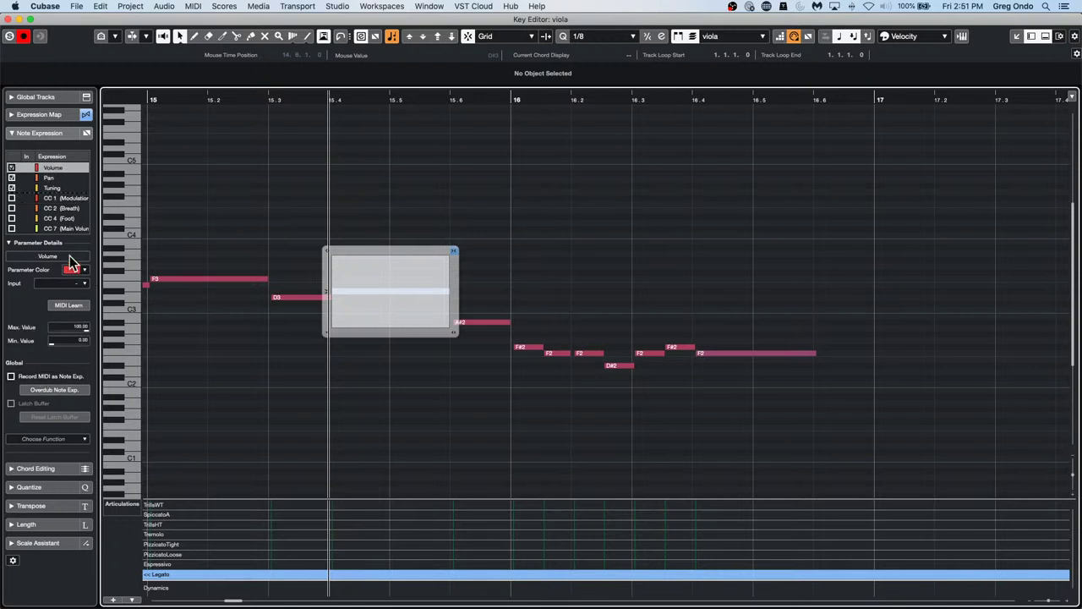
# - Look through the hidden MIDI controllers available as an input for the Volume parameter in MIDI Controller Setup
pyautogui.click(81, 284)
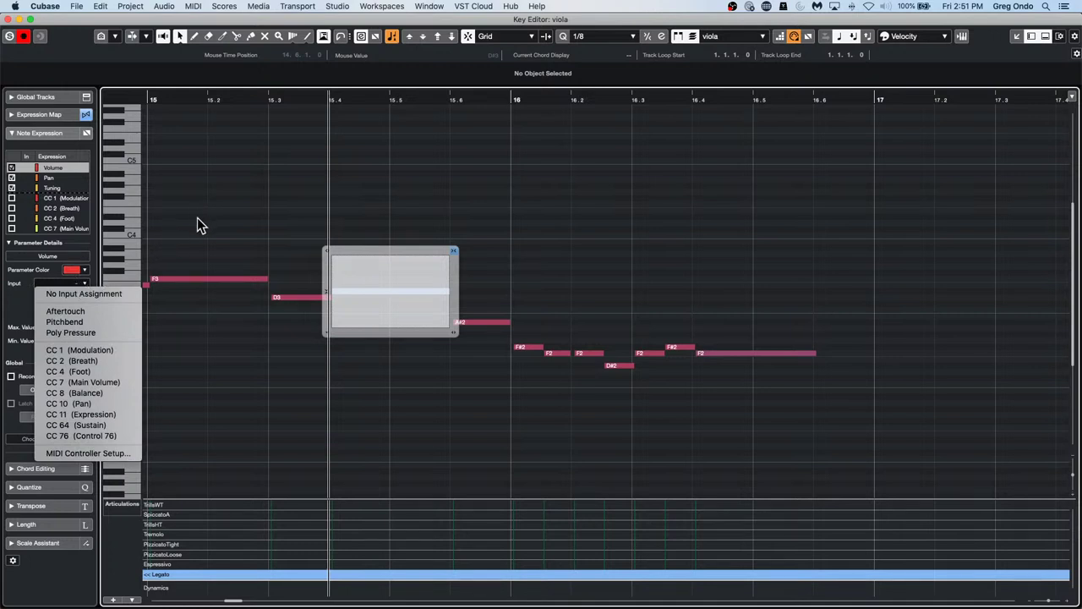
pyautogui.click(83, 452)
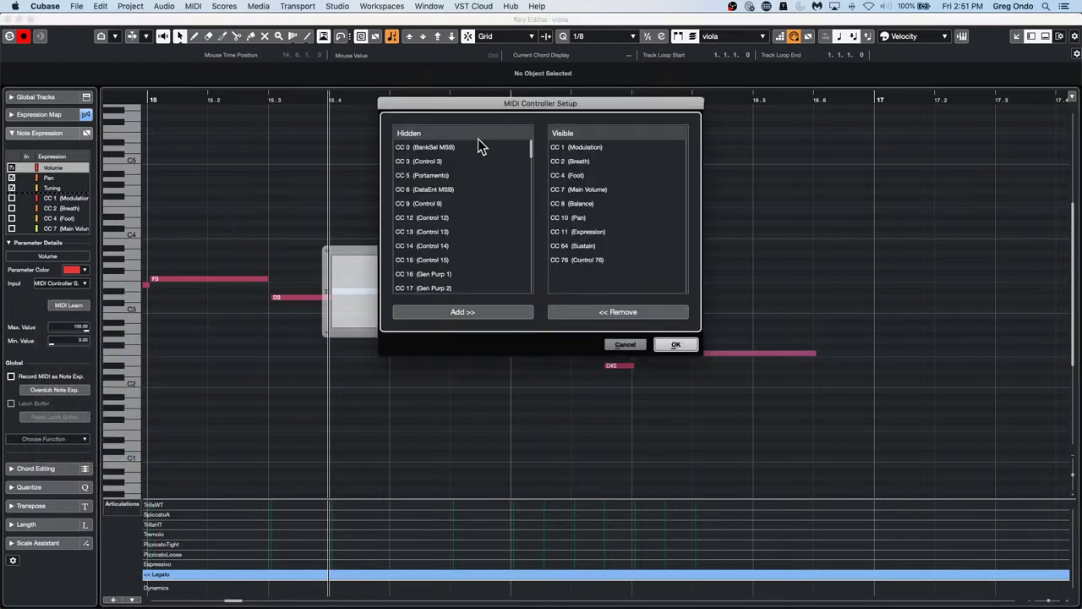
pyautogui.scroll(-1, 397, 242)
pyautogui.scroll(-20, 406, 227)
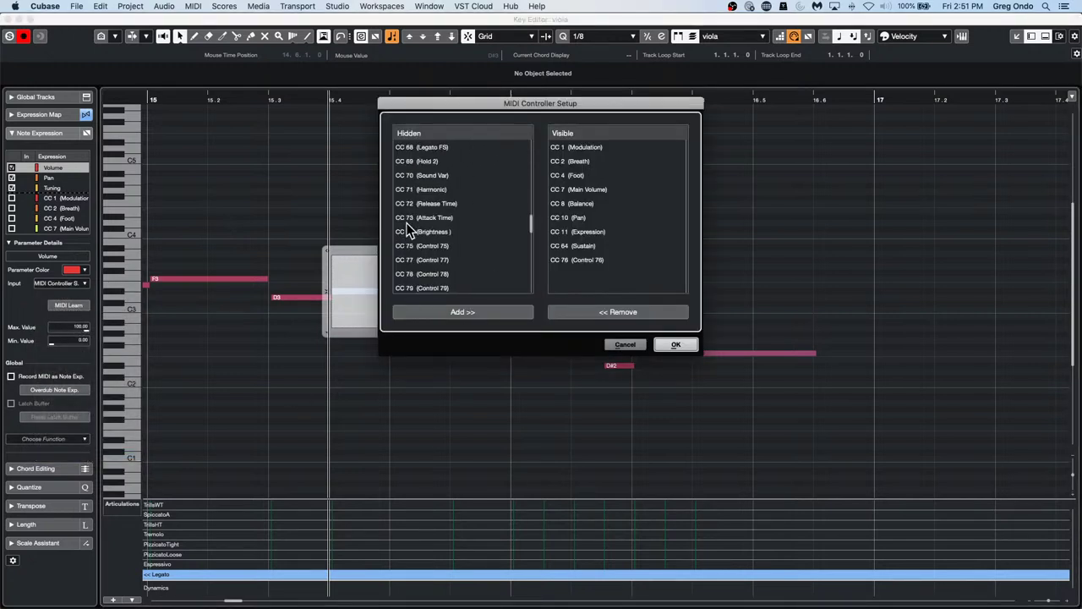
pyautogui.scroll(15, 406, 220)
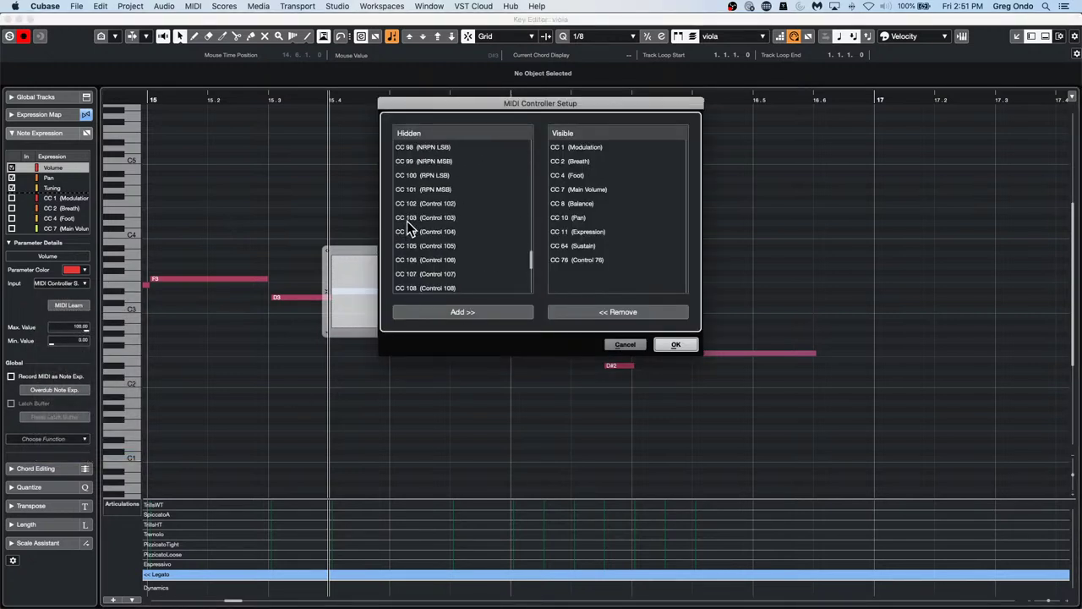
pyautogui.scroll(5, 411, 219)
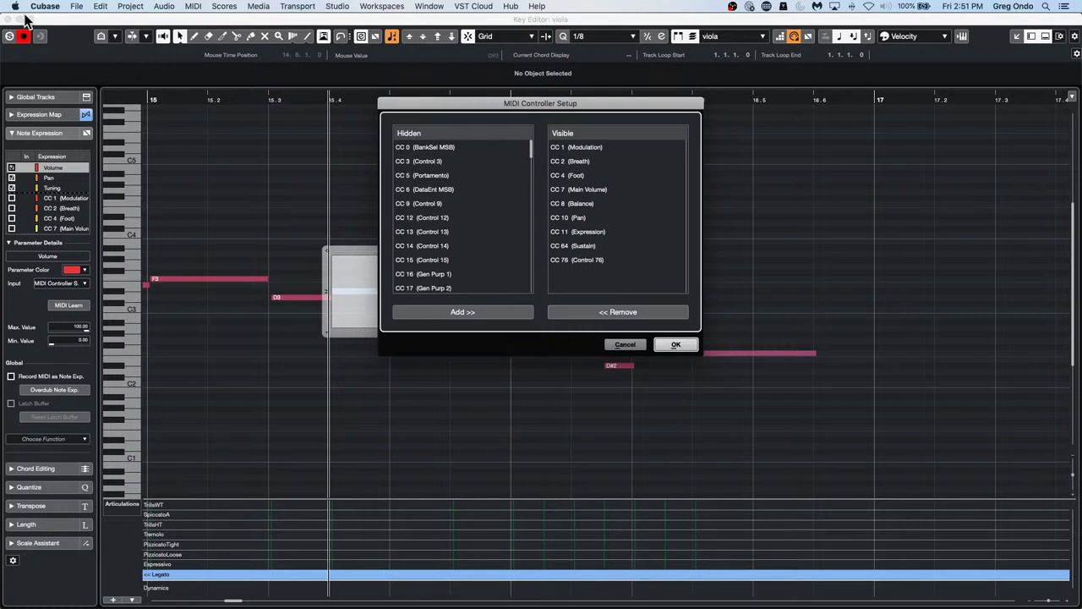
pyautogui.click(675, 344)
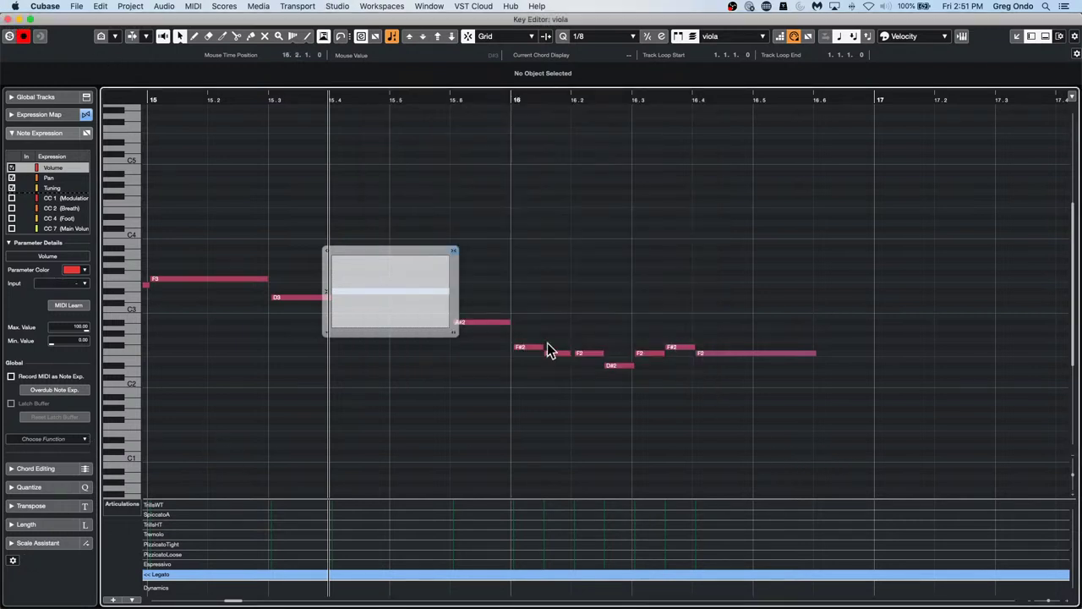
# - Leave the Key Editor, insert MIDI Monitor as the viola track's first MIDI insert and check the incoming controller data
pyautogui.click(8, 18)
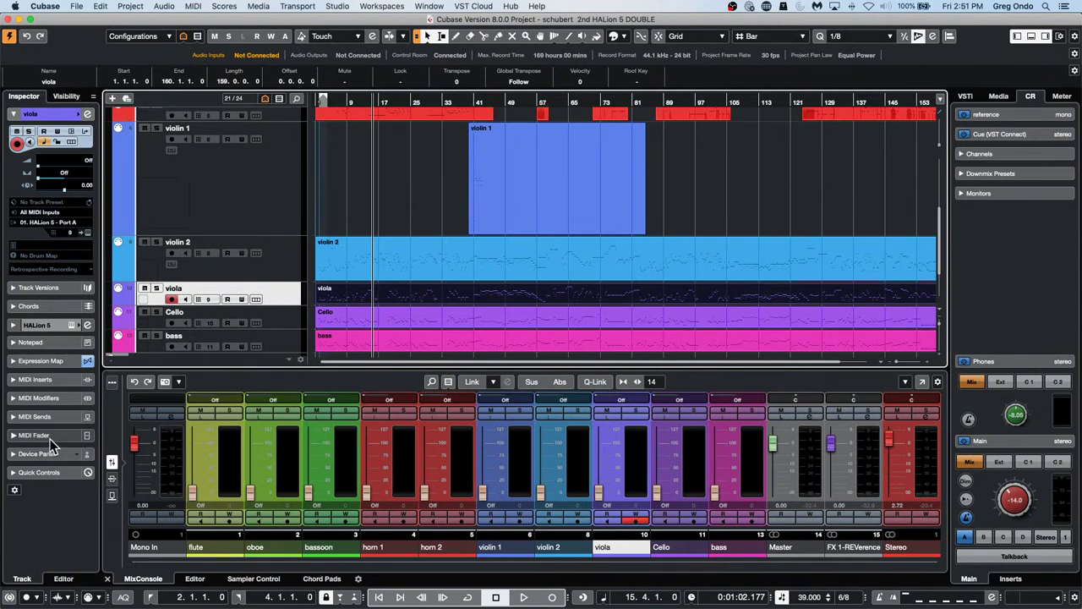
pyautogui.click(56, 379)
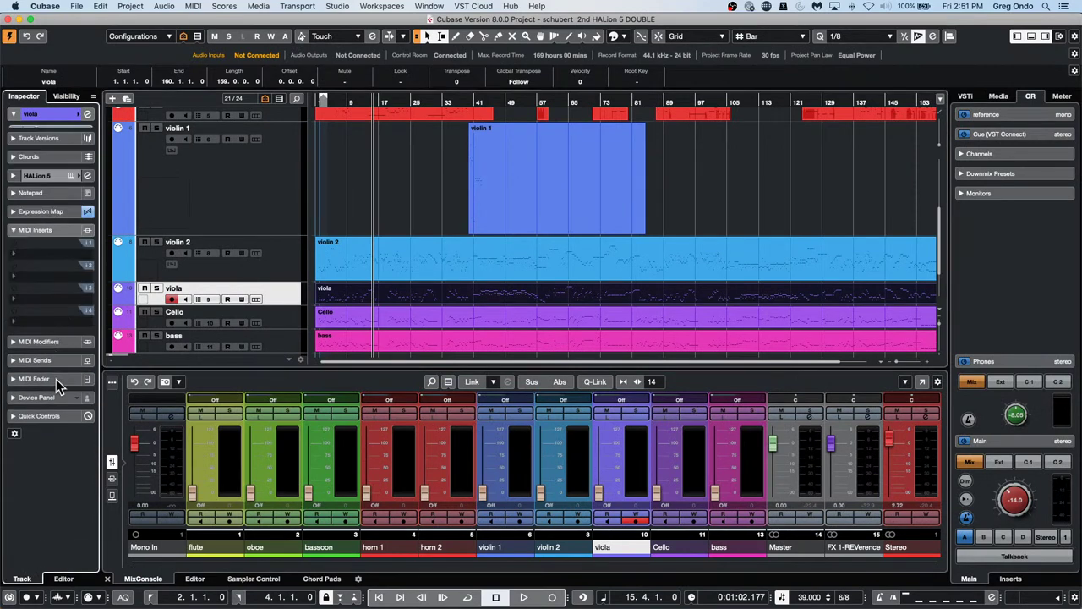
pyautogui.click(38, 251)
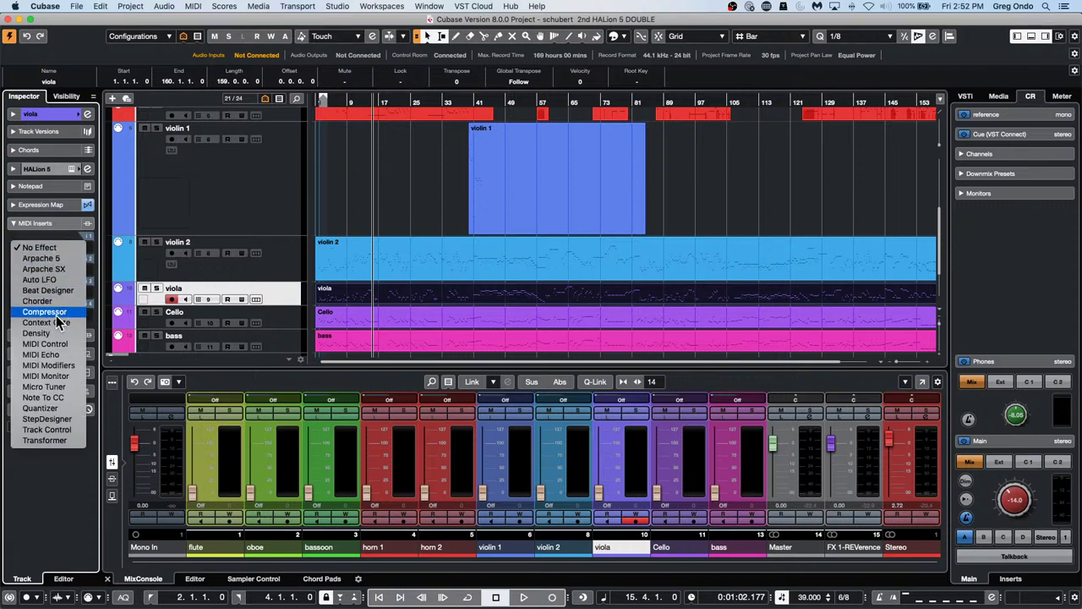
pyautogui.click(46, 375)
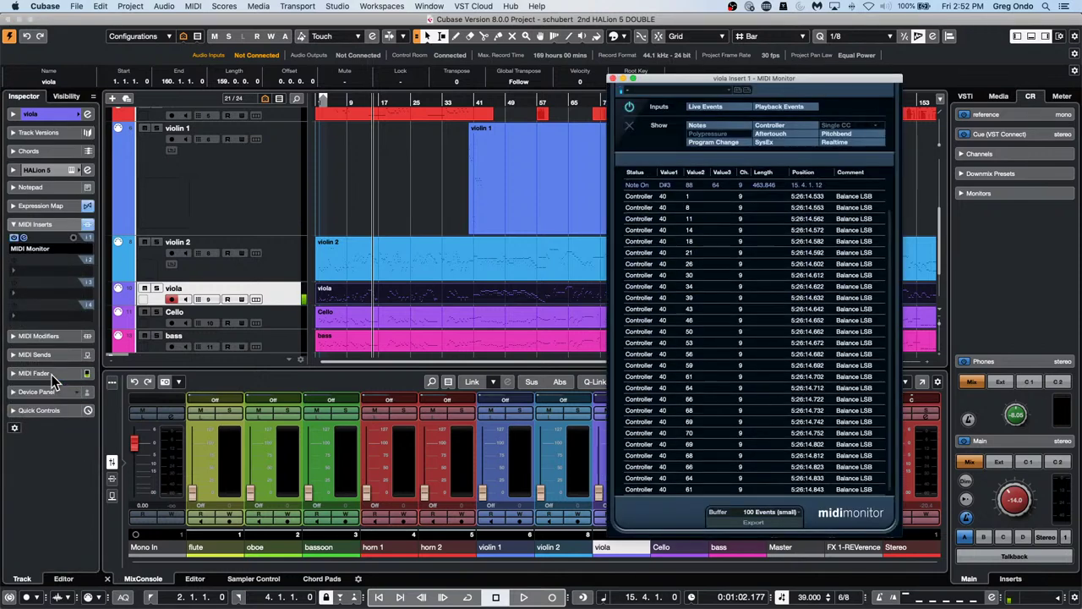
pyautogui.click(612, 78)
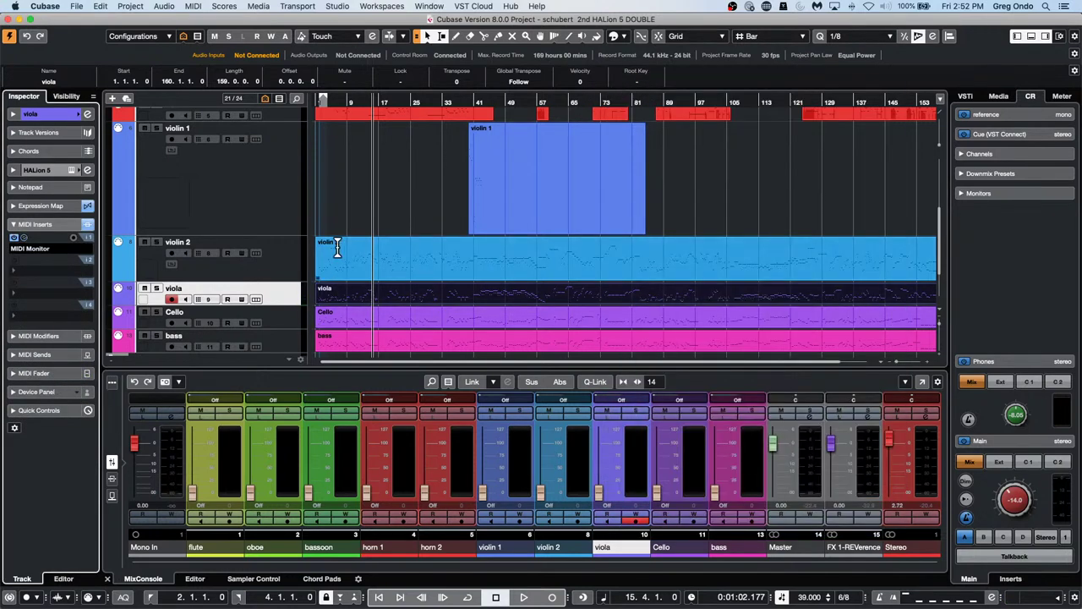
# - Reopen the viola part, open Note Expression for the F3 note at bar 15 and add CC 40 (Balance LSB) to the visible controllers
pyautogui.doubleClick(431, 294)
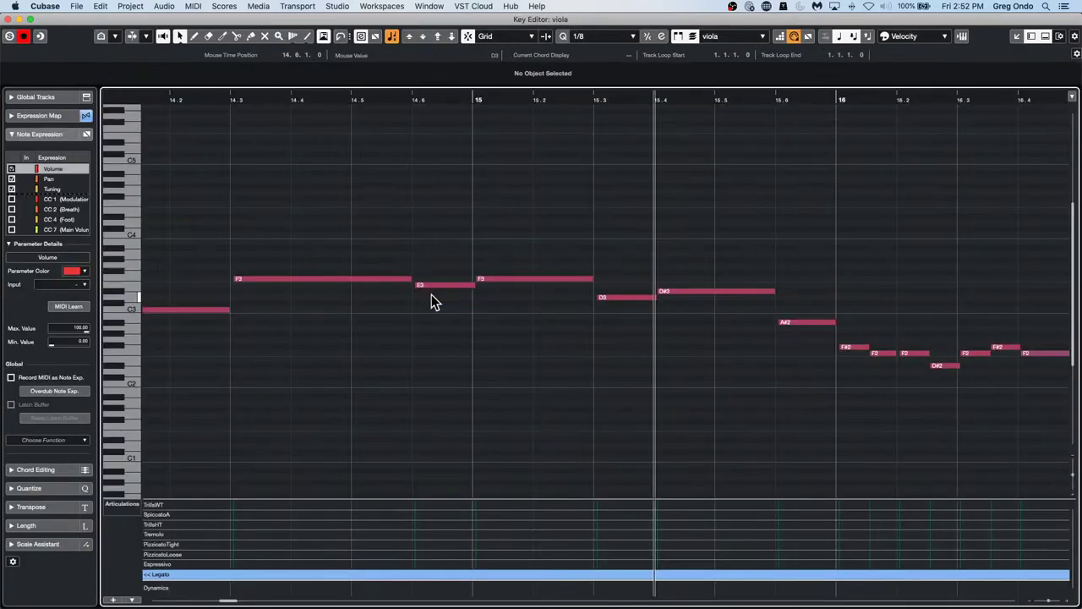
pyautogui.doubleClick(523, 278)
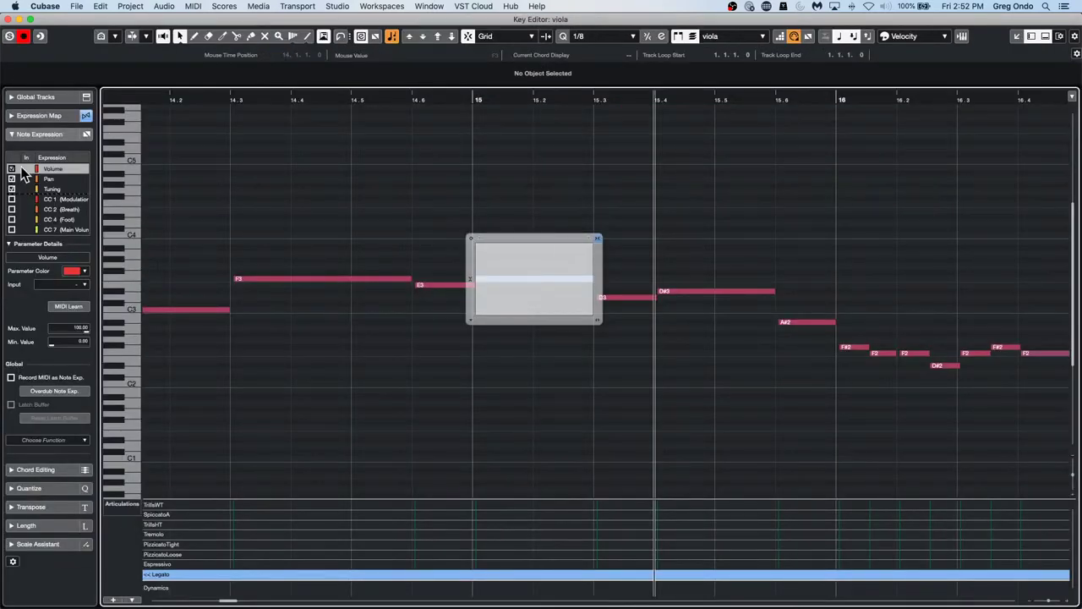
pyautogui.click(82, 284)
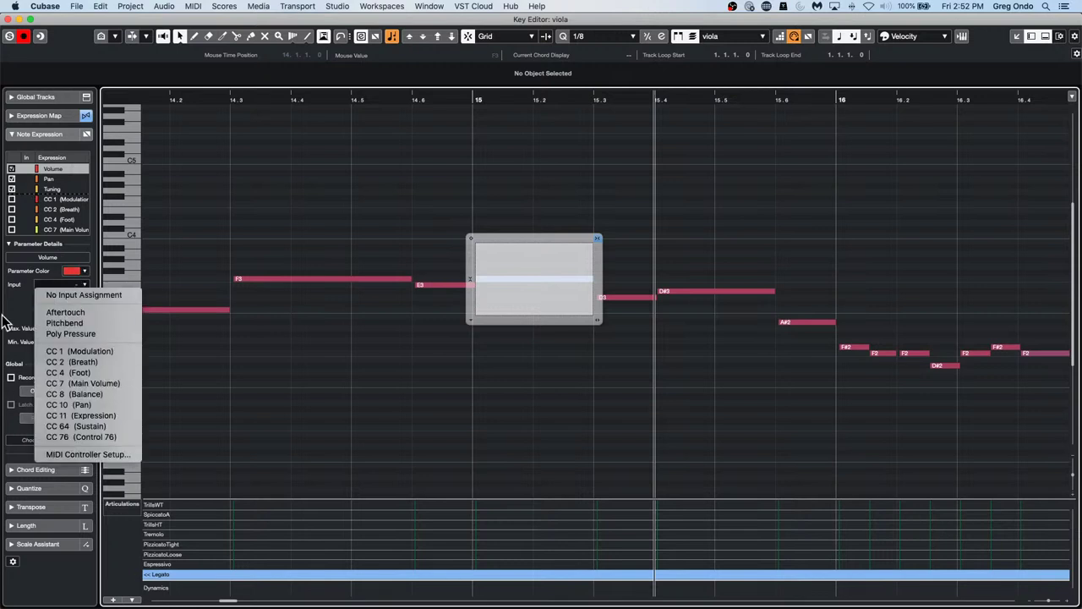
pyautogui.click(79, 456)
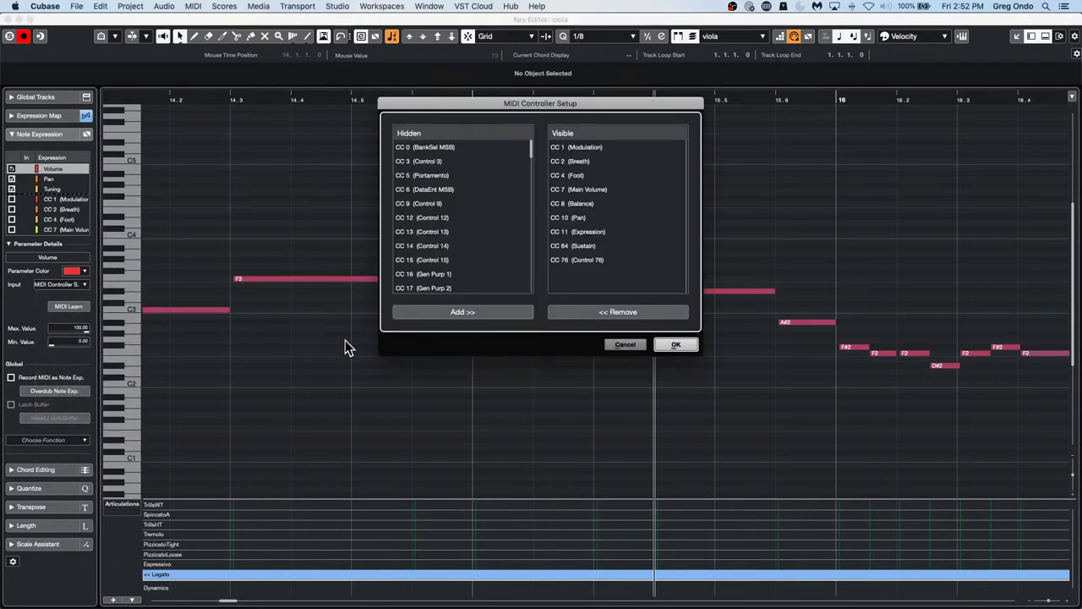
pyautogui.scroll(-6, 422, 254)
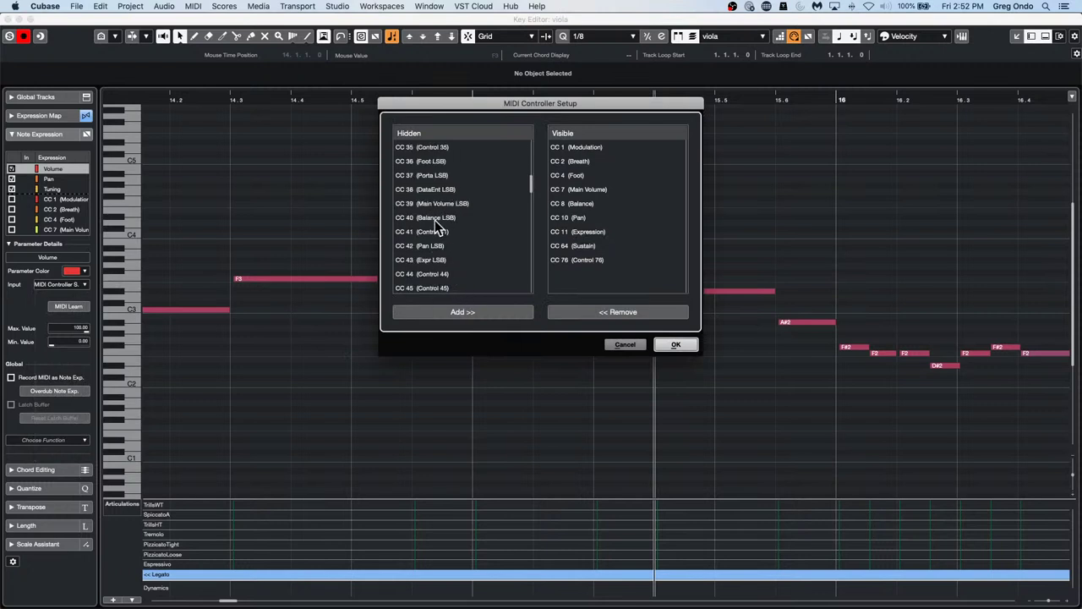
pyautogui.click(435, 218)
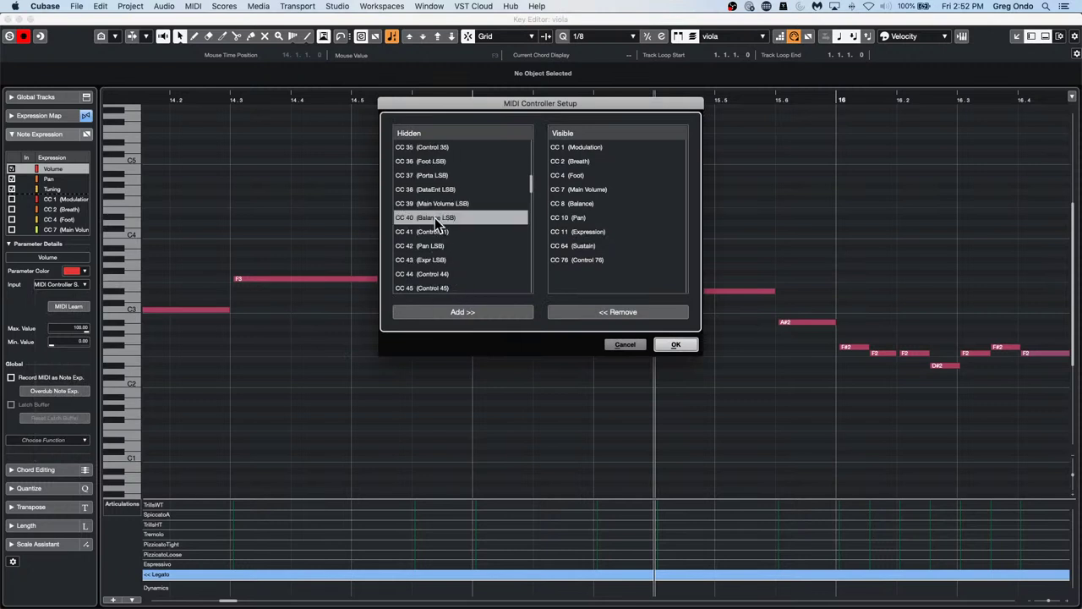
pyautogui.click(471, 312)
pyautogui.click(676, 344)
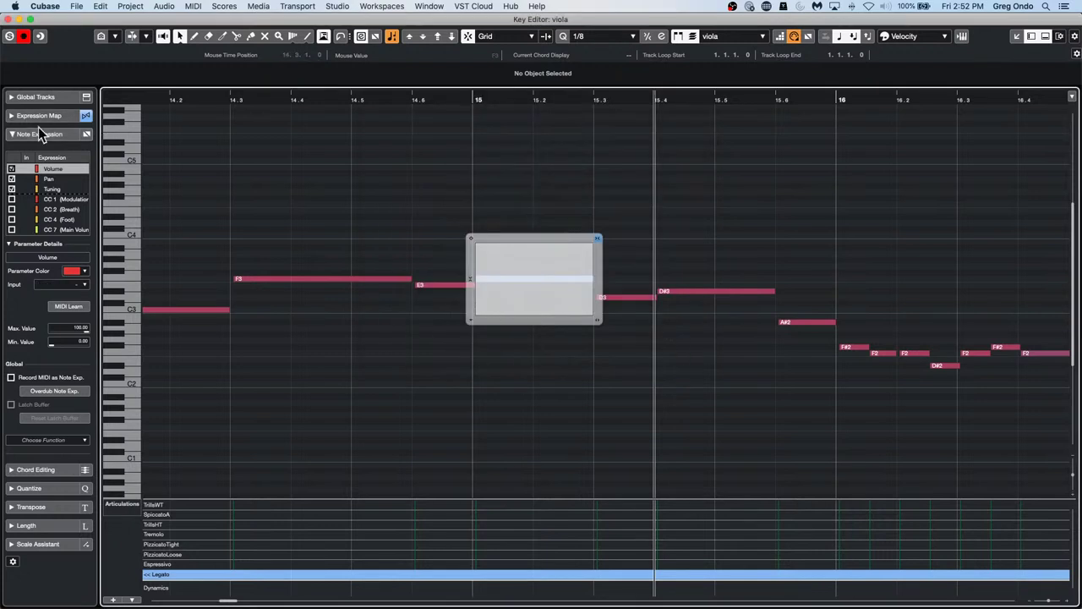
# - Assign CC 40 (Balance LSB) as the Volume input, replace it with CC 41 through MIDI Learn, and play from bar 15
pyautogui.click(85, 286)
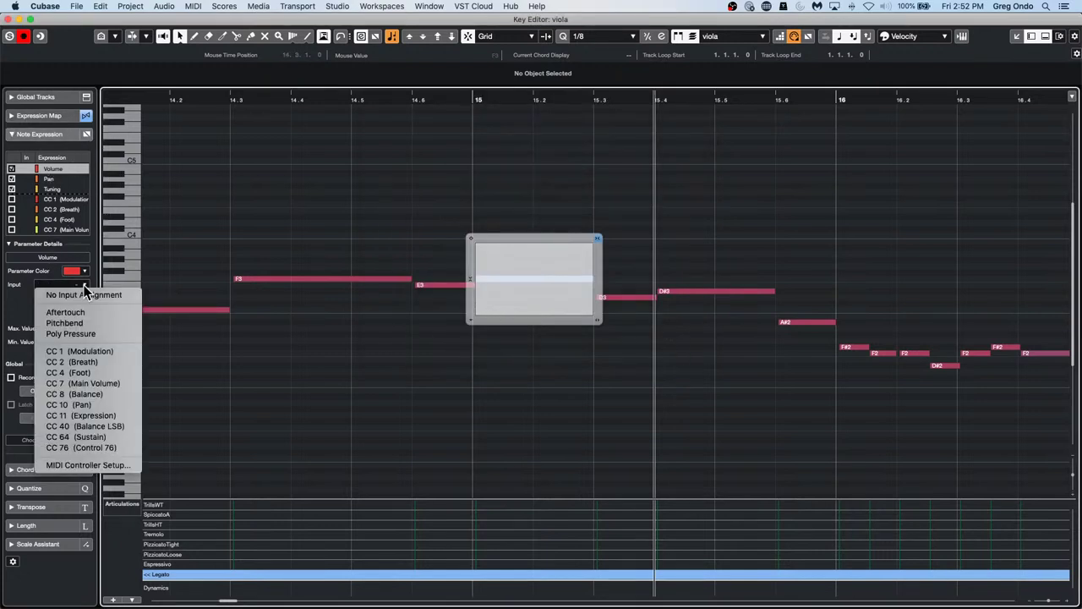
pyautogui.click(85, 426)
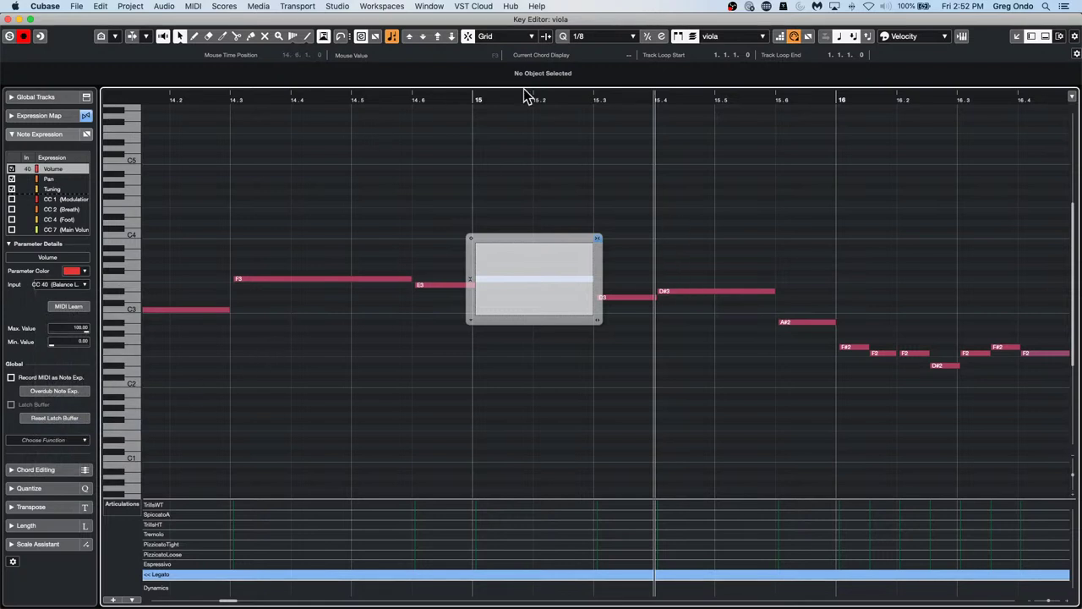
pyautogui.click(470, 97)
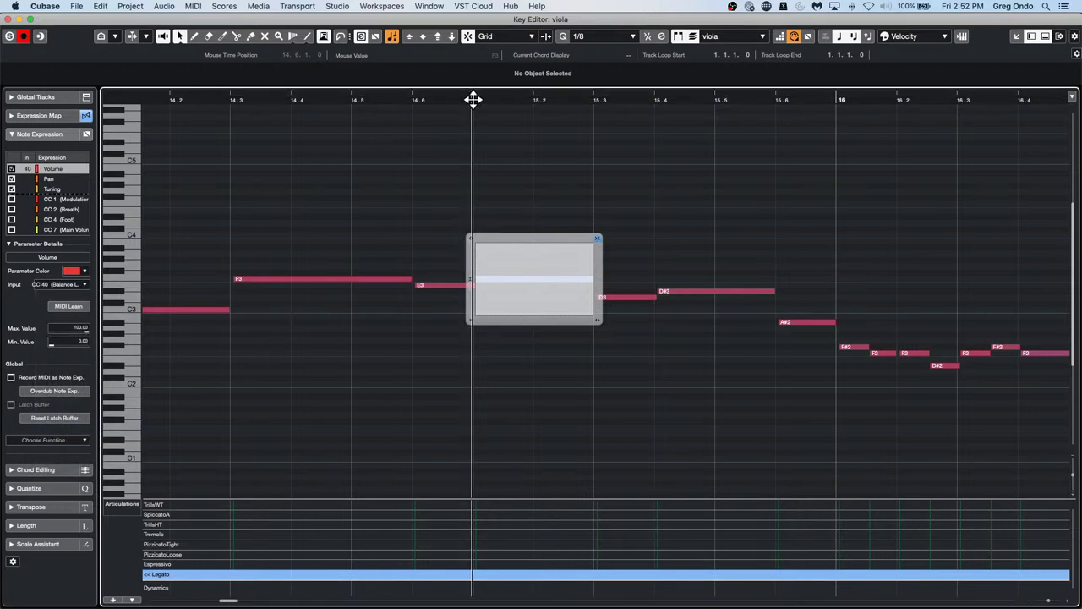
pyautogui.click(65, 306)
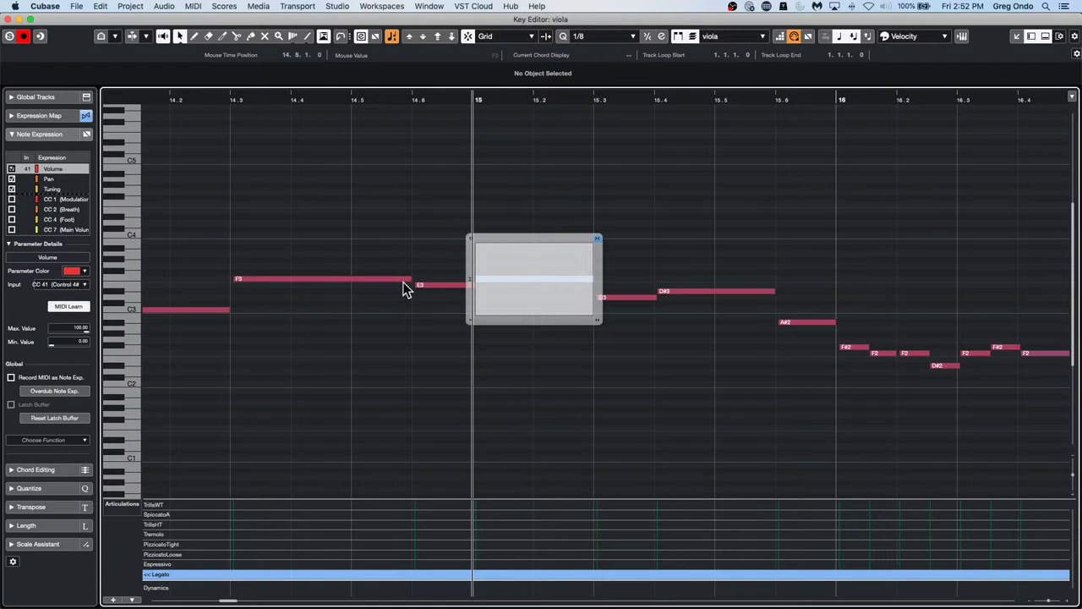
pyautogui.press('space')
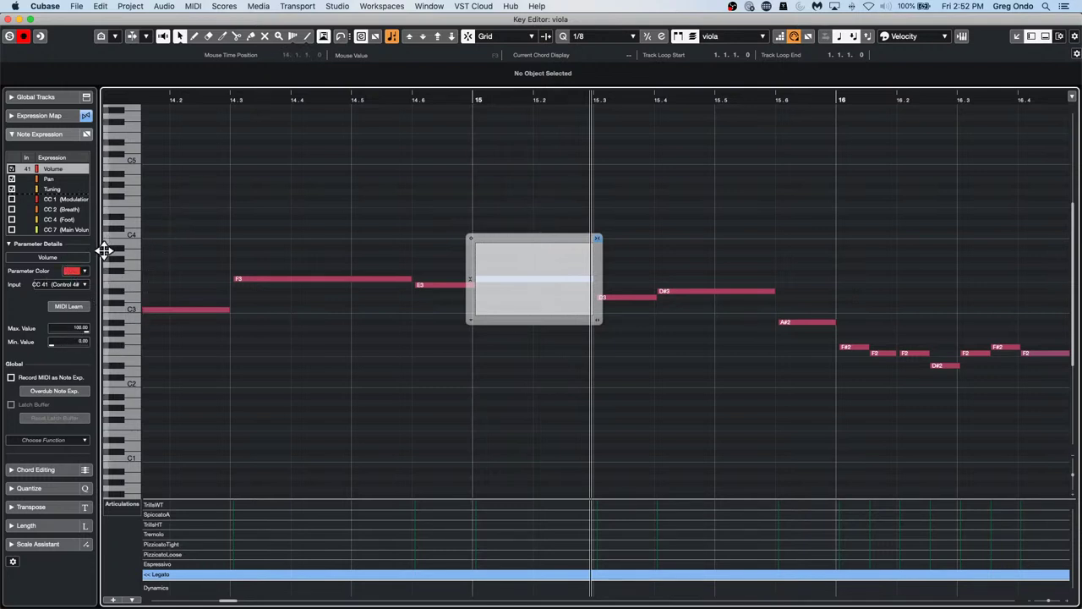
pyautogui.rightClick(491, 272)
pyautogui.click(502, 272)
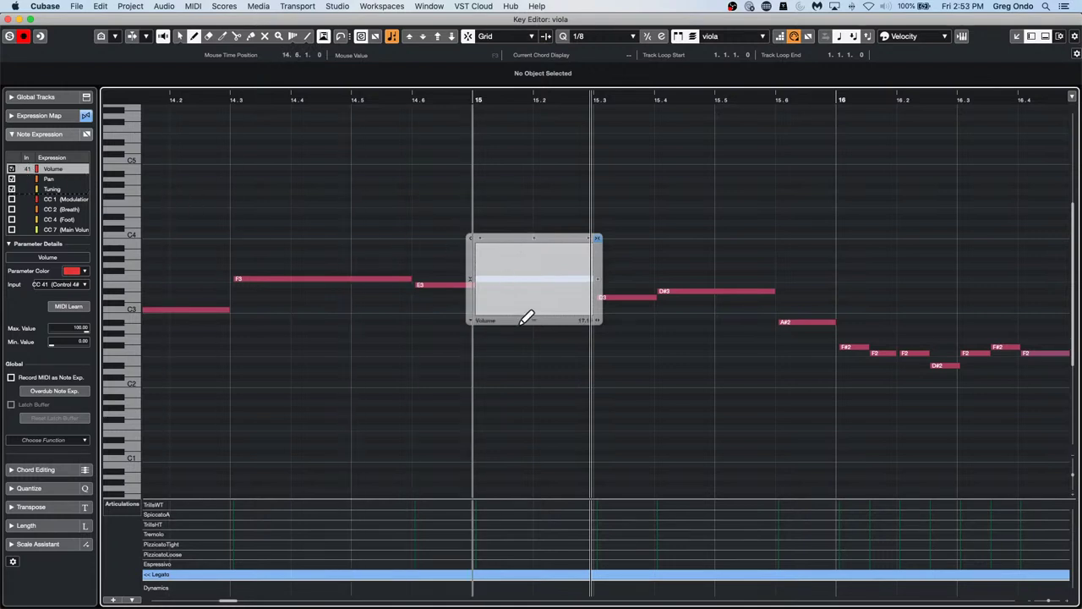
pyautogui.press('1')
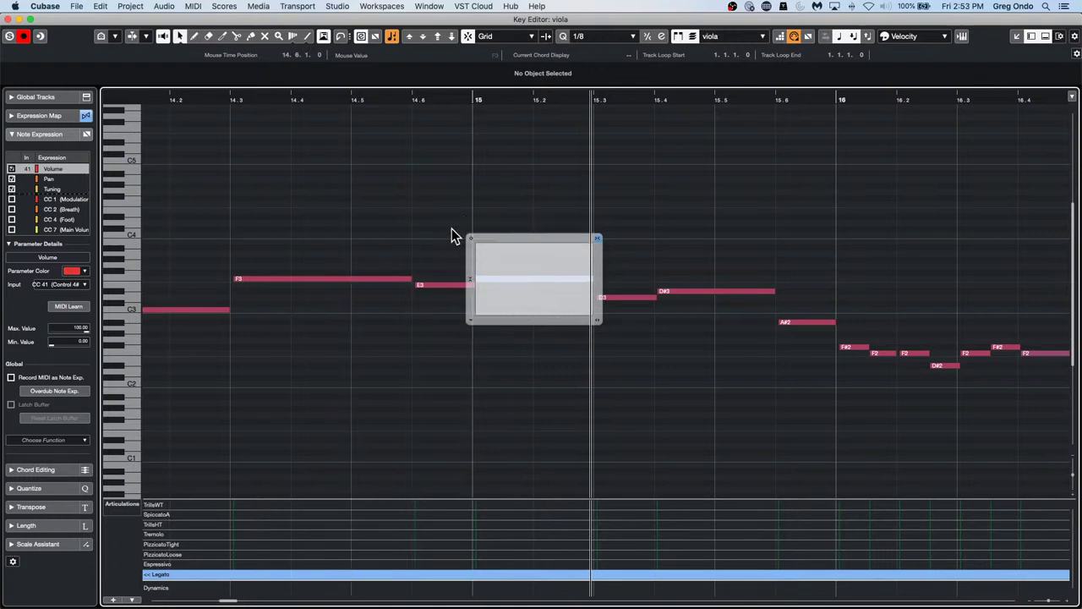
# - Close the Note Expression editor of the F3 note at bar 15
pyautogui.click(468, 153)
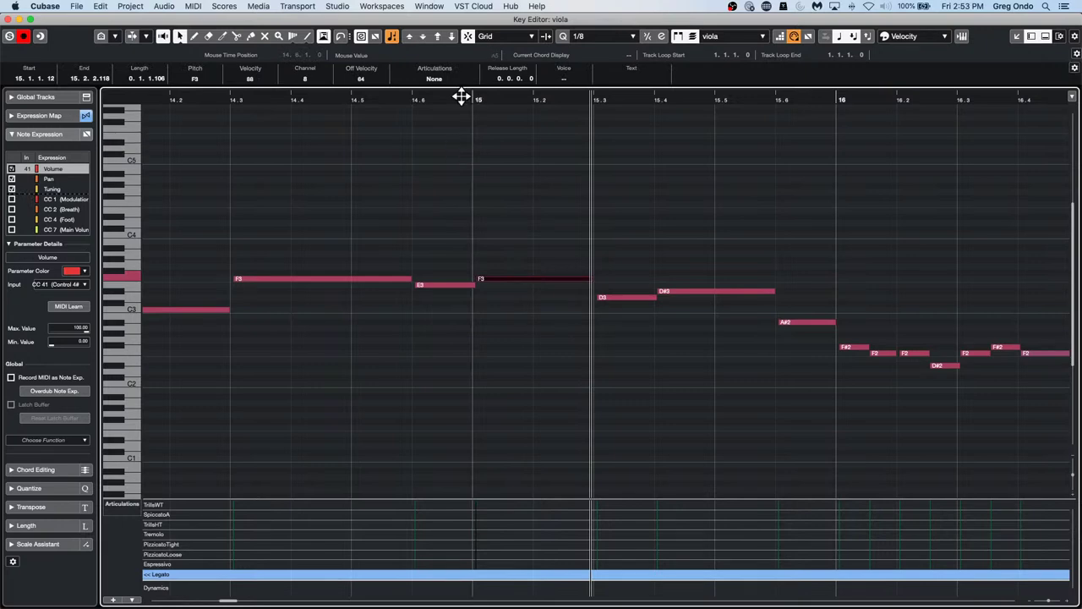
pyautogui.moveTo(462, 97); pyautogui.dragTo(464, 70)
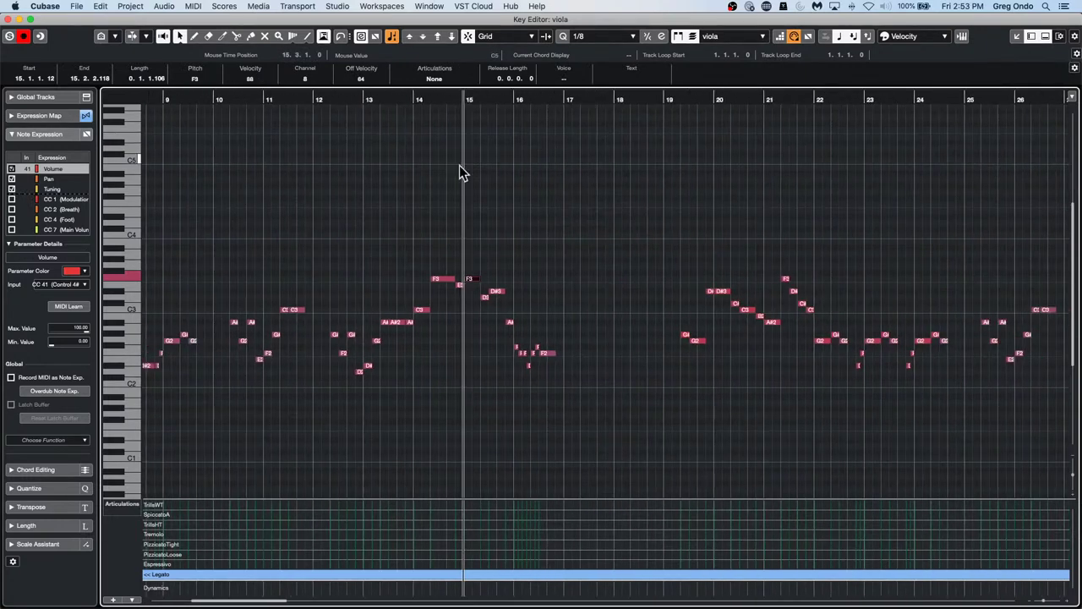
# - Draw a long E4 note from just before bar 13 to the middle of bar 22 and open its Note Expression editor
pyautogui.rightClick(358, 217)
pyautogui.click(375, 214)
pyautogui.moveTo(360, 213); pyautogui.dragTo(838, 240)
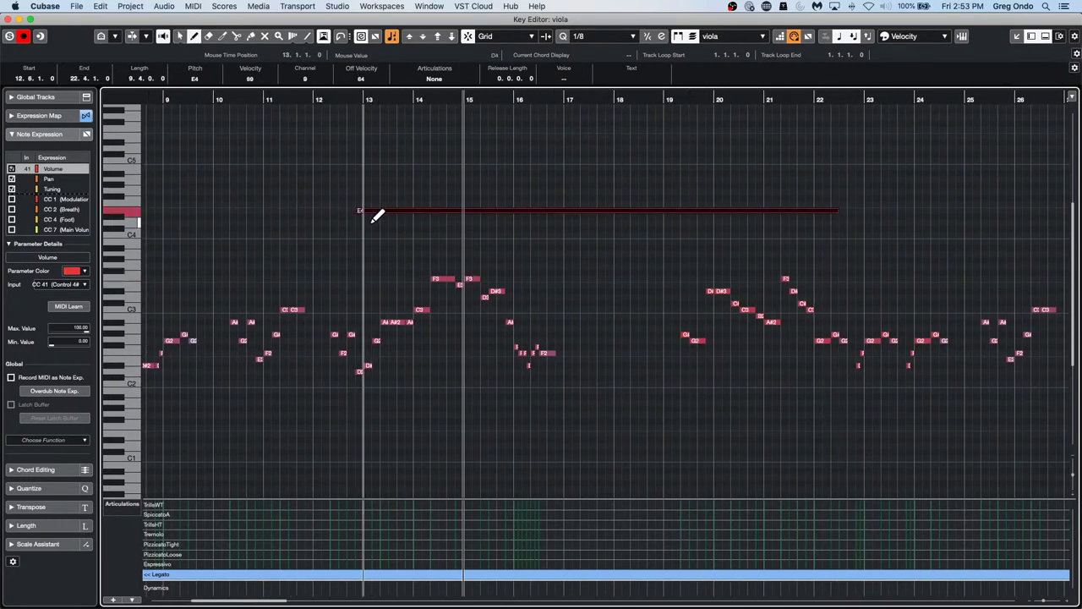
pyautogui.rightClick(415, 223)
pyautogui.click(405, 224)
pyautogui.doubleClick(406, 209)
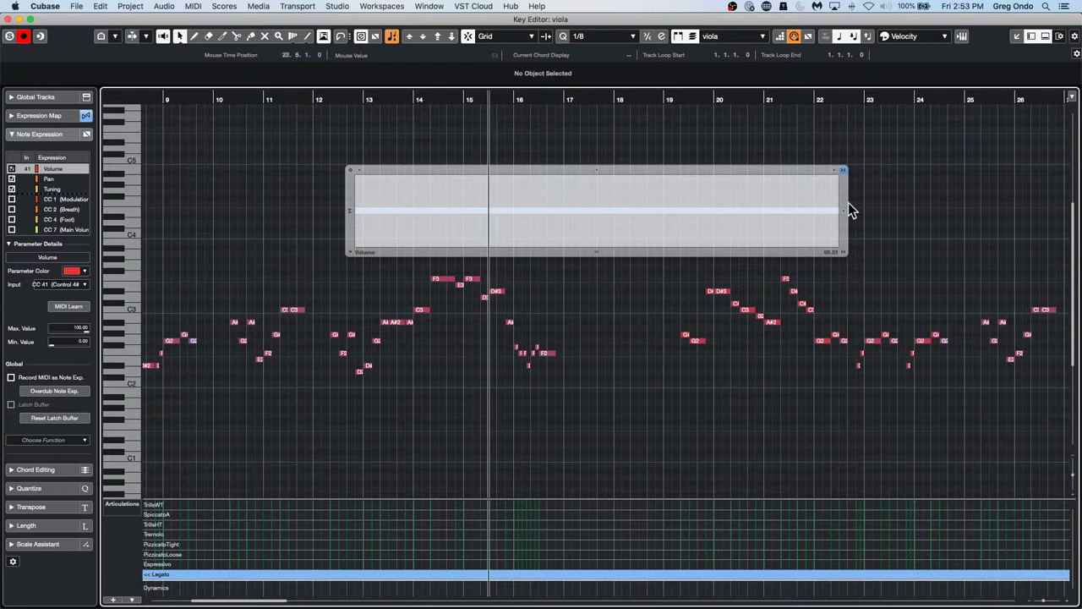
# - Show the Transport panel, start recording, enable Record MIDI as Note Expression and stop
pyautogui.press('F2')
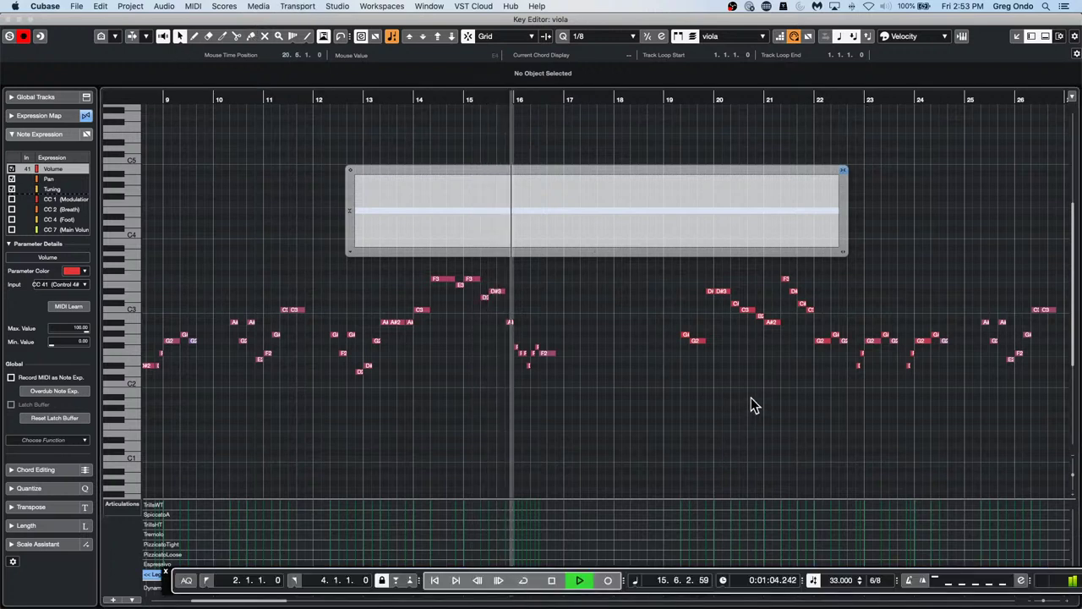
pyautogui.click(609, 581)
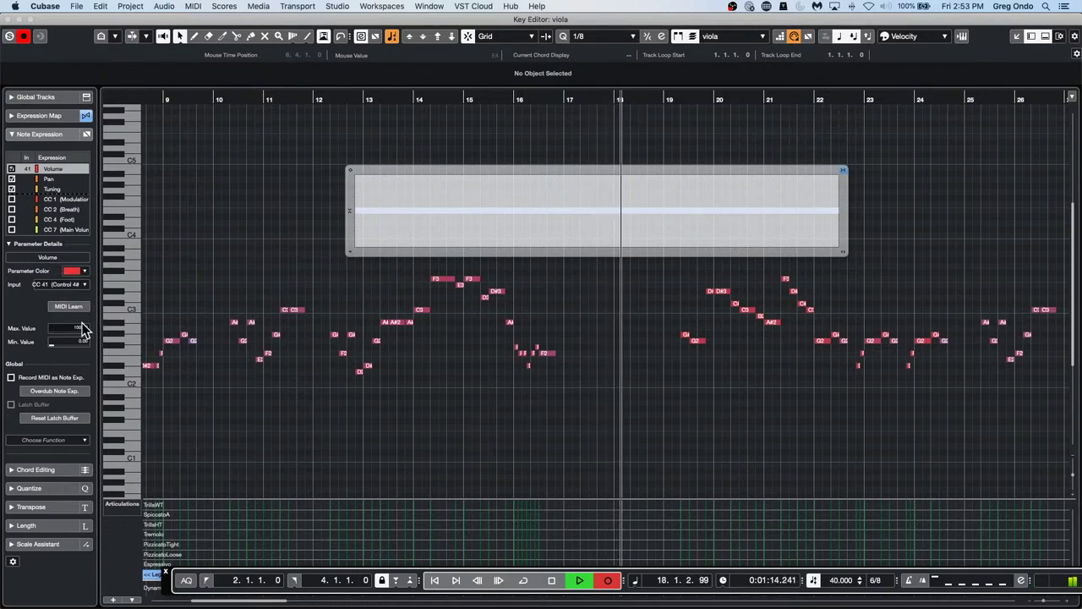
pyautogui.click(11, 378)
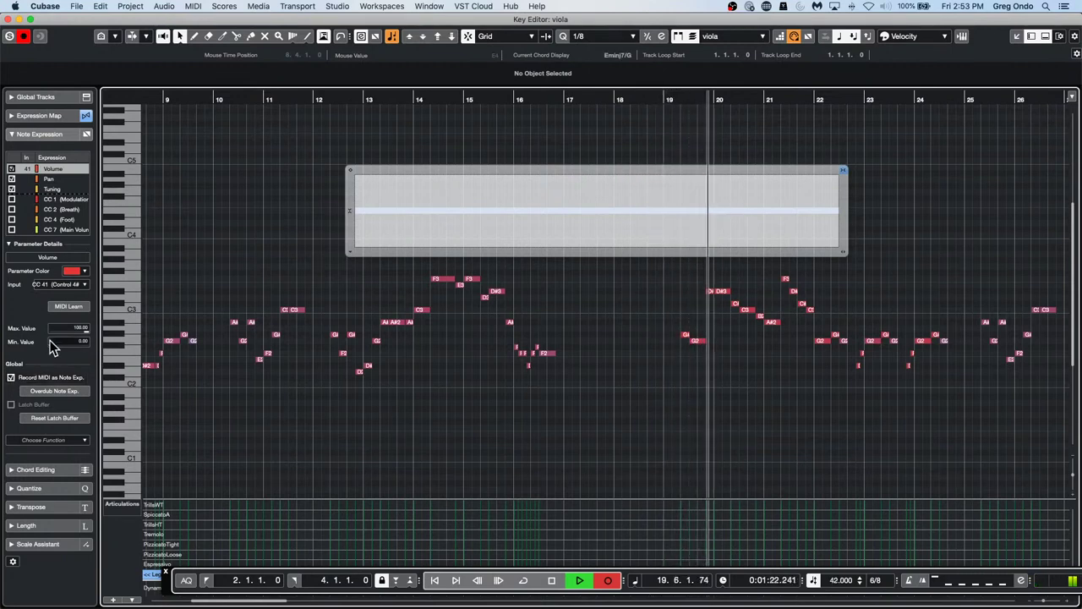
pyautogui.press('space')
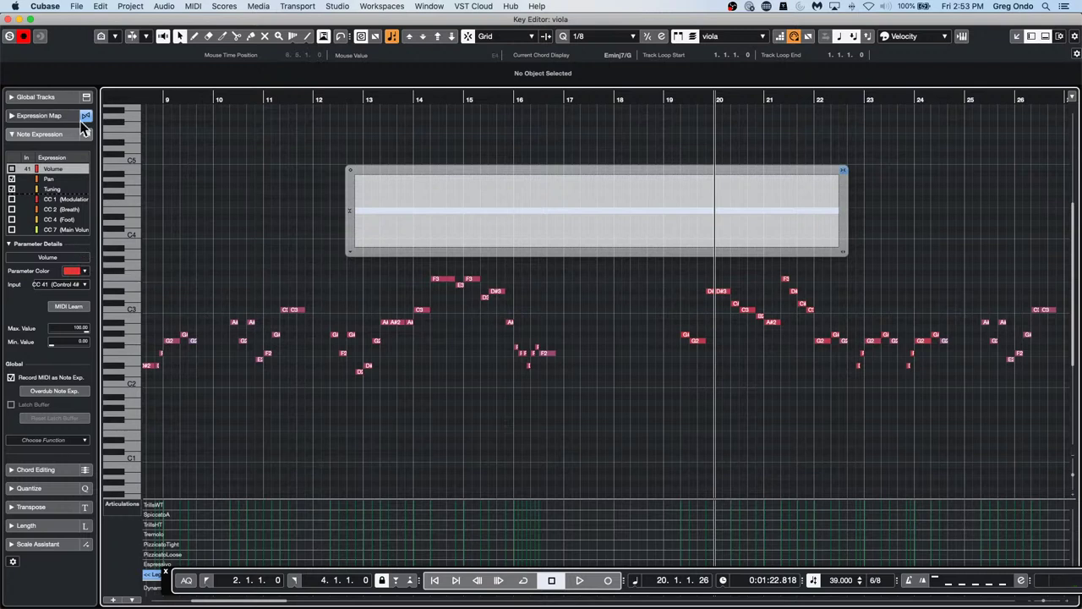
# - Review the controllers available as input assignment for the Volume expression
pyautogui.click(27, 169)
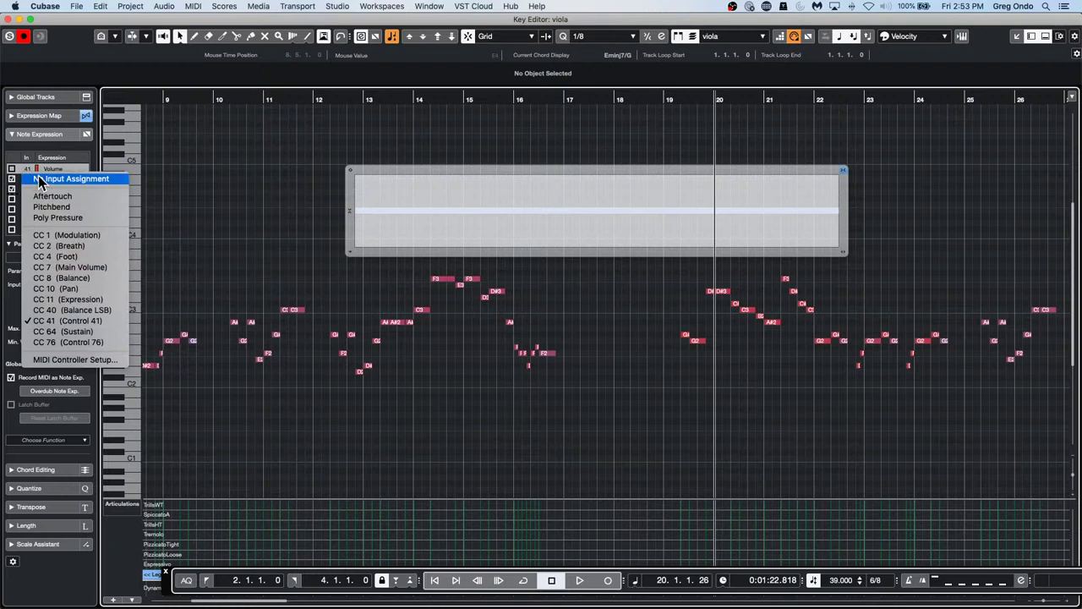
pyautogui.click(166, 169)
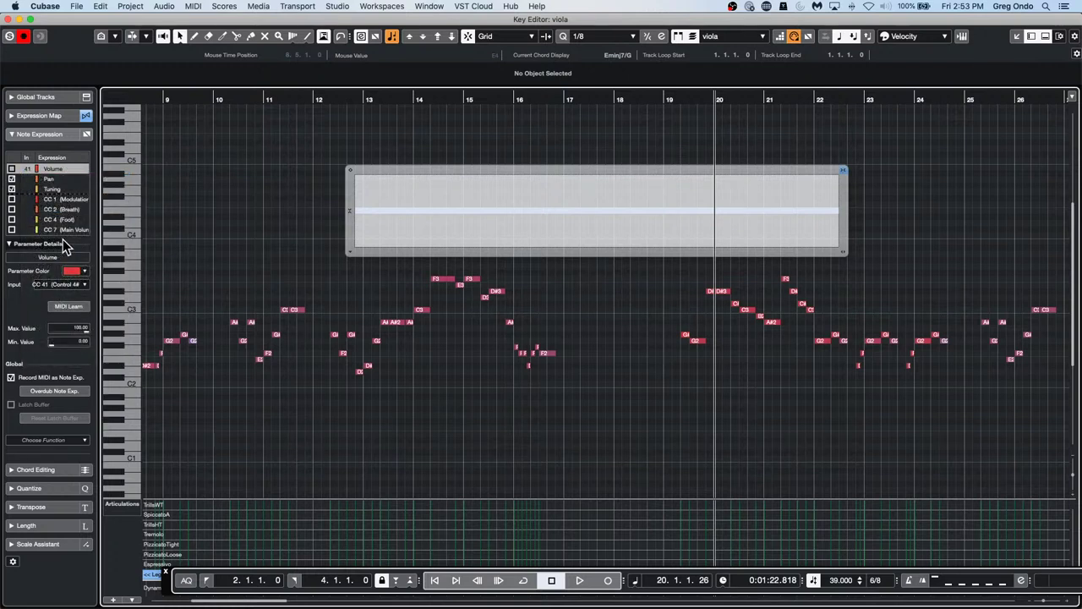
pyautogui.click(64, 285)
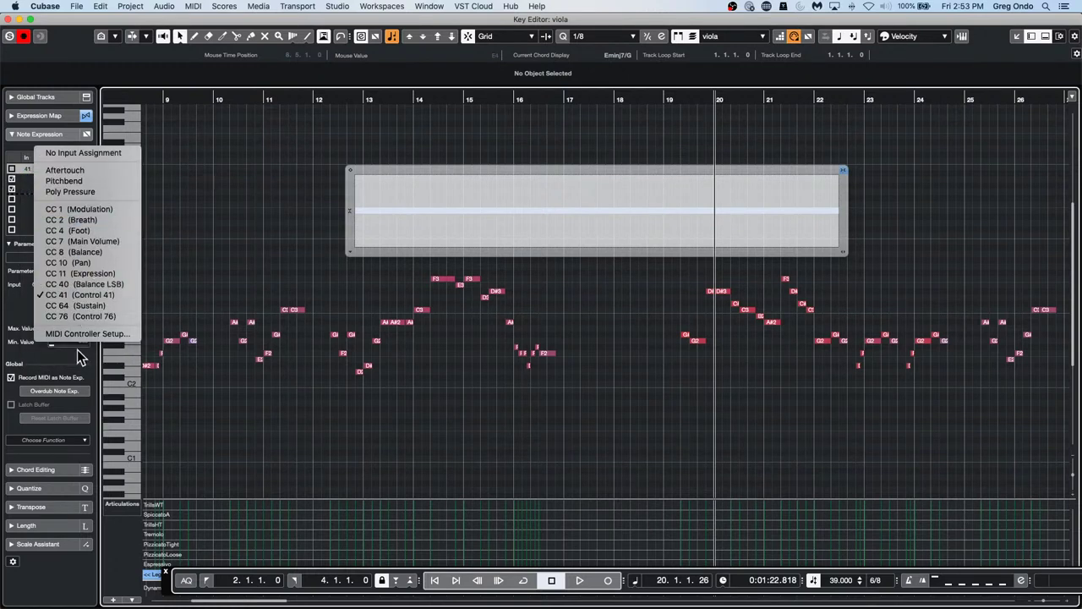
pyautogui.click(435, 206)
# - Draw a Volume curve in the E4 note that rises from the middle of bar 14 and falls before bar 16
pyautogui.rightClick(425, 218)
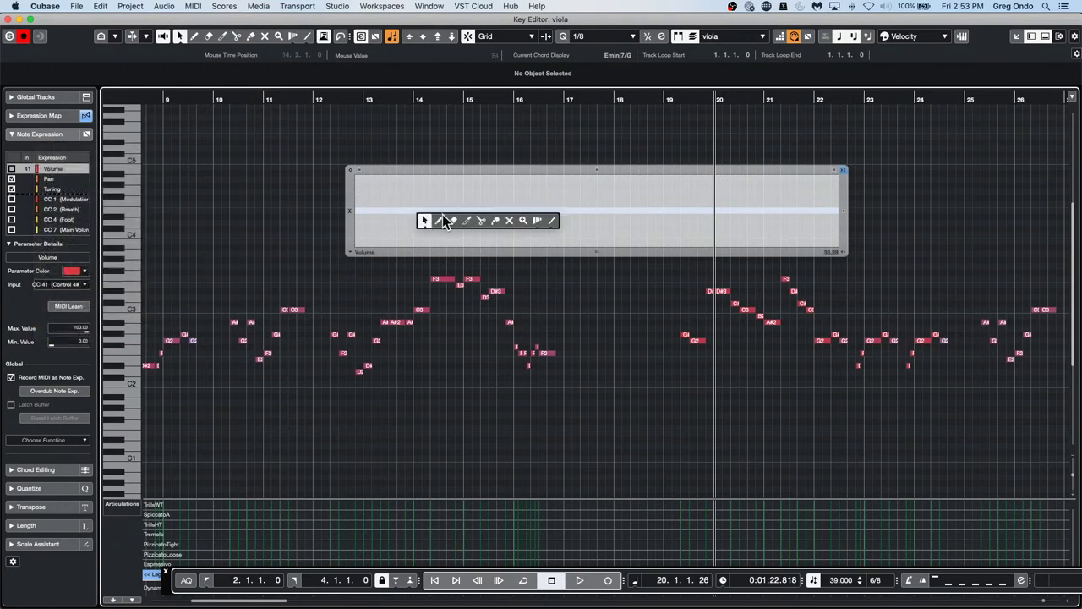
pyautogui.click(439, 220)
pyautogui.moveTo(438, 210)
pyautogui.mouseDown()
pyautogui.moveTo(471, 186)
pyautogui.moveTo(526, 194)
pyautogui.mouseUp()
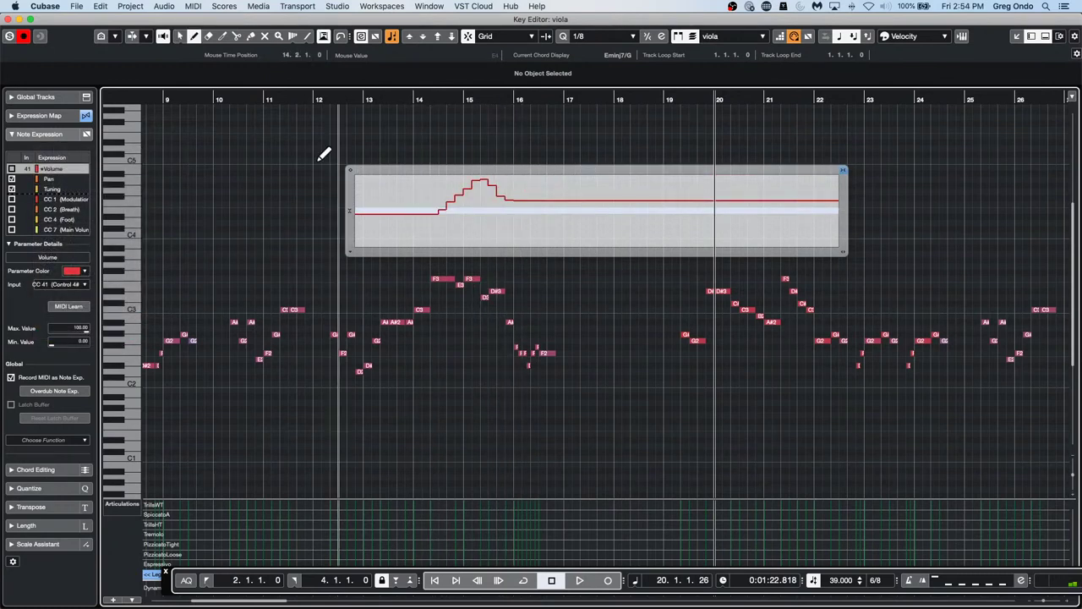
# - Assign CC 40 (Balance LSB) as the Volume input through MIDI Learn, and try recording it during playback from bar 13
pyautogui.click(72, 306)
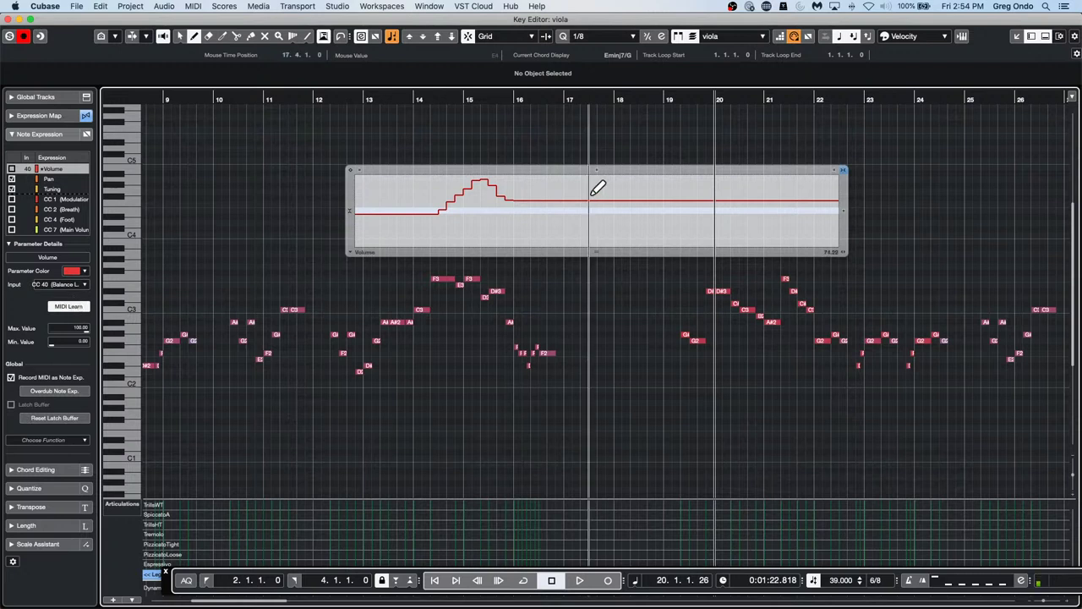
pyautogui.click(368, 98)
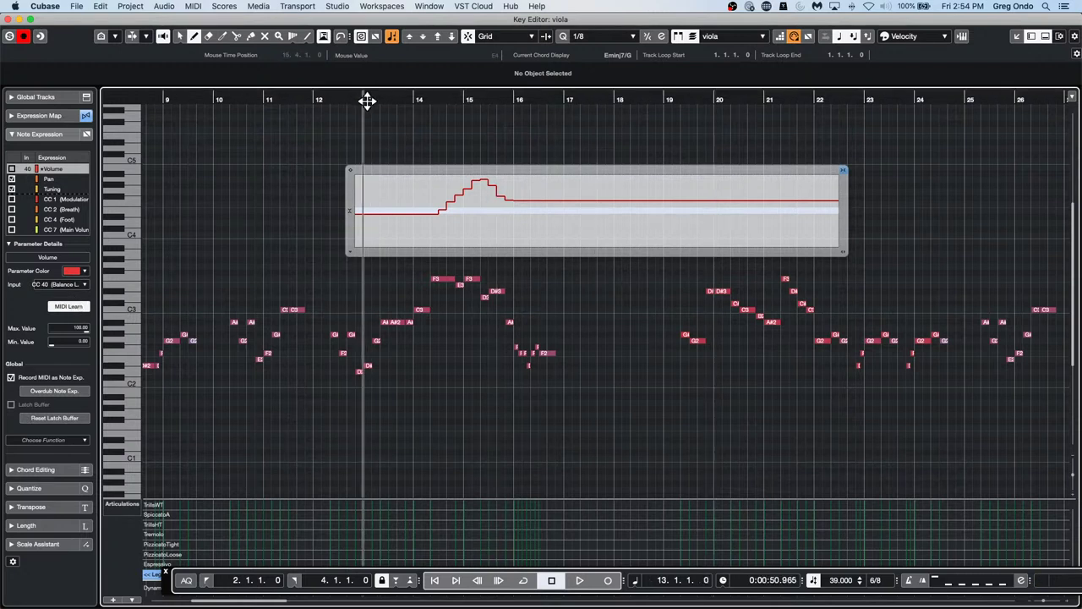
pyautogui.press('space')
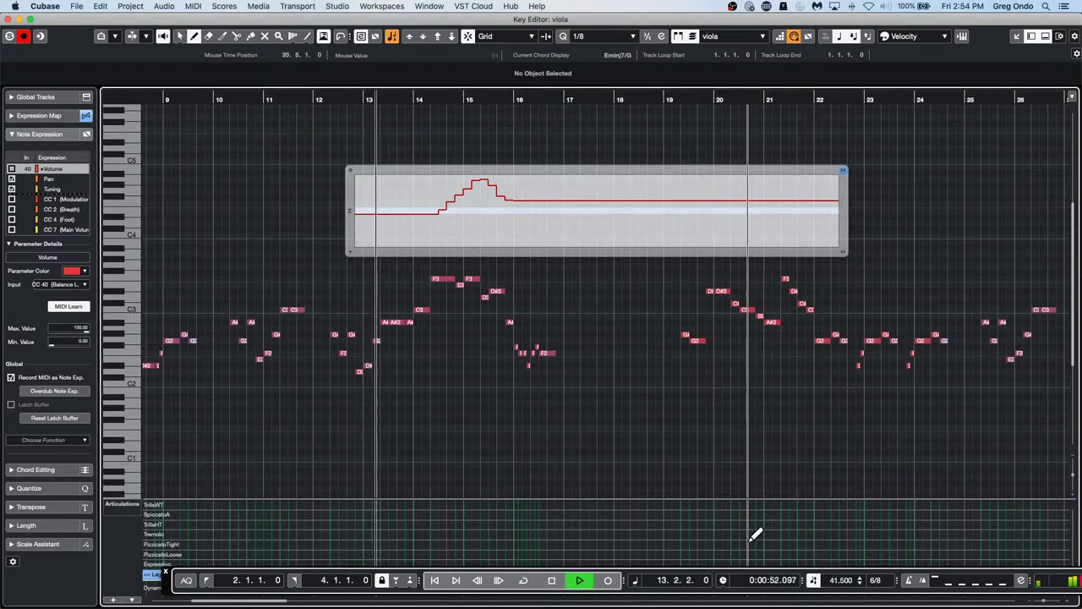
pyautogui.click(608, 580)
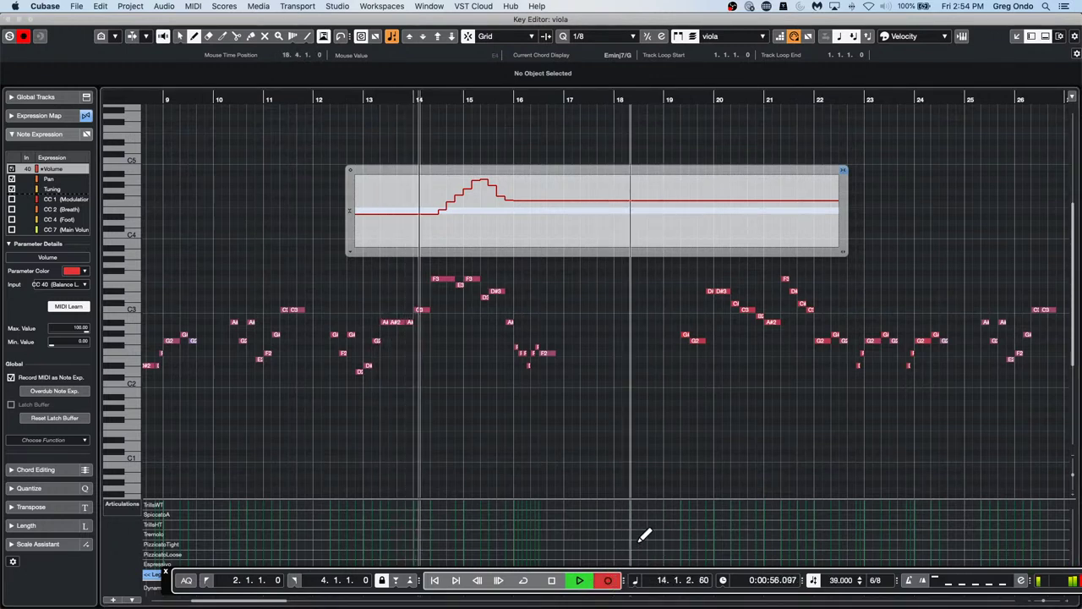
pyautogui.press('space')
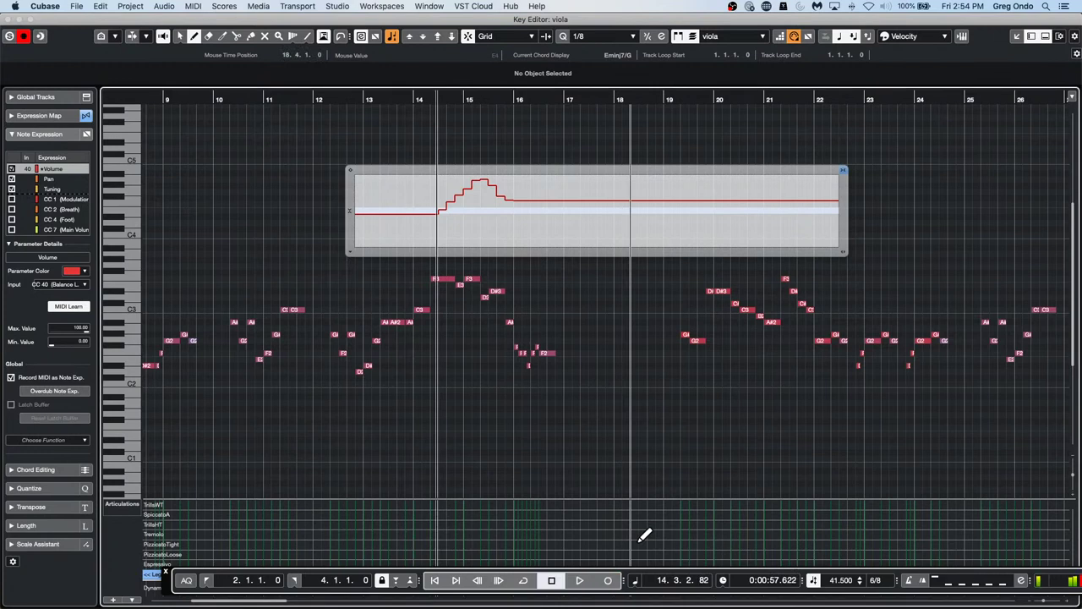
# - Draw further Volume changes in the E4 note between bars 16 and 18, and close the Key Editor and the floating Transport panel
pyautogui.moveTo(529, 203)
pyautogui.mouseDown()
pyautogui.moveTo(584, 215)
pyautogui.moveTo(630, 207)
pyautogui.mouseUp()
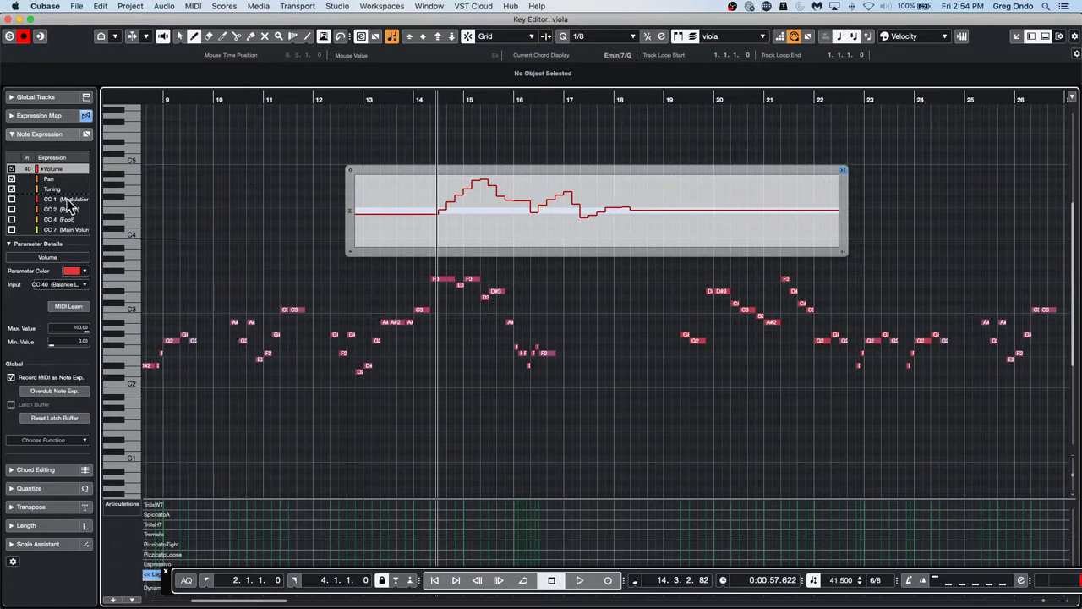
pyautogui.click(32, 133)
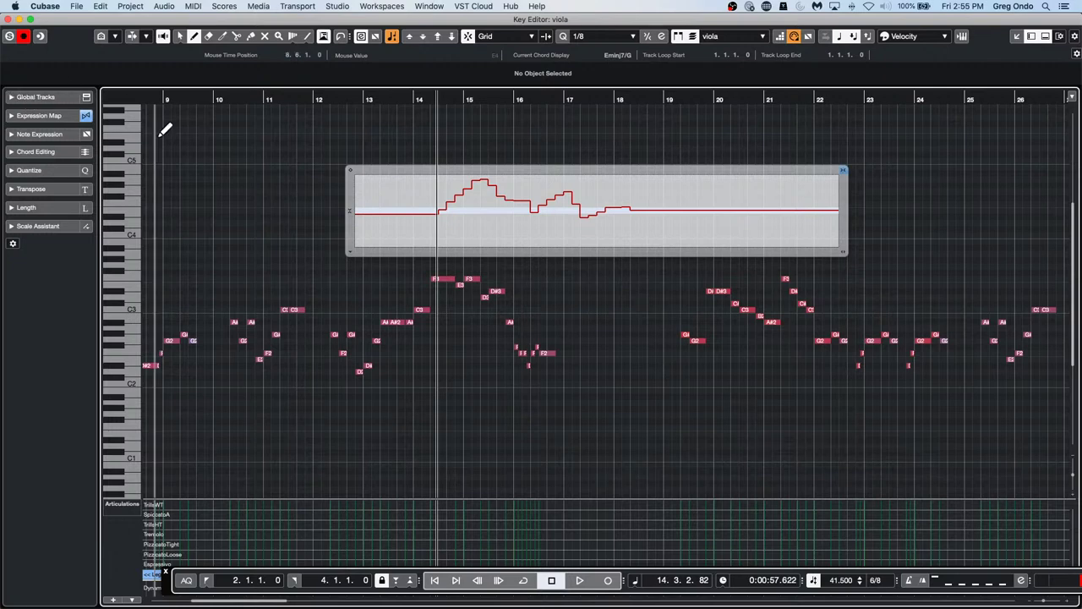
pyautogui.click(10, 19)
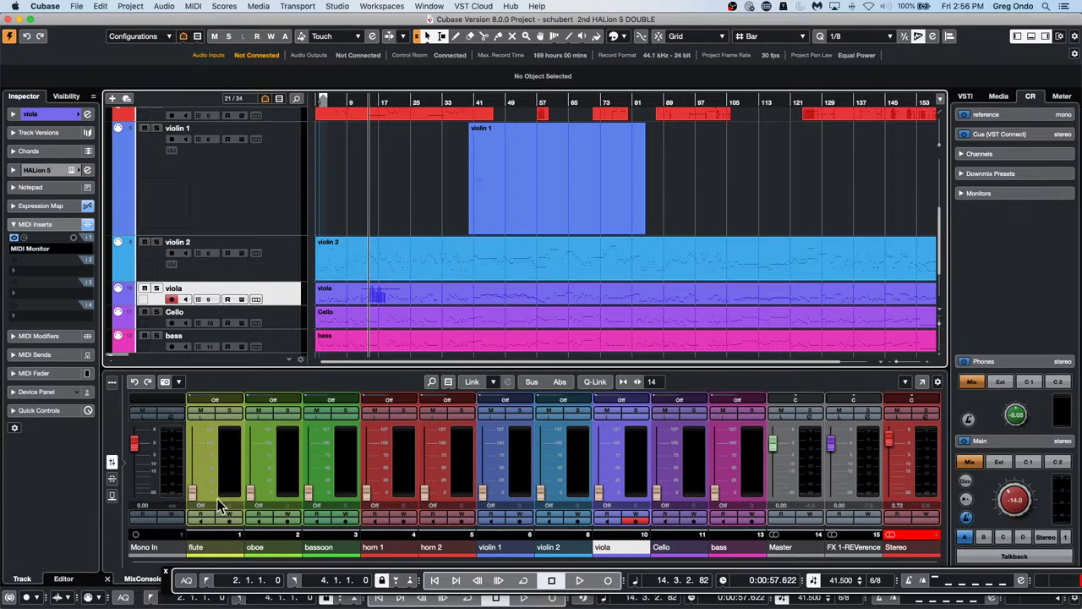
pyautogui.click(166, 572)
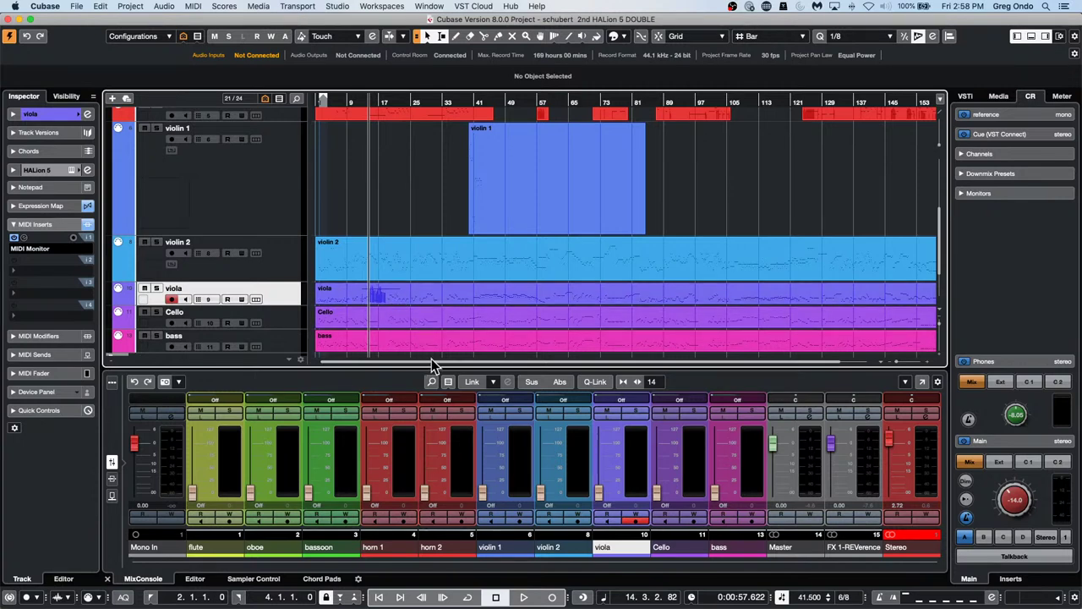
# - Open the violin 2 part in the Key Editor, examine the Logical Editor's filter and action settings, and close both windows
pyautogui.click(195, 7)
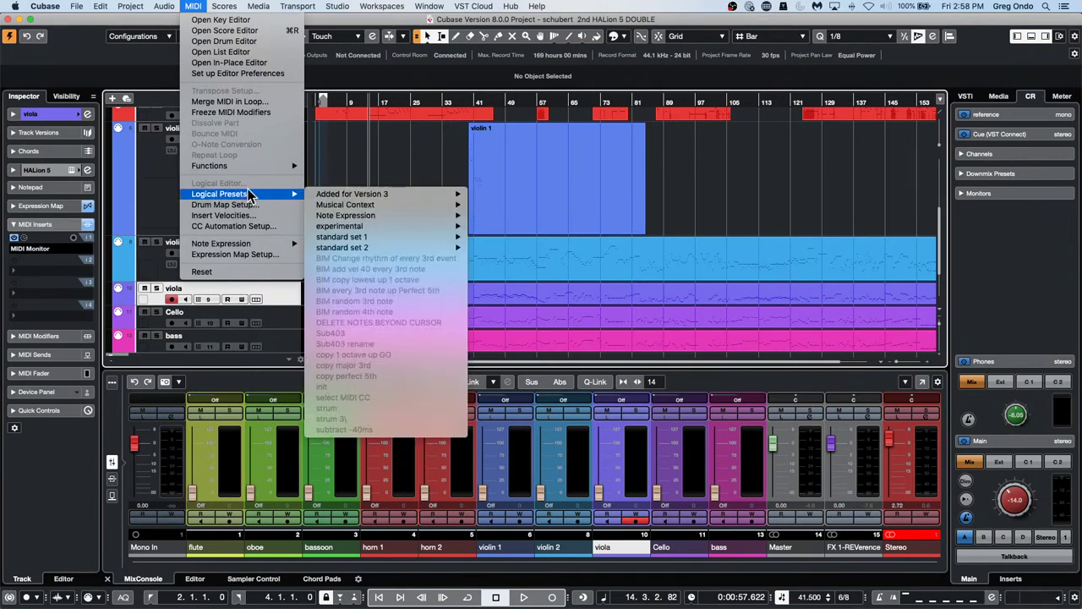
pyautogui.click(529, 276)
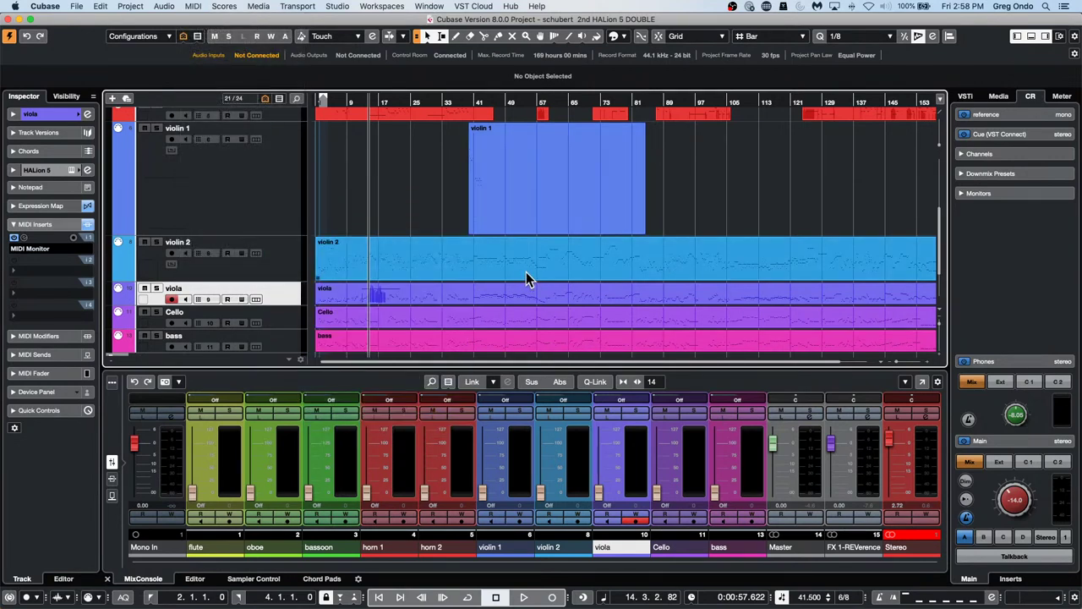
pyautogui.doubleClick(527, 275)
pyautogui.click(193, 7)
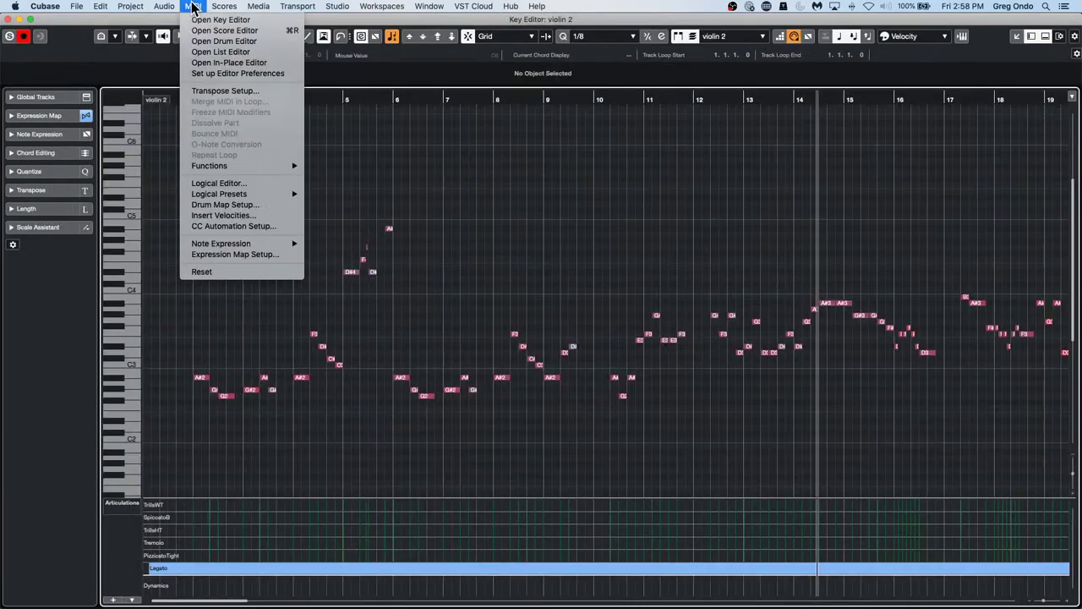
pyautogui.click(207, 184)
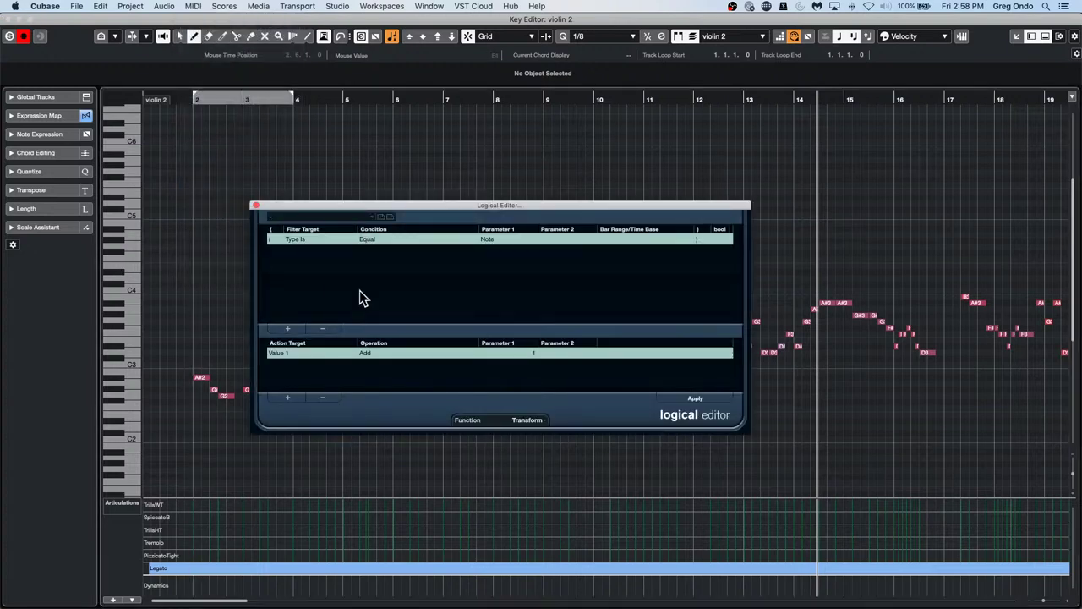
pyautogui.moveTo(437, 205); pyautogui.dragTo(552, 313)
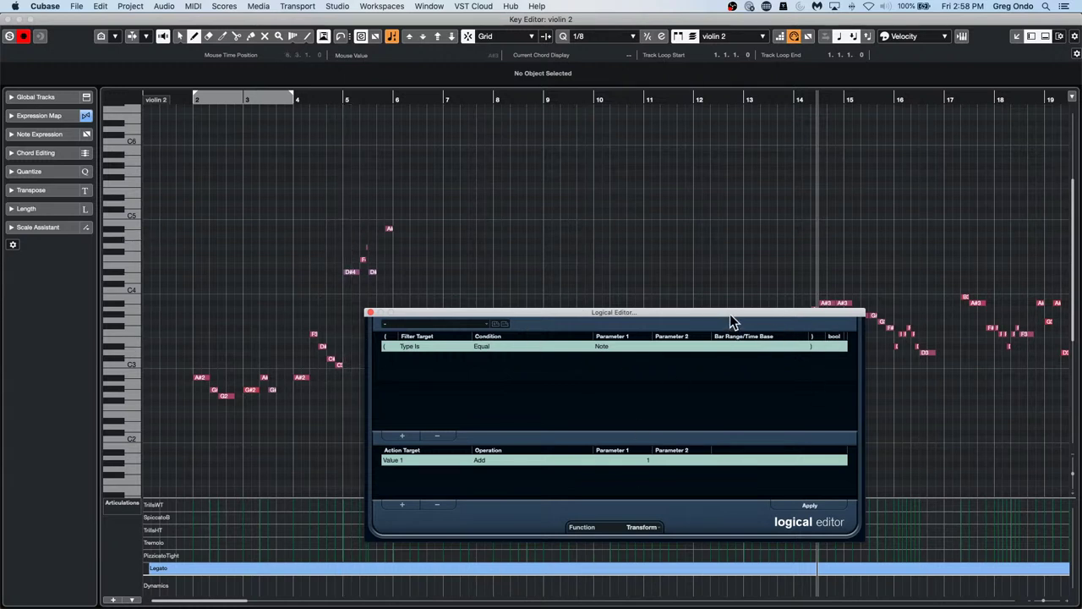
pyautogui.moveTo(729, 314); pyautogui.dragTo(728, 253)
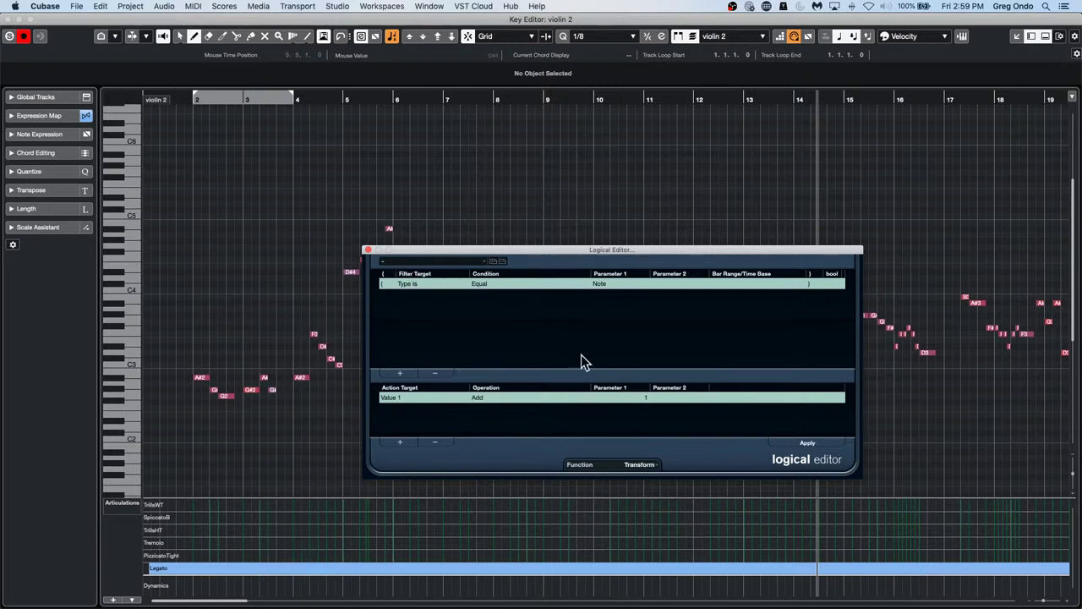
pyautogui.click(10, 18)
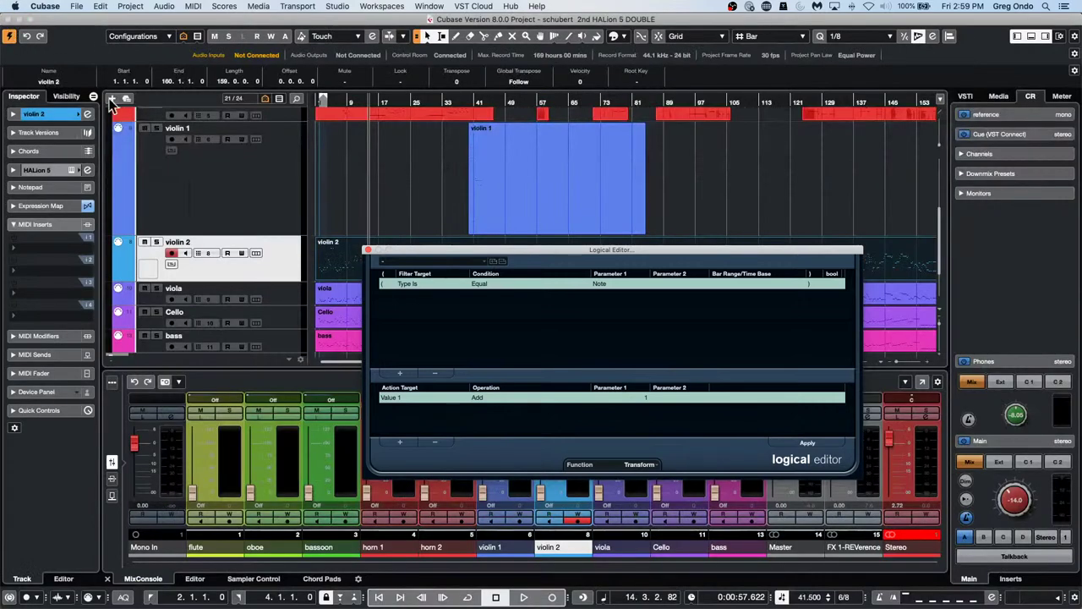
pyautogui.click(367, 250)
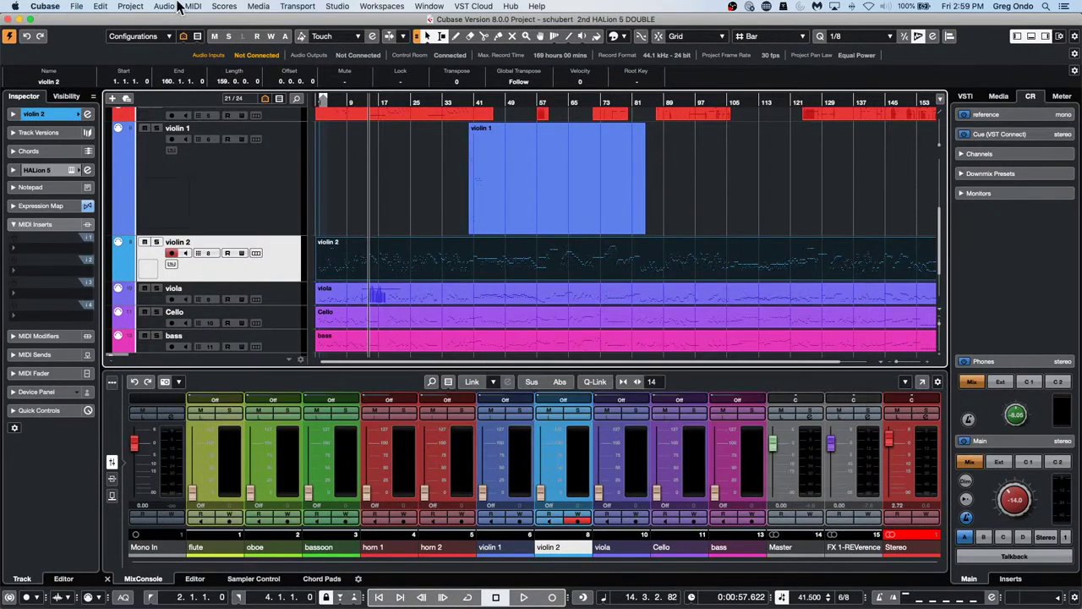
# - Open the Project Logical Editor, examine its filter and action settings, and close it
pyautogui.click(228, 7)
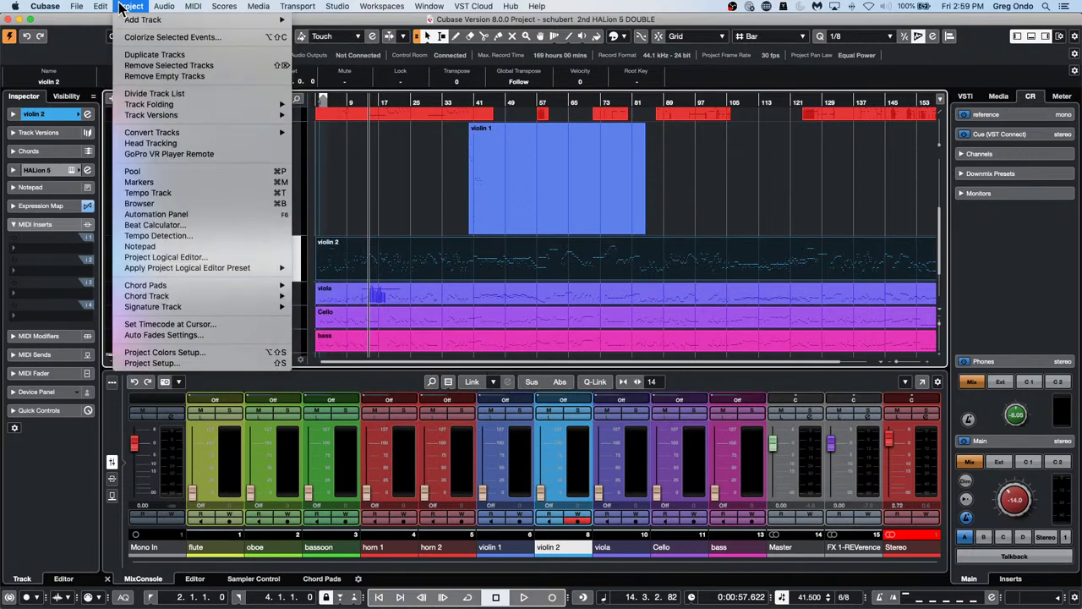
pyautogui.moveTo(190, 294)
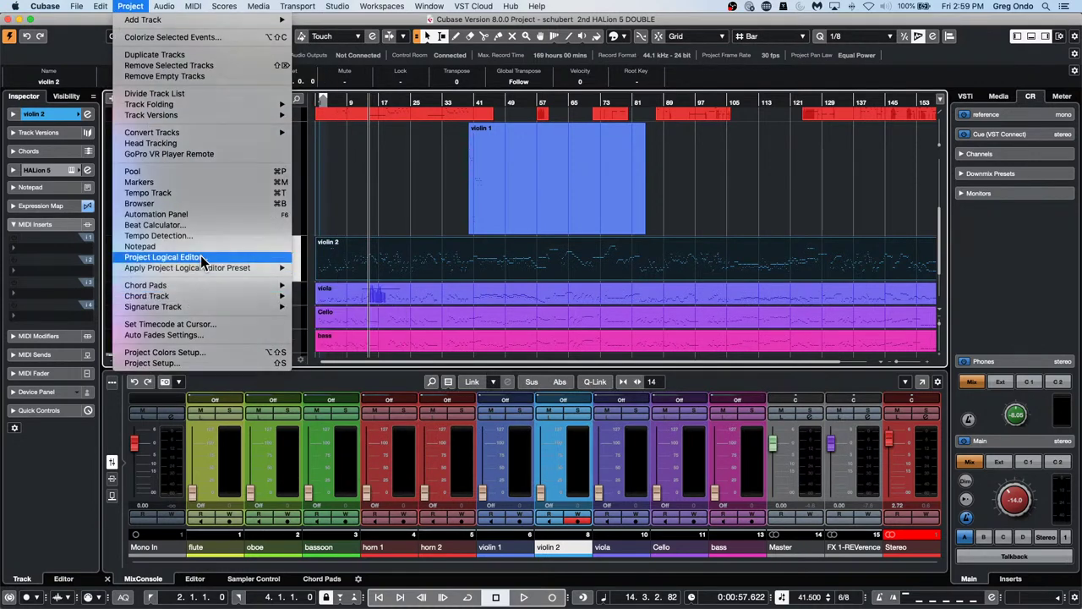
pyautogui.click(201, 256)
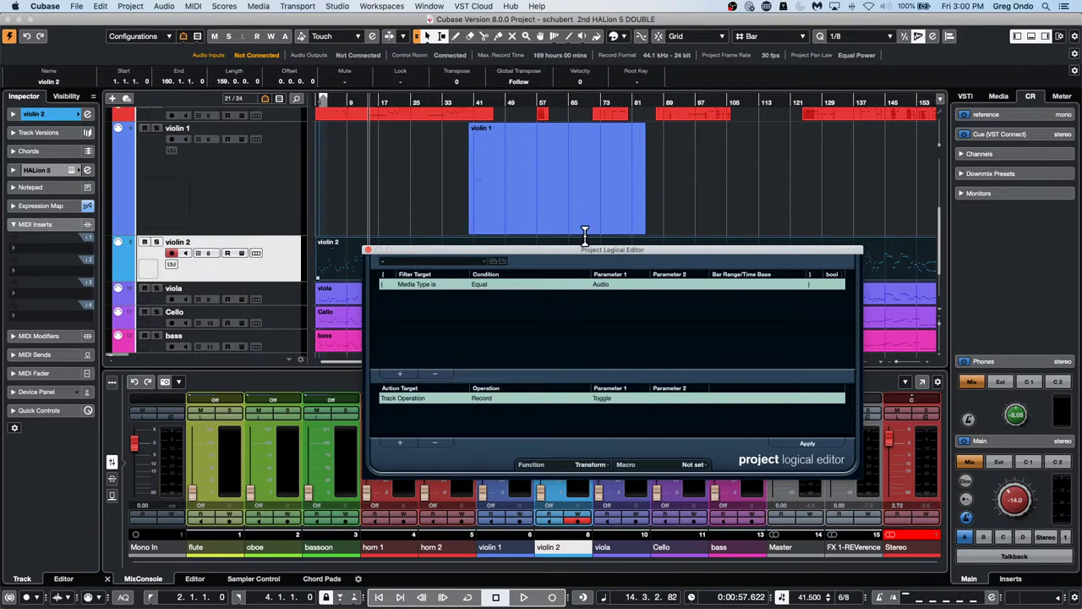
pyautogui.click(585, 232)
pyautogui.click(368, 249)
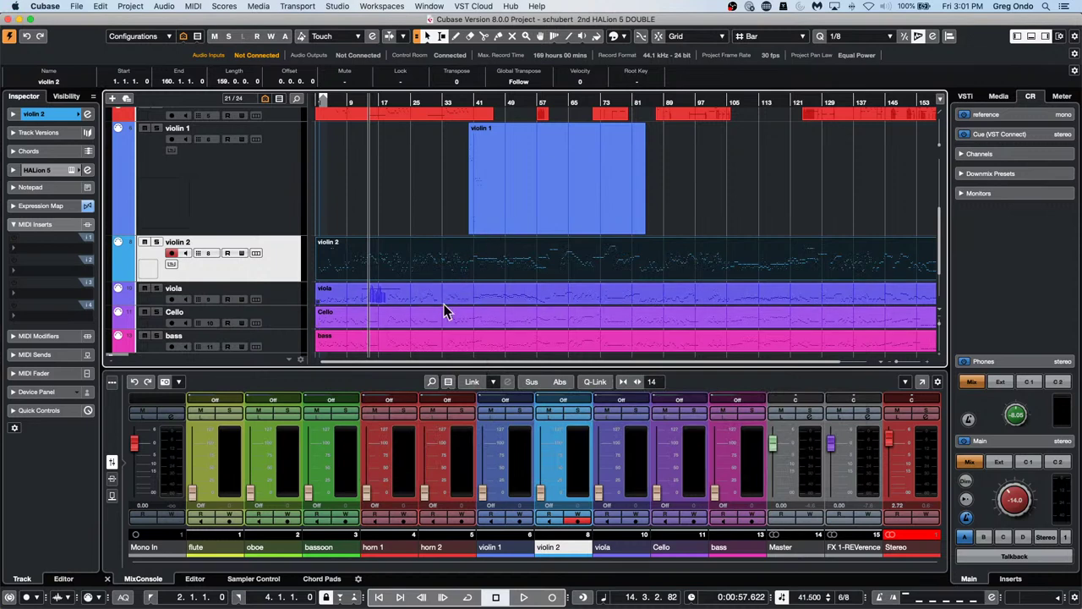
# - Open the violin 2 part in the Key Editor and activate the Object Selection tool over the notes around bar 5
pyautogui.doubleClick(528, 269)
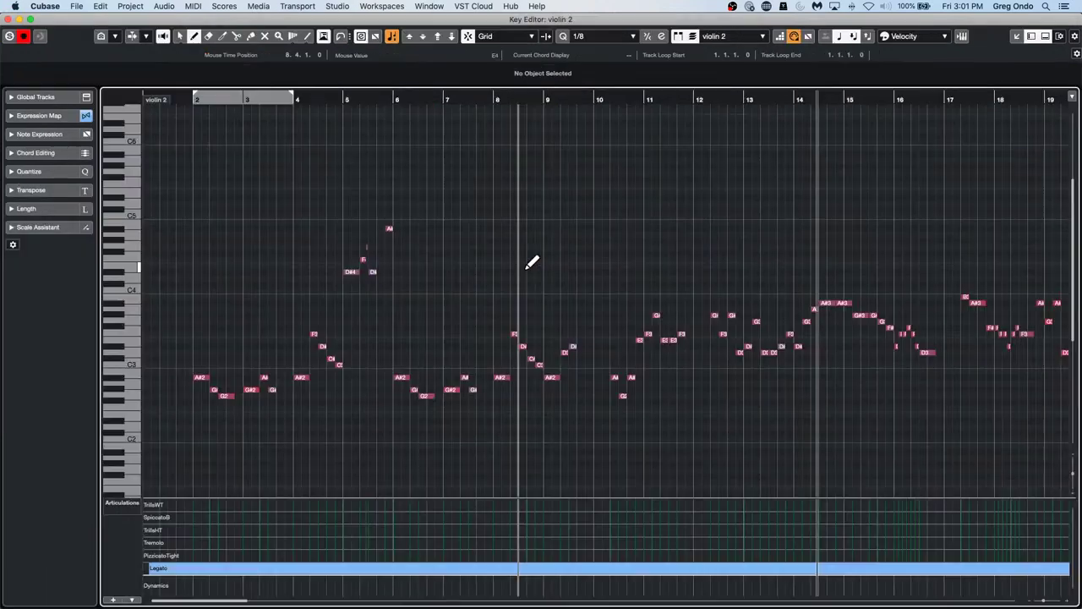
pyautogui.rightClick(396, 218)
pyautogui.click(399, 218)
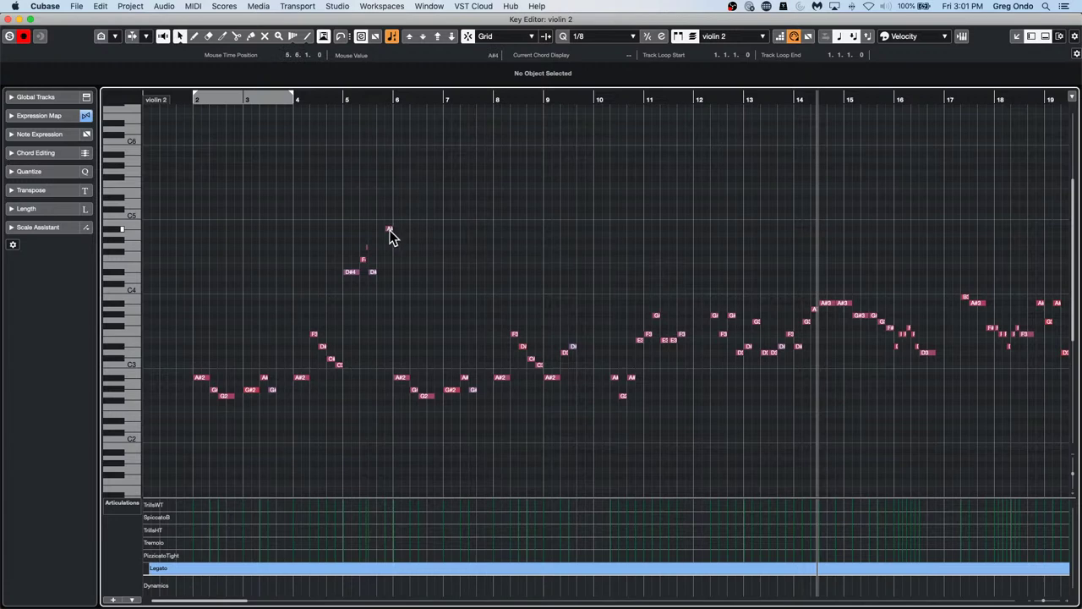
pyautogui.moveTo(374, 99); pyautogui.dragTo(370, 132)
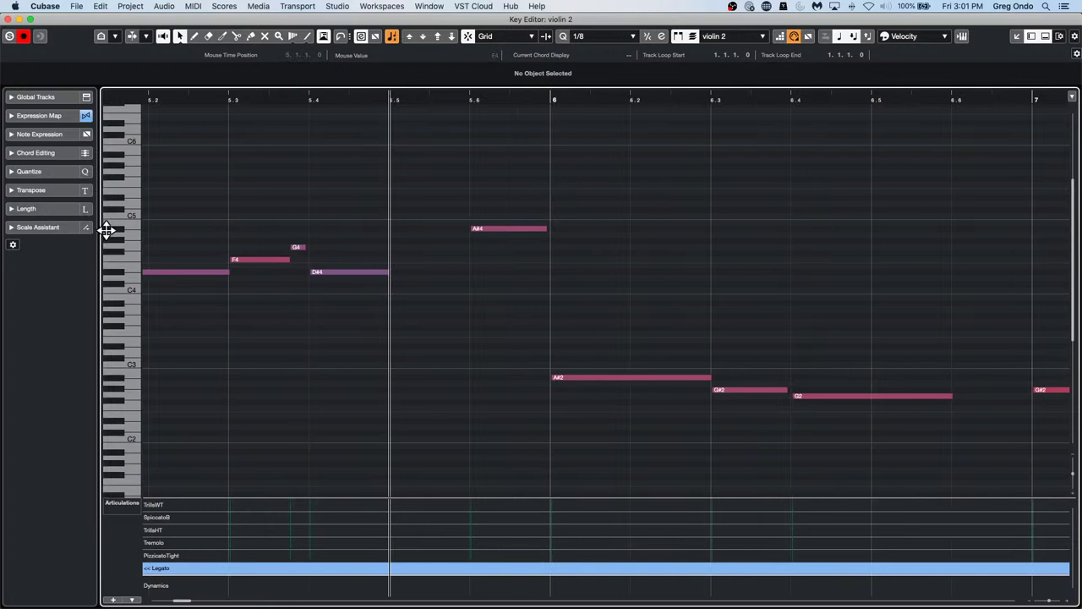
pyautogui.scroll(3, 103, 232)
pyautogui.moveTo(103, 234); pyautogui.dragTo(162, 237)
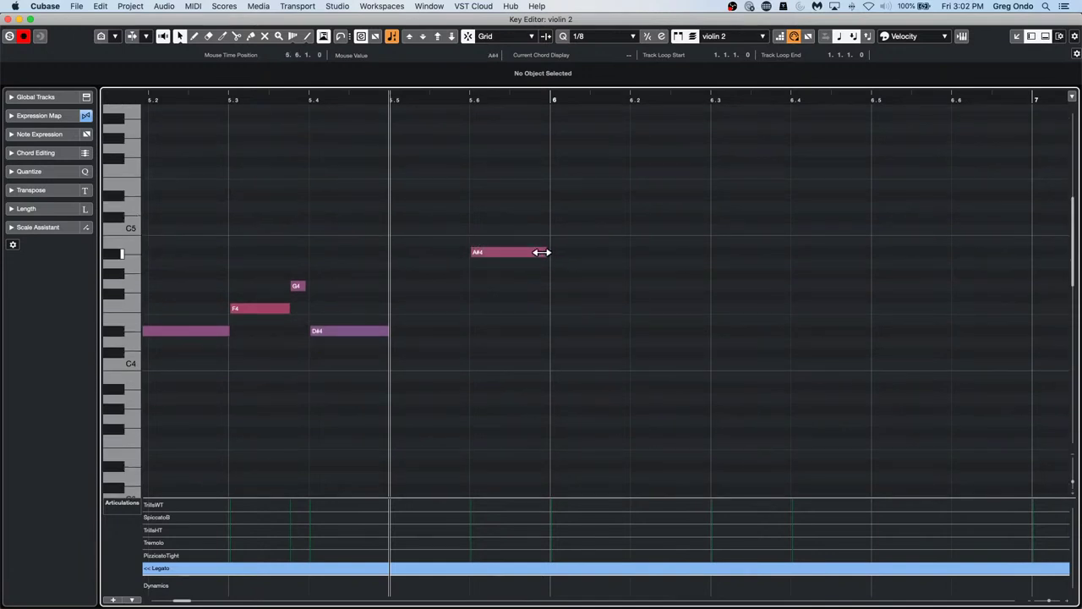
# - Lengthen the A#4 note just before bar 6 to 0.2.0.0
pyautogui.moveTo(545, 252); pyautogui.dragTo(959, 155)
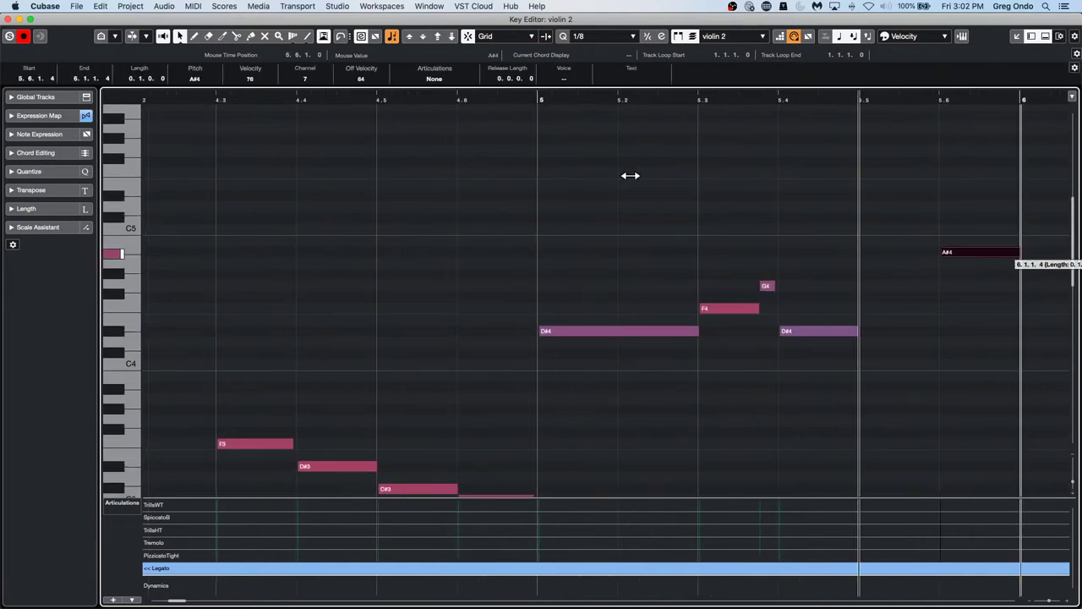
pyautogui.click(518, 93)
pyautogui.moveTo(518, 88); pyautogui.dragTo(514, 41)
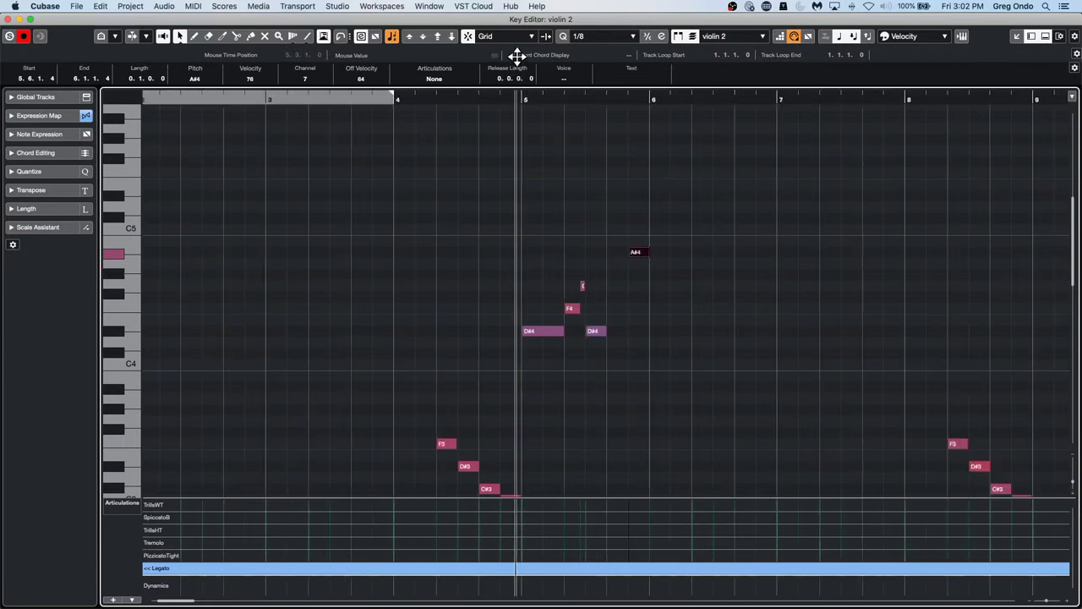
pyautogui.moveTo(638, 252); pyautogui.dragTo(665, 252)
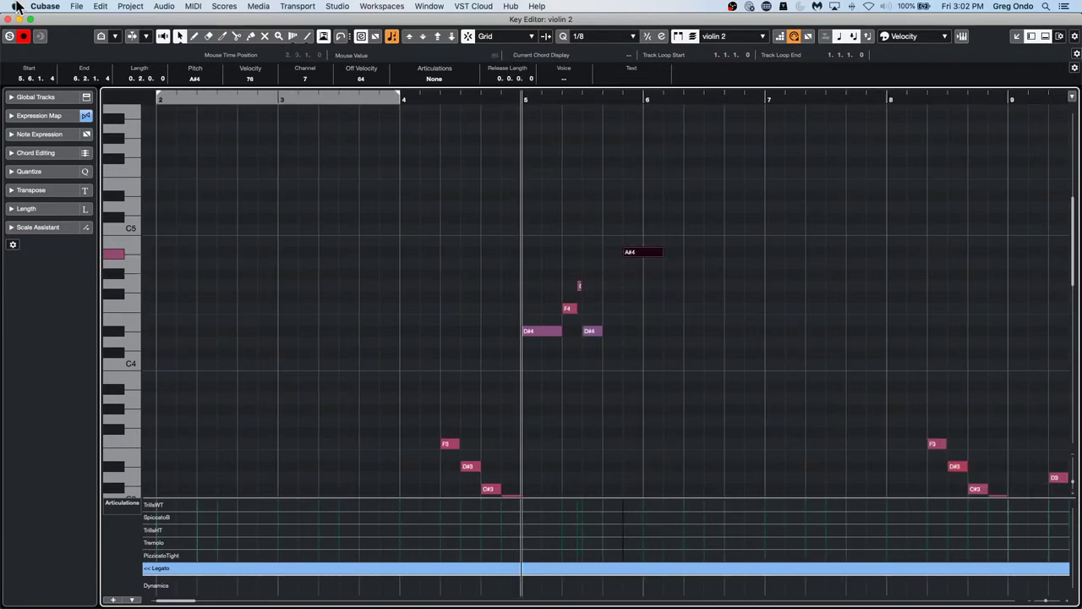
# - Open the Logical Editor and set its action to multiply the Length of notes by 2
pyautogui.click(194, 7)
pyautogui.click(212, 186)
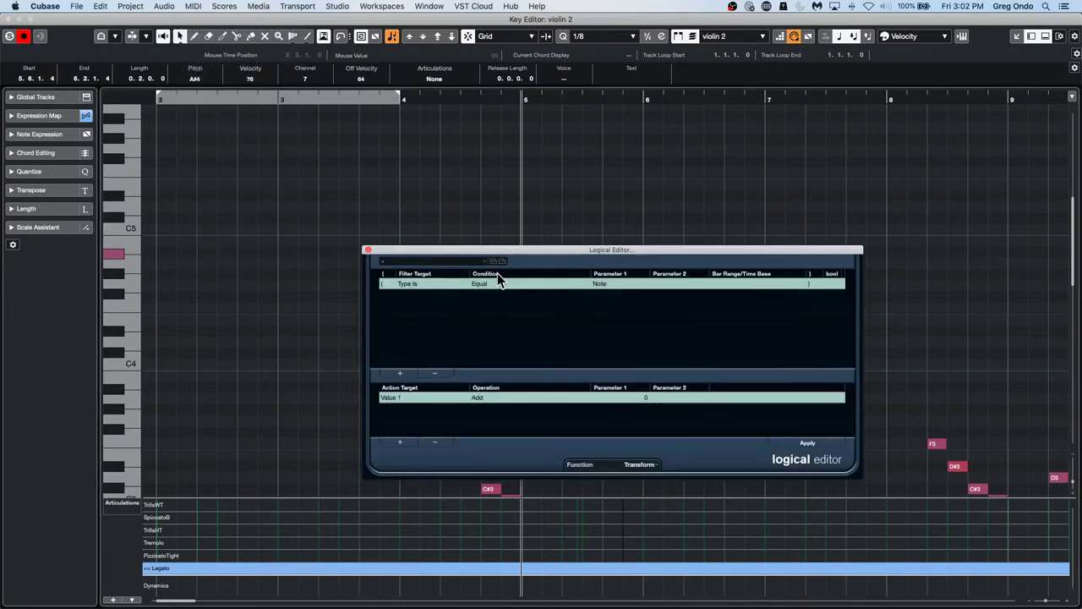
pyautogui.click(383, 396)
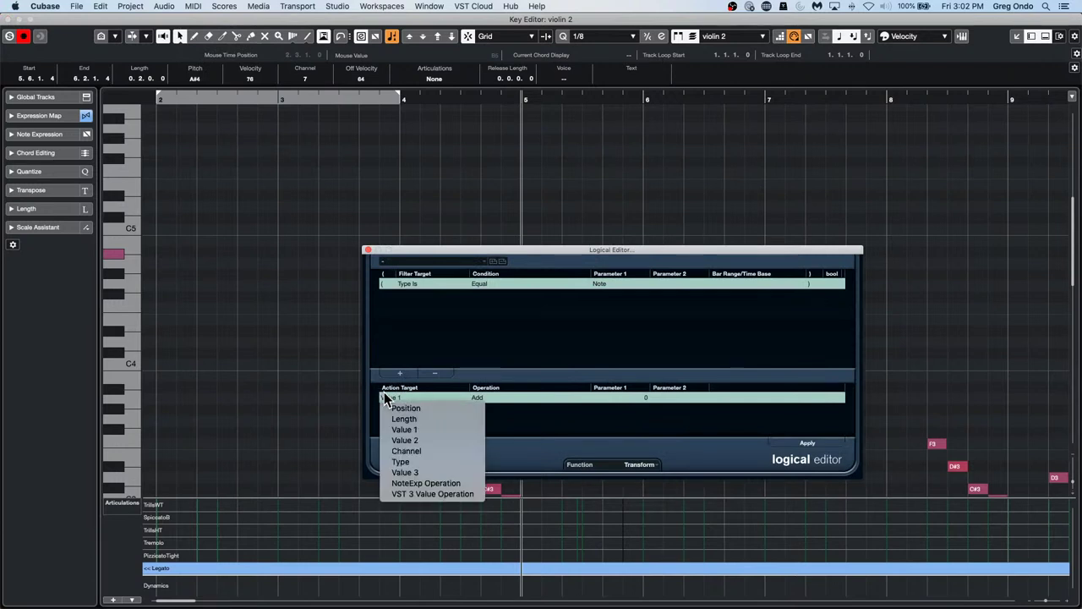
pyautogui.click(433, 417)
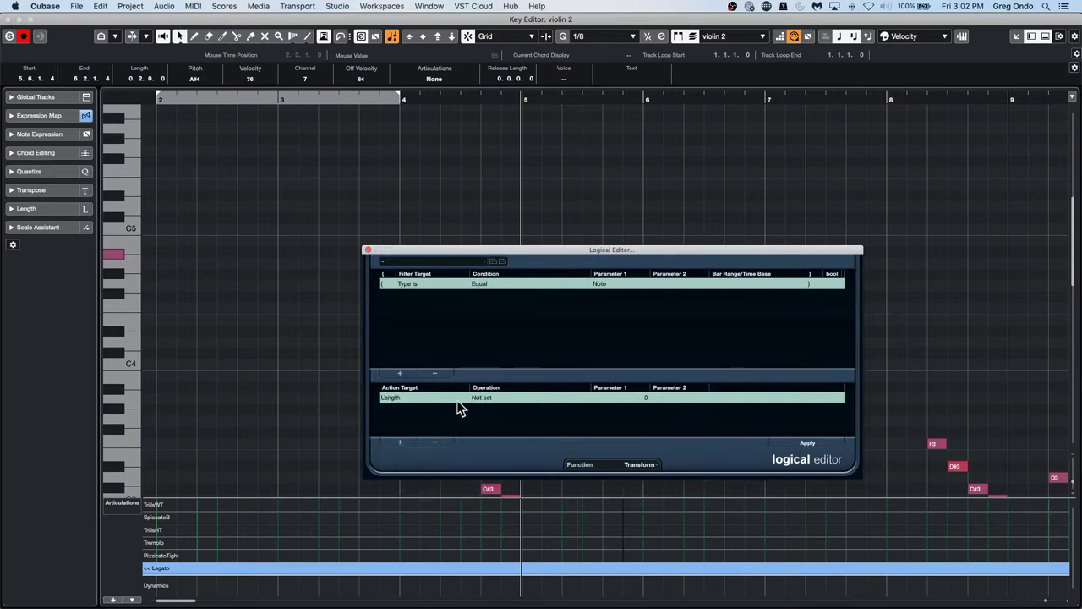
pyautogui.click(458, 401)
pyautogui.click(486, 400)
pyautogui.click(505, 395)
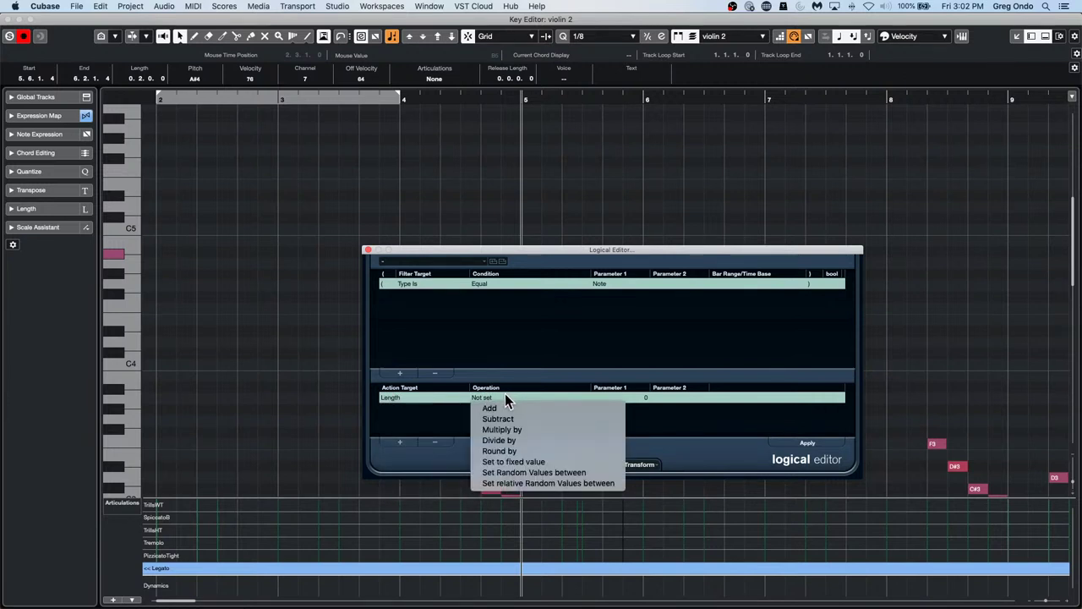
pyautogui.click(507, 428)
pyautogui.click(641, 397)
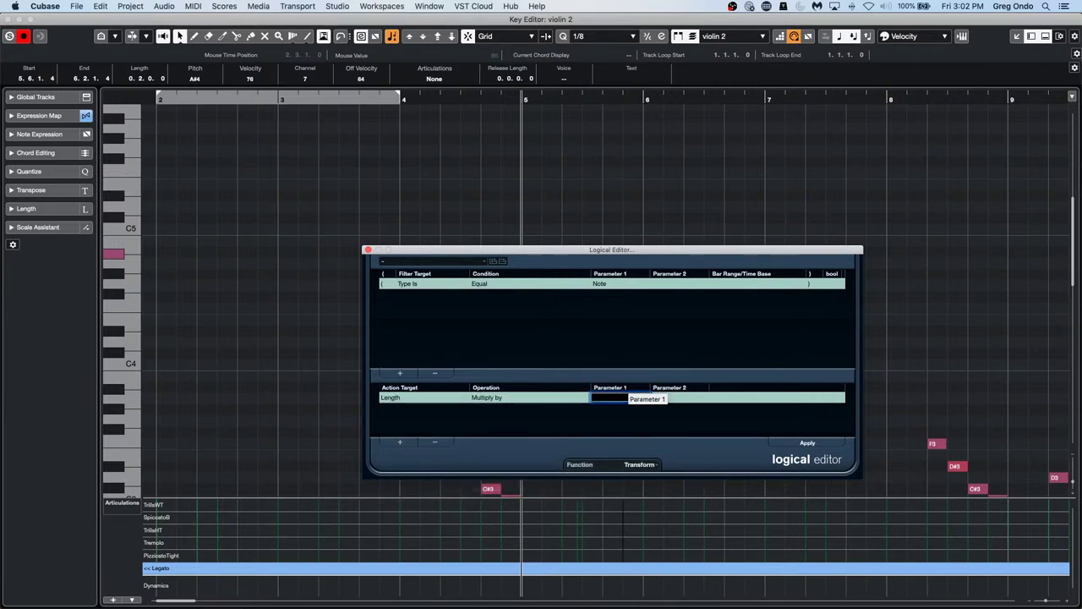
pyautogui.write('2')
pyautogui.press('Return')
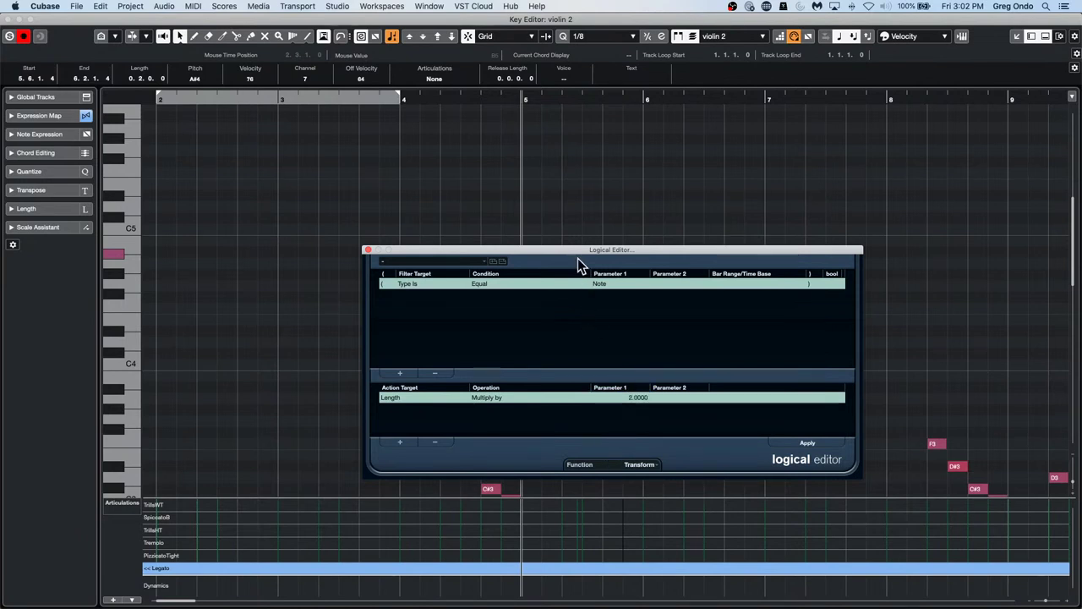
# - Move the Logical Editor away from the selected A#4 note and apply the length doubling to it repeatedly
pyautogui.moveTo(578, 251); pyautogui.dragTo(371, 270)
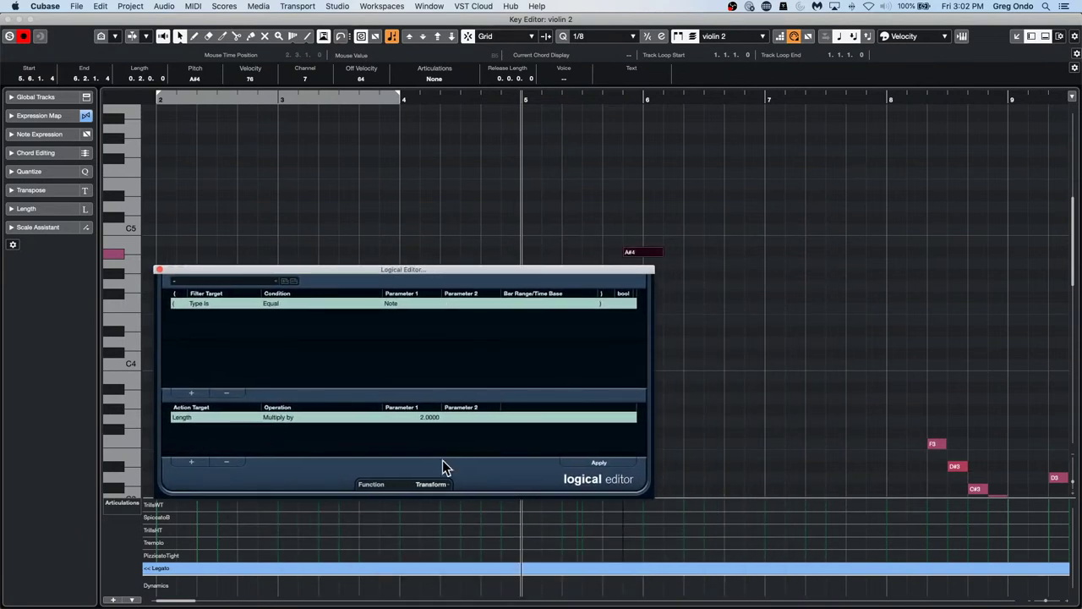
pyautogui.click(597, 463)
pyautogui.click(597, 463)
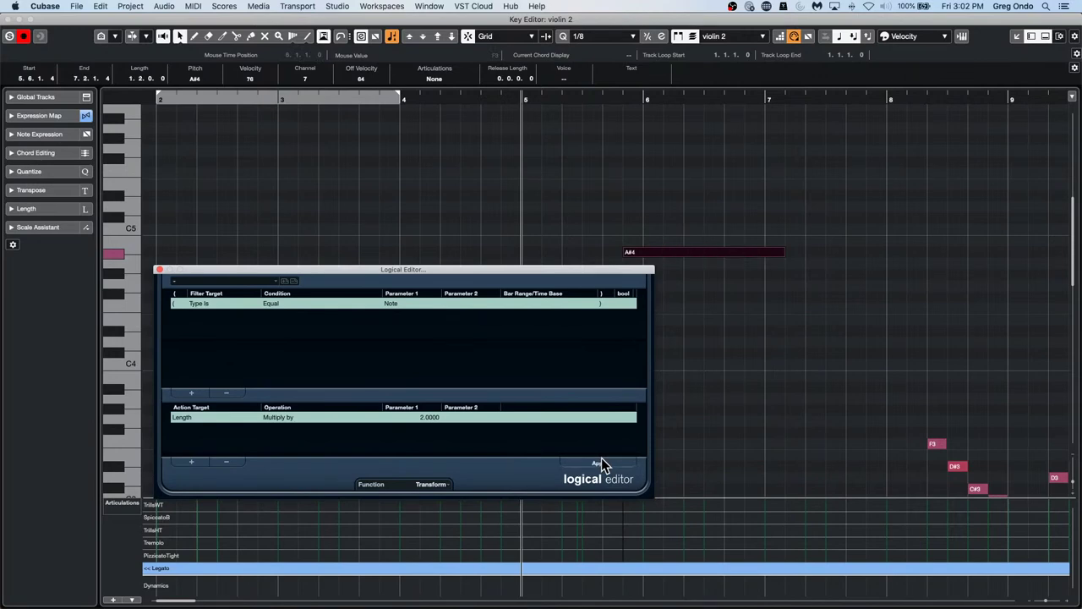
pyautogui.click(598, 464)
pyautogui.click(598, 463)
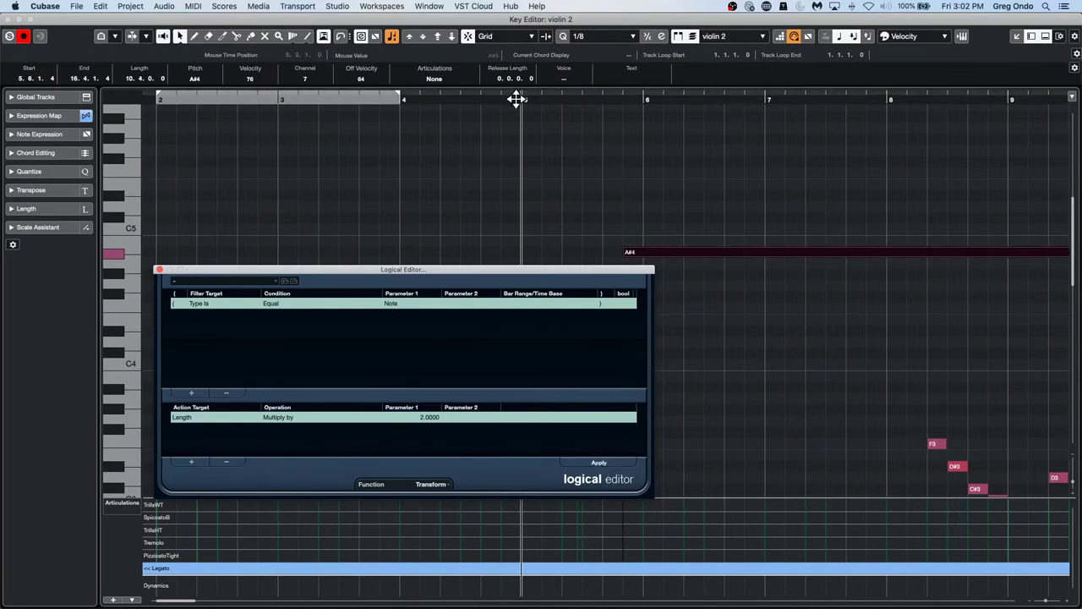
pyautogui.moveTo(514, 96); pyautogui.dragTo(524, 72)
pyautogui.click(597, 463)
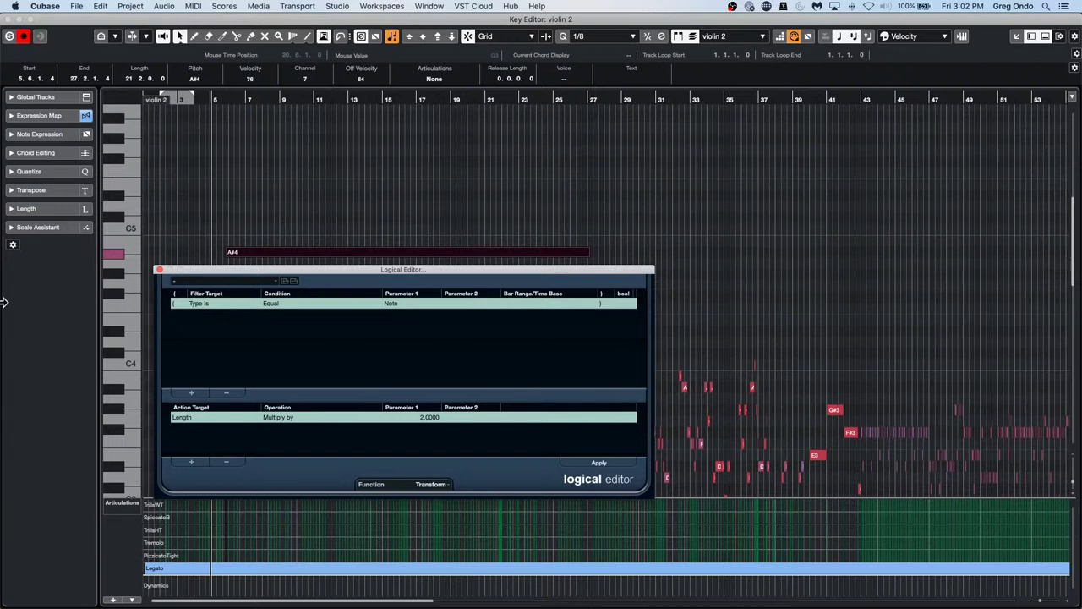
# - Undo the repeated length doublings and the manual lengthening of the A#4 note
pyautogui.press('super+z')
pyautogui.press('super+z')
pyautogui.press('super+z')
pyautogui.press('super+z')
pyautogui.press('super+z')
pyautogui.press('super+z')
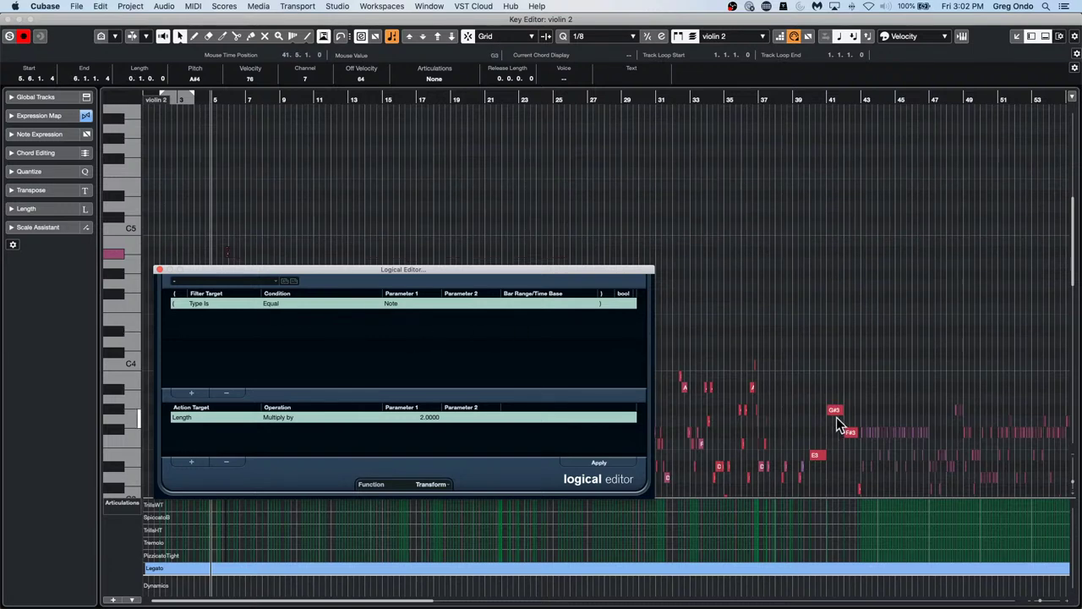
# - Lengthen the G#3 note at bar 41 to 2.2.0.0, and vary its length value through different bar and beat settings
pyautogui.moveTo(839, 412); pyautogui.dragTo(862, 413)
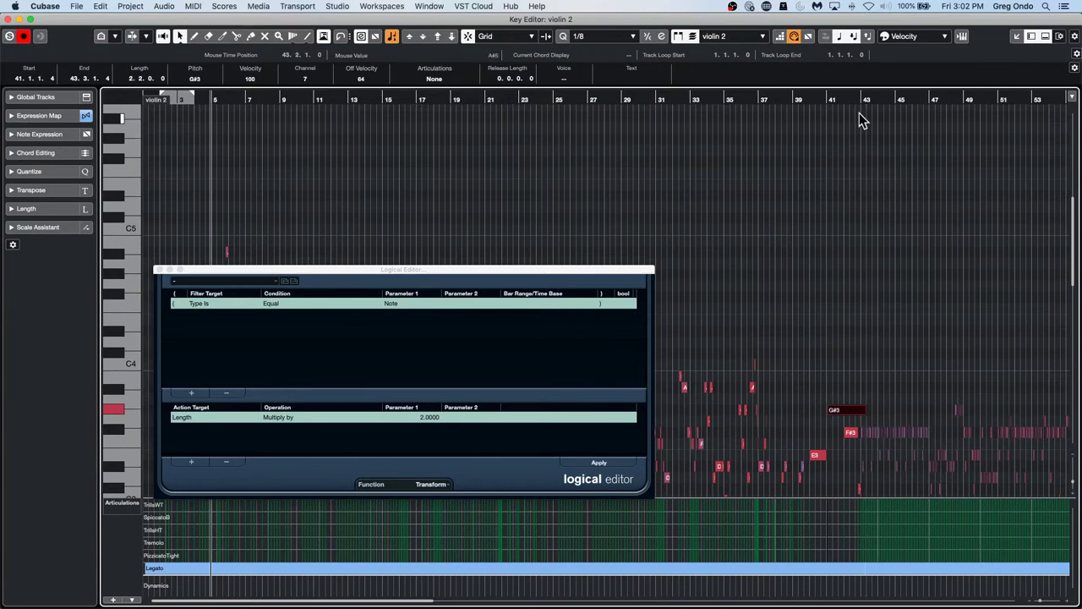
pyautogui.moveTo(828, 99); pyautogui.dragTo(833, 152)
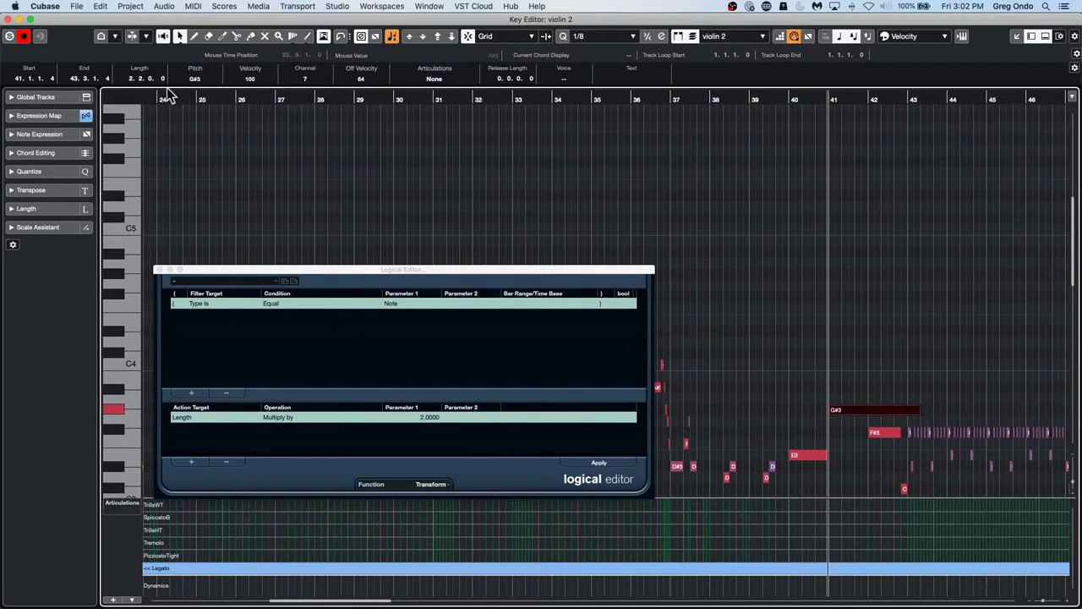
pyautogui.scroll(-3, 140, 78)
pyautogui.scroll(2, 140, 79)
pyautogui.scroll(-2, 149, 83)
pyautogui.scroll(-2, 150, 83)
pyautogui.scroll(-2, 150, 83)
pyautogui.scroll(1, 71, 79)
pyautogui.scroll(1, 83, 78)
pyautogui.scroll(2, 95, 79)
pyautogui.scroll(-1, 96, 79)
pyautogui.scroll(1, 133, 78)
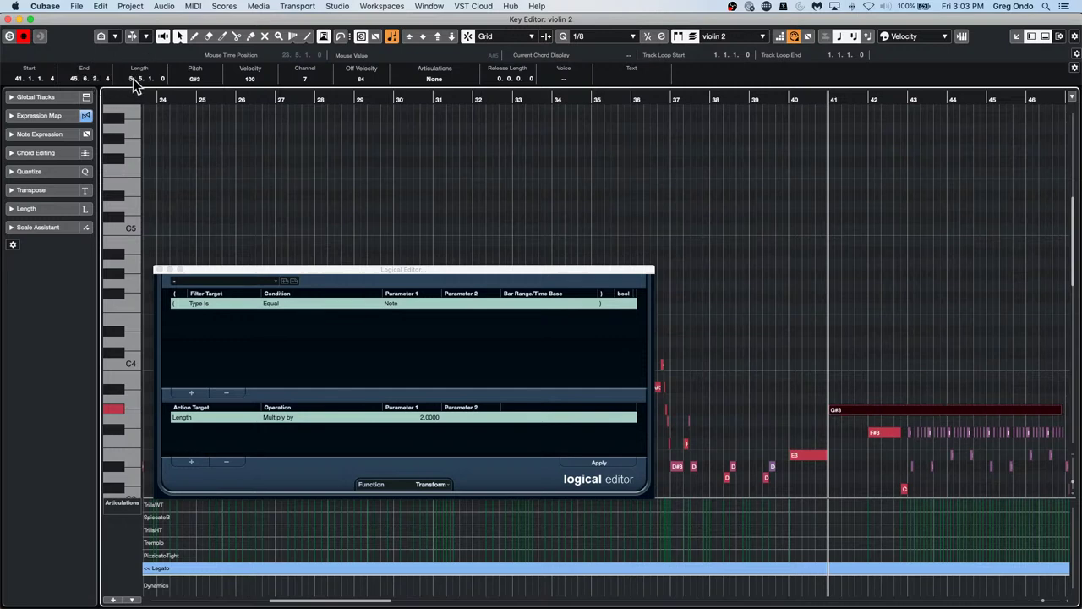
pyautogui.scroll(1, 135, 79)
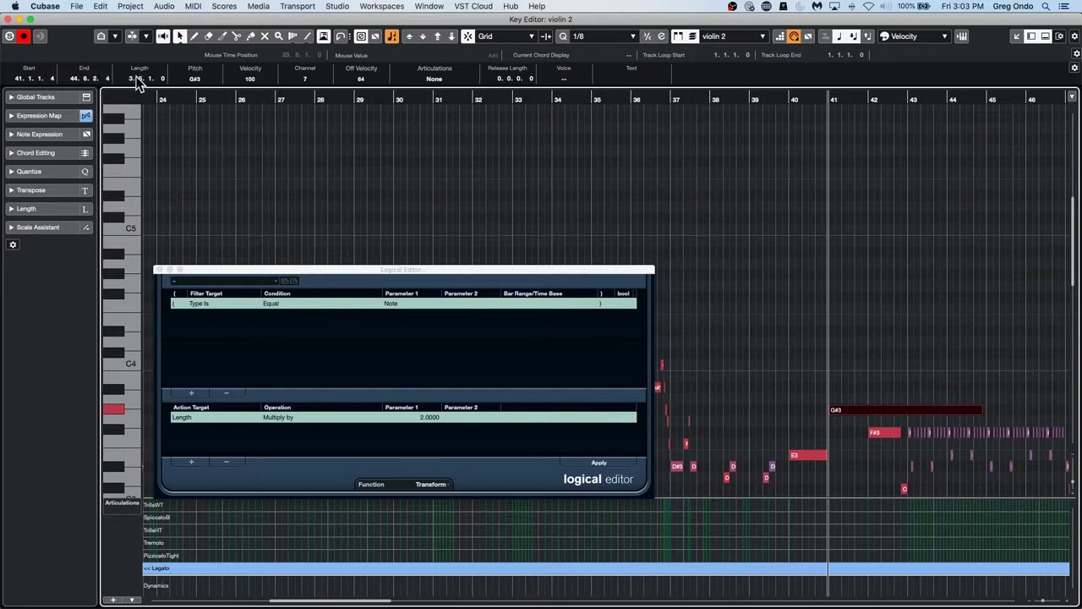
pyautogui.scroll(1, 141, 79)
# - Close the Key Editor and the Logical Editor, and open the recent project jump off.cpr as the active project
pyautogui.click(9, 18)
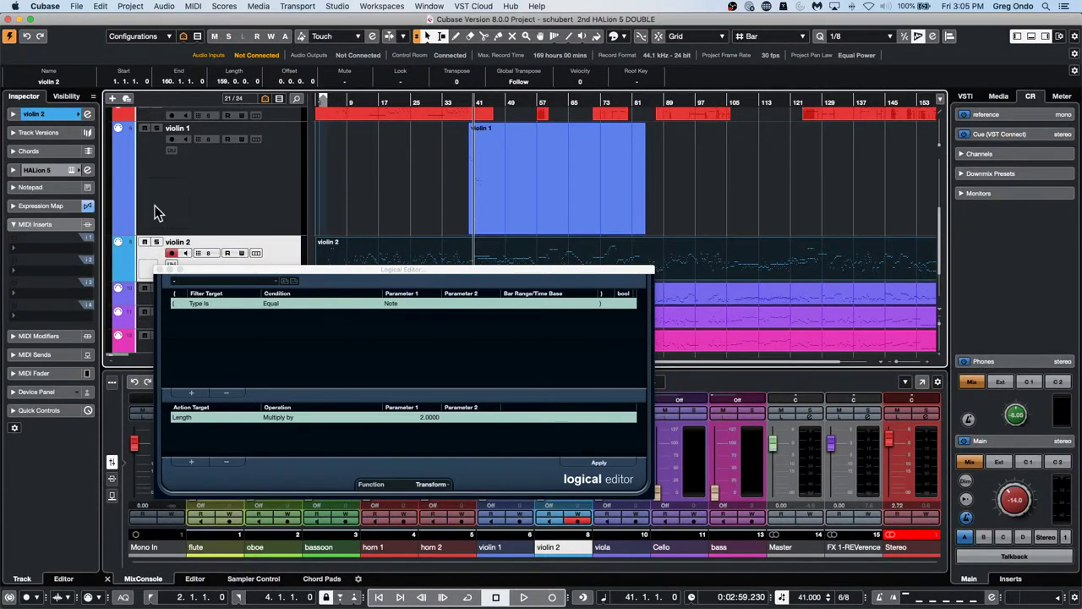
pyautogui.click(160, 268)
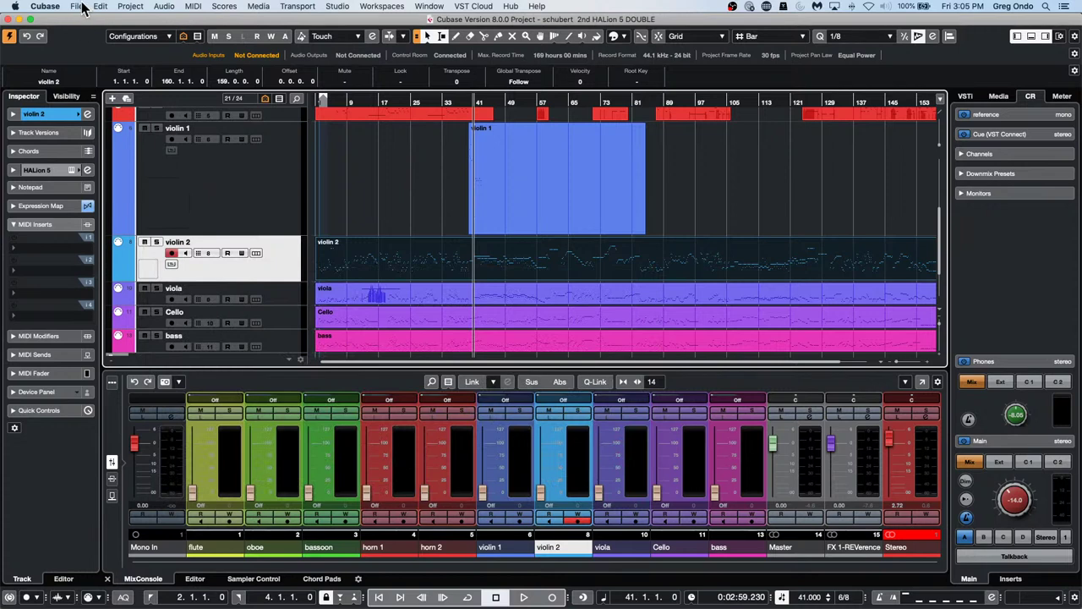
pyautogui.click(81, 7)
pyautogui.moveTo(132, 219)
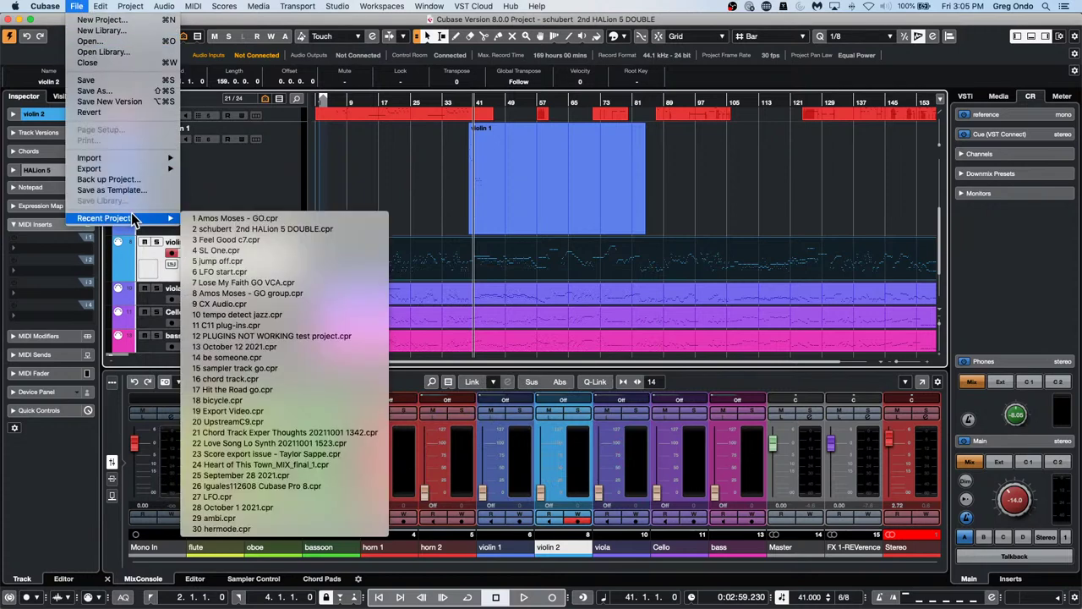
pyautogui.click(279, 265)
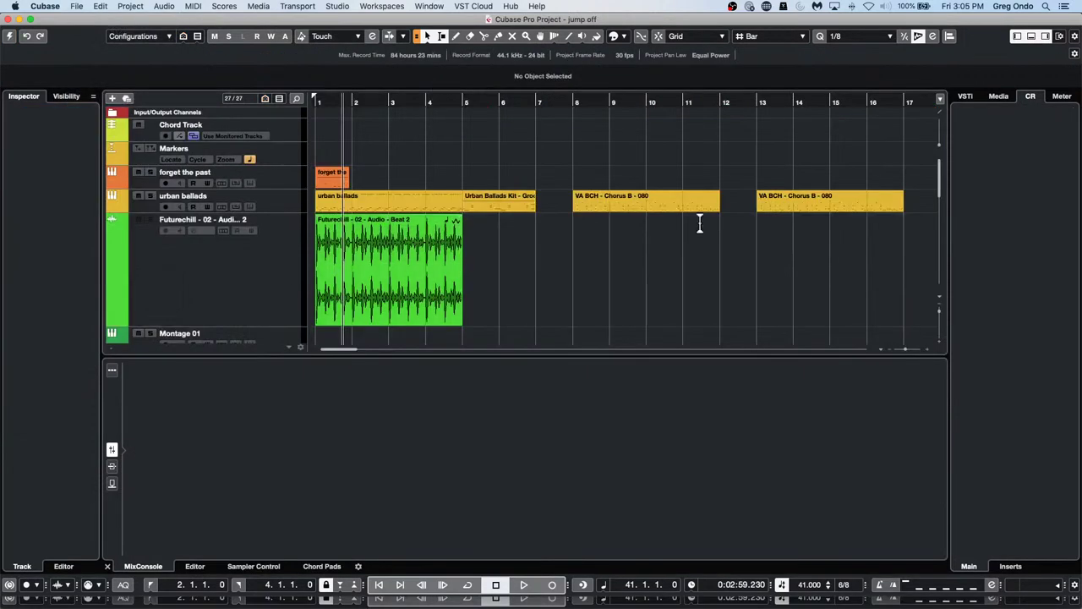
pyautogui.click(11, 36)
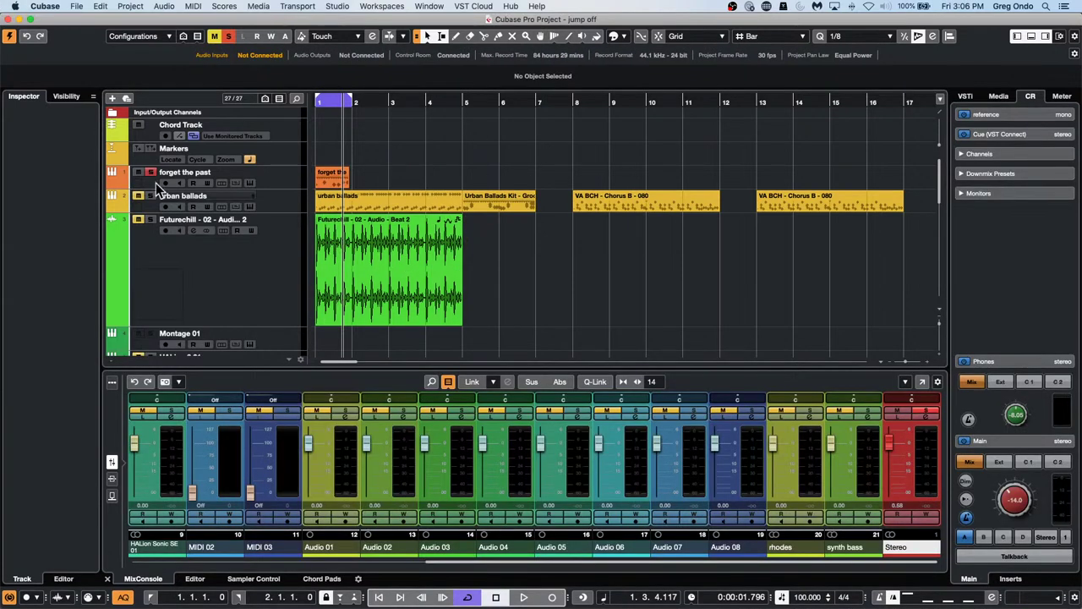
# - Erase the part on the forget the past track and select that track
pyautogui.rightClick(319, 176)
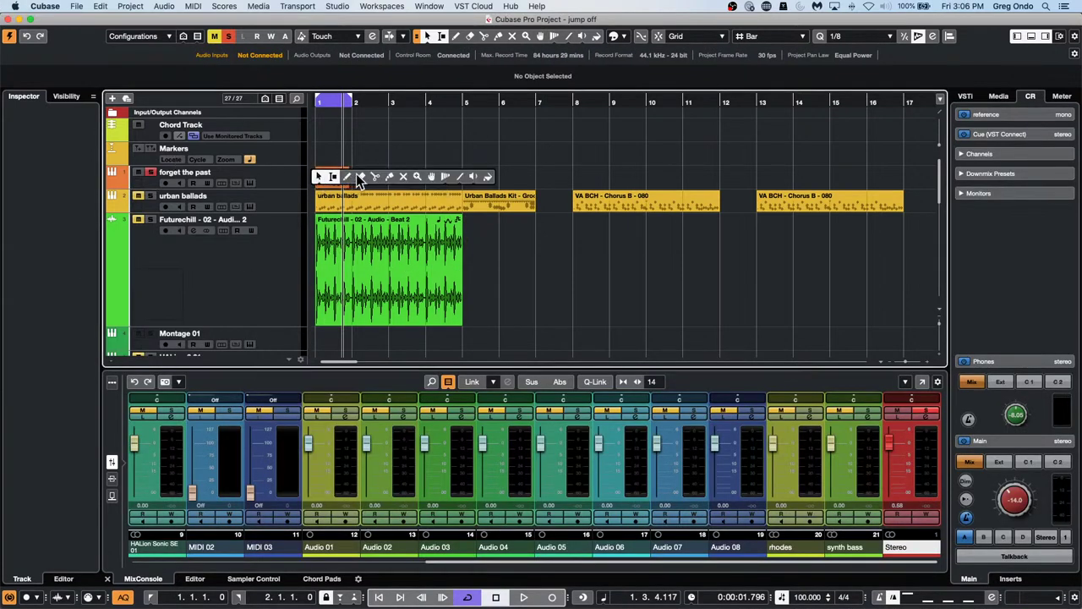
pyautogui.click(361, 175)
pyautogui.click(262, 180)
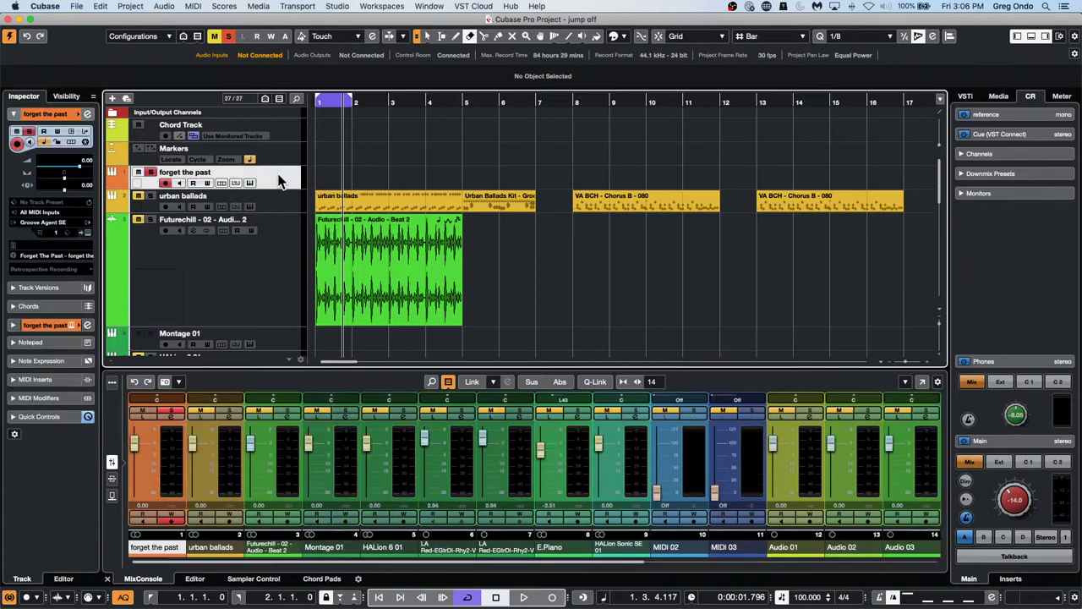
# - Open and close the forget the past track's channel settings, and show its Groove Agent SE instrument
pyautogui.click(86, 114)
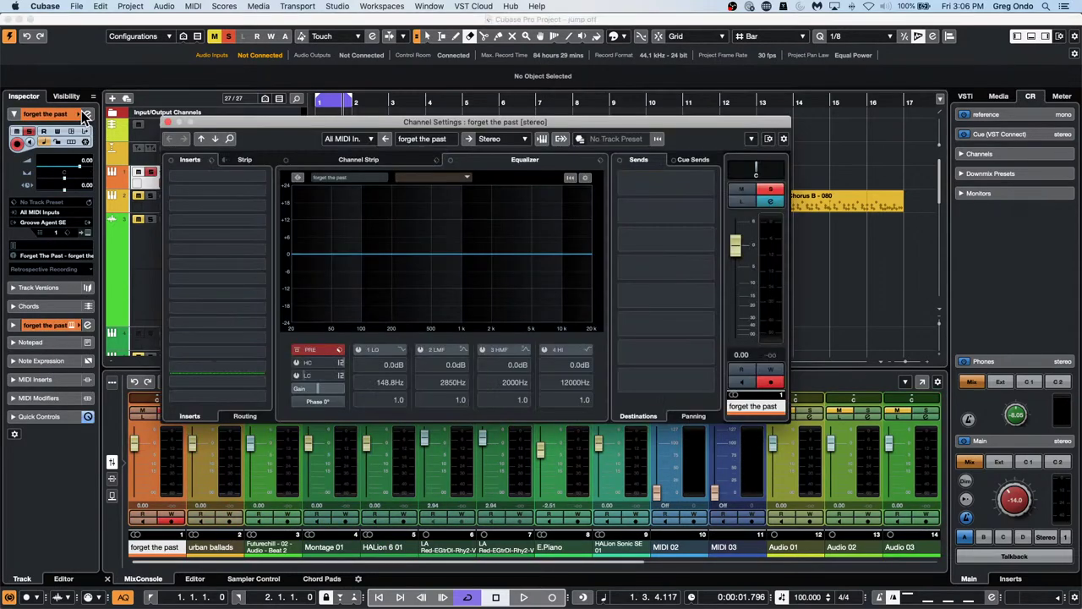
pyautogui.click(169, 123)
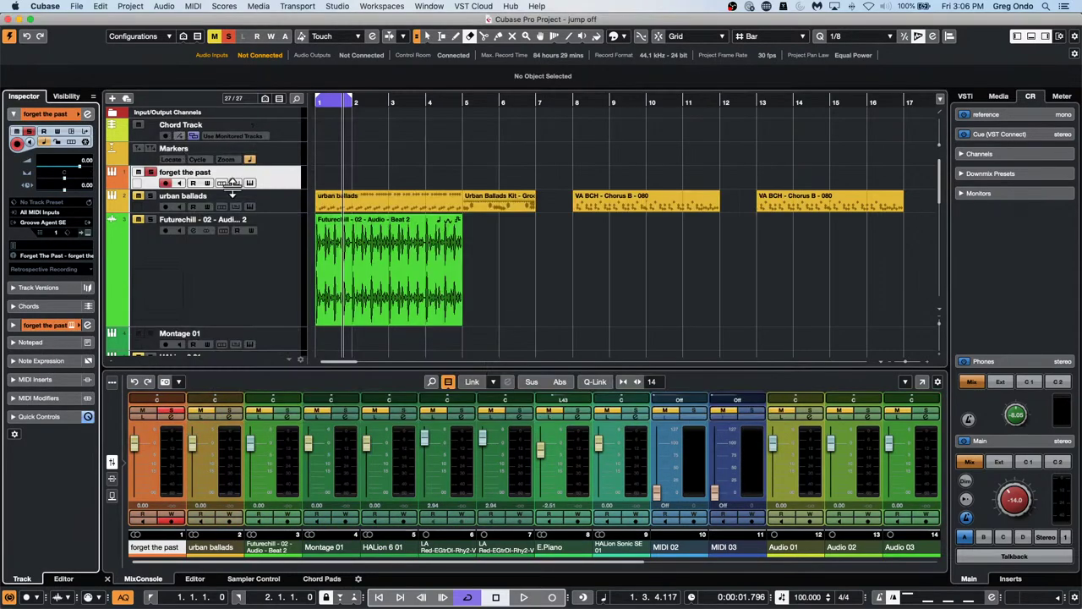
pyautogui.click(252, 183)
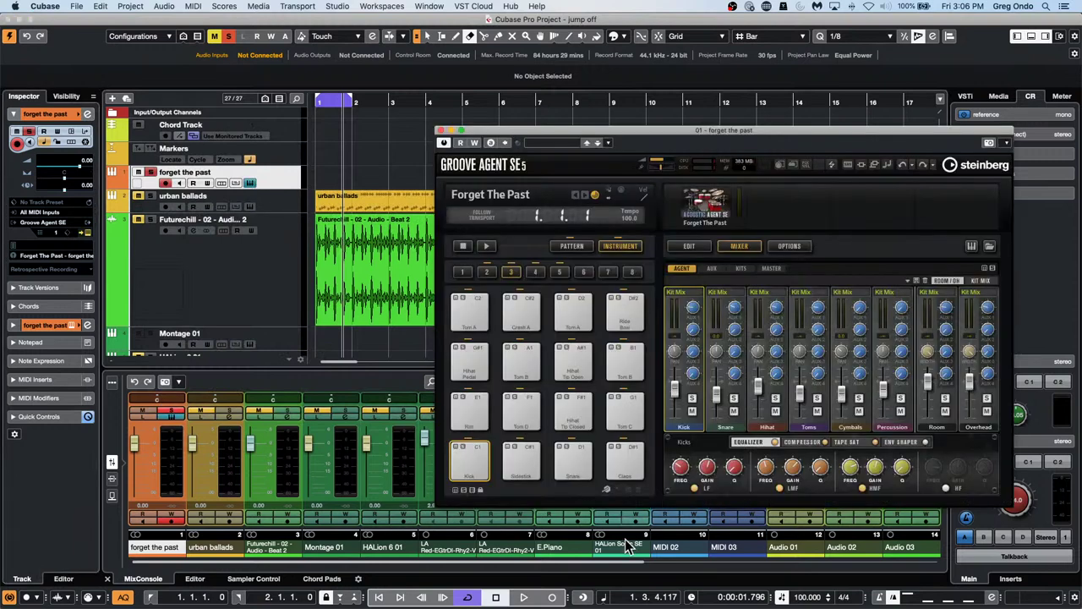
# - Audition the Kick and Rim pads in Groove Agent SE and adjust the Main monitoring level
pyautogui.click(467, 461)
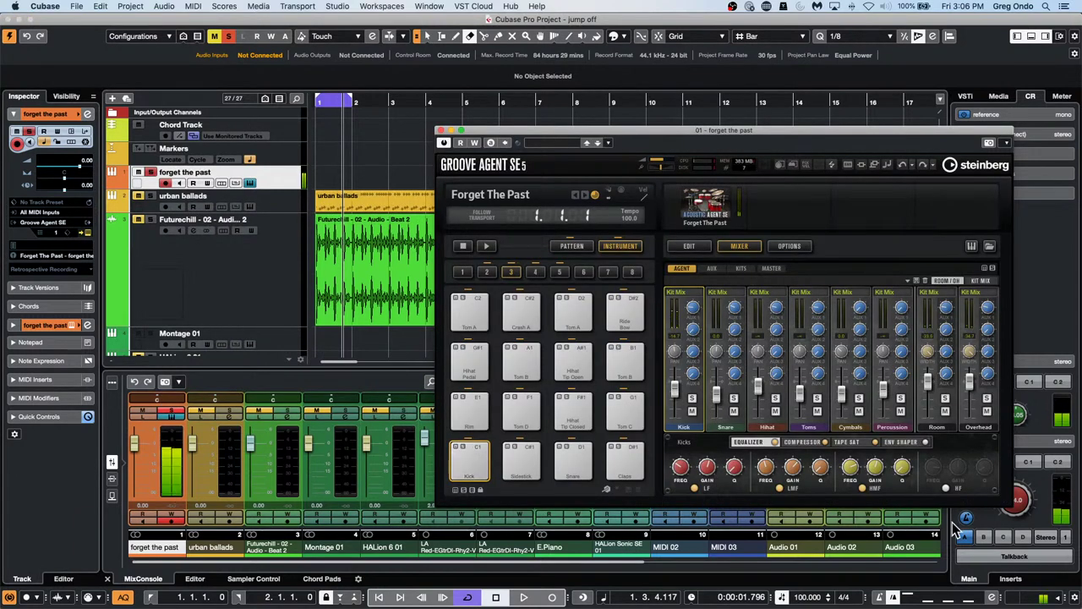
pyautogui.click(1027, 494)
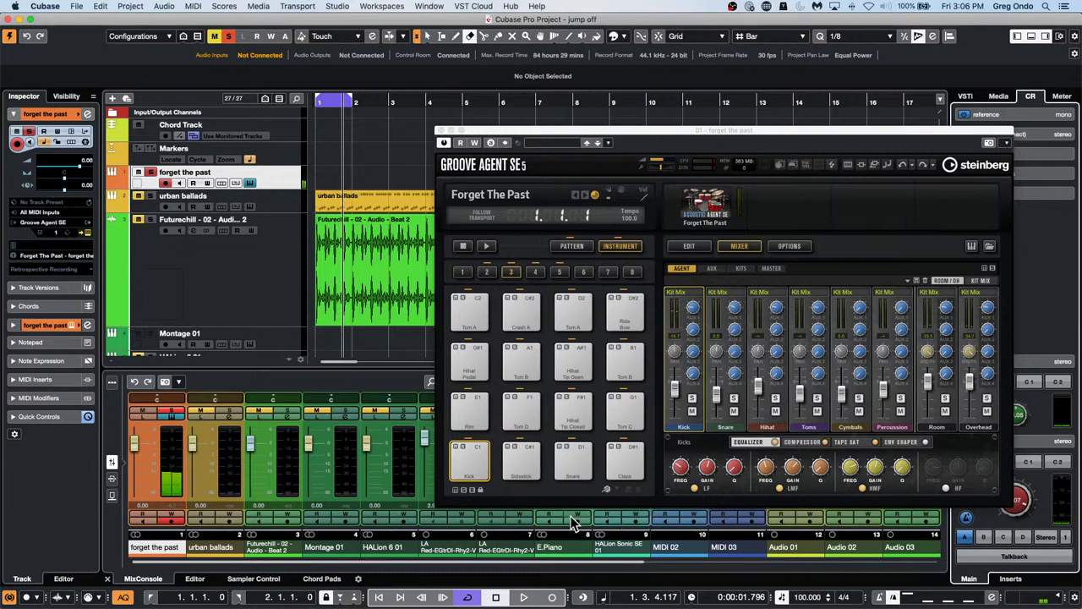
pyautogui.click(463, 456)
pyautogui.click(484, 407)
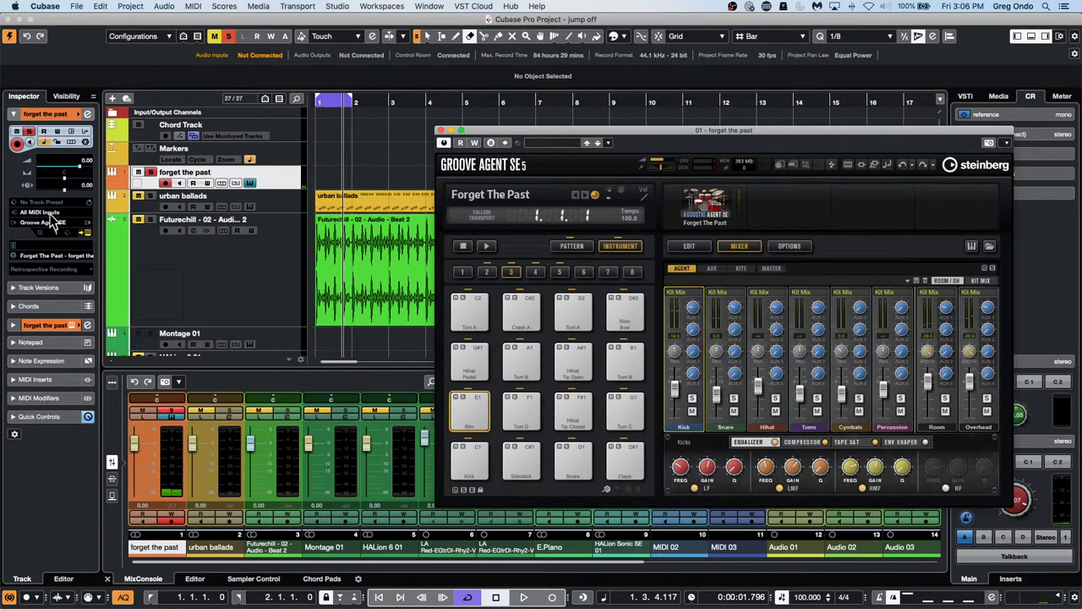
# - Audition the Kick pad and set the forget the past track's MIDI input to 01. forget the past - MIDI Out
pyautogui.click(475, 464)
pyautogui.click(476, 458)
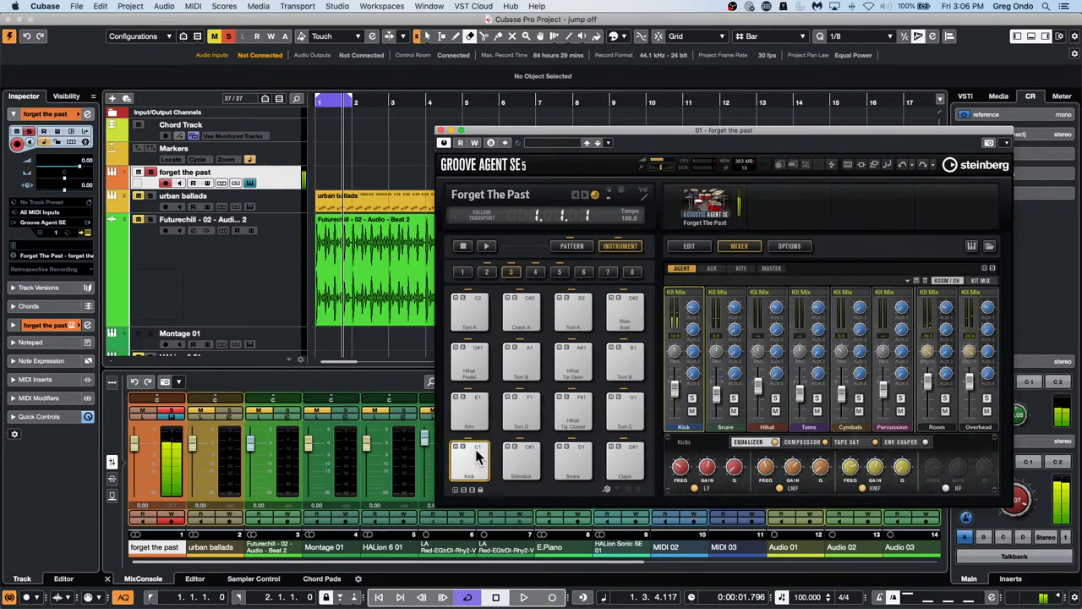
pyautogui.click(476, 454)
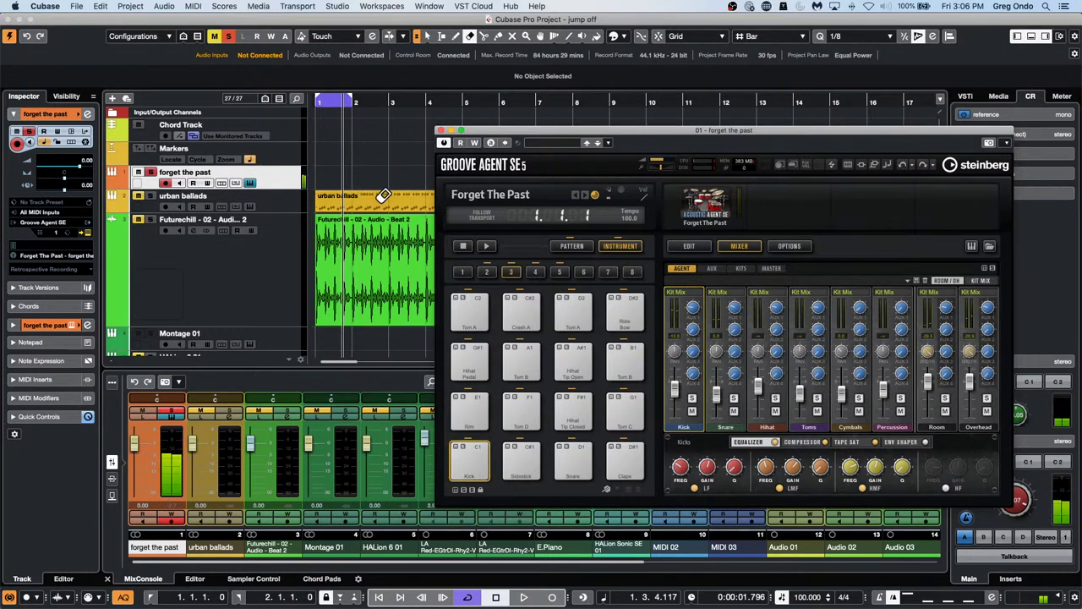
pyautogui.click(37, 212)
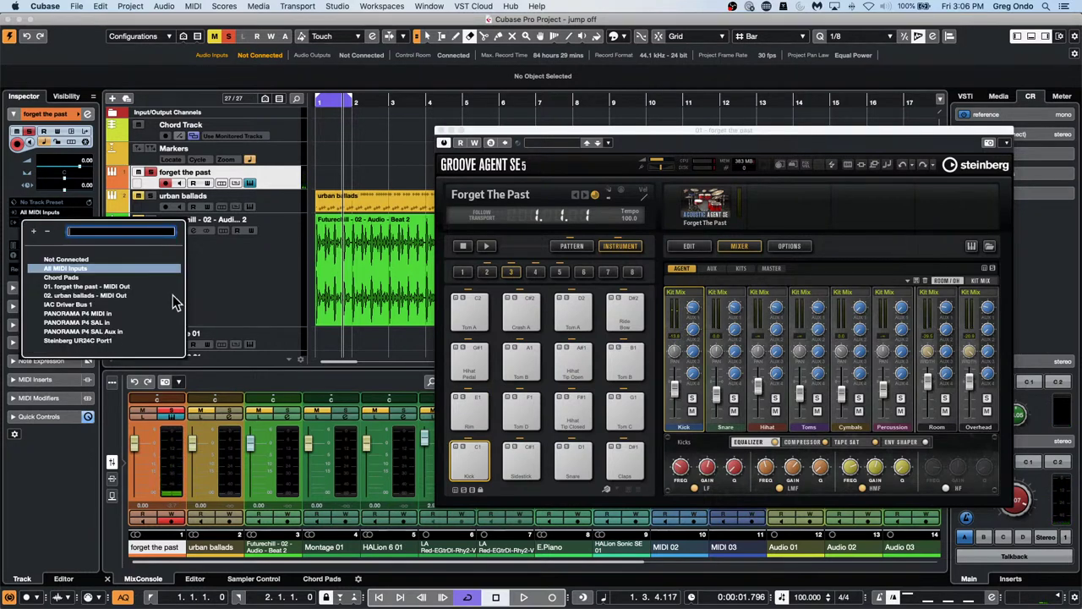
pyautogui.click(113, 286)
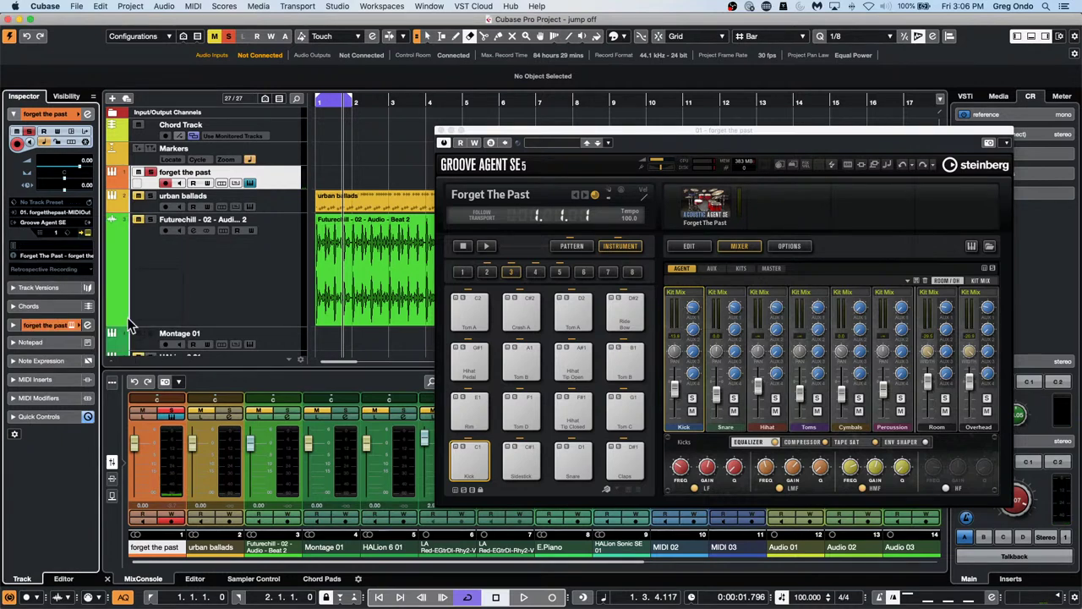
# - Record Kick, Tom D, Hihat Tip Closed, Rim, Hihat Tip Open, Tom A and Crash A pad hits onto the forget the past track in cycle
pyautogui.click(525, 600)
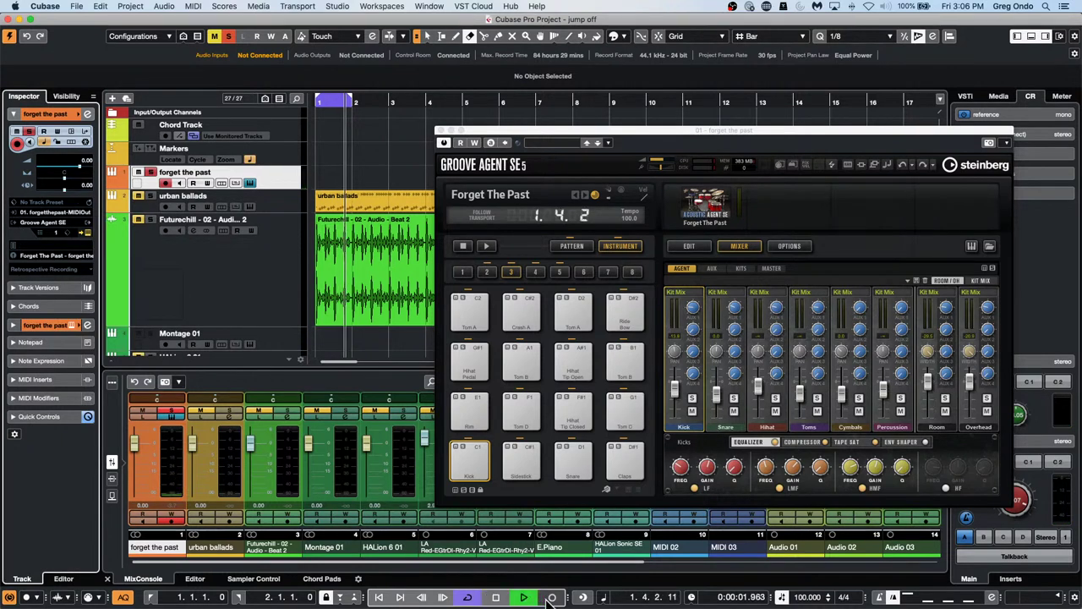
pyautogui.click(552, 598)
pyautogui.click(479, 464)
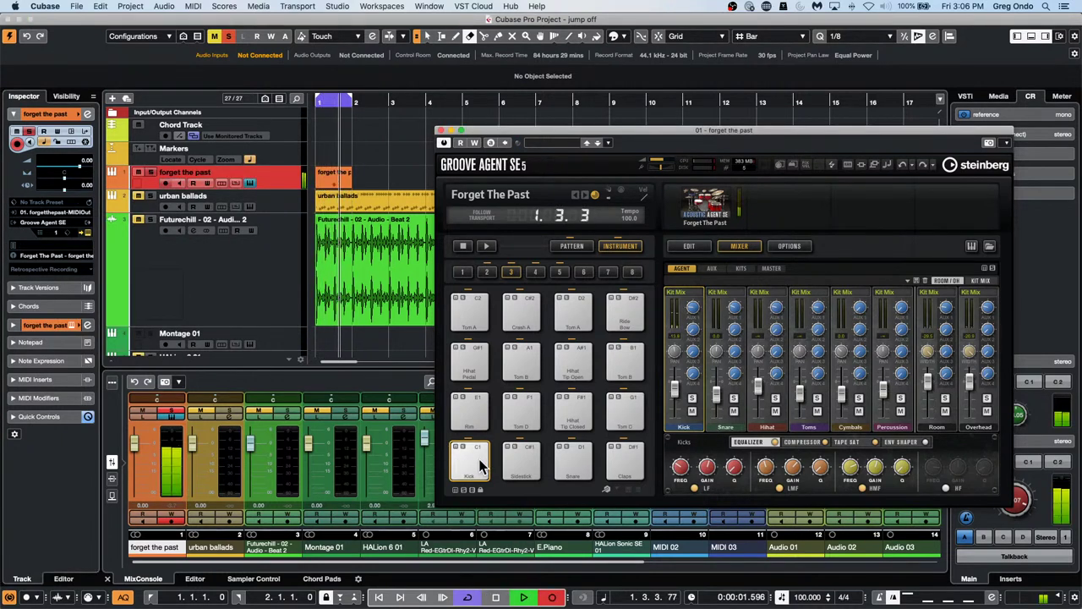
pyautogui.click(480, 464)
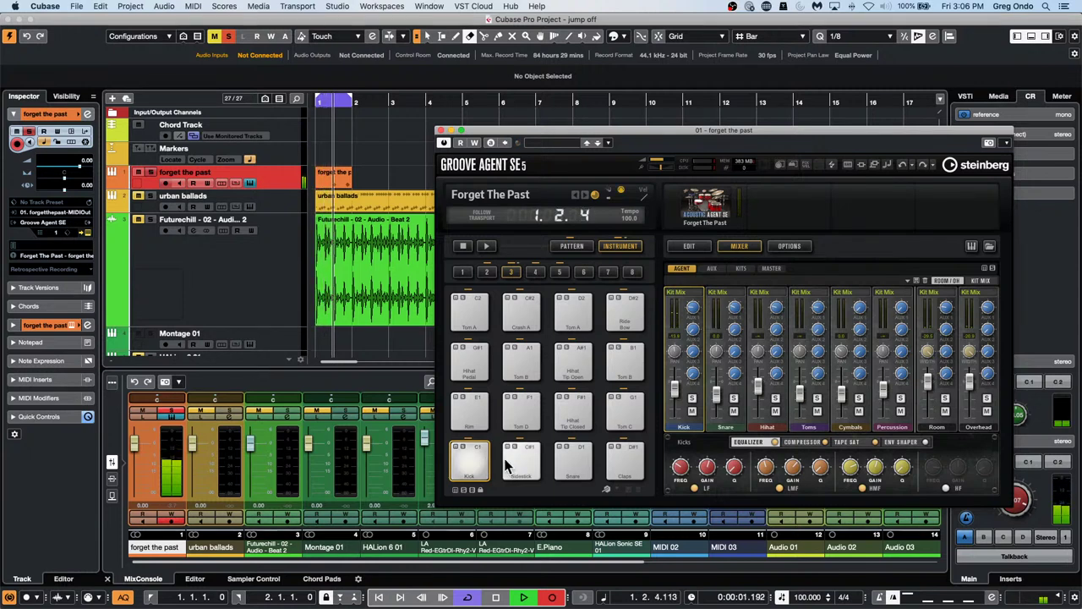
pyautogui.click(524, 412)
pyautogui.click(589, 417)
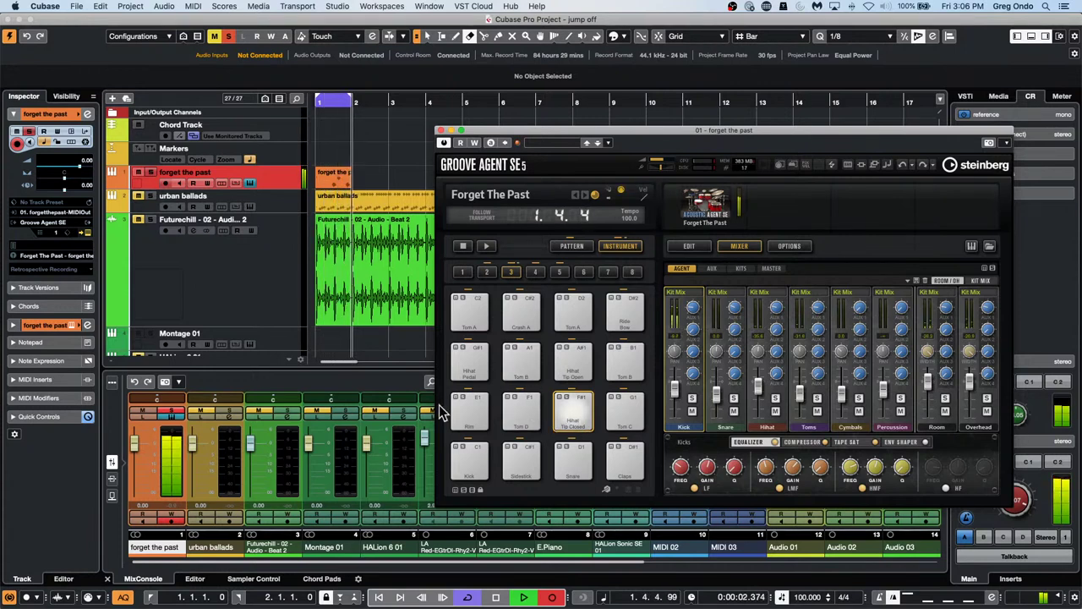
pyautogui.click(467, 411)
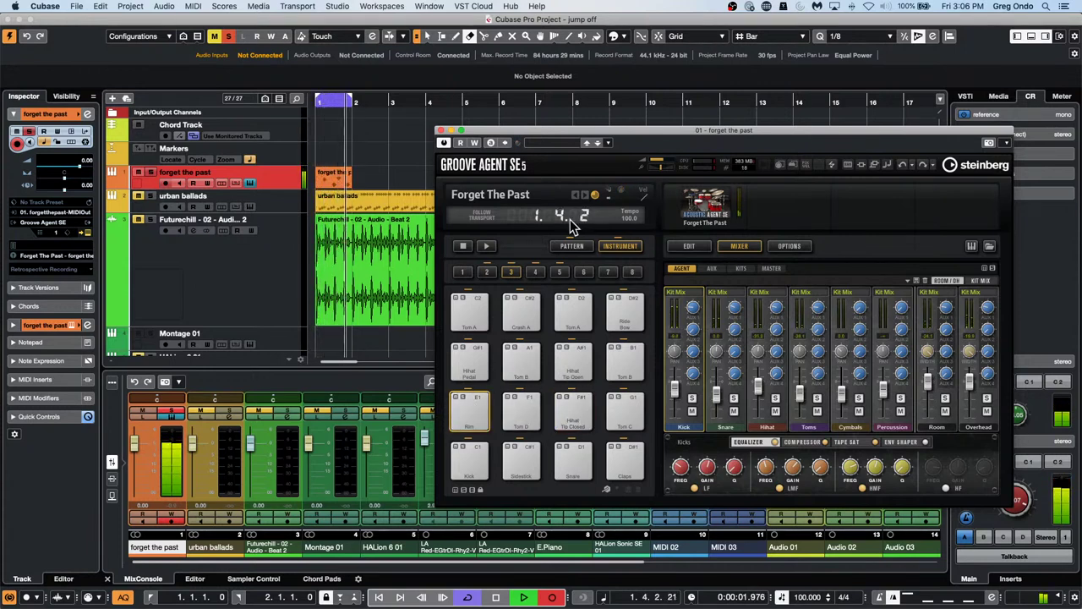
pyautogui.click(580, 362)
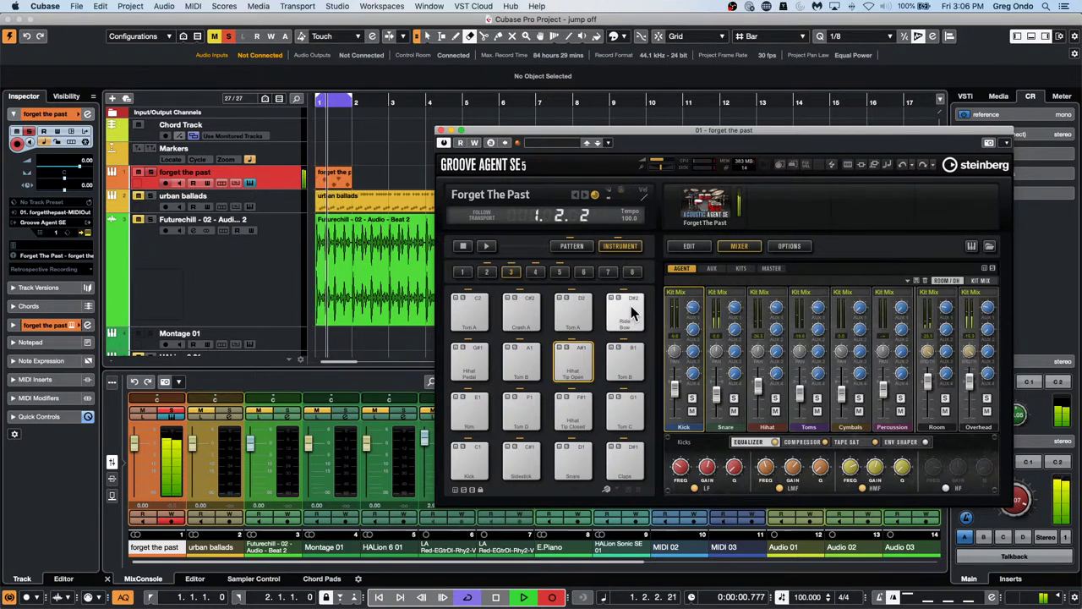
pyautogui.click(579, 315)
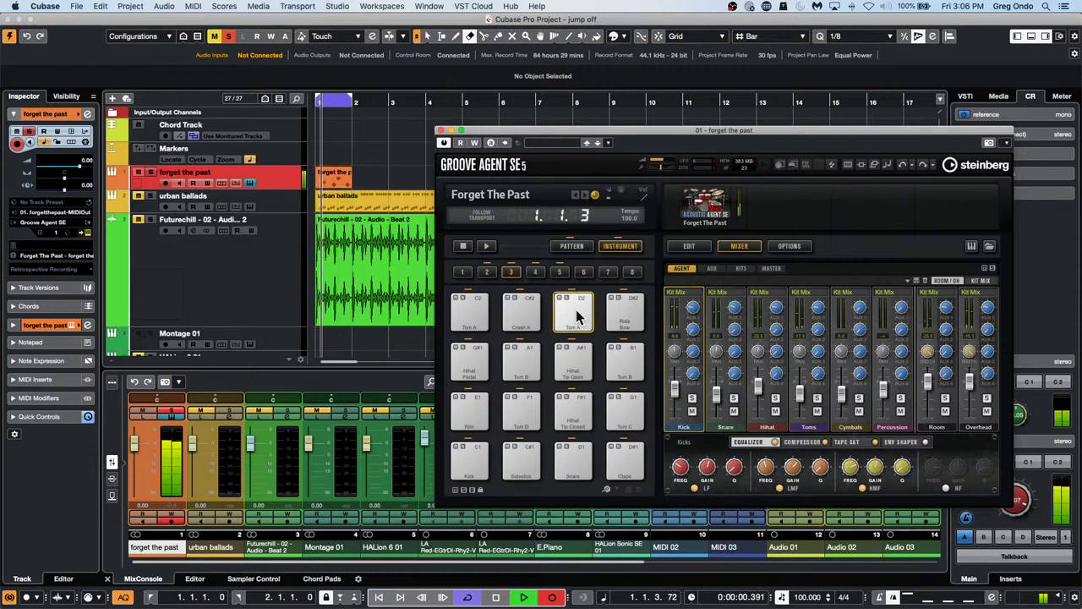
pyautogui.click(531, 311)
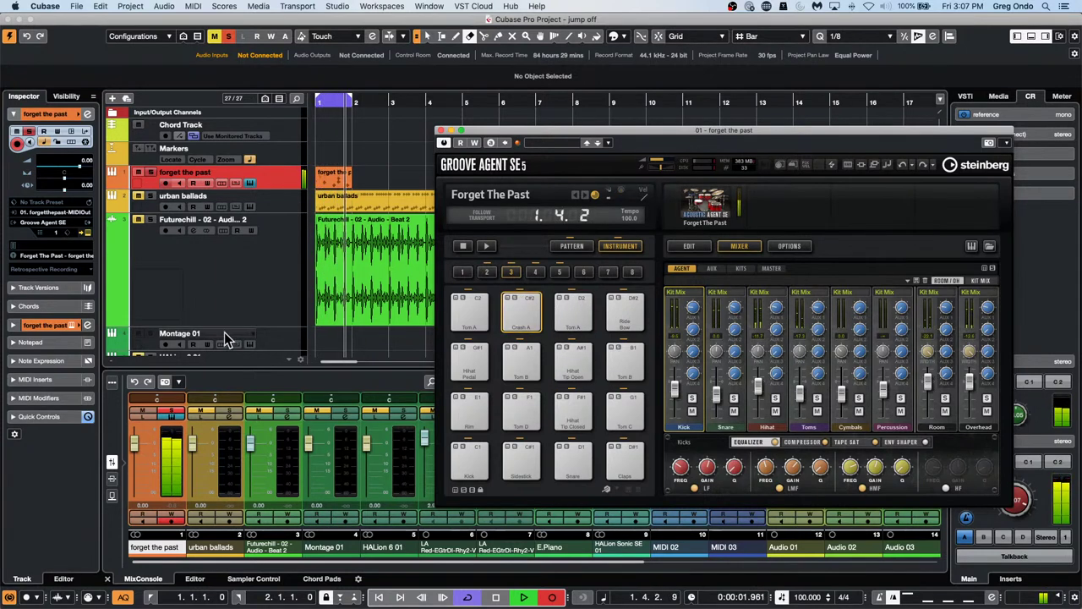
pyautogui.press('KP_Multiply')
pyautogui.press('space')
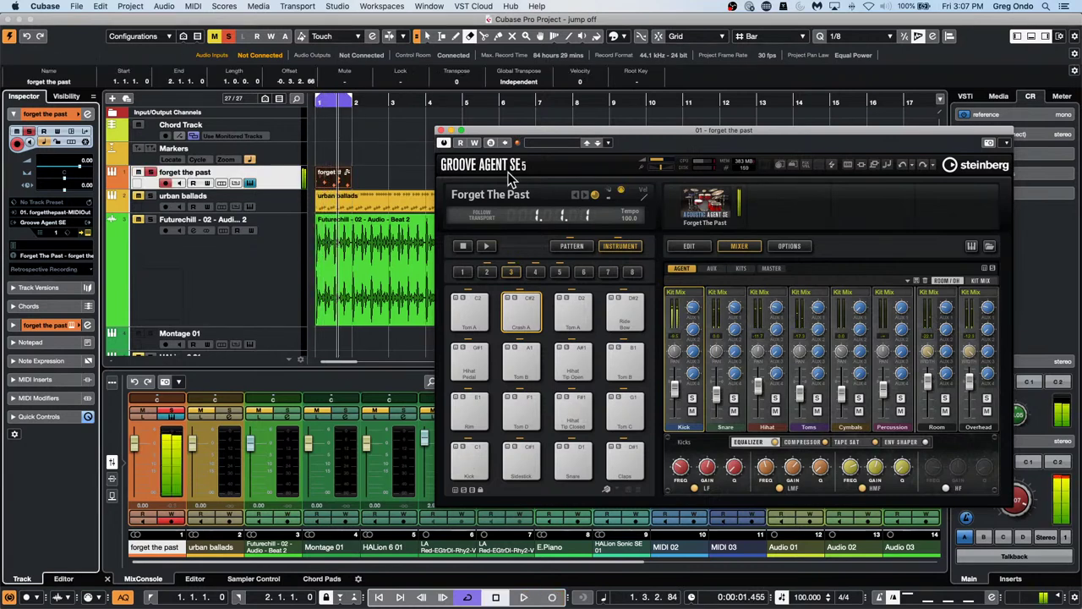
pyautogui.click(68, 212)
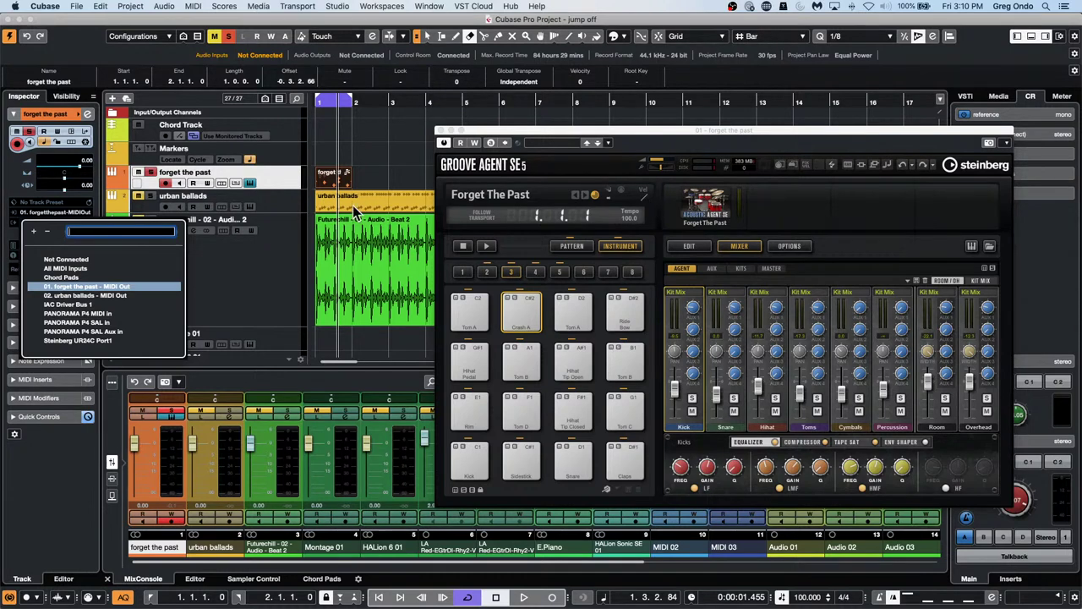
pyautogui.click(337, 180)
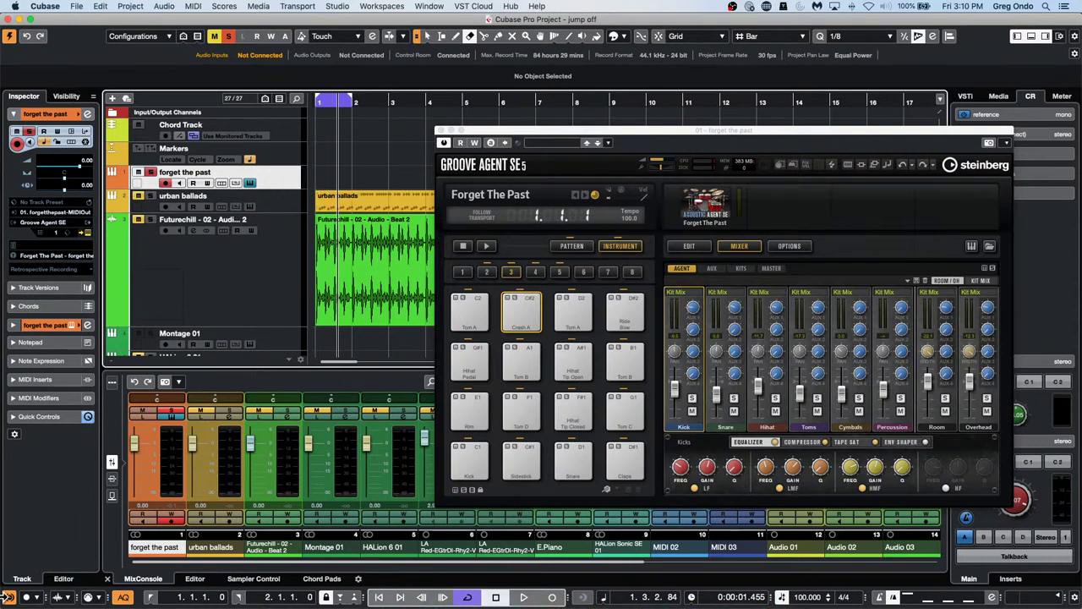
pyautogui.press('super+z')
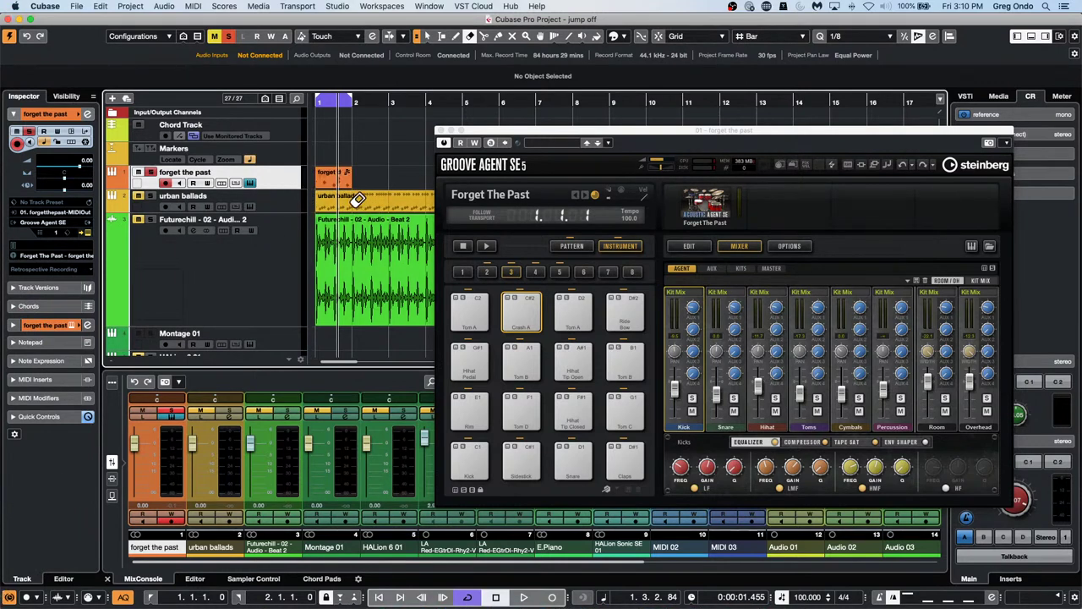
# - Inspect the recorded forget the past part in the Drum Editor, and close the editor and Groove Agent SE
pyautogui.press('1')
pyautogui.click(330, 180)
pyautogui.doubleClick(330, 180)
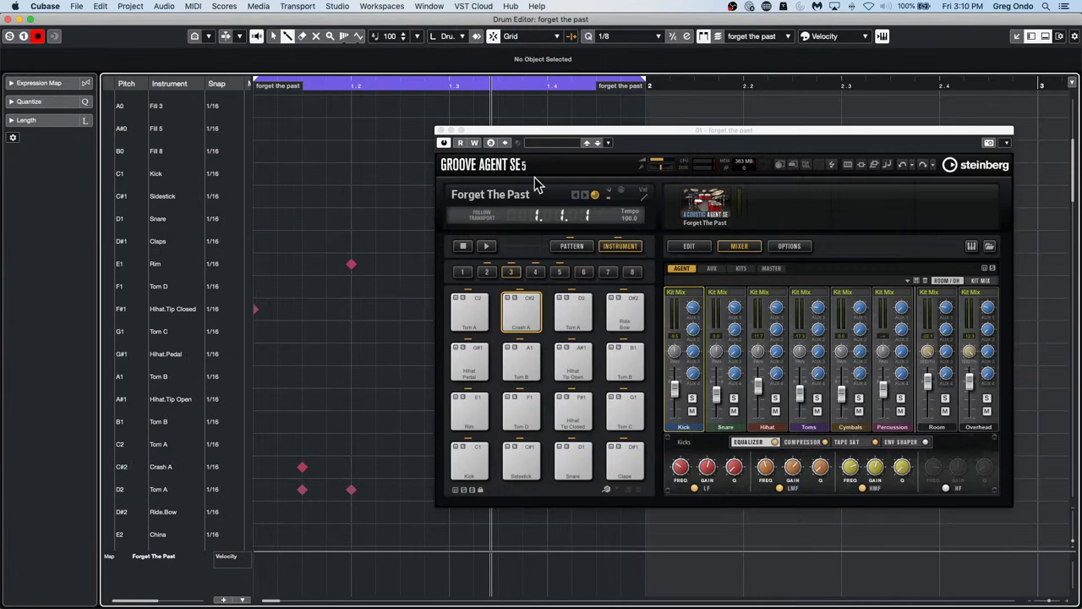
pyautogui.click(9, 19)
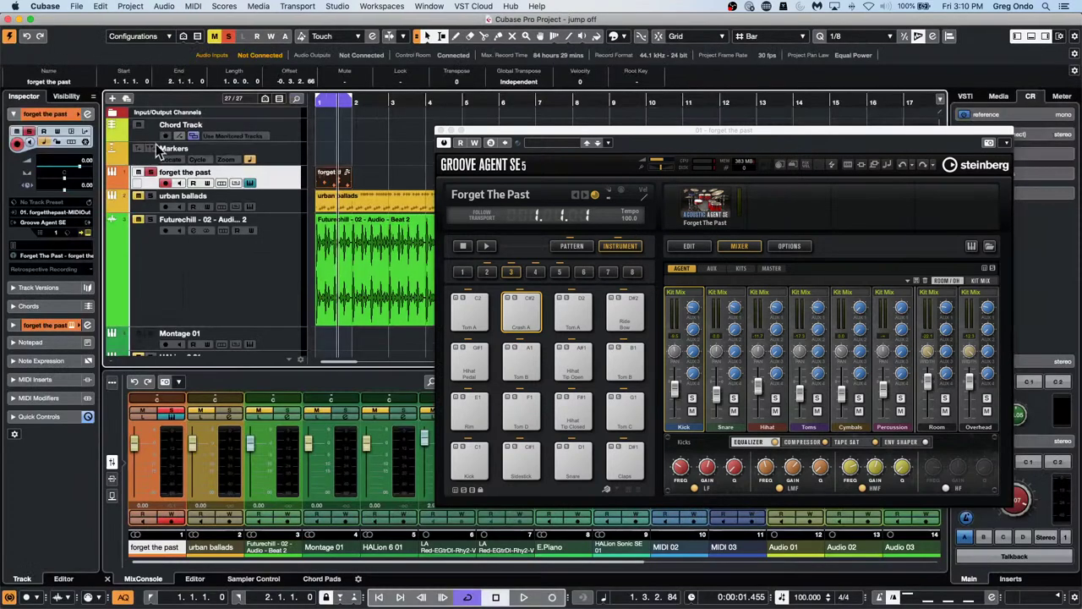
pyautogui.click(439, 131)
# - Open the E.Piano part in the Key Editor and select all notes between bars 10 and 13
pyautogui.scroll(-10, 562, 244)
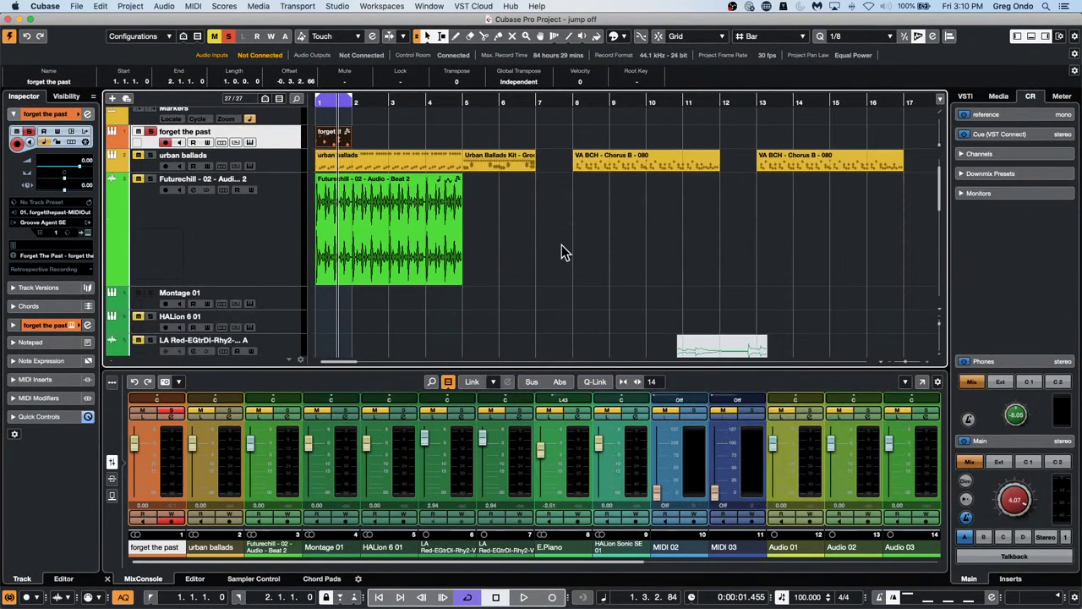
pyautogui.scroll(1, 616, 167)
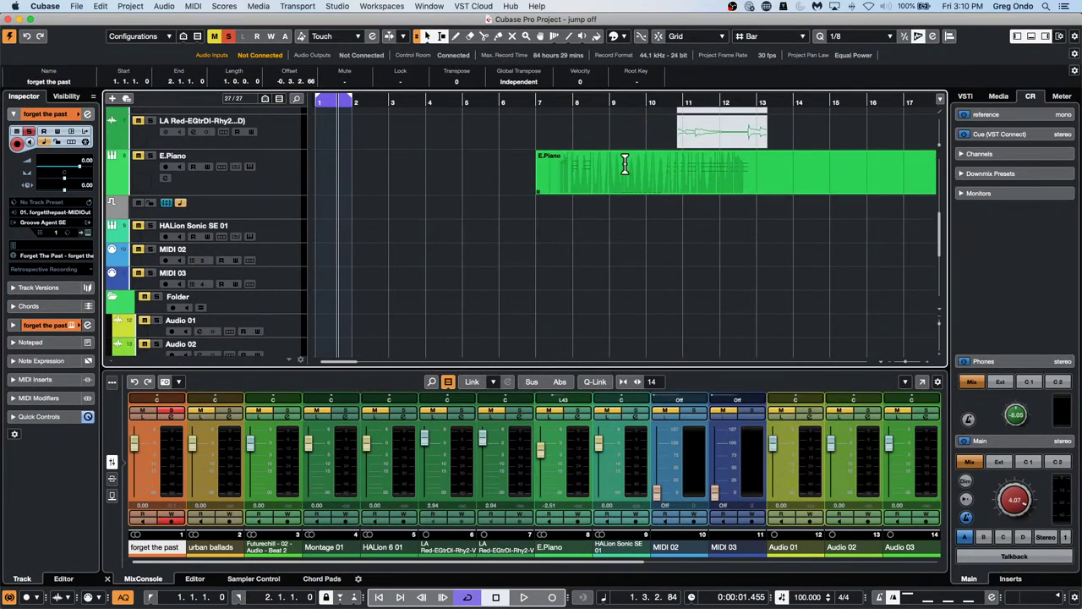
pyautogui.moveTo(585, 101); pyautogui.dragTo(656, 38)
pyautogui.doubleClick(687, 189)
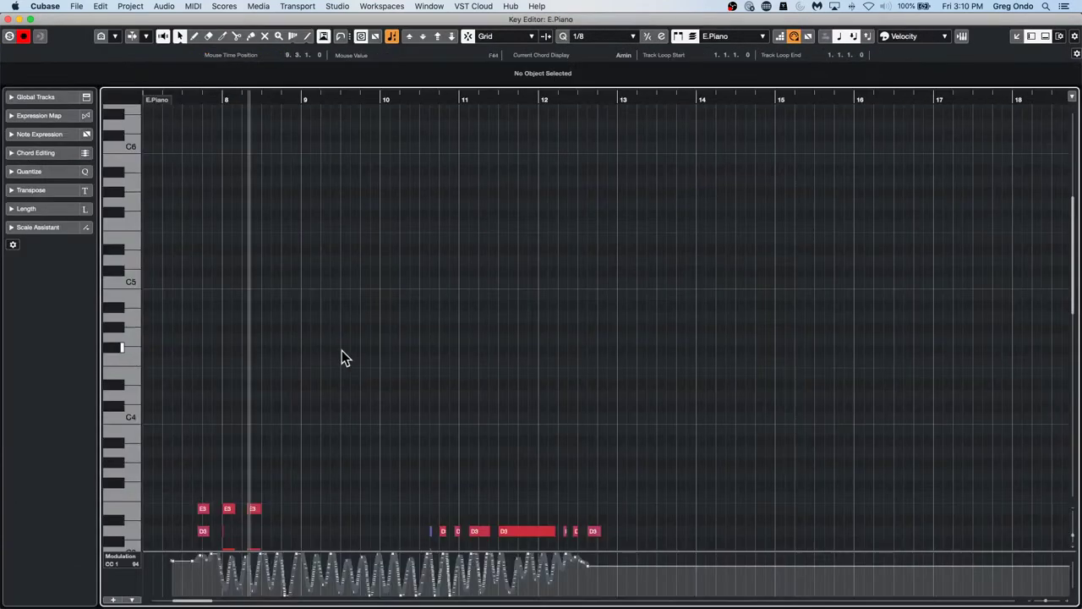
pyautogui.scroll(-4, 355, 354)
pyautogui.moveTo(351, 348); pyautogui.dragTo(803, 524)
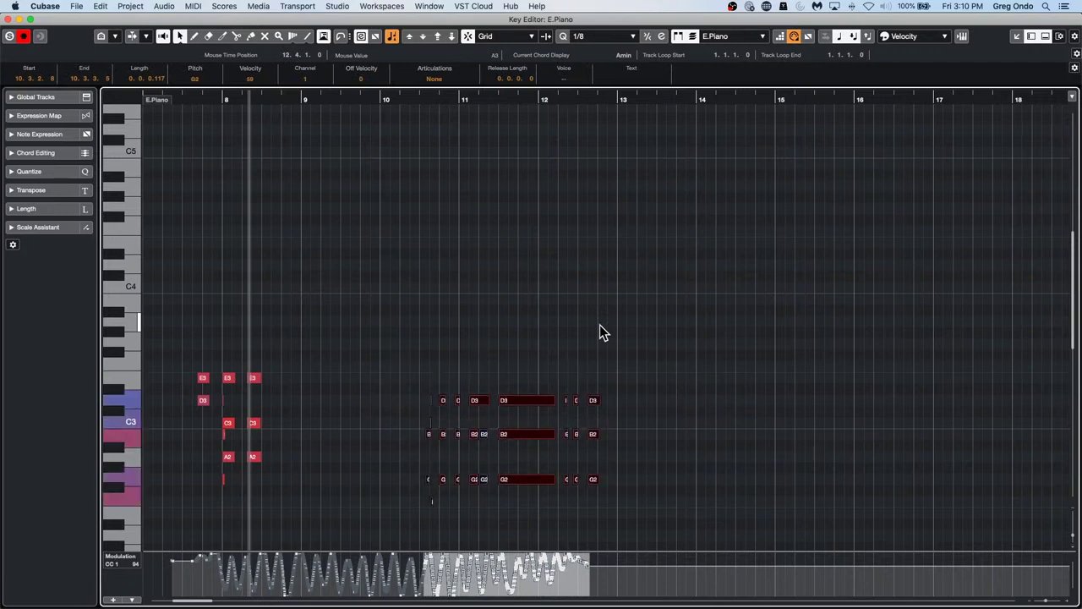
# - Transpose the selected notes up a semitone, shift them repeatedly by octaves to end one octave lower, and close the Key Editor
pyautogui.press('Up')
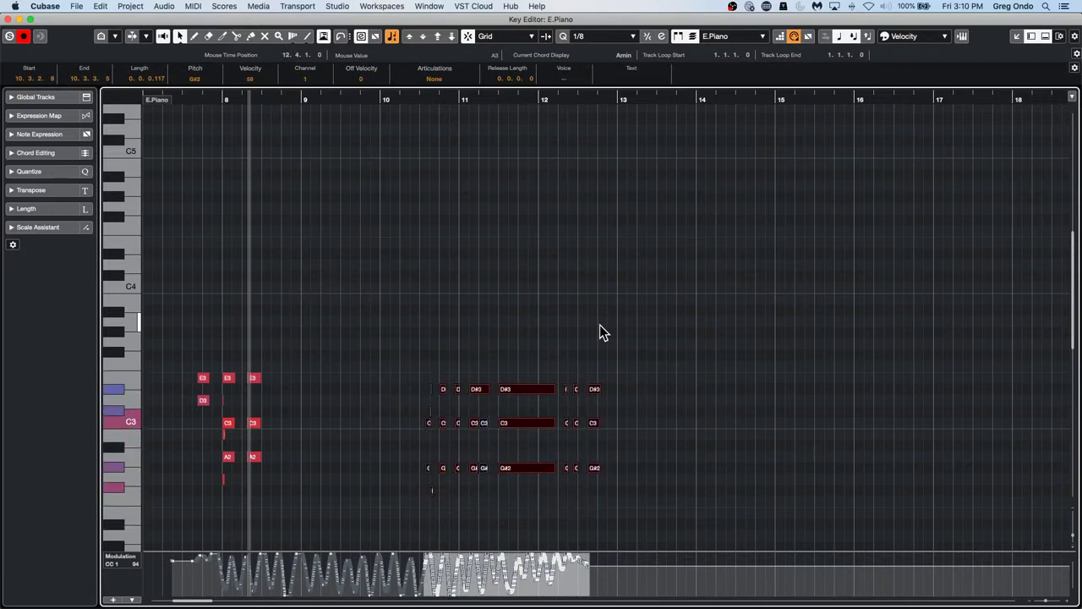
pyautogui.hotkey('shift', 'Up')
pyautogui.hotkey('shift', 'Up')
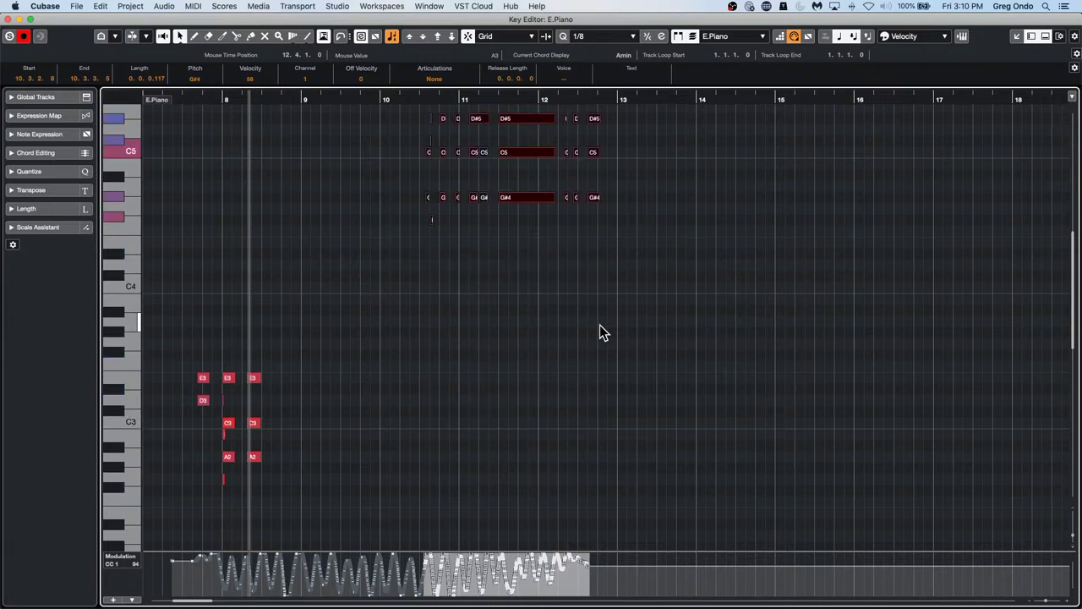
pyautogui.hotkey('shift', 'Down')
pyautogui.hotkey('shift', 'Down')
pyautogui.hotkey('shift', 'Down')
pyautogui.hotkey('shift', 'Up')
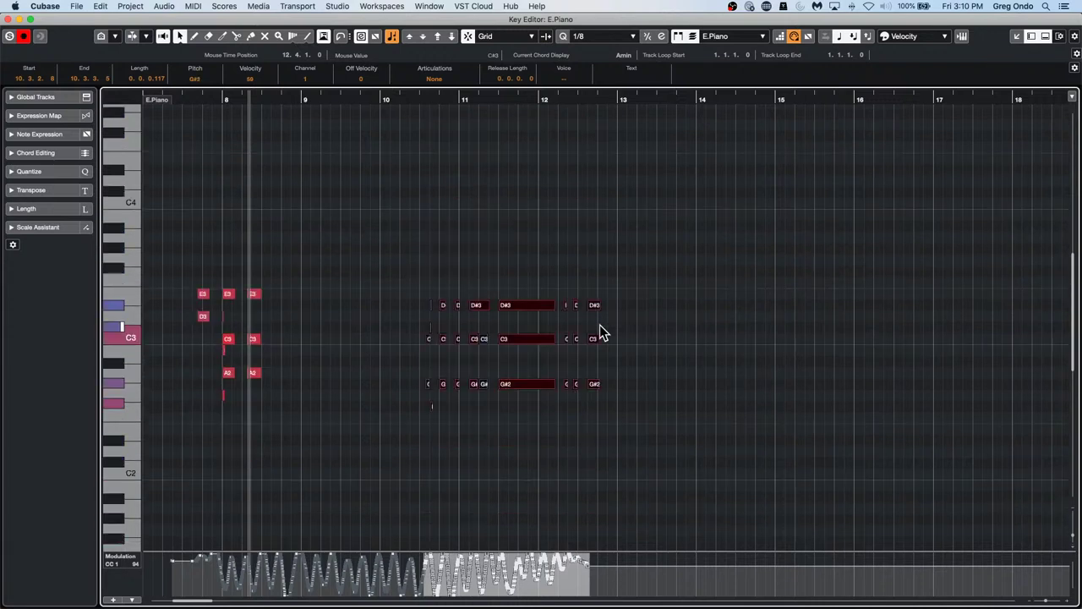
pyautogui.hotkey('shift', 'Up')
pyautogui.hotkey('shift', 'Up')
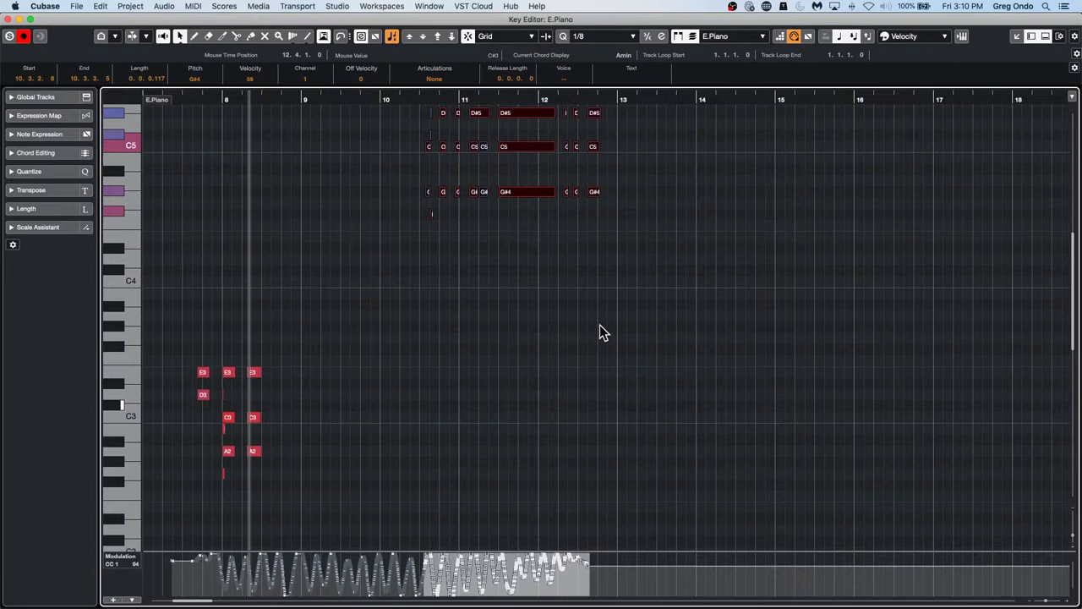
pyautogui.hotkey('shift', 'Down')
pyautogui.hotkey('shift', 'Down')
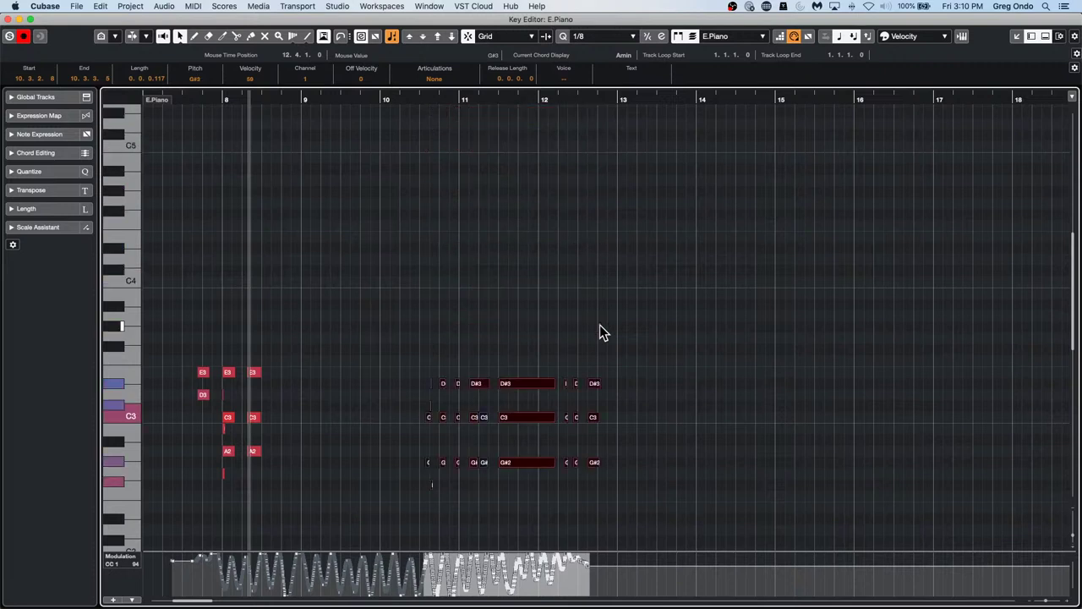
pyautogui.hotkey('shift', 'Down')
pyautogui.hotkey('shift', 'Up')
pyautogui.hotkey('shift', 'Up')
pyautogui.hotkey('shift', 'Down')
pyautogui.hotkey('shift', 'Down')
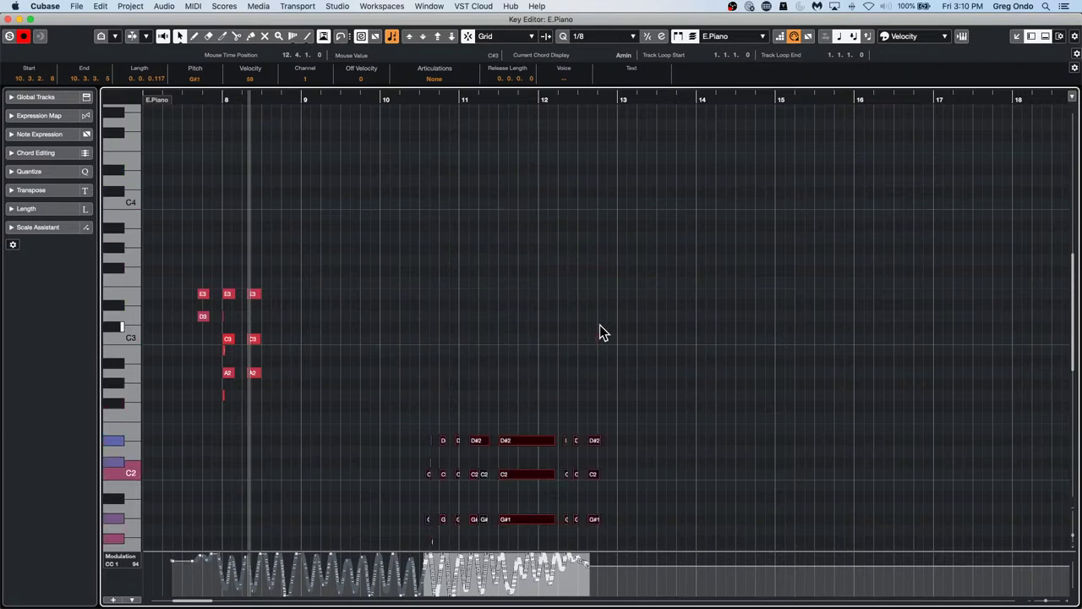
pyautogui.hotkey('shift', 'Down')
pyautogui.hotkey('shift', 'Up')
pyautogui.hotkey('shift', 'Up')
pyautogui.hotkey('shift', 'Up')
pyautogui.hotkey('shift', 'Up')
pyautogui.hotkey('shift', 'Down')
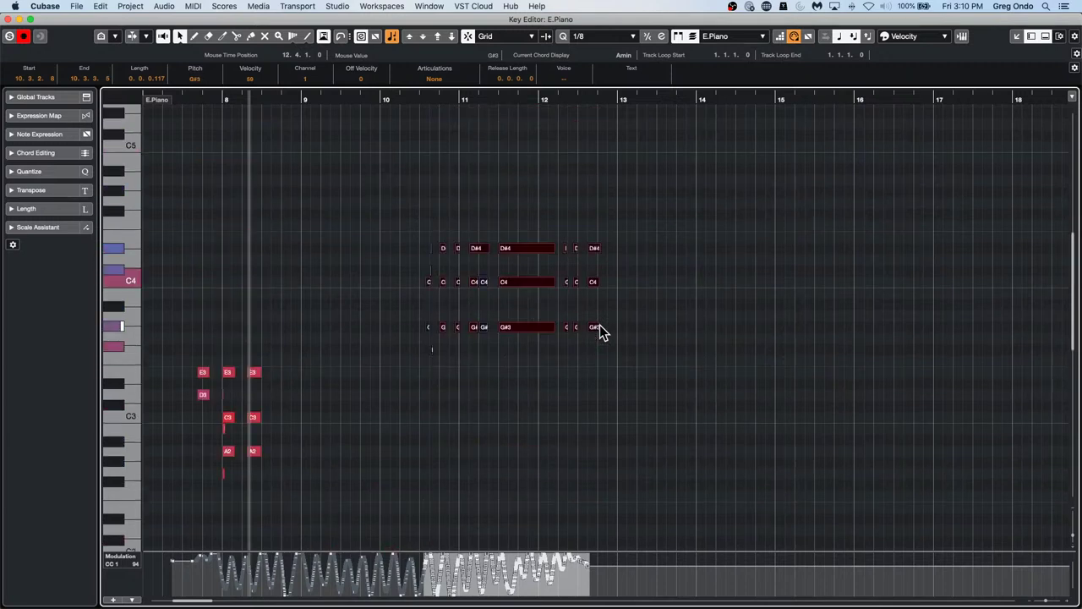
pyautogui.hotkey('shift', 'Down')
pyautogui.hotkey('shift', 'Down')
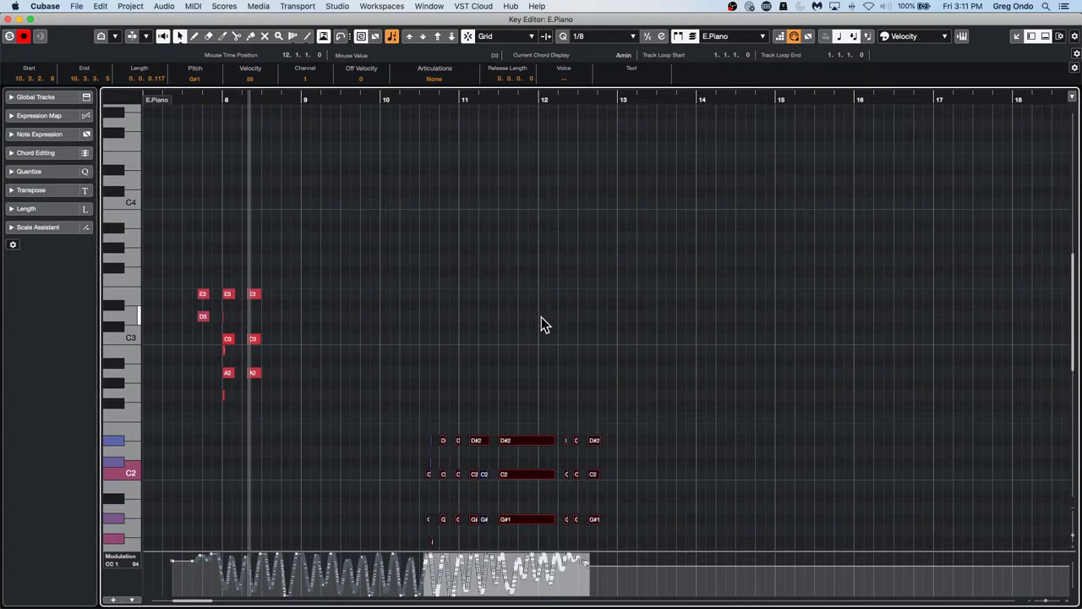
pyautogui.click(10, 19)
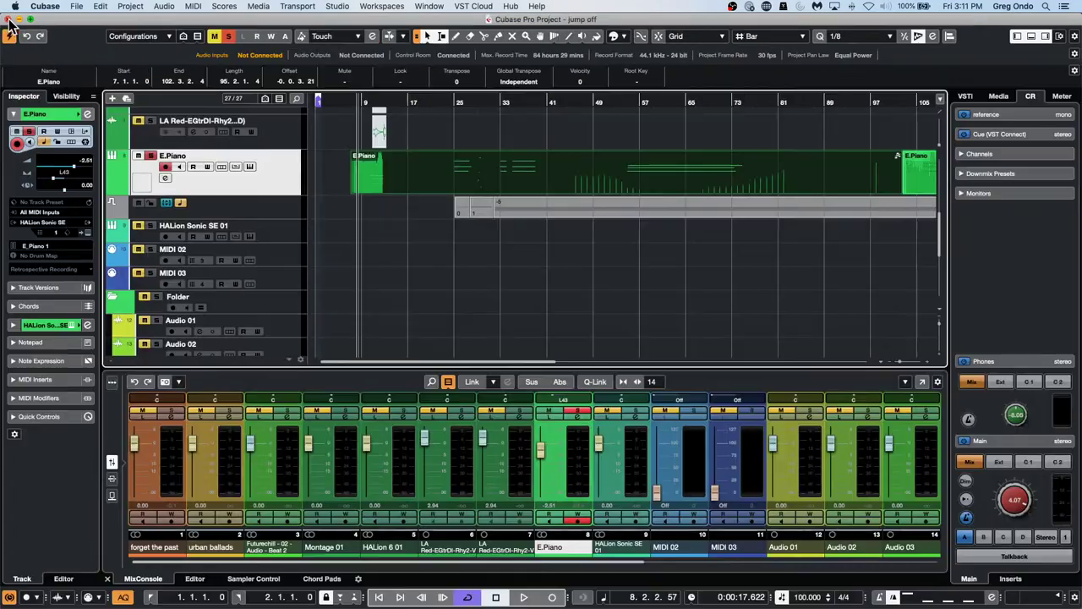
# - Return the project cursor to bar 1 and draw an undefined chord event at bar 1 on the Chord Track
pyautogui.scroll(5, 378, 256)
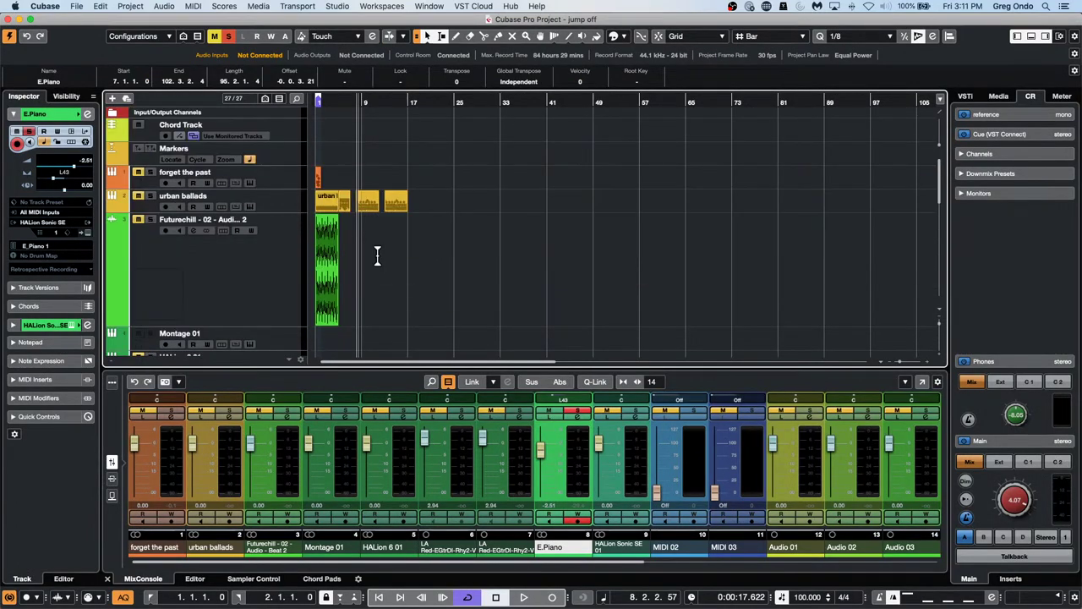
pyautogui.click(321, 103)
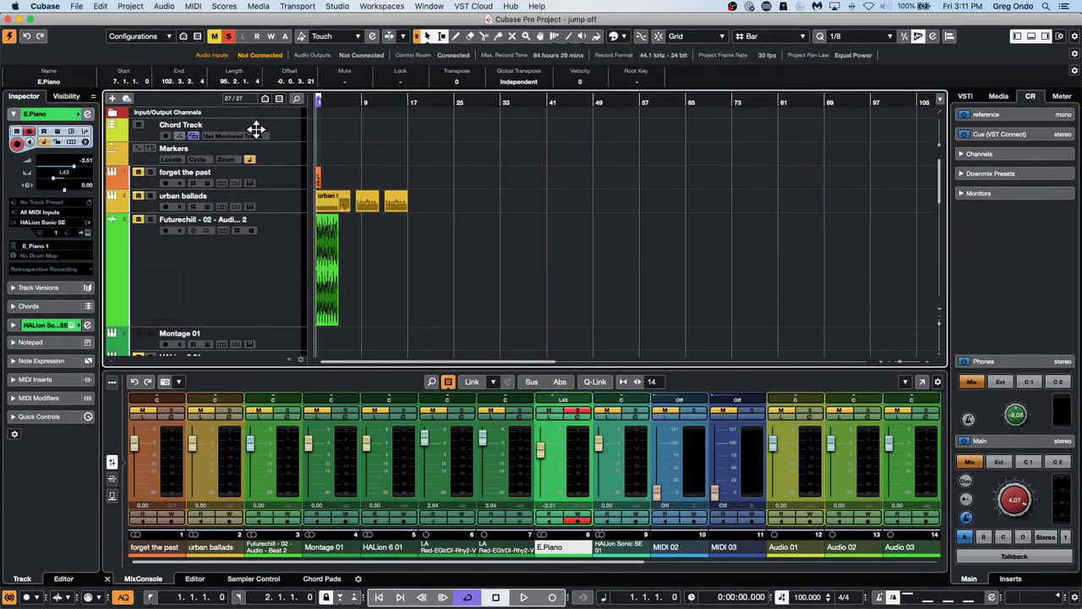
pyautogui.press('h')
pyautogui.press('h')
pyautogui.press('h')
pyautogui.rightClick(352, 125)
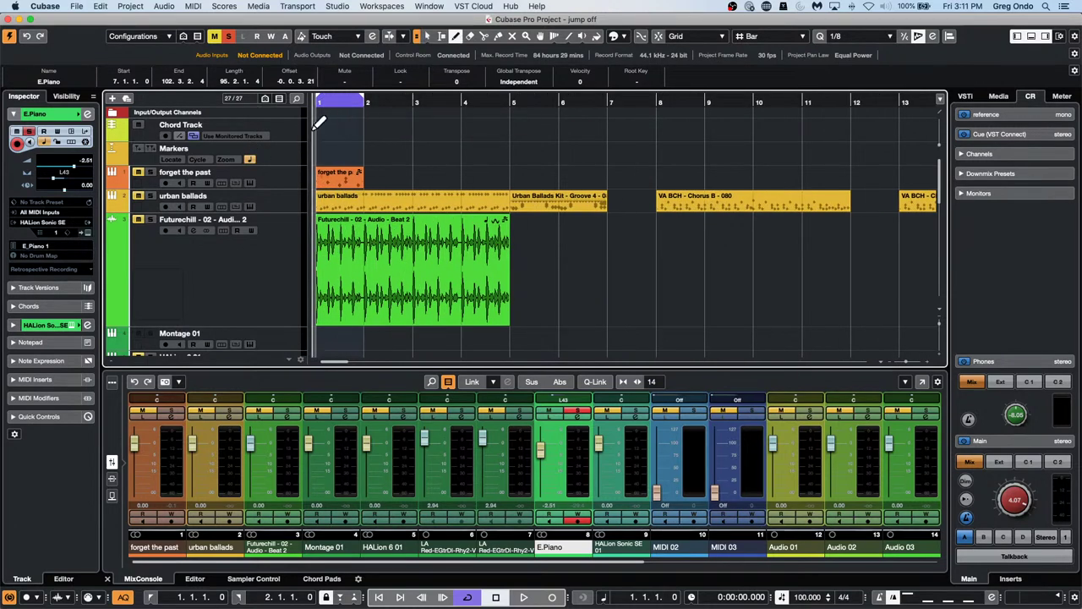
pyautogui.click(326, 129)
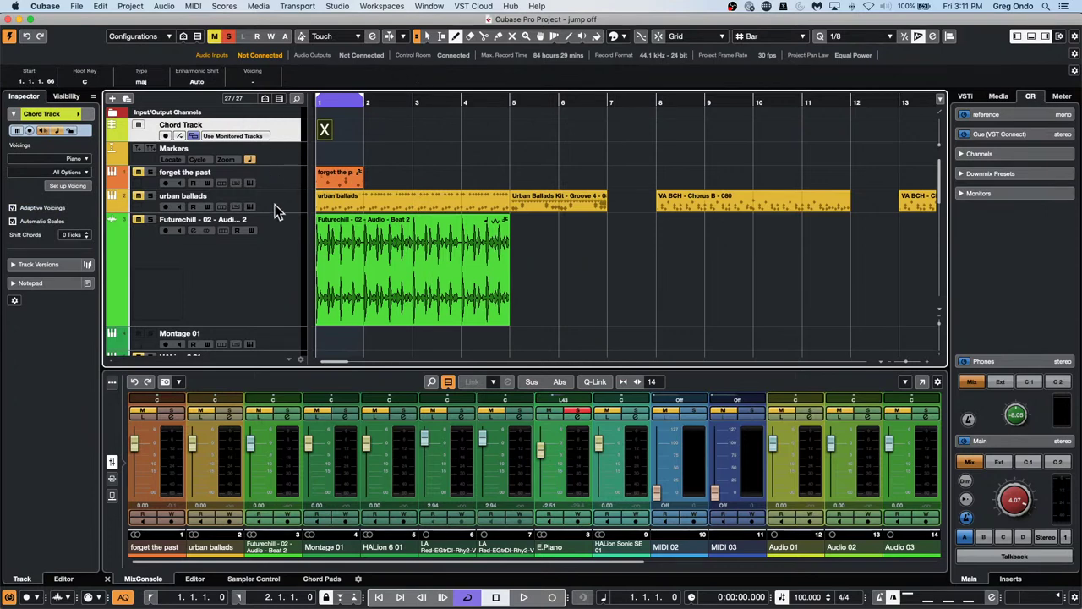
# - Select the E.Piano track and move it directly below the Chord Track in the track list
pyautogui.scroll(-6, 277, 209)
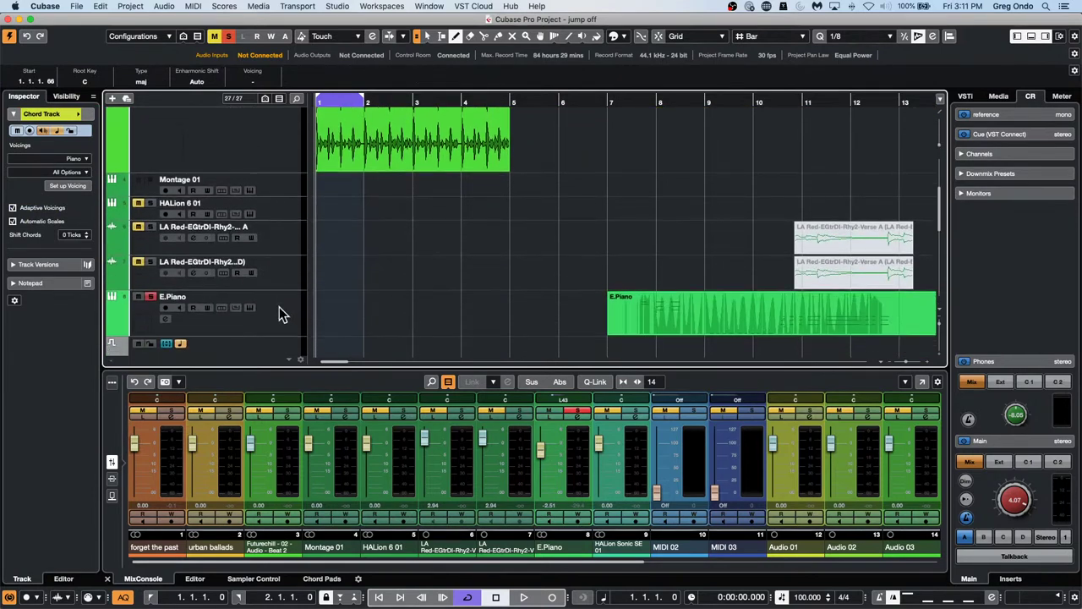
pyautogui.click(279, 308)
pyautogui.scroll(3, 278, 129)
pyautogui.moveTo(281, 112); pyautogui.dragTo(282, 143)
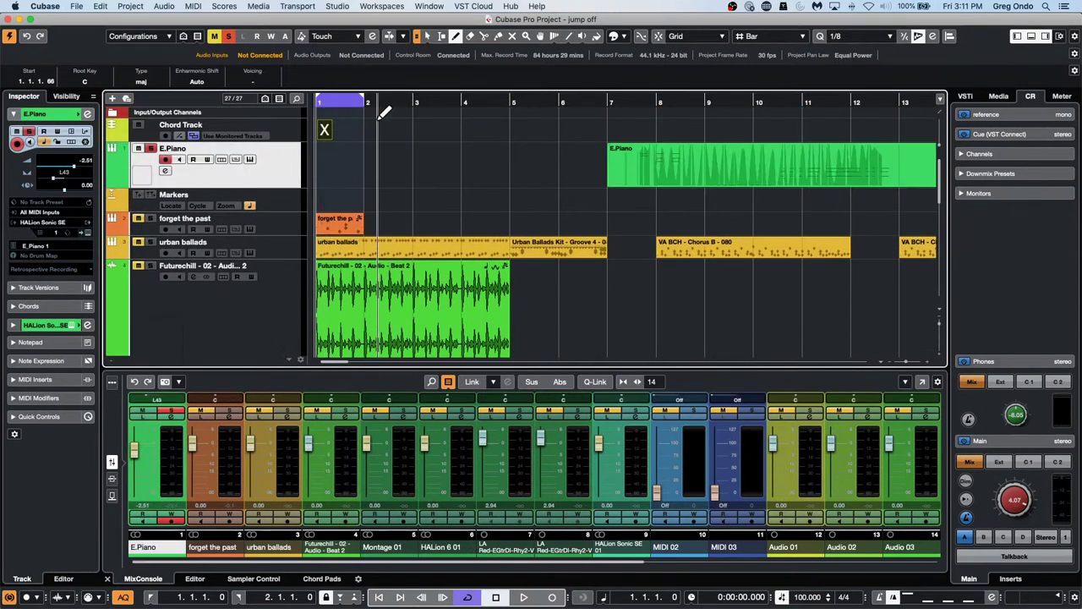
# - Erase the E.Piano part starting at bar 7 and switch back to the Object Selection tool
pyautogui.rightClick(639, 176)
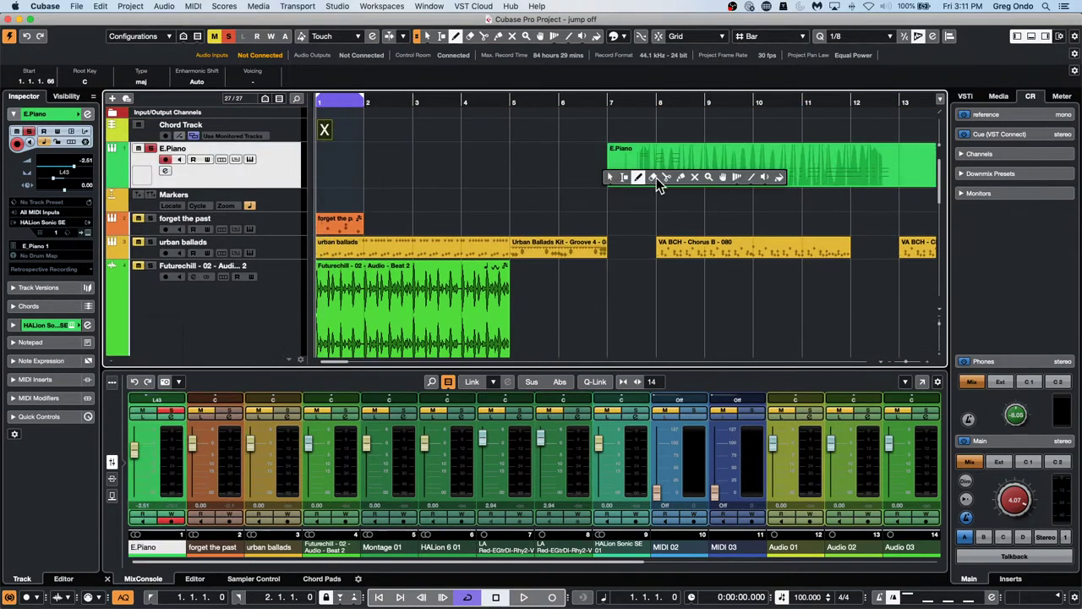
pyautogui.click(653, 177)
pyautogui.click(653, 177)
pyautogui.press('1')
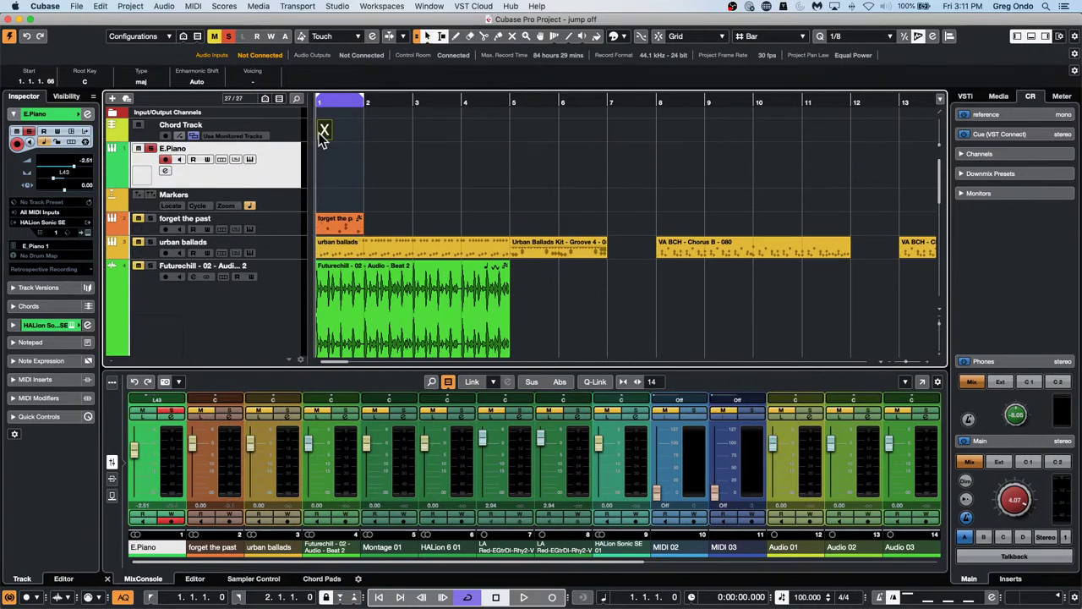
# - Define the chord event at bar 1 as E major and add A major at bar 2 and D major at bar 3
pyautogui.doubleClick(324, 129)
pyautogui.click(253, 216)
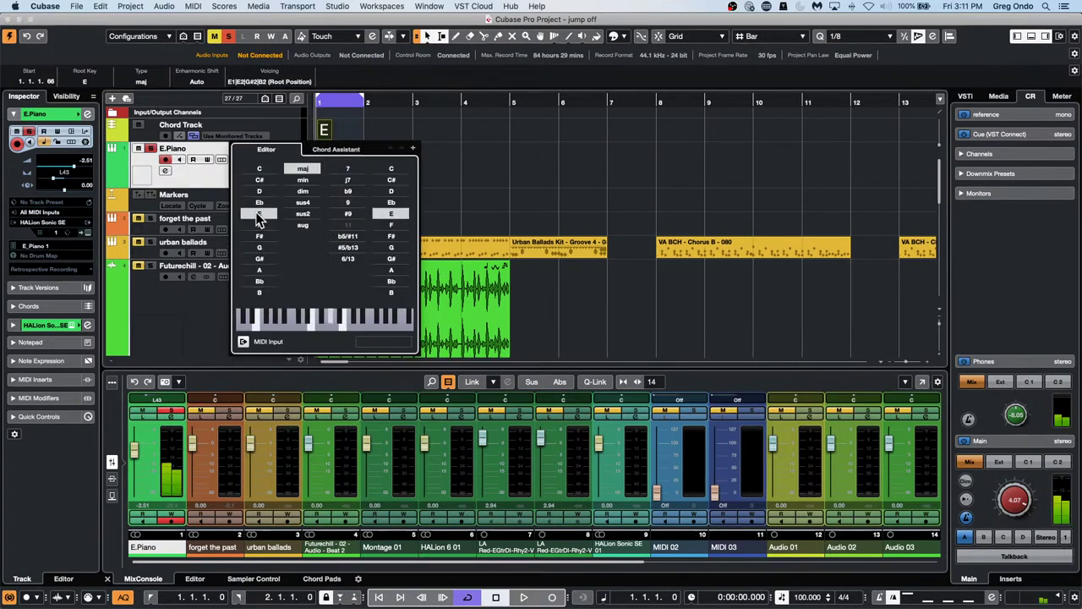
pyautogui.click(412, 148)
pyautogui.click(259, 269)
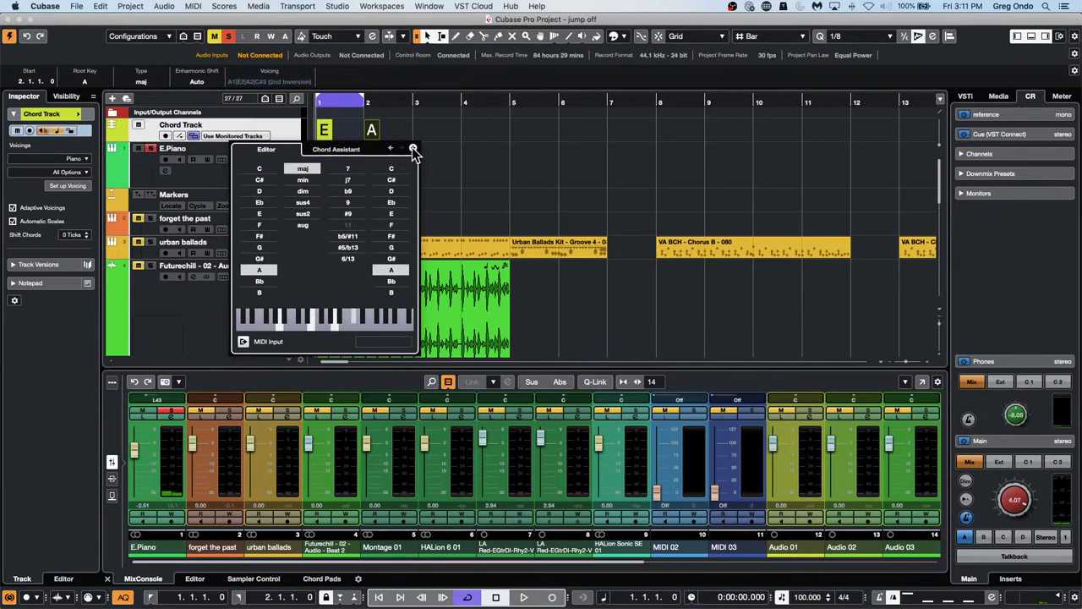
pyautogui.click(410, 150)
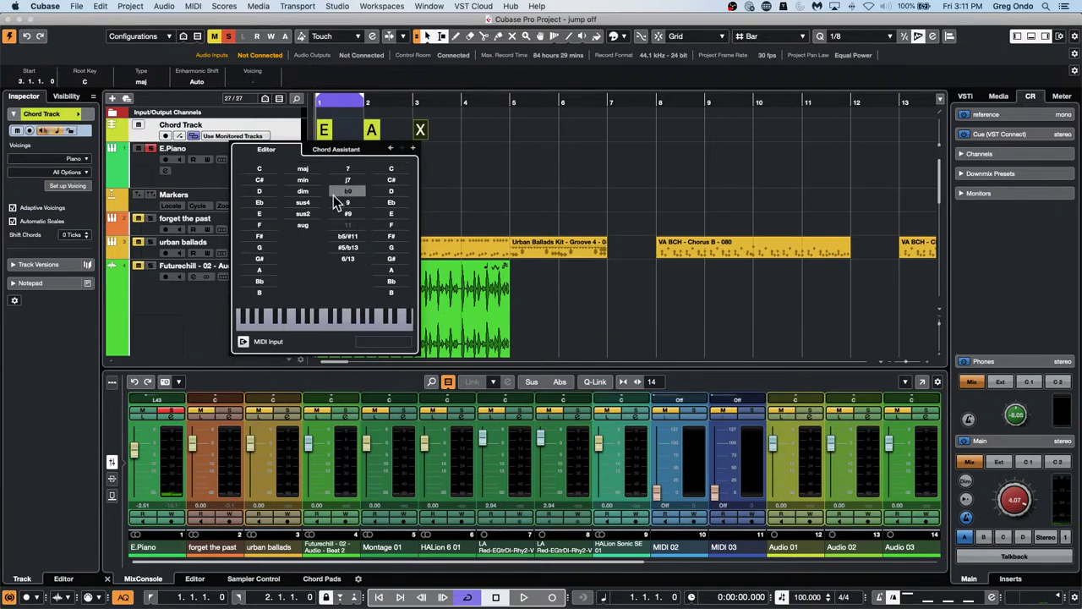
pyautogui.click(259, 191)
# - Add an F# major chord at bar 4 and an A major chord at bar 5, and close the chord editor
pyautogui.click(413, 151)
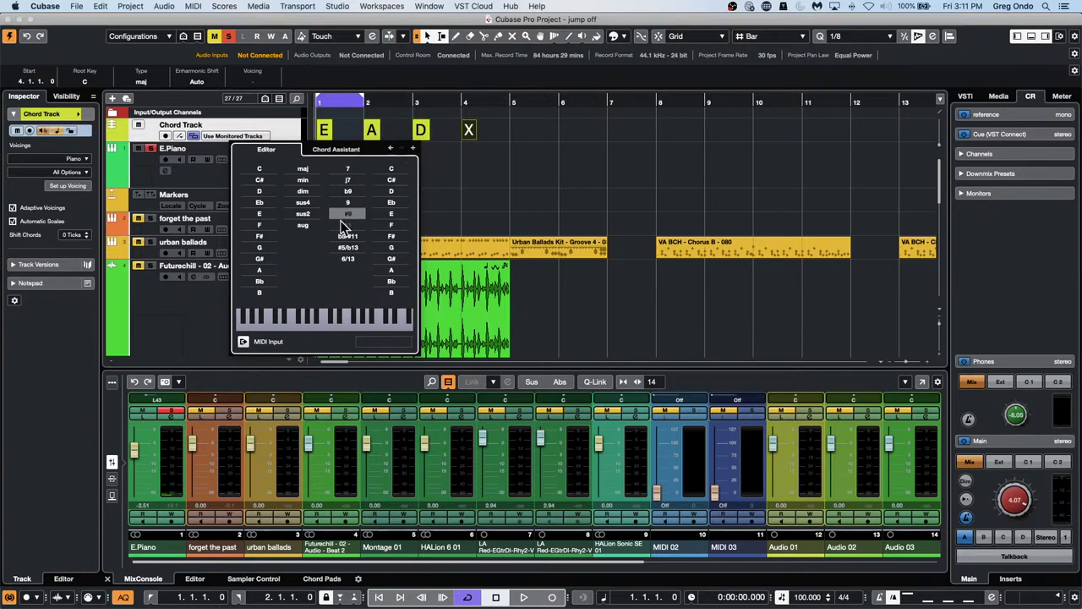
pyautogui.click(260, 236)
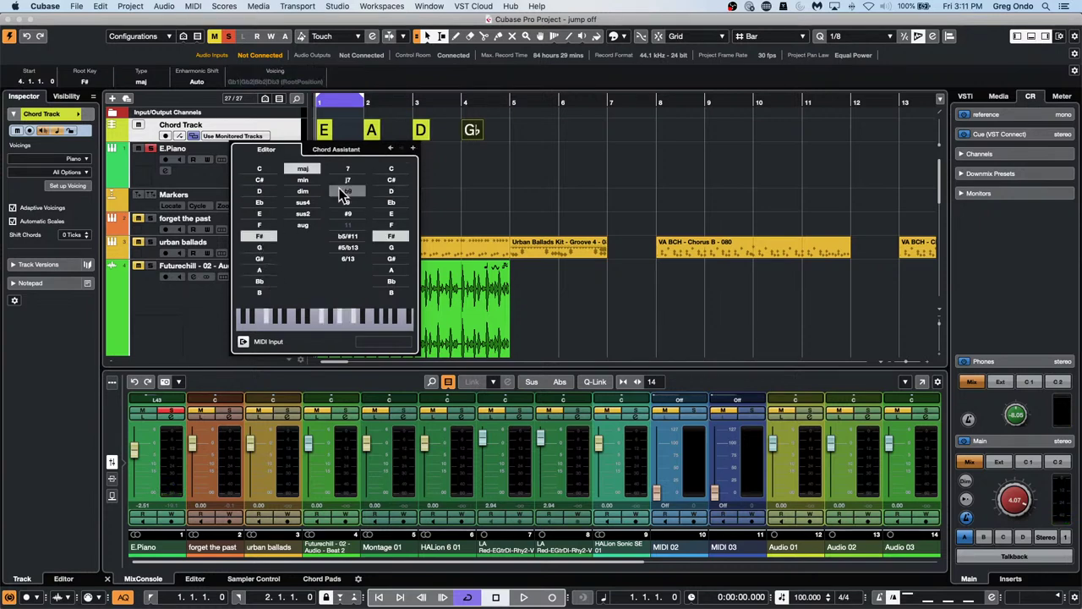
pyautogui.click(413, 149)
pyautogui.click(260, 270)
pyautogui.click(517, 188)
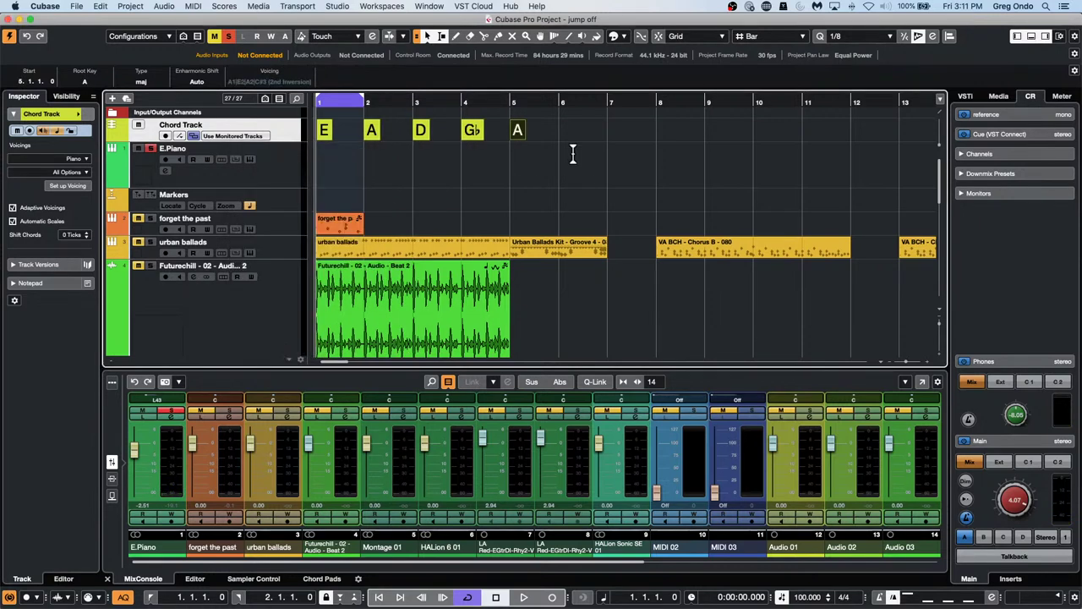
# - Copy all five chord events from the Chord Track onto the E.Piano track as MIDI parts starting at bar 1
pyautogui.click(574, 135)
pyautogui.moveTo(326, 135); pyautogui.dragTo(323, 163)
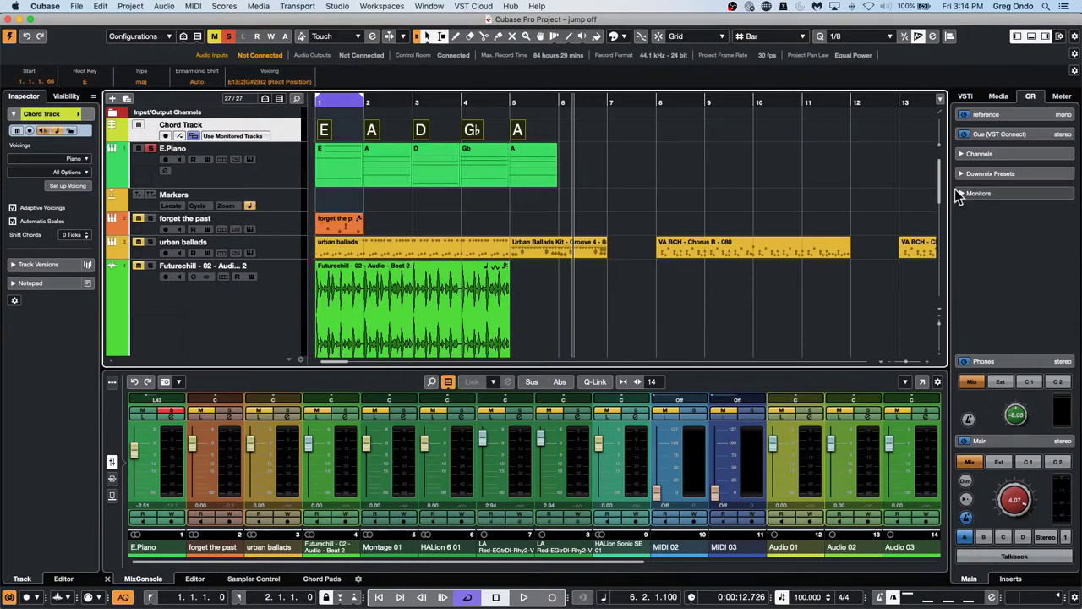
# - Switch to WaveLab Pro 11 and look through the recently used files in its startup dialog
pyautogui.moveTo(428, 604)
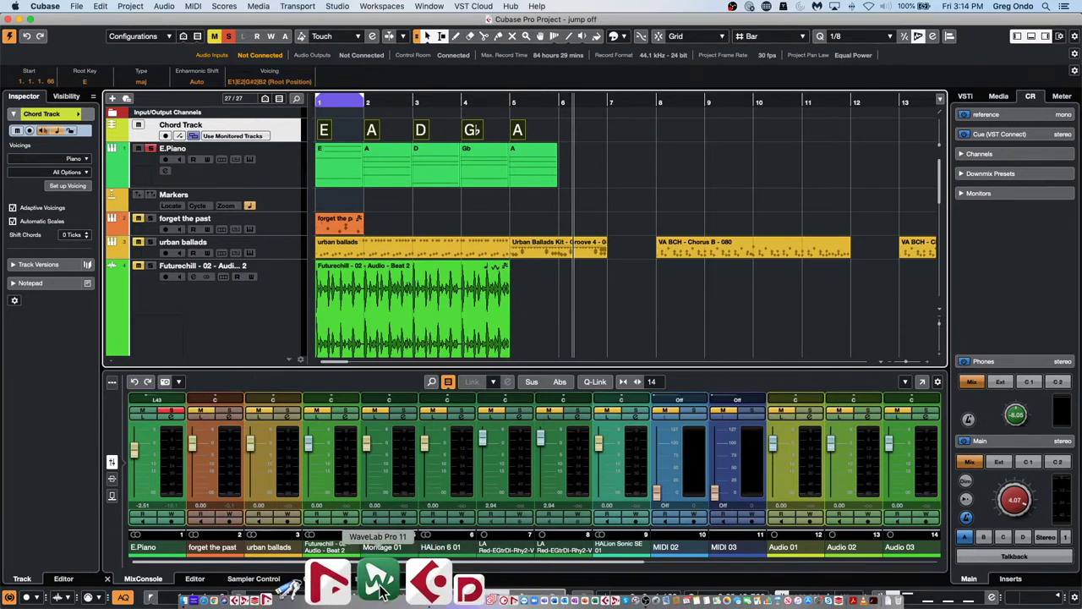
pyautogui.click(380, 592)
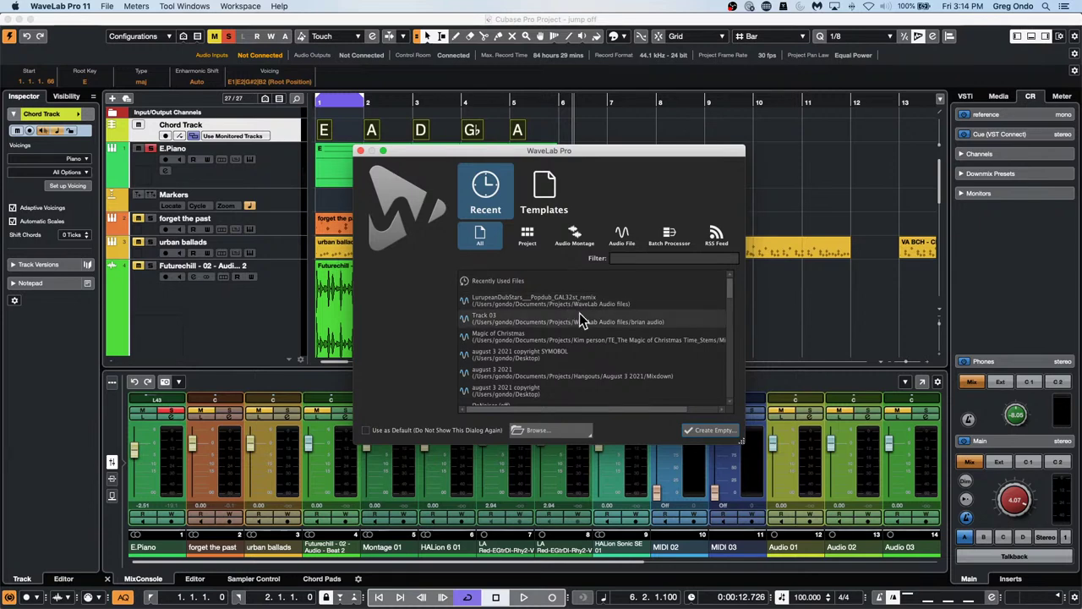
pyautogui.scroll(-3, 579, 312)
pyautogui.scroll(-4, 579, 314)
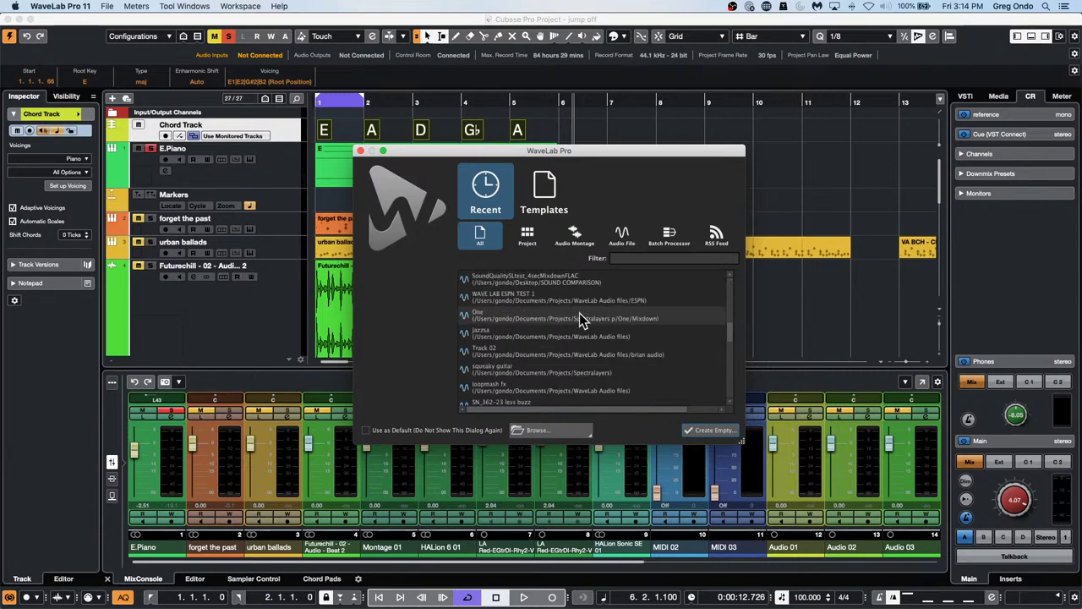
pyautogui.scroll(-2, 581, 319)
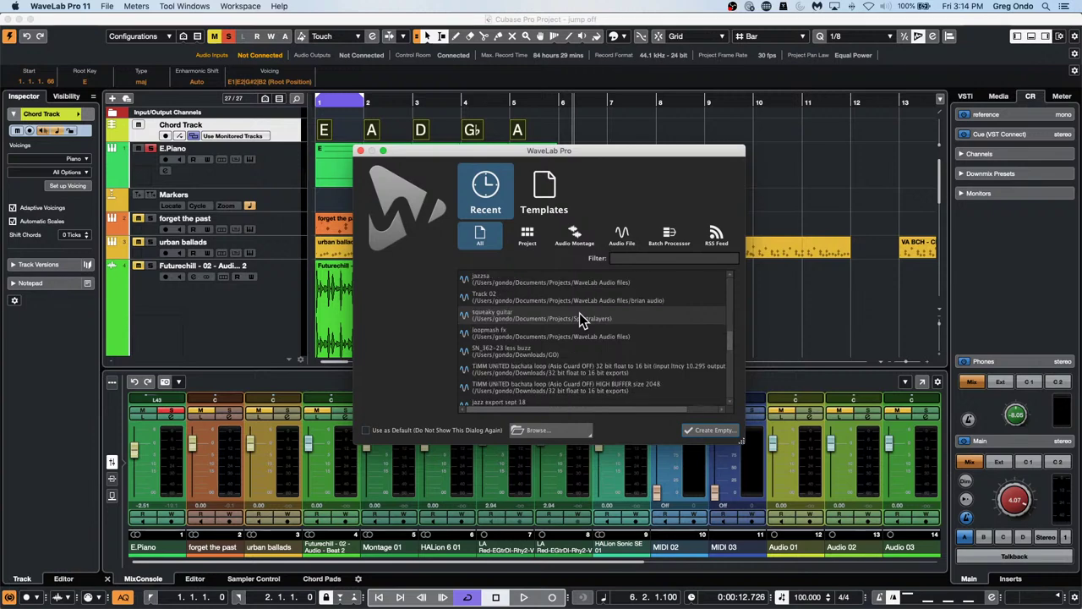
pyautogui.scroll(-4, 581, 319)
pyautogui.scroll(12, 580, 319)
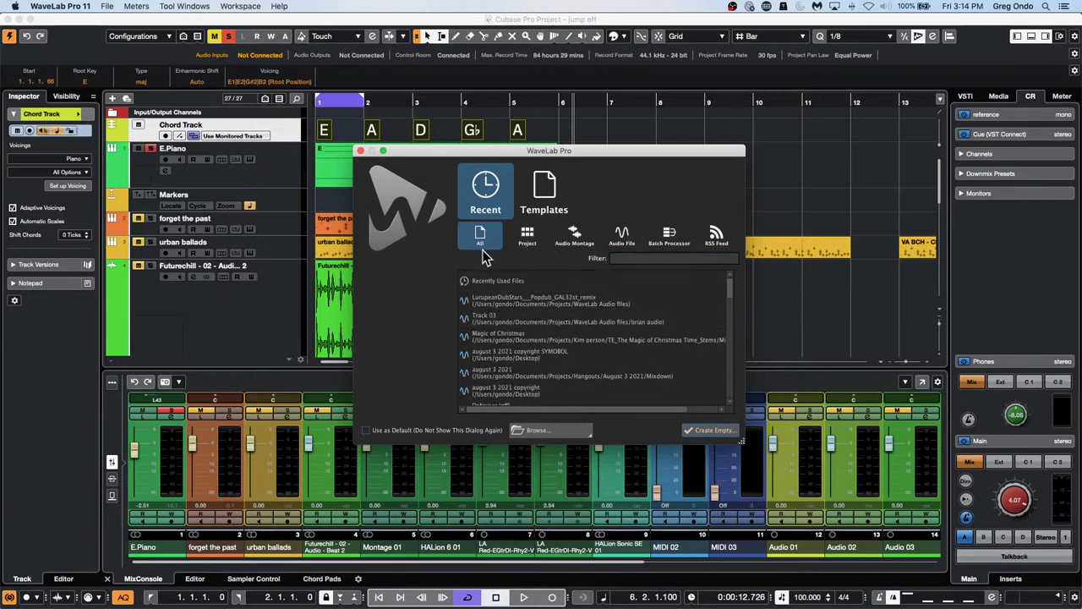
# - Check the recent projects in the startup dialog, return to all recent files, and start with an empty workspace
pyautogui.click(528, 239)
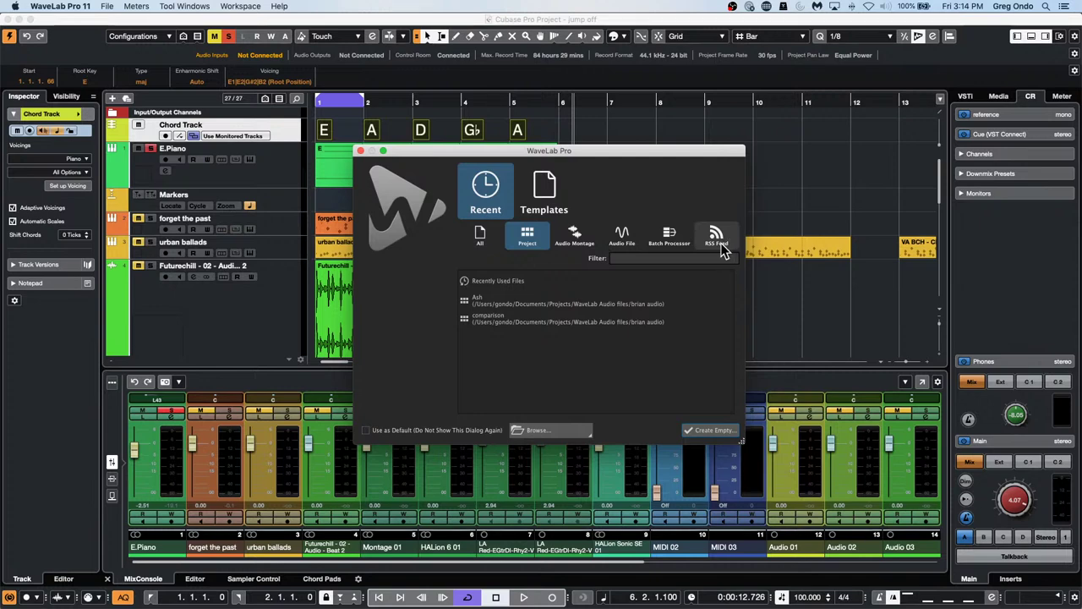
pyautogui.click(480, 237)
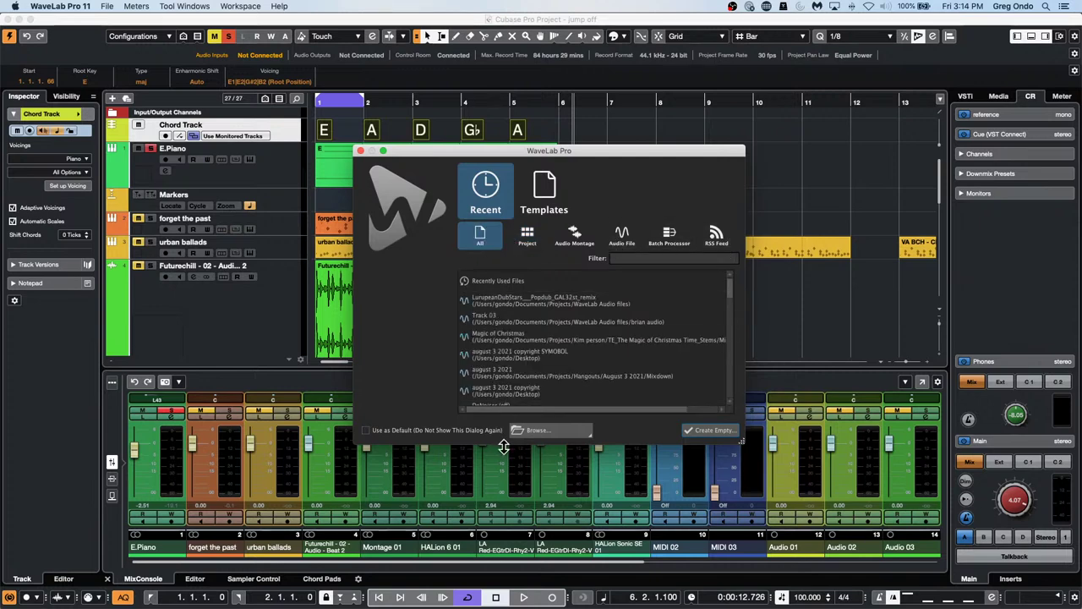
pyautogui.click(710, 430)
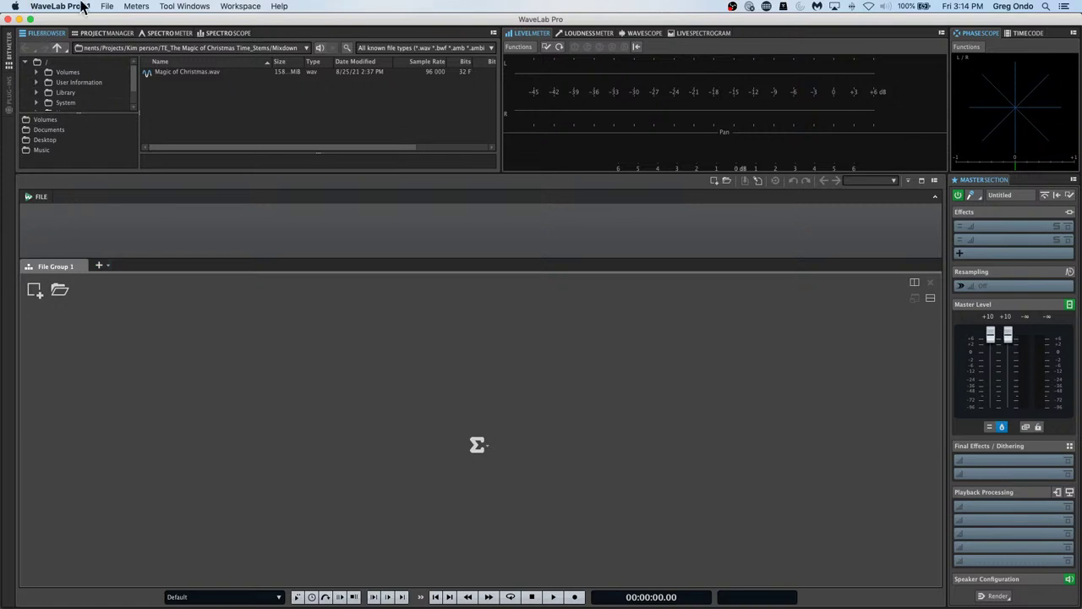
# - Begin opening an existing file in WaveLab Pro
pyautogui.click(107, 6)
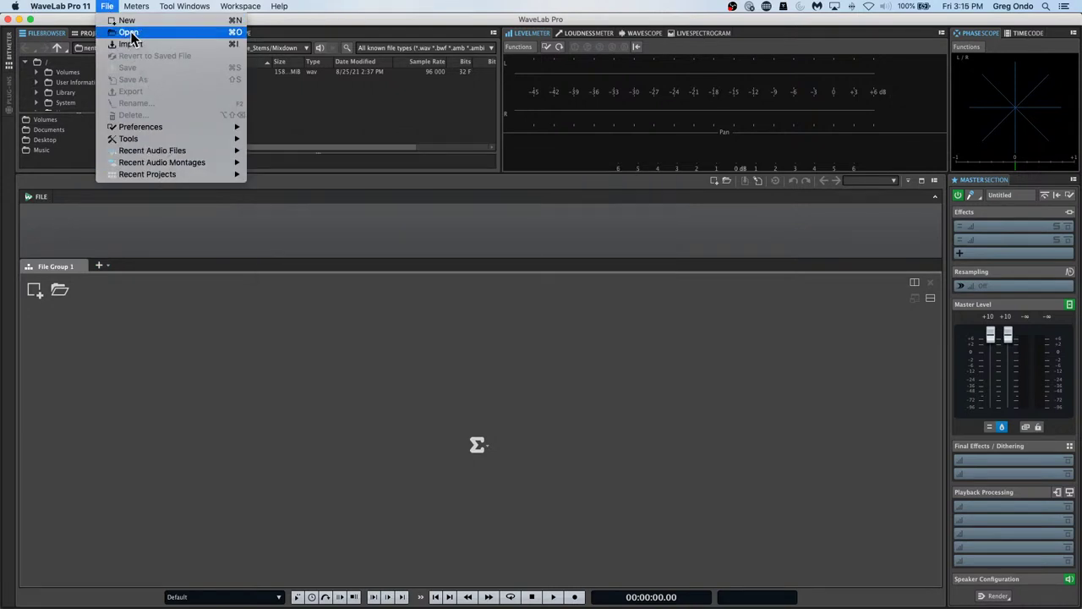
# - Create a new custom stereo audio montage with a 44 100 Hz sample rate
pyautogui.click(129, 21)
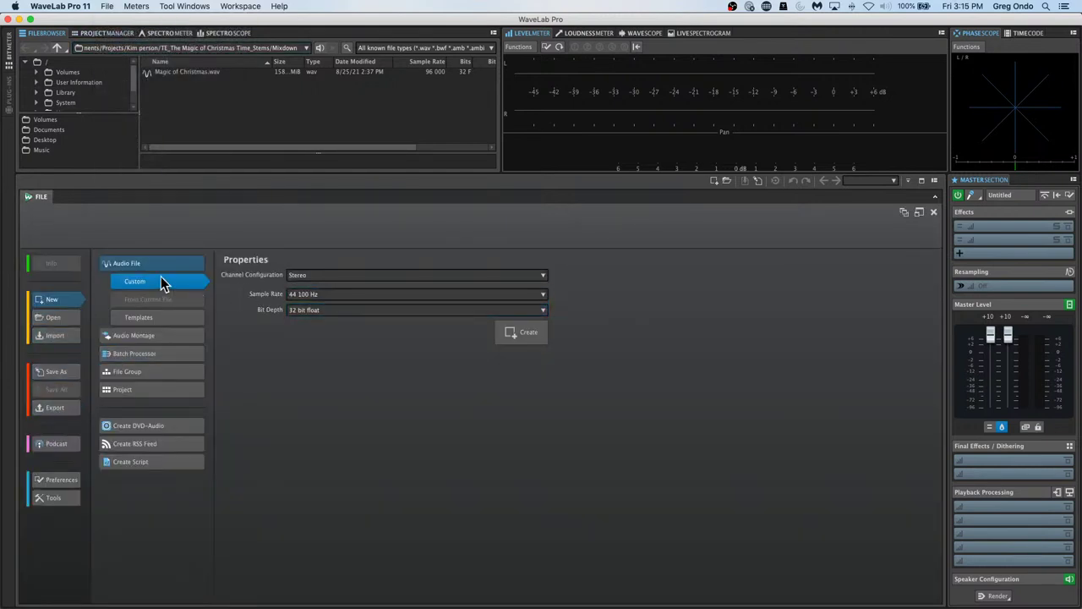
pyautogui.click(164, 340)
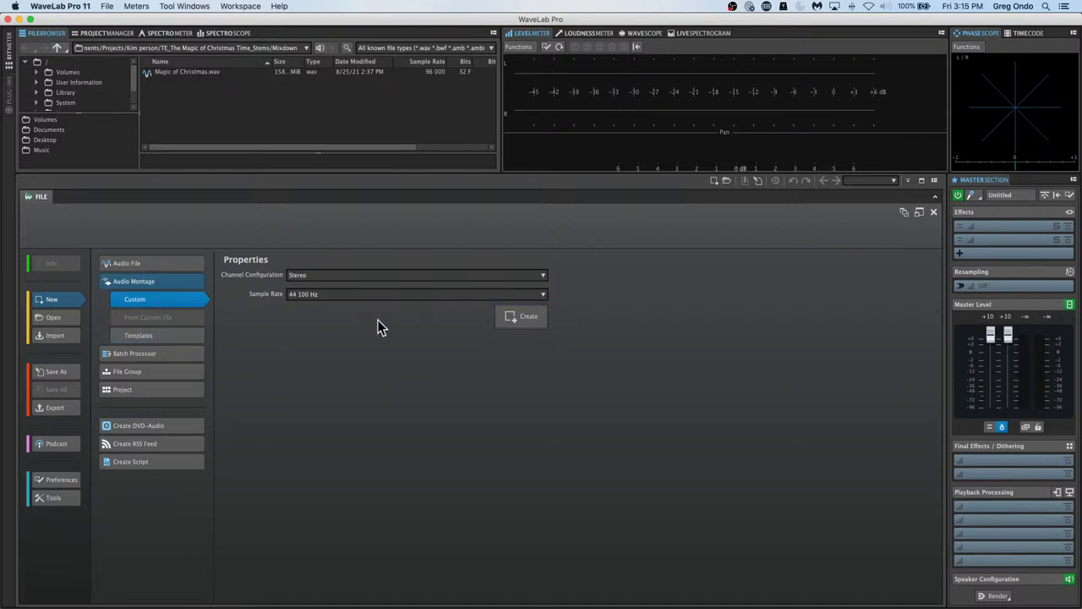
pyautogui.click(526, 320)
pyautogui.rightClick(133, 354)
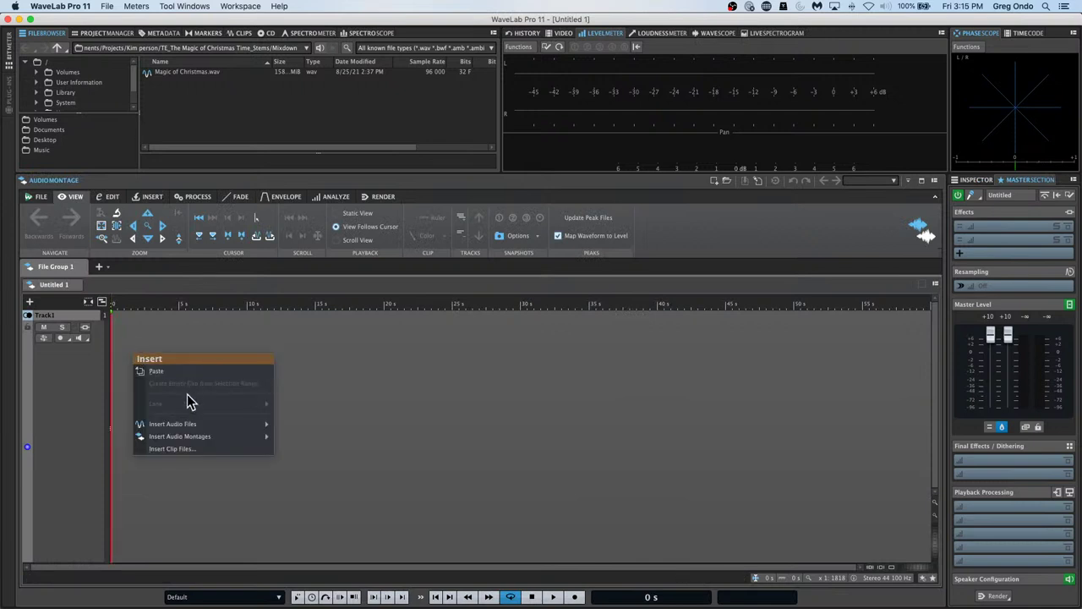
pyautogui.moveTo(213, 426)
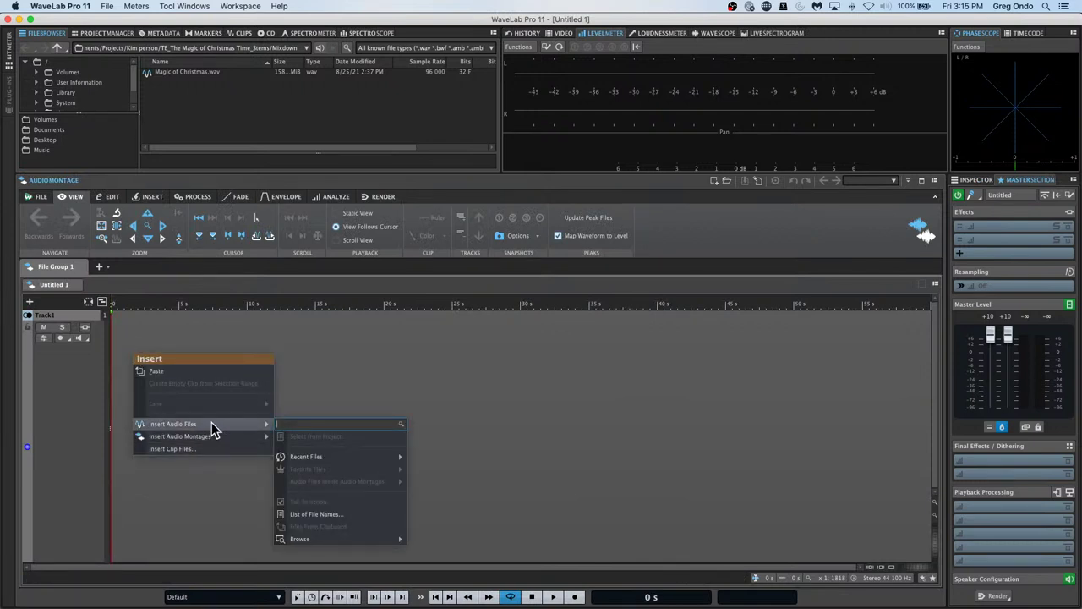
pyautogui.moveTo(375, 460)
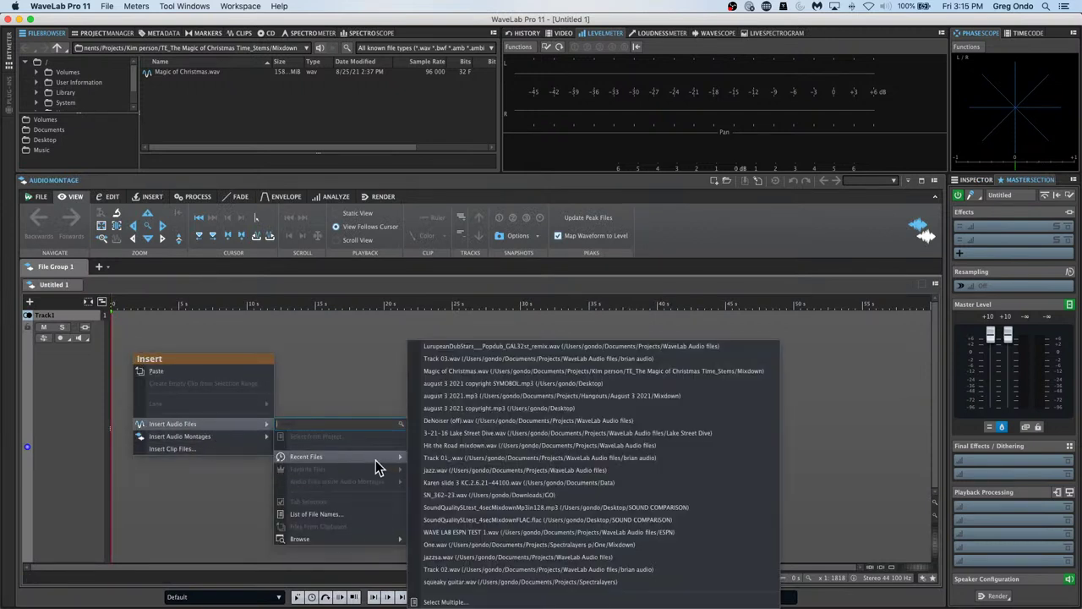
pyautogui.click(719, 357)
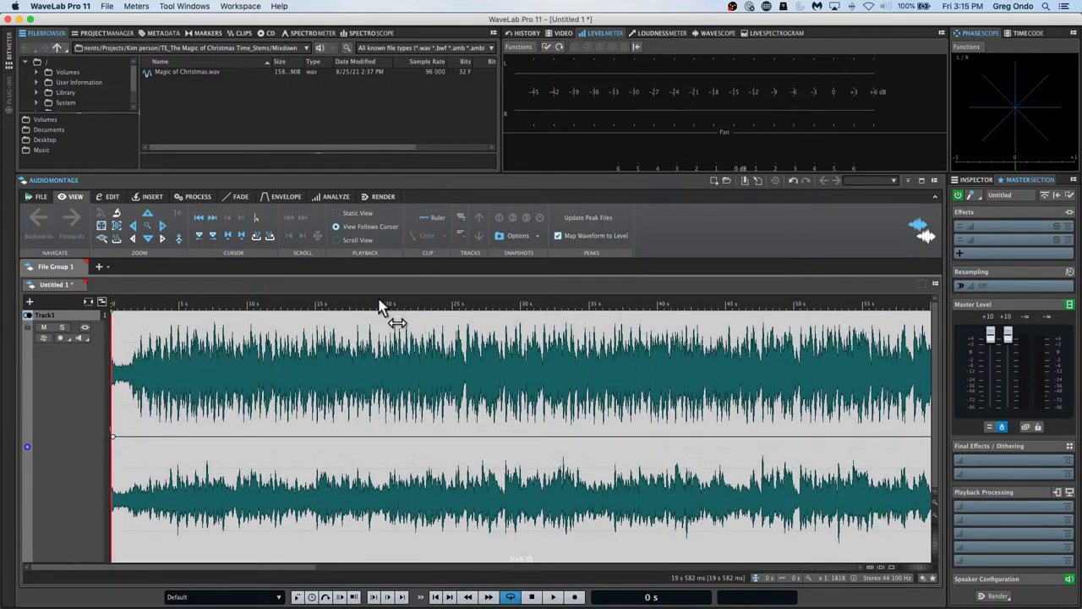
pyautogui.moveTo(372, 298); pyautogui.dragTo(375, 273)
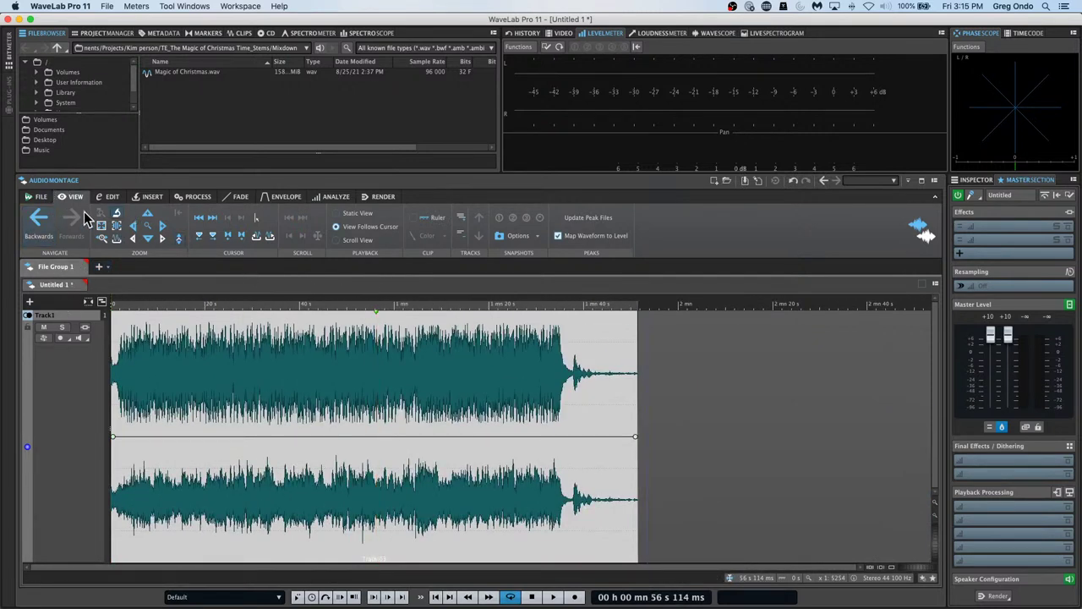
pyautogui.press('super+z')
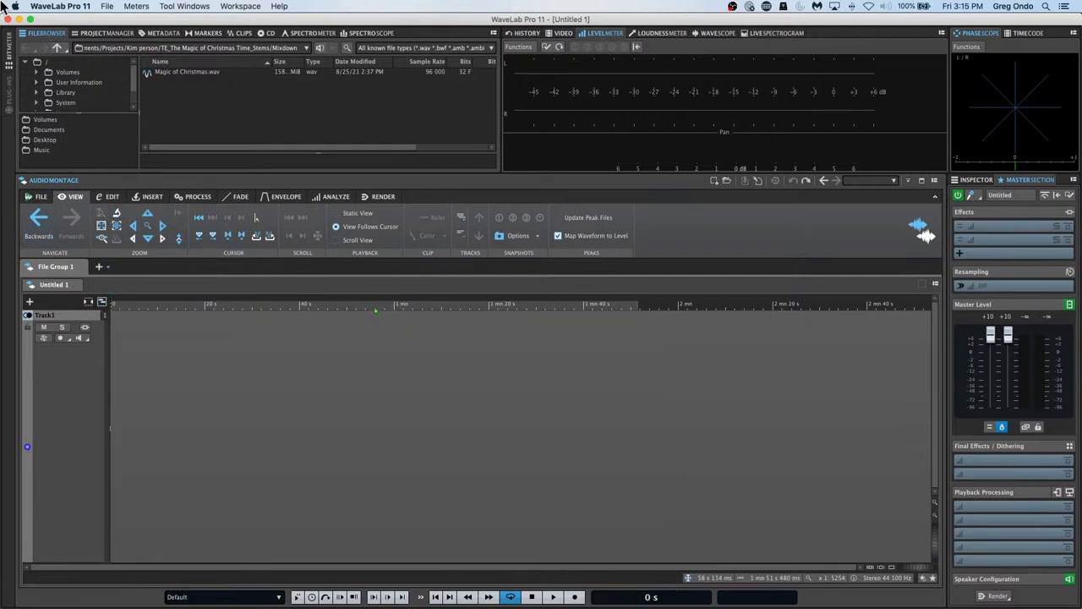
pyautogui.rightClick(125, 386)
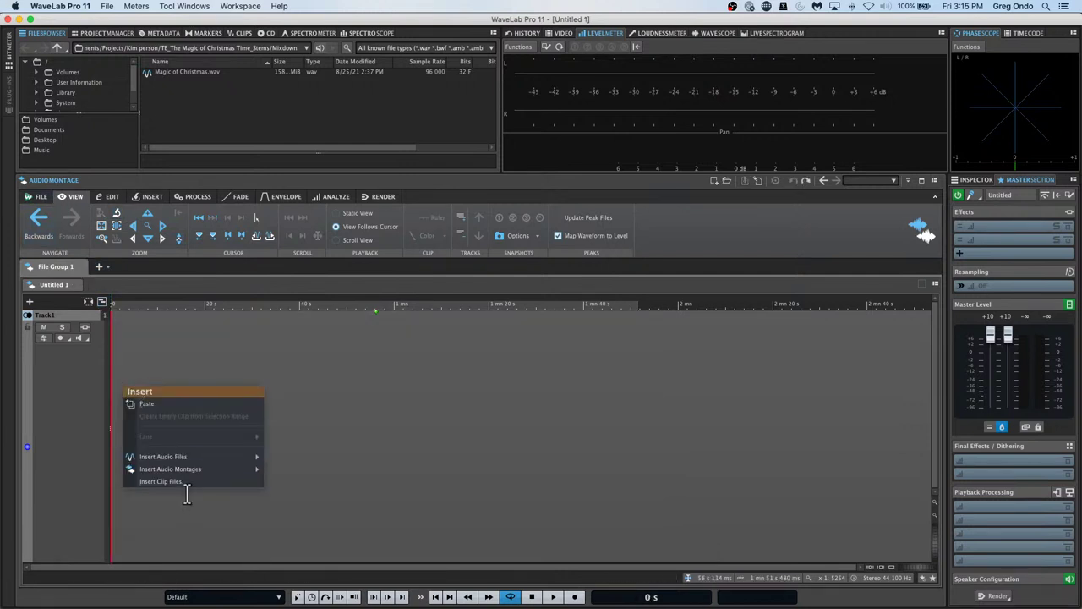
pyautogui.moveTo(192, 458)
pyautogui.moveTo(335, 487)
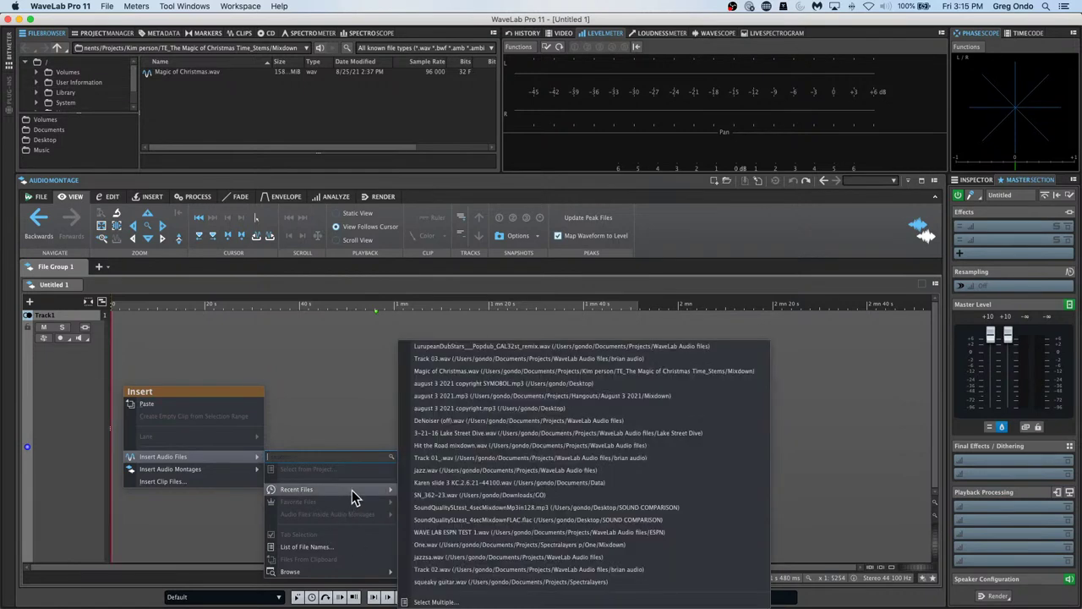
pyautogui.click(522, 488)
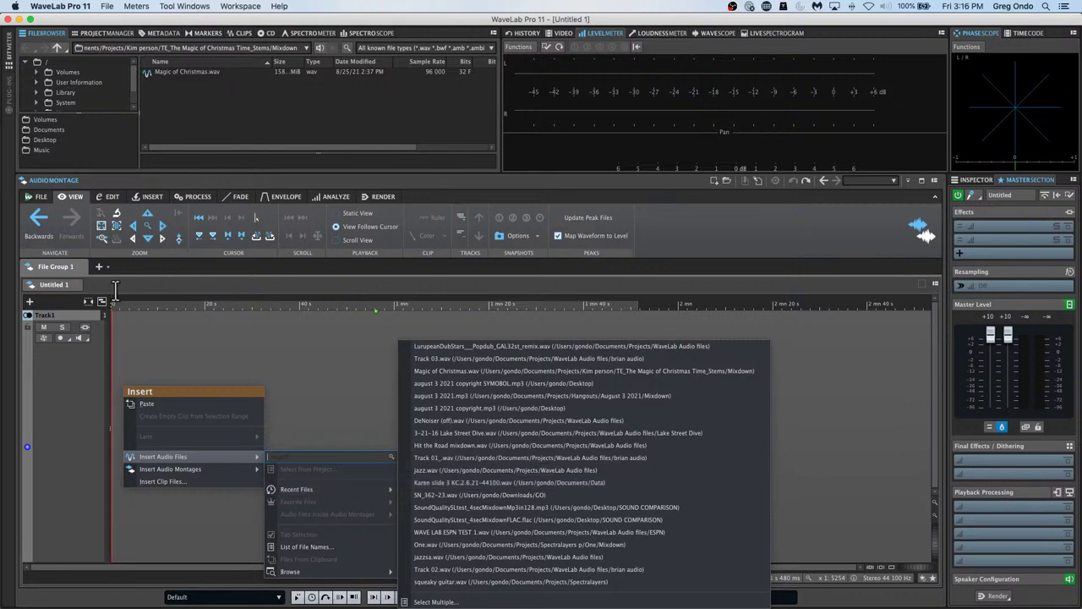
# - Insert Track 01_.wav and Track 02.wav through Track 06.wav from the most recently used audio folder, lined up on the active track
pyautogui.rightClick(147, 354)
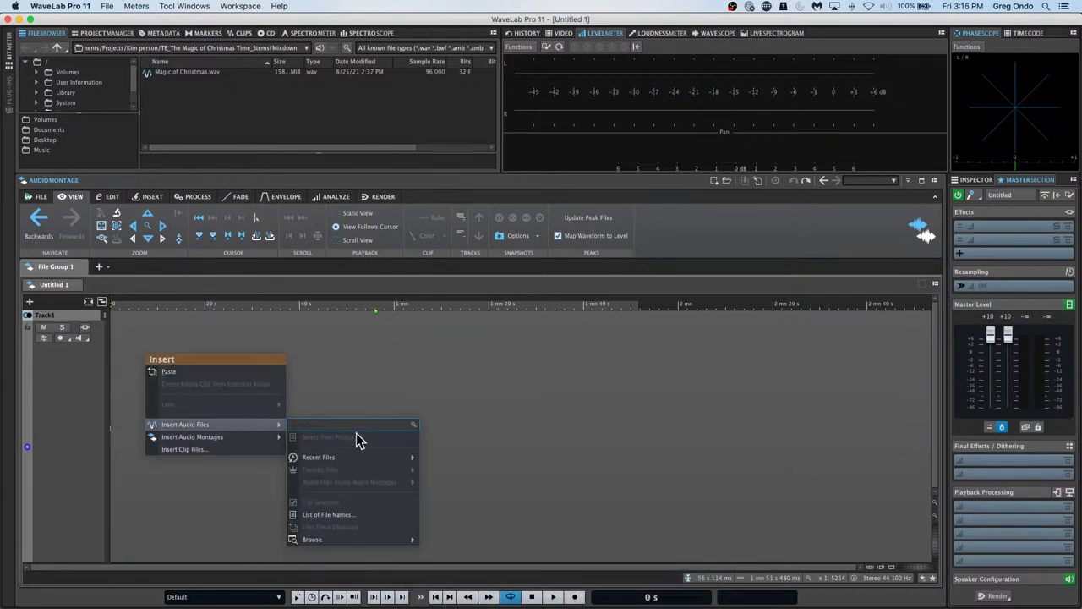
pyautogui.moveTo(355, 541)
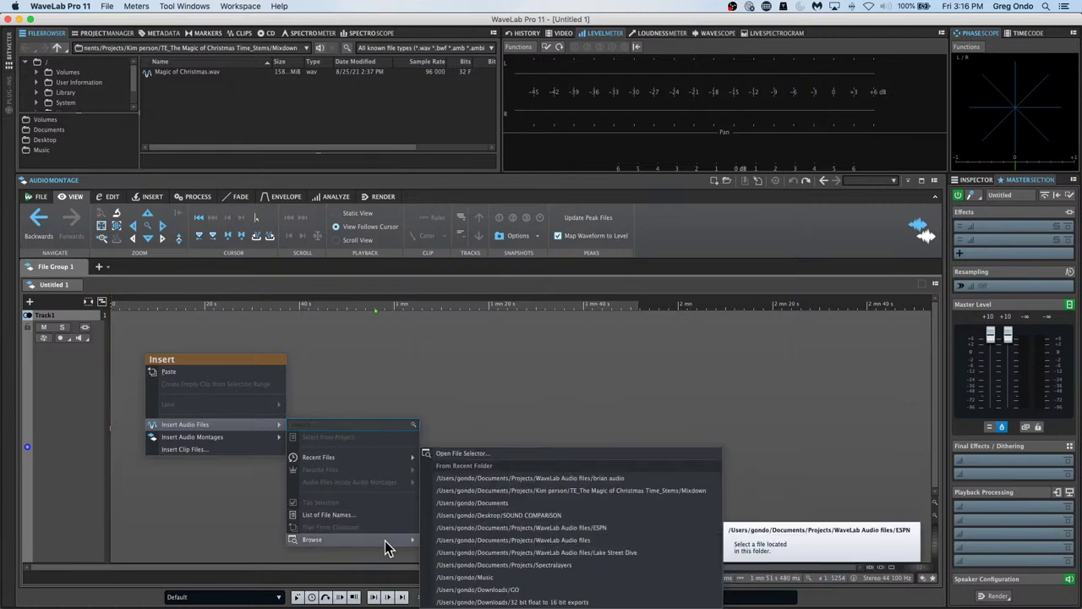
pyautogui.click(653, 476)
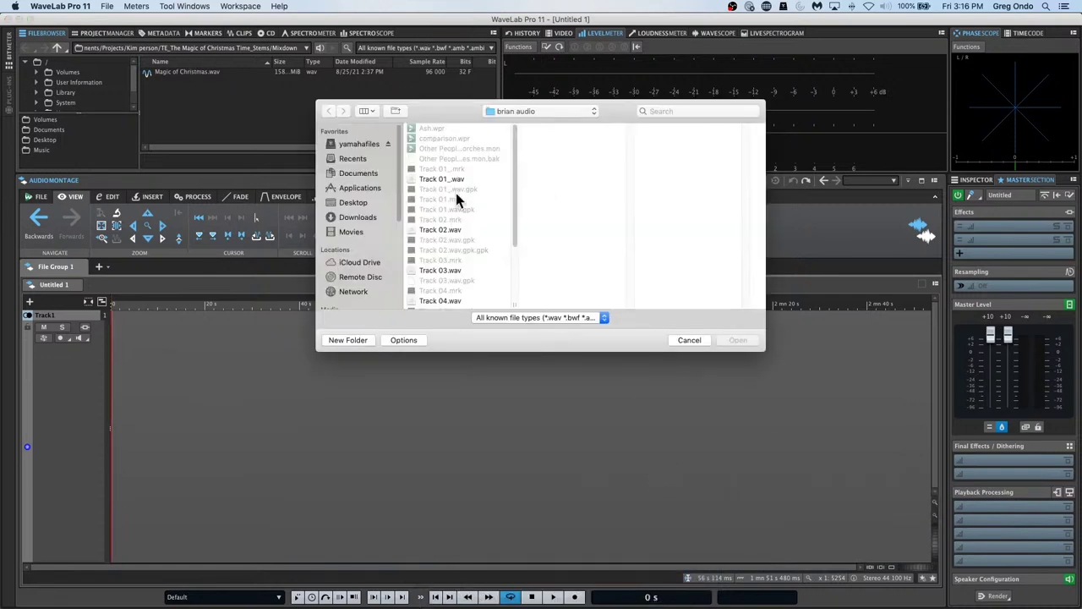
pyautogui.click(430, 180)
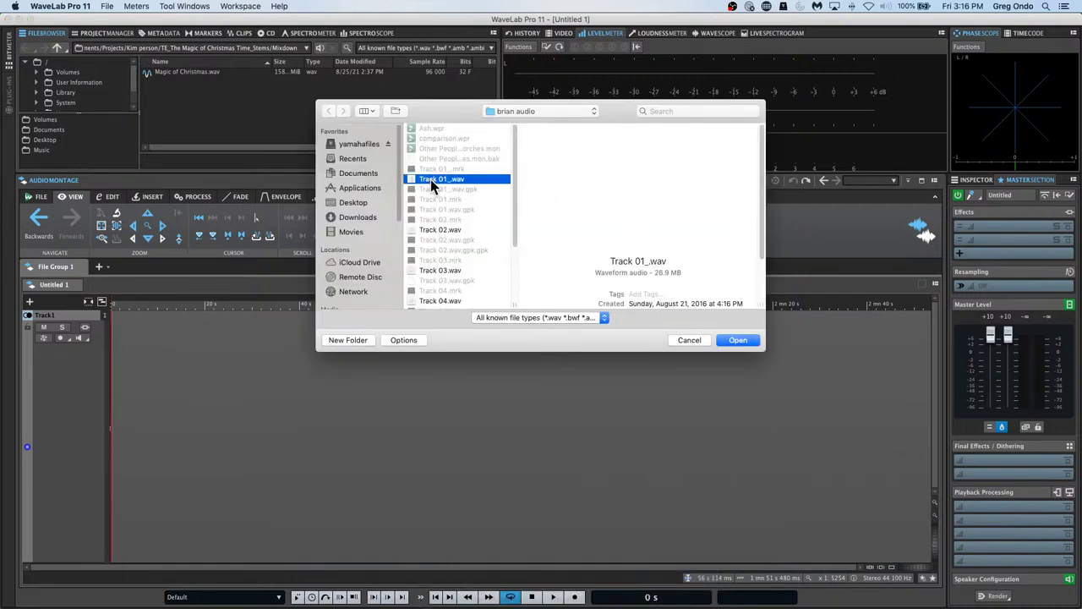
pyautogui.keyDown('super'); pyautogui.click(447, 230); pyautogui.keyUp('super')
pyautogui.keyDown('super'); pyautogui.click(444, 270); pyautogui.keyUp('super')
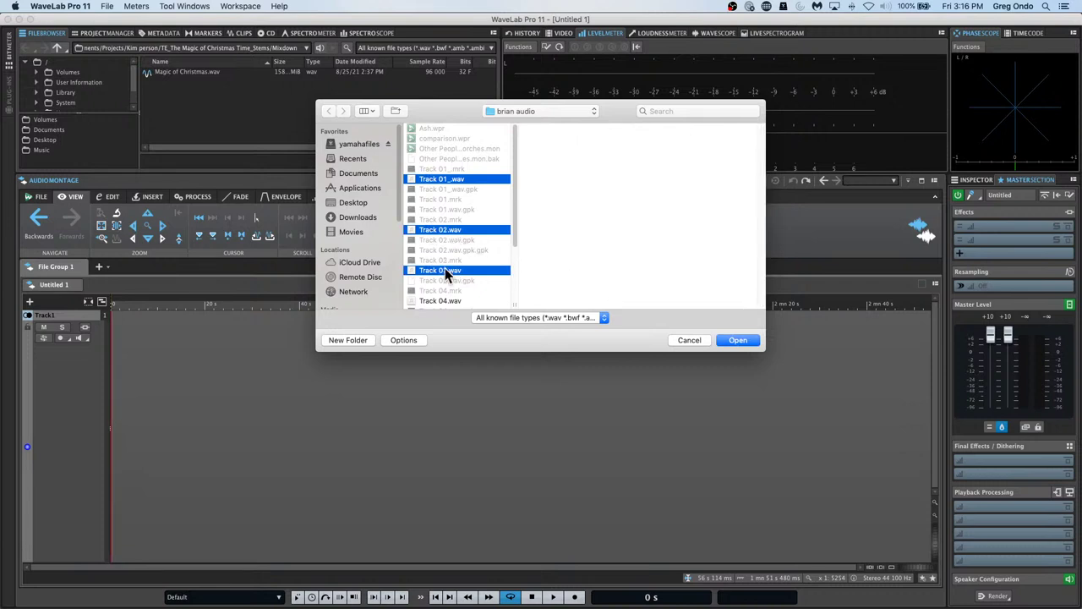
pyautogui.keyDown('super'); pyautogui.click(448, 300); pyautogui.keyUp('super')
pyautogui.scroll(-5, 455, 289)
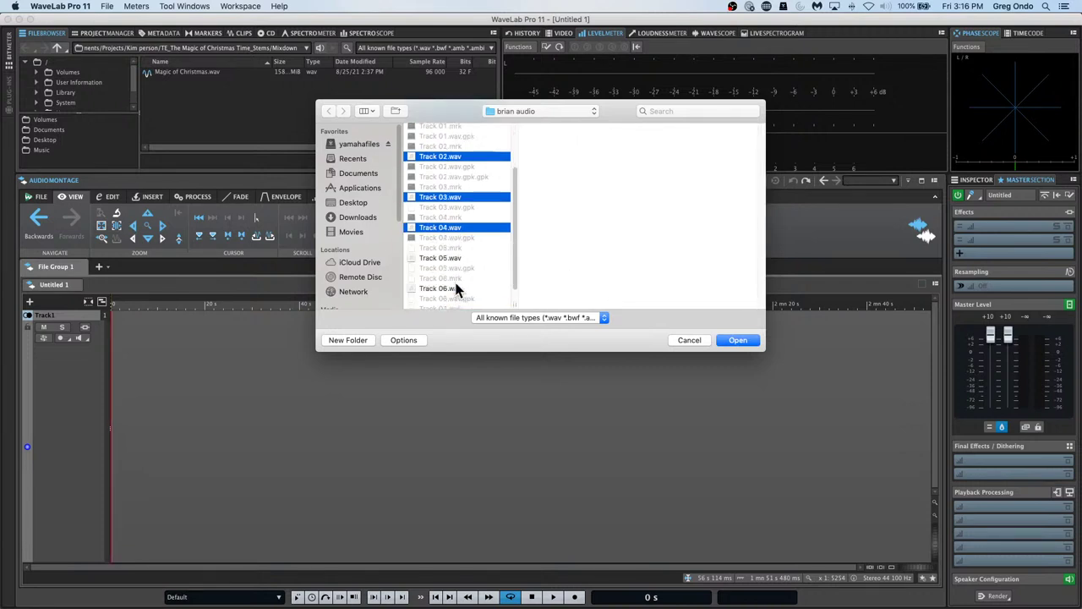
pyautogui.keyDown('super'); pyautogui.click(448, 243); pyautogui.keyUp('super')
pyautogui.keyDown('super'); pyautogui.click(448, 273); pyautogui.keyUp('super')
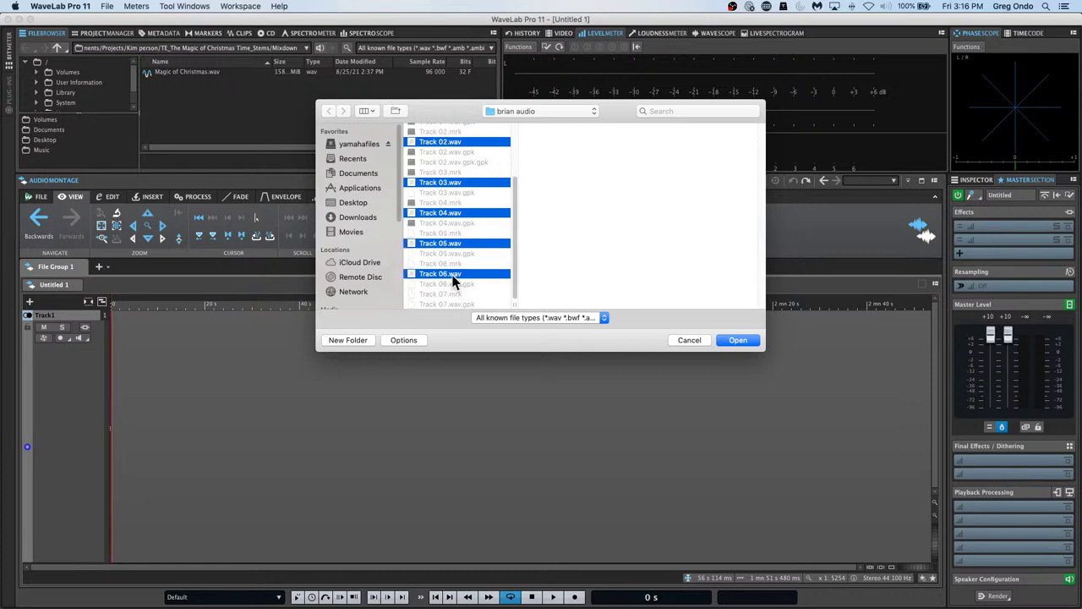
pyautogui.click(738, 340)
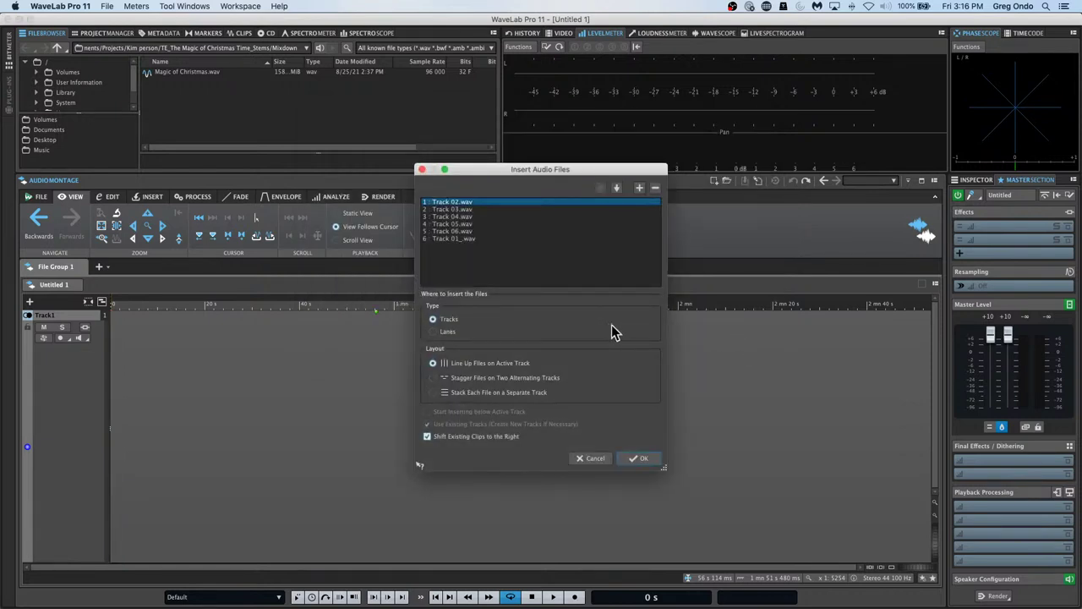
pyautogui.click(642, 462)
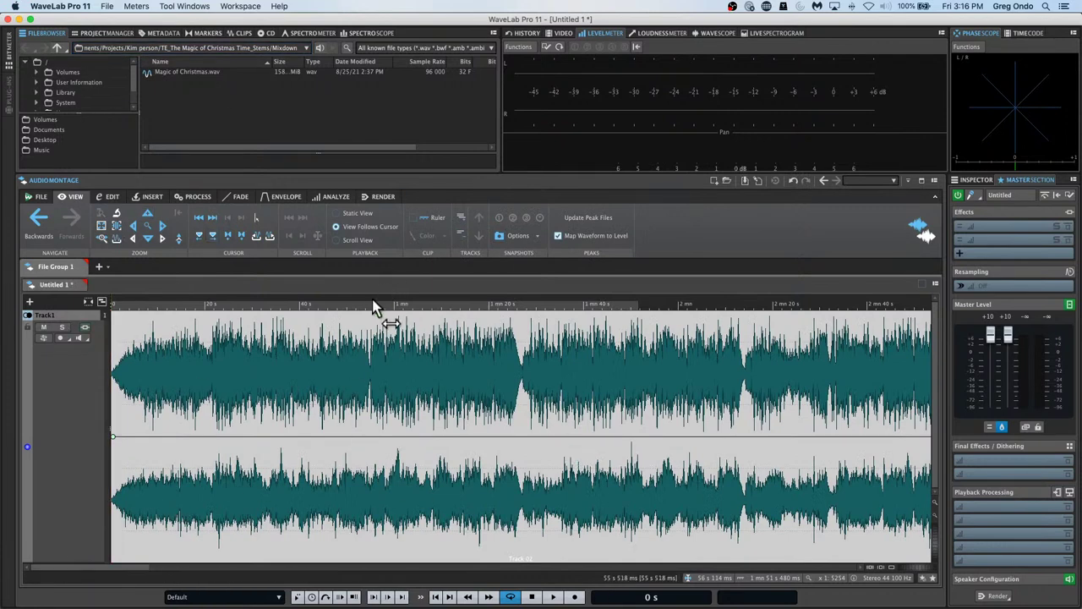
# - Look at the gap between the first two clips and the album fields in the CD metadata editor, then close the editor
pyautogui.moveTo(369, 304); pyautogui.dragTo(385, 264)
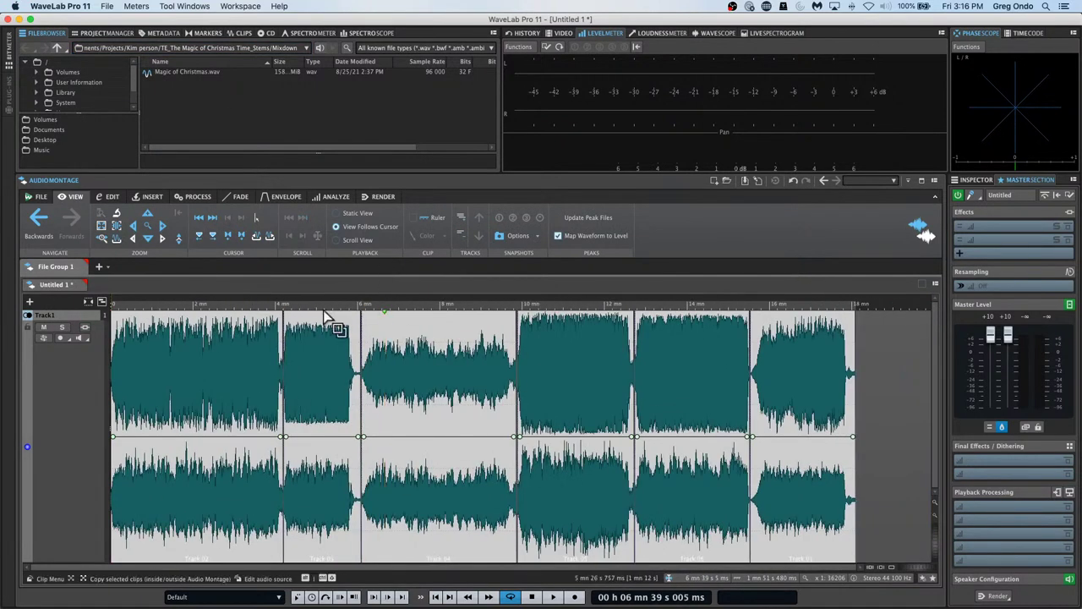
pyautogui.moveTo(278, 305); pyautogui.dragTo(278, 343)
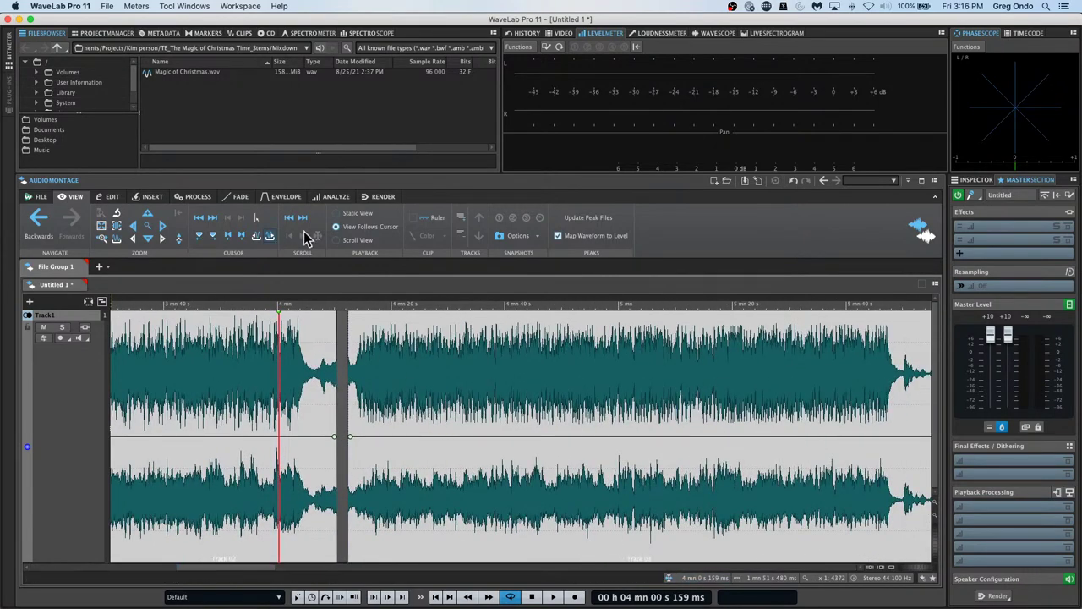
pyautogui.click(271, 33)
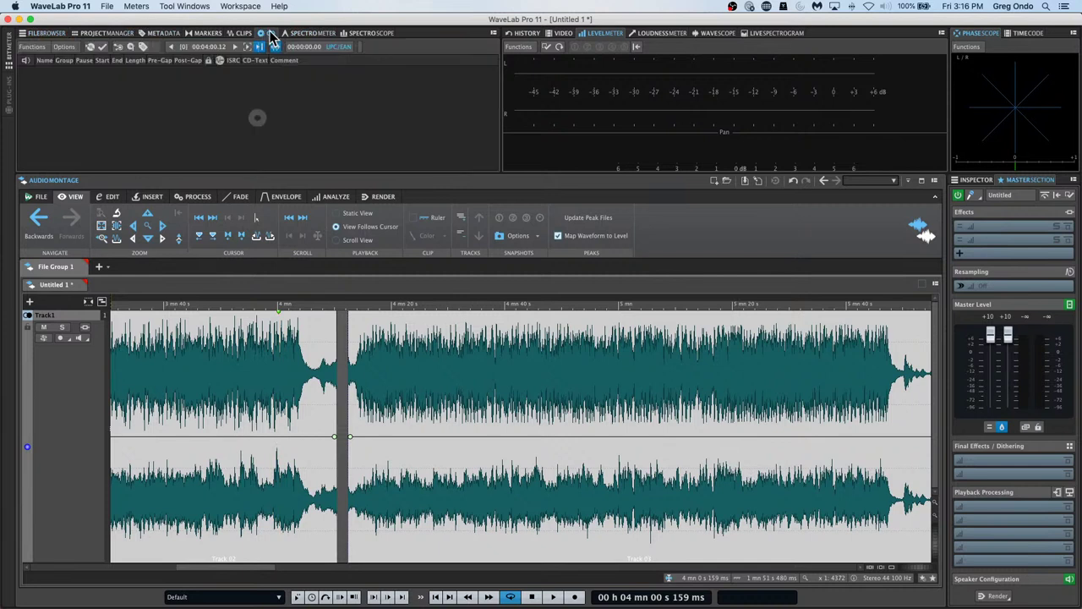
pyautogui.click(32, 47)
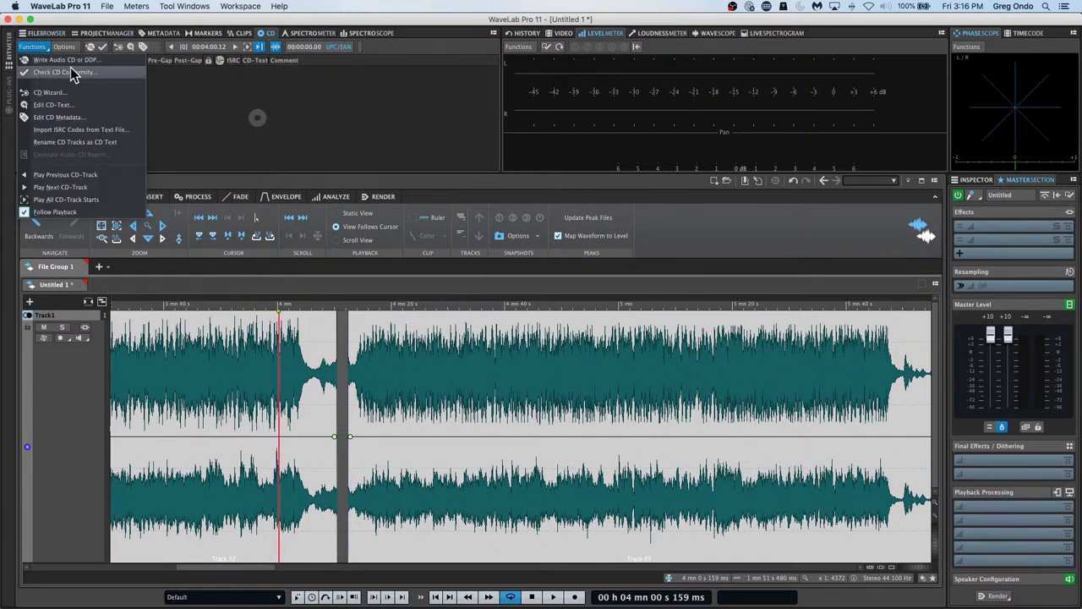
pyautogui.click(57, 116)
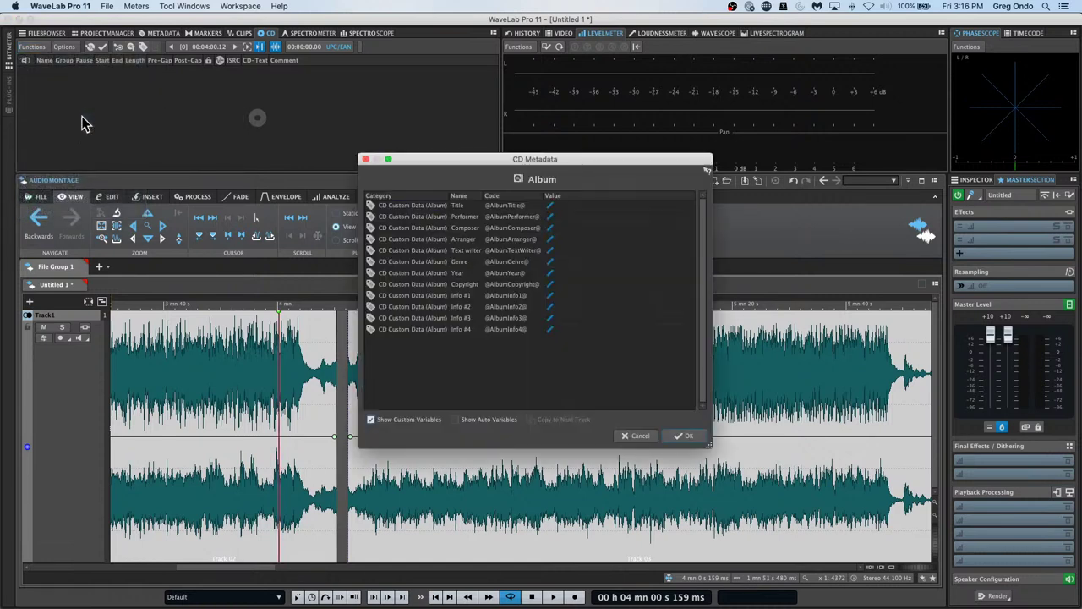
pyautogui.click(365, 160)
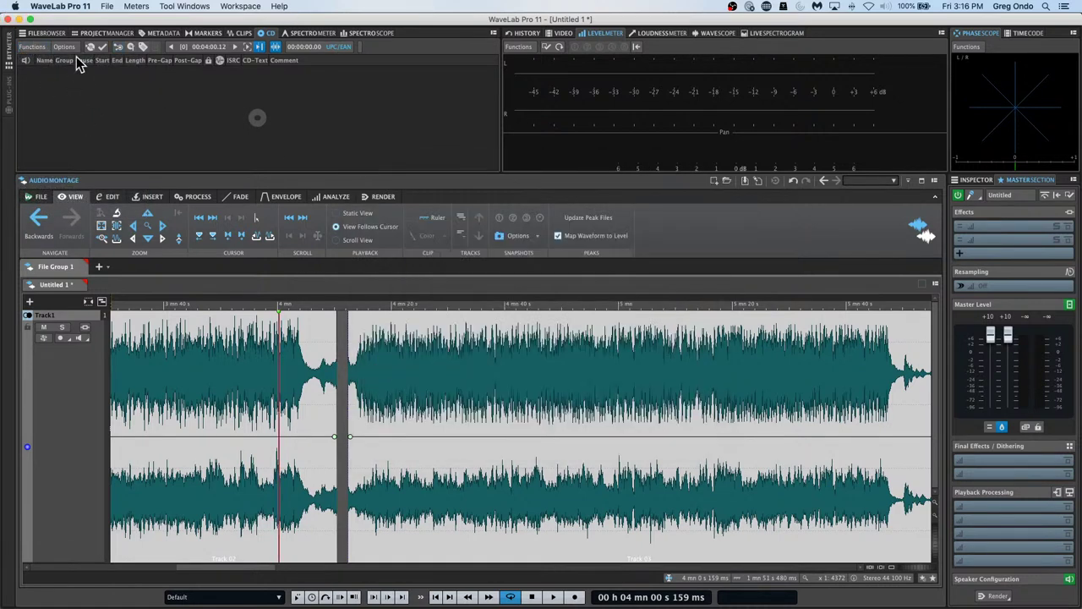
# - Run the CD Wizard to generate track markers at clip boundaries, named as clips, with 2 s pauses before tracks
pyautogui.click(31, 46)
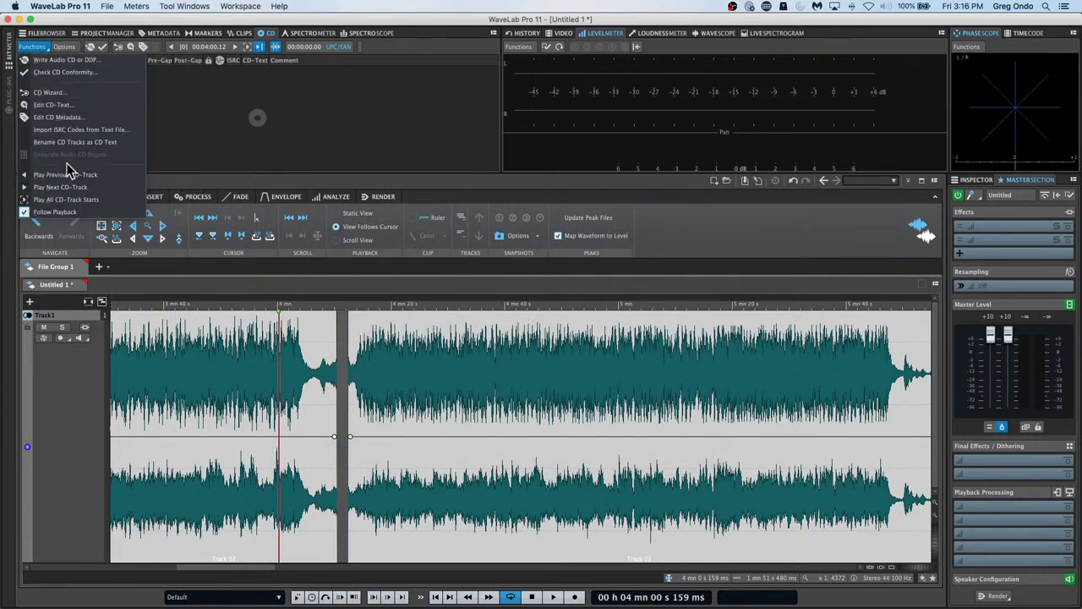
pyautogui.click(92, 100)
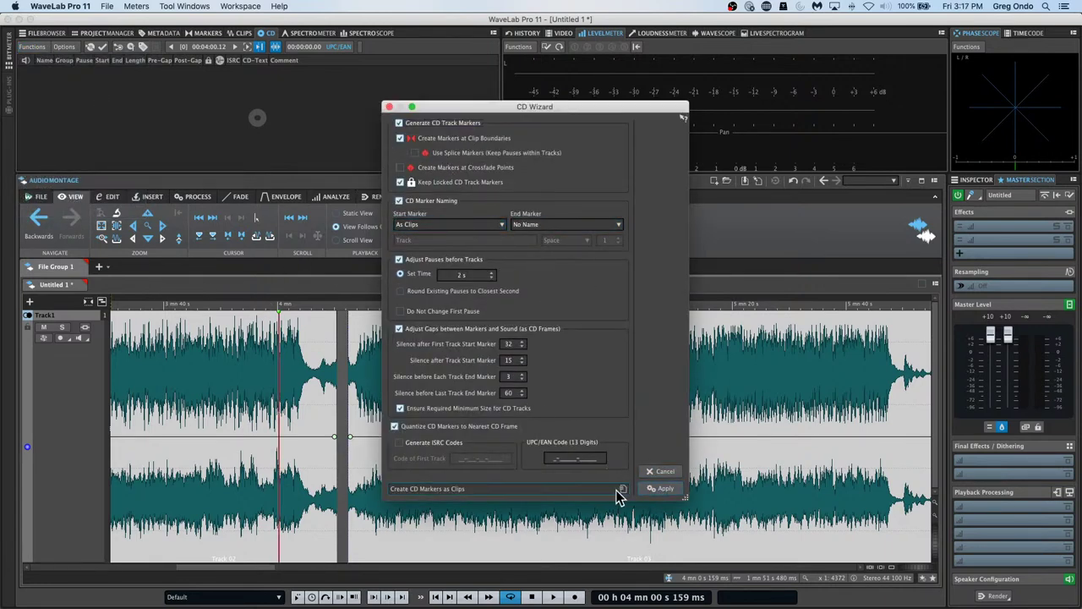
pyautogui.click(658, 488)
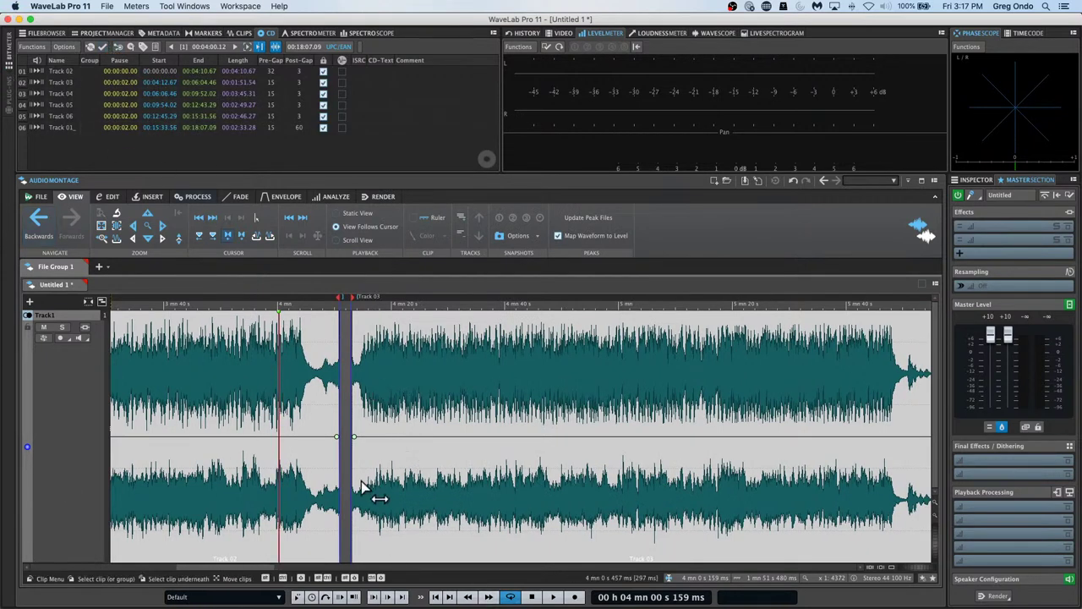
# - Shift the clips with their CD markers slightly earlier, and move them so that Track 02 starts about 1 min 15 s into the timeline
pyautogui.moveTo(452, 519); pyautogui.dragTo(439, 521)
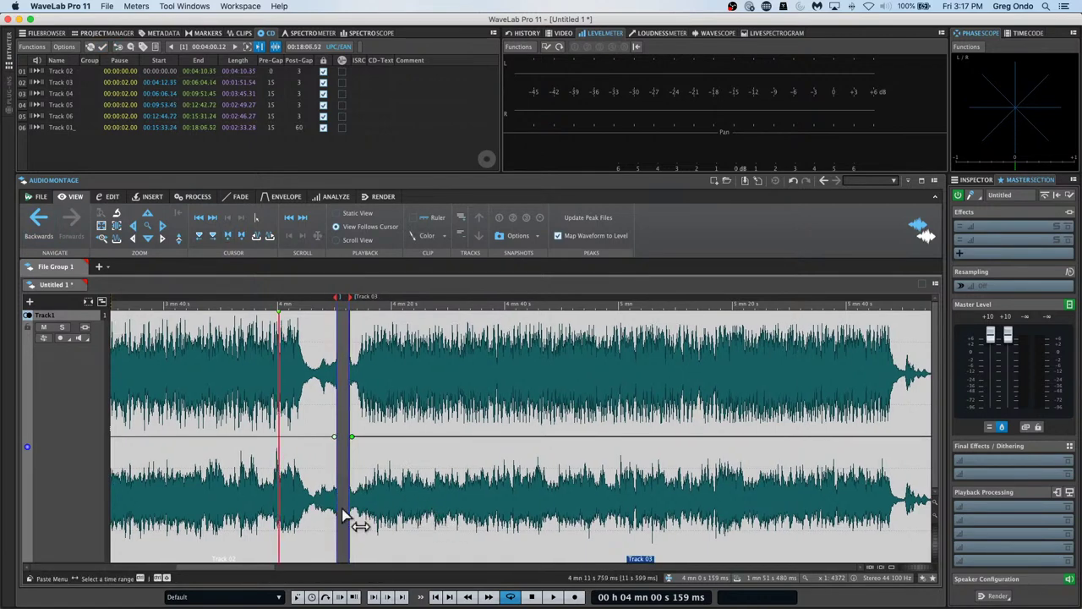
pyautogui.moveTo(345, 304); pyautogui.dragTo(346, 273)
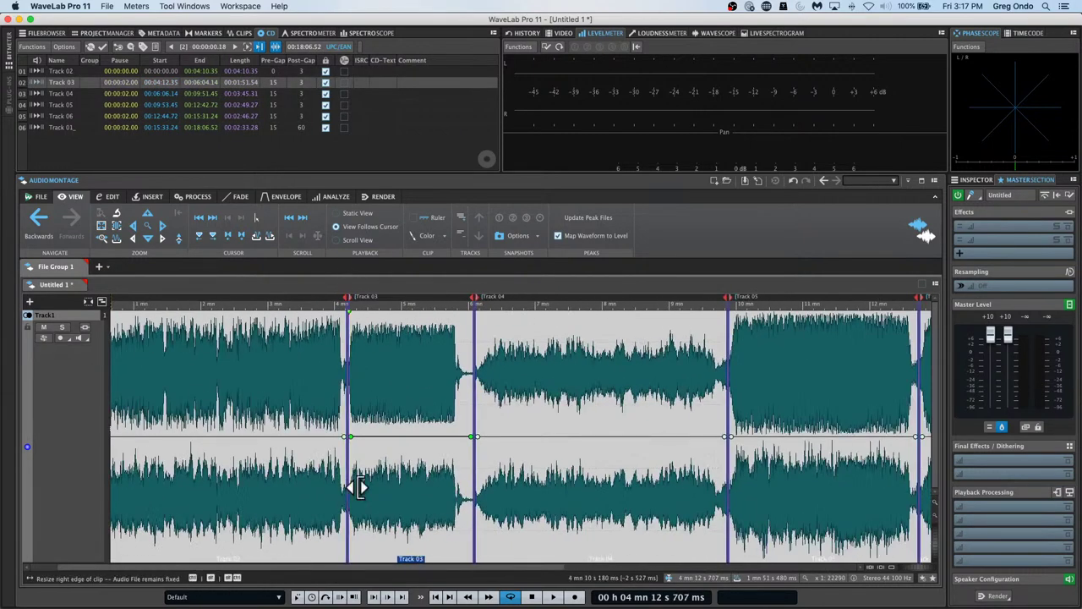
pyautogui.click(392, 509)
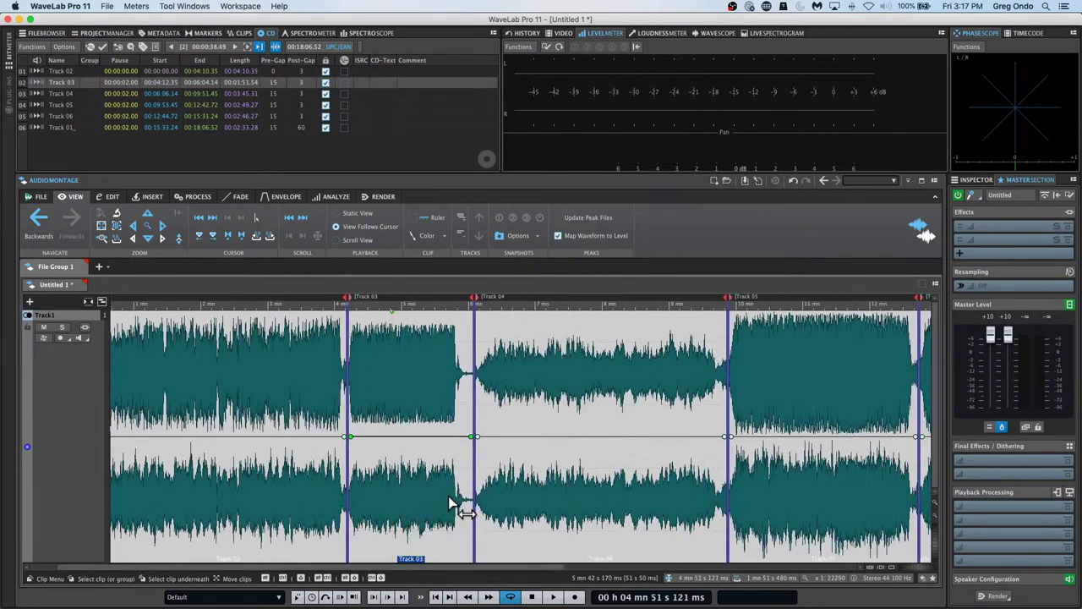
pyautogui.click(285, 478)
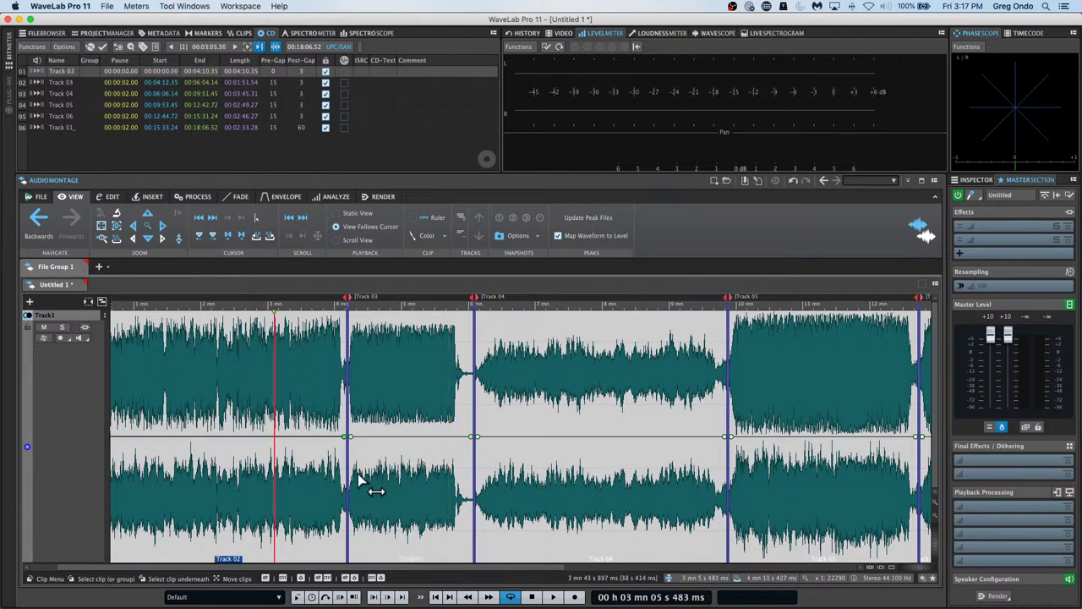
pyautogui.click(380, 482)
pyautogui.click(420, 493)
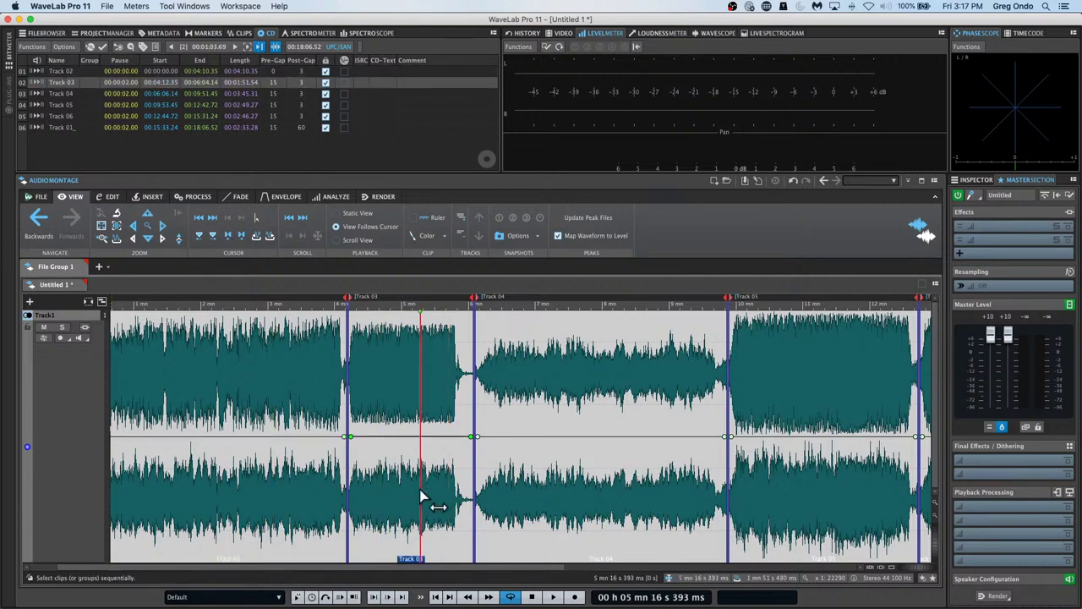
pyautogui.moveTo(417, 488); pyautogui.dragTo(495, 502)
pyautogui.click(312, 502)
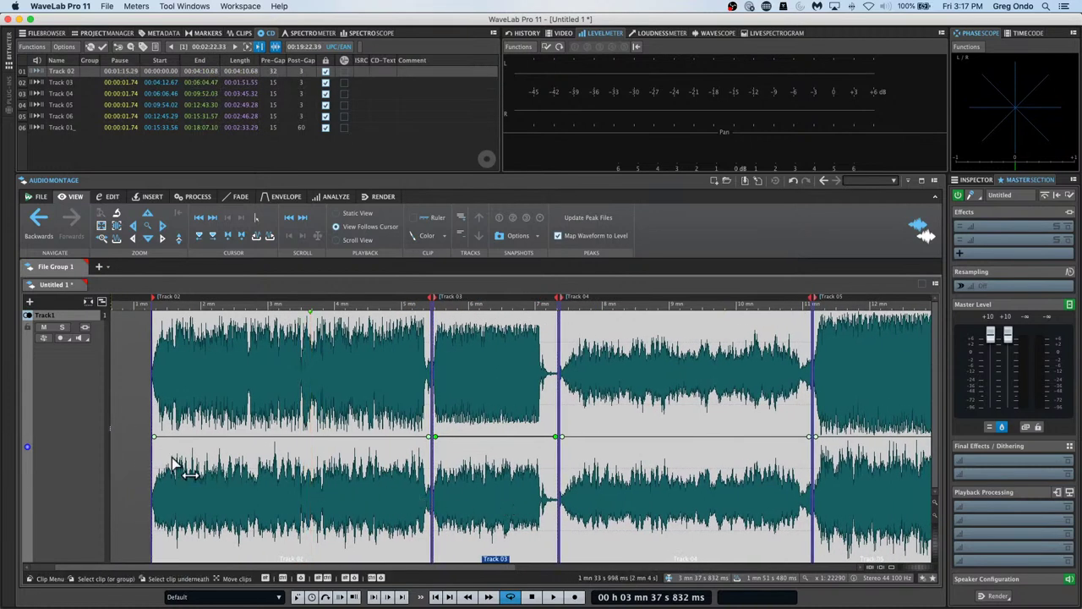
# - Move Track 02 to start about 15 s into the timeline, and Track 03 to overlap its end with a crossfade of about 2 s
pyautogui.click(128, 458)
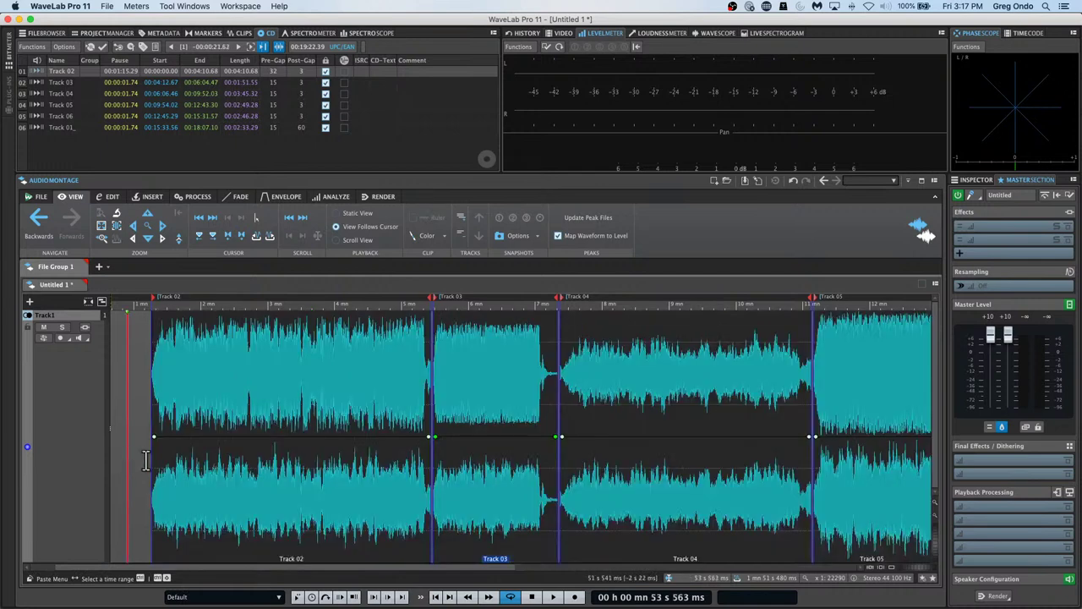
pyautogui.moveTo(295, 495); pyautogui.dragTo(234, 483)
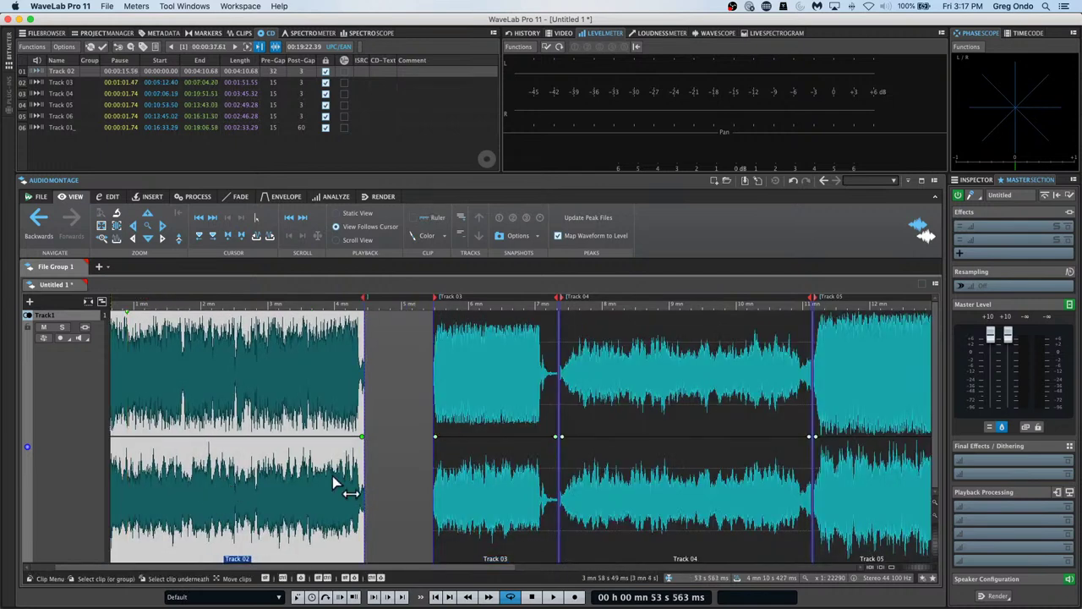
pyautogui.click(492, 512)
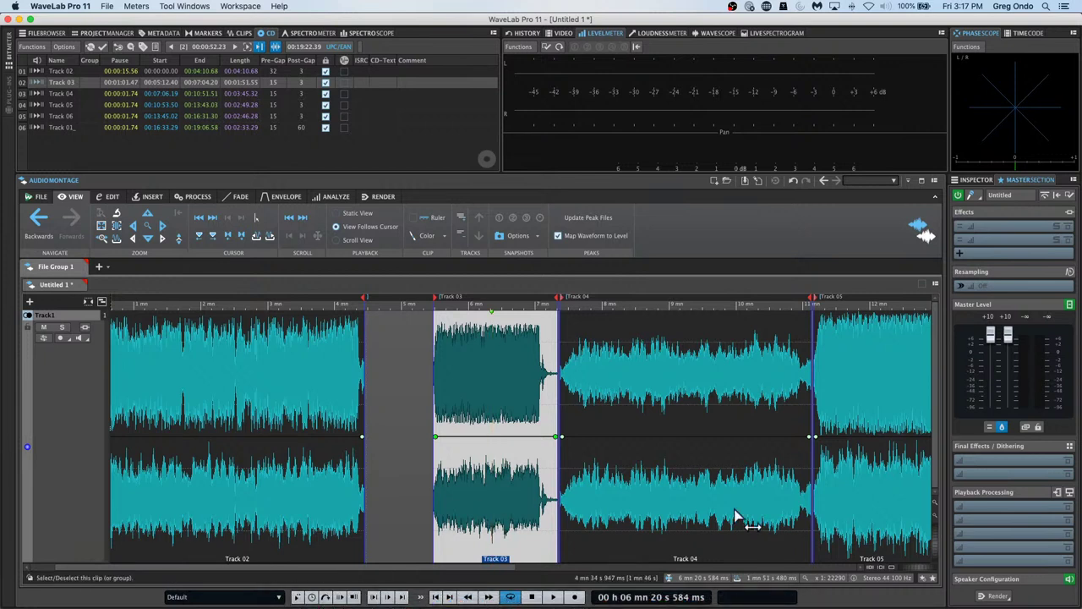
pyautogui.click(512, 518)
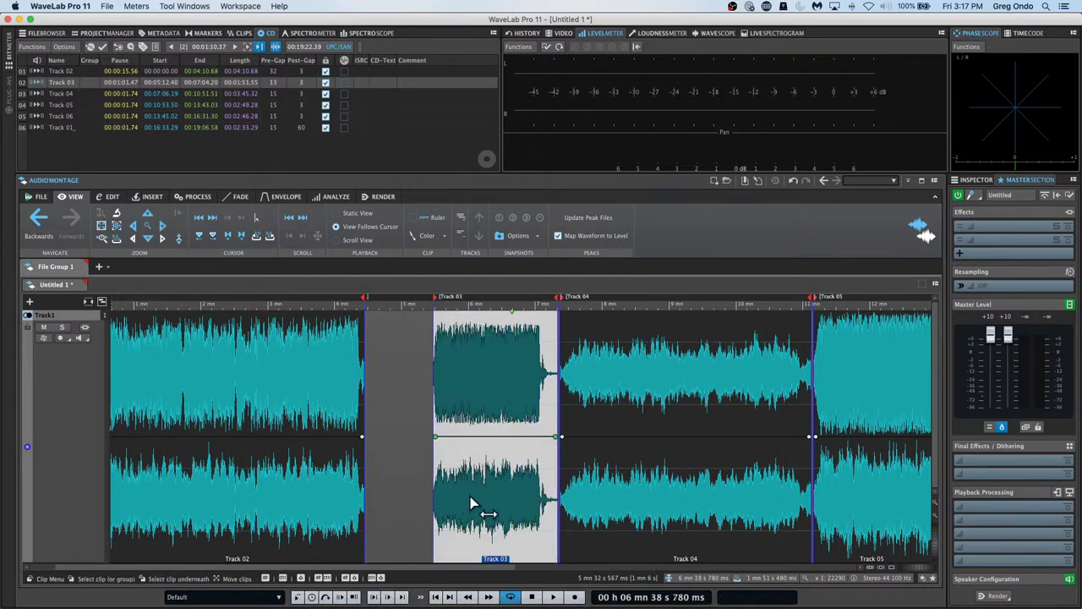
pyautogui.click(503, 488)
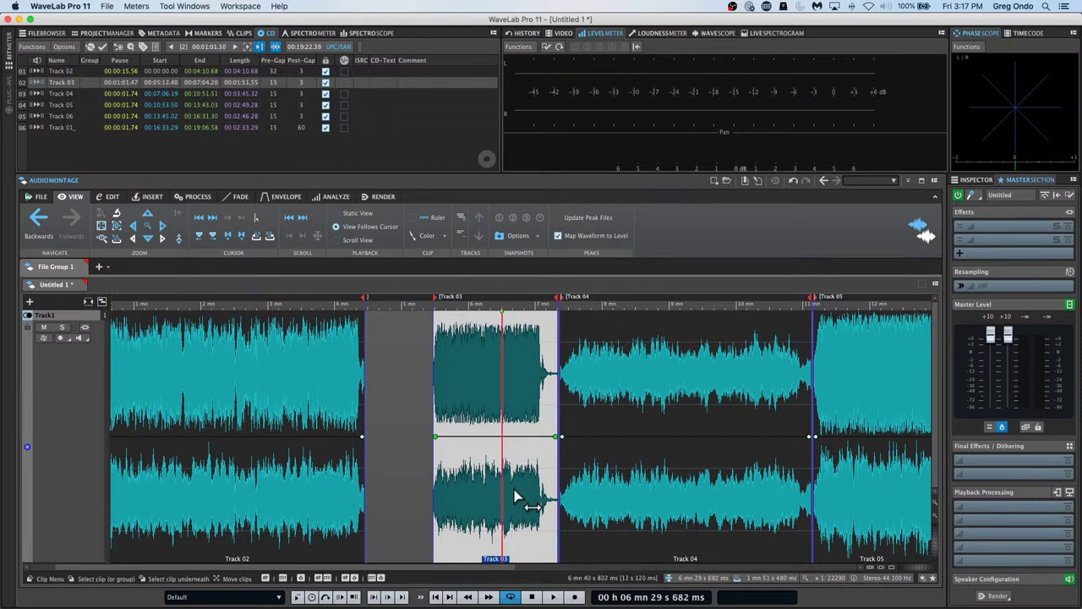
pyautogui.moveTo(516, 497)
pyautogui.mouseDown()
pyautogui.moveTo(420, 499)
pyautogui.moveTo(449, 501)
pyautogui.moveTo(435, 498)
pyautogui.mouseUp()
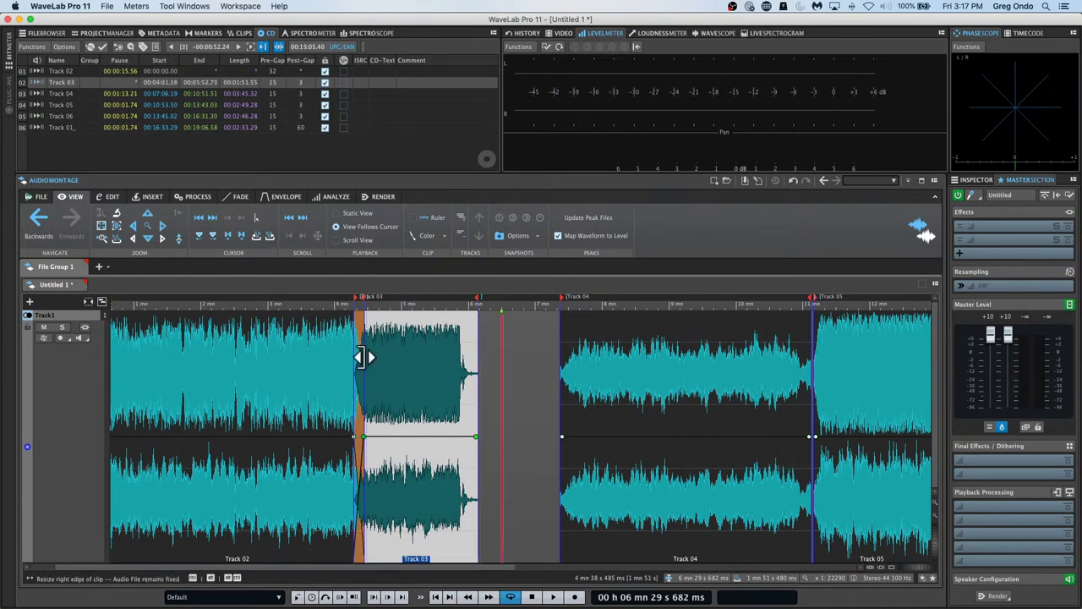
pyautogui.moveTo(344, 306); pyautogui.dragTo(344, 338)
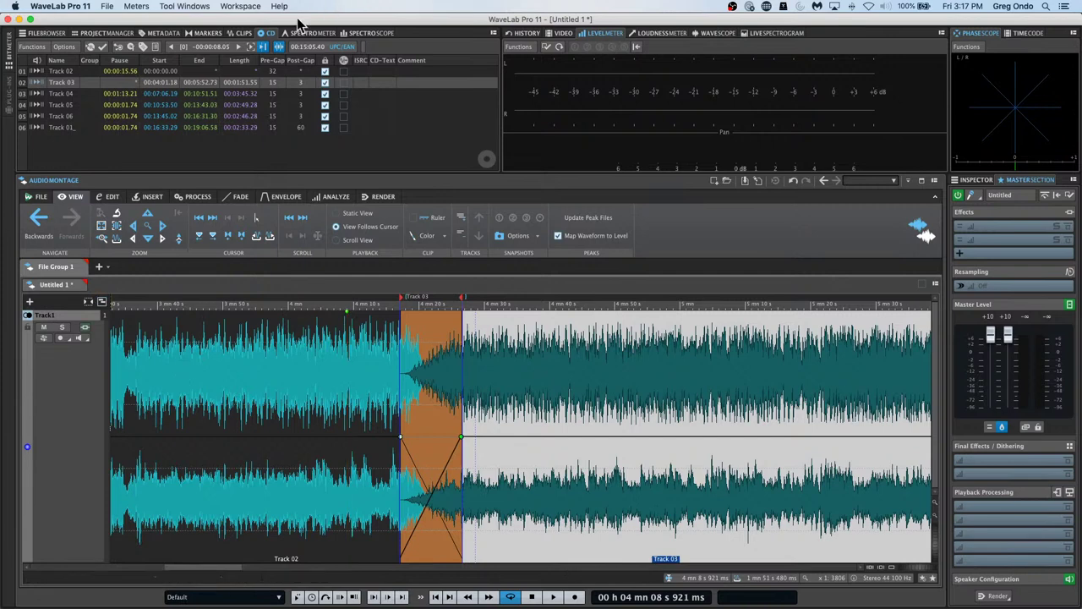
pyautogui.moveTo(526, 492)
pyautogui.mouseDown()
pyautogui.moveTo(617, 478)
pyautogui.moveTo(566, 476)
pyautogui.moveTo(616, 488)
pyautogui.moveTo(571, 482)
pyautogui.mouseUp()
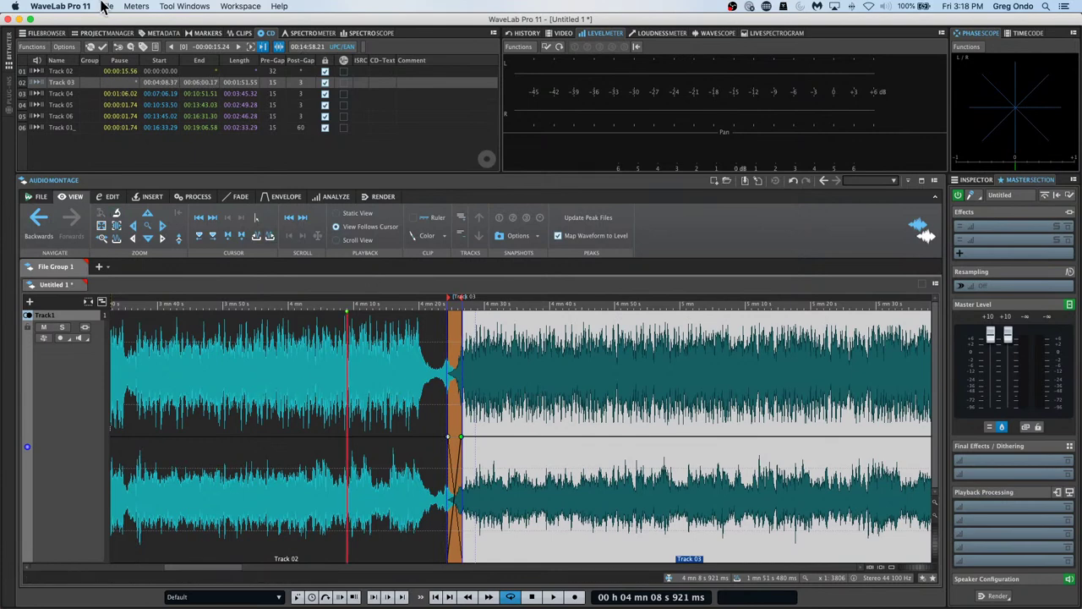
pyautogui.click(60, 6)
pyautogui.click(82, 113)
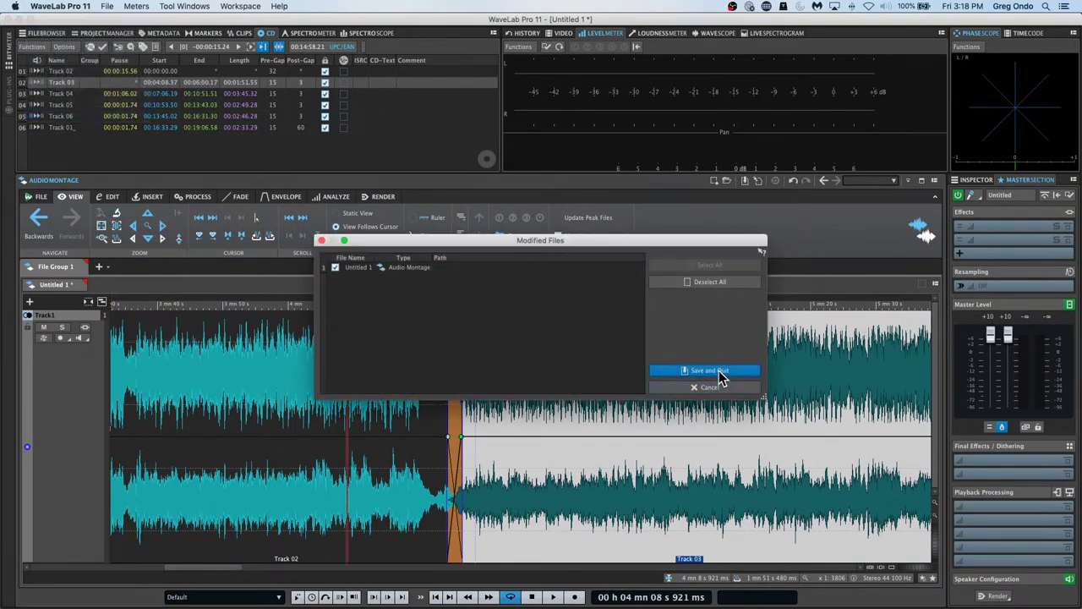
pyautogui.click(716, 371)
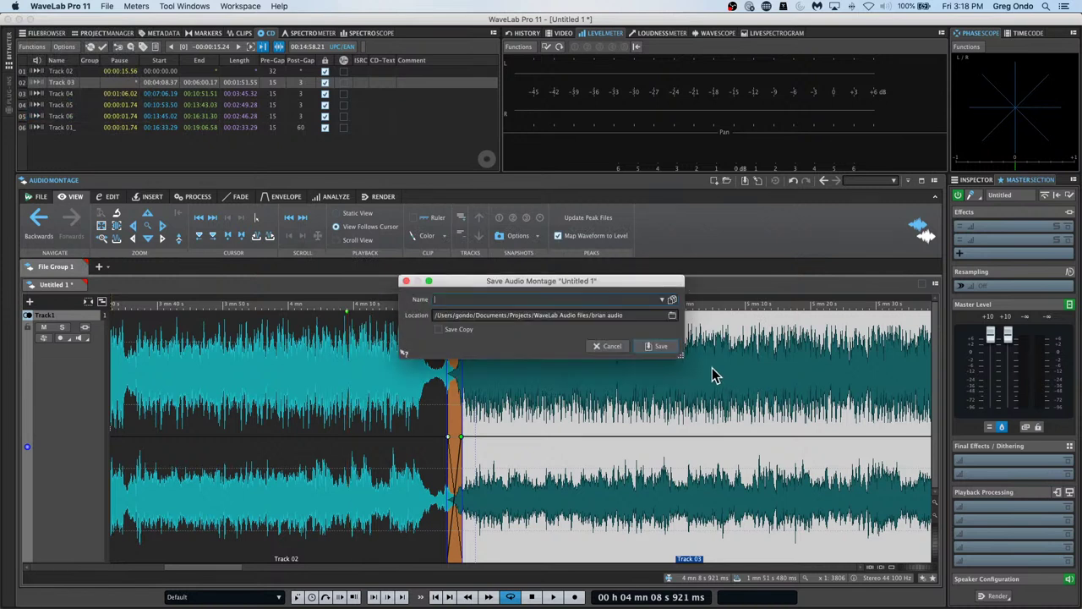
pyautogui.click(658, 348)
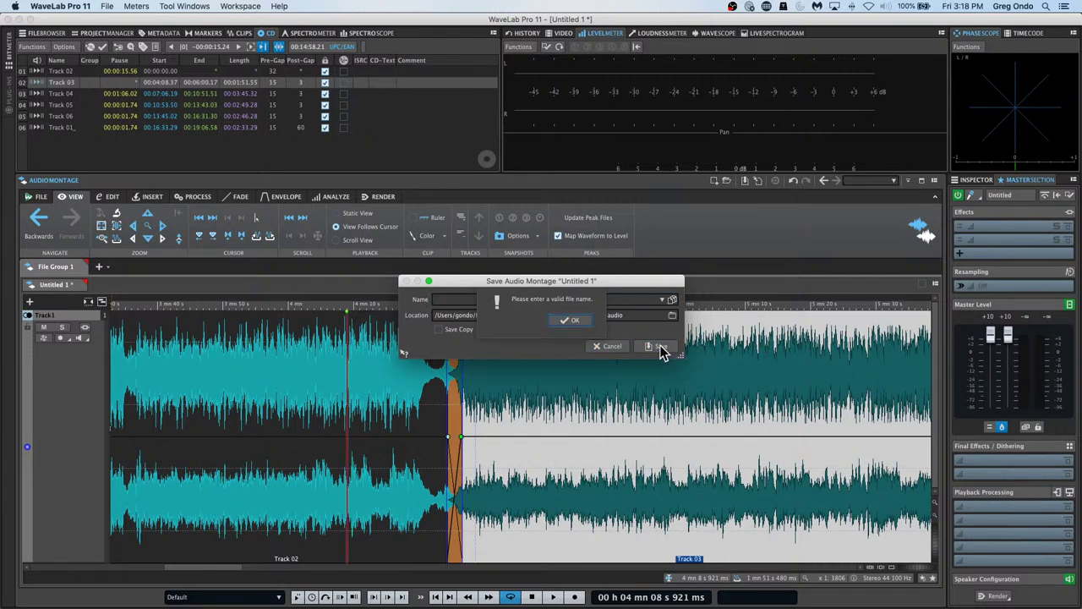
pyautogui.click(570, 325)
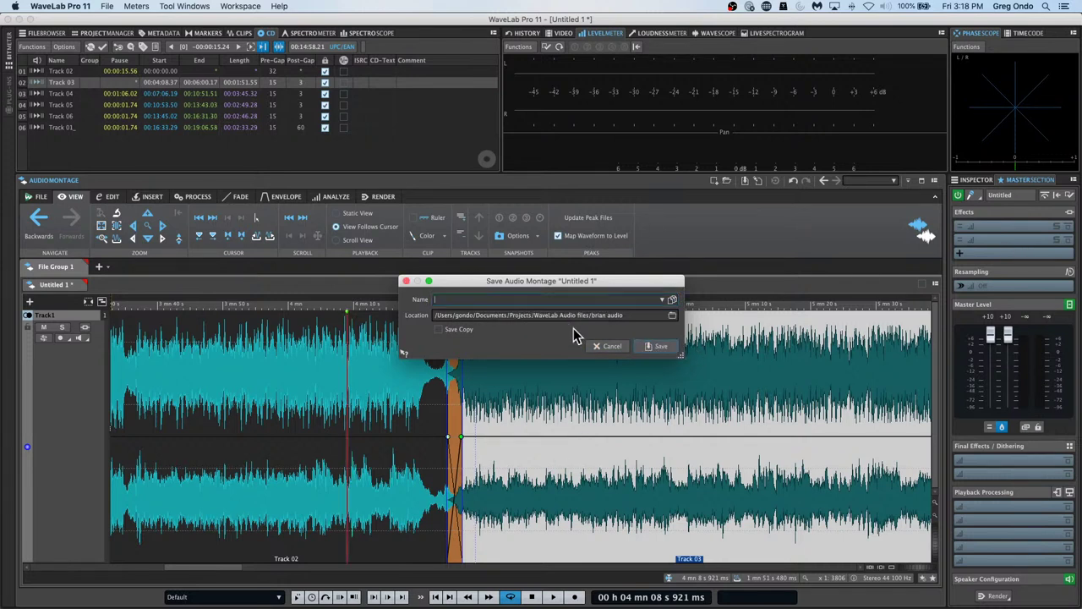
pyautogui.click(605, 345)
# - Select the range from about 4 min 34 s to 5 min 16 s in Track 03 and insert CD track markers at its boundaries
pyautogui.moveTo(515, 351); pyautogui.dragTo(783, 343)
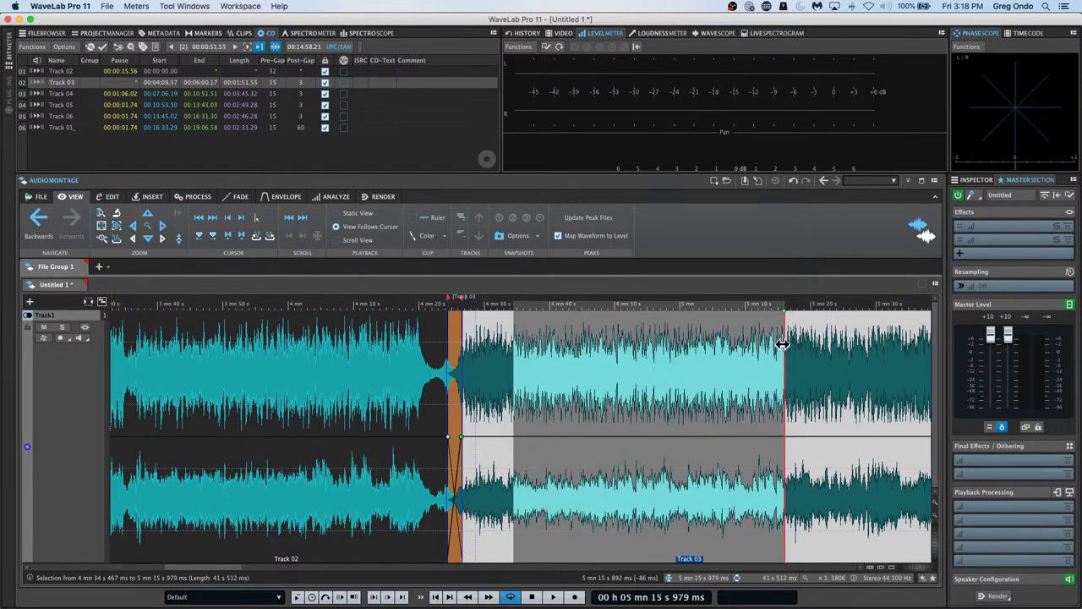
pyautogui.click(205, 33)
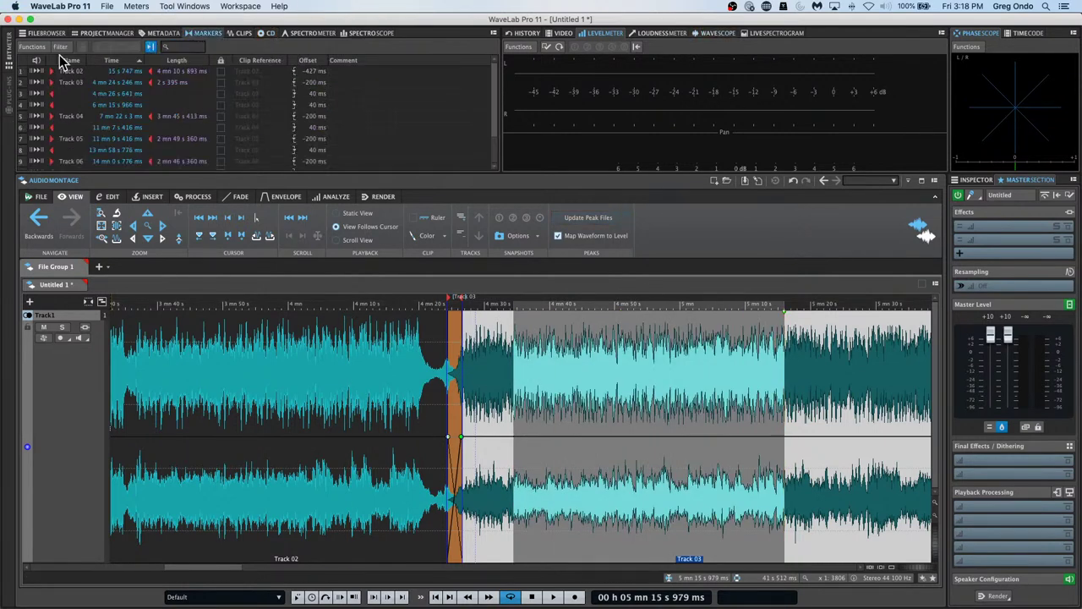
pyautogui.click(41, 49)
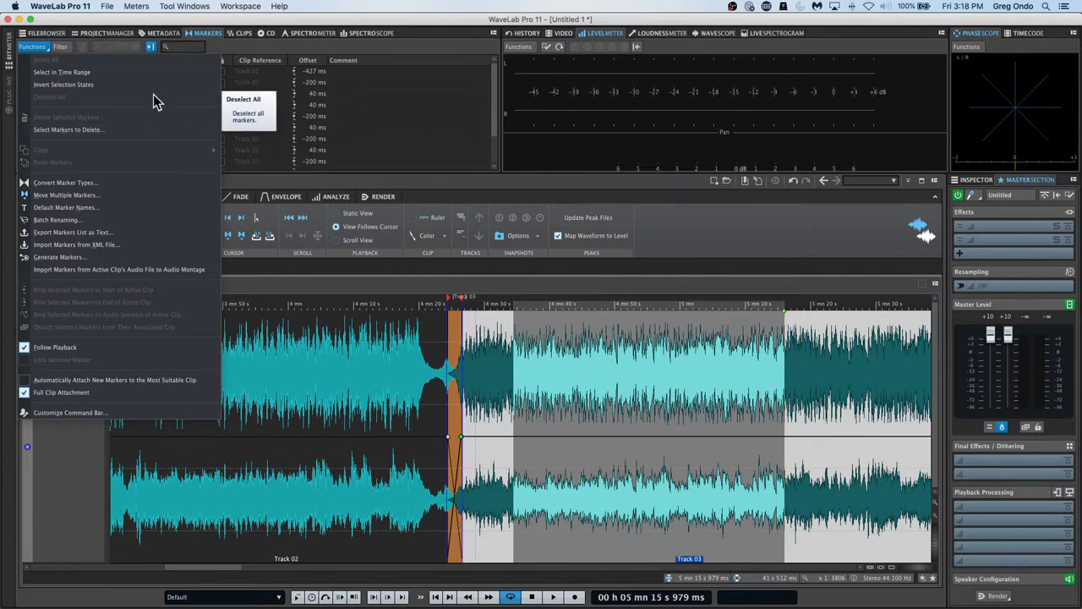
pyautogui.click(431, 128)
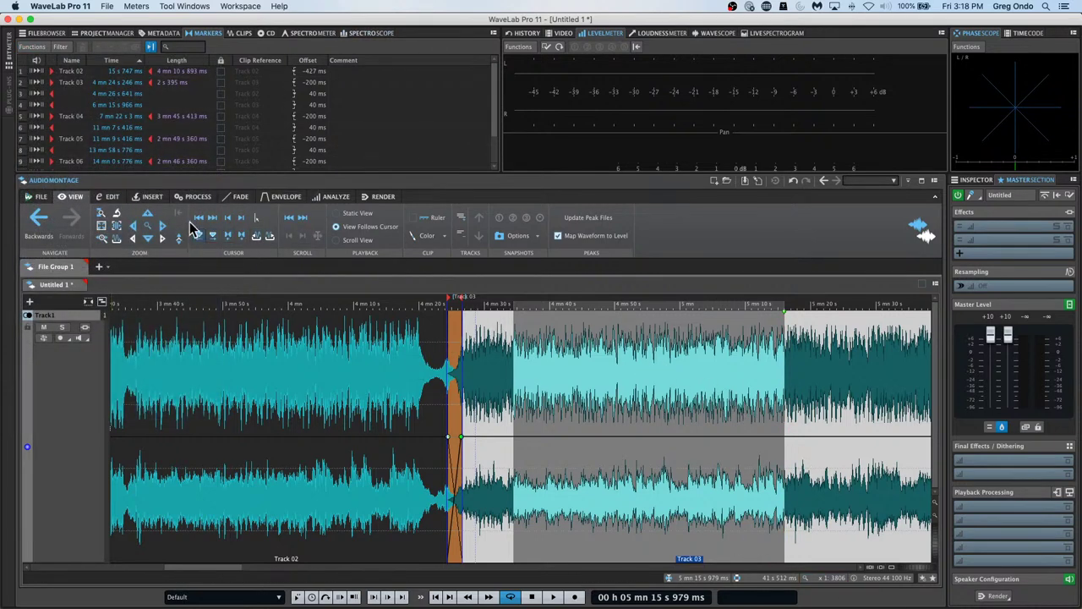
pyautogui.click(148, 197)
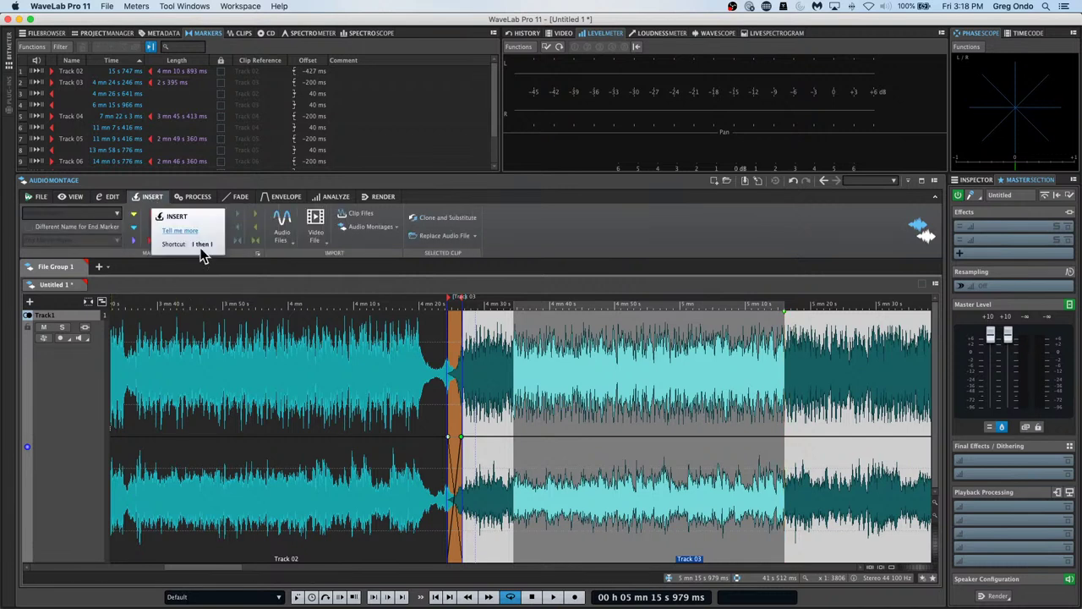
pyautogui.click(244, 306)
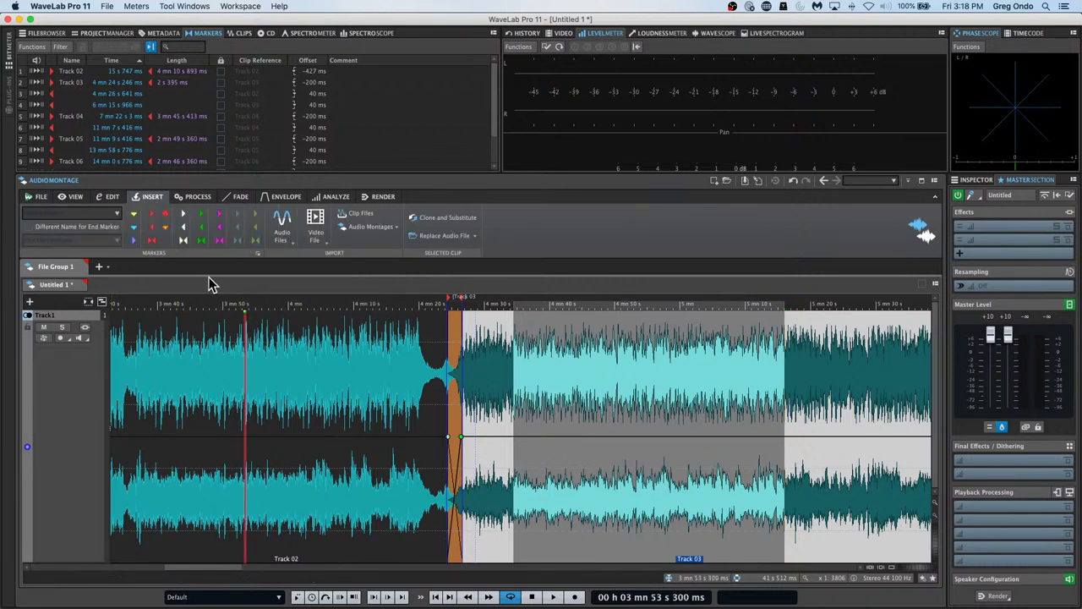
pyautogui.click(150, 242)
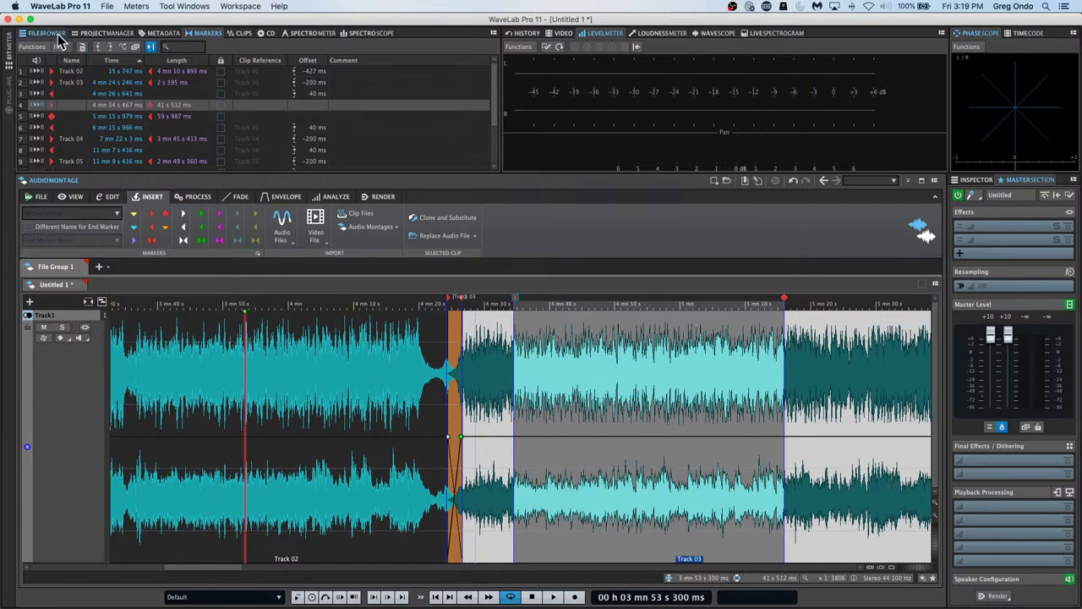
# - Quit WaveLab without saving the modified Untitled 1 montage
pyautogui.click(75, 7)
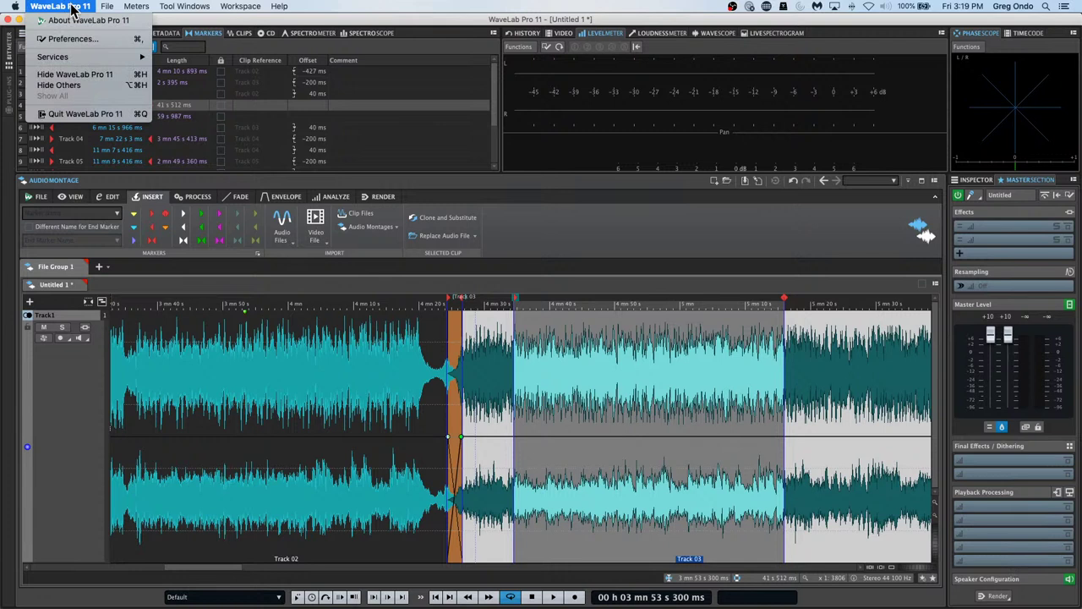
pyautogui.click(67, 114)
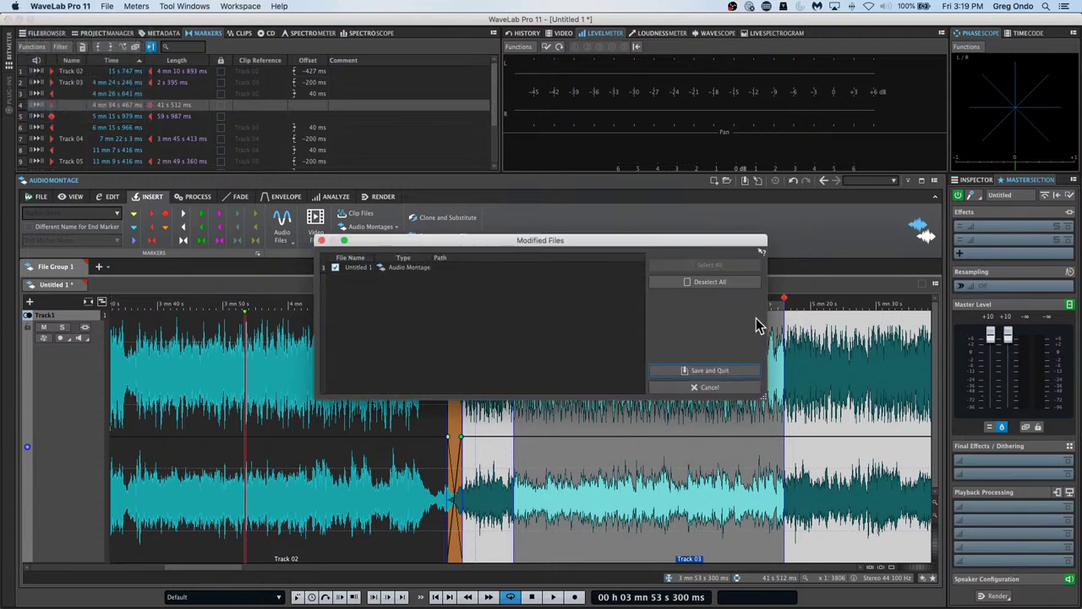
pyautogui.click(708, 283)
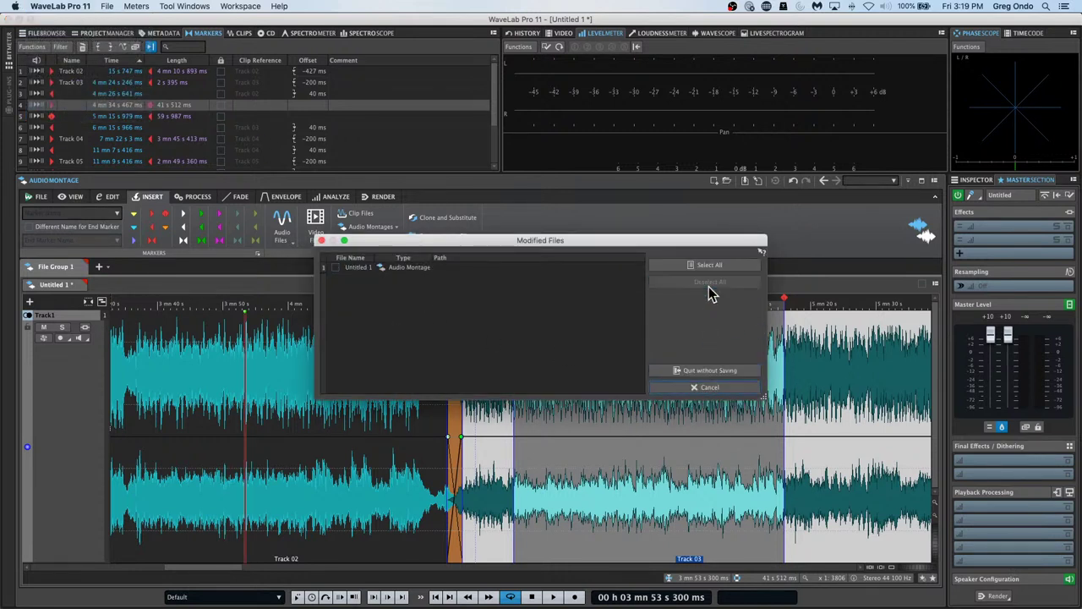
pyautogui.click(710, 370)
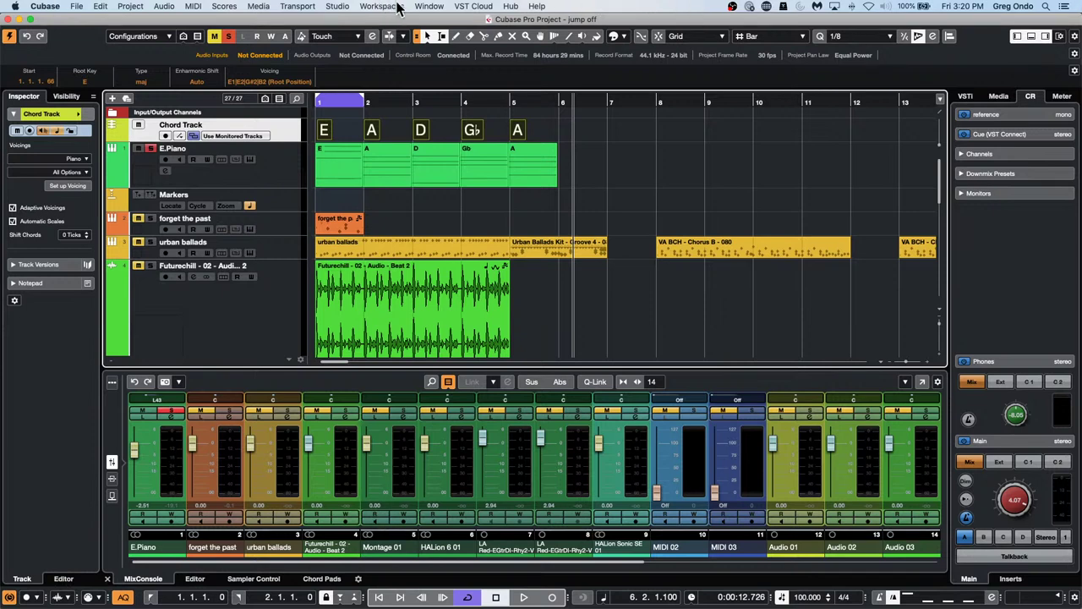
pyautogui.click(397, 7)
pyautogui.click(741, 212)
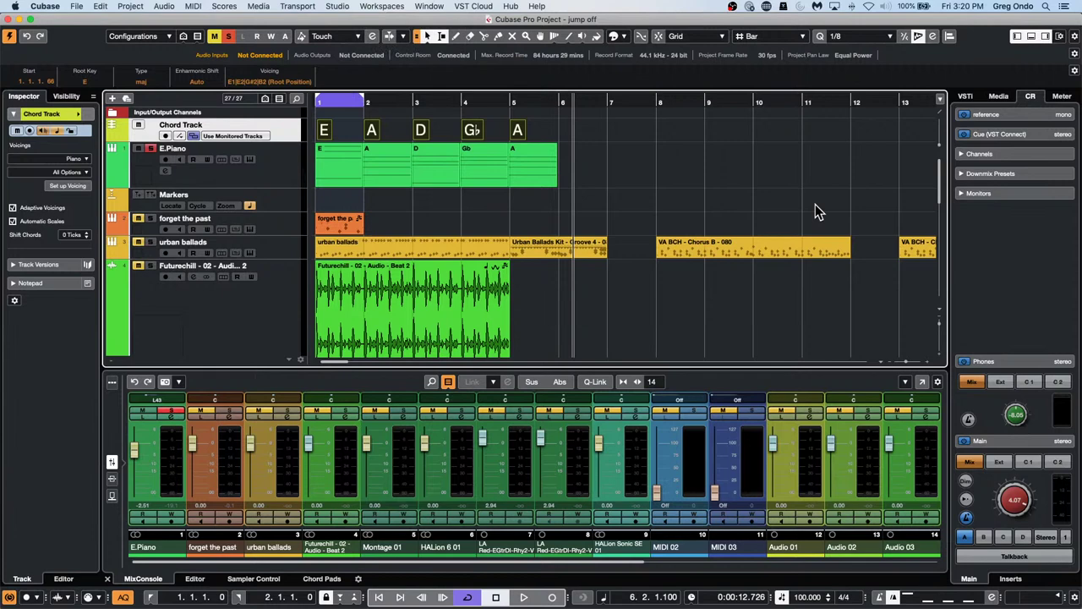
pyautogui.click(669, 211)
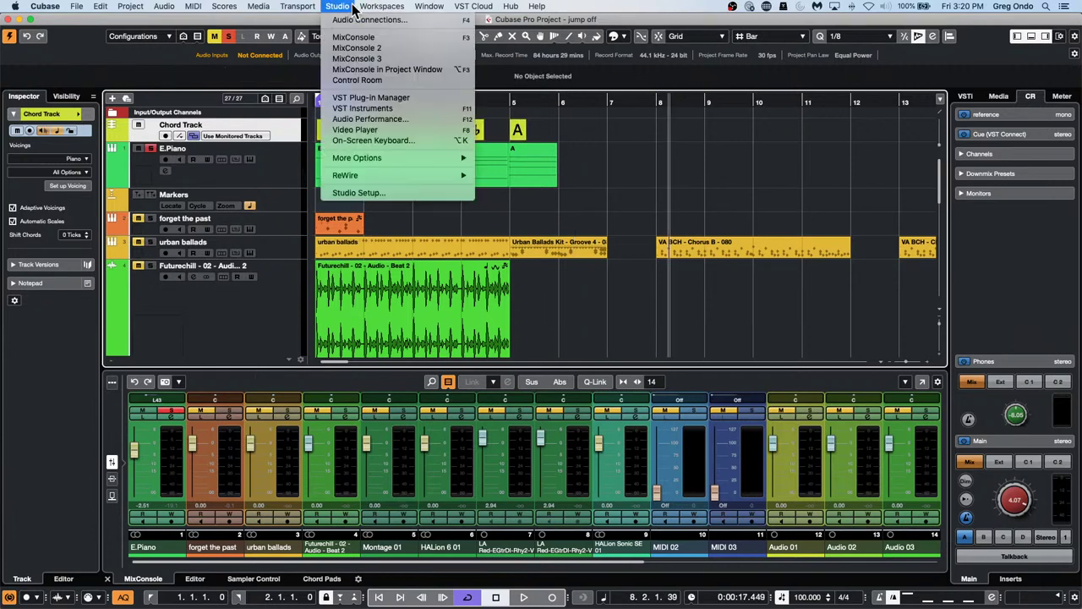
# - Examine the Audio System and Steinberg UR24C settings in Cubase's Studio Setup, including the option to release the driver in the background
pyautogui.click(353, 9)
pyautogui.click(365, 193)
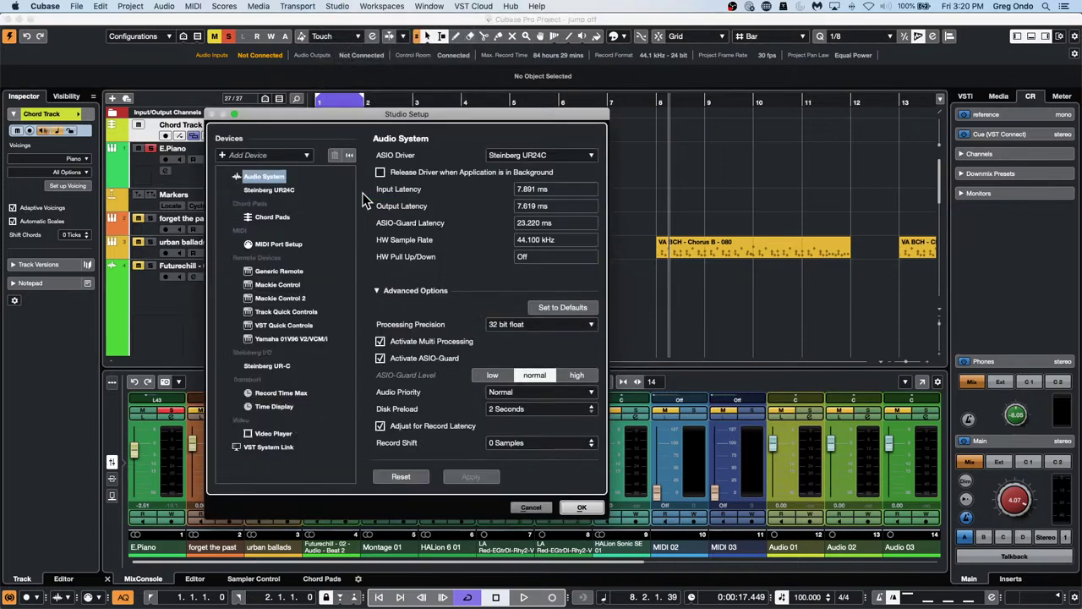
pyautogui.click(263, 189)
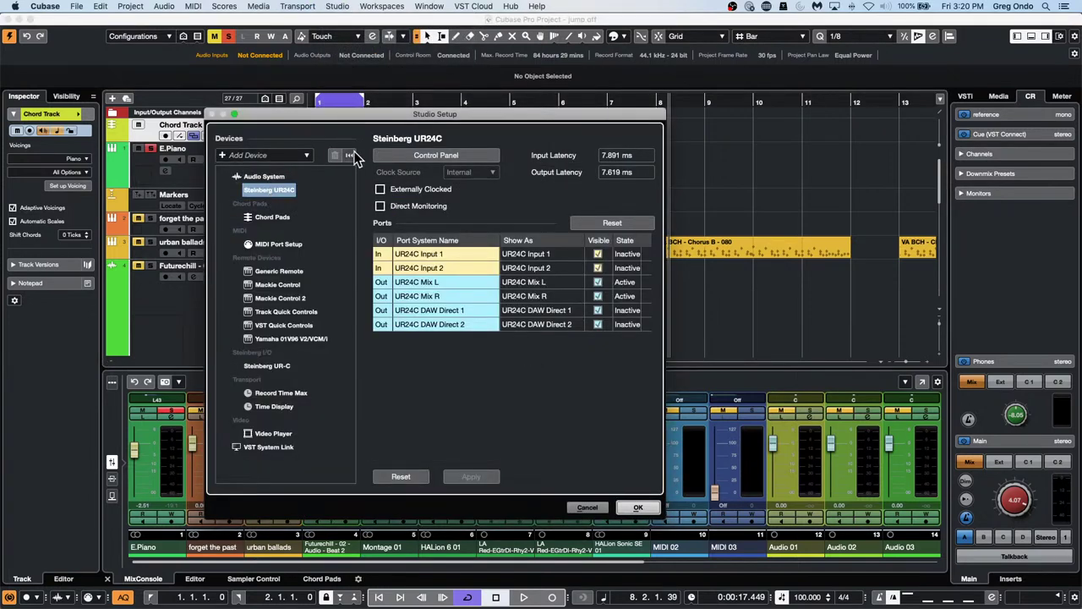
pyautogui.click(276, 178)
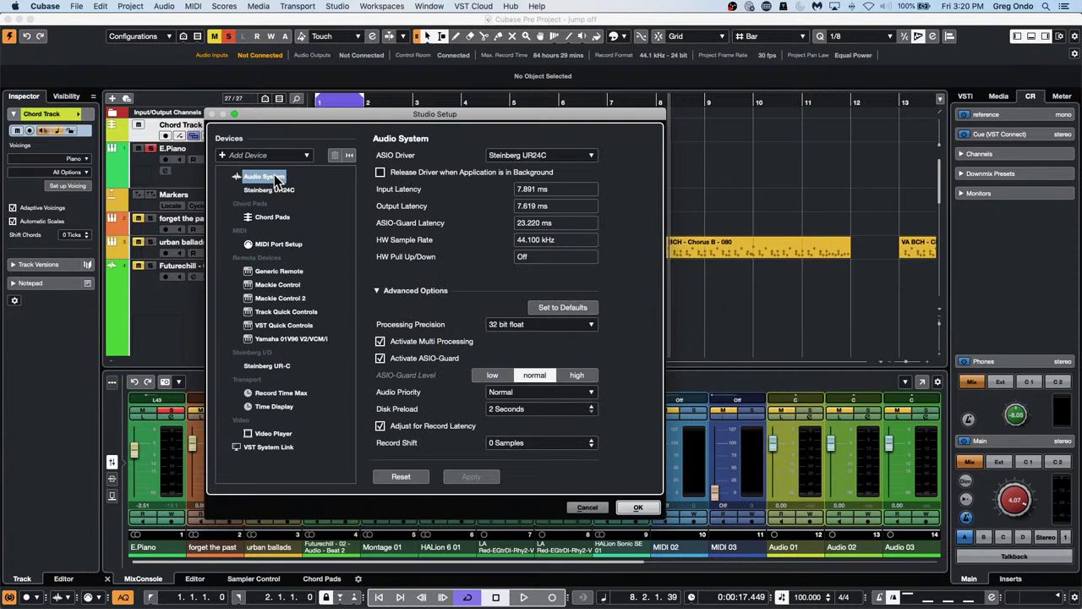
pyautogui.click(381, 173)
pyautogui.click(380, 172)
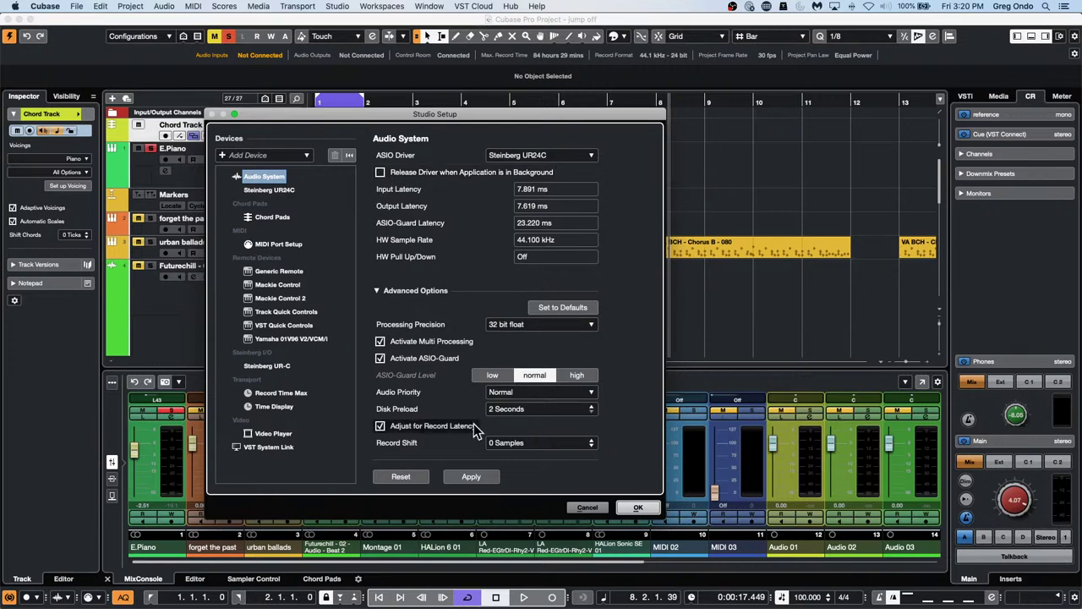
pyautogui.click(639, 507)
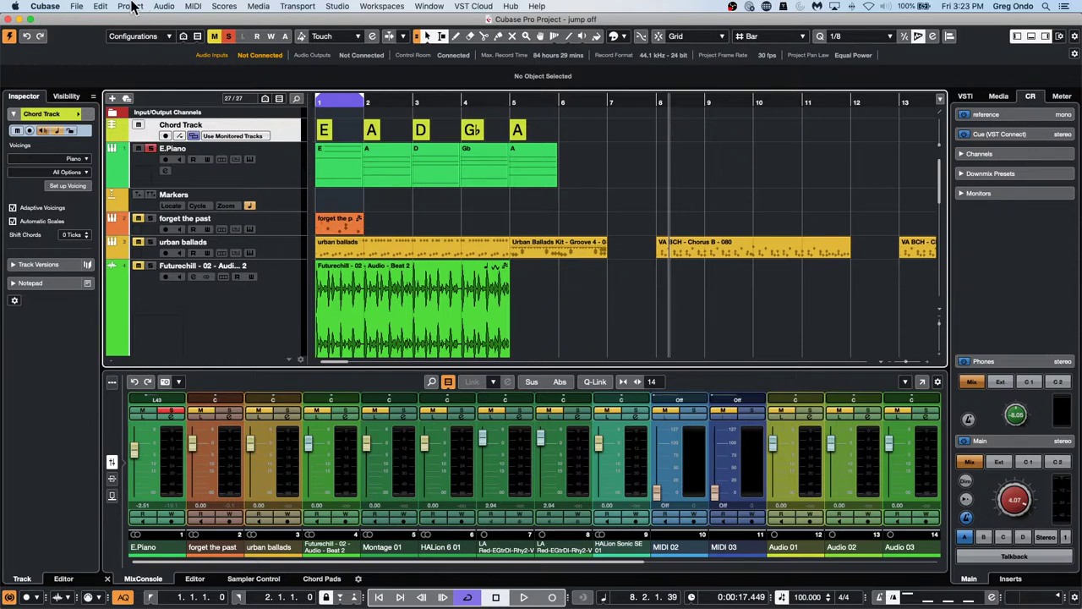
# - Create a new empty project in the October 12 2021 folder
pyautogui.click(75, 7)
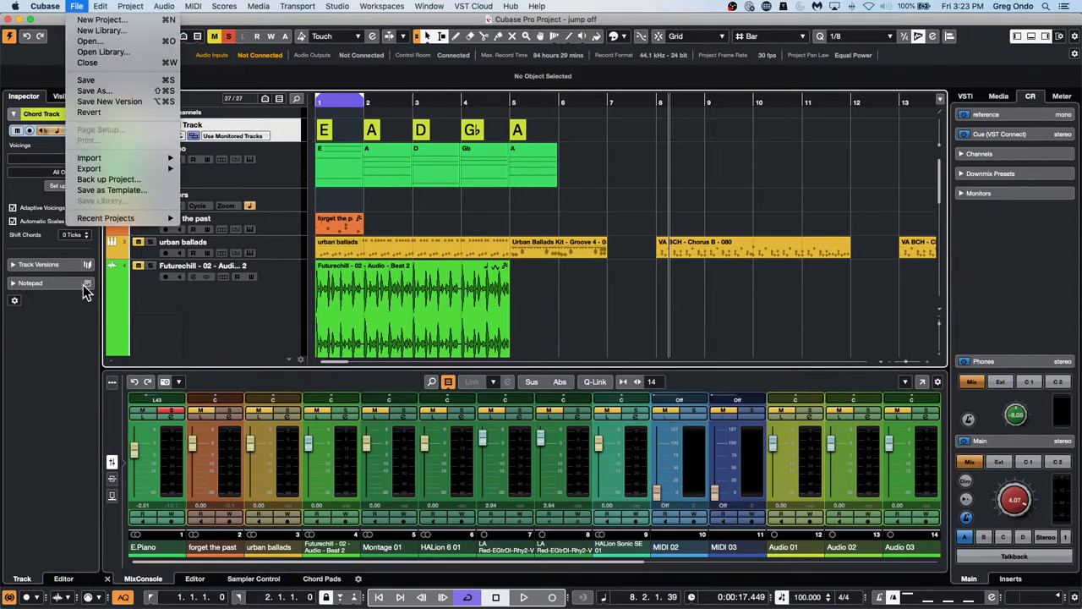
pyautogui.moveTo(116, 230)
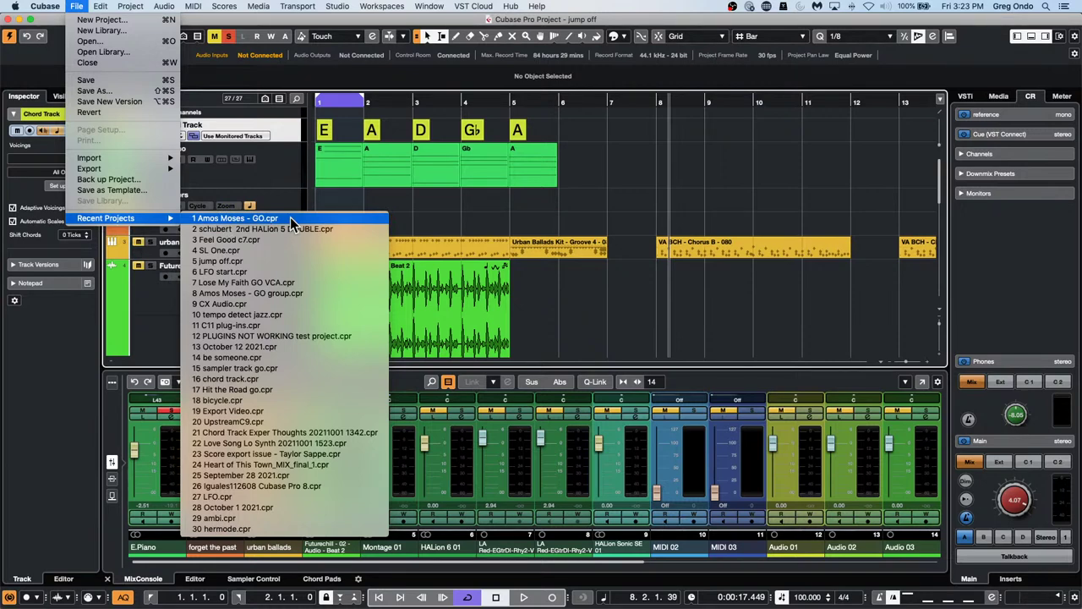
pyautogui.click(97, 20)
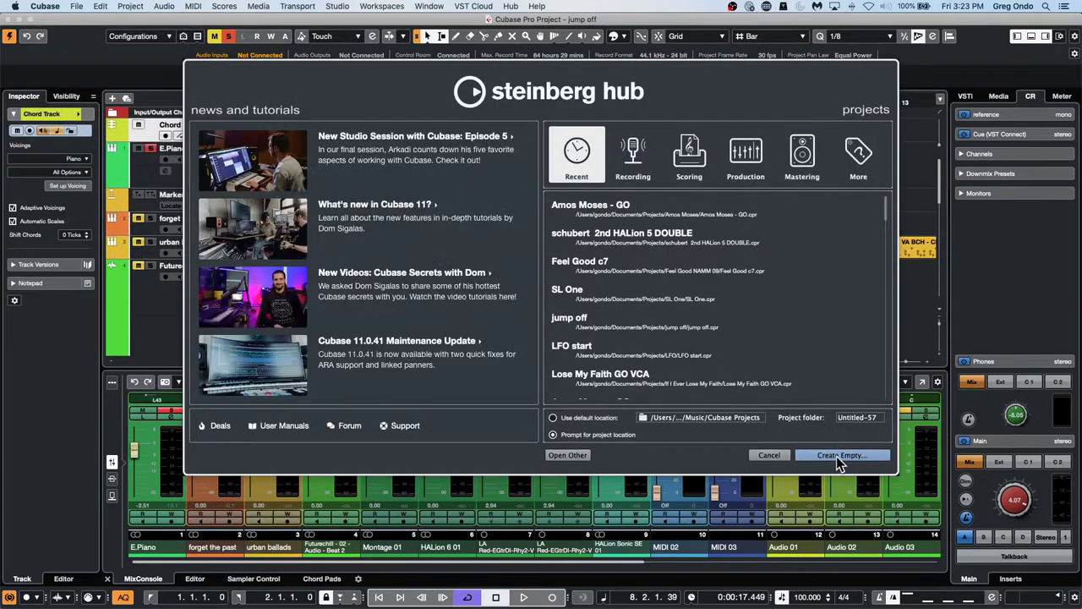
pyautogui.click(835, 455)
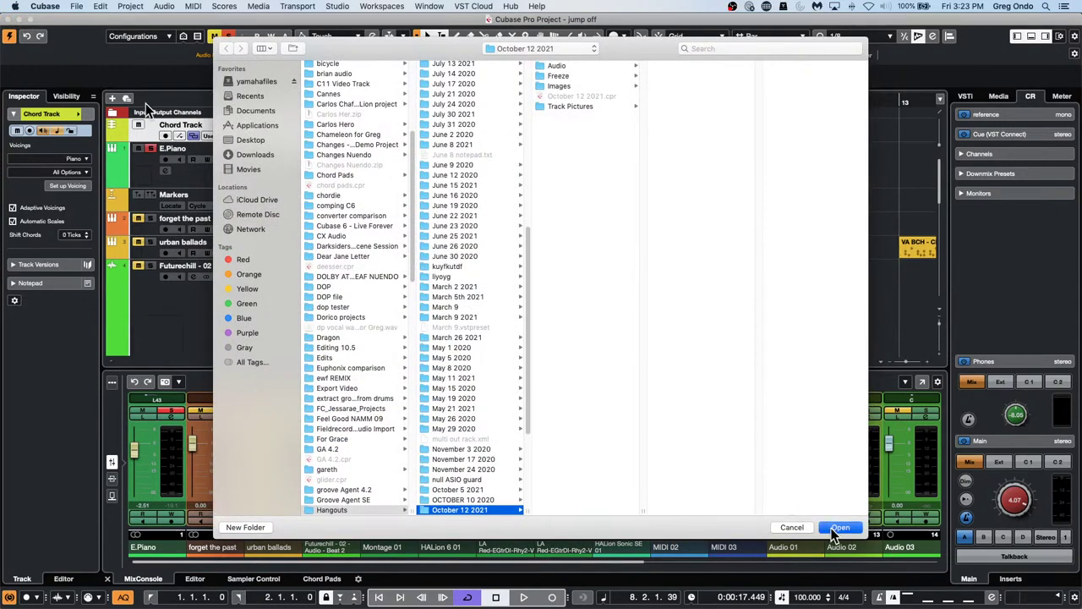
pyautogui.press('Return')
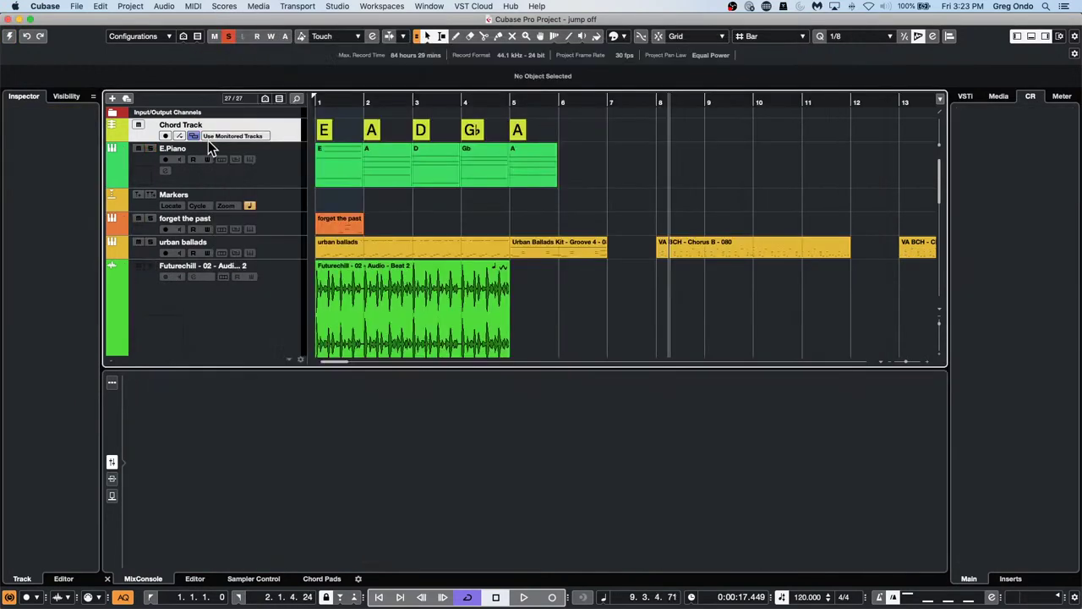
# - Add one audio track with a 5.1 configuration to the empty project
pyautogui.rightClick(227, 149)
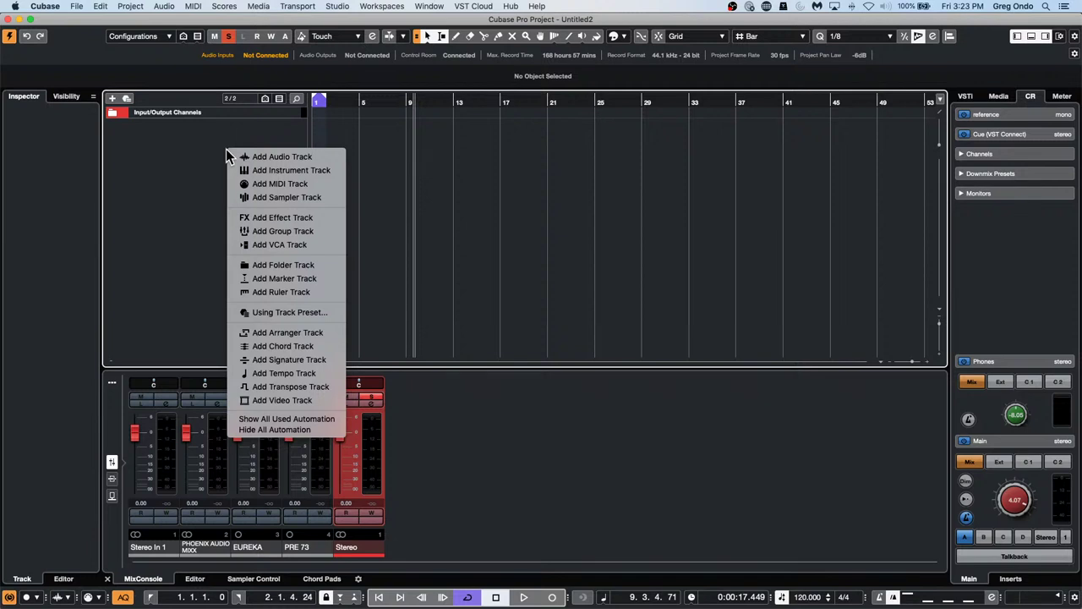
pyautogui.click(280, 158)
pyautogui.click(597, 240)
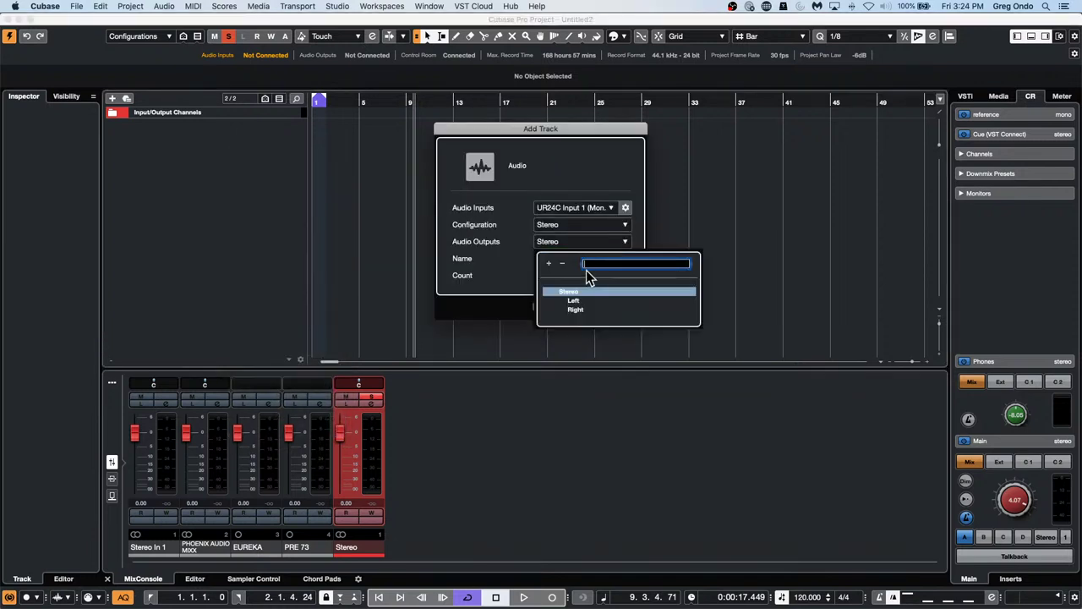
pyautogui.click(547, 225)
pyautogui.click(547, 225)
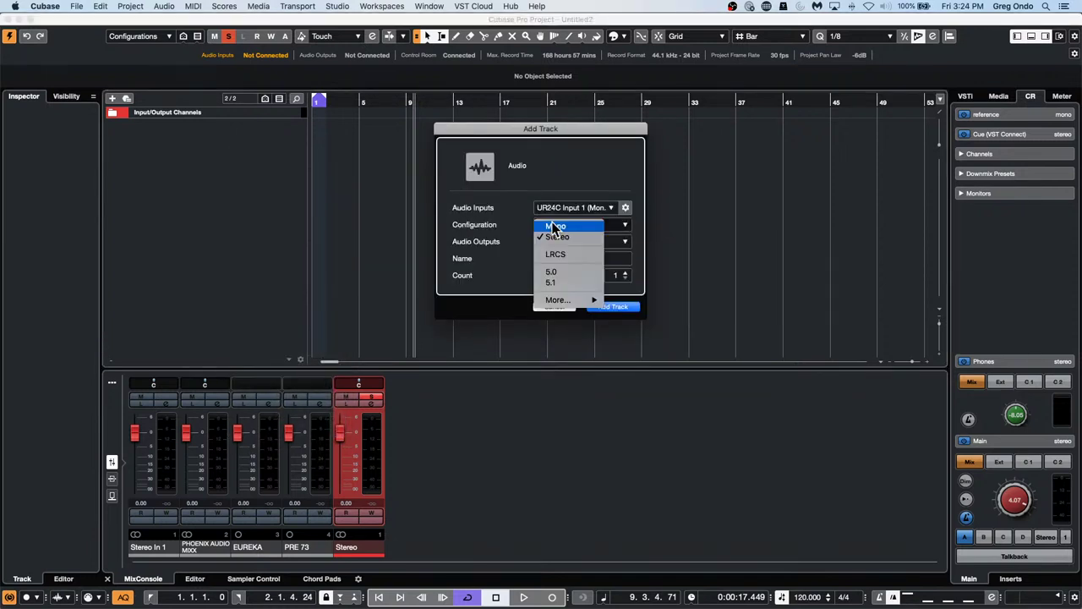
pyautogui.click(566, 279)
pyautogui.click(614, 306)
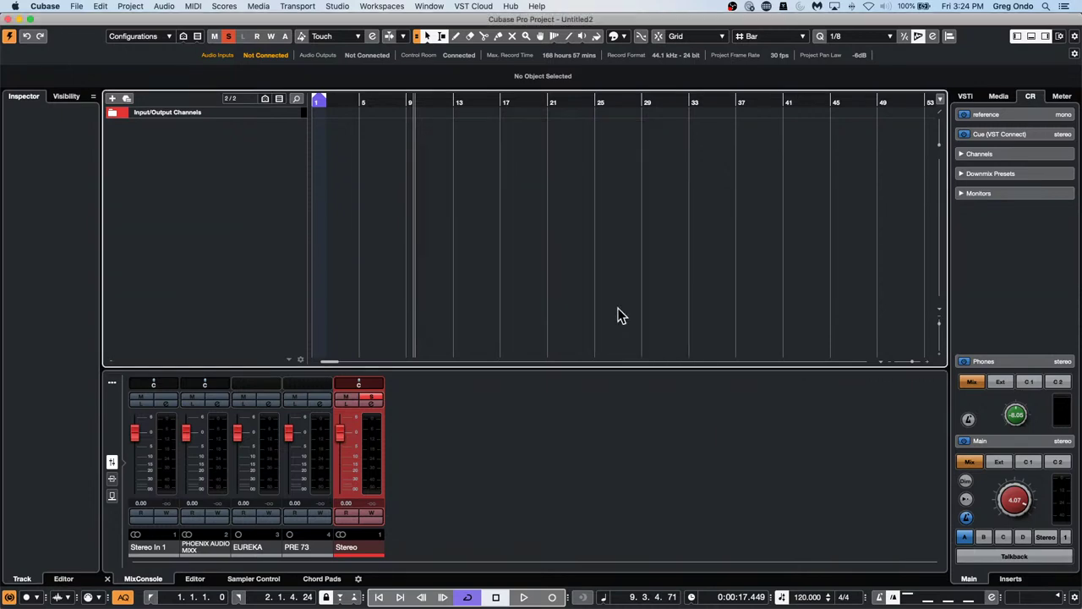
# - Add one output bus with a 5.1 configuration in Audio Connections
pyautogui.click(345, 6)
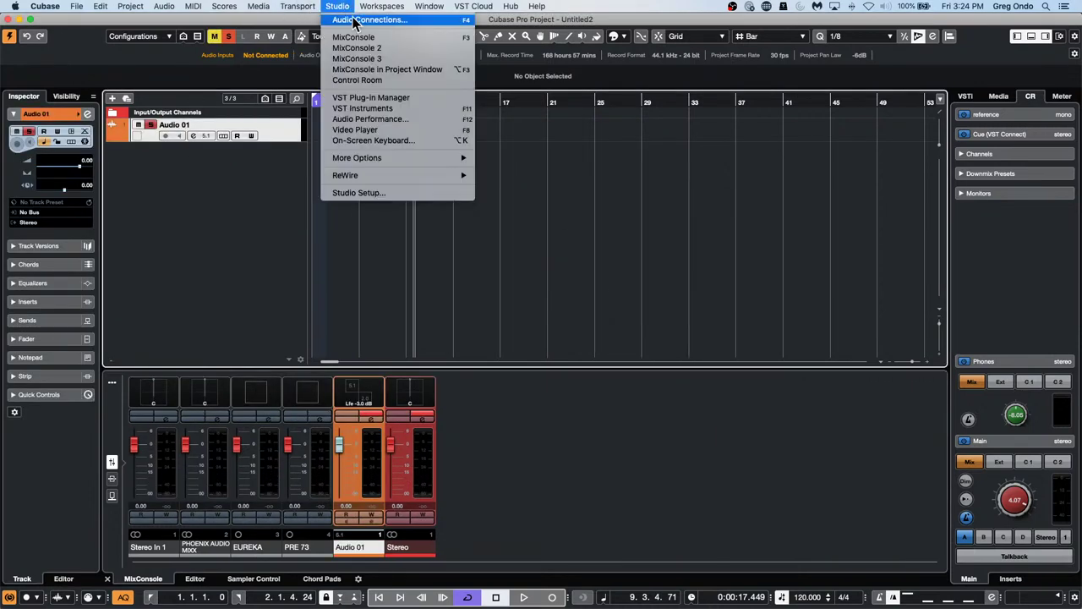
pyautogui.click(358, 23)
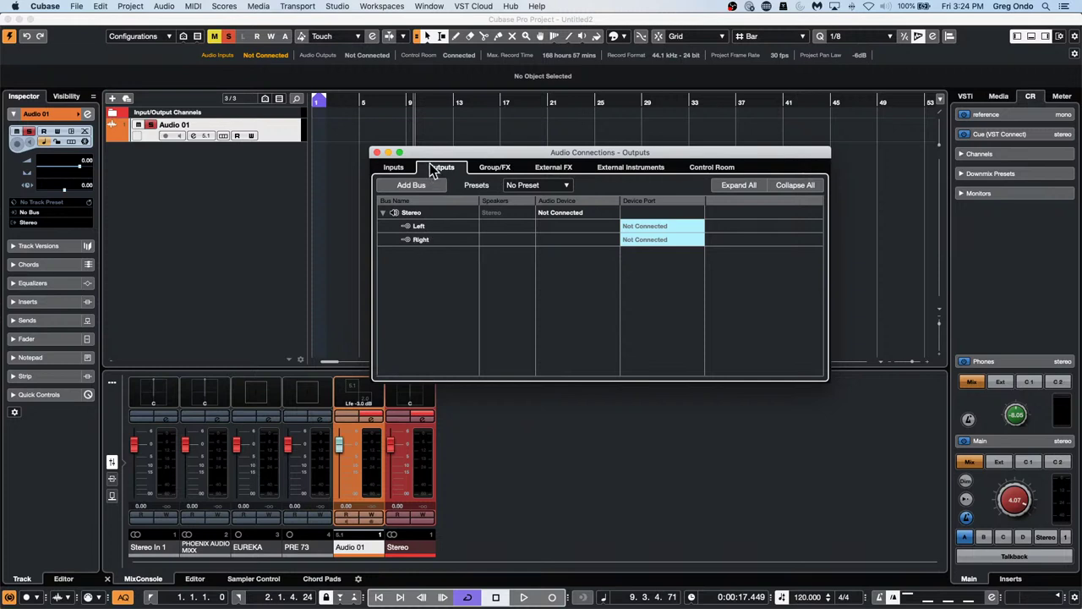
pyautogui.click(400, 184)
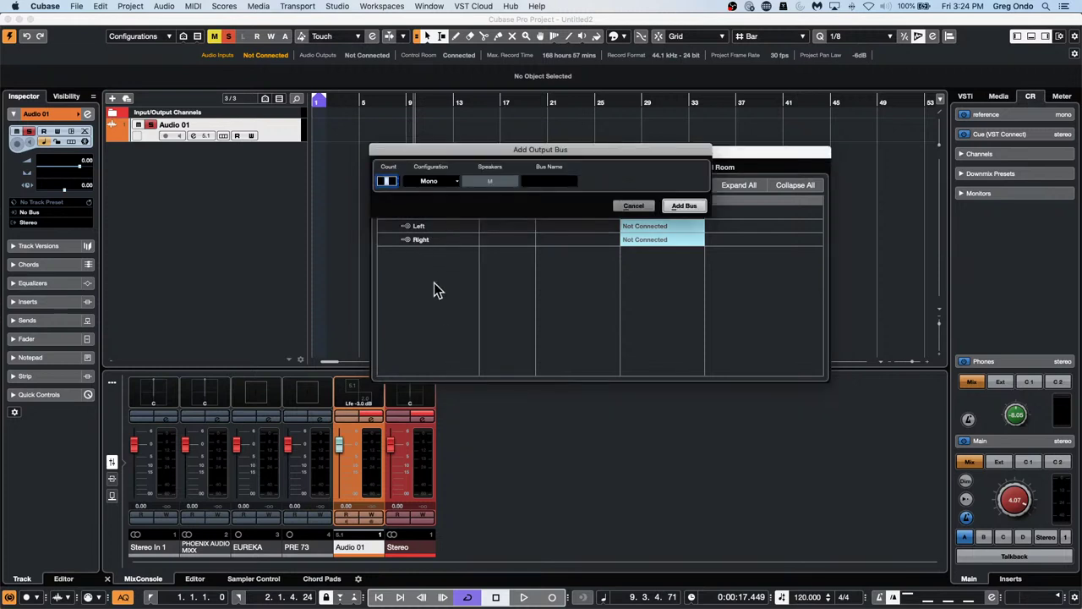
pyautogui.click(436, 179)
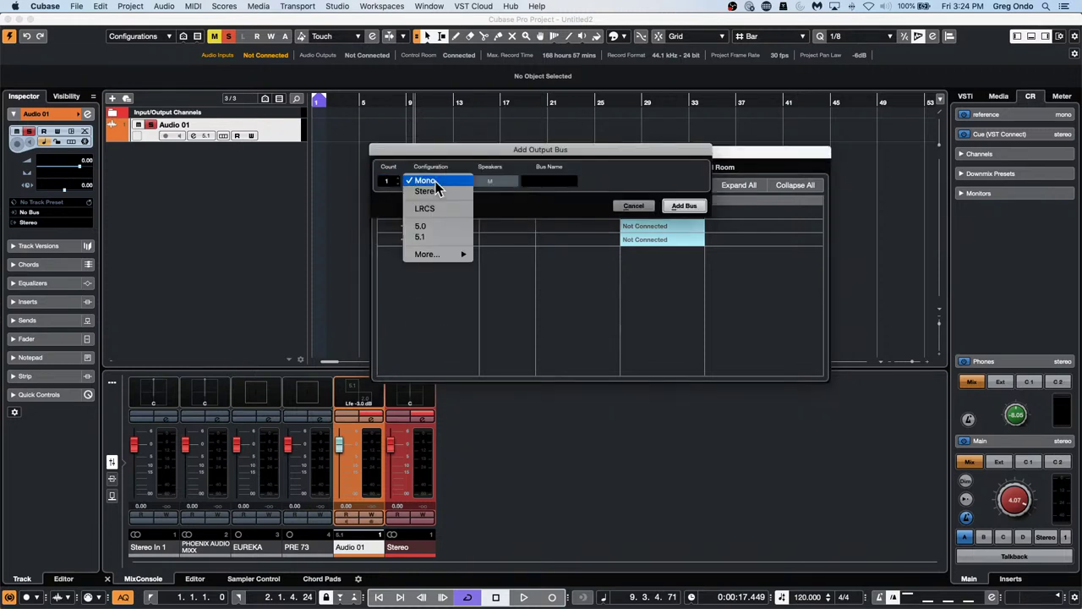
pyautogui.click(422, 237)
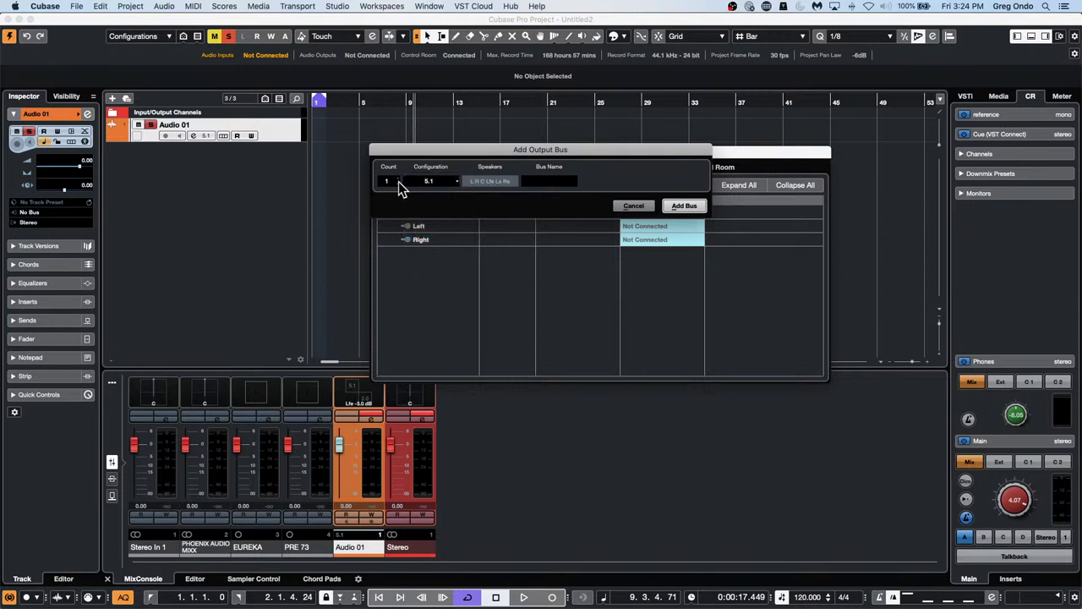
pyautogui.click(698, 205)
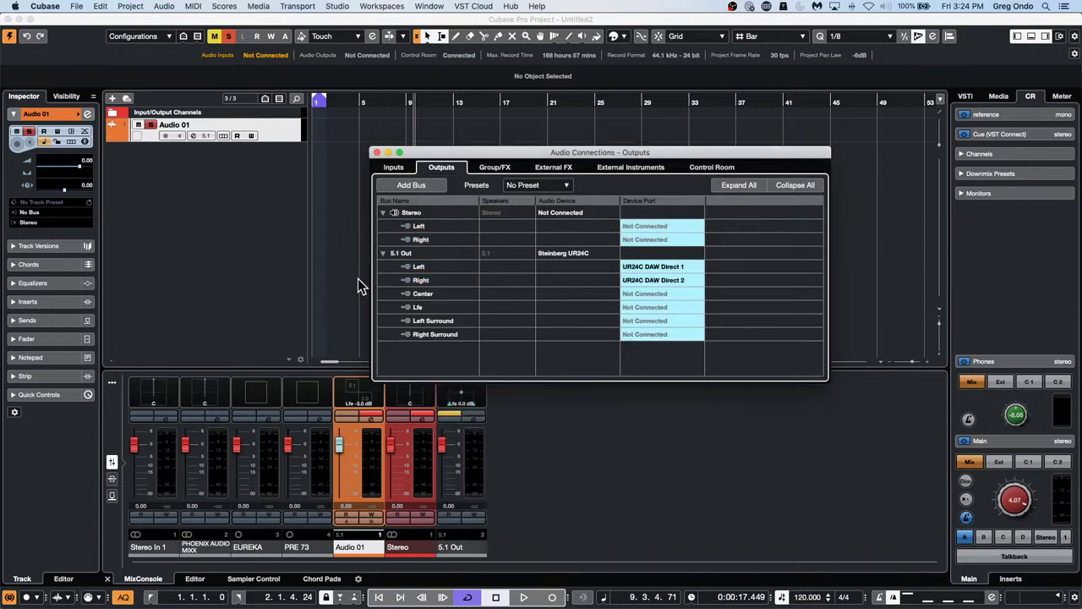
# - Route the Audio 01 track's output to the 5.1 Out bus
pyautogui.click(29, 222)
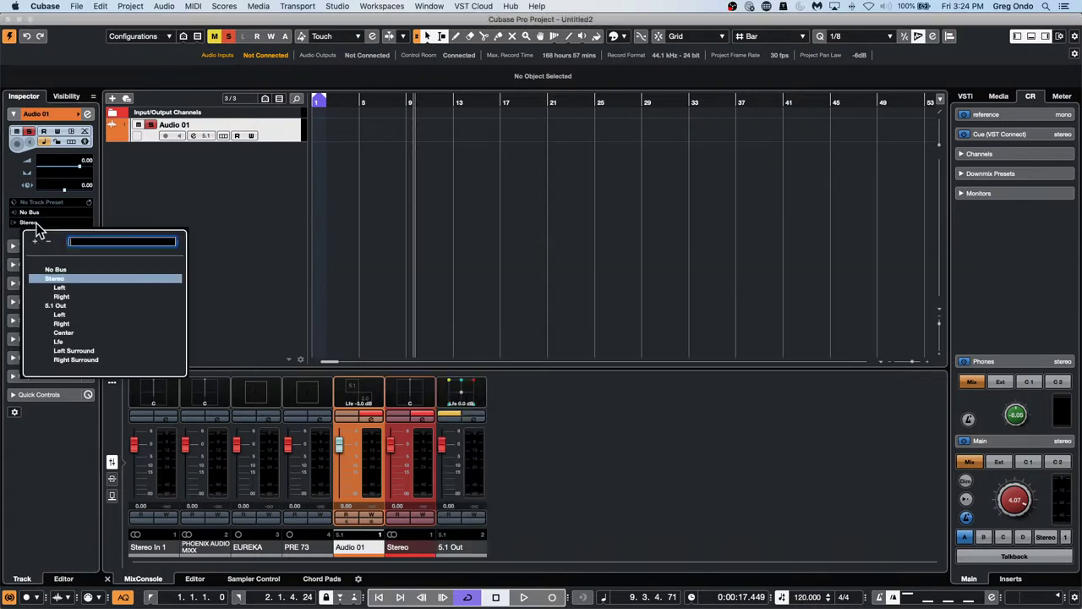
pyautogui.click(56, 306)
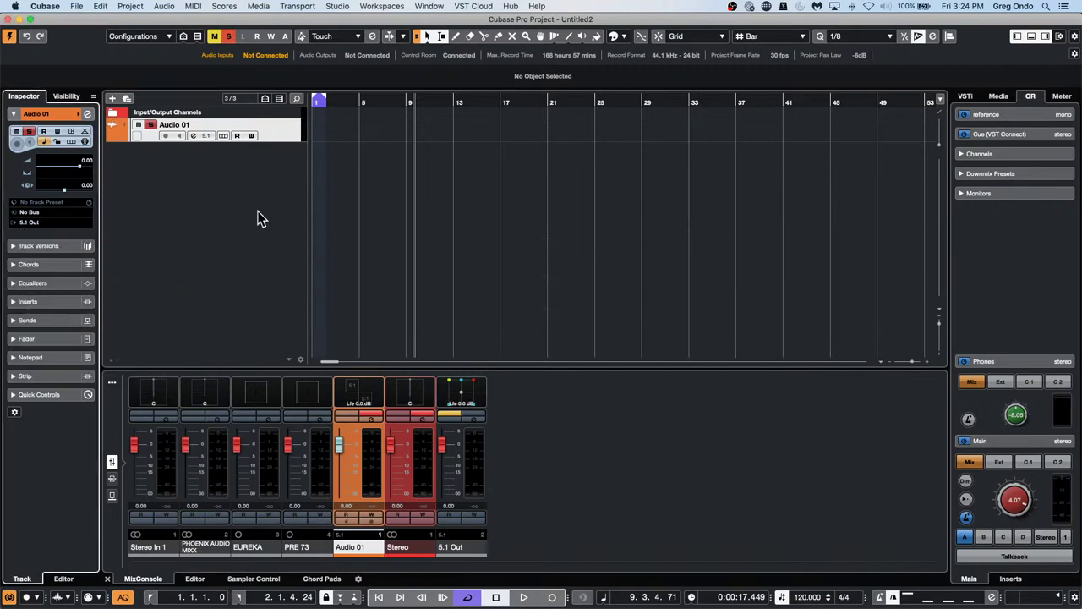
pyautogui.rightClick(202, 165)
pyautogui.click(280, 127)
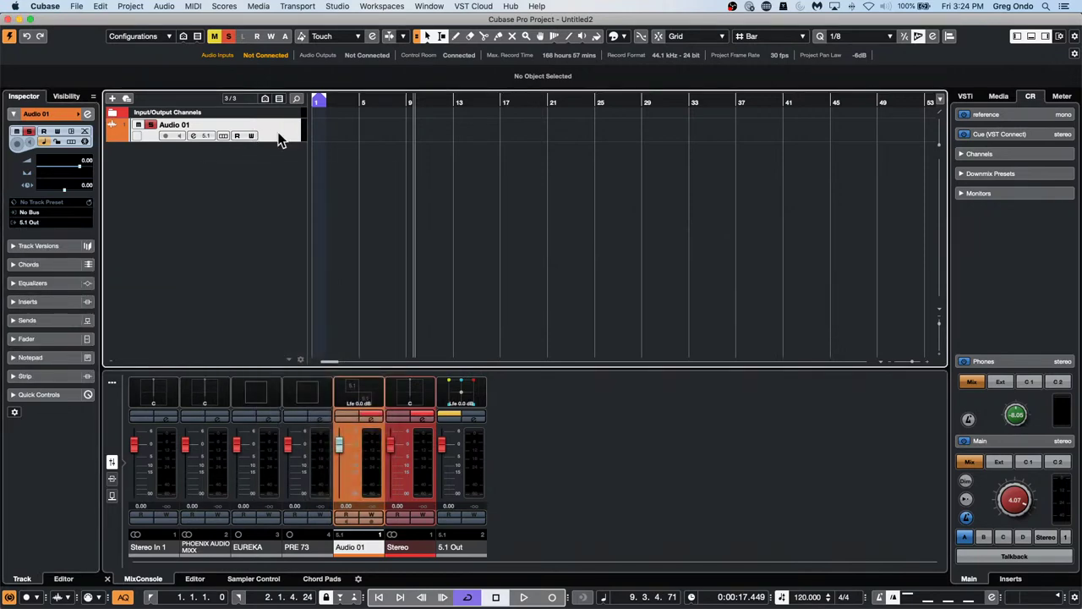
# - Open the surround panners of Audio 01 and 5.1 Out, and shift the 5.1 Out MultiPanner position to about R28 and R46
pyautogui.doubleClick(361, 394)
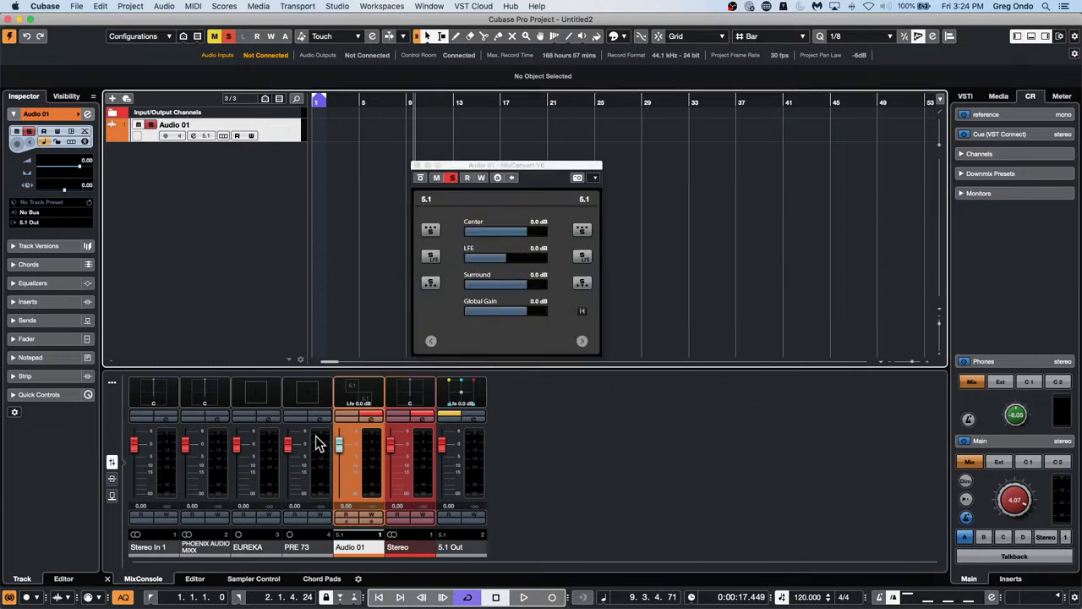
pyautogui.doubleClick(463, 394)
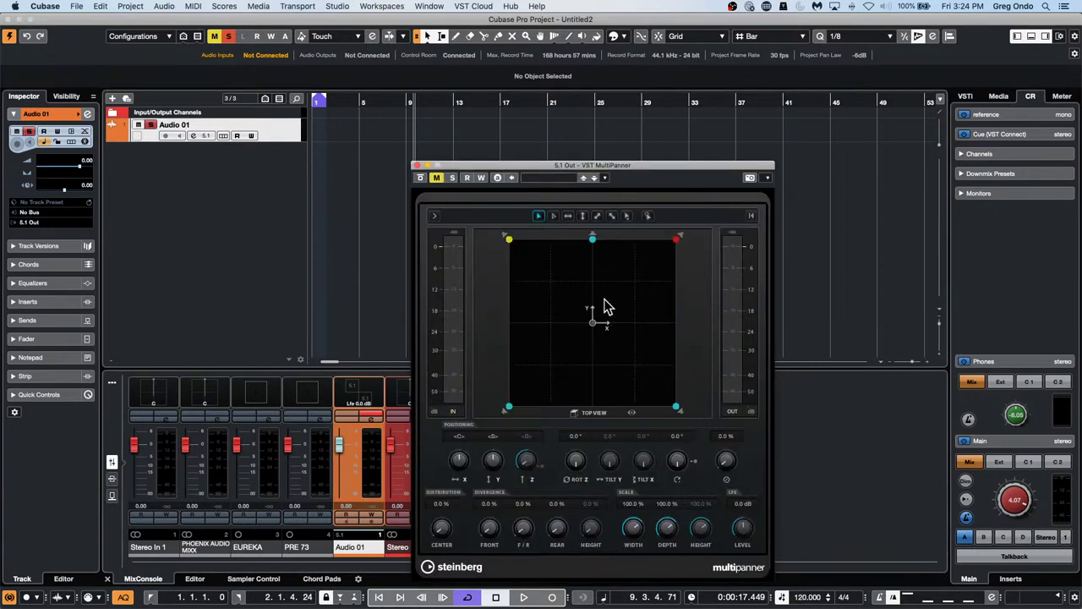
pyautogui.moveTo(604, 300)
pyautogui.mouseDown()
pyautogui.moveTo(568, 385)
pyautogui.moveTo(614, 287)
pyautogui.moveTo(583, 490)
pyautogui.moveTo(717, 310)
pyautogui.moveTo(598, 292)
pyautogui.mouseUp()
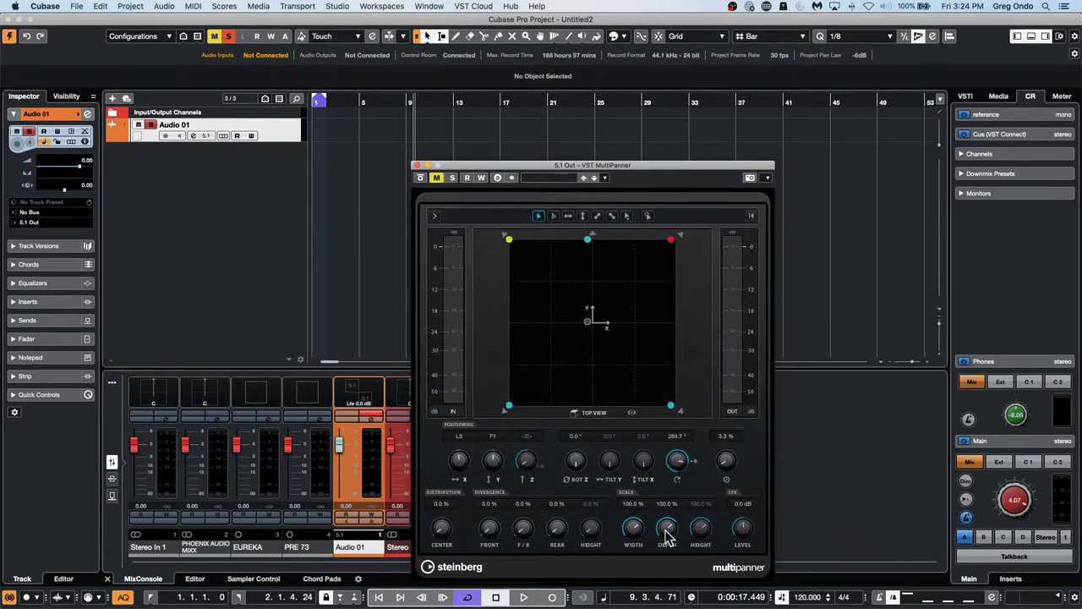
pyautogui.moveTo(722, 456)
pyautogui.mouseDown()
pyautogui.moveTo(724, 466)
pyautogui.moveTo(736, 425)
pyautogui.moveTo(724, 452)
pyautogui.mouseUp()
pyautogui.moveTo(628, 343); pyautogui.dragTo(676, 378)
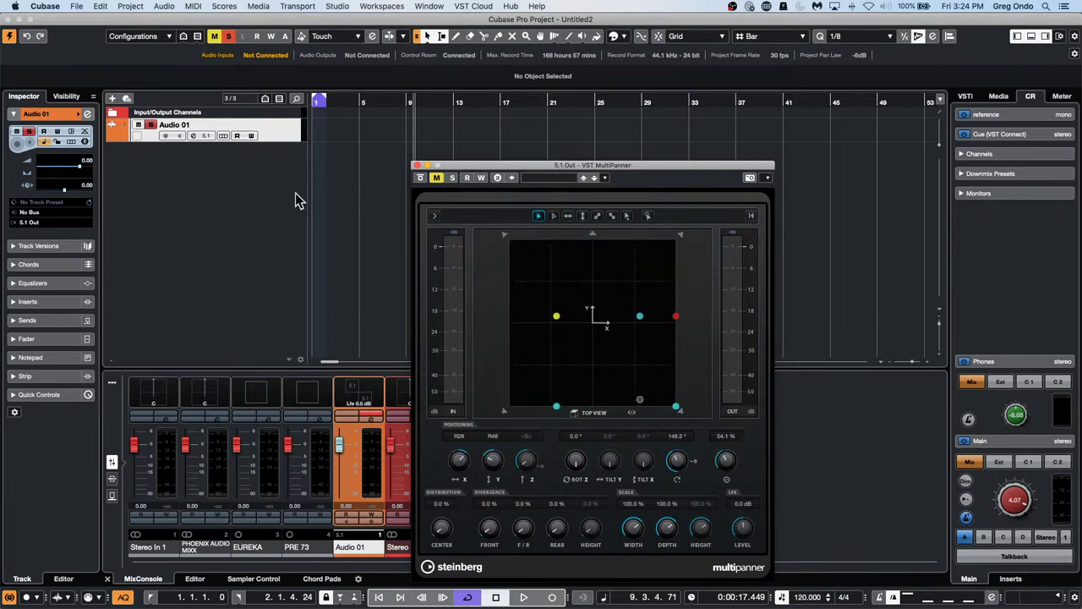
# - Unmute and solo the 5.1 Out channel, and close the panner windows after checking Audio 01's input bus choices
pyautogui.click(436, 178)
pyautogui.click(451, 177)
pyautogui.click(277, 134)
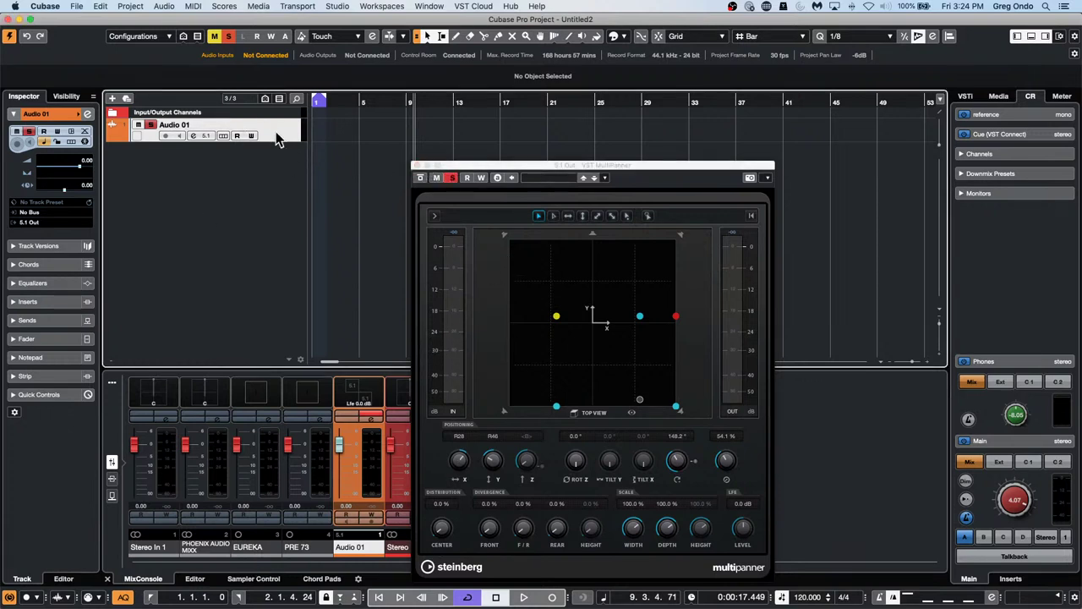
pyautogui.click(51, 212)
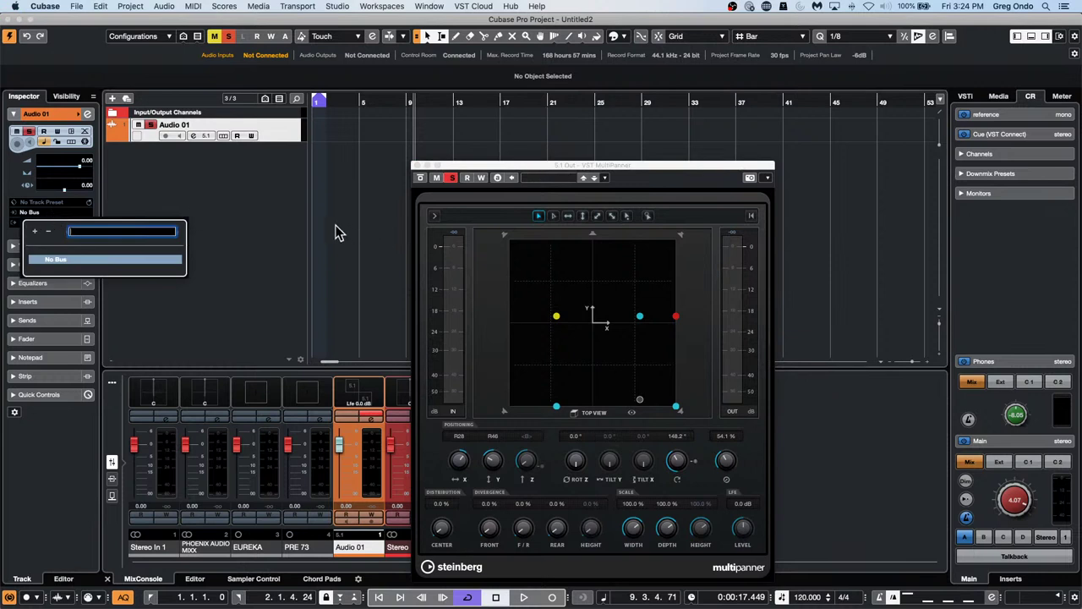
pyautogui.click(292, 231)
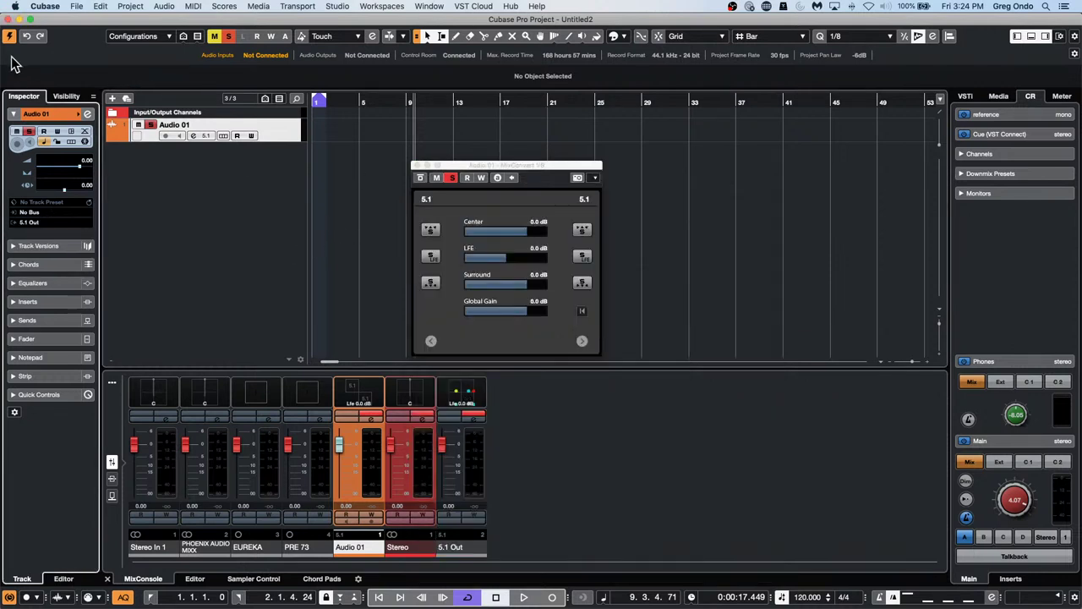
pyautogui.click(416, 165)
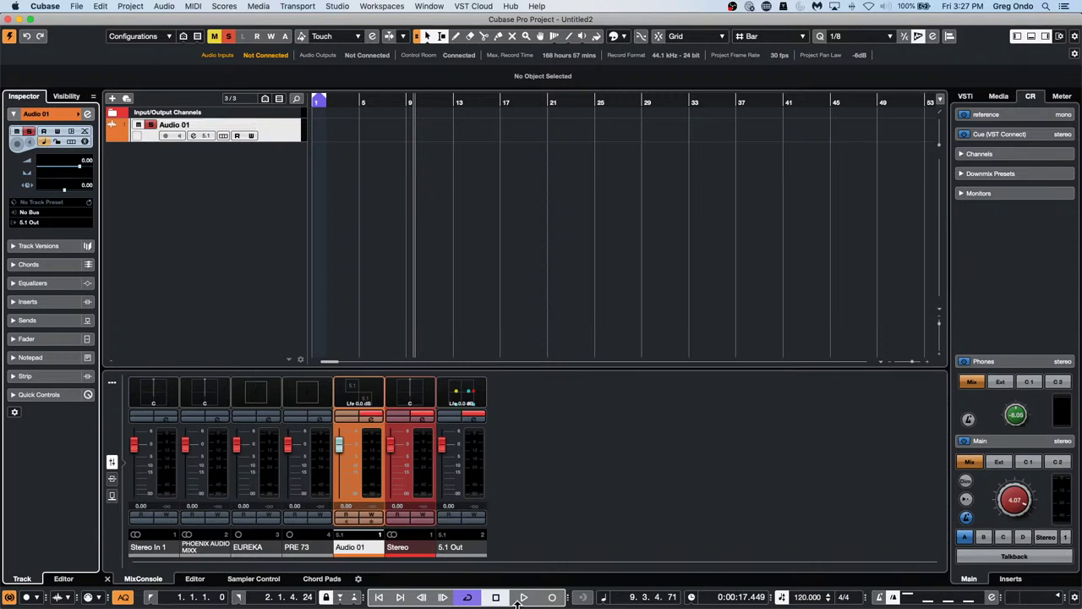
# - Add one instrument track using HALion 6 with its audio output set to Stereo
pyautogui.rightClick(239, 167)
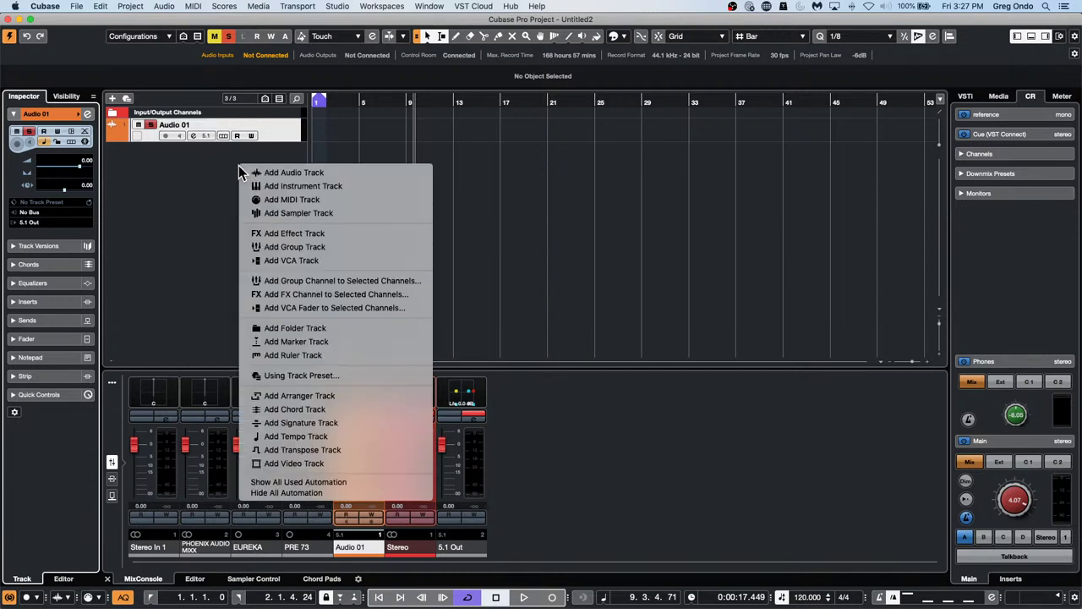
pyautogui.click(313, 185)
pyautogui.click(577, 208)
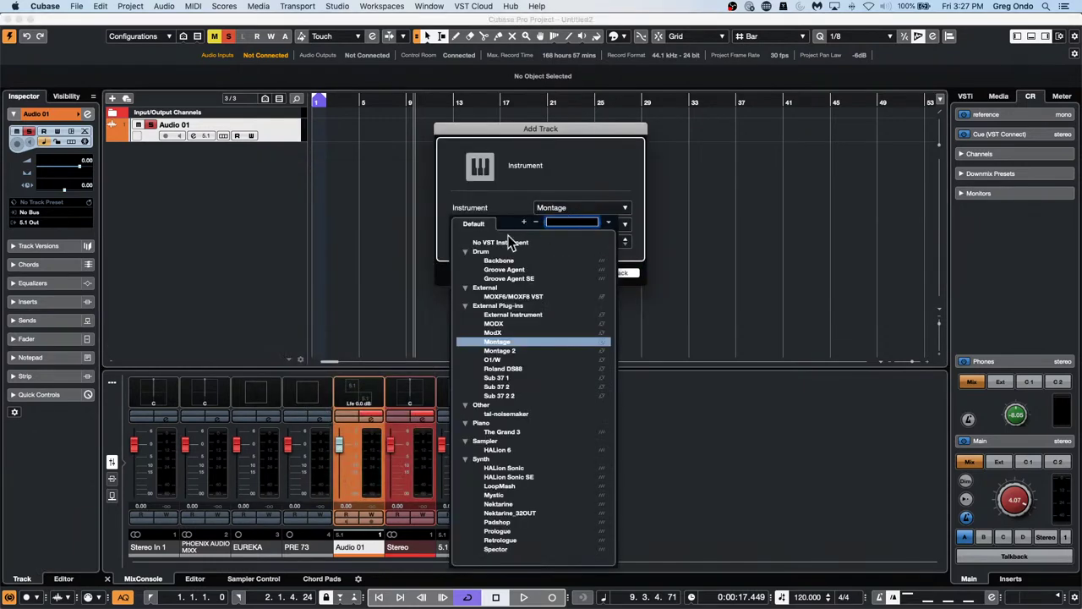
pyautogui.click(505, 243)
pyautogui.click(573, 207)
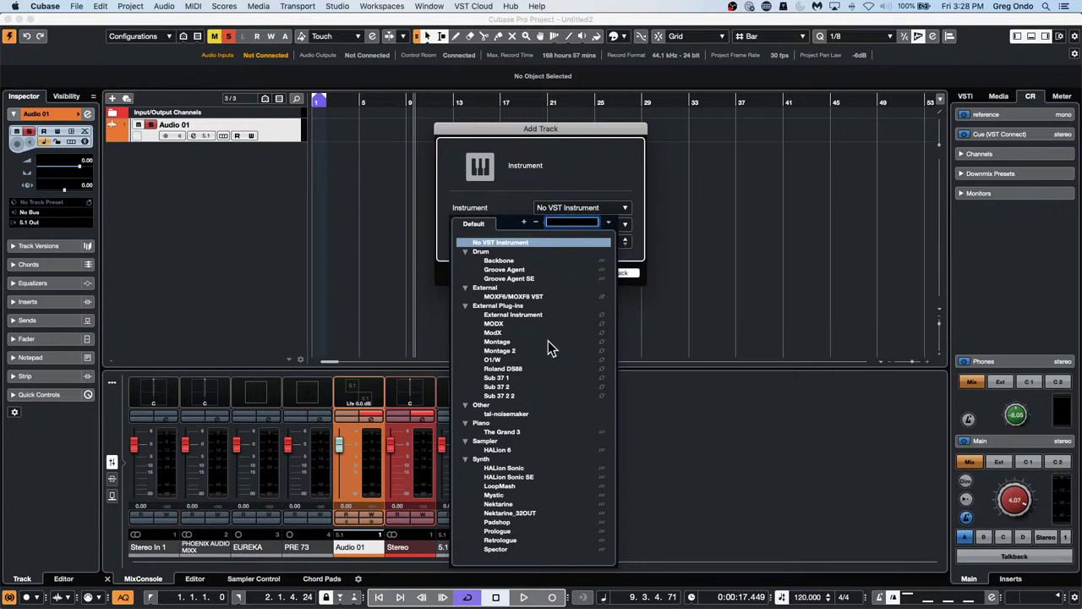
pyautogui.click(500, 451)
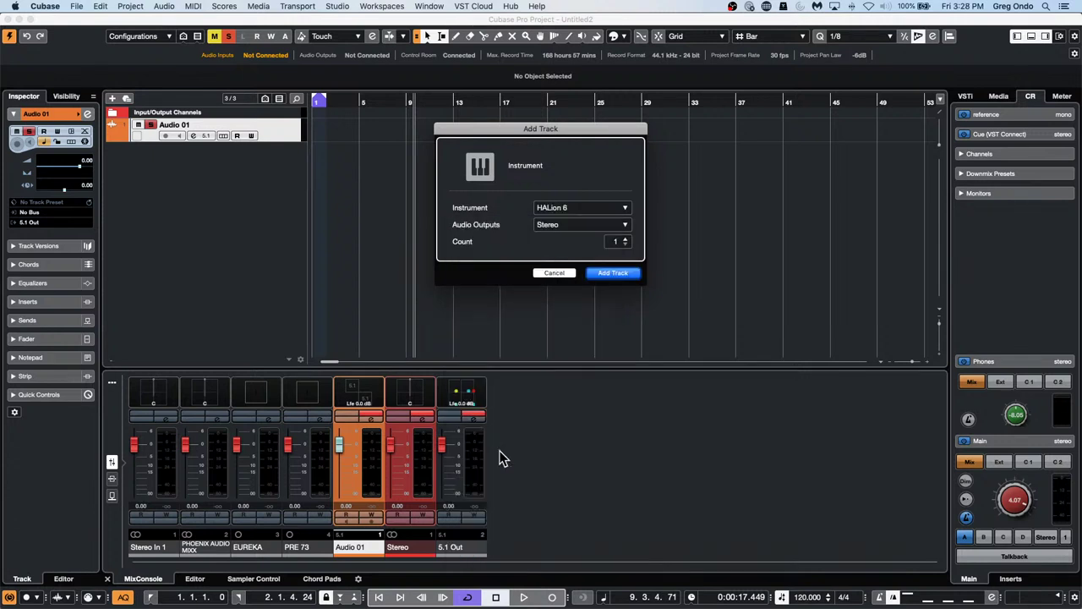
pyautogui.click(615, 274)
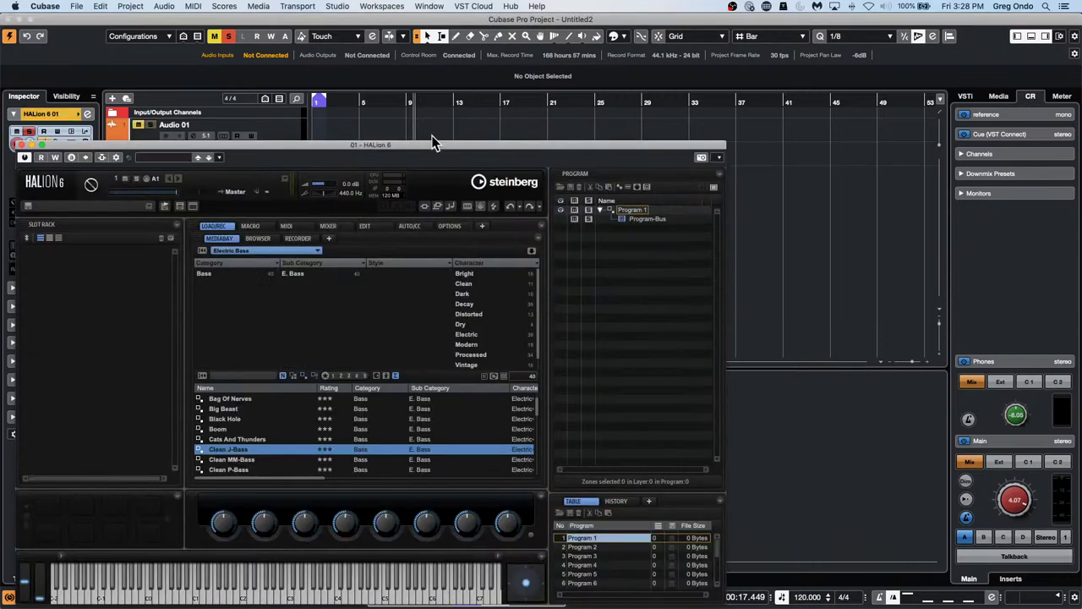
# - Load the Classic Experience piano program from the Eagle library into HALion 6
pyautogui.moveTo(432, 144); pyautogui.dragTo(707, 83)
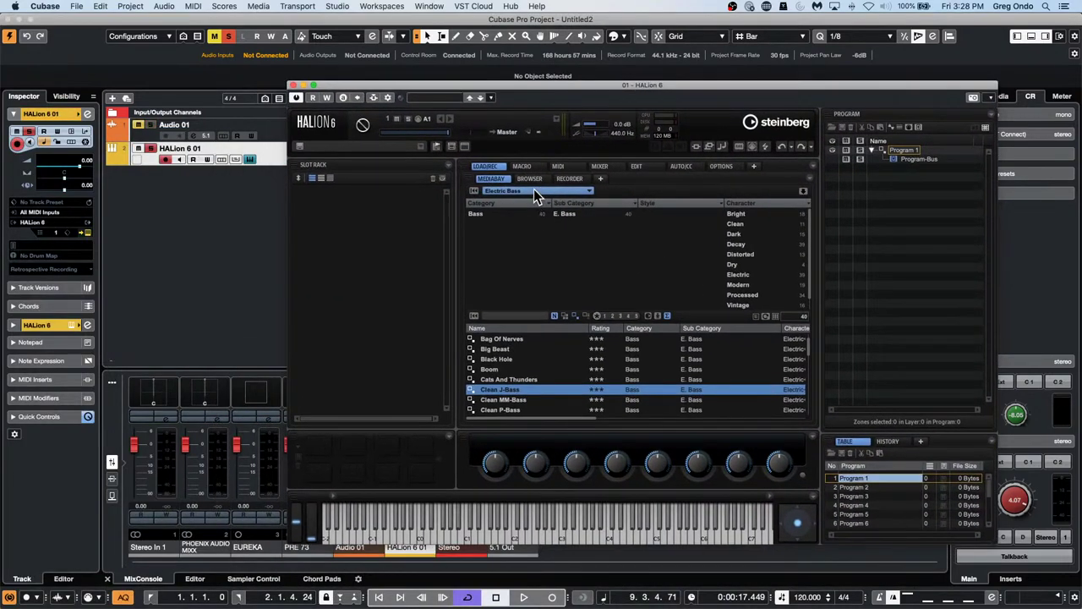
pyautogui.click(533, 191)
pyautogui.scroll(-5, 572, 350)
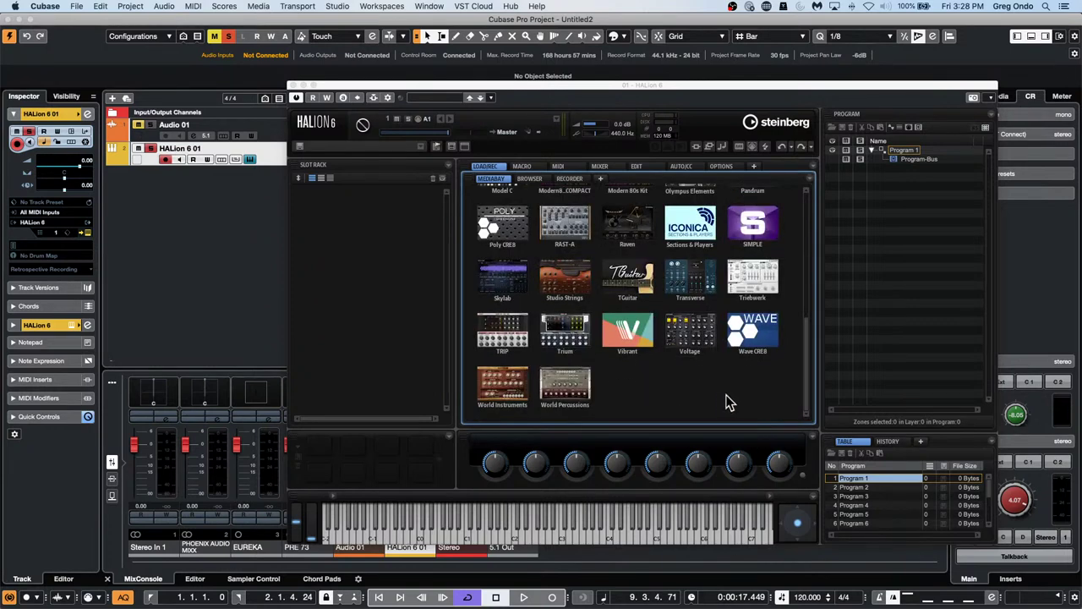
pyautogui.scroll(1, 723, 400)
pyautogui.scroll(4, 721, 400)
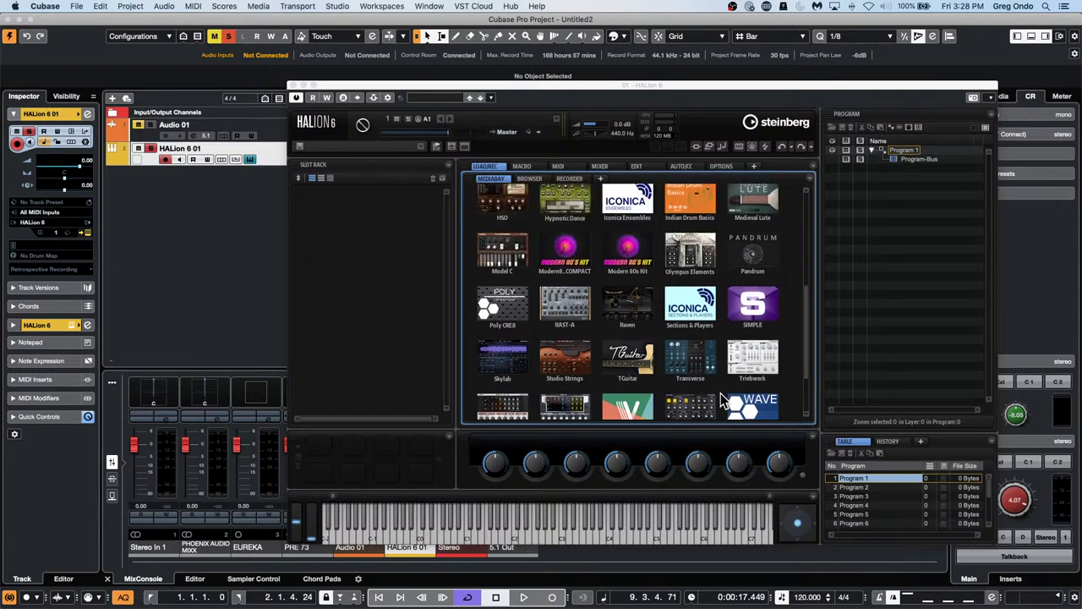
pyautogui.scroll(8, 721, 400)
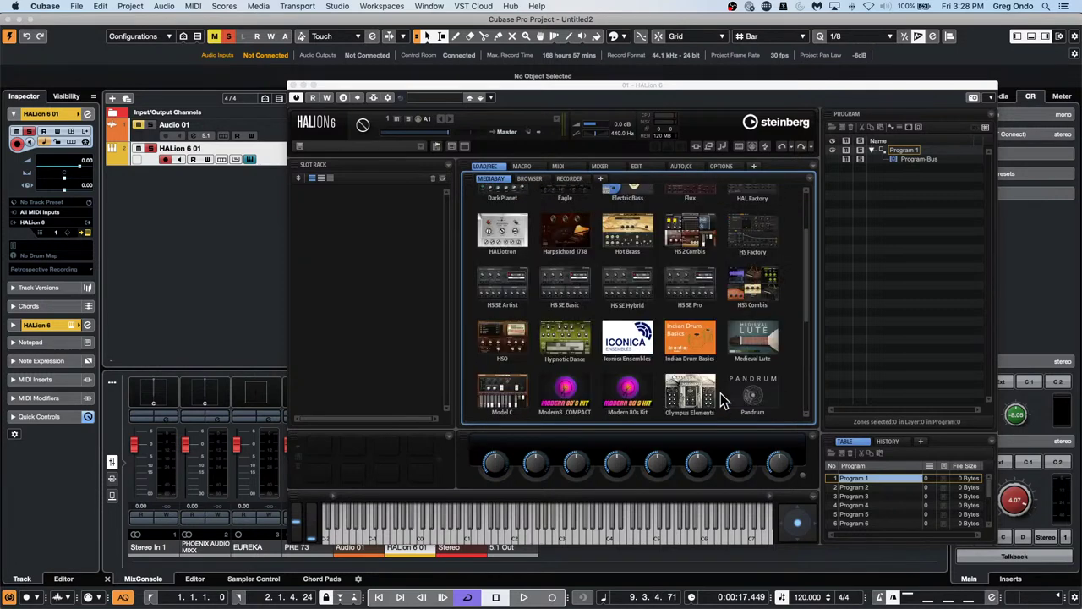
pyautogui.scroll(1, 723, 400)
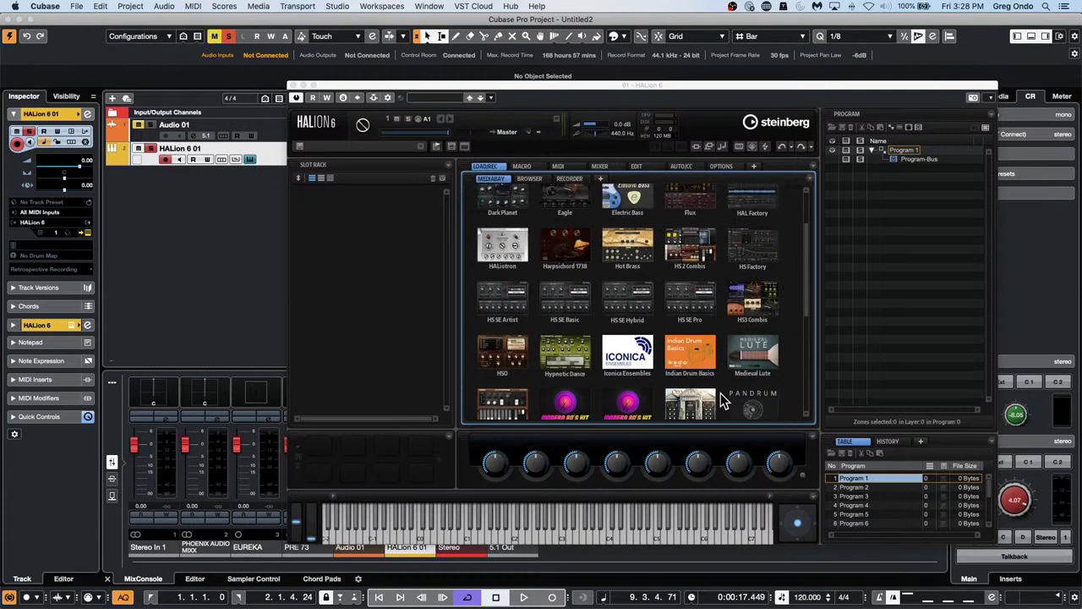
pyautogui.scroll(1, 723, 401)
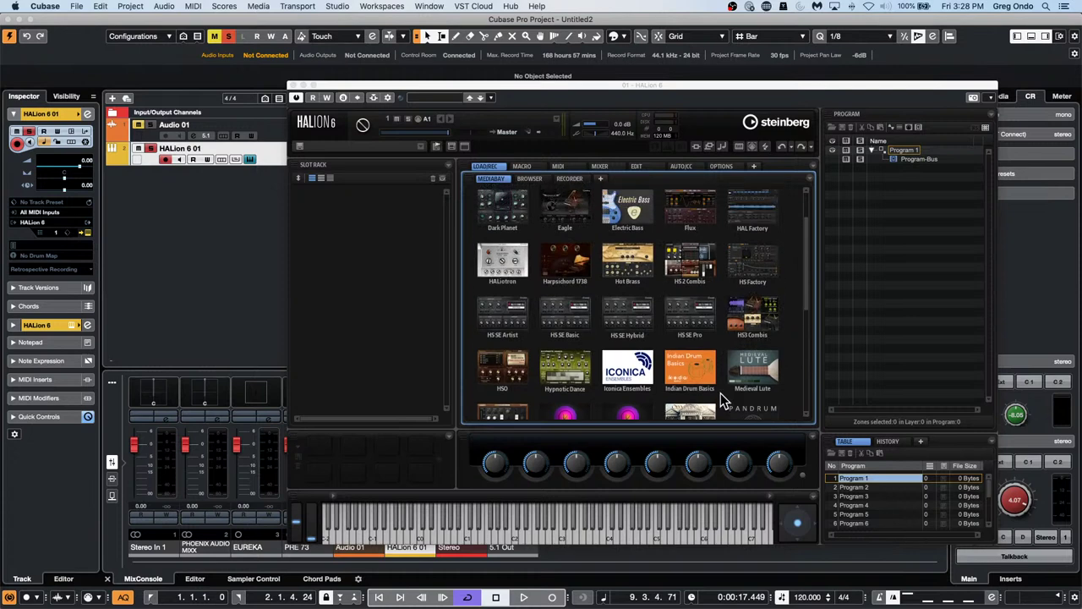
pyautogui.click(565, 210)
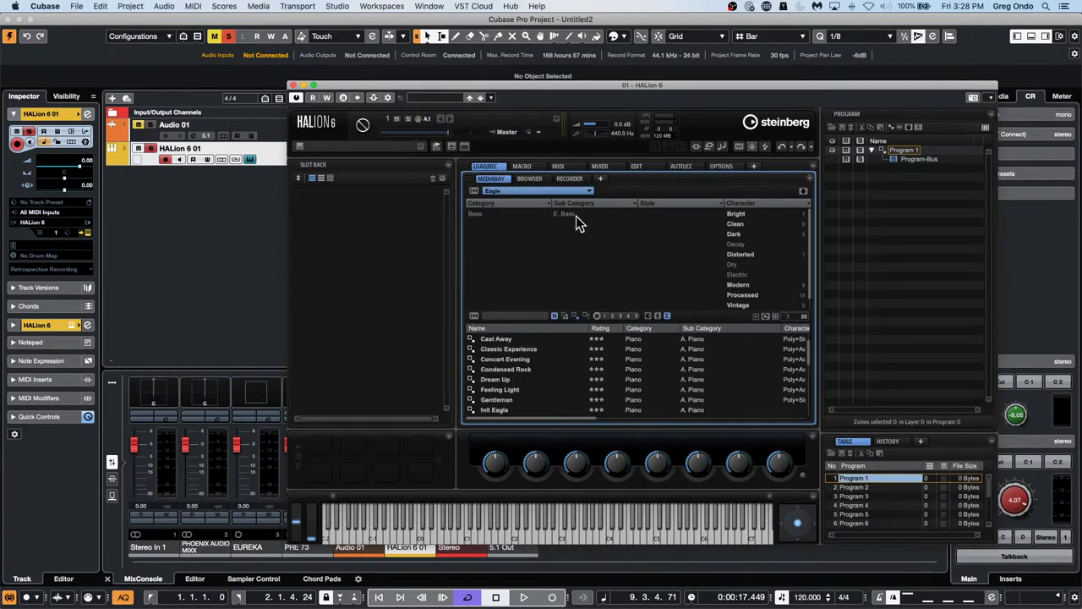
pyautogui.doubleClick(522, 349)
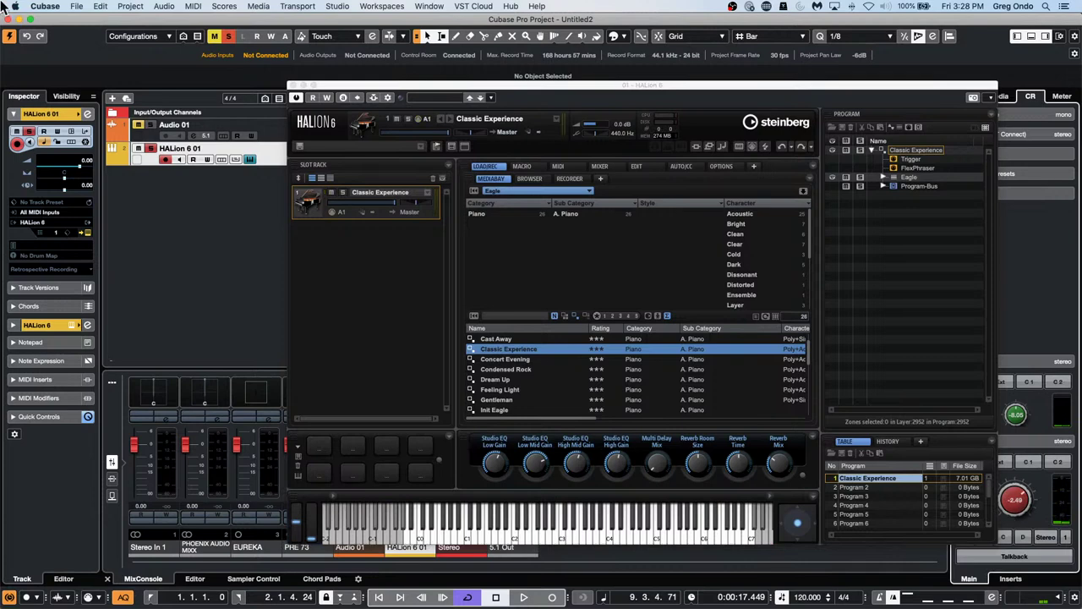
# - Add a chord track to the project and draw an undefined chord event at bar 1
pyautogui.rightClick(158, 184)
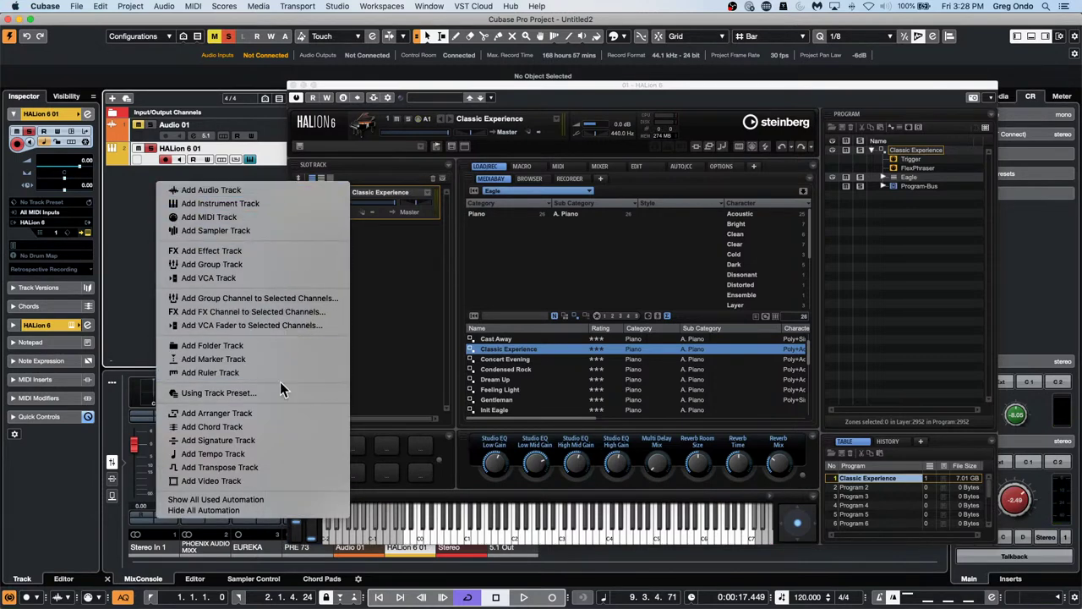
pyautogui.click(281, 426)
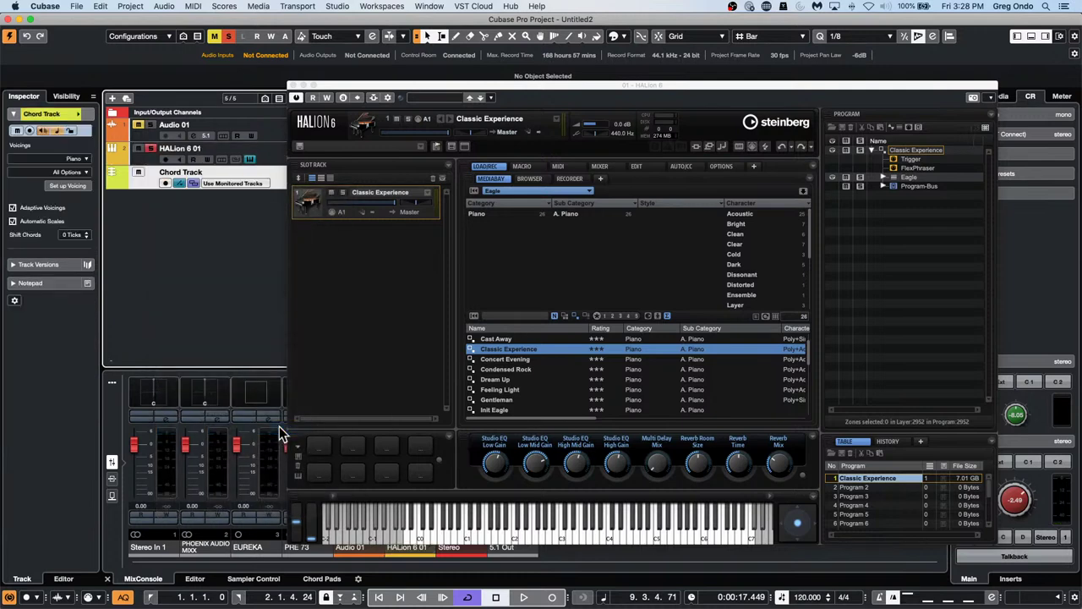
pyautogui.moveTo(337, 85); pyautogui.dragTo(525, 146)
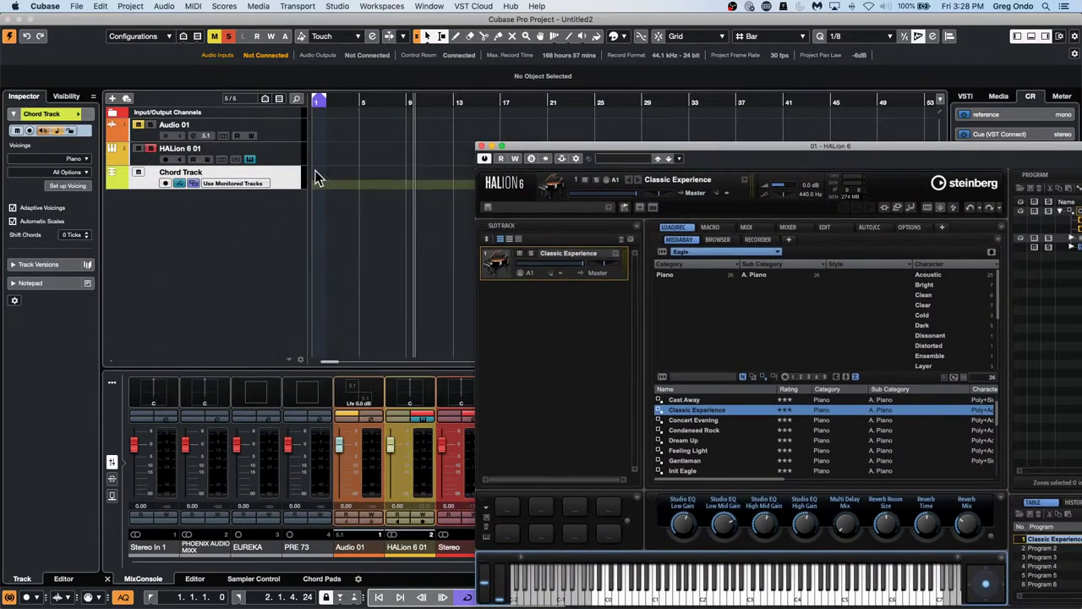
pyautogui.moveTo(355, 101); pyautogui.dragTo(139, 154)
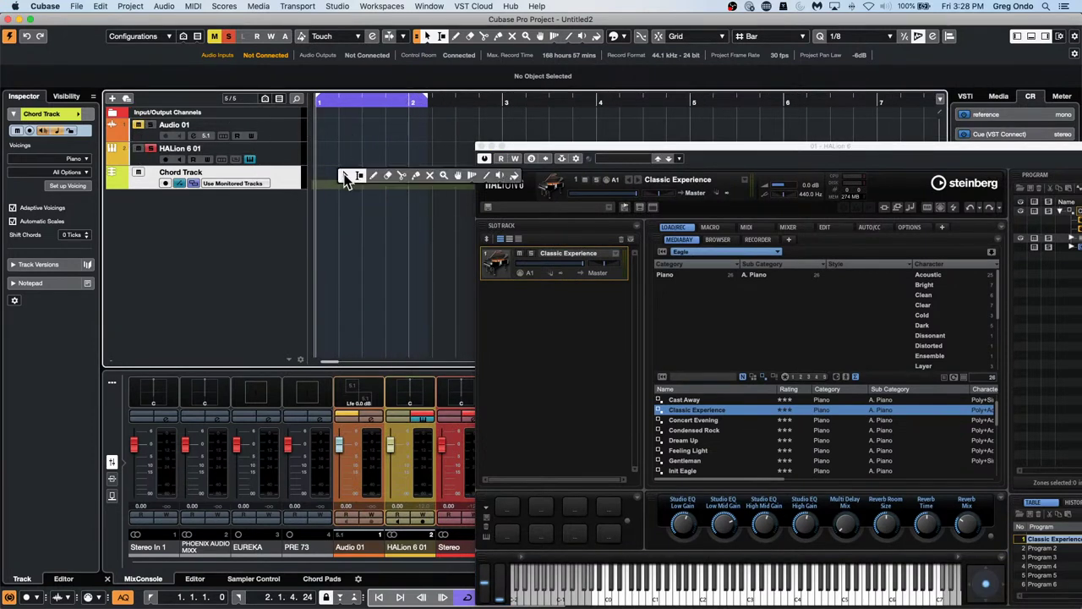
pyautogui.press('8')
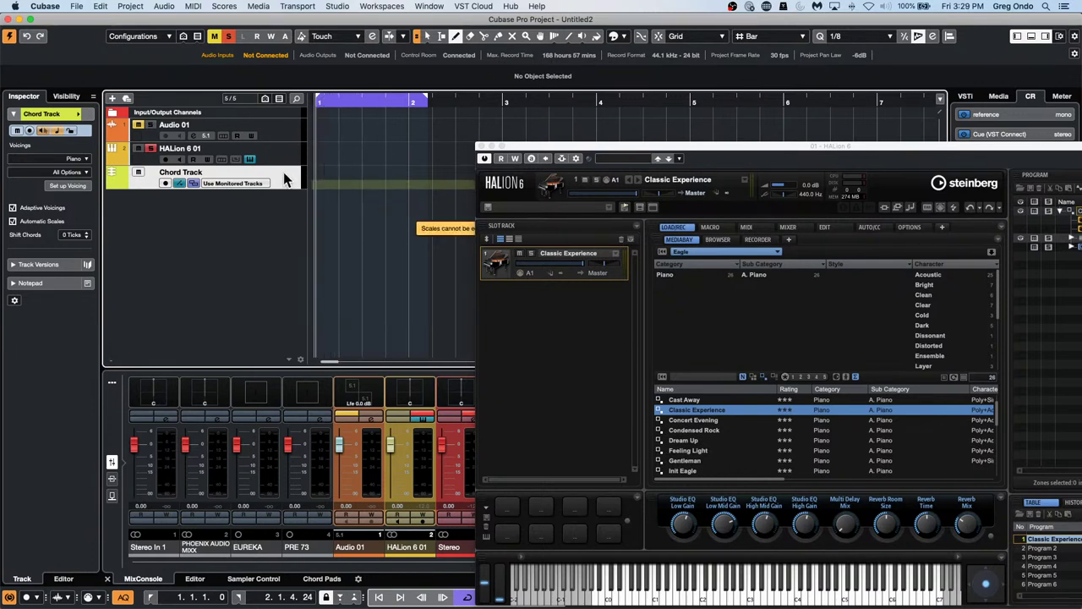
pyautogui.click(323, 173)
pyautogui.press('1')
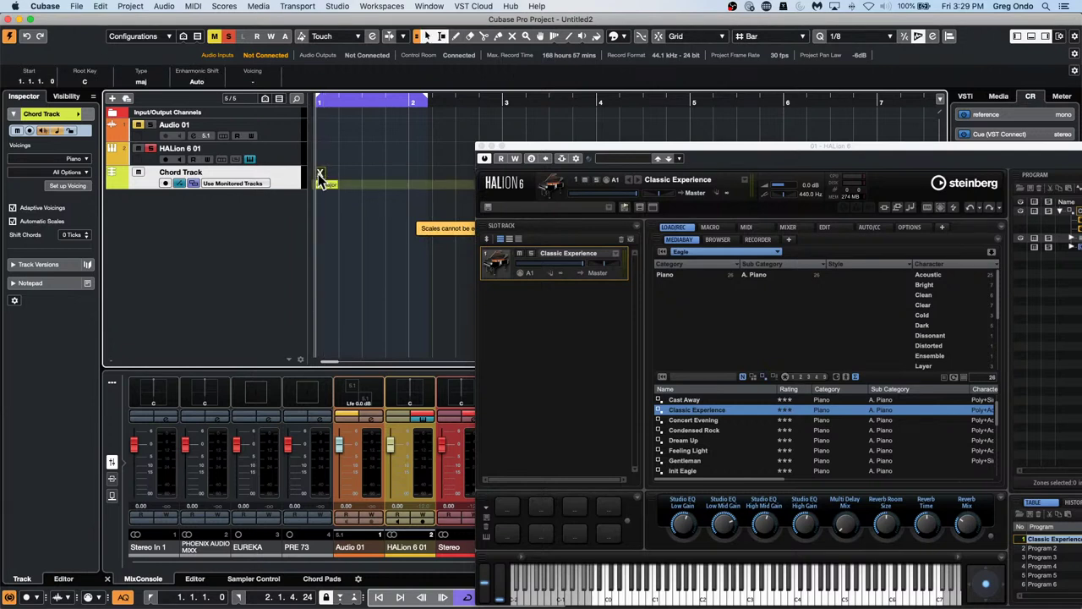
# - Increase the chord track's height and set the chord at bar 1 to C major
pyautogui.moveTo(309, 174); pyautogui.dragTo(255, 176)
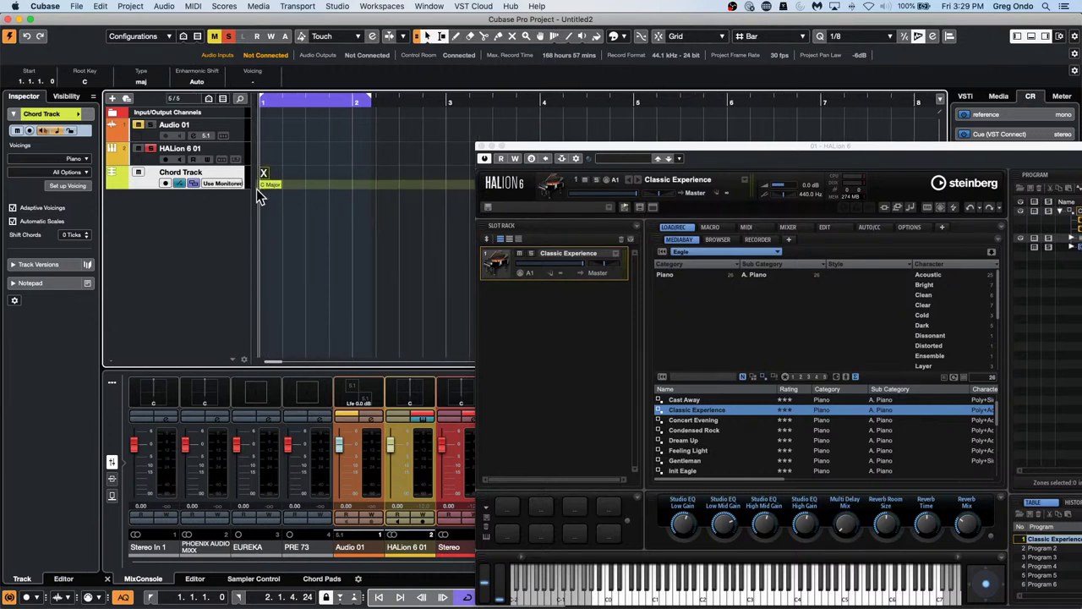
pyautogui.moveTo(256, 188); pyautogui.dragTo(286, 245)
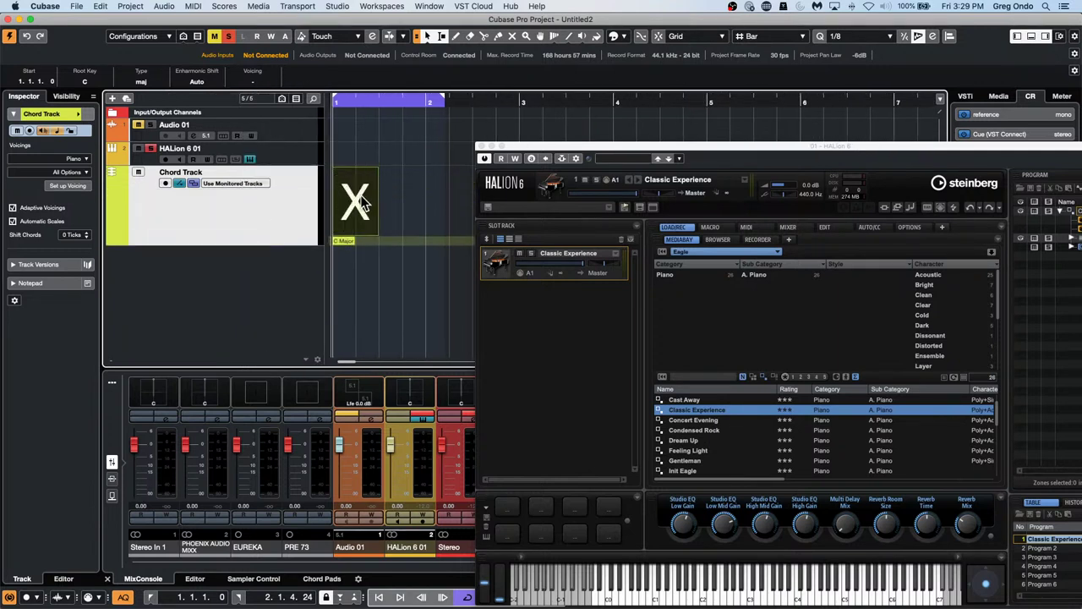
pyautogui.doubleClick(361, 203)
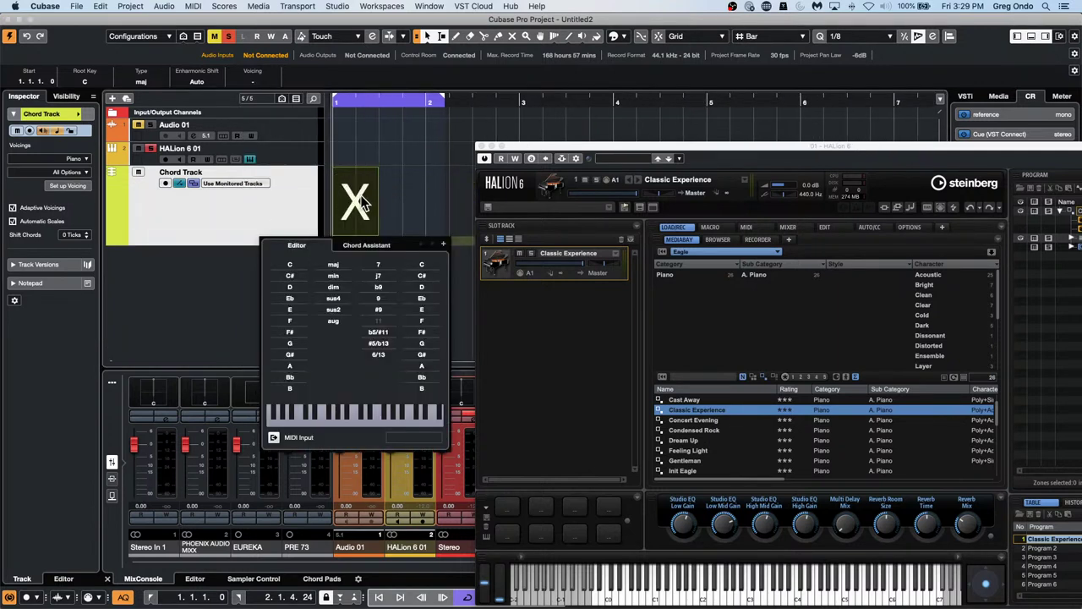
pyautogui.click(289, 264)
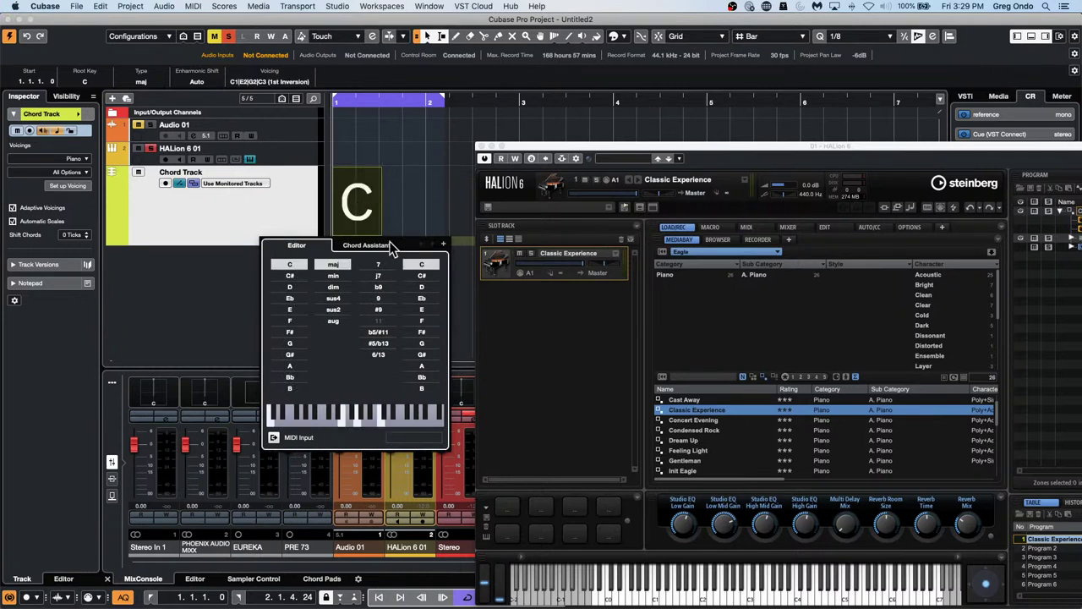
# - Add an F major chord at bar 2 and a G major chord at bar 3 of the chord track
pyautogui.click(444, 243)
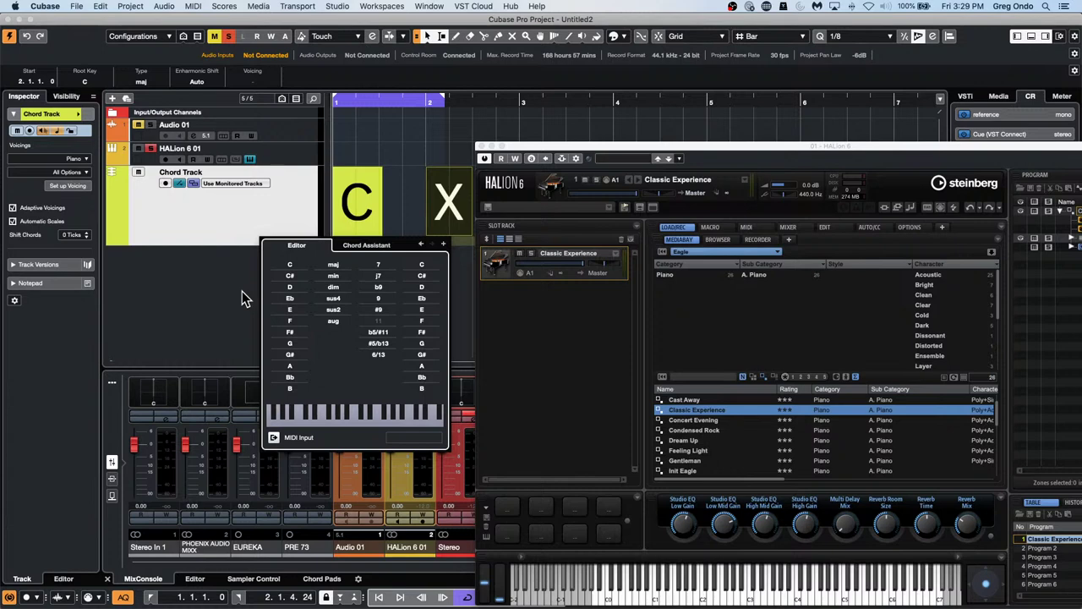
pyautogui.moveTo(538, 149); pyautogui.dragTo(710, 281)
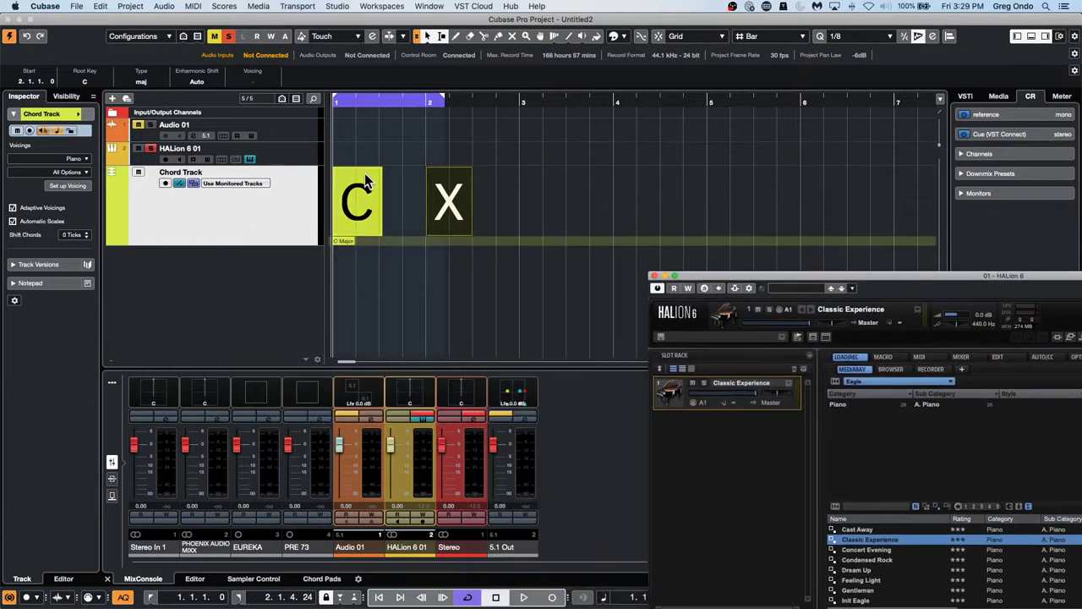
pyautogui.doubleClick(448, 203)
pyautogui.click(391, 318)
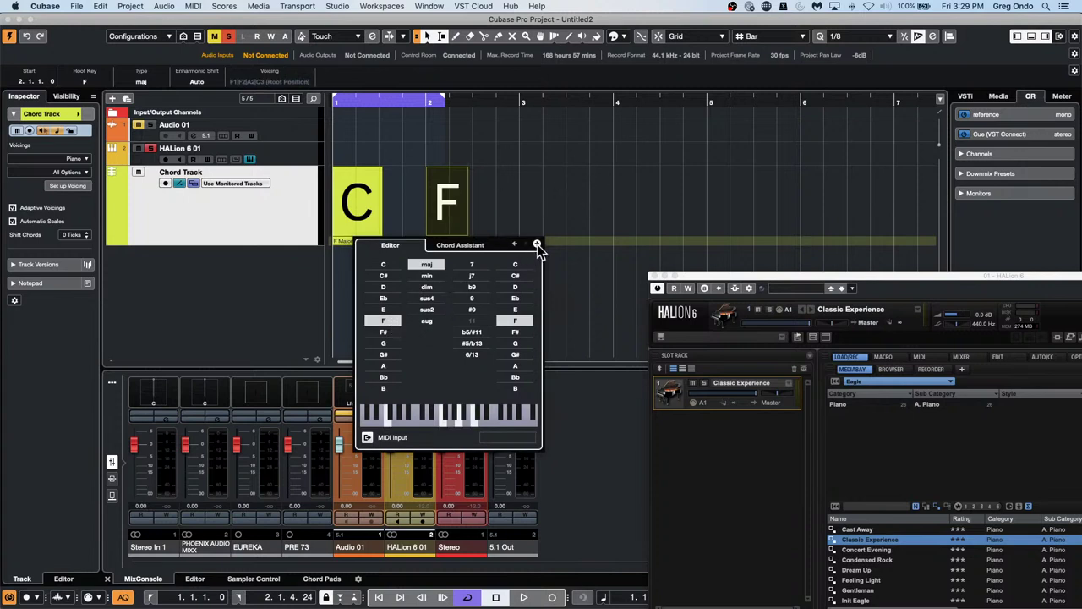
pyautogui.click(536, 244)
pyautogui.click(383, 343)
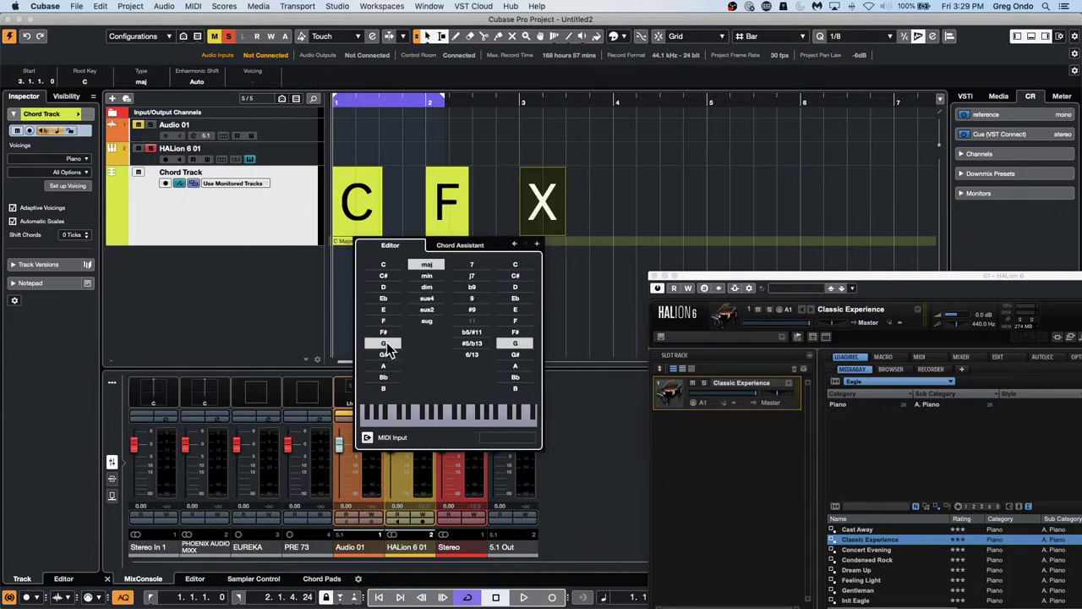
# - Add chord events at bars 4 and 5, and set the bar 4 chord to A minor
pyautogui.click(537, 244)
pyautogui.click(538, 244)
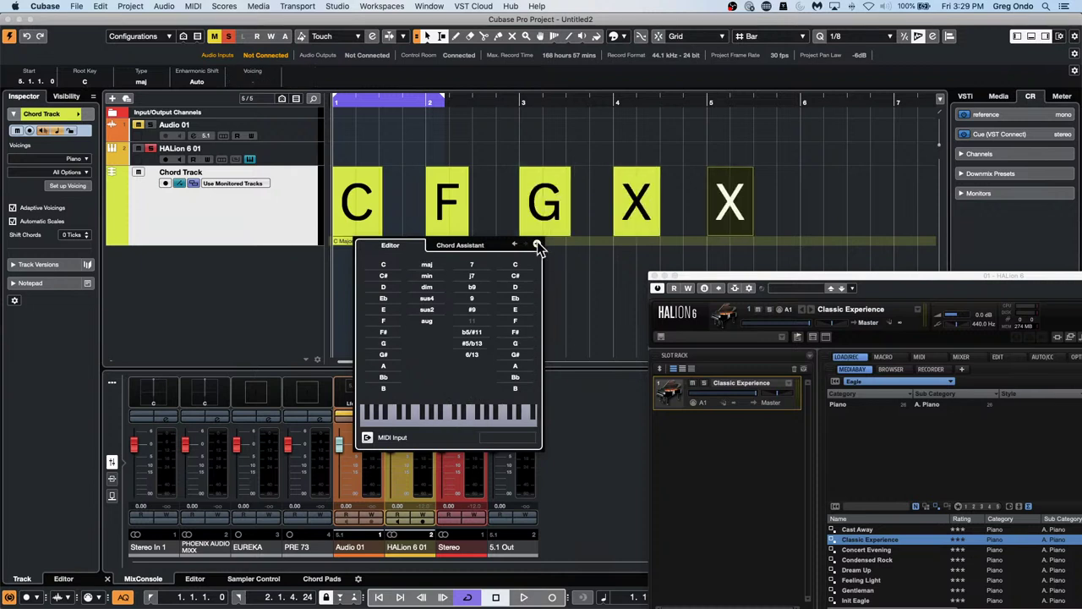
pyautogui.click(727, 202)
pyautogui.click(638, 220)
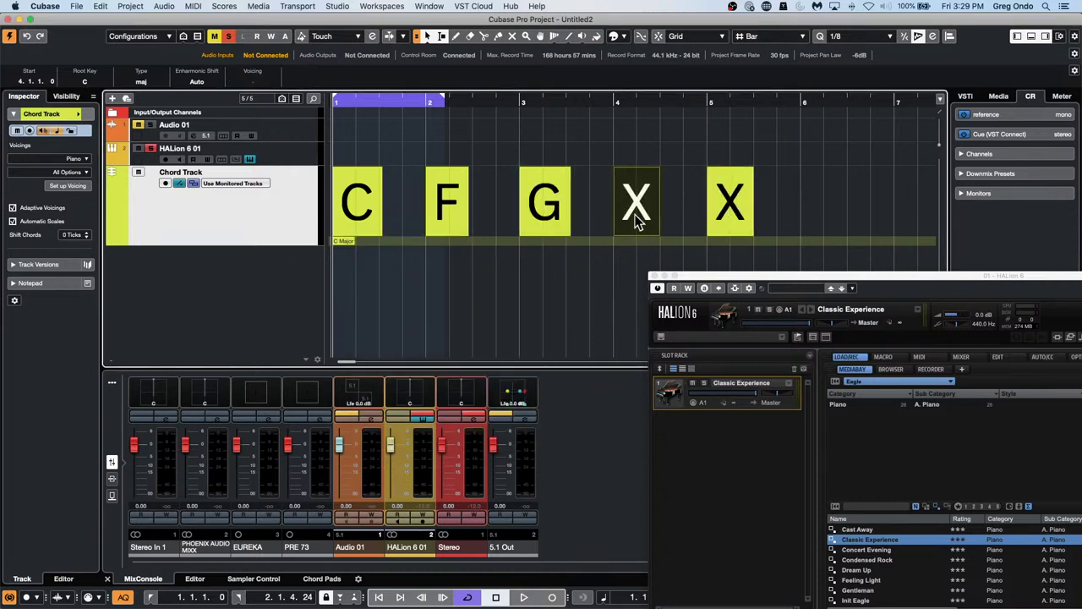
pyautogui.doubleClick(638, 220)
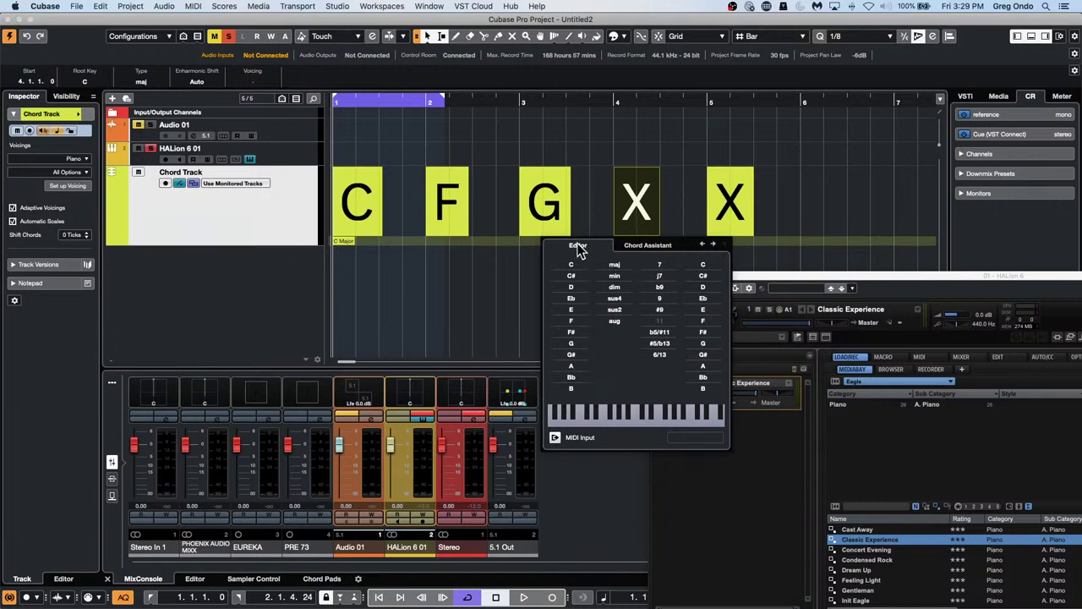
pyautogui.click(573, 366)
pyautogui.click(614, 276)
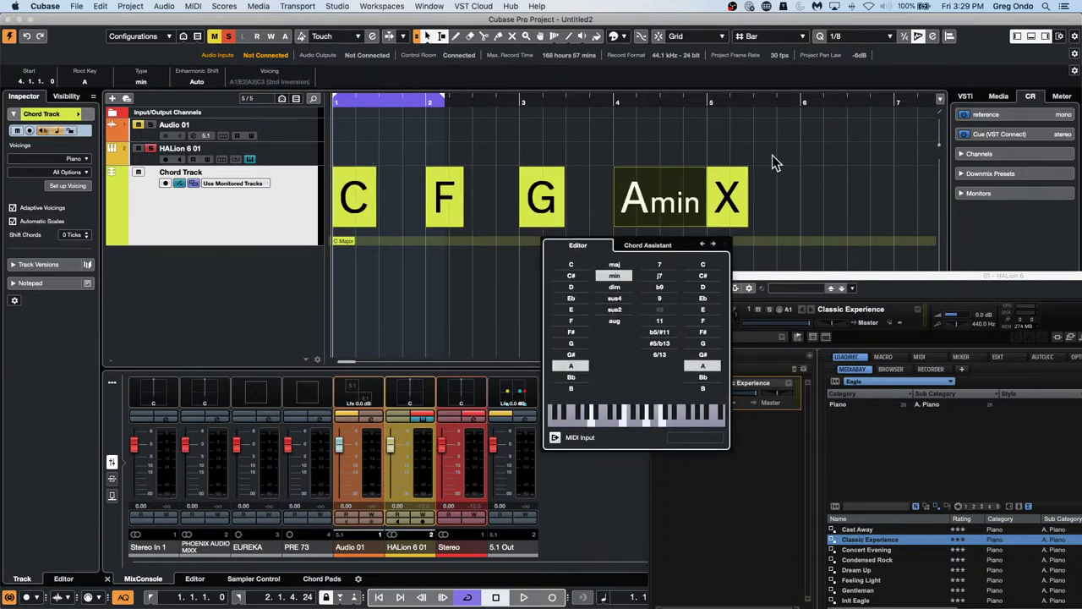
pyautogui.click(810, 209)
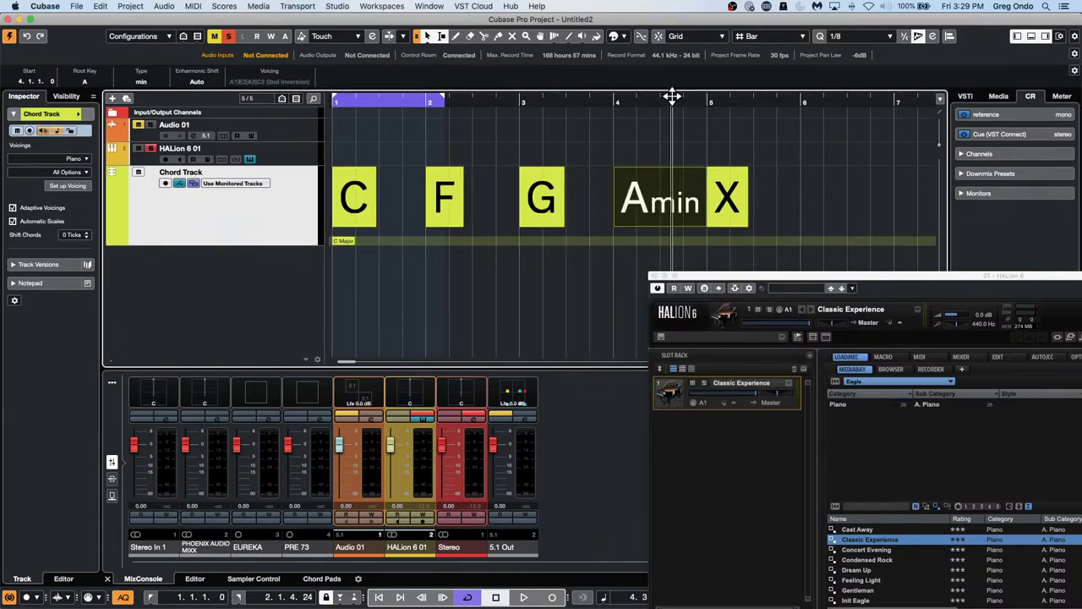
# - Move the undefined bar 5 chord back to about 4.2.4.93 and set it to F major
pyautogui.moveTo(671, 97); pyautogui.dragTo(670, 68)
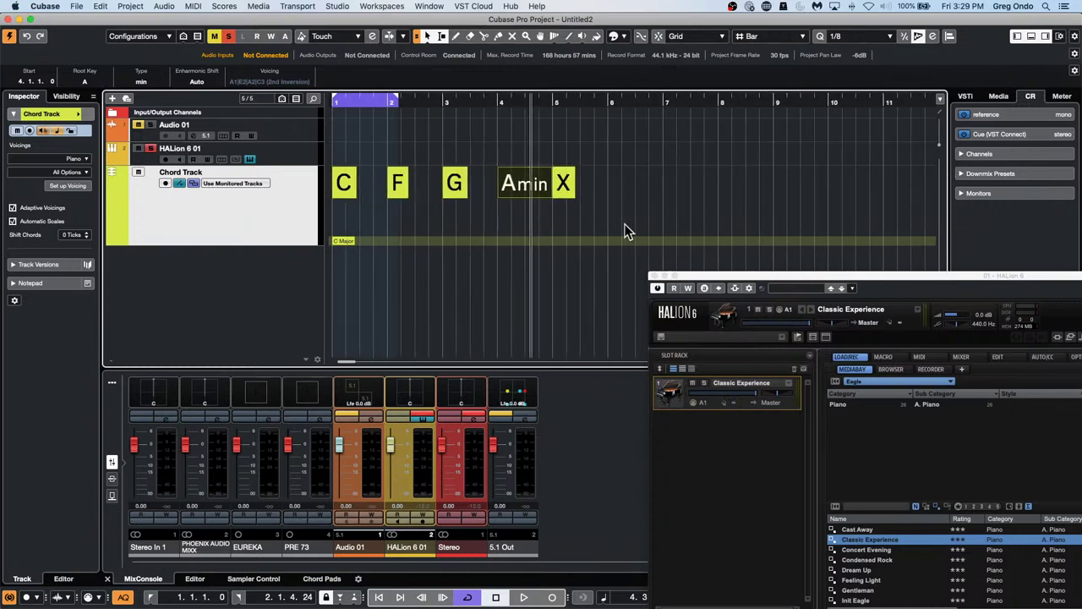
pyautogui.moveTo(565, 183); pyautogui.dragTo(541, 218)
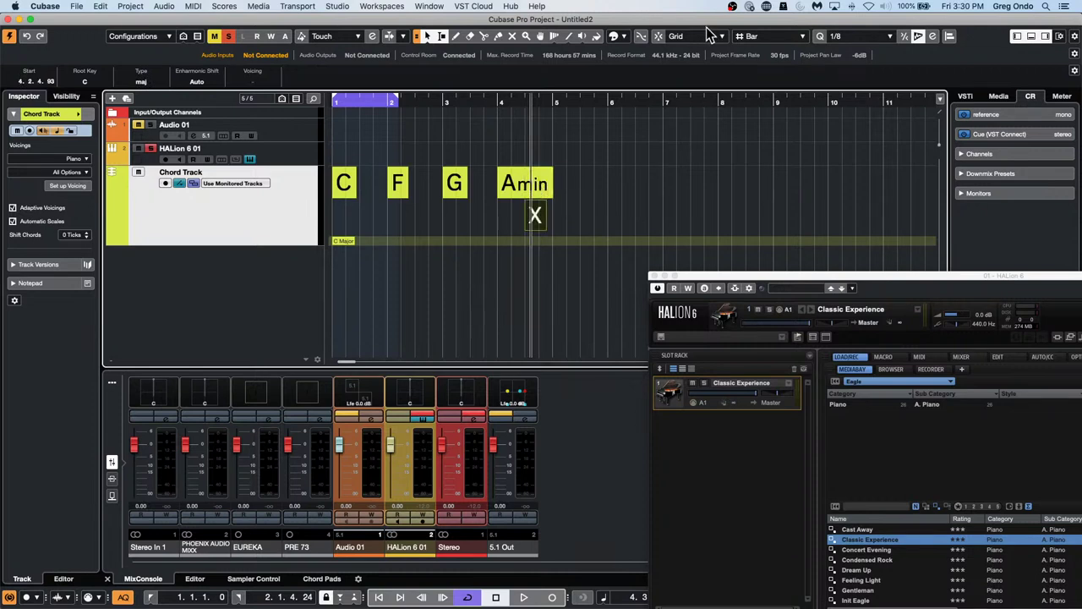
pyautogui.doubleClick(537, 218)
pyautogui.click(470, 315)
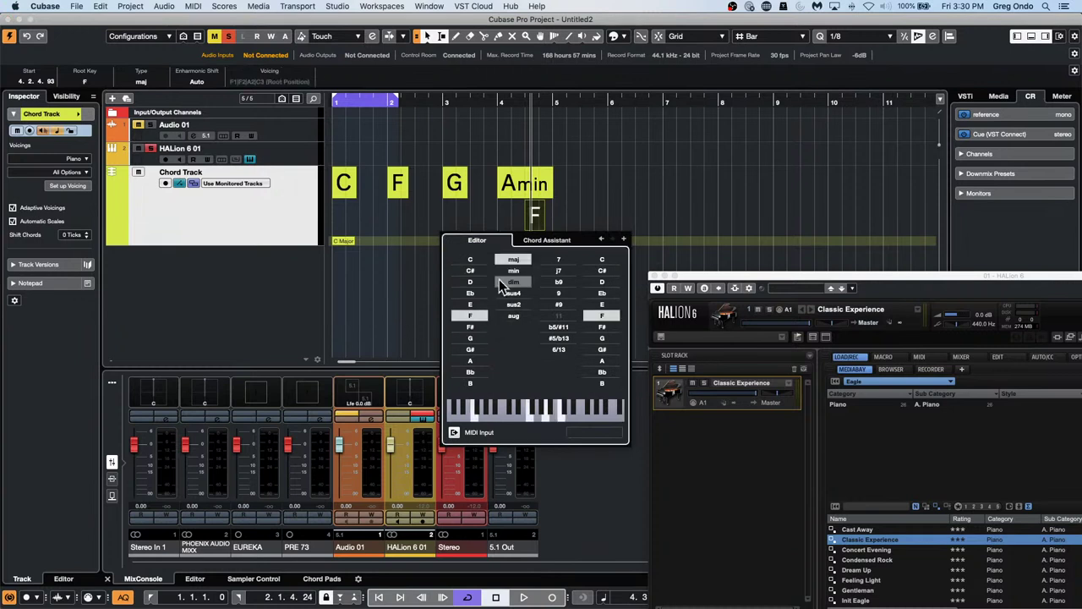
# - Record-enable the HALion 6 01 track and turn on its monitoring so the chord track can play through it
pyautogui.click(378, 105)
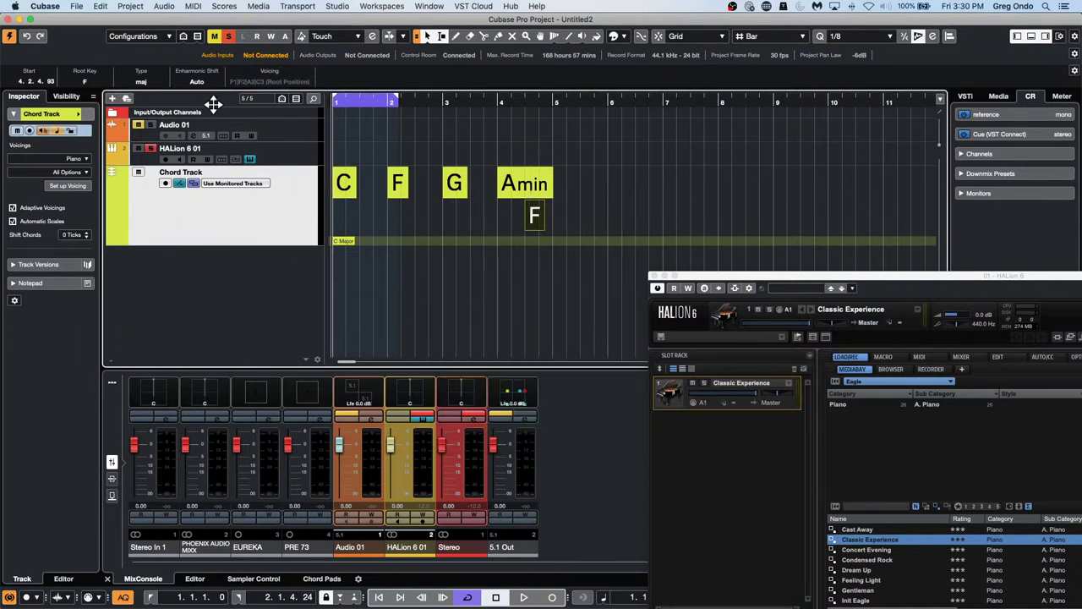
pyautogui.click(164, 158)
pyautogui.press('space')
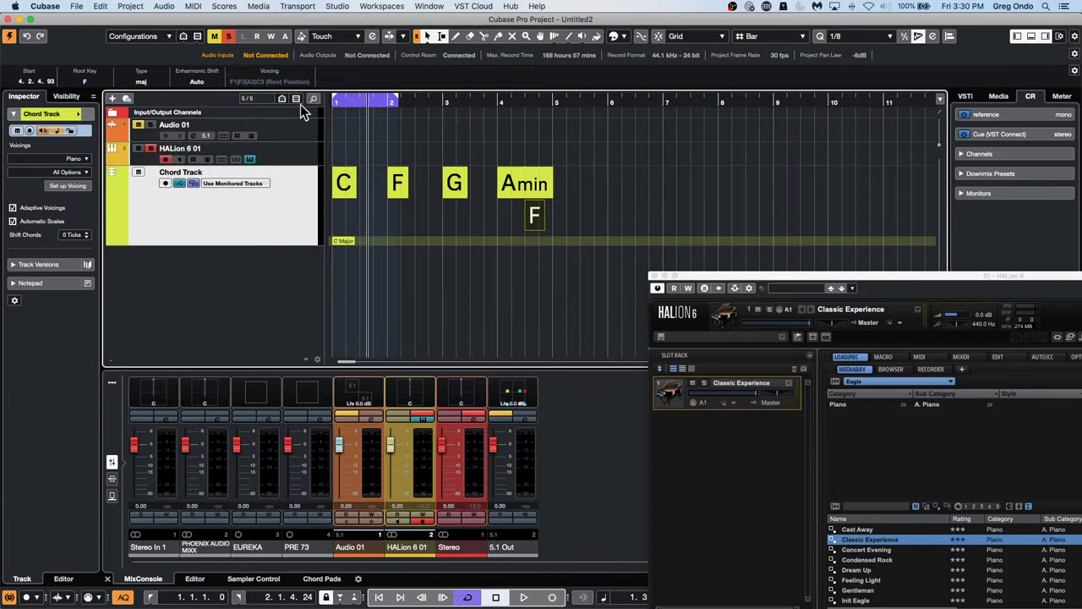
pyautogui.click(179, 158)
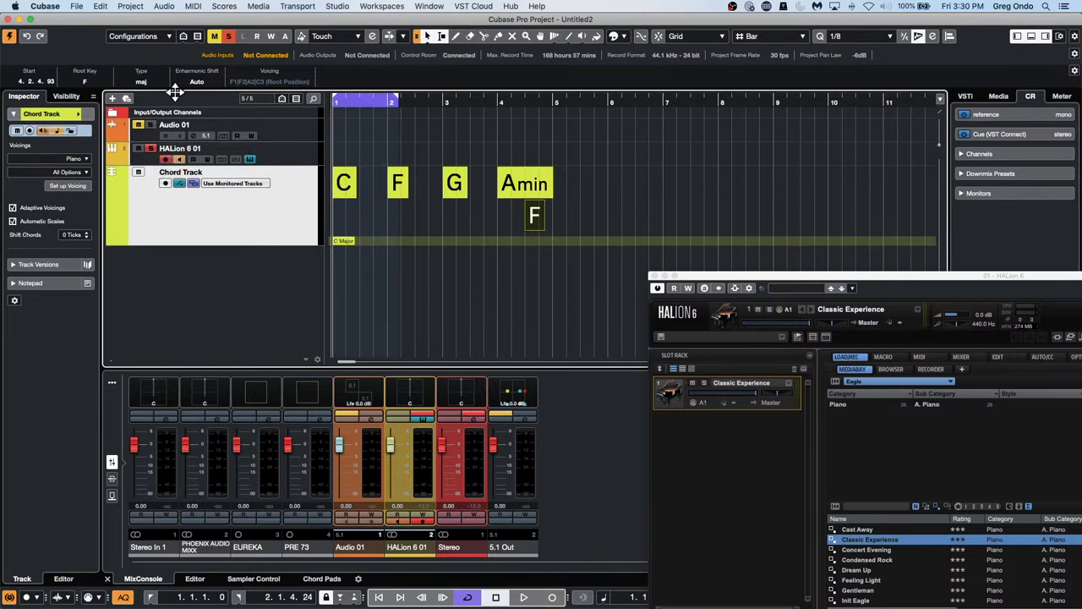
# - Play the chord progression through HALion 6, turning off cycle mode during playback, and stop the transport
pyautogui.press('space')
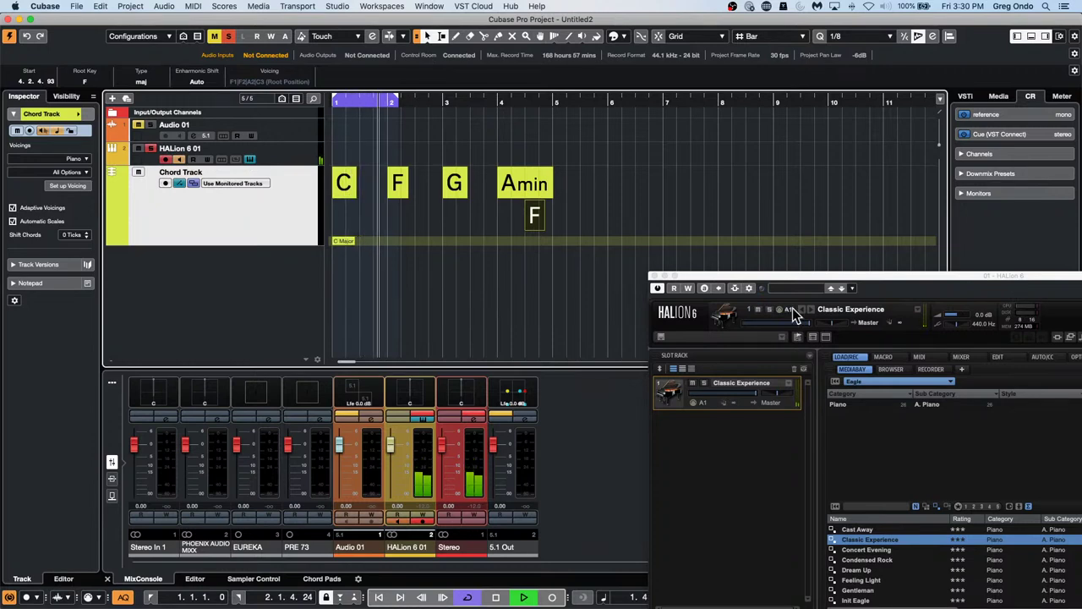
pyautogui.moveTo(792, 273); pyautogui.dragTo(737, 174)
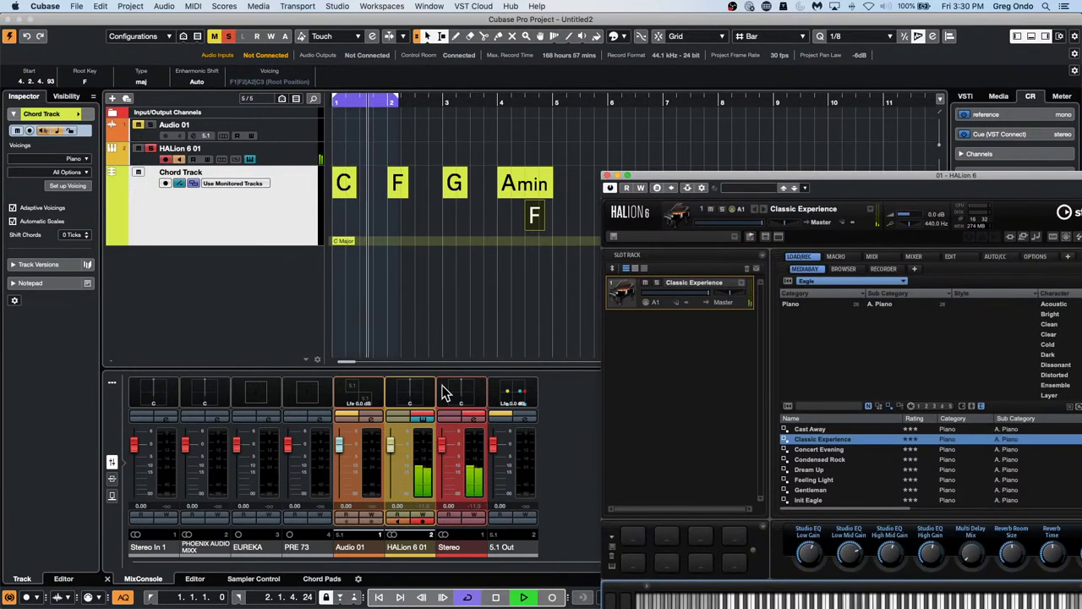
pyautogui.click(467, 597)
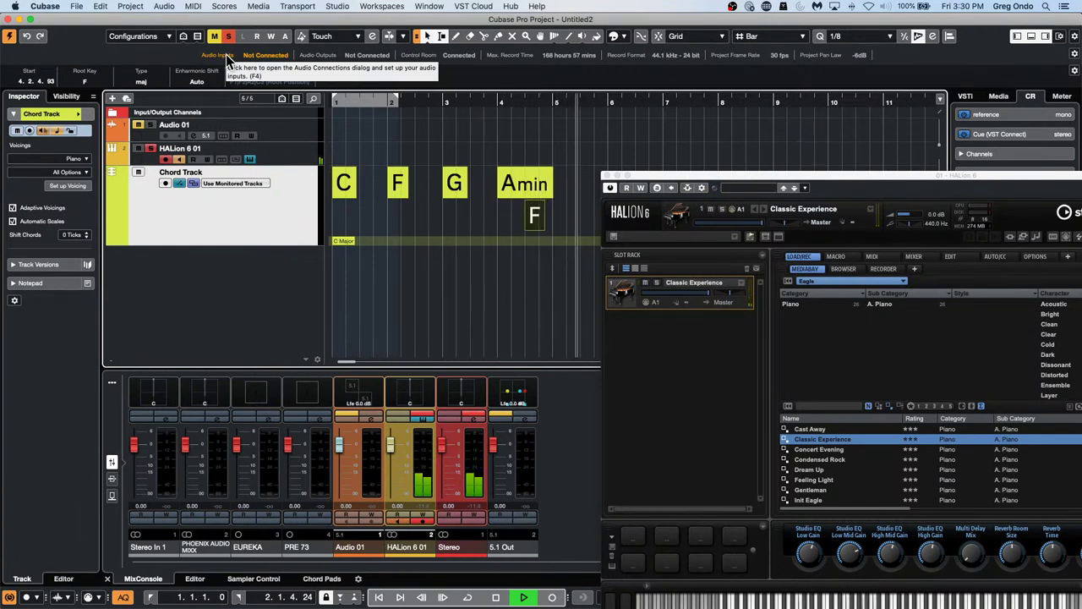
pyautogui.press('space')
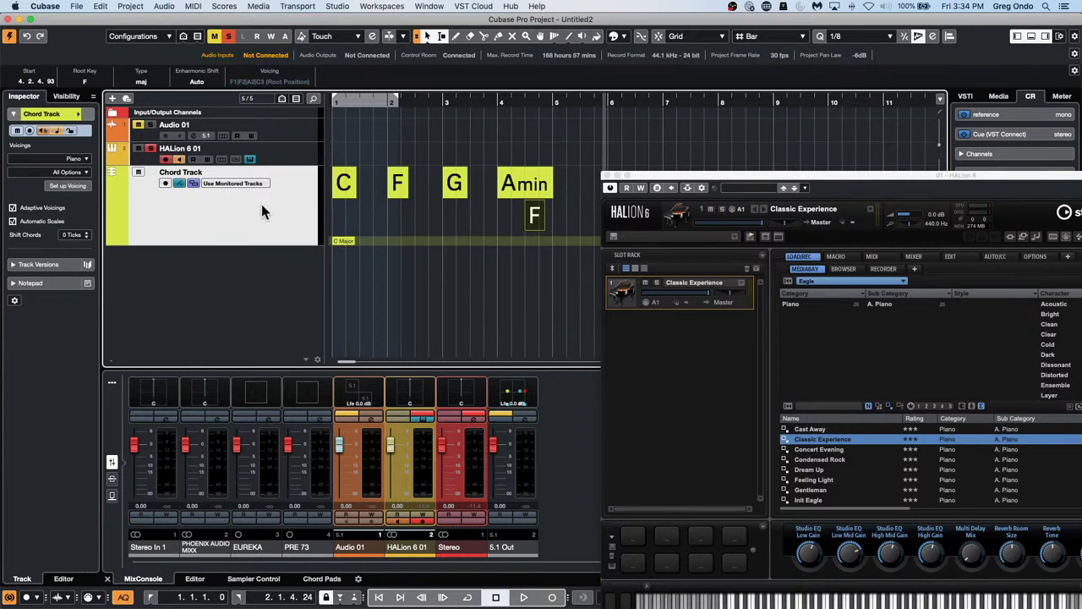
# - Add one group track with a Stereo configuration and its audio output set to Stereo
pyautogui.rightClick(238, 220)
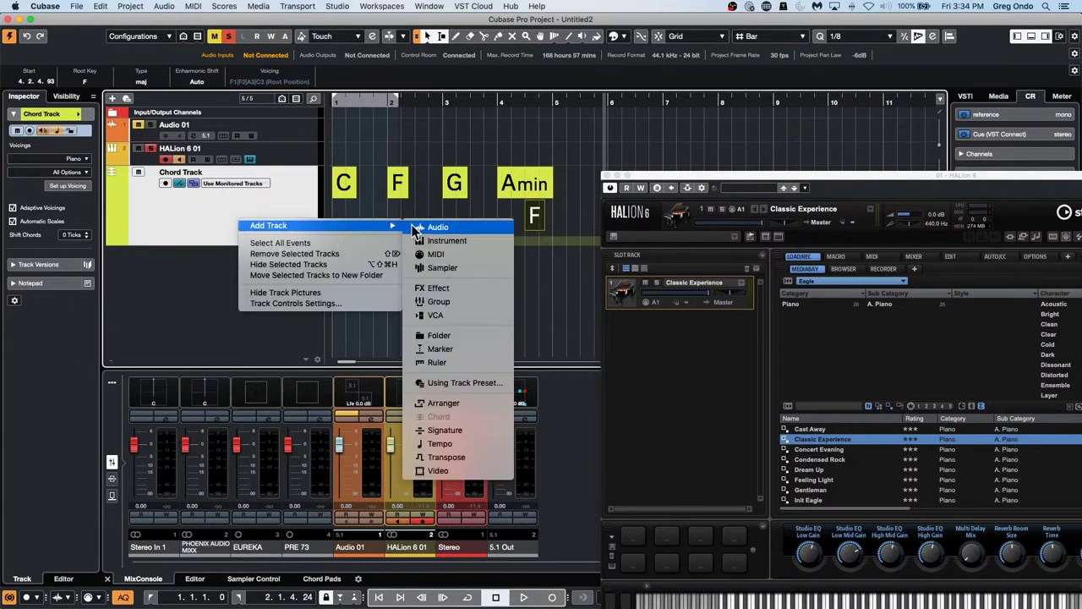
pyautogui.moveTo(370, 227)
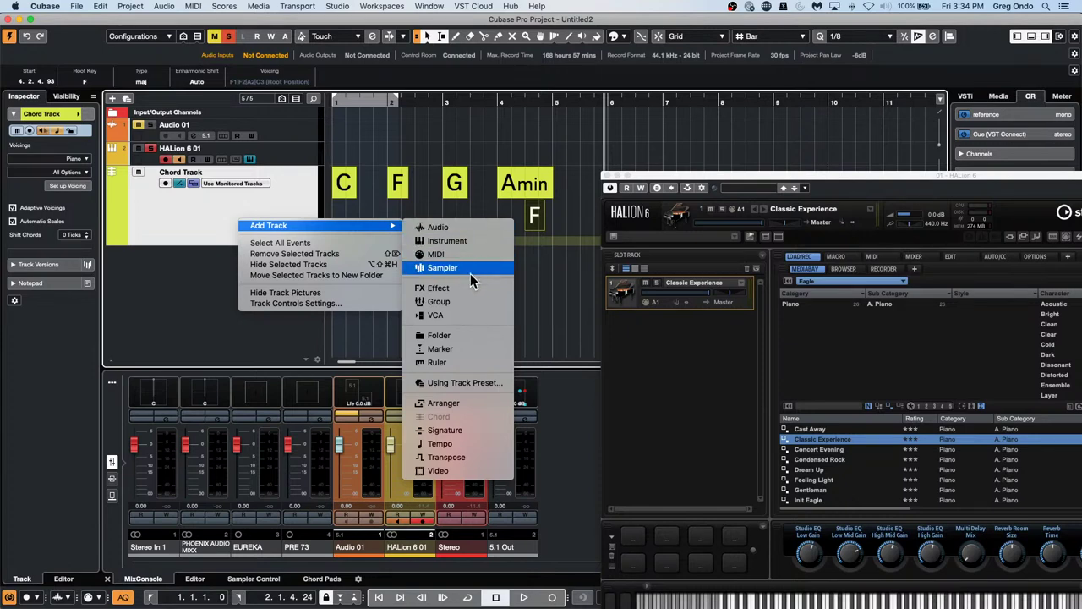
pyautogui.click(467, 300)
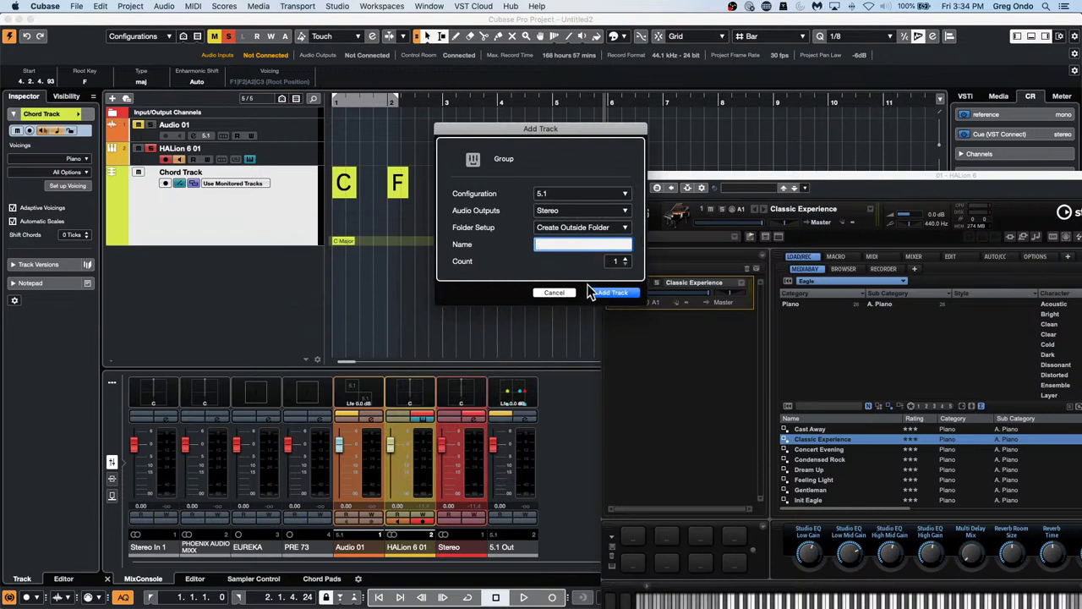
pyautogui.click(582, 194)
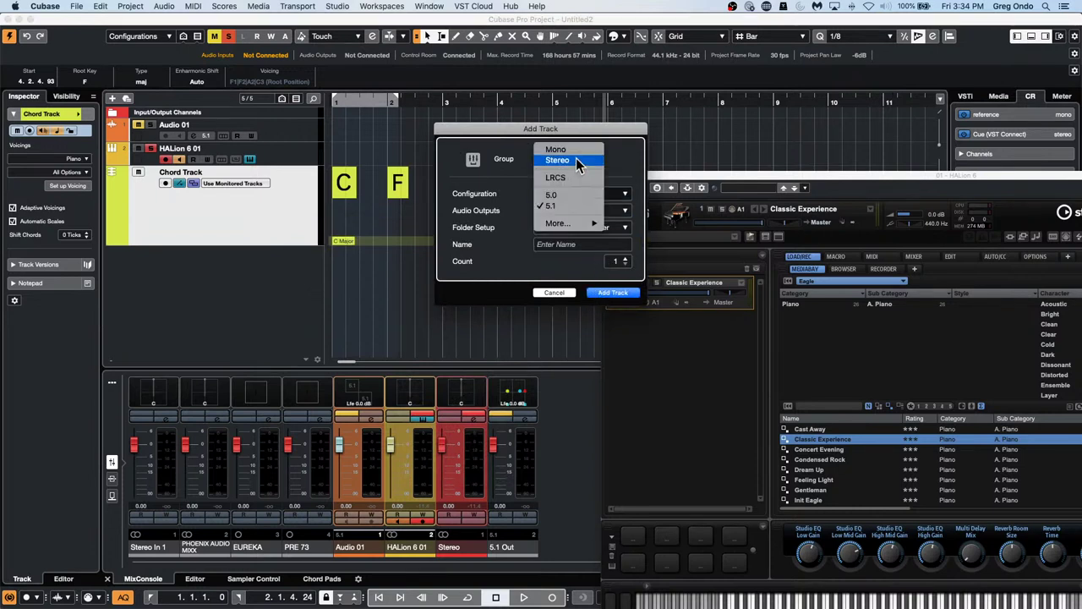
pyautogui.click(575, 159)
pyautogui.click(591, 294)
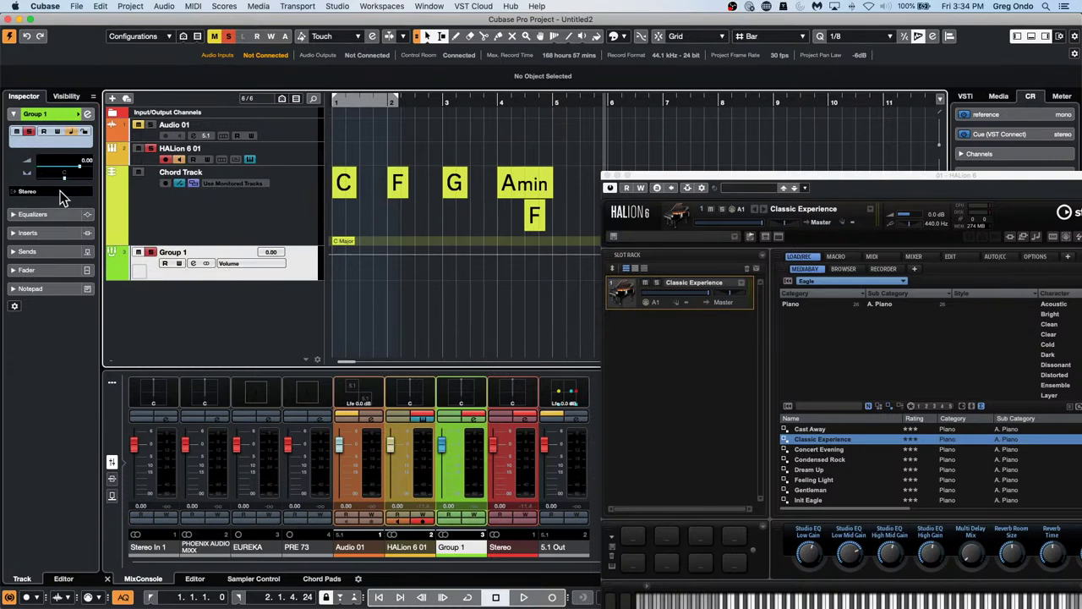
# - Insert the Mix6To2 surround plug-in in the first insert slot of Group 1
pyautogui.click(53, 233)
pyautogui.click(85, 173)
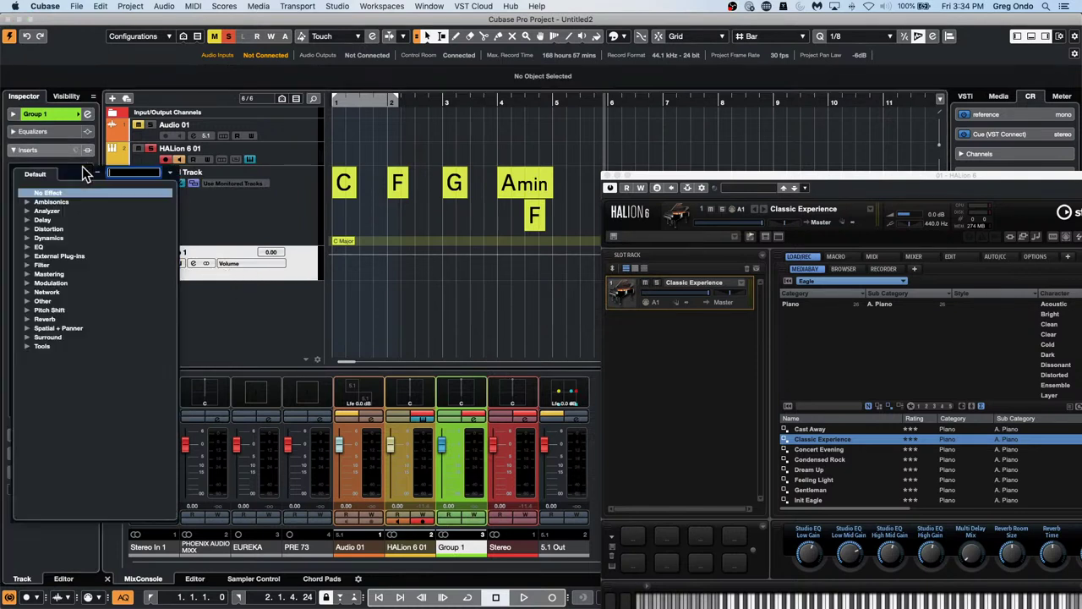
pyautogui.click(26, 337)
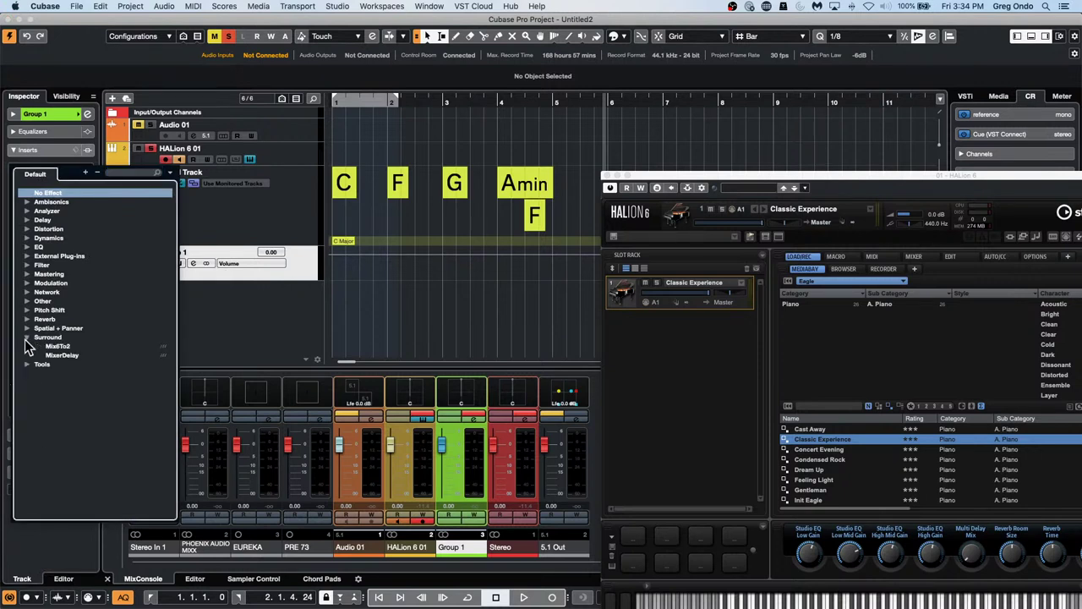
pyautogui.click(59, 345)
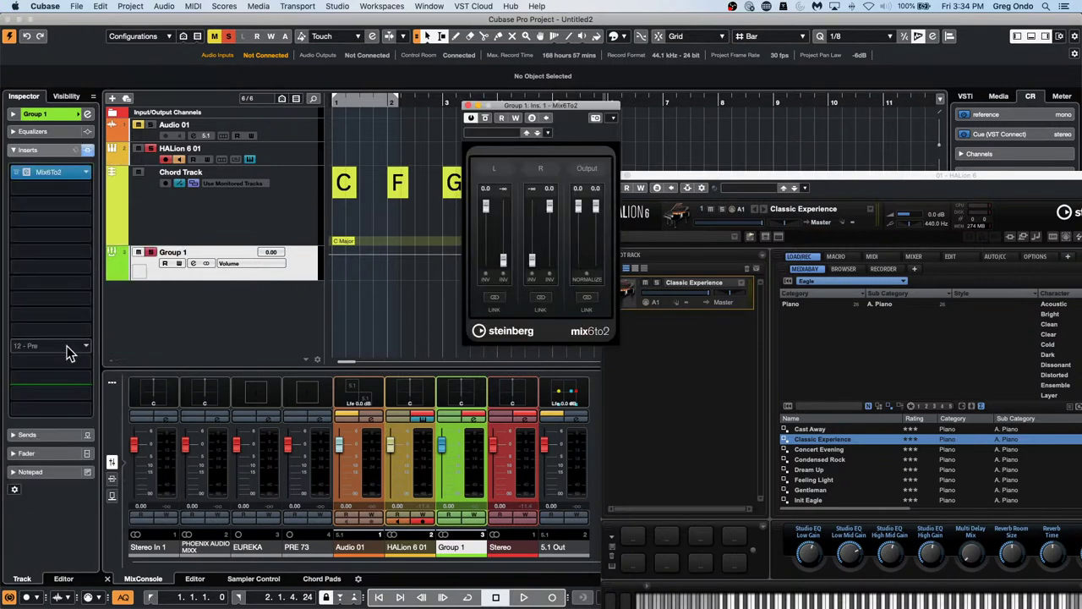
# - Load the Stereo preset in Mix6To2 and lower the second fader of the R channel fully to -∞
pyautogui.click(493, 134)
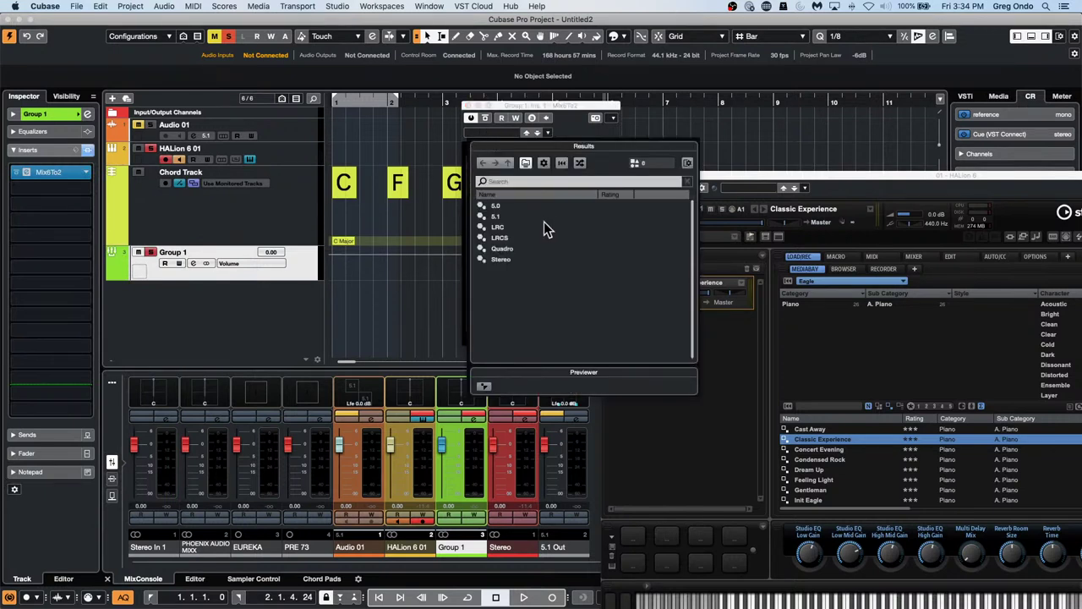
pyautogui.click(499, 262)
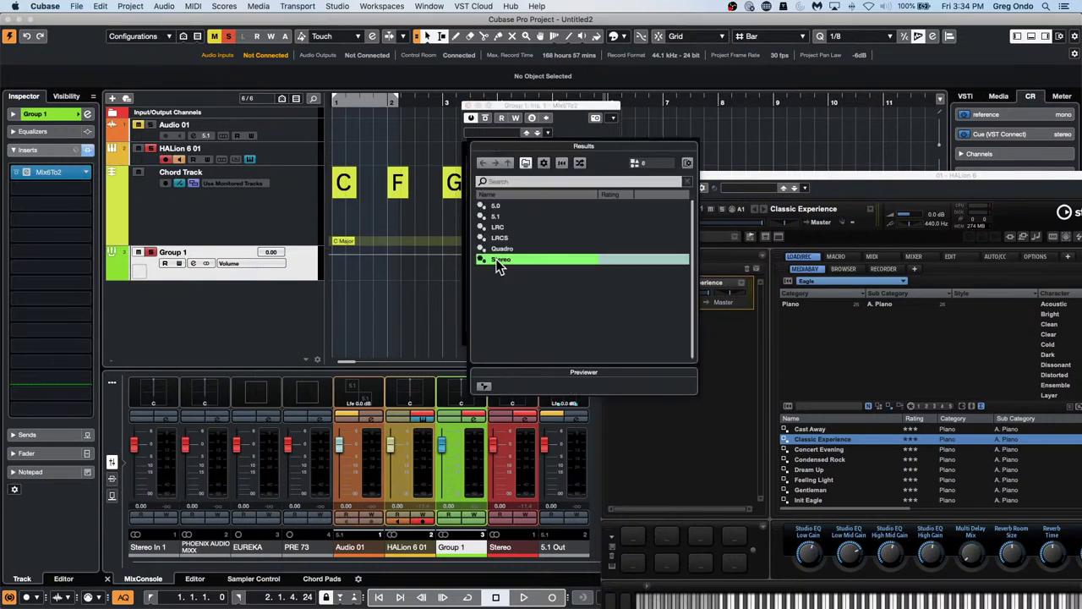
pyautogui.doubleClick(499, 262)
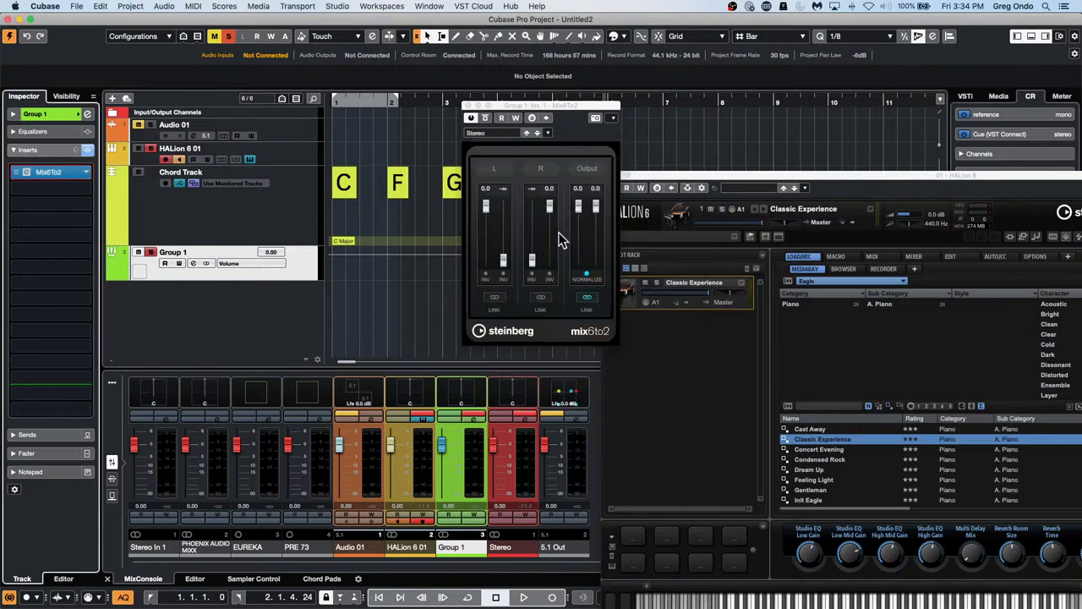
pyautogui.moveTo(550, 207); pyautogui.dragTo(503, 385)
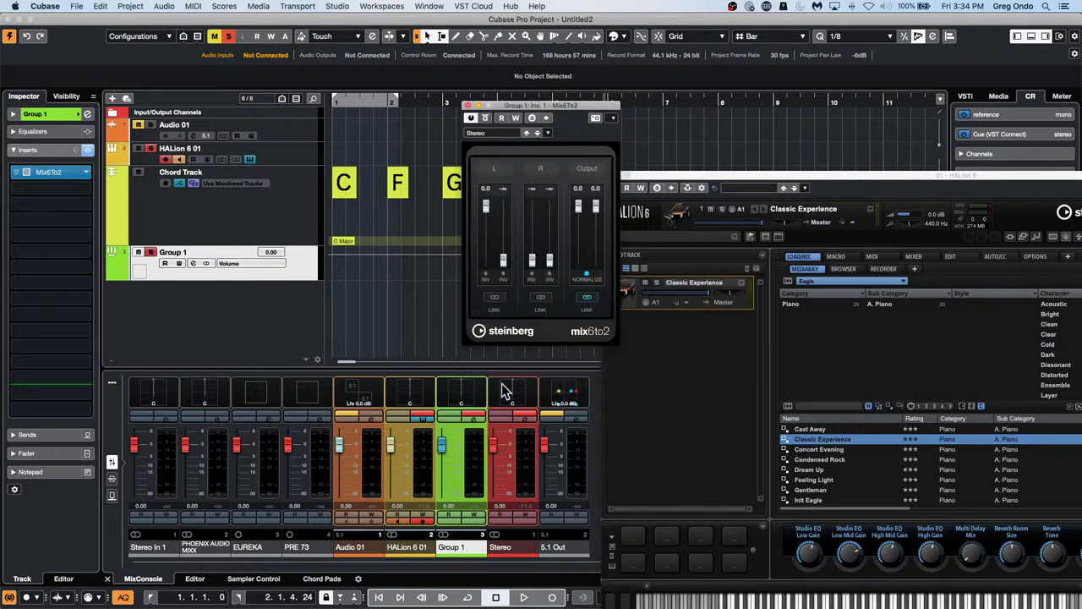
# - Close the Mix6To2 window and remove the plug-in from Group 1's inserts
pyautogui.click(470, 108)
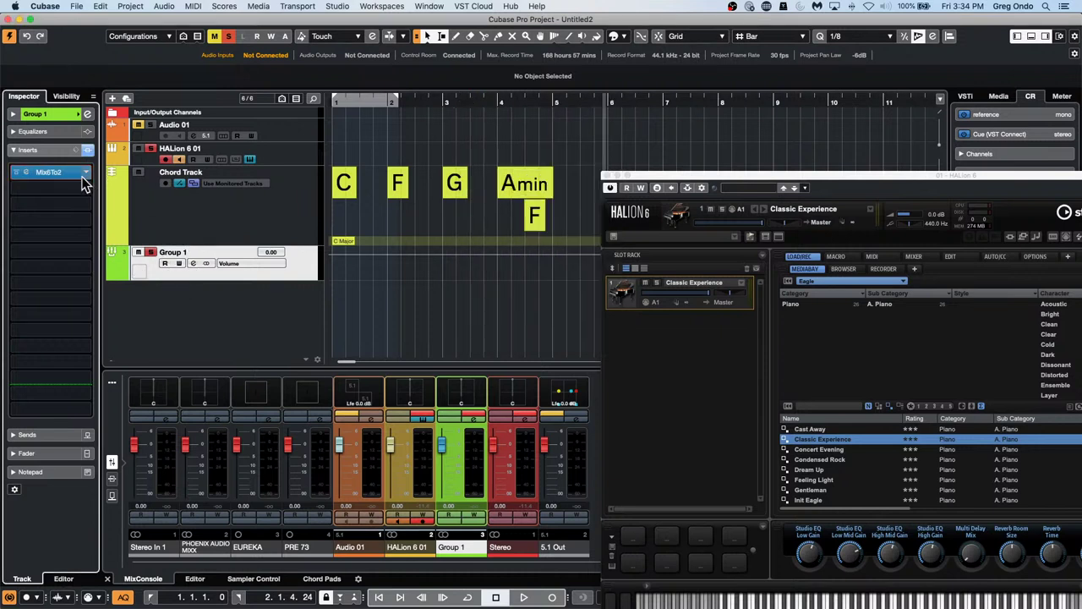
pyautogui.moveTo(85, 181); pyautogui.dragTo(452, 195)
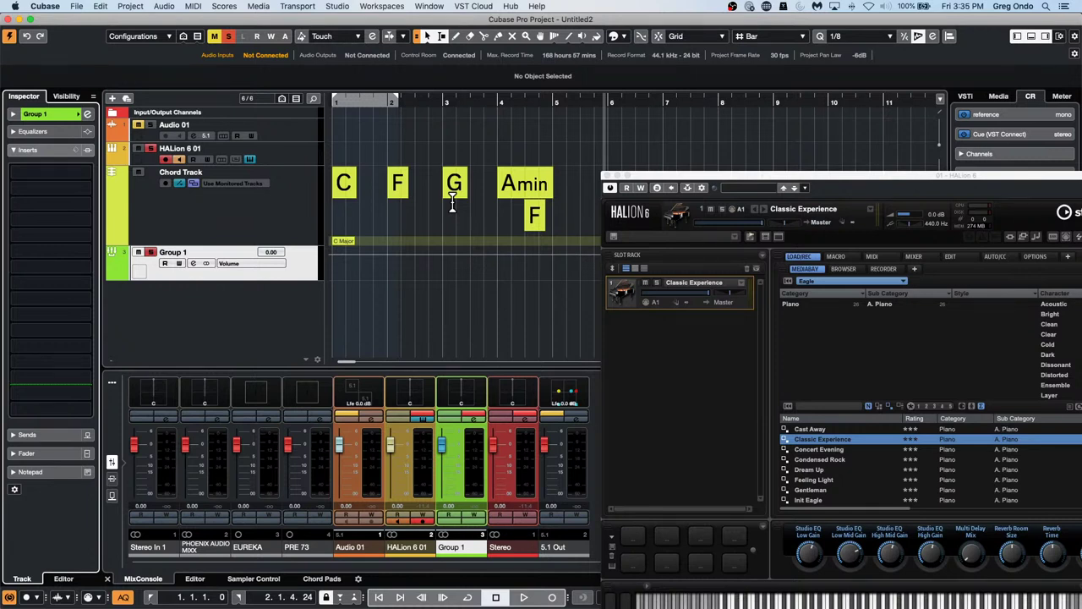
# - Close the HALion 6 window and open the Drum Loops set from the Loops & Samples media
pyautogui.click(626, 175)
pyautogui.click(1002, 95)
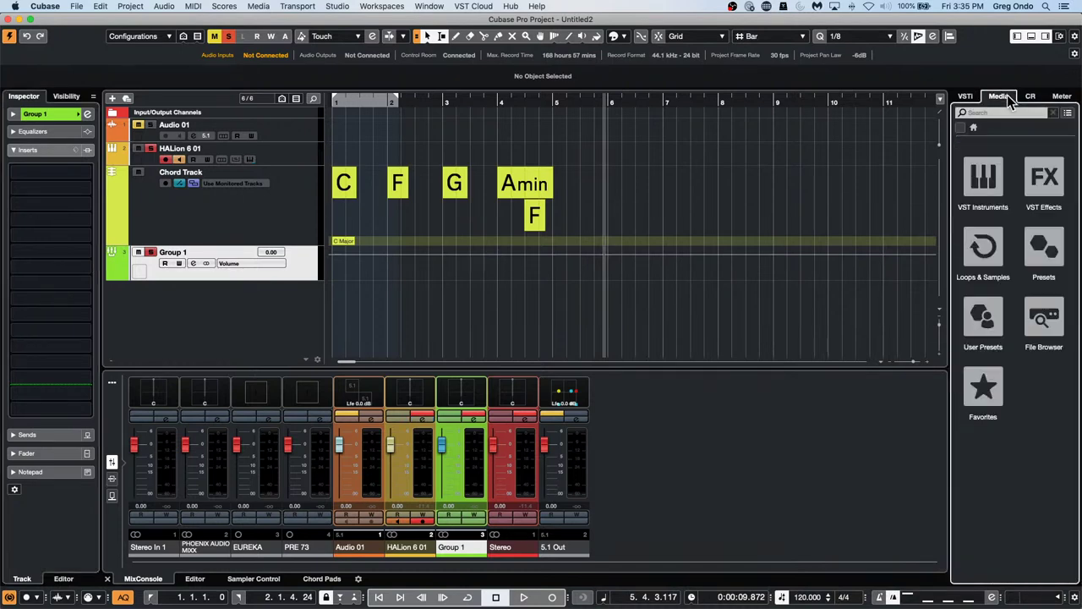
pyautogui.click(976, 228)
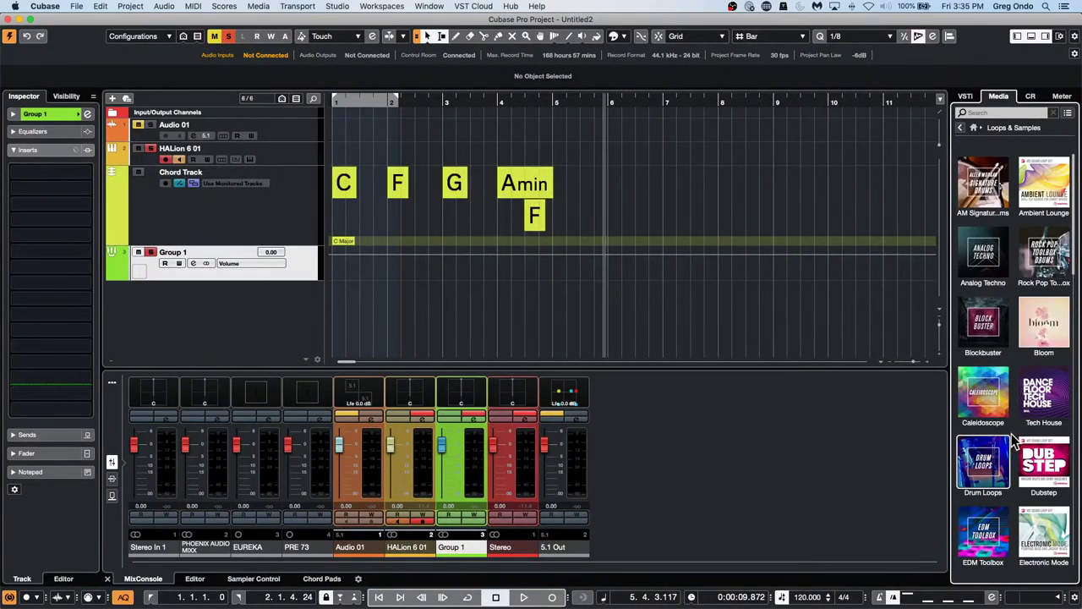
pyautogui.click(986, 453)
# - Audition several drum loops, including 01 90bpm dry, 01 Hard 90, 02 097 drums, 02 Slow Rock 70 and 03 065 drums 02
pyautogui.click(999, 309)
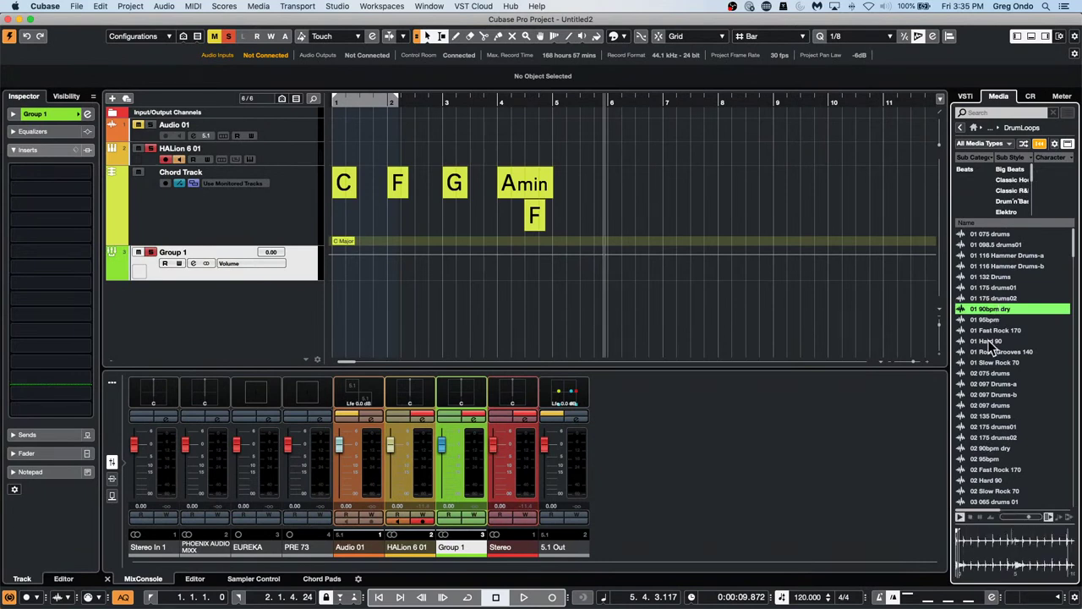
pyautogui.click(988, 341)
pyautogui.click(983, 406)
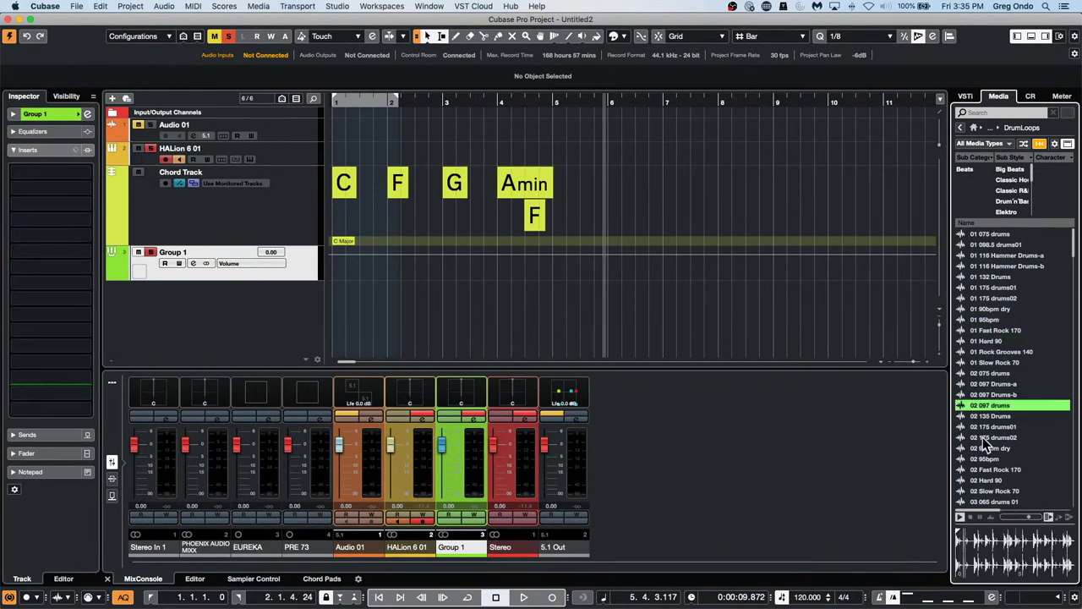
pyautogui.scroll(-3, 982, 437)
pyautogui.click(985, 427)
pyautogui.click(985, 459)
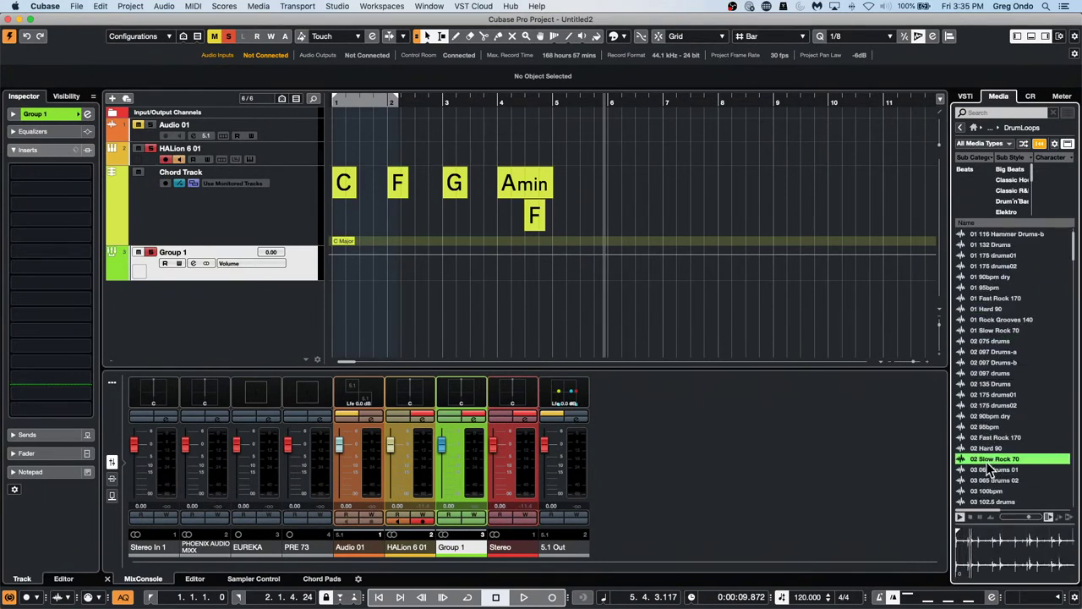
pyautogui.scroll(-5, 987, 361)
pyautogui.click(987, 363)
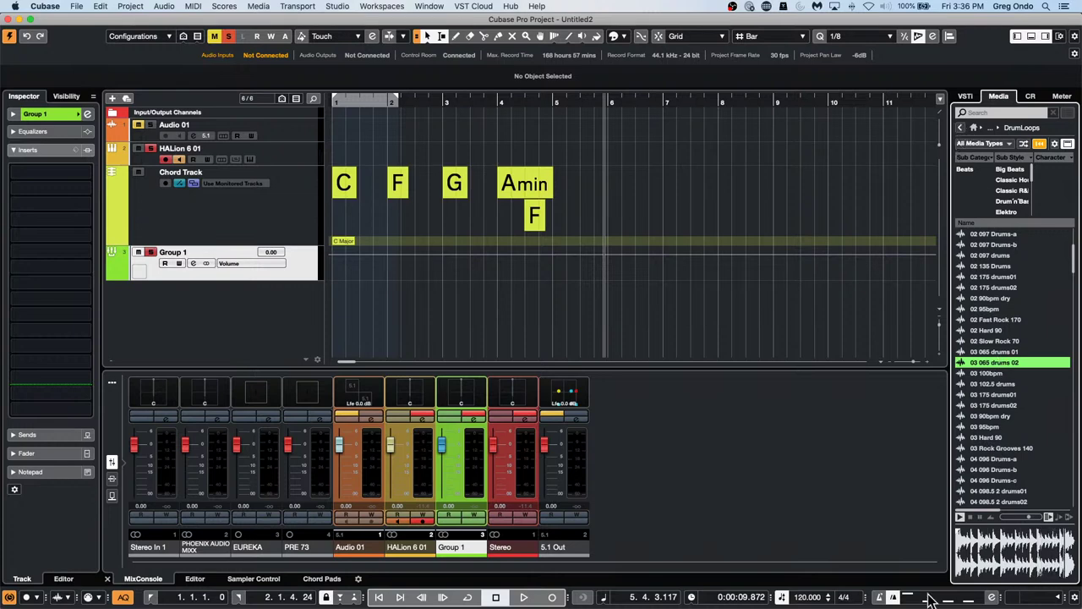
# - Disable the Control Room in the Audio Connections
pyautogui.click(334, 7)
pyautogui.click(347, 26)
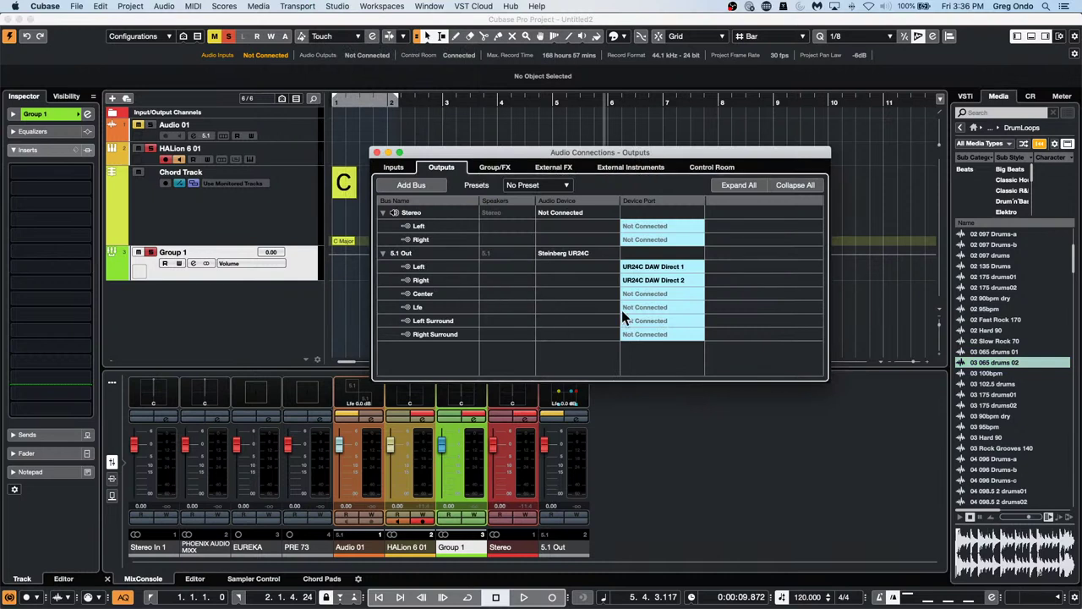
pyautogui.click(727, 168)
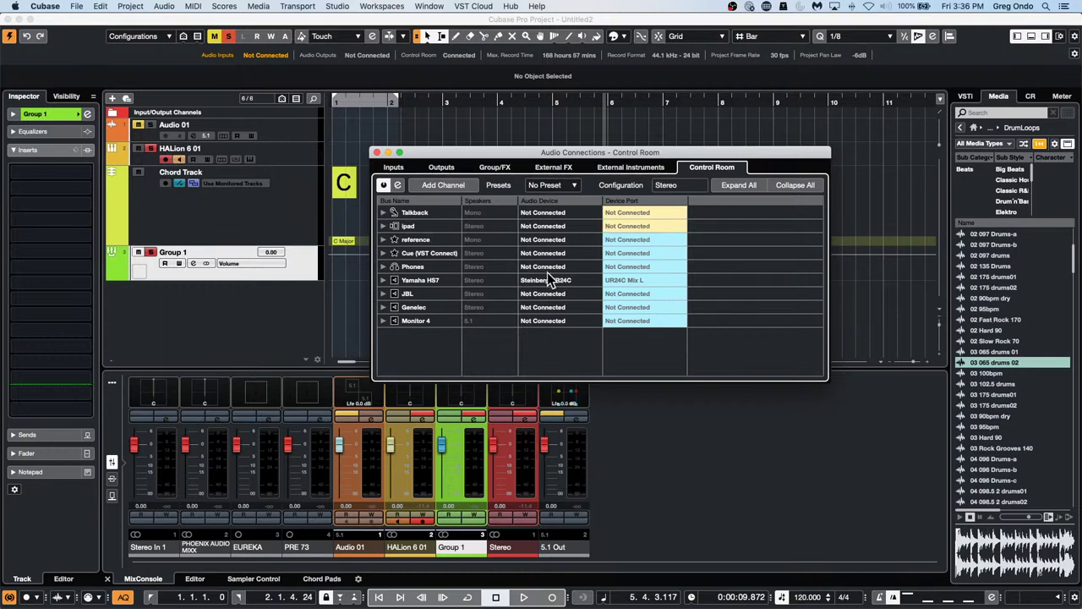
pyautogui.click(383, 184)
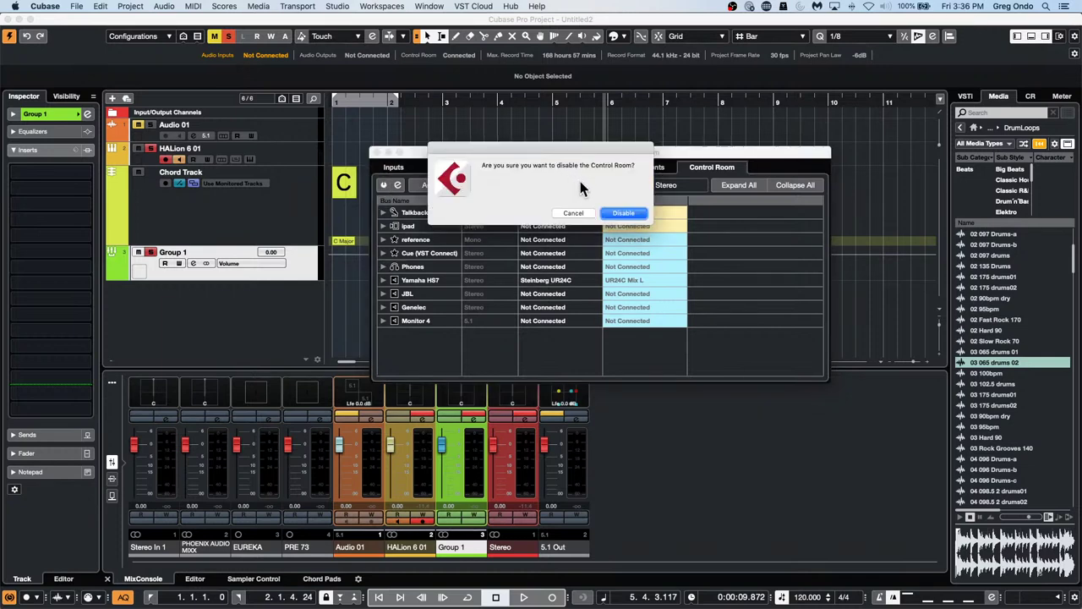
pyautogui.click(623, 213)
# - Assign the Stereo output bus to the Steinberg UR24C audio device
pyautogui.click(441, 167)
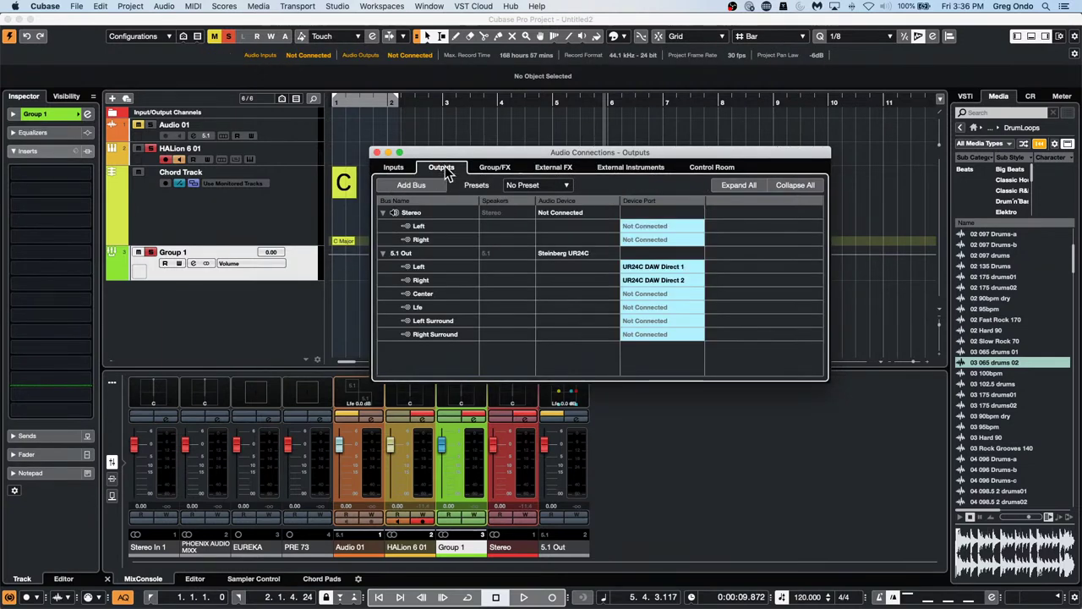
pyautogui.click(566, 212)
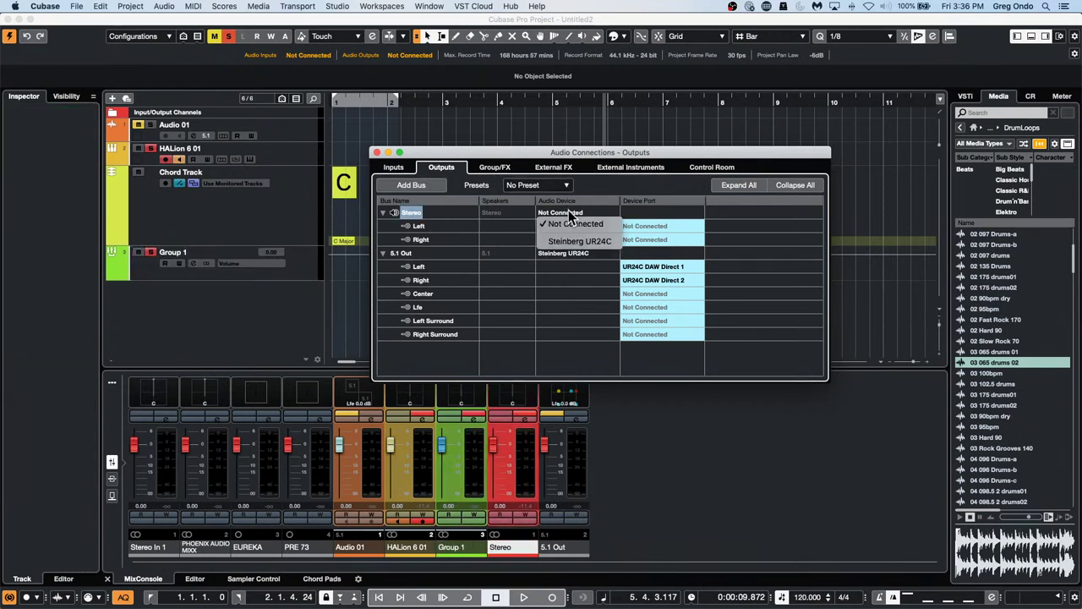
pyautogui.click(578, 243)
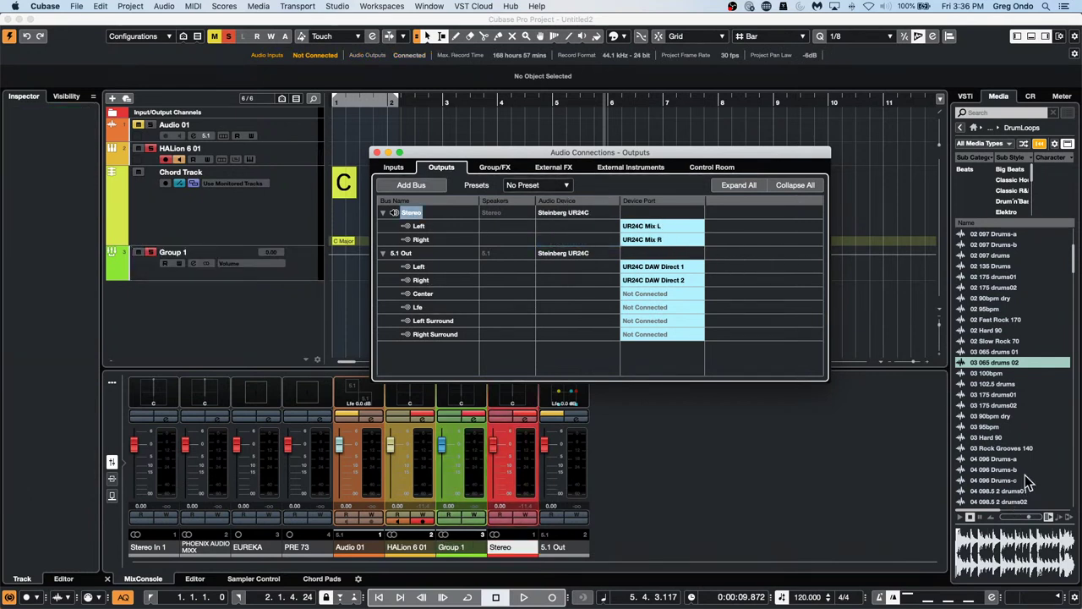
# - Audition the loops 03 95bpm, 03 102.5 drums and 03 065 drums 01 through the Stereo bus, ending with the preview stopped
pyautogui.click(985, 406)
pyautogui.click(985, 427)
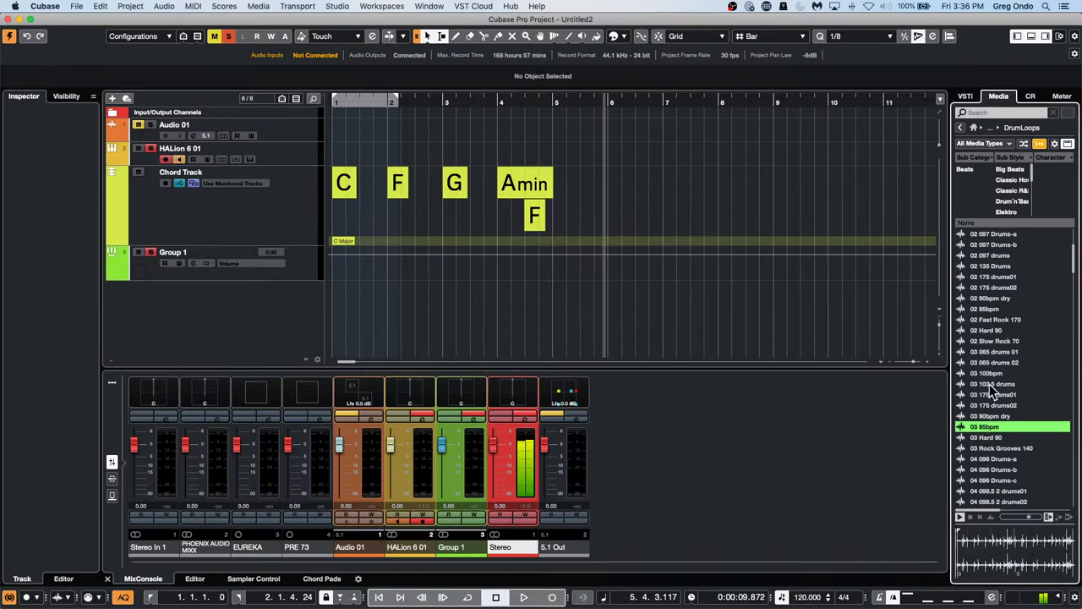
pyautogui.click(989, 384)
pyautogui.click(990, 351)
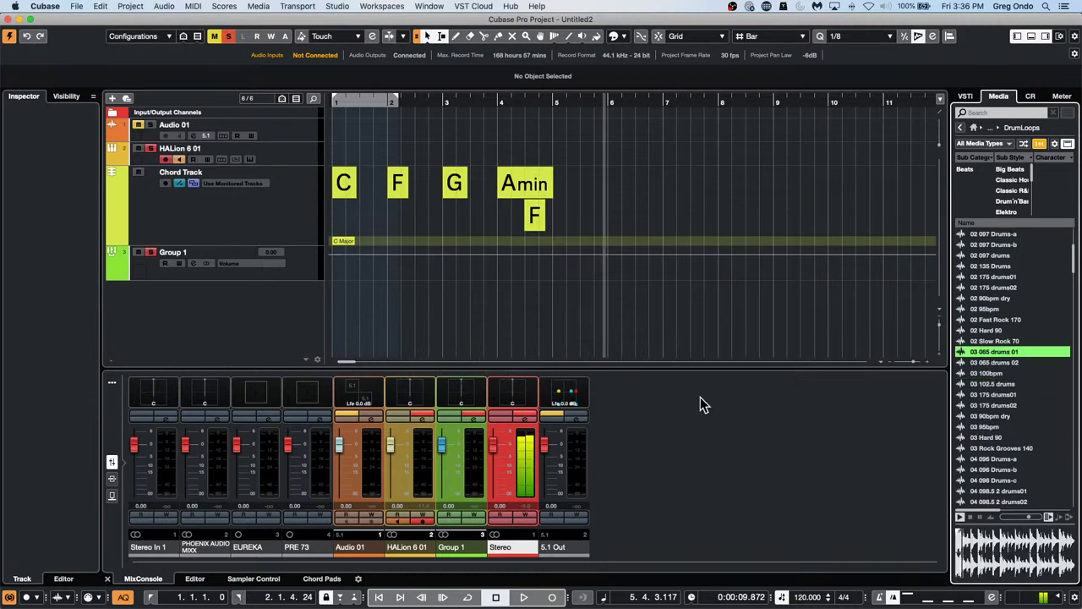
pyautogui.click(970, 516)
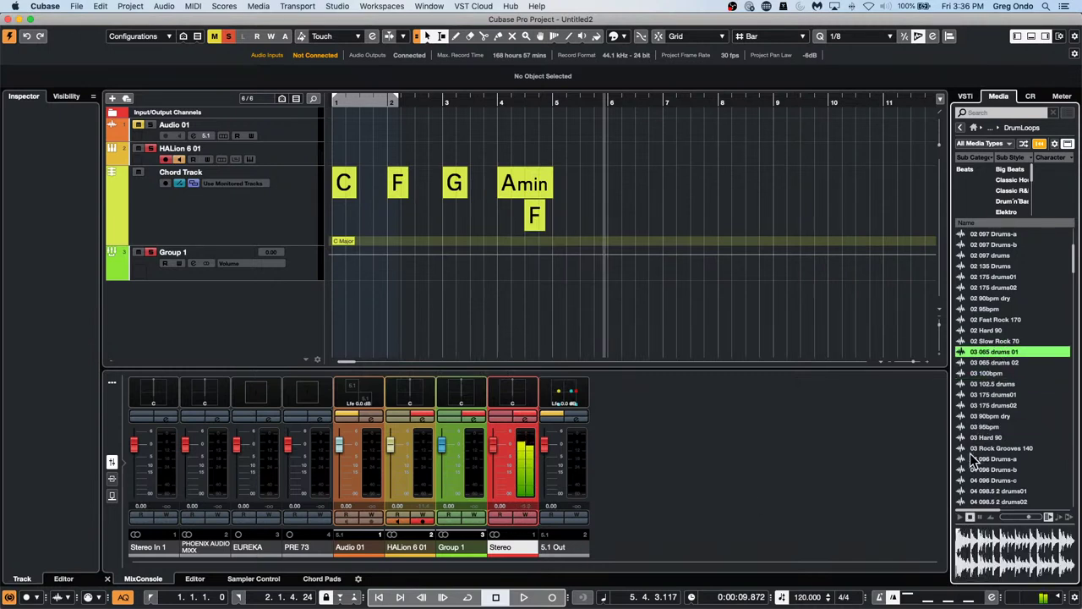
# - Set the Stereo output bus's audio device to Not Connected and re-enable the Control Room
pyautogui.click(381, 6)
pyautogui.moveTo(337, 6)
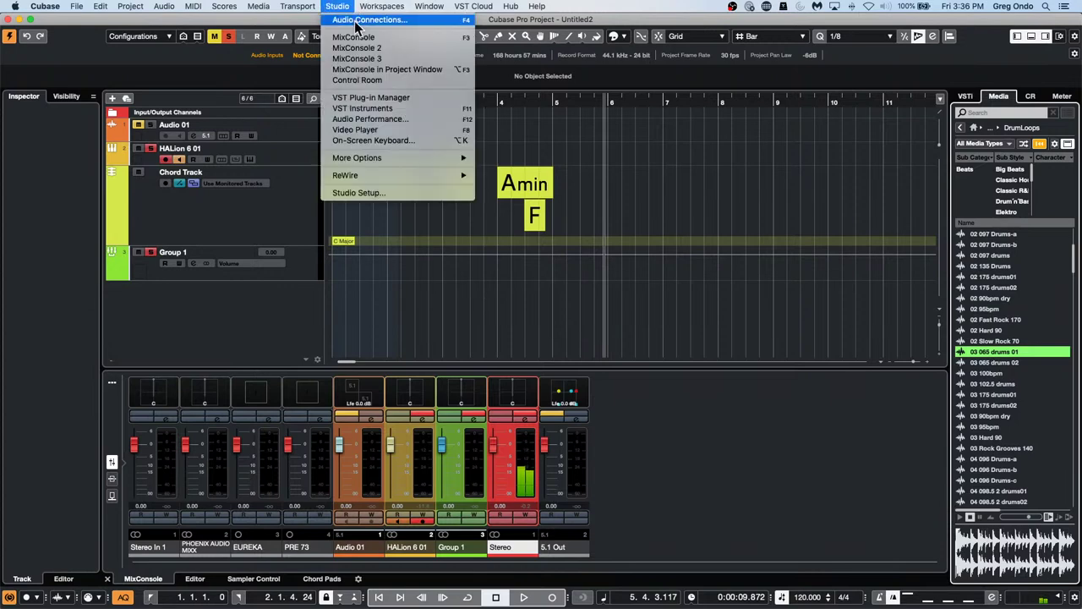
pyautogui.click(359, 34)
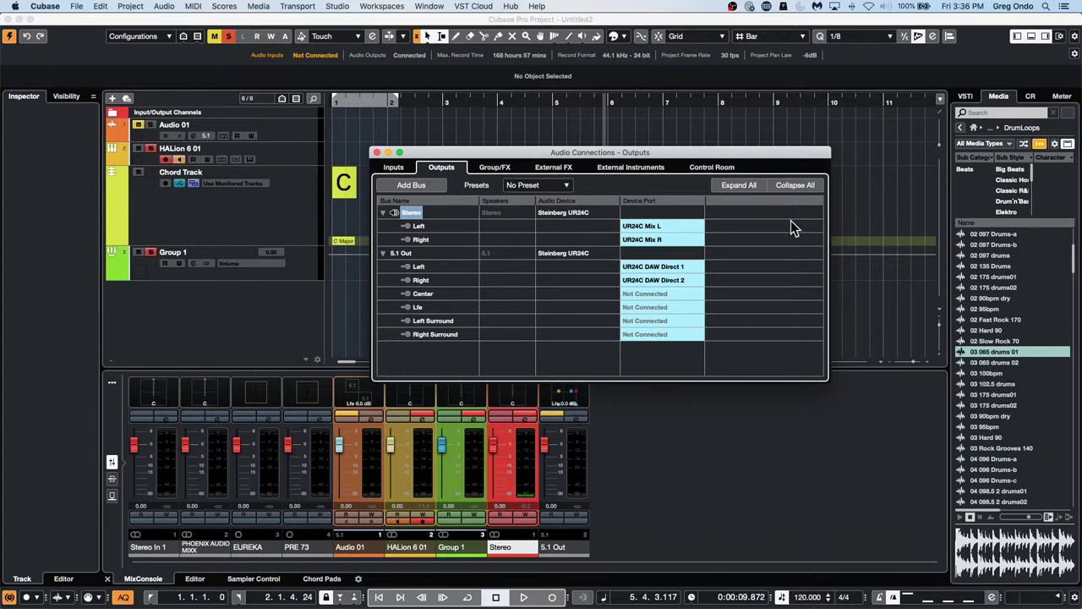
pyautogui.click(574, 212)
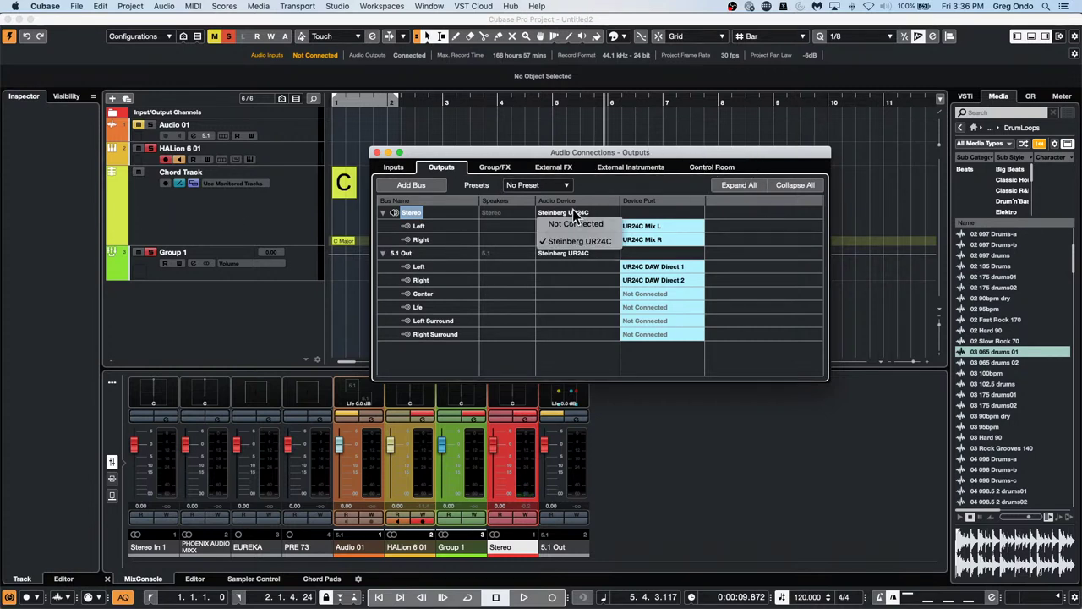
pyautogui.click(570, 224)
pyautogui.click(714, 166)
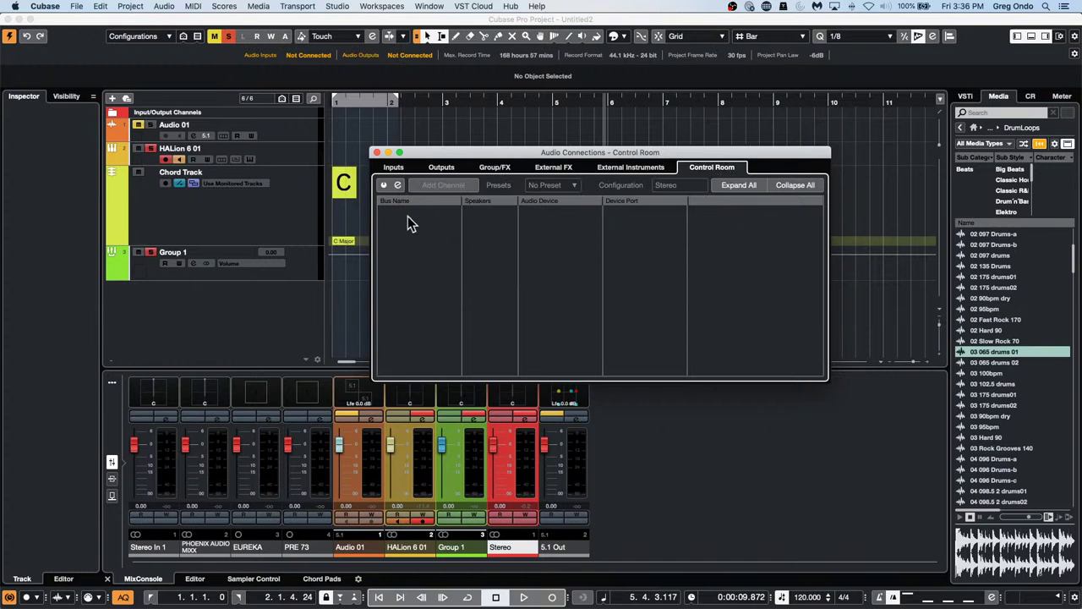
pyautogui.click(383, 184)
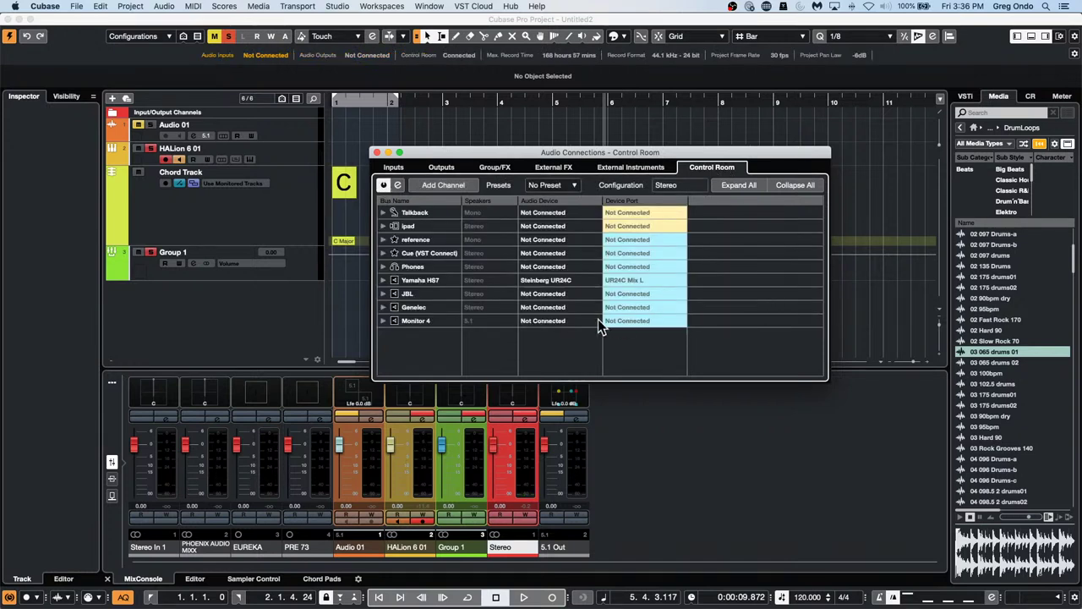
# - Audition the loops 03 Hard 90 and 04 096 Drums-a with the Control Room active
pyautogui.click(1006, 436)
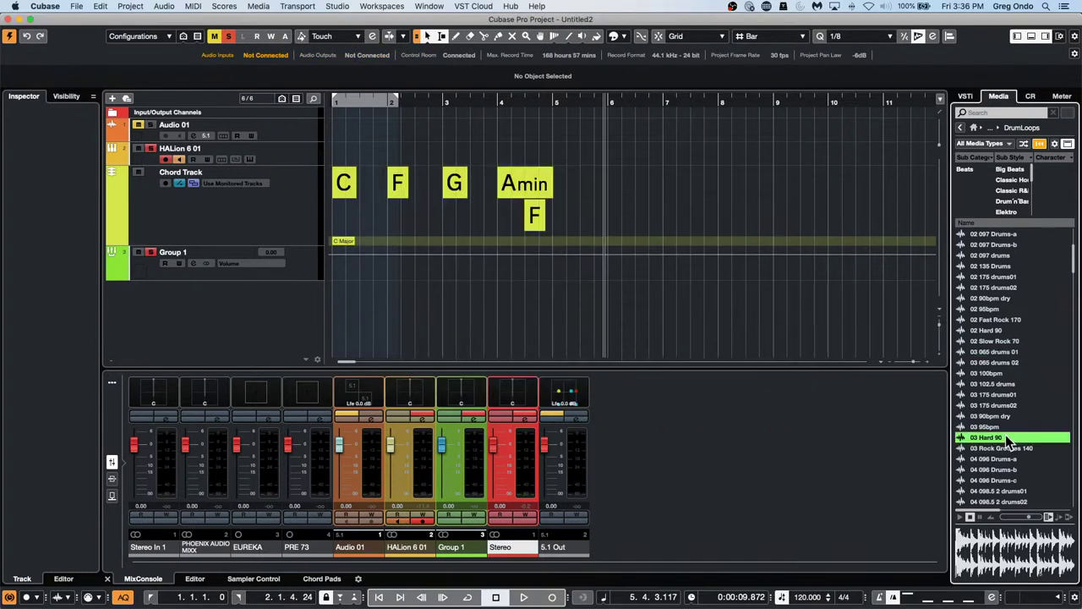
pyautogui.click(993, 458)
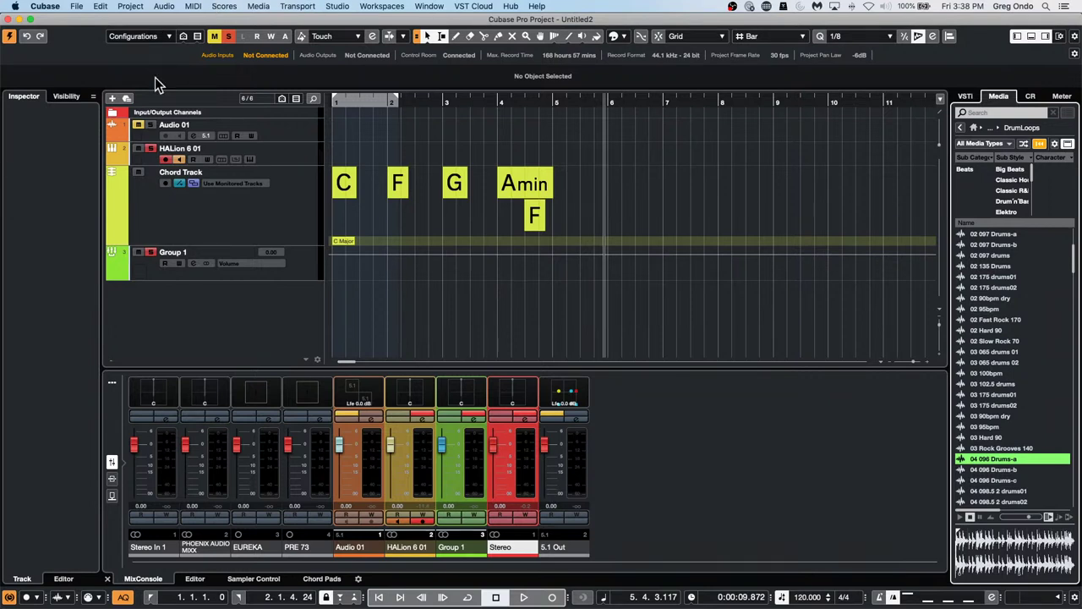
pyautogui.click(443, 231)
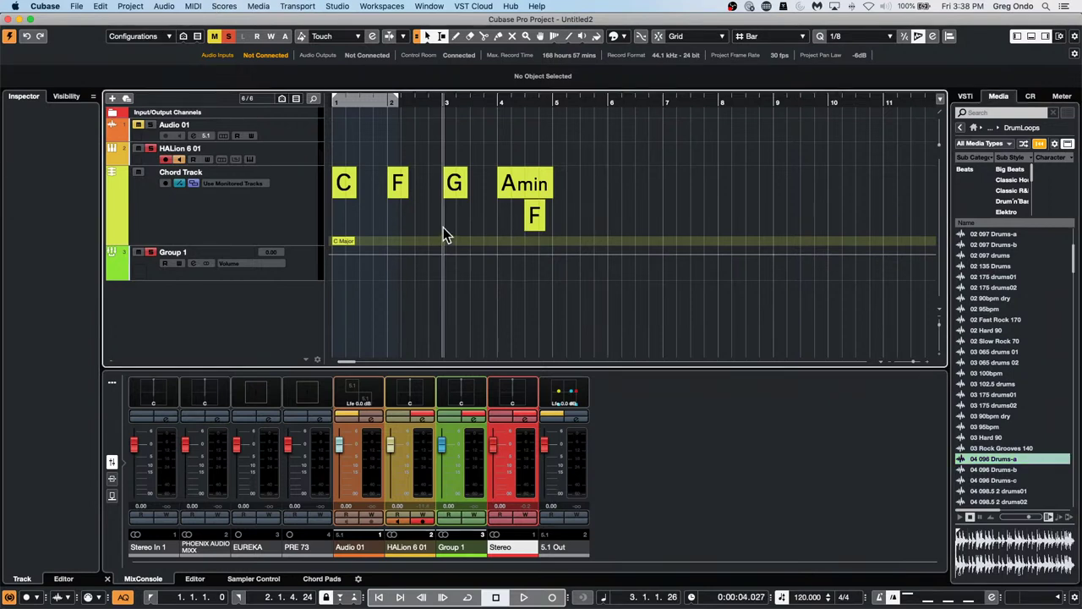
pyautogui.click(76, 6)
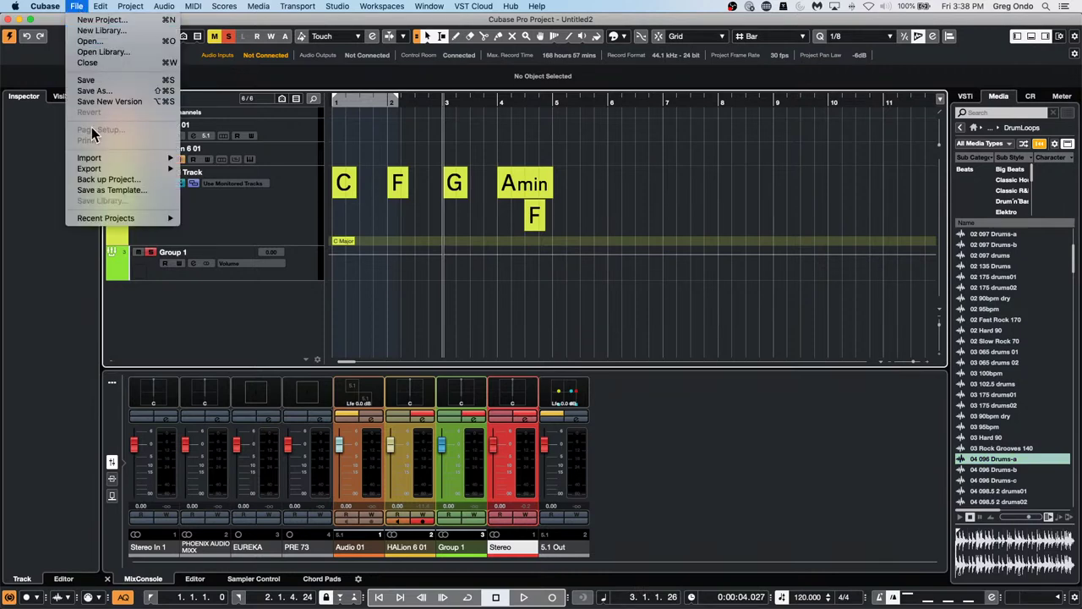
pyautogui.moveTo(105, 220)
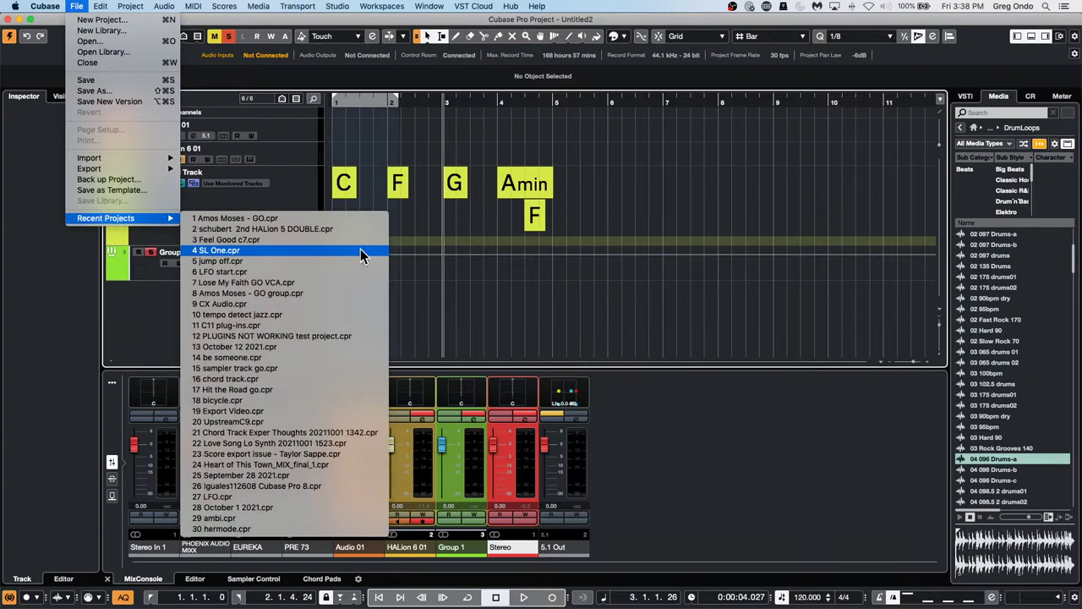
# - Open the MIDI Filter page of the program preferences
pyautogui.moveTo(54, 5)
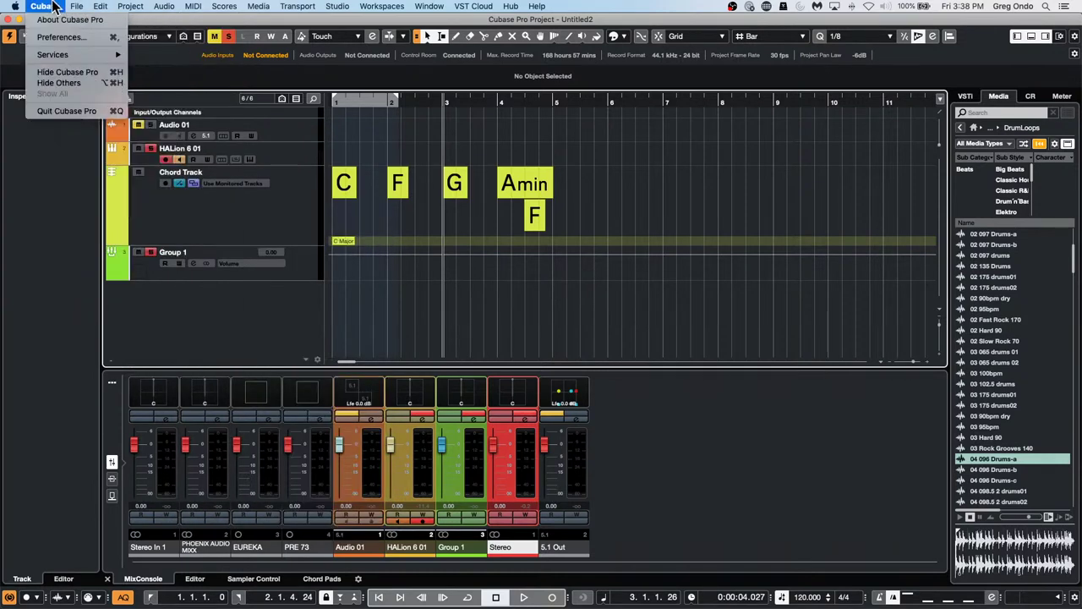
pyautogui.click(96, 38)
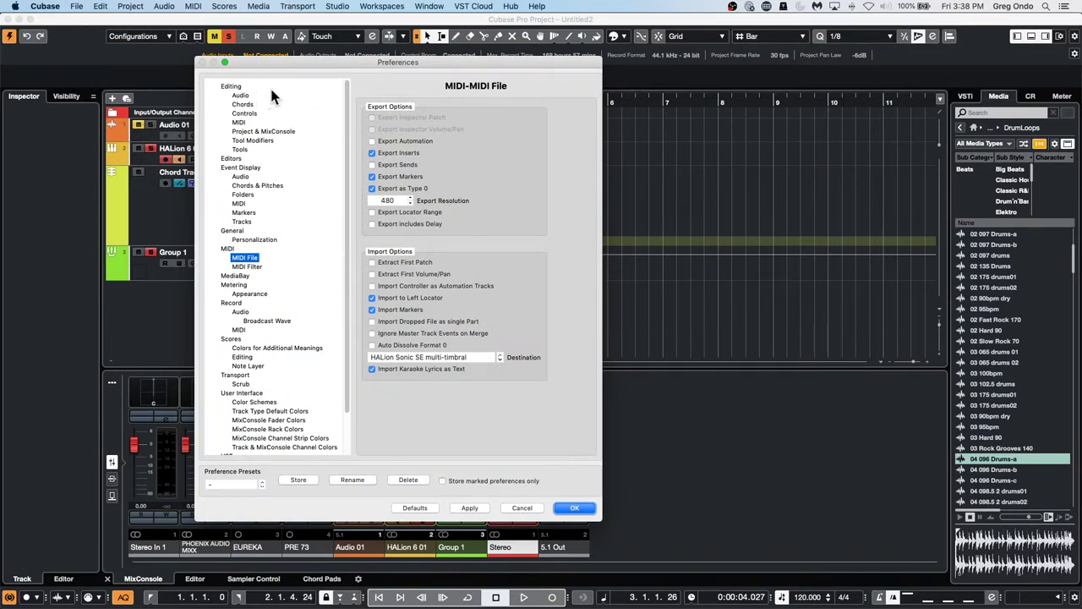
pyautogui.click(57, 5)
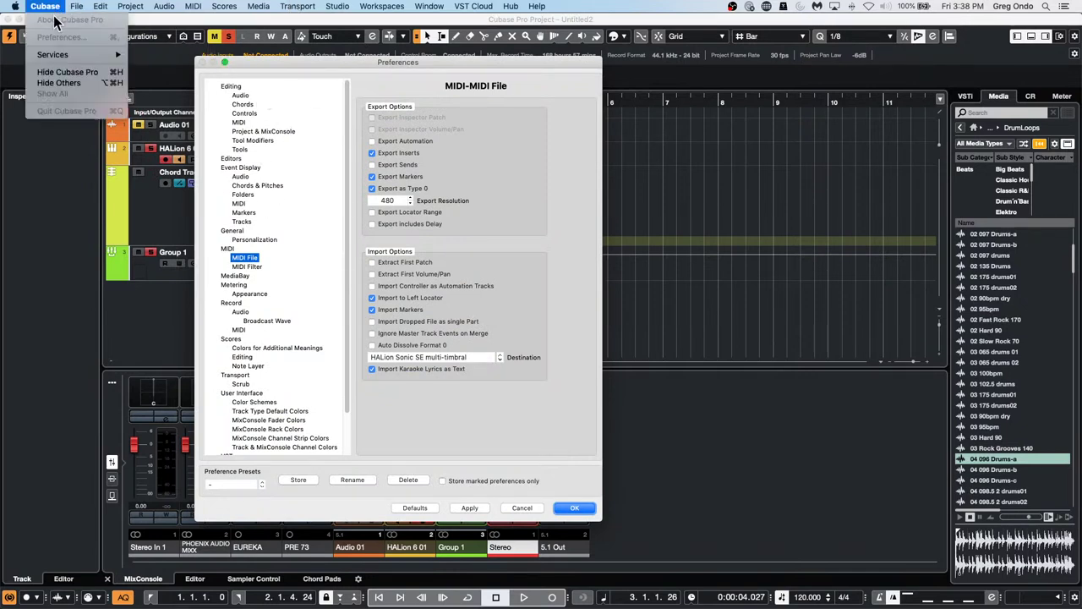
pyautogui.click(172, 189)
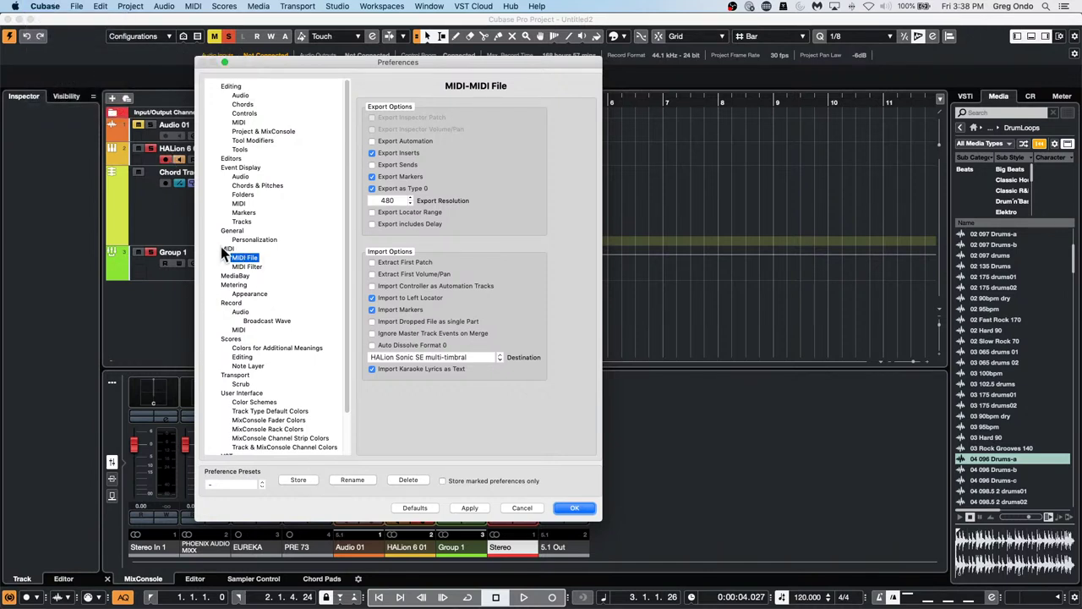
pyautogui.click(222, 248)
pyautogui.click(243, 268)
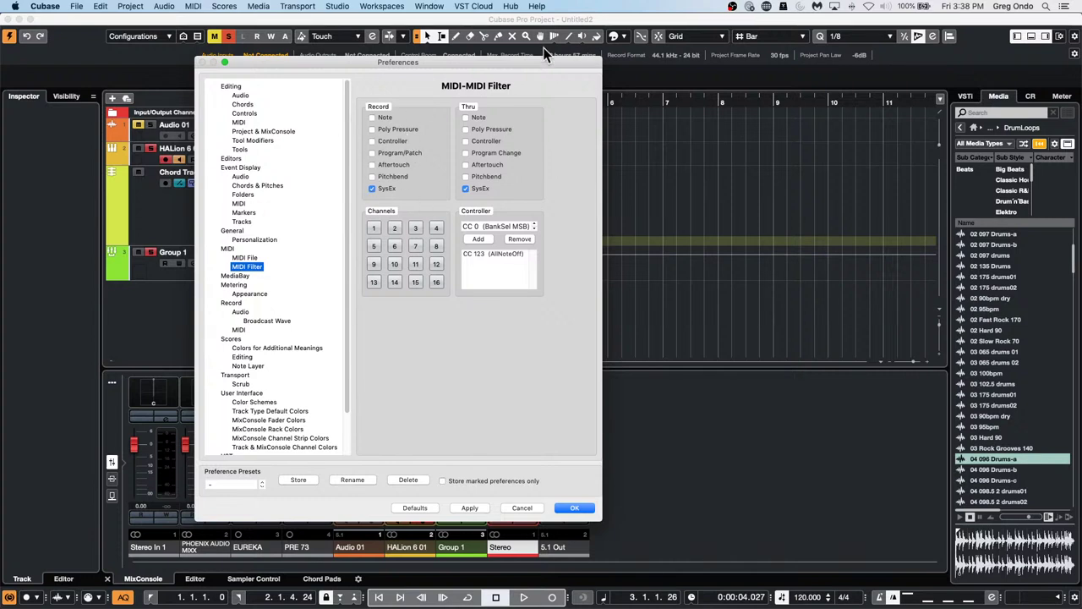
# - Enable the Controller record filter, add CC 1 (Modulation) to the filtered controllers, toggle the SysEx thru filter and accept the preferences
pyautogui.click(502, 228)
pyautogui.click(372, 141)
pyautogui.click(535, 229)
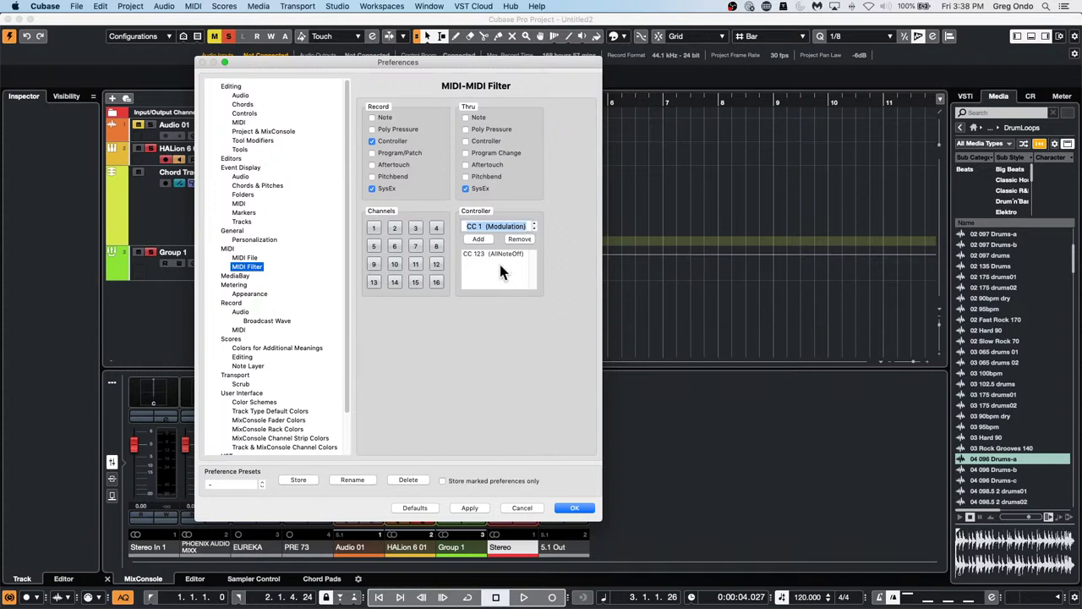
pyautogui.click(476, 239)
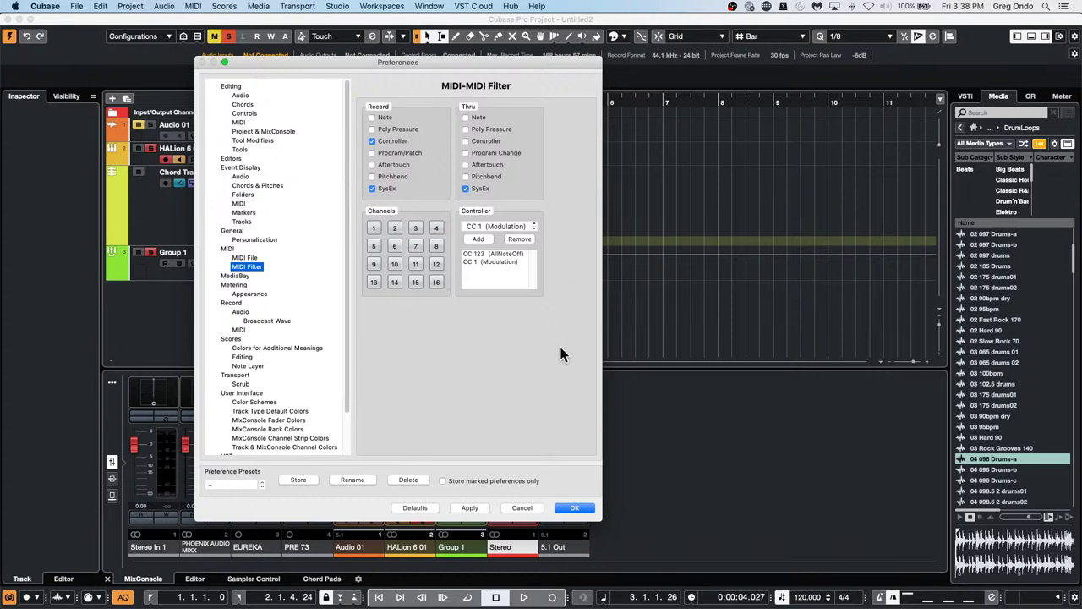
pyautogui.click(466, 188)
pyautogui.click(574, 507)
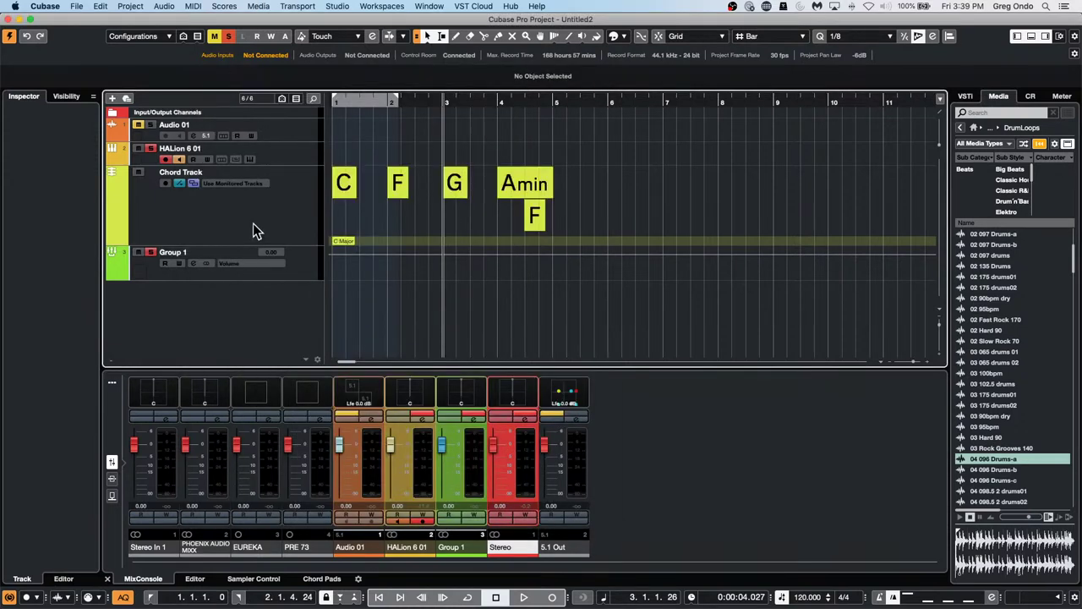
# - Open the Input Transformer for the HALion 6 01 track and keep its function set to Filter
pyautogui.click(320, 161)
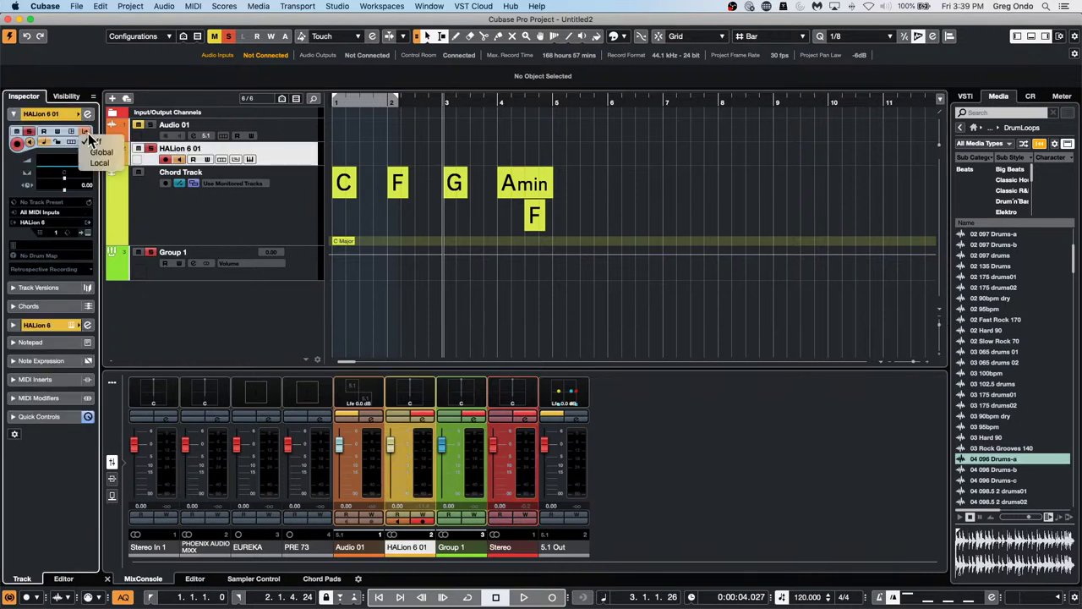
pyautogui.click(88, 133)
pyautogui.click(101, 153)
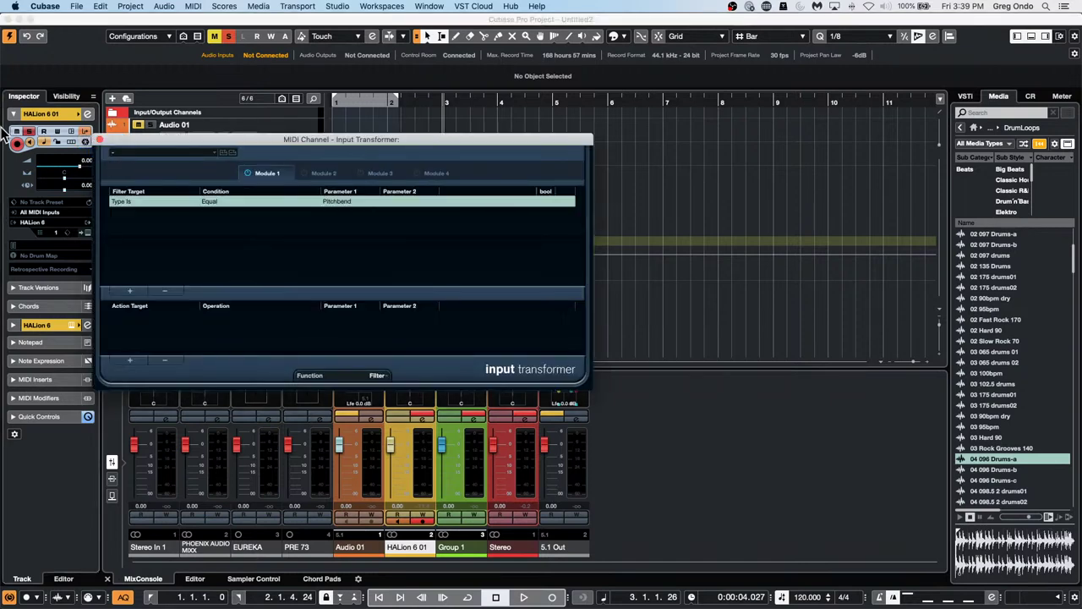
pyautogui.moveTo(298, 140); pyautogui.dragTo(560, 117)
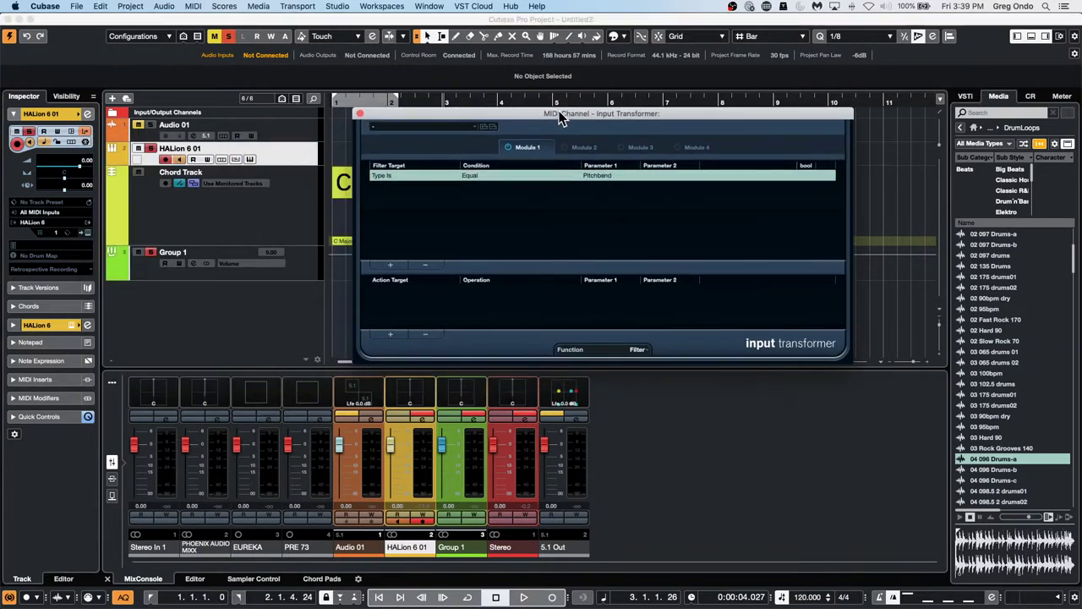
pyautogui.click(644, 350)
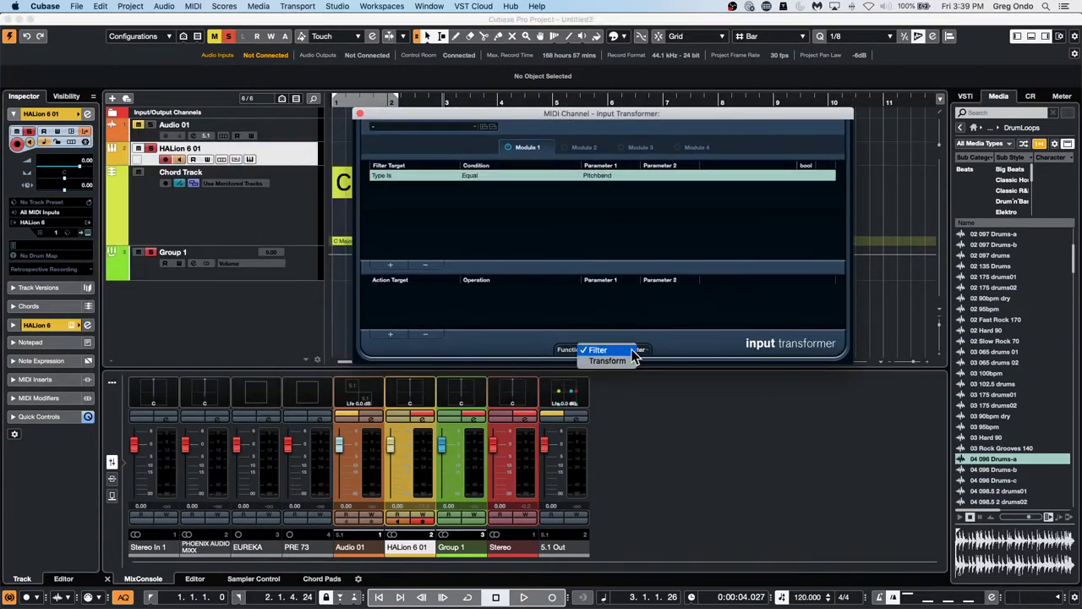
pyautogui.click(608, 351)
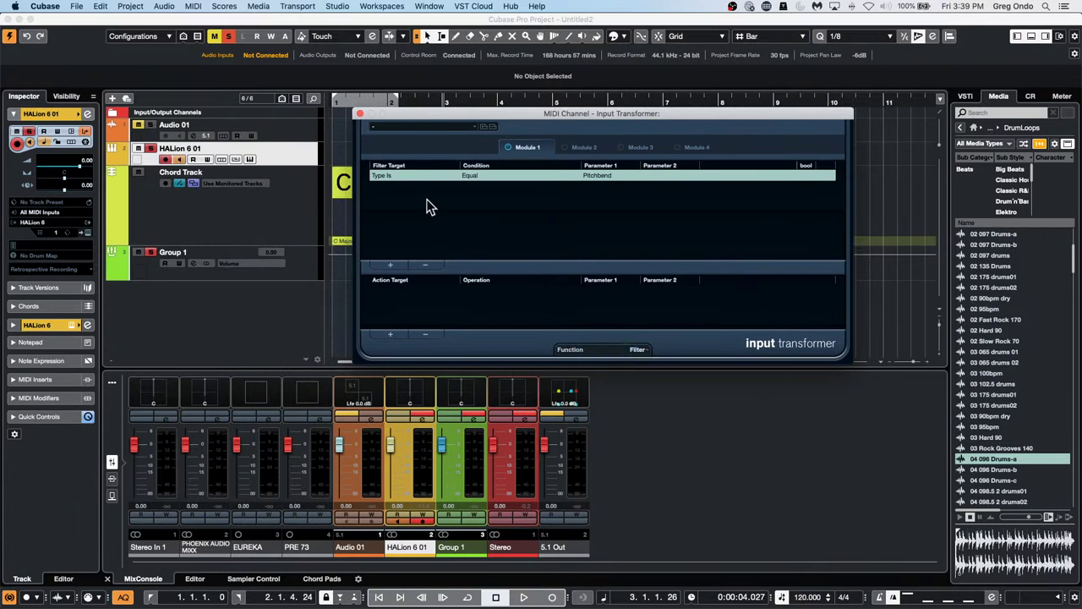
# - Change the Type Is condition to Controller and add a second condition, MIDI Controller No. Equal
pyautogui.click(616, 176)
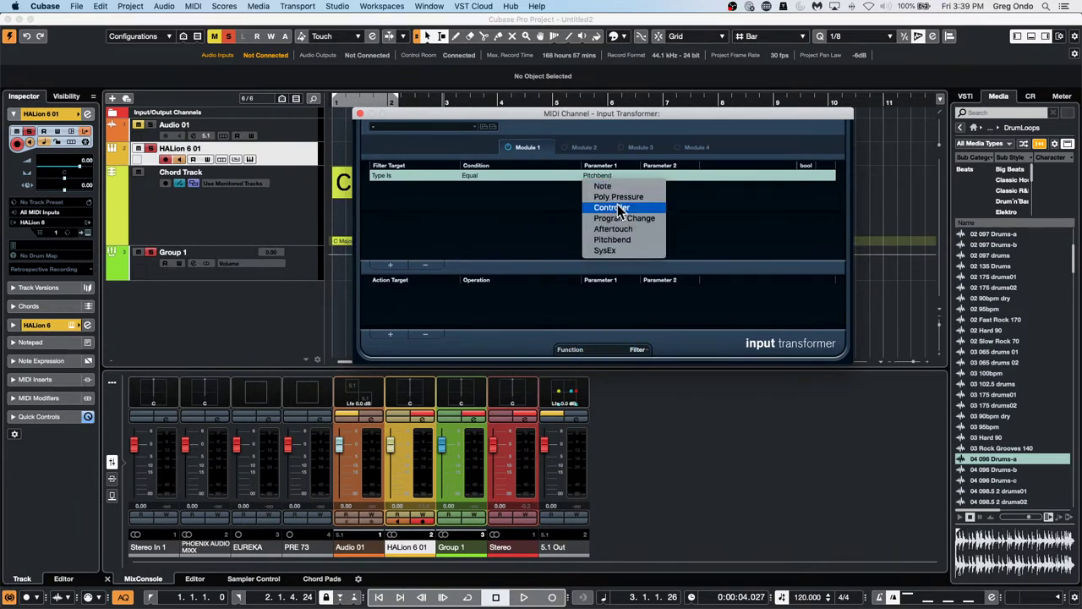
pyautogui.click(617, 207)
pyautogui.click(390, 264)
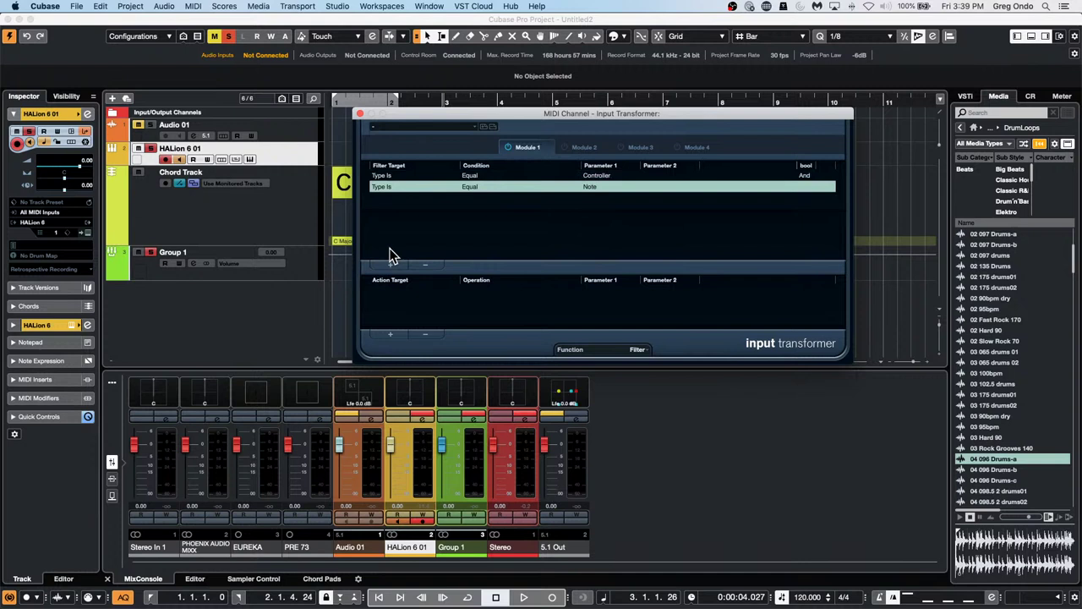
pyautogui.click(396, 193)
pyautogui.click(411, 200)
pyautogui.click(471, 191)
pyautogui.click(494, 192)
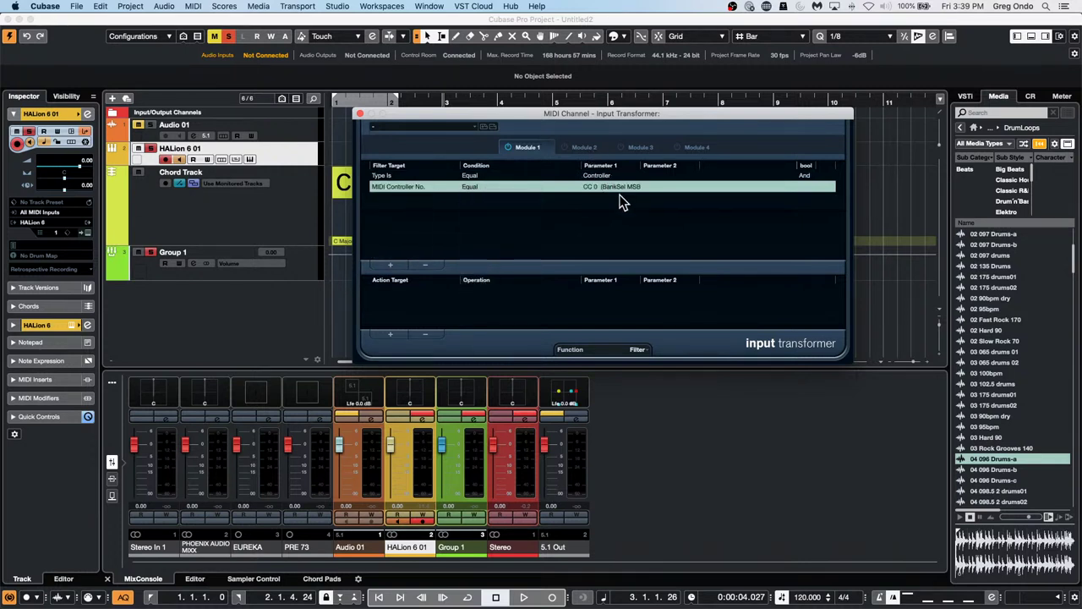
# - Edit the controller number in the second filter condition and close the Input Transformer
pyautogui.click(617, 195)
pyautogui.press('BackSpace')
pyautogui.press('Return')
pyautogui.click(360, 113)
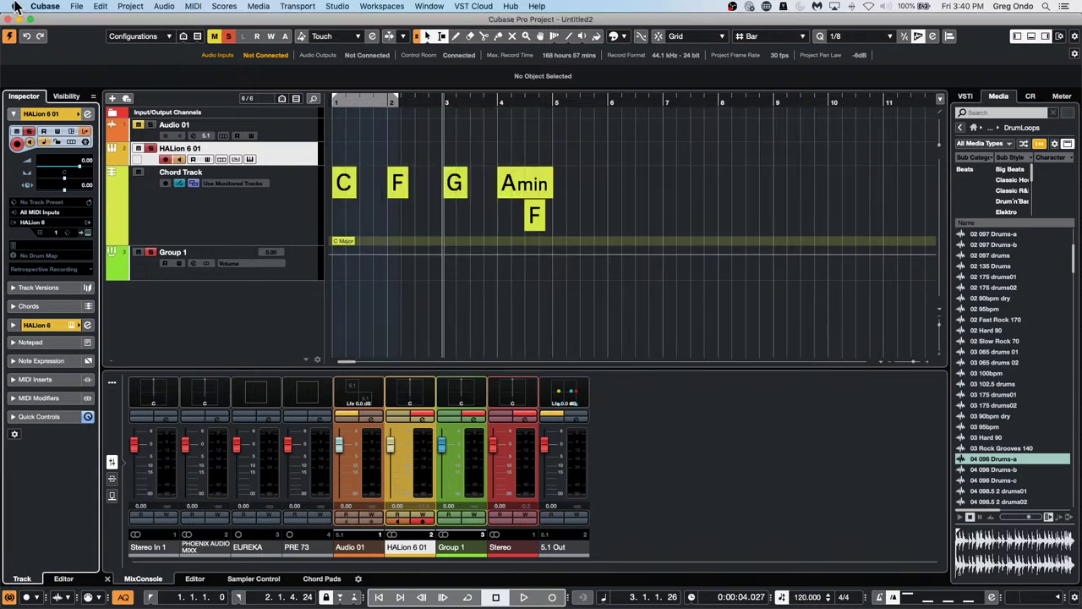
# - Open the recent project jump off.cpr and activate it
pyautogui.click(75, 8)
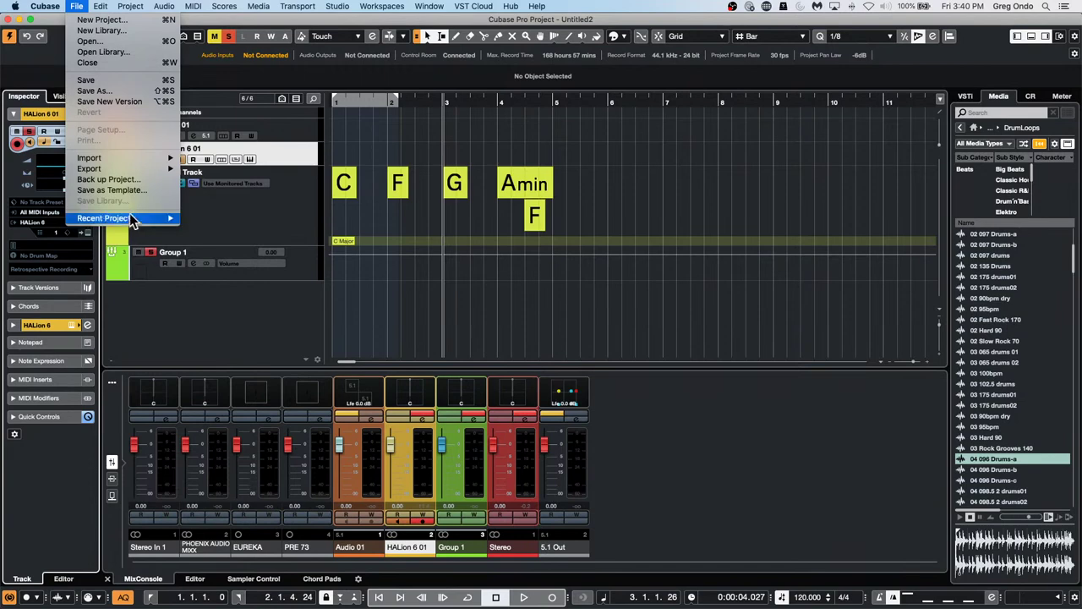
pyautogui.moveTo(133, 219)
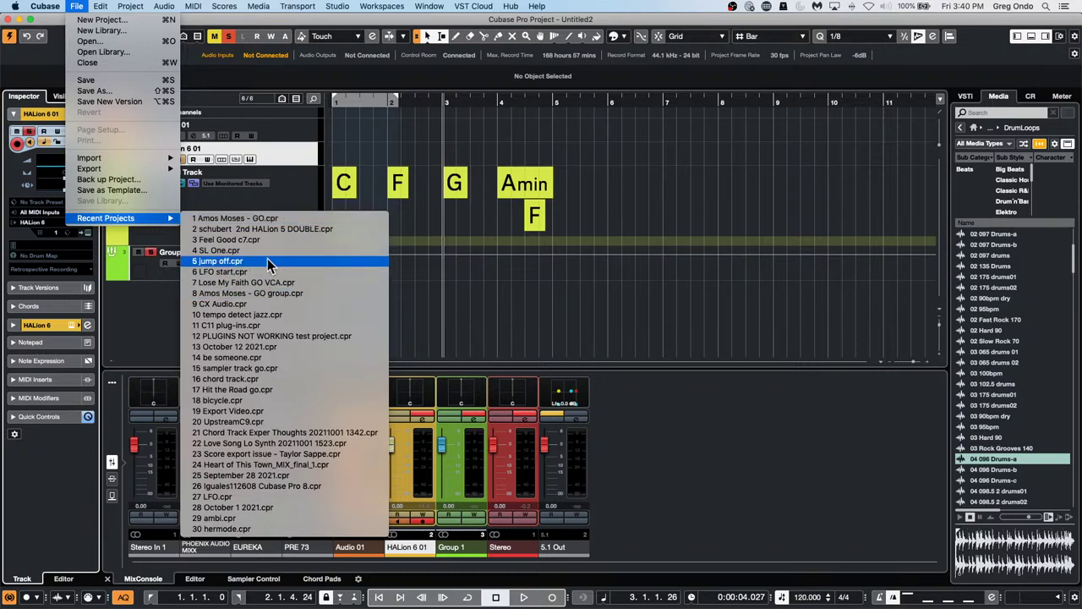
pyautogui.click(253, 261)
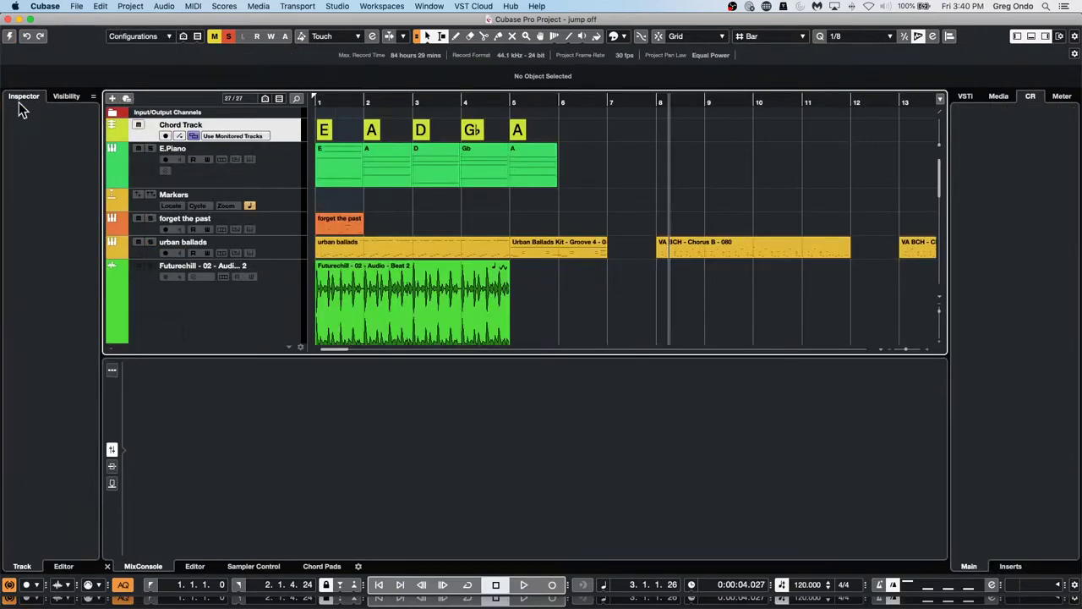
pyautogui.click(9, 36)
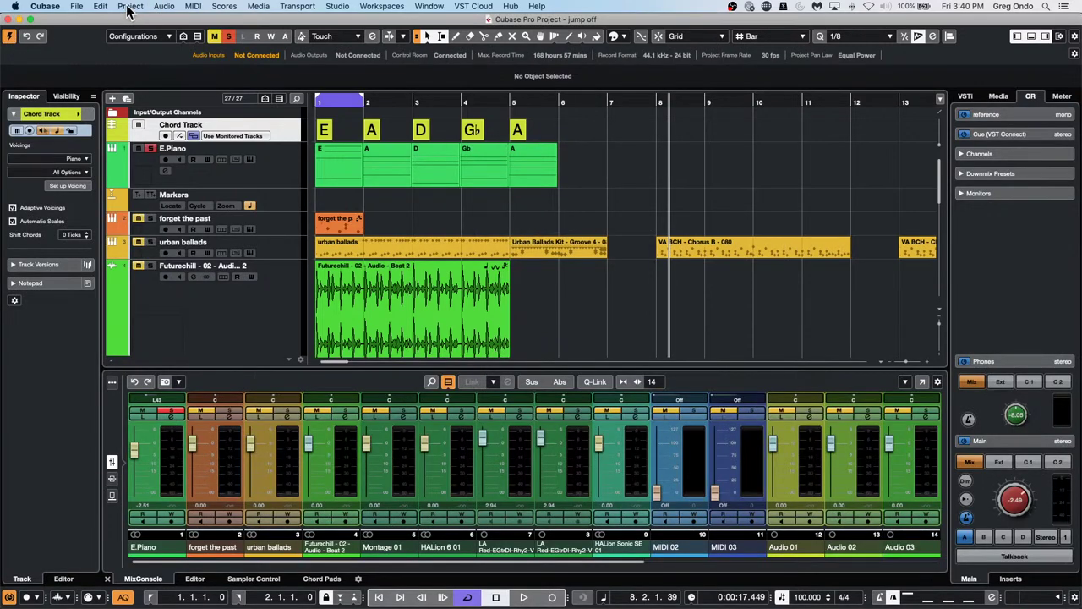
# - Revert the jump off project to its last saved version and delete the files created since that save
pyautogui.click(76, 7)
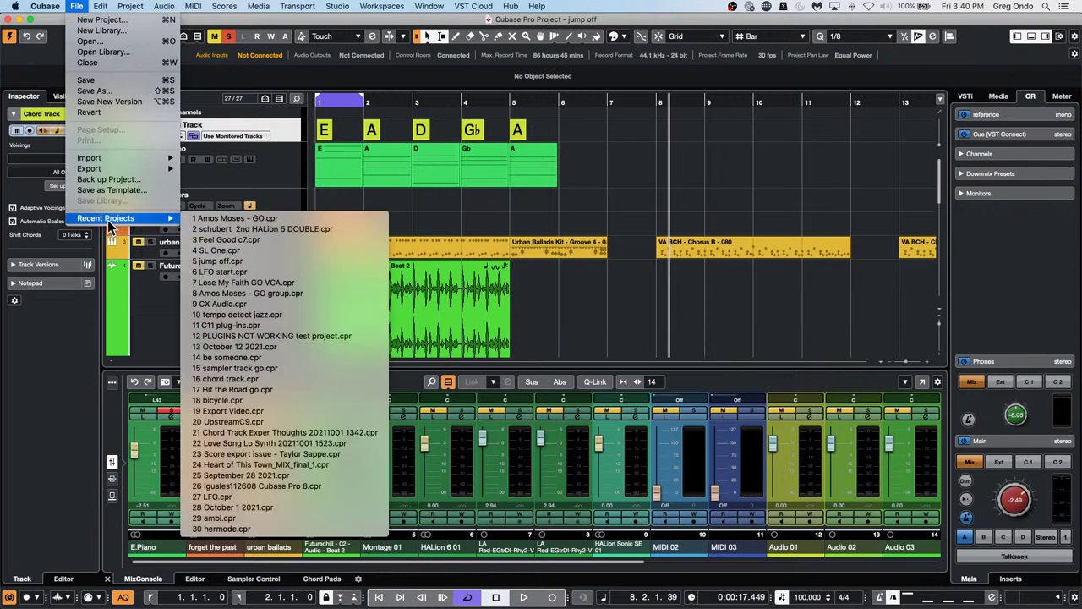
pyautogui.moveTo(122, 160)
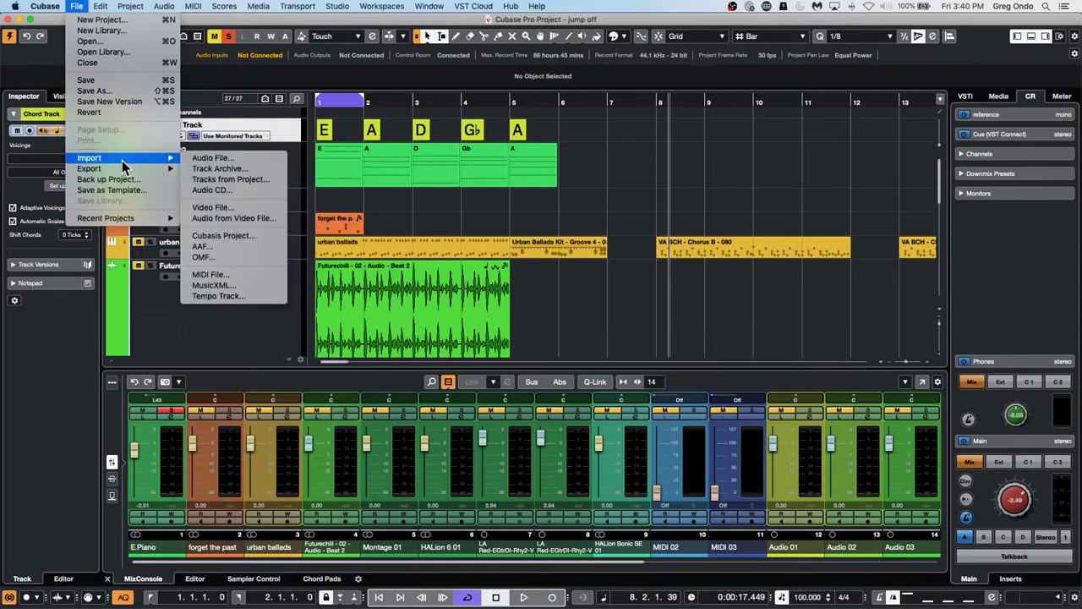
pyautogui.click(123, 110)
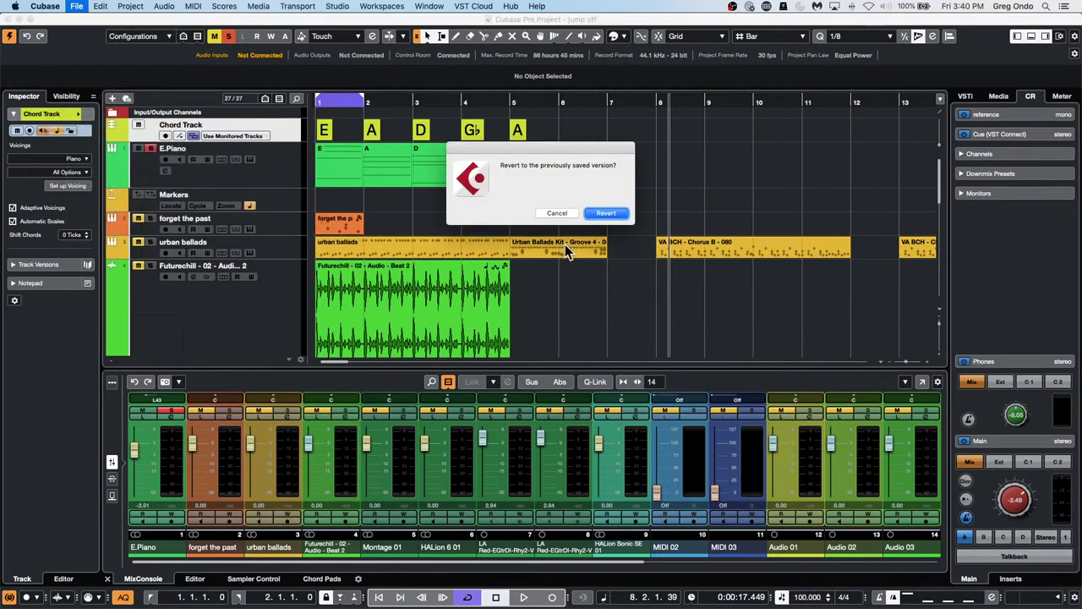
pyautogui.click(605, 212)
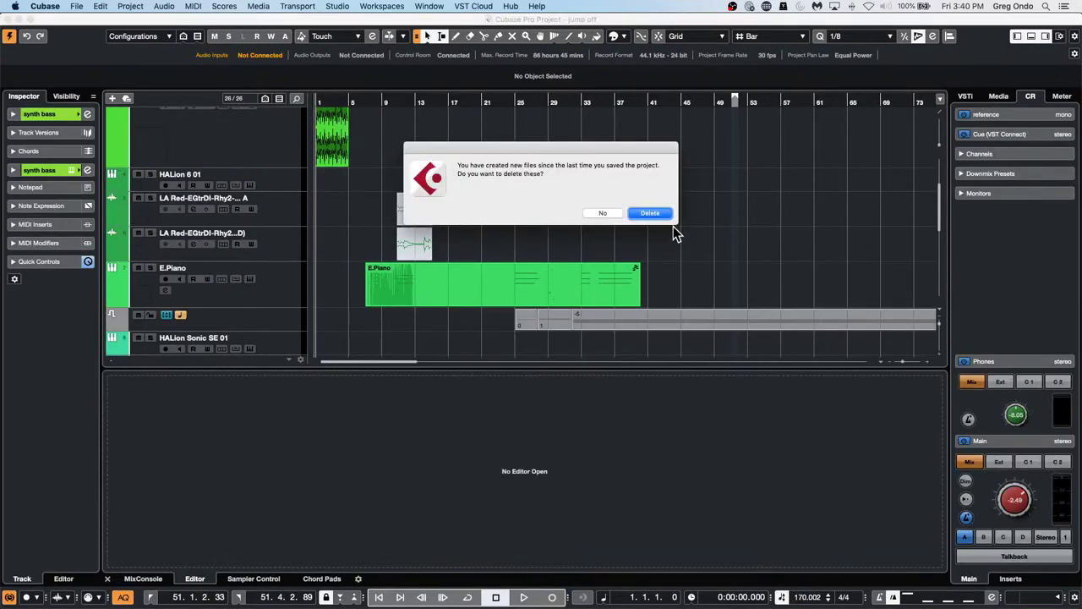
pyautogui.click(658, 213)
# - Repeat the Futurechill audio event along its track up to bar 29
pyautogui.scroll(5, 349, 160)
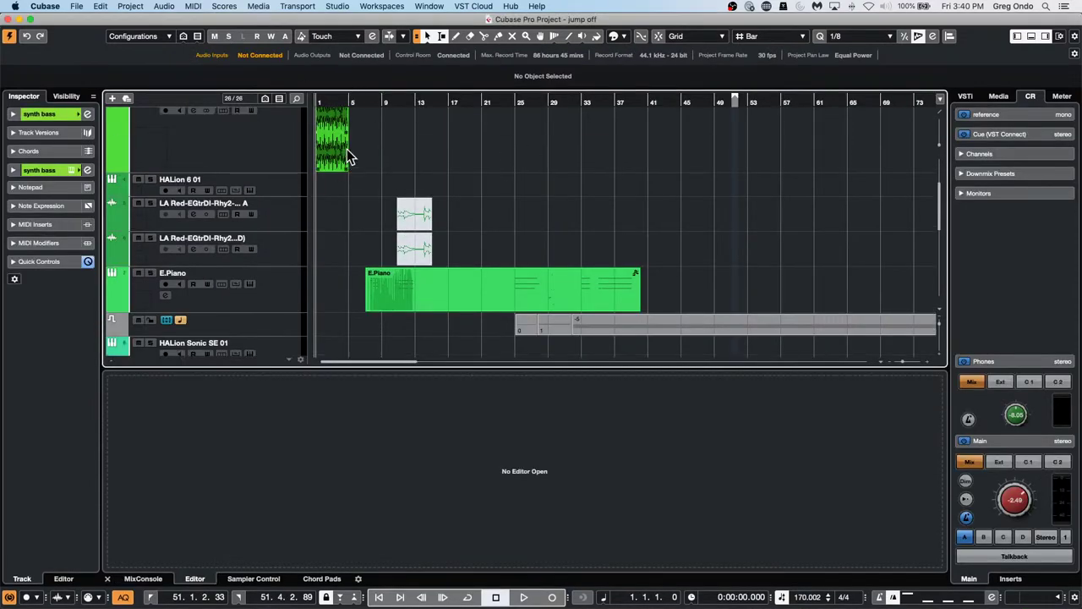
pyautogui.click(344, 258)
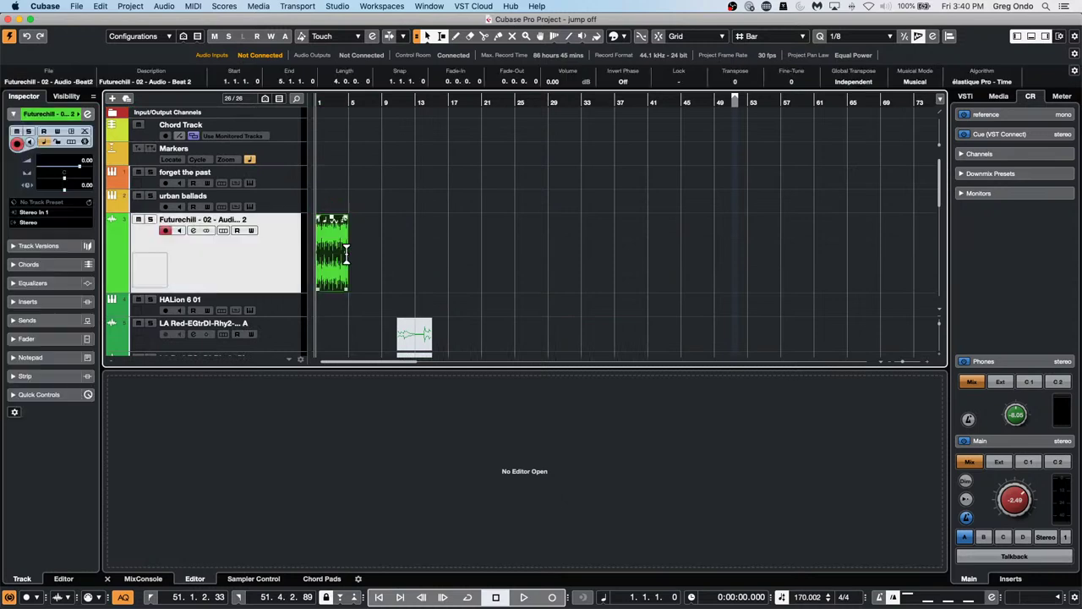
pyautogui.moveTo(345, 262); pyautogui.dragTo(507, 257)
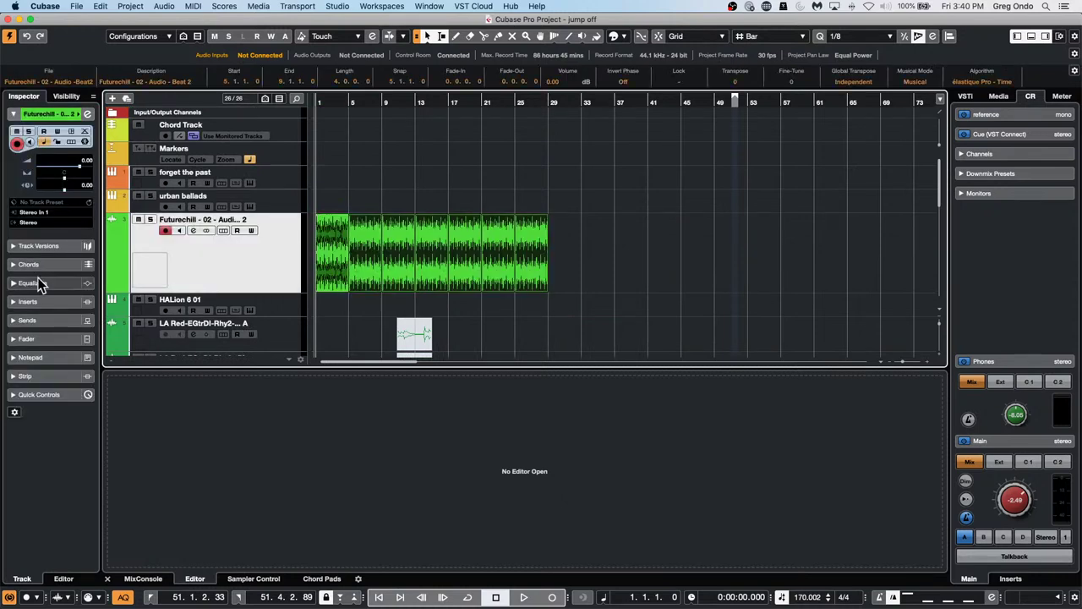
# - Show and enlarge the Futurechill track's Volume automation lane, and lower the volume slightly over a range spanning all the repeated events
pyautogui.click(111, 287)
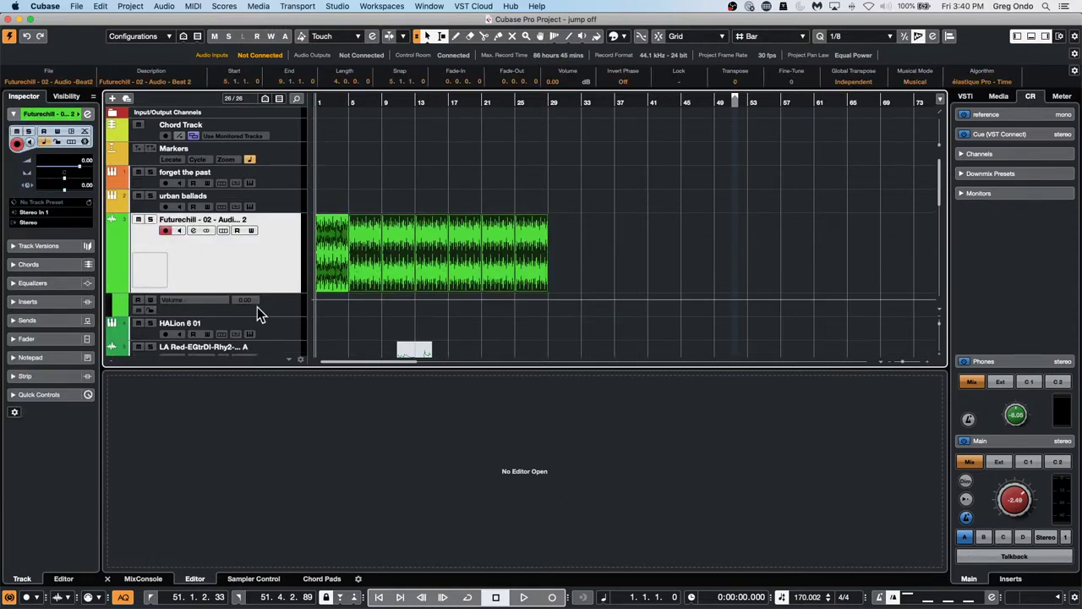
pyautogui.moveTo(248, 317); pyautogui.dragTo(249, 339)
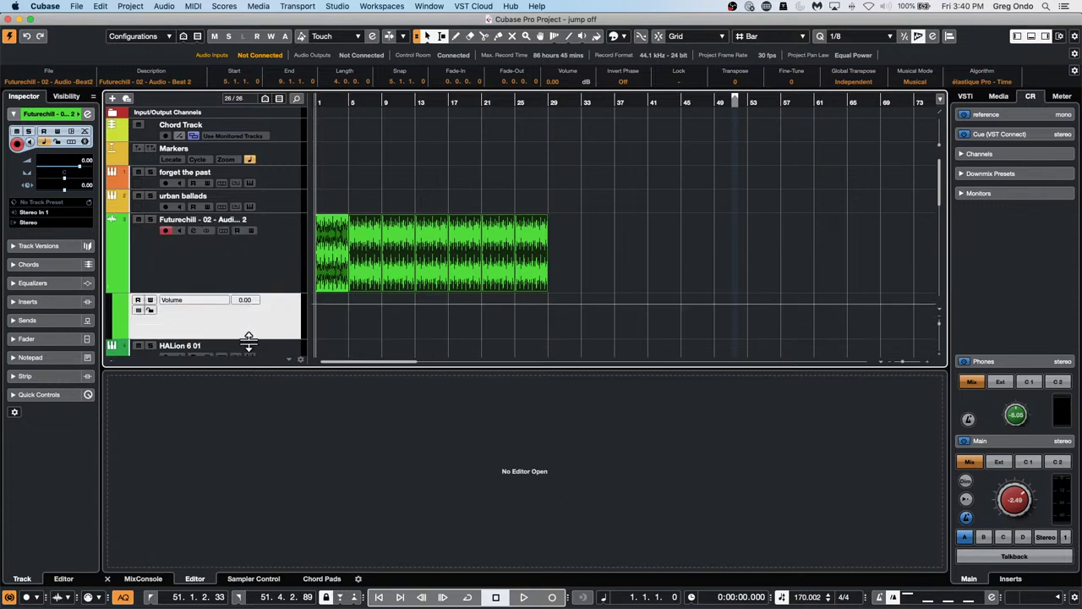
pyautogui.click(315, 300)
pyautogui.moveTo(315, 300); pyautogui.dragTo(549, 313)
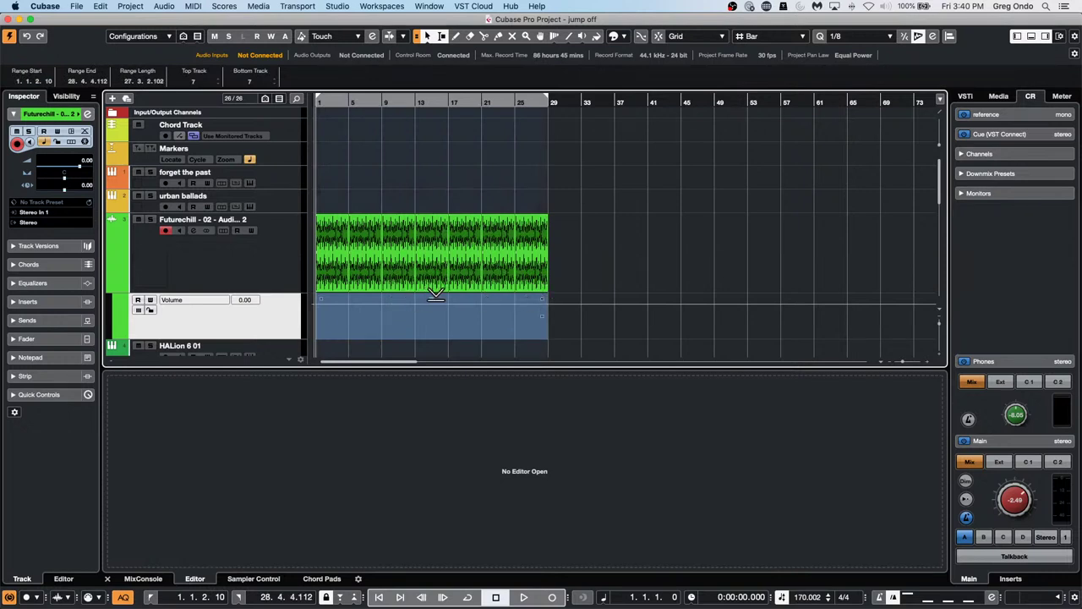
pyautogui.moveTo(431, 295); pyautogui.dragTo(431, 302)
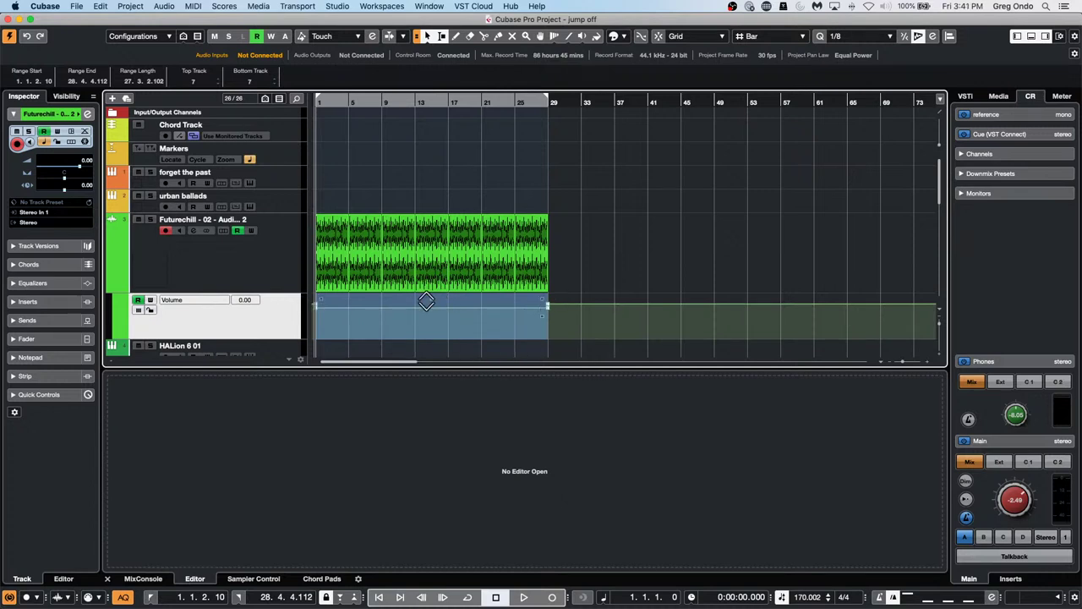
# - Reselect bars 1 to 29 of the Futurechill Volume automation lane as a range and lower its volume to about -10 dB
pyautogui.moveTo(431, 296); pyautogui.dragTo(432, 300)
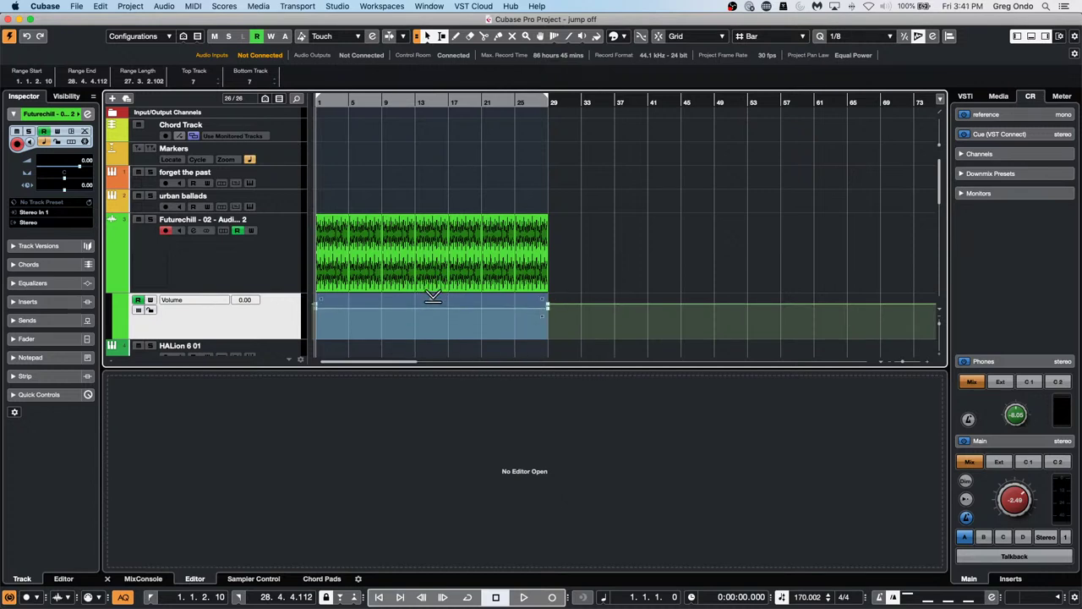
pyautogui.click(591, 285)
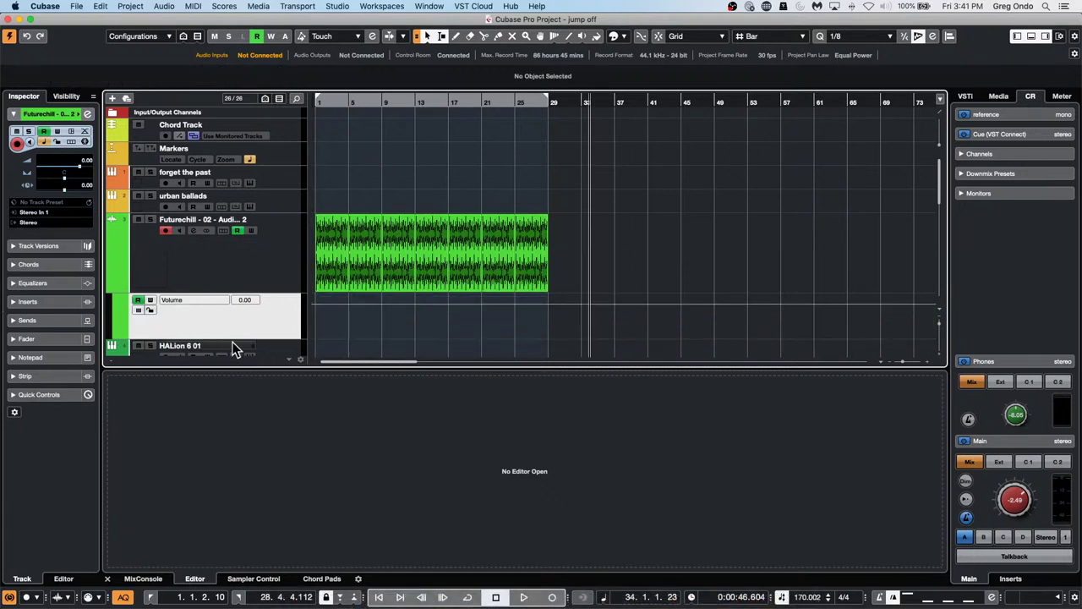
pyautogui.click(213, 270)
pyautogui.click(211, 331)
pyautogui.moveTo(313, 307); pyautogui.dragTo(548, 314)
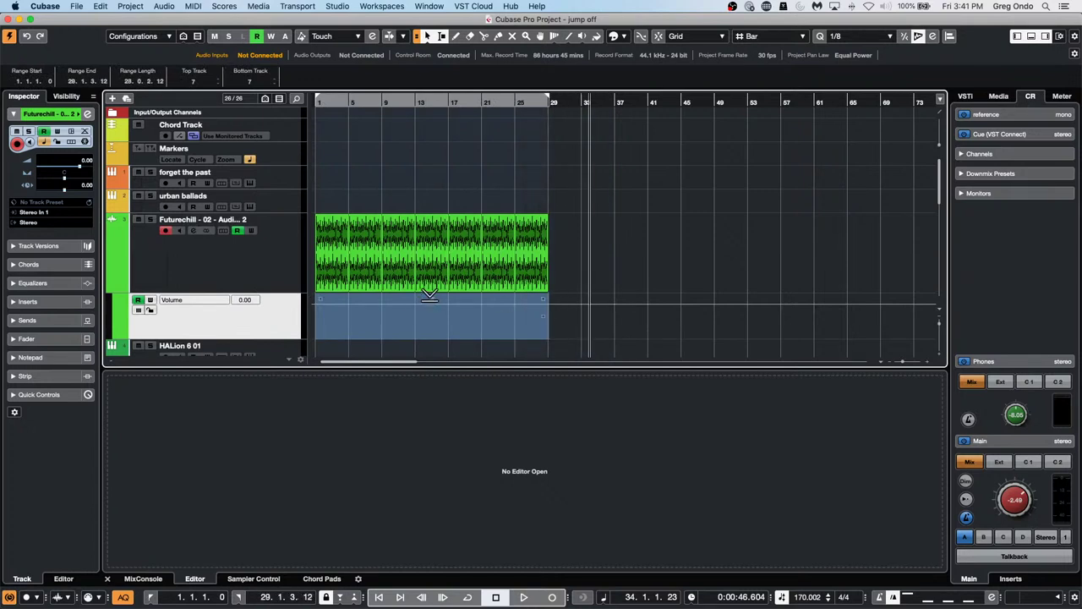
pyautogui.moveTo(431, 299); pyautogui.dragTo(431, 326)
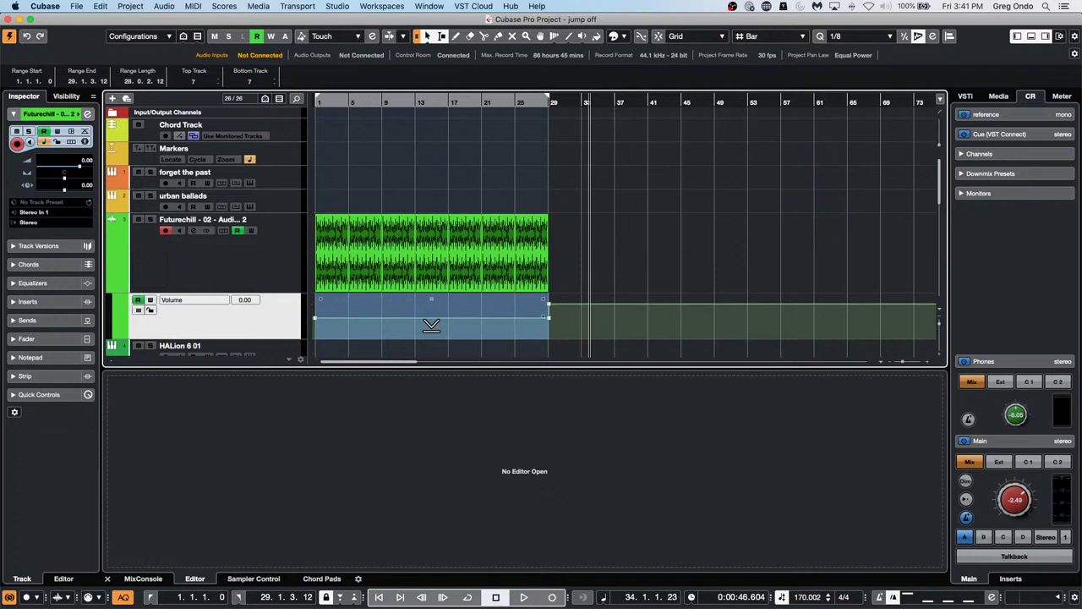
# - Try to draw a volume change near bar 6 with the Draw tool, and return to the combined selection tool
pyautogui.rightClick(369, 310)
pyautogui.click(401, 313)
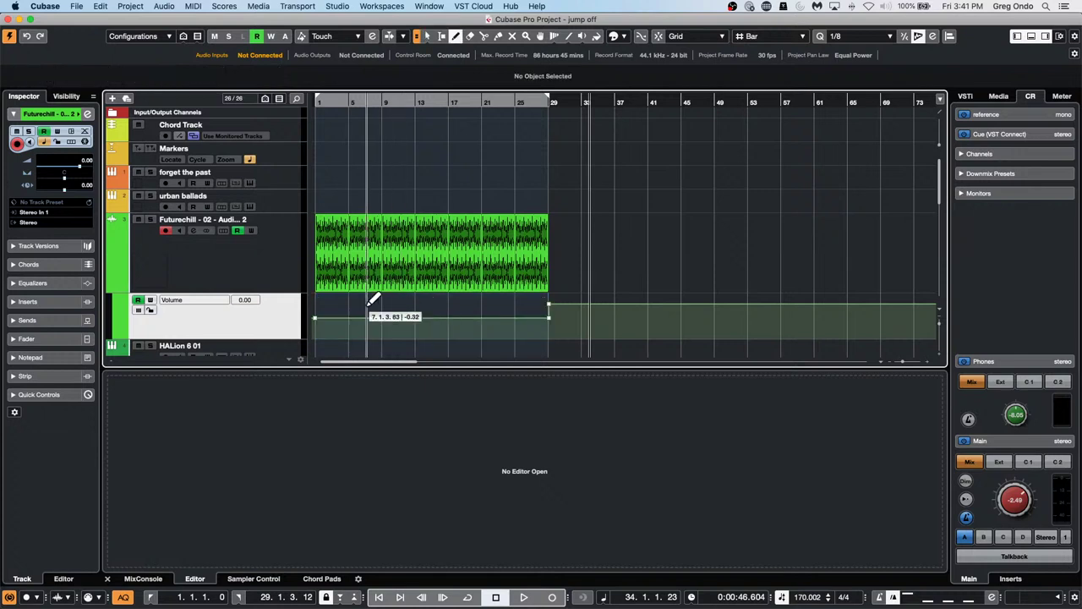
pyautogui.click(361, 301)
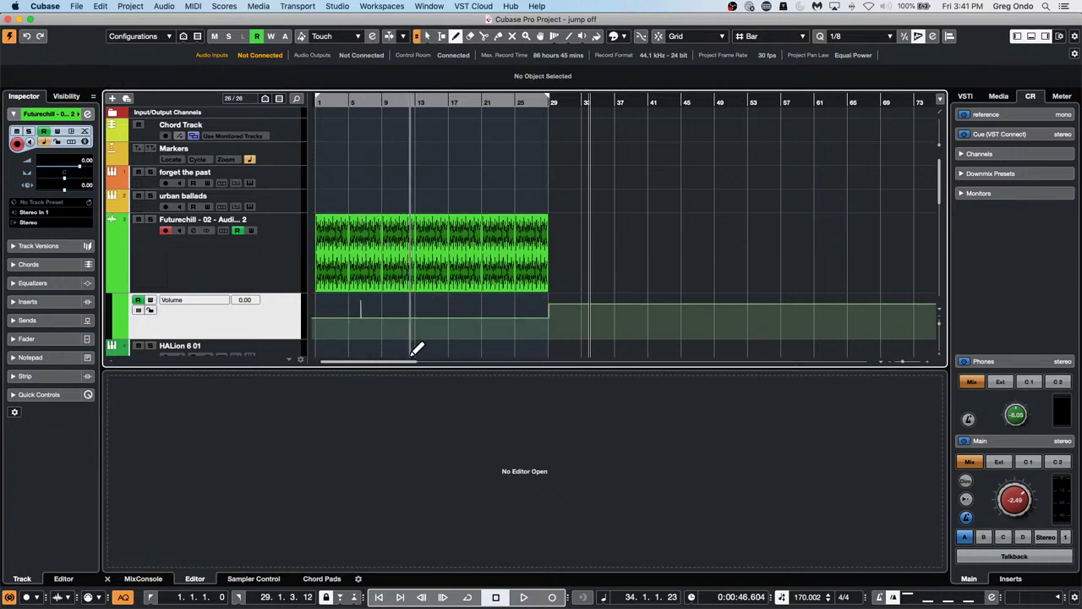
pyautogui.moveTo(415, 346); pyautogui.dragTo(379, 306)
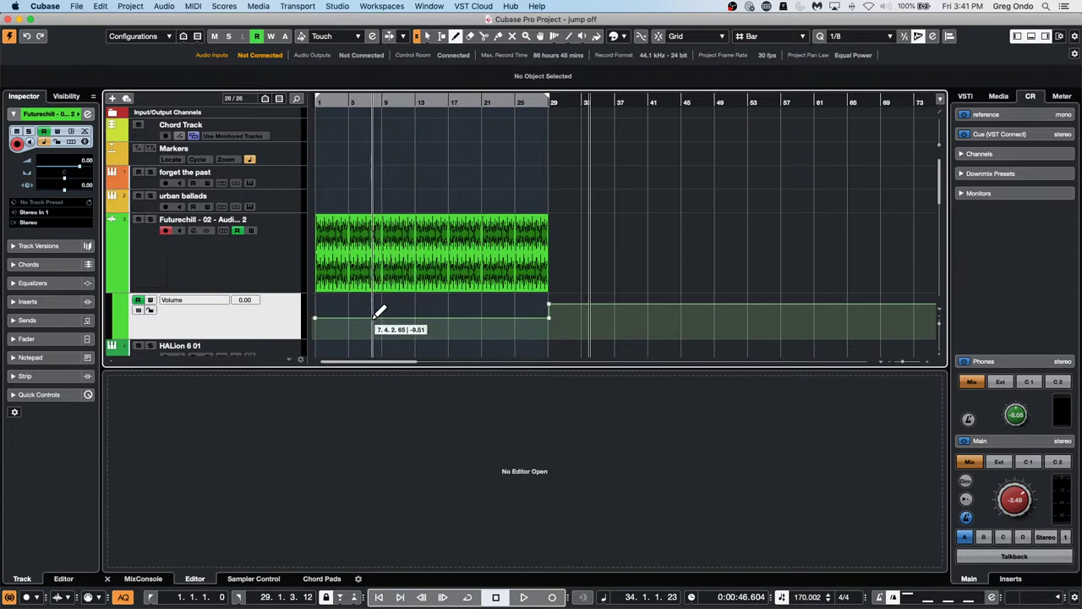
pyautogui.rightClick(376, 319)
pyautogui.click(403, 319)
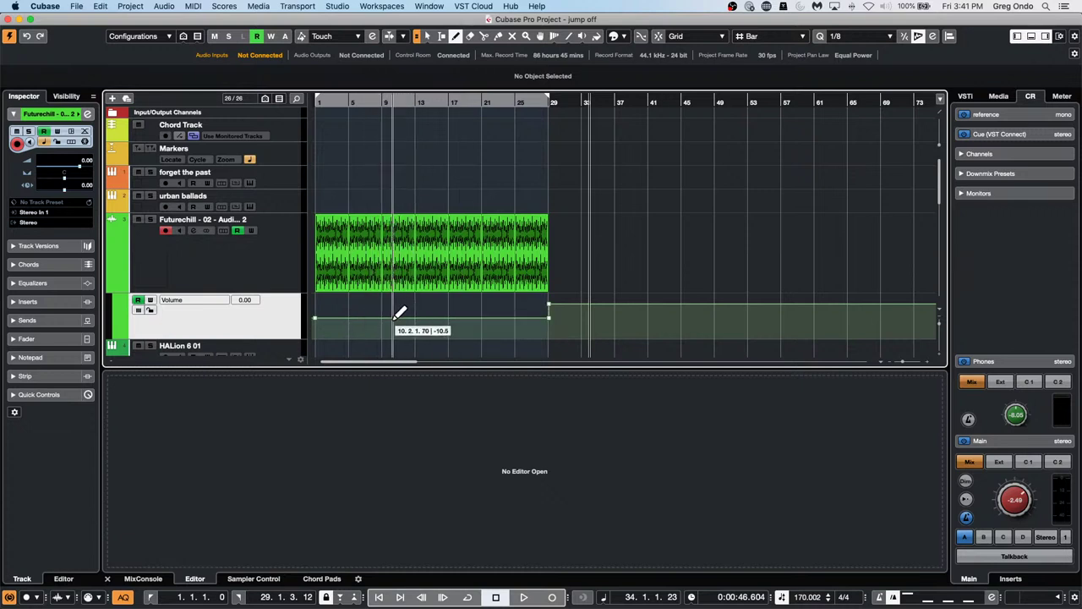
pyautogui.rightClick(359, 315)
pyautogui.click(375, 318)
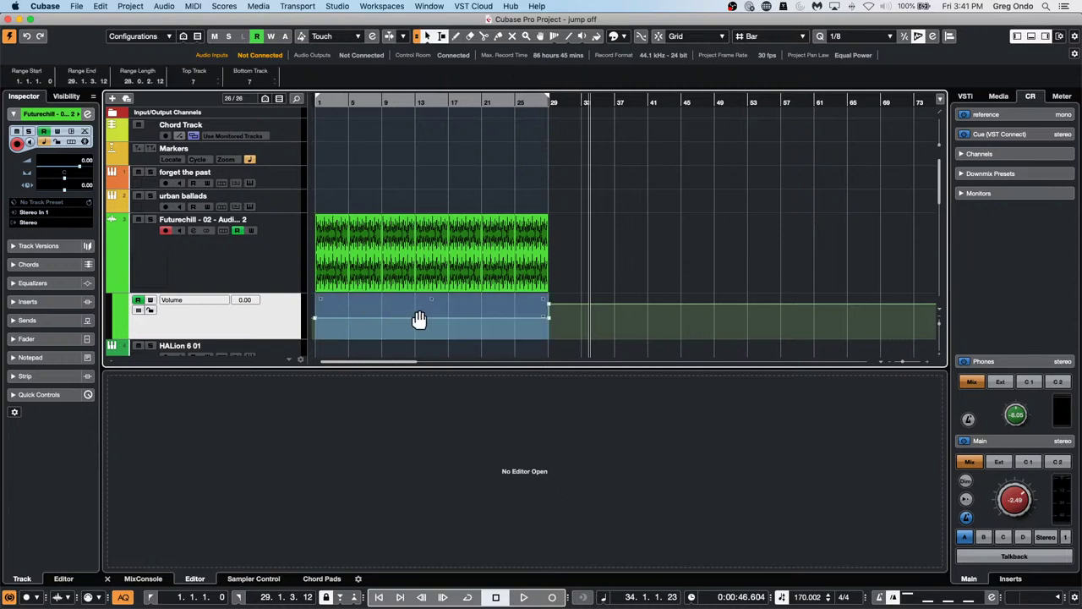
# - Raise the volume over bars 5 to 8, and tilt the range from about bar 13 to 23 into a steep descending ramp
pyautogui.moveTo(353, 298)
pyautogui.mouseDown()
pyautogui.moveTo(382, 306)
pyautogui.moveTo(369, 313)
pyautogui.moveTo(369, 285)
pyautogui.mouseUp()
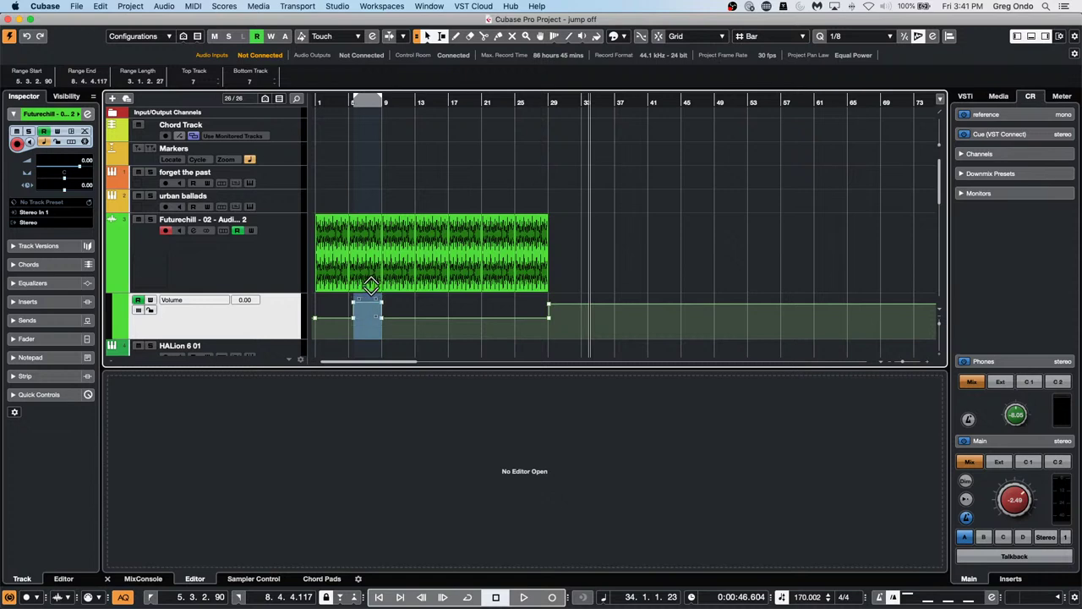
pyautogui.moveTo(425, 309); pyautogui.dragTo(504, 325)
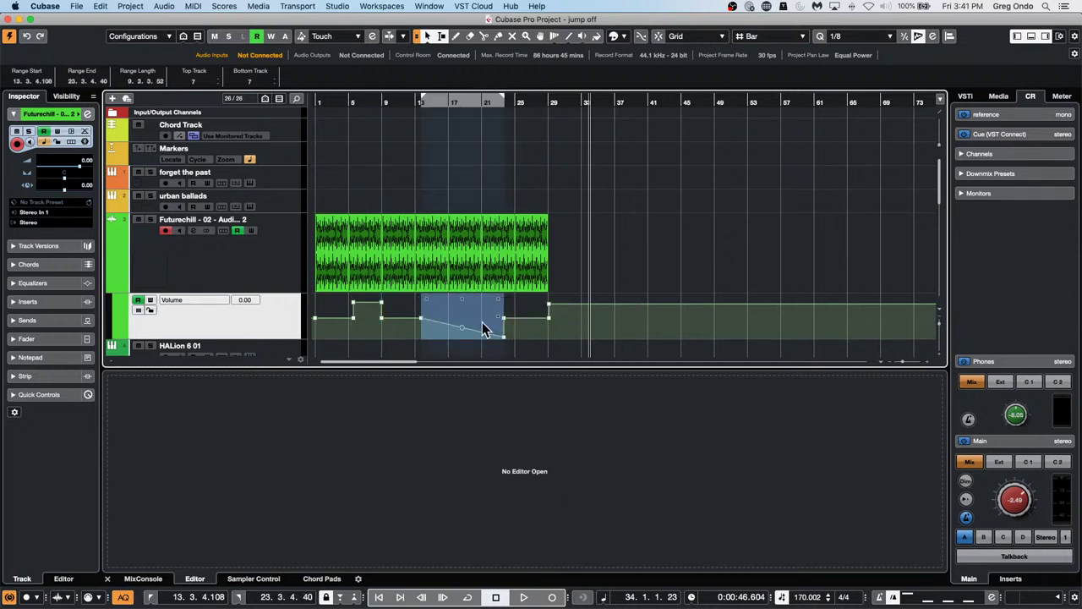
pyautogui.moveTo(417, 306); pyautogui.dragTo(419, 284)
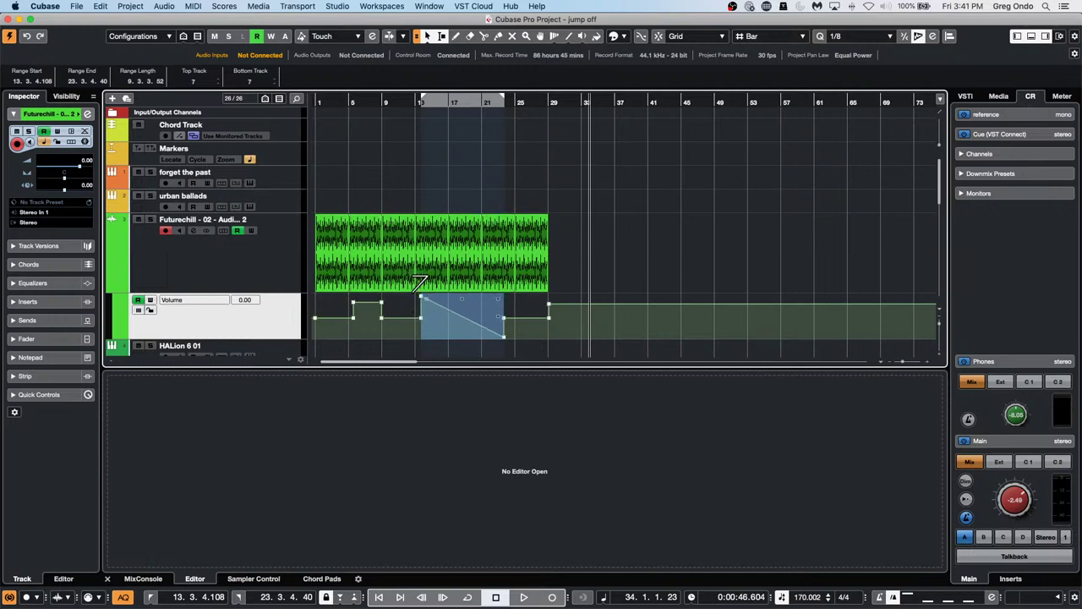
# - Bend the descending volume ramp into a smooth curve and add an automation point at about bar 25
pyautogui.click(475, 311)
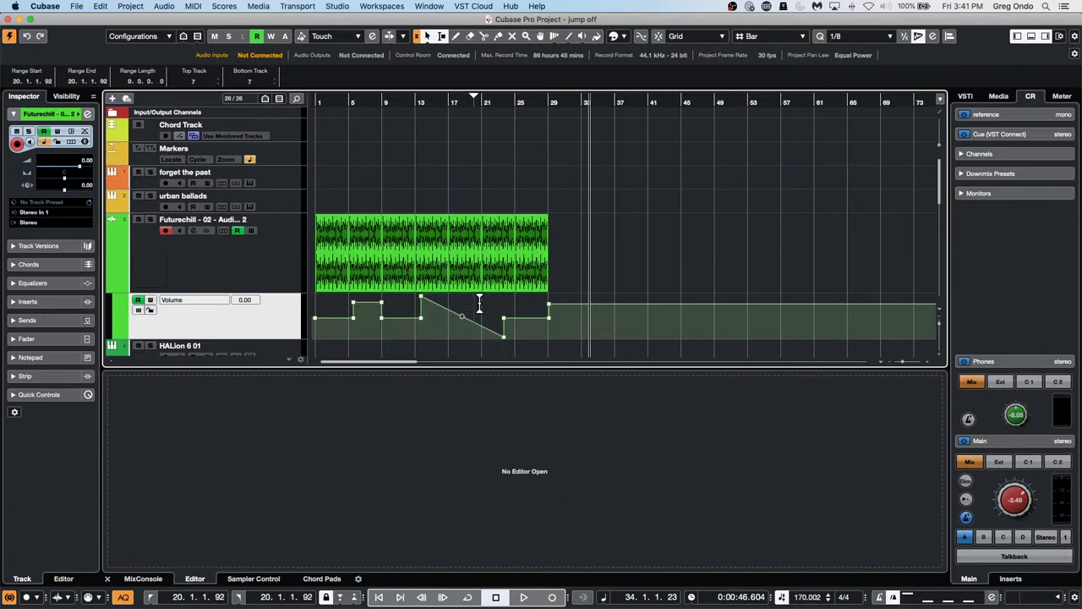
pyautogui.moveTo(461, 317)
pyautogui.mouseDown()
pyautogui.moveTo(449, 335)
pyautogui.moveTo(476, 321)
pyautogui.moveTo(454, 340)
pyautogui.moveTo(478, 327)
pyautogui.mouseUp()
pyautogui.click(519, 322)
pyautogui.moveTo(436, 306); pyautogui.dragTo(418, 312)
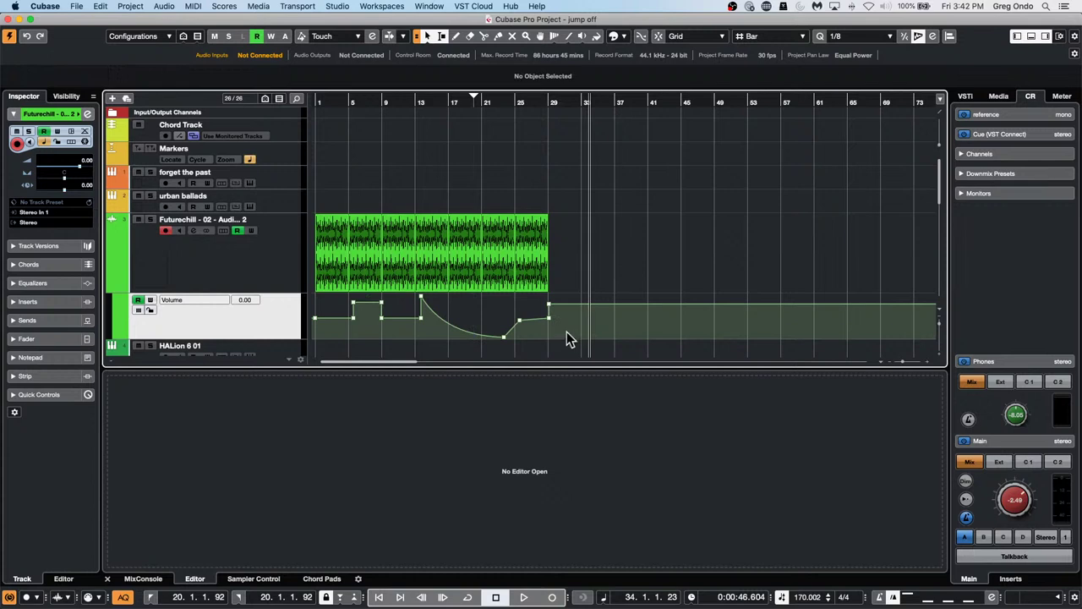
# - Select all volume automation points from bar 1 to 29 and scale the whole curve down to about -15.4 dB at its start
pyautogui.moveTo(563, 336); pyautogui.dragTo(304, 343)
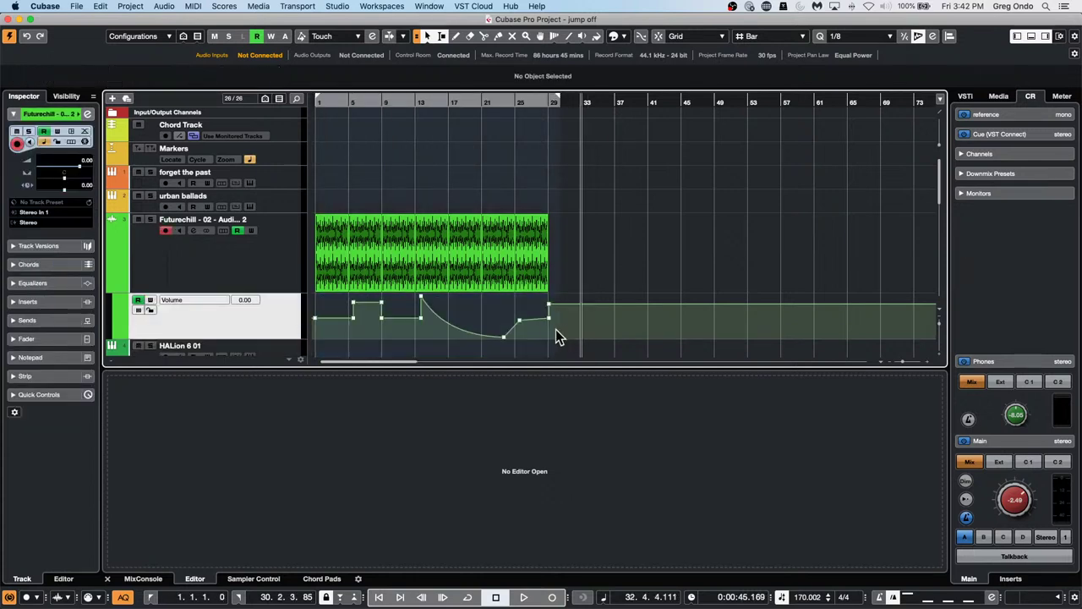
pyautogui.click(555, 329)
pyautogui.scroll(-1, 474, 316)
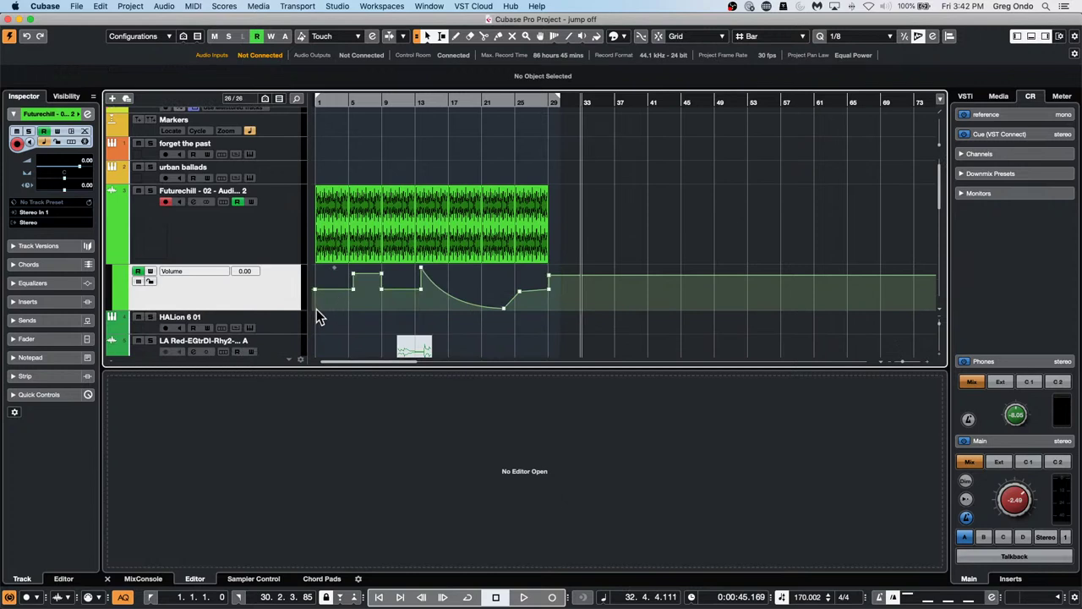
pyautogui.moveTo(314, 310); pyautogui.dragTo(563, 278)
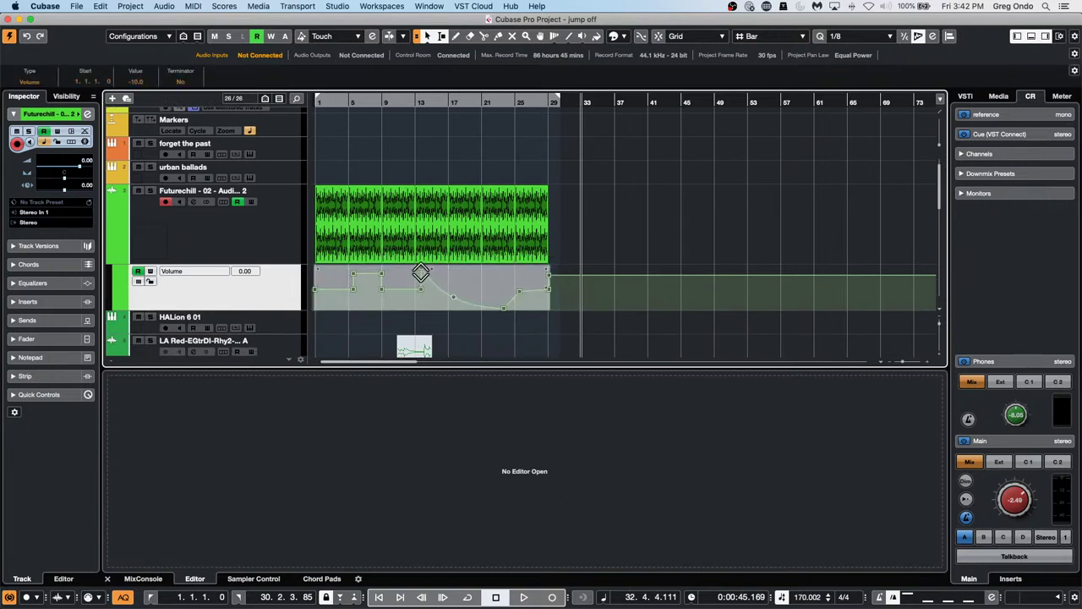
pyautogui.moveTo(420, 271)
pyautogui.mouseDown()
pyautogui.moveTo(420, 280)
pyautogui.moveTo(427, 258)
pyautogui.moveTo(425, 277)
pyautogui.mouseUp()
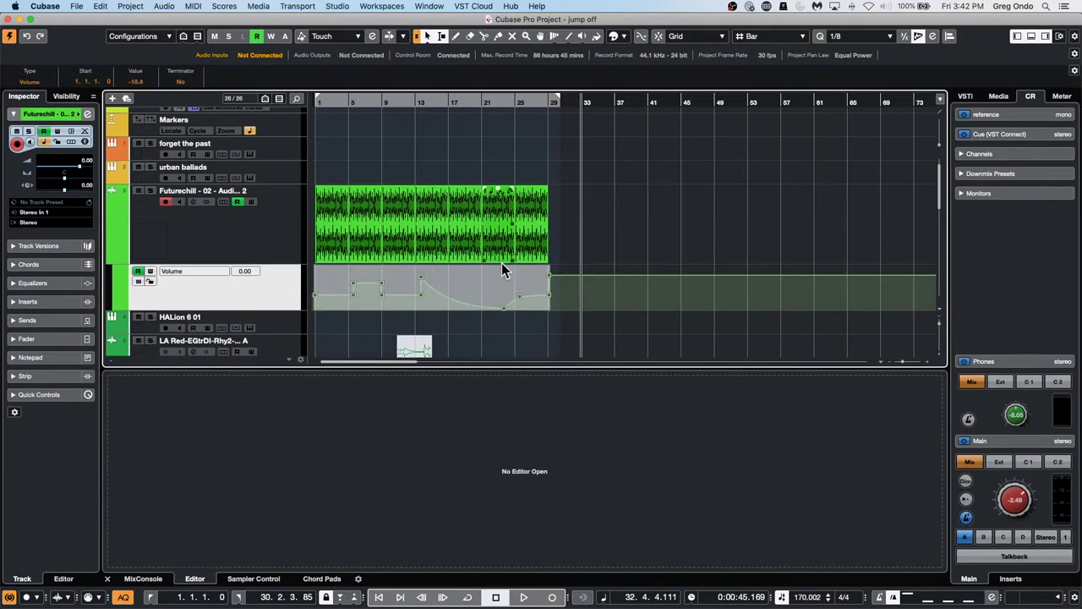
pyautogui.moveTo(551, 272); pyautogui.dragTo(561, 296)
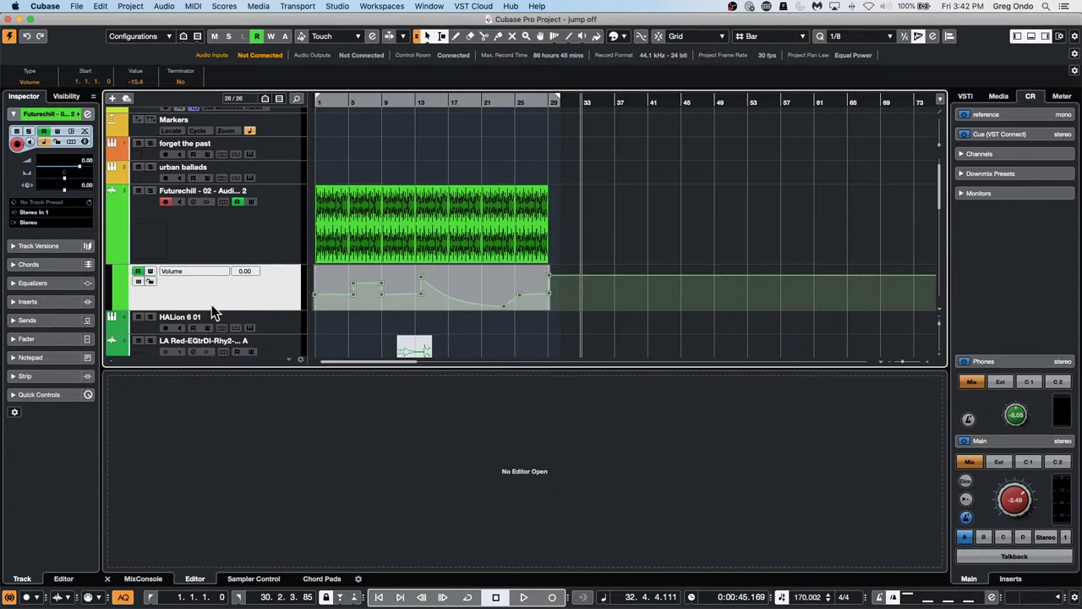
# - Start playback, solo the Futurechill track, and show its channel fader in the Inspector
pyautogui.press('space')
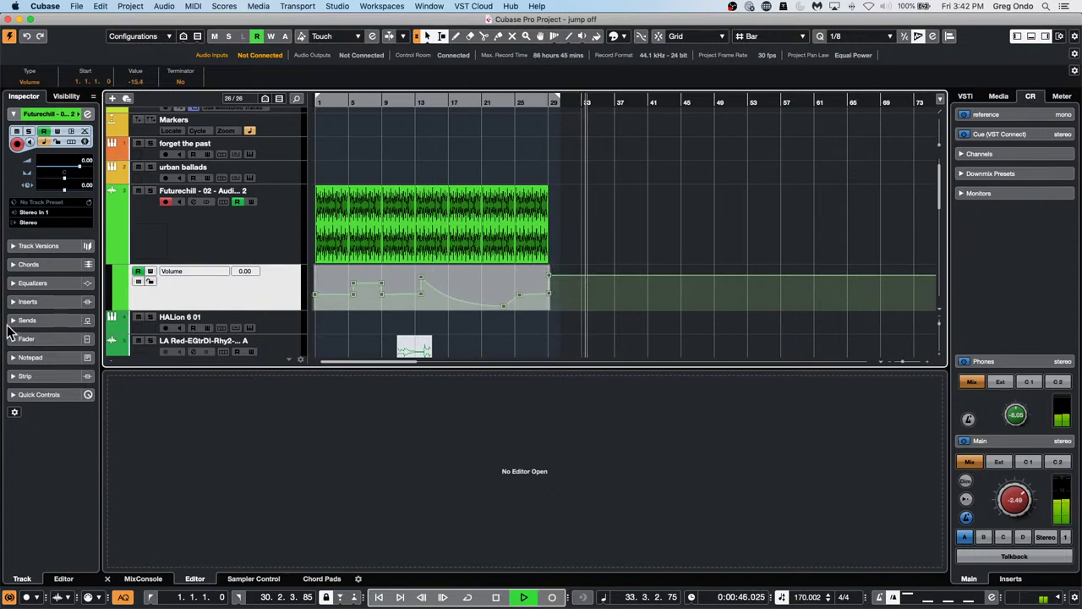
pyautogui.click(150, 191)
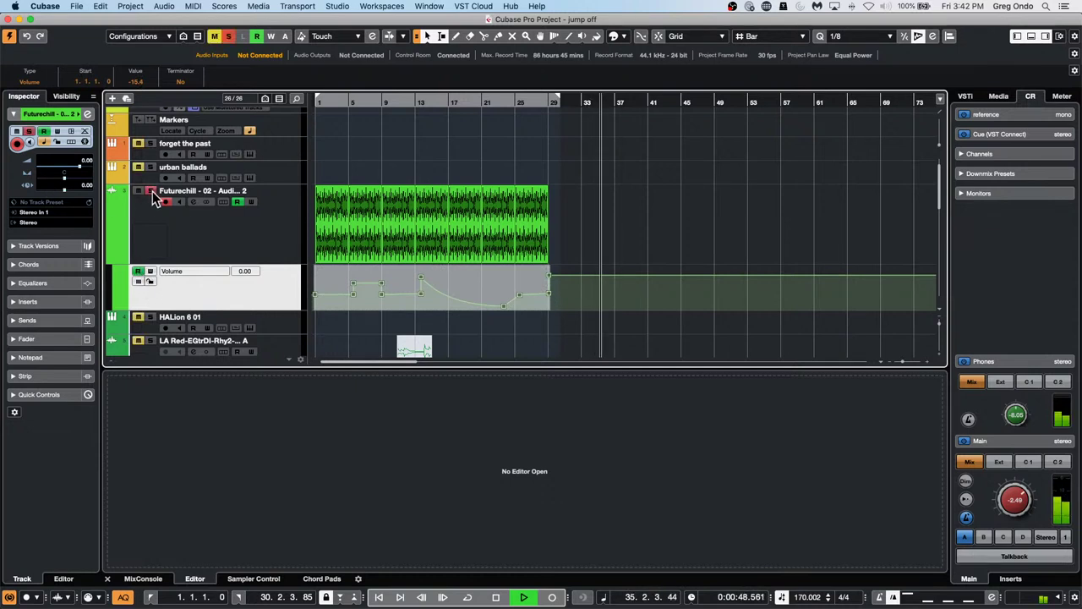
pyautogui.click(42, 337)
pyautogui.moveTo(32, 315)
pyautogui.mouseDown()
pyautogui.moveTo(36, 307)
pyautogui.moveTo(35, 317)
pyautogui.mouseUp()
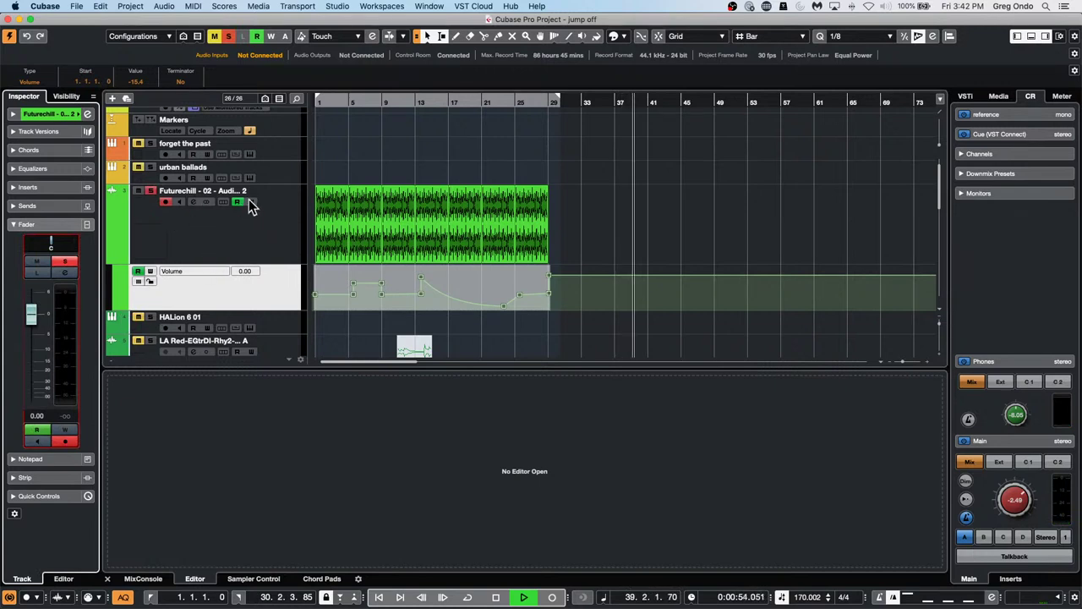
# - Enable automation writing for the Futurechill Volume and record fader movements down to -7.30 dB before stopping playback
pyautogui.click(150, 271)
pyautogui.moveTo(32, 316)
pyautogui.mouseDown()
pyautogui.moveTo(40, 343)
pyautogui.moveTo(48, 306)
pyautogui.moveTo(51, 321)
pyautogui.moveTo(73, 312)
pyautogui.moveTo(68, 360)
pyautogui.moveTo(73, 342)
pyautogui.mouseUp()
pyautogui.press('space')
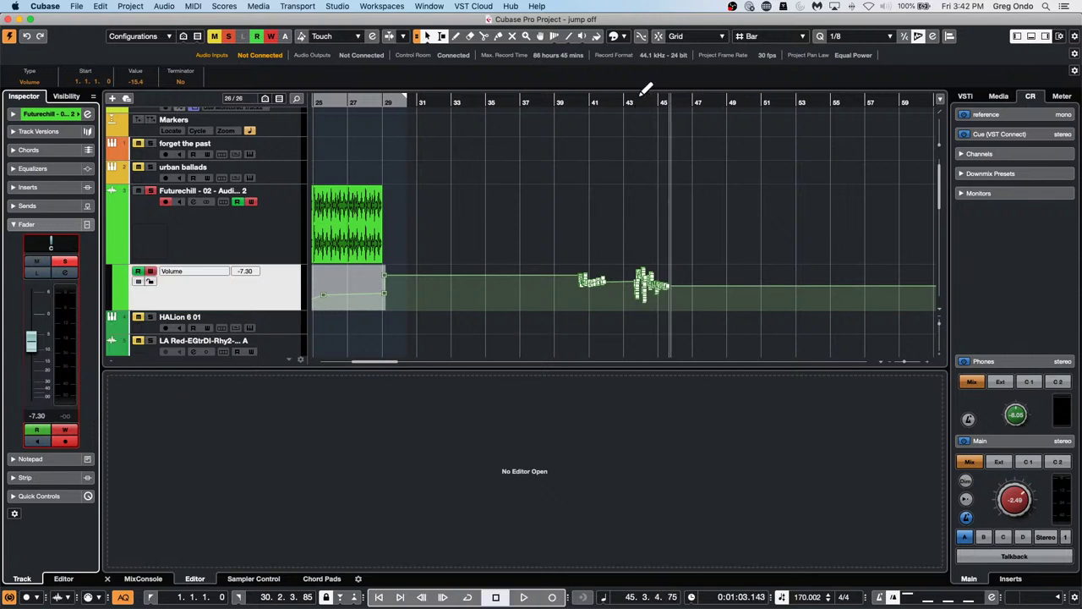
# - Set the automation Reduction Level to 27 % in the Automation Panel and inspect the recorded volume points around bar 41
pyautogui.click(372, 38)
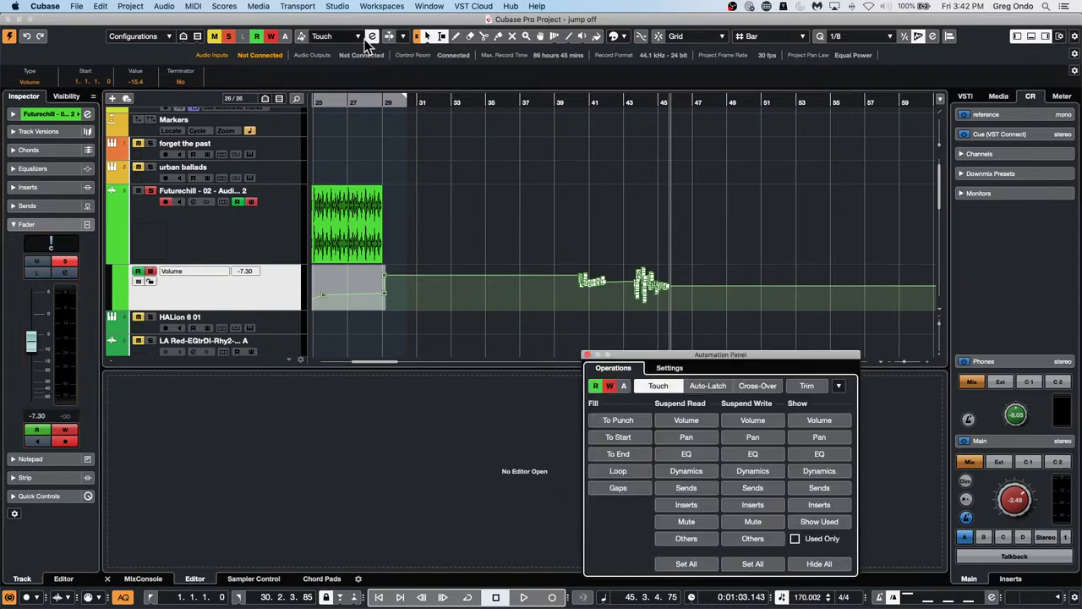
pyautogui.click(669, 368)
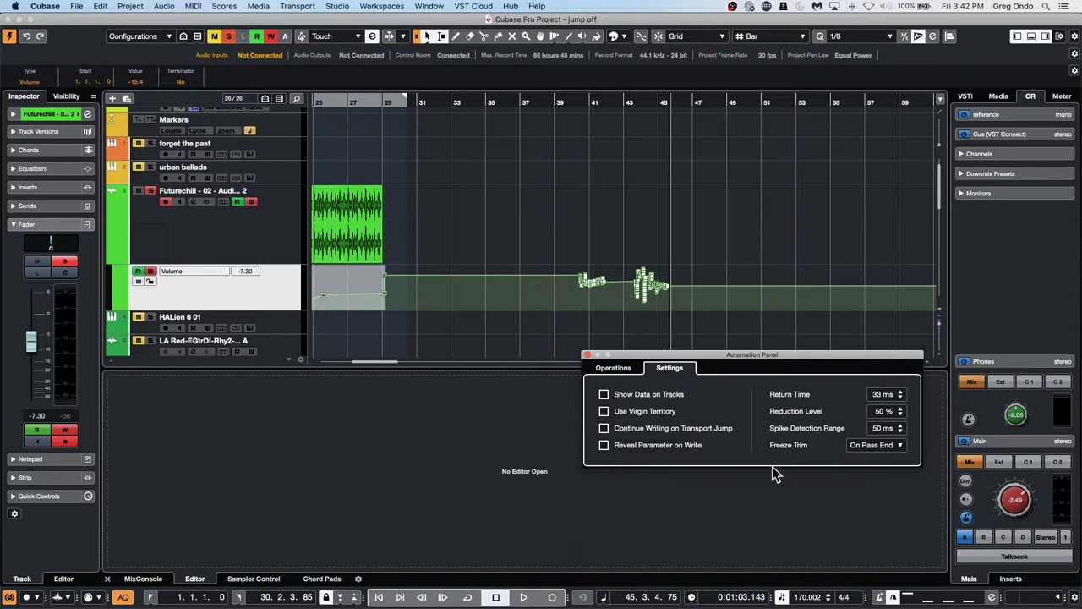
pyautogui.scroll(-3, 884, 414)
pyautogui.scroll(-3, 885, 415)
pyautogui.click(822, 312)
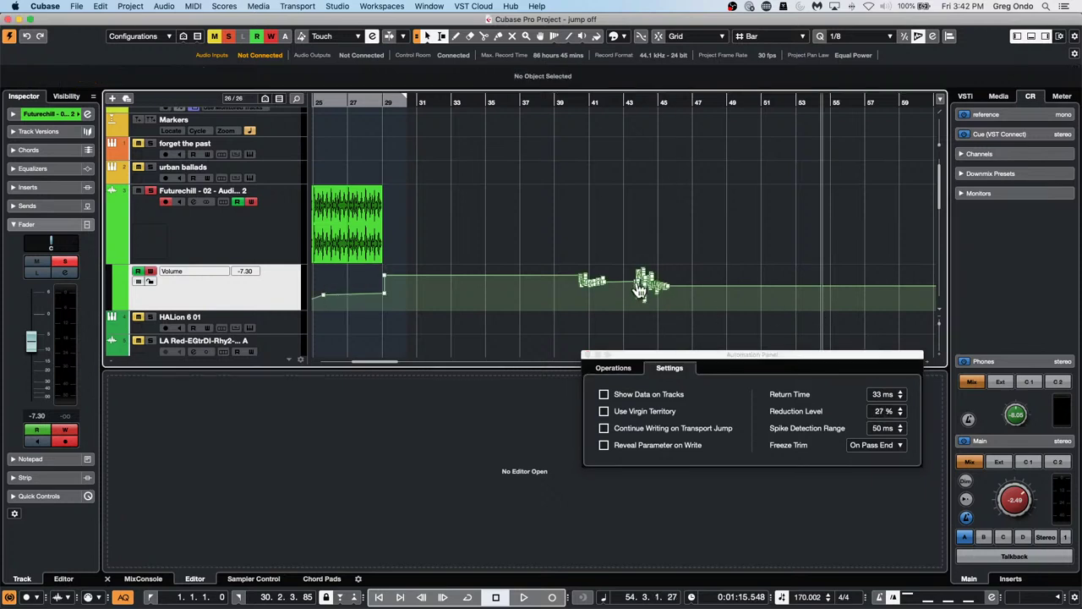
pyautogui.moveTo(603, 110); pyautogui.dragTo(621, 311)
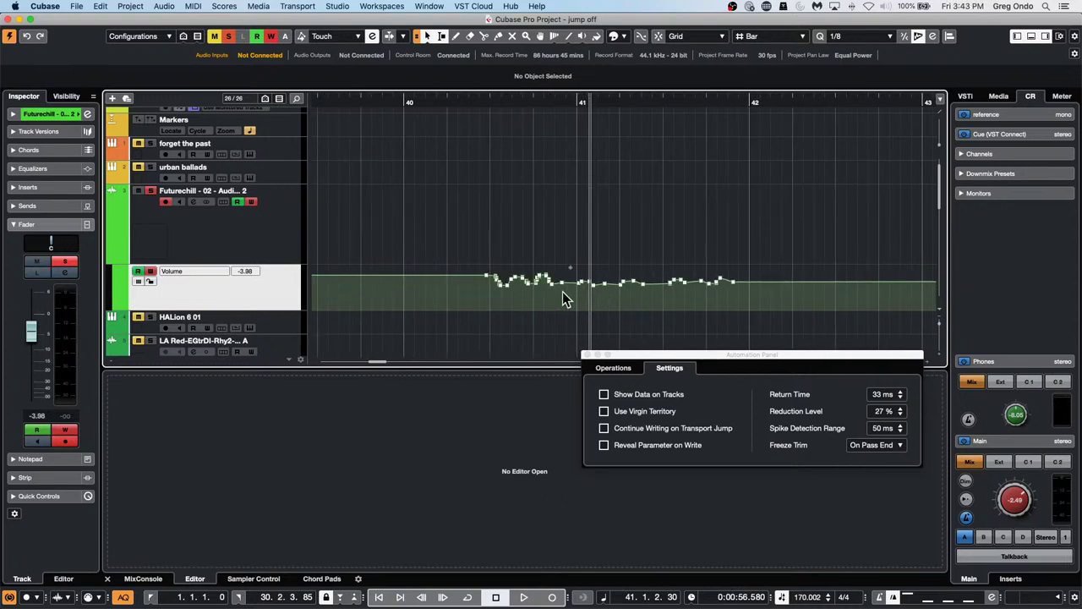
pyautogui.click(586, 353)
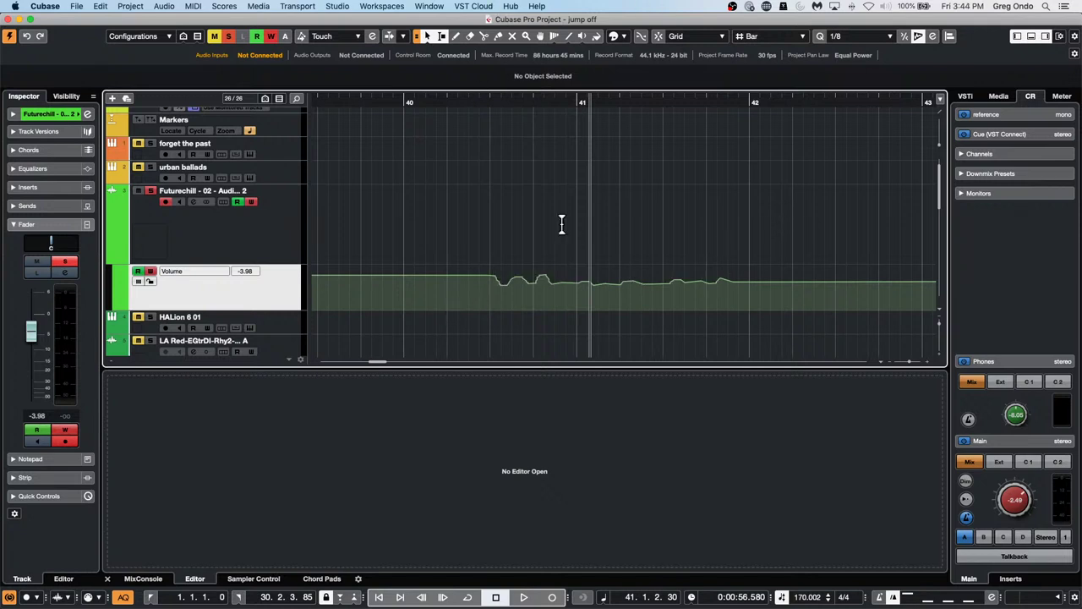
# - Return to the project start, select the Futurechill event at bar 9, and show the MixConsole in the lower zone
pyautogui.click(495, 103)
pyautogui.moveTo(495, 103); pyautogui.dragTo(518, 66)
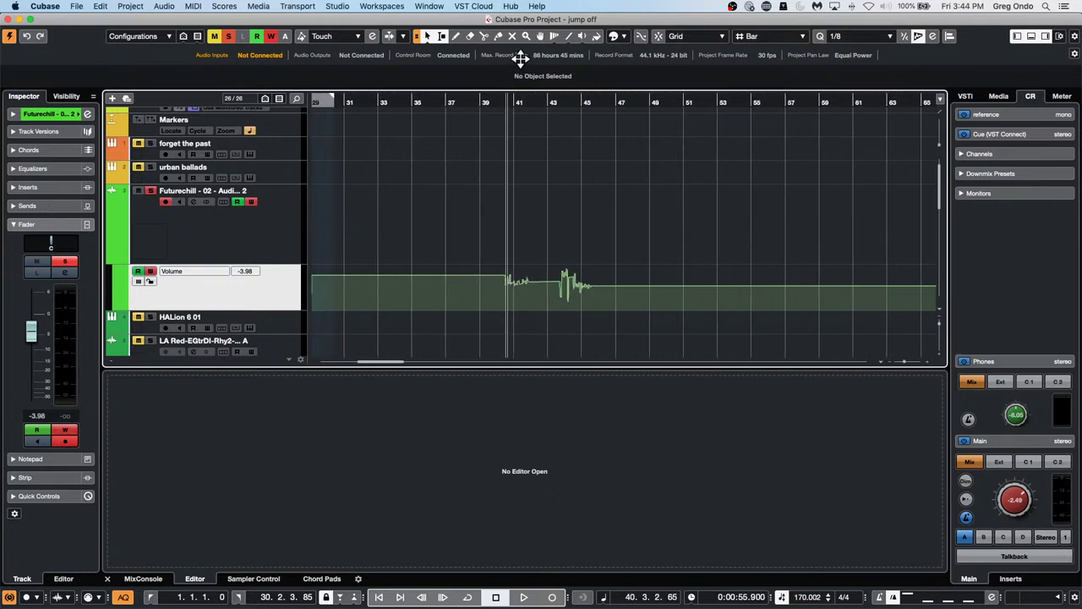
pyautogui.moveTo(382, 104); pyautogui.dragTo(56, 78)
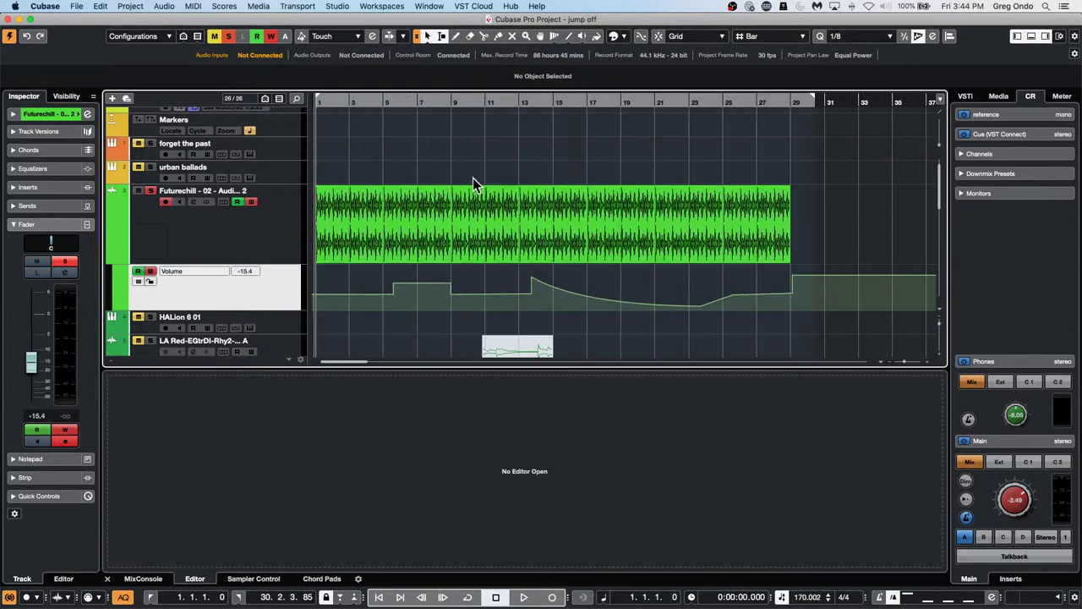
pyautogui.click(495, 248)
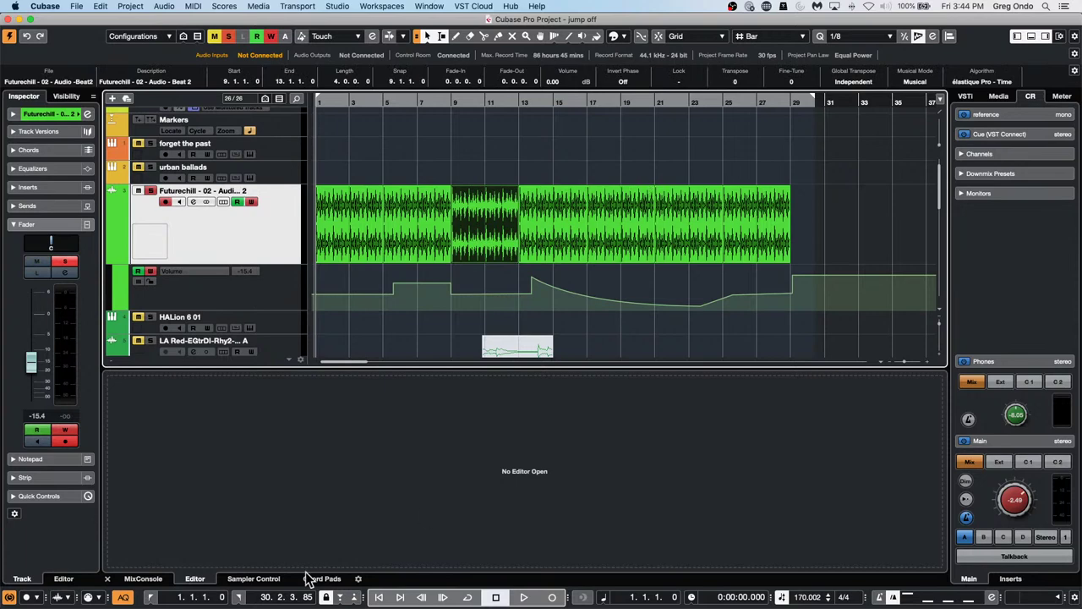
pyautogui.click(138, 579)
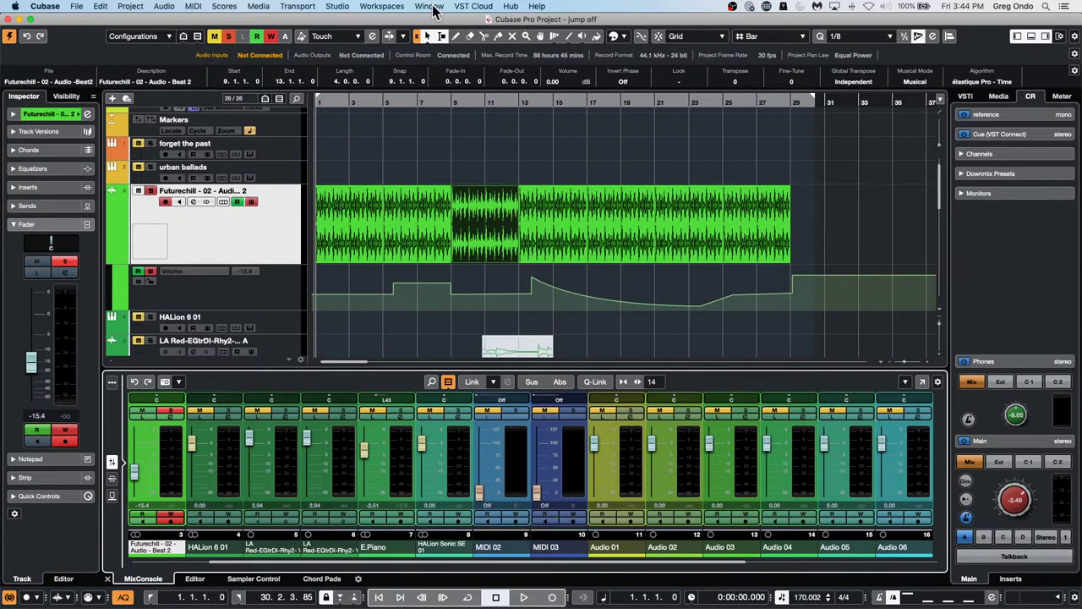
# - Review the available ASIO drivers in Studio Setup's Audio System page, keep Steinberg UR24C selected, and close the setup
pyautogui.click(381, 7)
pyautogui.moveTo(336, 8)
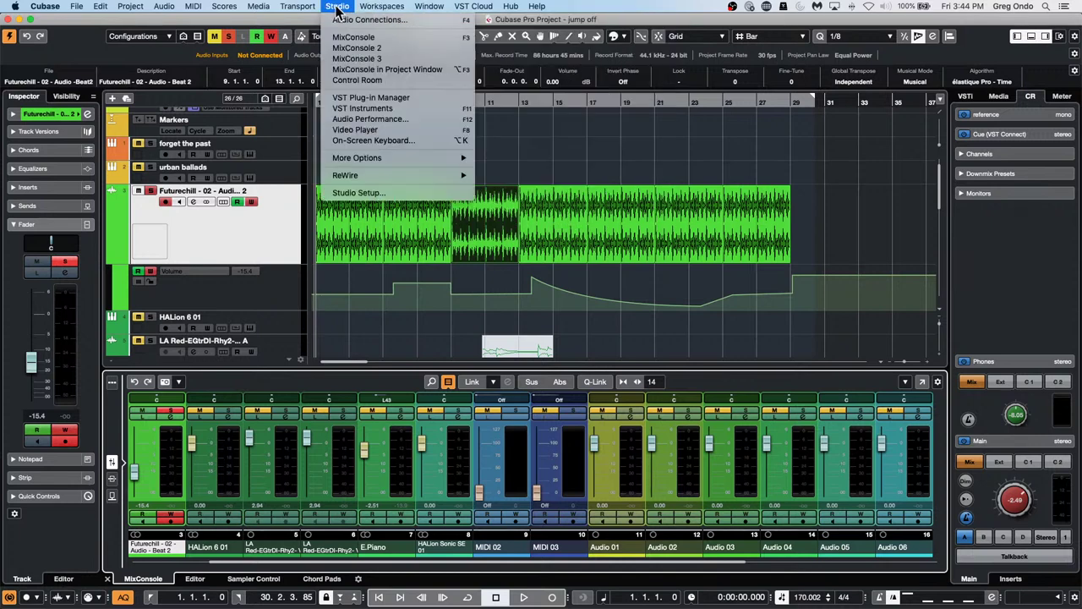
pyautogui.click(363, 194)
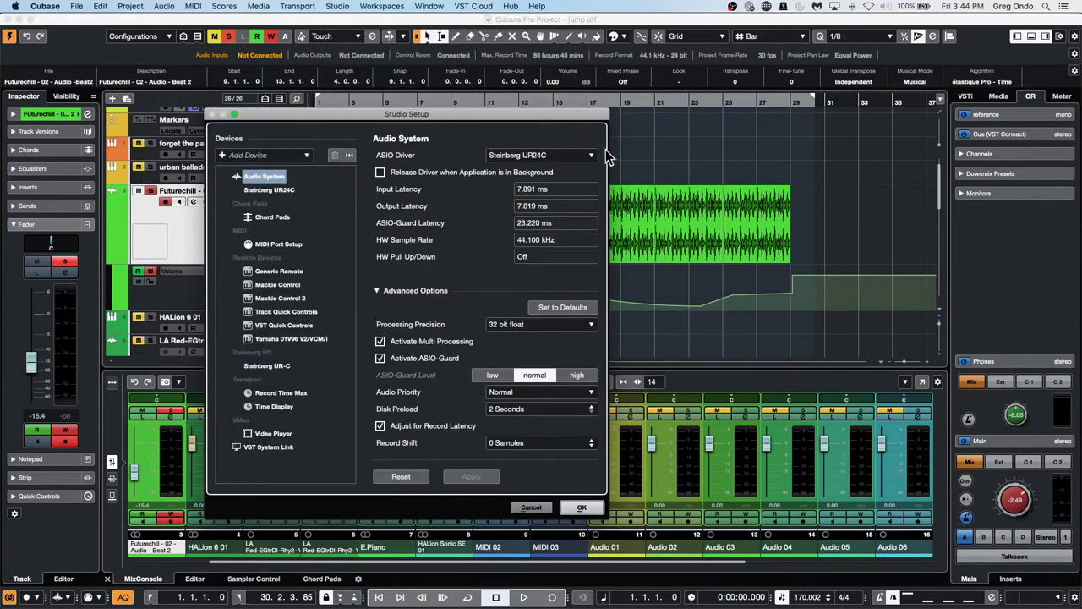
pyautogui.click(507, 154)
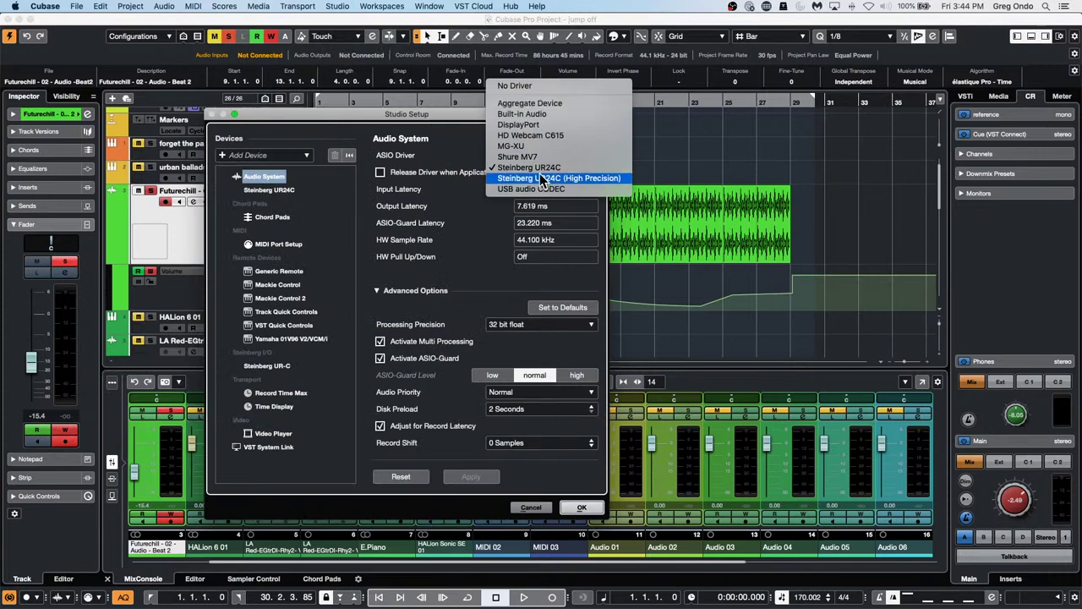
pyautogui.click(497, 211)
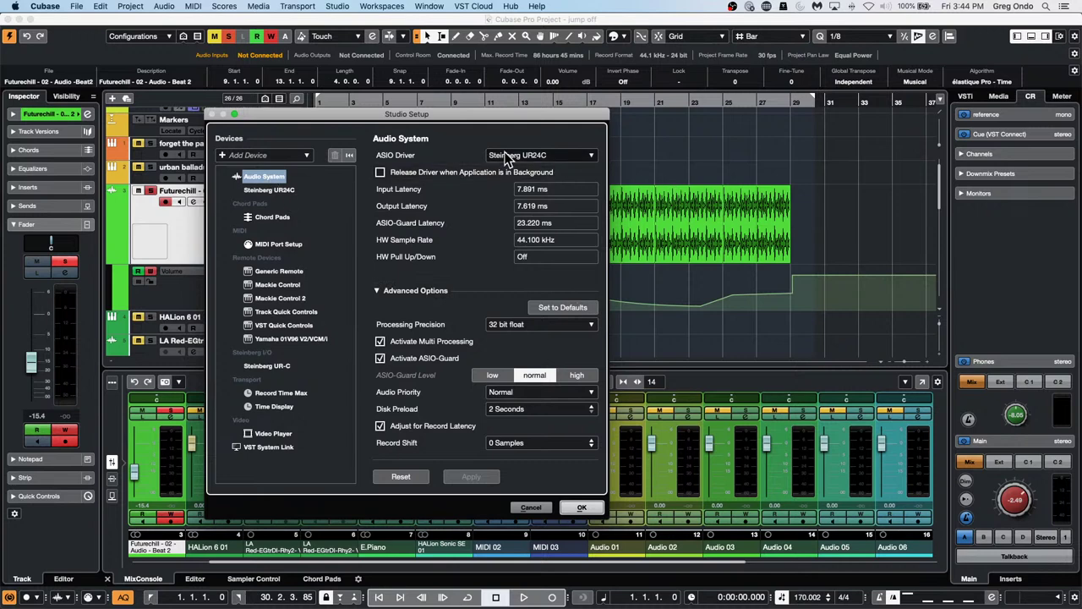
pyautogui.click(579, 508)
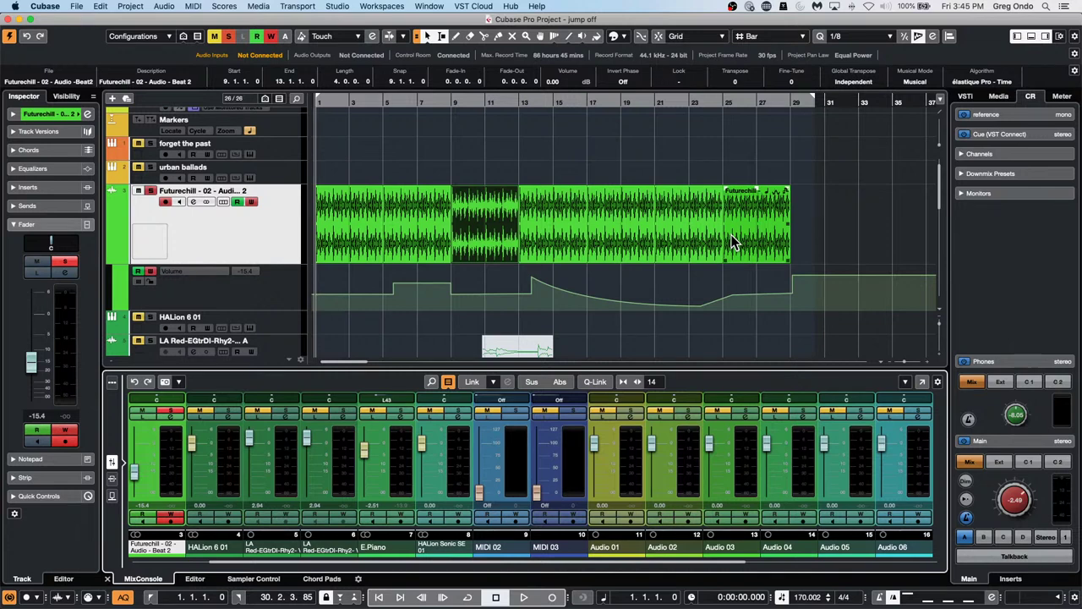
pyautogui.scroll(-1, 732, 242)
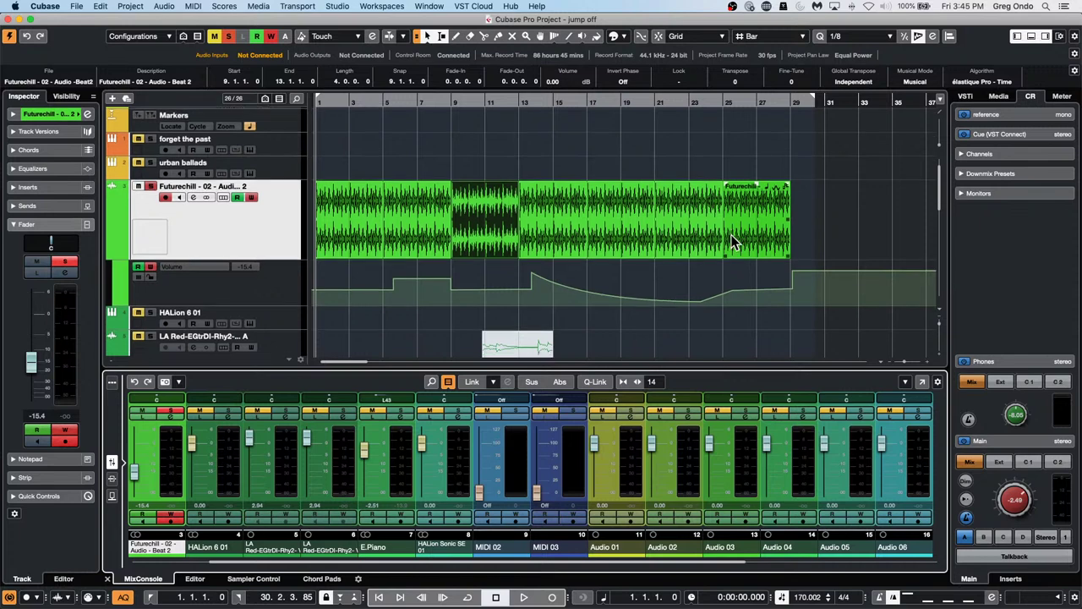
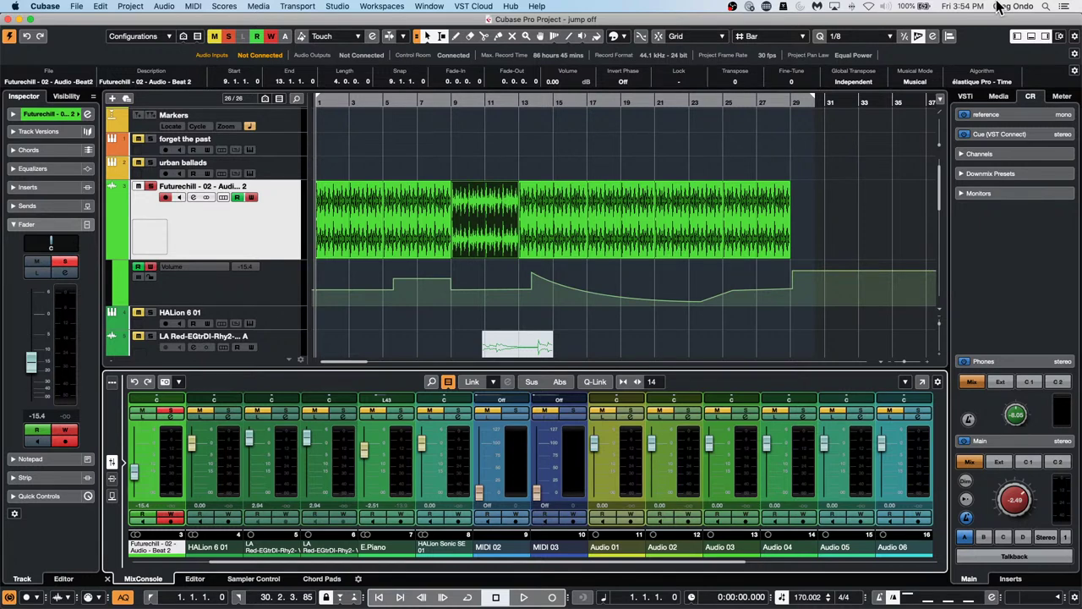
# - Activate the cycle over the existing locator range and return the project cursor to bar 1
pyautogui.click(517, 97)
pyautogui.click(517, 100)
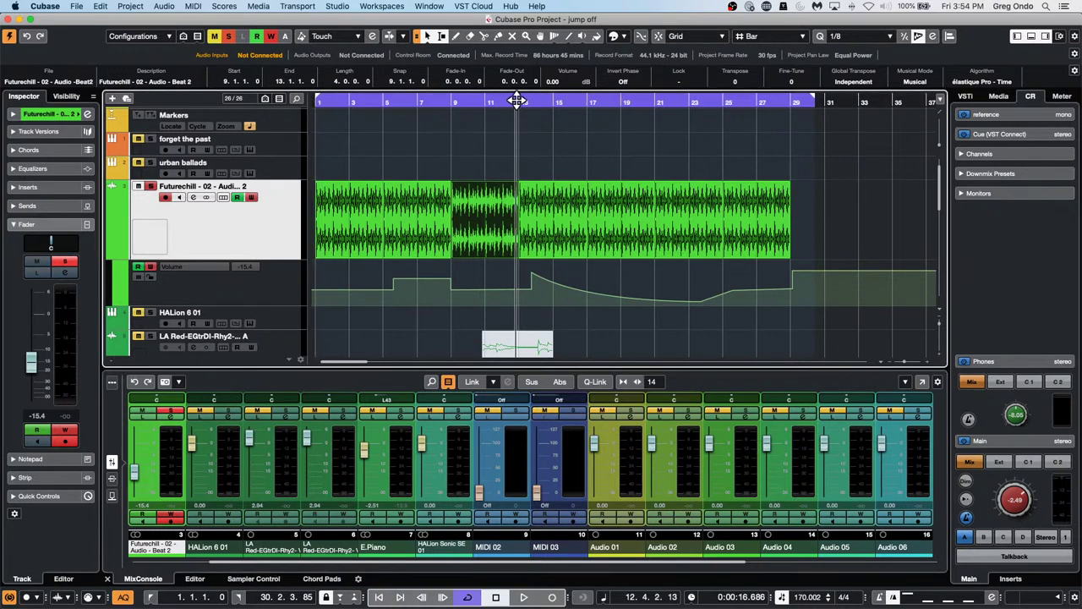
pyautogui.moveTo(517, 100); pyautogui.dragTo(518, 79)
pyautogui.scroll(-10, 472, 239)
pyautogui.scroll(10, 472, 239)
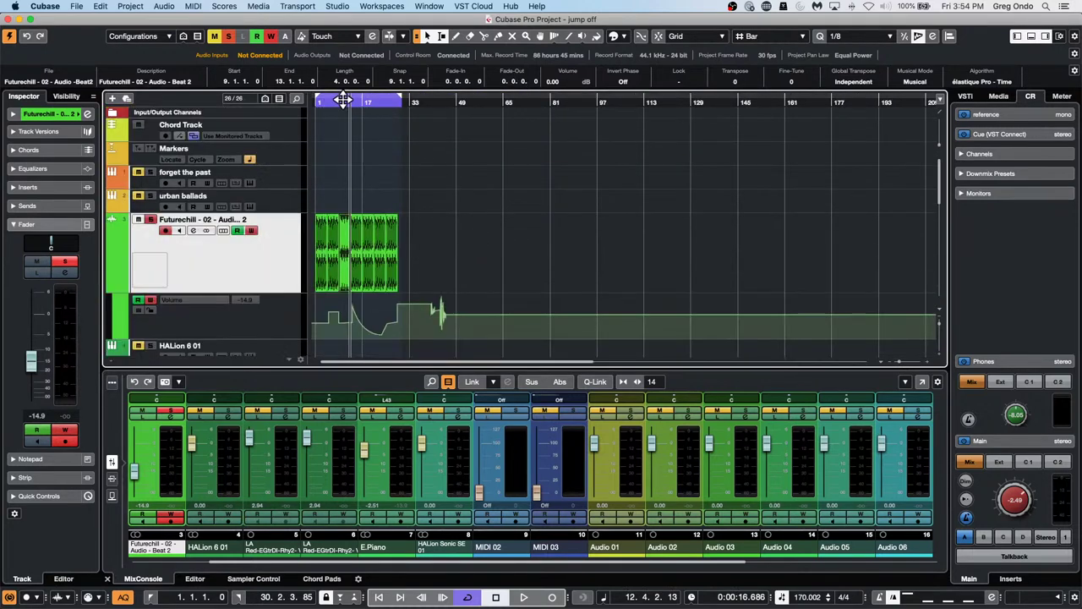
pyautogui.moveTo(319, 104); pyautogui.dragTo(297, 120)
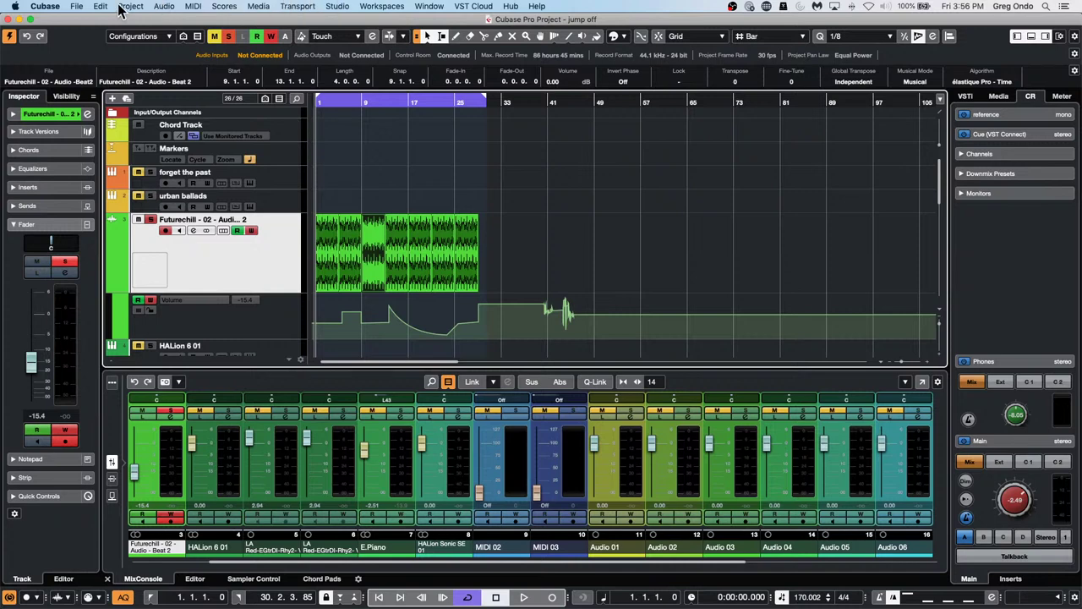
# - Browse the open-project dialog to the 02 Upstream folder within Projects and widen the file list to show full names
pyautogui.click(78, 7)
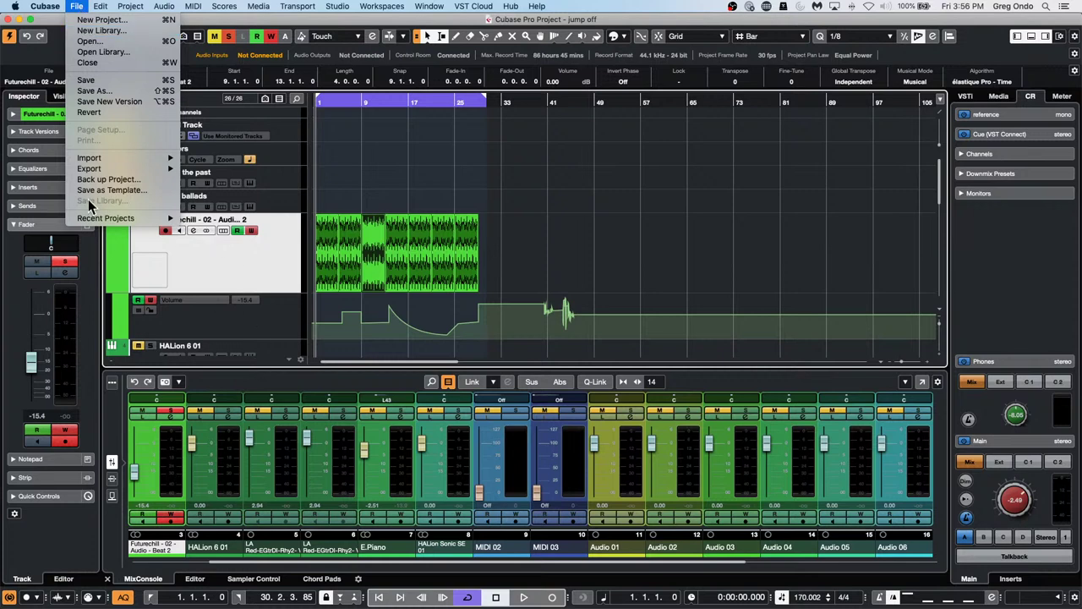
pyautogui.moveTo(101, 218)
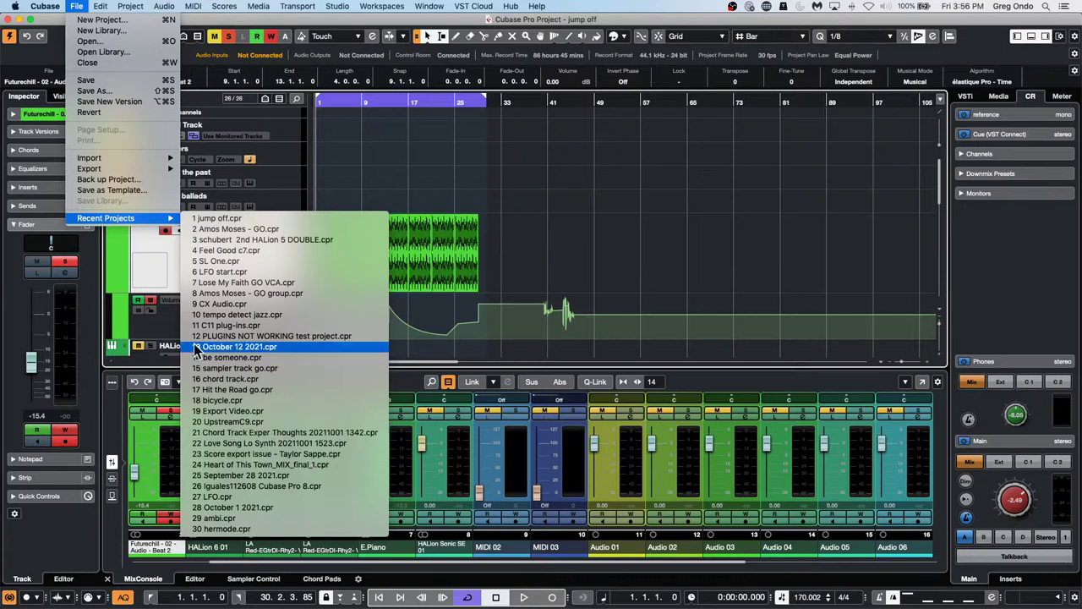
pyautogui.click(103, 43)
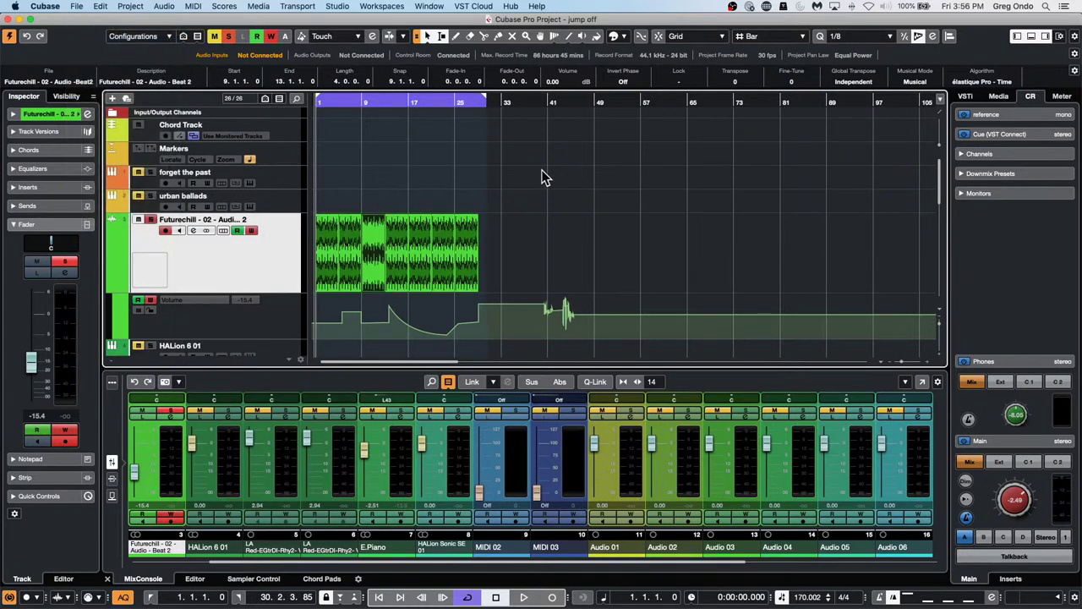
pyautogui.scroll(10, 448, 161)
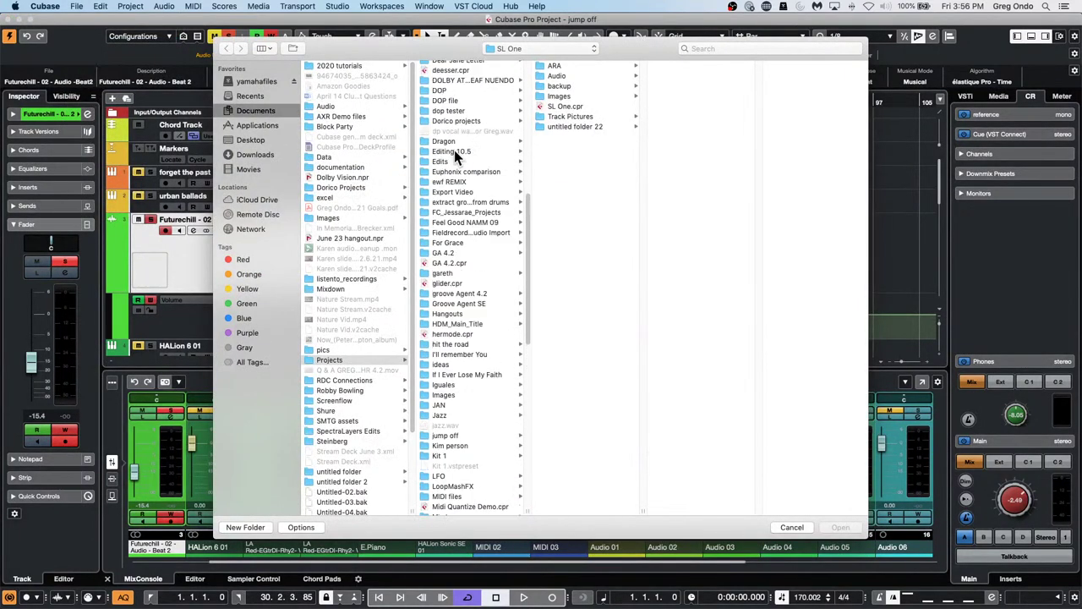
pyautogui.click(459, 98)
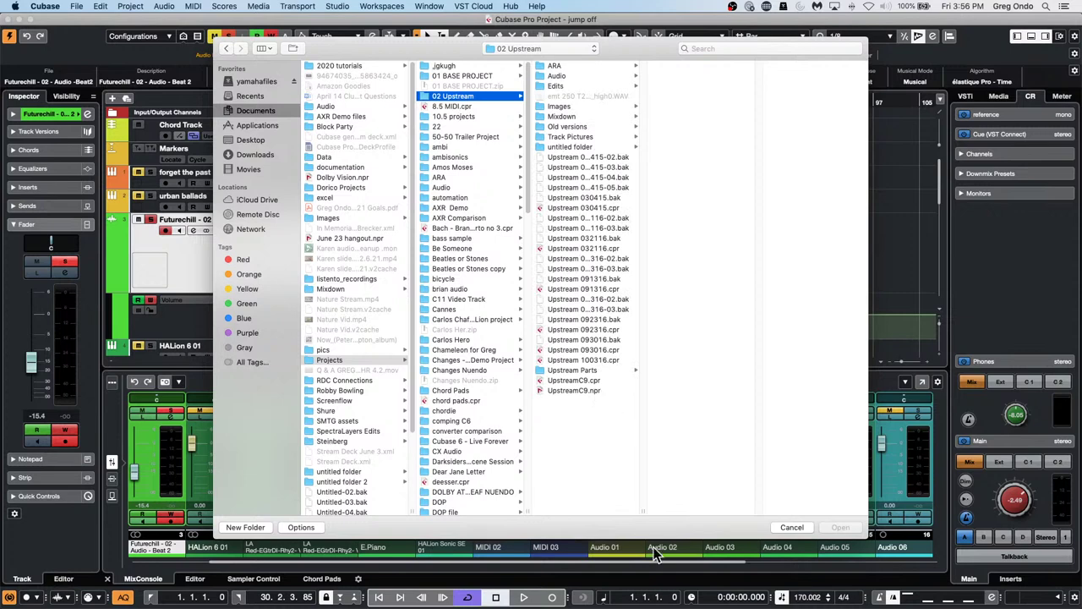
pyautogui.moveTo(642, 507); pyautogui.dragTo(666, 505)
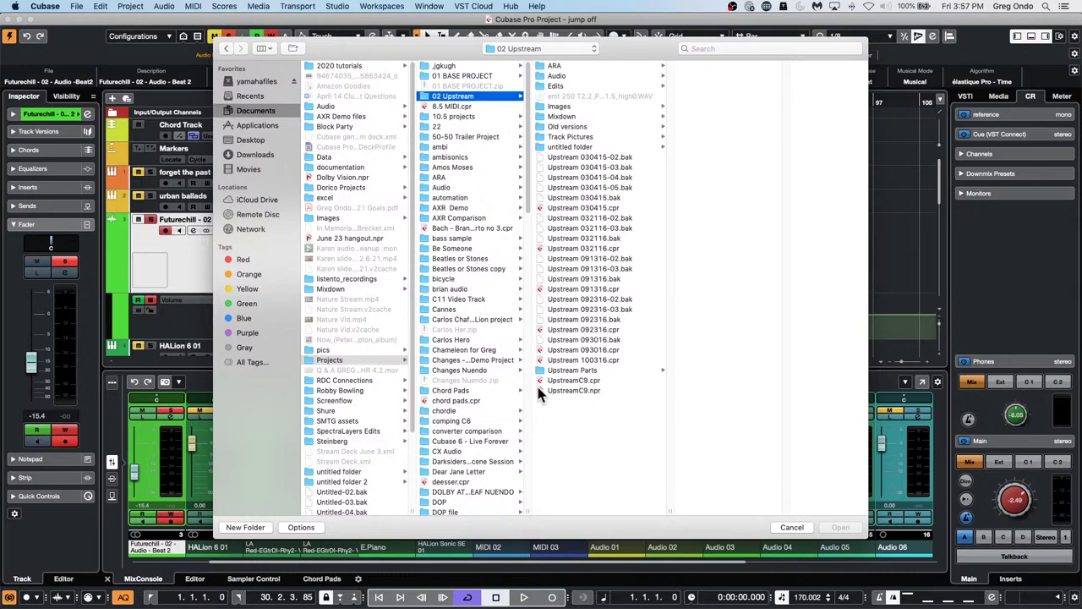
# - Open the UpstreamC9.cpr project, activate it, and dismiss the missing files without resolving them
pyautogui.click(571, 381)
pyautogui.doubleClick(571, 378)
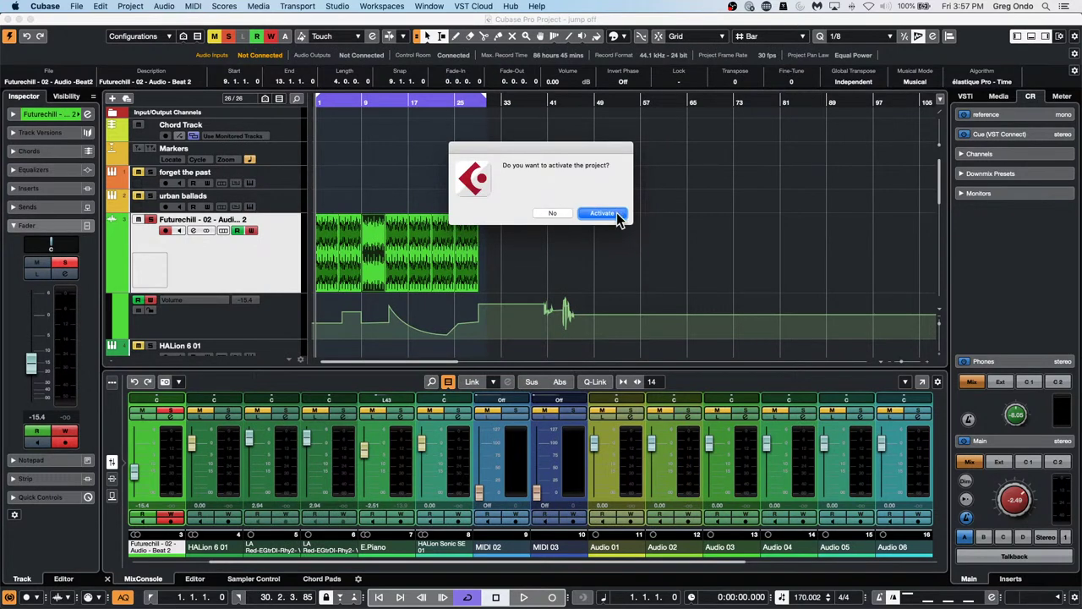
pyautogui.press('Return')
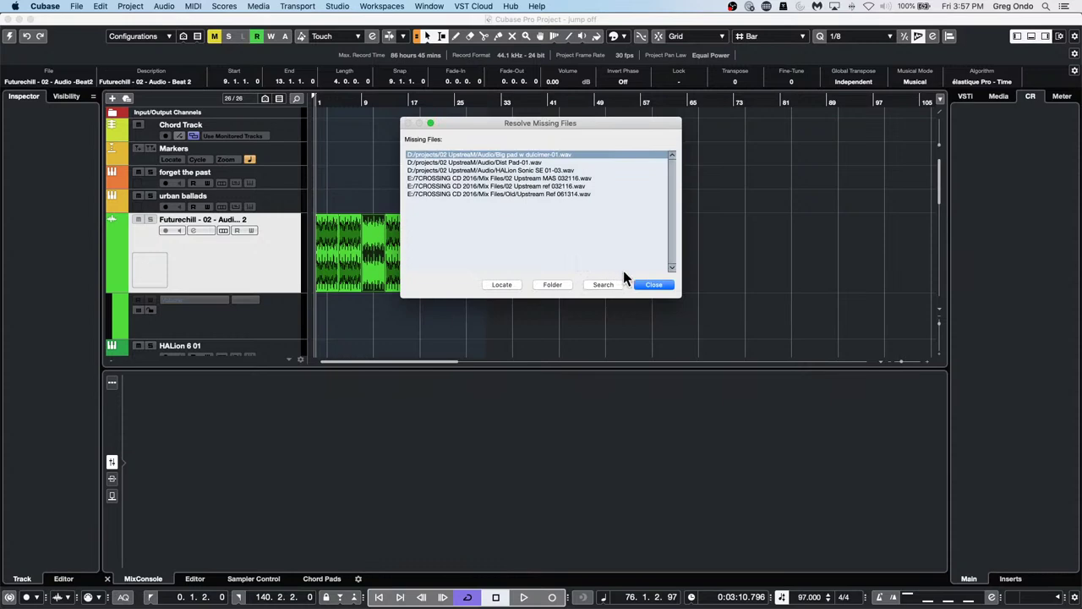
pyautogui.click(652, 281)
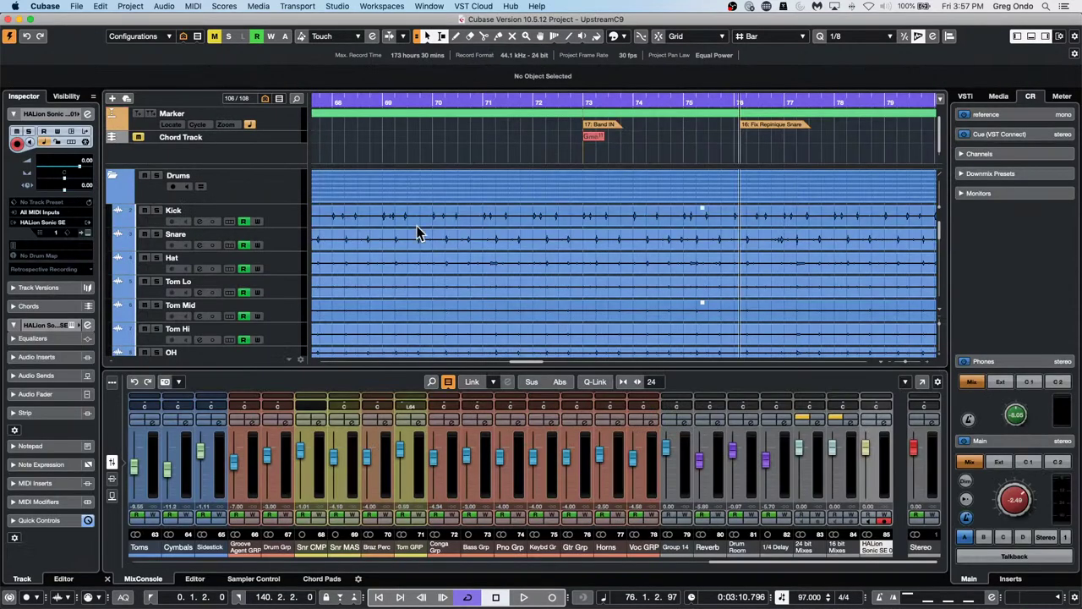
# - Look through the UpstreamC9 tracks down to the guitars and sax, and start playback at bar 76
pyautogui.scroll(-1, 448, 155)
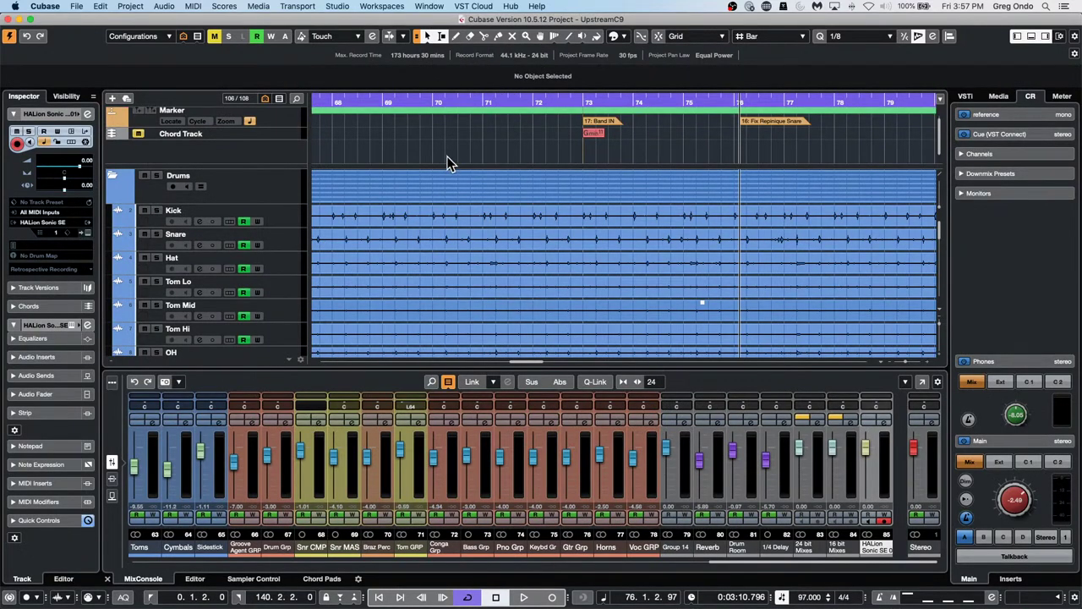
pyautogui.scroll(-10, 448, 232)
pyautogui.scroll(-8, 446, 232)
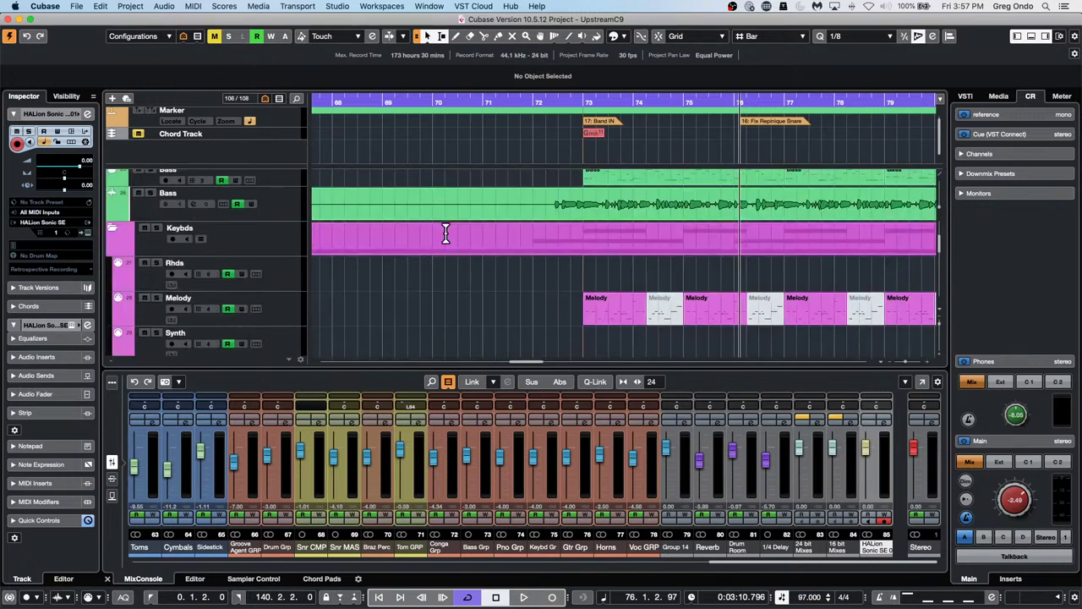
pyautogui.scroll(-8, 448, 232)
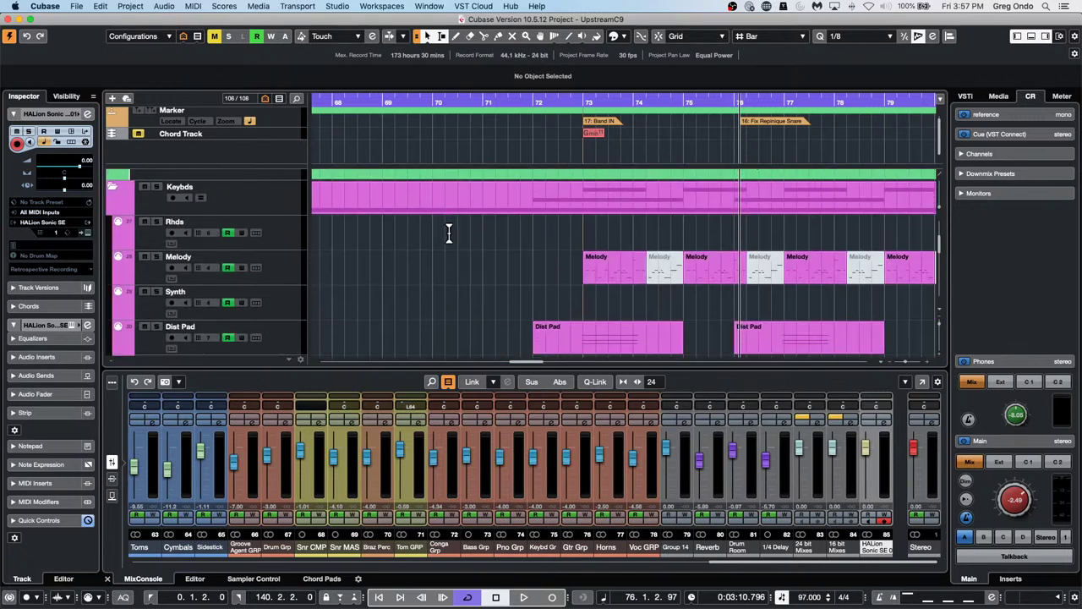
pyautogui.scroll(-6, 449, 234)
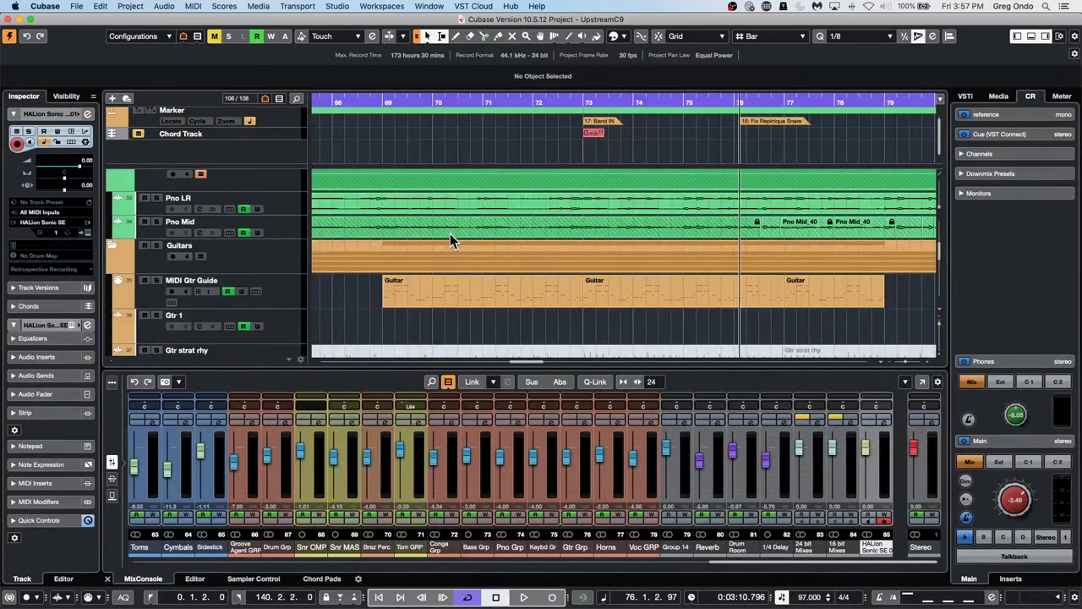
pyautogui.press('space')
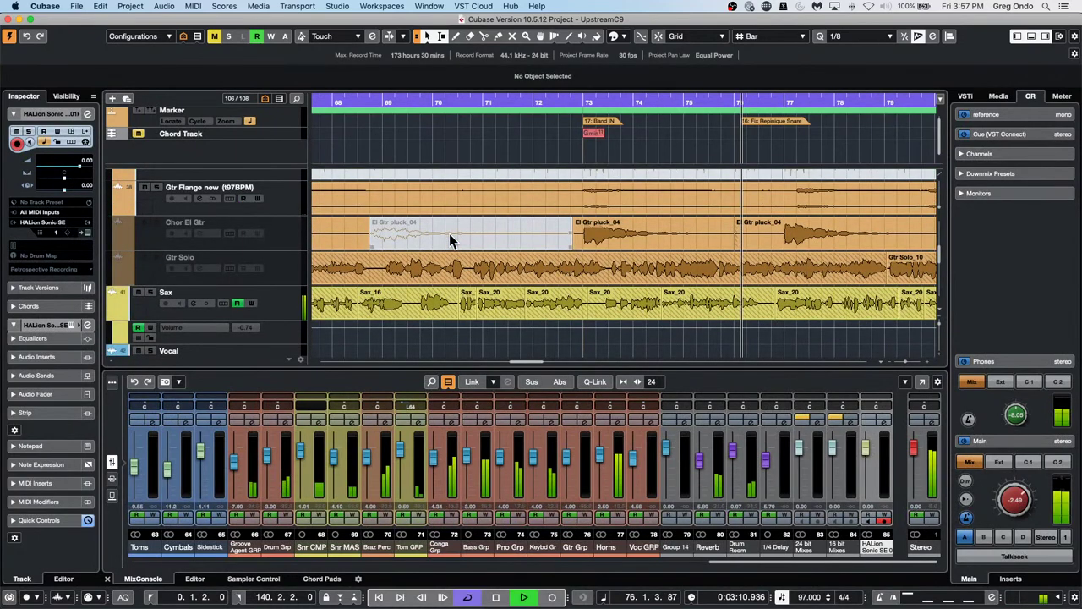
# - Solo the Gtr Flange new (t97BPM) track and raise the Control Room Main level to 1.71
pyautogui.scroll(1, 506, 245)
pyautogui.scroll(1, 506, 245)
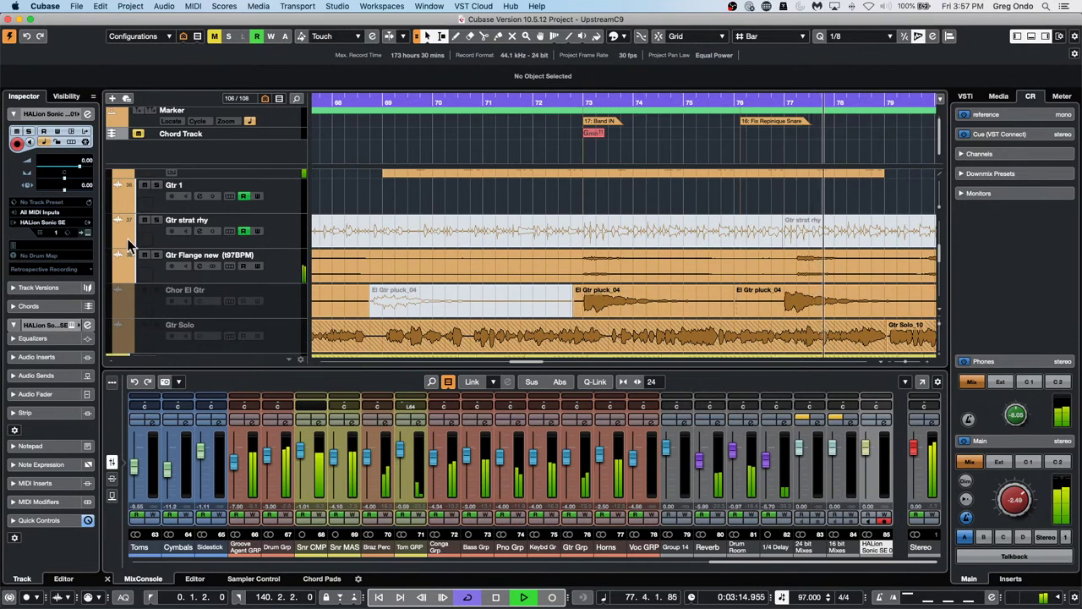
pyautogui.click(156, 256)
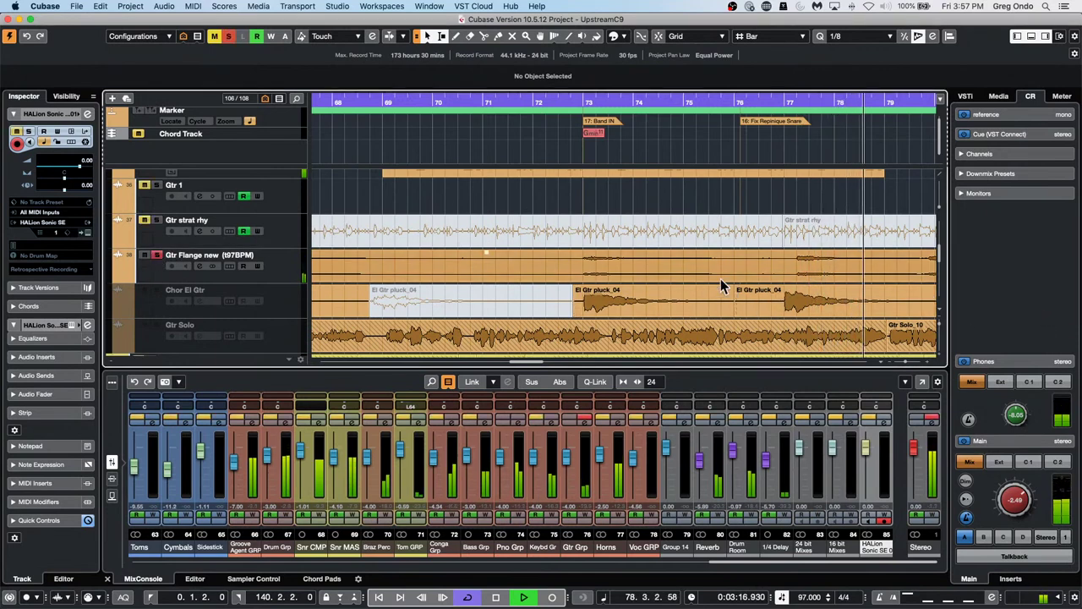
pyautogui.scroll(4, 1008, 505)
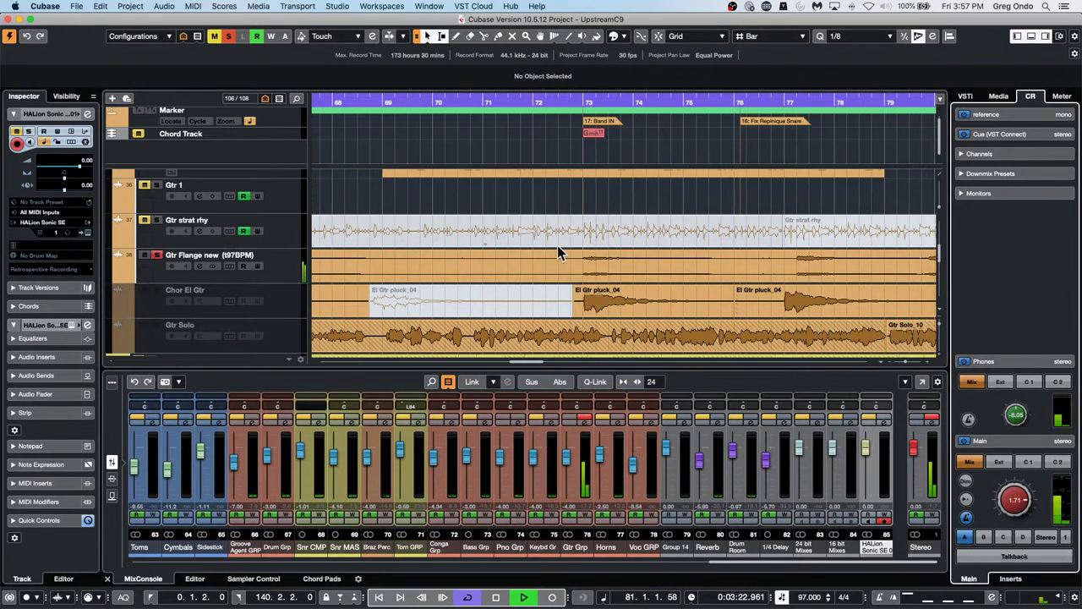
# - Select the Gtr Flange new track and its audio event, and move playback to bar 81
pyautogui.scroll(-2, 561, 250)
pyautogui.scroll(2, 567, 256)
pyautogui.scroll(-10, 567, 256)
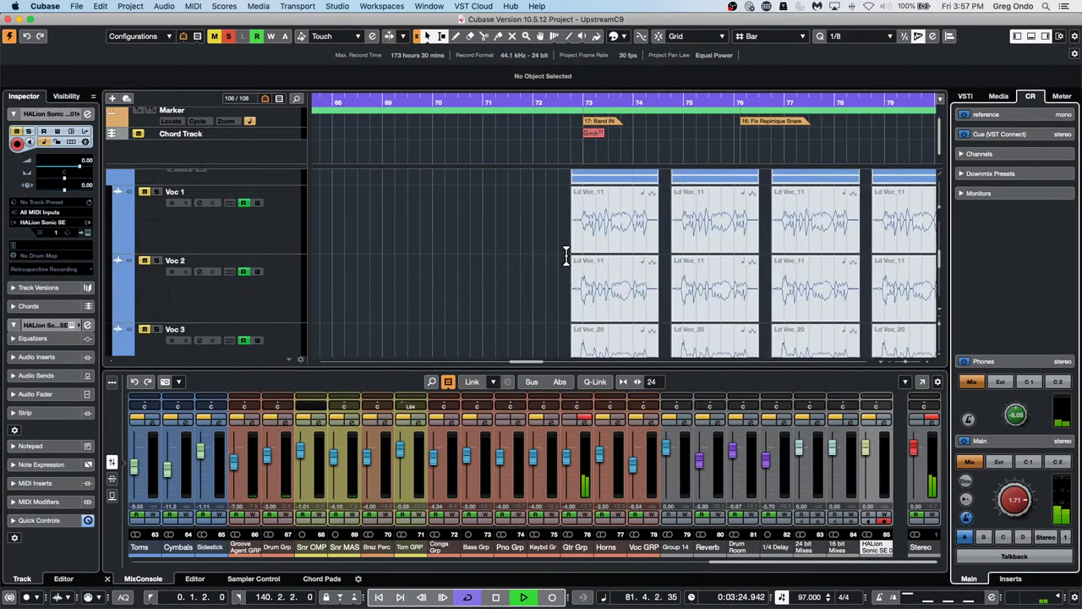
pyautogui.scroll(10, 566, 256)
pyautogui.scroll(5, 568, 264)
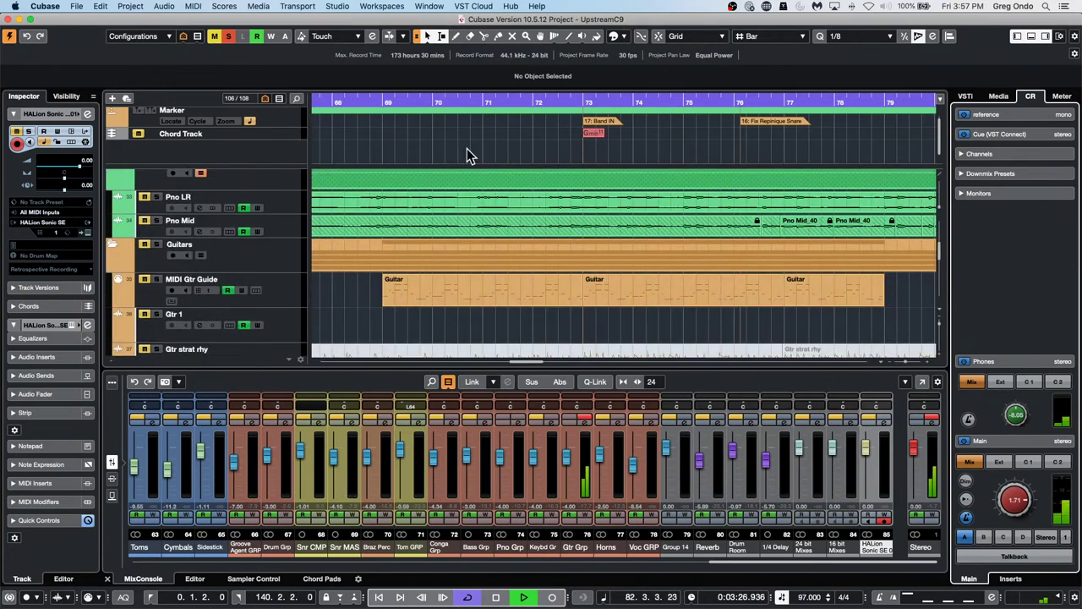
pyautogui.scroll(-10, 256, 272)
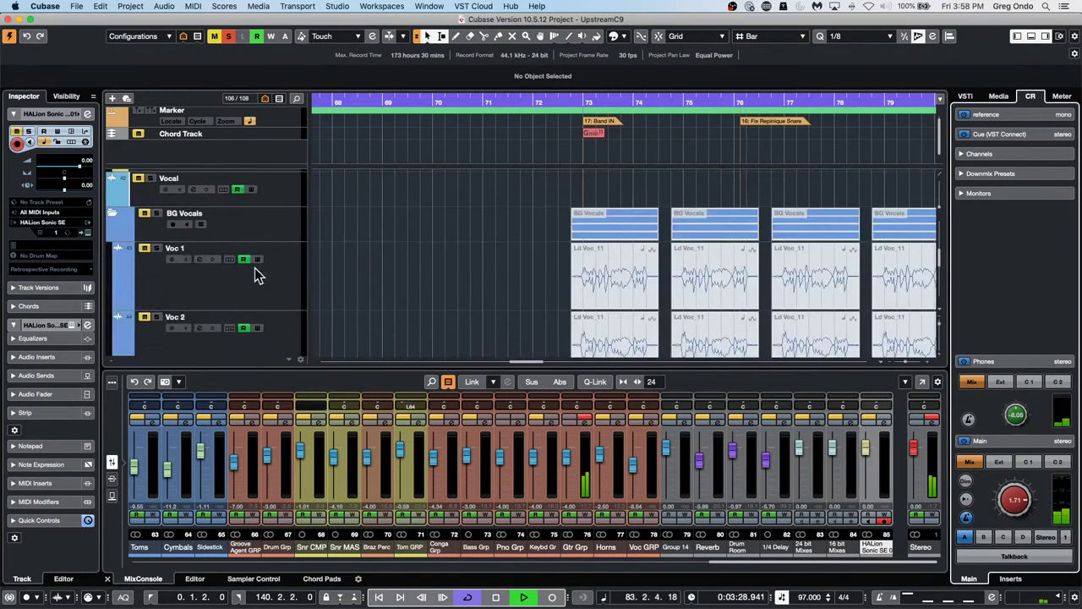
pyautogui.scroll(7, 255, 272)
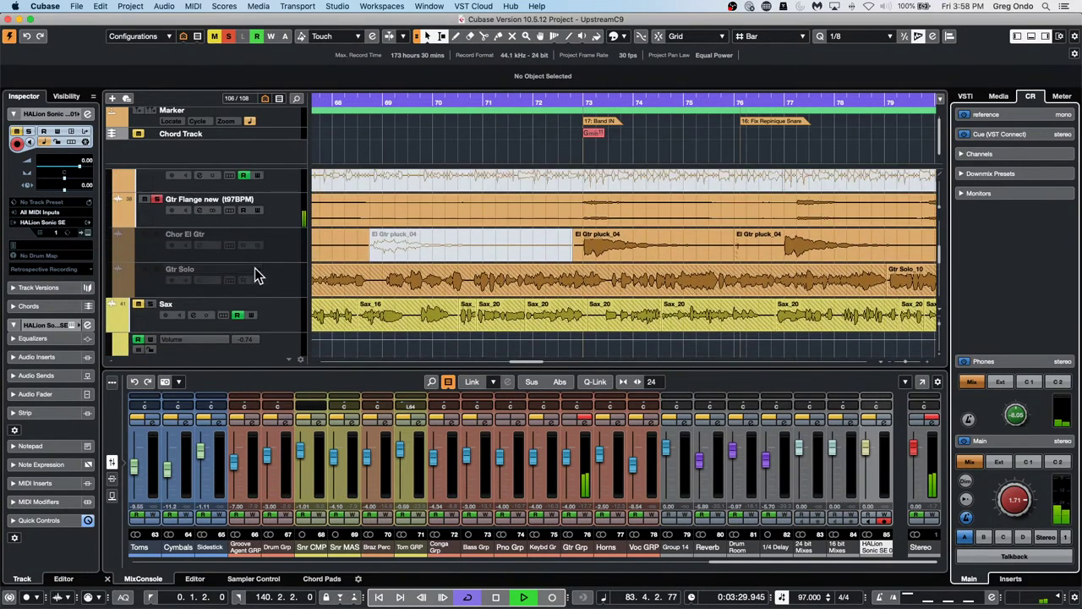
pyautogui.click(284, 218)
pyautogui.moveTo(456, 101); pyautogui.dragTo(464, 59)
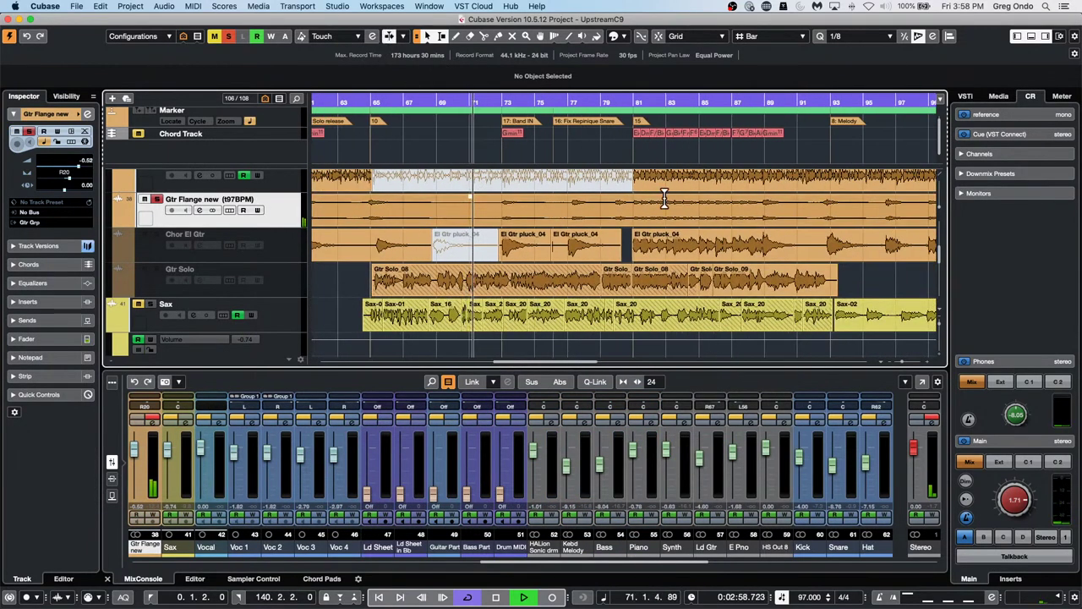
pyautogui.click(631, 100)
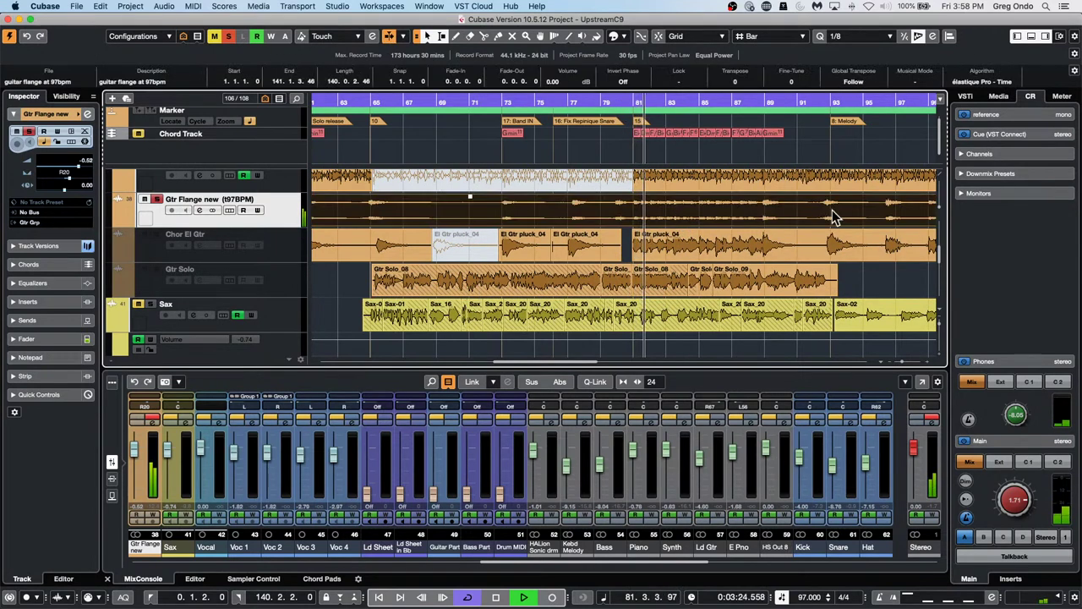
# - Audition the guitar flange event with Transpose set to 1, and return its Transpose to 0
pyautogui.scroll(-4, 747, 84)
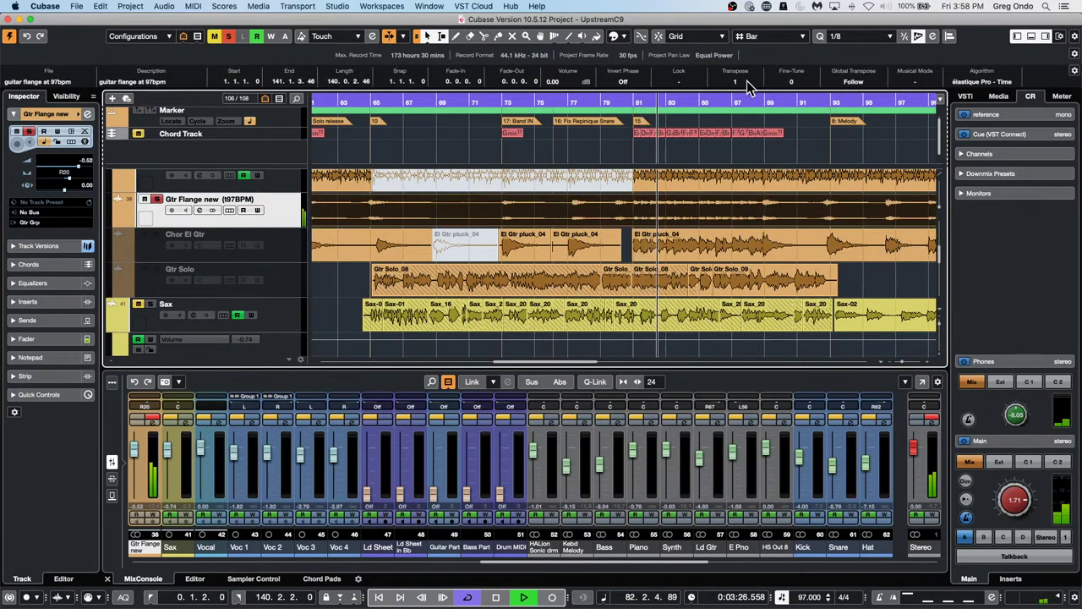
pyautogui.scroll(4, 746, 85)
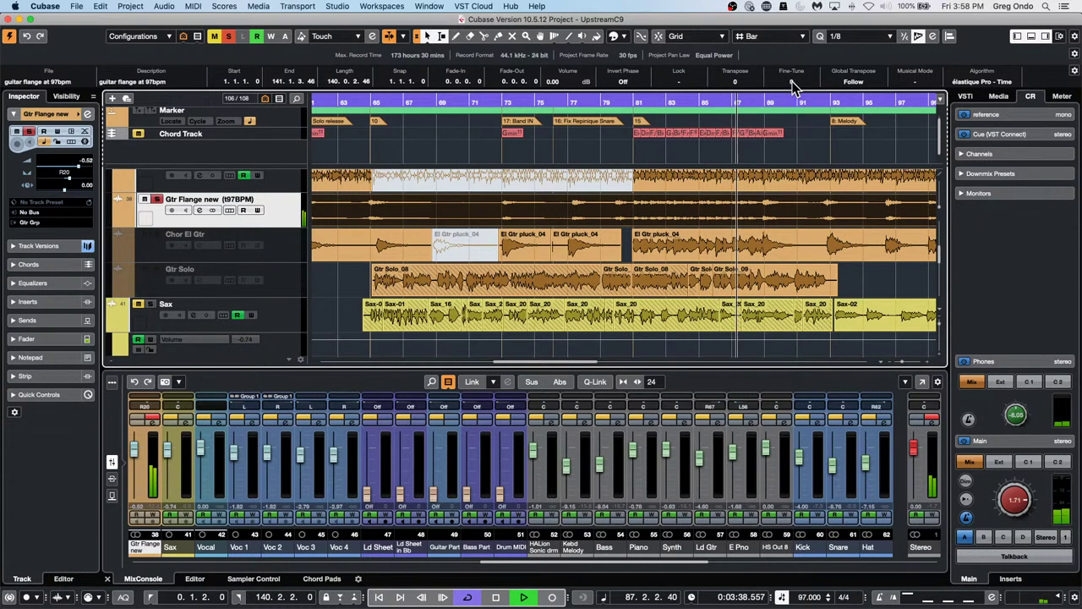
# - Audition the guitar flange event with Fine-Tune lowered to about -35 and raised to 50
pyautogui.scroll(-10, 793, 85)
pyautogui.scroll(5, 793, 86)
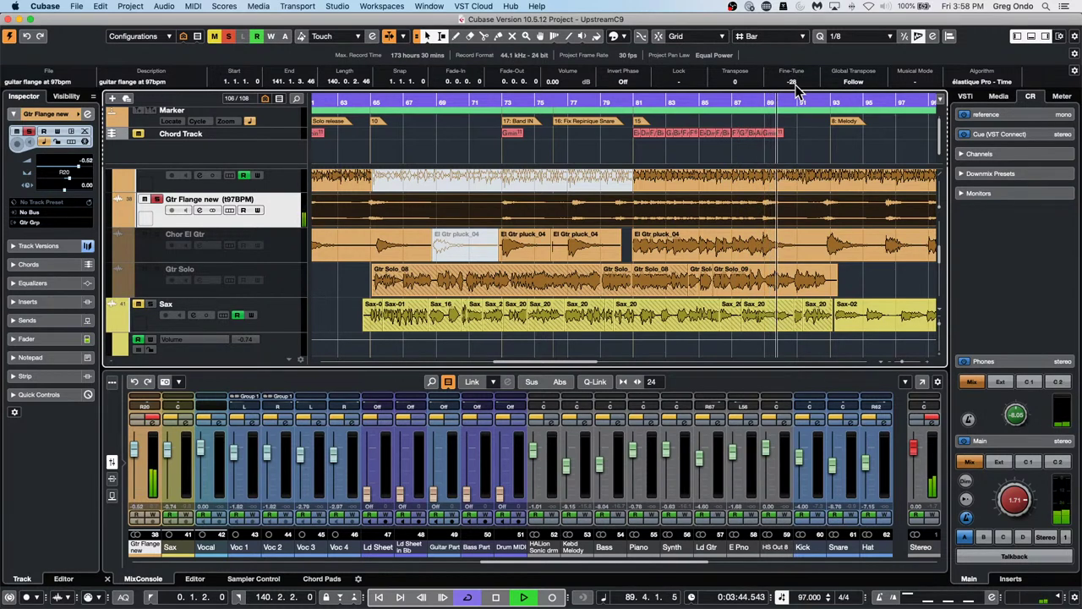
pyautogui.scroll(-13, 795, 85)
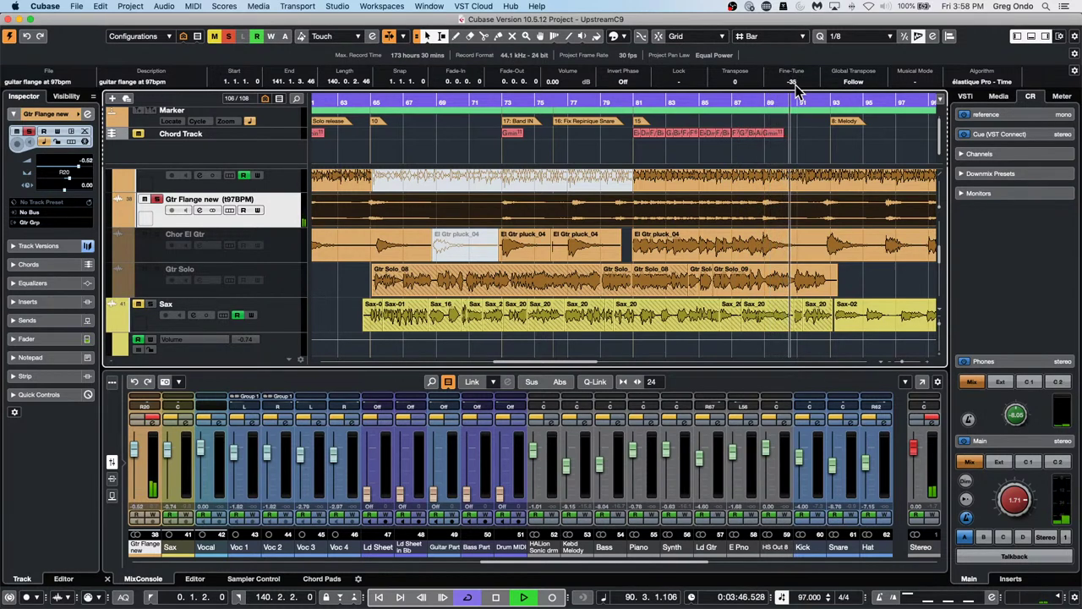
pyautogui.scroll(7, 796, 86)
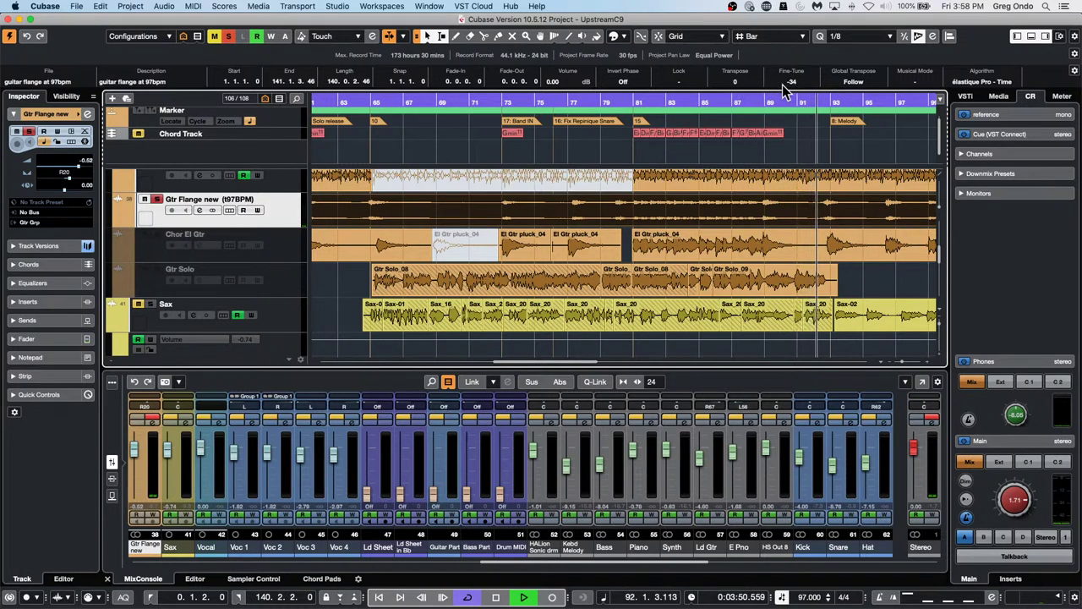
pyautogui.scroll(16, 796, 85)
pyautogui.scroll(20, 795, 85)
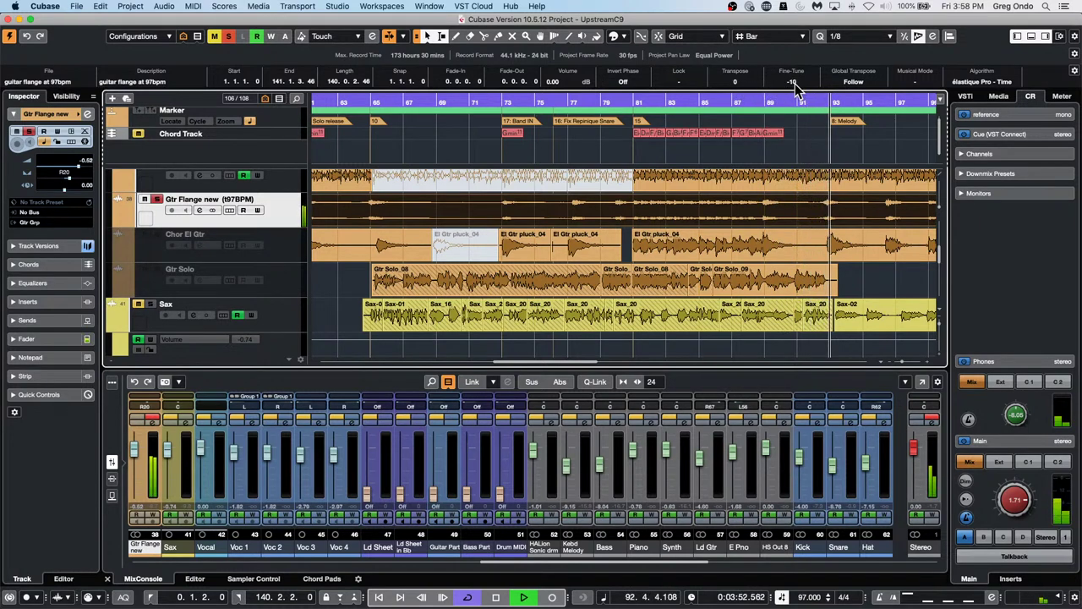
pyautogui.scroll(20, 794, 86)
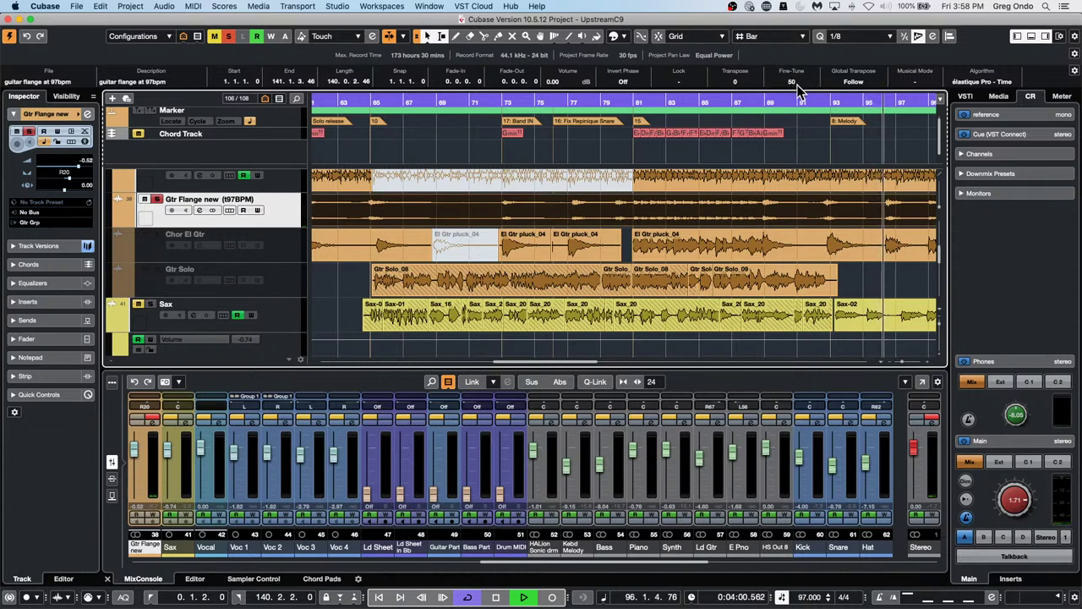
# - Return the guitar flange event's Fine-Tune to 0 and stop playback
pyautogui.scroll(-7, 797, 83)
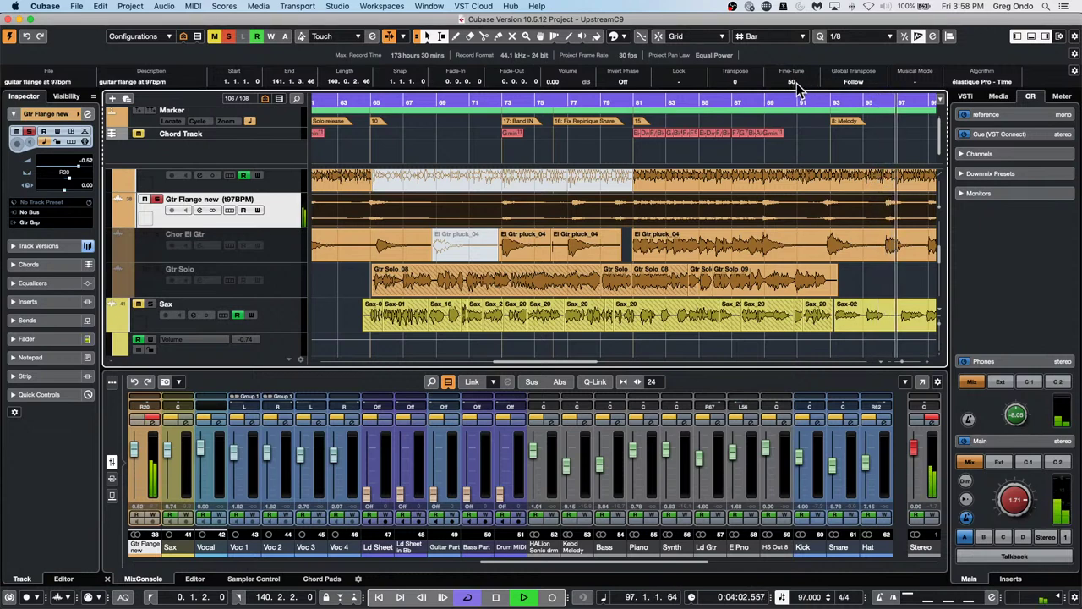
pyautogui.scroll(-20, 796, 85)
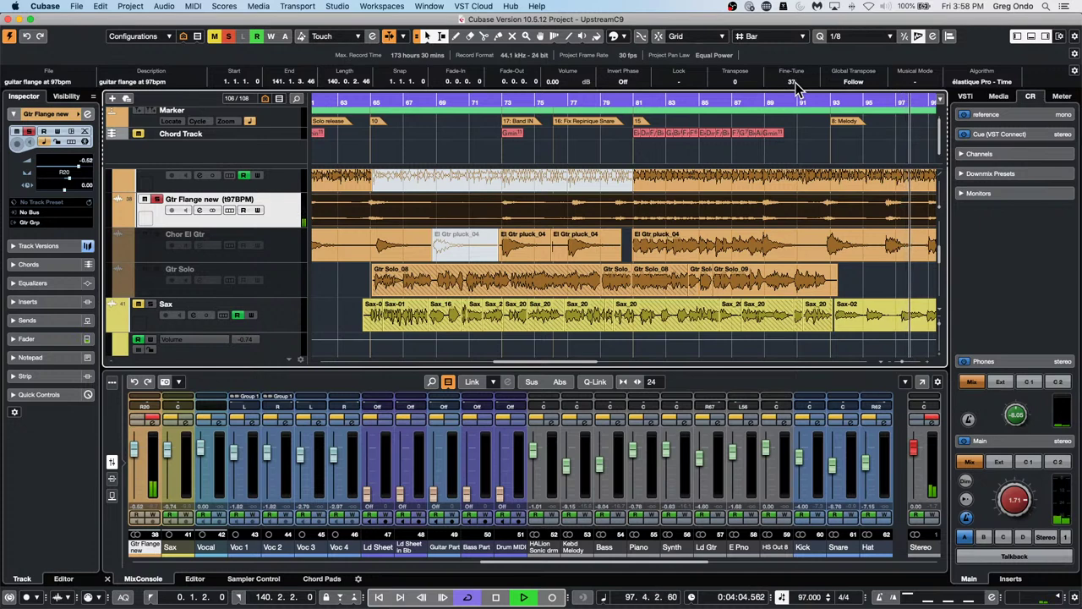
pyautogui.scroll(-20, 793, 87)
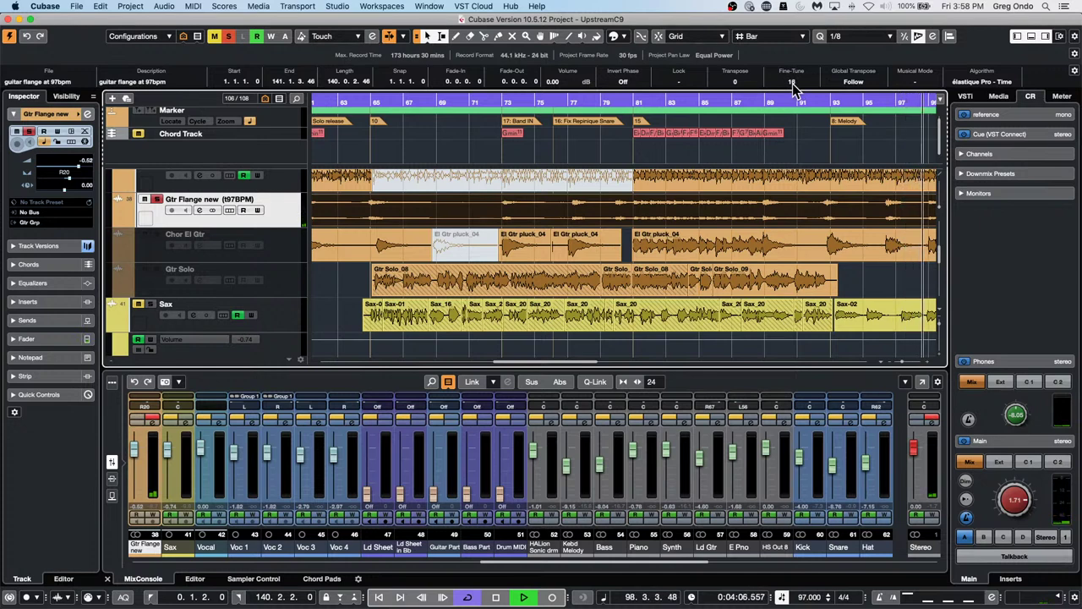
pyautogui.scroll(-11, 793, 88)
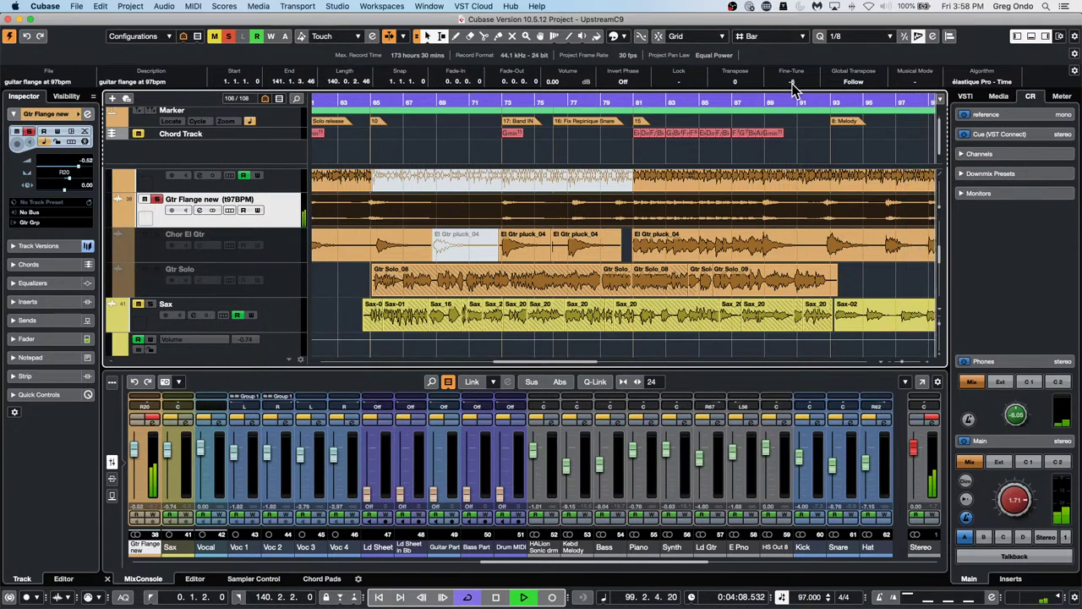
pyautogui.scroll(-6, 794, 88)
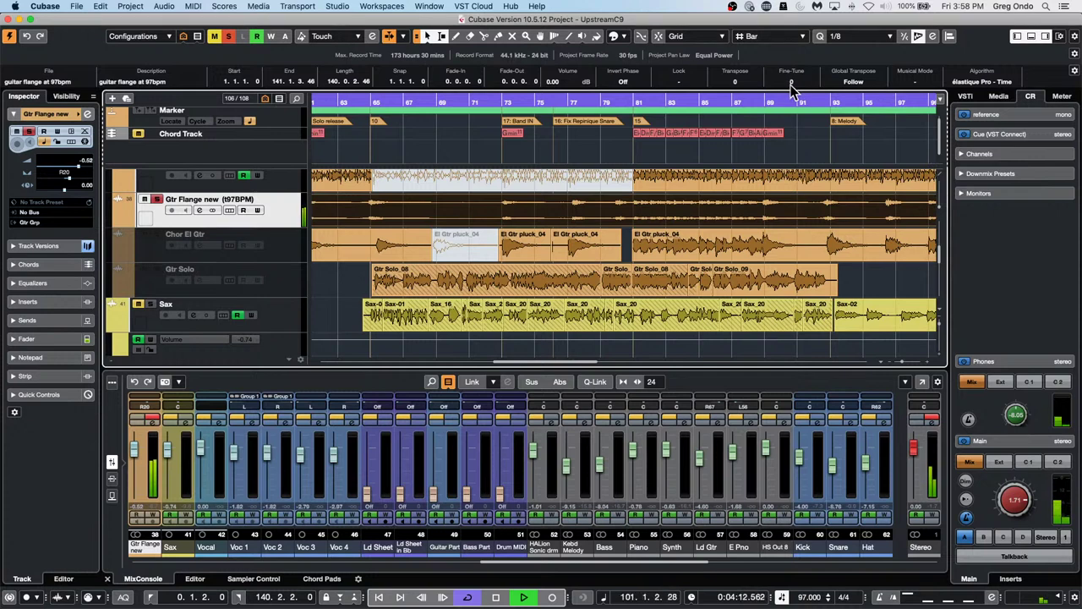
pyautogui.click(496, 596)
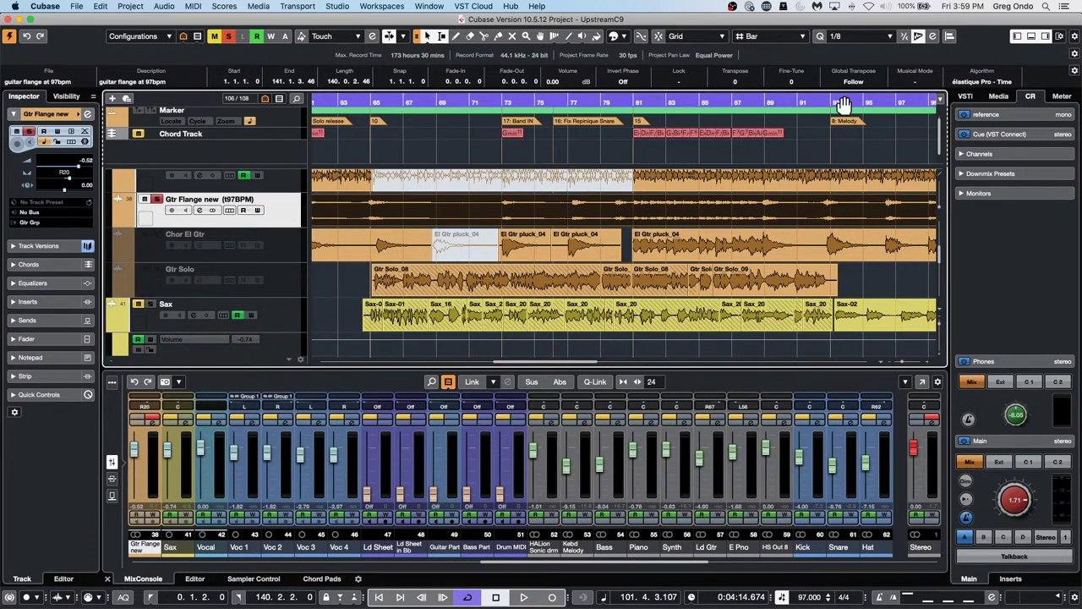
# - Show the VST instruments and open HALion Sonic SE from slot 1, with its window moved over the track list
pyautogui.click(964, 95)
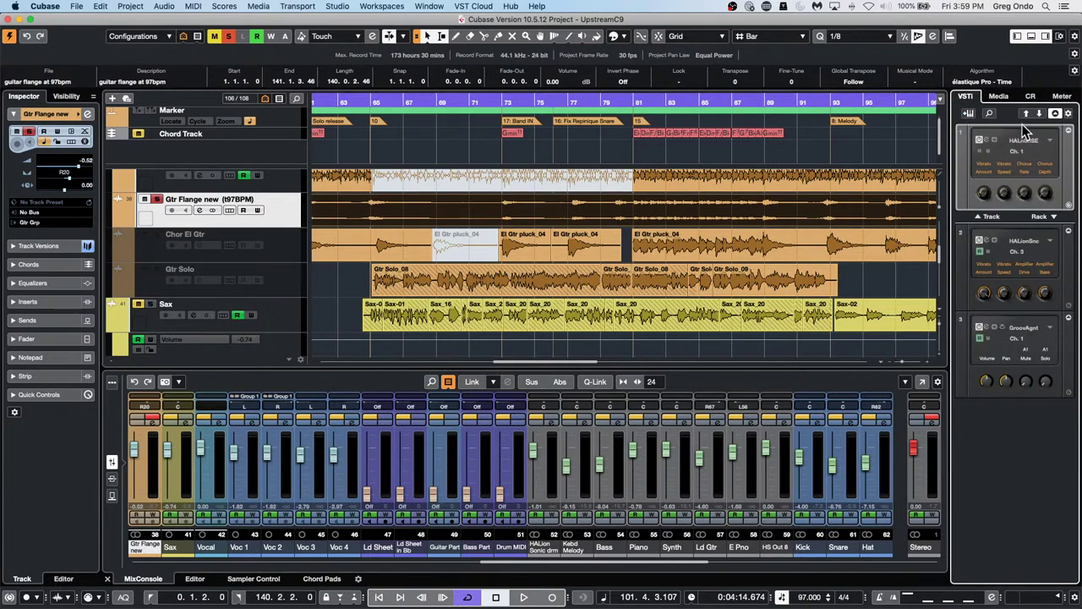
pyautogui.click(980, 140)
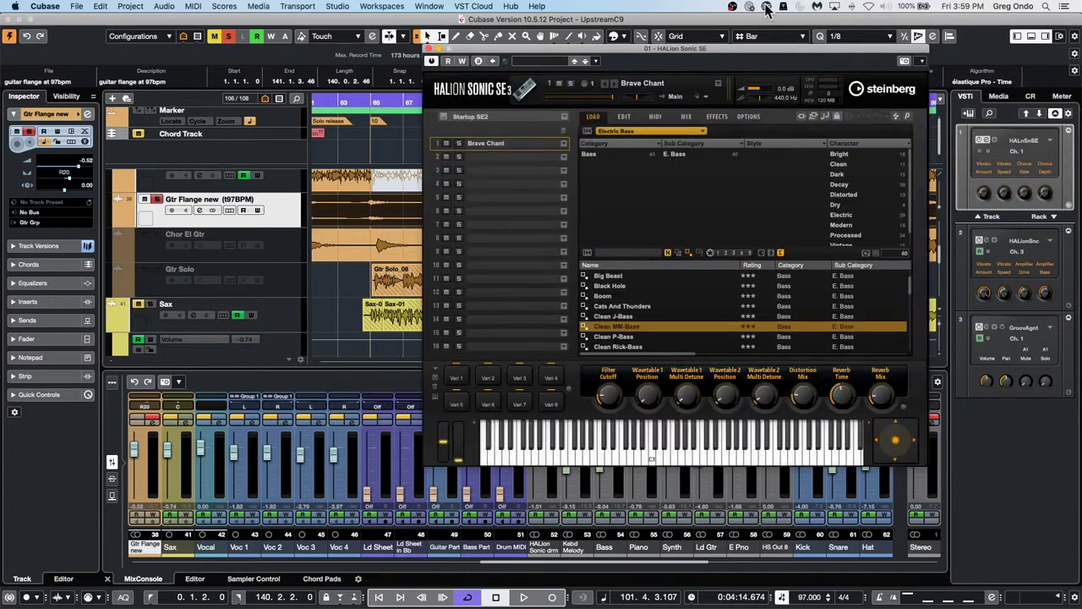
pyautogui.moveTo(699, 46); pyautogui.dragTo(450, 46)
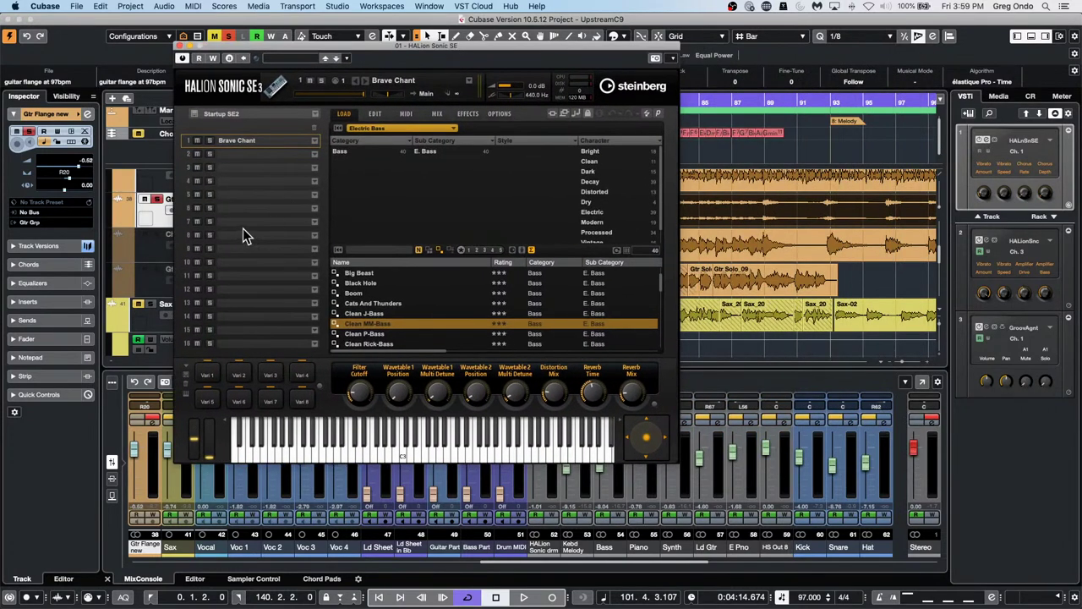
# - Open HALion Sonic SE's master tuning value for editing, and close the instrument window
pyautogui.doubleClick(537, 96)
pyautogui.press('Return')
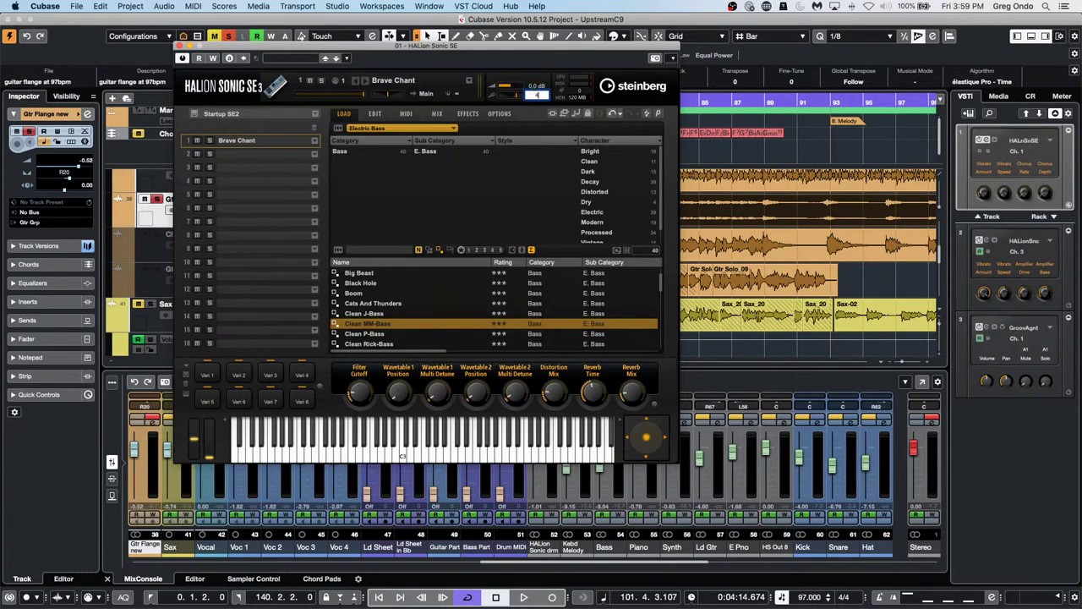
pyautogui.press('Return')
pyautogui.click(179, 47)
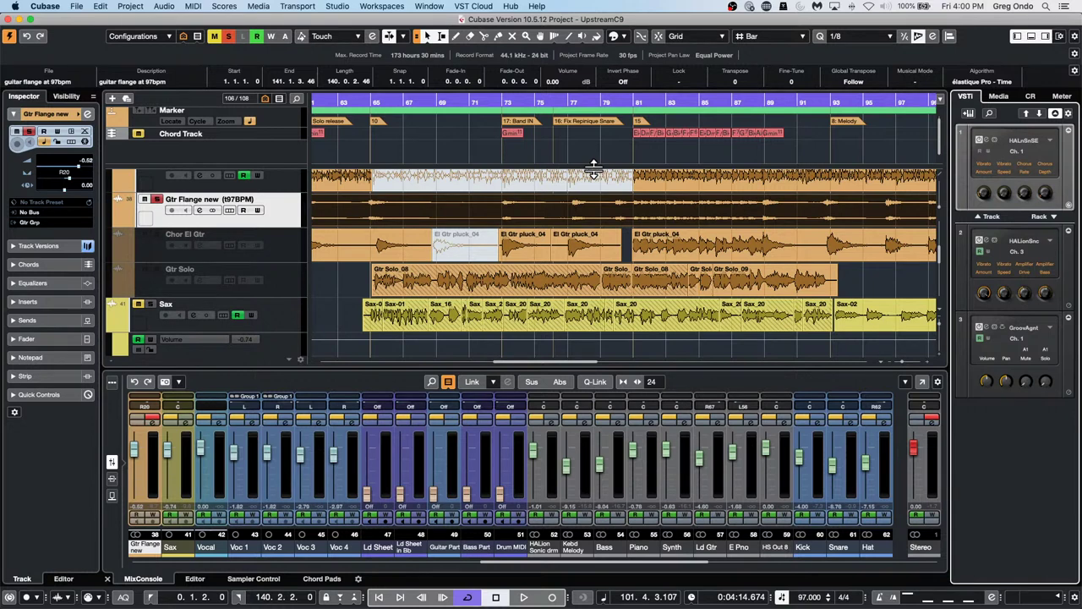
# - Add an instrument track with No VST Instrument directly below the Gtr Solo track
pyautogui.rightClick(288, 314)
pyautogui.click(285, 268)
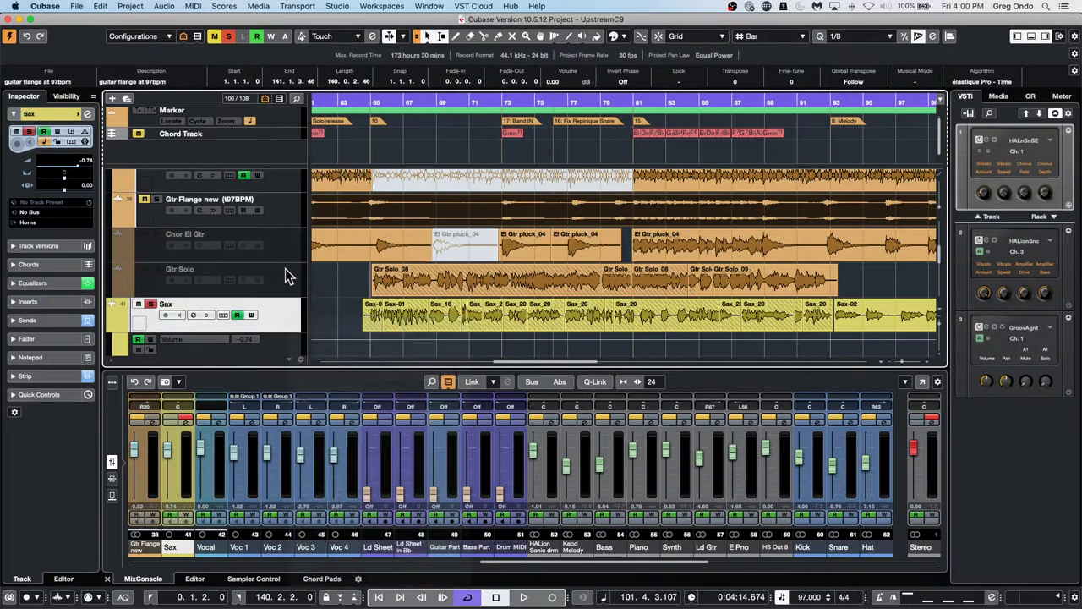
pyautogui.rightClick(286, 272)
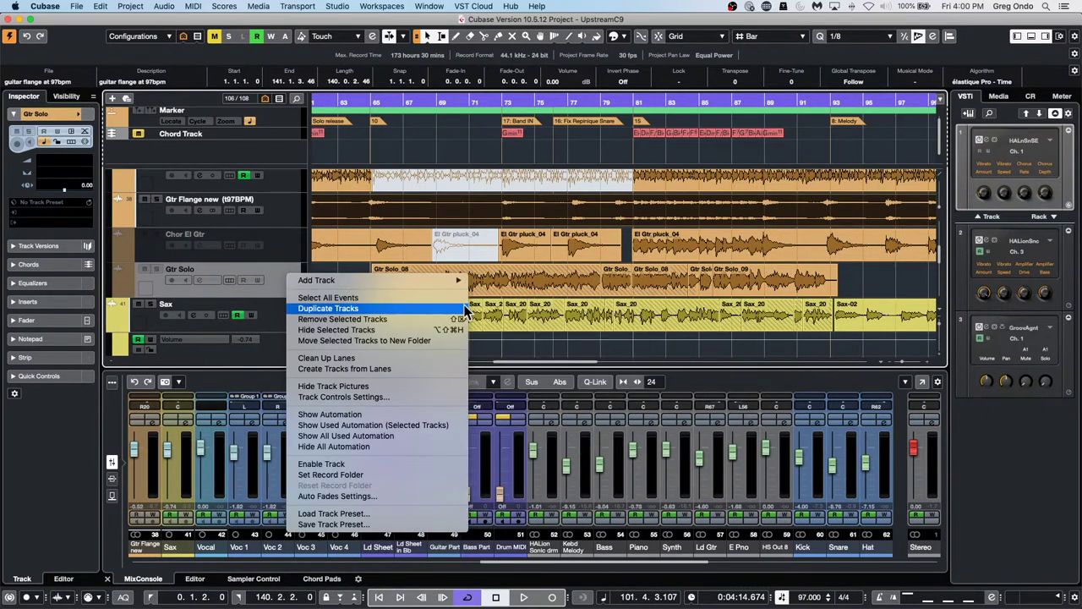
pyautogui.click(519, 297)
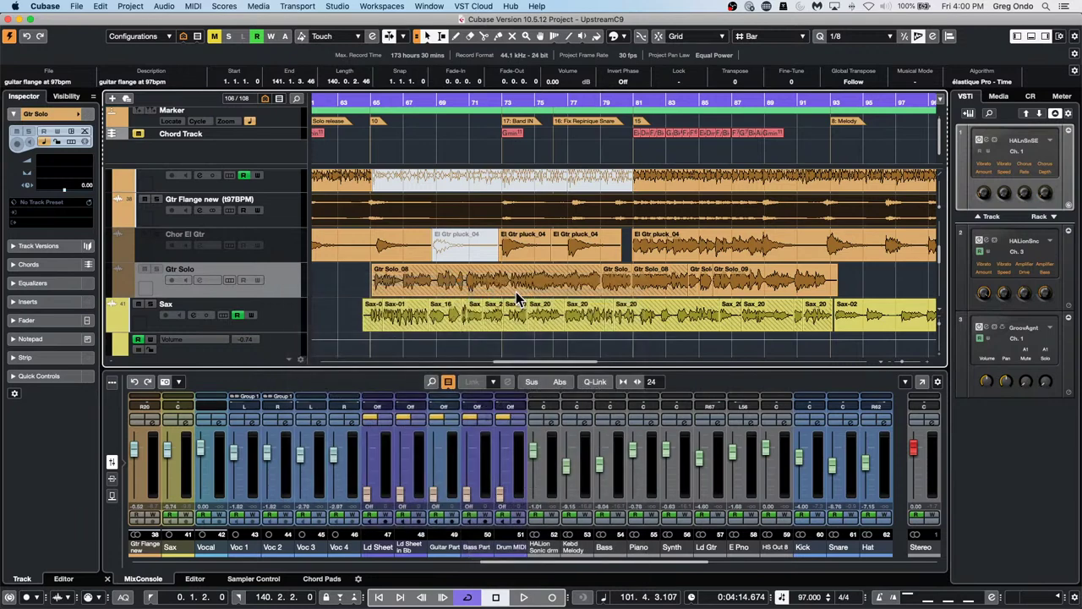
pyautogui.click(580, 210)
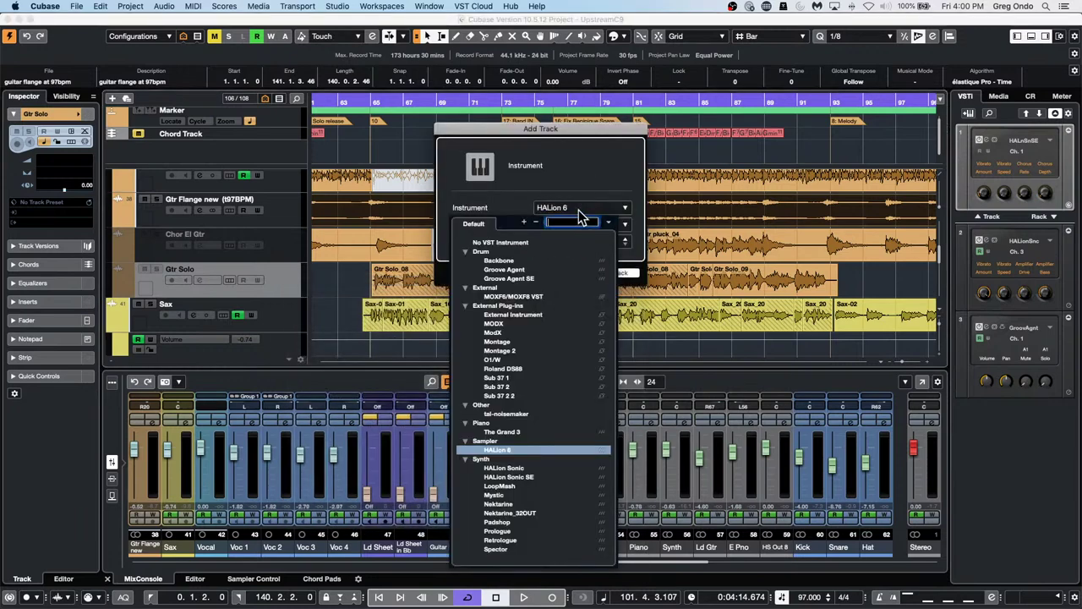
pyautogui.click(500, 242)
pyautogui.click(624, 275)
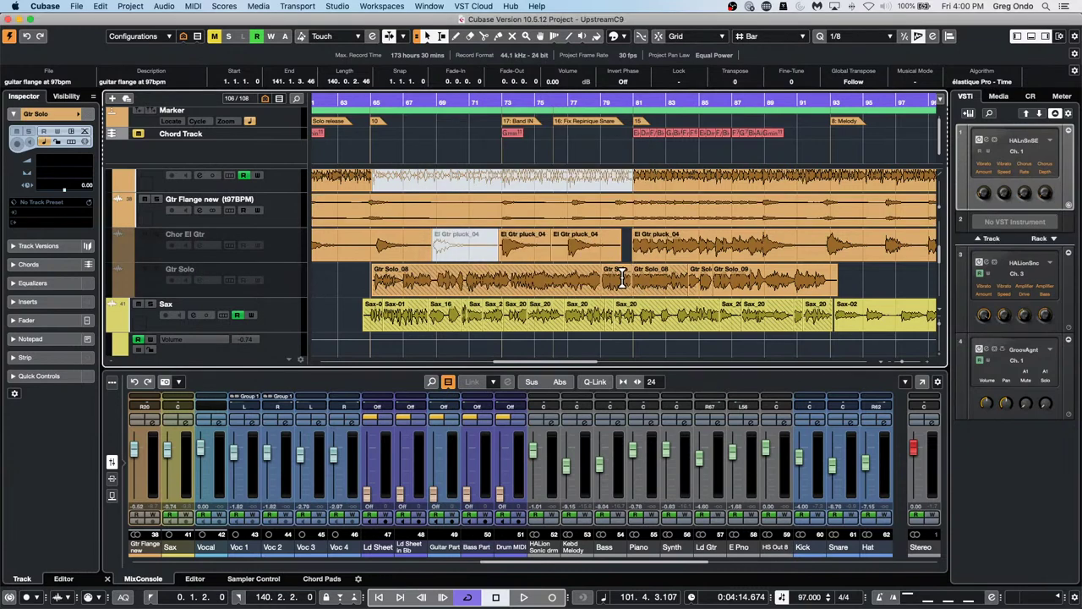
# - Draw a MIDI part on Instrument Track 01 from about bar 65 to bar 98
pyautogui.rightClick(431, 311)
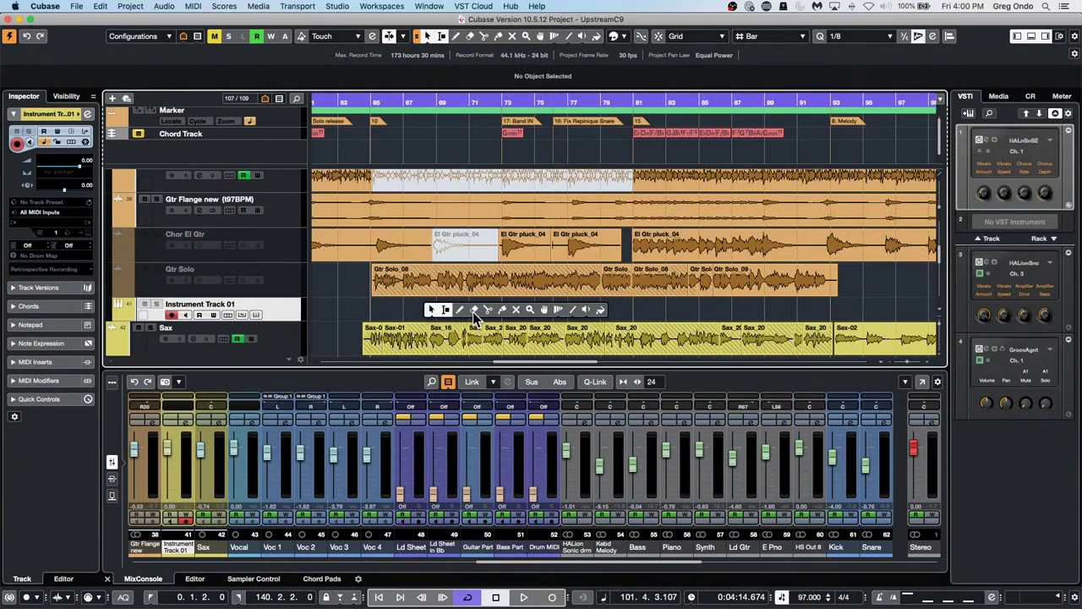
pyautogui.click(462, 310)
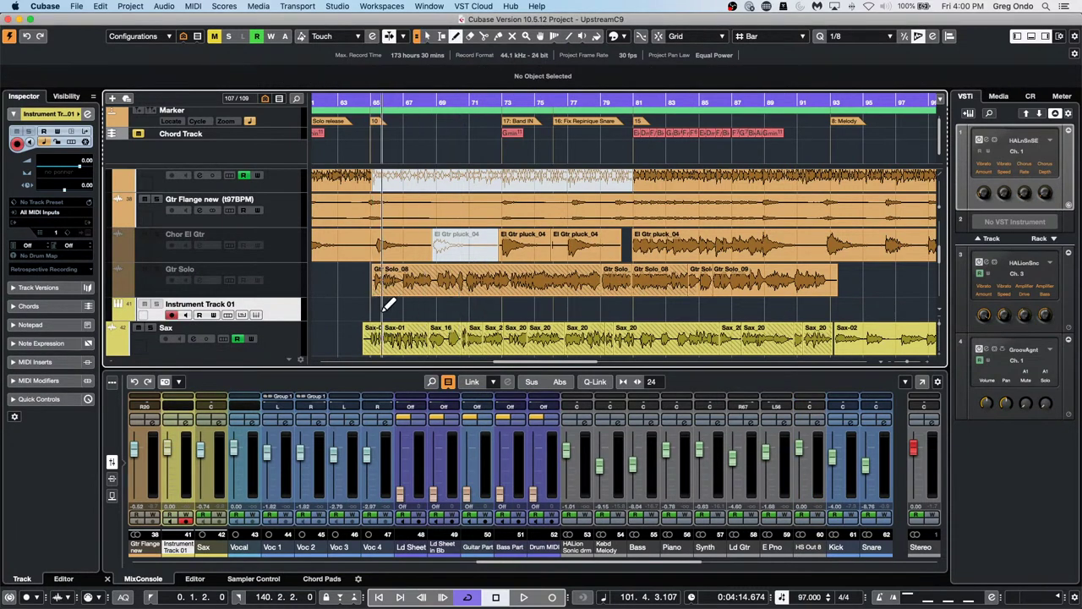
pyautogui.moveTo(383, 311); pyautogui.dragTo(914, 310)
pyautogui.press('1')
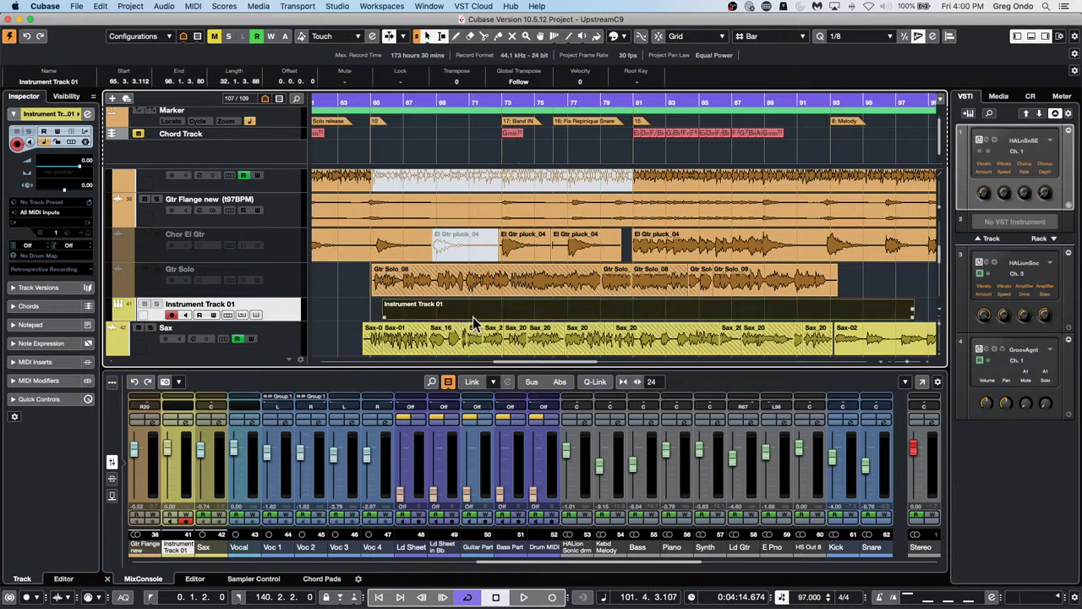
# - Delete the drawn part on Instrument Track 01 and undo the deletion
pyautogui.click(472, 307)
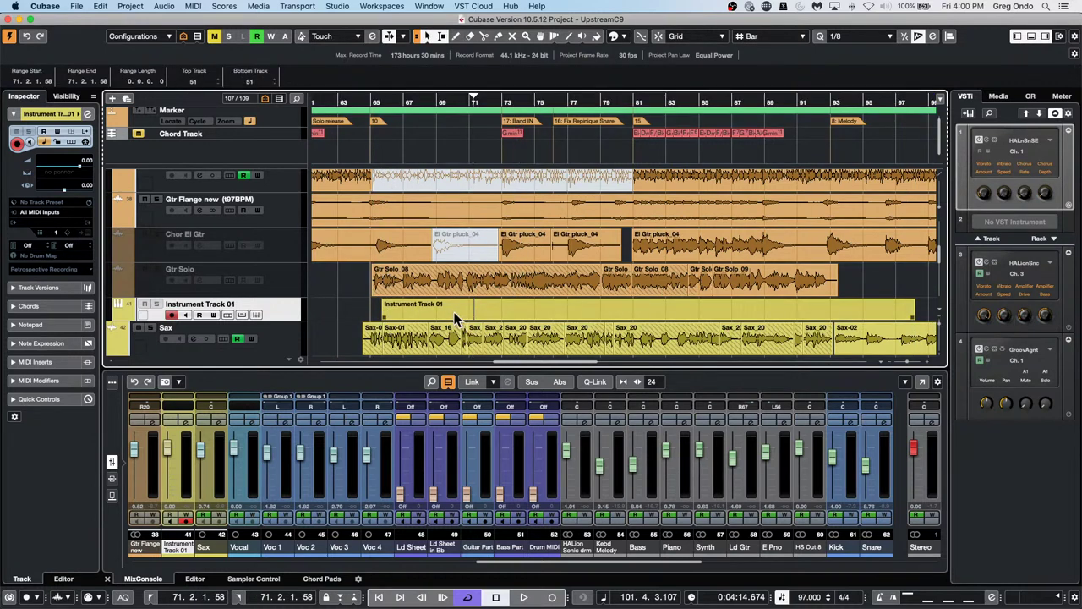
pyautogui.click(454, 312)
pyautogui.press('Delete')
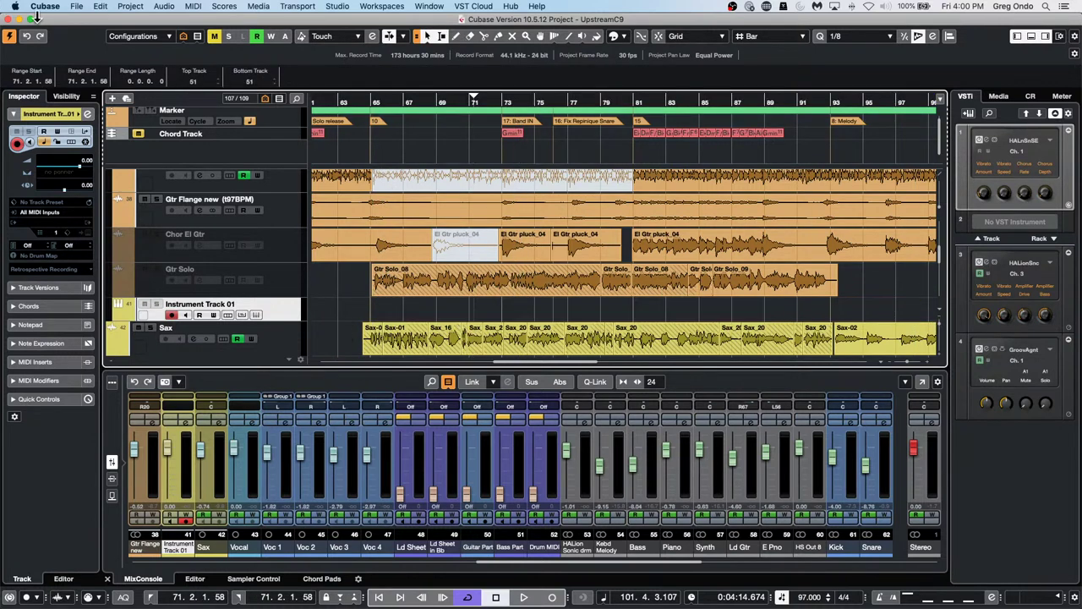
pyautogui.press('super+z')
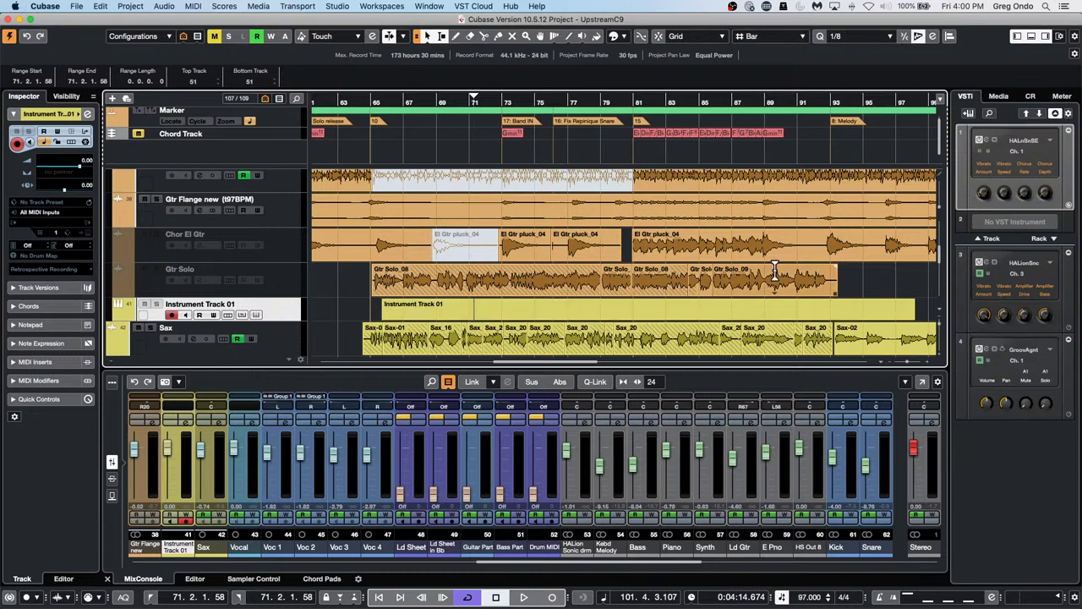
# - Open the Instrument Track 01 part in the Key Editor and set its quantize value to 1/4
pyautogui.doubleClick(511, 309)
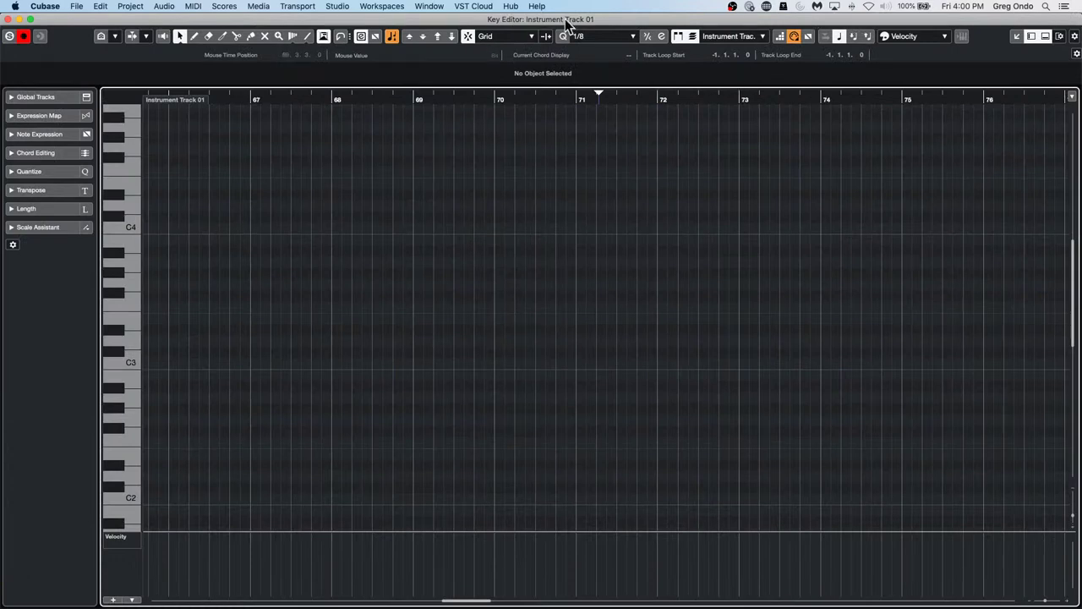
pyautogui.click(581, 37)
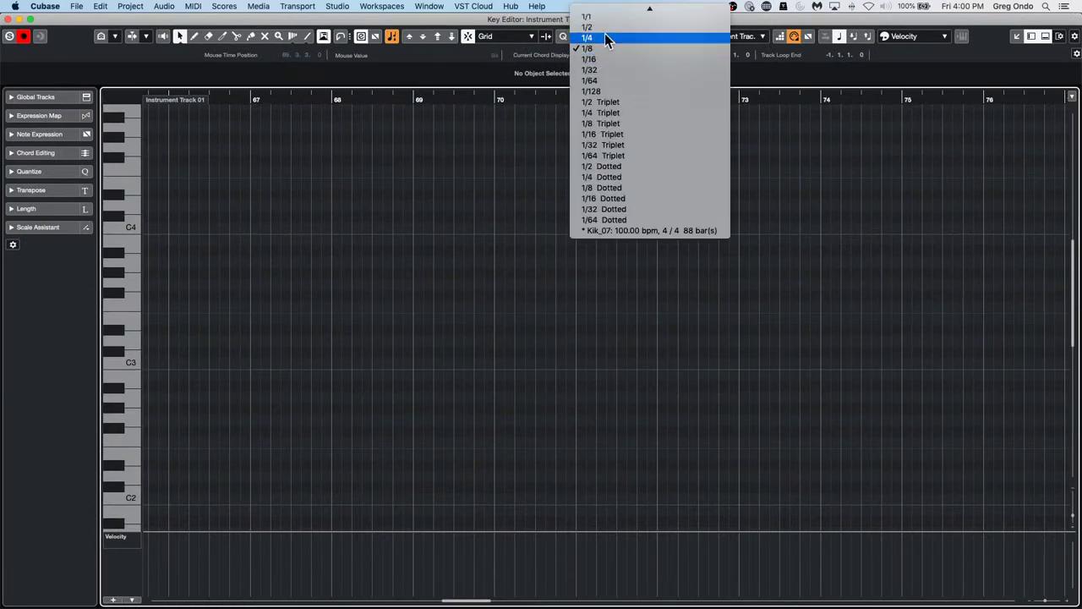
pyautogui.click(604, 38)
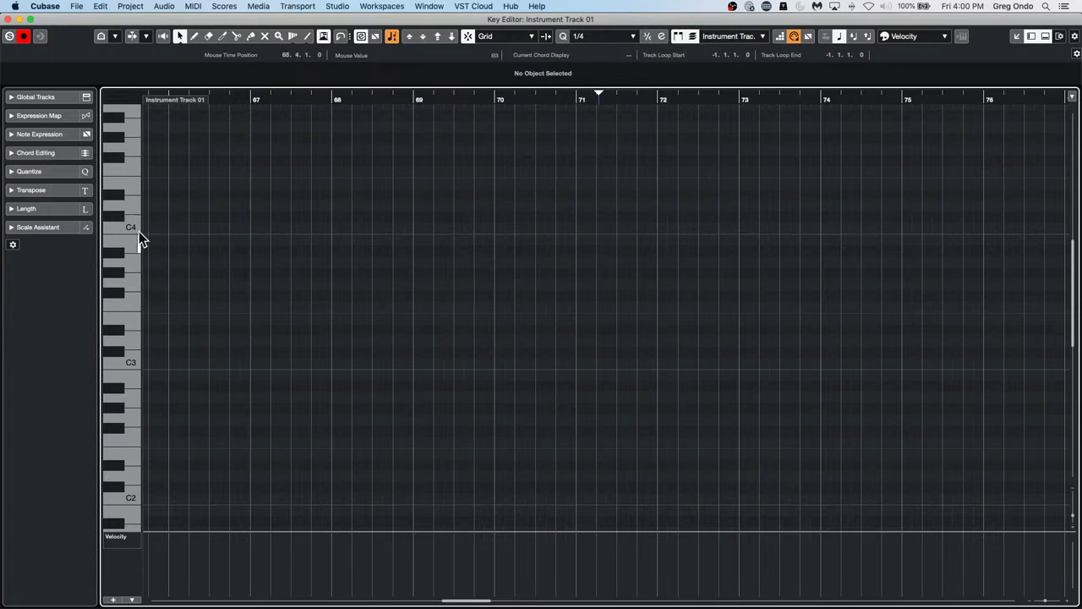
# - Paint a rising run of quarter notes with the Paint tool from G2 in bar 66 up to Ab4 in bar 74
pyautogui.rightClick(254, 219)
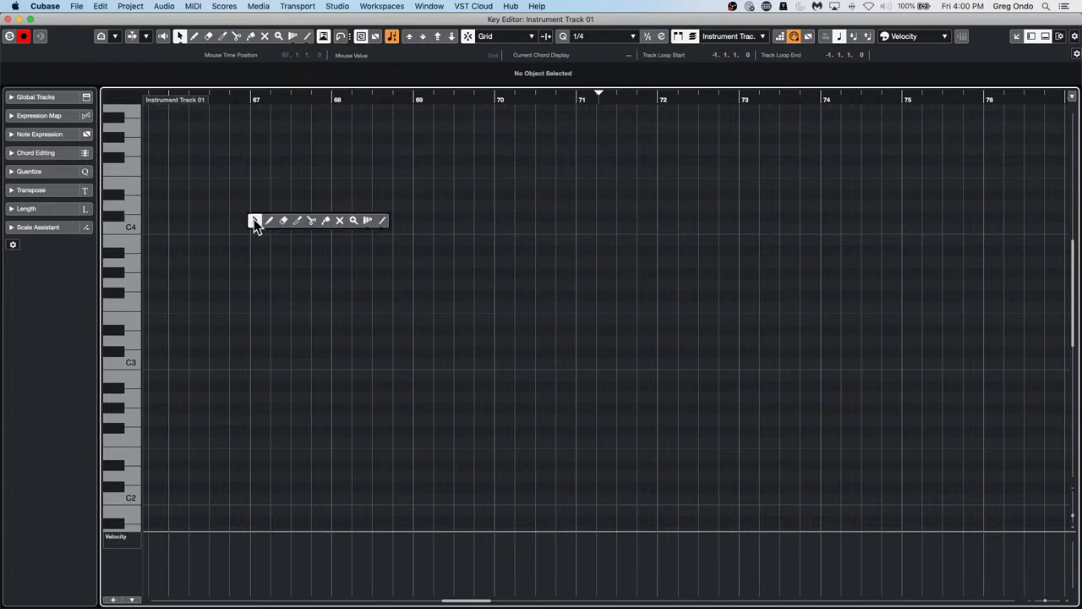
pyautogui.click(381, 224)
pyautogui.rightClick(381, 225)
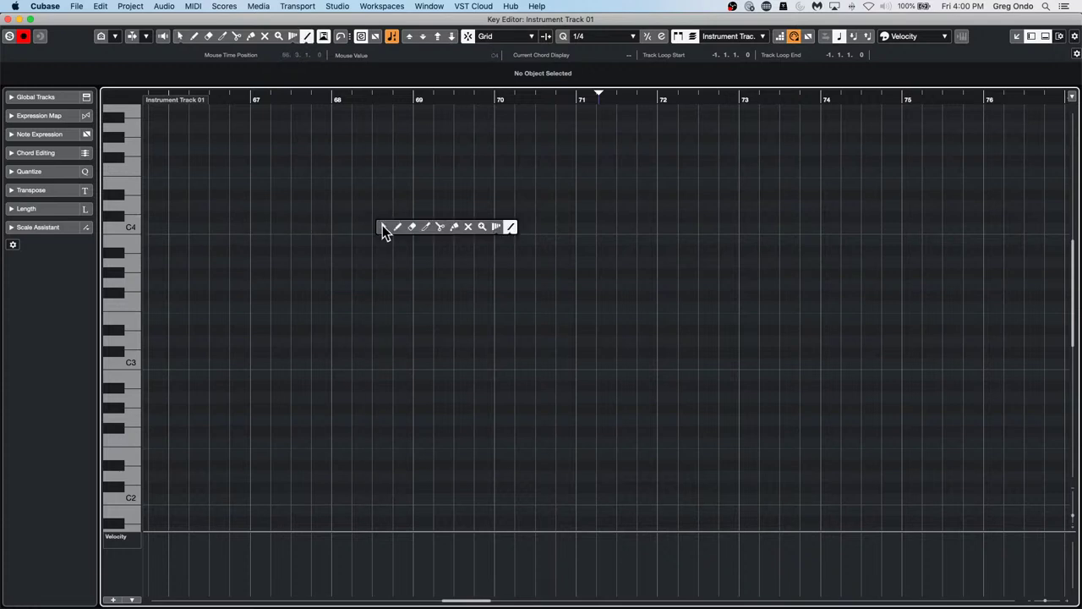
pyautogui.click(515, 231)
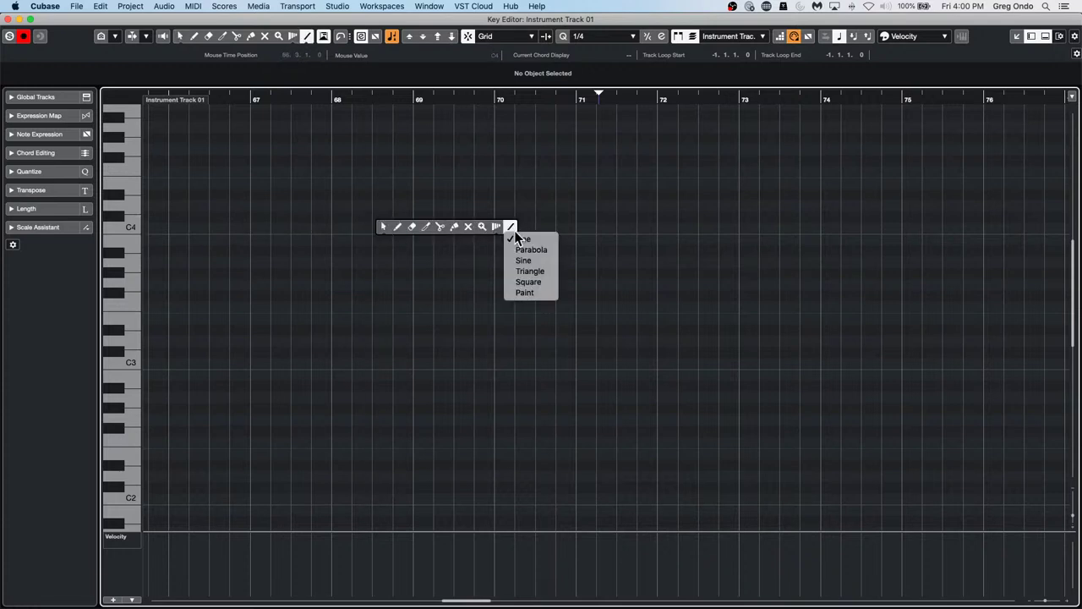
pyautogui.click(525, 294)
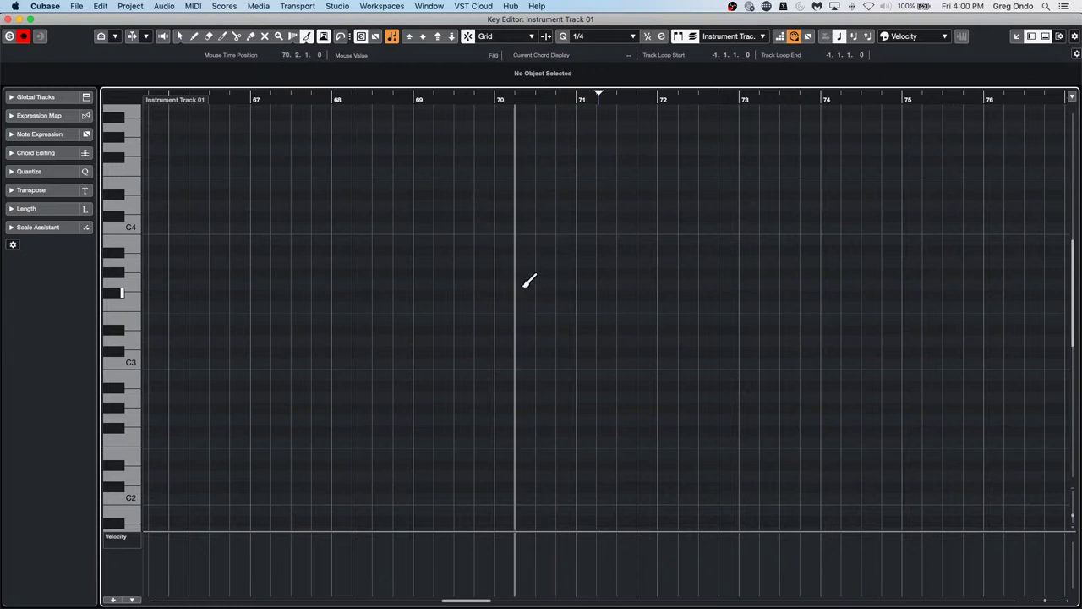
pyautogui.moveTo(207, 412); pyautogui.dragTo(882, 138)
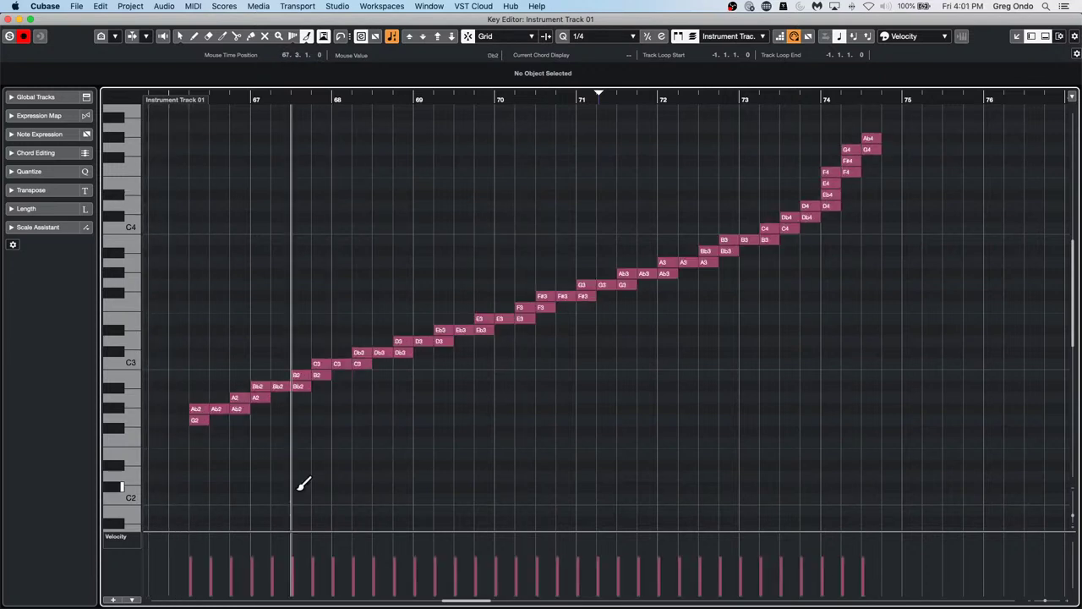
# - Undo the rising run of painted quarter notes
pyautogui.moveTo(561, 601)
pyautogui.press('super+z')
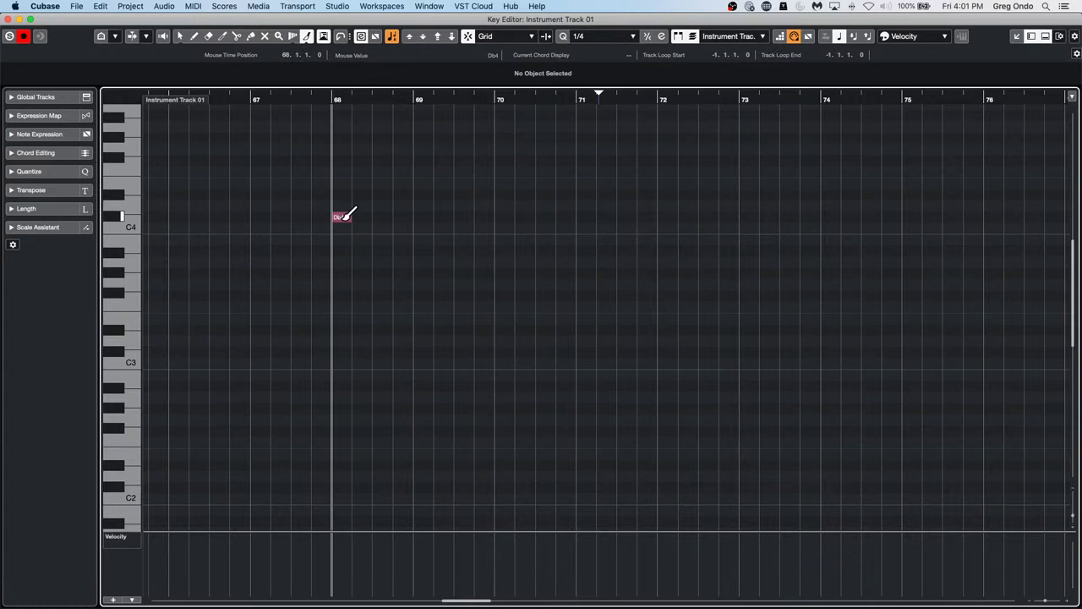
# - Try to paint a straight row of quarter notes on C4 from bar 68 onward, and undo it
pyautogui.click(345, 217)
pyautogui.moveTo(338, 227)
pyautogui.mouseDown()
pyautogui.moveTo(611, 222)
pyautogui.moveTo(1074, 248)
pyautogui.mouseUp()
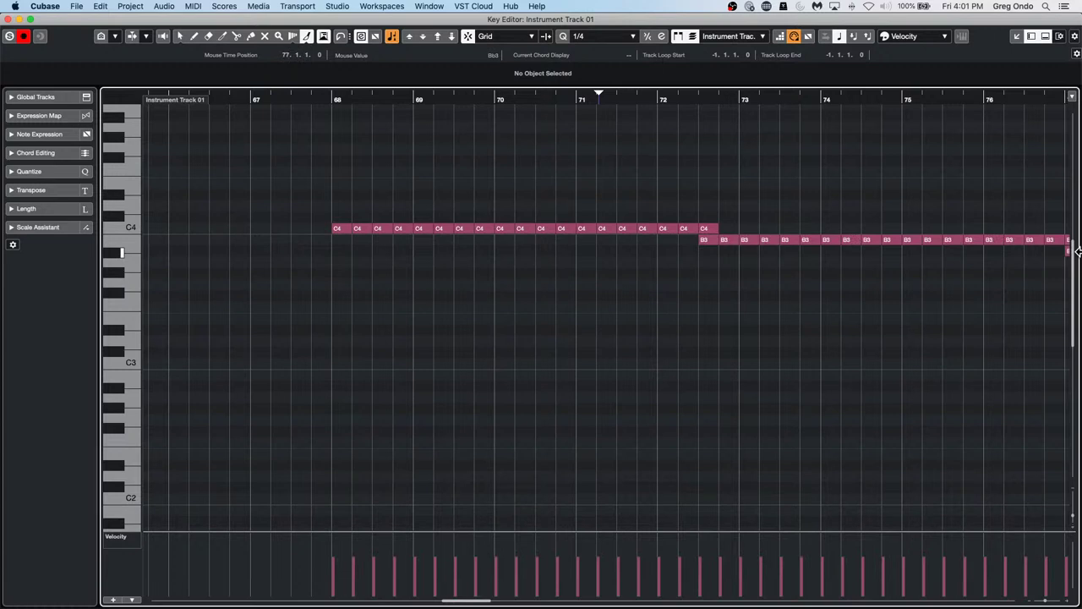
pyautogui.press('super+z')
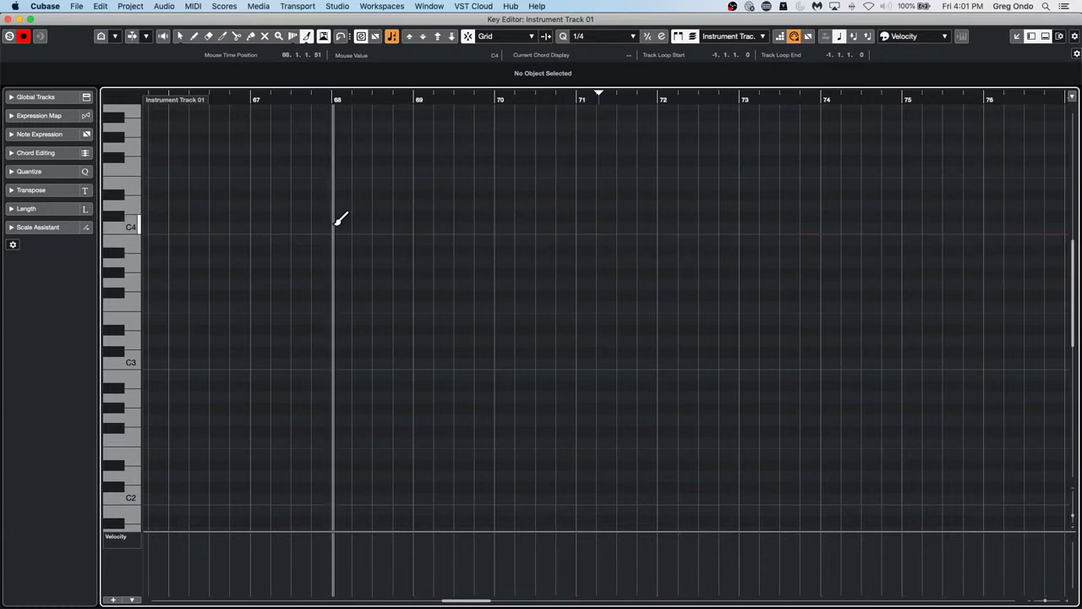
# - Paint straight rows of quarter notes on C4 from late bar 67, C3 from mid bar 73 and Ab3 from bar 72
pyautogui.moveTo(337, 223); pyautogui.dragTo(1077, 243)
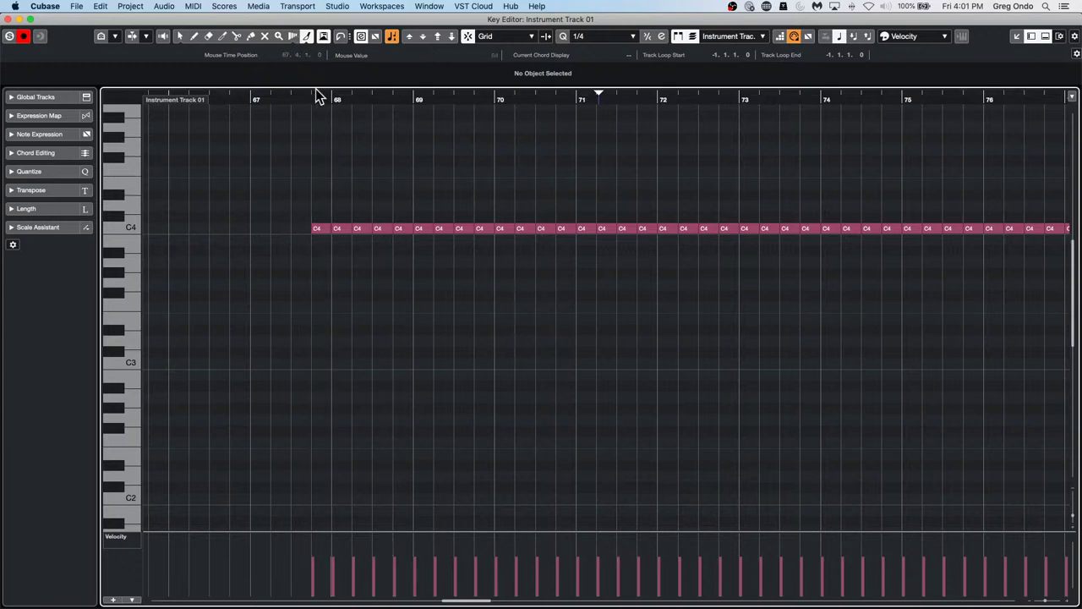
pyautogui.moveTo(317, 94); pyautogui.dragTo(321, 62)
pyautogui.moveTo(473, 362); pyautogui.dragTo(1068, 364)
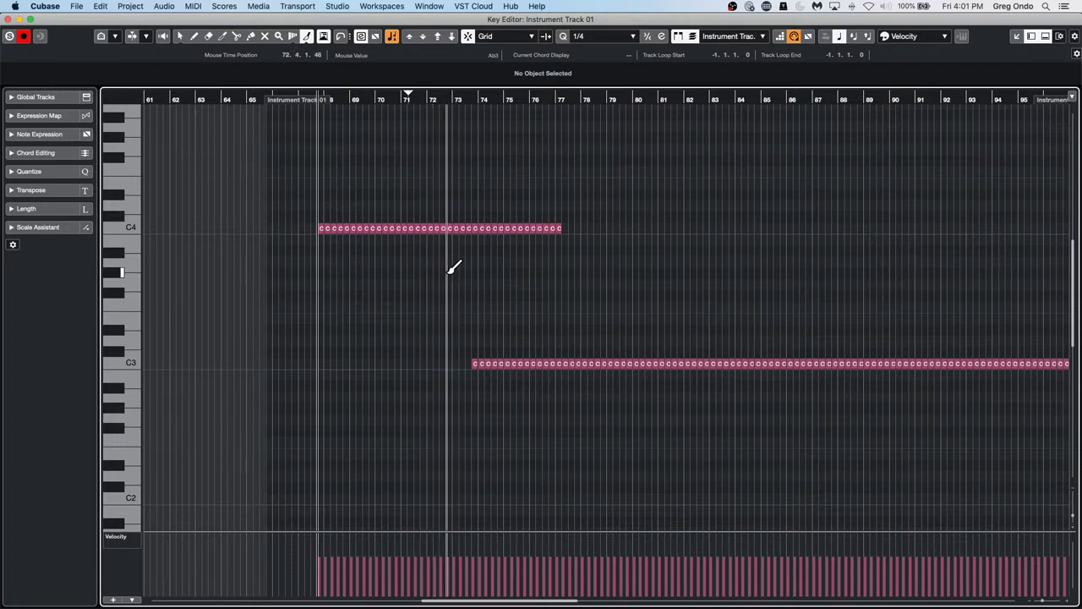
pyautogui.moveTo(443, 272); pyautogui.dragTo(1070, 348)
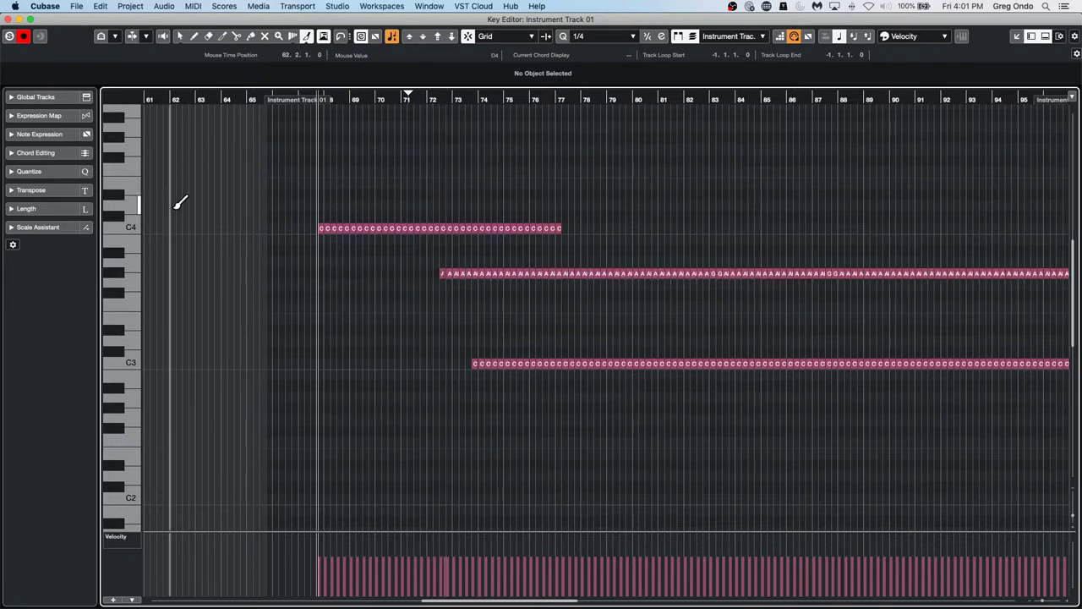
# - Undo the painted C4, C3 and Ab3 note rows and close the Key Editor
pyautogui.press('super+space')
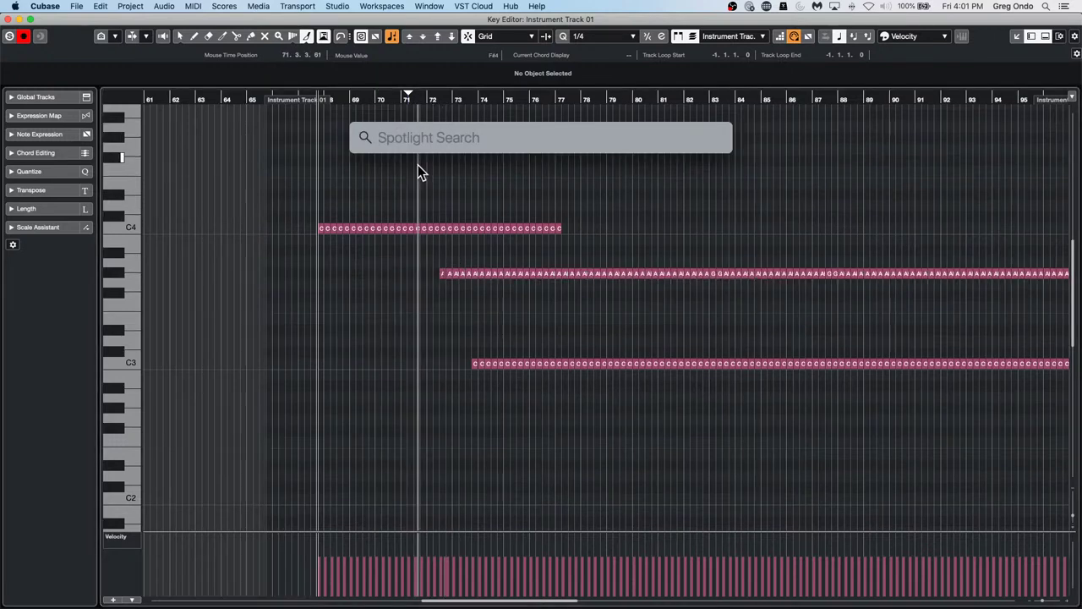
pyautogui.click(431, 232)
pyautogui.press('super+z')
pyautogui.press('super+z')
pyautogui.press('super+z')
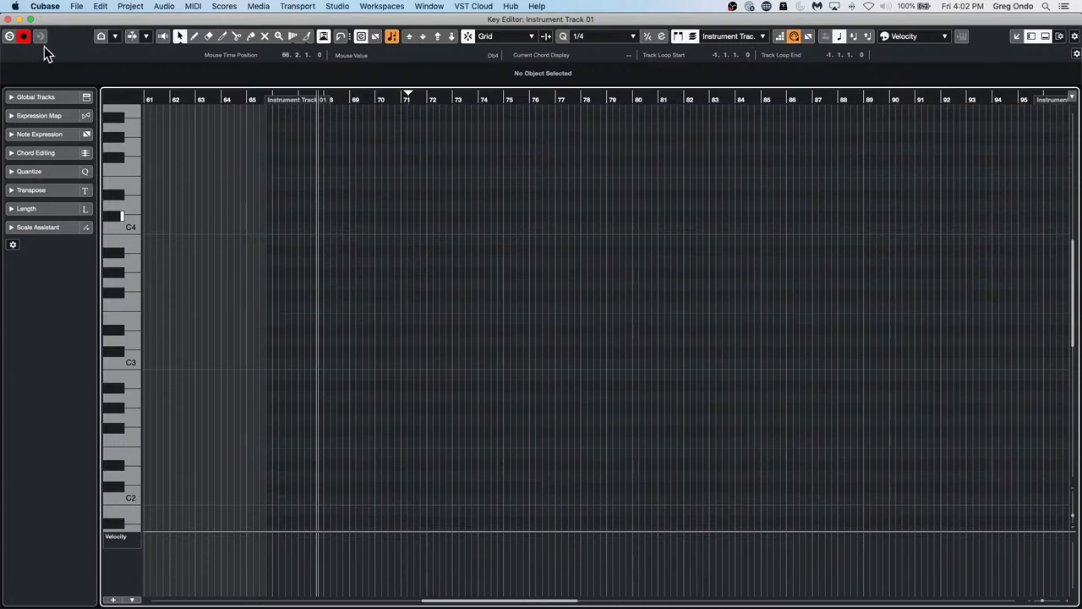
pyautogui.click(8, 20)
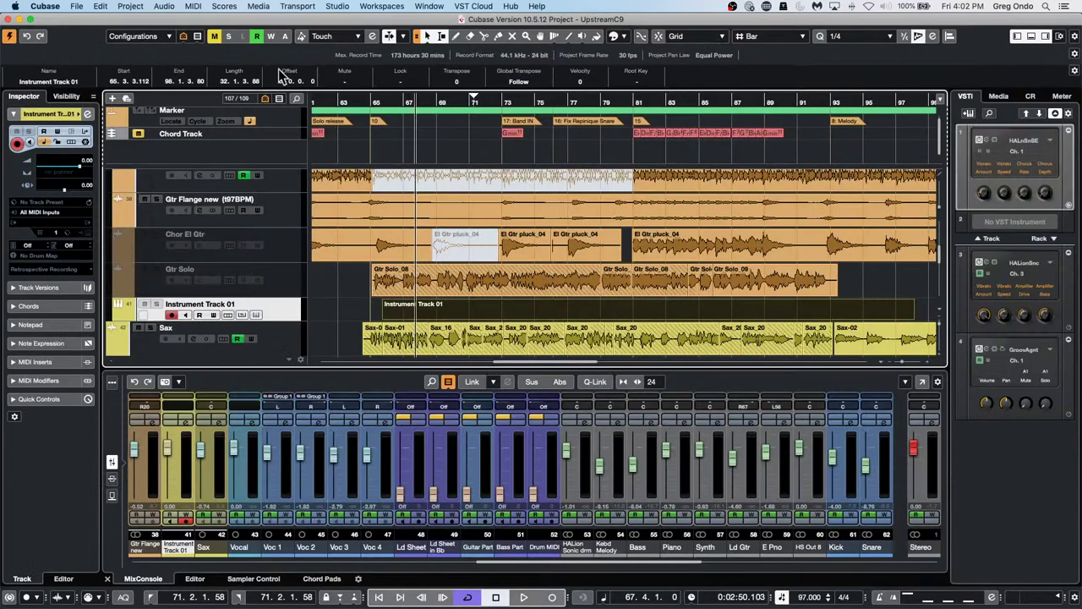
pyautogui.click(81, 7)
pyautogui.moveTo(117, 226)
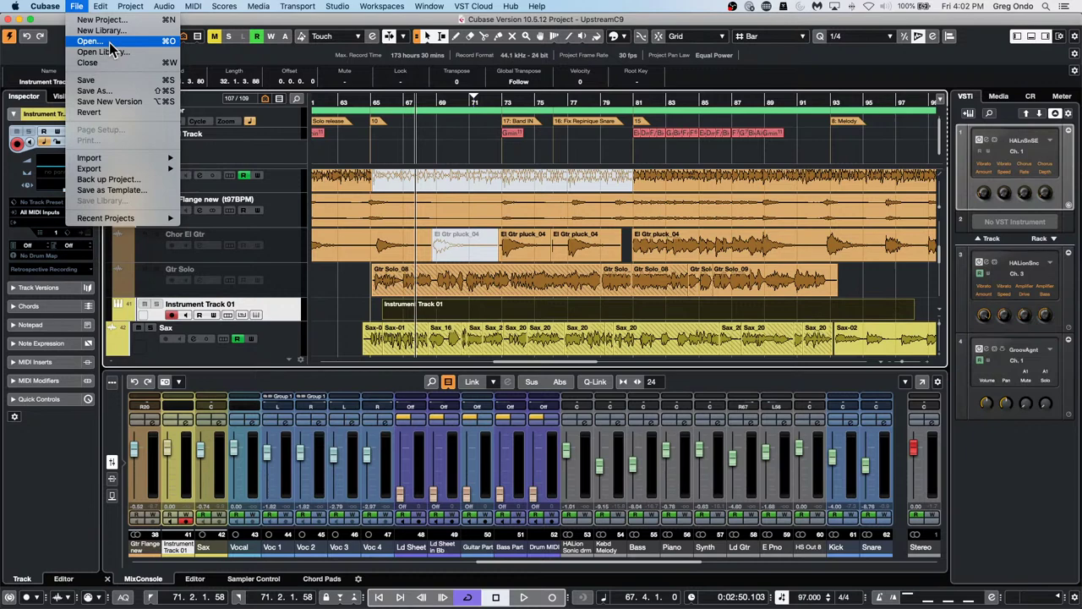
pyautogui.click(110, 42)
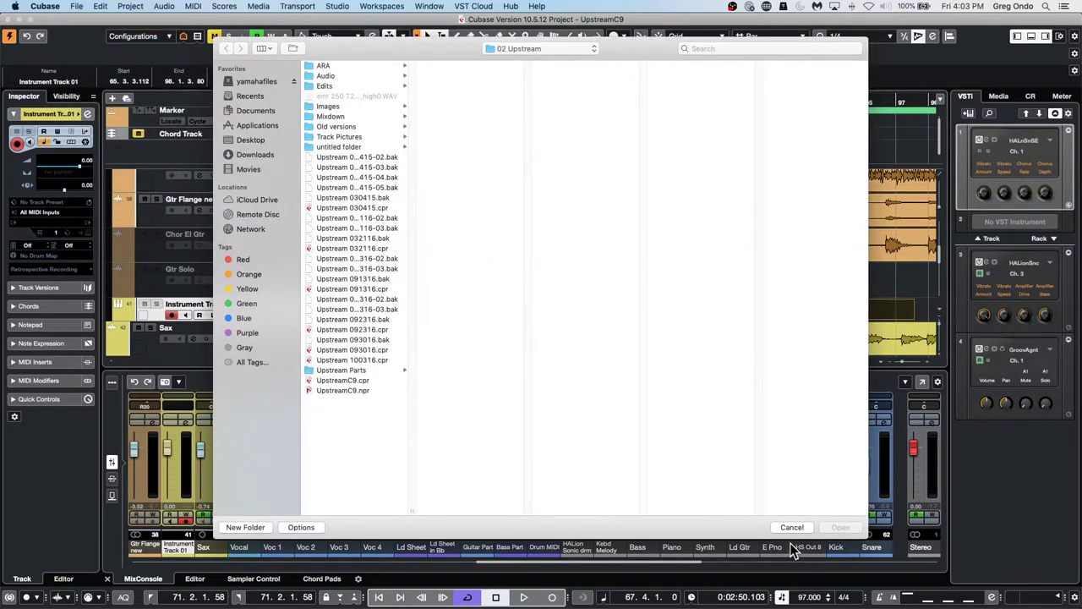
pyautogui.click(792, 526)
# - Open Sampling in HALion.cpr from the sampling in HALion folder inside Documents > Projects and activate the project
pyautogui.click(76, 6)
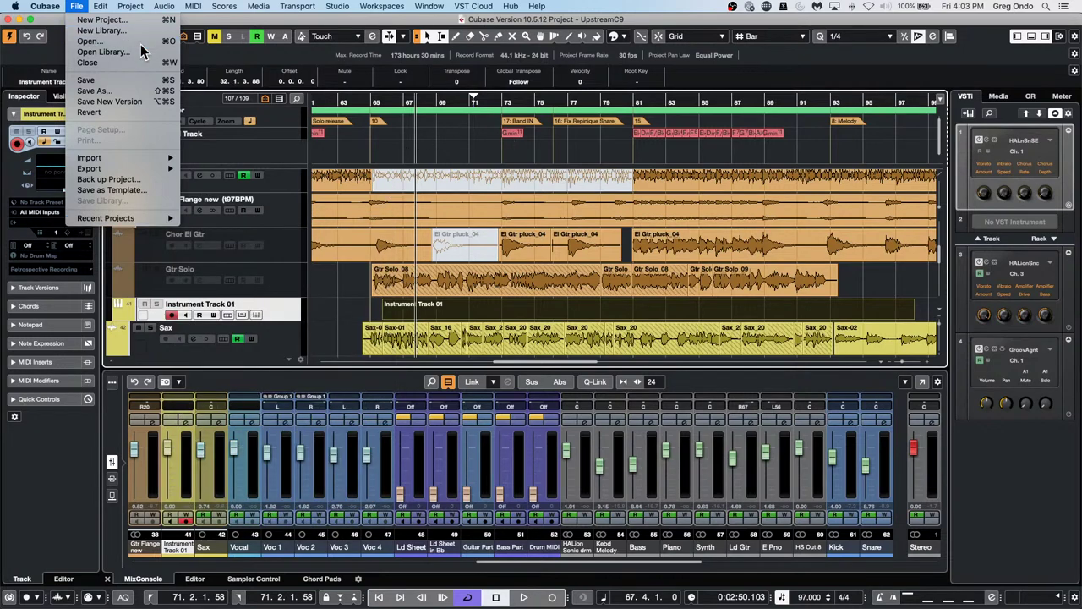
pyautogui.click(136, 41)
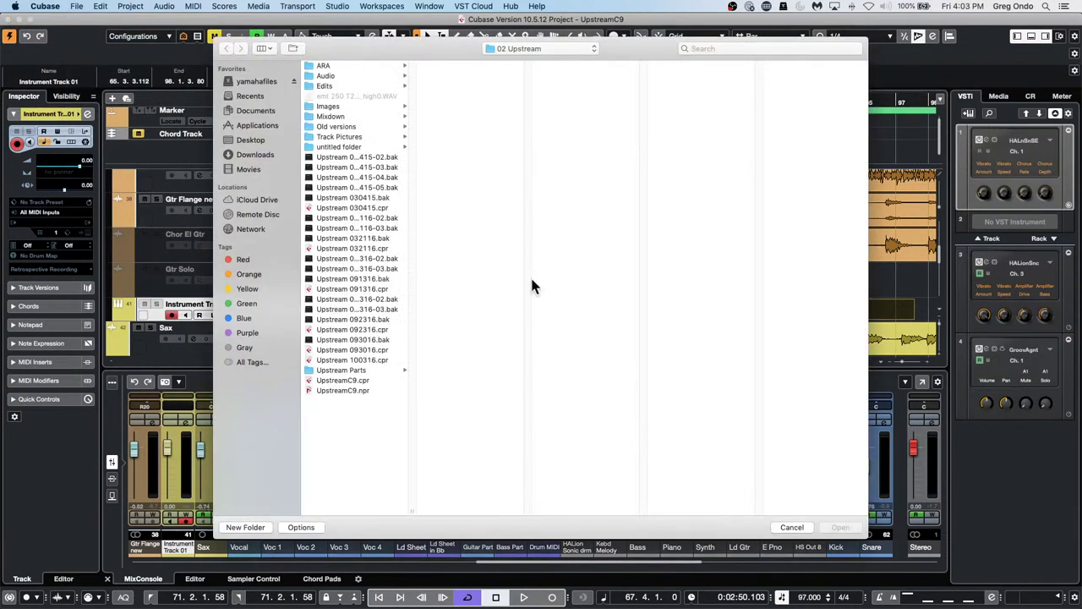
pyautogui.click(551, 52)
pyautogui.click(546, 61)
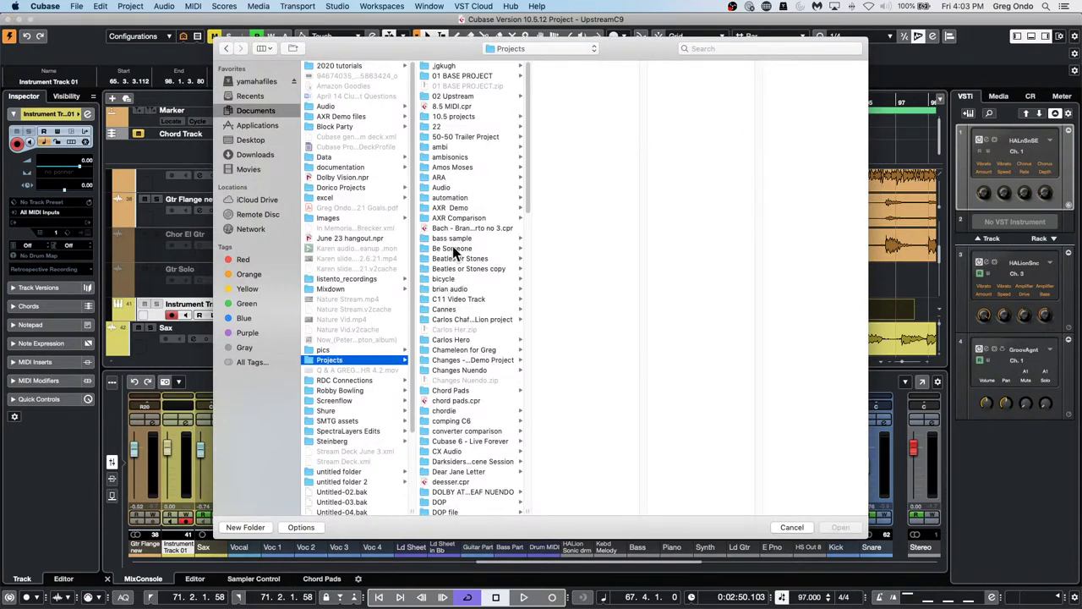
pyautogui.scroll(-6, 493, 423)
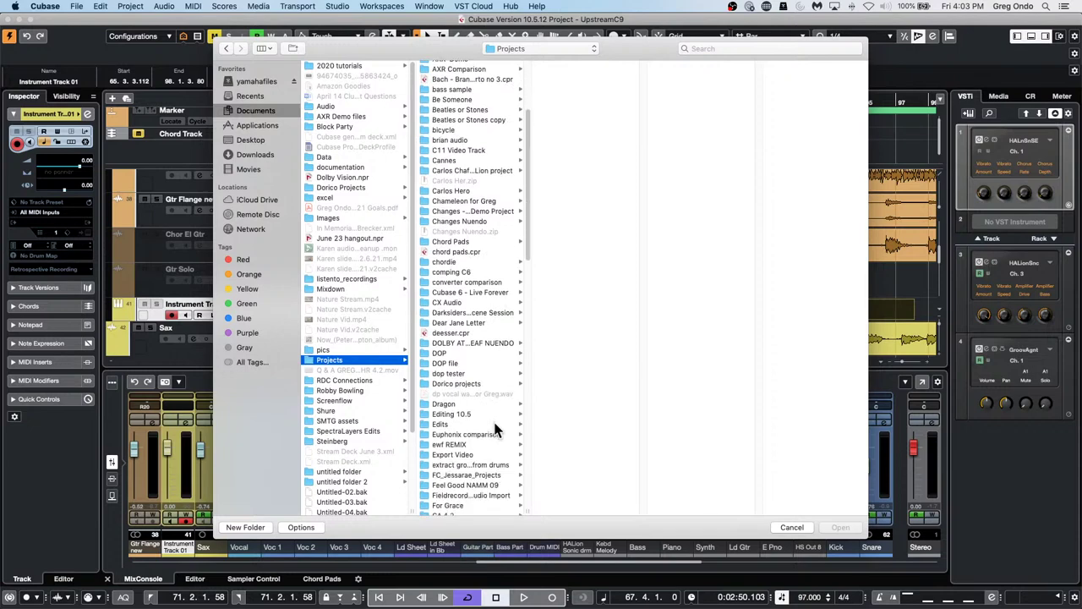
pyautogui.scroll(-15, 495, 430)
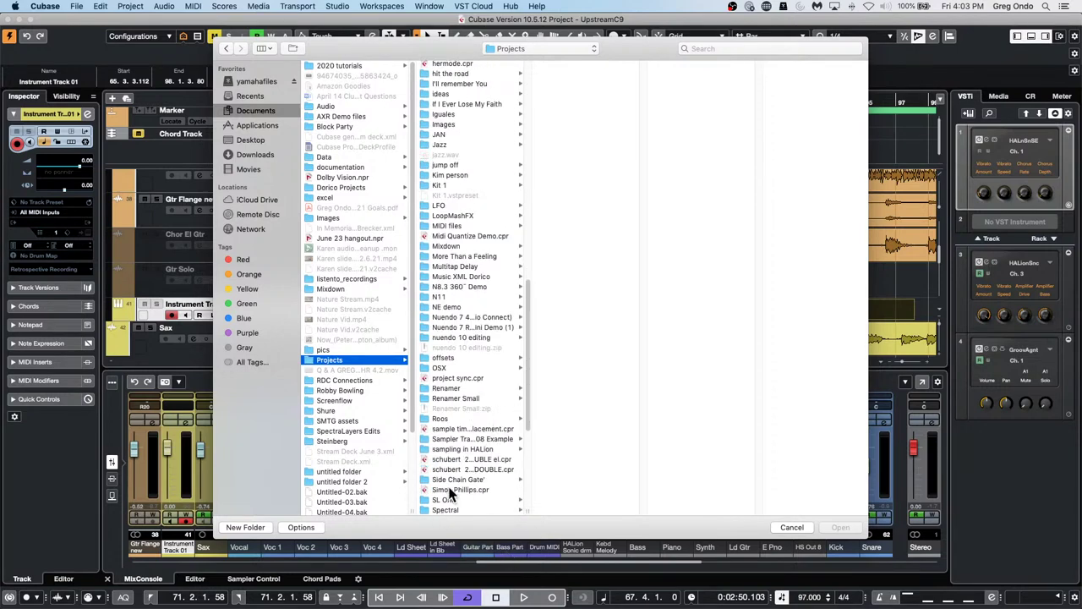
pyautogui.click(465, 449)
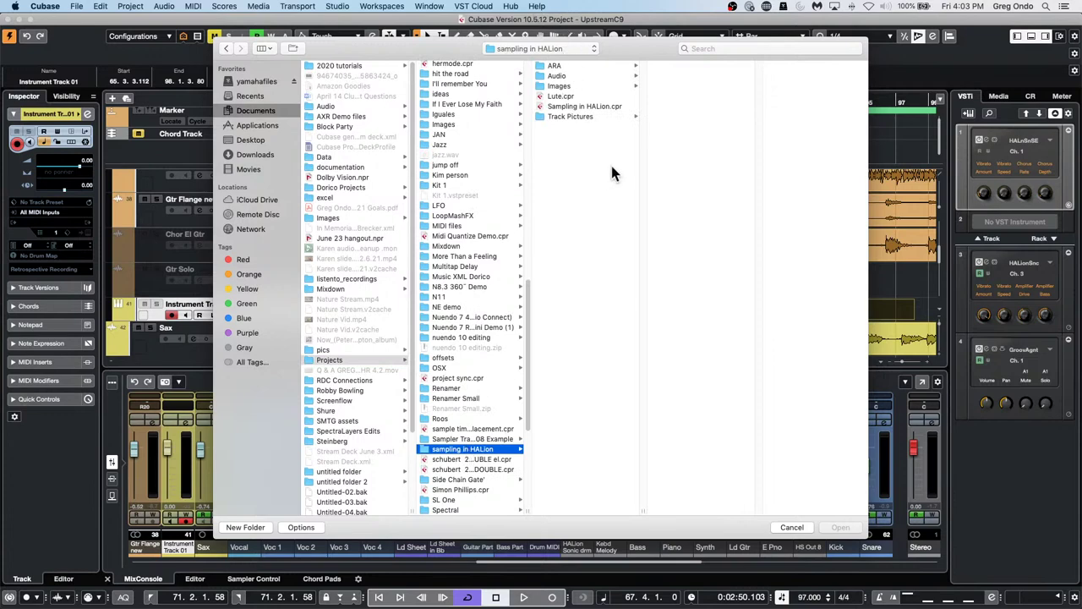
pyautogui.click(590, 107)
pyautogui.doubleClick(590, 105)
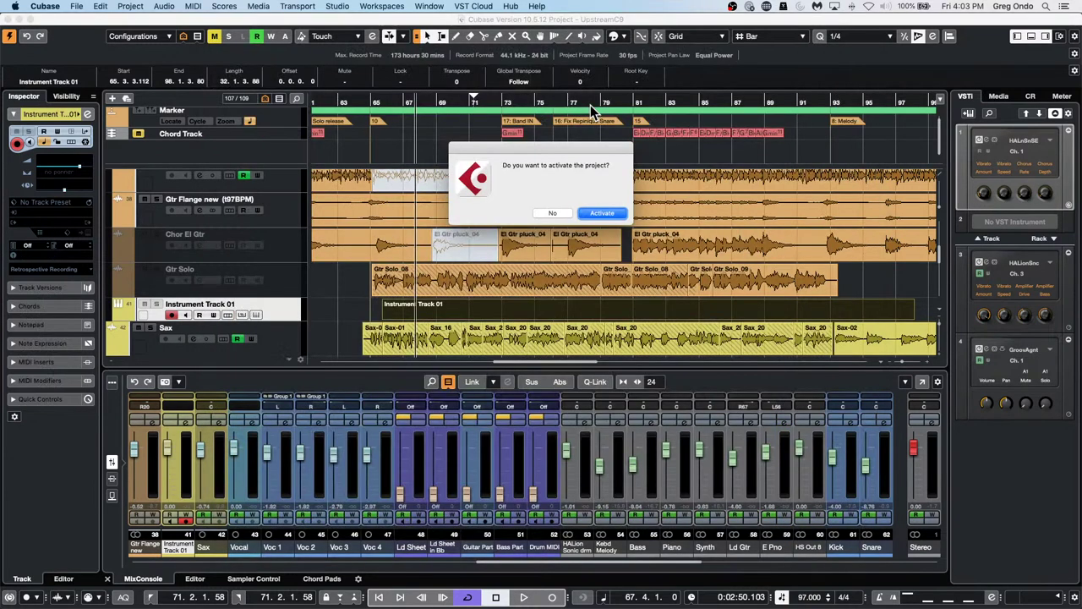
pyautogui.click(601, 212)
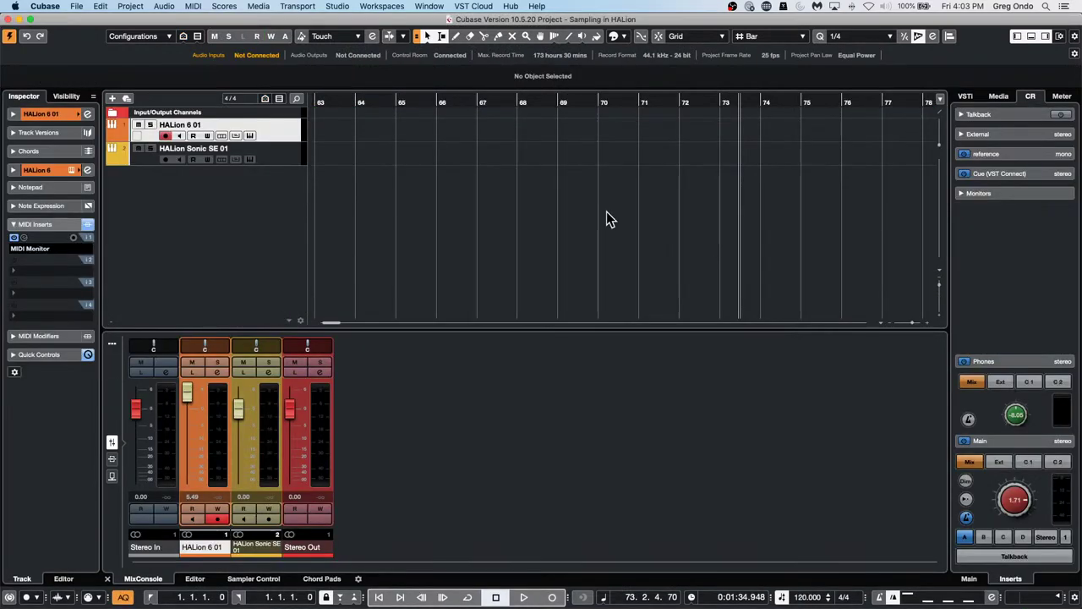
# - Open the HALion 6 instrument window from the HALion 6 01 track, move it into full view, and open its list of editor windows
pyautogui.click(87, 114)
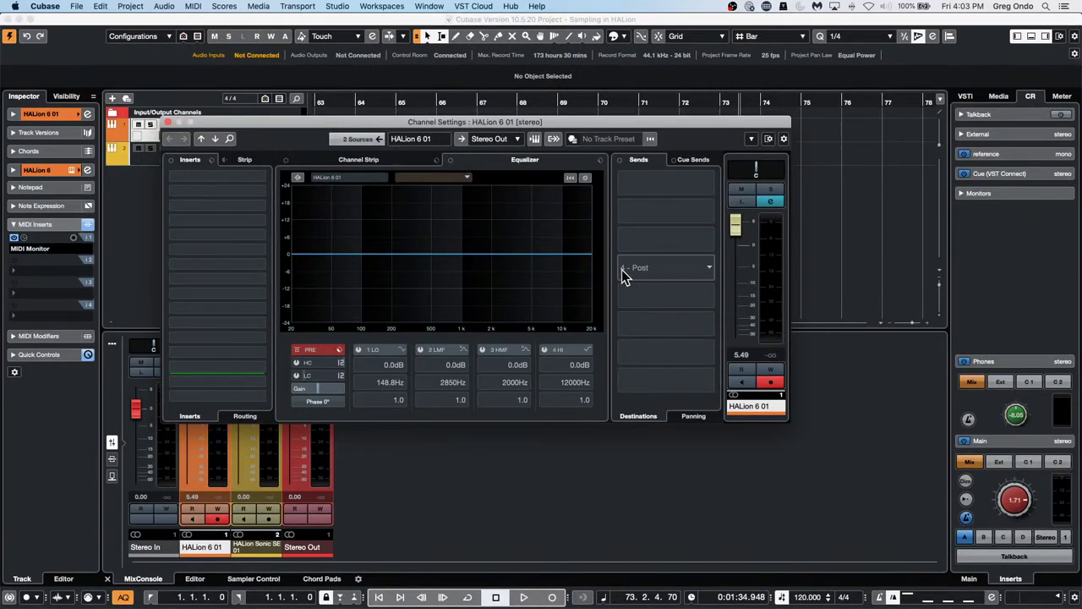
pyautogui.click(168, 122)
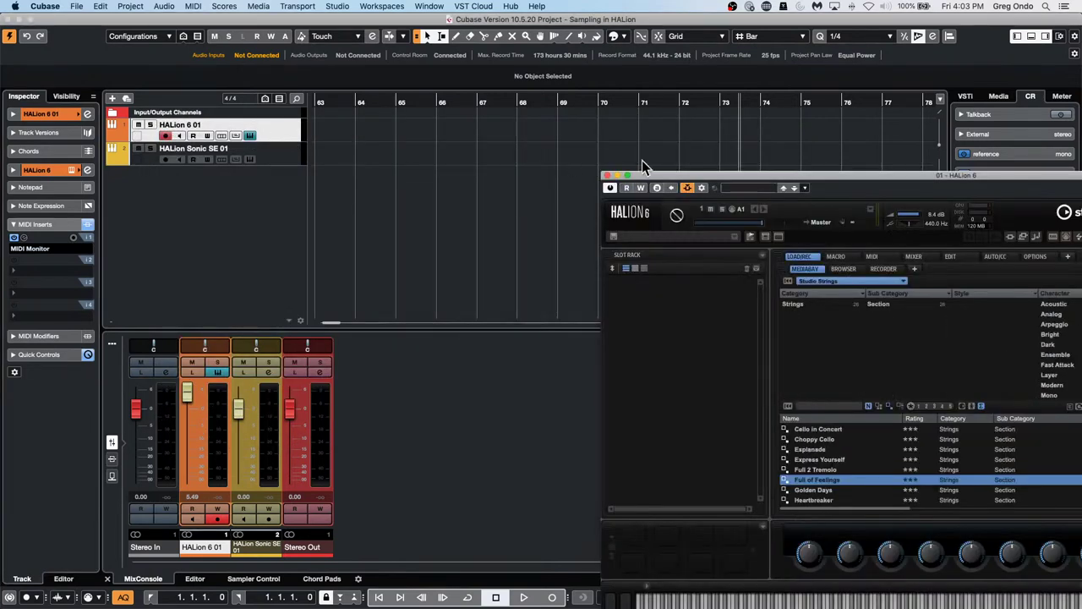
pyautogui.moveTo(666, 182); pyautogui.dragTo(507, 73)
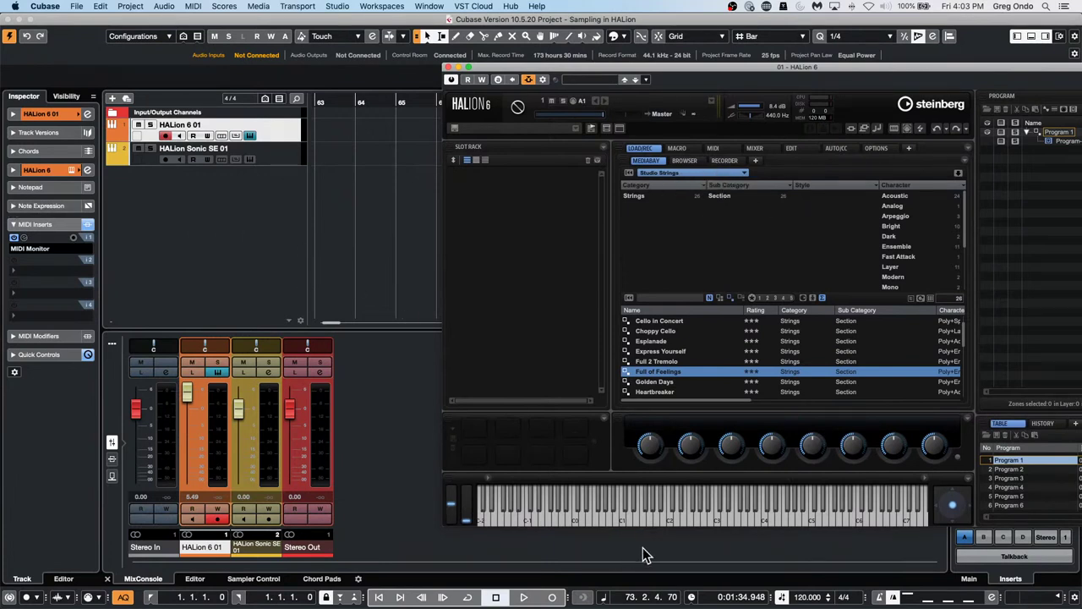
pyautogui.click(620, 129)
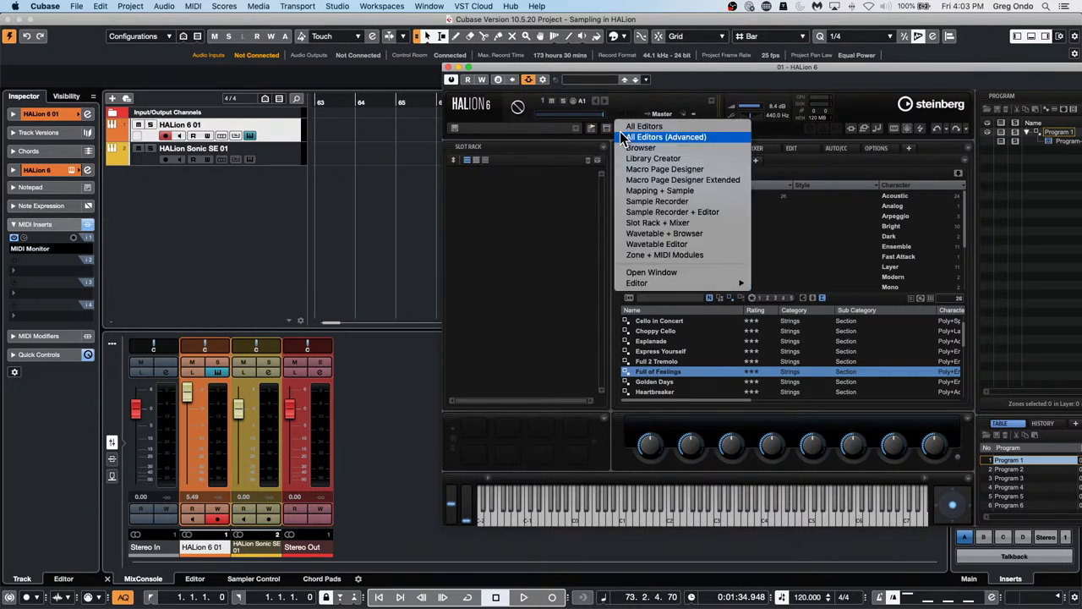
# - Open HALion 6's Sample Recorder + Editor window and move it clear of the plug-in header and track list
pyautogui.click(715, 212)
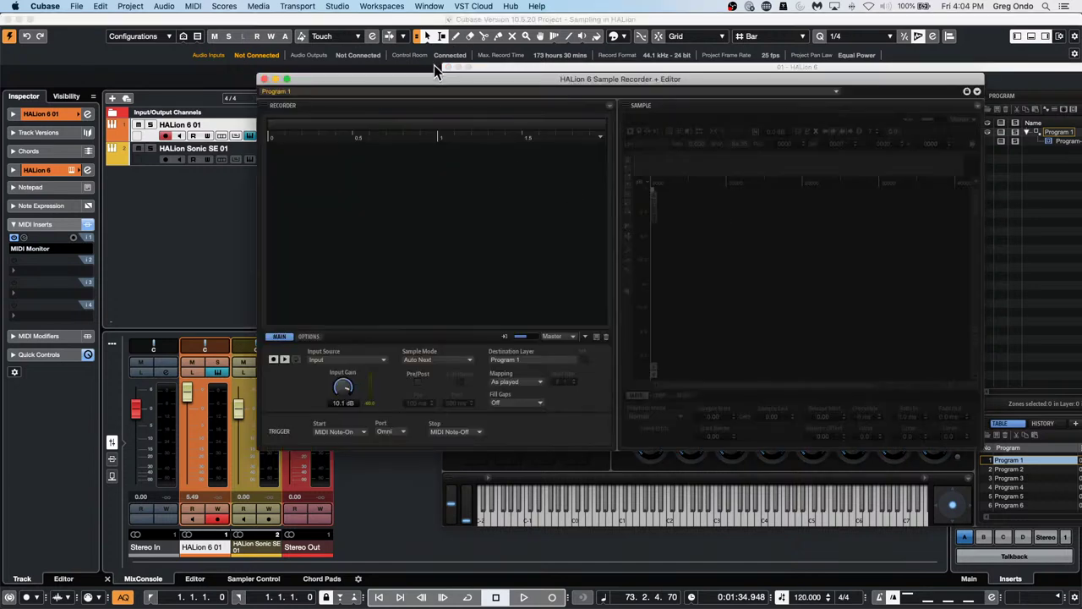
pyautogui.moveTo(434, 80); pyautogui.dragTo(530, 82)
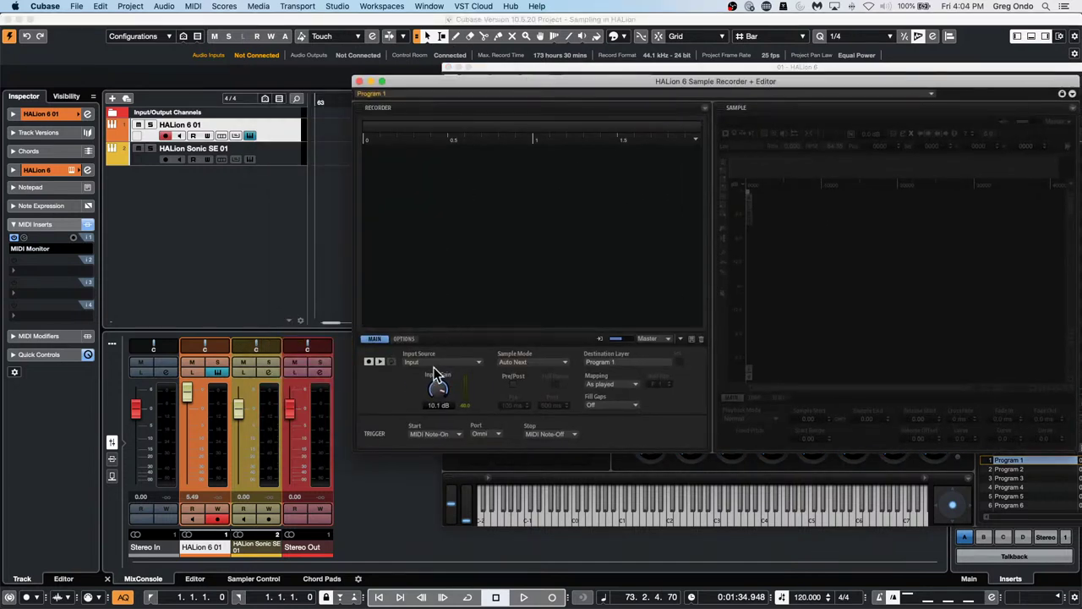
pyautogui.moveTo(460, 81); pyautogui.dragTo(426, 290)
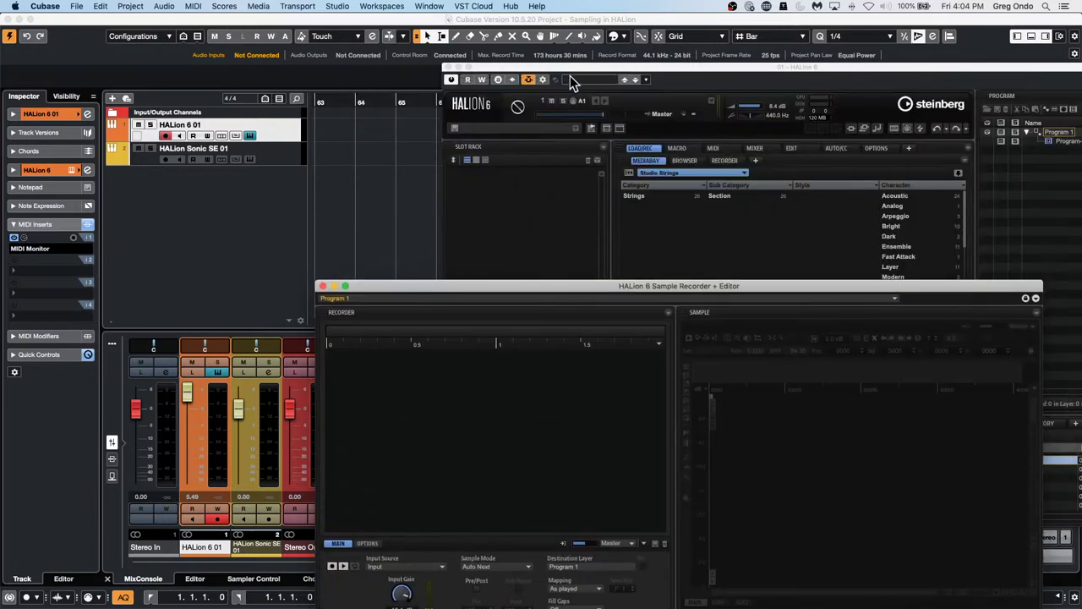
# - Record-enable both the HALion Sonic SE 01 and HALion 6 01 tracks, and toggle HALion 6's side-chain input off and back on
pyautogui.click(267, 160)
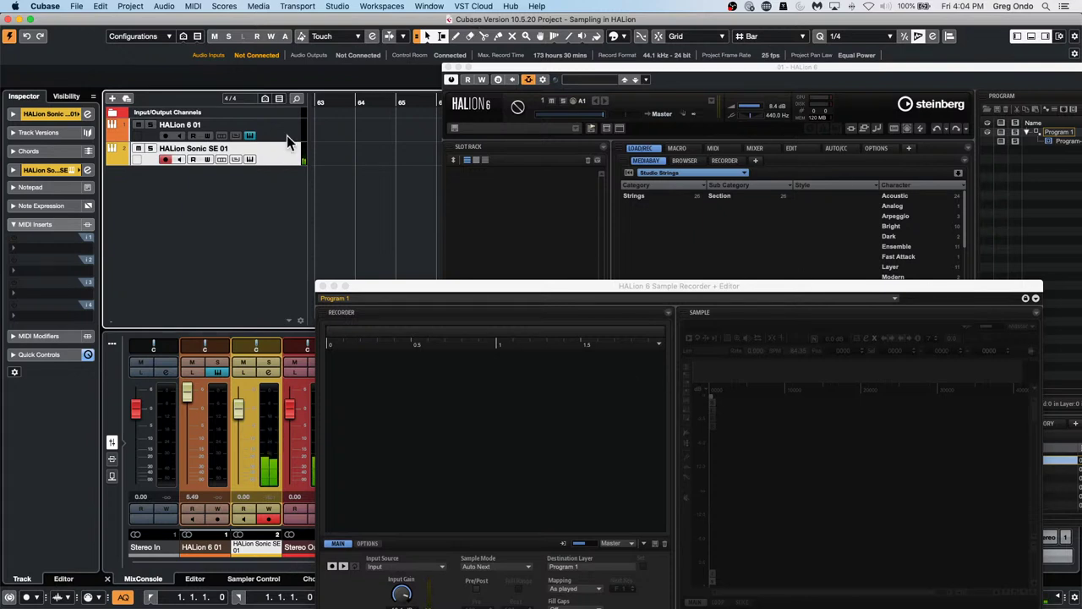
pyautogui.click(166, 135)
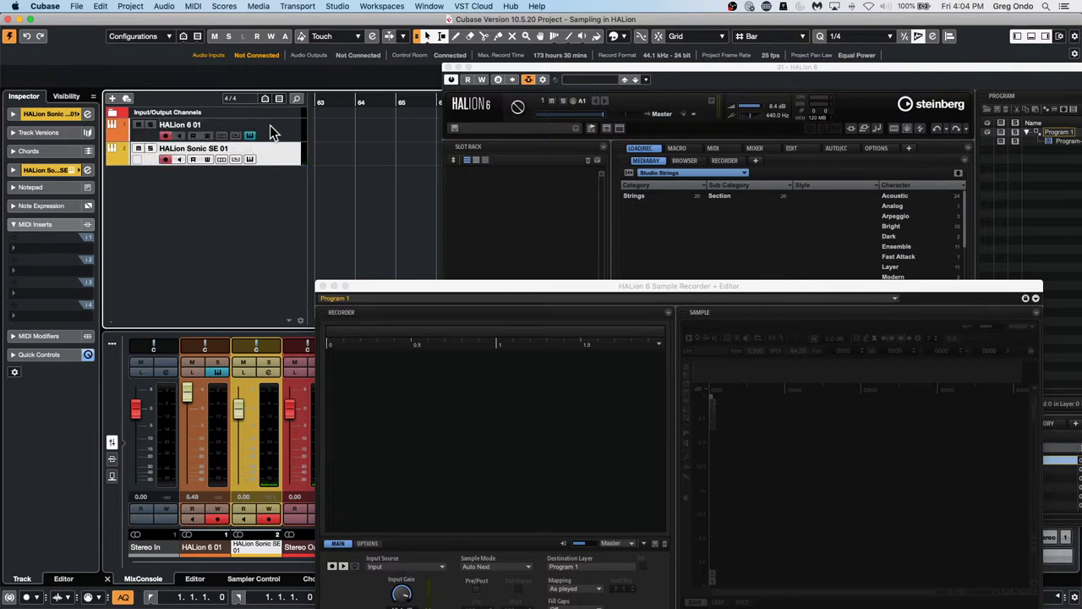
pyautogui.click(527, 80)
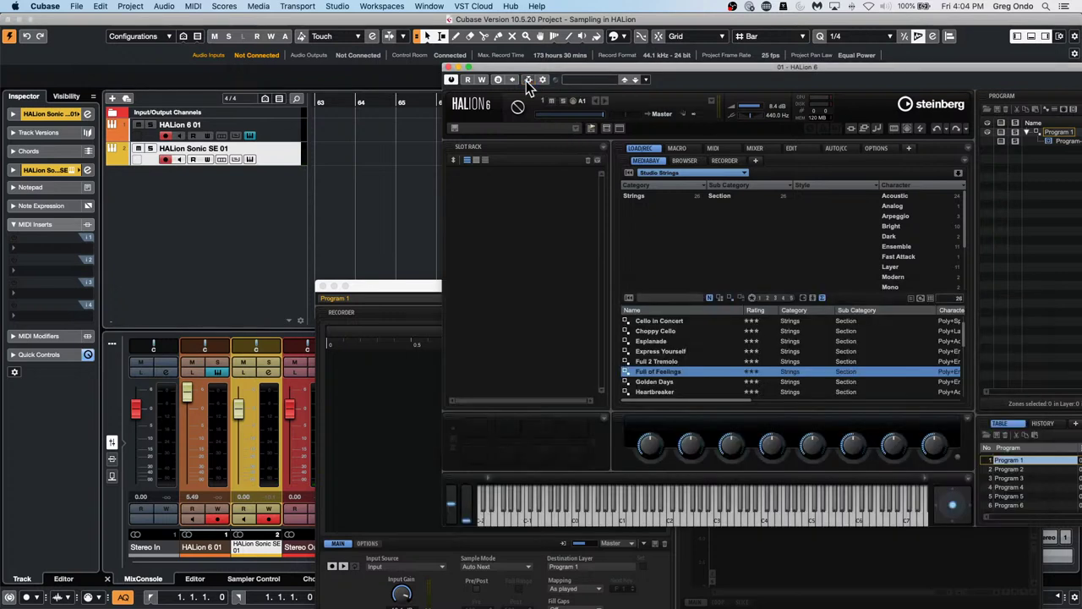
pyautogui.click(528, 80)
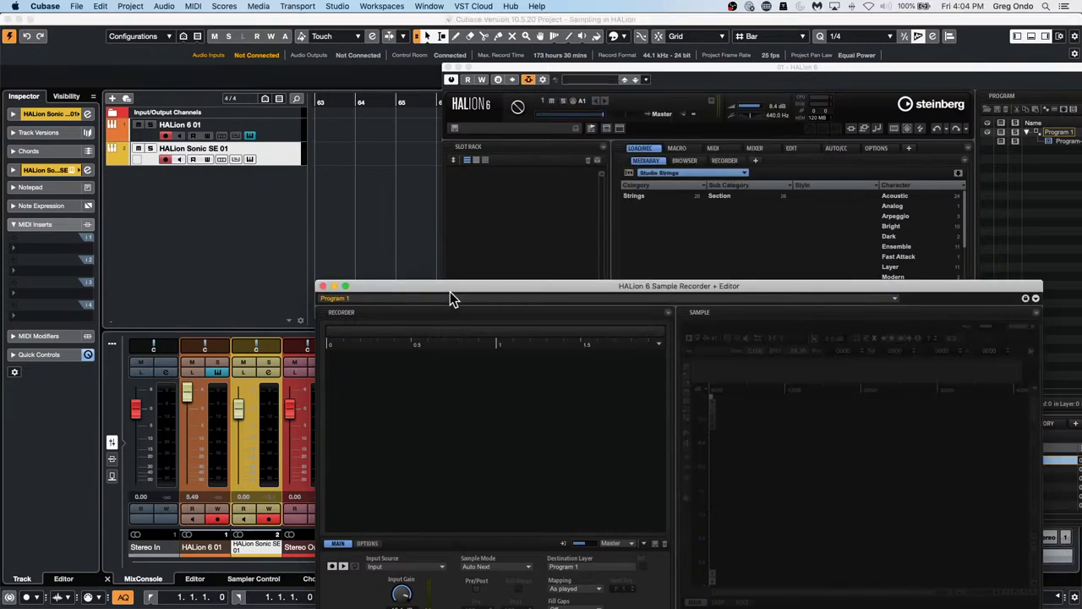
# - Bring the sample recorder into view and review its input source, sample mode and start trigger options
pyautogui.moveTo(450, 292); pyautogui.dragTo(525, 128)
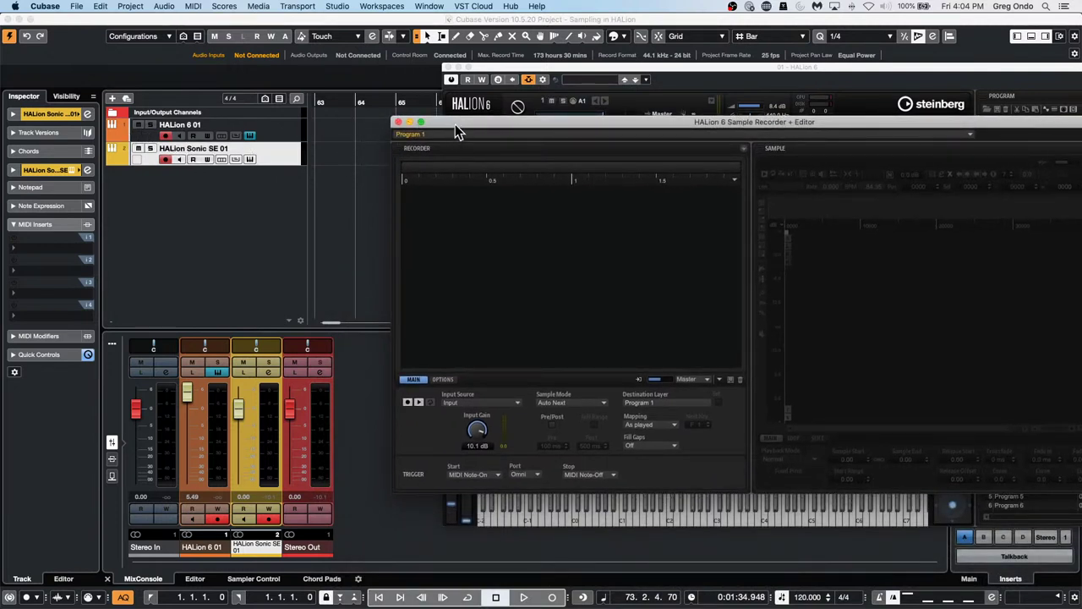
pyautogui.moveTo(454, 124); pyautogui.dragTo(313, 167)
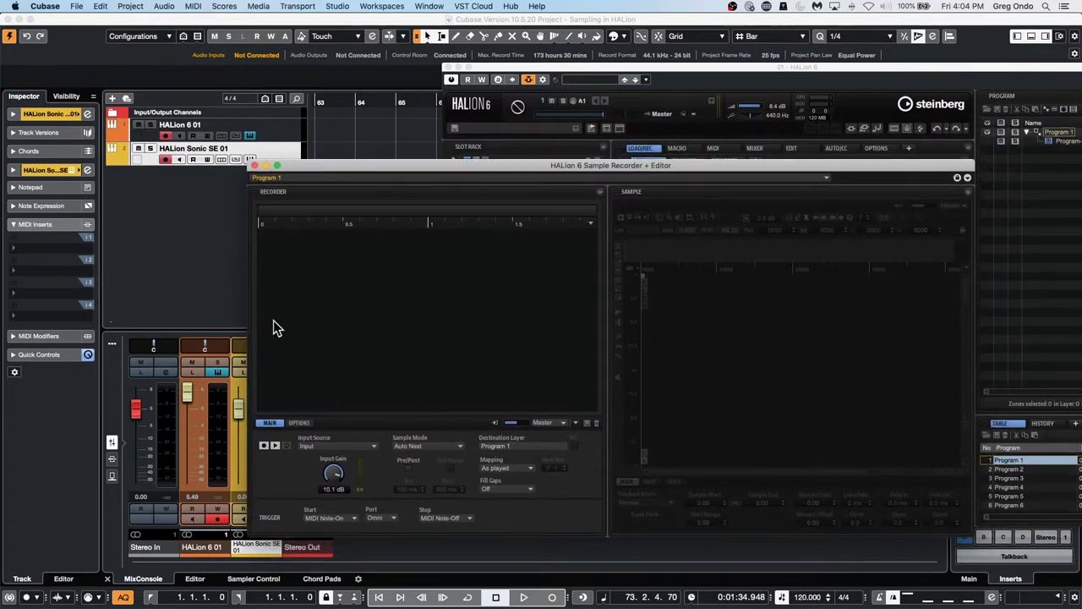
pyautogui.click(338, 446)
pyautogui.click(382, 396)
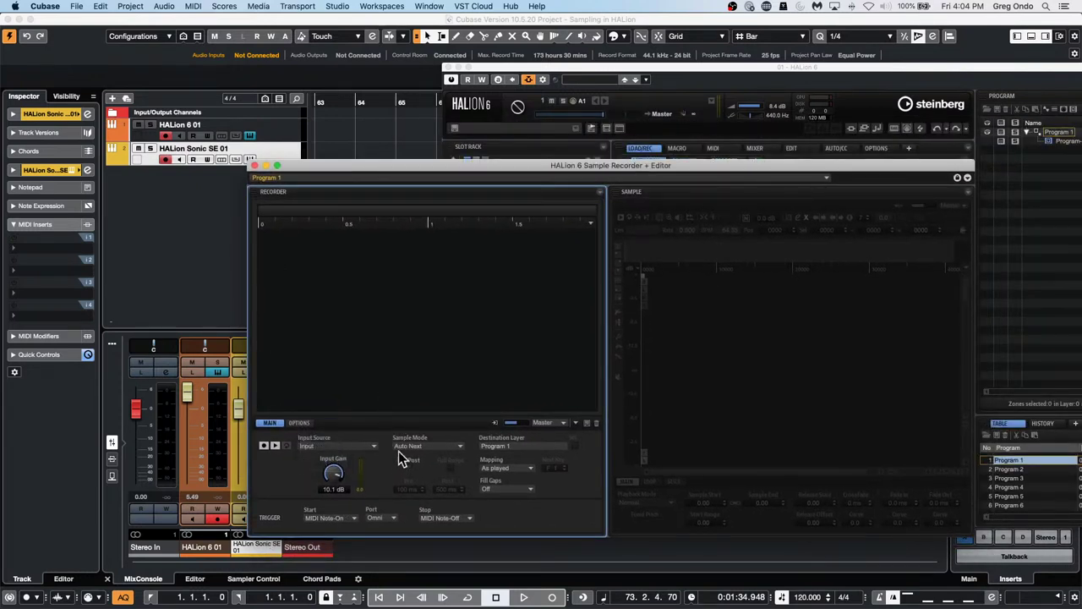
pyautogui.click(416, 448)
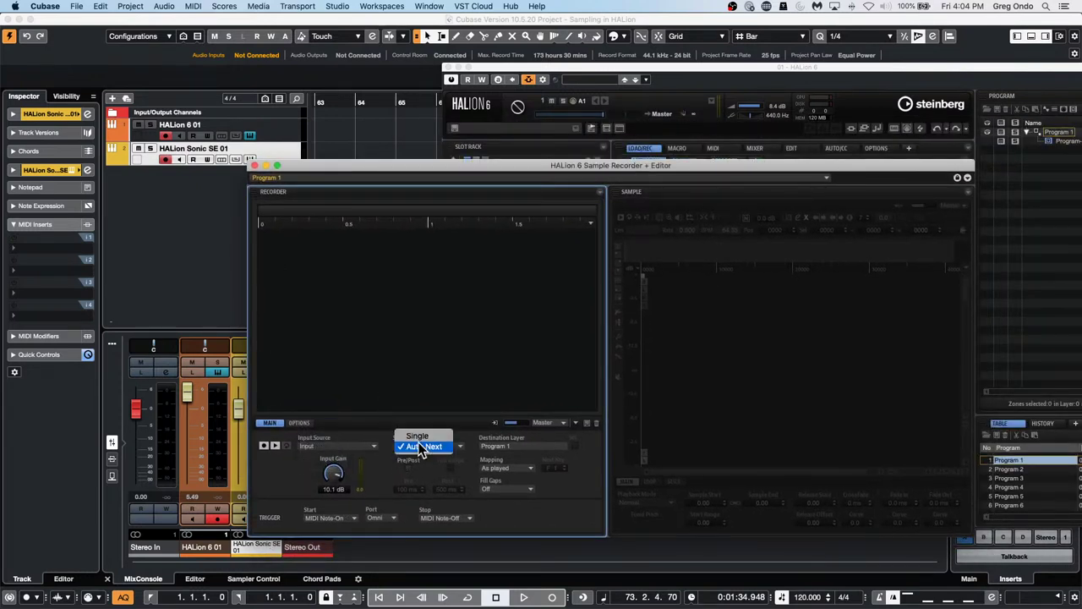
pyautogui.click(353, 517)
# - Move the recorder window aside and show the Sample editor page for Program 1 in the main HALion 6 window
pyautogui.moveTo(404, 164); pyautogui.dragTo(79, 228)
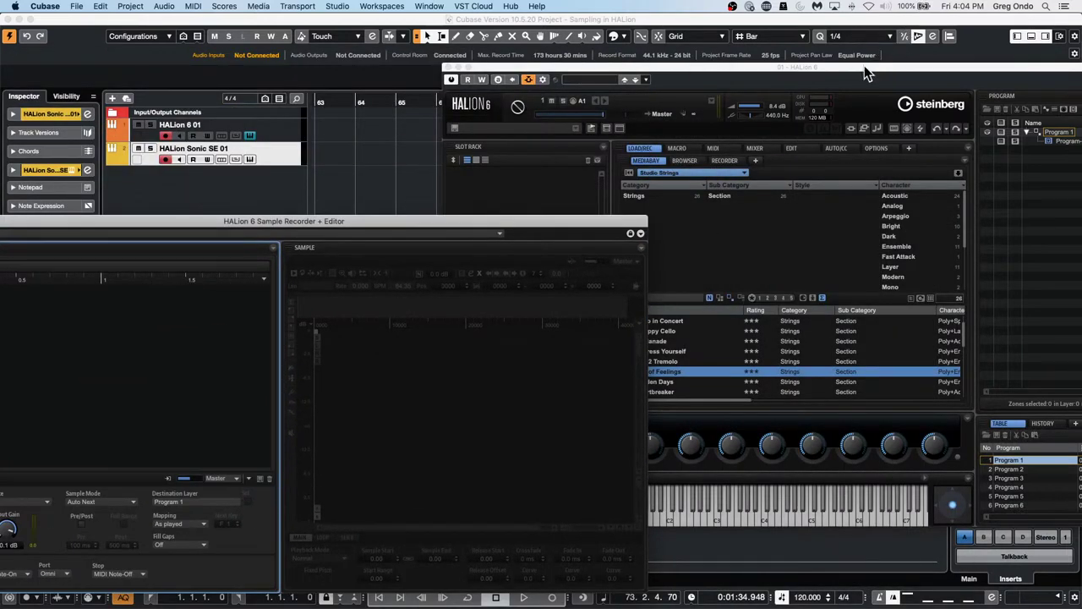
pyautogui.click(792, 150)
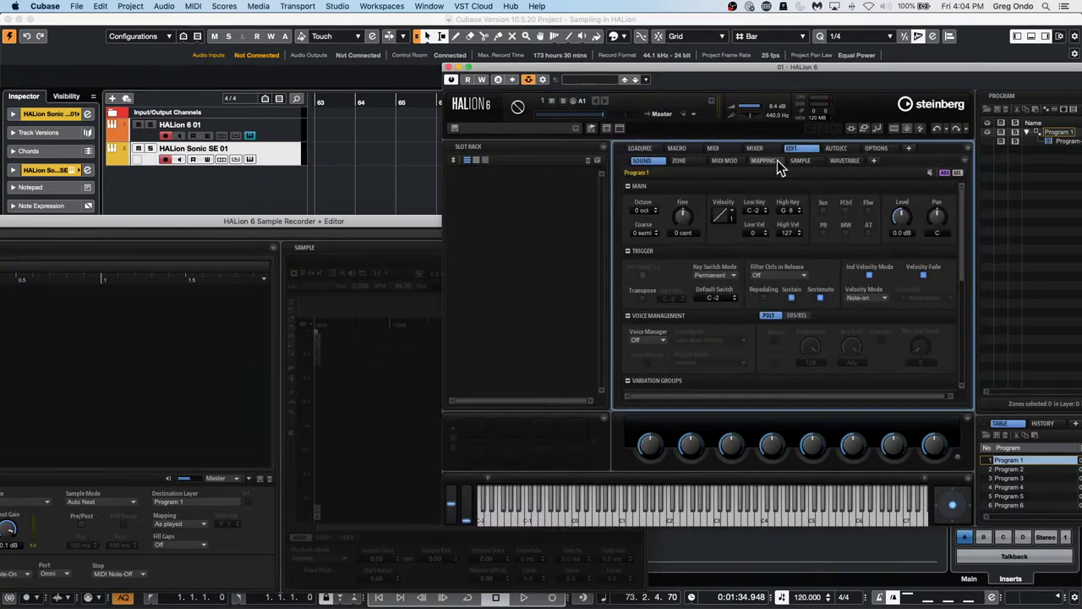
pyautogui.click(777, 160)
pyautogui.click(799, 161)
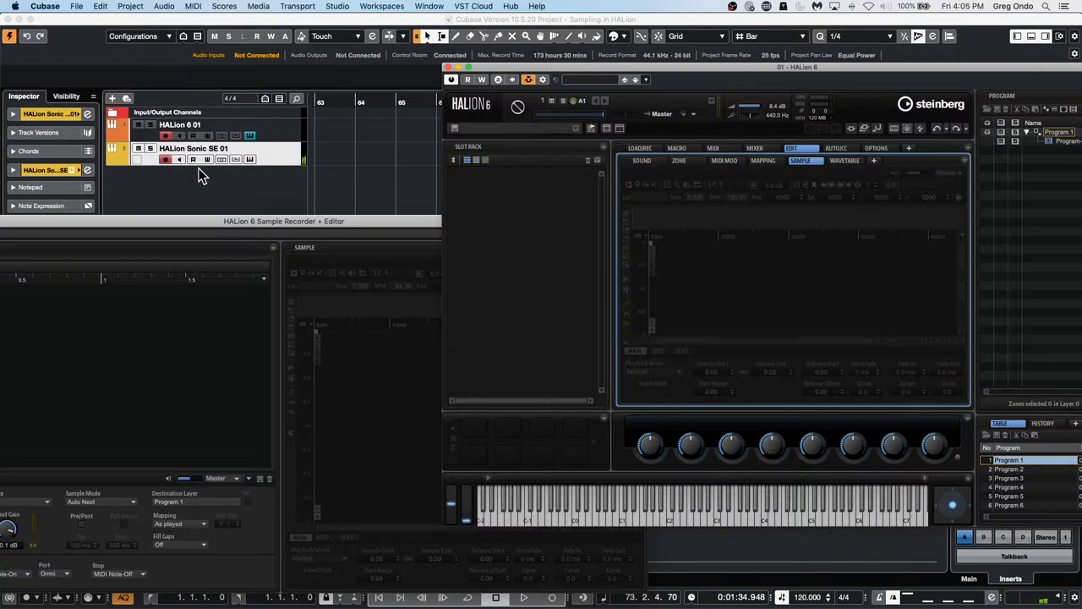
# - Arm the sample recorder, record the notes F1 to C2 into Program 1, and close the recorder window
pyautogui.moveTo(197, 227); pyautogui.dragTo(414, 132)
pyautogui.click(161, 399)
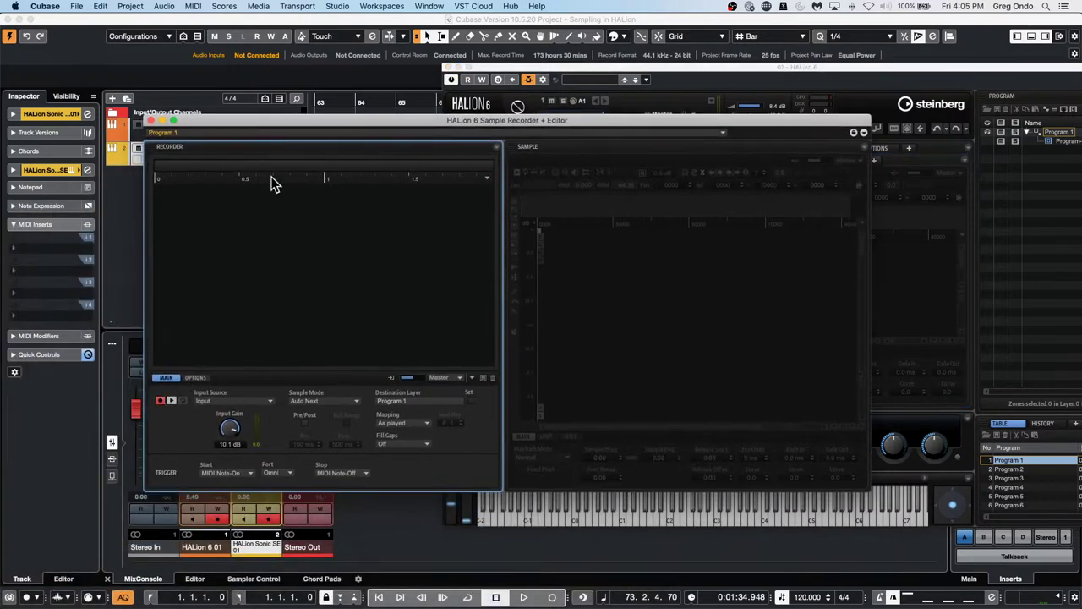
pyautogui.moveTo(308, 121); pyautogui.dragTo(256, 76)
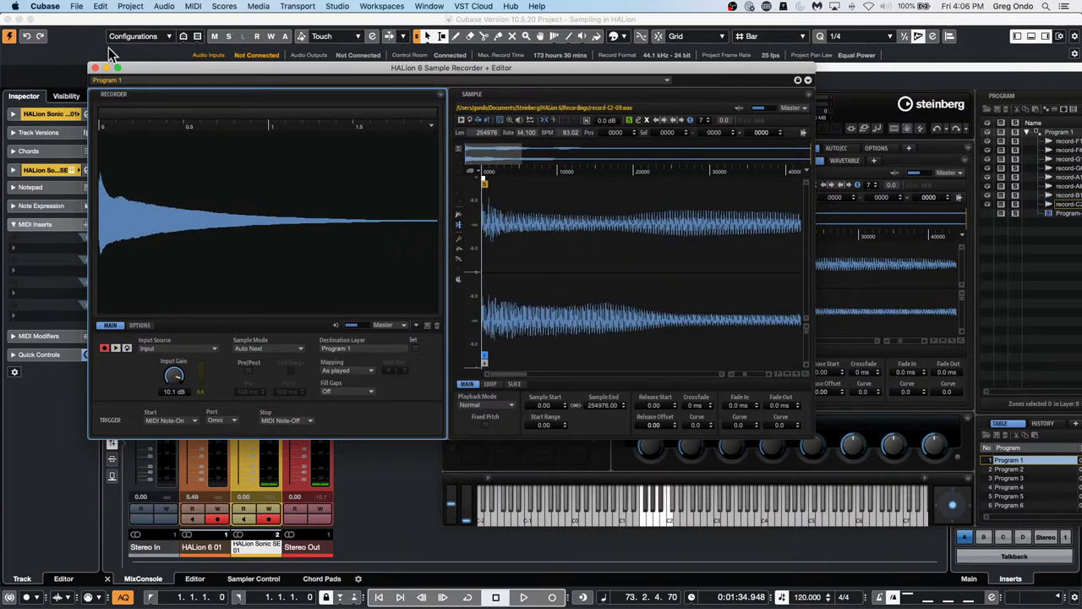
pyautogui.click(95, 69)
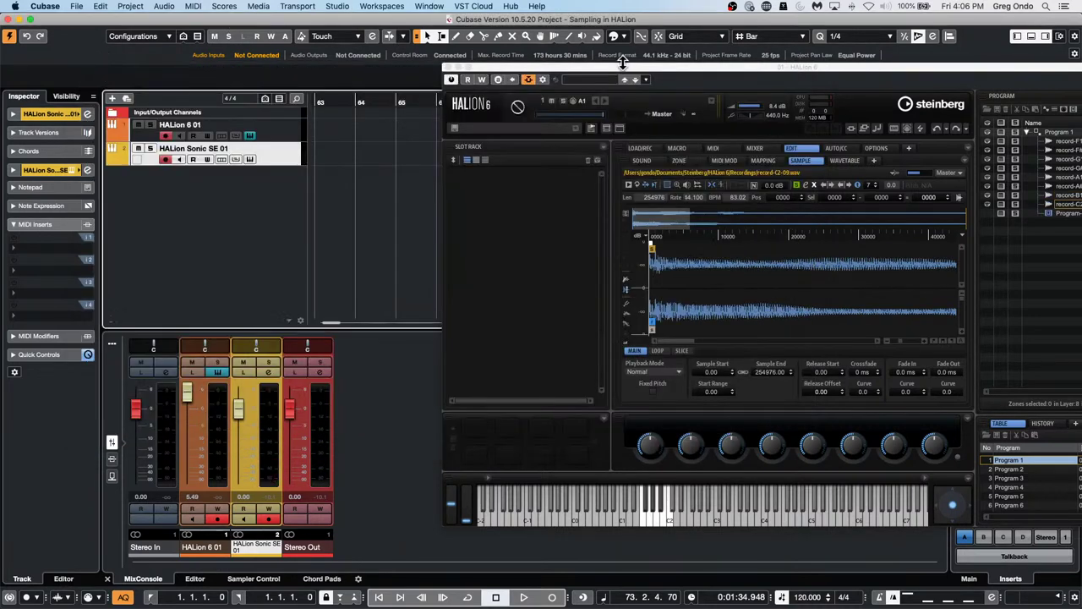
# - Play the recorded samples on HALion 6's keyboard around A1 to C2, then close the plug-in window
pyautogui.moveTo(623, 67); pyautogui.dragTo(403, 33)
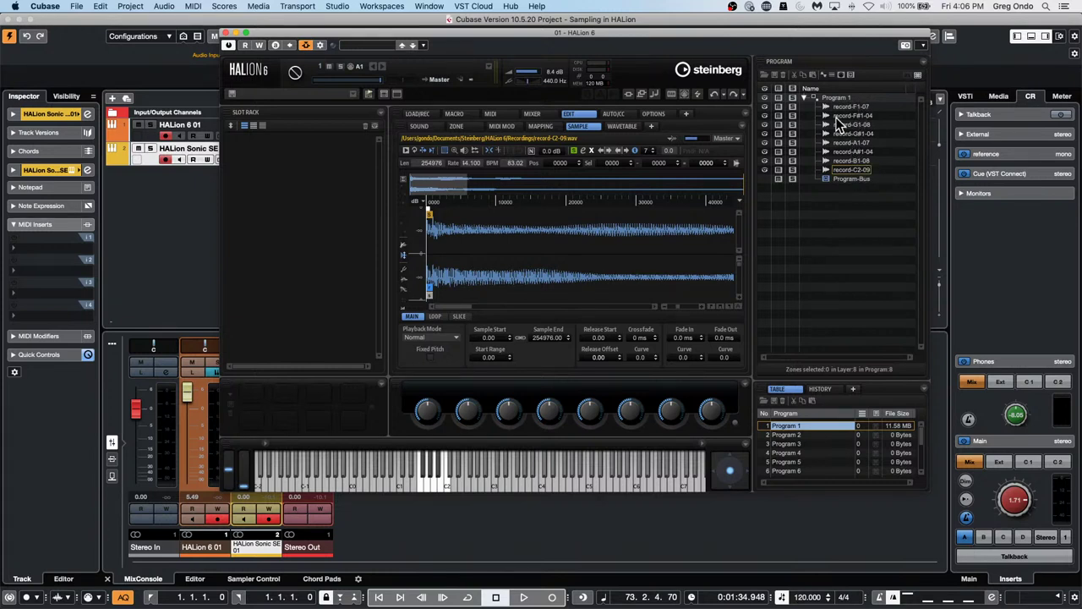
pyautogui.moveTo(449, 475); pyautogui.dragTo(432, 478)
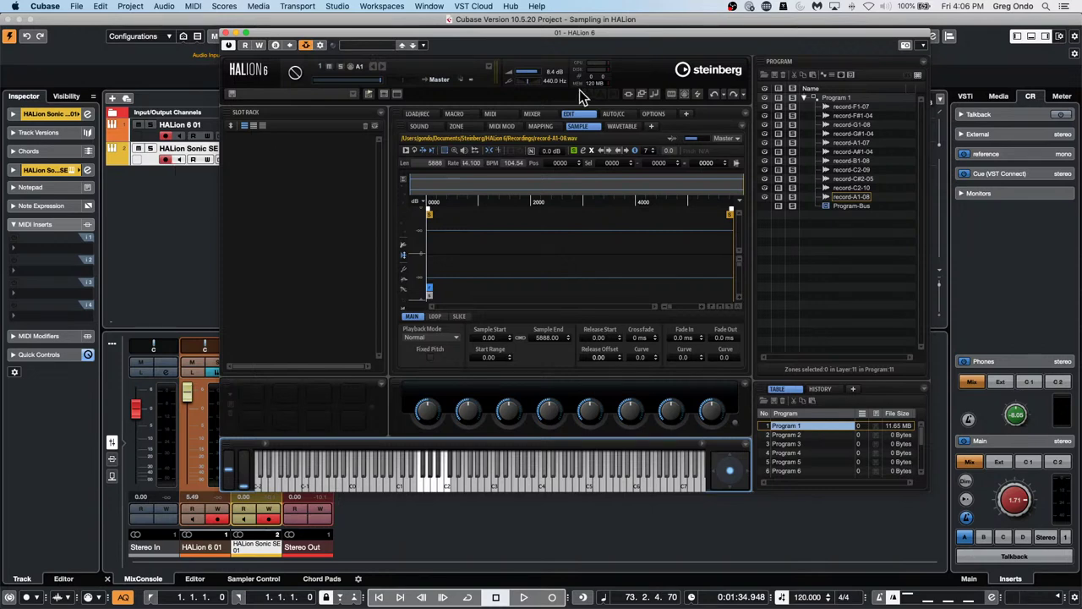
pyautogui.click(226, 33)
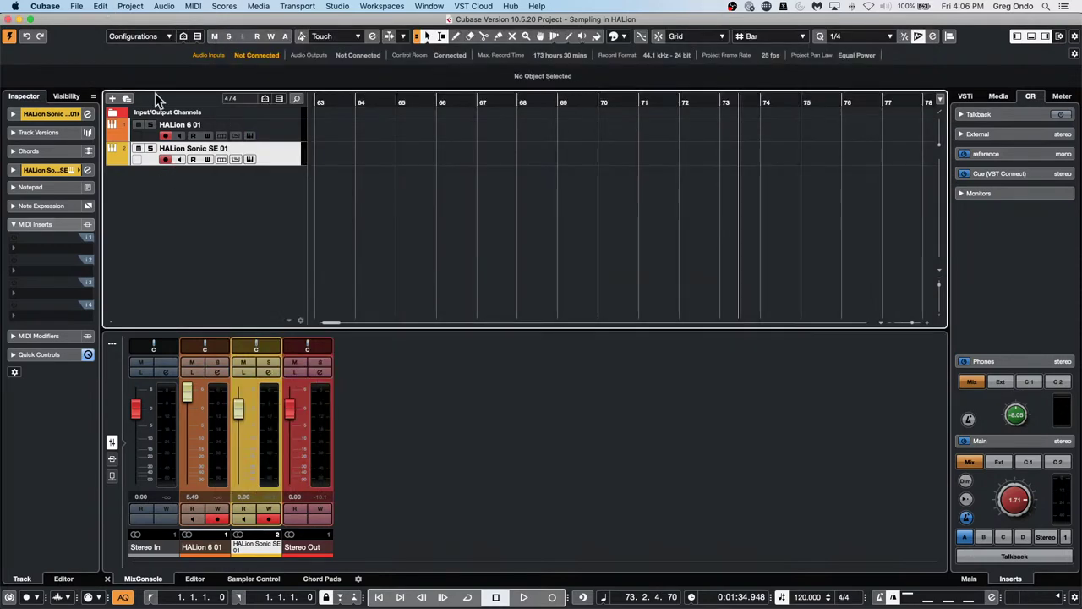
# - Reopen HALion 6 from the HALion 6 01 track and browse to Loops & Samples in the media browser
pyautogui.click(220, 131)
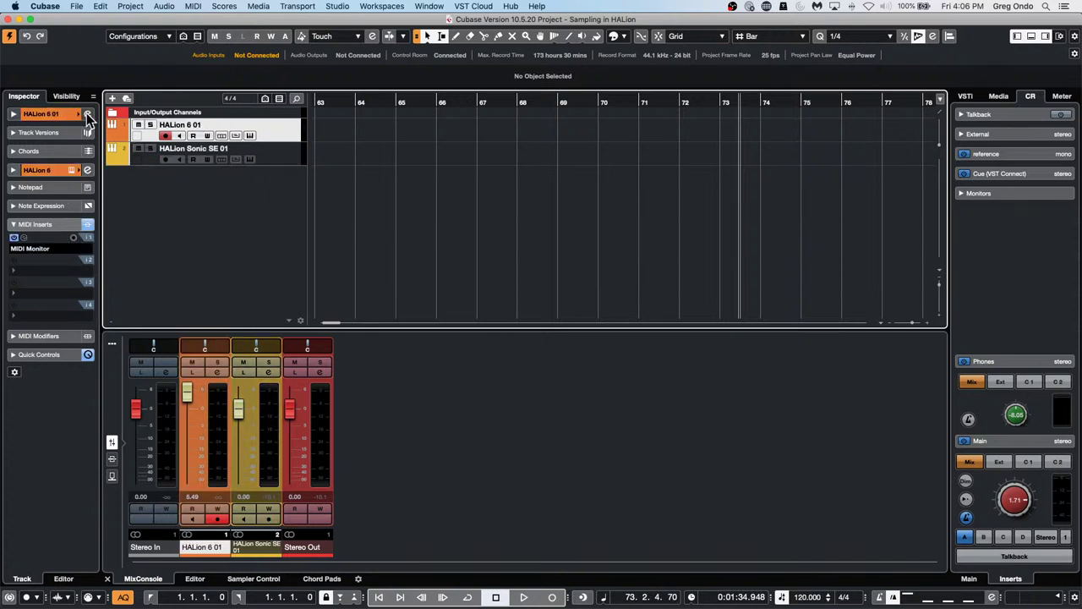
pyautogui.click(999, 96)
pyautogui.click(983, 245)
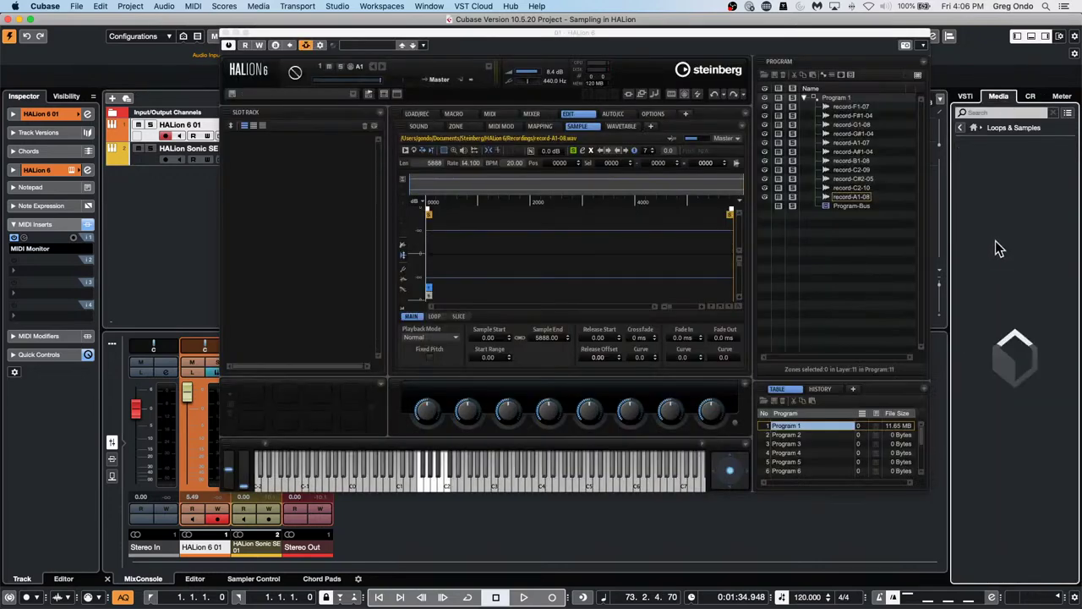
pyautogui.click(271, 154)
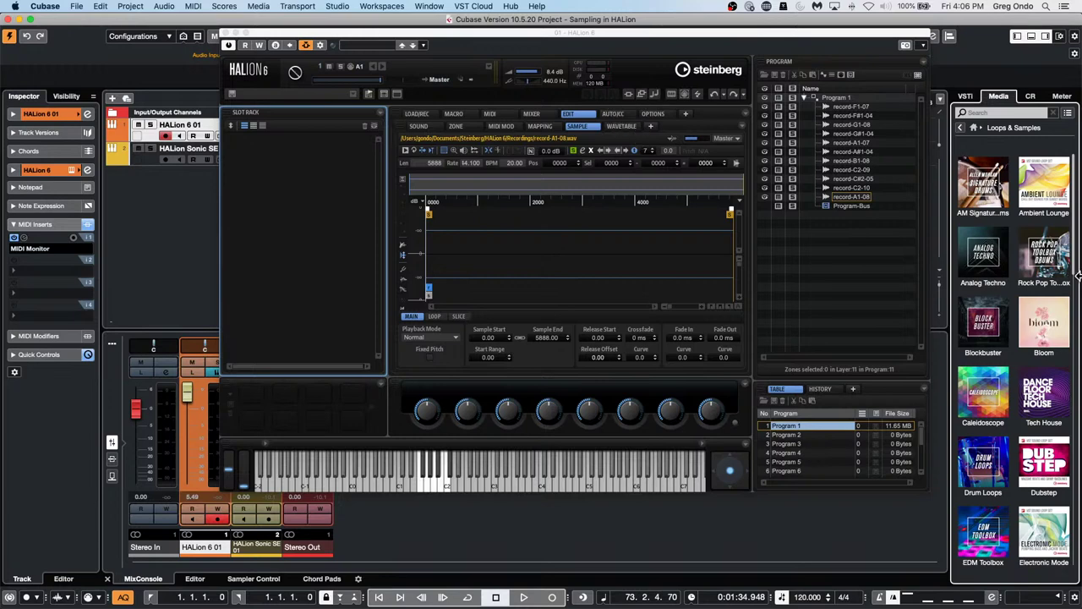
# - Preview Vocals_108_G#m_Adlibs_10_AKB from the Bloom library and load it into HALion 6's slot rack
pyautogui.click(1043, 323)
pyautogui.click(1007, 363)
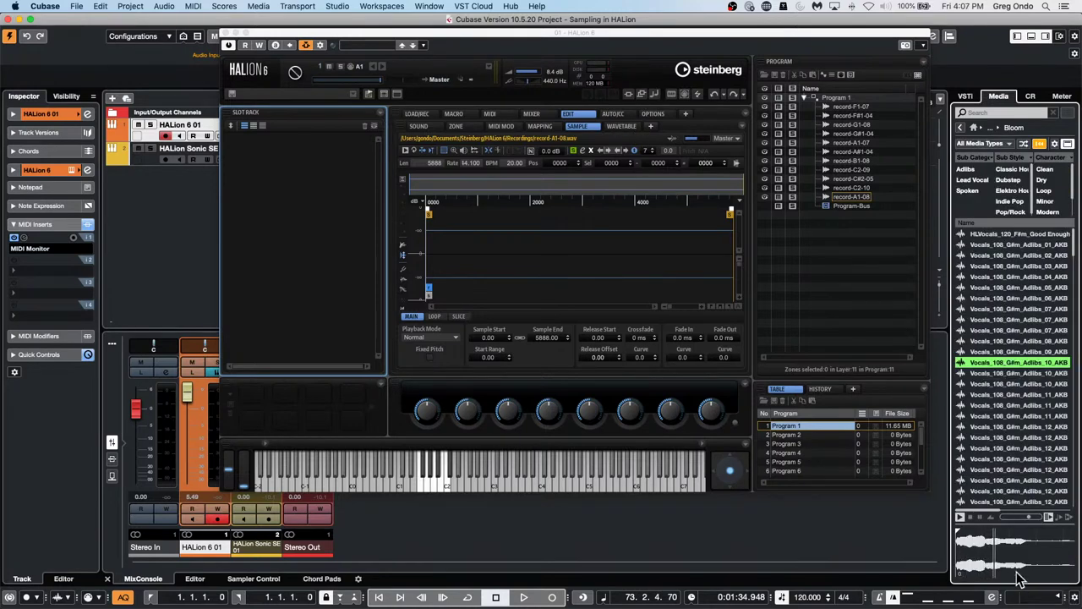
pyautogui.moveTo(1004, 364); pyautogui.dragTo(335, 178)
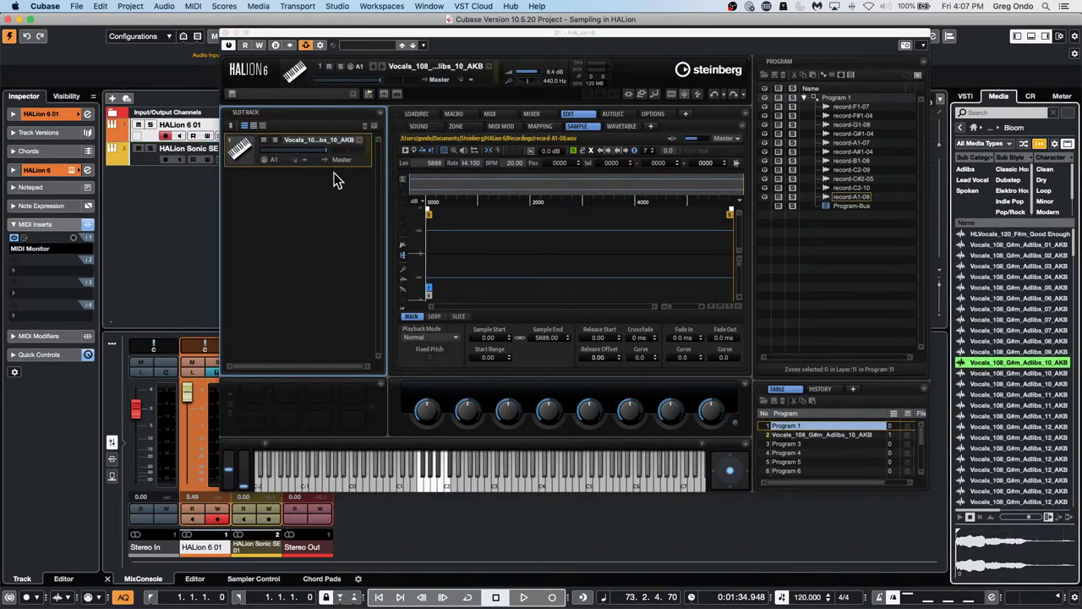
# - Audition the loaded vocal sample at several pitches on HALion 6's keyboard
pyautogui.click(534, 486)
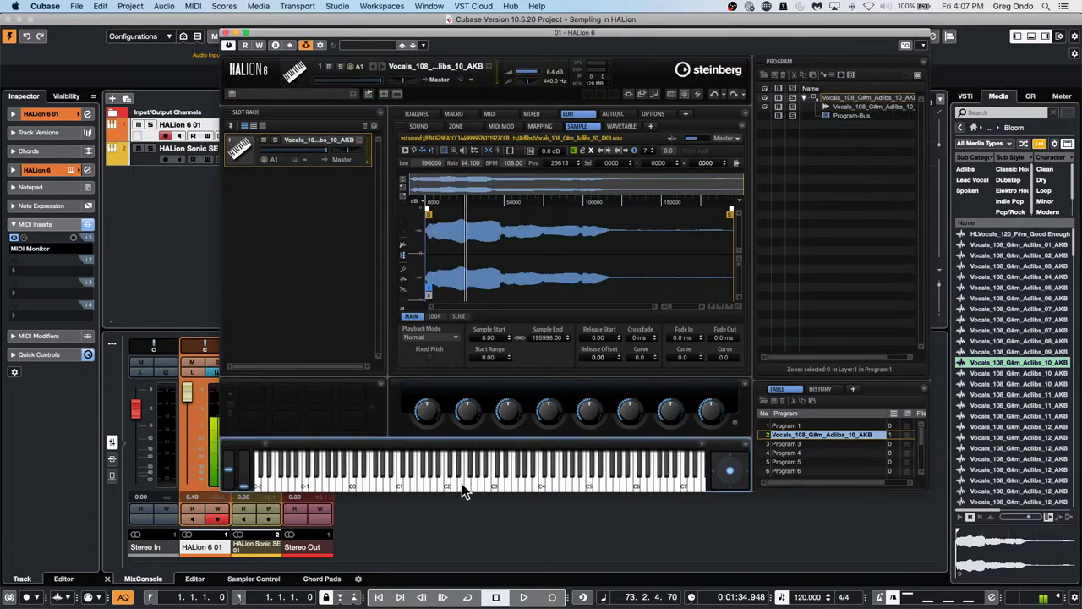
pyautogui.click(462, 483)
pyautogui.click(421, 482)
pyautogui.click(367, 476)
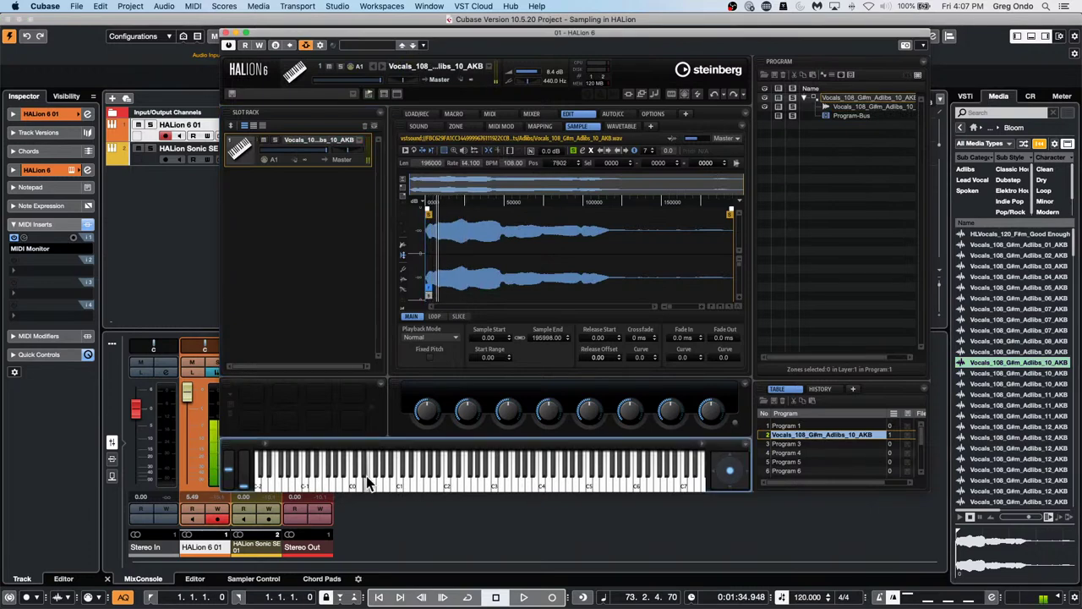
pyautogui.click(408, 482)
# - Set the vocal sample's playback mode to Reverse and move its sample start to about 80474
pyautogui.click(453, 336)
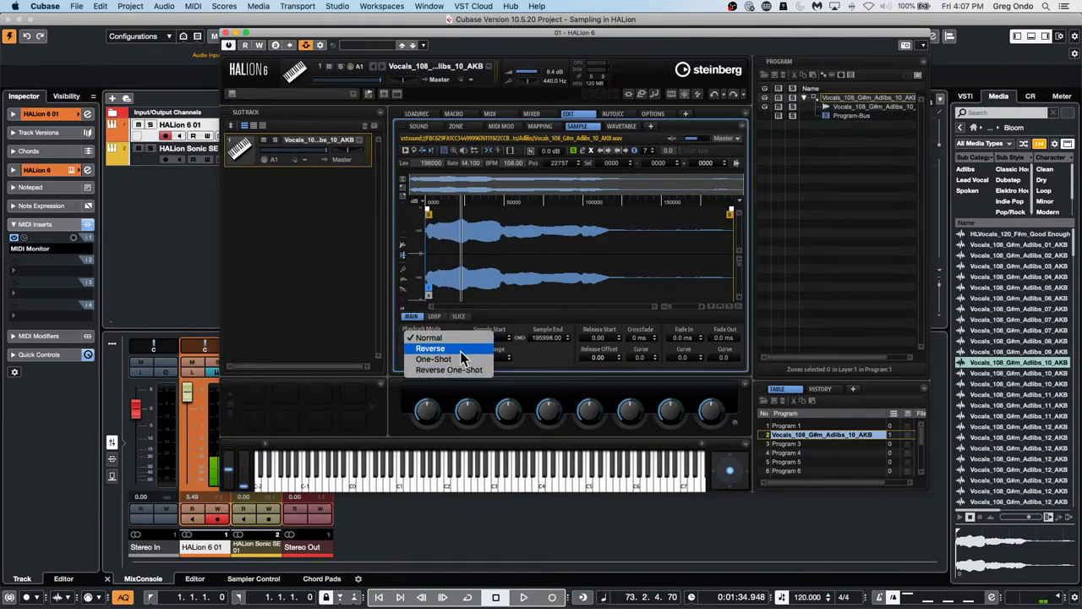
pyautogui.click(460, 349)
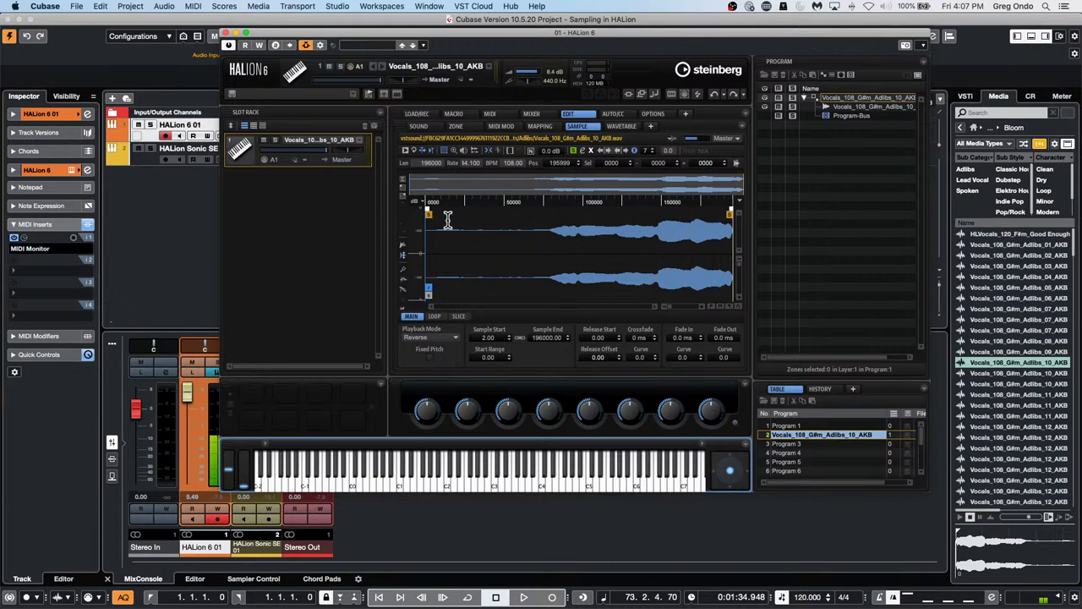
pyautogui.moveTo(433, 213)
pyautogui.mouseDown()
pyautogui.moveTo(573, 268)
pyautogui.moveTo(555, 274)
pyautogui.mouseUp()
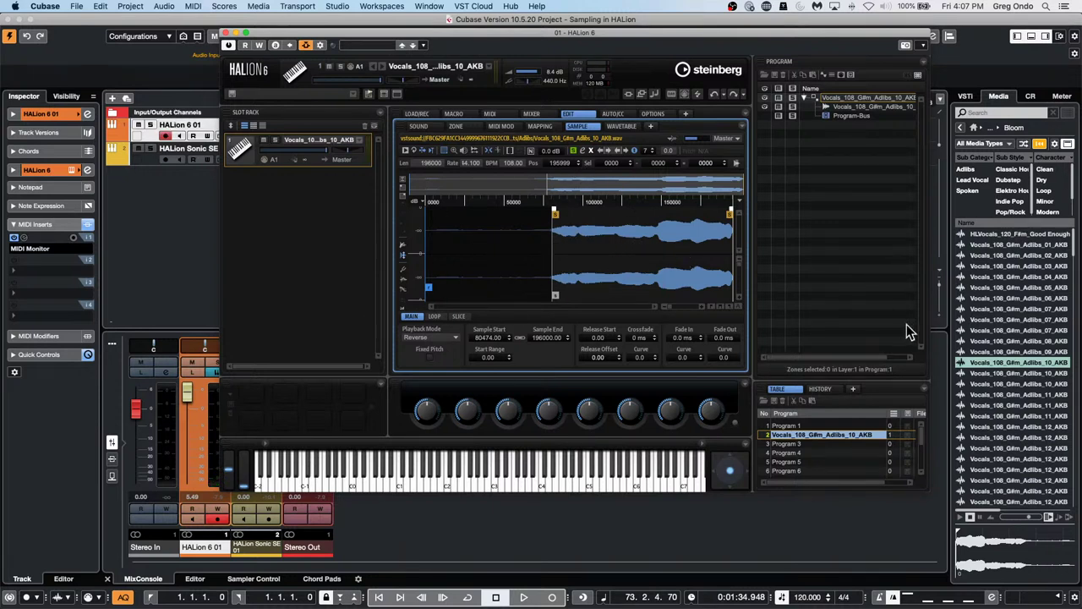
# - Close HALion 6 and load Vocals_108_G#m_Adlibs_12_AKB from Bloom into Sampler Control as a new sampler track
pyautogui.click(177, 260)
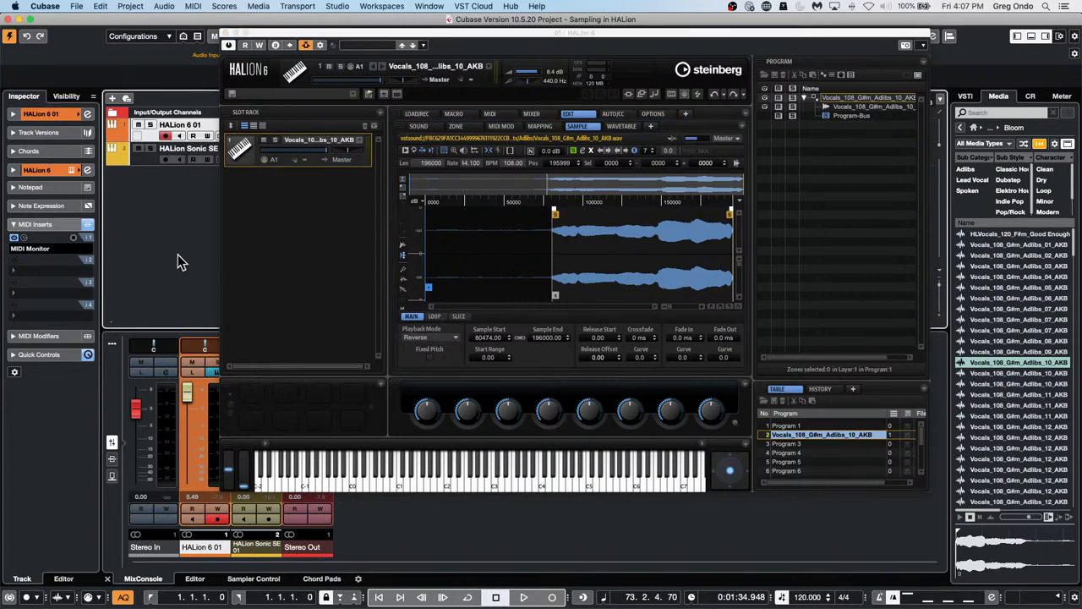
pyautogui.click(225, 45)
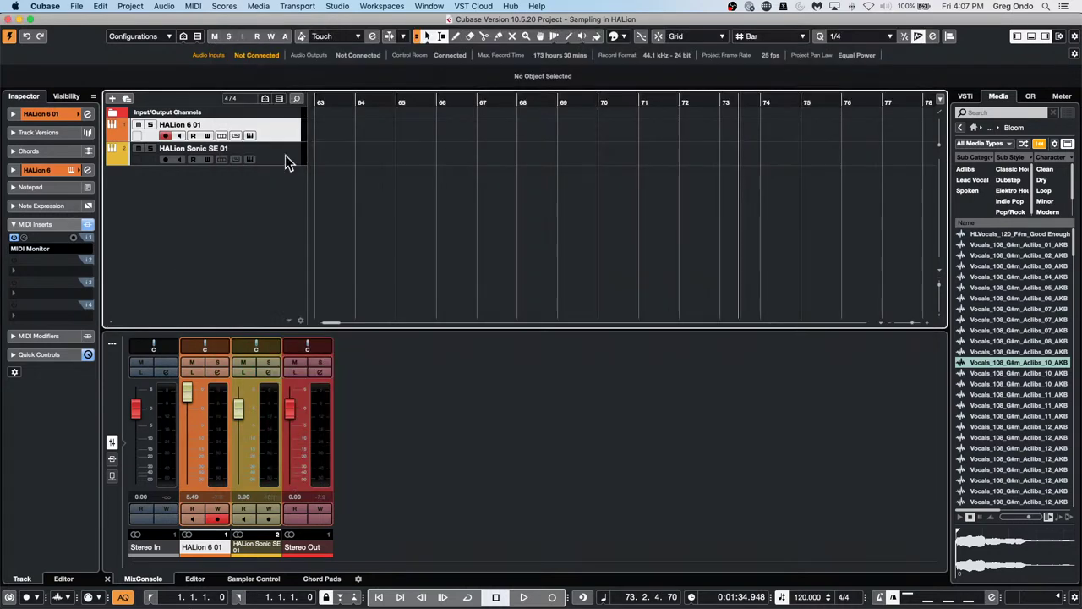
pyautogui.click(253, 579)
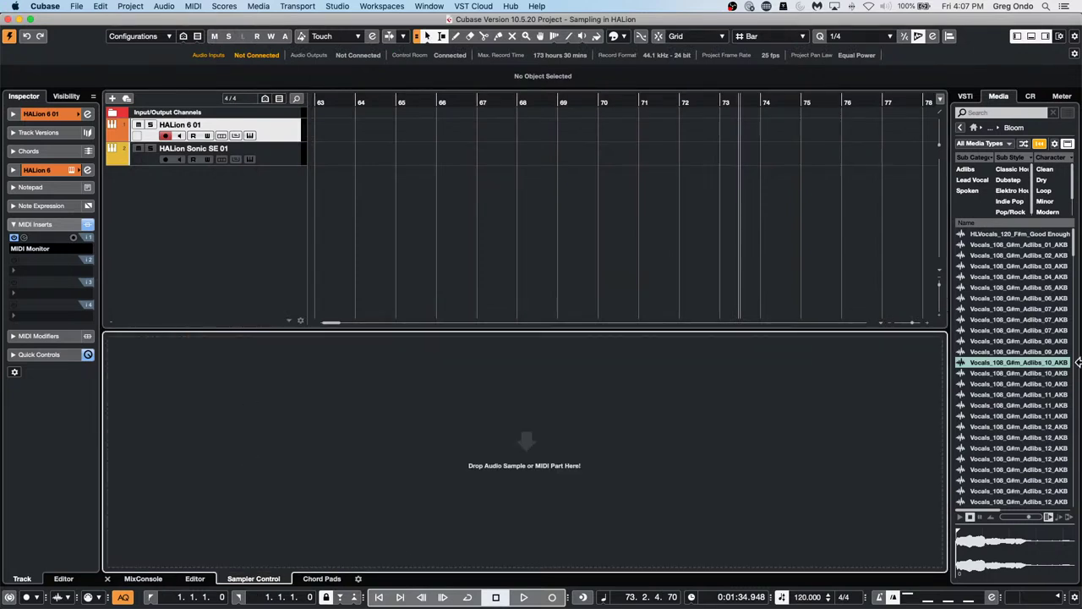
pyautogui.click(1026, 436)
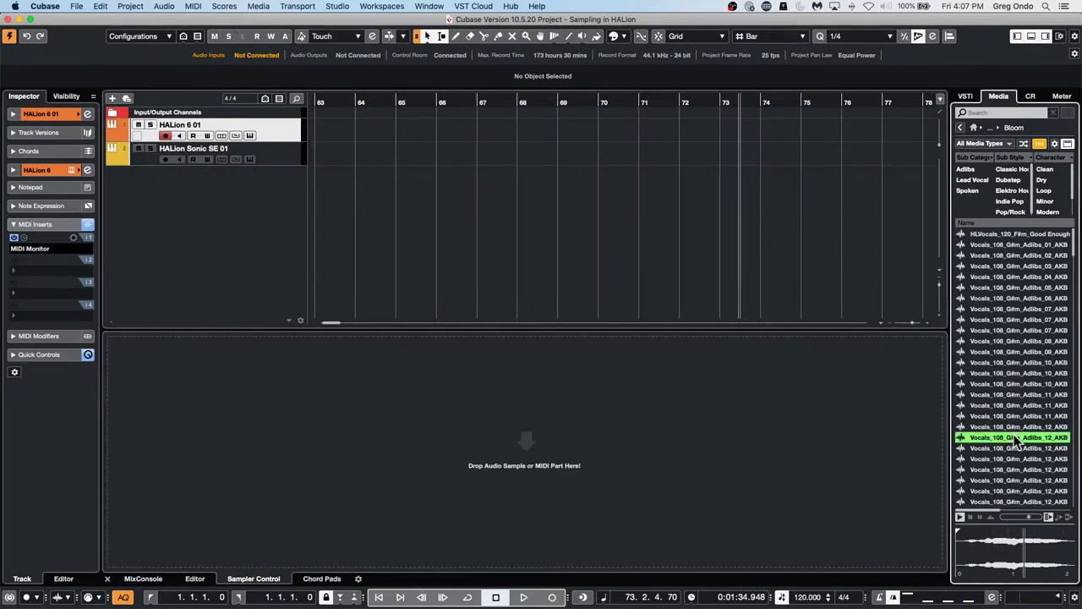
pyautogui.moveTo(1018, 437); pyautogui.dragTo(373, 462)
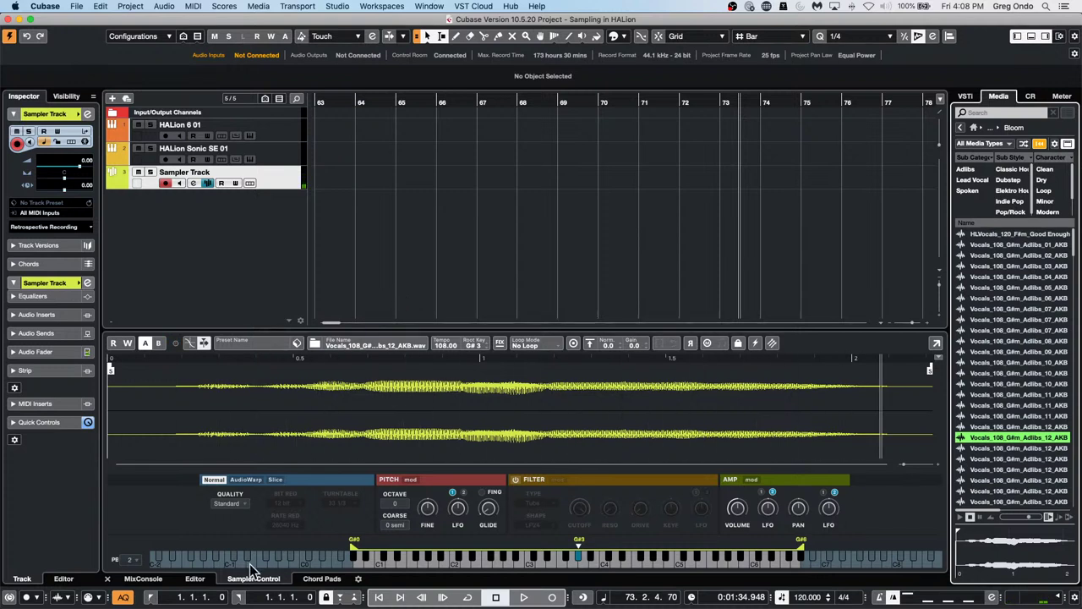
# - Switch the sample to AudioWarp playback, then enable its filter with the Classic type and raise the resonance
pyautogui.click(245, 479)
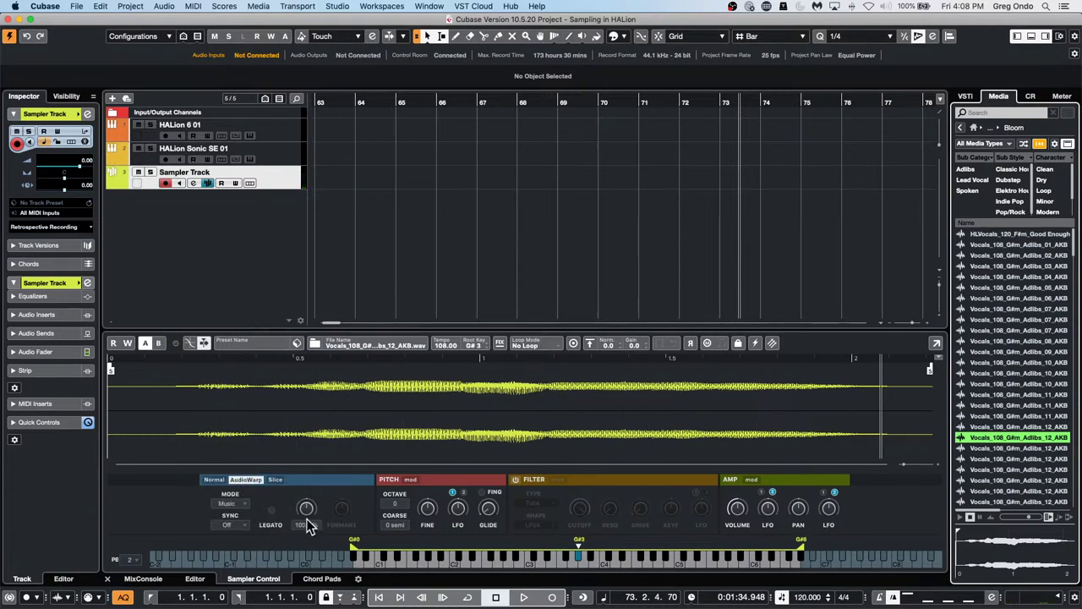
pyautogui.click(240, 505)
pyautogui.click(516, 480)
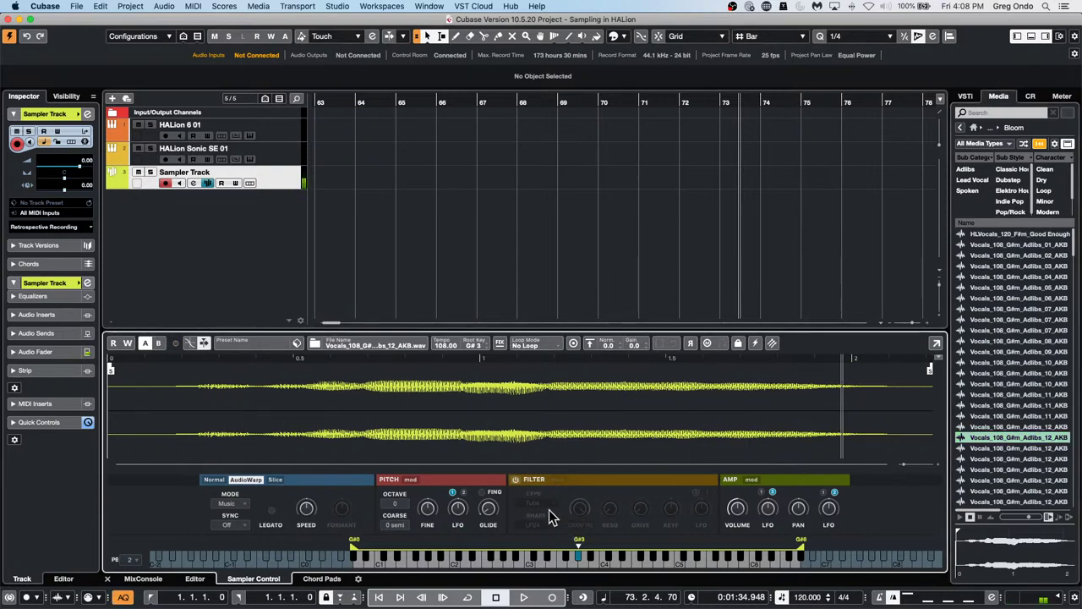
pyautogui.click(515, 479)
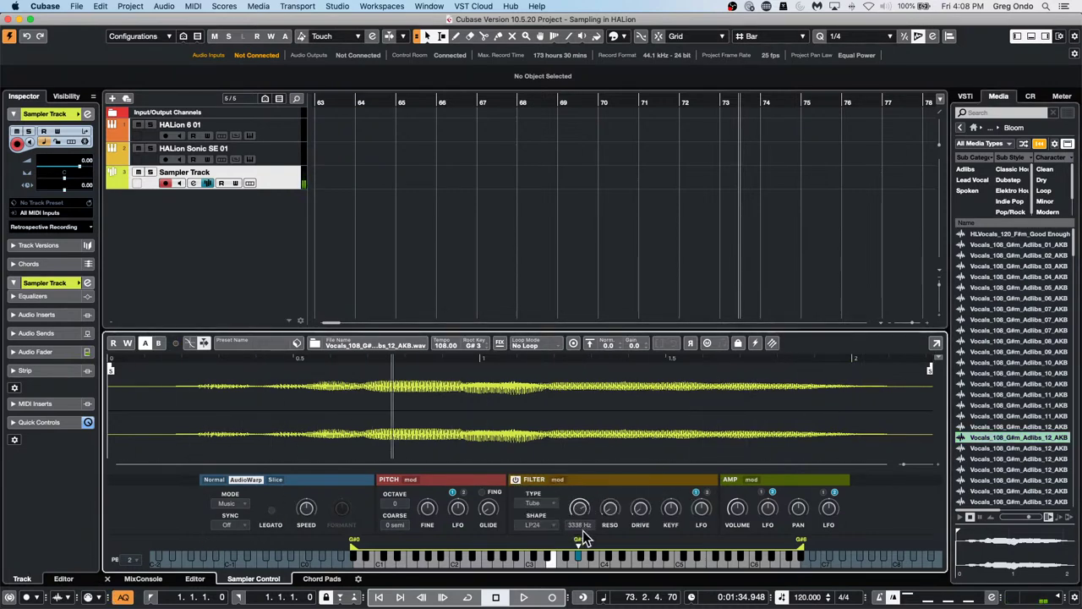
pyautogui.click(546, 505)
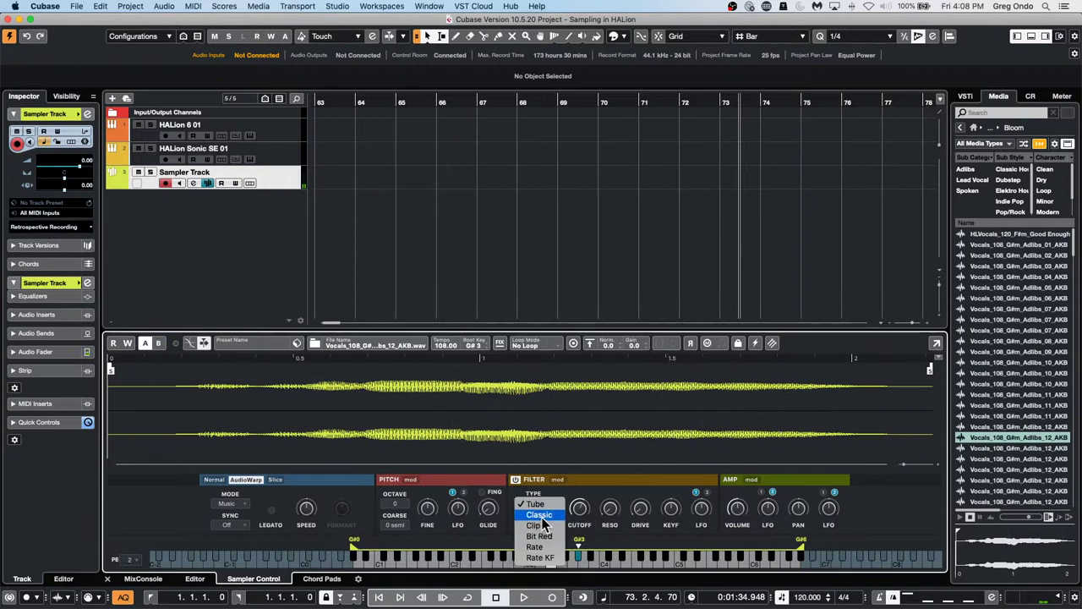
pyautogui.click(538, 514)
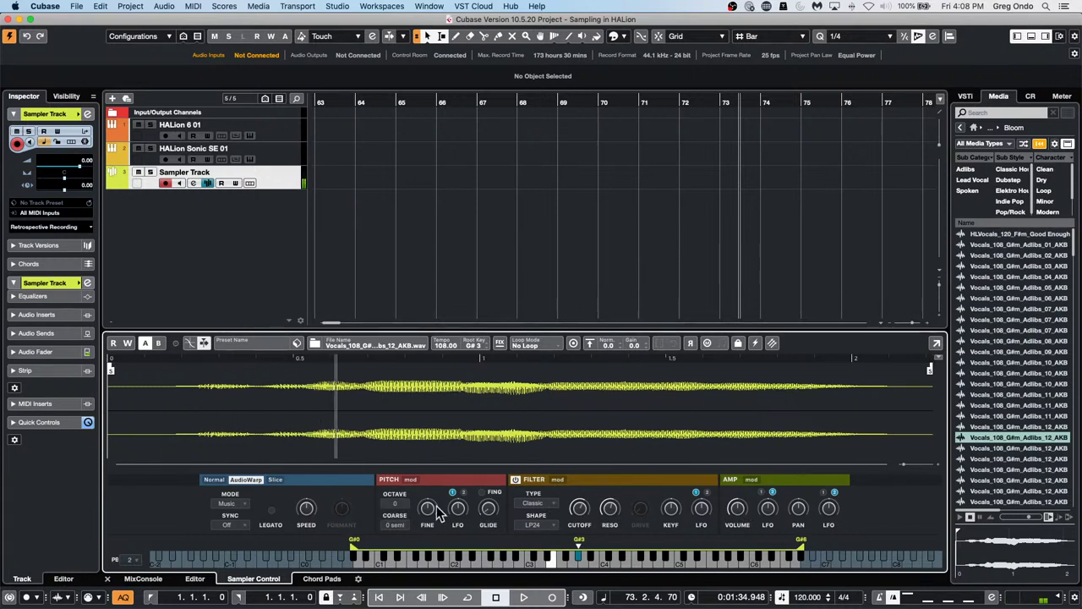
pyautogui.moveTo(581, 517)
pyautogui.moveTo(609, 510); pyautogui.dragTo(610, 481)
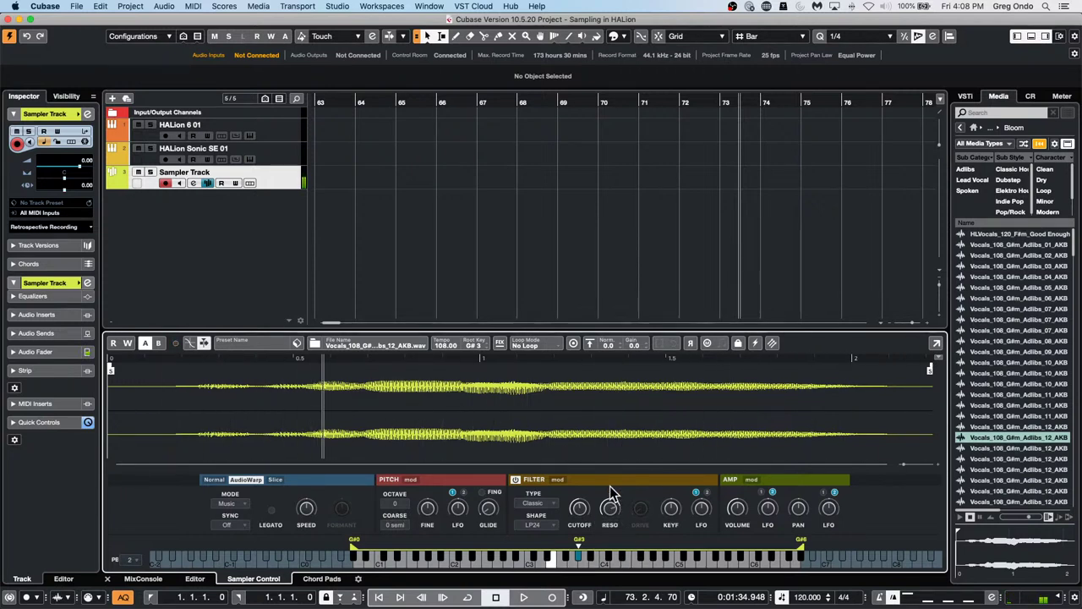
# - Adjust LFO 1's shape in the filter modulation and move the filter envelope's second node to about 160 ms at a lower level
pyautogui.click(563, 480)
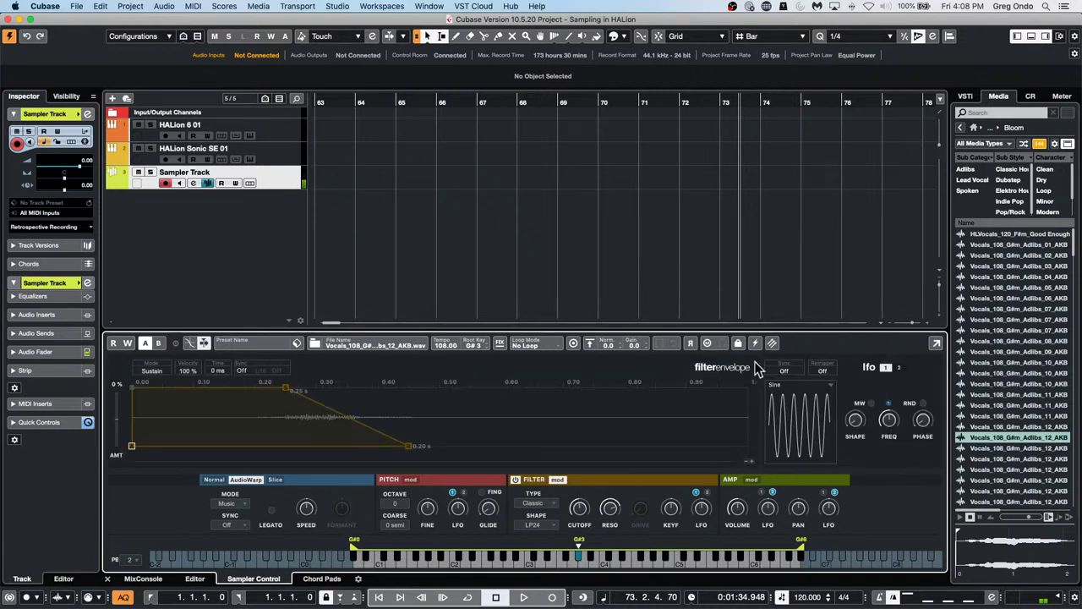
pyautogui.moveTo(855, 425); pyautogui.dragTo(864, 399)
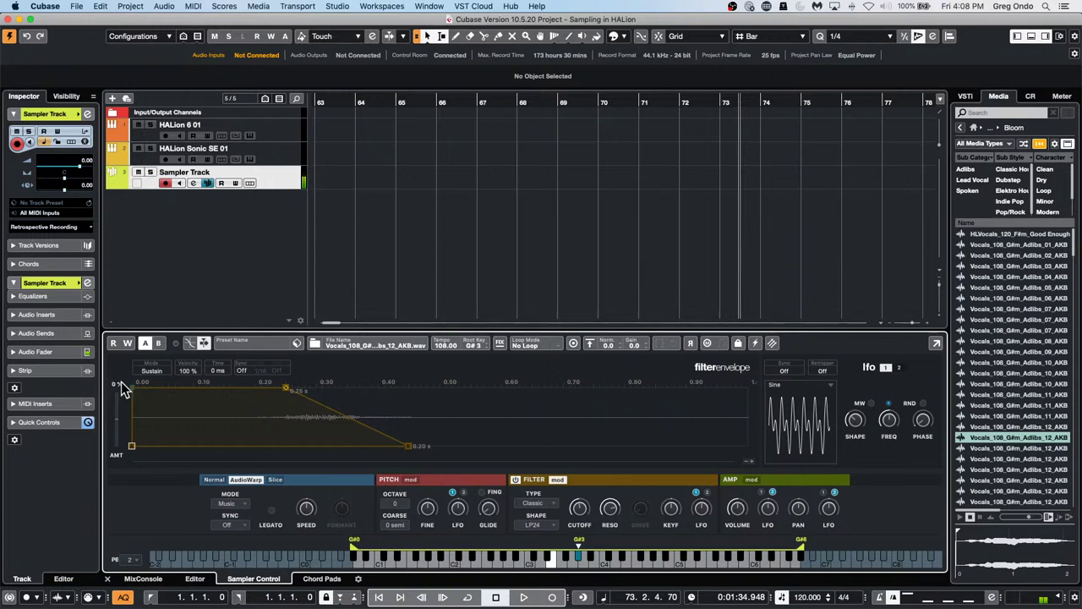
pyautogui.moveTo(132, 388); pyautogui.dragTo(229, 413)
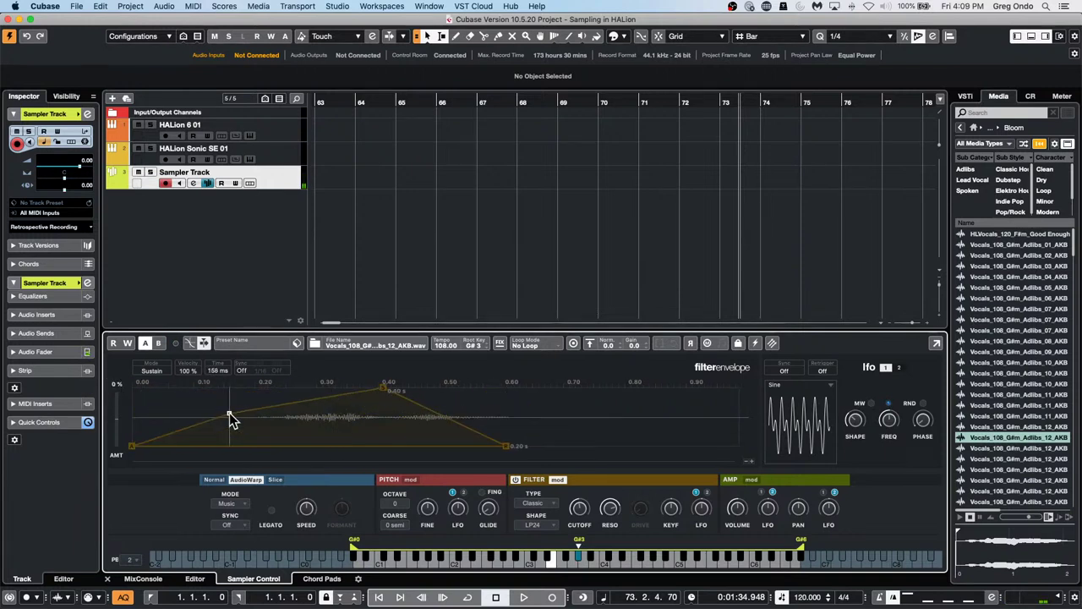
# - Switch the sampler to Slice mode and draw an empty MIDI part on the Sampler Track from about bar 64 to 68
pyautogui.click(275, 480)
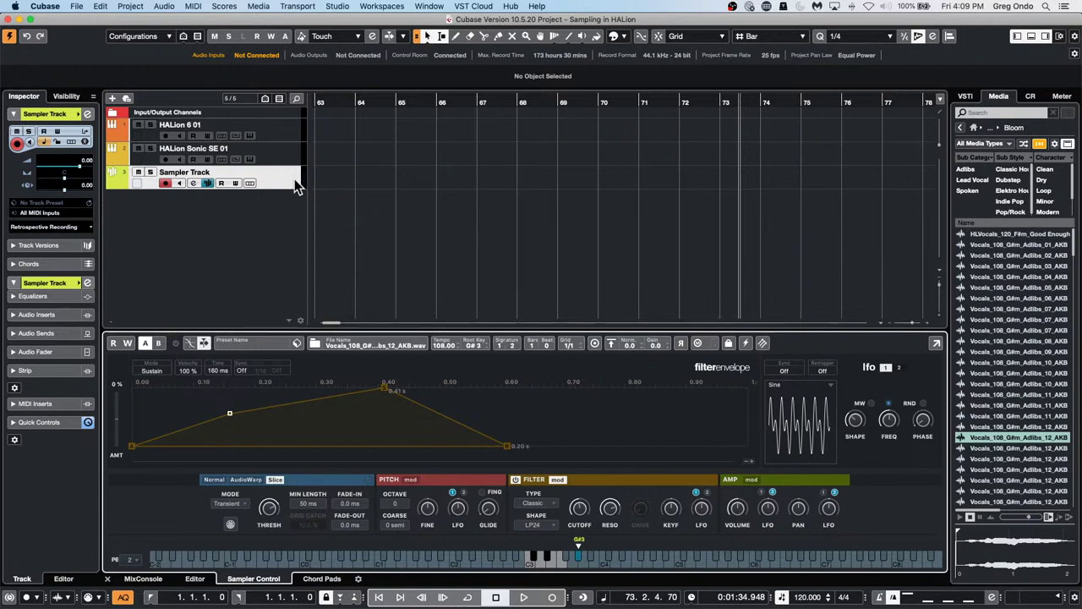
pyautogui.rightClick(355, 184)
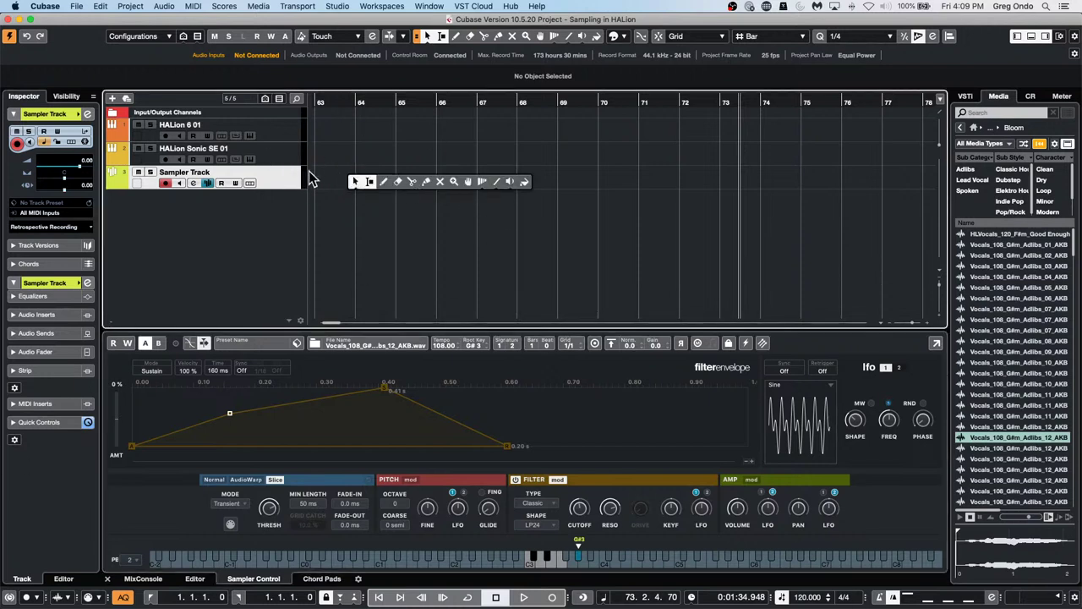
pyautogui.click(383, 182)
pyautogui.moveTo(350, 175); pyautogui.dragTo(525, 176)
pyautogui.press('1')
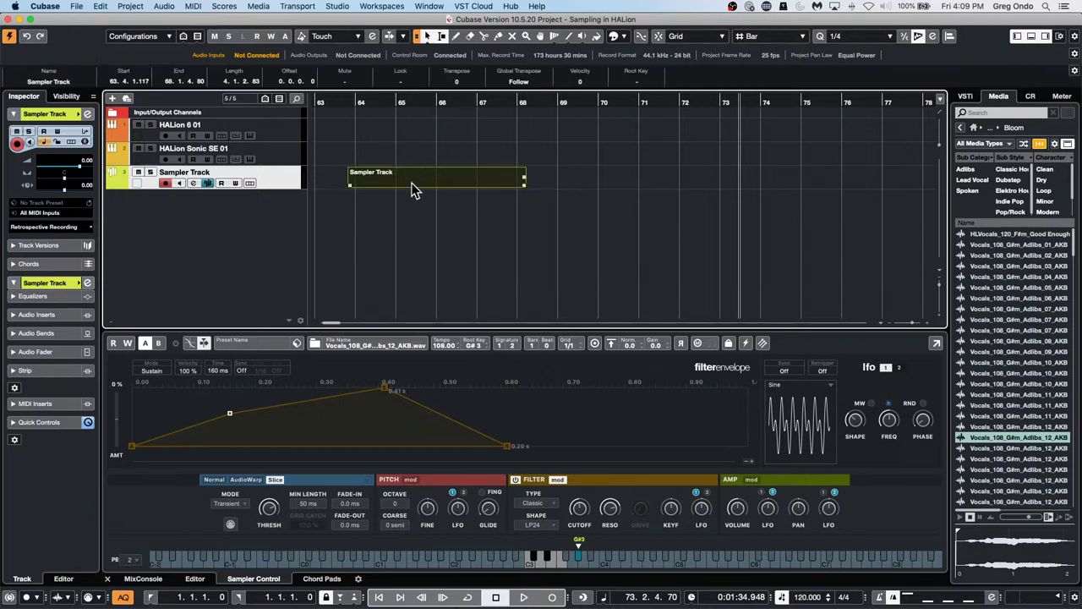
# - Open the new Sampler Track part in the Key Editor, check the available controller lane types and close the editor
pyautogui.doubleClick(412, 186)
pyautogui.click(119, 542)
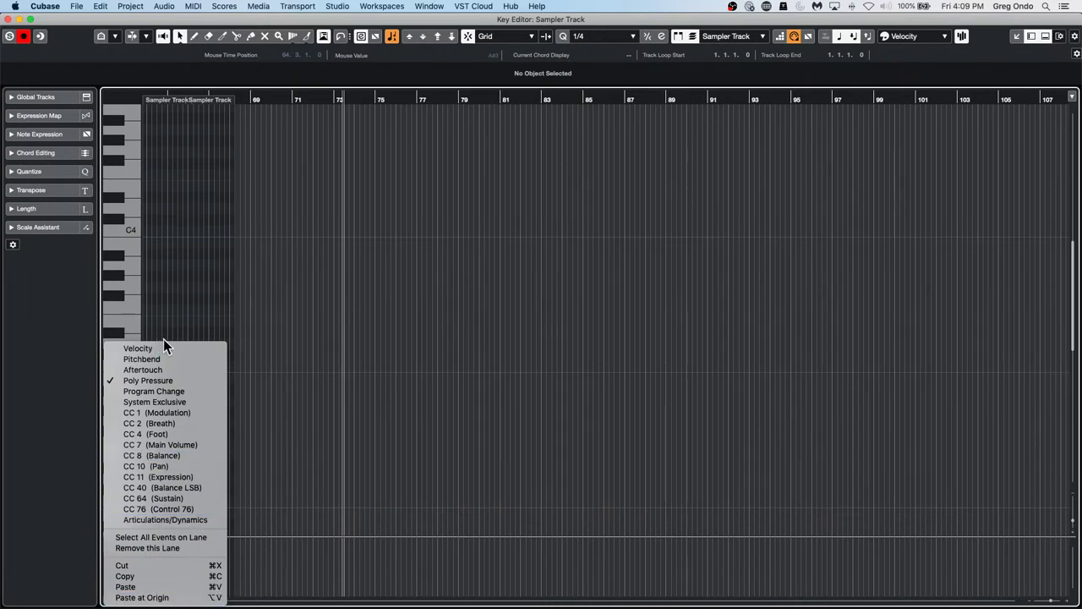
pyautogui.click(318, 419)
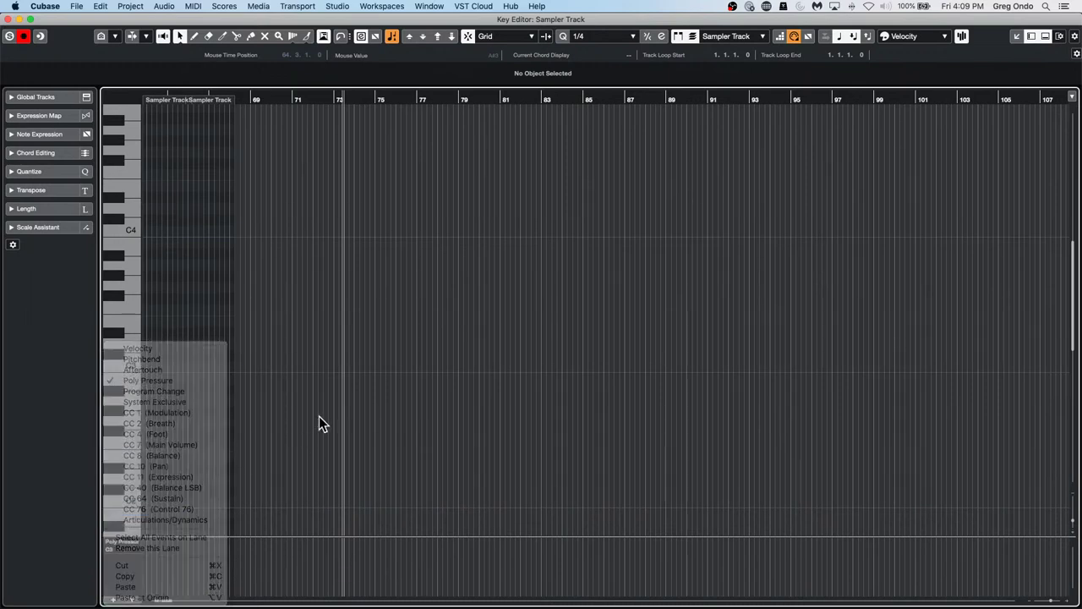
pyautogui.click(11, 18)
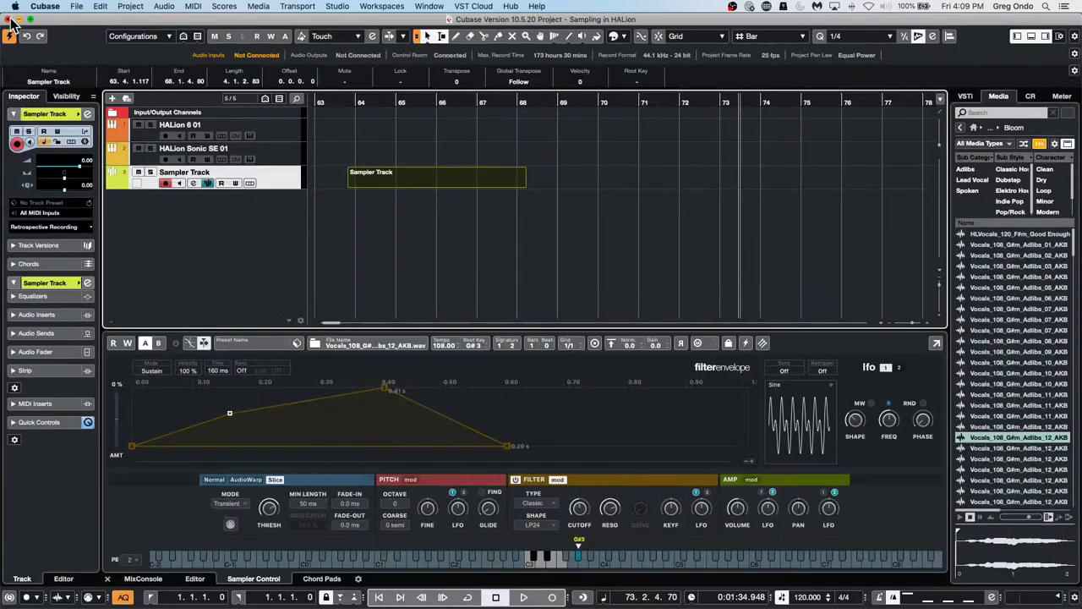
# - Open and activate the recent project sampler track go.cpr and select its glide sampler track
pyautogui.click(75, 8)
pyautogui.moveTo(113, 219)
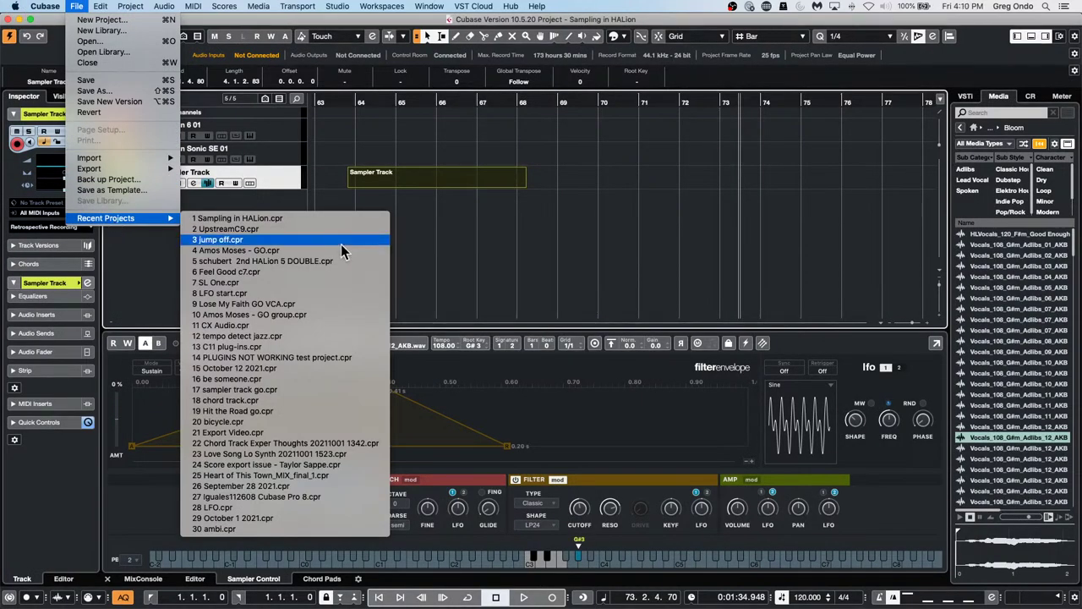
pyautogui.click(326, 386)
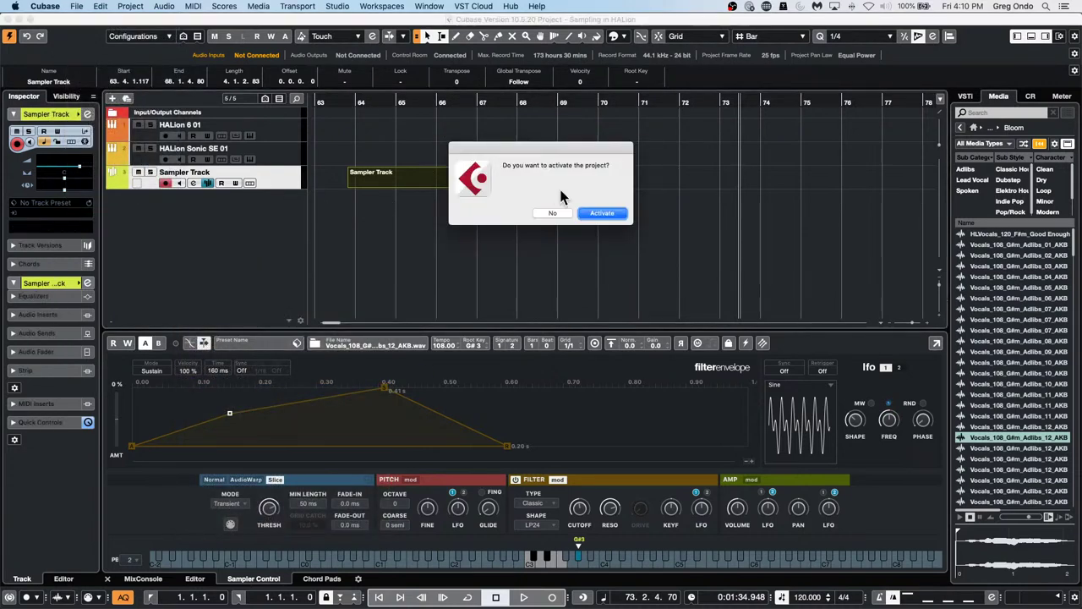
pyautogui.click(601, 213)
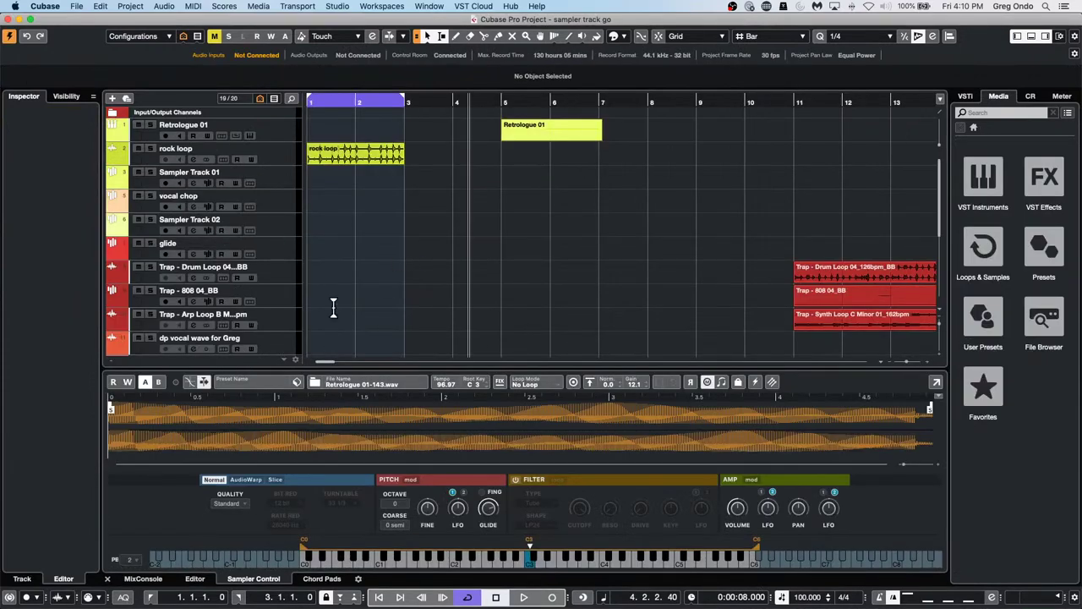
pyautogui.click(284, 252)
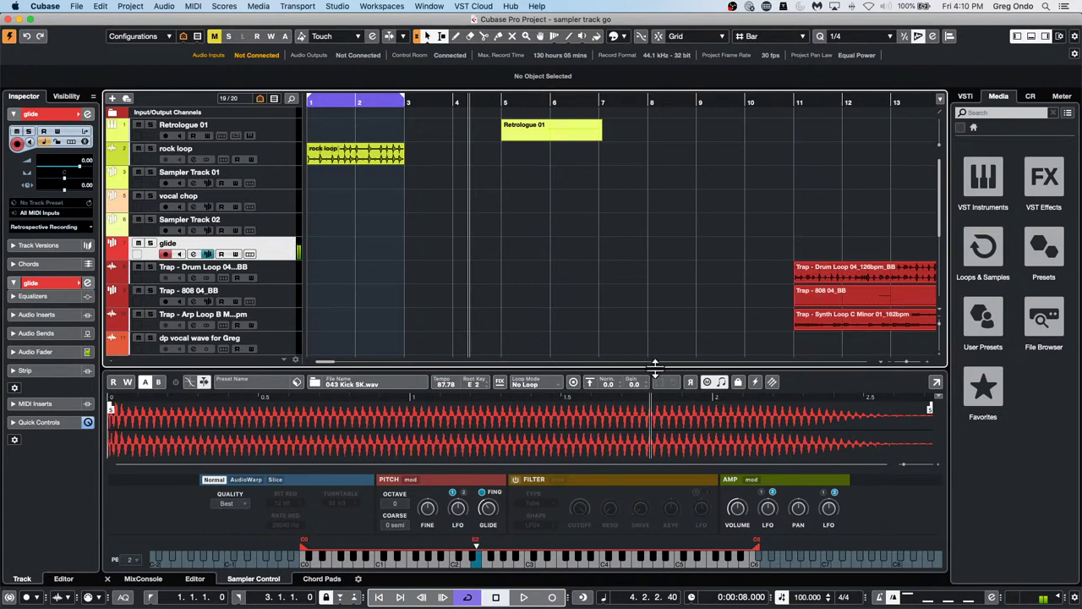
pyautogui.click(710, 384)
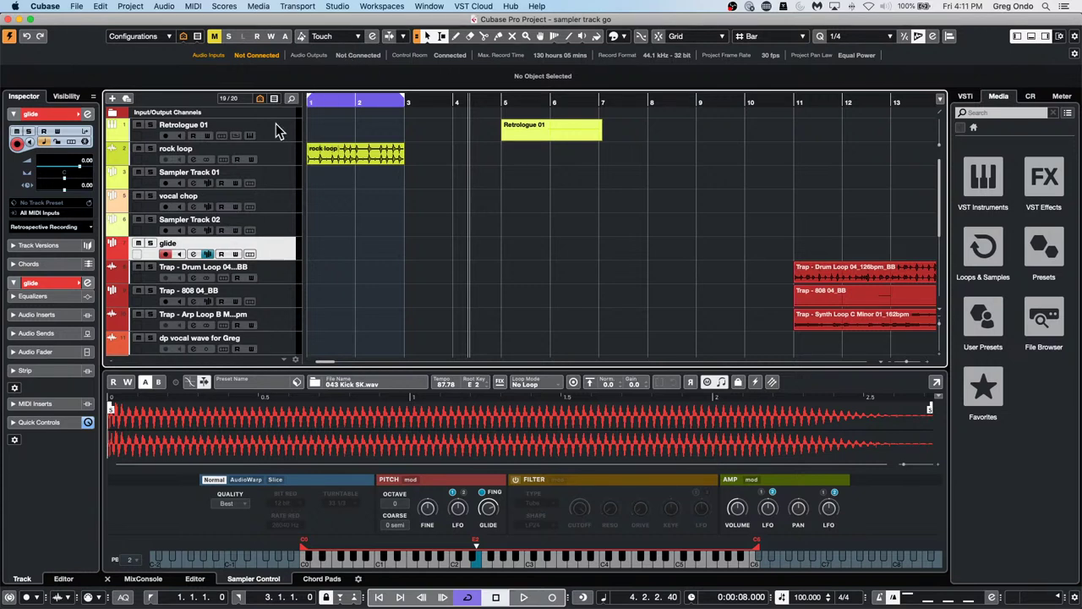
# - Switch between the rock loop and Sampler Track 01 tracks to compare how the selection is highlighted
pyautogui.click(276, 153)
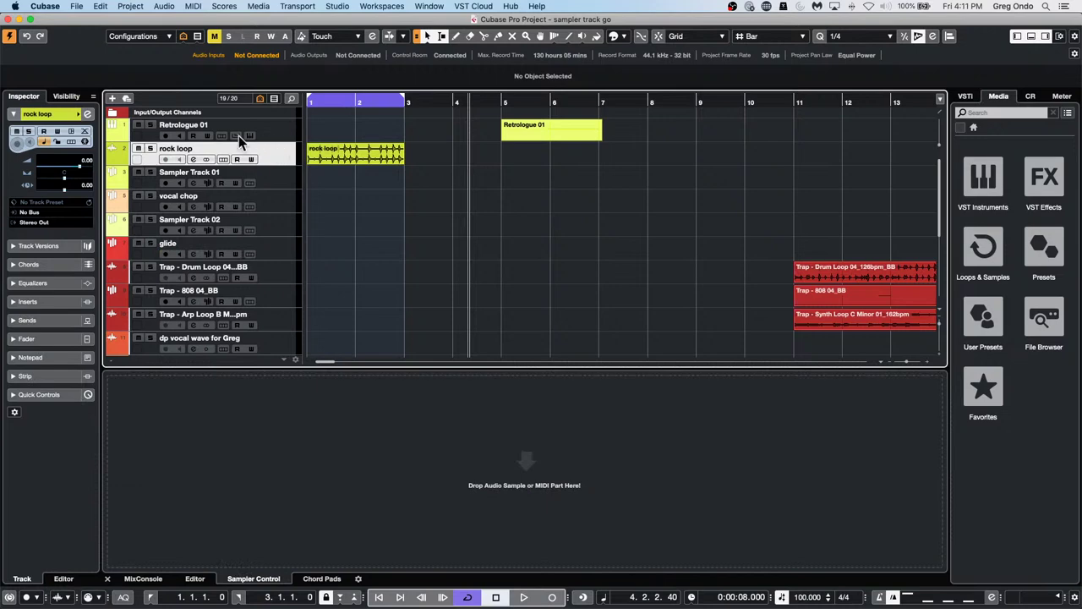
pyautogui.click(275, 177)
pyautogui.click(281, 158)
pyautogui.click(277, 180)
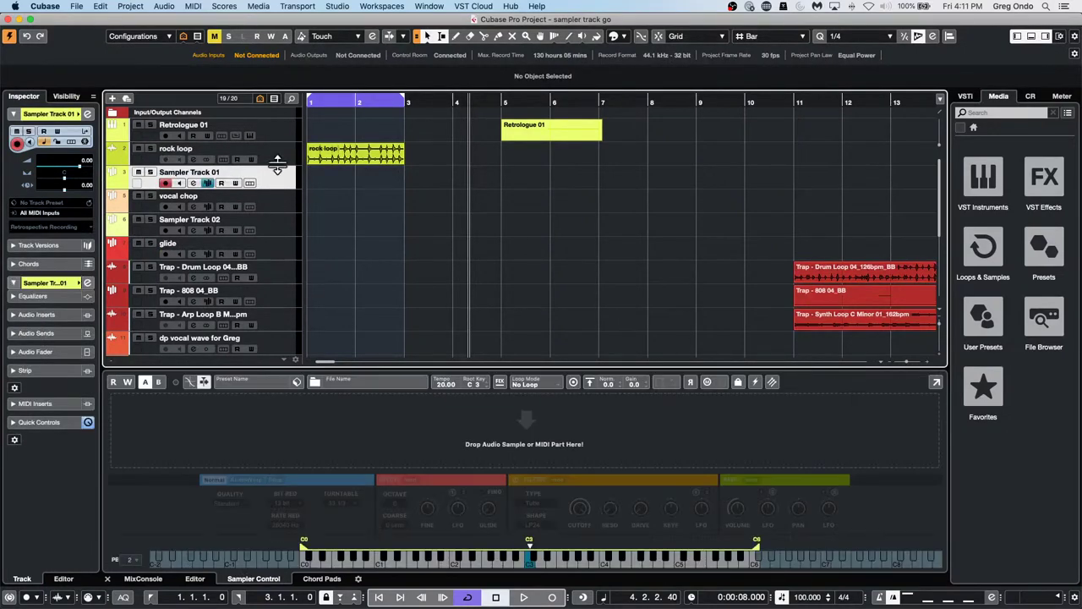
pyautogui.click(279, 158)
# - Set the Focus Color in the user interface color scheme preferences to blue, RGB 99, 137, 175, and apply it
pyautogui.click(86, 7)
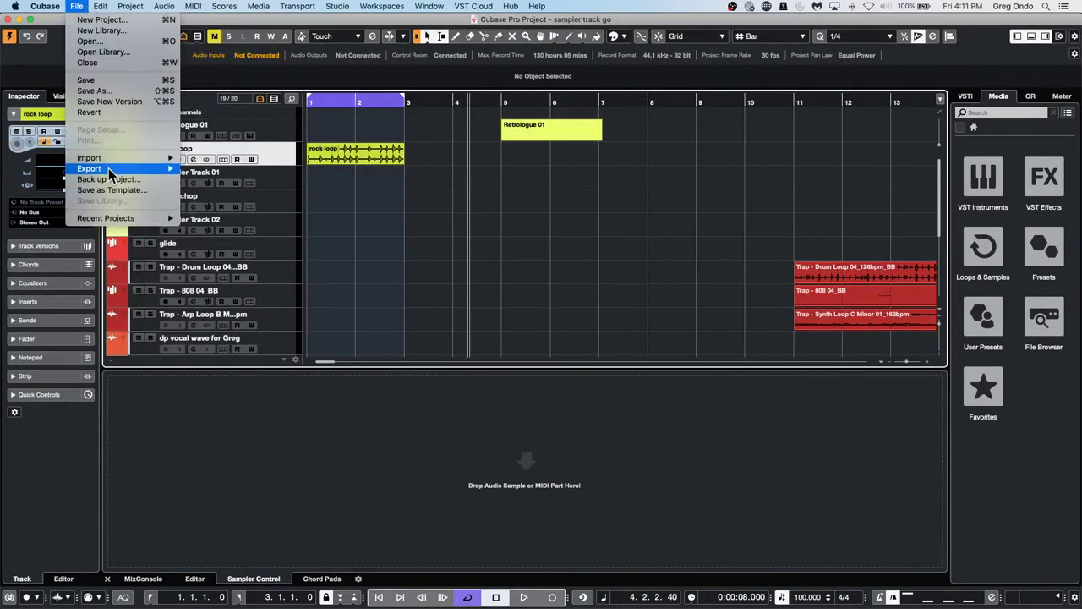
pyautogui.moveTo(99, 8)
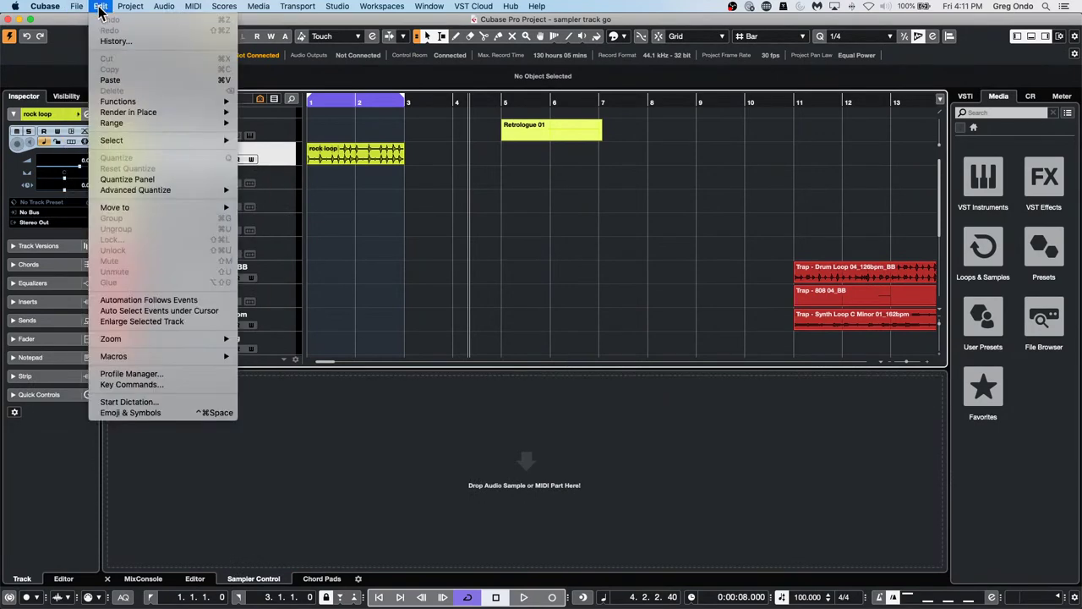
pyautogui.moveTo(44, 7)
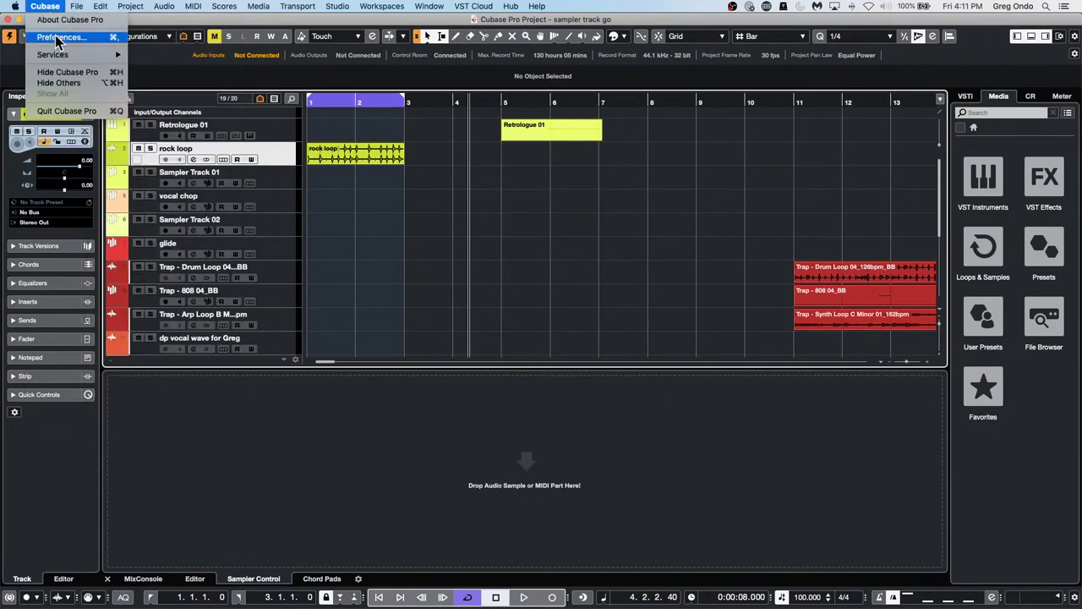
pyautogui.click(59, 37)
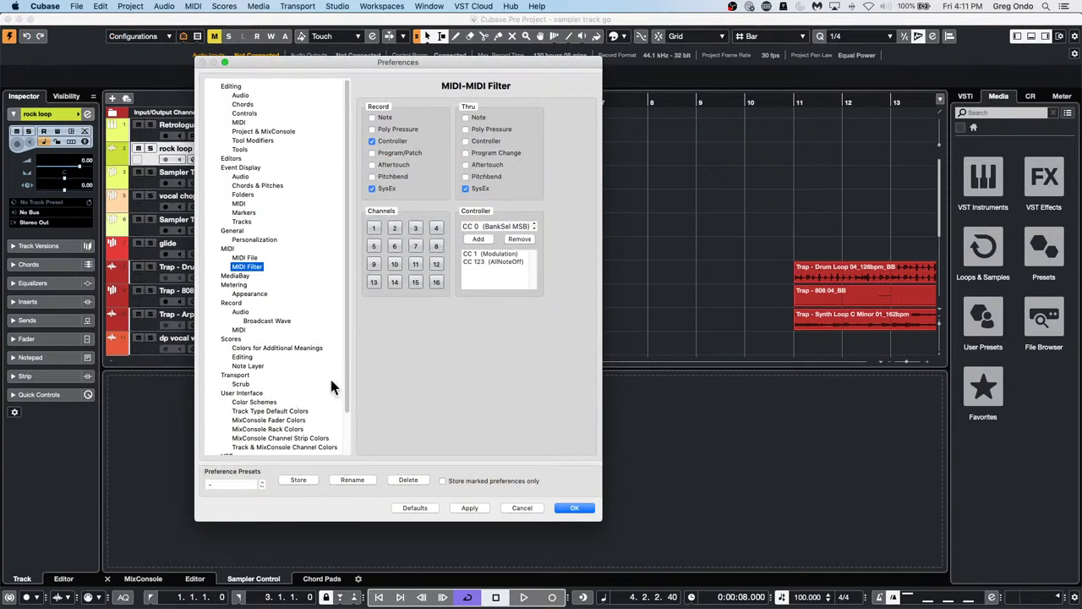
pyautogui.moveTo(343, 378); pyautogui.dragTo(342, 431)
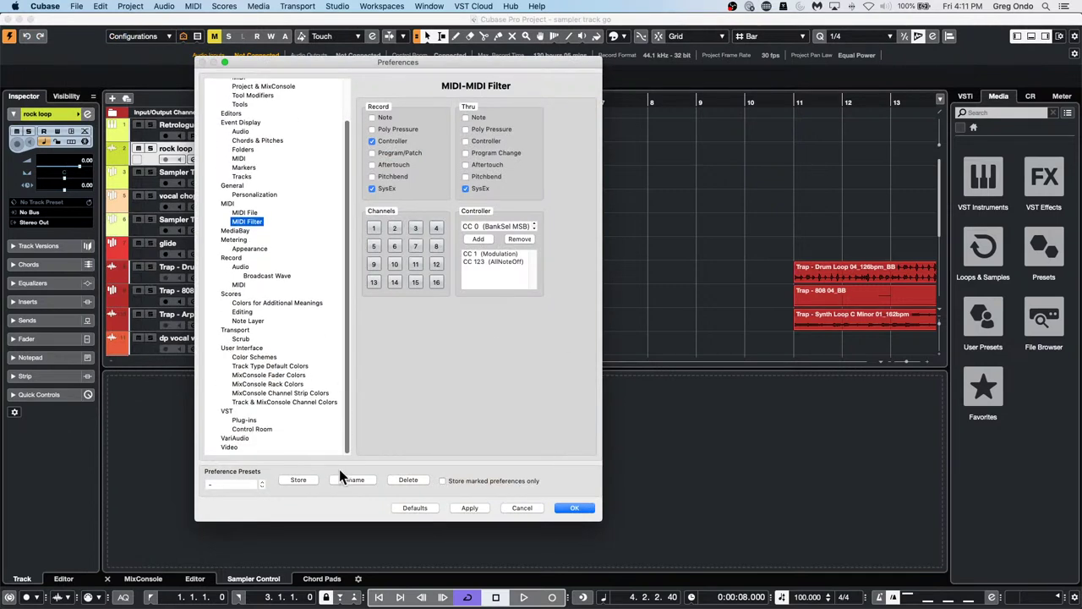
pyautogui.click(243, 356)
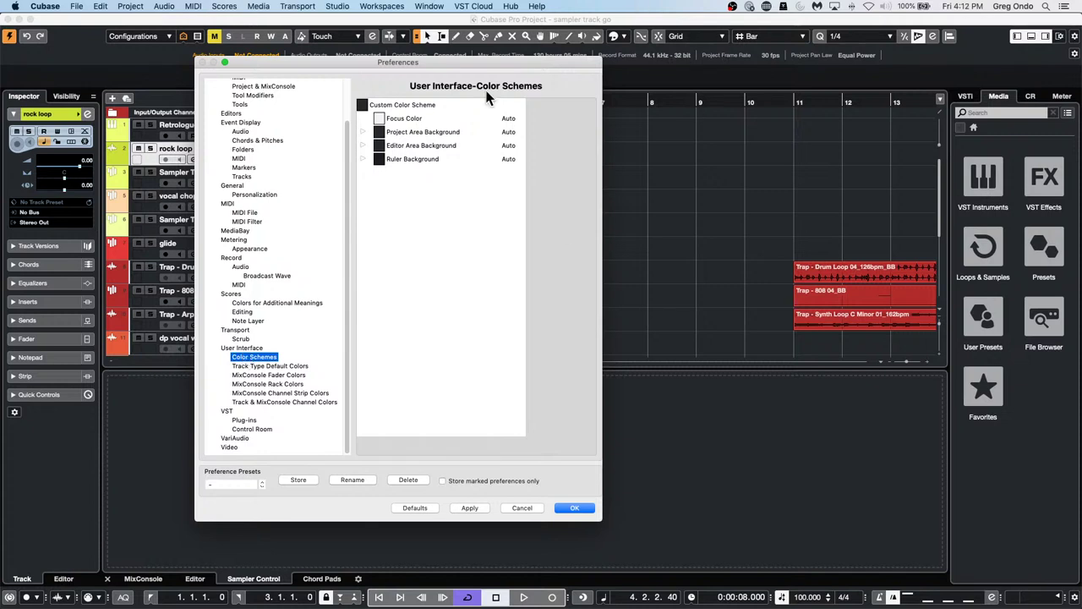
pyautogui.click(378, 118)
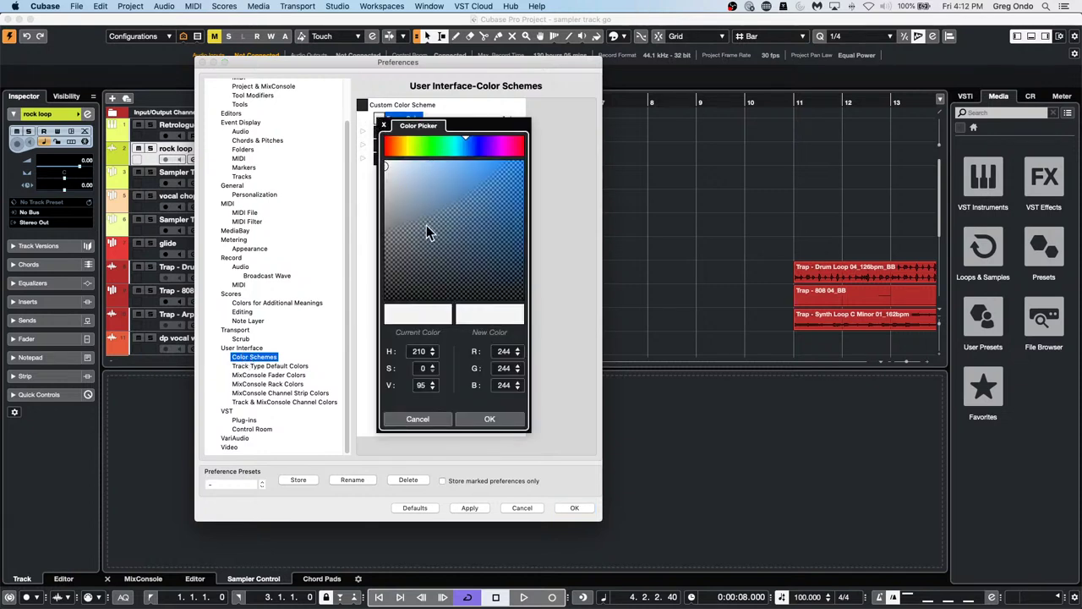
pyautogui.moveTo(387, 165)
pyautogui.mouseDown()
pyautogui.moveTo(443, 231)
pyautogui.moveTo(444, 250)
pyautogui.mouseUp()
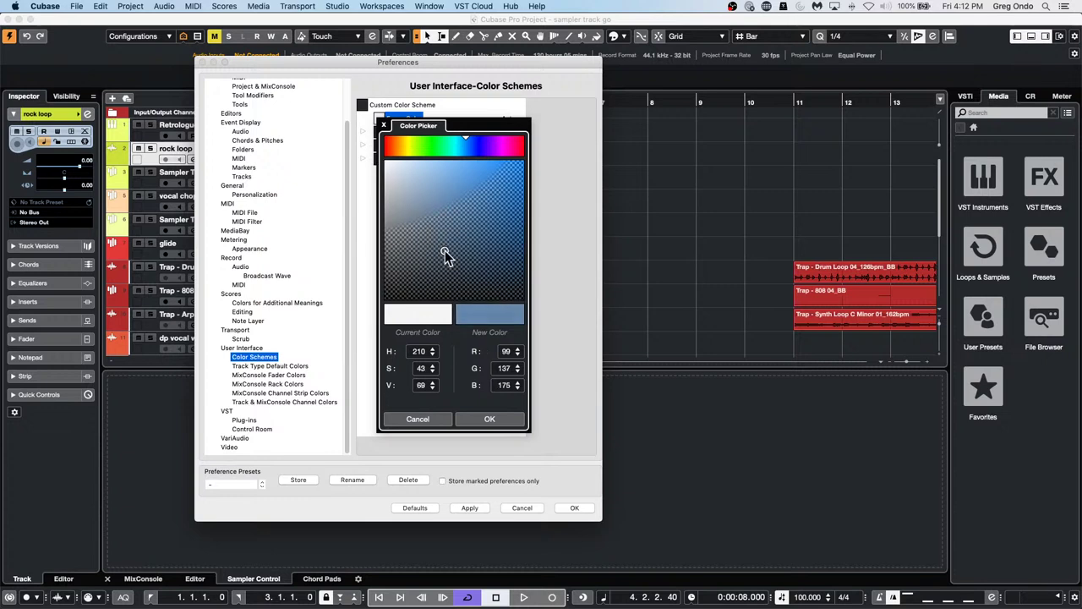
pyautogui.click(507, 419)
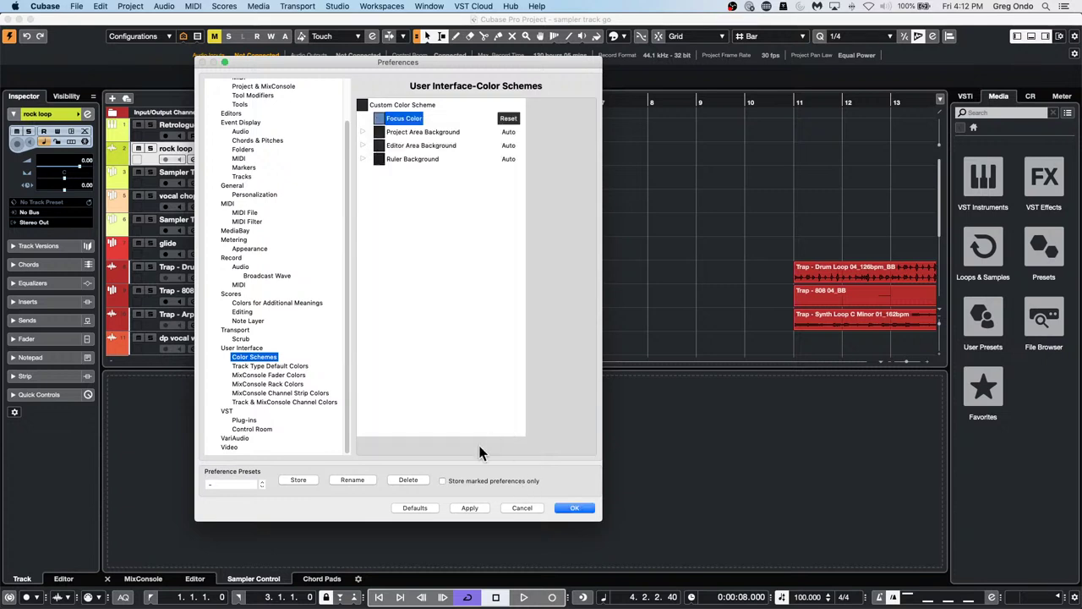
pyautogui.click(468, 509)
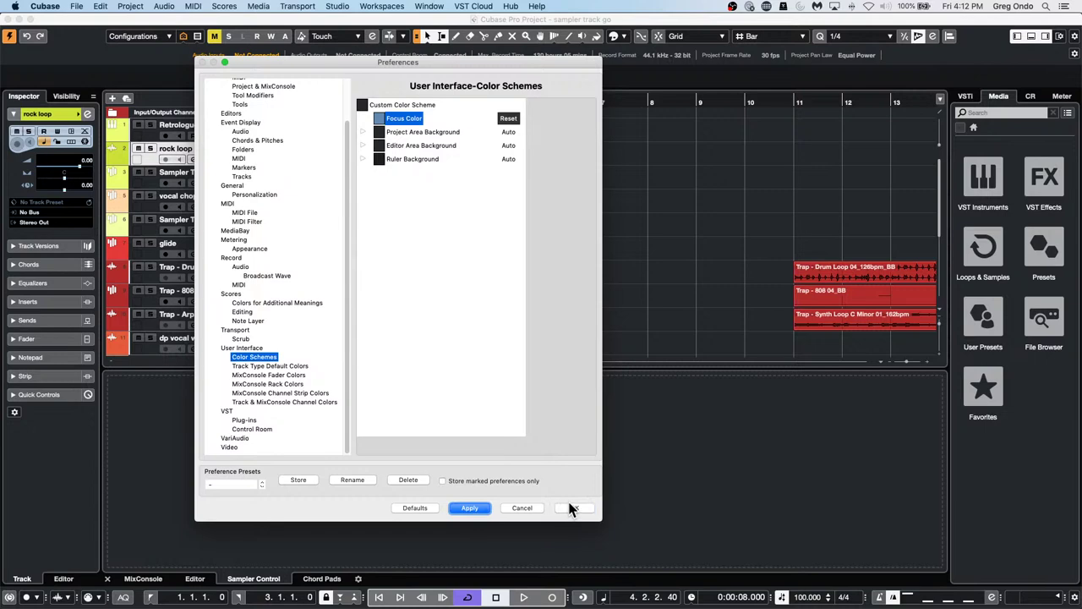
pyautogui.click(574, 508)
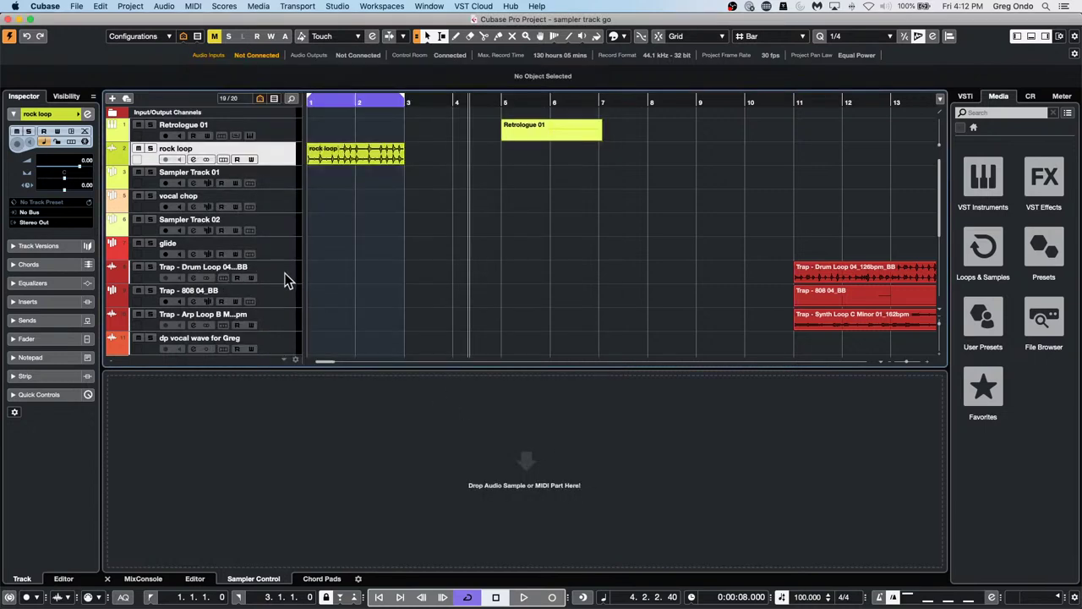
# - Select the drum loop, glide, vocal chop and rock loop tracks in turn to check the new focus color
pyautogui.click(275, 279)
pyautogui.click(282, 247)
pyautogui.click(281, 192)
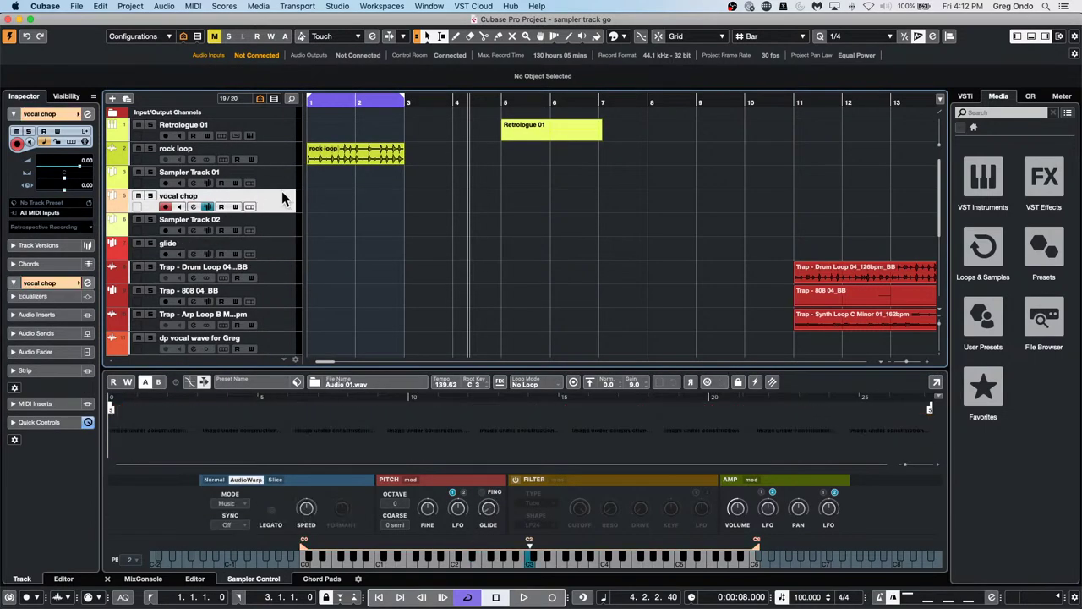
pyautogui.click(276, 160)
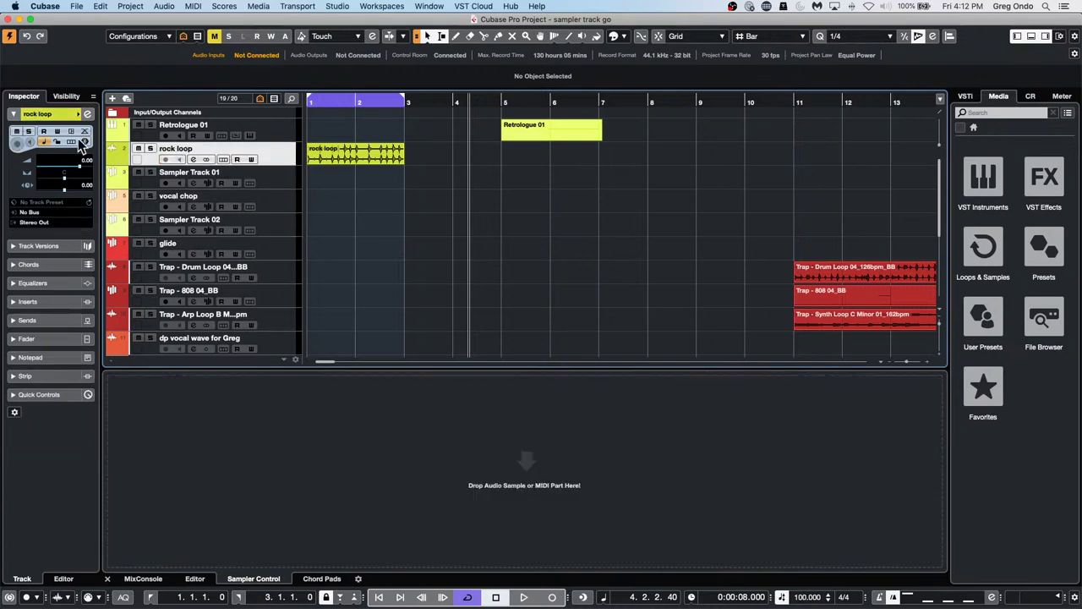
# - Open the user interface color scheme preferences and expand the project area, editor area and ruler background color settings
pyautogui.click(76, 6)
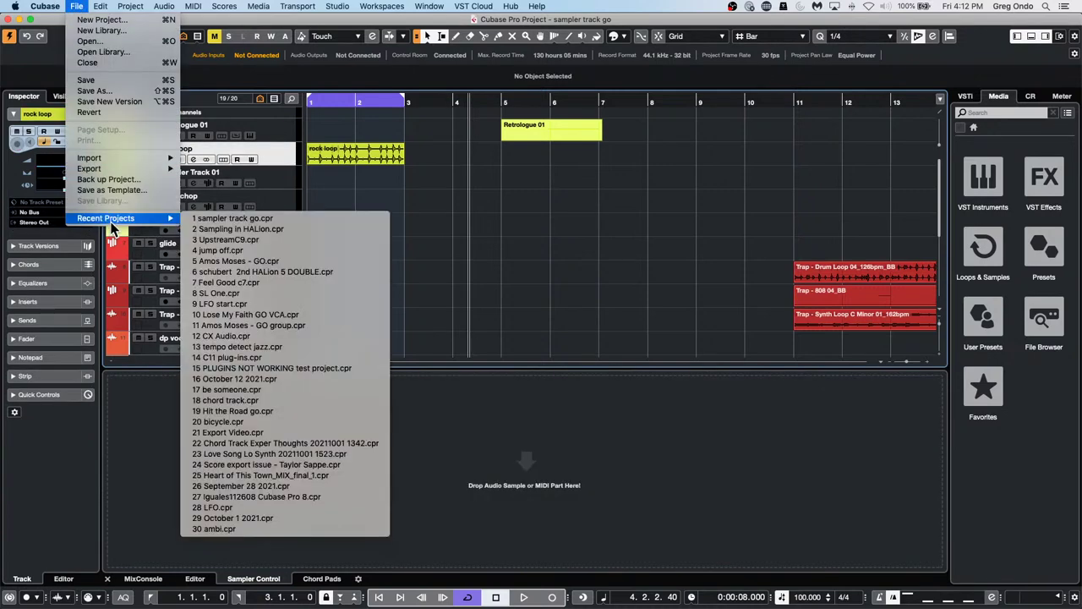
pyautogui.moveTo(42, 7)
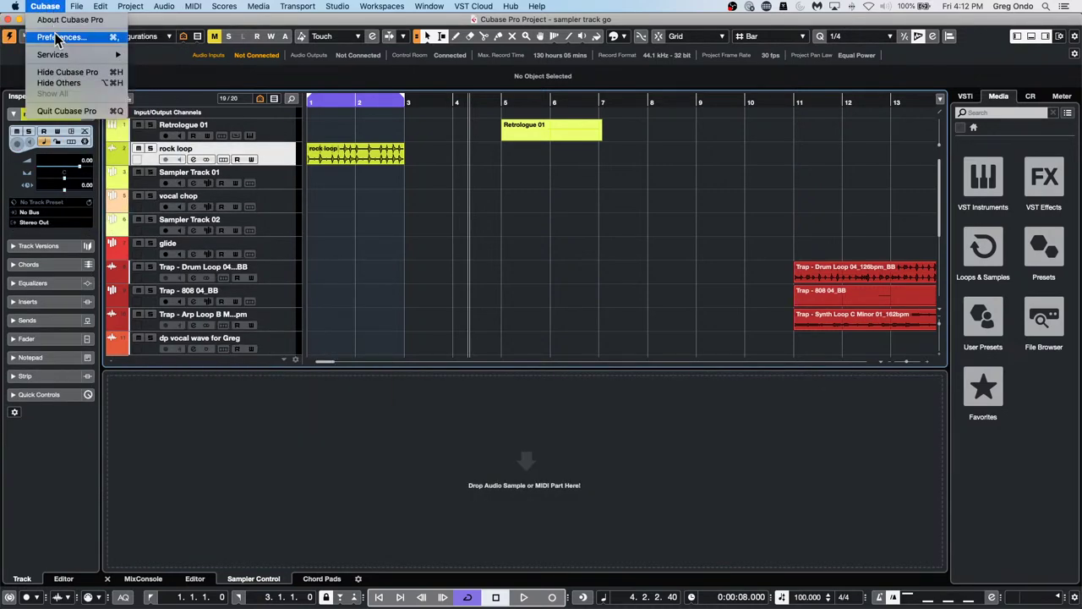
pyautogui.click(57, 38)
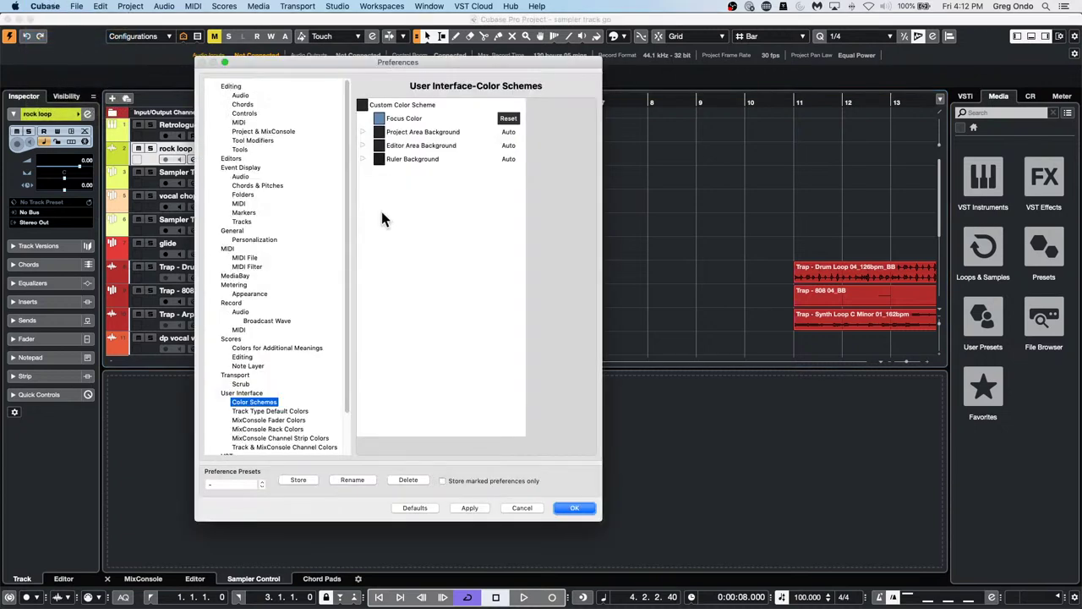
pyautogui.click(363, 132)
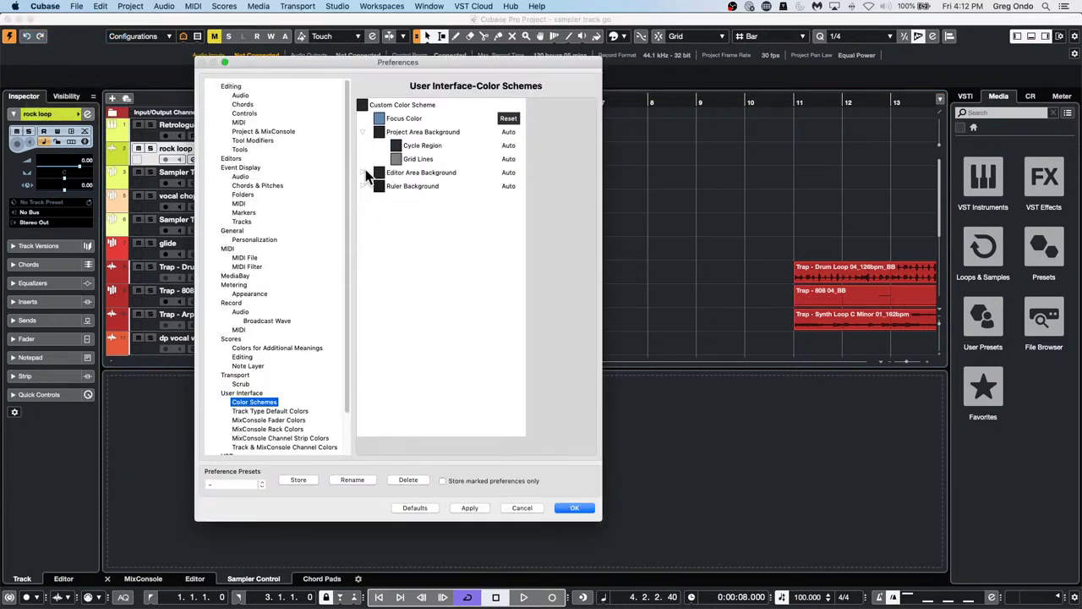
pyautogui.click(363, 172)
pyautogui.click(362, 212)
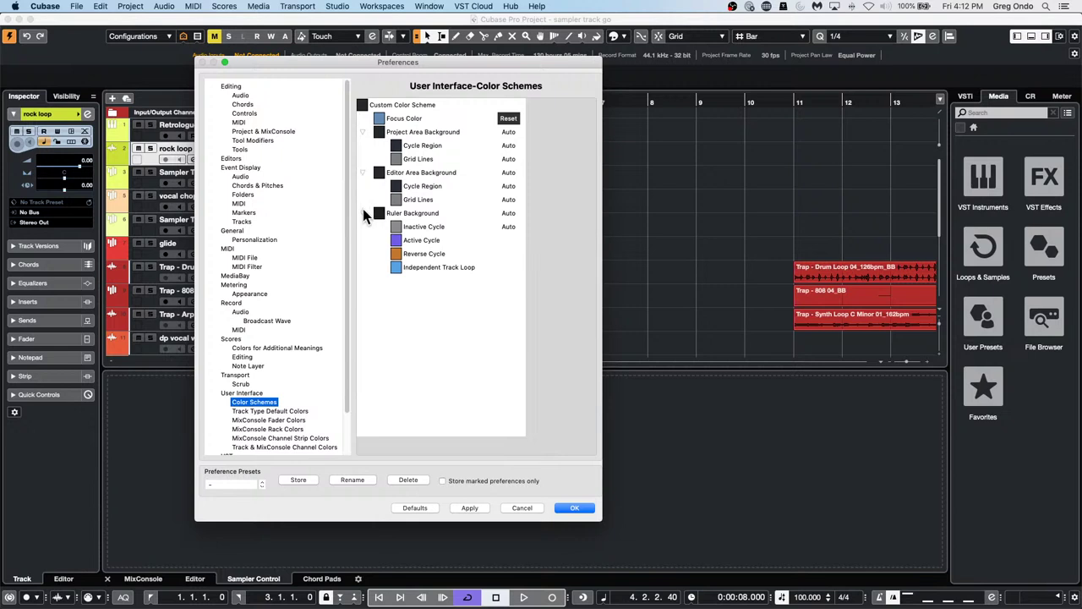
# - Look through the track type, MixConsole fader, rack, channel strip and channel color pages of the user interface preferences
pyautogui.click(269, 410)
pyautogui.click(267, 420)
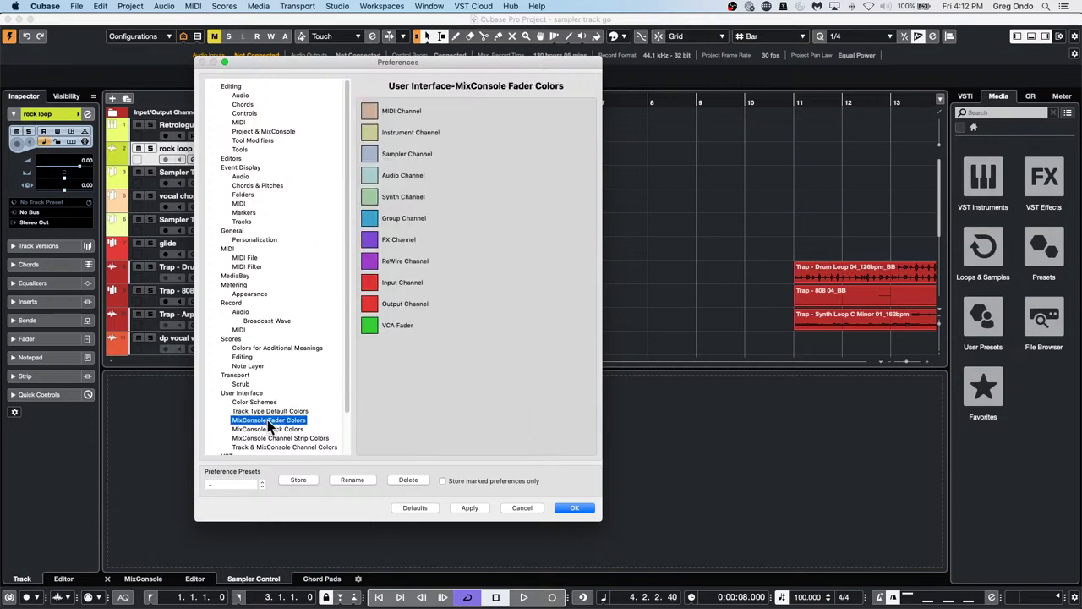
pyautogui.click(267, 429)
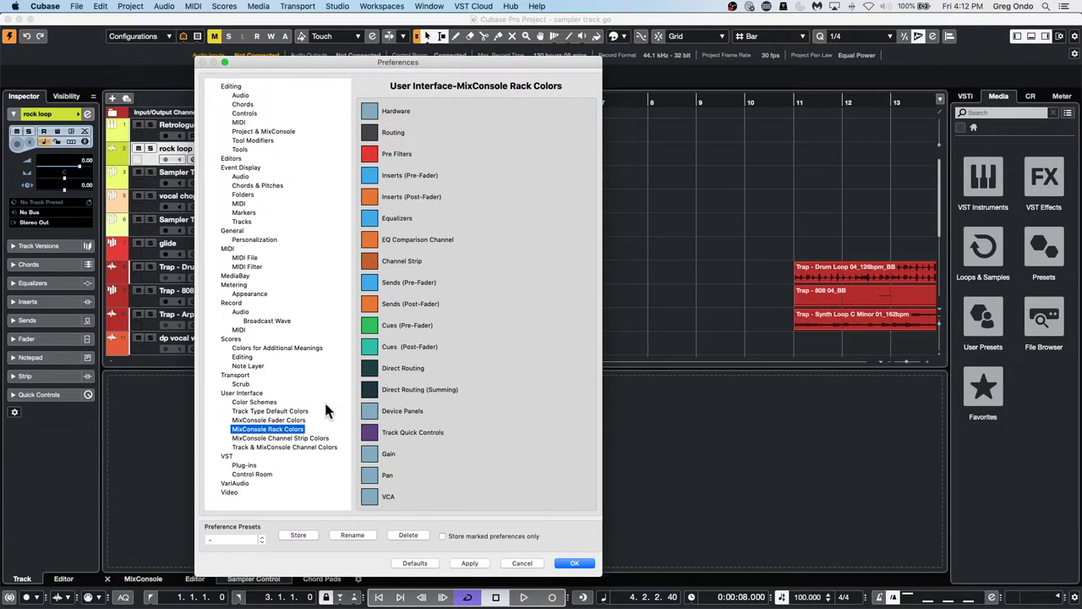
pyautogui.click(279, 438)
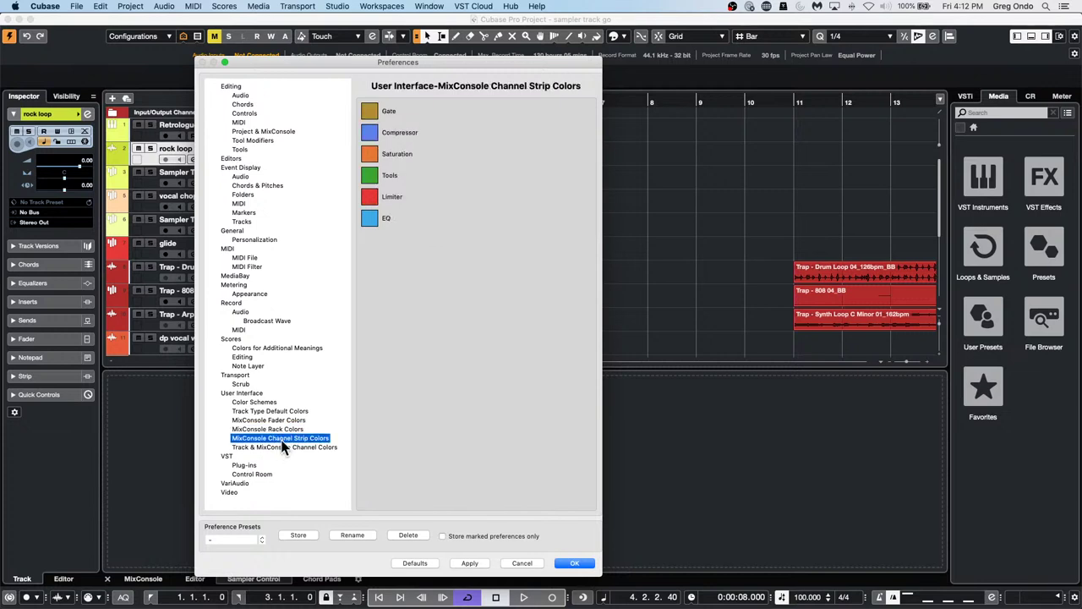
pyautogui.click(288, 457)
pyautogui.click(287, 446)
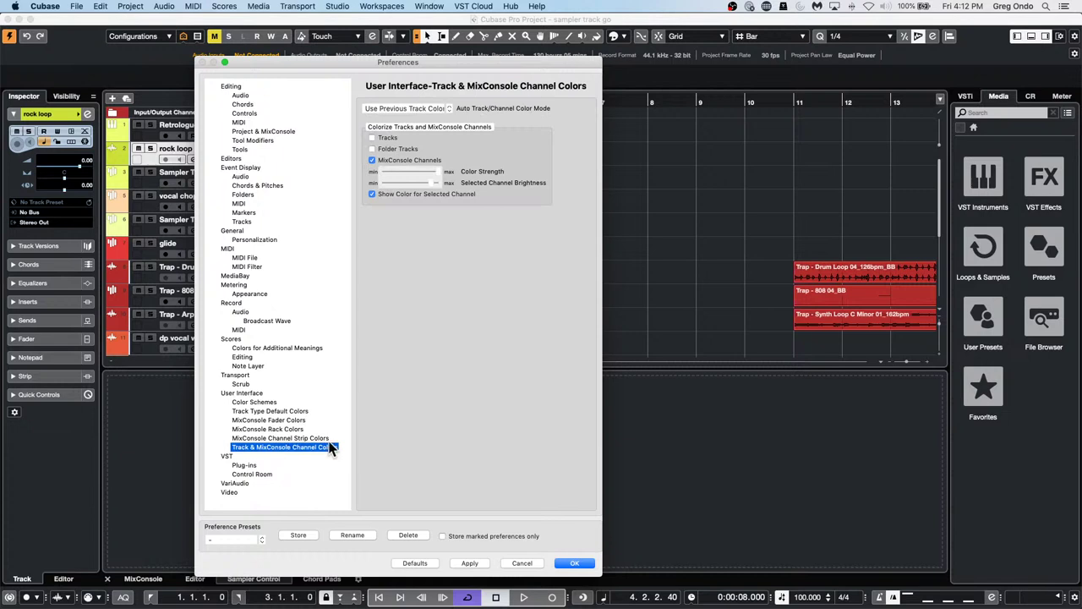
pyautogui.click(254, 402)
pyautogui.click(243, 392)
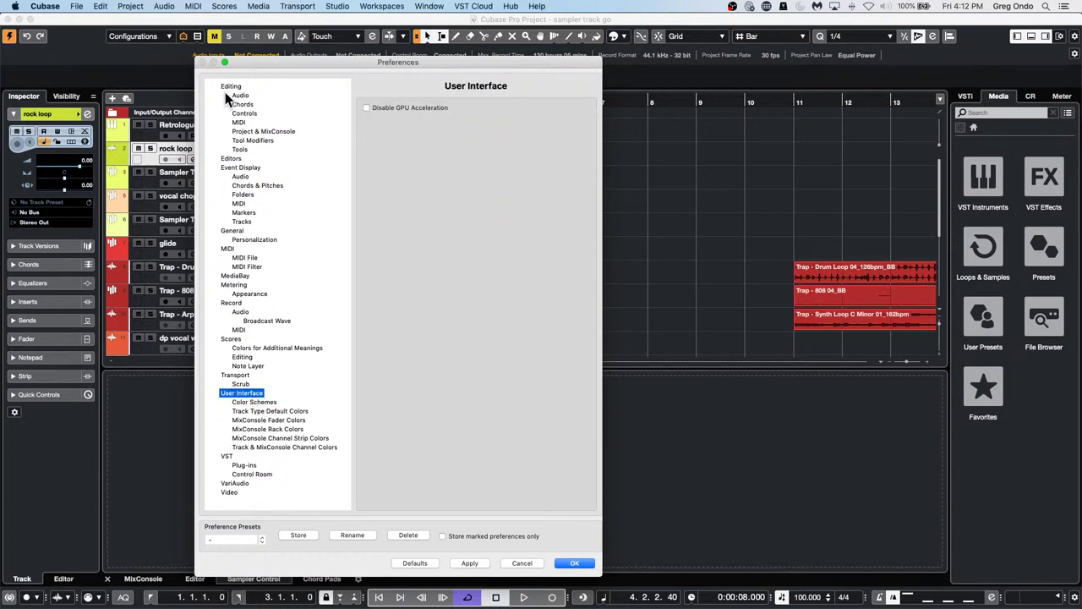
# - Set the Focus Color in the color scheme preferences to near-white, RGB 251, 252, 254, and apply it
pyautogui.click(254, 402)
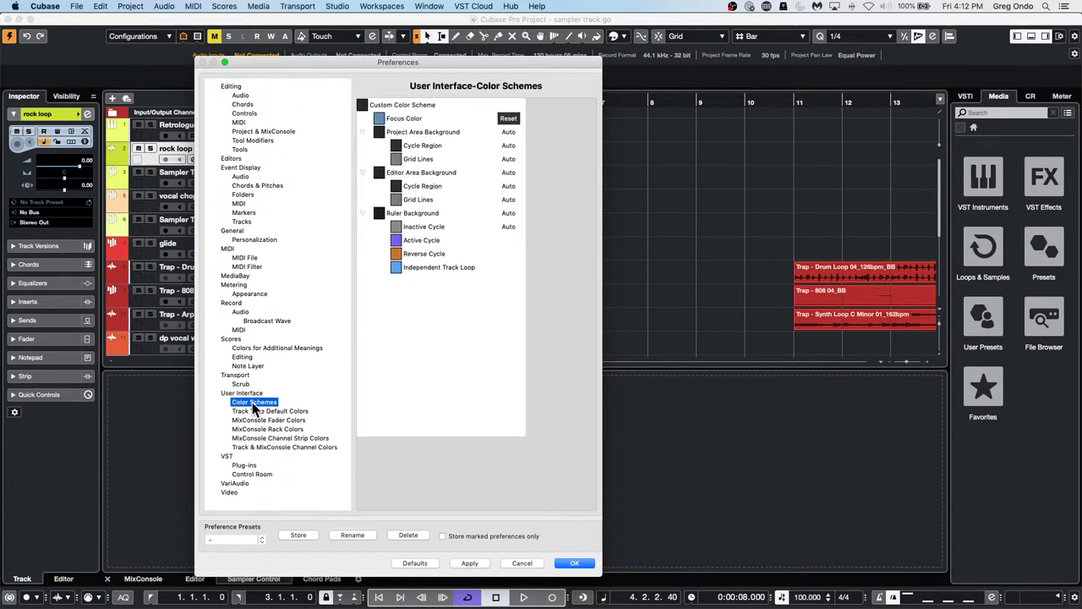
pyautogui.click(380, 120)
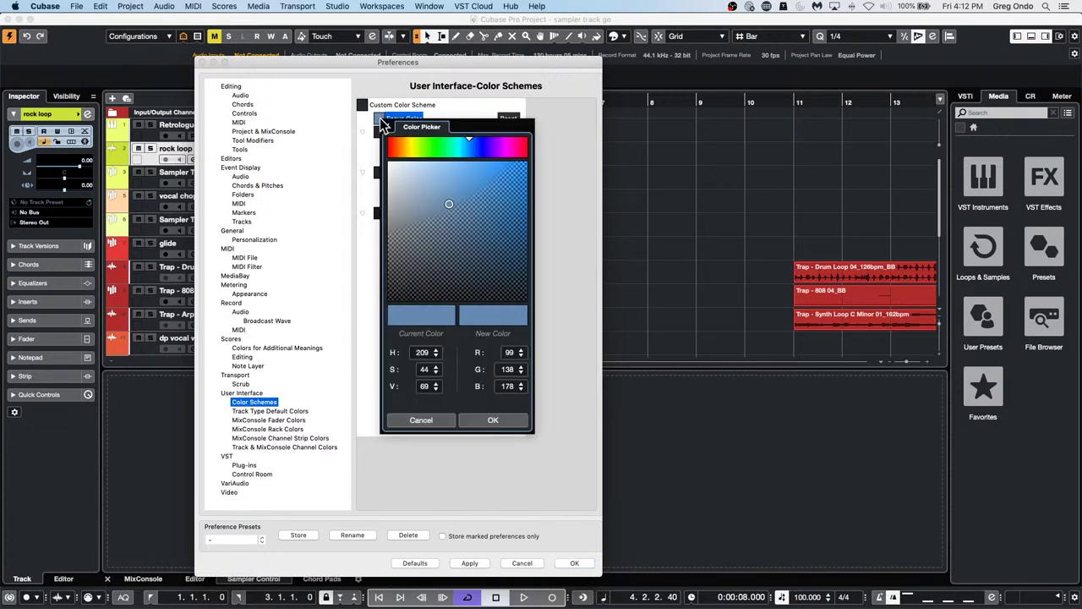
pyautogui.moveTo(442, 208); pyautogui.dragTo(391, 162)
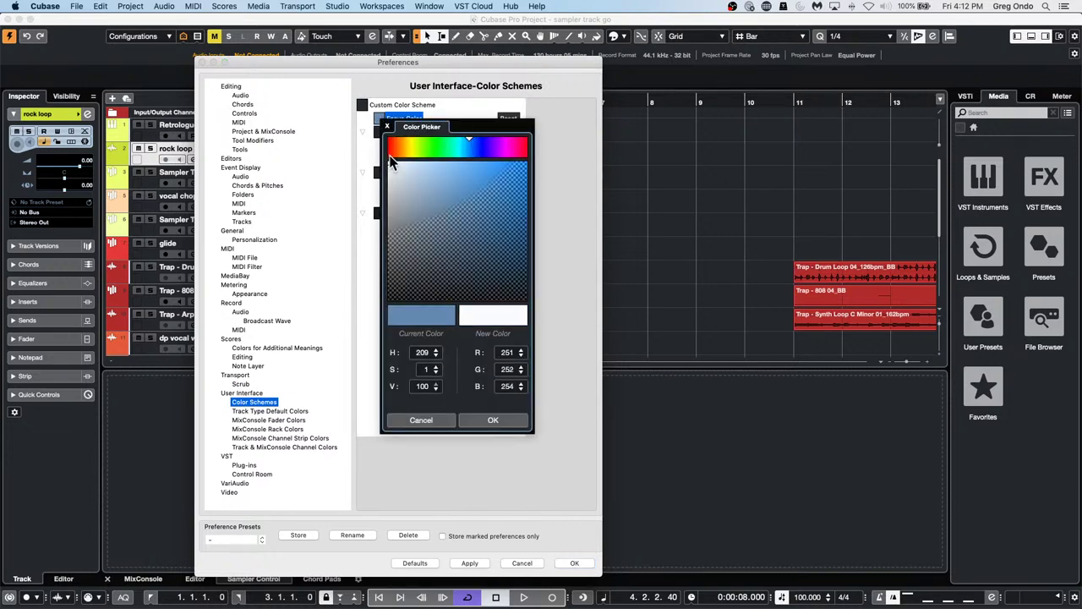
pyautogui.click(493, 420)
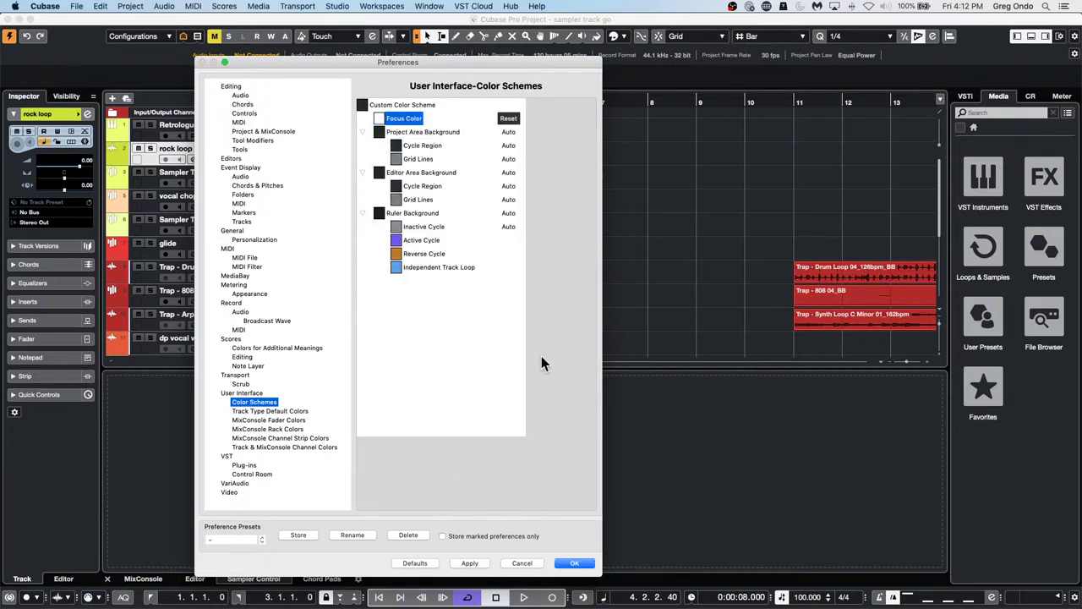
pyautogui.click(470, 563)
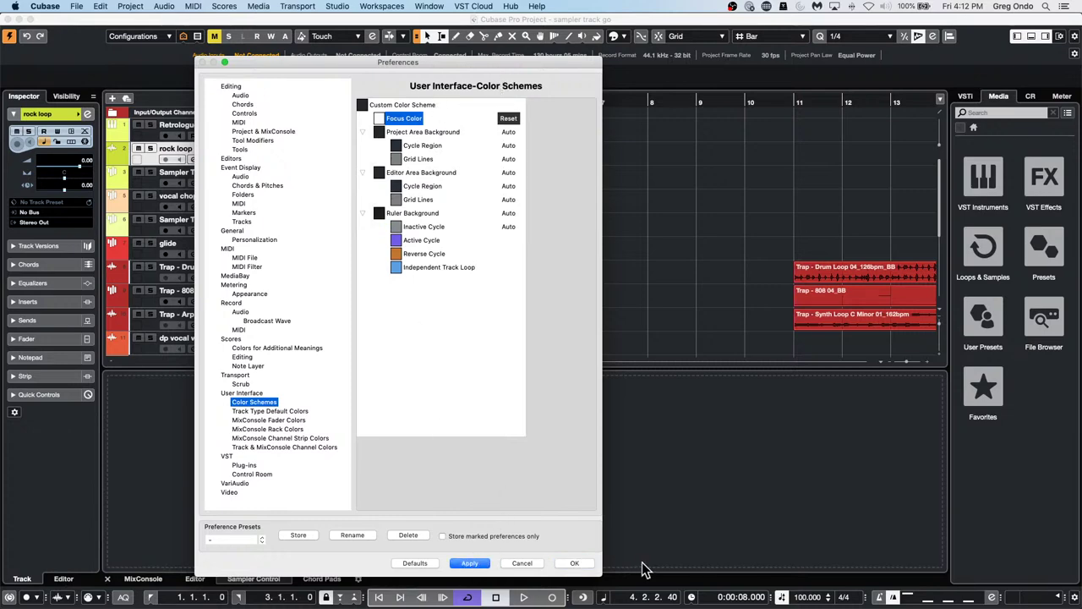
pyautogui.click(574, 563)
# - Select single tracks, then a multiple selection of rock loop, vocal chop, Sampler Track 02 and Trap - 808 04_BB, to check the focus color
pyautogui.click(270, 178)
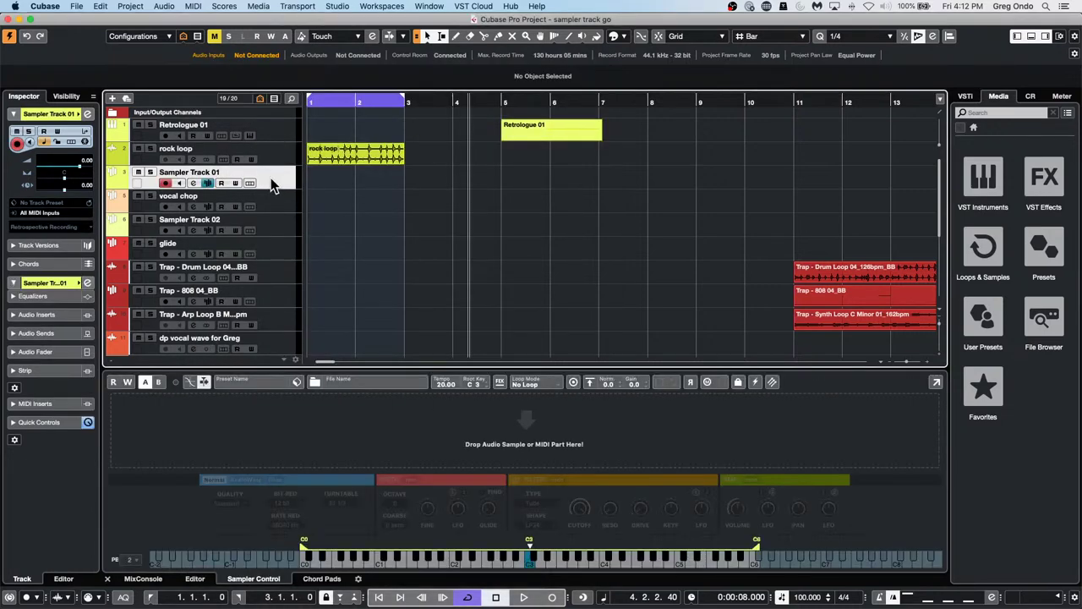
pyautogui.click(290, 232)
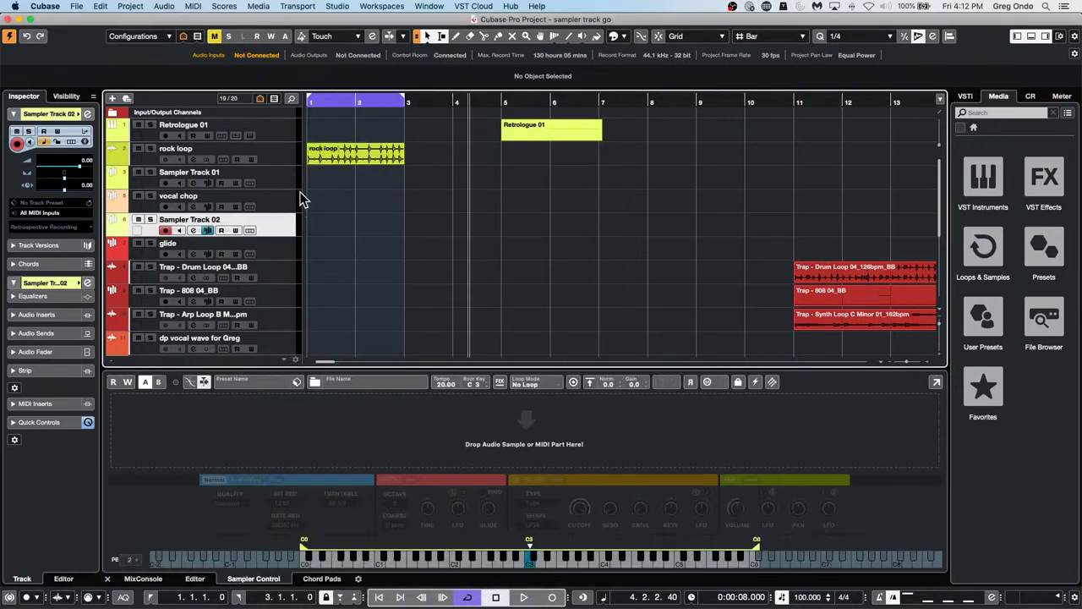
pyautogui.click(272, 151)
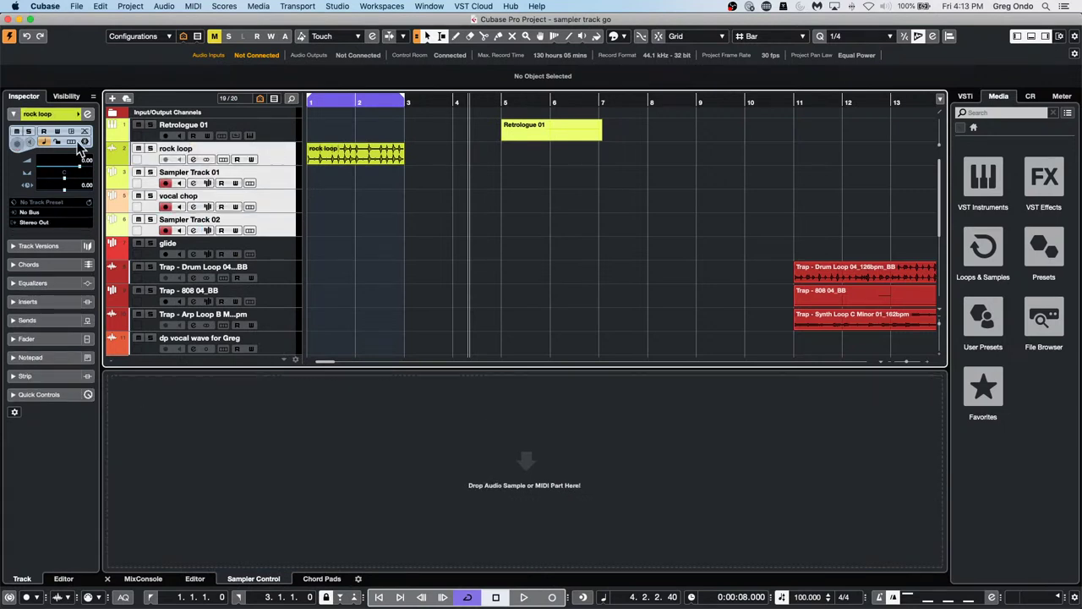
pyautogui.keyDown('super'); pyautogui.click(269, 185); pyautogui.keyUp('super')
pyautogui.keyDown('super'); pyautogui.click(276, 296); pyautogui.keyUp('super')
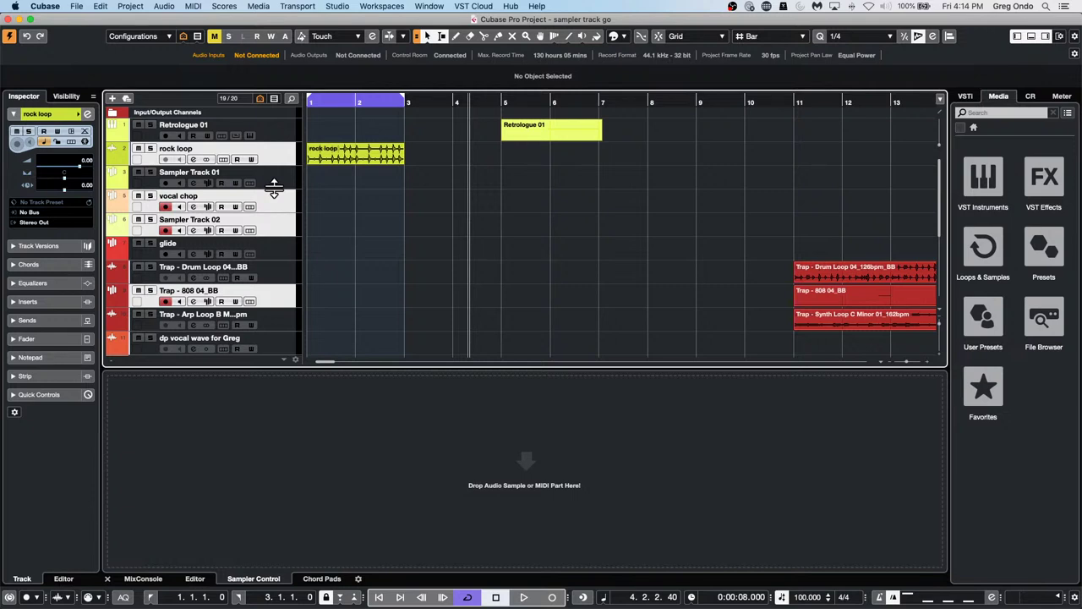
# - Open filtered verb.cpr from the filtered verb folder in Projects/tutorials and activate the project
pyautogui.click(77, 6)
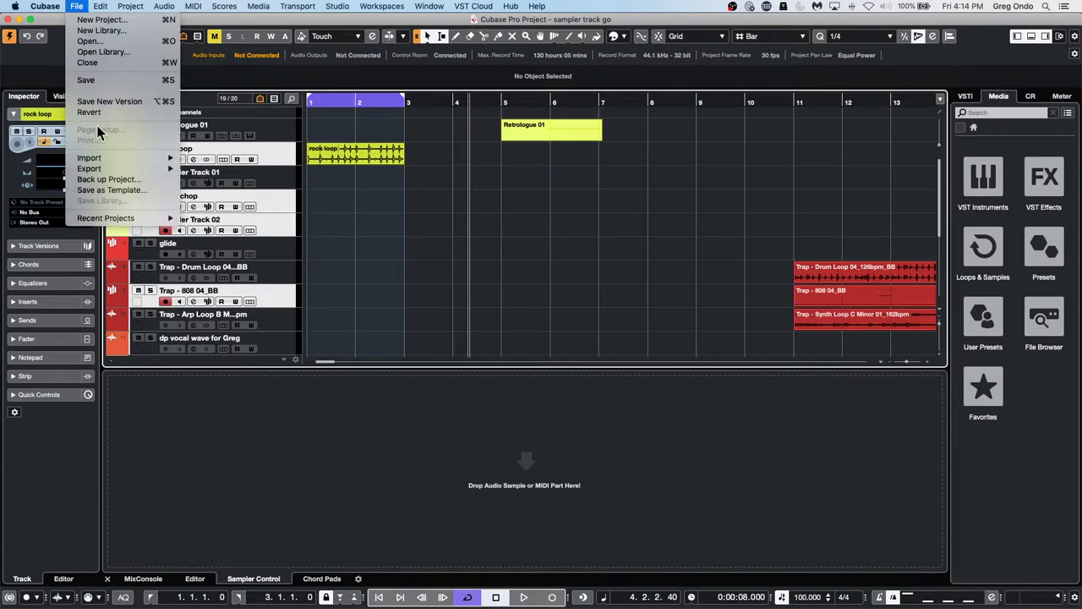
pyautogui.click(94, 41)
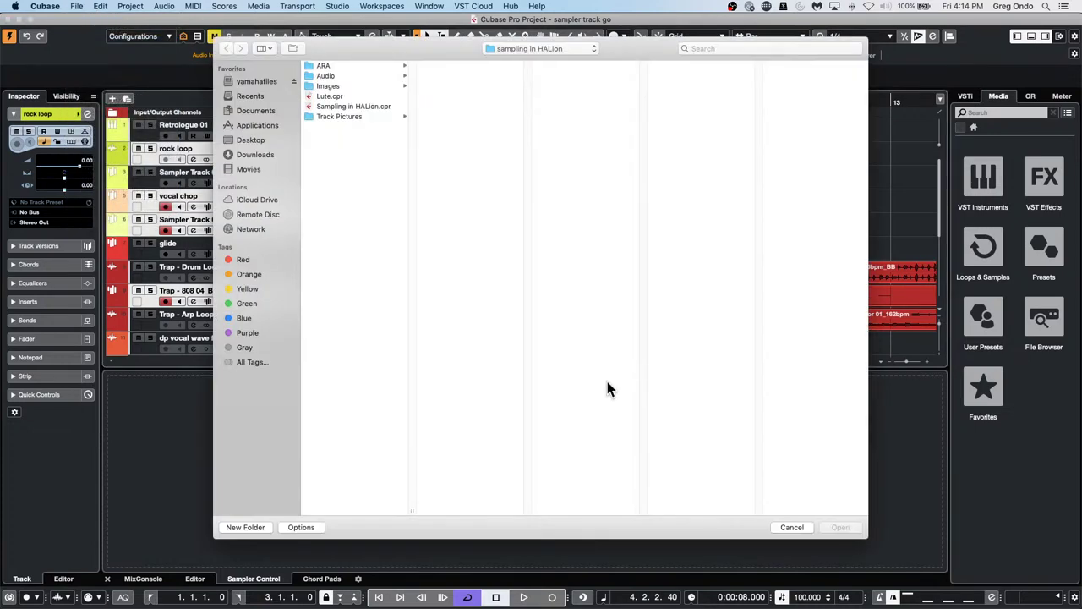
pyautogui.click(521, 47)
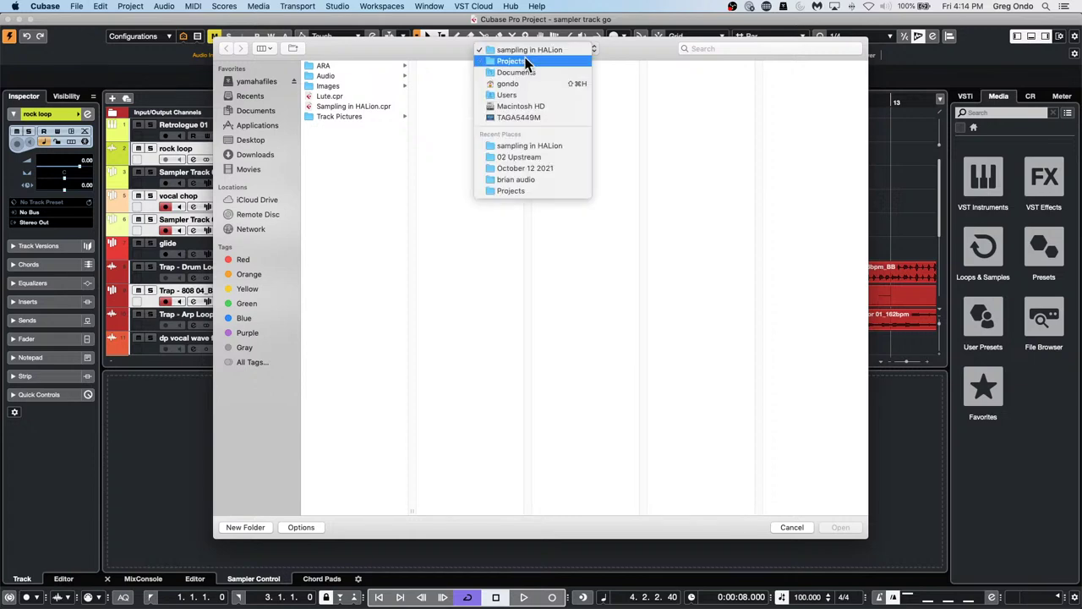
pyautogui.click(523, 61)
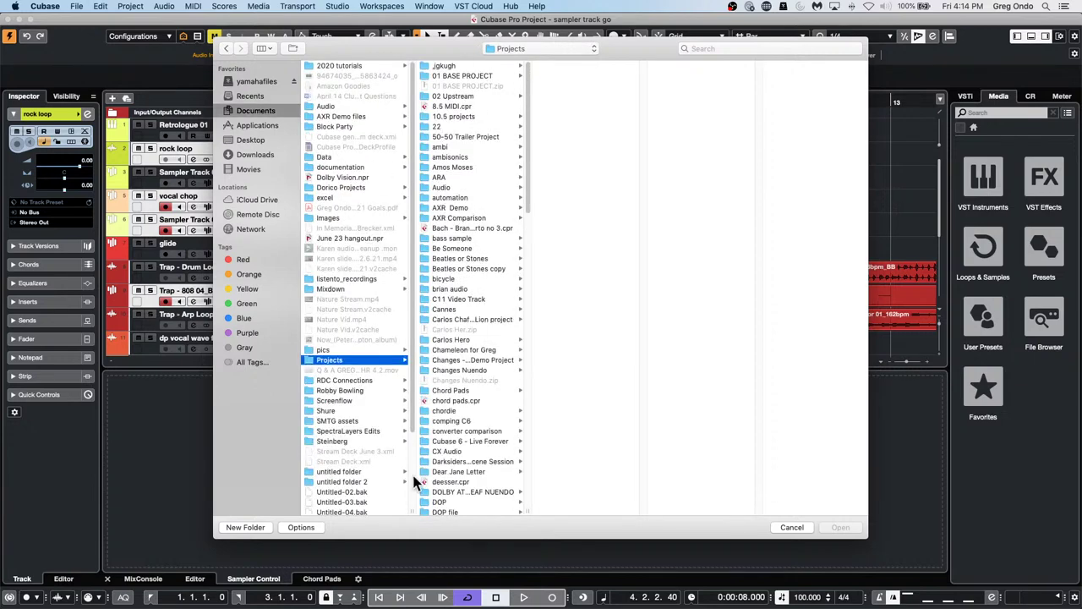
pyautogui.scroll(-10, 446, 479)
pyautogui.scroll(-5, 451, 485)
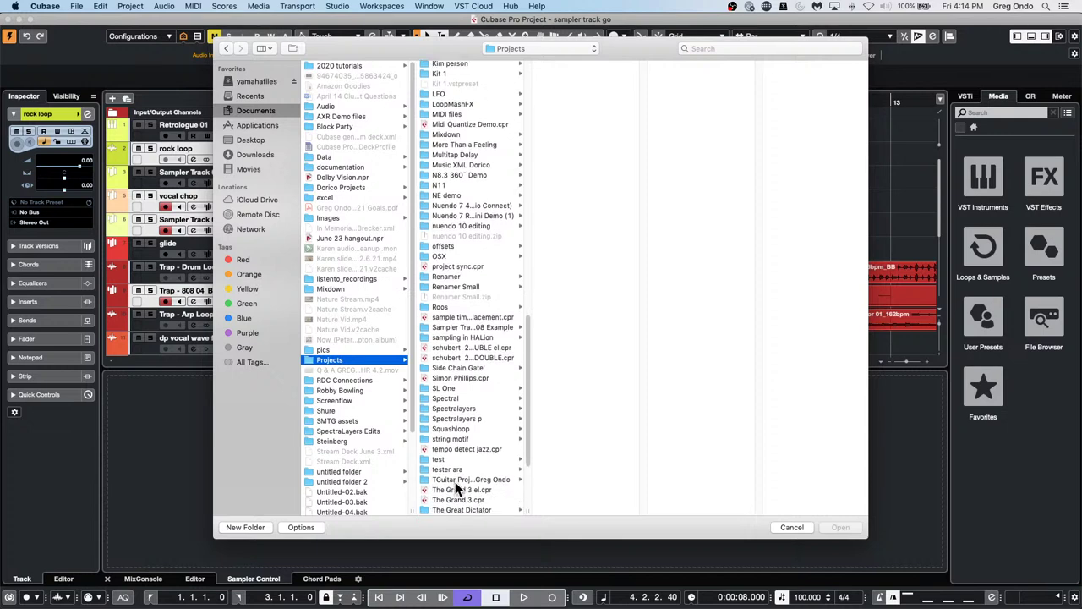
pyautogui.scroll(-2, 455, 484)
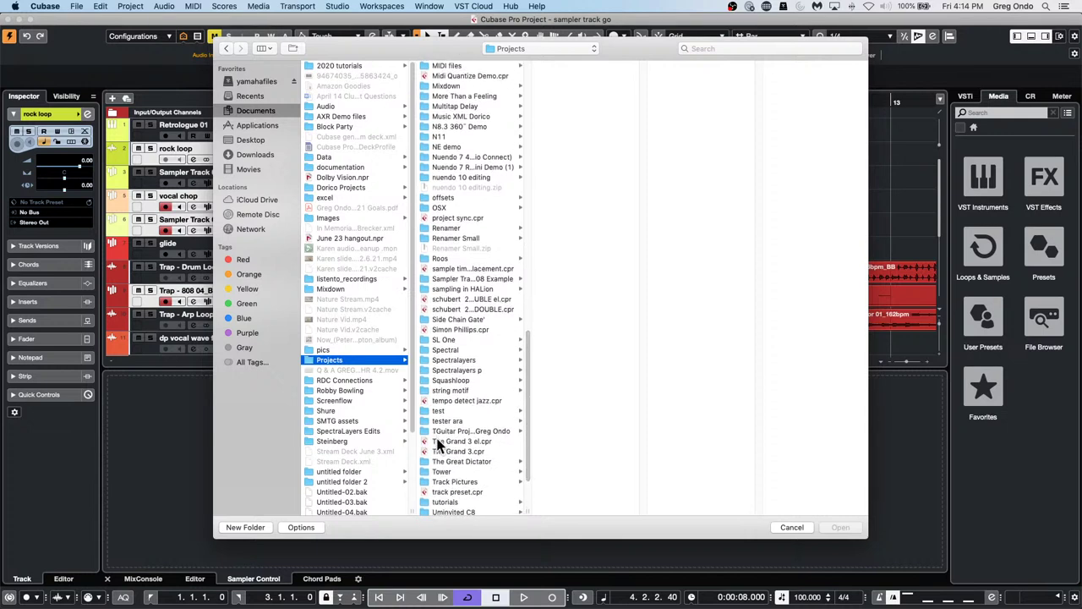
pyautogui.click(473, 502)
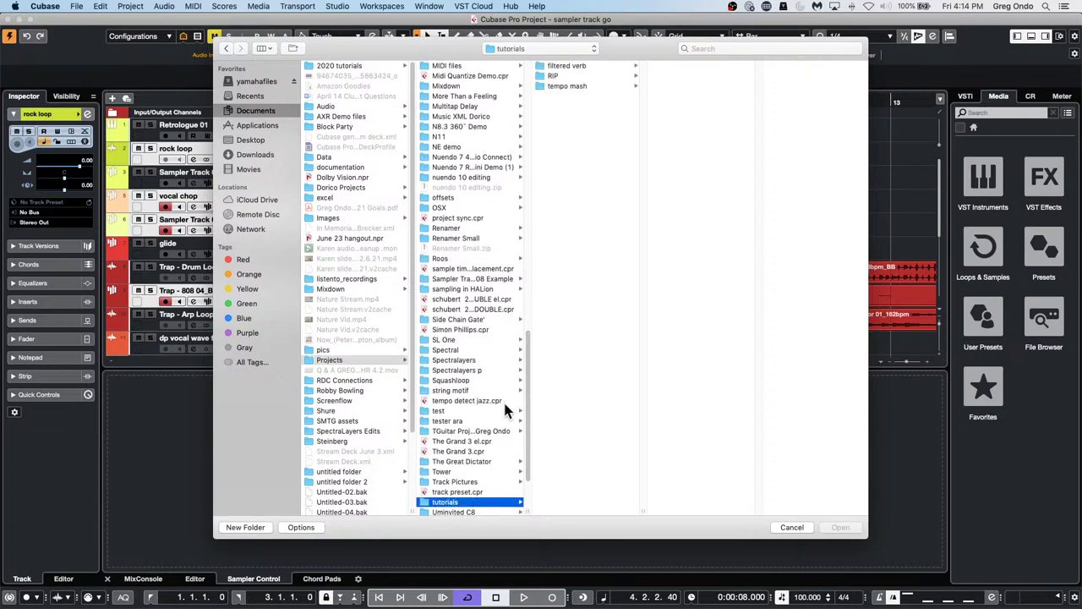
pyautogui.click(588, 68)
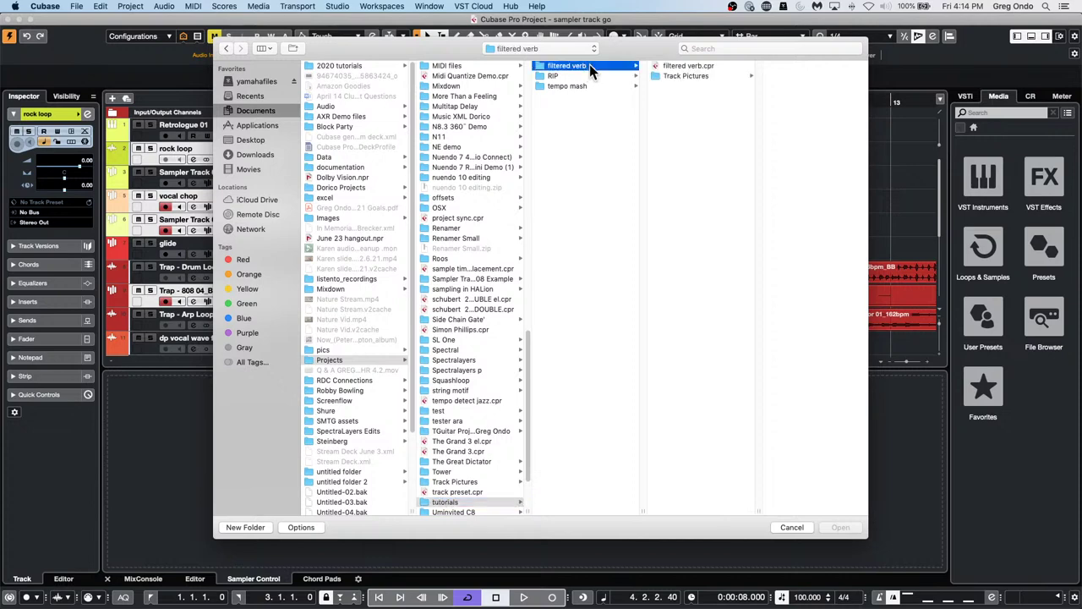
pyautogui.doubleClick(699, 67)
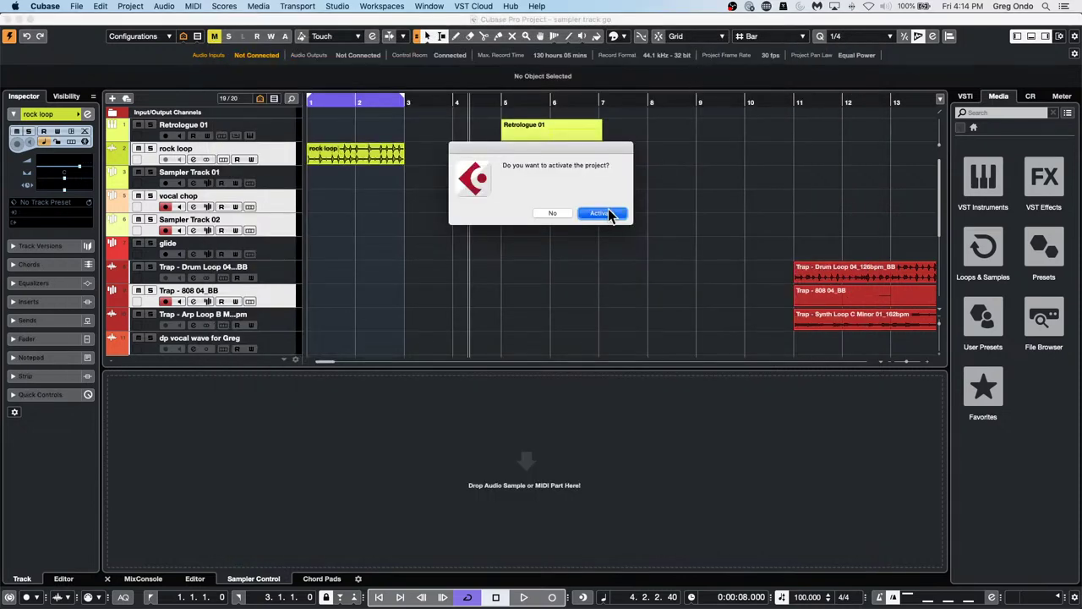
pyautogui.click(609, 214)
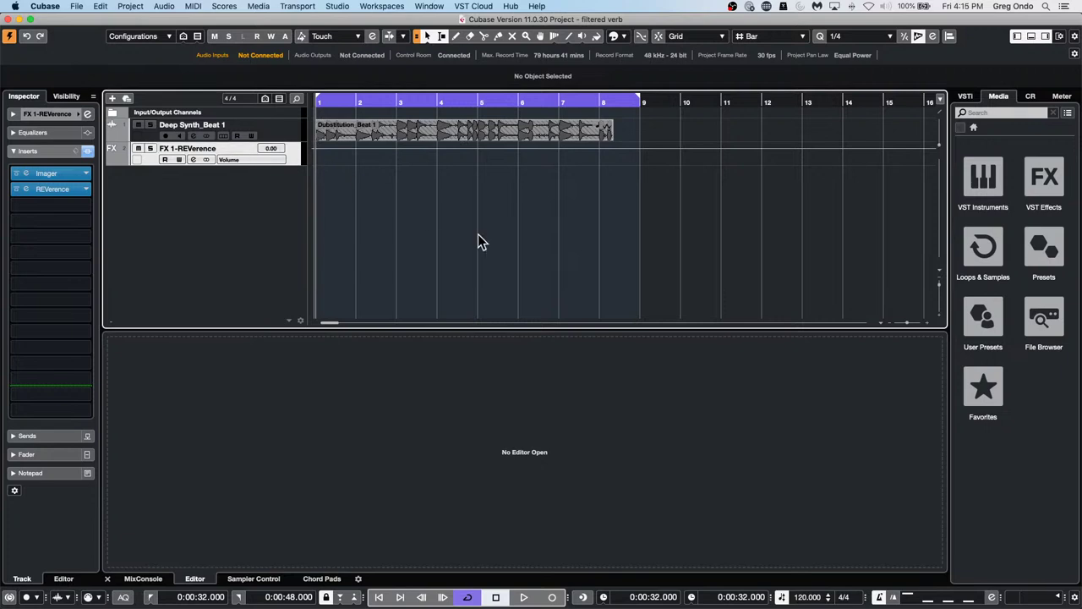
# - Audition the Deep Synth_Beat 1 loop with the Imager insert bypassed and REVerence active on the FX 1-REVerence track
pyautogui.press('space')
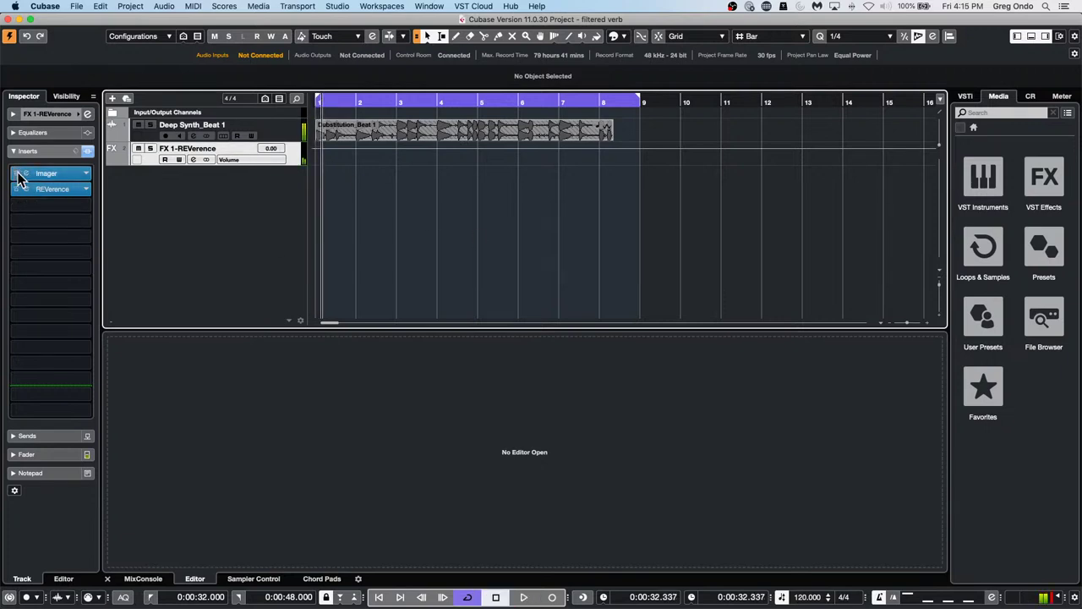
pyautogui.click(17, 173)
pyautogui.click(18, 189)
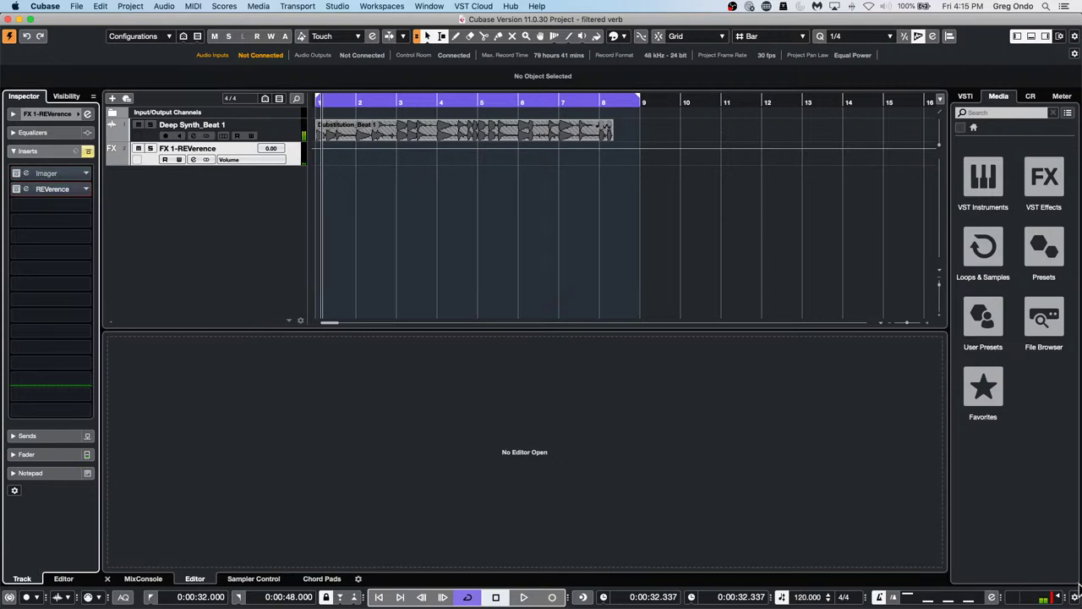
pyautogui.press('space')
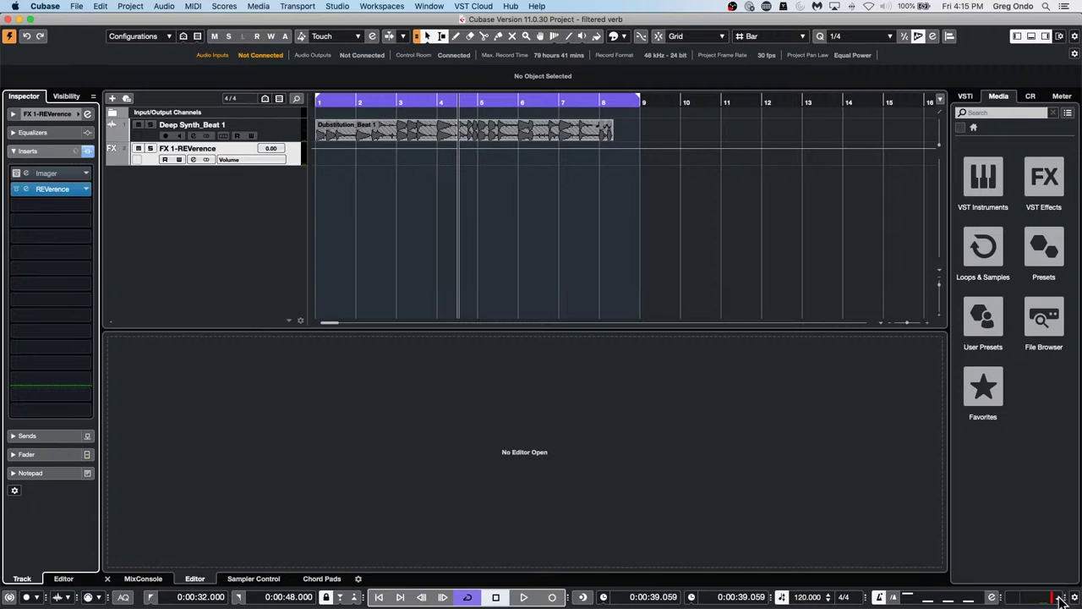
# - Resume playback, open the Imager insert on the FX 1-REVerence track and turn off its bypass
pyautogui.press('space')
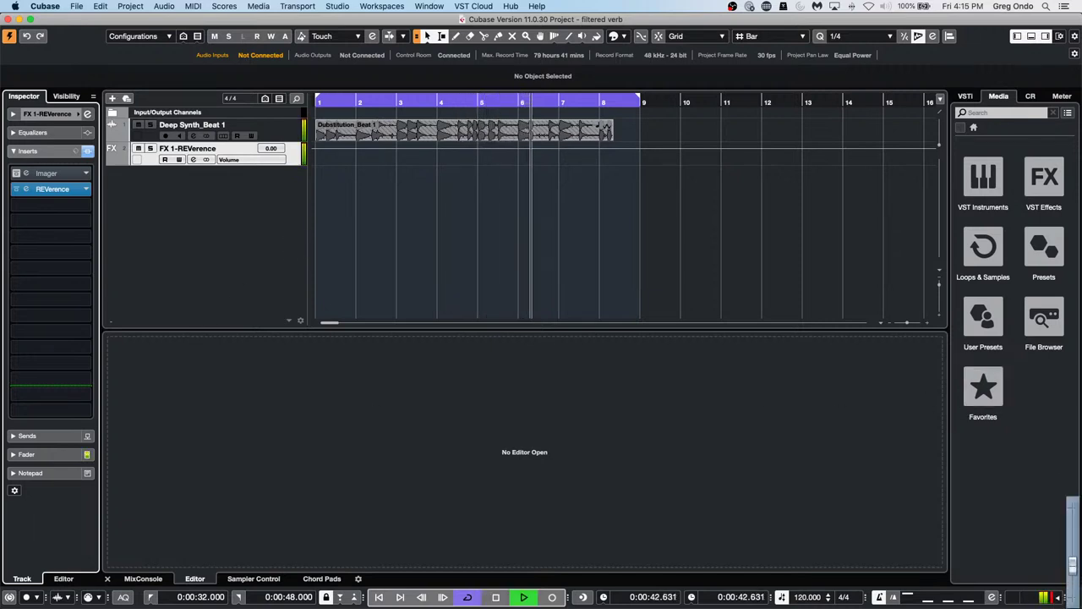
pyautogui.click(54, 172)
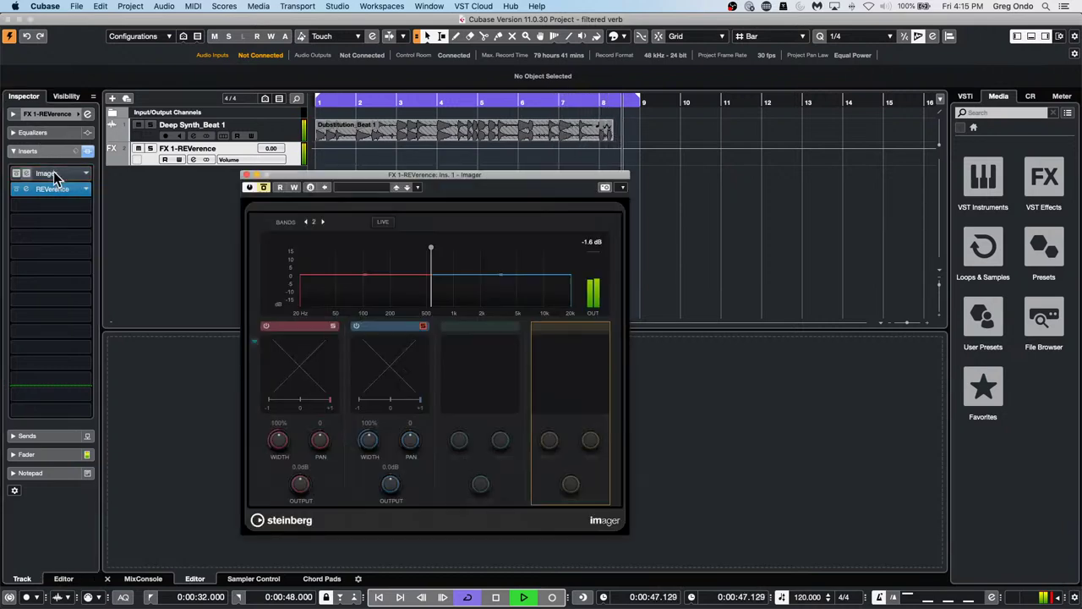
pyautogui.click(263, 187)
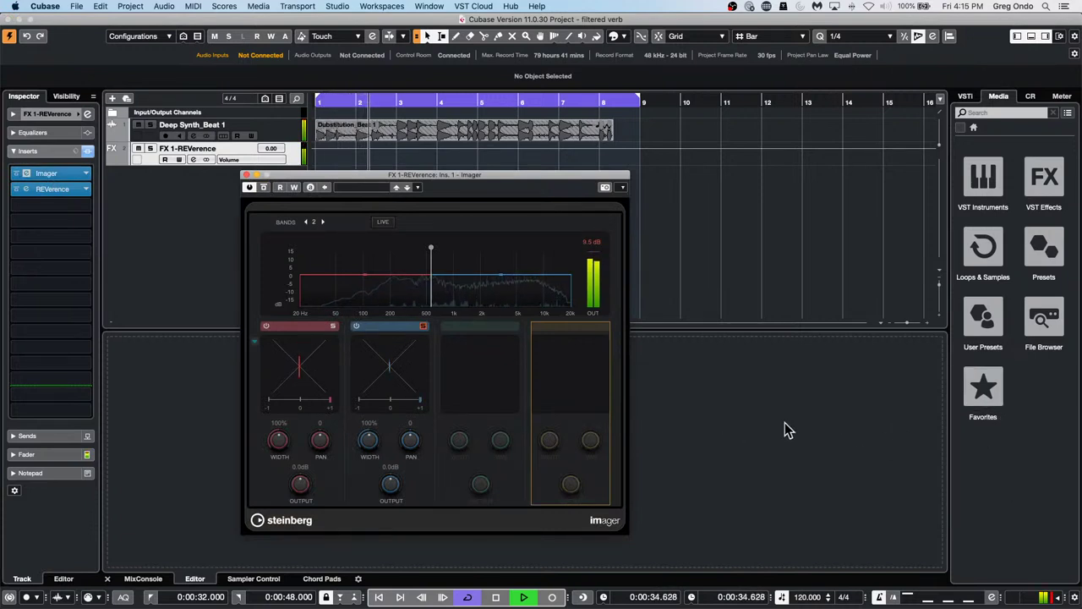
# - Compare the reverb with the Imager's upper band solo off and on, and raise the band crossover to about 1 kHz
pyautogui.click(1057, 598)
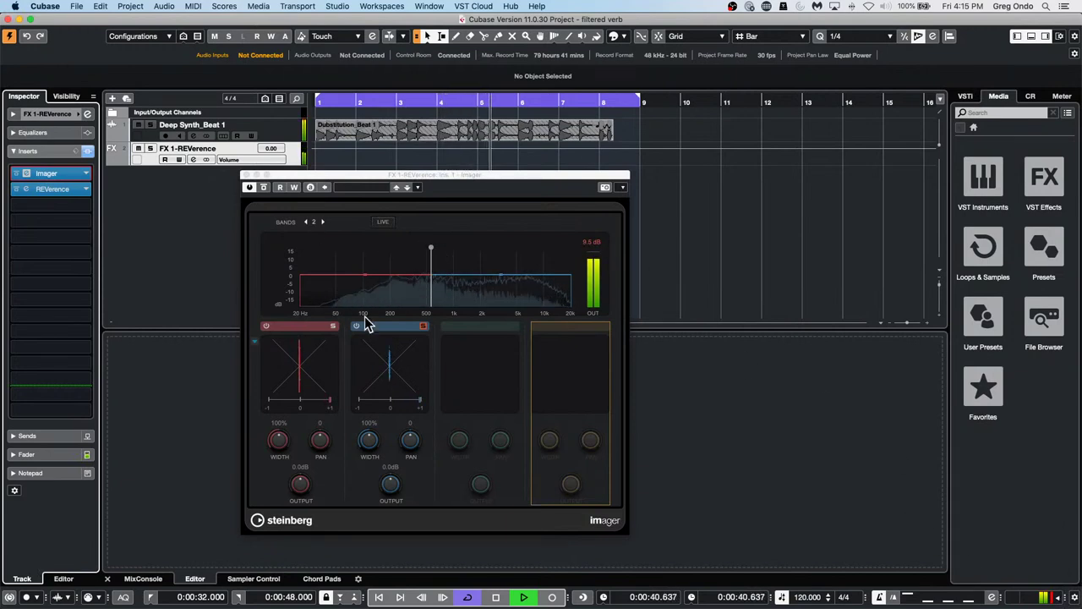
pyautogui.click(423, 327)
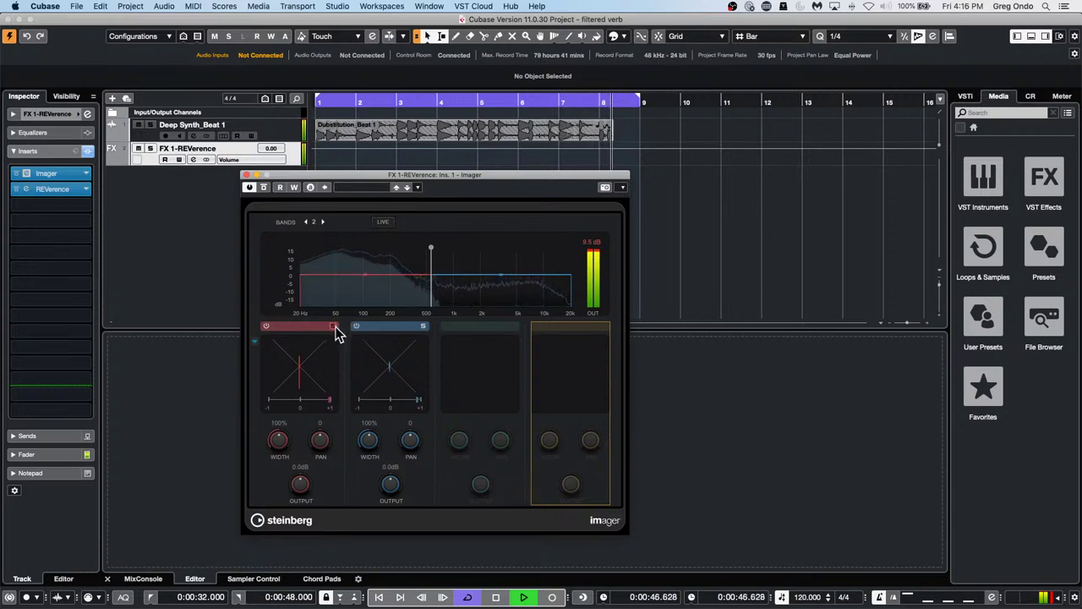
pyautogui.click(423, 327)
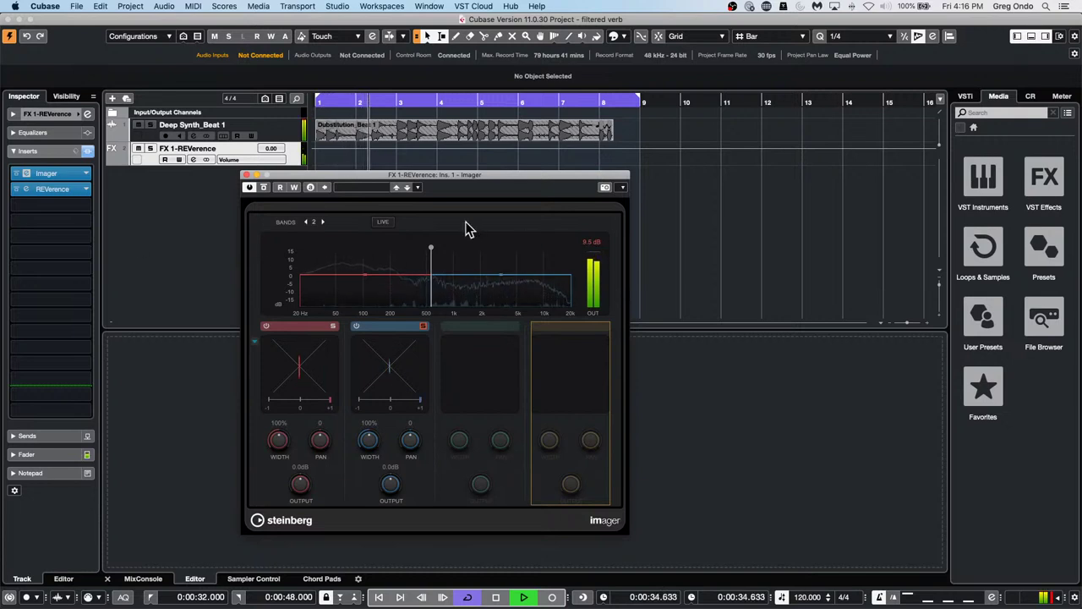
pyautogui.moveTo(430, 246); pyautogui.dragTo(449, 248)
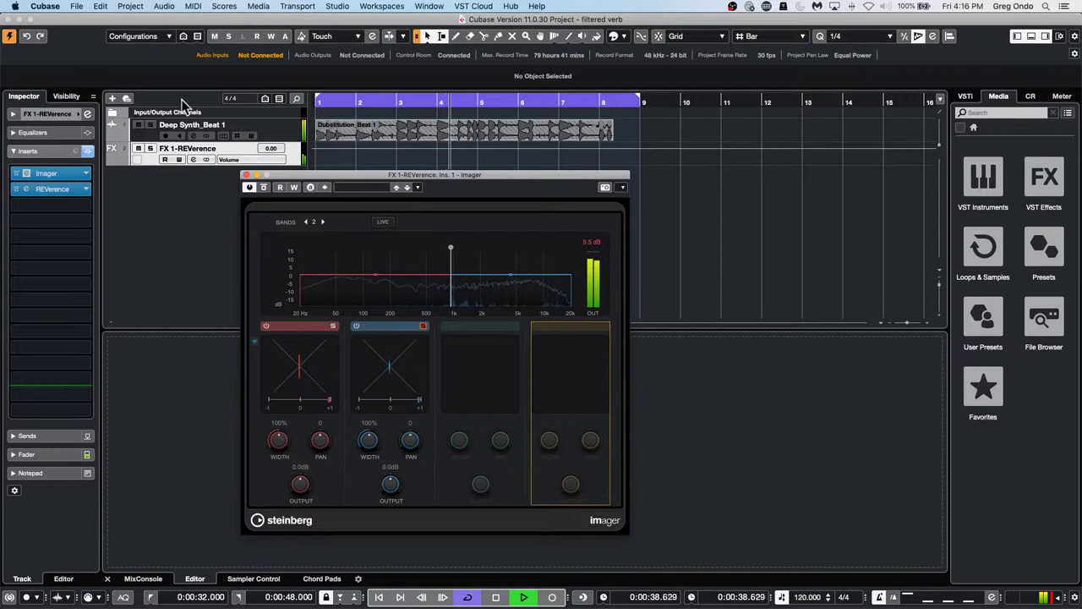
# - Raise REVerence's output to 6.1 dB and compare the sound with the Imager's upper band solo off and on
pyautogui.click(50, 189)
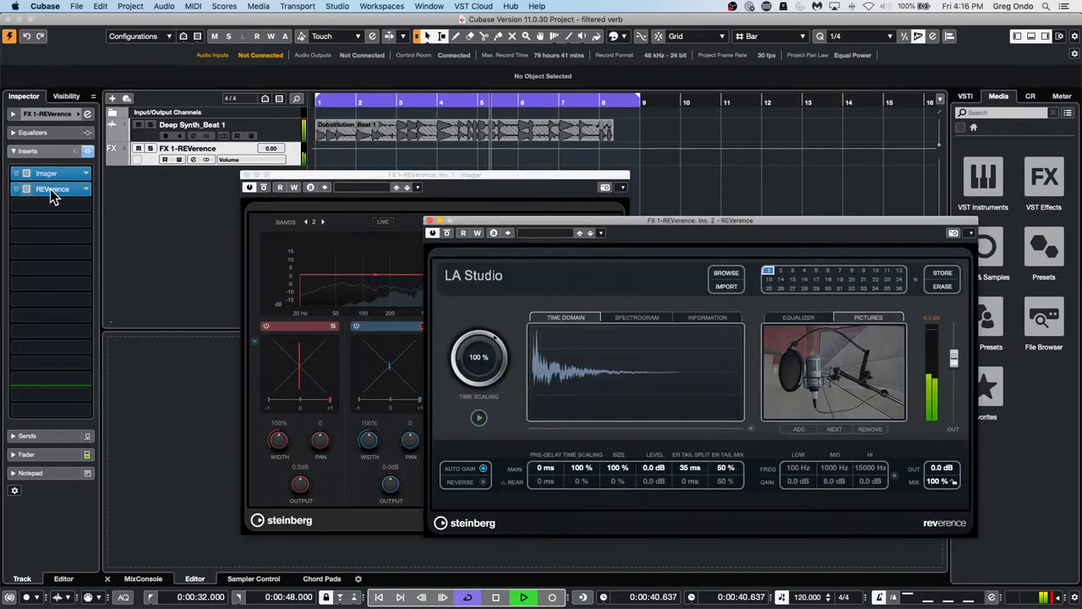
pyautogui.moveTo(954, 358); pyautogui.dragTo(955, 341)
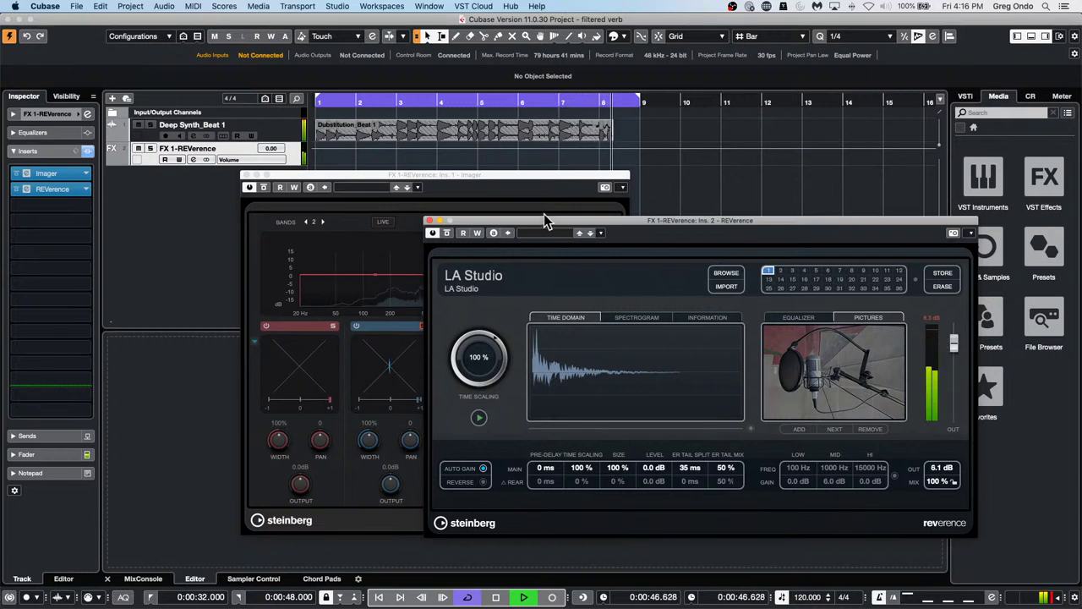
pyautogui.moveTo(545, 221); pyautogui.dragTo(643, 319)
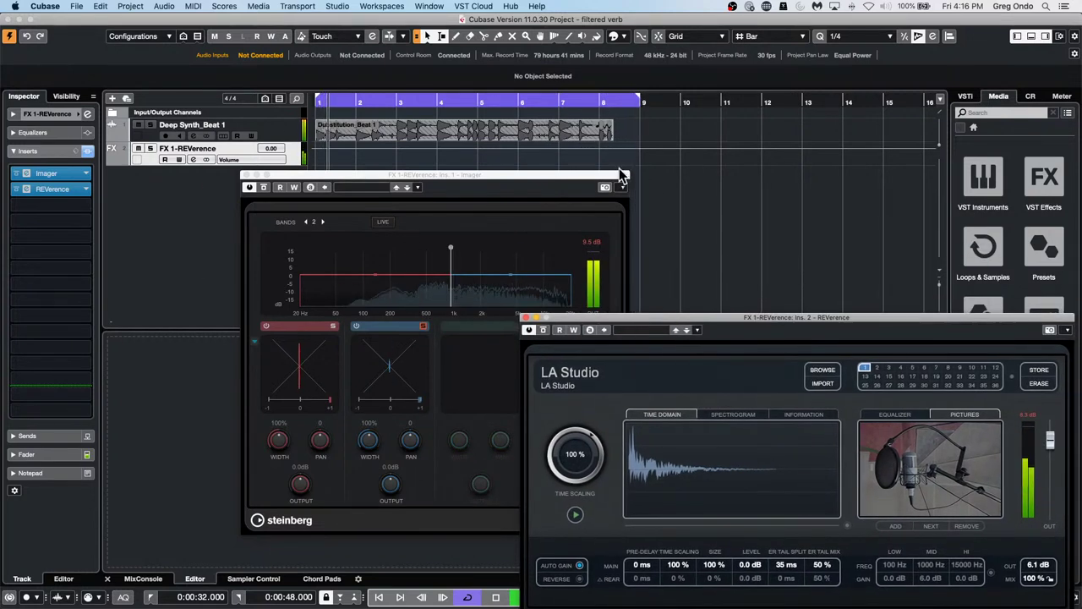
pyautogui.click(424, 334)
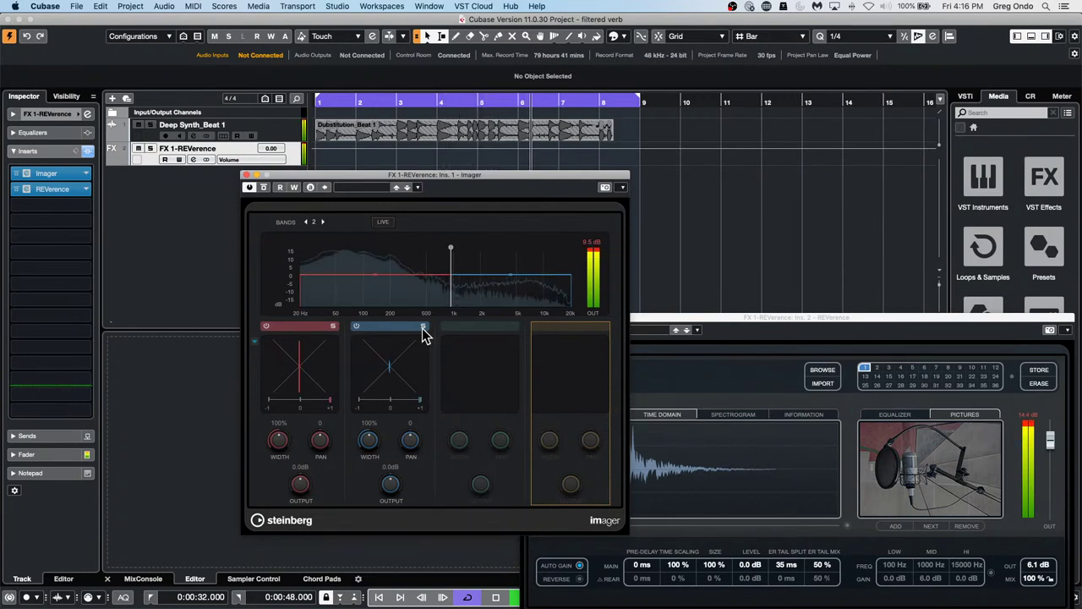
pyautogui.click(423, 326)
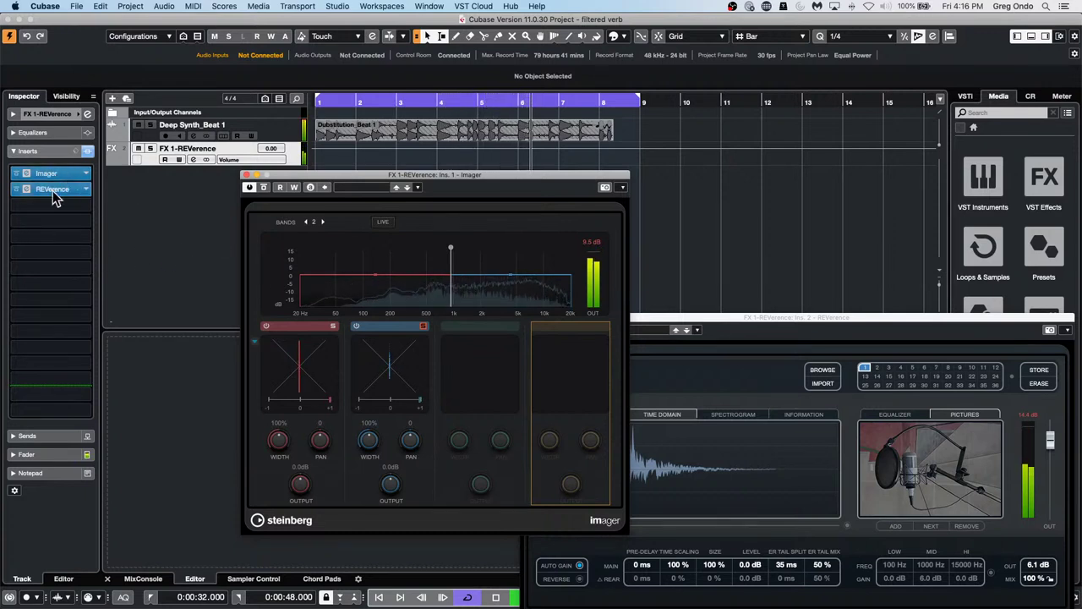
# - Reorder the FX 1-REVerence inserts so that REVerence comes before Imager, and close both plug-in windows
pyautogui.moveTo(53, 191); pyautogui.dragTo(59, 205)
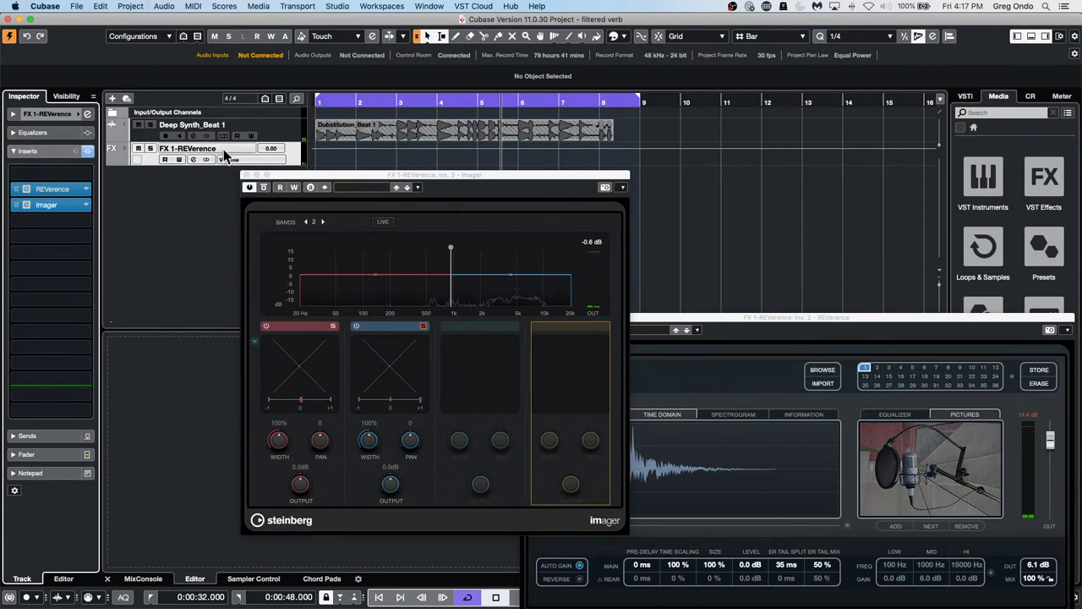
pyautogui.click(246, 175)
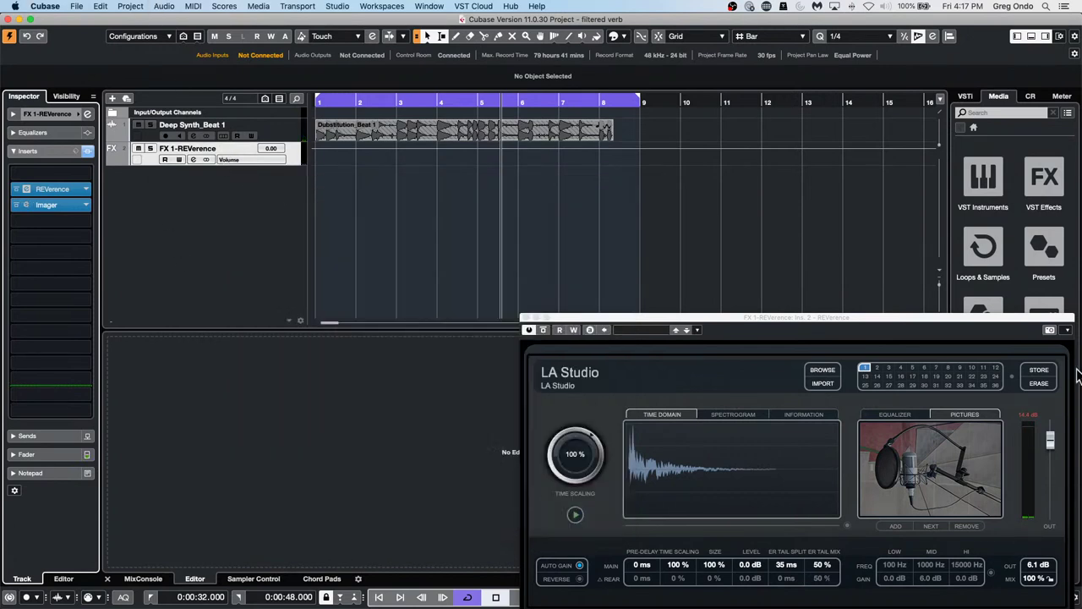
pyautogui.click(525, 319)
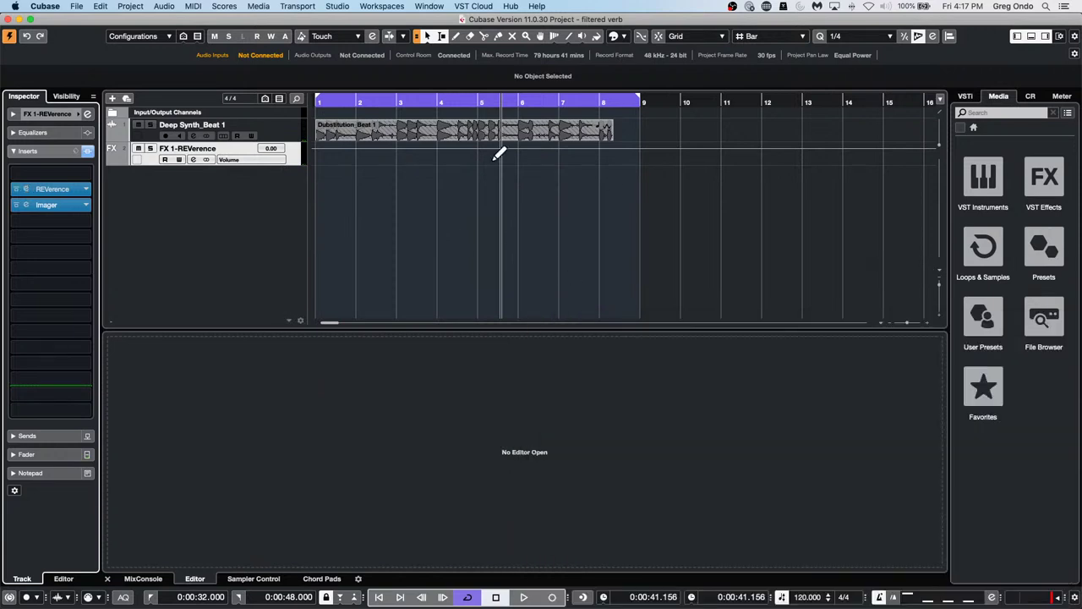
pyautogui.click(523, 133)
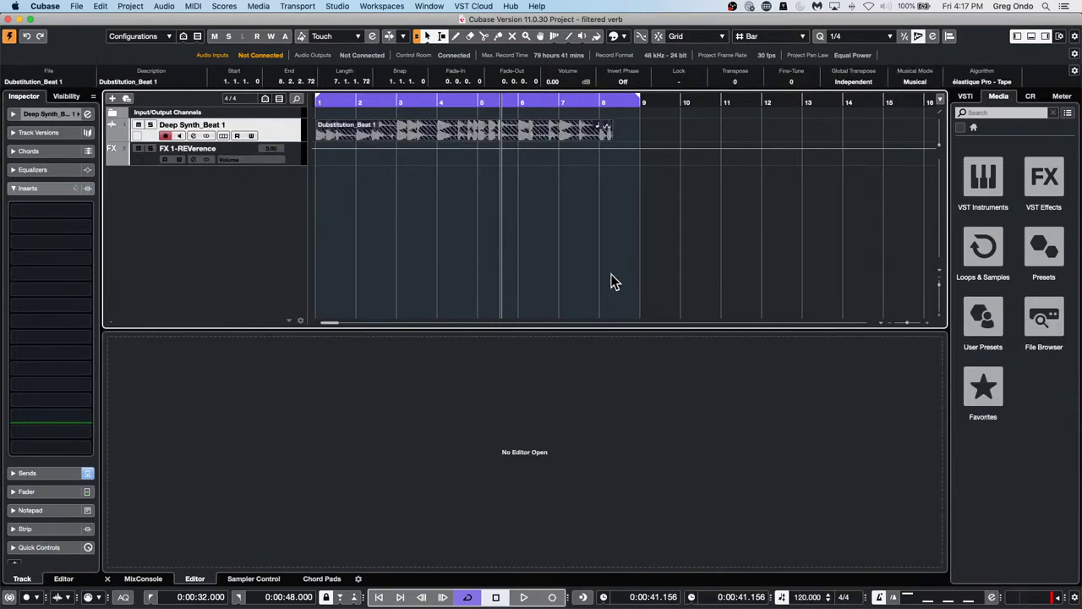
pyautogui.rightClick(175, 199)
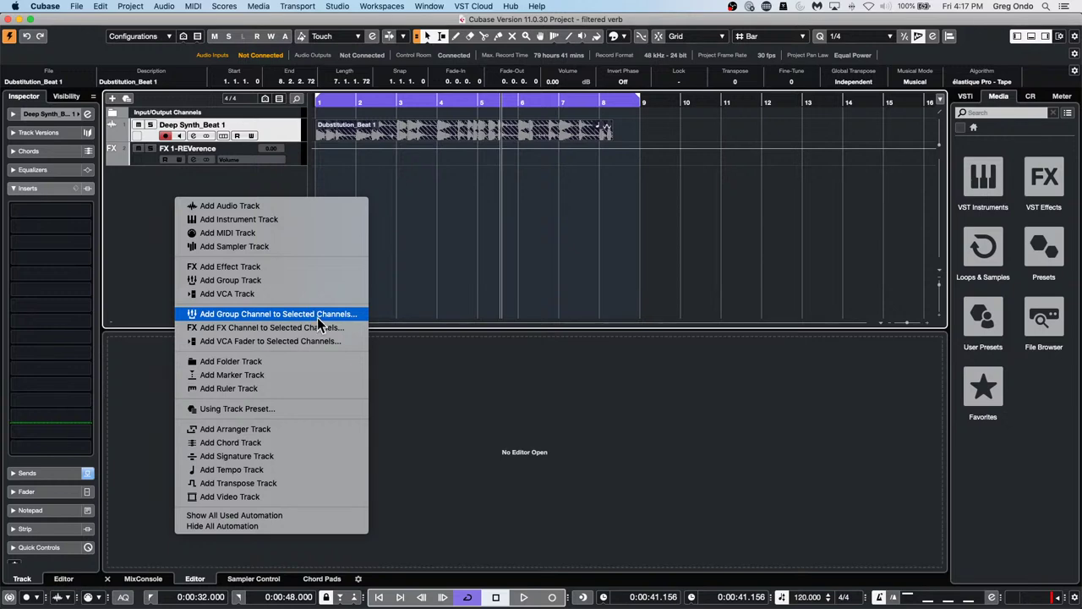
pyautogui.click(313, 206)
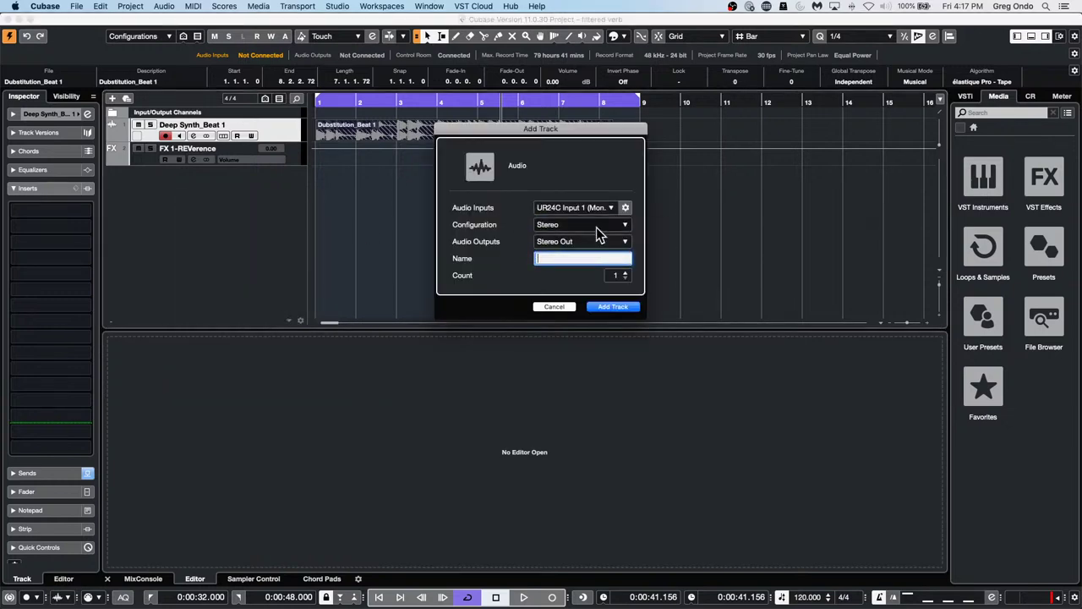
pyautogui.click(554, 306)
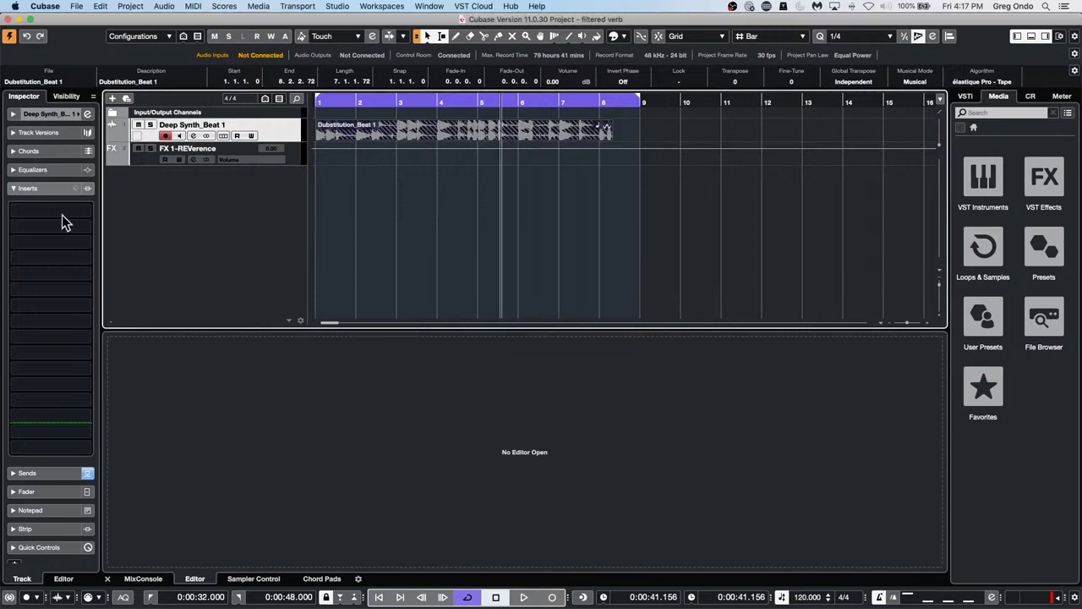
# - Add one instrument track with Padshop below the Deep Synth_Beat 1 track
pyautogui.rightClick(172, 189)
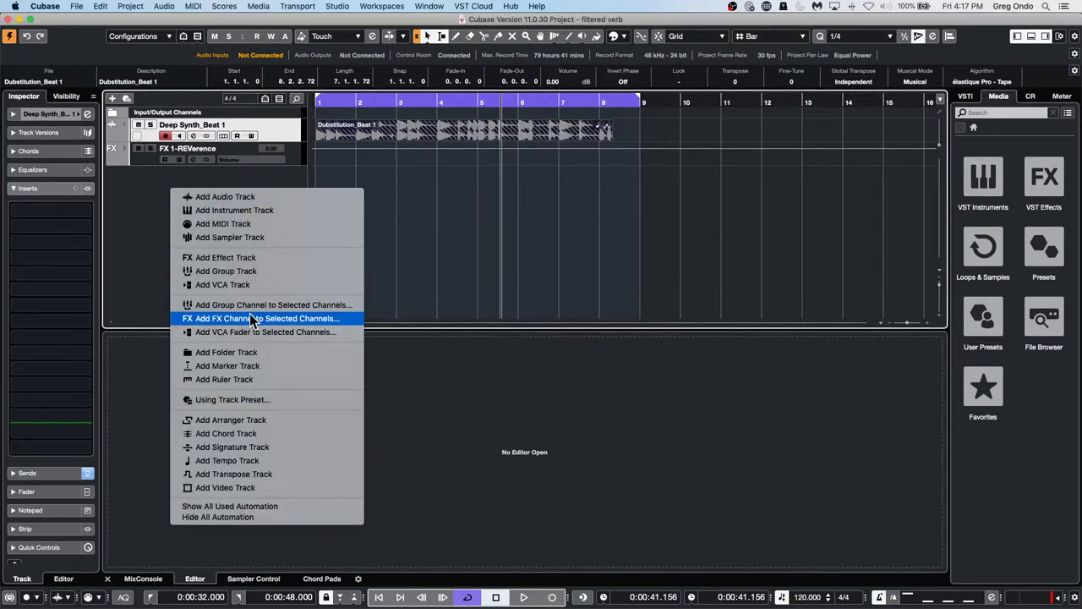
pyautogui.click(261, 209)
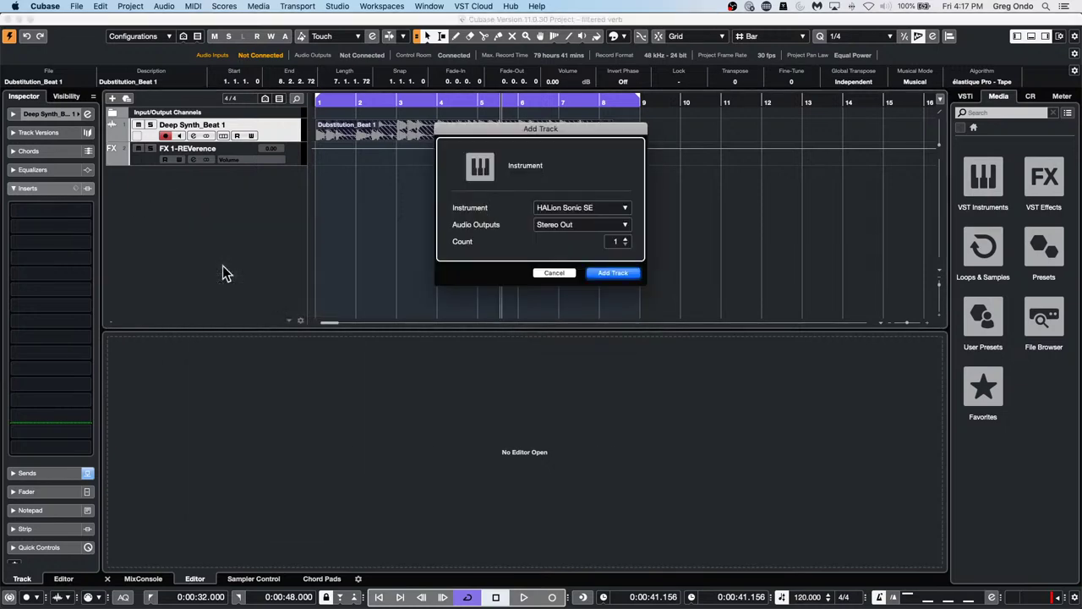
pyautogui.click(574, 207)
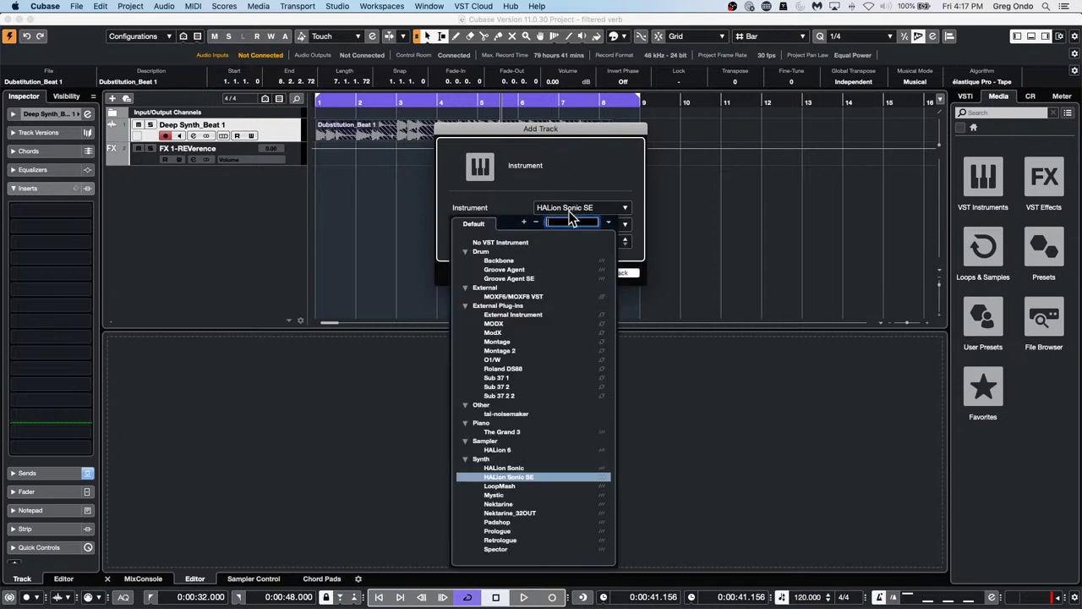
pyautogui.click(524, 521)
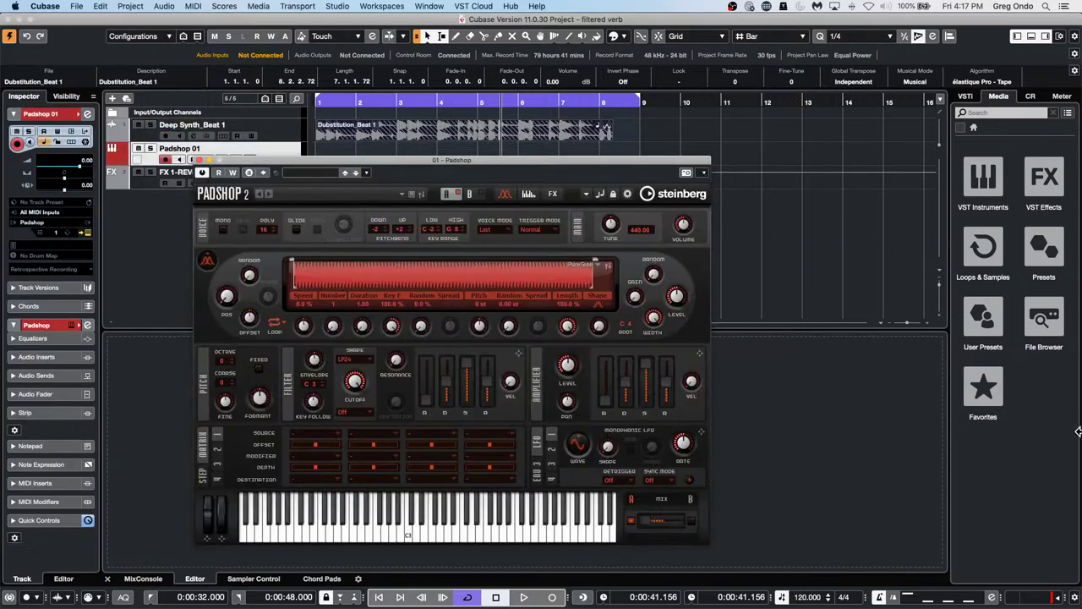
# - Find Vocals_108_G#m_Adlibs_11_AKB in the Bloom set of Loops & Samples and load it into Padshop's oscillator
pyautogui.click(981, 169)
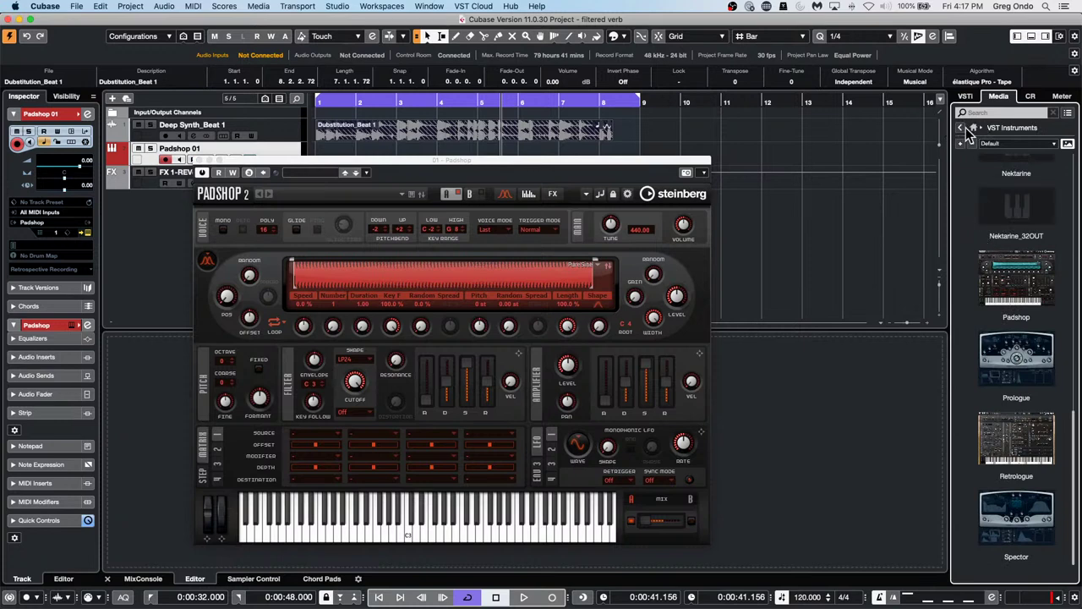
pyautogui.click(971, 128)
pyautogui.click(984, 254)
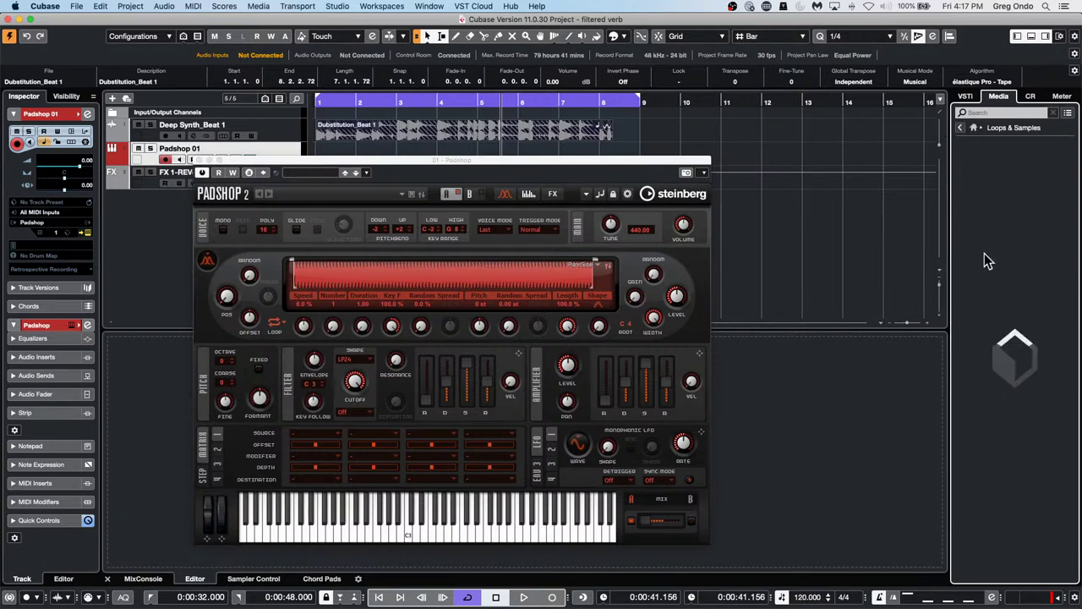
pyautogui.click(1033, 326)
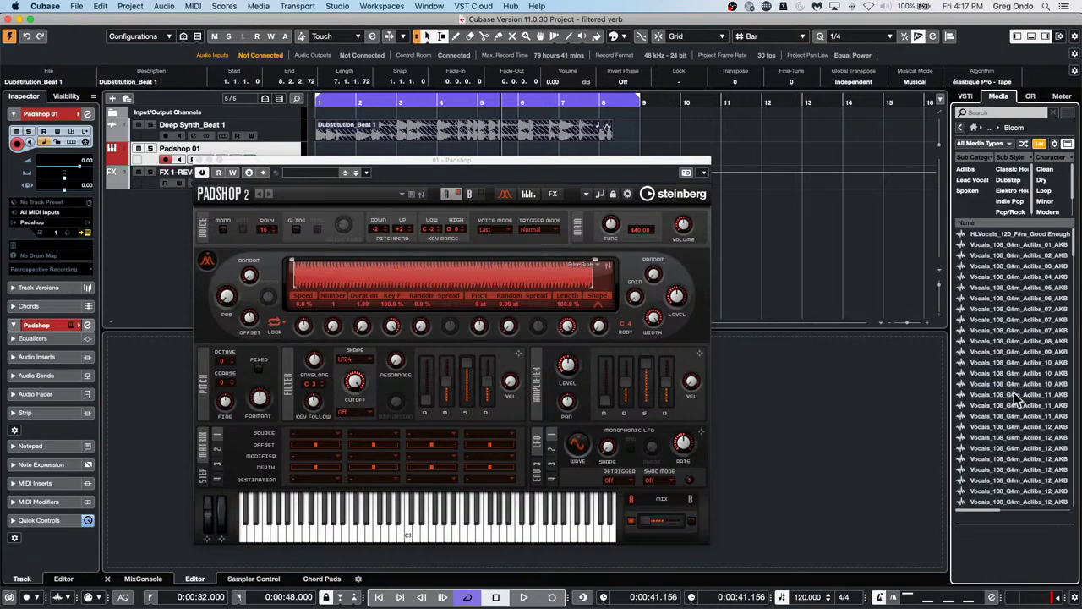
pyautogui.moveTo(1019, 394); pyautogui.dragTo(595, 329)
pyautogui.moveTo(439, 287); pyautogui.dragTo(439, 288)
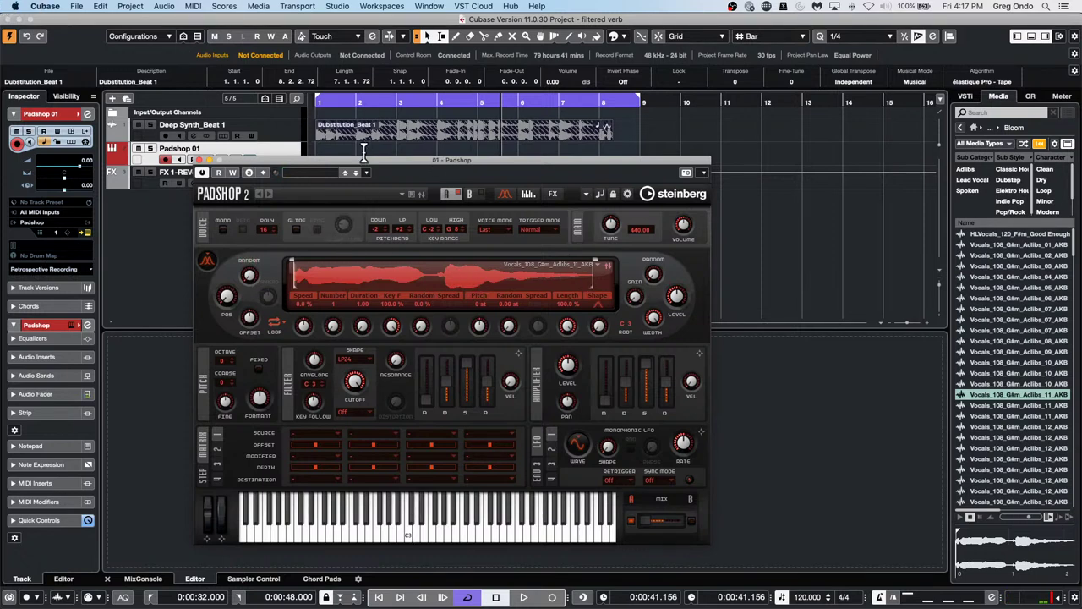
# - Load the Padshop preset Malfunction in the Sewer and replace its oscillator sample with Vocals_108_G#m_Adlibs_11_AKB
pyautogui.click(316, 173)
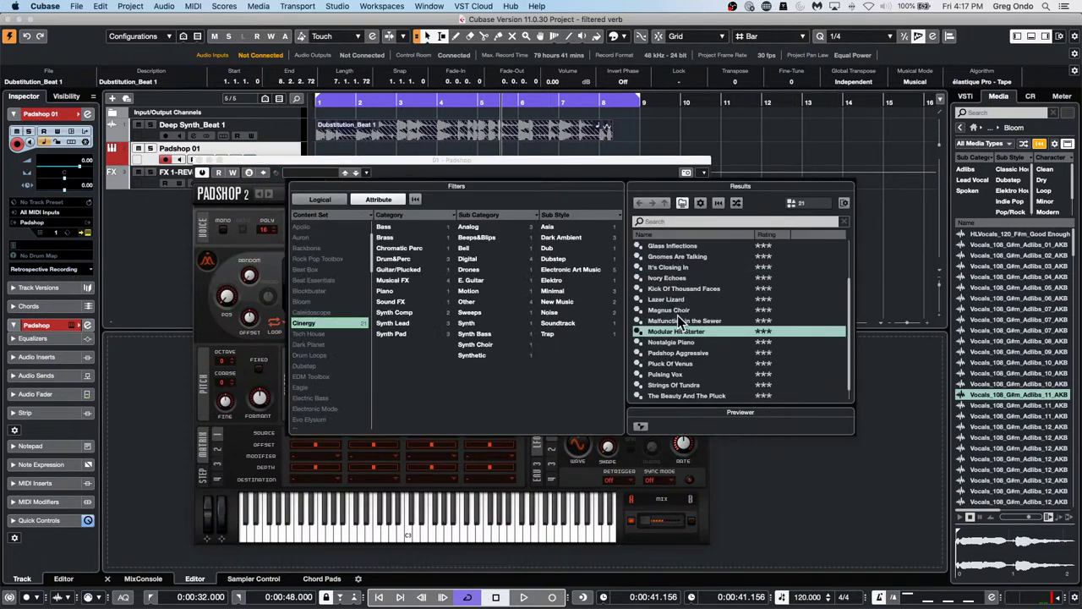
pyautogui.click(678, 322)
pyautogui.doubleClick(677, 318)
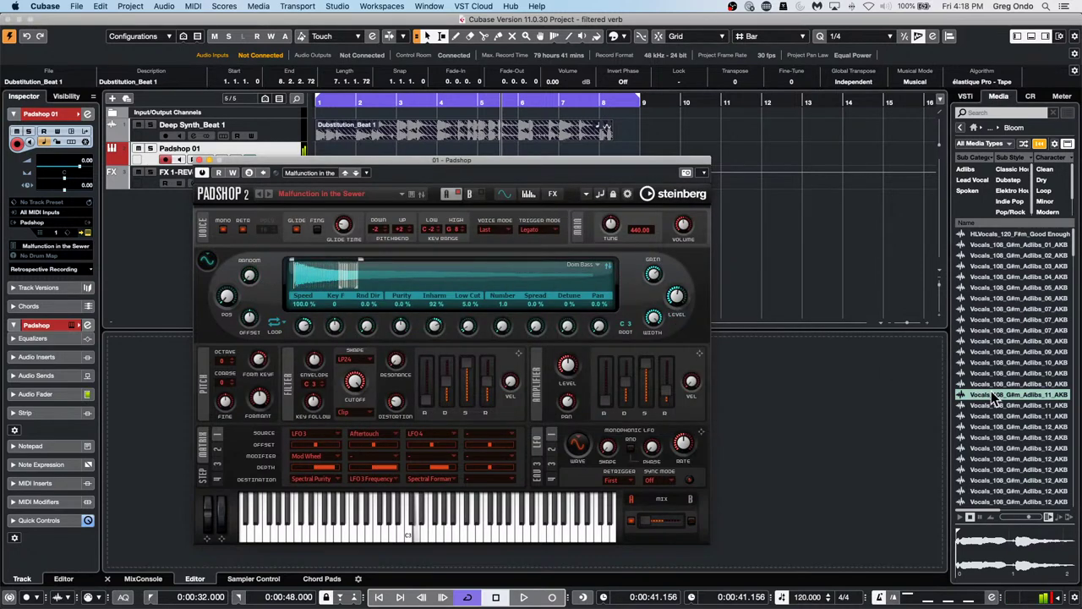
pyautogui.moveTo(1018, 396); pyautogui.dragTo(398, 276)
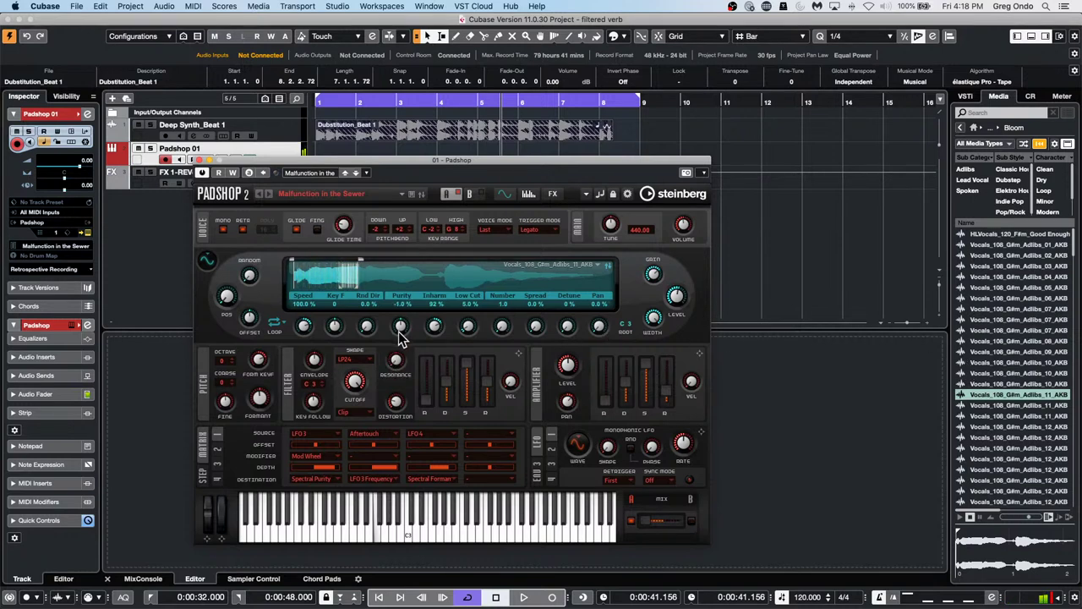
# - Set the Padshop oscillator's Purity to -37 %, Key F to 74, Speed to 0 % and Low Cut to 15.5 %
pyautogui.moveTo(398, 333); pyautogui.dragTo(397, 362)
pyautogui.moveTo(337, 329); pyautogui.dragTo(306, 348)
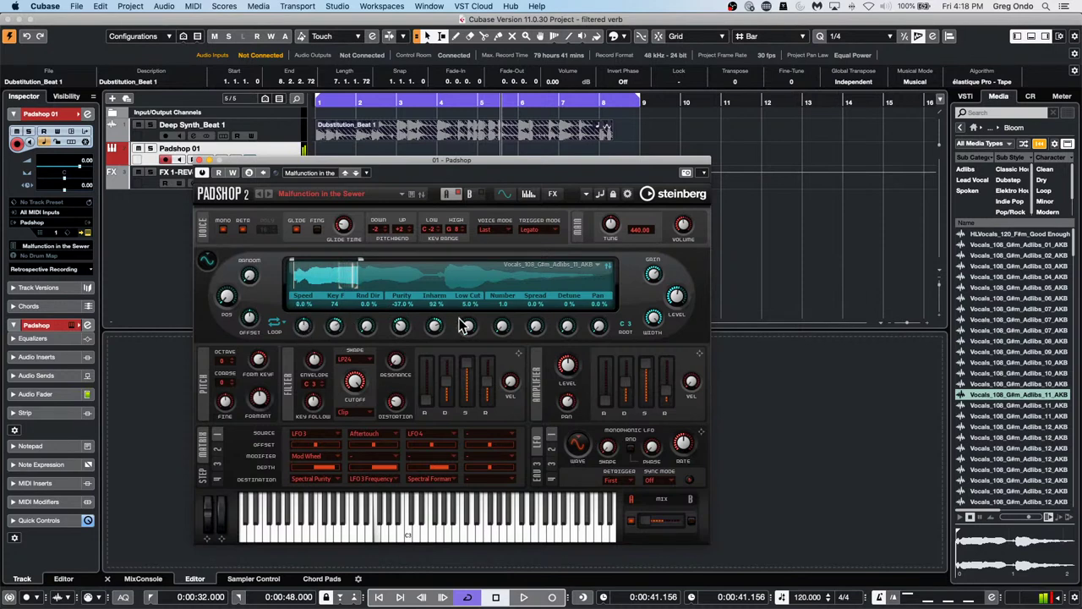
pyautogui.moveTo(468, 328)
pyautogui.mouseDown()
pyautogui.moveTo(473, 299)
pyautogui.moveTo(465, 320)
pyautogui.mouseUp()
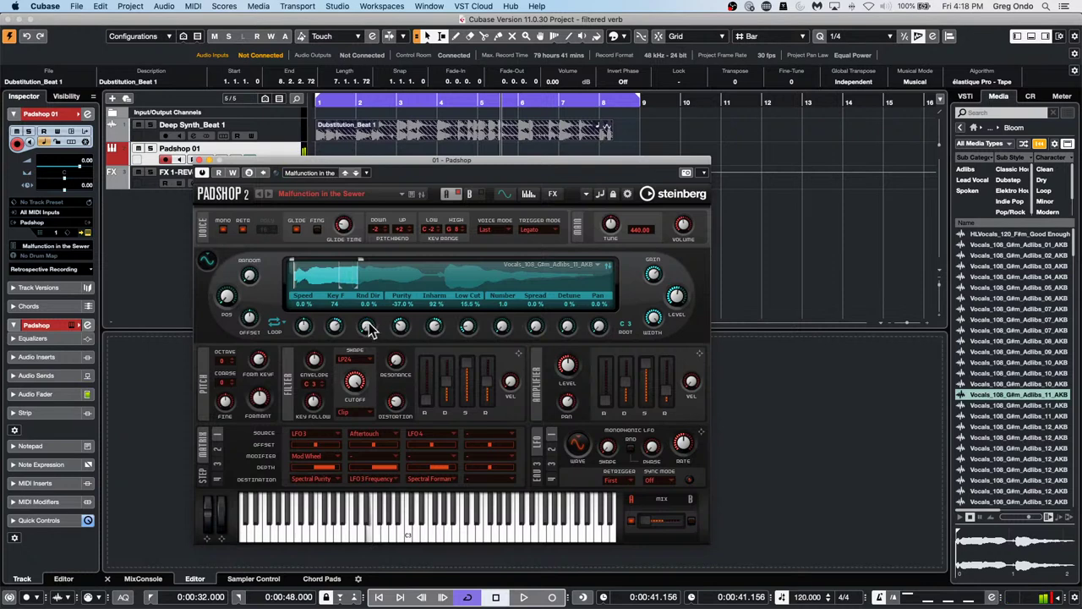
# - Extend the sample range past the second vocal swell, set the oscillator Speed to 18 %, and close Padshop
pyautogui.moveTo(359, 261); pyautogui.dragTo(518, 271)
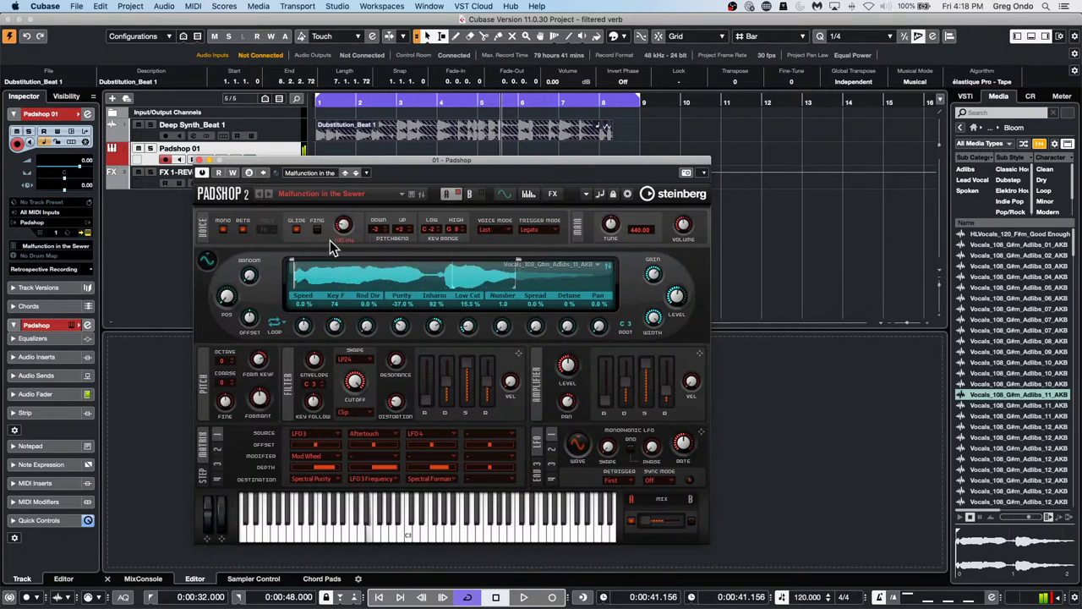
pyautogui.moveTo(222, 289); pyautogui.dragTo(254, 245)
pyautogui.moveTo(296, 317)
pyautogui.mouseDown()
pyautogui.moveTo(296, 332)
pyautogui.moveTo(307, 315)
pyautogui.mouseUp()
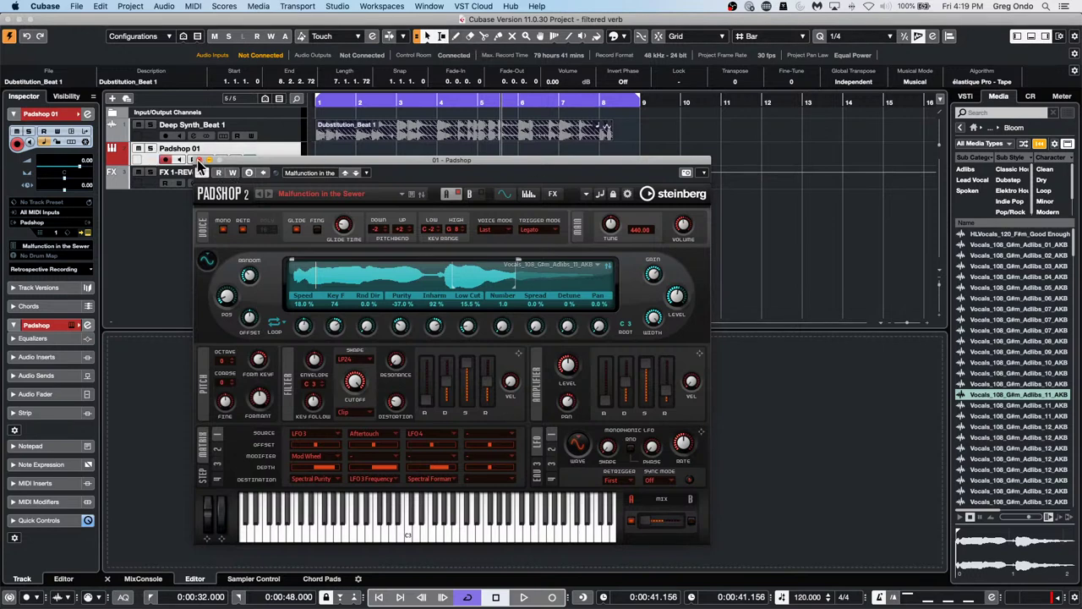
pyautogui.click(200, 160)
# - Add the Pitch Correct plug-in from the Pitch Shift category to the first insert slot of the Deep Synth_Beat 1 channel in the MixConsole
pyautogui.click(295, 133)
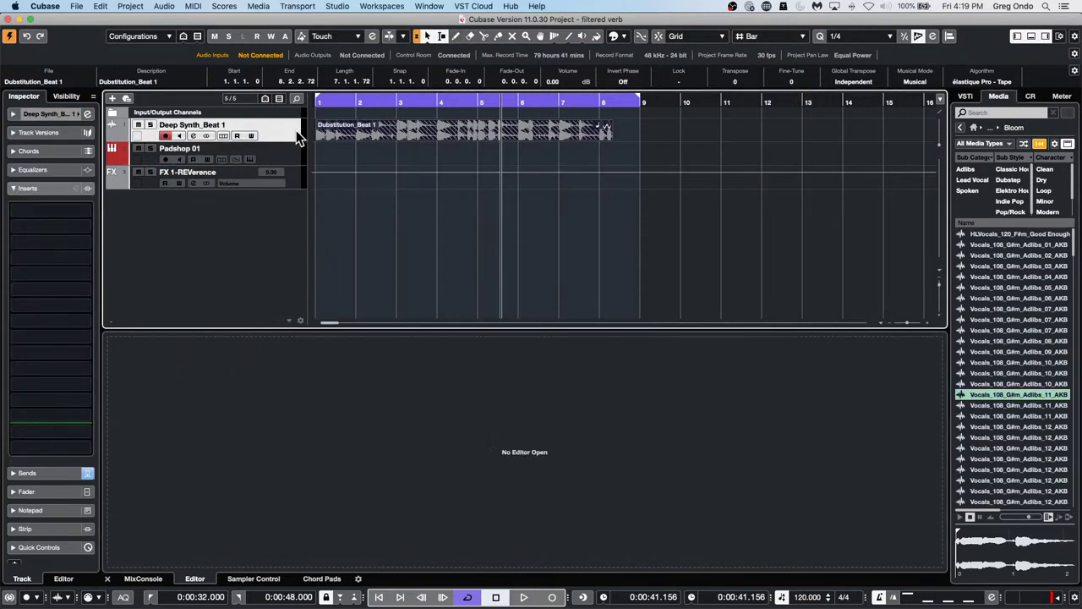
pyautogui.click(143, 580)
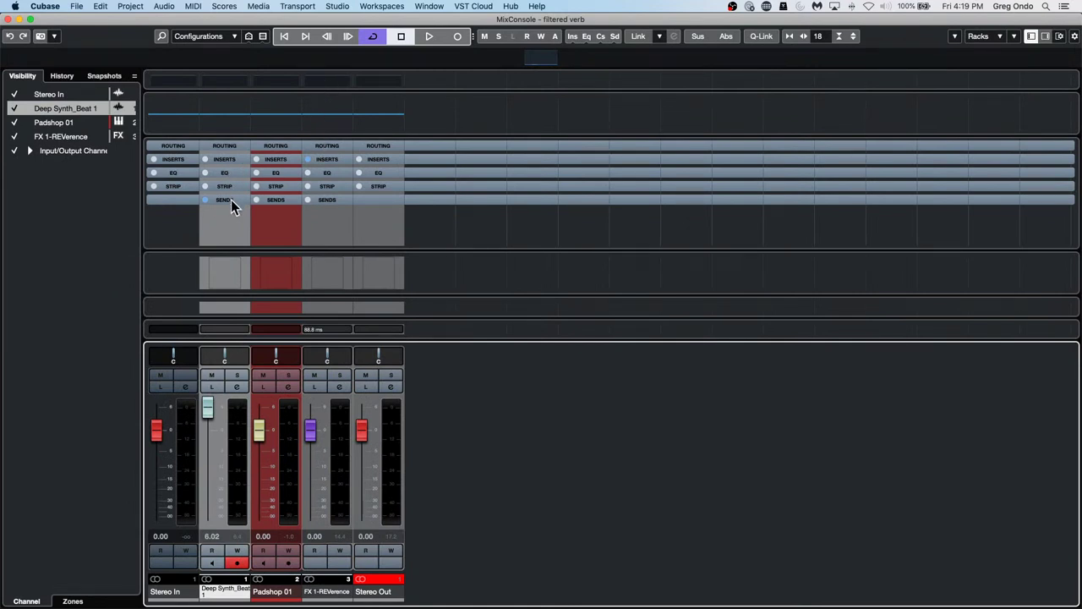
pyautogui.click(242, 161)
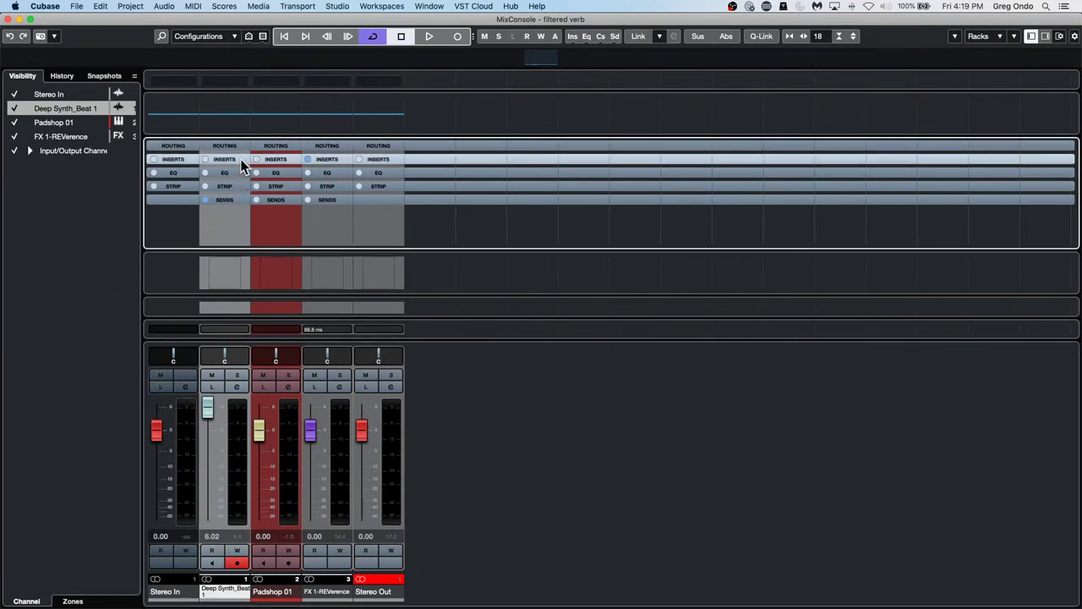
pyautogui.click(238, 165)
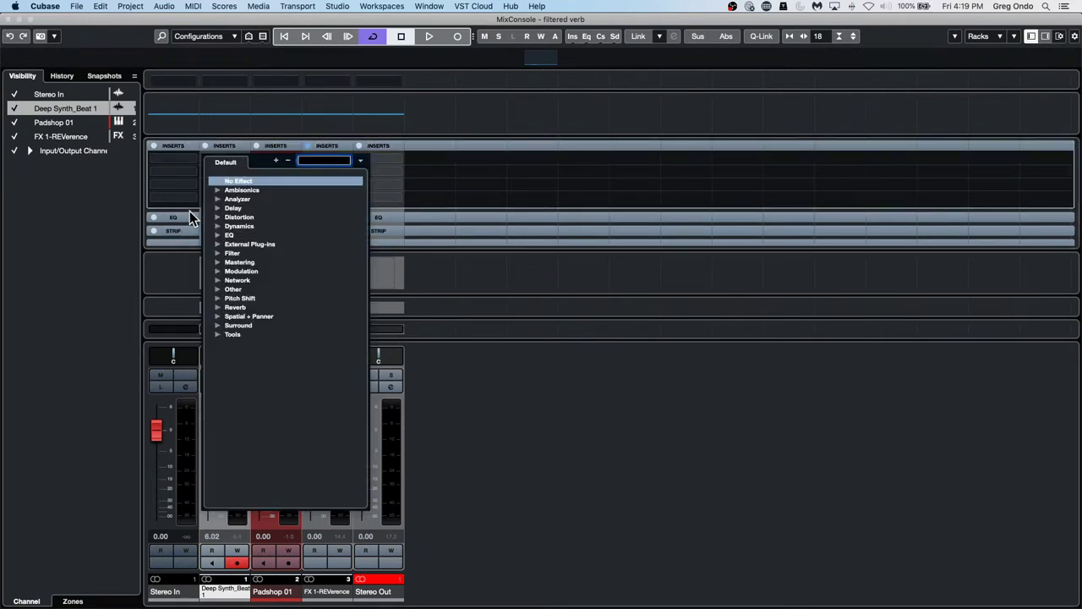
pyautogui.click(217, 298)
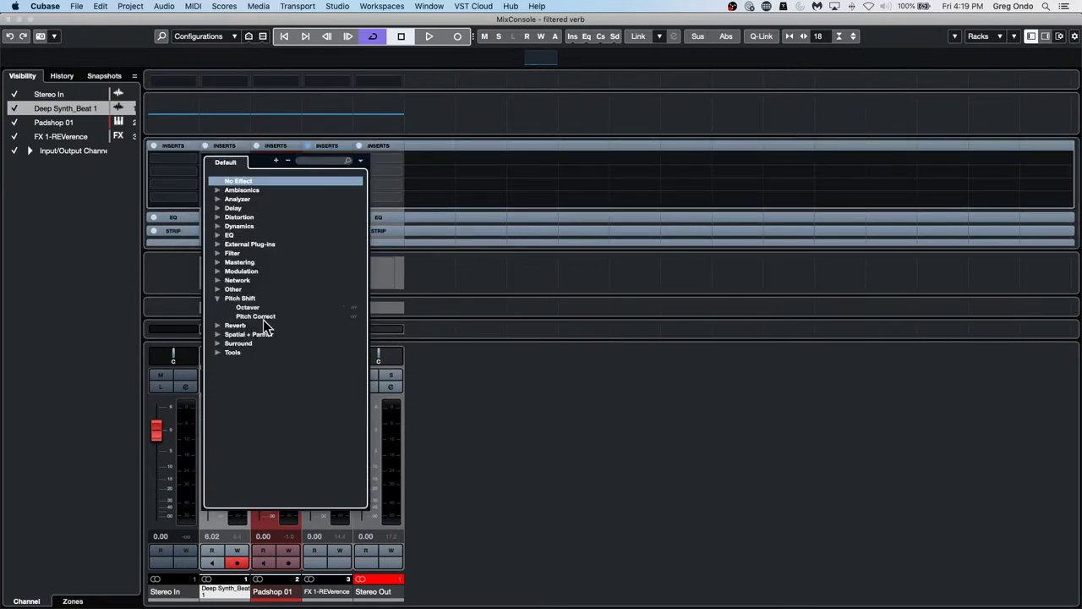
pyautogui.click(263, 317)
pyautogui.moveTo(377, 379); pyautogui.dragTo(615, 120)
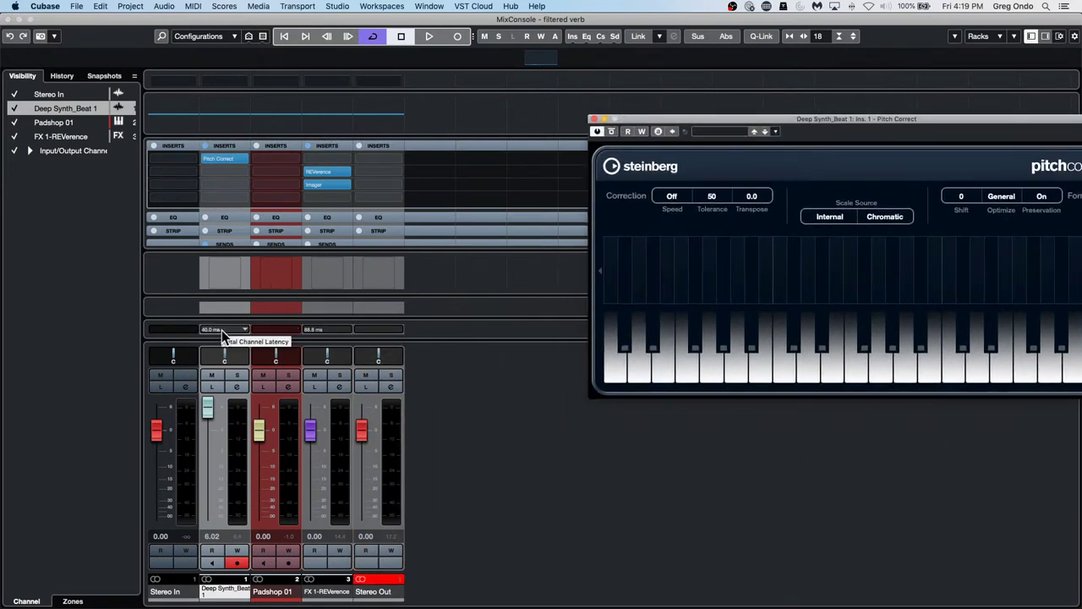
pyautogui.click(592, 118)
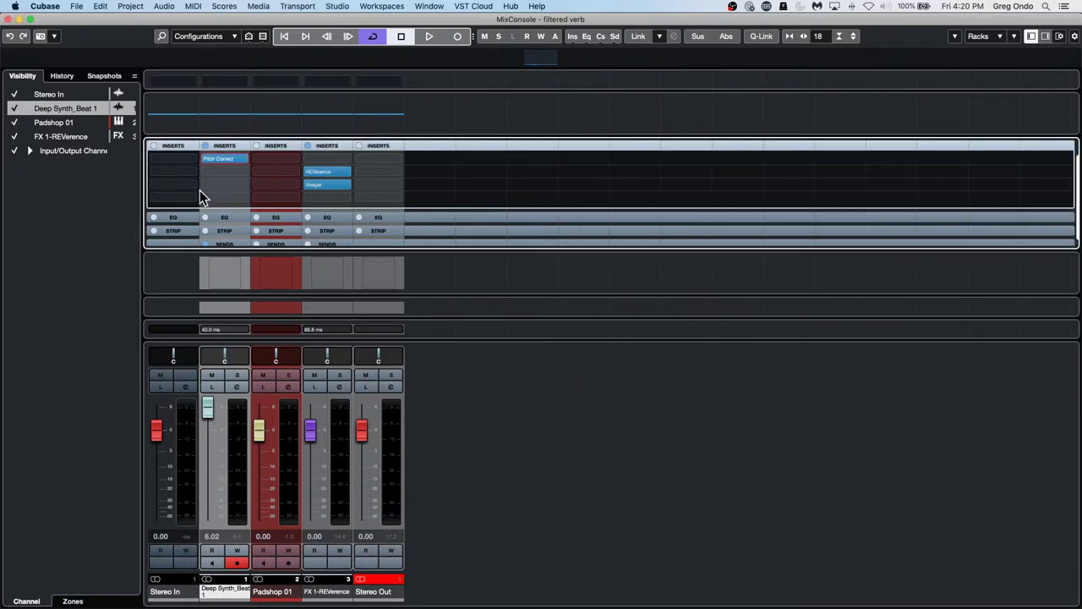
# - Return to the project window and view the Pitch Correct insert on the Deep Synth_Beat 1 track, closing its window when done
pyautogui.moveTo(51, 22); pyautogui.dragTo(306, 53)
pyautogui.click(263, 49)
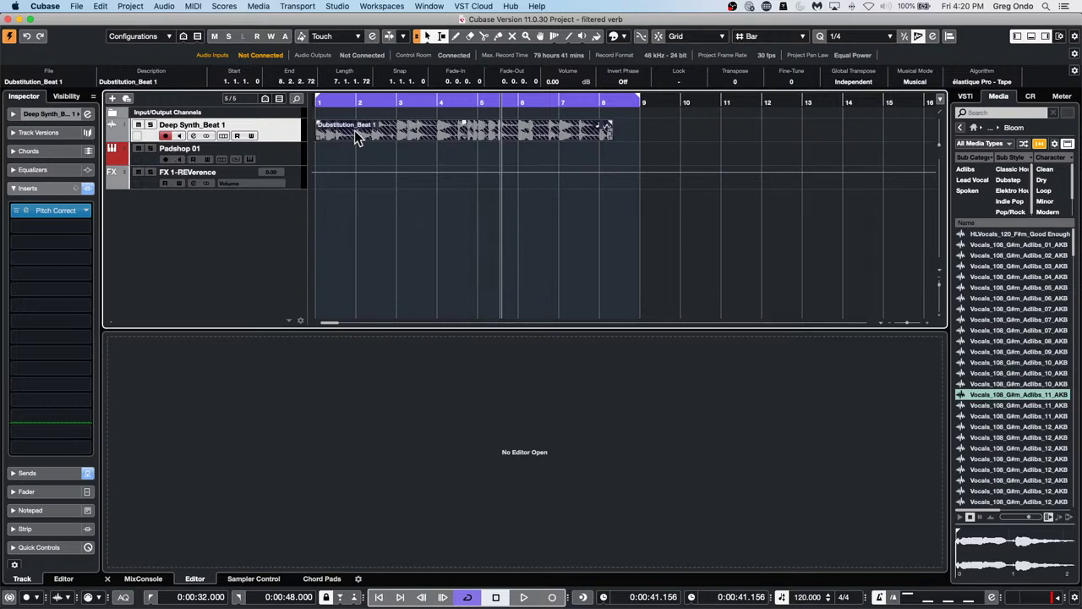
pyautogui.click(48, 212)
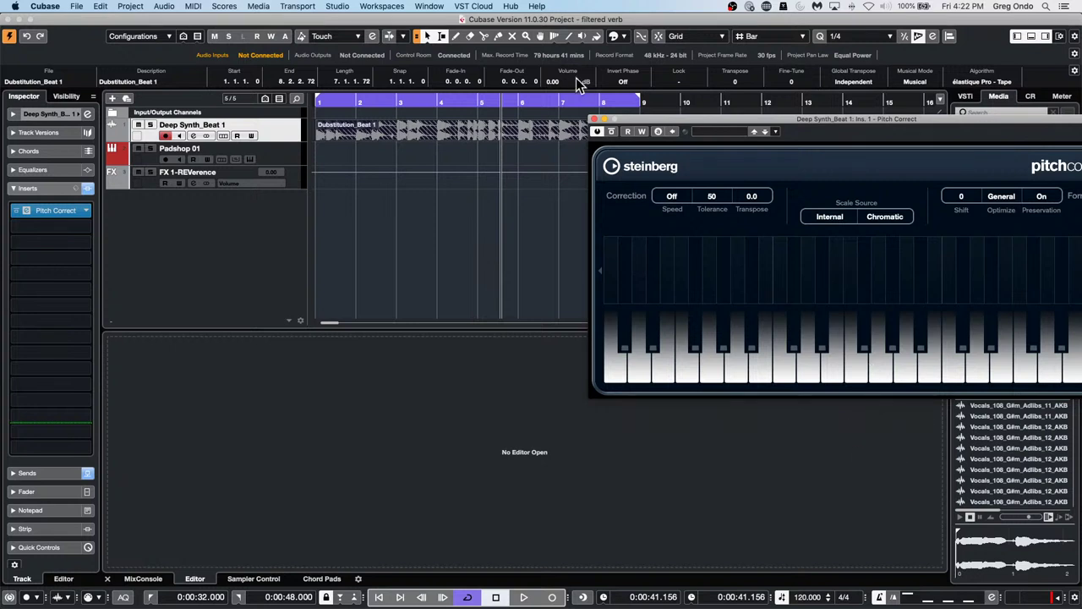
pyautogui.click(594, 120)
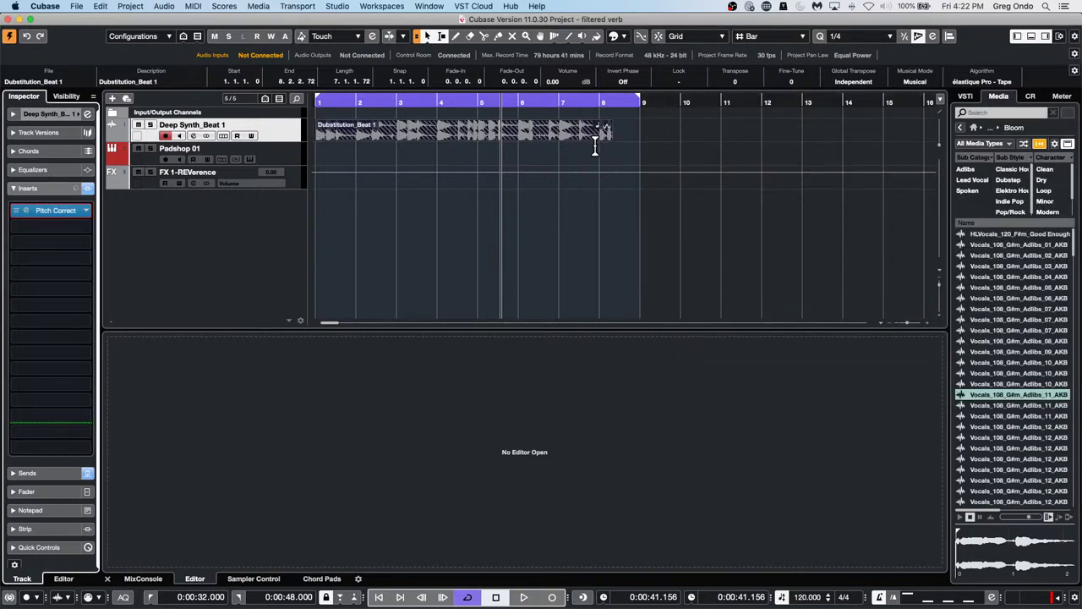
# - Erase the overlapping audio events from the Deep Synth_Beat 1 track with the Erase tool
pyautogui.rightClick(583, 139)
pyautogui.click(622, 142)
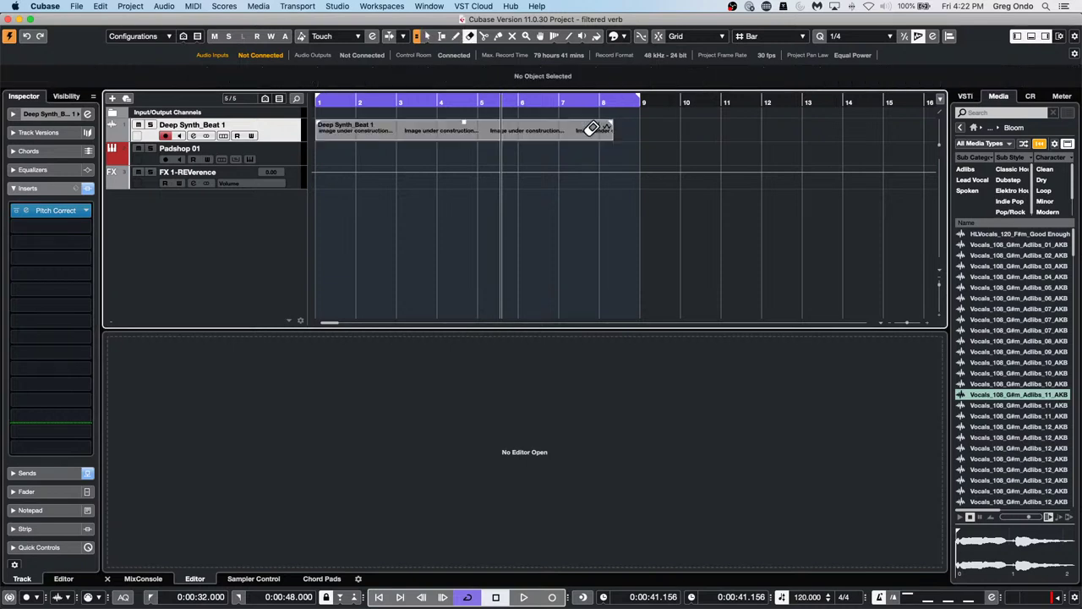
pyautogui.click(408, 123)
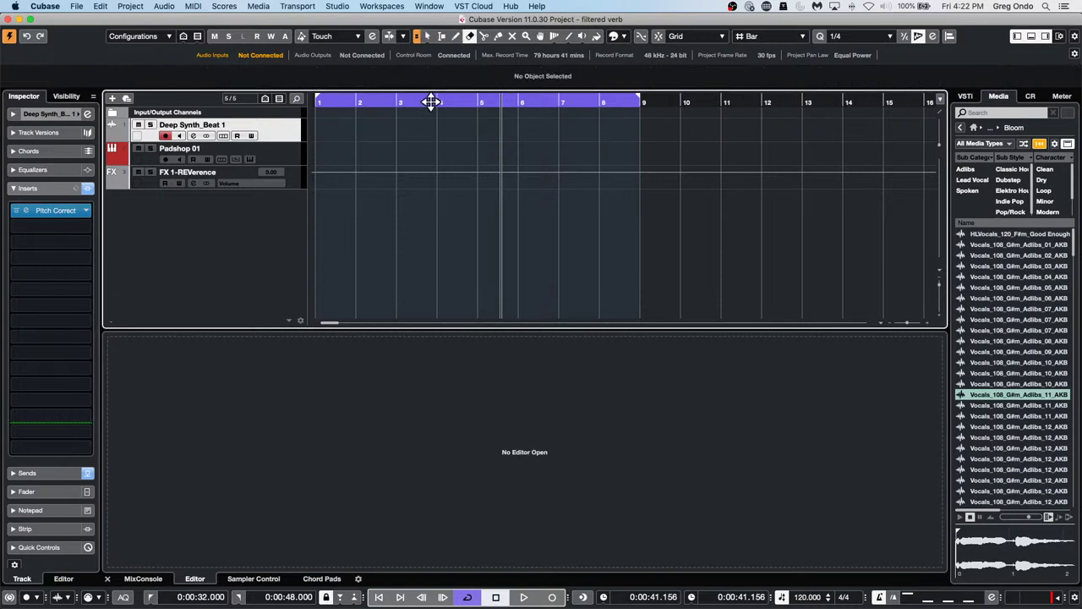
# - Move the playback cursor to the project start and narrow the locator range to bar 3, ending at bar 4
pyautogui.click(379, 102)
pyautogui.moveTo(378, 102); pyautogui.dragTo(294, 136)
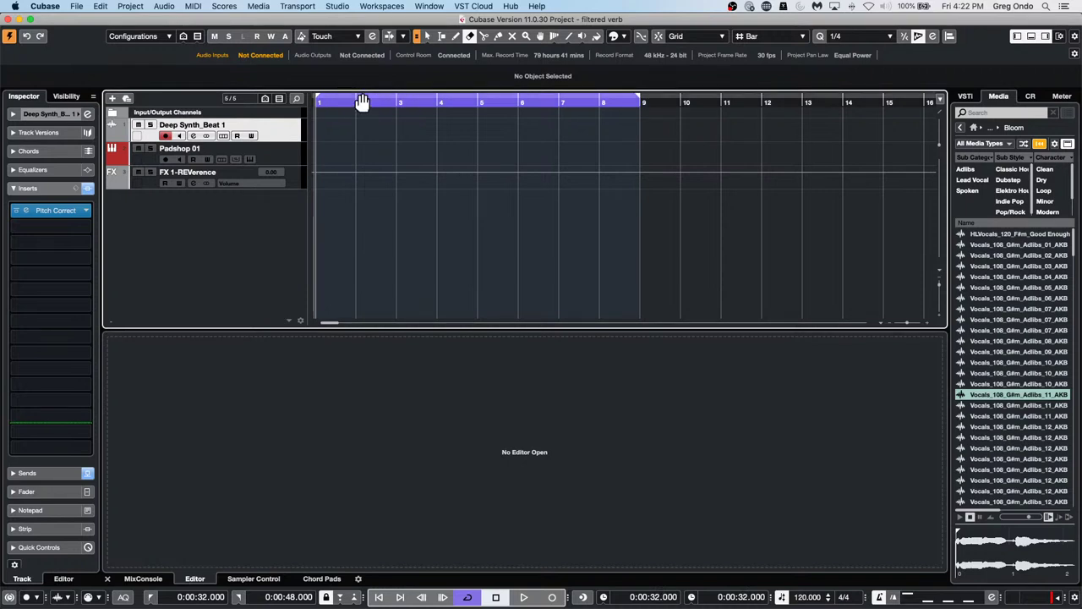
pyautogui.moveTo(326, 103)
pyautogui.mouseDown()
pyautogui.moveTo(479, 121)
pyautogui.moveTo(400, 106)
pyautogui.mouseUp()
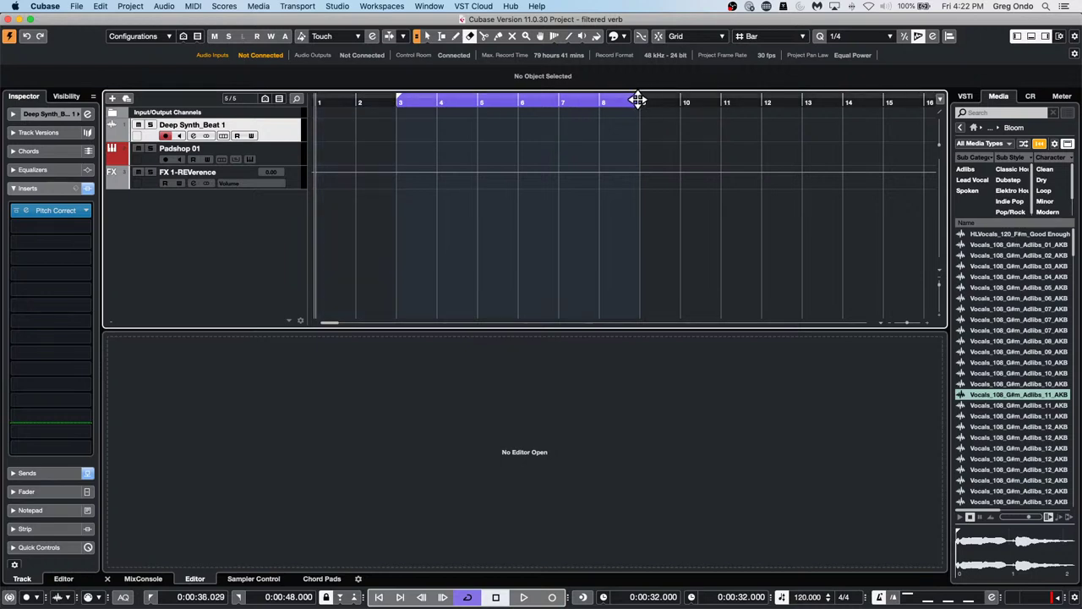
pyautogui.moveTo(642, 101); pyautogui.dragTo(330, 133)
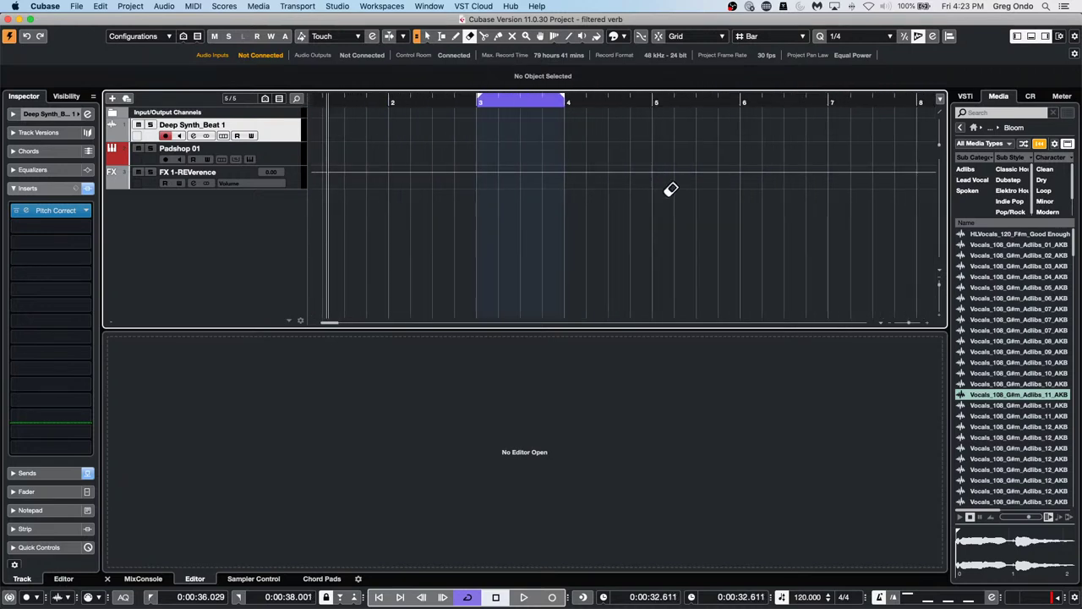
# - Switch cycle off, activate automatic punch in and out, and play from shortly after bar 2 to record between the locators
pyautogui.click(518, 103)
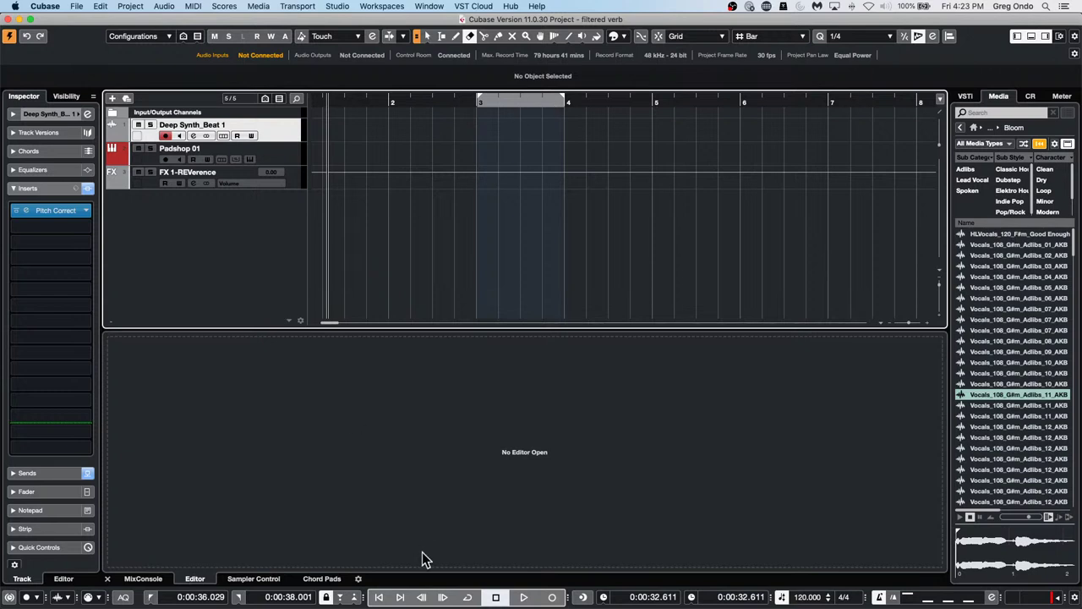
pyautogui.click(354, 597)
pyautogui.click(411, 102)
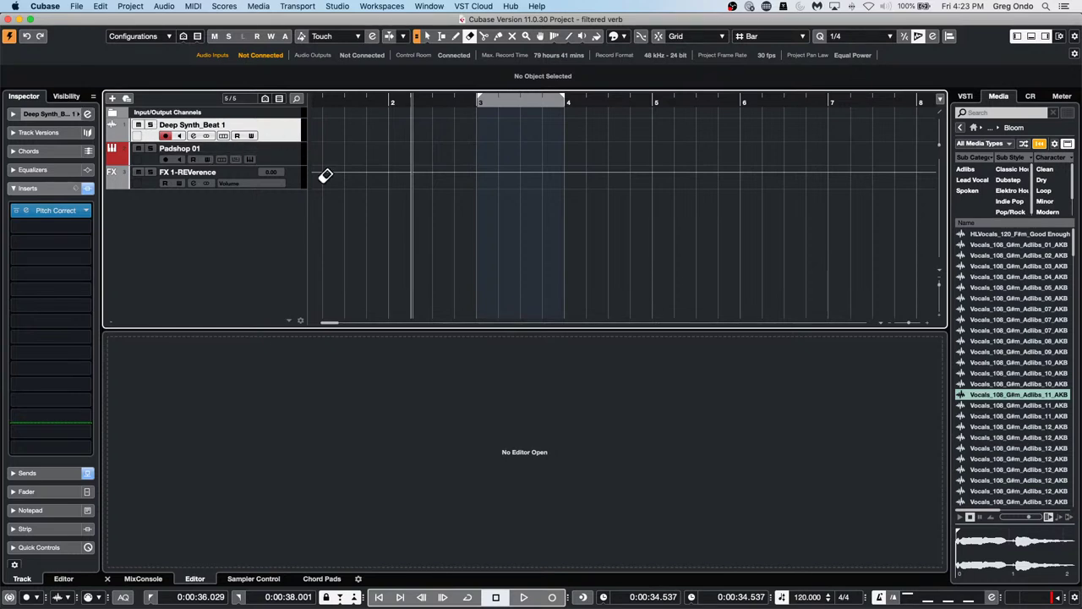
pyautogui.press('space')
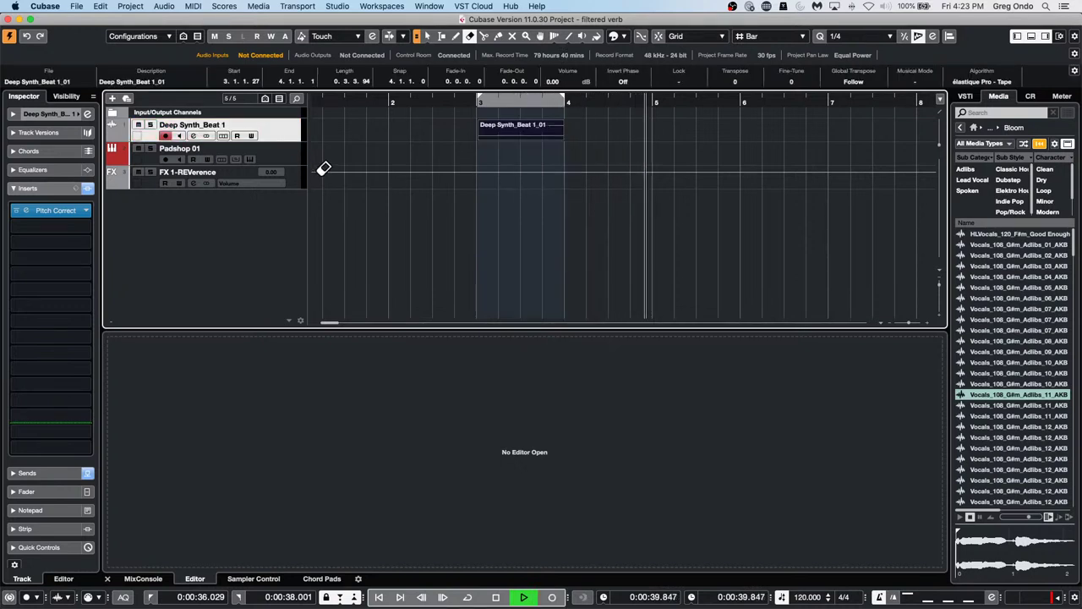
pyautogui.press('space')
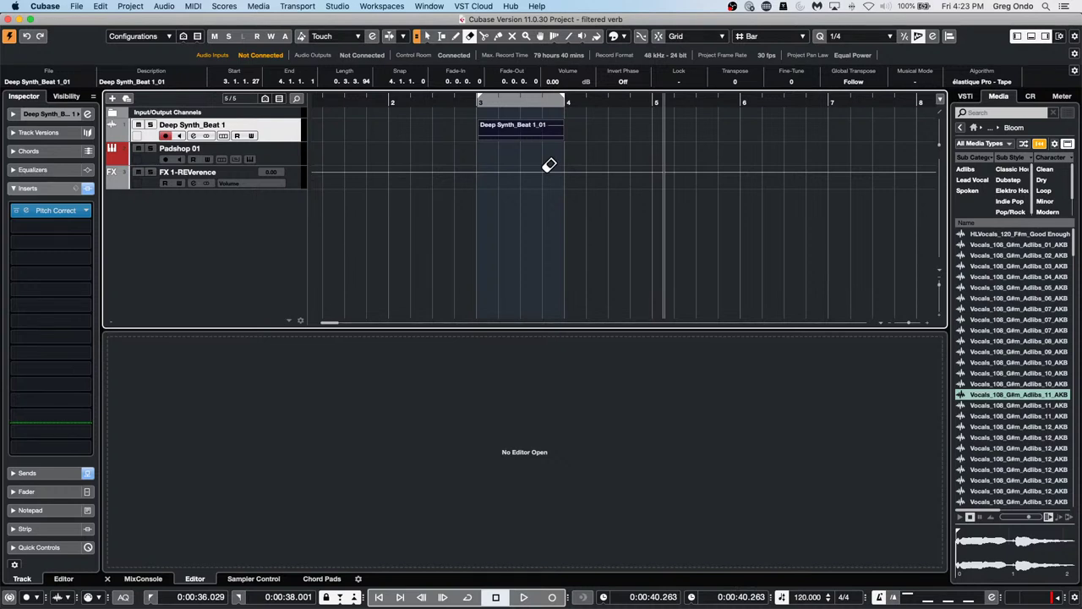
# - Erase the punched-in event, switch cycle on, and loop-record takes between the locators with playback starting just before bar 2
pyautogui.click(533, 129)
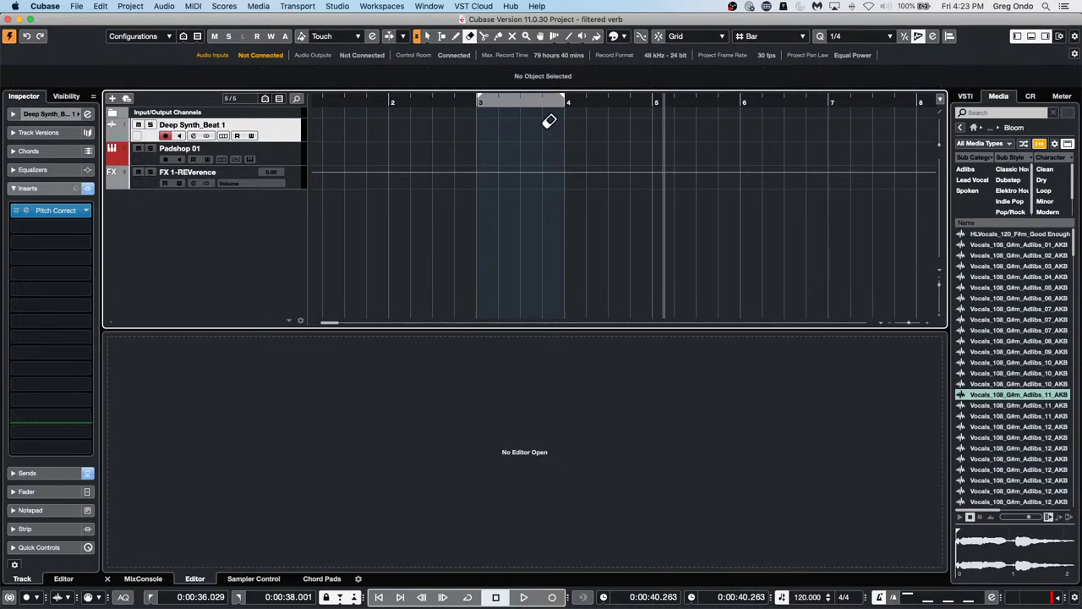
pyautogui.rightClick(512, 110)
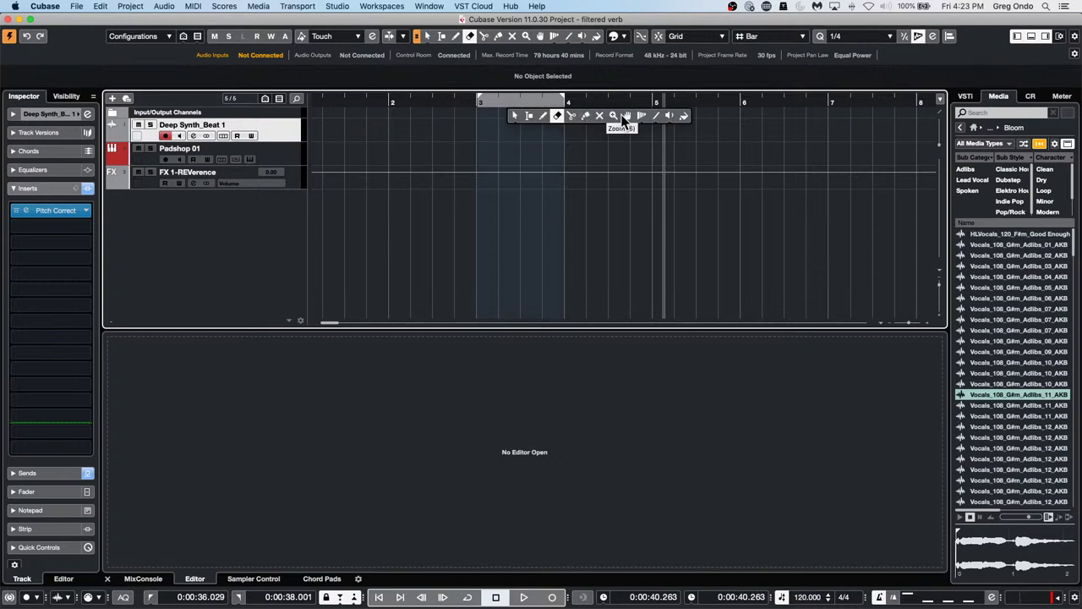
pyautogui.click(504, 101)
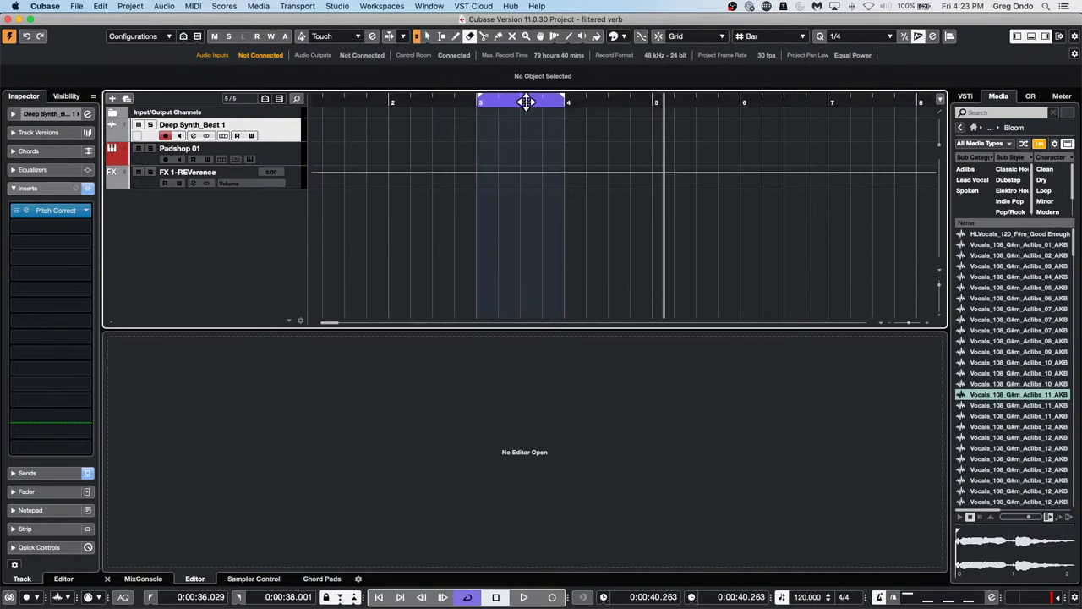
pyautogui.moveTo(460, 99); pyautogui.dragTo(382, 95)
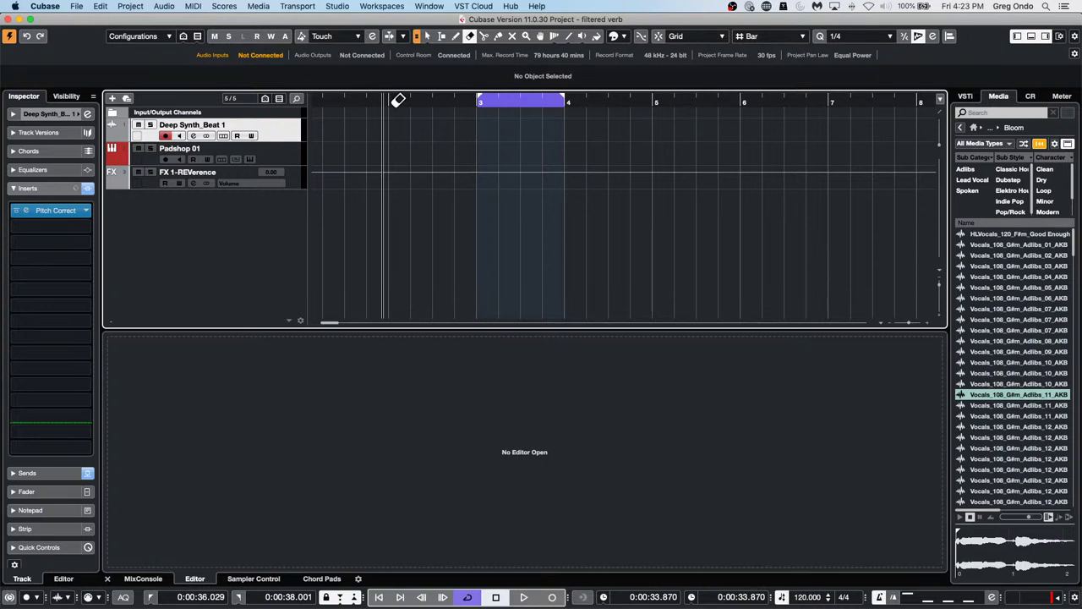
pyautogui.press('space')
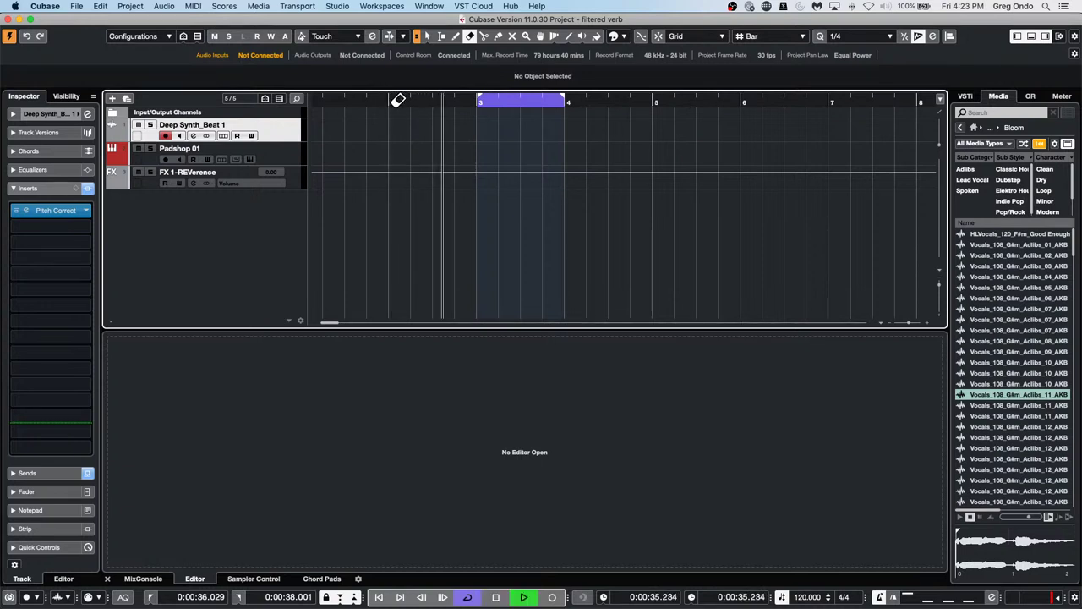
pyautogui.press('KP_Multiply')
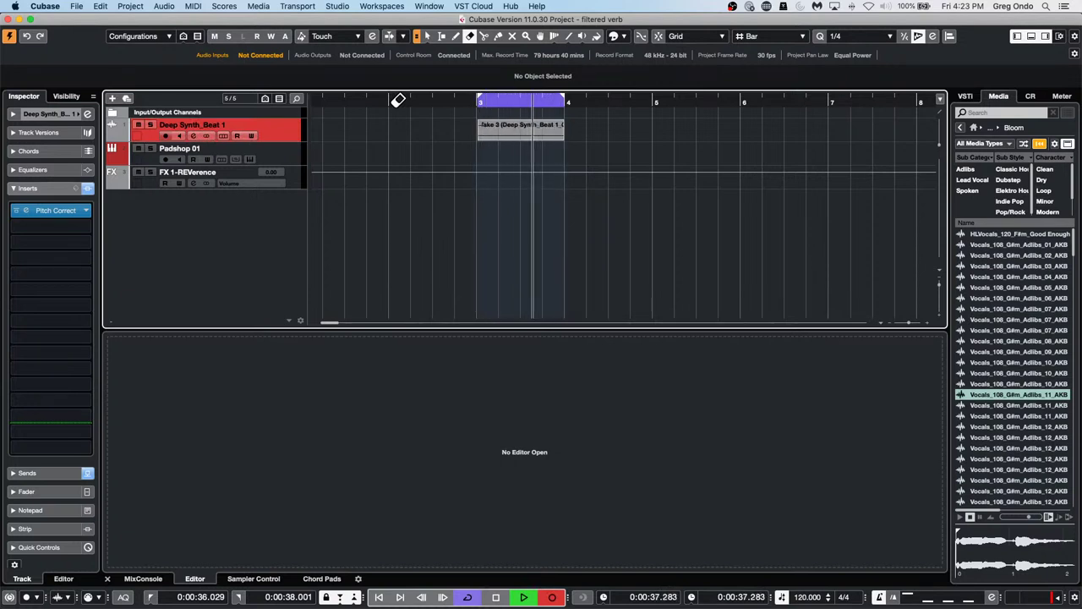
pyautogui.press('space')
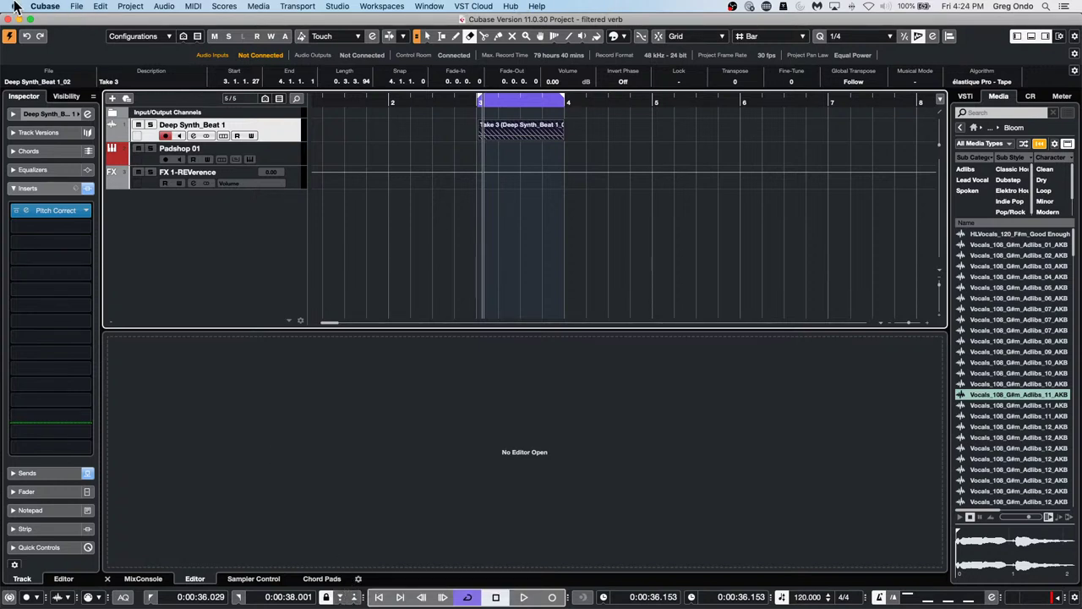
# - Enable Deactivate Punch In on Stop and Stop after Automatic Punch Out in the Record preferences and apply them
pyautogui.click(91, 4)
pyautogui.moveTo(61, 6)
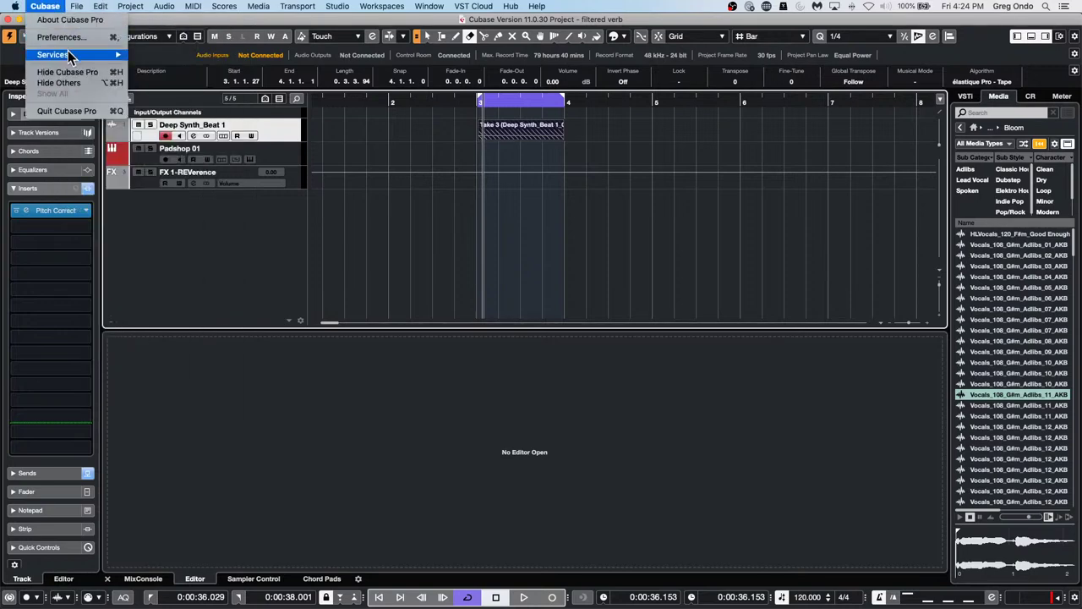
pyautogui.click(78, 37)
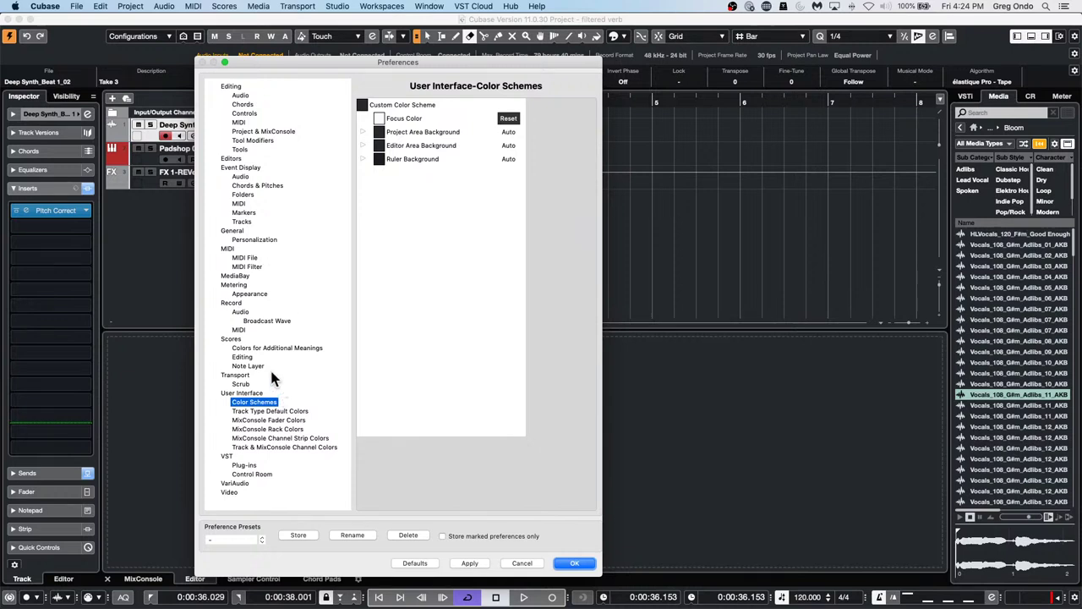
pyautogui.click(240, 312)
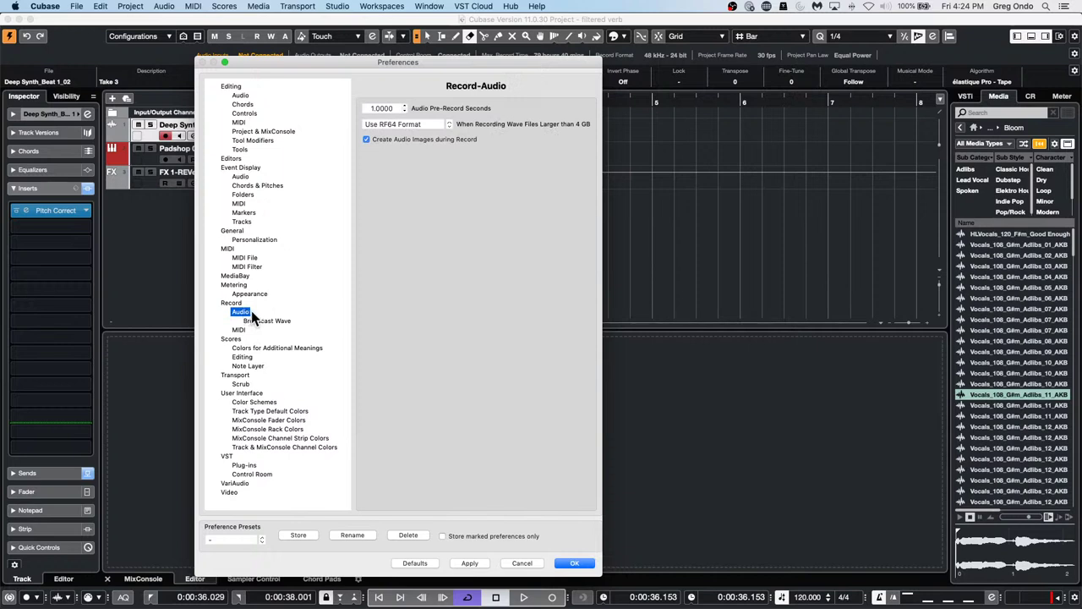
pyautogui.click(233, 304)
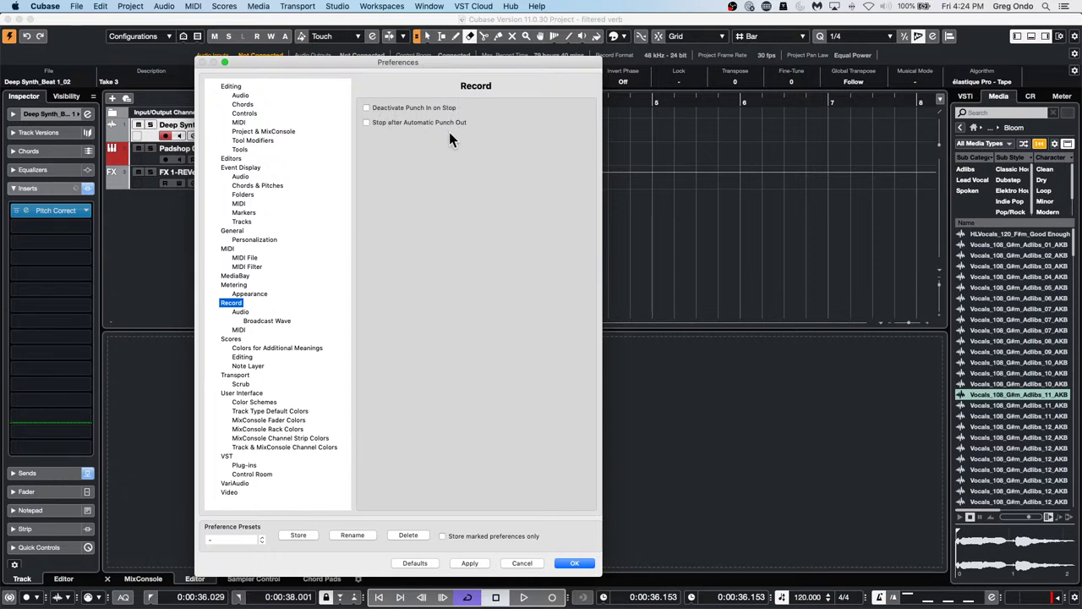
pyautogui.click(366, 108)
pyautogui.click(366, 122)
pyautogui.click(574, 562)
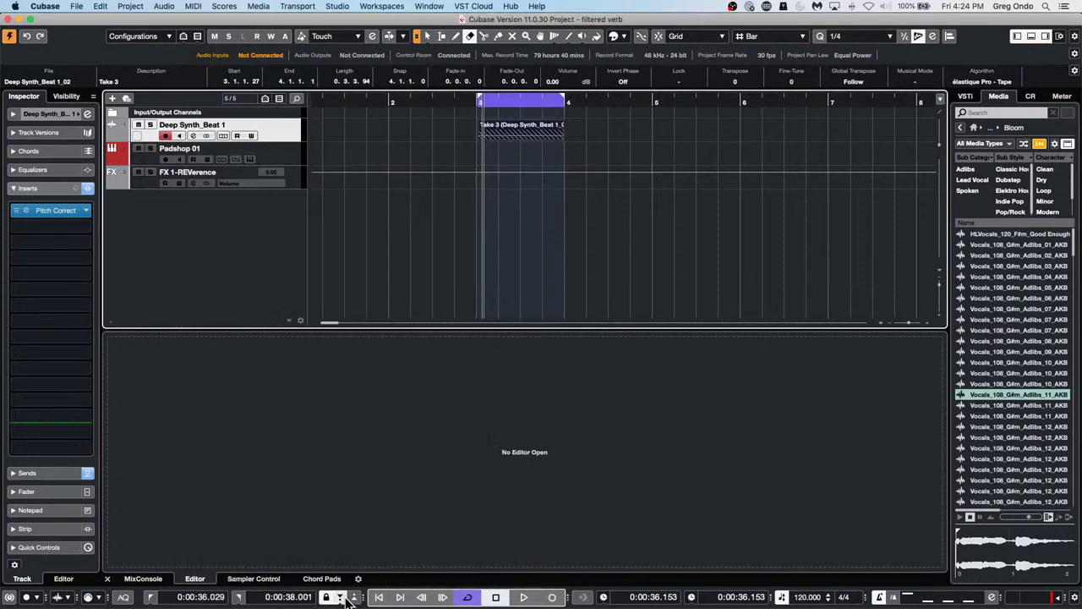
# - Switch cycle off and make another automatic punch recording over bar 3, starting playback shortly after bar 2
pyautogui.click(513, 98)
pyautogui.moveTo(420, 101)
pyautogui.mouseDown()
pyautogui.moveTo(321, 101)
pyautogui.moveTo(445, 104)
pyautogui.moveTo(405, 103)
pyautogui.mouseUp()
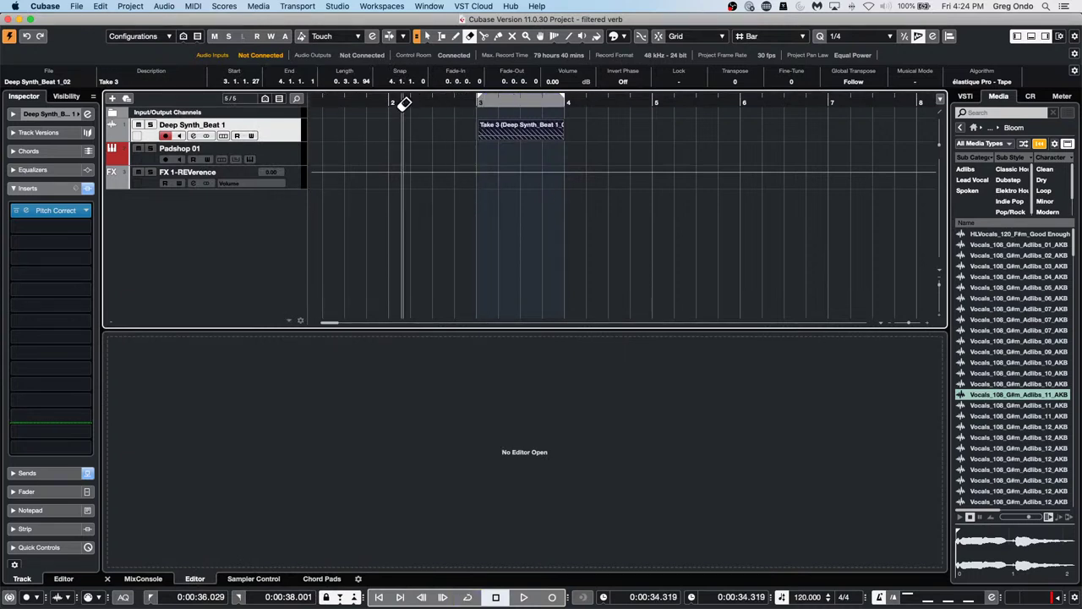
pyautogui.press('space')
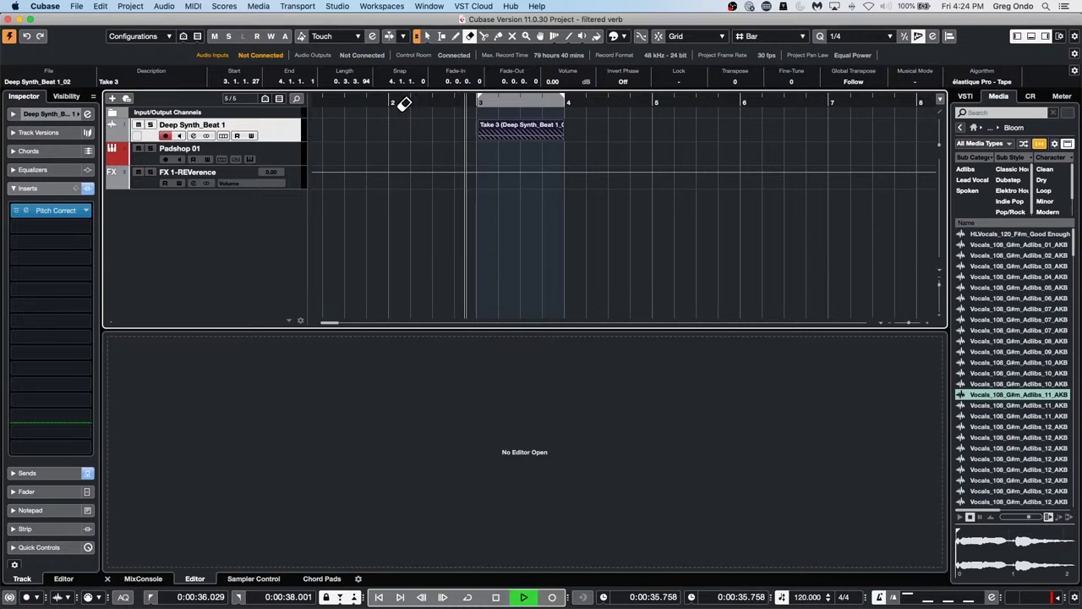
pyautogui.press('KP_Multiply')
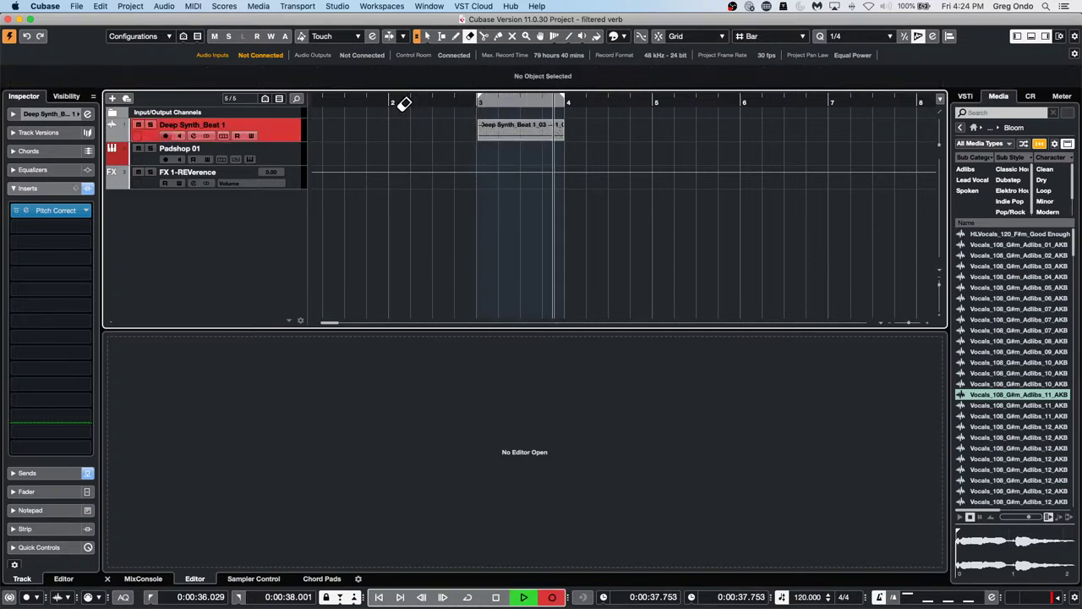
pyautogui.press('space')
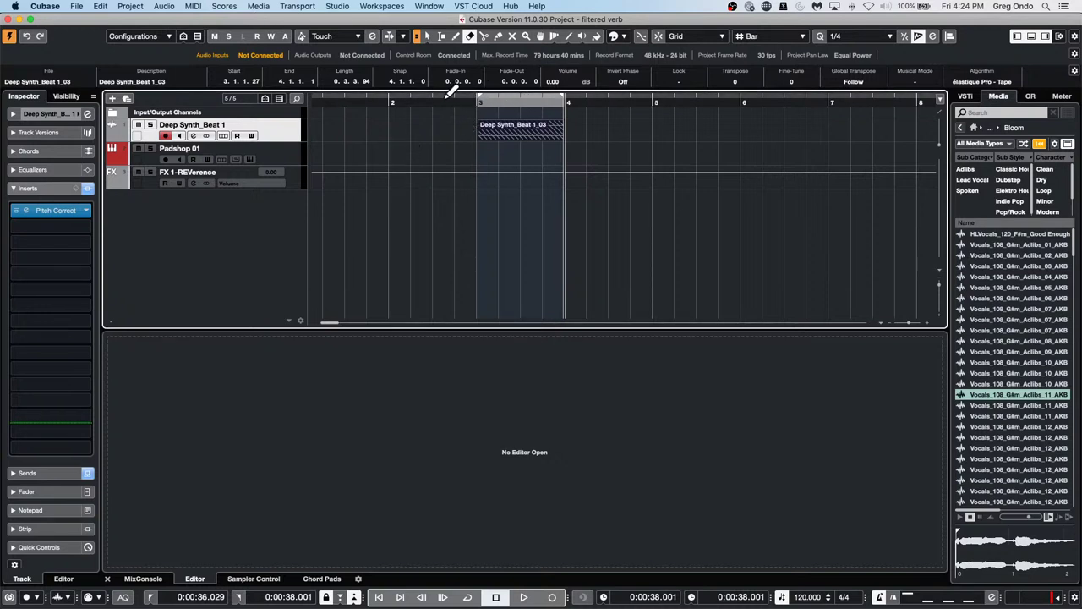
# - Span the locators from bar 2 to bar 5 and erase the recorded event over bar 3
pyautogui.moveTo(478, 104); pyautogui.dragTo(391, 110)
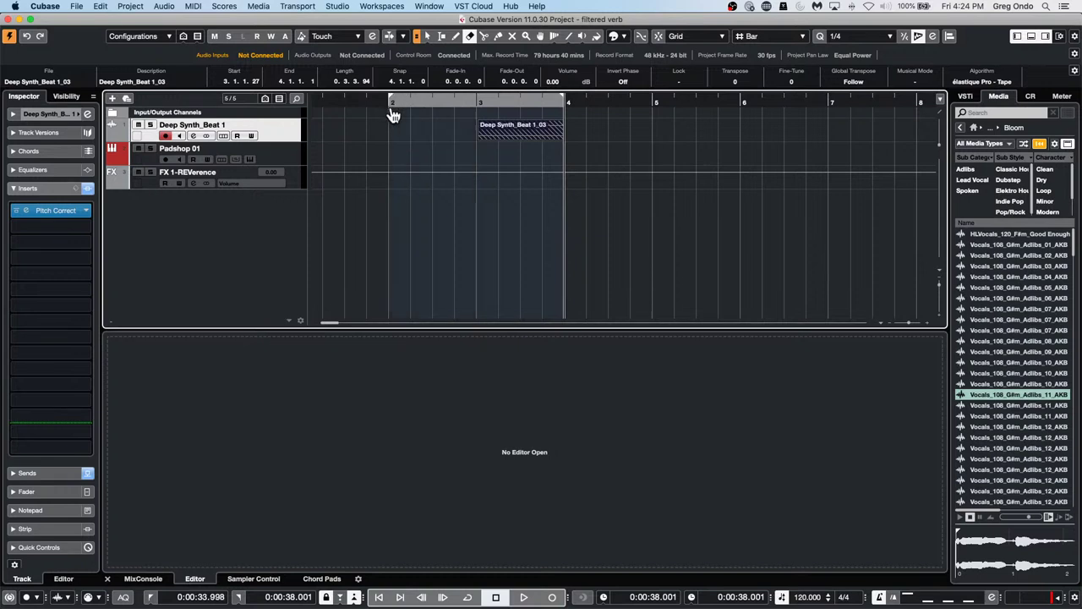
pyautogui.moveTo(563, 102); pyautogui.dragTo(652, 101)
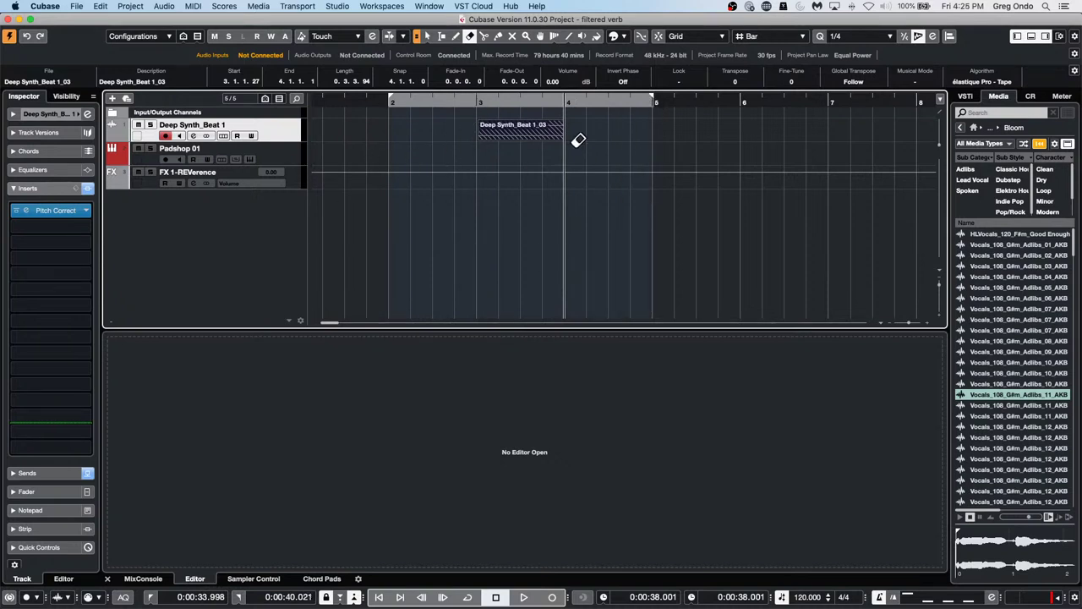
pyautogui.click(510, 128)
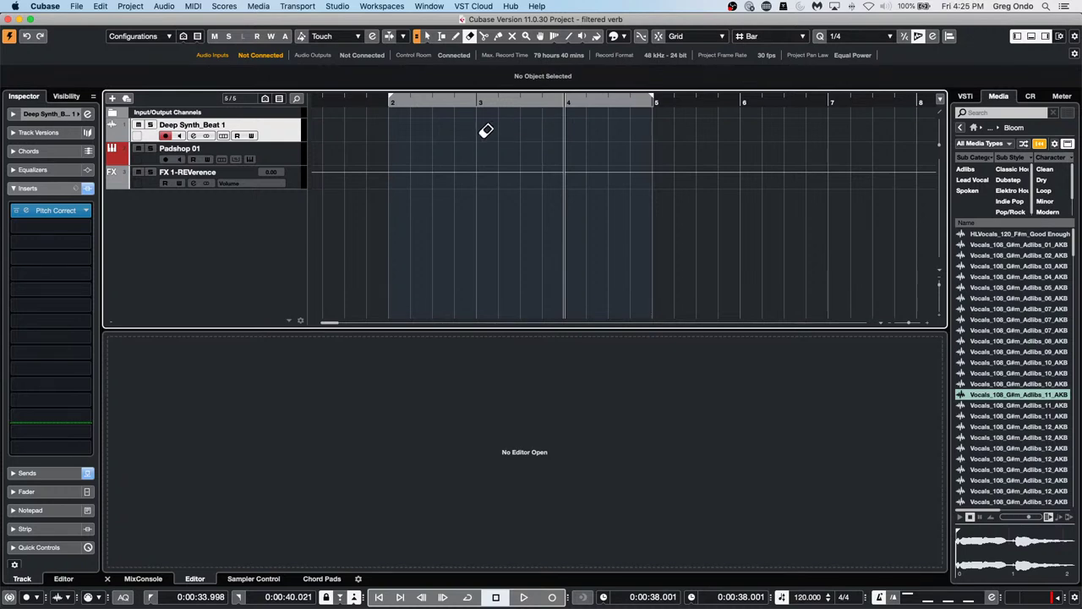
# - Select the range from bar 3 to bar 4 on the Deep Synth_Beat 1 track with the Range Selection tool
pyautogui.rightClick(489, 136)
pyautogui.click(490, 135)
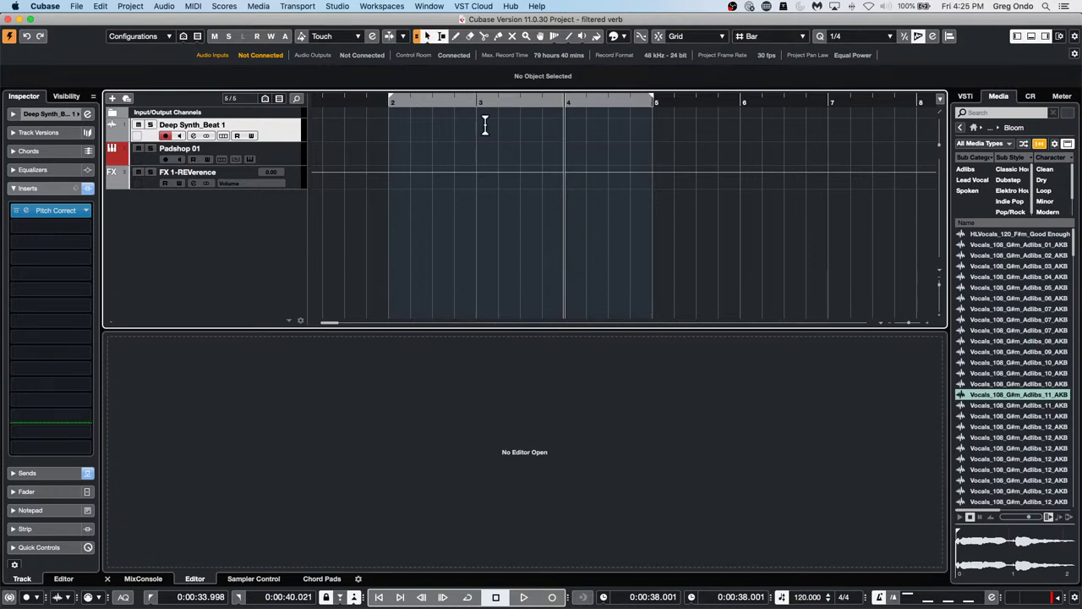
pyautogui.rightClick(484, 125)
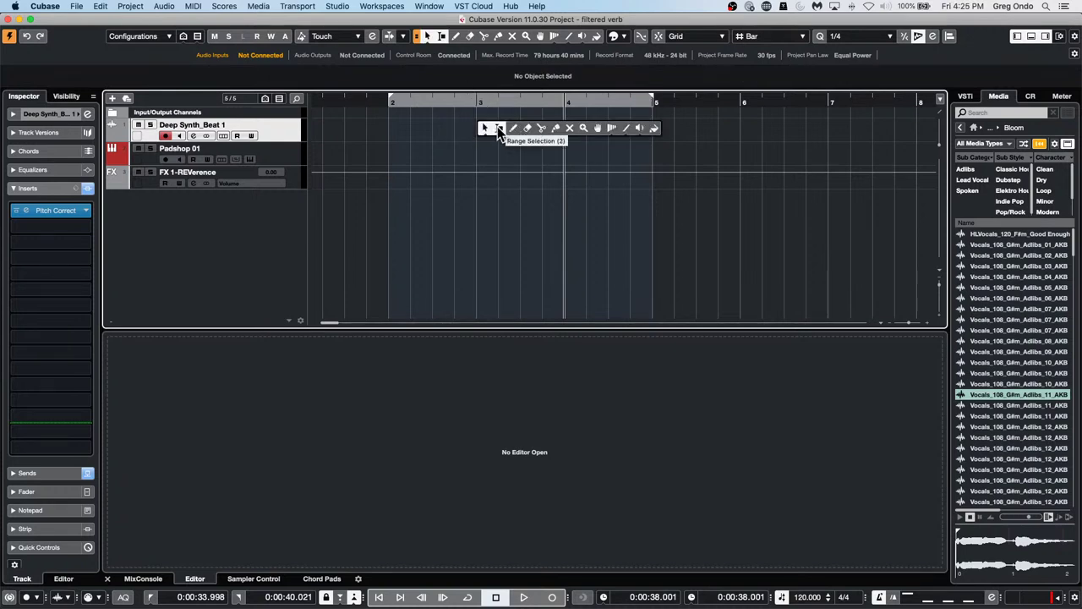
pyautogui.click(498, 127)
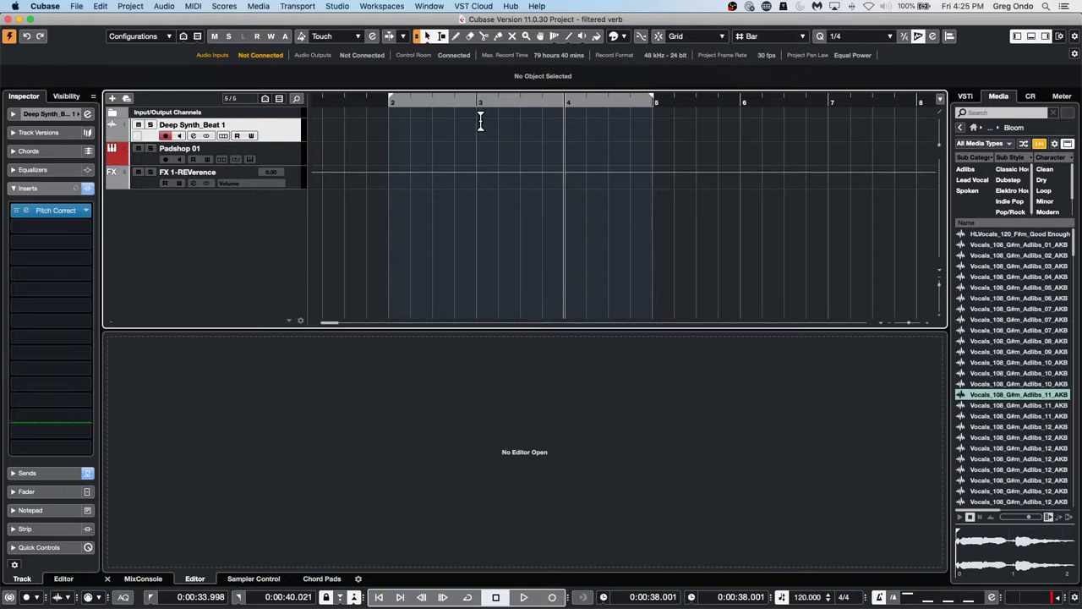
pyautogui.moveTo(480, 121); pyautogui.dragTo(567, 127)
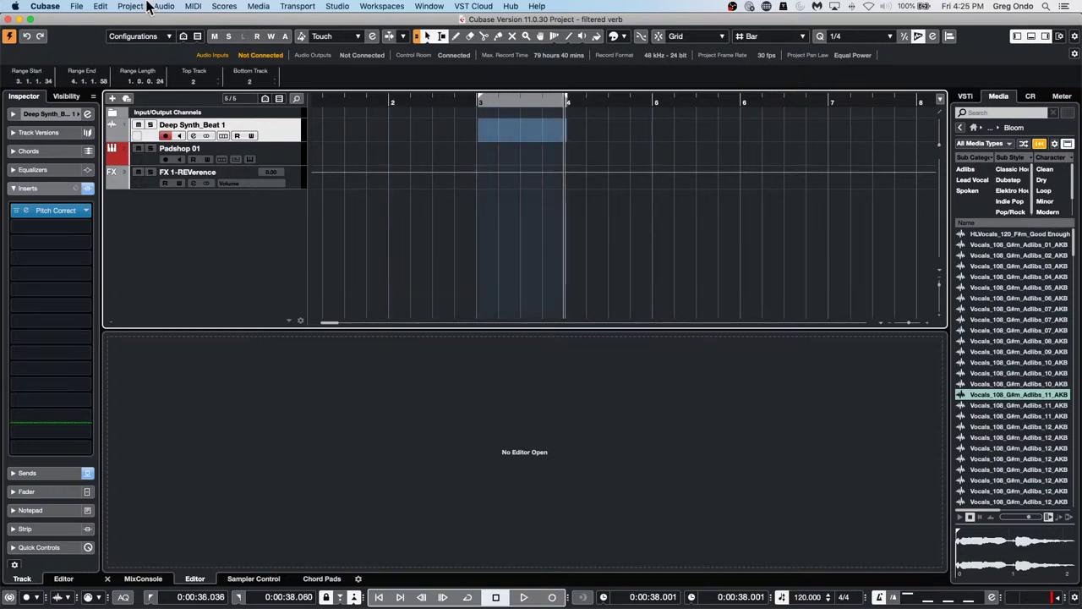
# - Disable Cycle Follows Range Selection in the Editing preferences and span the locators from bar 2 to bar 5 again
pyautogui.click(57, 7)
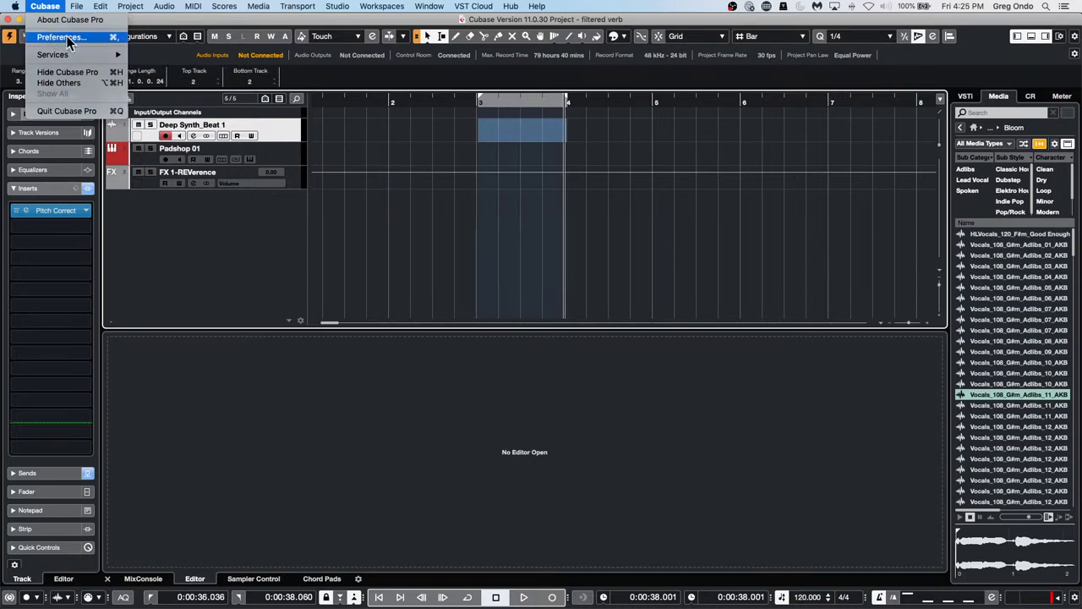
pyautogui.click(51, 37)
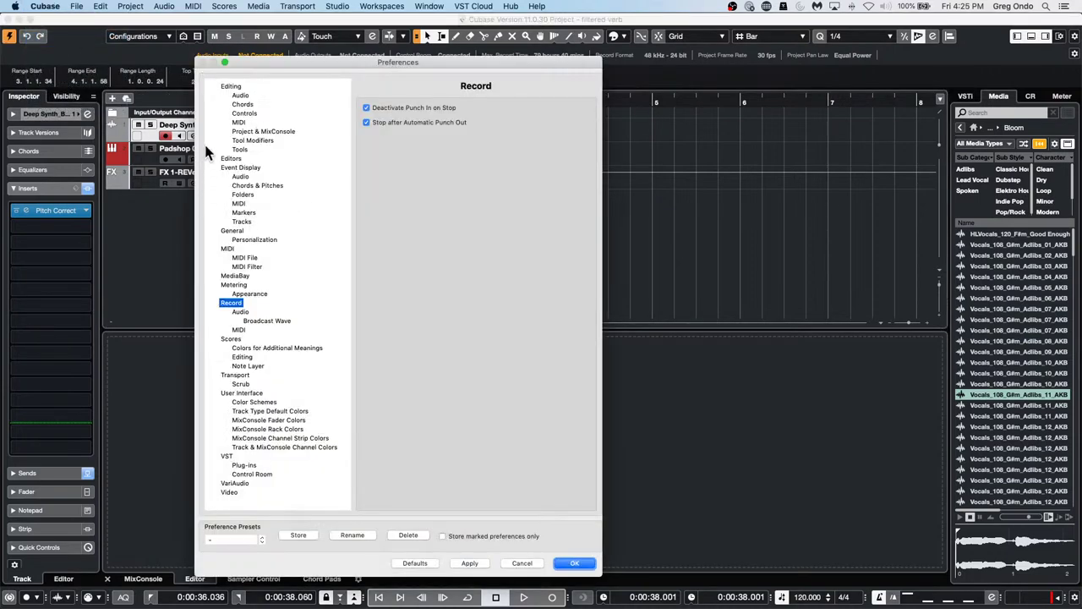
pyautogui.click(225, 88)
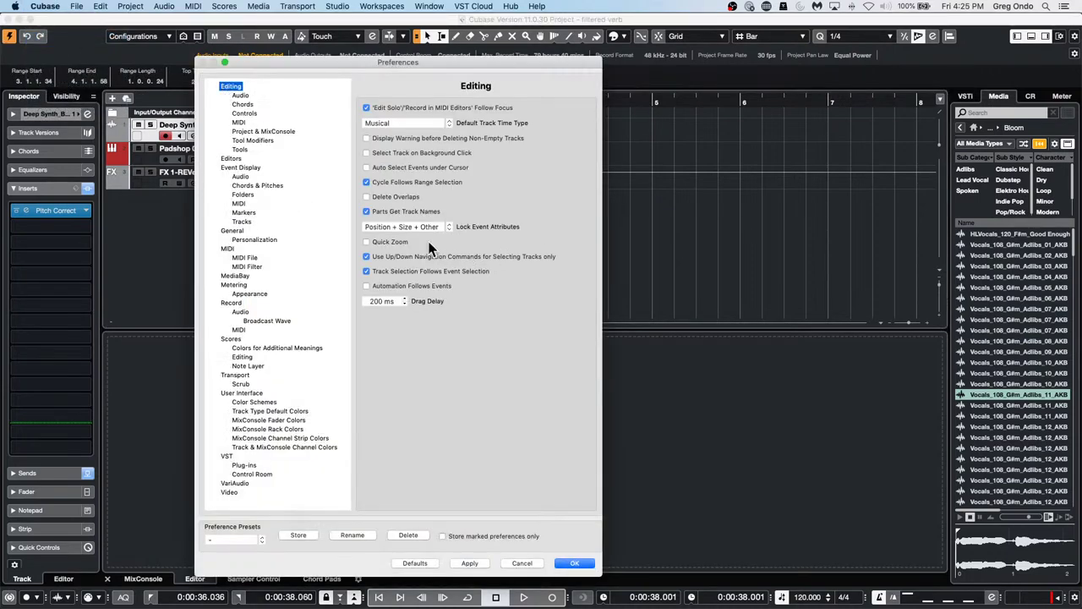
pyautogui.click(366, 182)
pyautogui.click(573, 565)
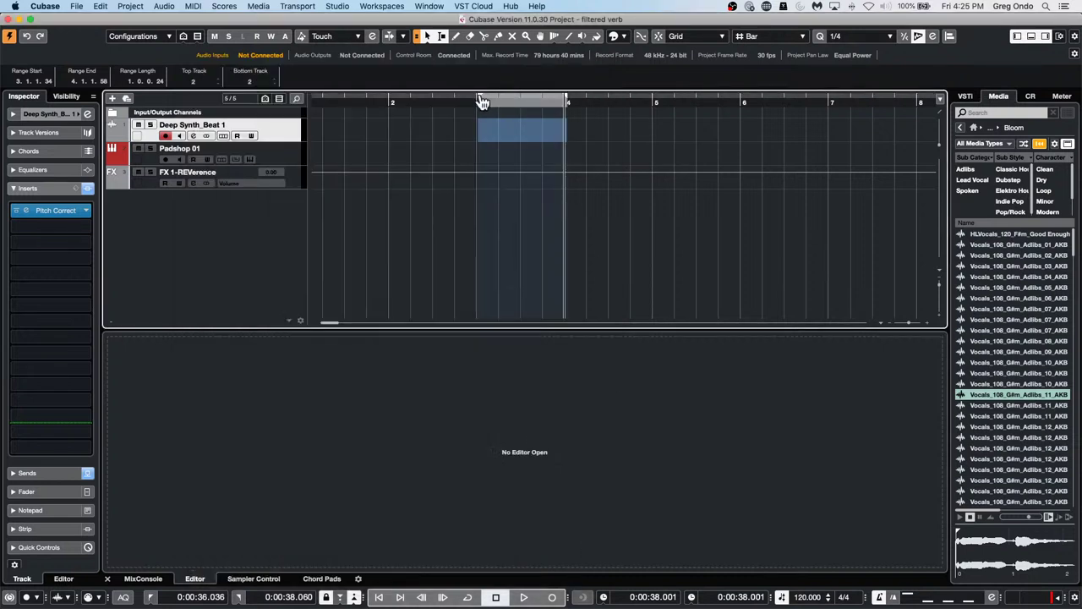
pyautogui.moveTo(488, 97); pyautogui.dragTo(390, 111)
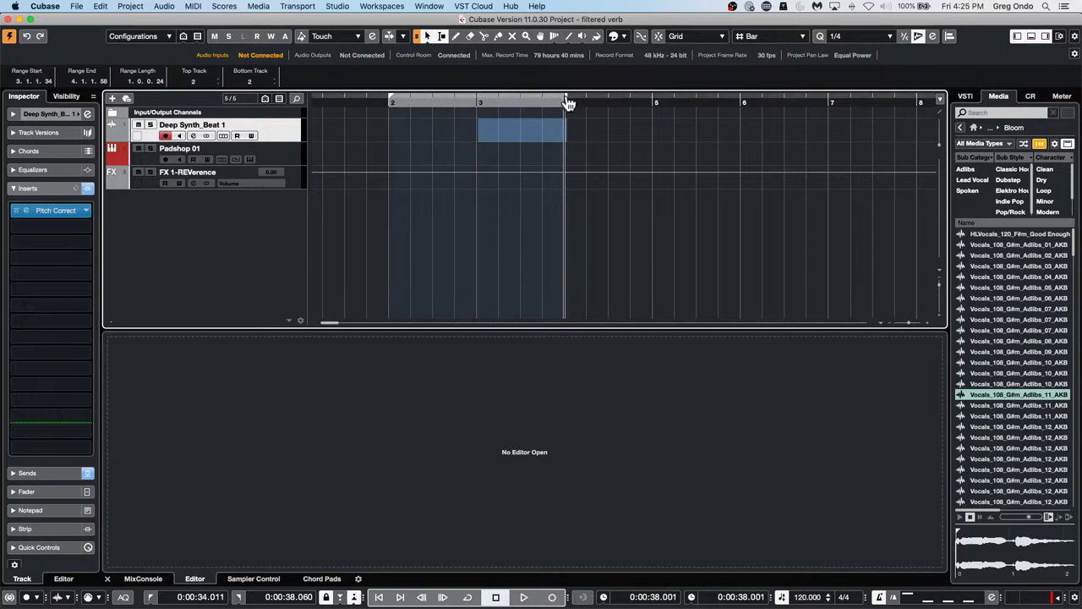
pyautogui.moveTo(568, 99); pyautogui.dragTo(654, 118)
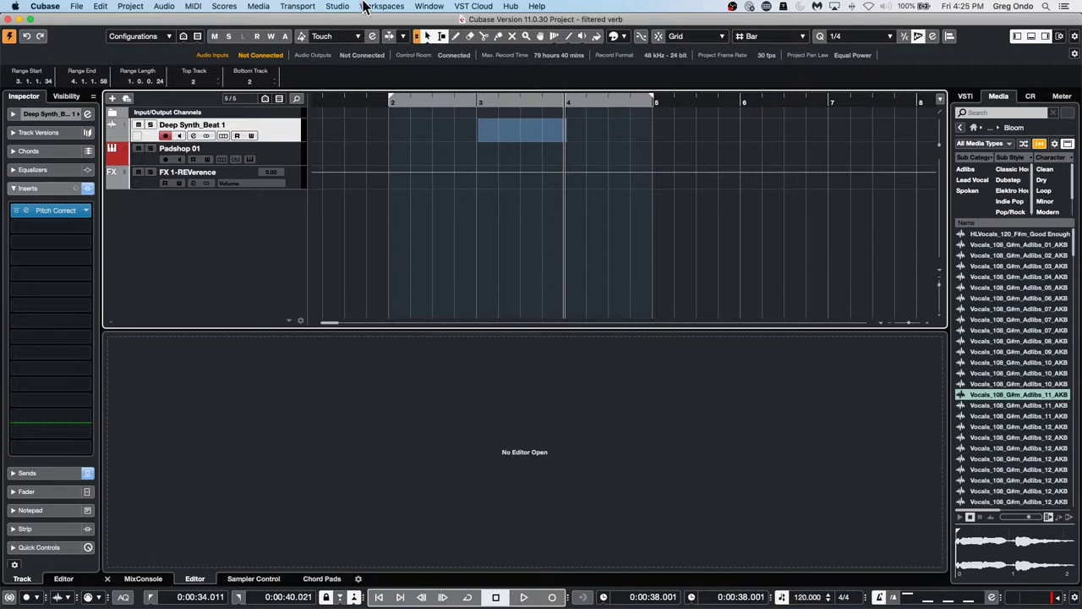
# - Set the punch points to the selected bar 3 range and play from the left locator to record between them
pyautogui.click(298, 6)
pyautogui.moveTo(330, 60)
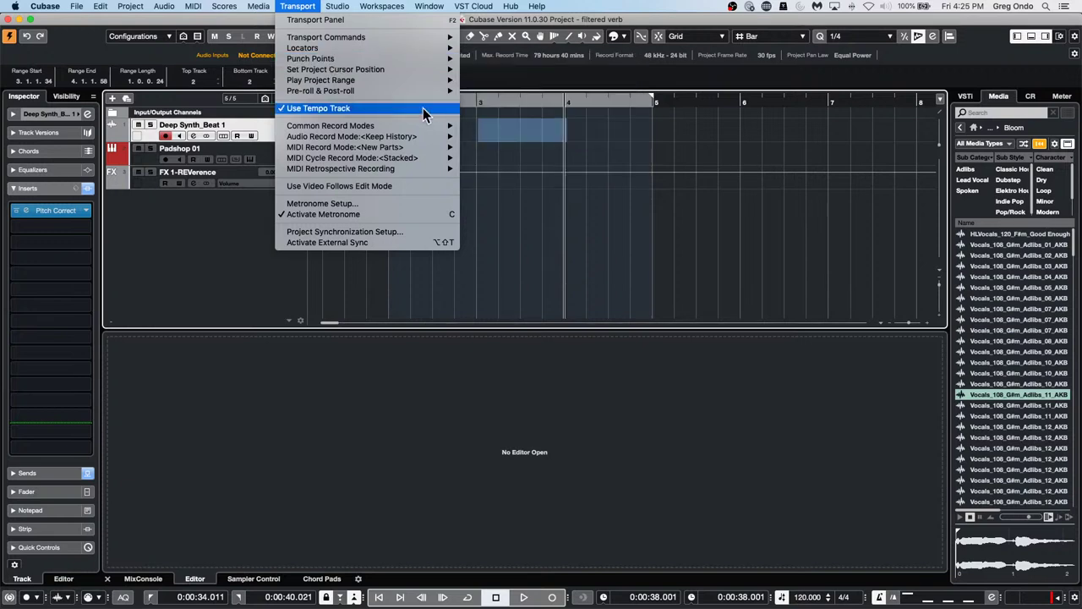
pyautogui.moveTo(435, 73)
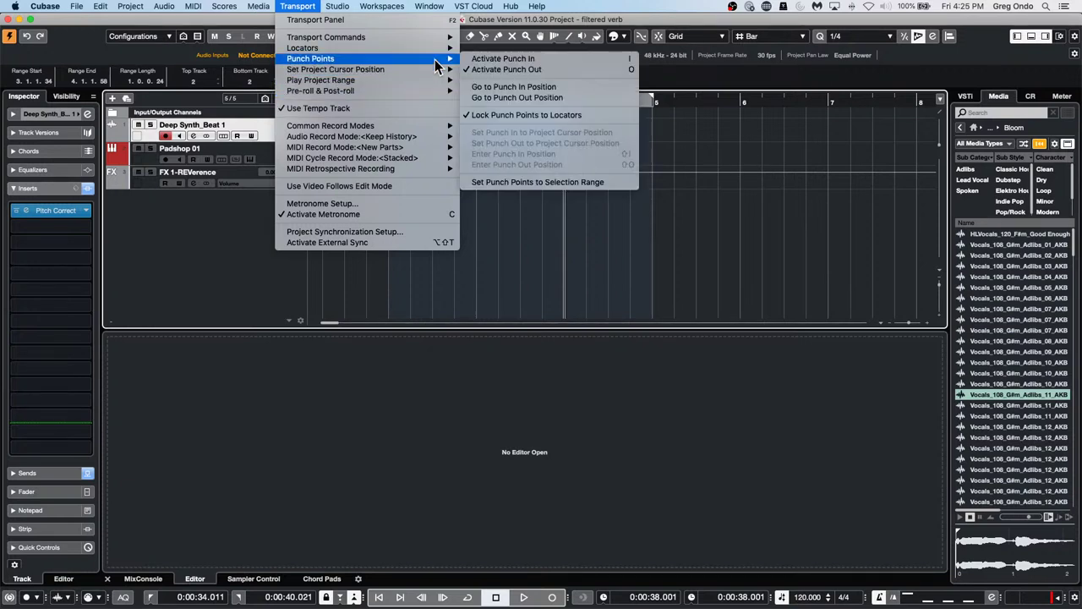
pyautogui.click(600, 182)
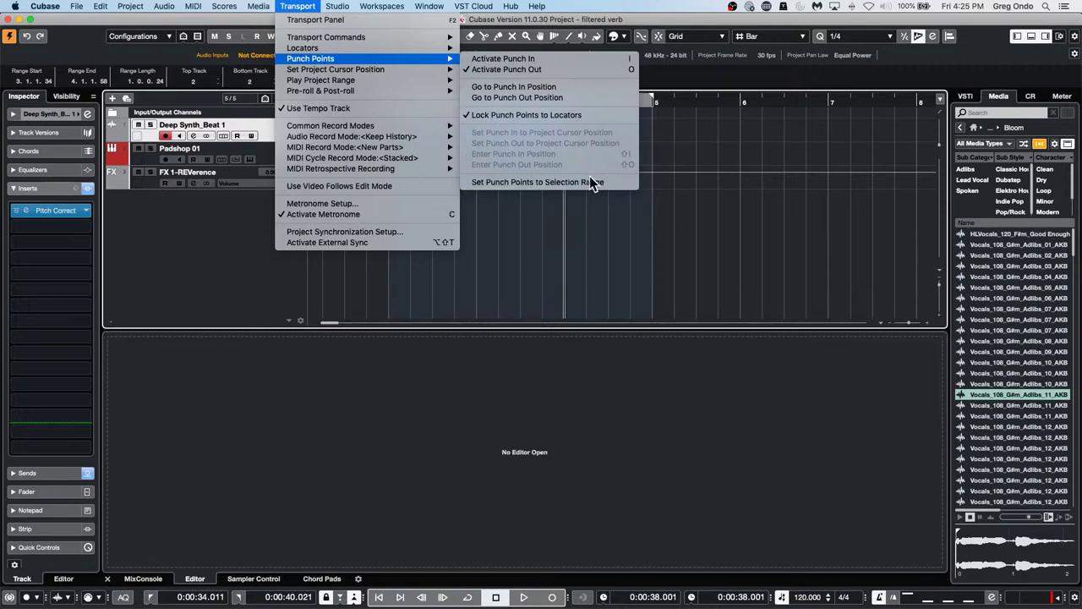
pyautogui.click(282, 6)
pyautogui.moveTo(294, 59)
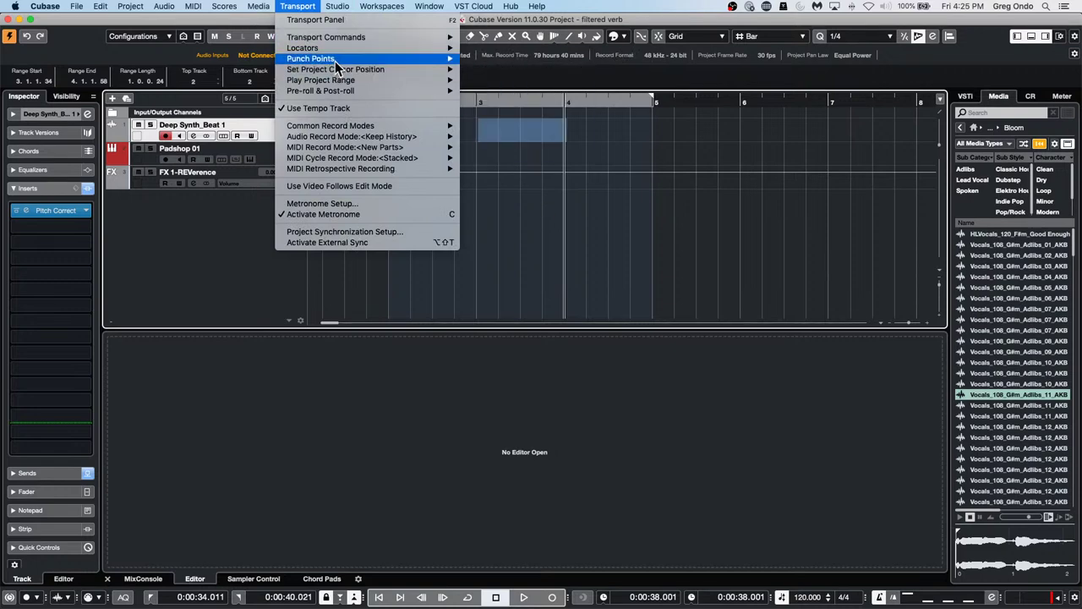
pyautogui.click(587, 182)
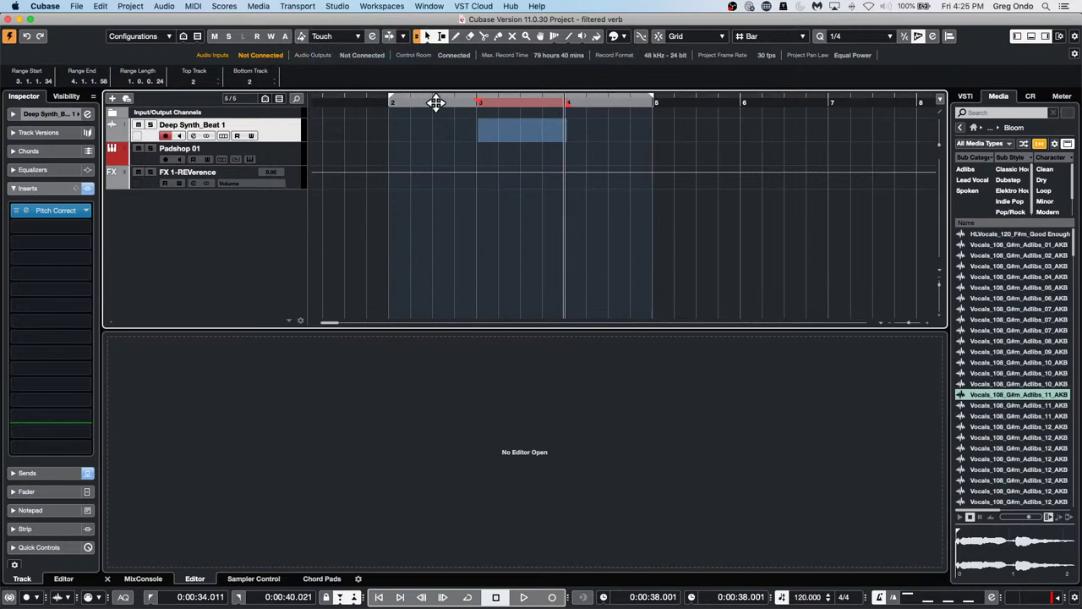
pyautogui.press('KP_1')
pyautogui.press('space')
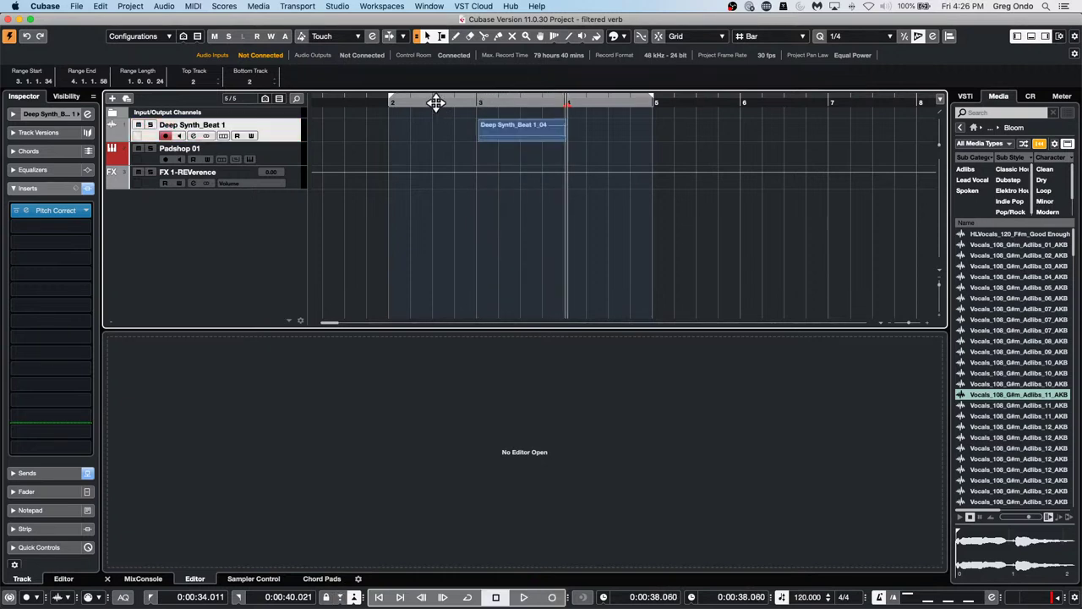
# - Disable Deactivate Punch In on Stop and Stop after Automatic Punch Out in the Record preferences and apply them
pyautogui.click(42, 6)
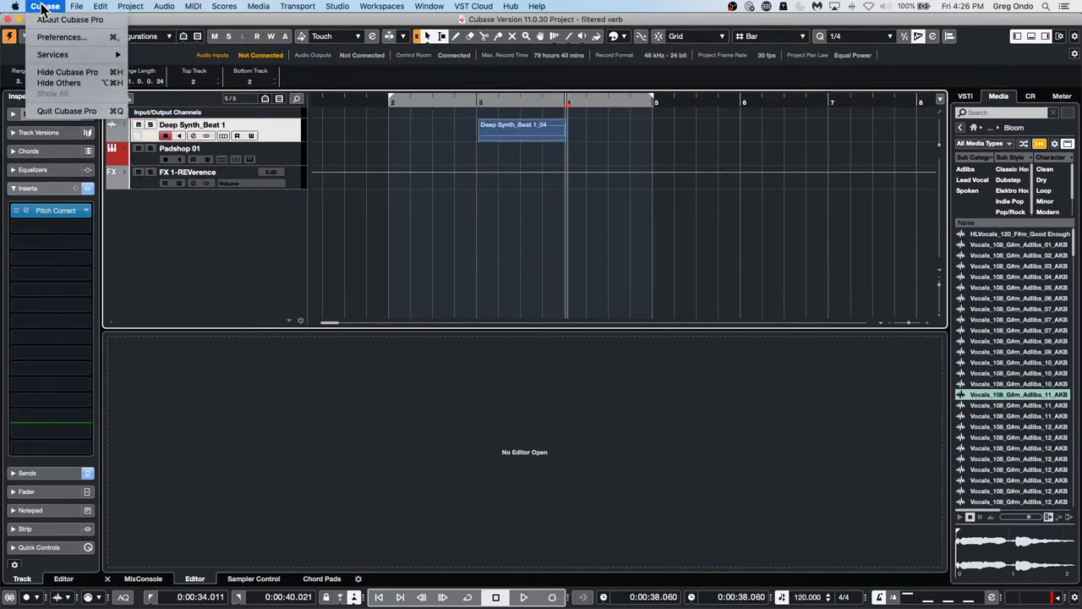
pyautogui.click(57, 37)
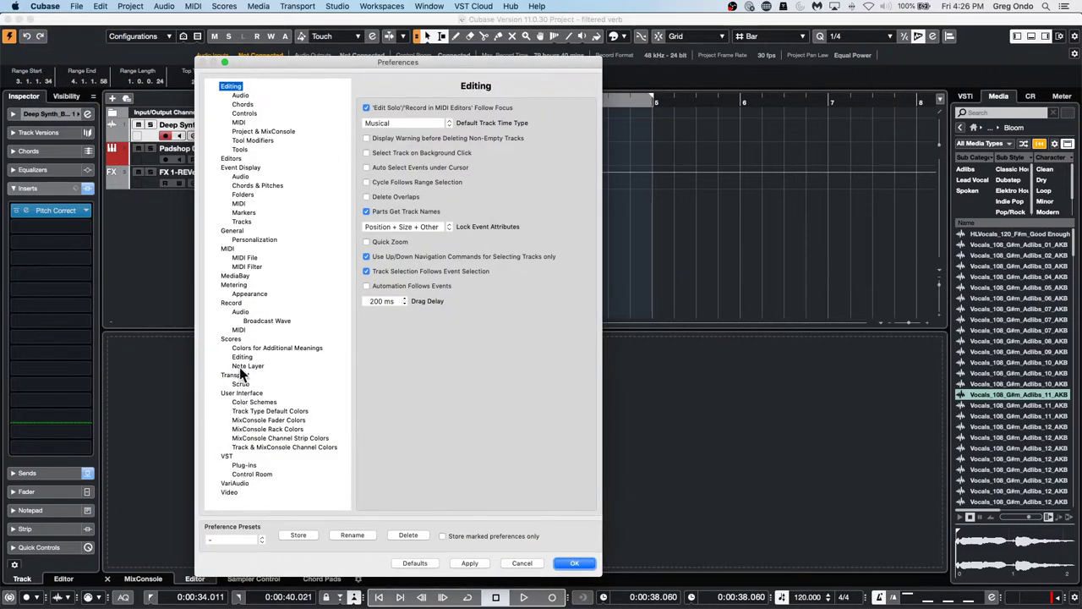
pyautogui.click(235, 303)
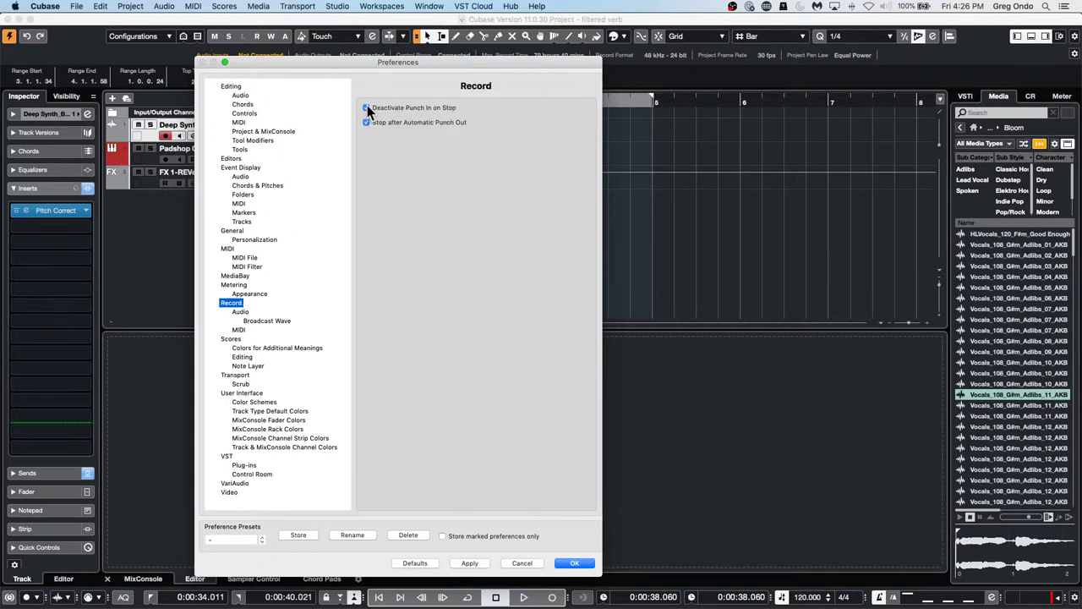
pyautogui.click(577, 562)
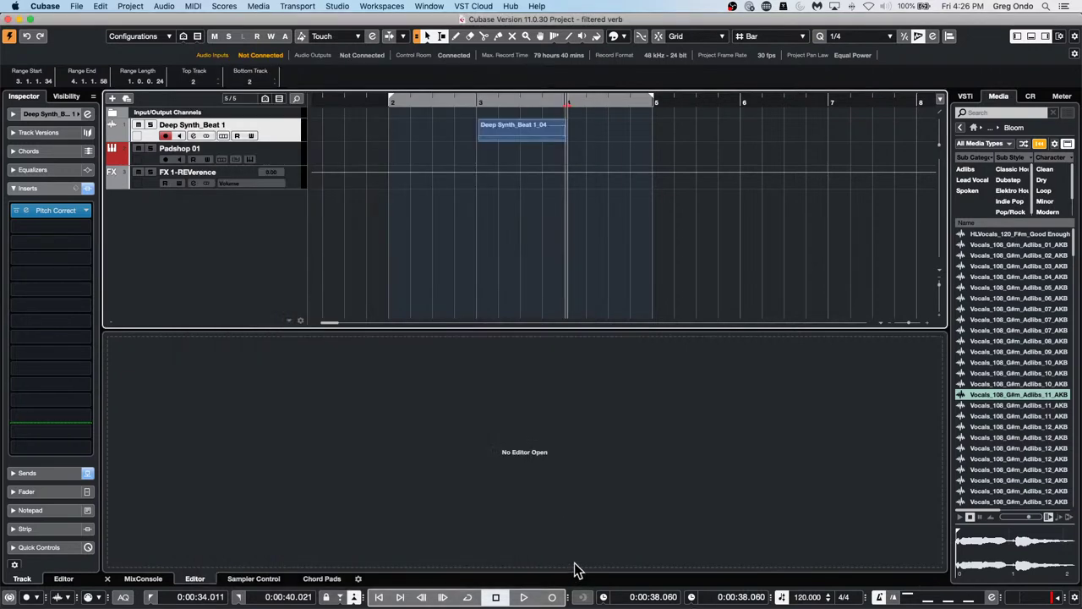
# - Erase the punched-in event over bar 3 and play briefly from the left locator at bar 2
pyautogui.rightClick(524, 138)
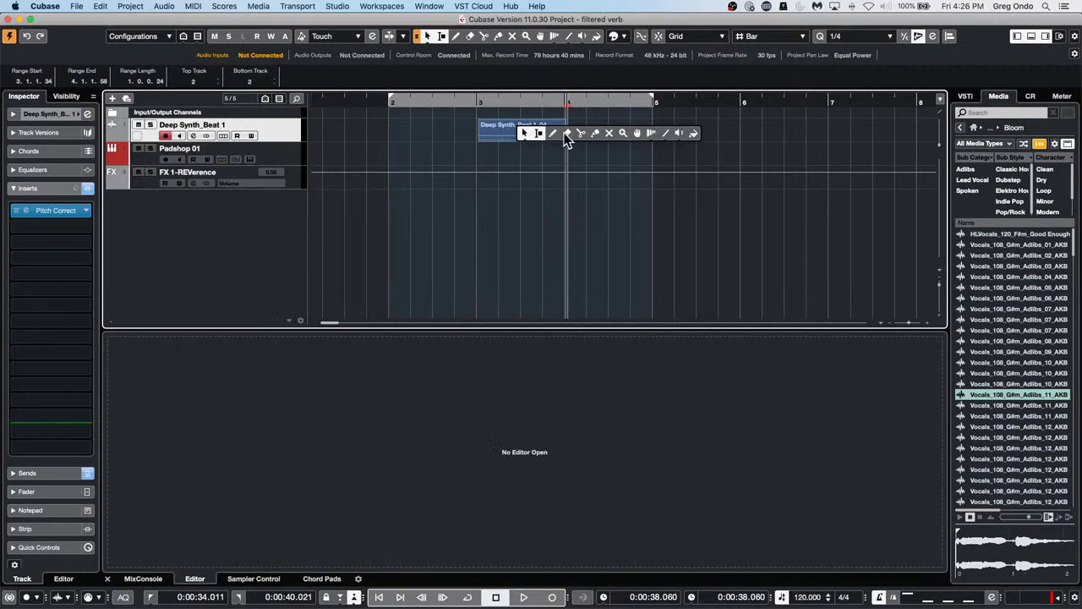
pyautogui.click(567, 132)
pyautogui.click(545, 128)
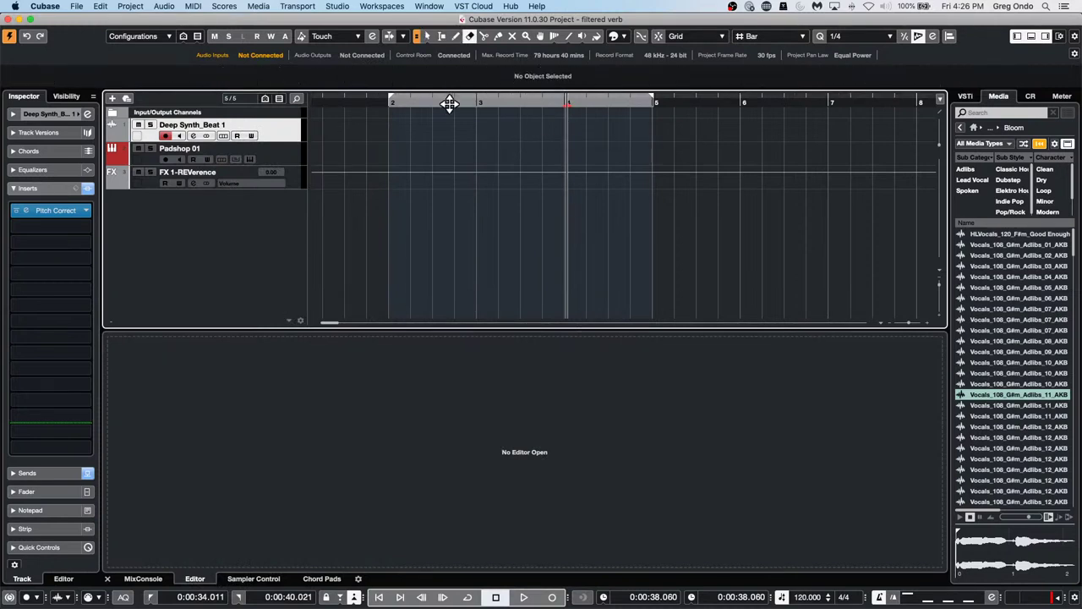
pyautogui.press('KP_1')
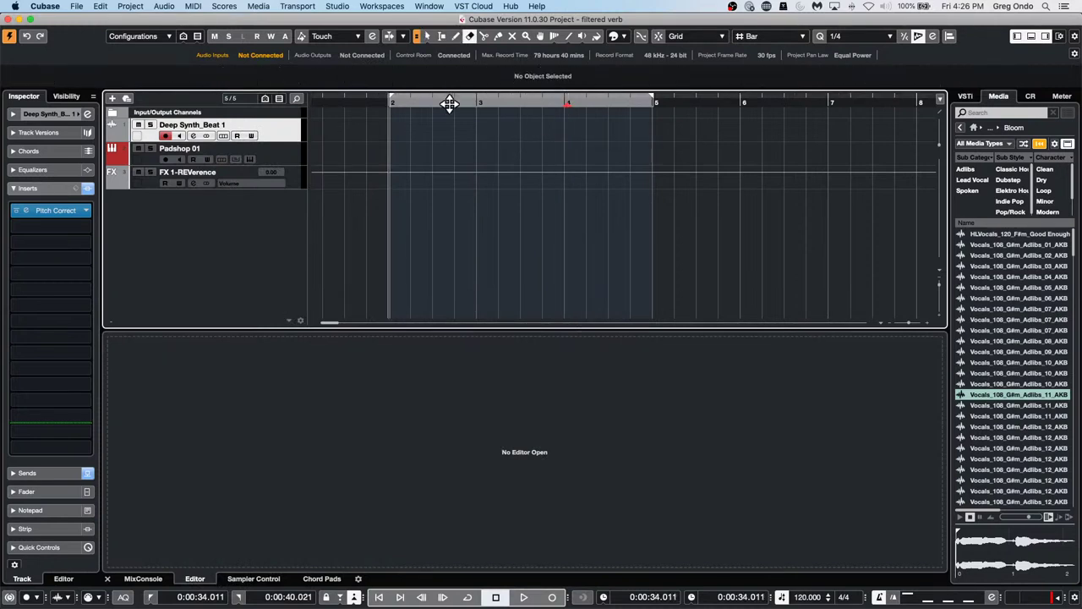
pyautogui.press('space')
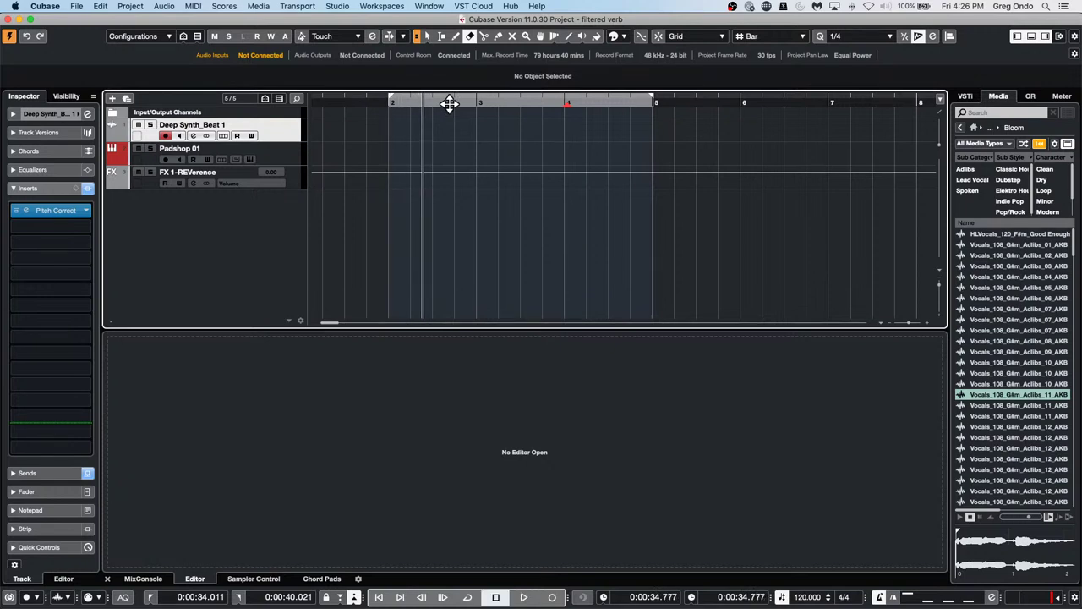
pyautogui.press('space')
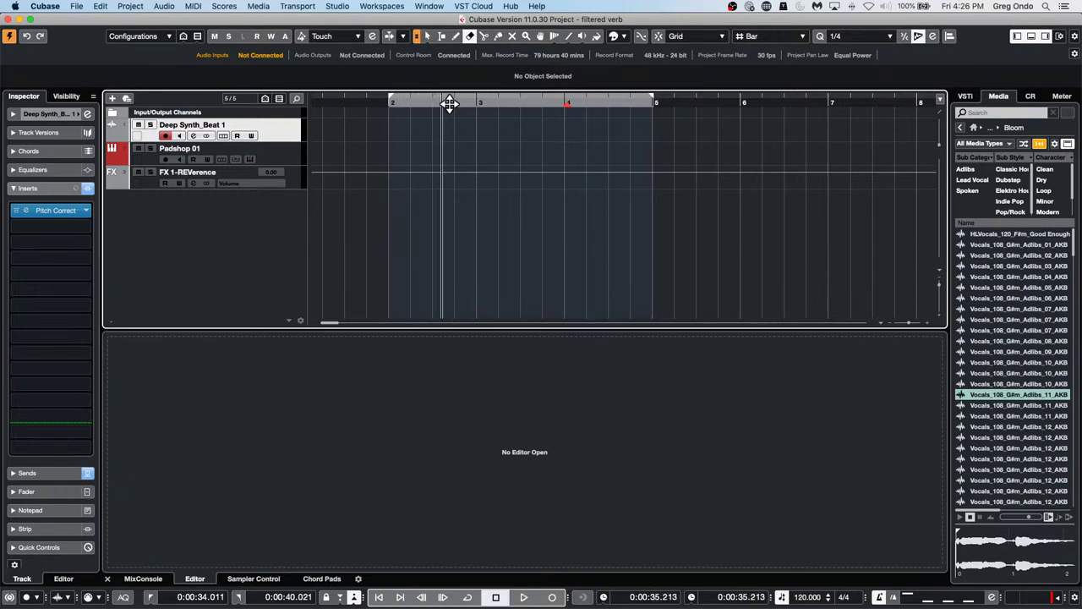
# - Switch back to the Range Selection tool and set the punch points to the bar 3 selection range again
pyautogui.rightClick(487, 135)
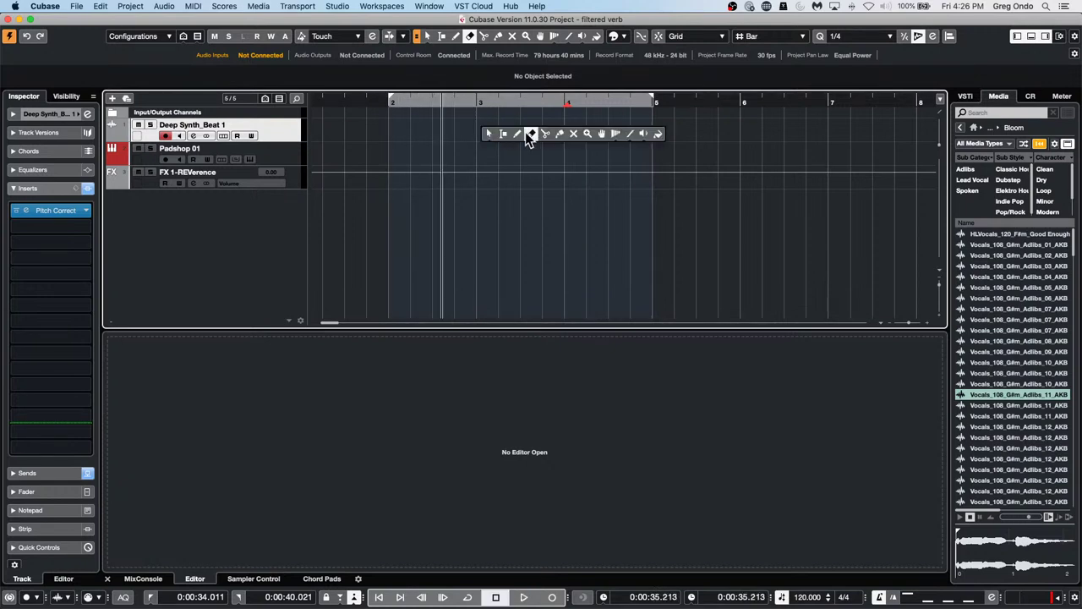
pyautogui.click(505, 134)
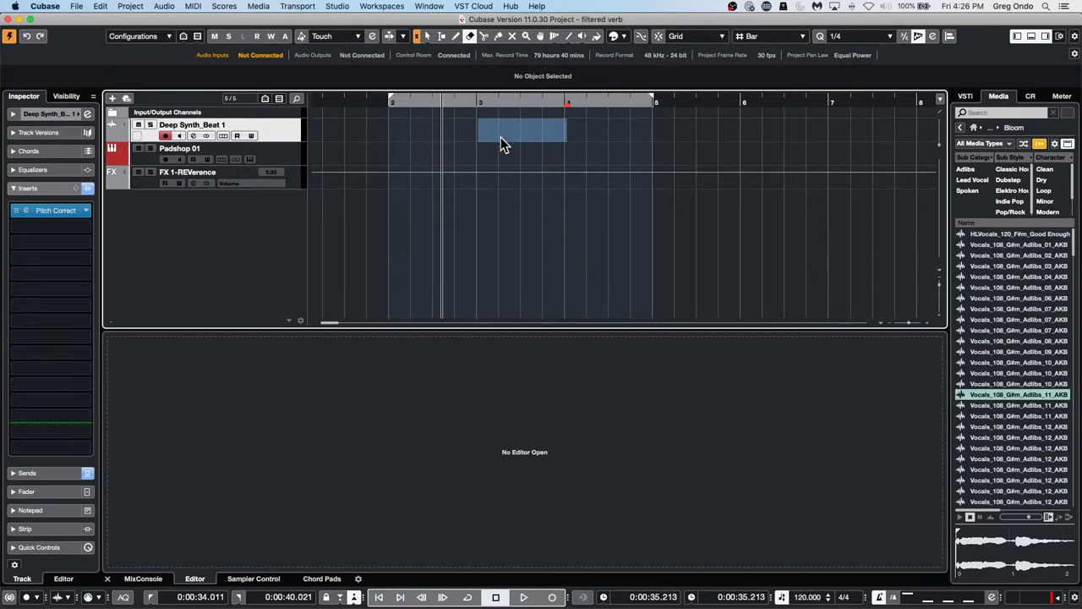
pyautogui.click(382, 6)
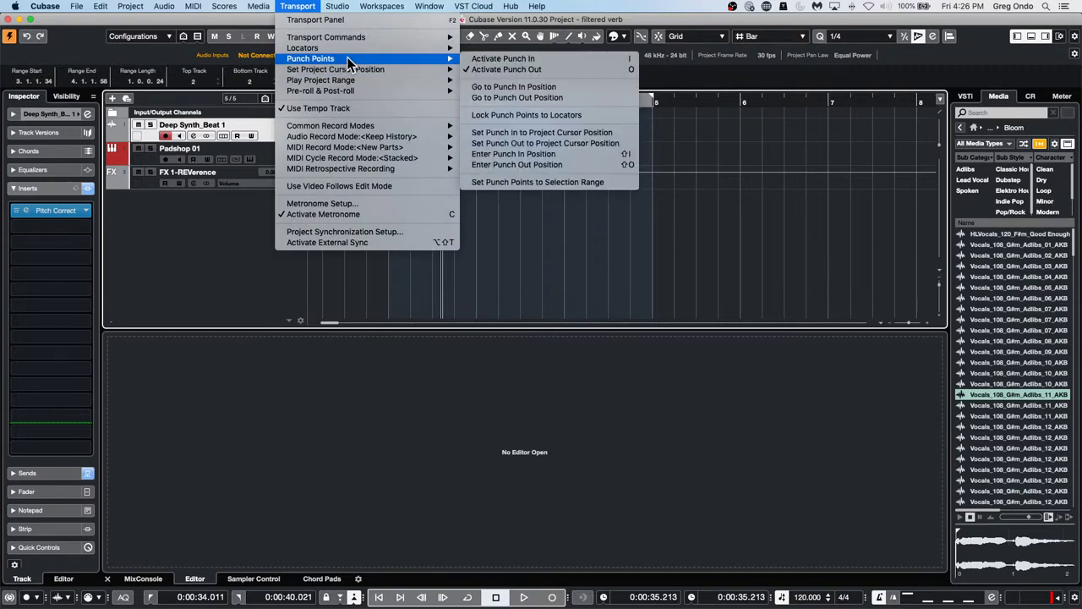
pyautogui.click(519, 180)
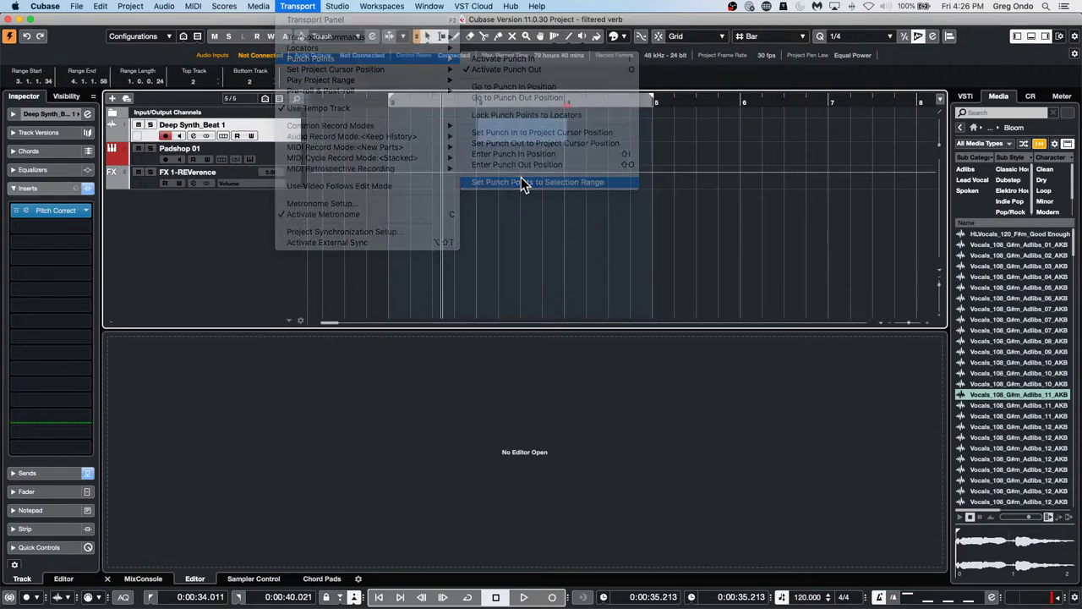
# - Clear the range selection, play from the left locator to record between the punch points, and stop playback past bar 5
pyautogui.click(542, 219)
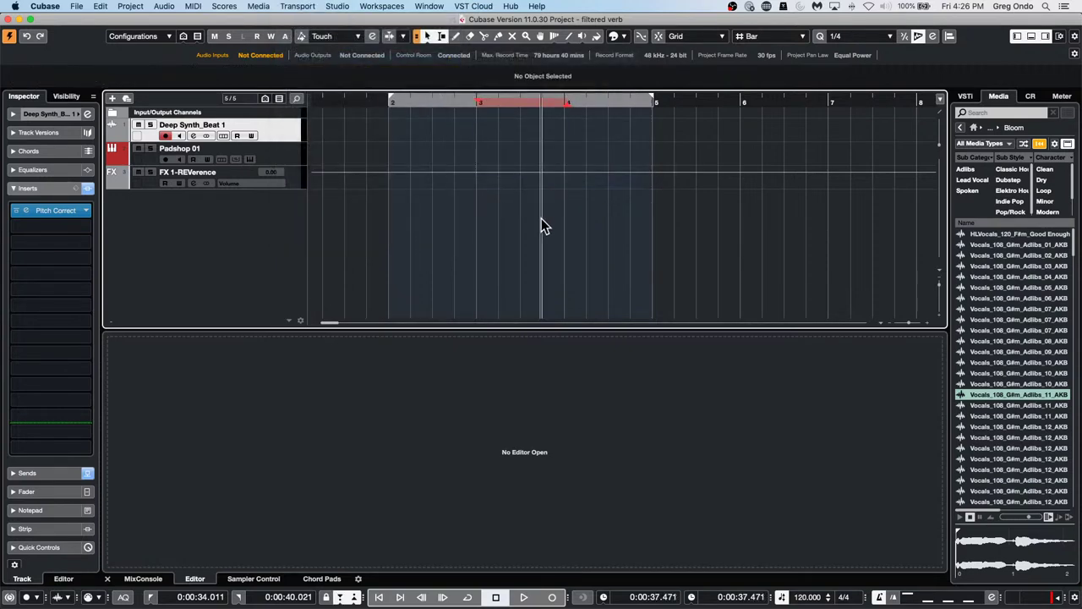
pyautogui.press('KP_1')
pyautogui.press('space')
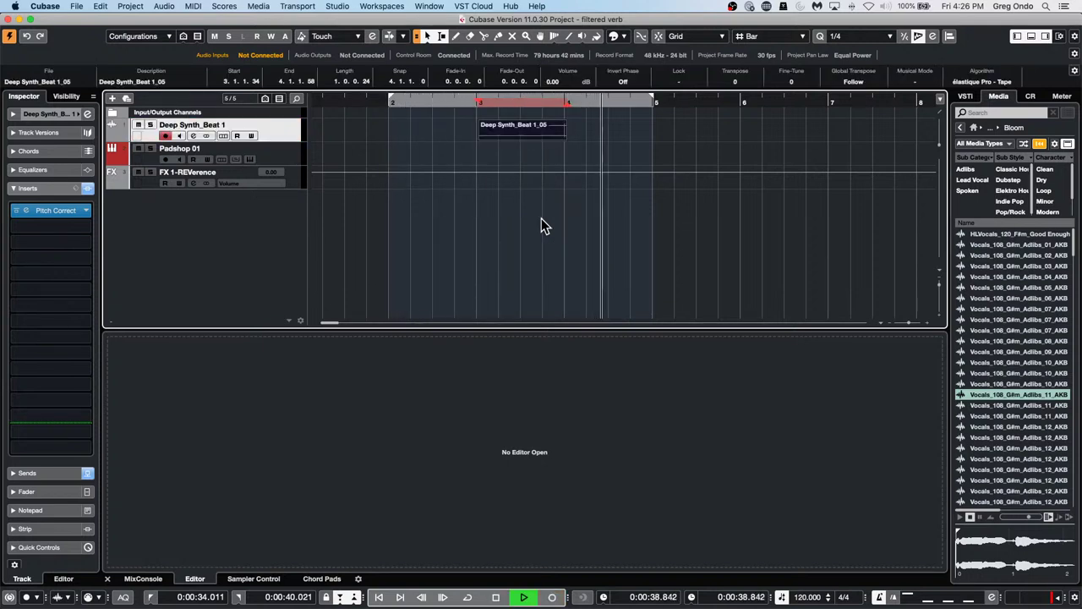
pyautogui.press('space')
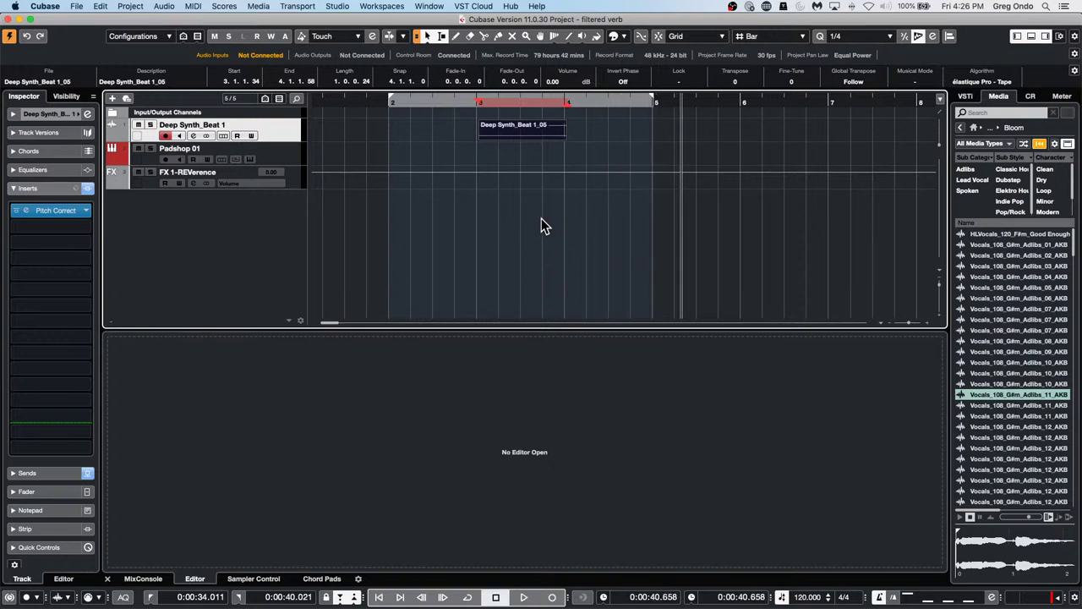
# - Turn on cycle mode and play from the left locator to record repeated takes between the bar 3 punch points
pyautogui.click(614, 103)
pyautogui.press('KP_1')
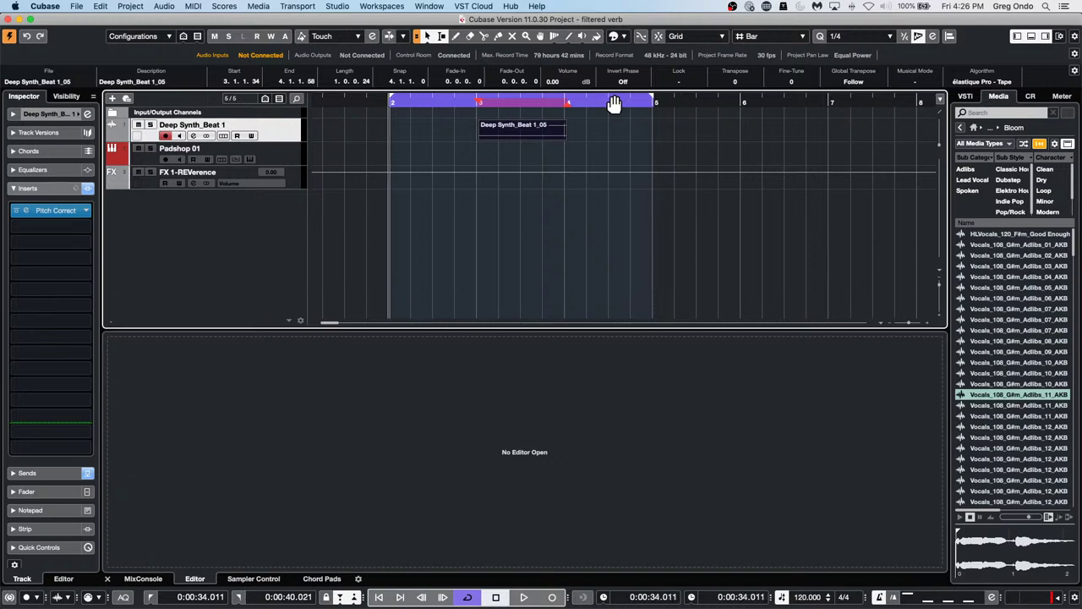
pyautogui.press('space')
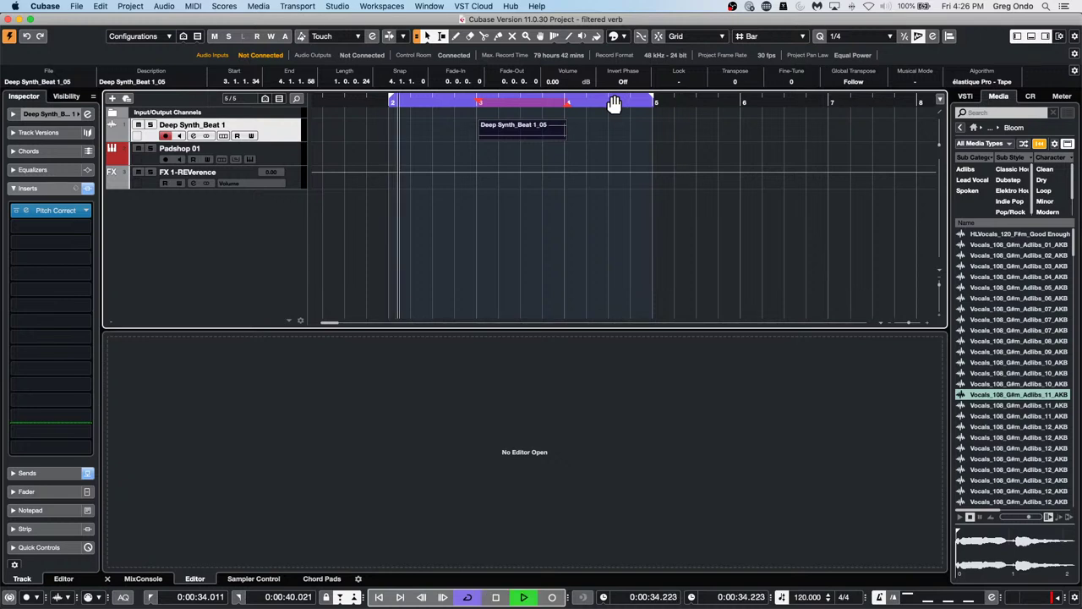
pyautogui.press('KP_Multiply')
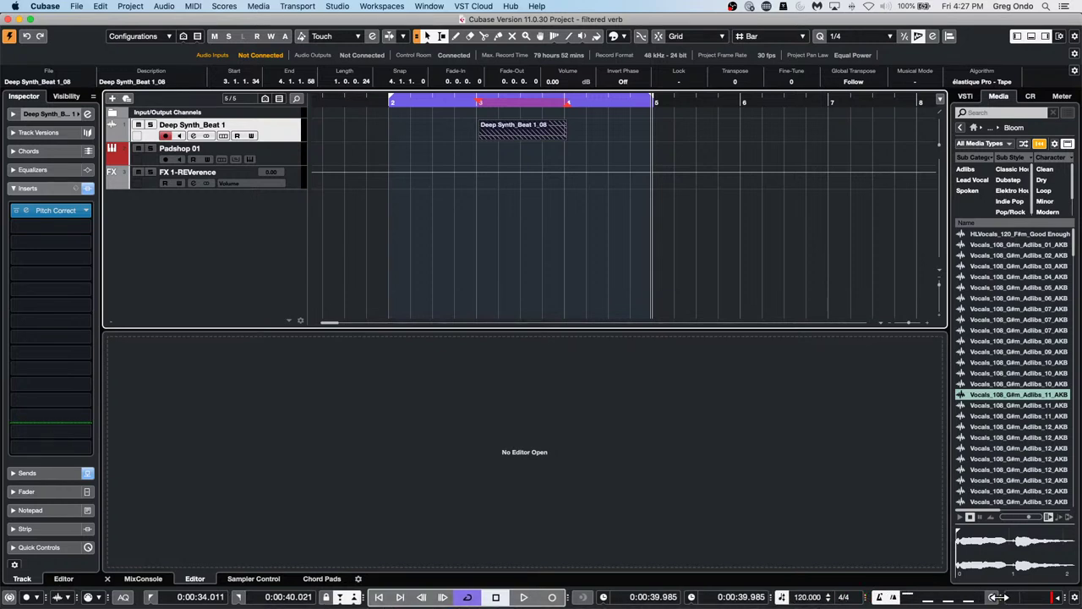
# - Turn off automatic punch in and out, then record in cycle mode from bar 2 and stop just past bar 3
pyautogui.moveTo(999, 597)
pyautogui.mouseDown()
pyautogui.moveTo(931, 599)
pyautogui.moveTo(991, 599)
pyautogui.mouseUp()
pyautogui.click(733, 103)
pyautogui.click(739, 102)
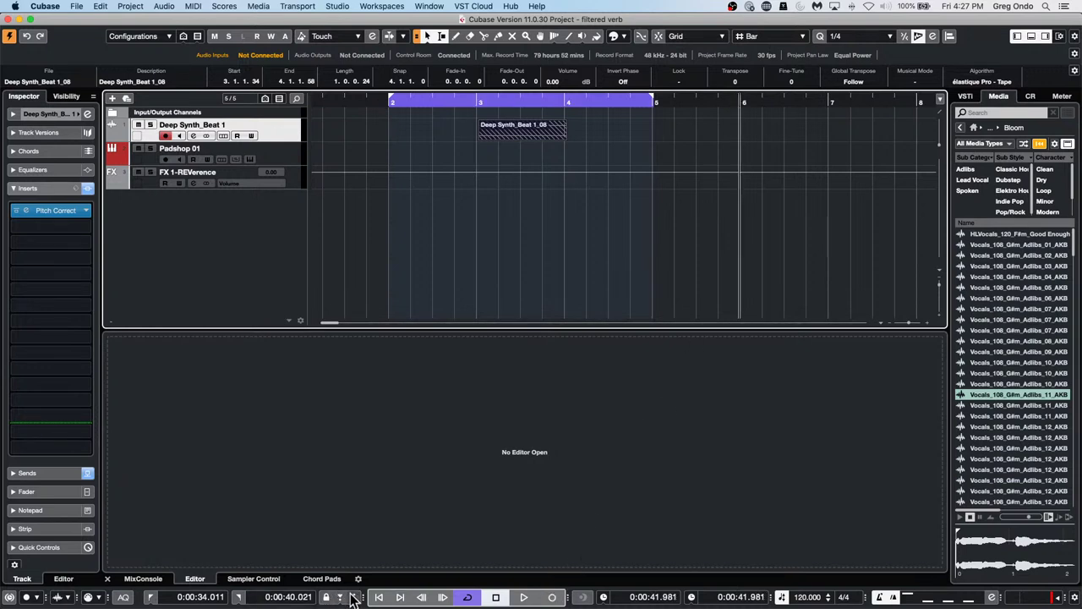
pyautogui.click(552, 598)
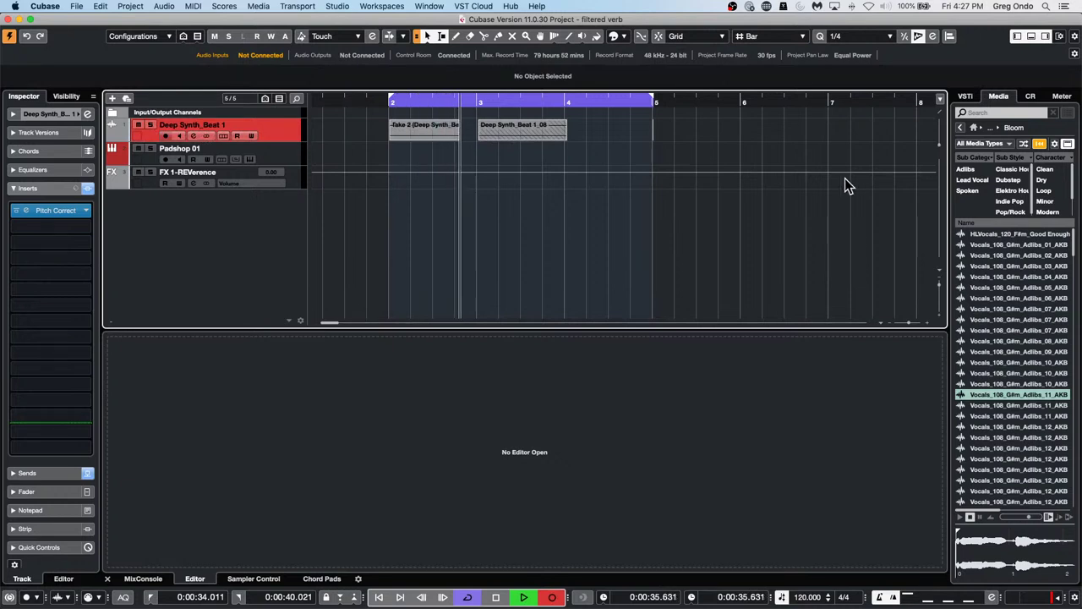
pyautogui.press('space')
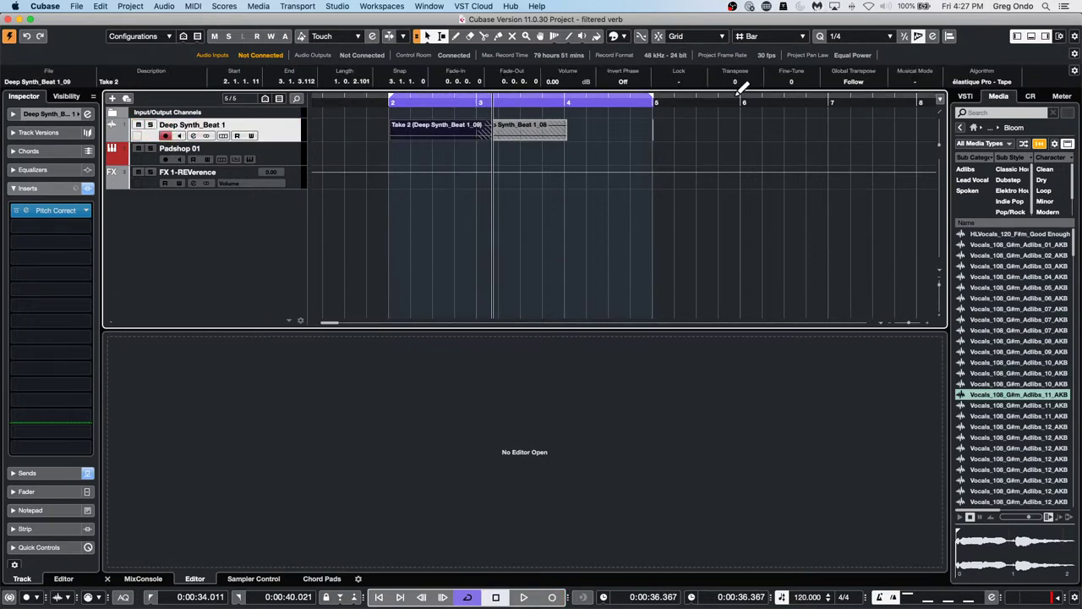
# - Turn off cycle mode and record on the Deep Synth_Beat 1 track from bar 21 to just past bar 23
pyautogui.click(614, 103)
pyautogui.click(614, 103)
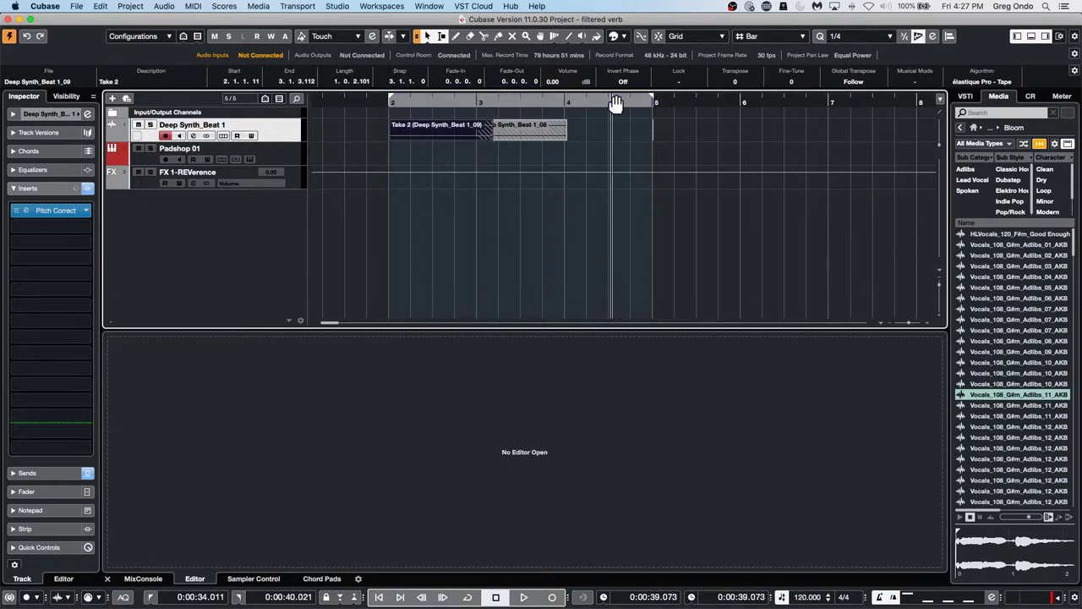
pyautogui.click(740, 103)
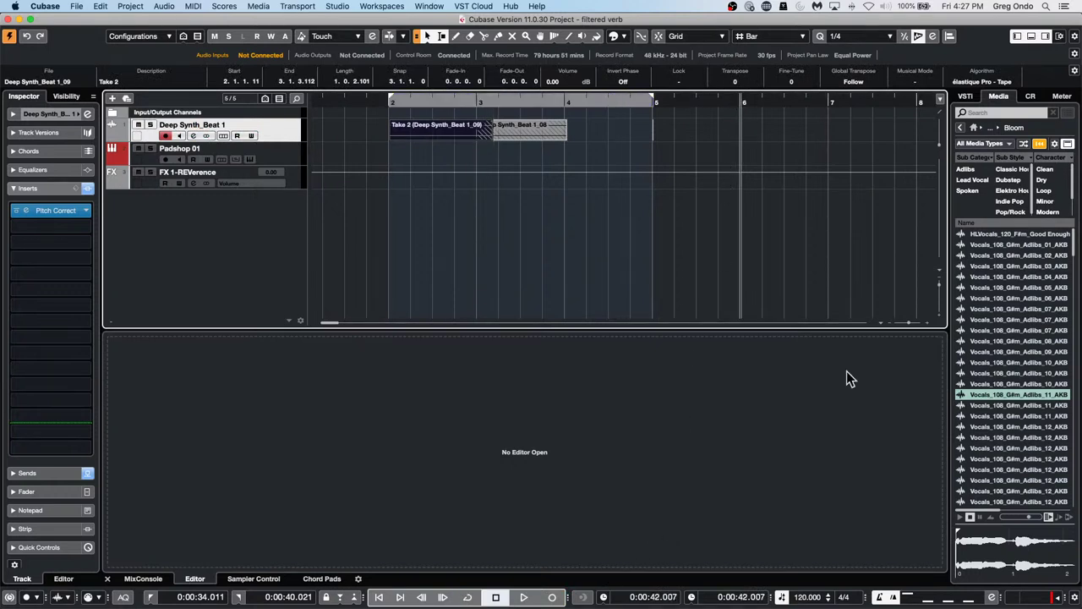
pyautogui.moveTo(666, 102); pyautogui.dragTo(668, 58)
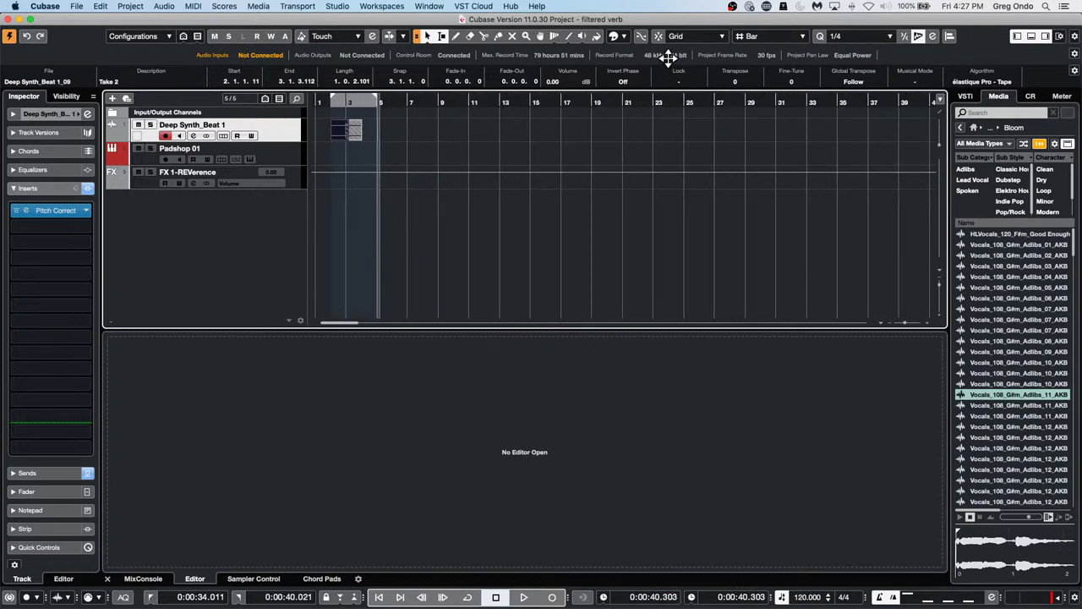
pyautogui.click(628, 104)
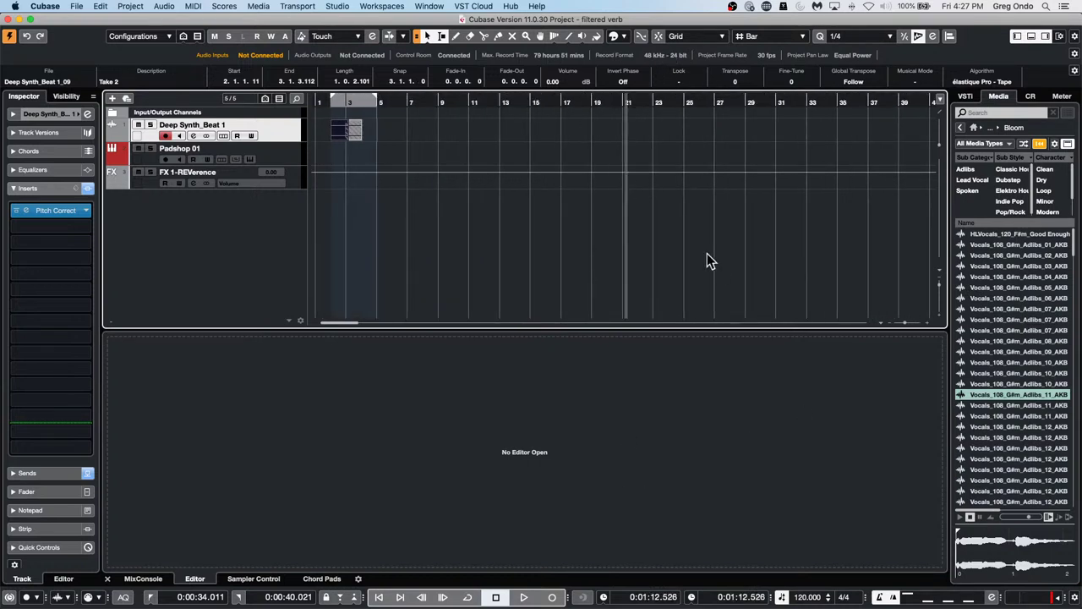
pyautogui.moveTo(623, 100); pyautogui.dragTo(630, 123)
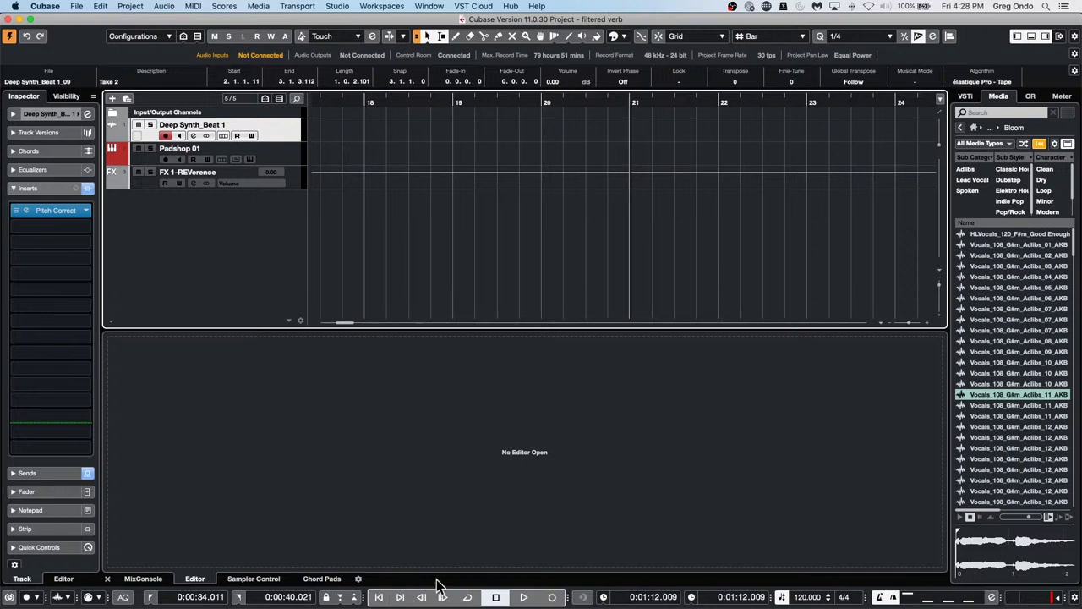
pyautogui.click(552, 597)
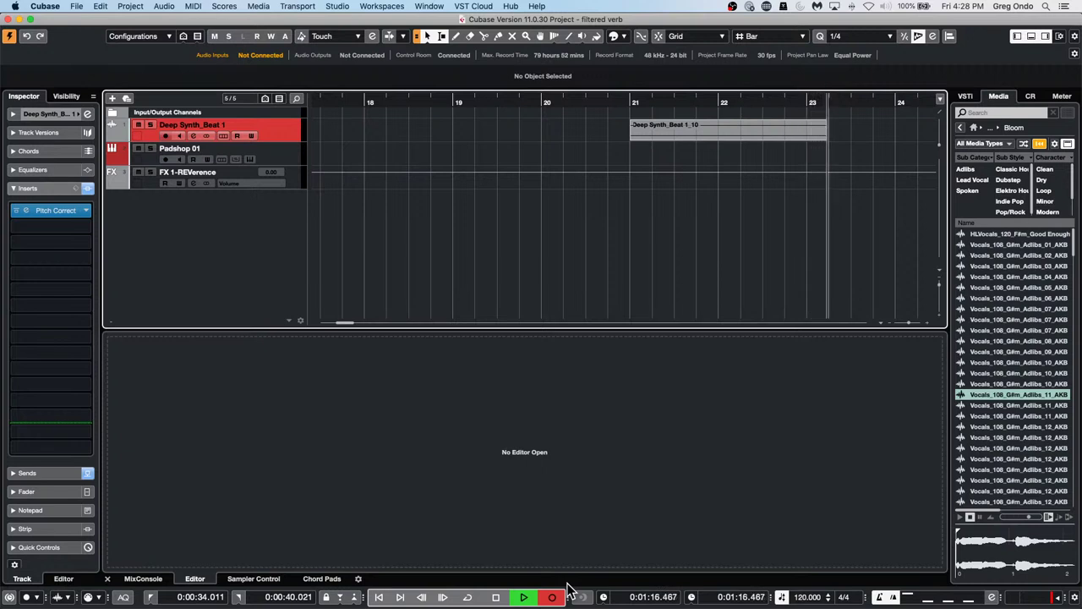
pyautogui.press('space')
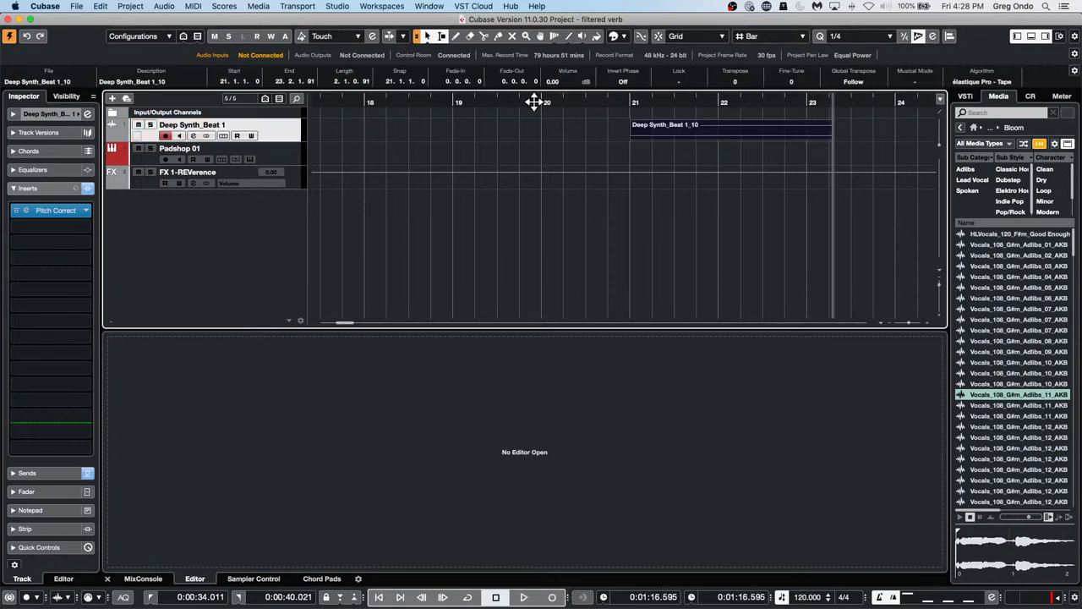
# - Return to the project start, select the Padshop 01 track, and choose 02 097 drums from the Drum Loops sample set
pyautogui.moveTo(536, 101); pyautogui.dragTo(291, 111)
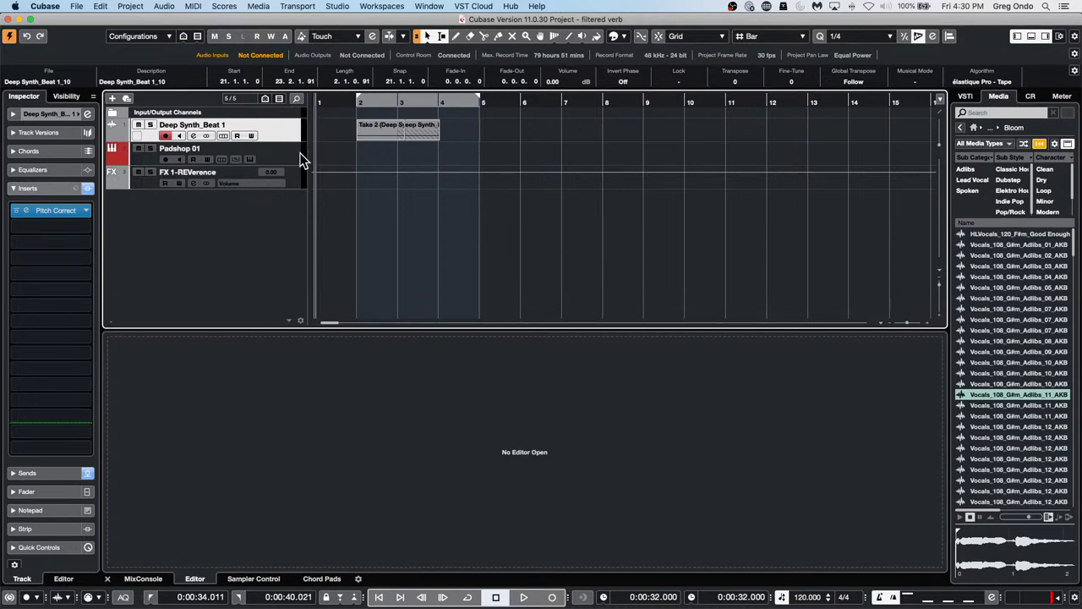
pyautogui.click(286, 156)
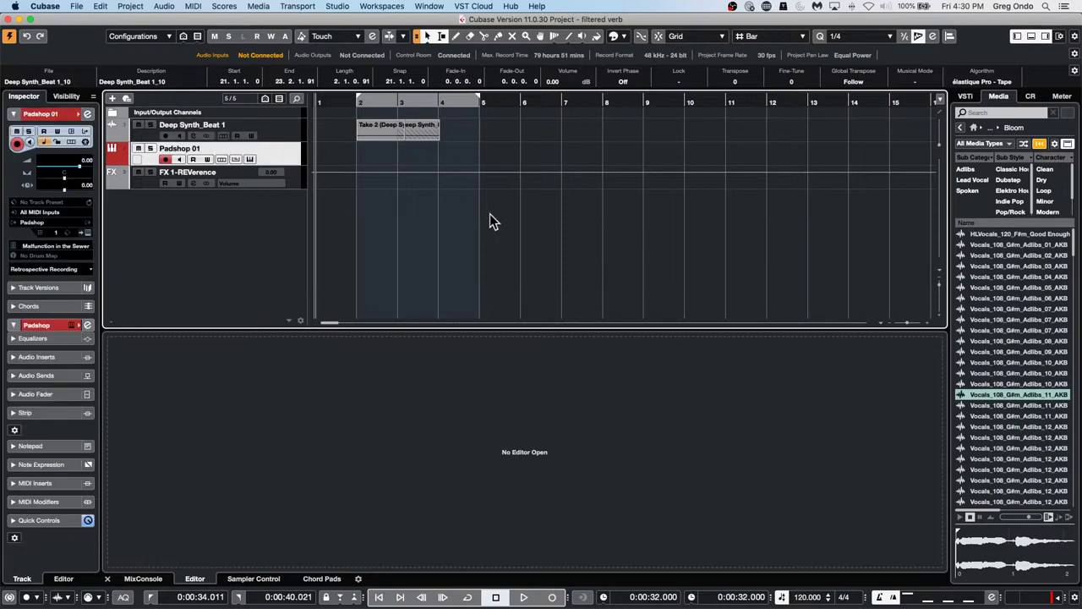
pyautogui.click(965, 130)
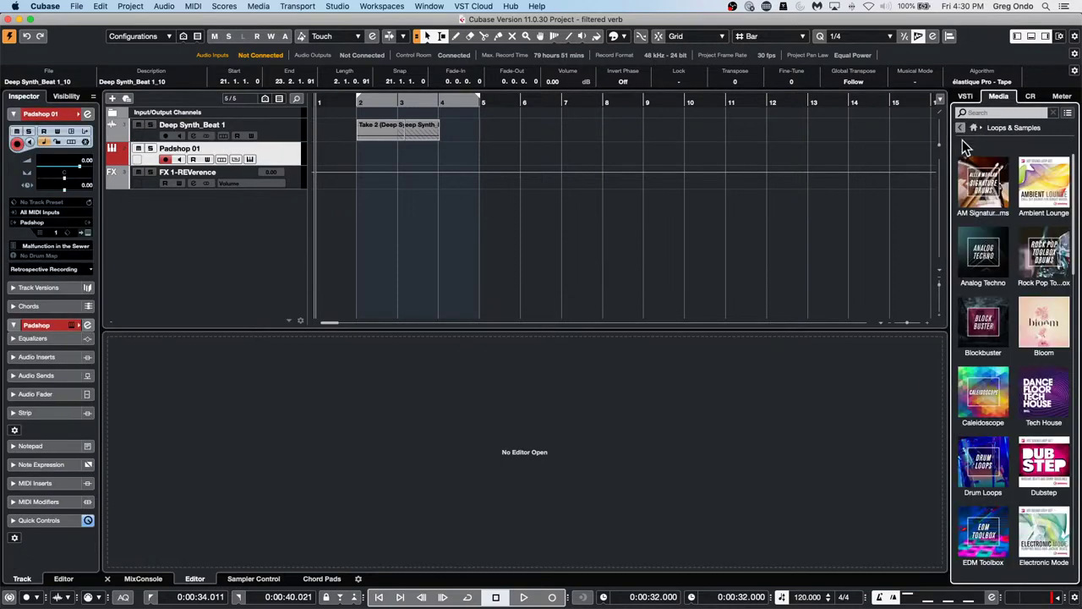
pyautogui.click(985, 461)
pyautogui.click(986, 405)
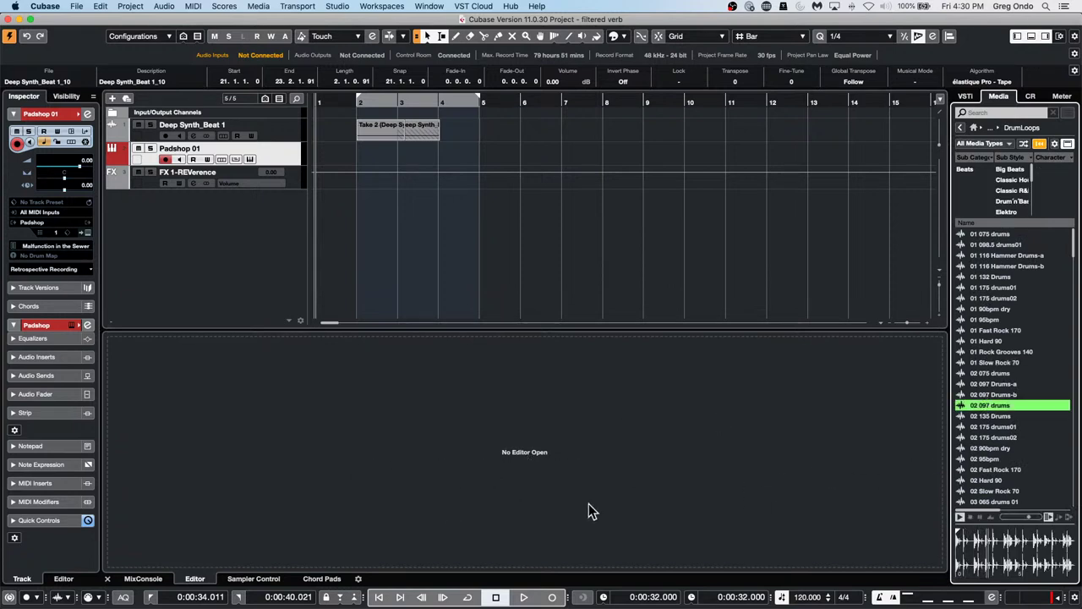
# - Load the 02 097 drums loop into Sampler Control to create a sampler track
pyautogui.moveTo(977, 403); pyautogui.dragTo(563, 417)
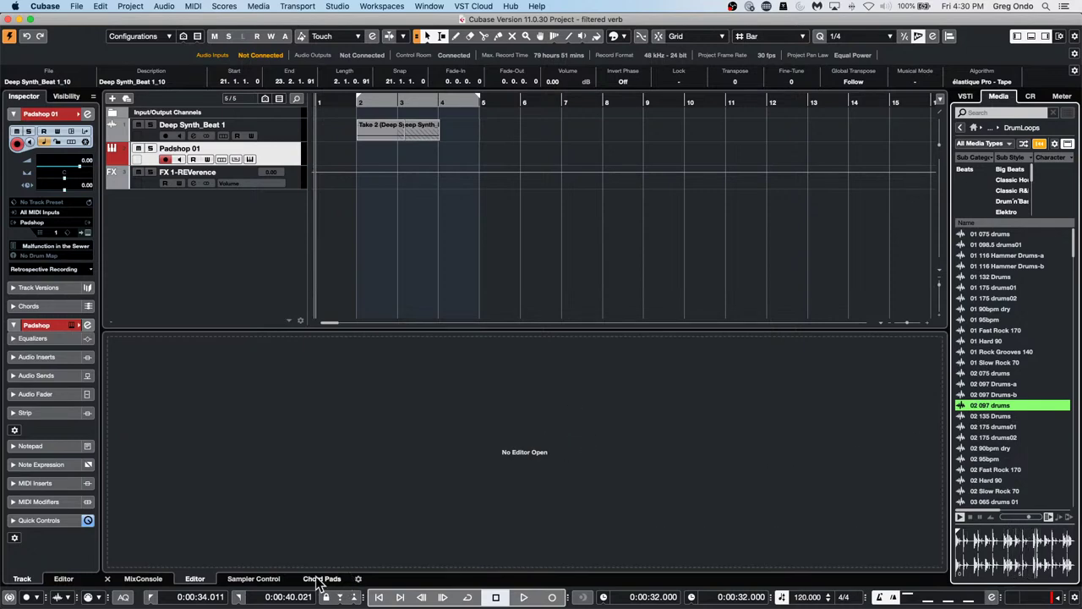
pyautogui.click(270, 579)
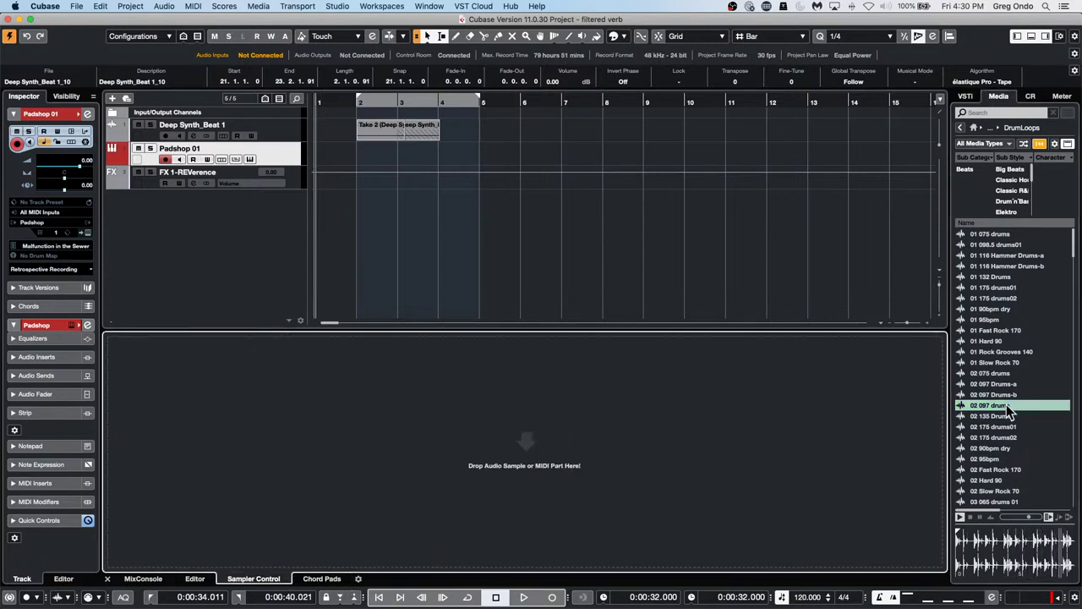
pyautogui.moveTo(1011, 407); pyautogui.dragTo(587, 441)
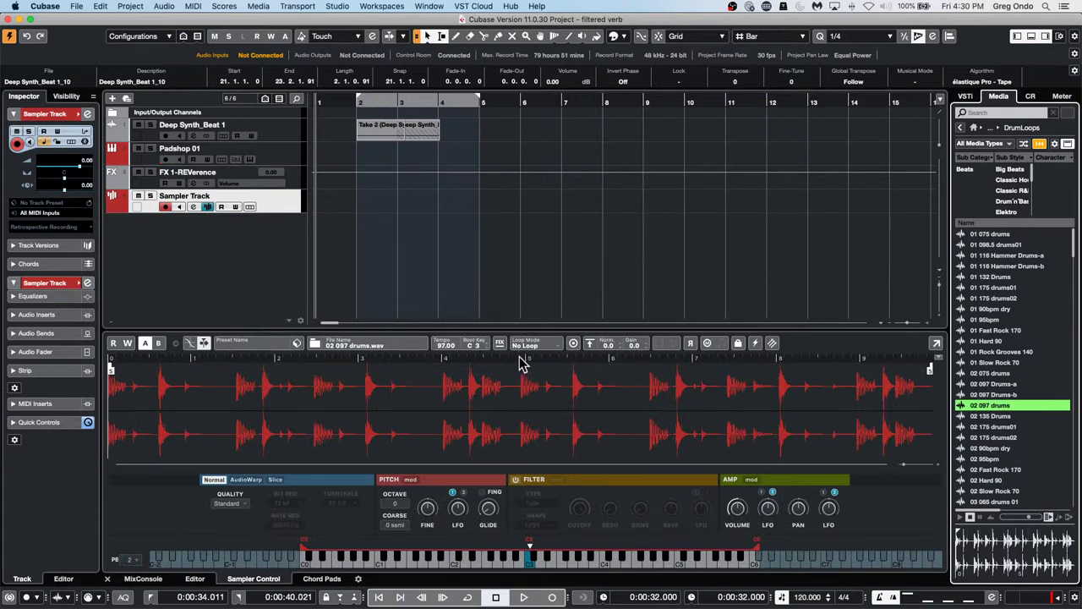
# - Switch the sampler to Slice mode, place the slices as a MIDI part at bar 5 on the Sampler Track, and audition it
pyautogui.click(254, 479)
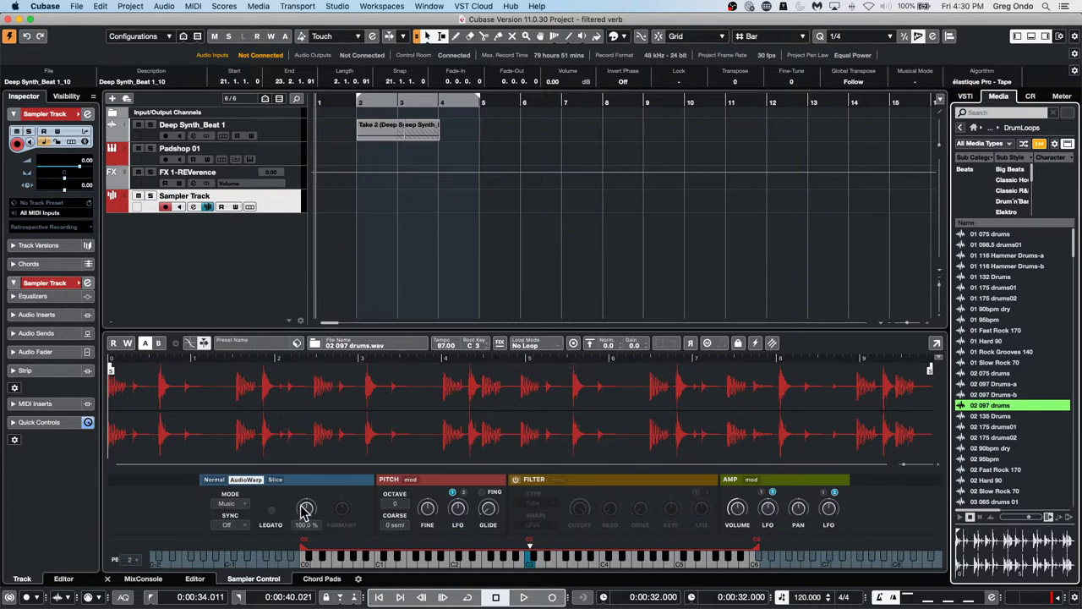
pyautogui.click(280, 480)
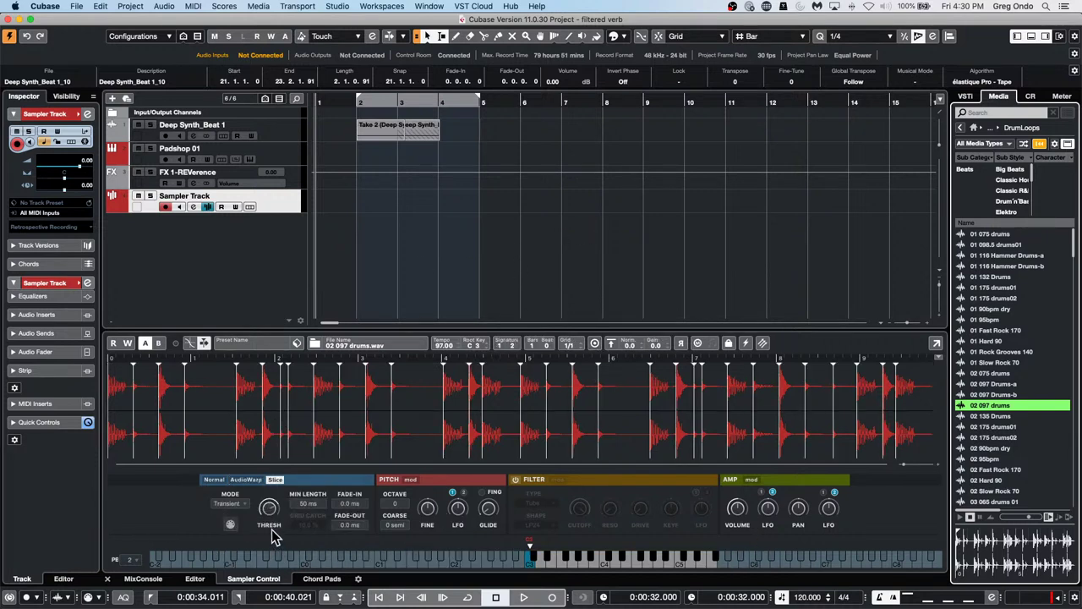
pyautogui.moveTo(230, 526); pyautogui.dragTo(494, 200)
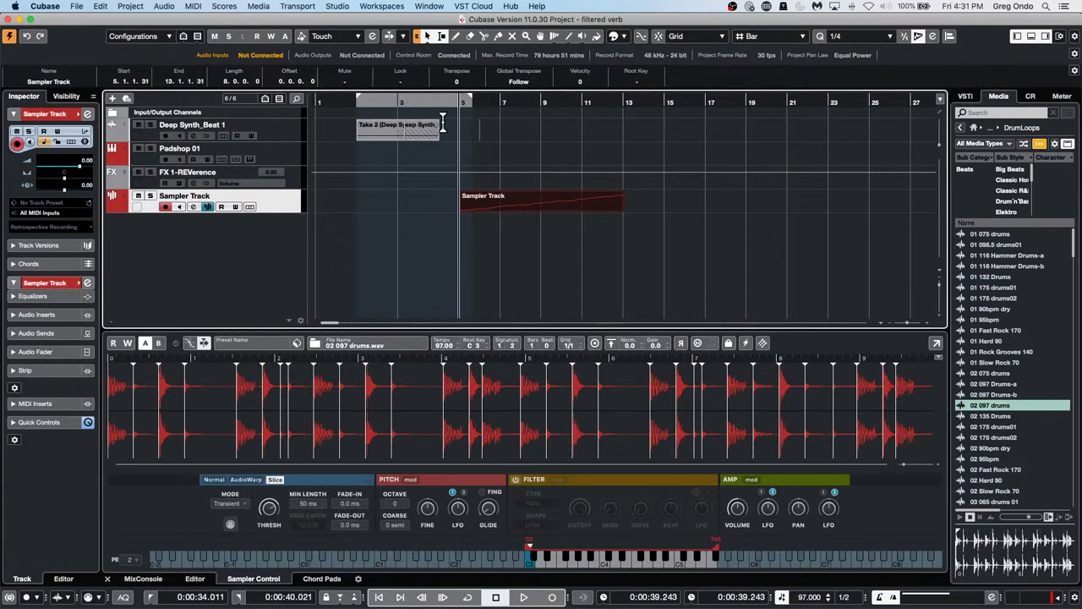
pyautogui.press('space')
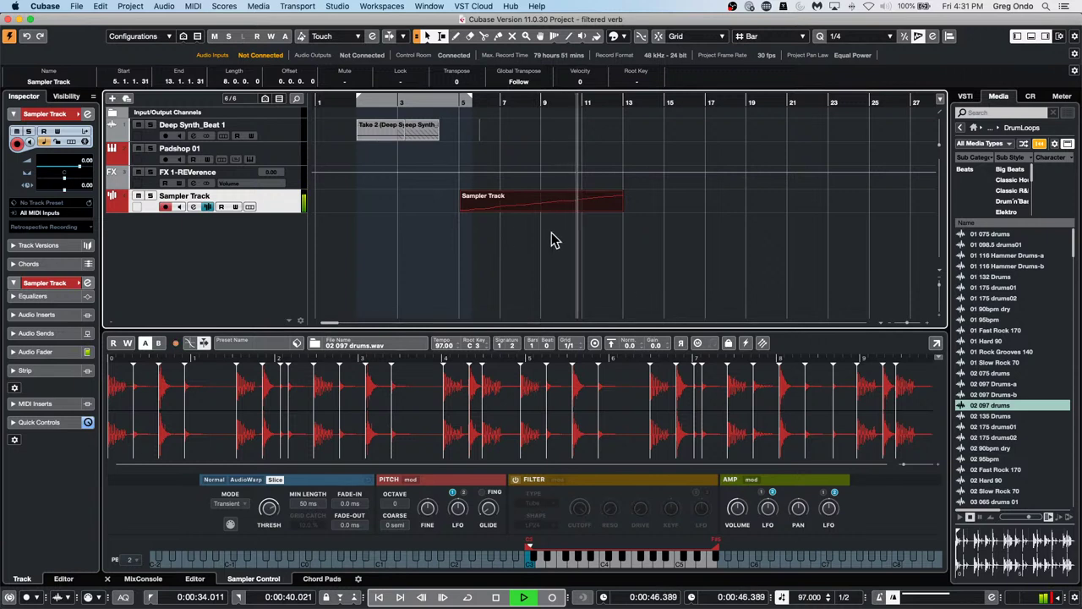
pyautogui.press('space')
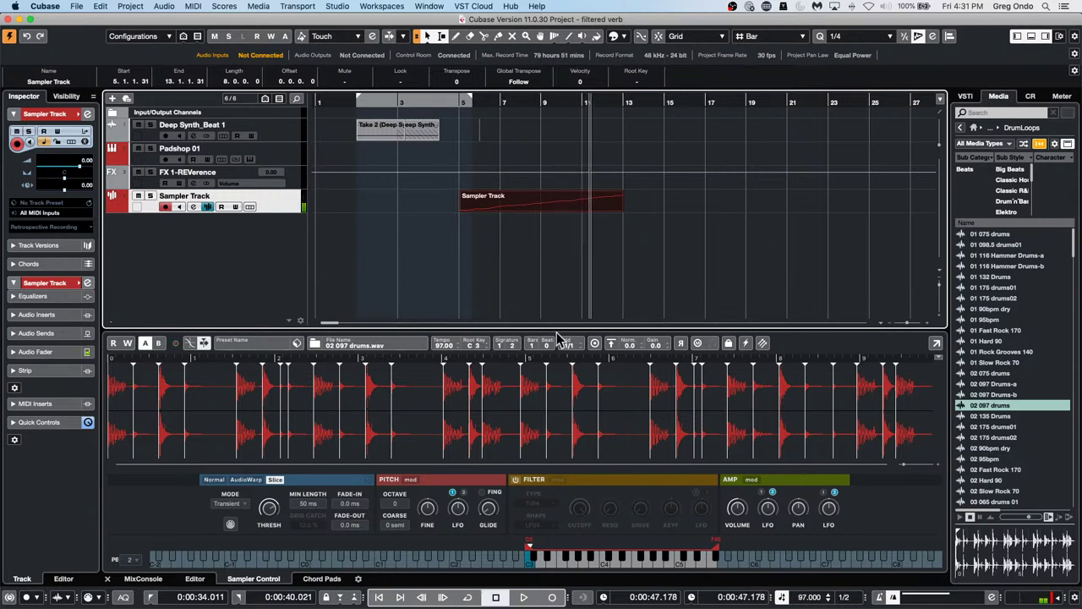
# - Open the Sampler Track's MIDI part in the Key Editor and place the cursor at its start in bar 5
pyautogui.doubleClick(534, 204)
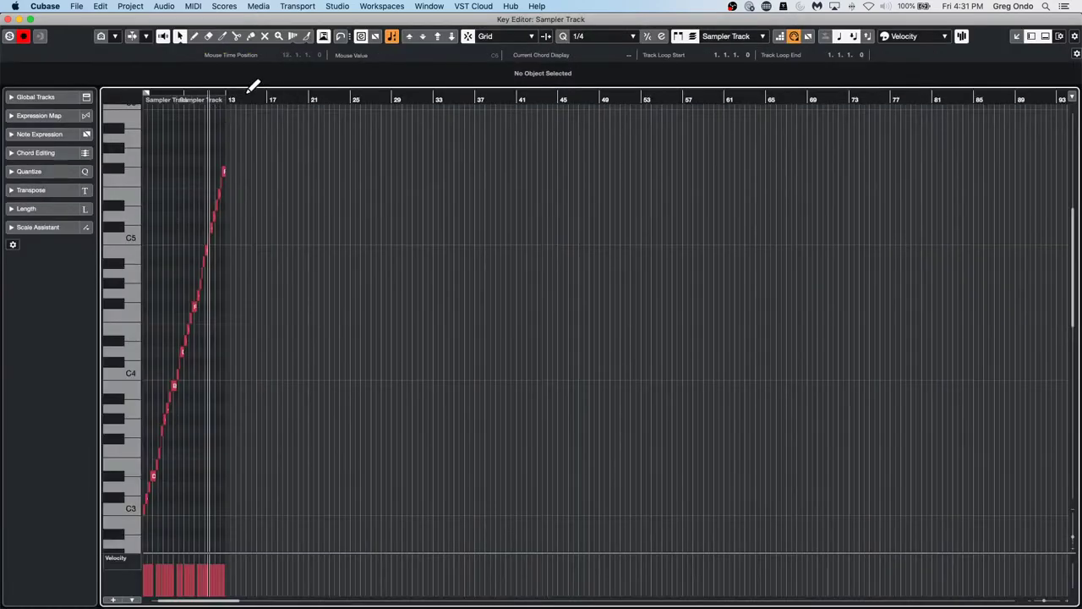
pyautogui.click(172, 97)
pyautogui.moveTo(172, 97); pyautogui.dragTo(218, 155)
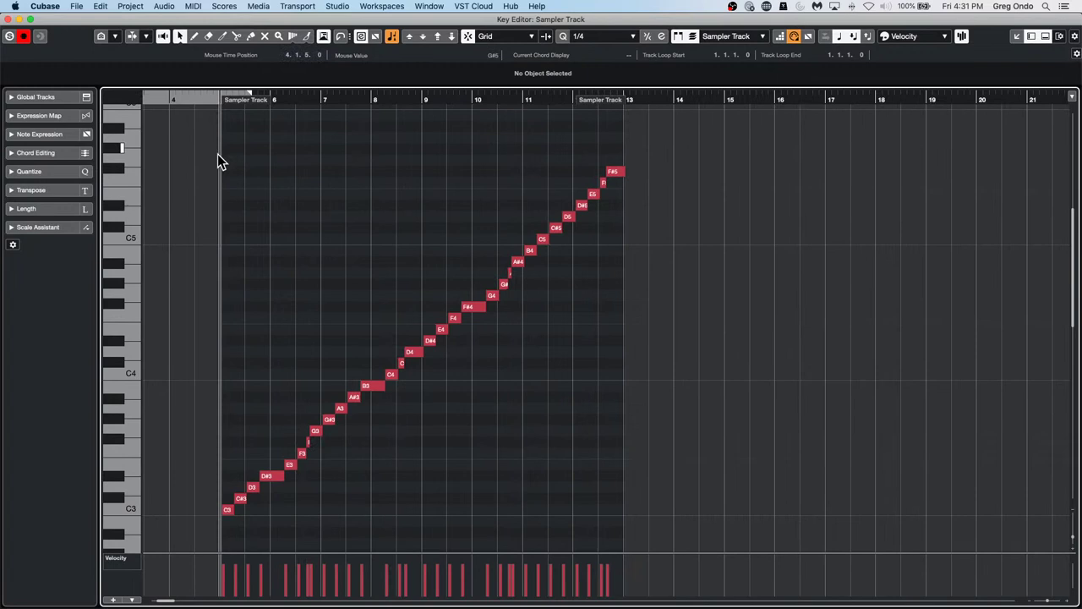
# - Try quantizing the slice notes to 1/4, undo it, and quantize them to 1/8 instead
pyautogui.press('q')
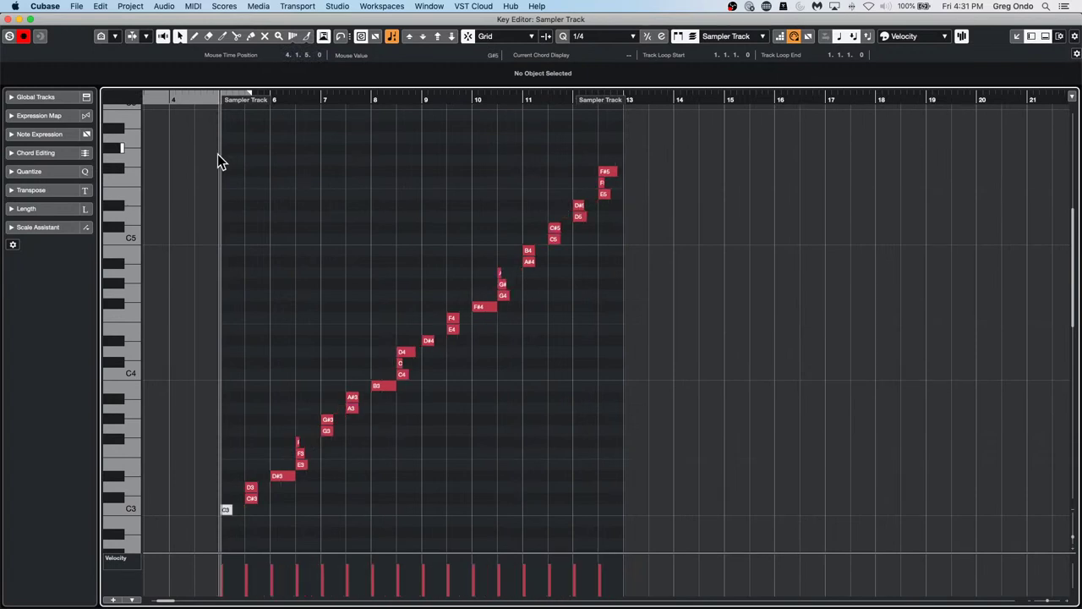
pyautogui.press('super+z')
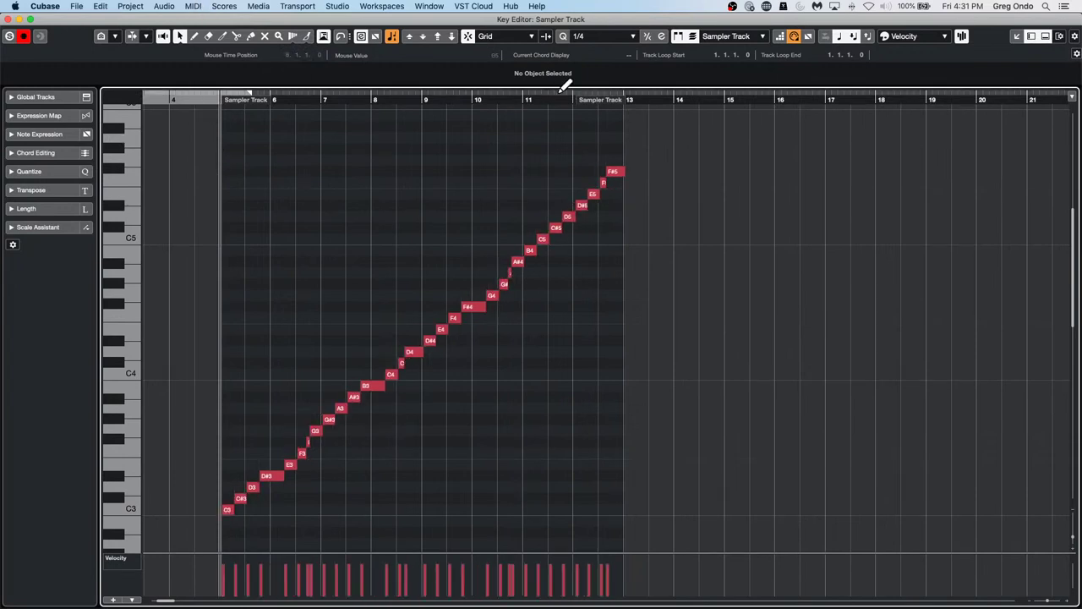
pyautogui.click(618, 37)
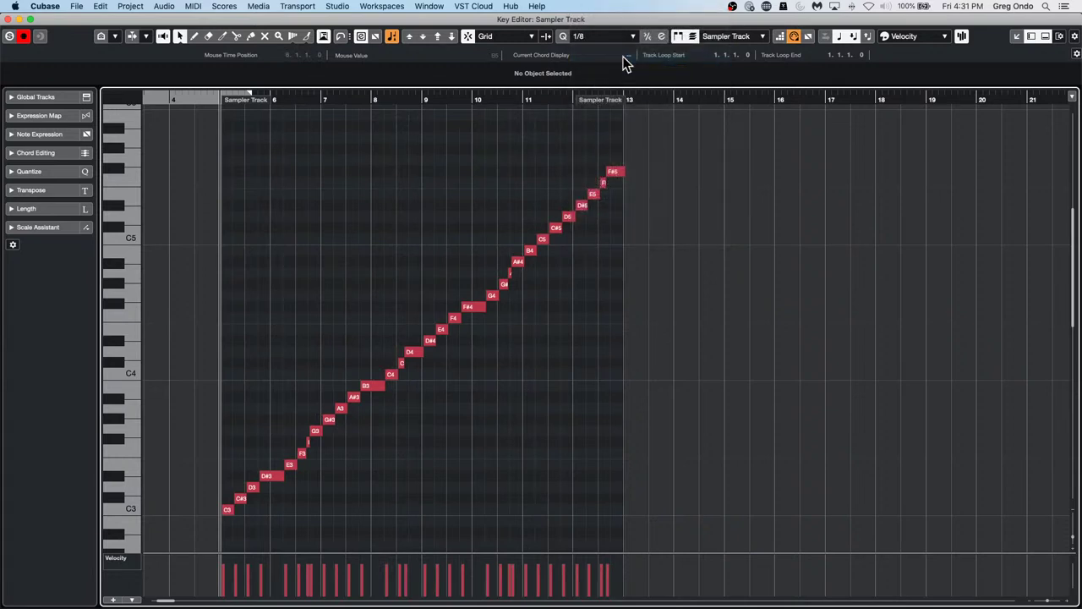
pyautogui.press('q')
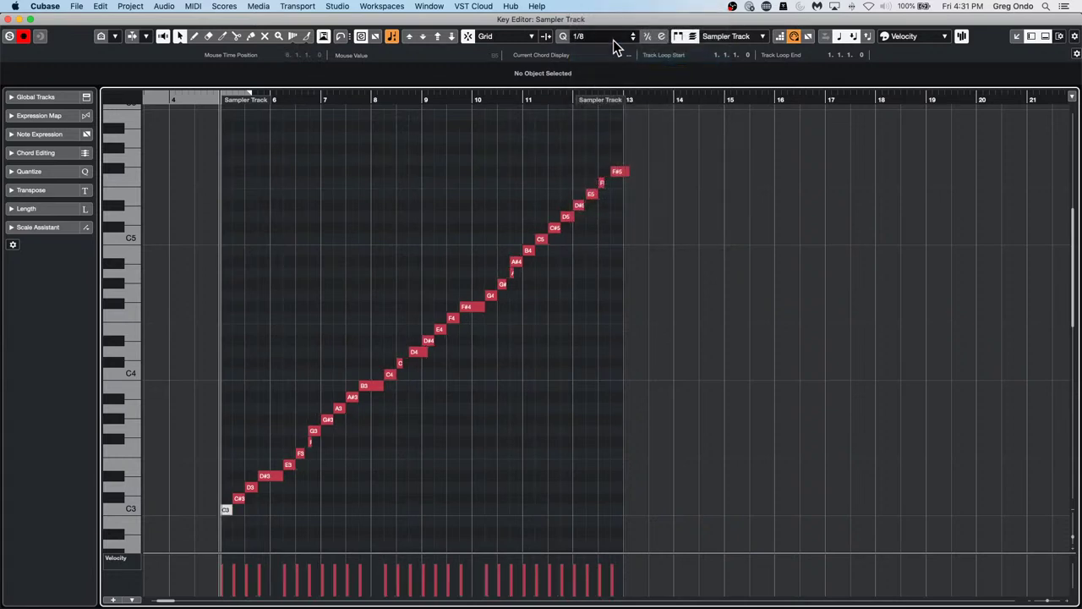
# - Quantize the slice notes to 1/8 Triplet, play the result, and close the Key Editor
pyautogui.click(612, 37)
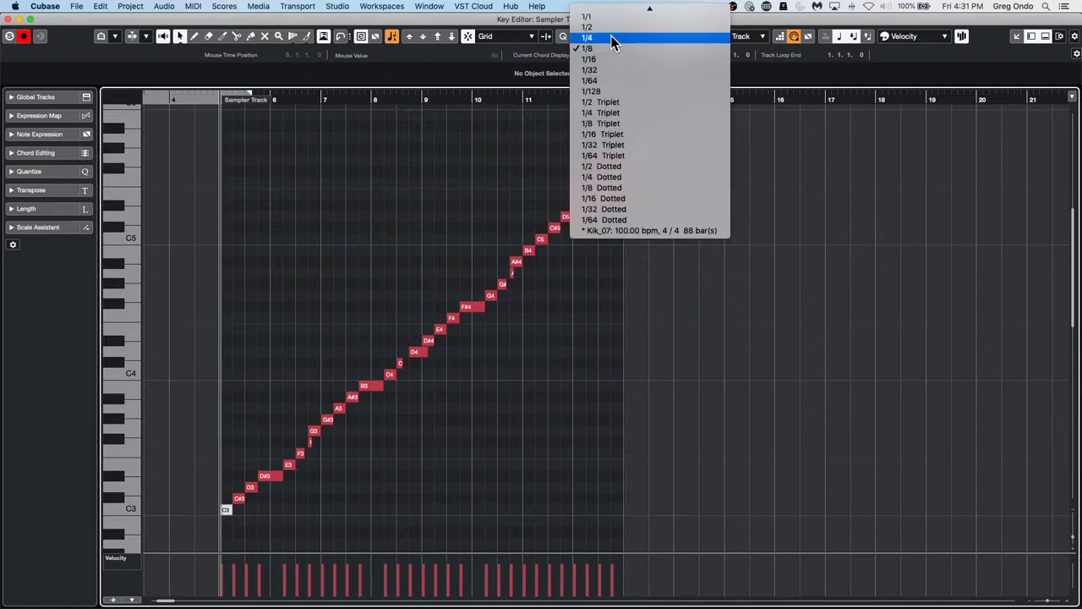
pyautogui.click(648, 127)
pyautogui.press('q')
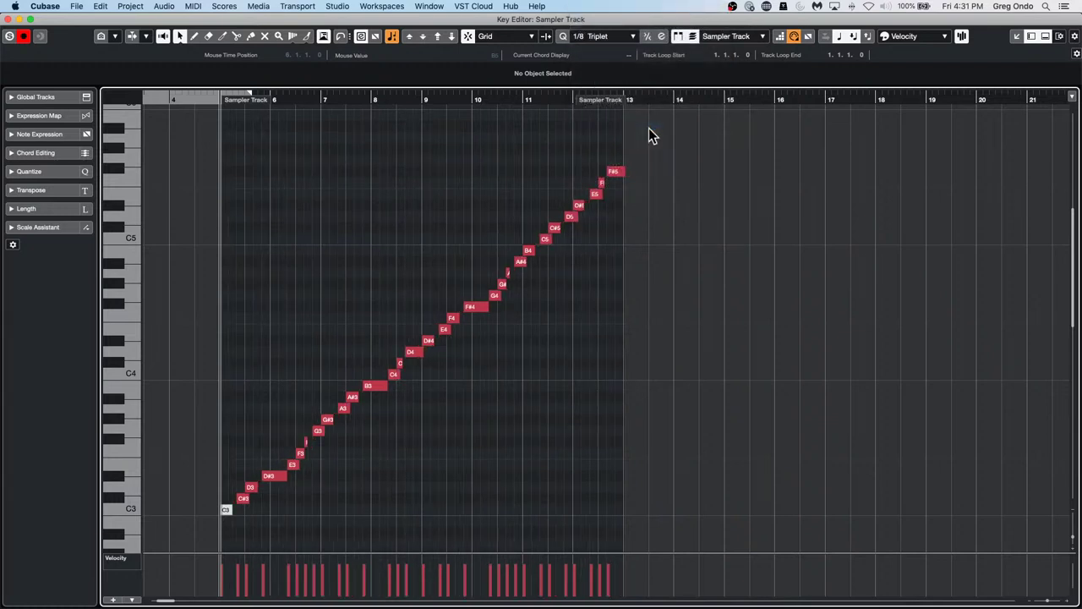
pyautogui.press('space')
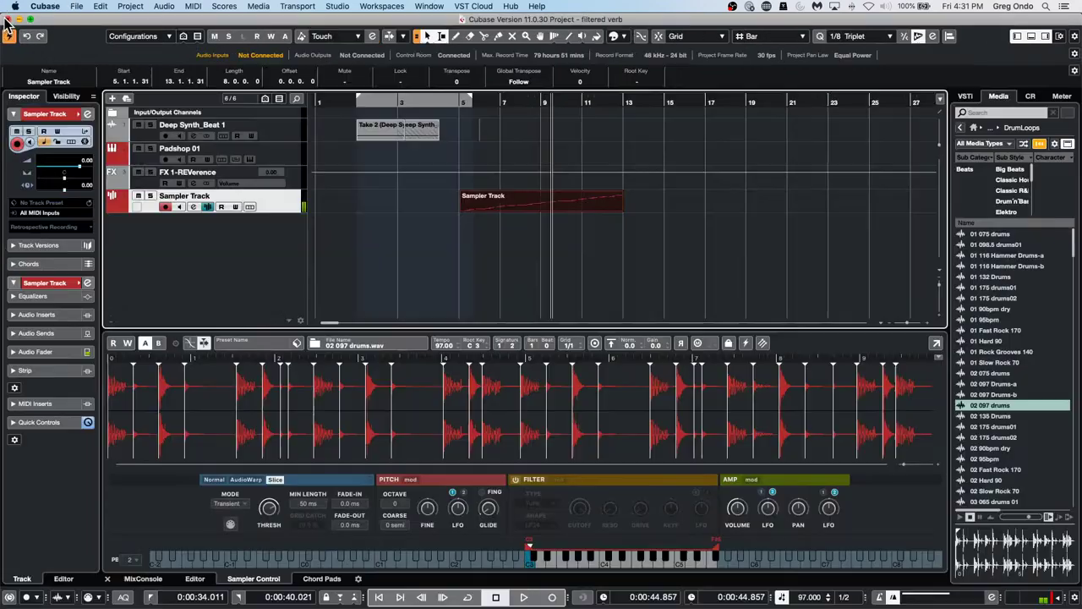
pyautogui.click(5, 19)
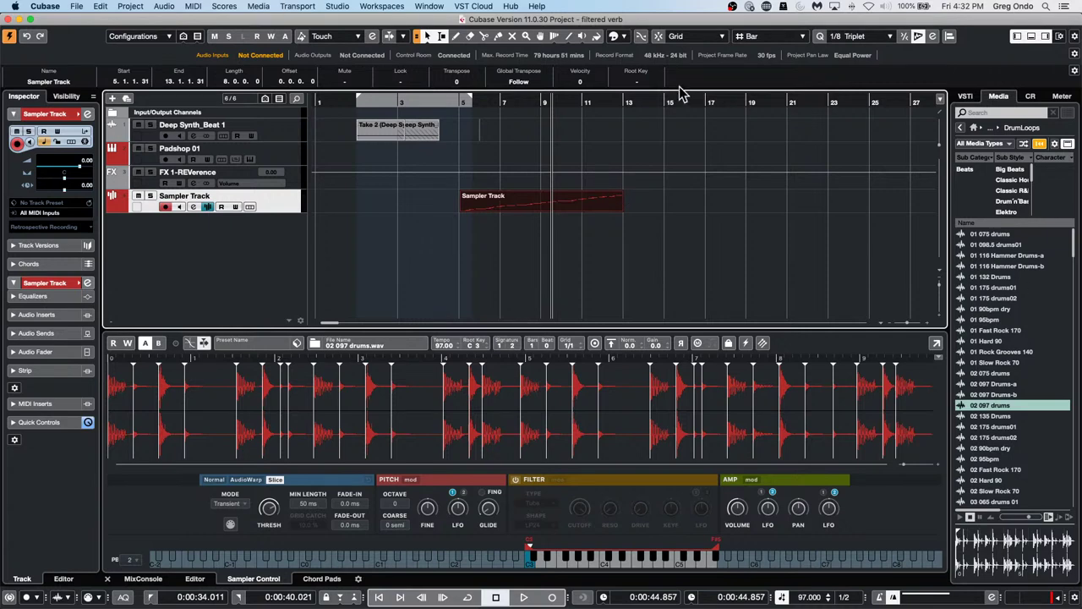
# - Open the recent project sampler track go.cpr
pyautogui.click(76, 6)
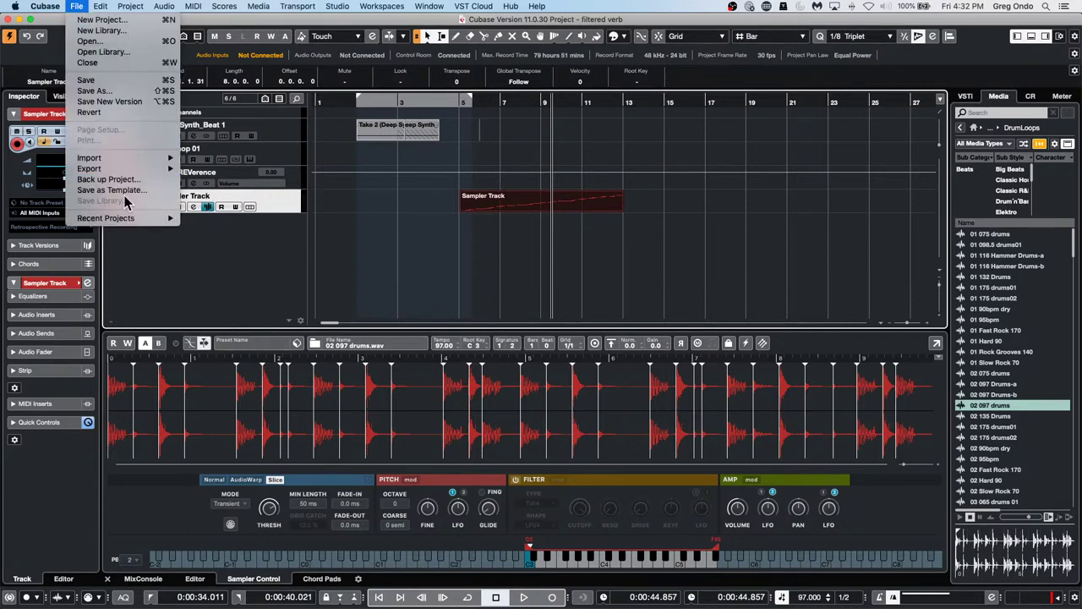
pyautogui.moveTo(124, 222)
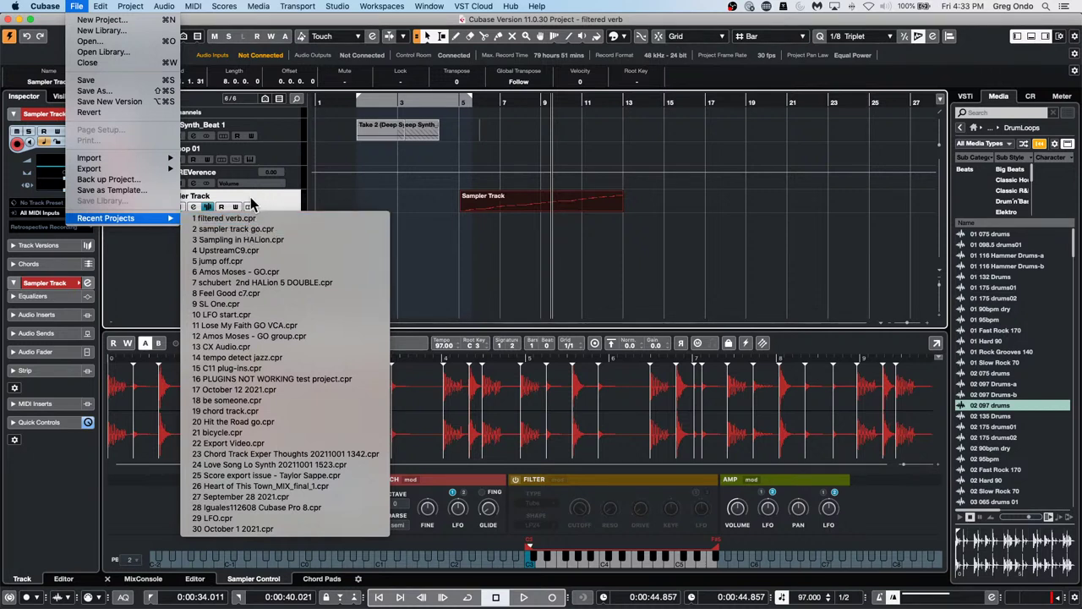
pyautogui.click(237, 229)
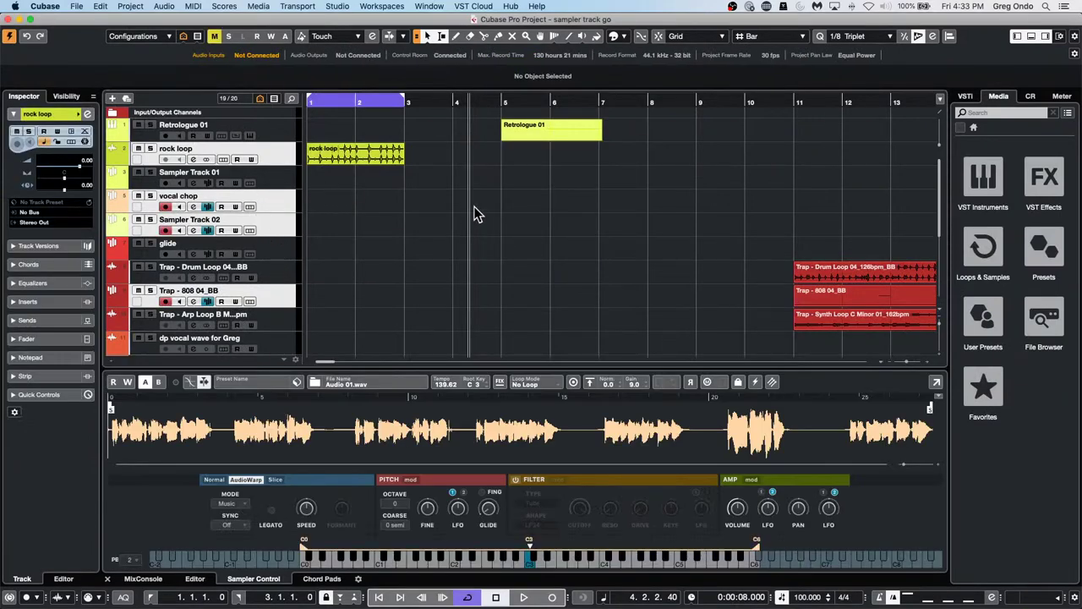
# - Select the dp vocal wave sampler track and raise the Control Room's main level to -4.49 dB while auditioning it
pyautogui.click(272, 339)
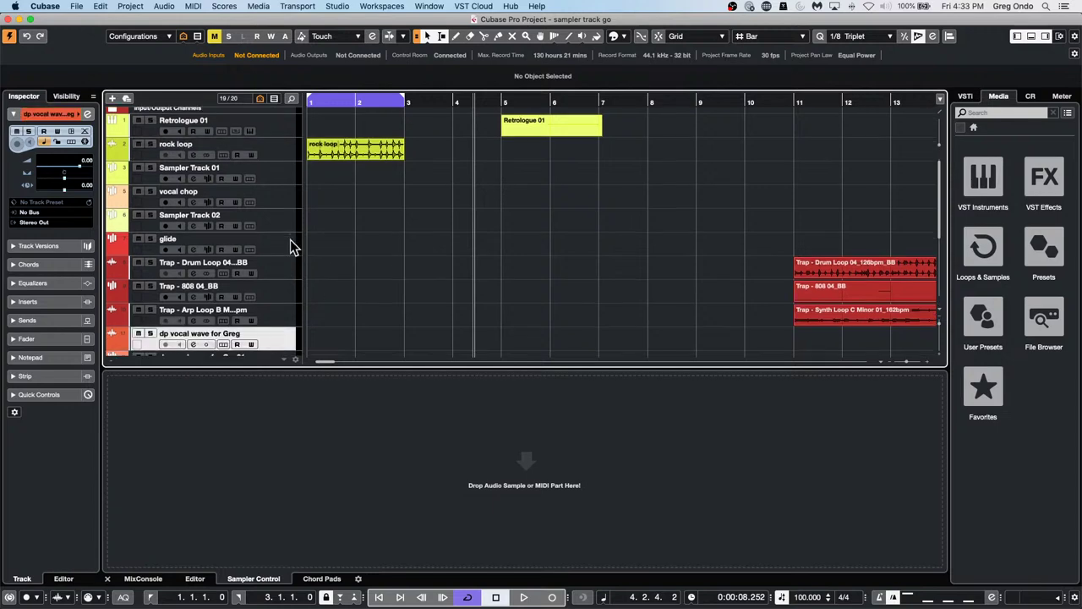
pyautogui.scroll(-2, 290, 245)
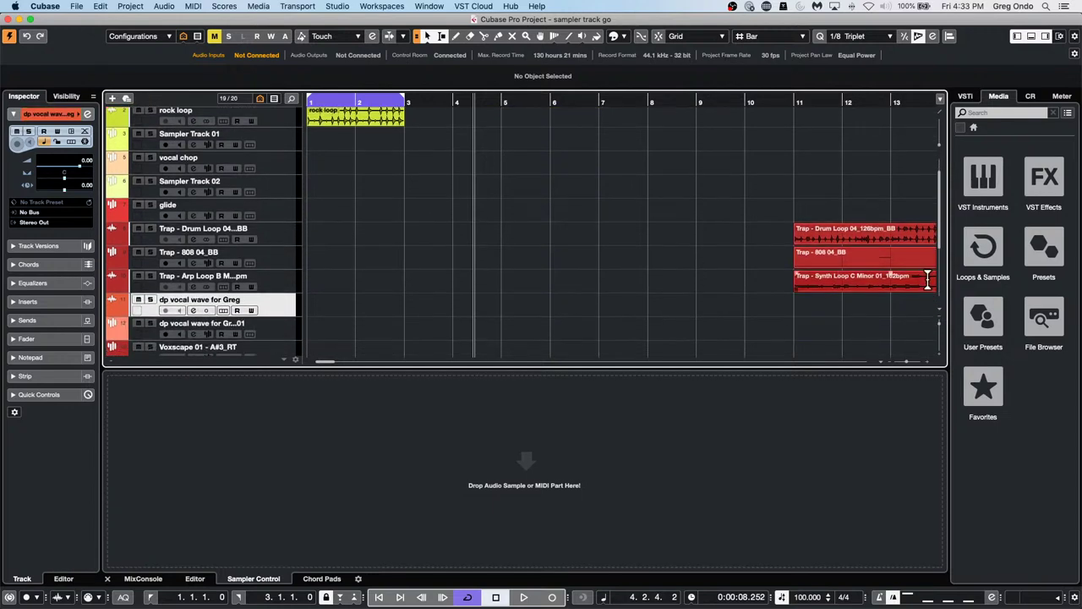
pyautogui.click(283, 329)
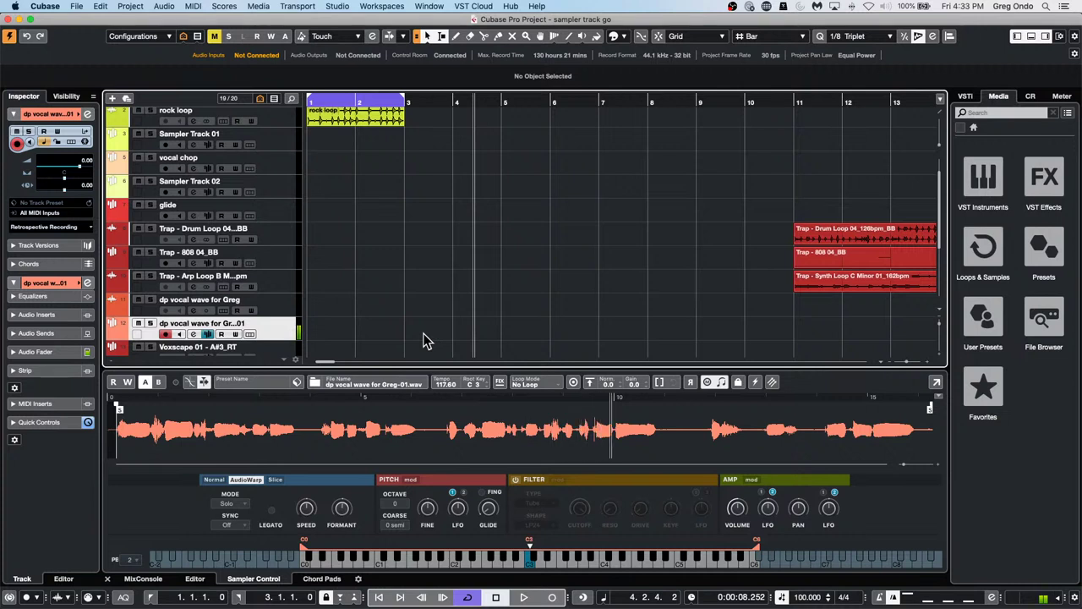
pyautogui.click(1030, 96)
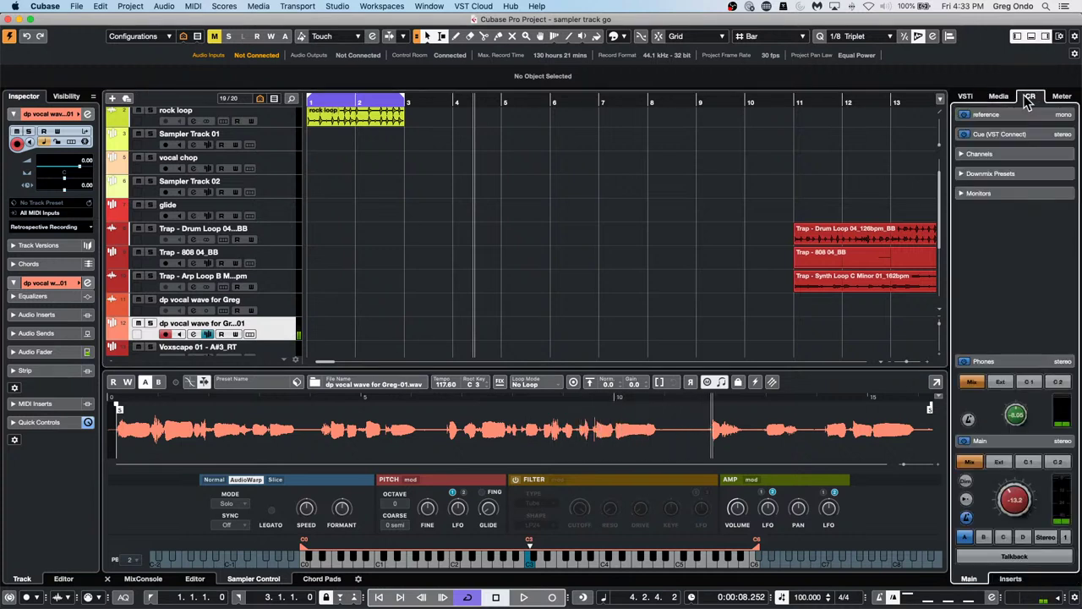
pyautogui.moveTo(1017, 505); pyautogui.dragTo(1023, 488)
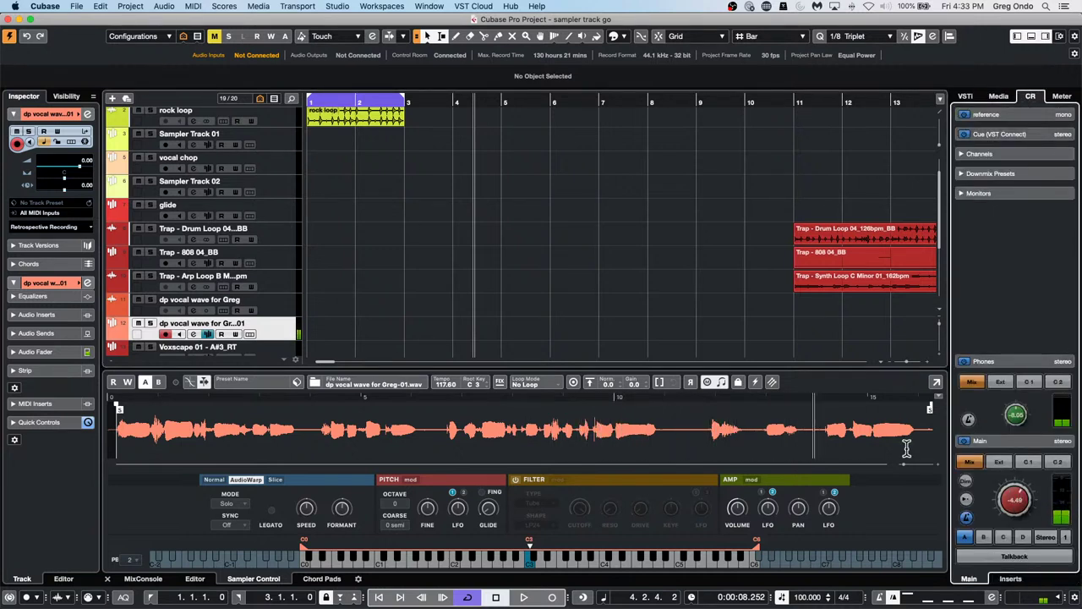
# - Try switching the vocal sampler's Monophonic Mode
pyautogui.click(722, 381)
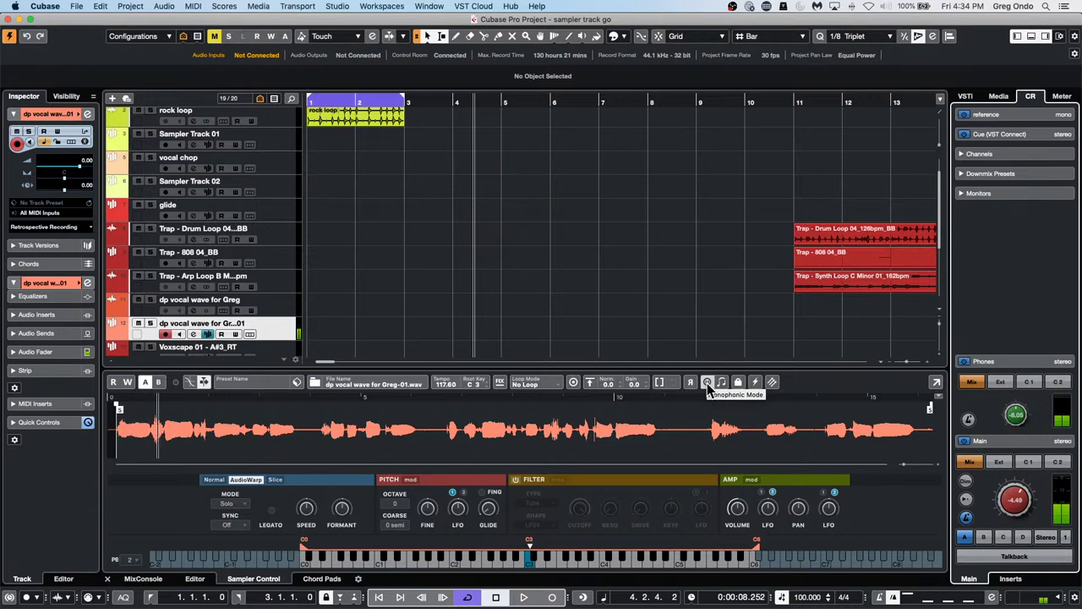
pyautogui.click(708, 383)
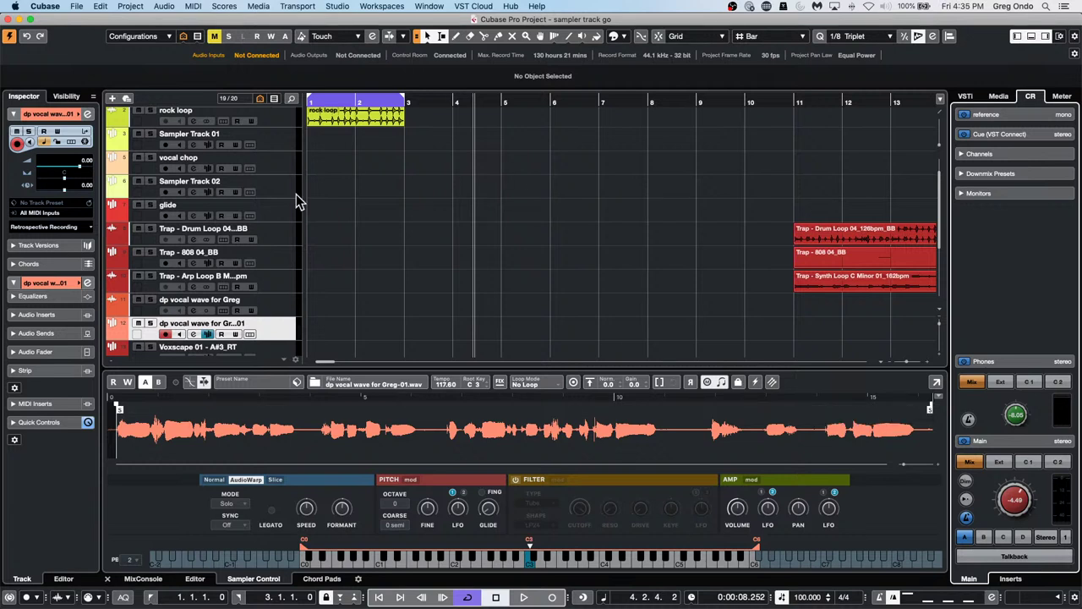
# - Select the glide sampler track, open its channel settings, and add the Imager plug-in to the first insert slot
pyautogui.scroll(2, 296, 194)
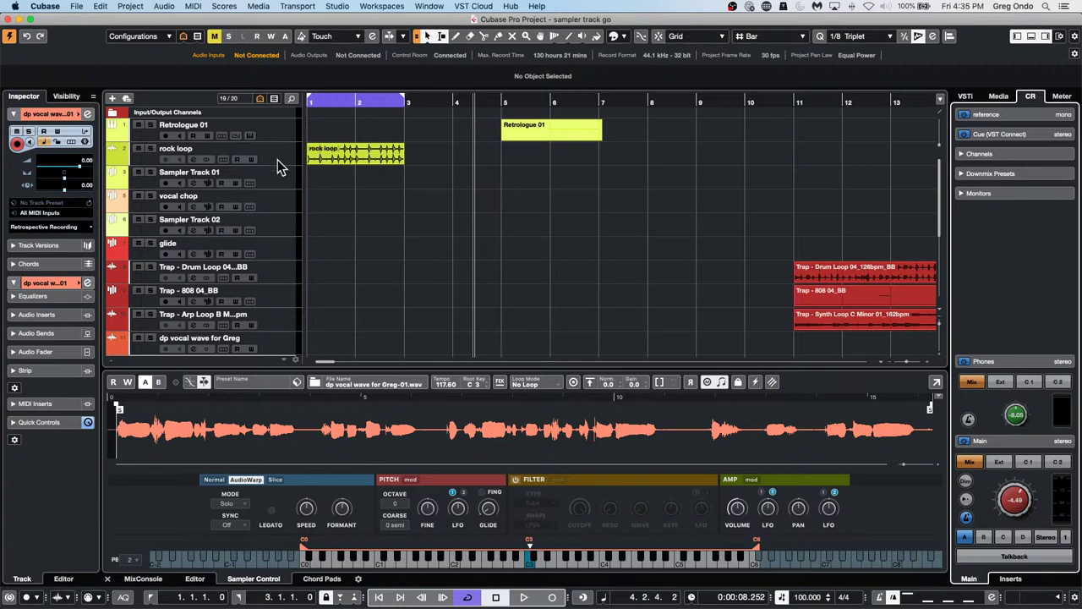
pyautogui.click(271, 251)
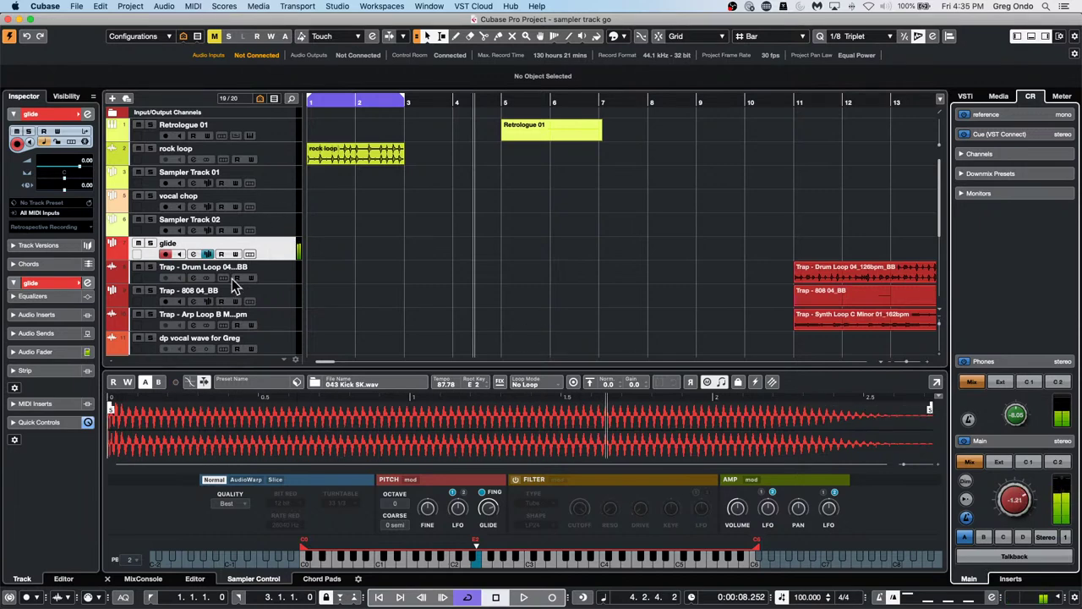
pyautogui.click(87, 113)
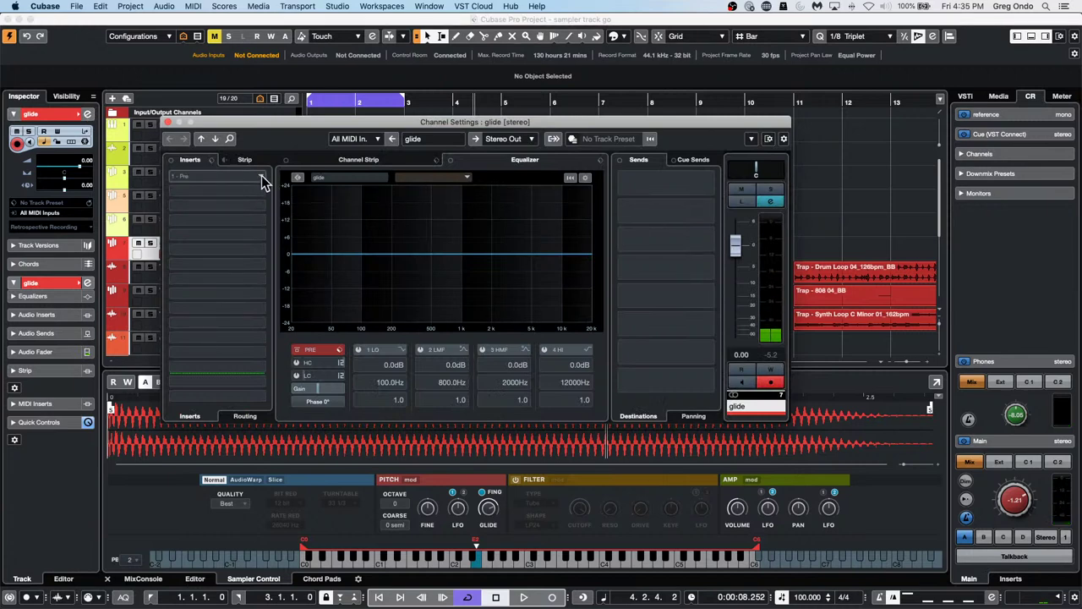
pyautogui.click(262, 177)
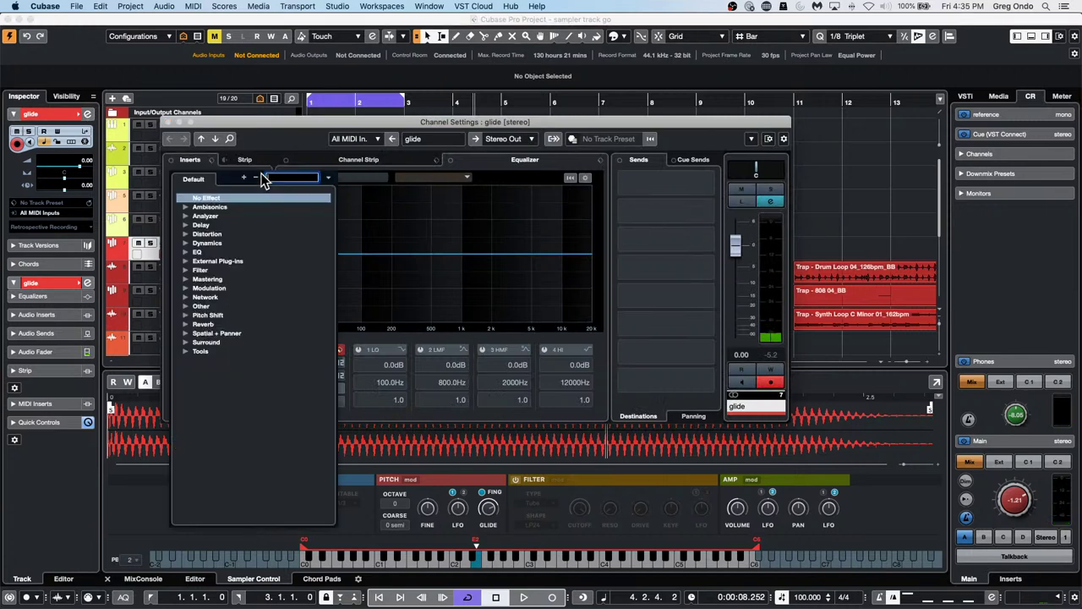
pyautogui.click(186, 334)
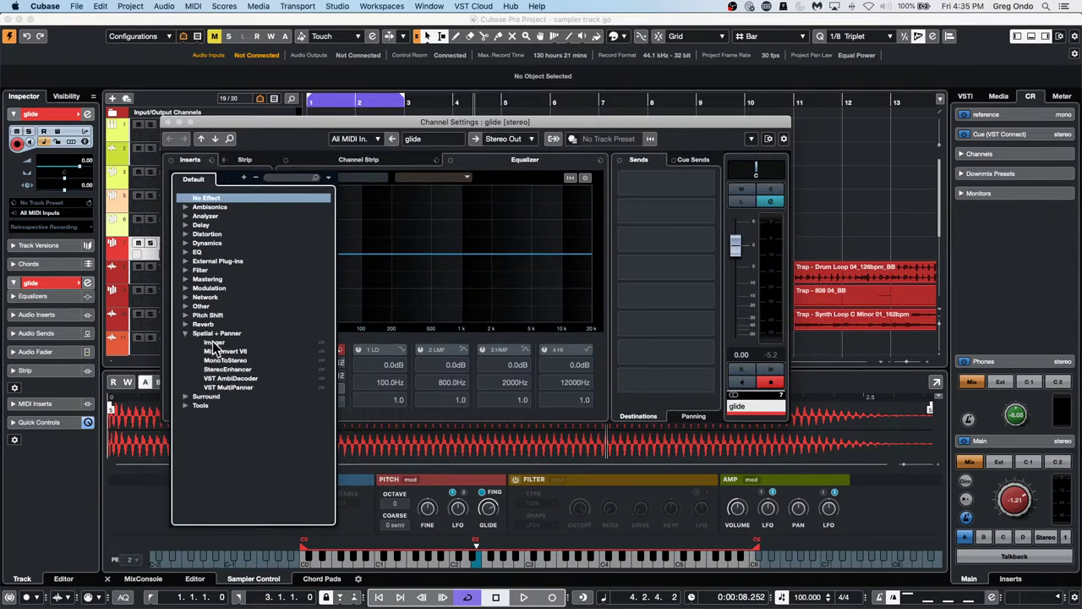
pyautogui.click(211, 342)
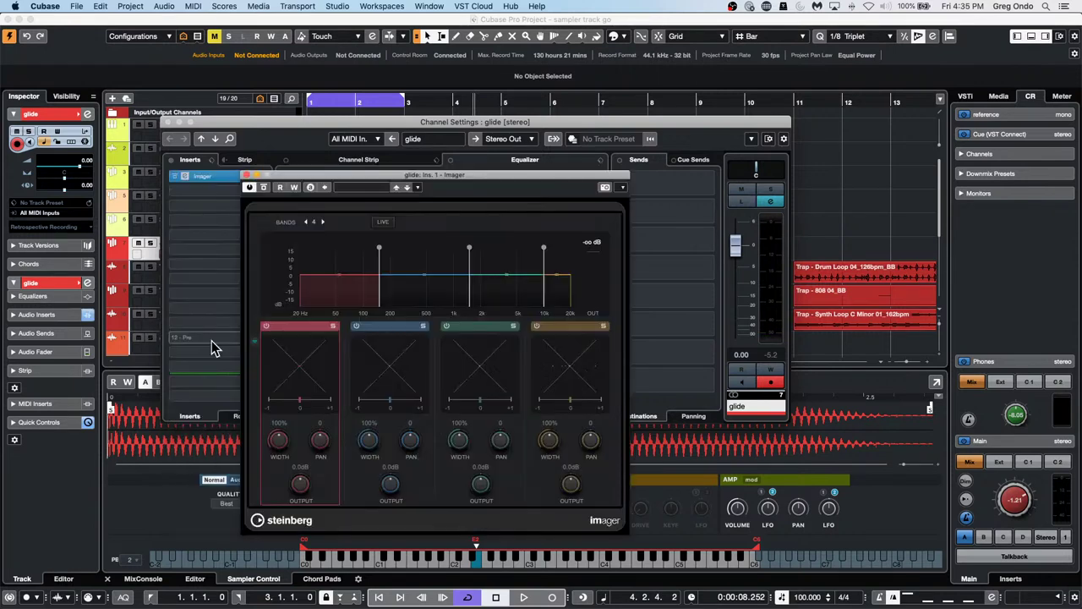
# - Switch off Imager bands 2, 3 and 4 and reduce the number of bands to 2
pyautogui.click(356, 326)
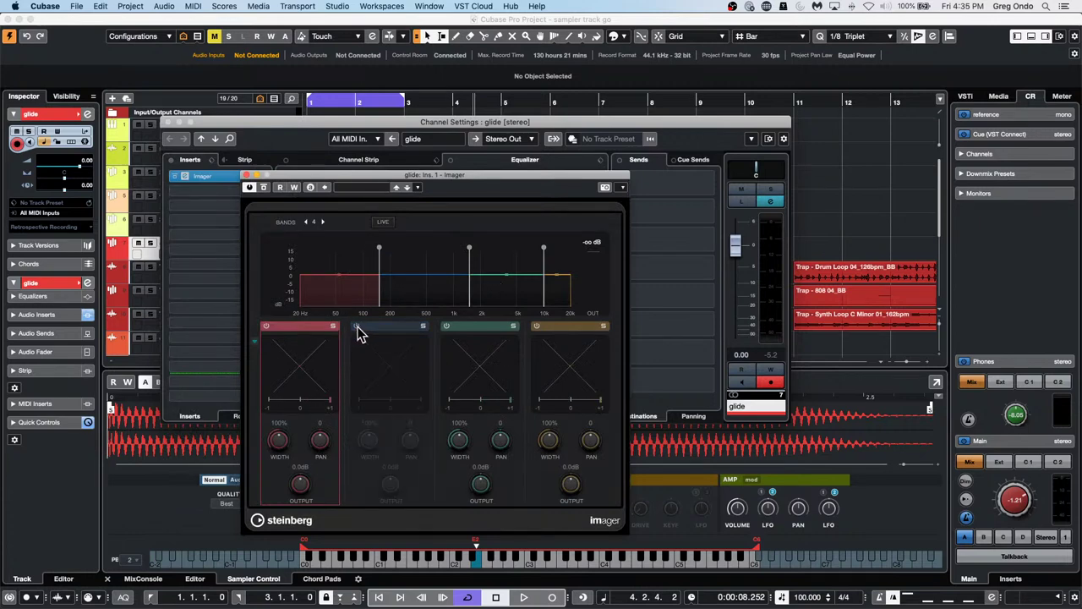
pyautogui.click(445, 327)
pyautogui.click(536, 326)
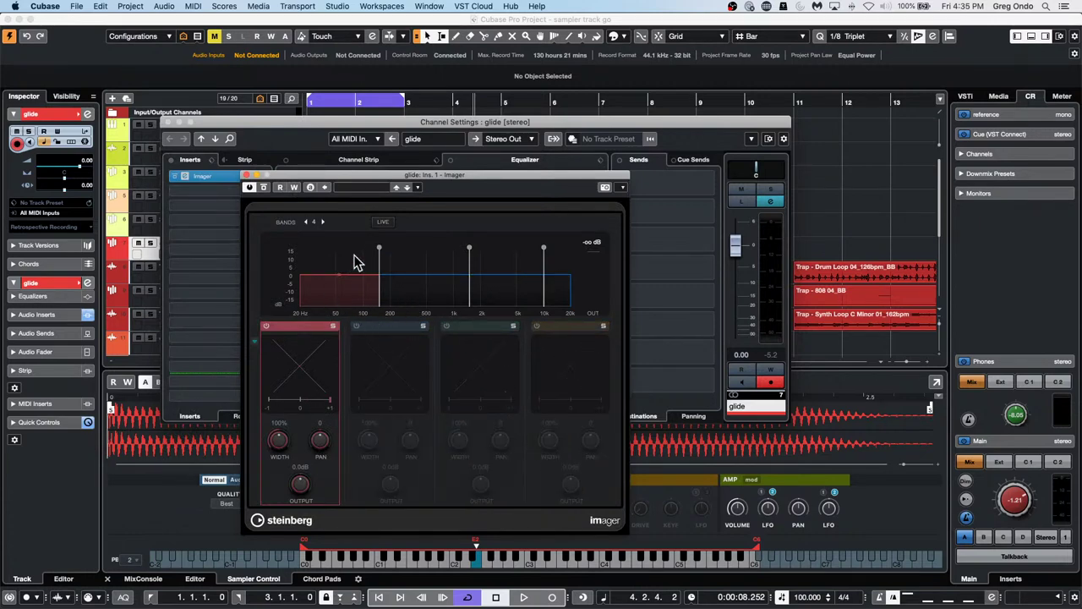
pyautogui.click(307, 222)
pyautogui.click(307, 222)
pyautogui.click(307, 222)
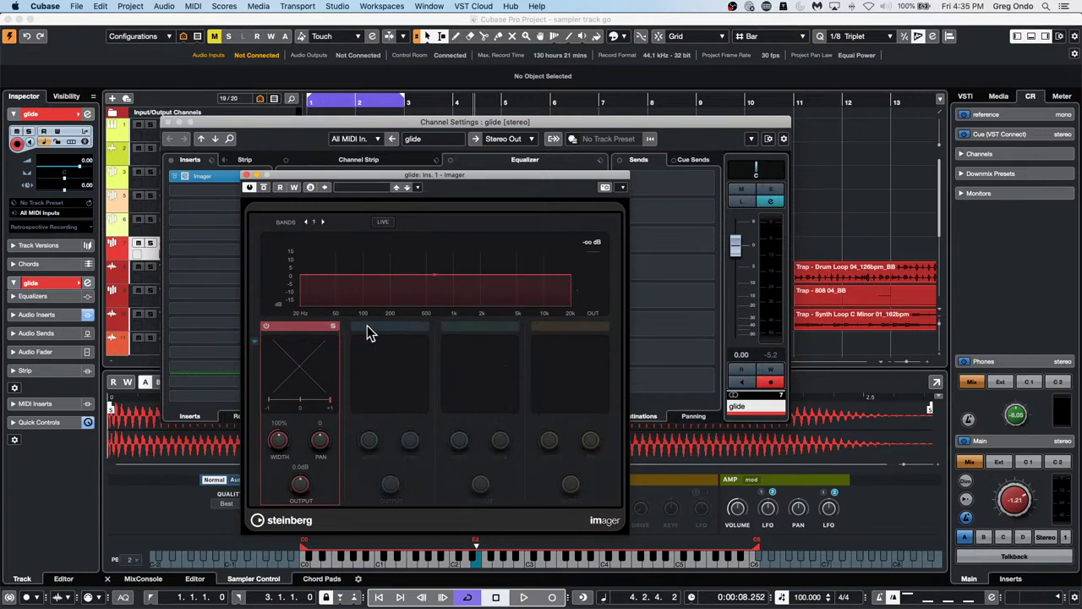
pyautogui.click(323, 222)
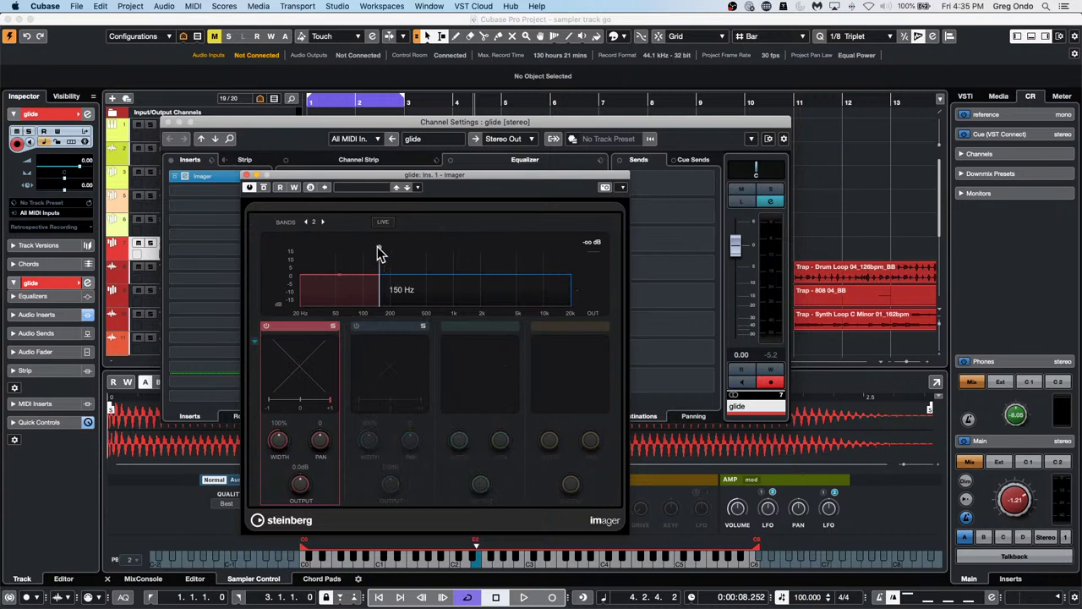
# - Raise the Imager crossover to between 500 Hz and 1 kHz and set the low band's width to 0% after trying 200%
pyautogui.moveTo(379, 248); pyautogui.dragTo(443, 248)
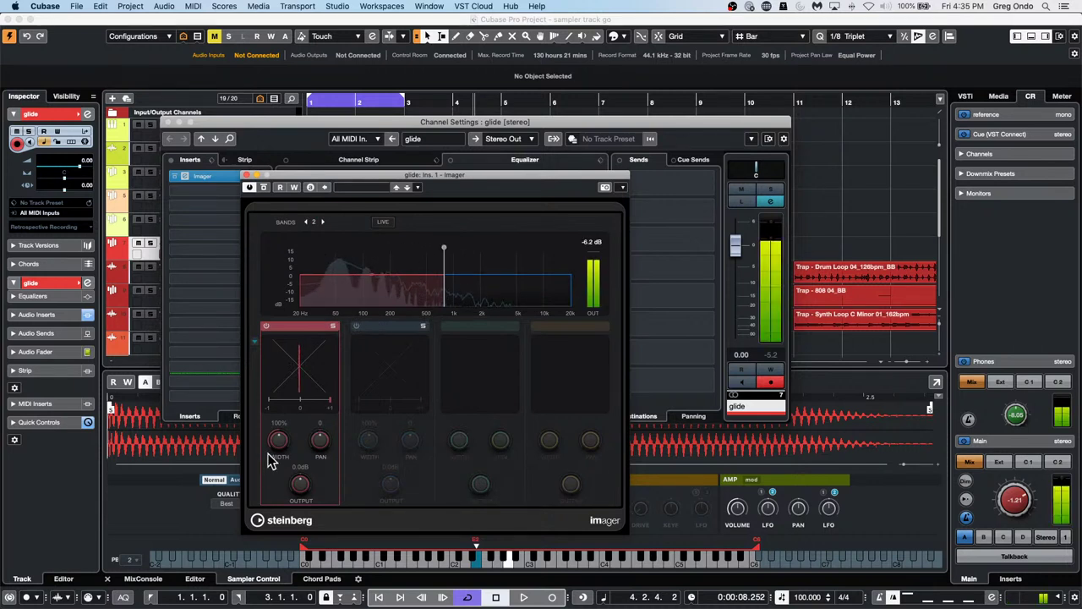
pyautogui.moveTo(278, 439); pyautogui.dragTo(303, 346)
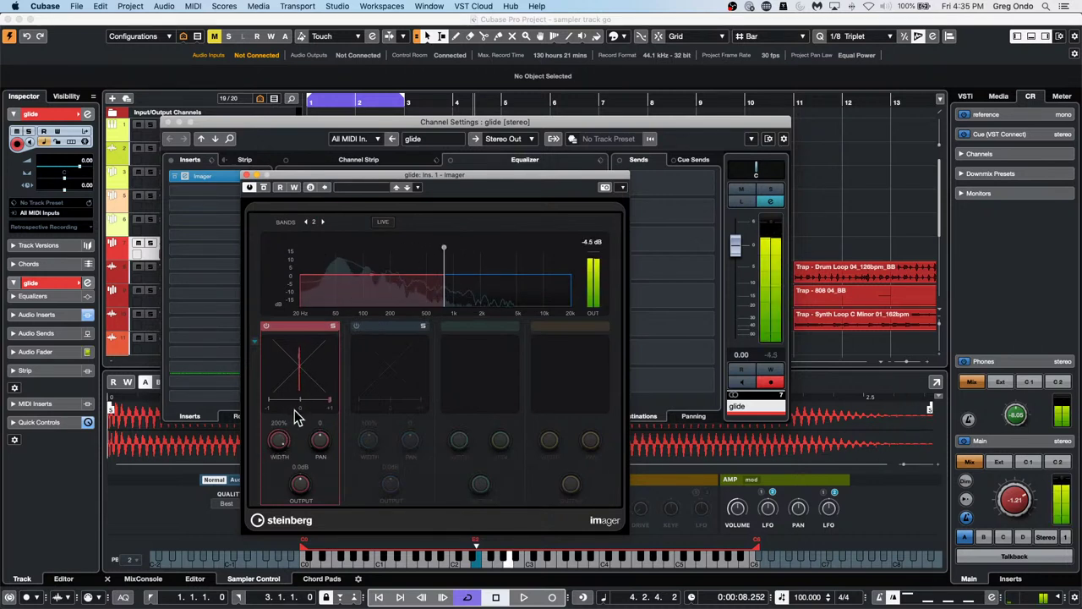
pyautogui.moveTo(285, 440); pyautogui.dragTo(239, 597)
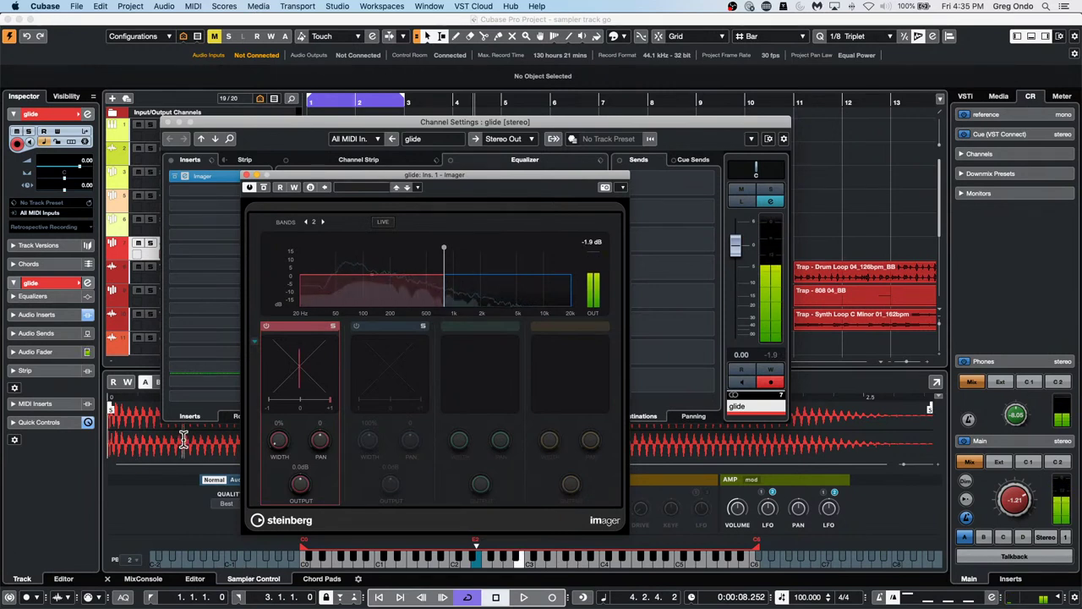
pyautogui.moveTo(281, 441); pyautogui.dragTo(268, 512)
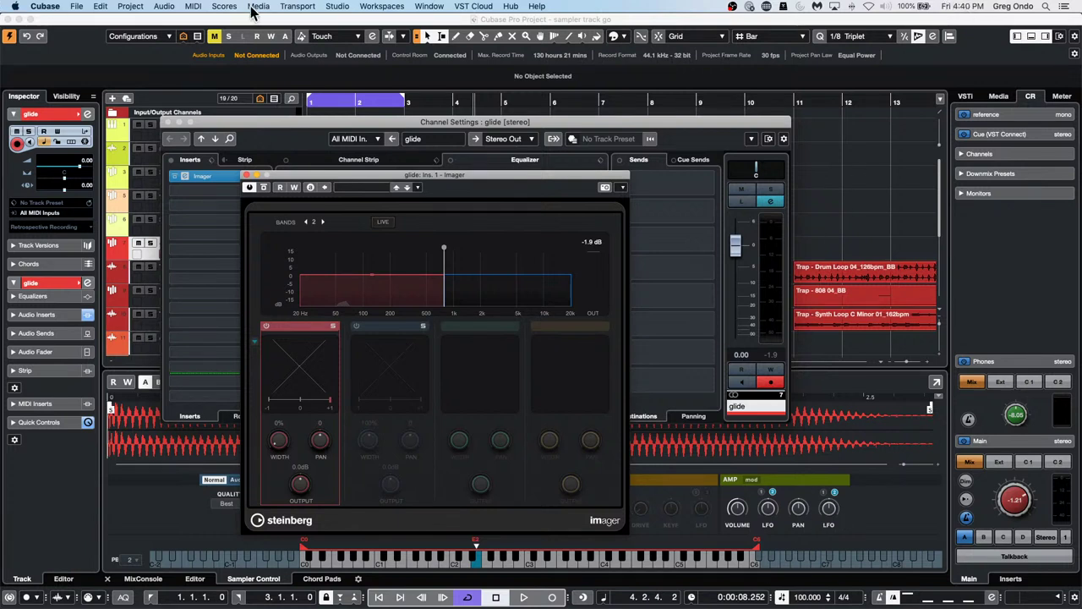
pyautogui.click(246, 175)
pyautogui.click(168, 124)
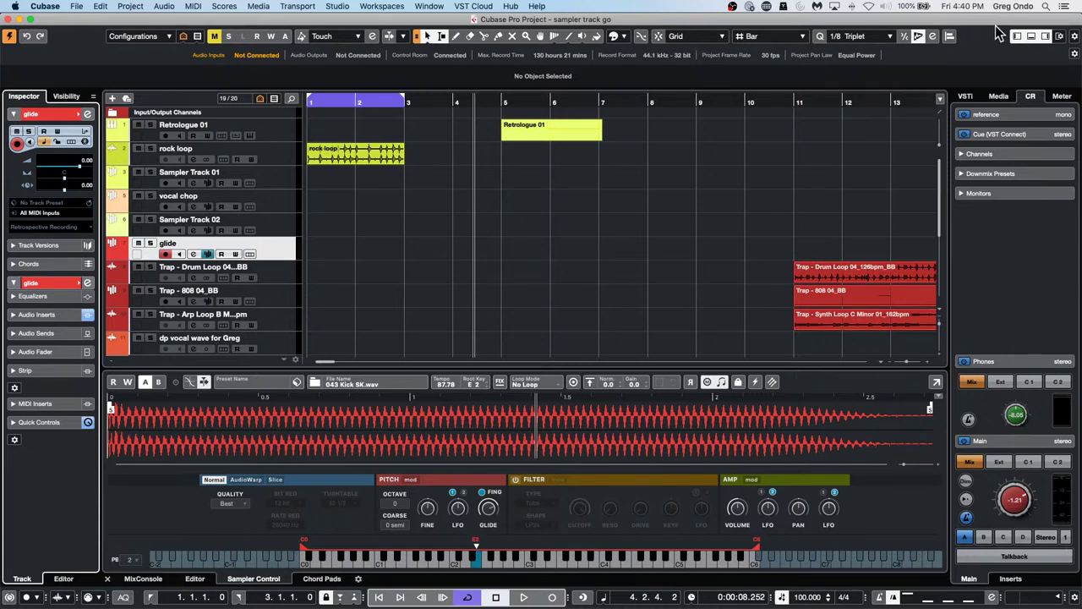
pyautogui.rightClick(1077, 38)
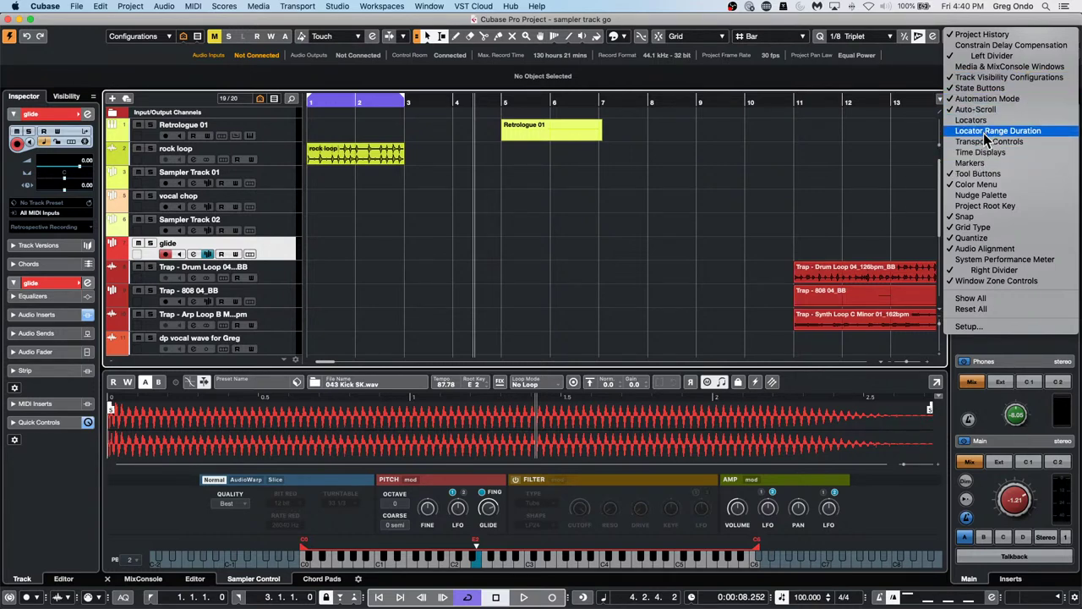
pyautogui.click(713, 195)
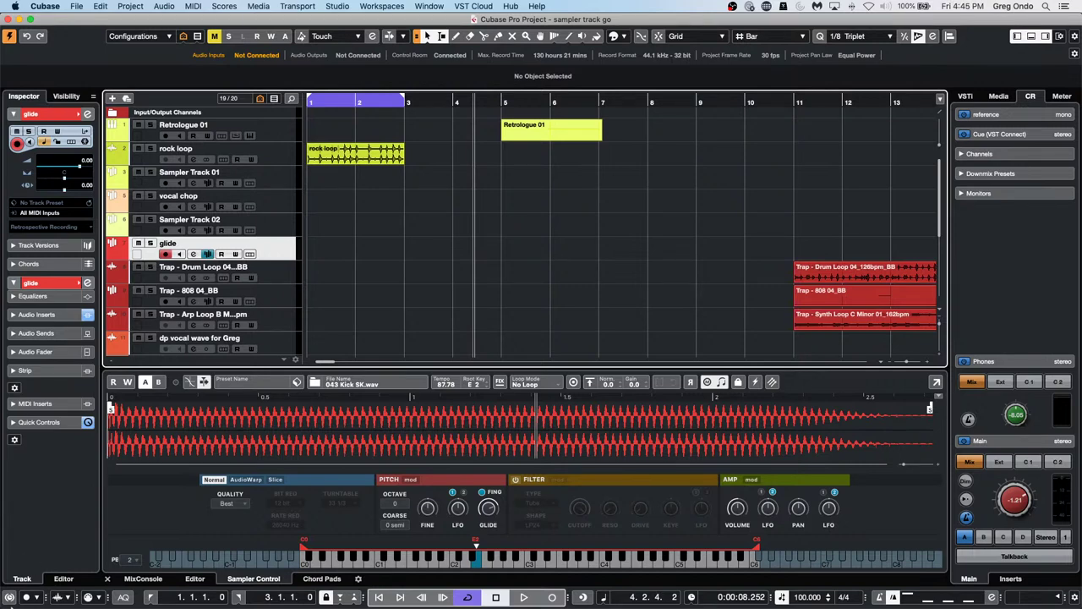
# - Add one HALion Sonic SE instrument track below the vocal chop track, routed to Stereo Out
pyautogui.rightClick(274, 199)
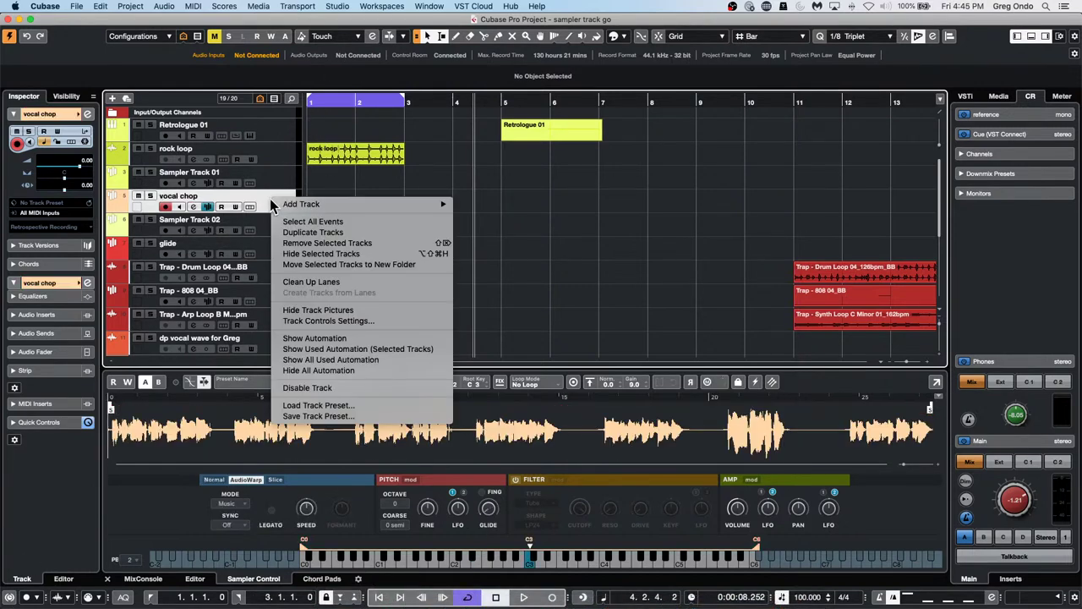
pyautogui.moveTo(279, 205)
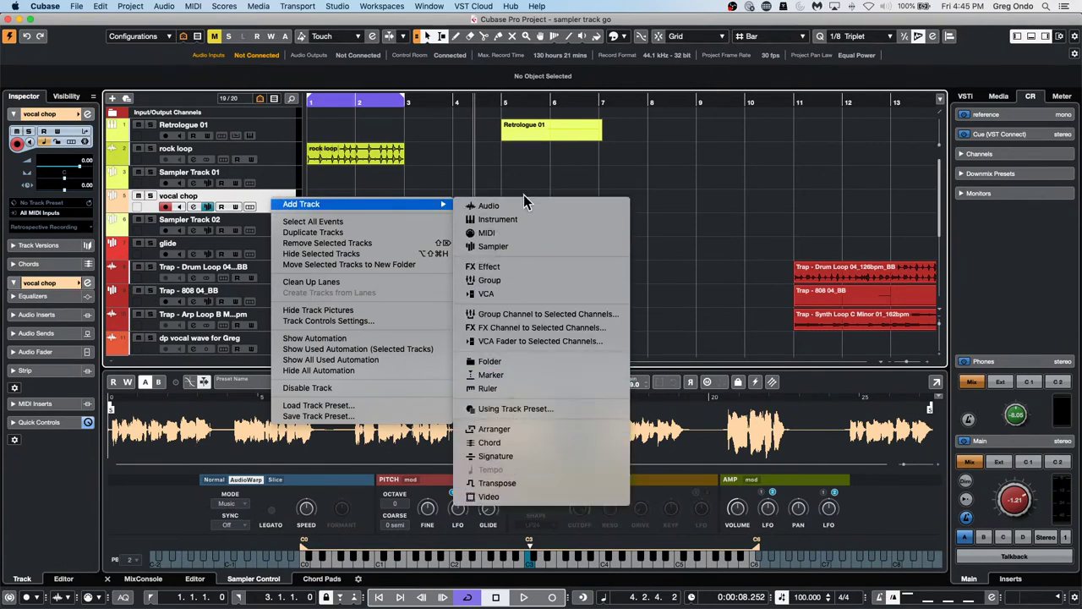
pyautogui.click(519, 221)
pyautogui.click(582, 209)
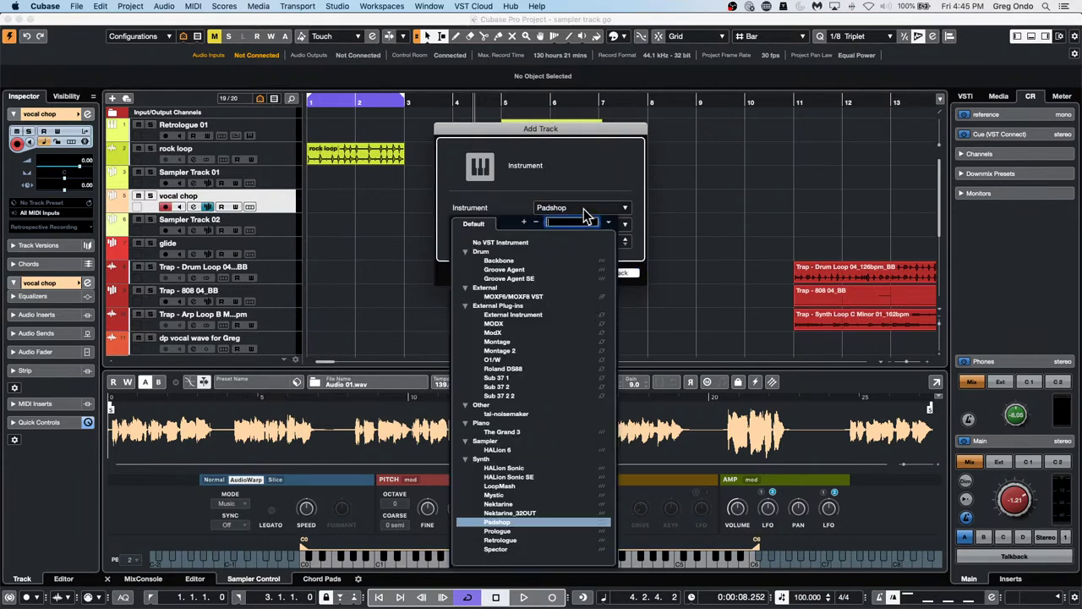
pyautogui.click(531, 477)
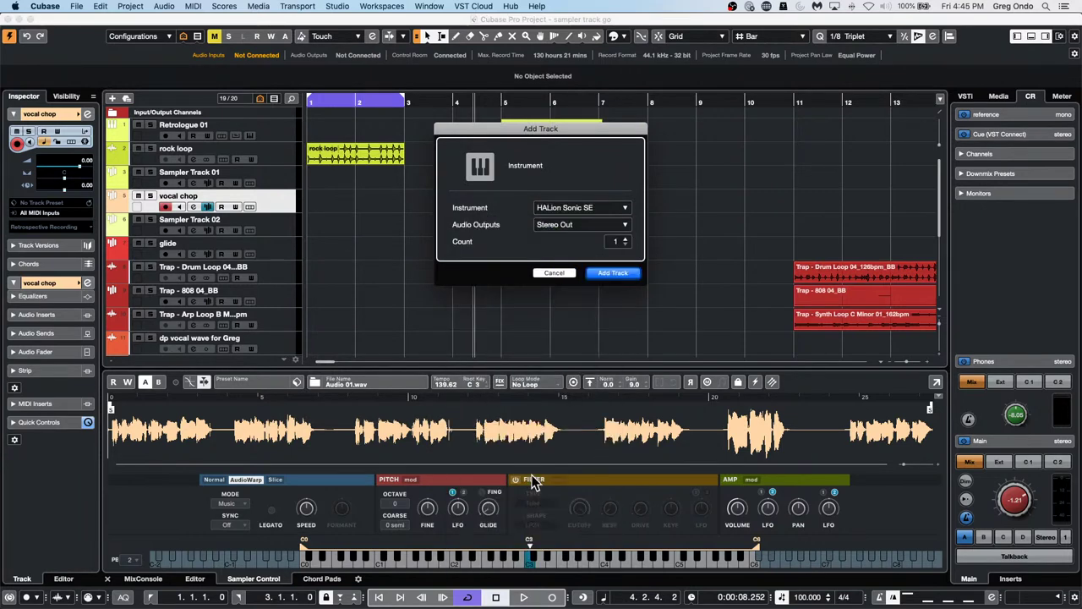
pyautogui.click(623, 275)
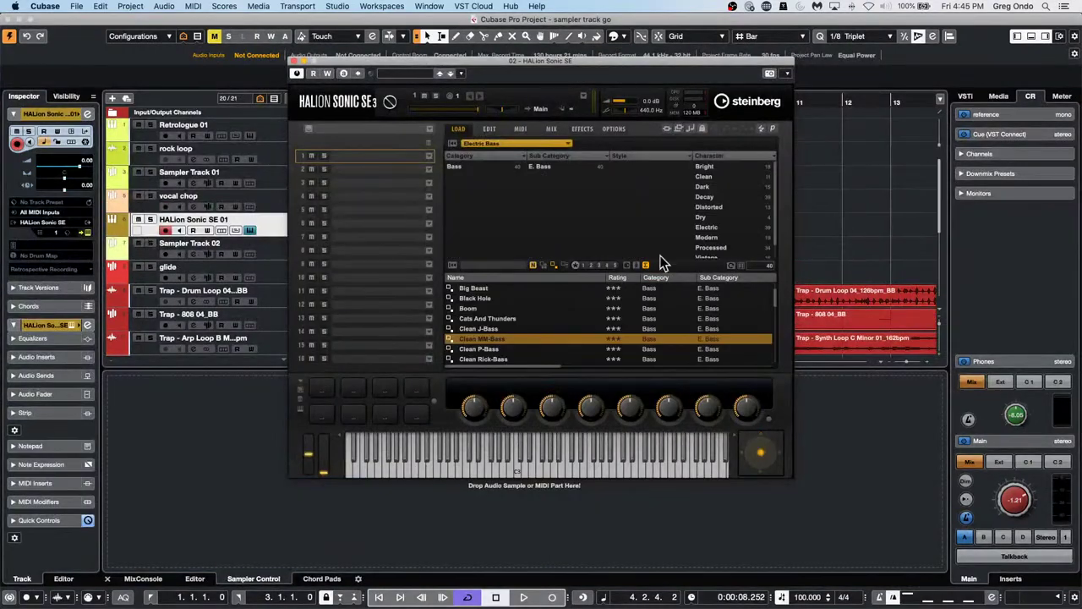
# - Load the Vibraphone program from the Chromatic Perc category of all instrument sets into slot 1 and audition a few notes
pyautogui.click(520, 142)
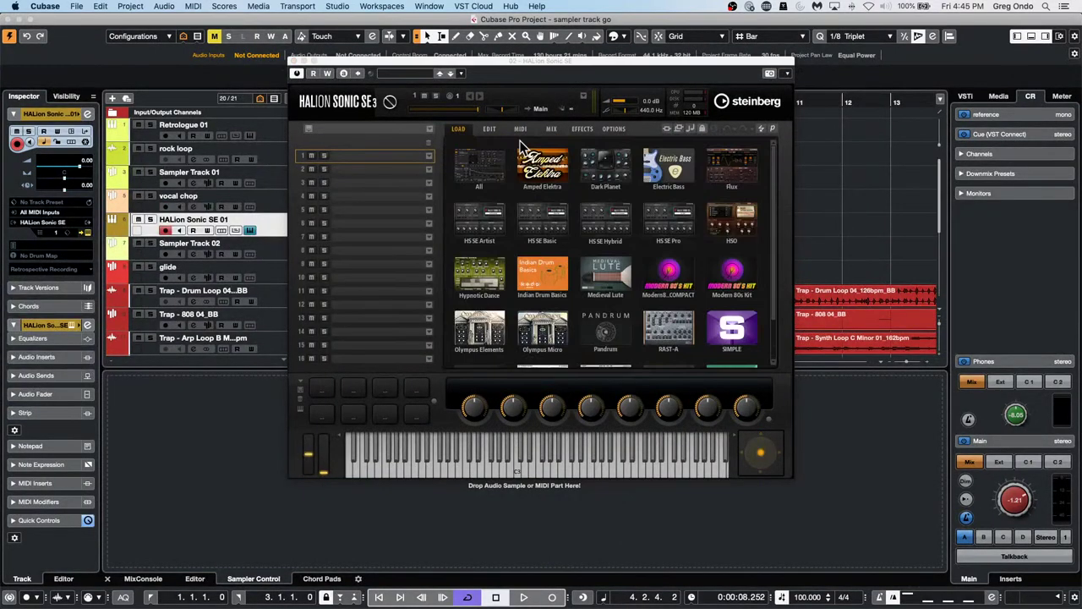
pyautogui.click(486, 171)
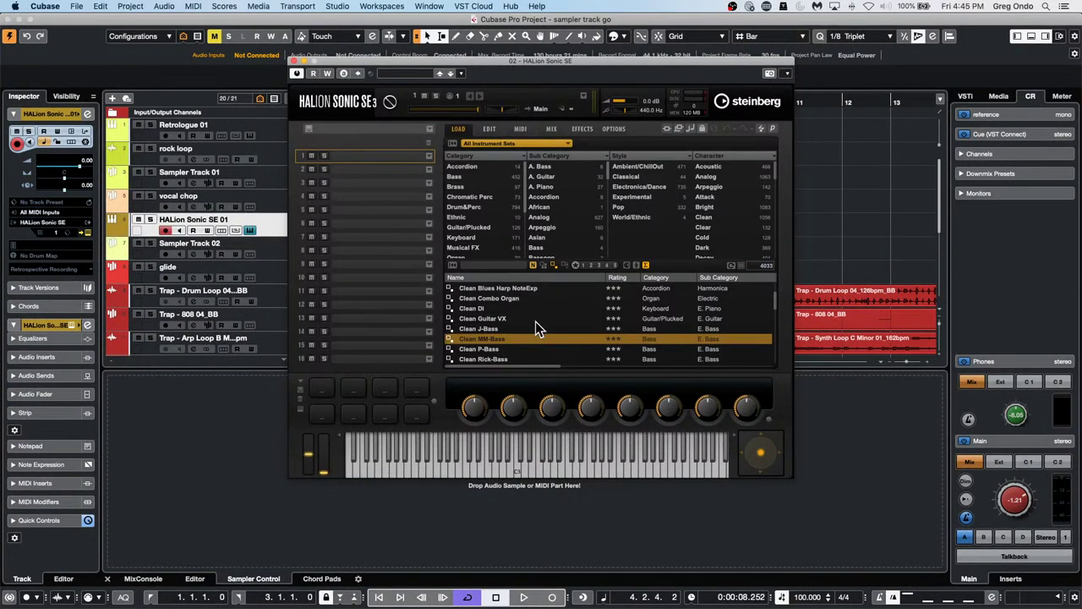
pyautogui.click(507, 198)
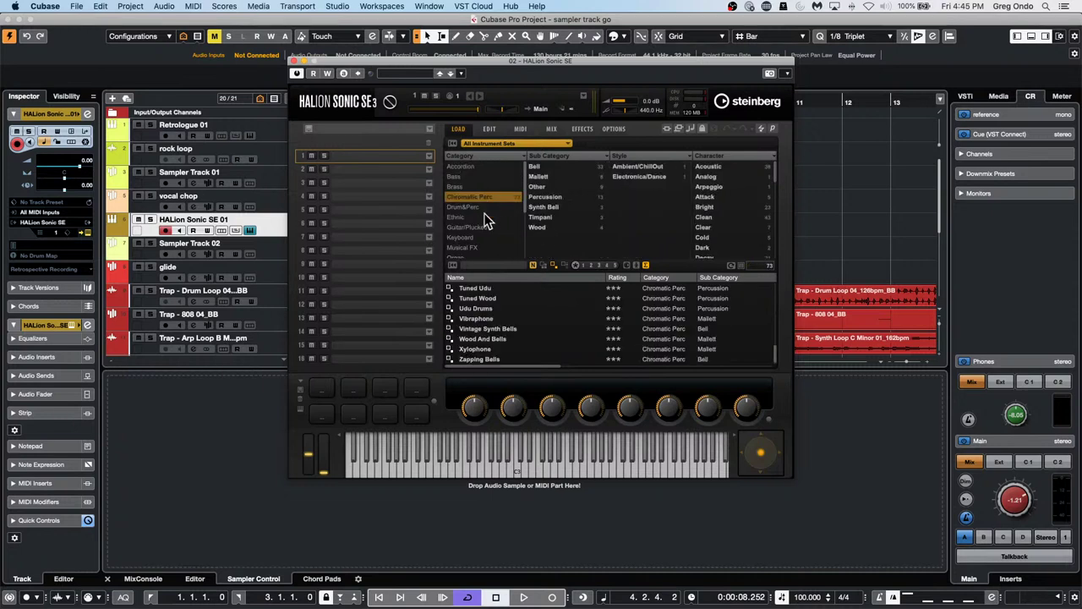
pyautogui.click(487, 318)
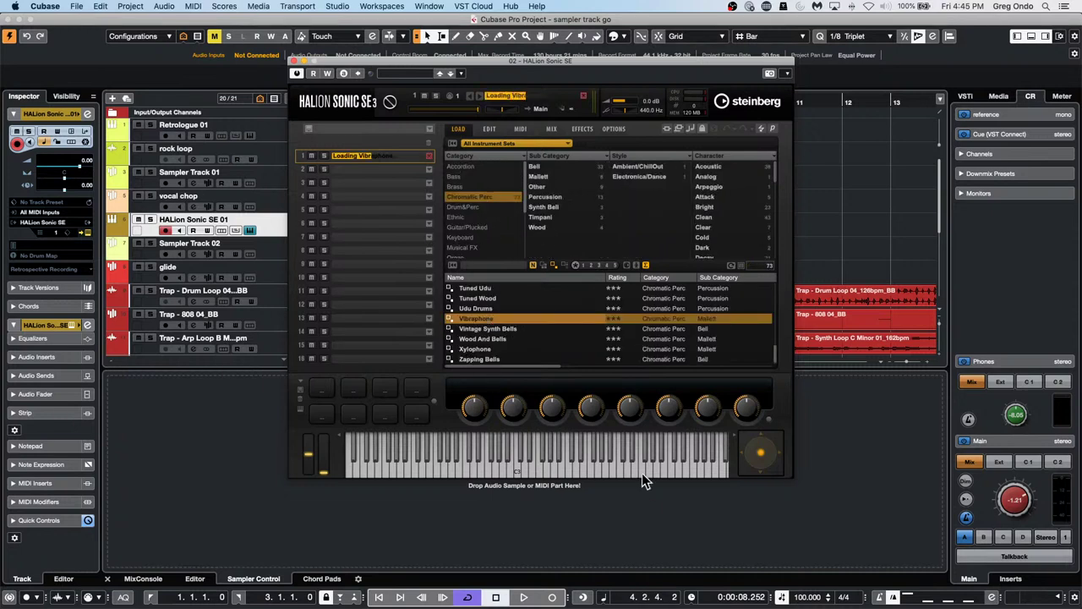
pyautogui.click(564, 470)
pyautogui.click(535, 472)
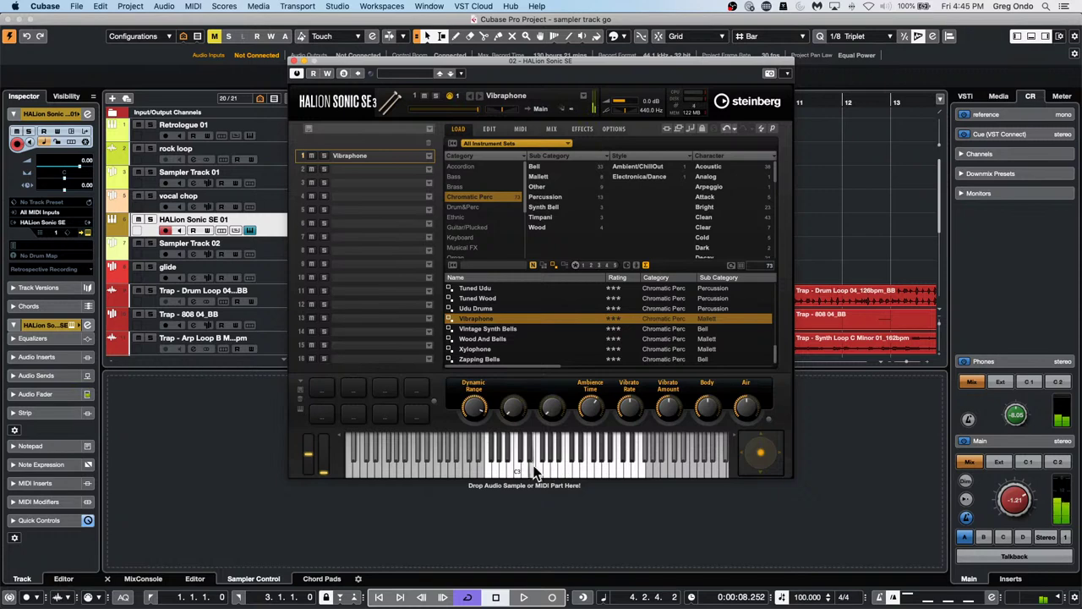
pyautogui.click(529, 471)
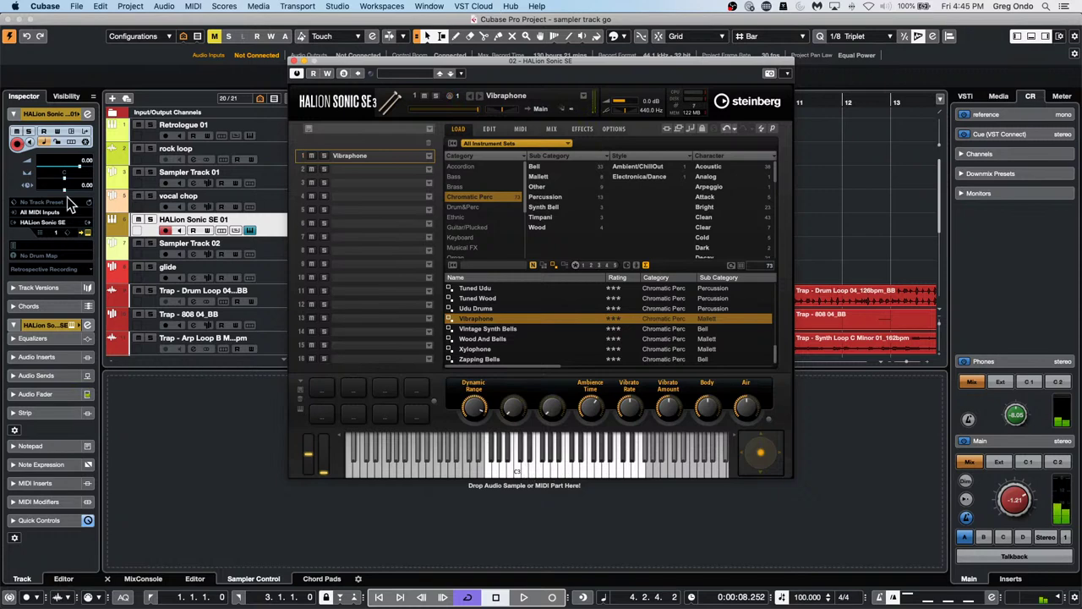
# - Review the MIDI channel and mix settings of the HALion Sonic SE slots, including the output choices for slot 1
pyautogui.click(477, 129)
pyautogui.click(521, 128)
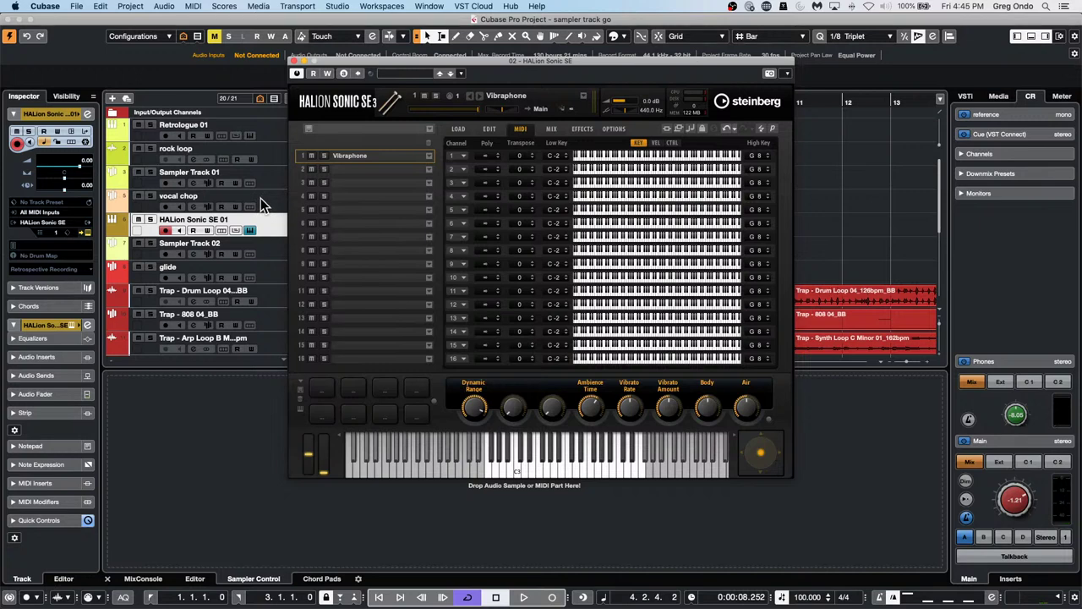
pyautogui.click(553, 129)
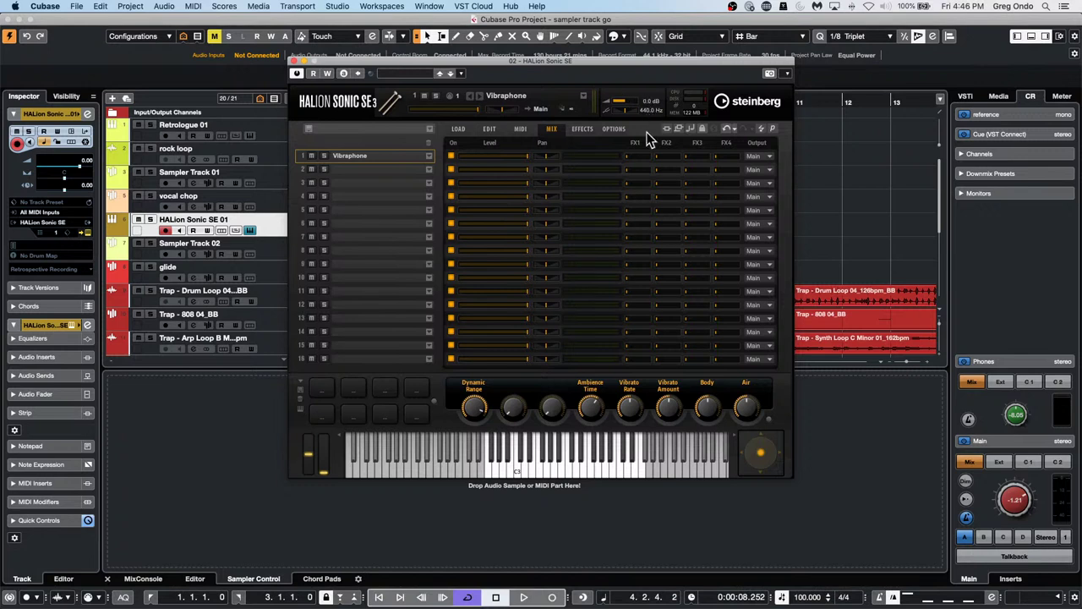
pyautogui.click(761, 157)
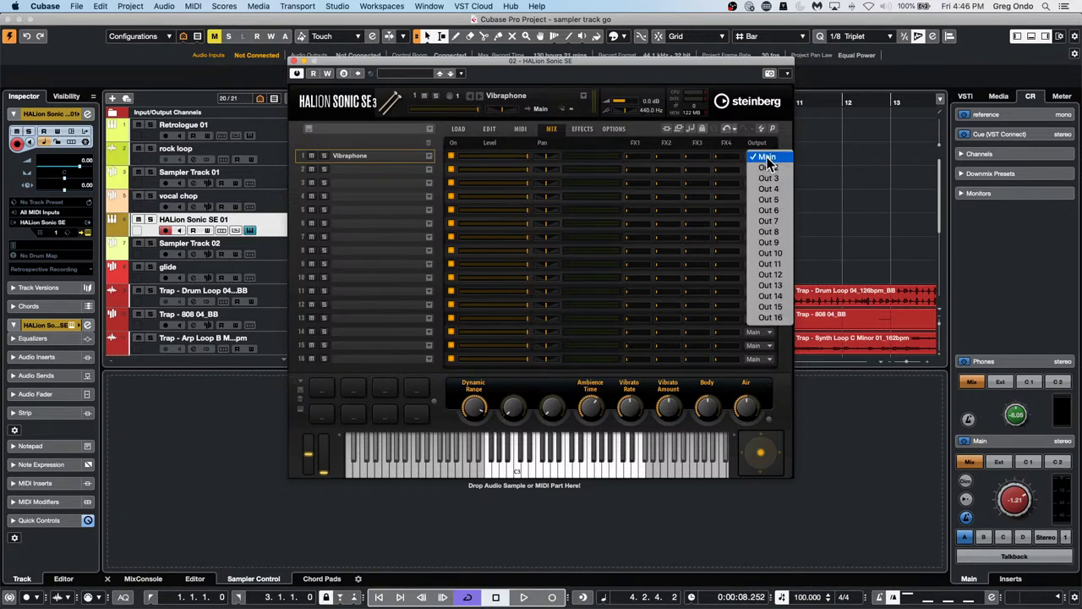
# - Insert the REVerence reverb as the first effect on HALion Sonic SE's AUX FX 1 bus
pyautogui.click(583, 130)
pyautogui.click(584, 129)
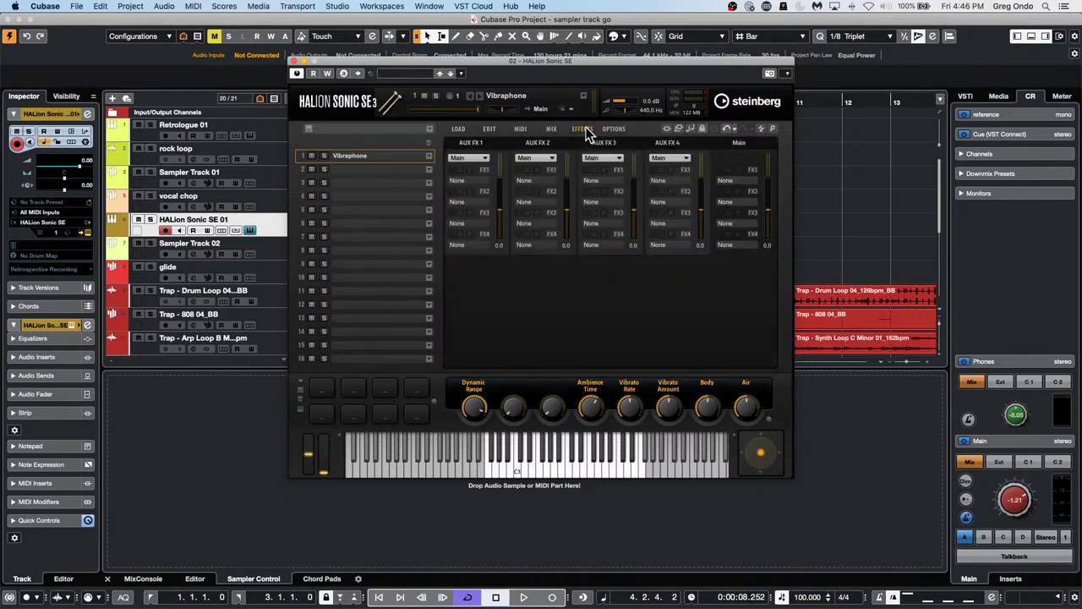
pyautogui.click(485, 183)
pyautogui.click(433, 260)
pyautogui.click(468, 177)
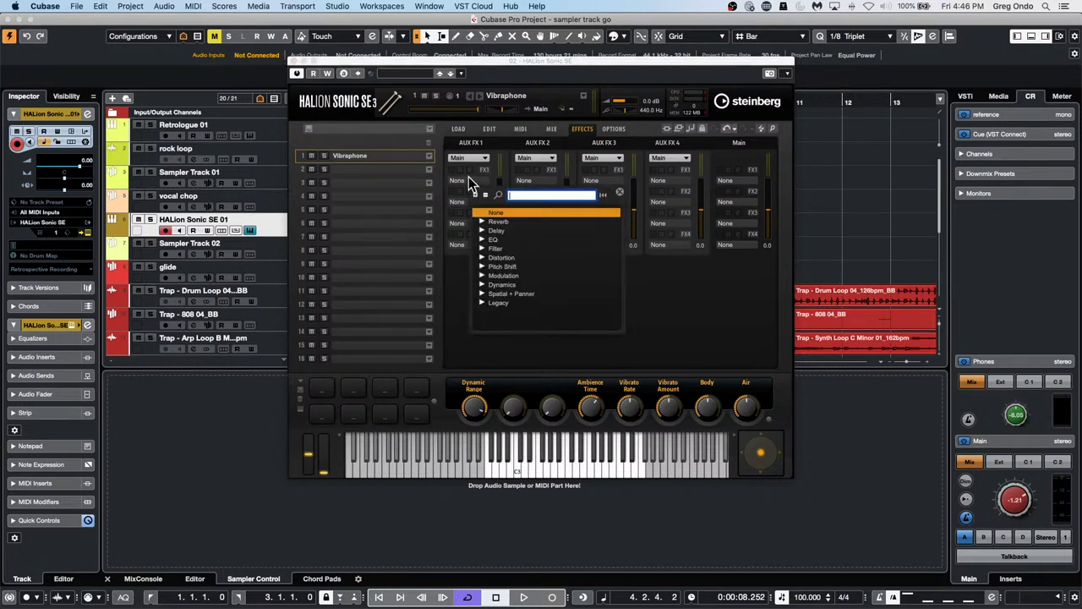
pyautogui.click(486, 222)
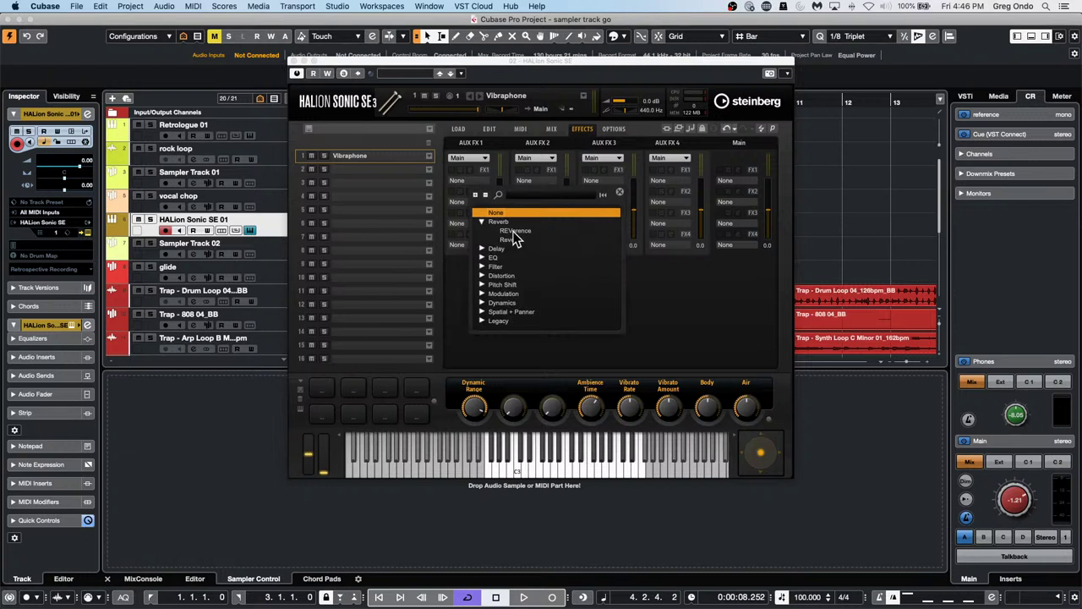
pyautogui.click(514, 231)
# - Insert Multi Delay as the first effect on AUX FX 2 and Chorus on AUX FX 3
pyautogui.click(542, 179)
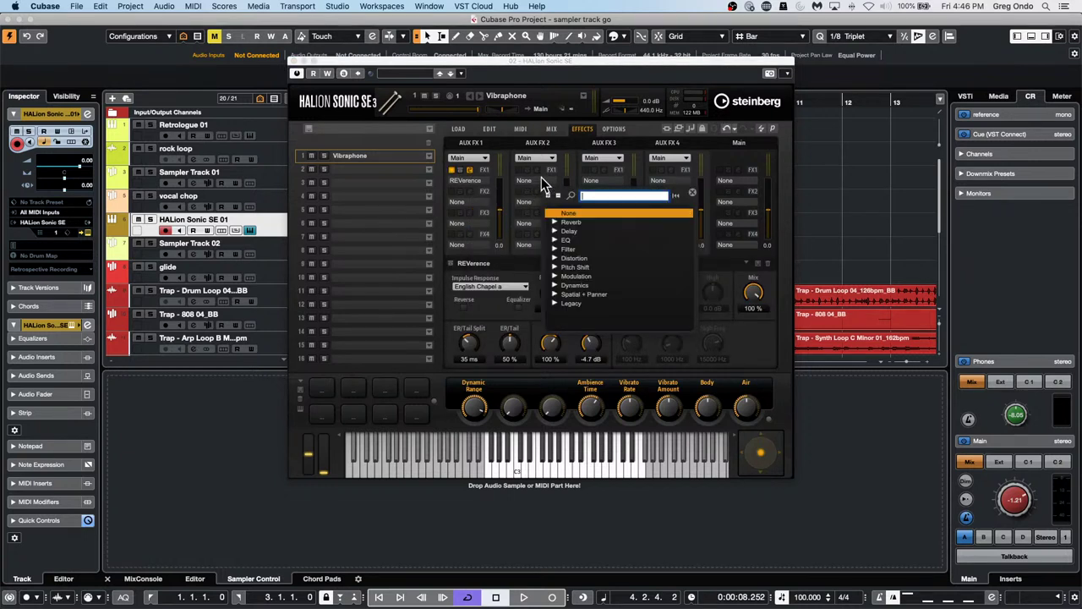
pyautogui.click(564, 232)
pyautogui.click(583, 240)
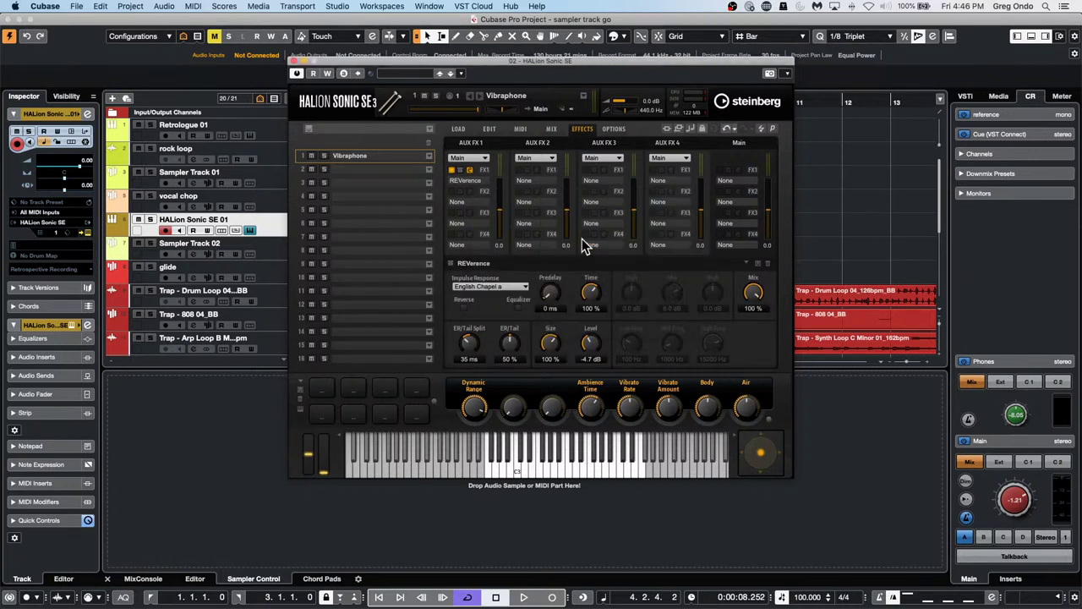
pyautogui.click(600, 179)
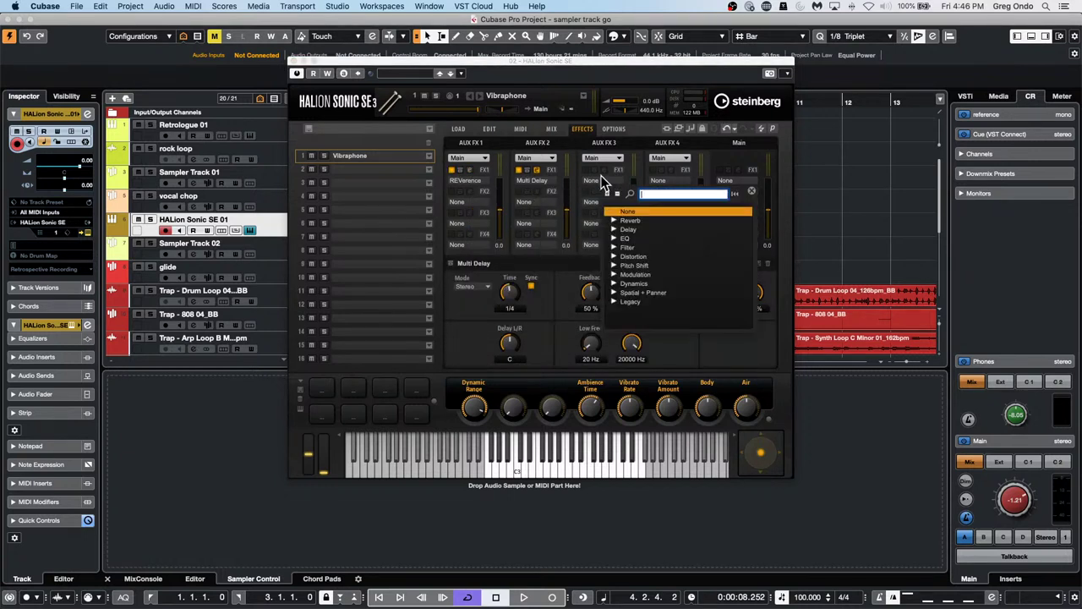
pyautogui.click(614, 276)
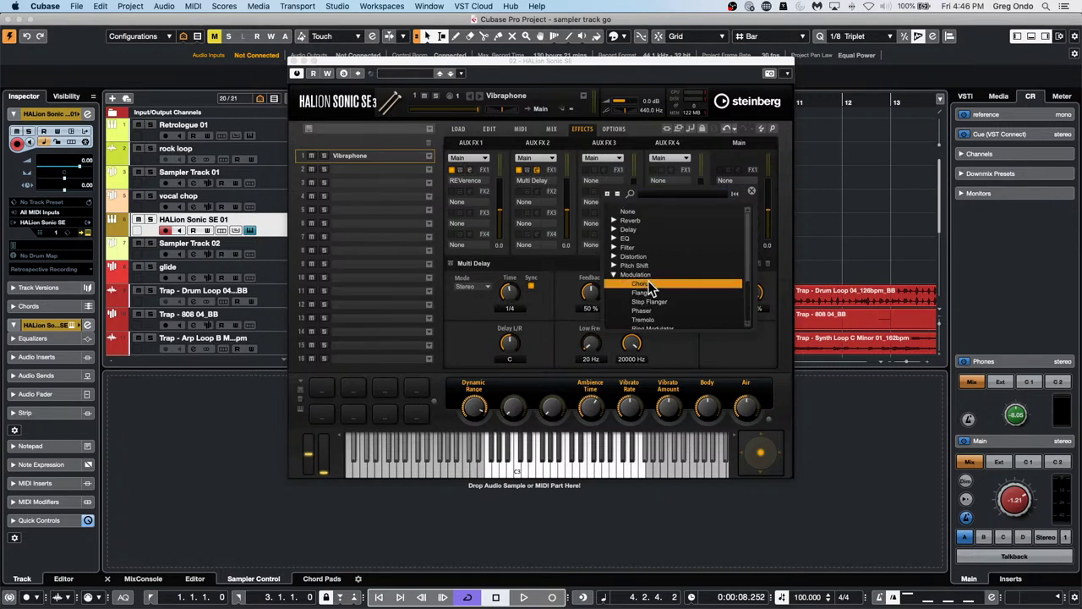
pyautogui.click(647, 285)
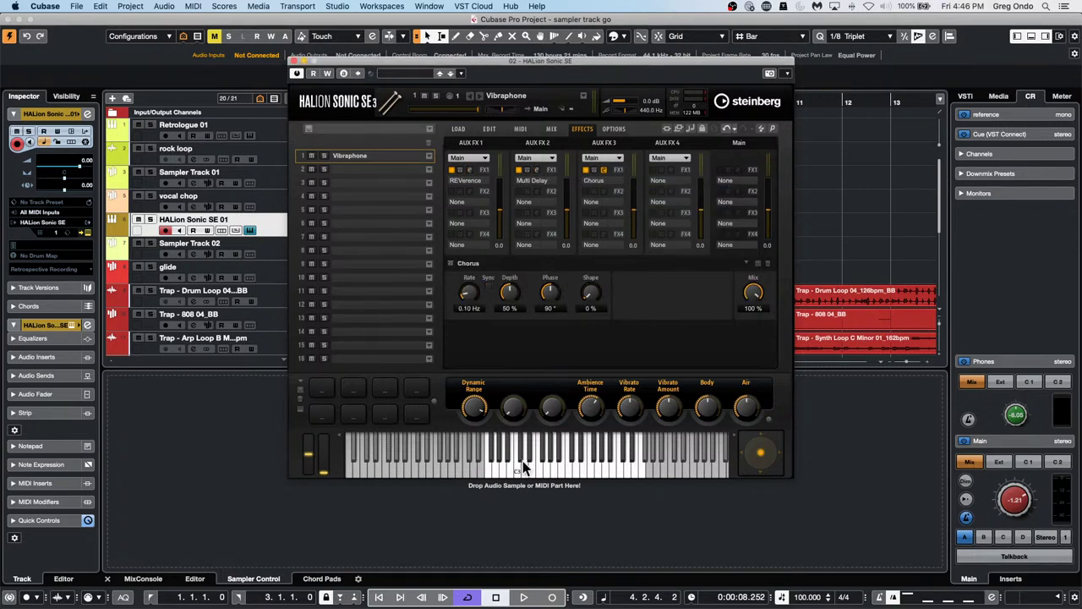
# - Raise the Vibraphone slot's FX1, FX2 and FX3 sends to about 0 dB each, auditioning notes along the way
pyautogui.click(551, 130)
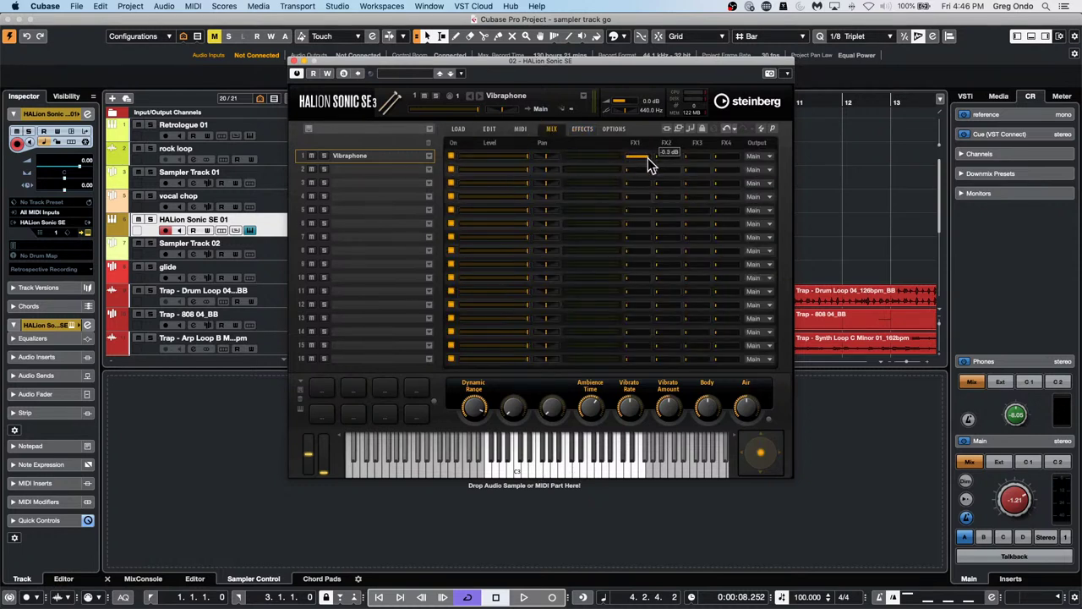
pyautogui.click(564, 465)
pyautogui.moveTo(669, 156); pyautogui.dragTo(683, 158)
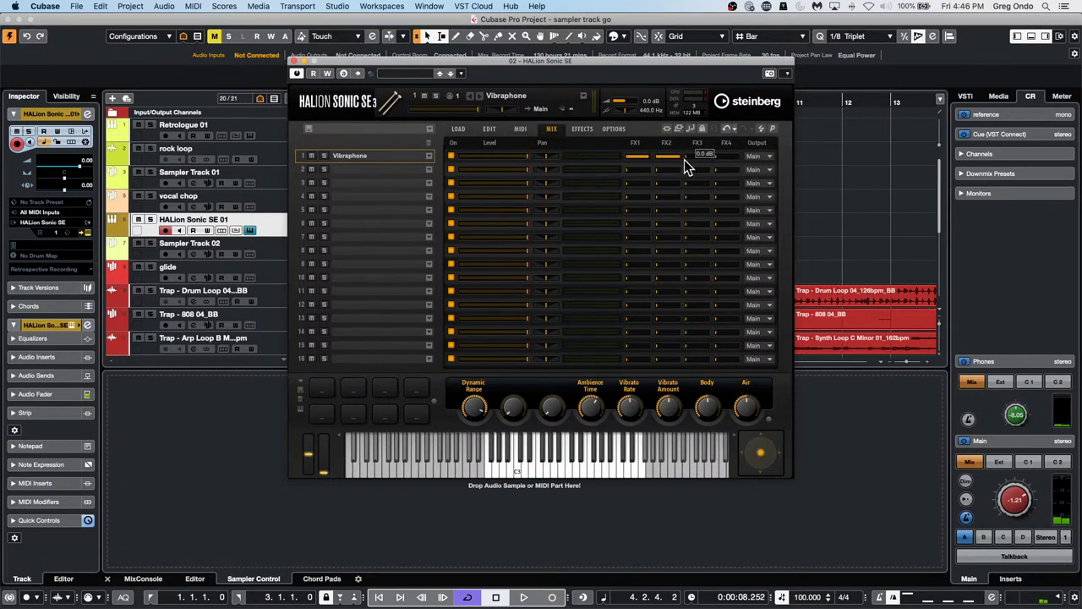
pyautogui.click(589, 469)
pyautogui.moveTo(701, 157); pyautogui.dragTo(713, 156)
pyautogui.click(616, 475)
pyautogui.click(516, 472)
pyautogui.rightClick(274, 226)
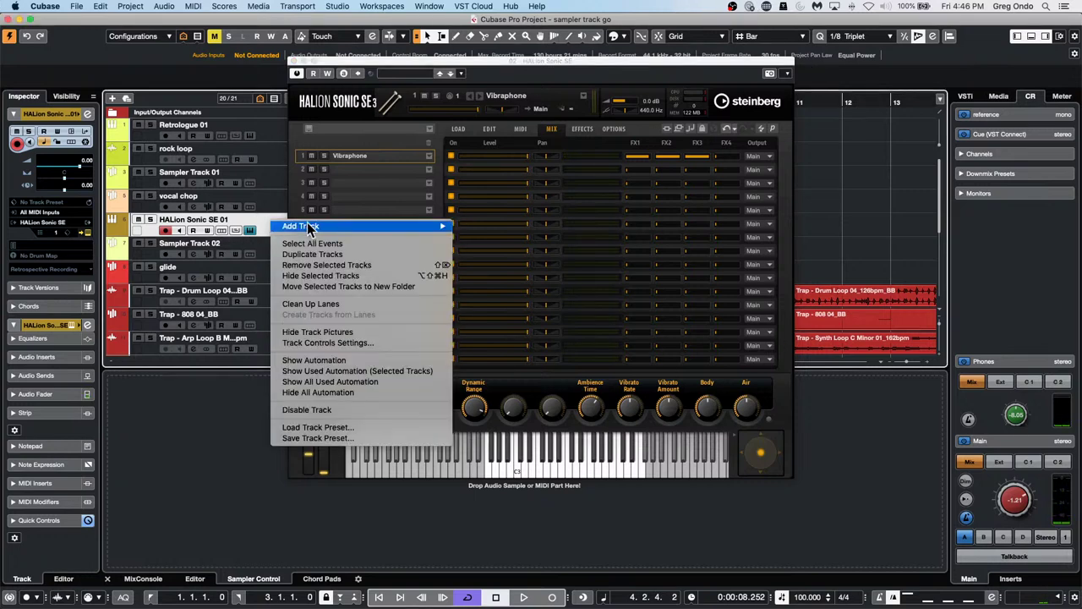
pyautogui.moveTo(309, 227)
pyautogui.press('Escape')
pyautogui.press('Escape')
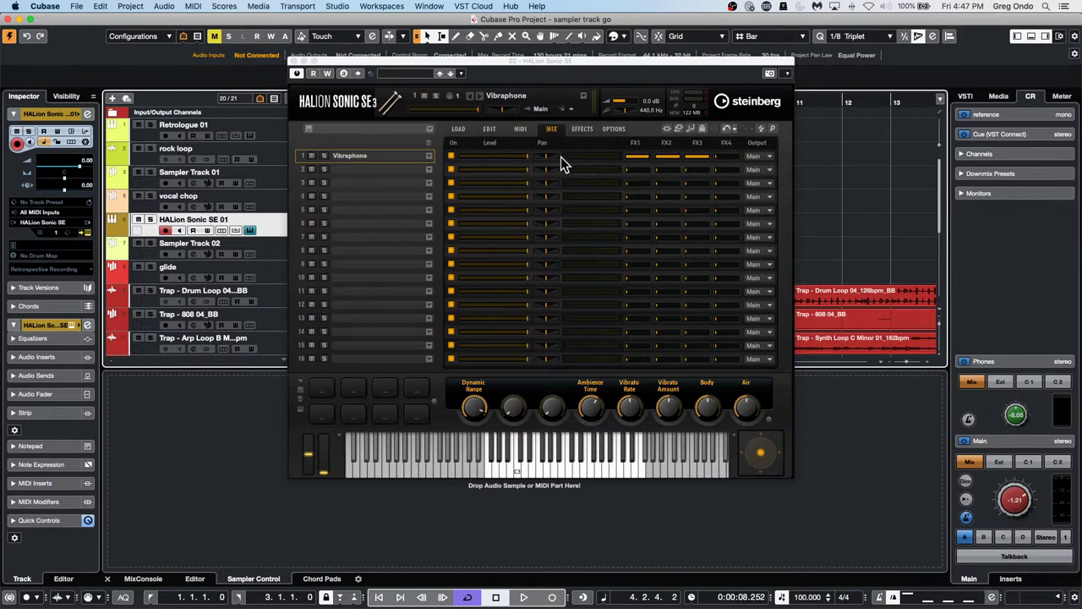
# - Pan the Vibraphone slot toward the left and replace the instrument window with the HALion Sonic SE 01 channel settings
pyautogui.moveTo(546, 158); pyautogui.dragTo(547, 157)
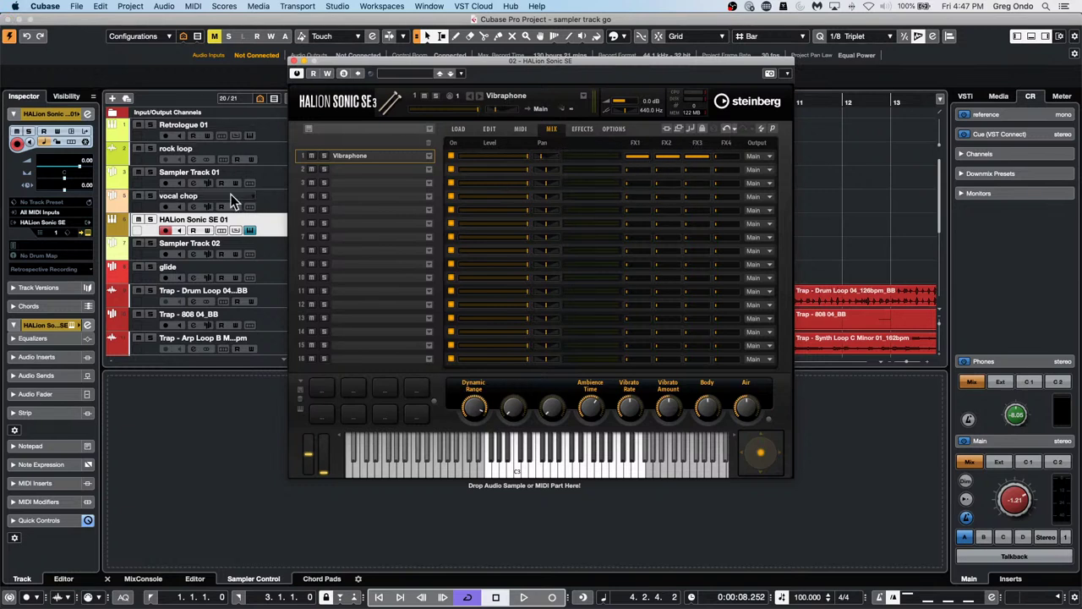
pyautogui.click(277, 223)
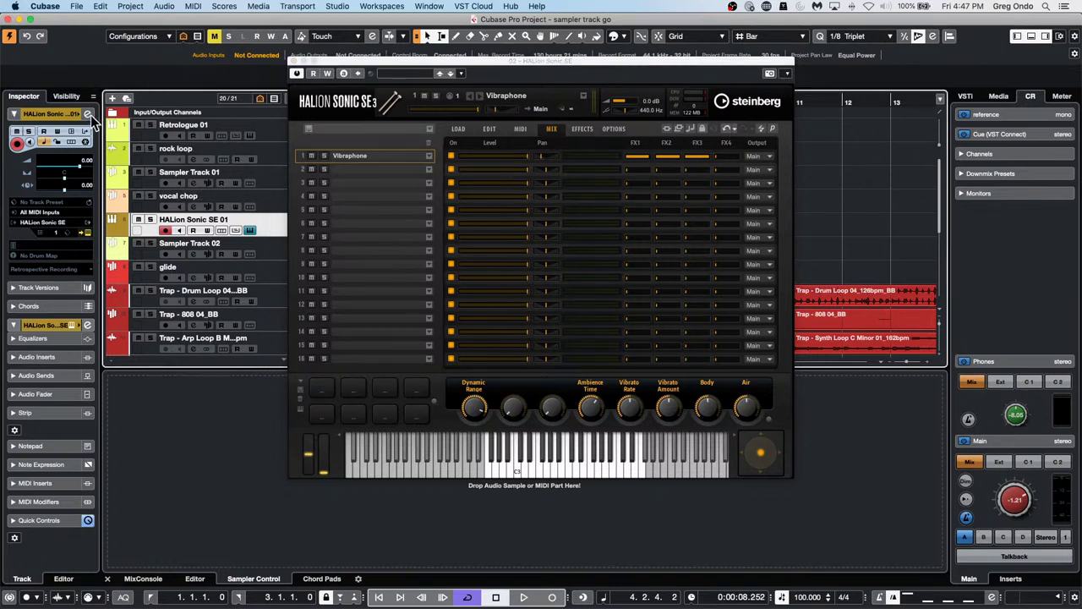
pyautogui.click(87, 113)
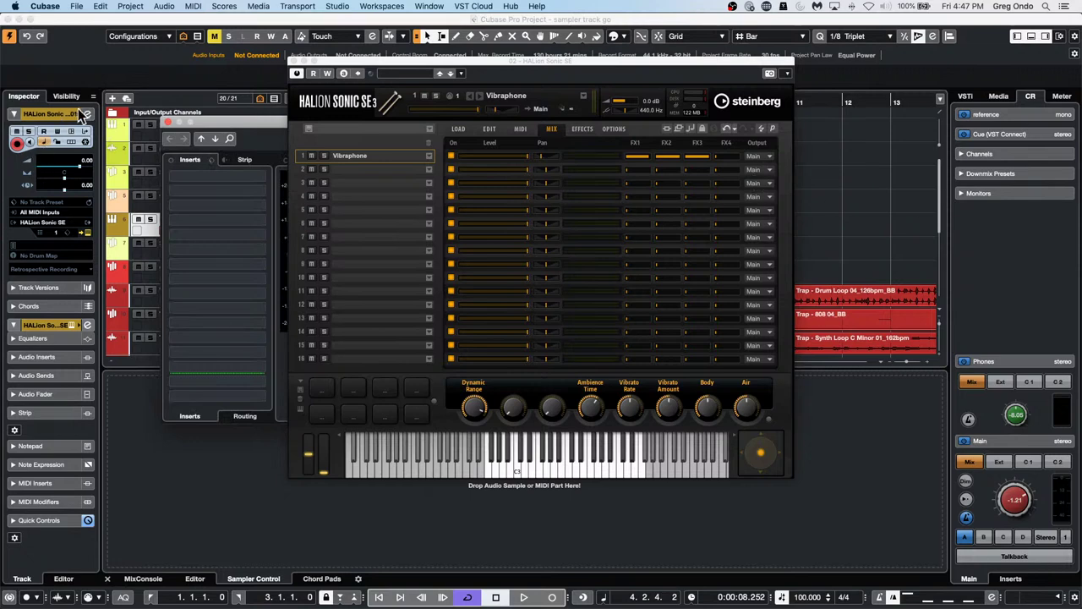
pyautogui.click(294, 62)
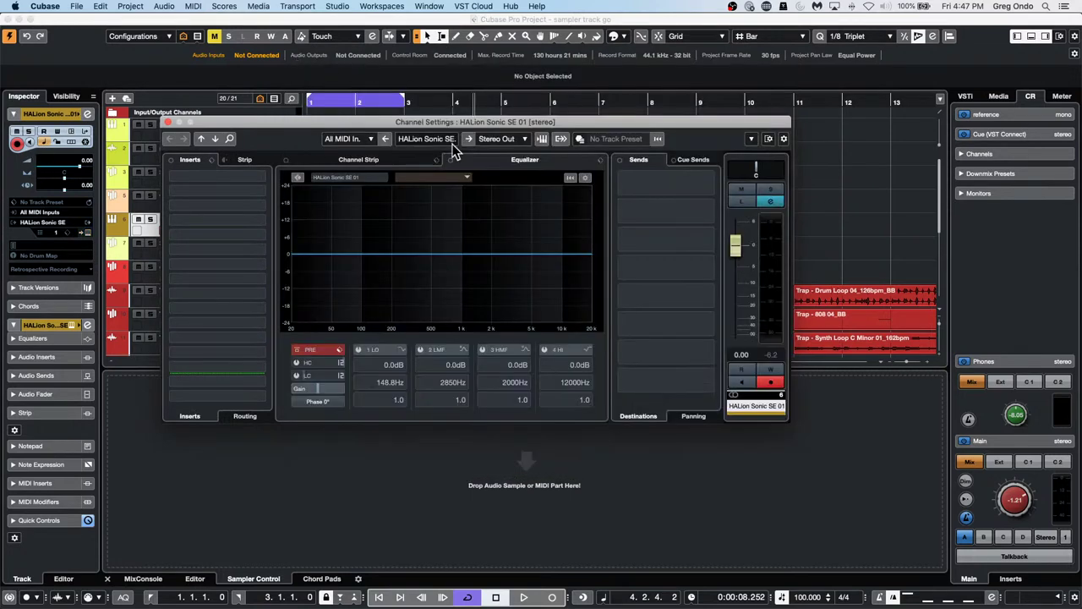
# - Add a stereo FX channel with the Flanger effect, routed to Stereo Out, to the first send of HALion Sonic SE 01
pyautogui.rightClick(683, 176)
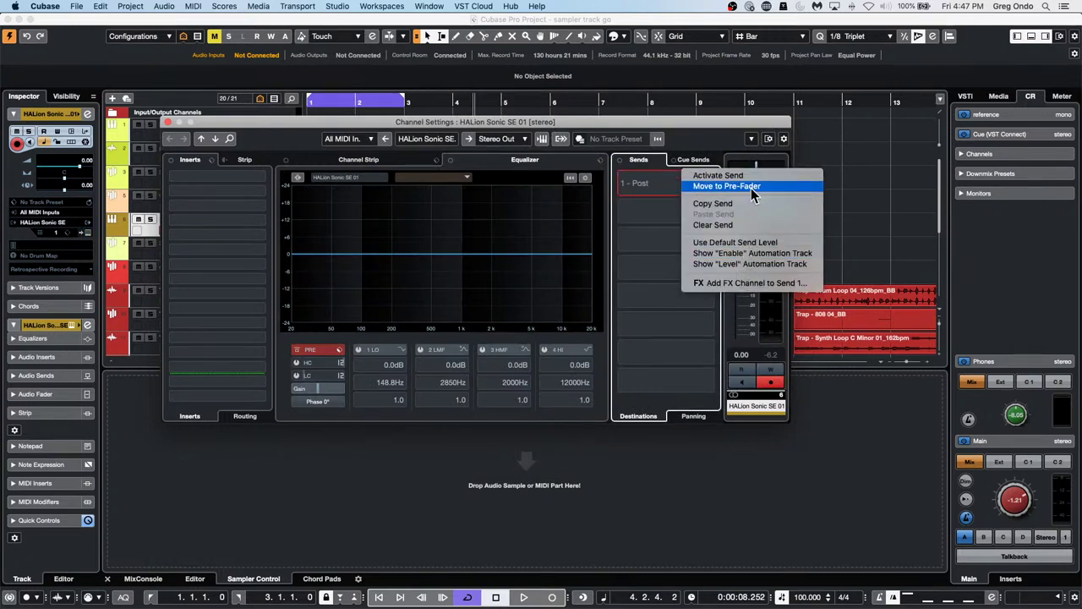
pyautogui.click(729, 282)
pyautogui.click(587, 194)
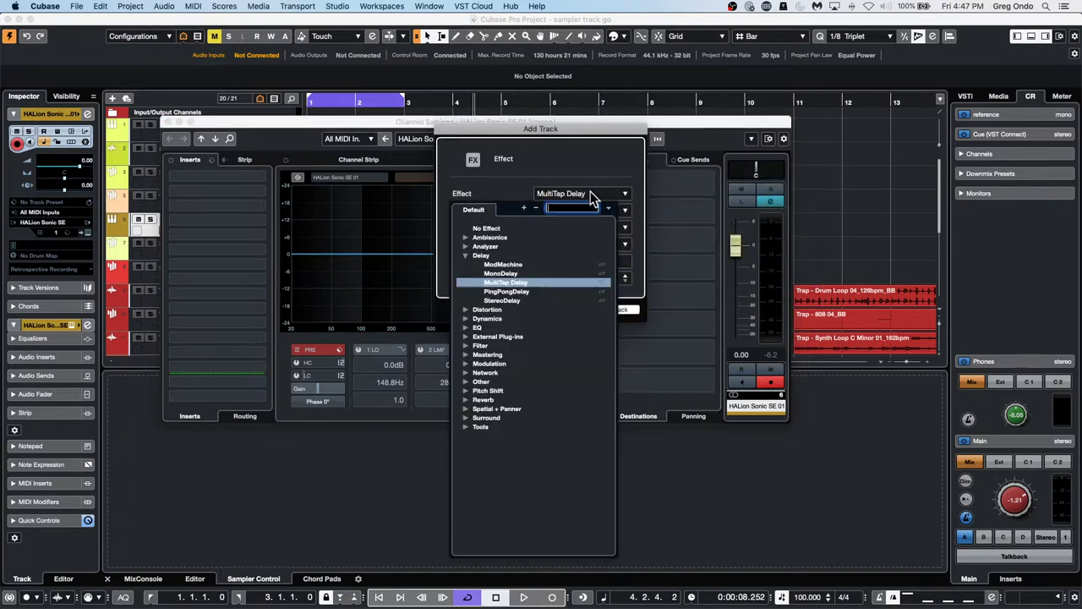
pyautogui.click(466, 363)
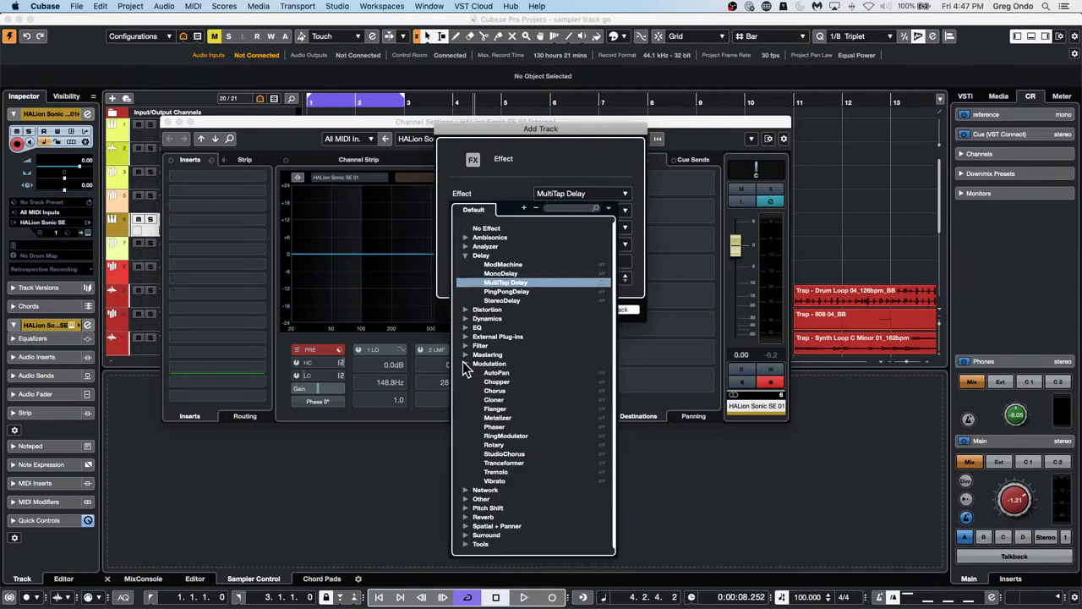
pyautogui.click(505, 409)
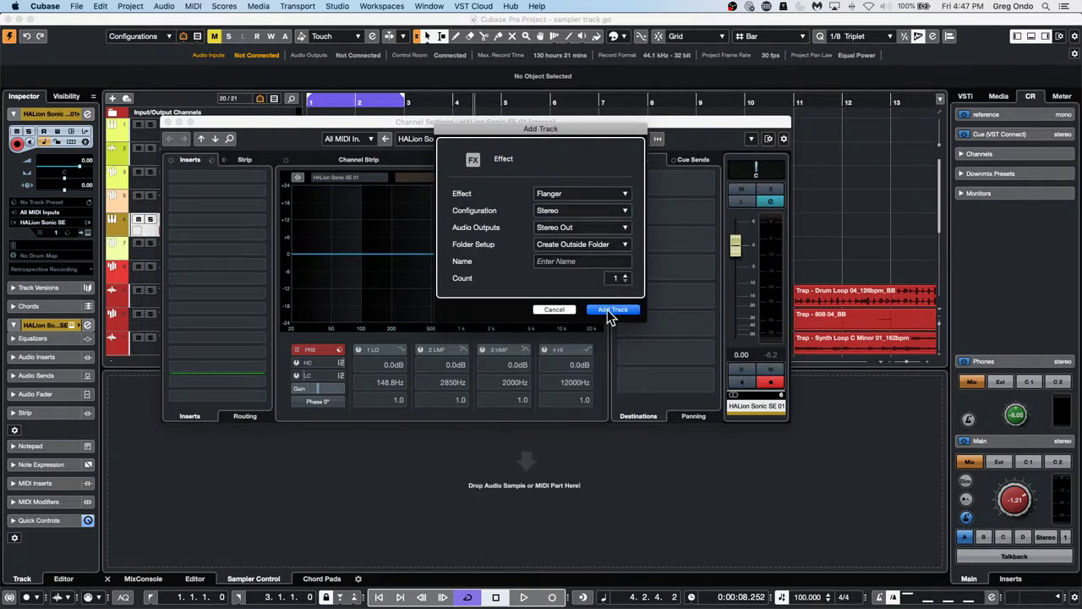
pyautogui.click(610, 313)
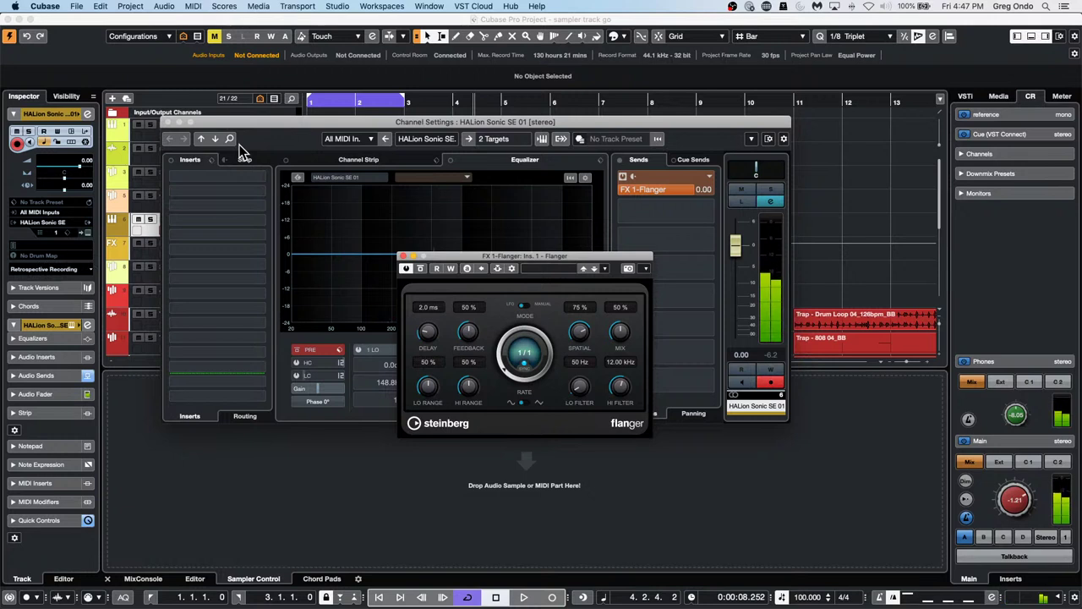
# - Pan the Flanger send to L75, and close the Flanger and channel settings windows
pyautogui.click(686, 410)
pyautogui.moveTo(658, 182); pyautogui.dragTo(631, 182)
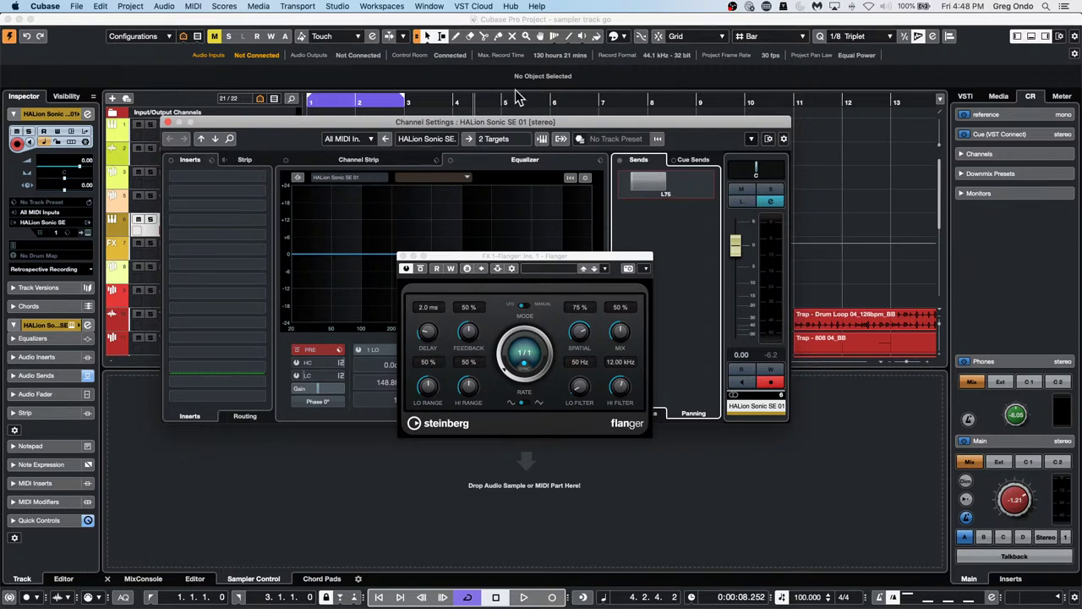
pyautogui.click(403, 256)
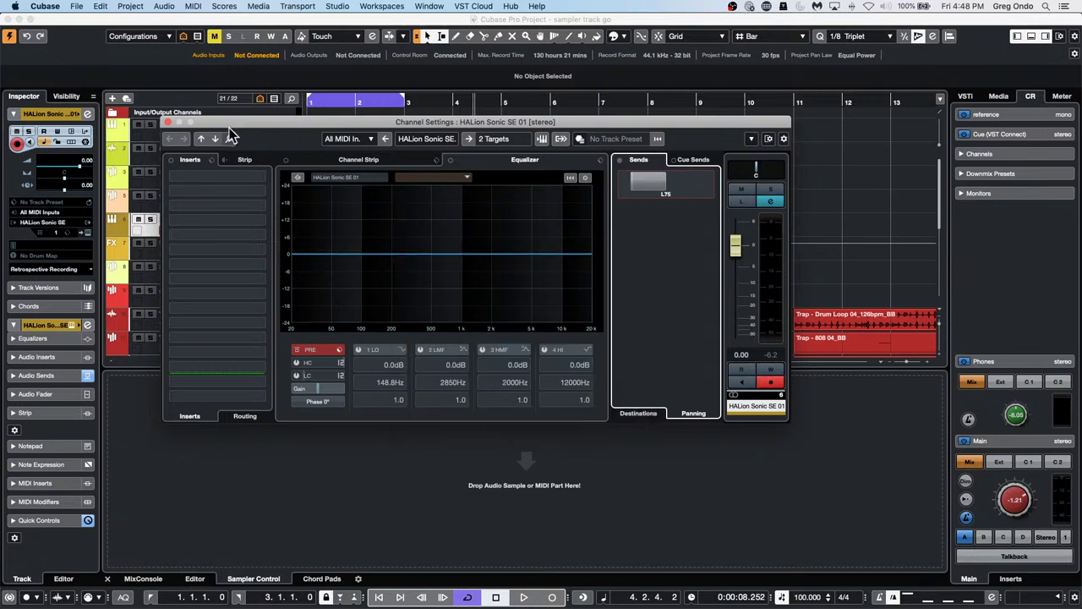
pyautogui.click(168, 123)
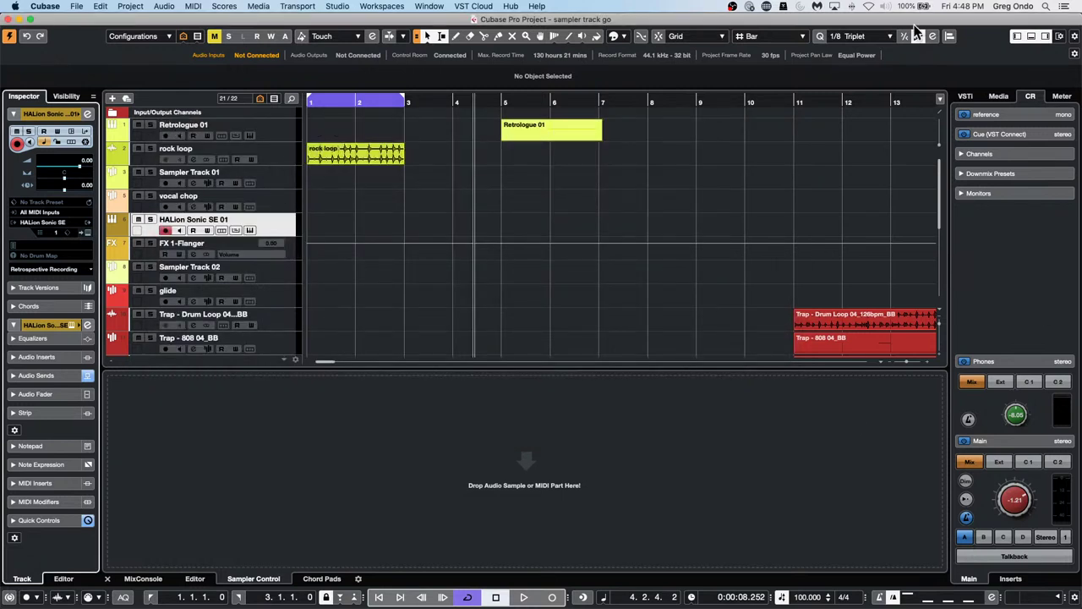
# - Select the rock loop track and list the audio track presets in the media browser
pyautogui.click(268, 165)
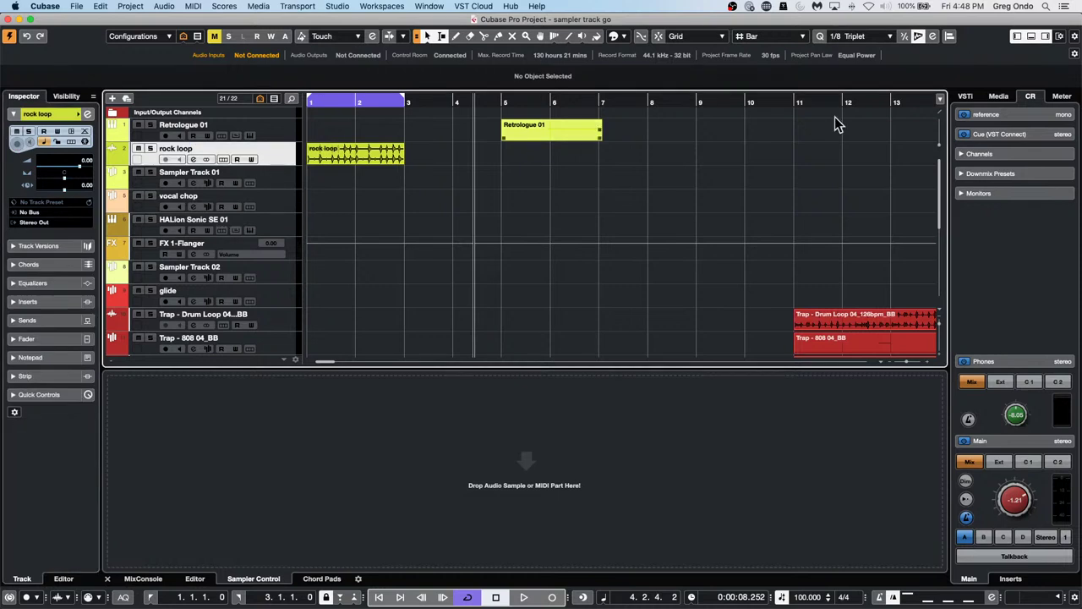
pyautogui.click(998, 98)
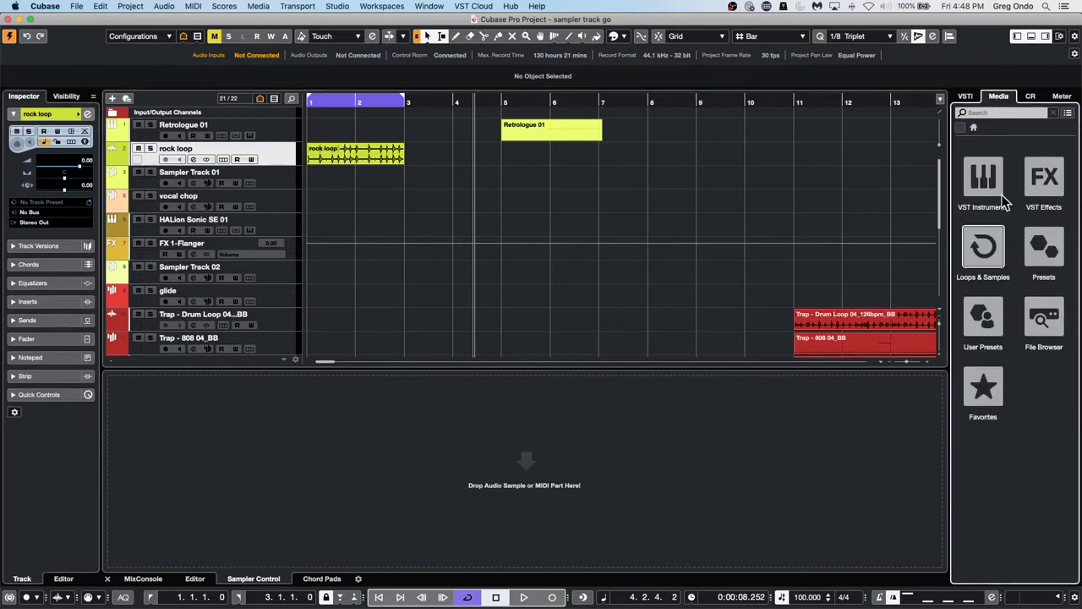
pyautogui.click(1045, 252)
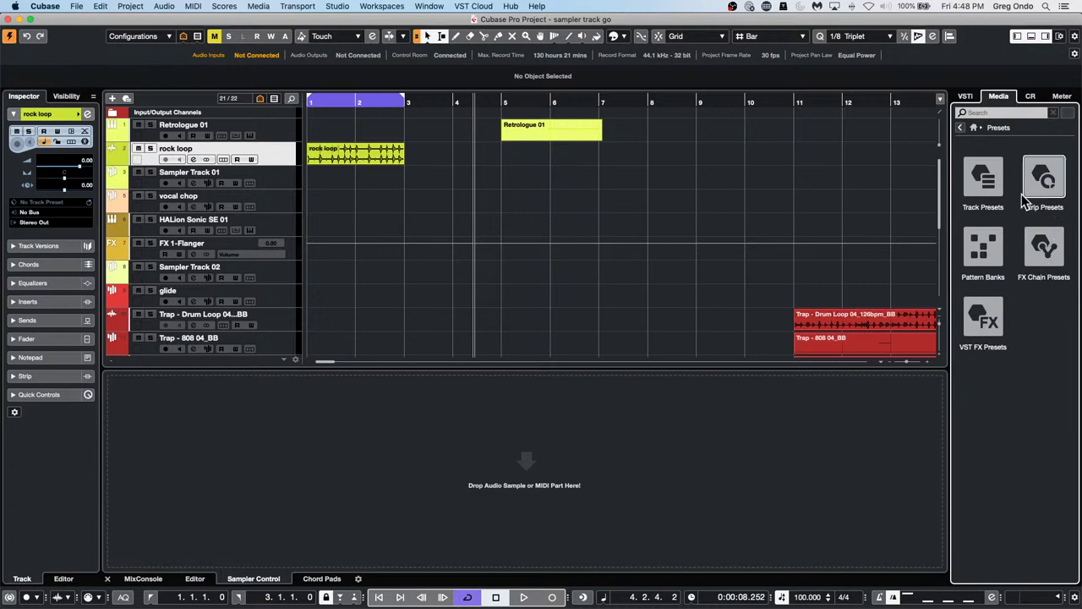
pyautogui.click(978, 175)
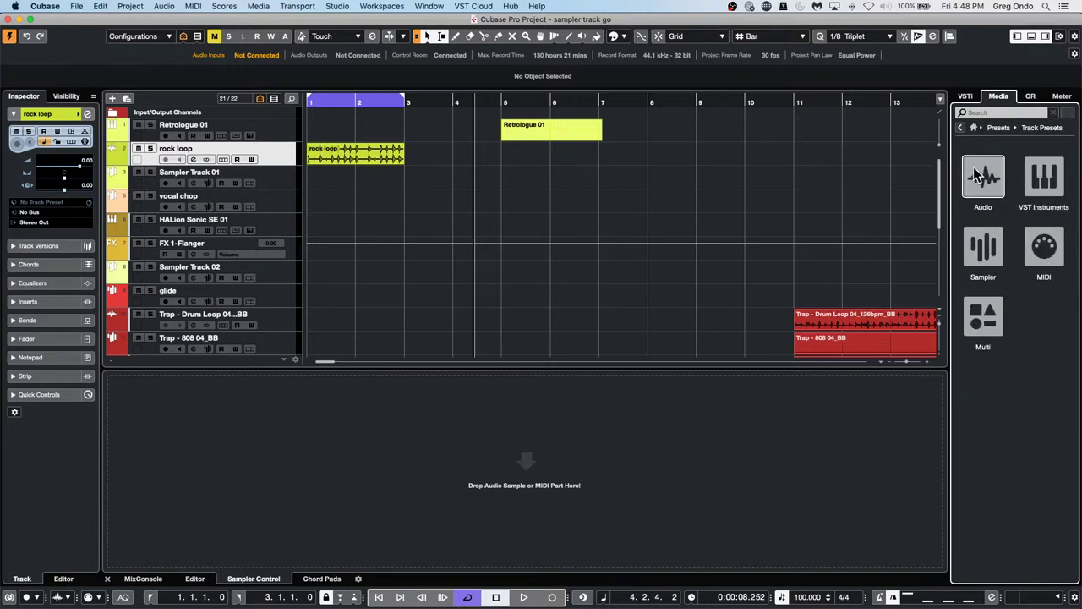
pyautogui.click(975, 174)
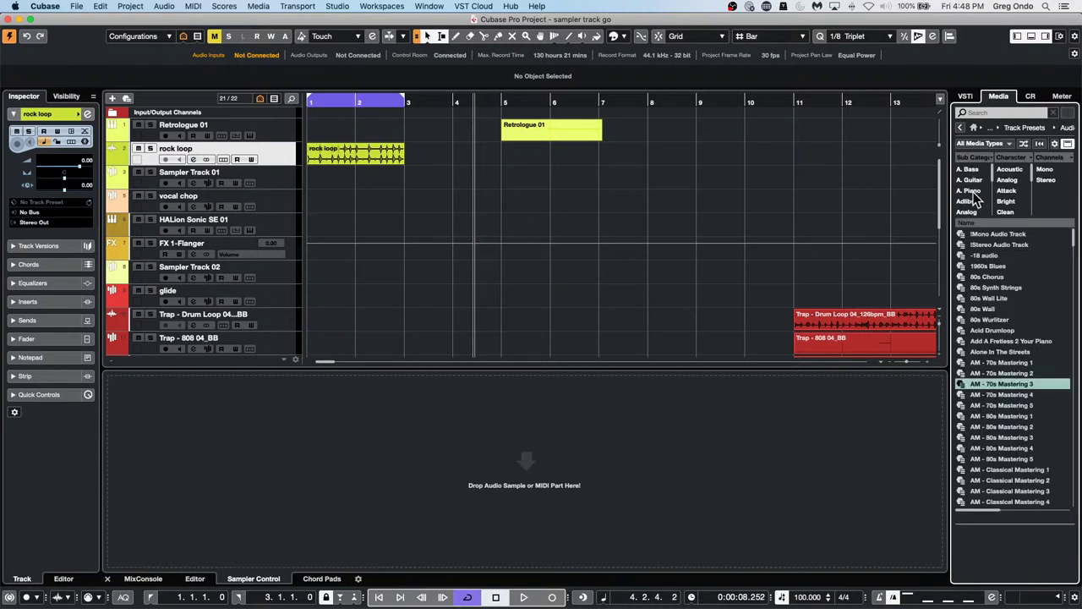
pyautogui.scroll(-1, 972, 190)
# - Expand the rock loop track's inserts and open its channel settings window
pyautogui.click(42, 301)
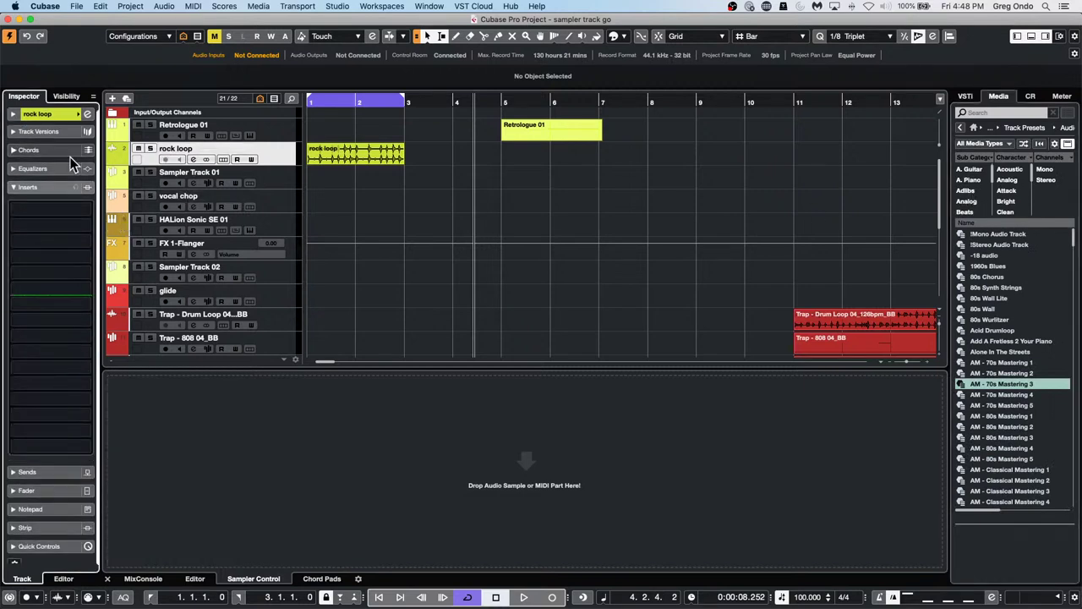
pyautogui.click(87, 114)
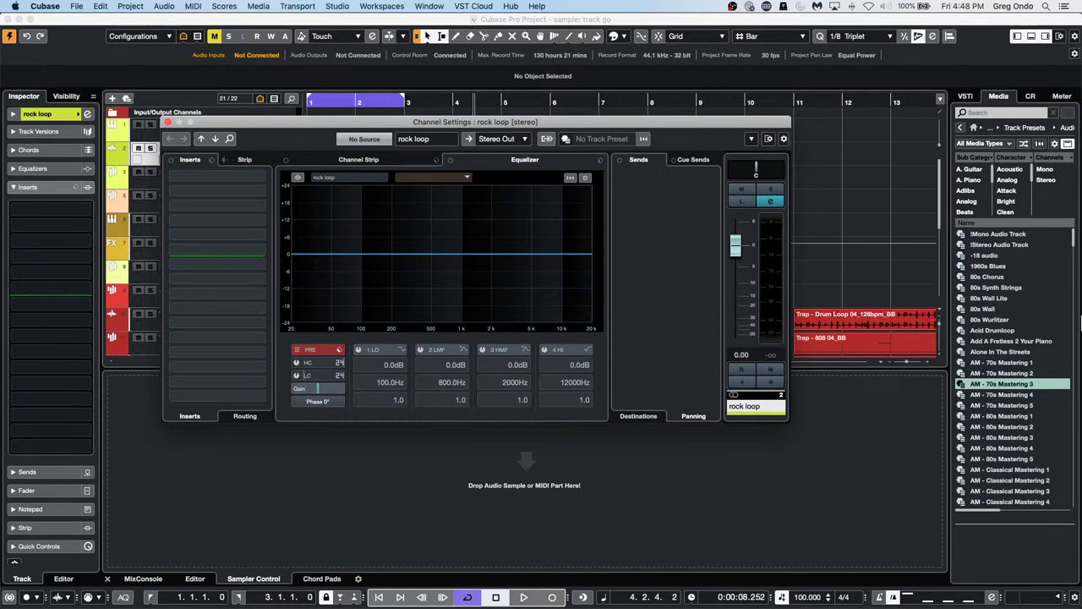
pyautogui.click(978, 387)
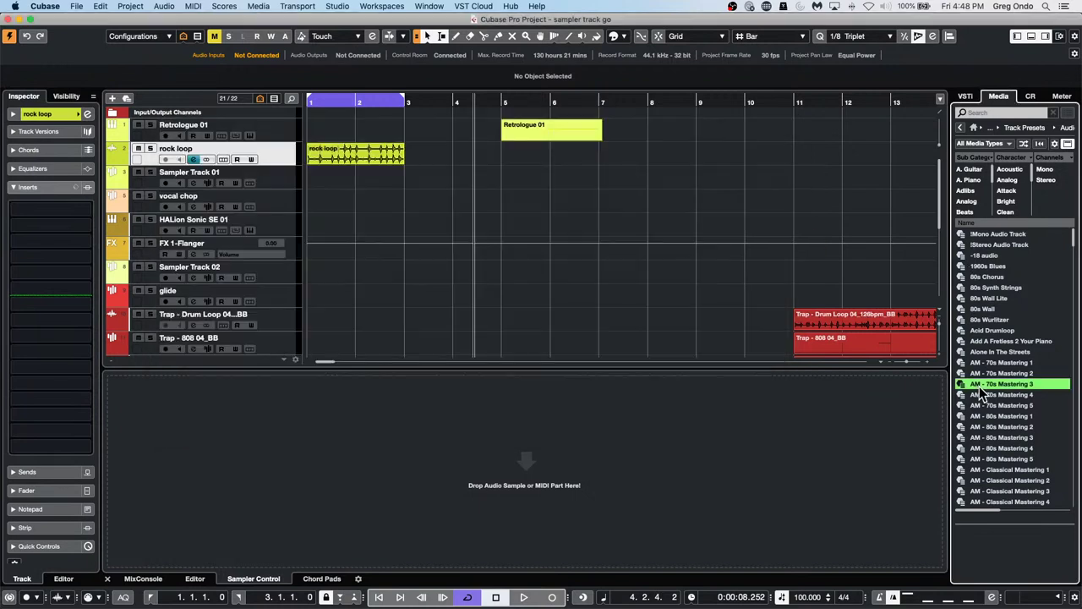
pyautogui.click(87, 114)
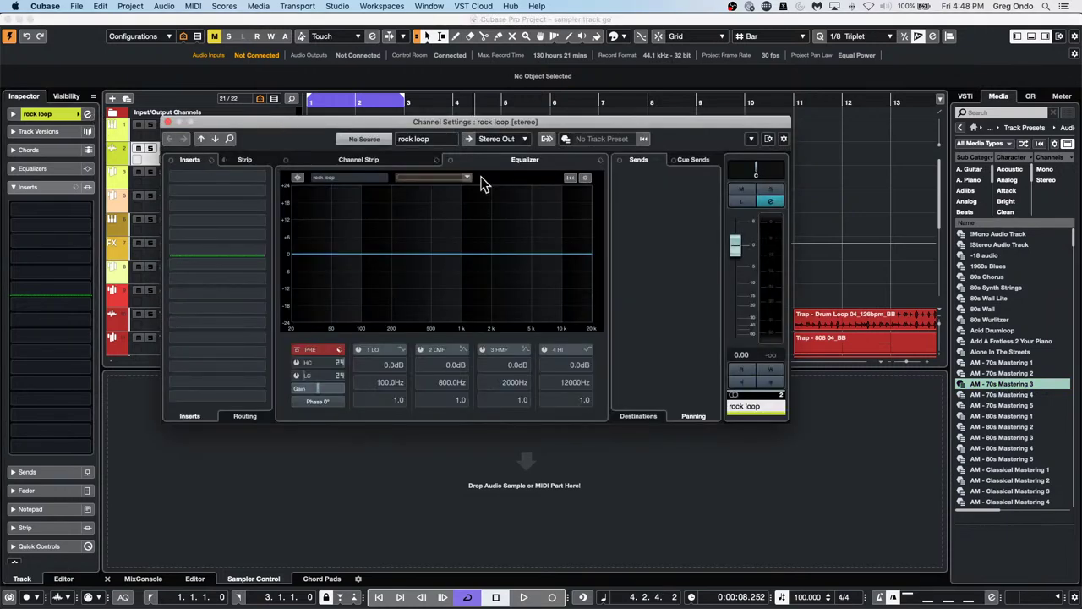
pyautogui.rightClick(513, 183)
pyautogui.click(724, 135)
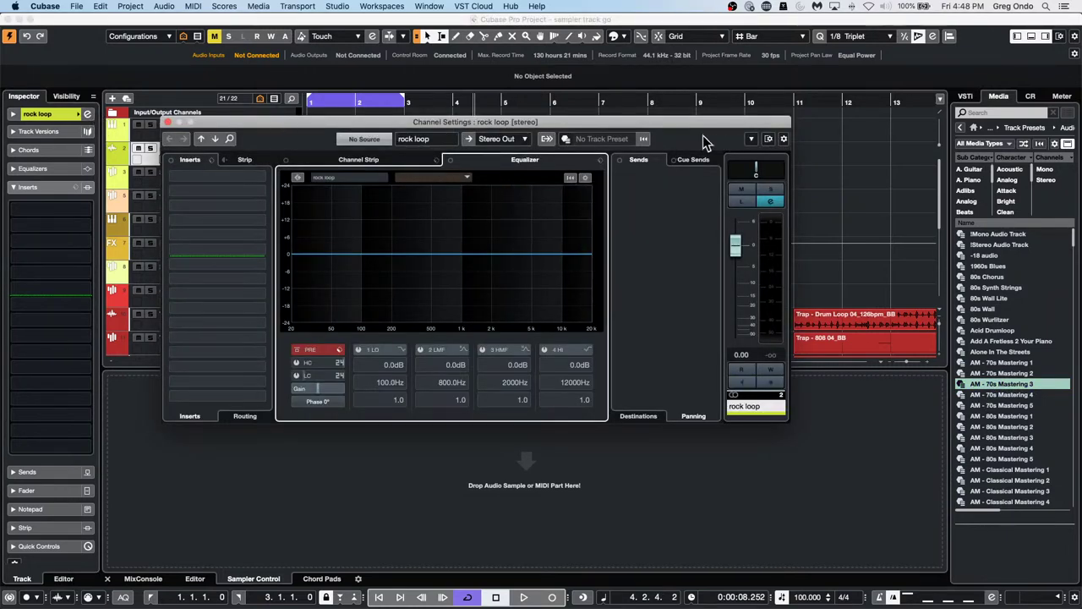
pyautogui.rightClick(676, 135)
pyautogui.click(725, 142)
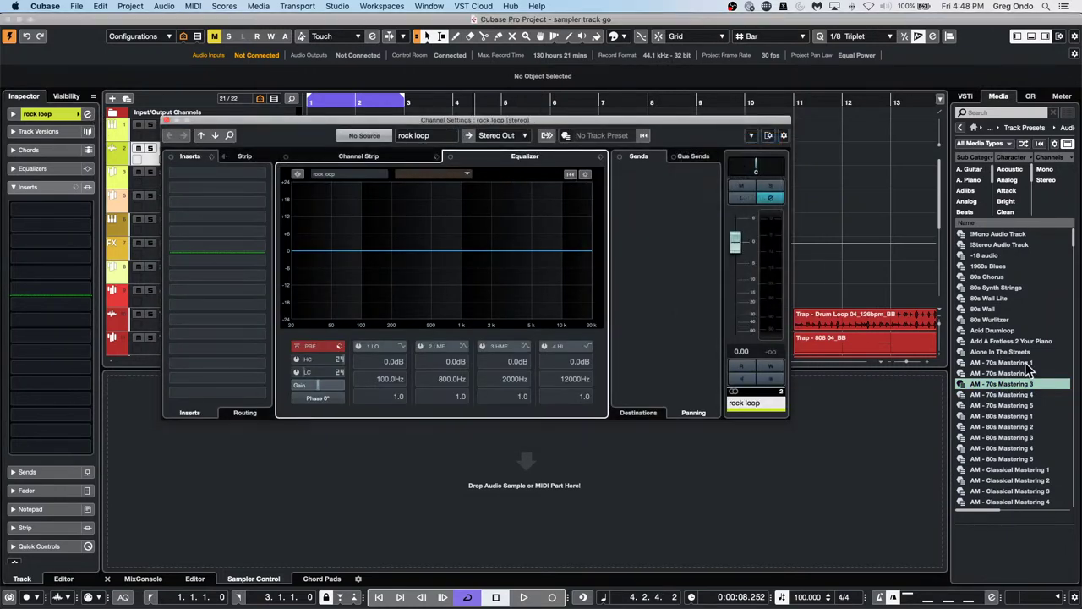
# - Create a new track above rock loop from the AM - 70s Mastering 3 preset and move the channel settings window off the track list
pyautogui.moveTo(1005, 391); pyautogui.dragTo(139, 151)
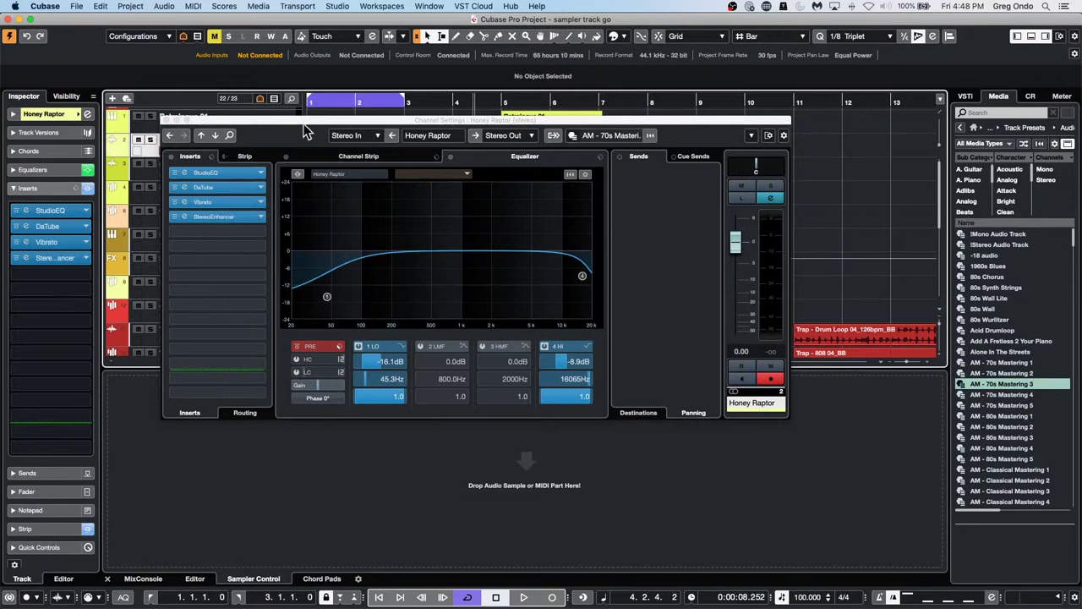
pyautogui.moveTo(706, 125); pyautogui.dragTo(794, 388)
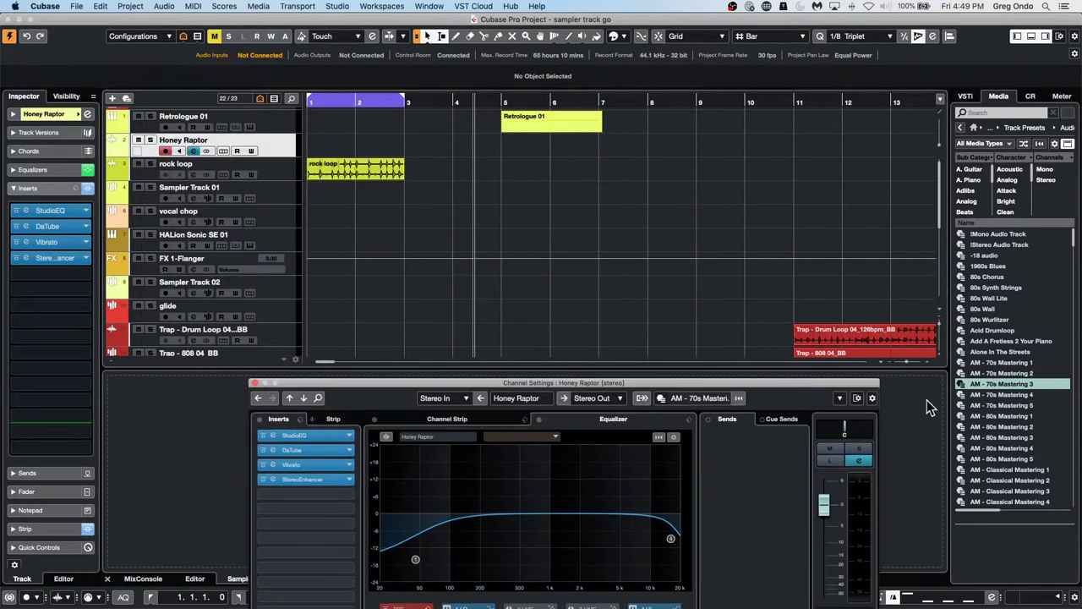
# - Apply the AM - 80s Mastering 3 track preset to the rock loop track and show that track's channel settings
pyautogui.moveTo(1012, 446); pyautogui.dragTo(244, 189)
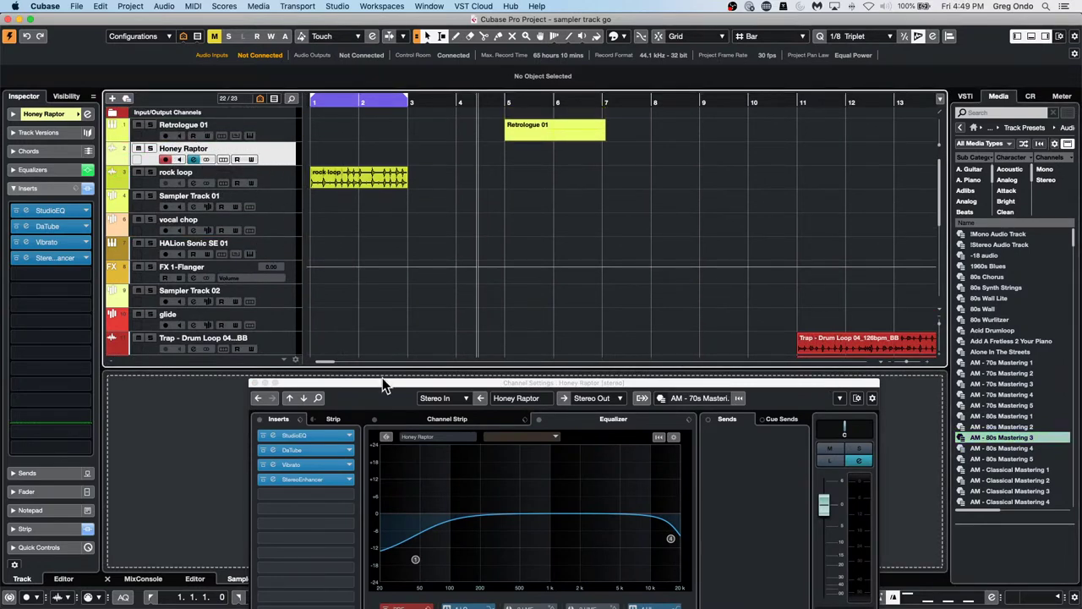
pyautogui.moveTo(379, 381); pyautogui.dragTo(394, 274)
pyautogui.click(290, 177)
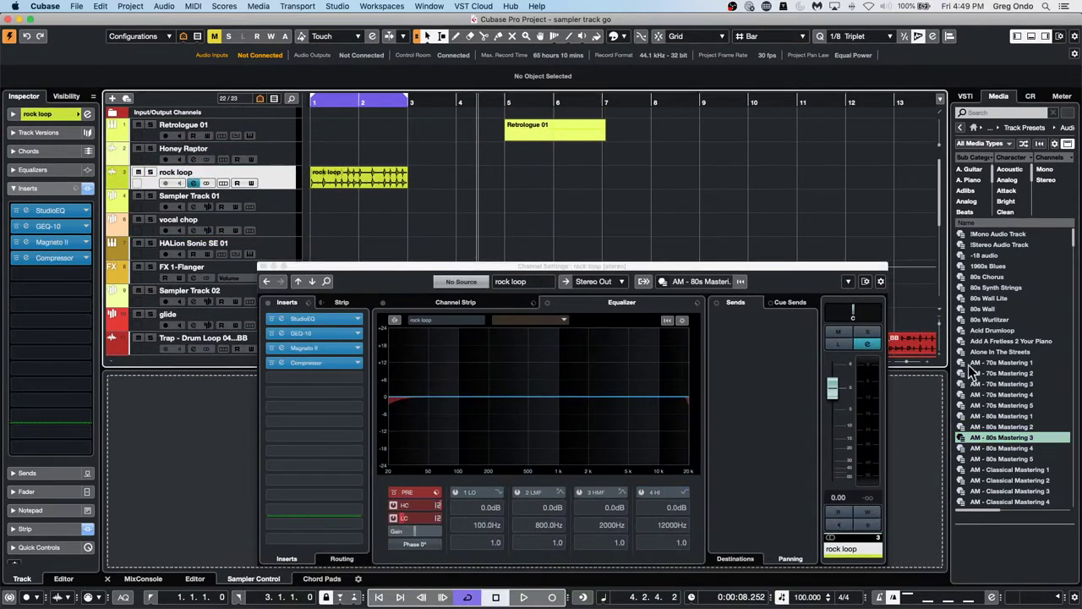
# - Try the AM - Classical Mastering 1 and -18 audio track presets on the rock loop track
pyautogui.moveTo(981, 469); pyautogui.dragTo(270, 183)
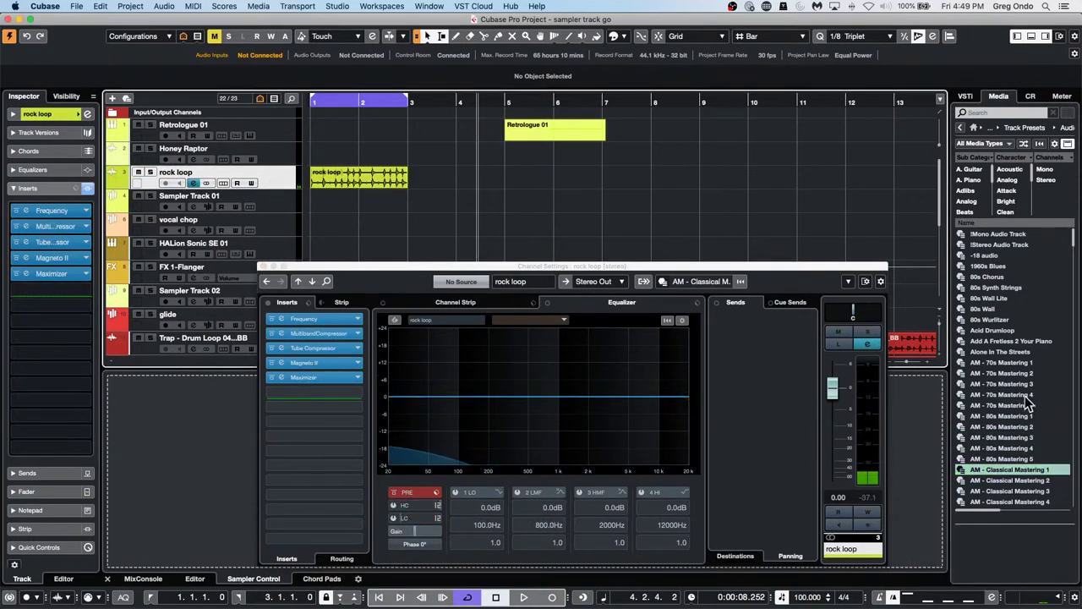
pyautogui.click(1006, 416)
pyautogui.moveTo(1006, 416); pyautogui.dragTo(265, 187)
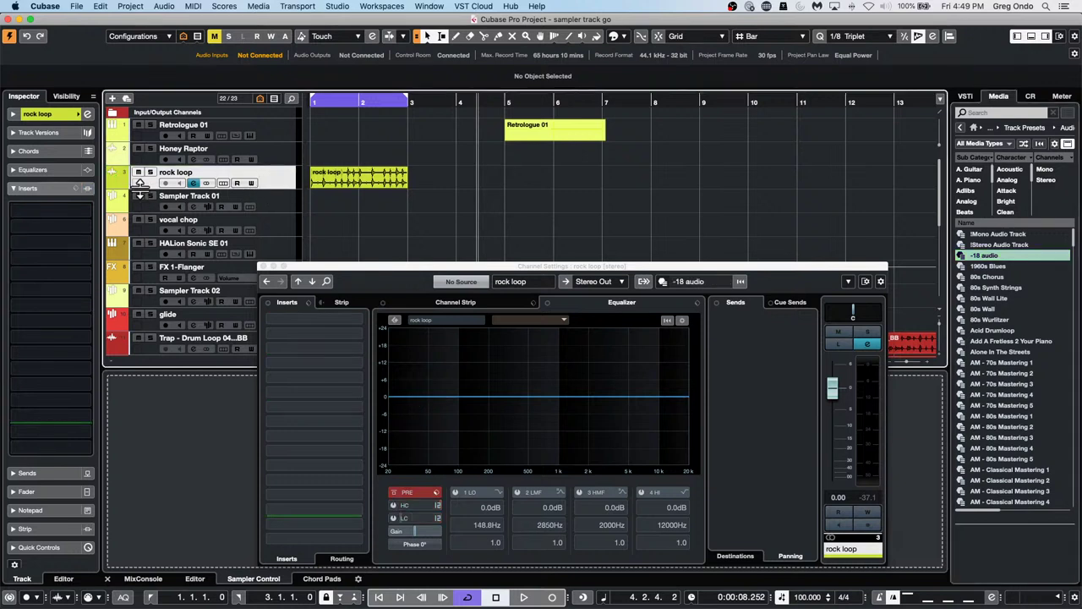
# - Increase the rock loop track's height and apply the 80s Wall track preset to it
pyautogui.moveTo(132, 189); pyautogui.dragTo(133, 234)
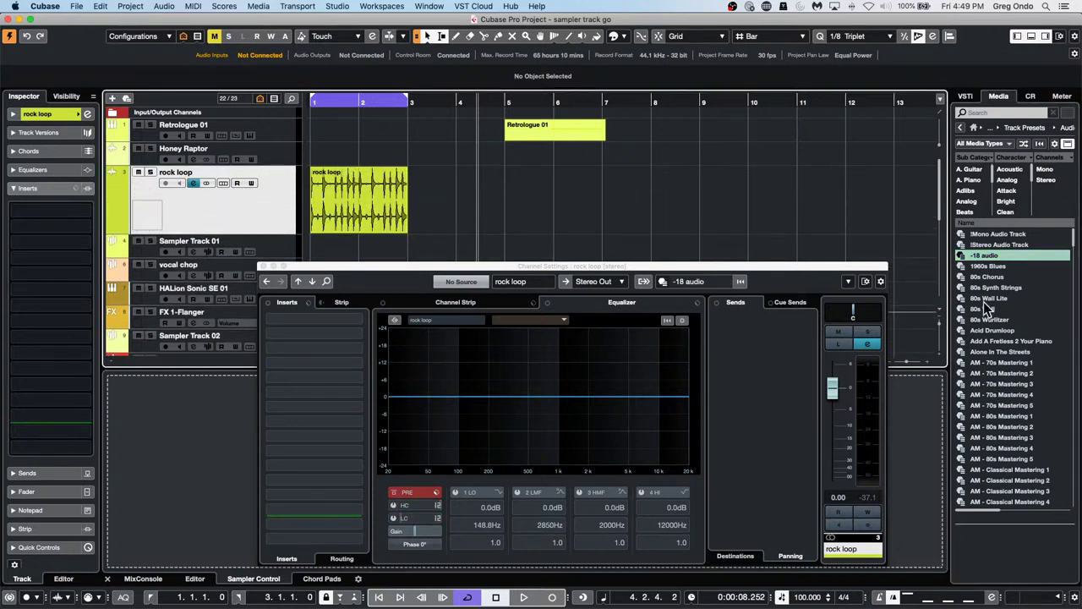
pyautogui.moveTo(983, 306); pyautogui.dragTo(244, 213)
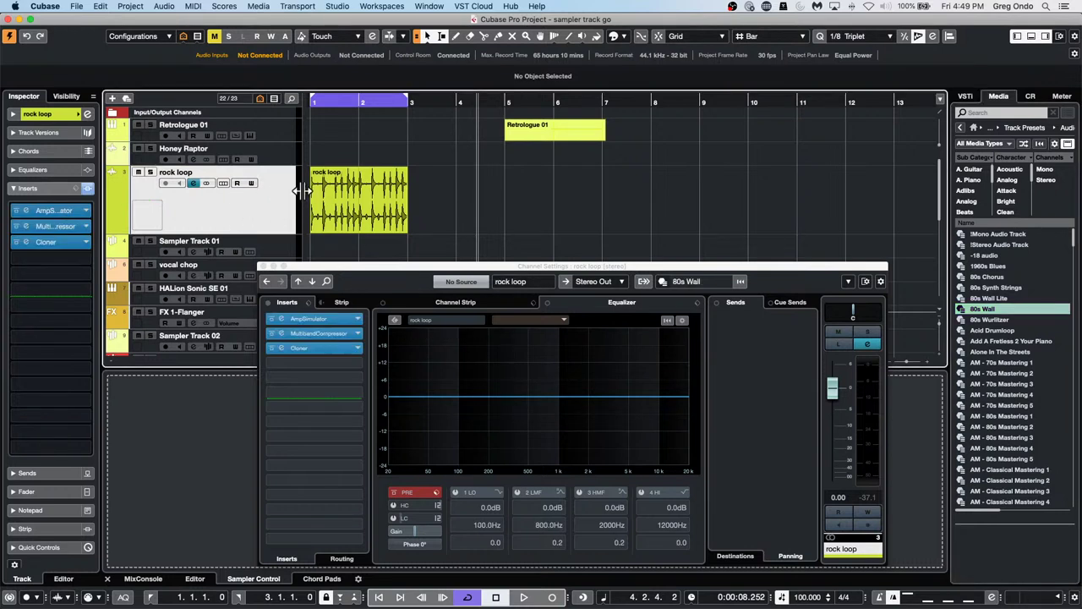
pyautogui.rightClick(247, 208)
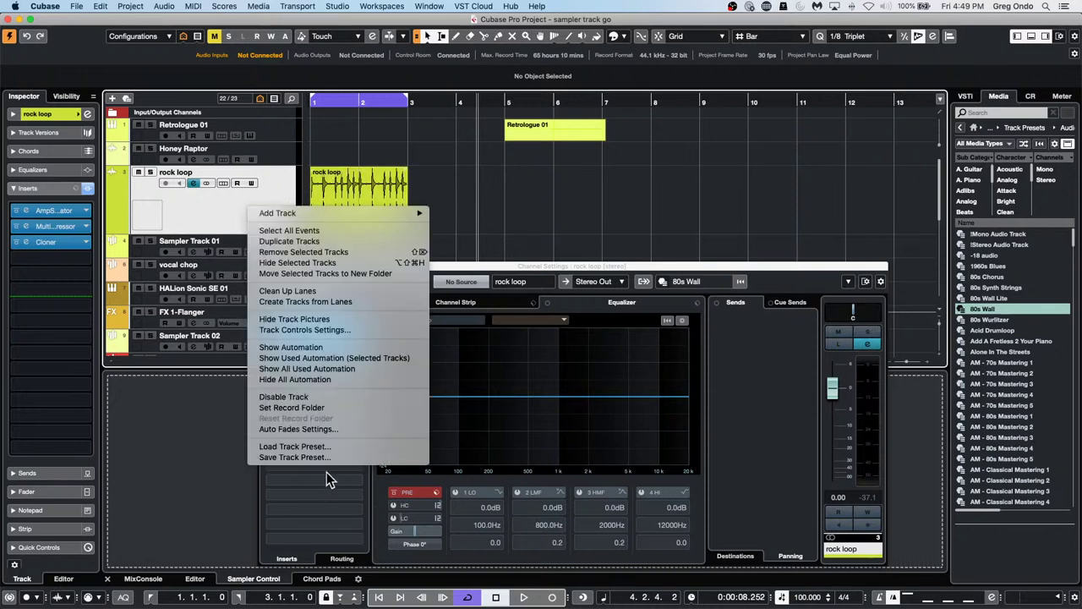
pyautogui.click(560, 403)
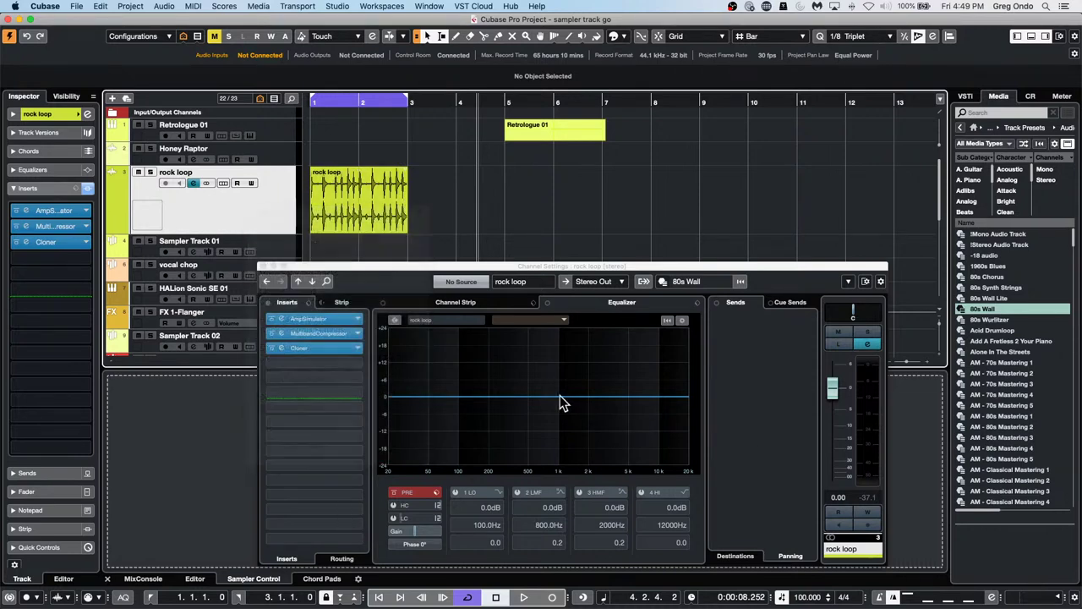
# - Boost the rock loop's third EQ band by about 14.4 dB near 1842 Hz and show its channel strip
pyautogui.moveTo(583, 415); pyautogui.dragTo(587, 359)
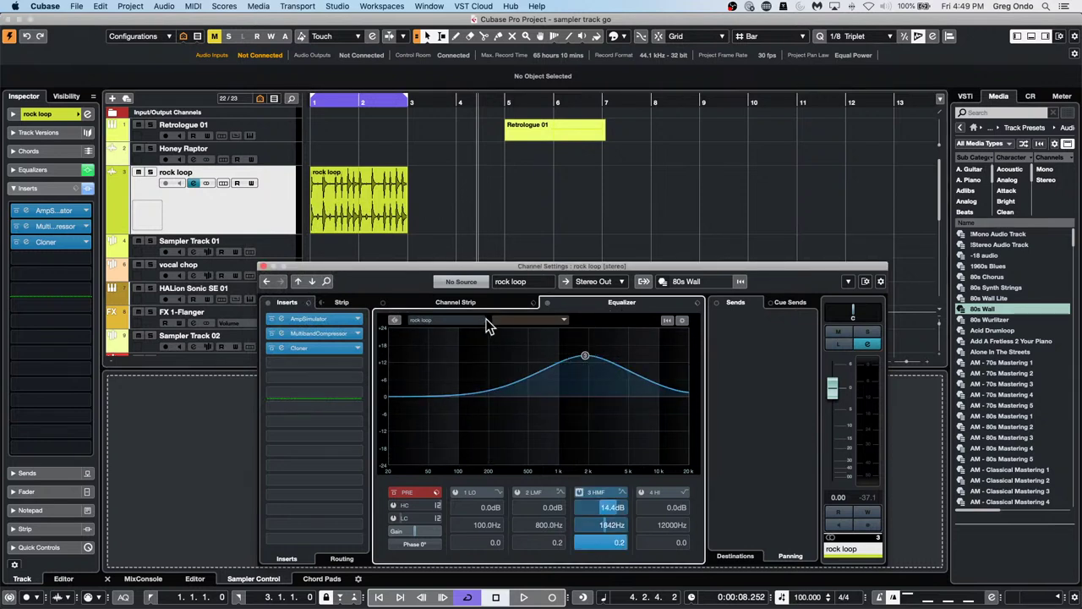
pyautogui.click(456, 306)
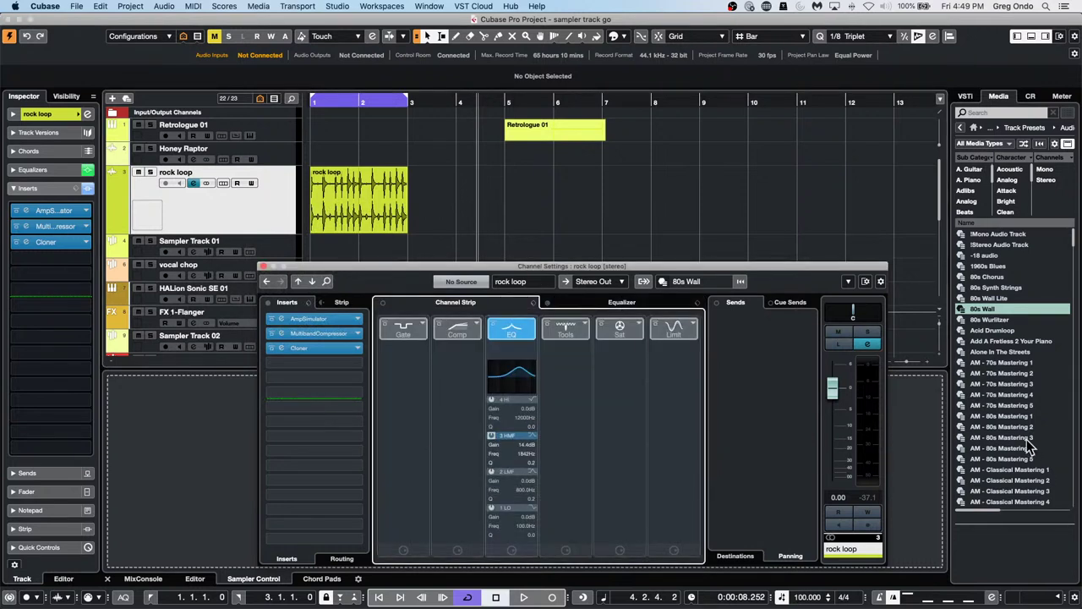